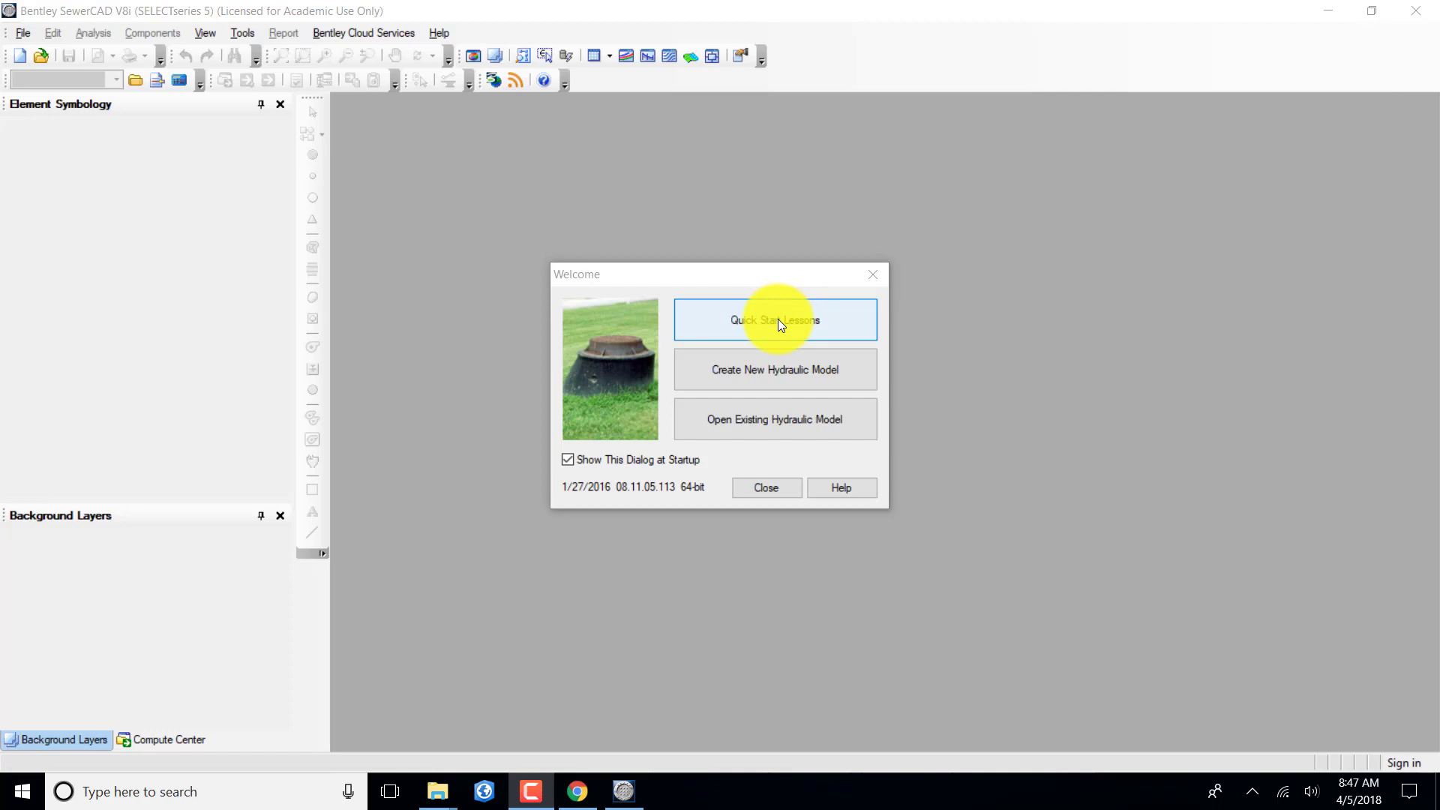
Open the Quick Start Lessons document and read the introduction, the Lesson 1 schematic network layout and Part 1 on creating a project file.
click(778, 321)
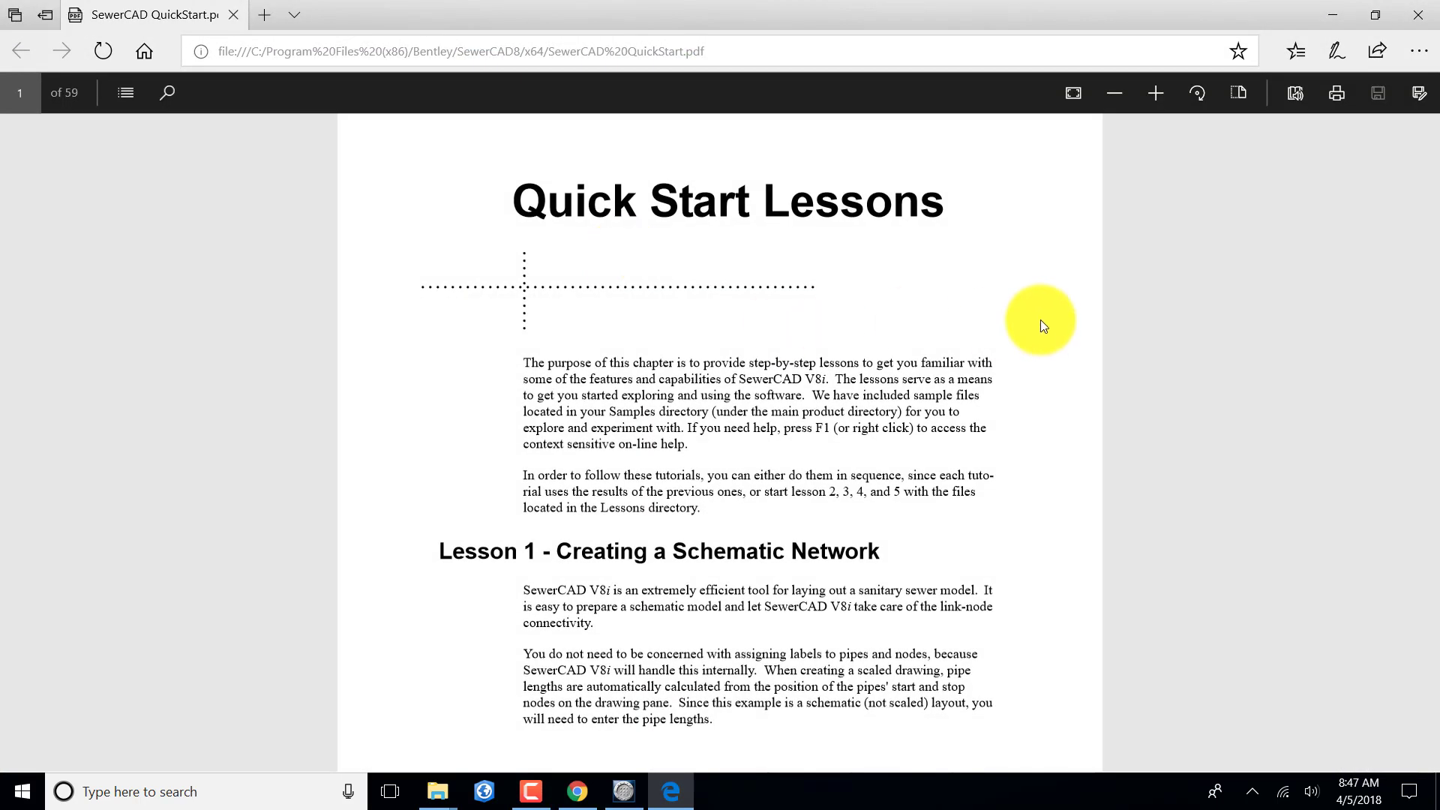
scroll(1038, 302, down, 5)
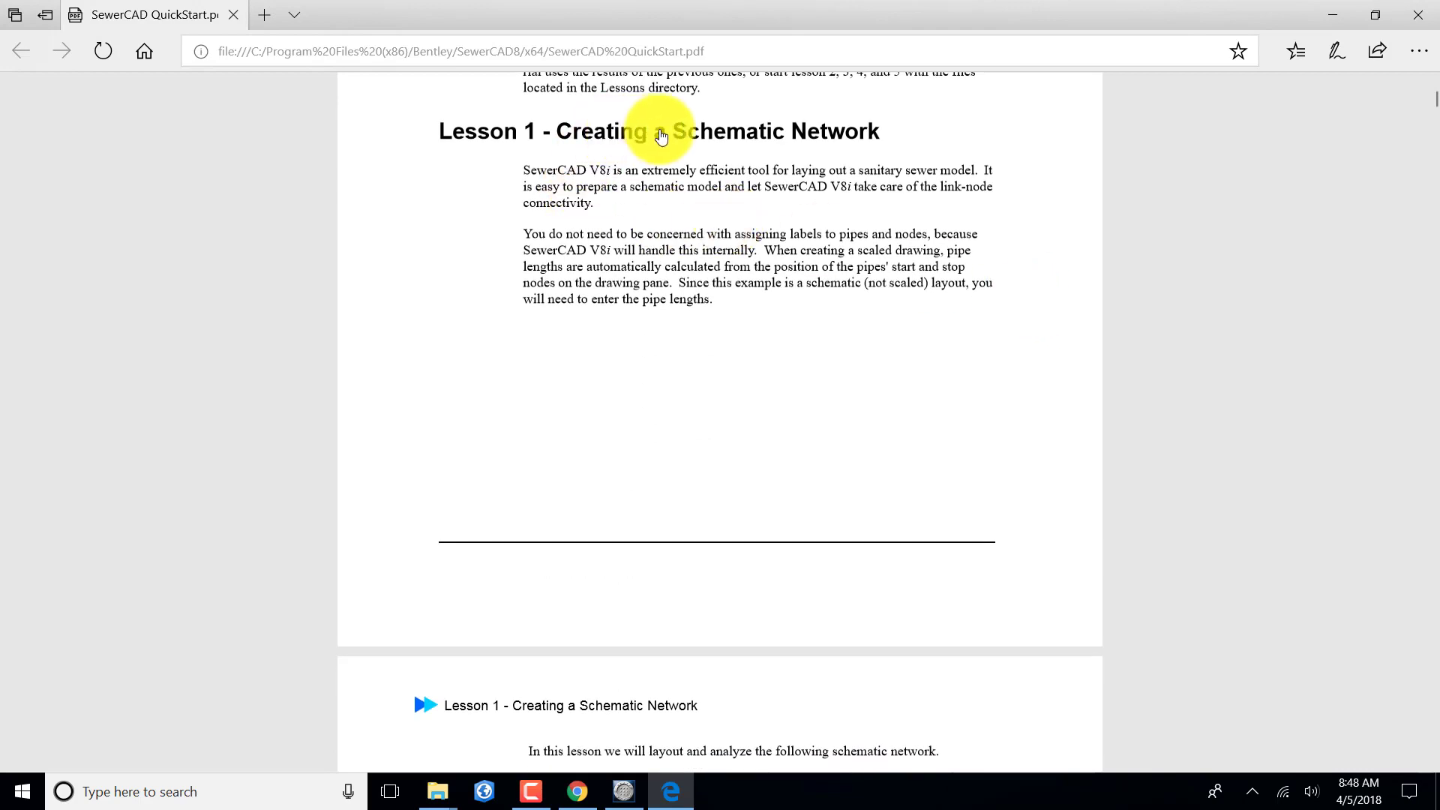
scroll(668, 167, down, 6)
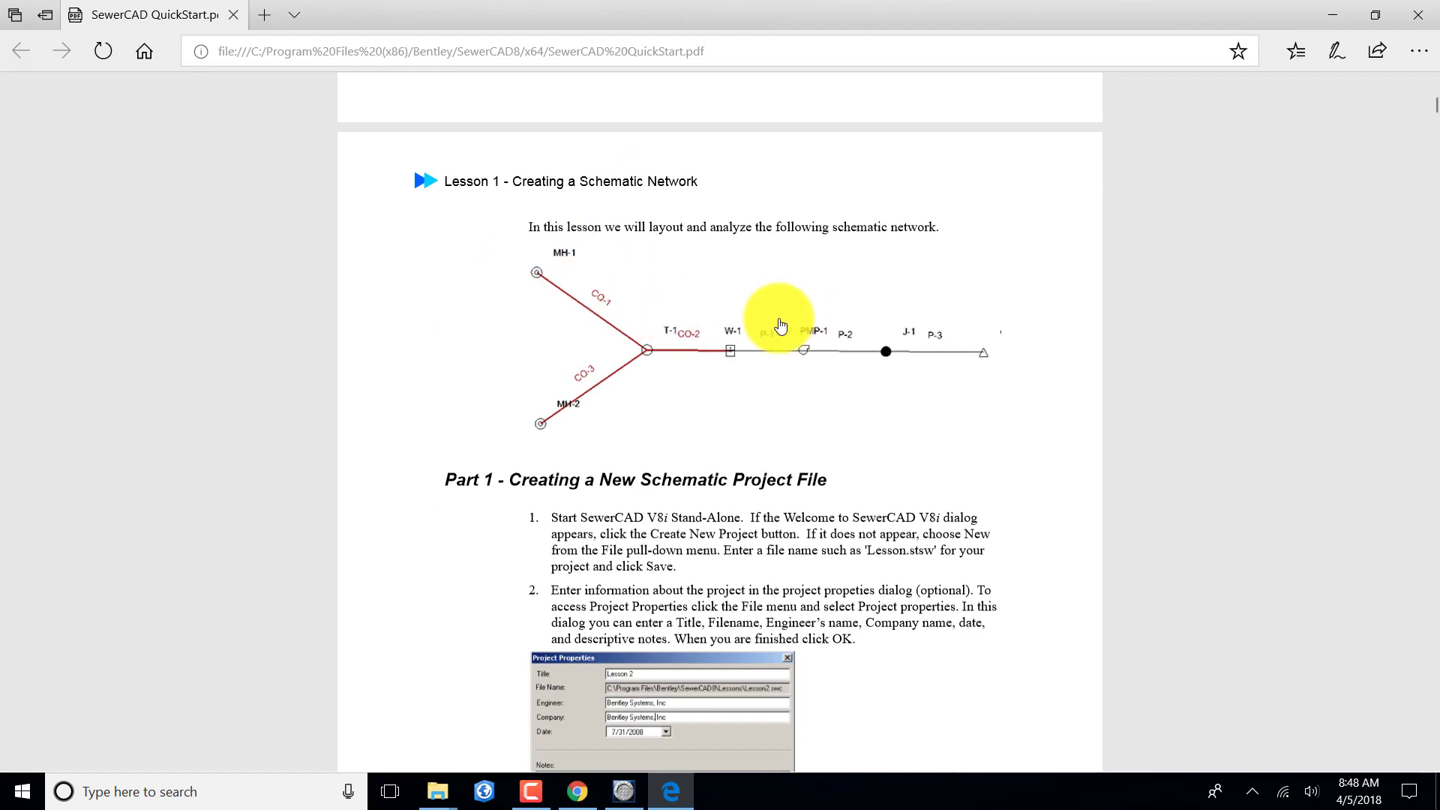
scroll(787, 379, down, 4)
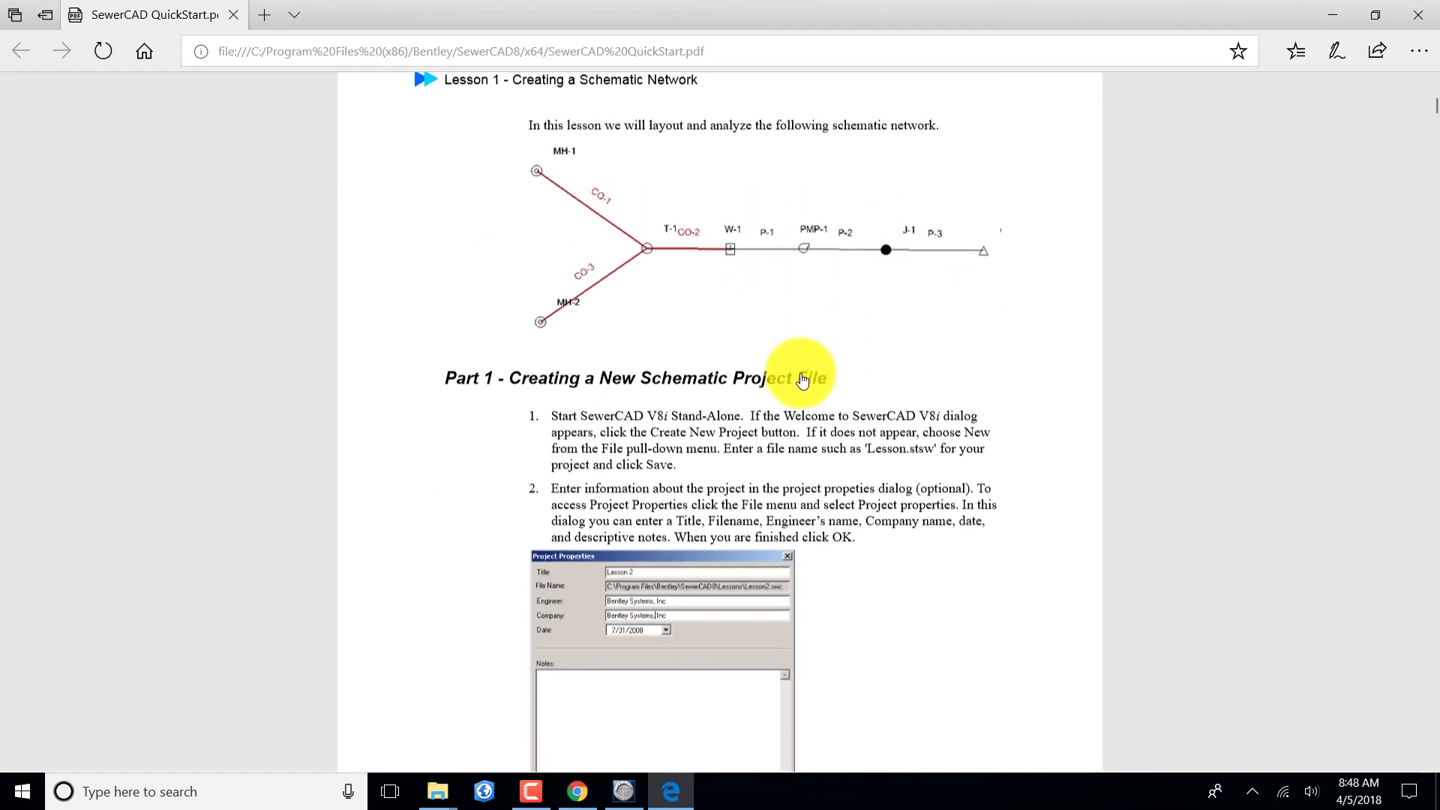
scroll(801, 388, up, 7)
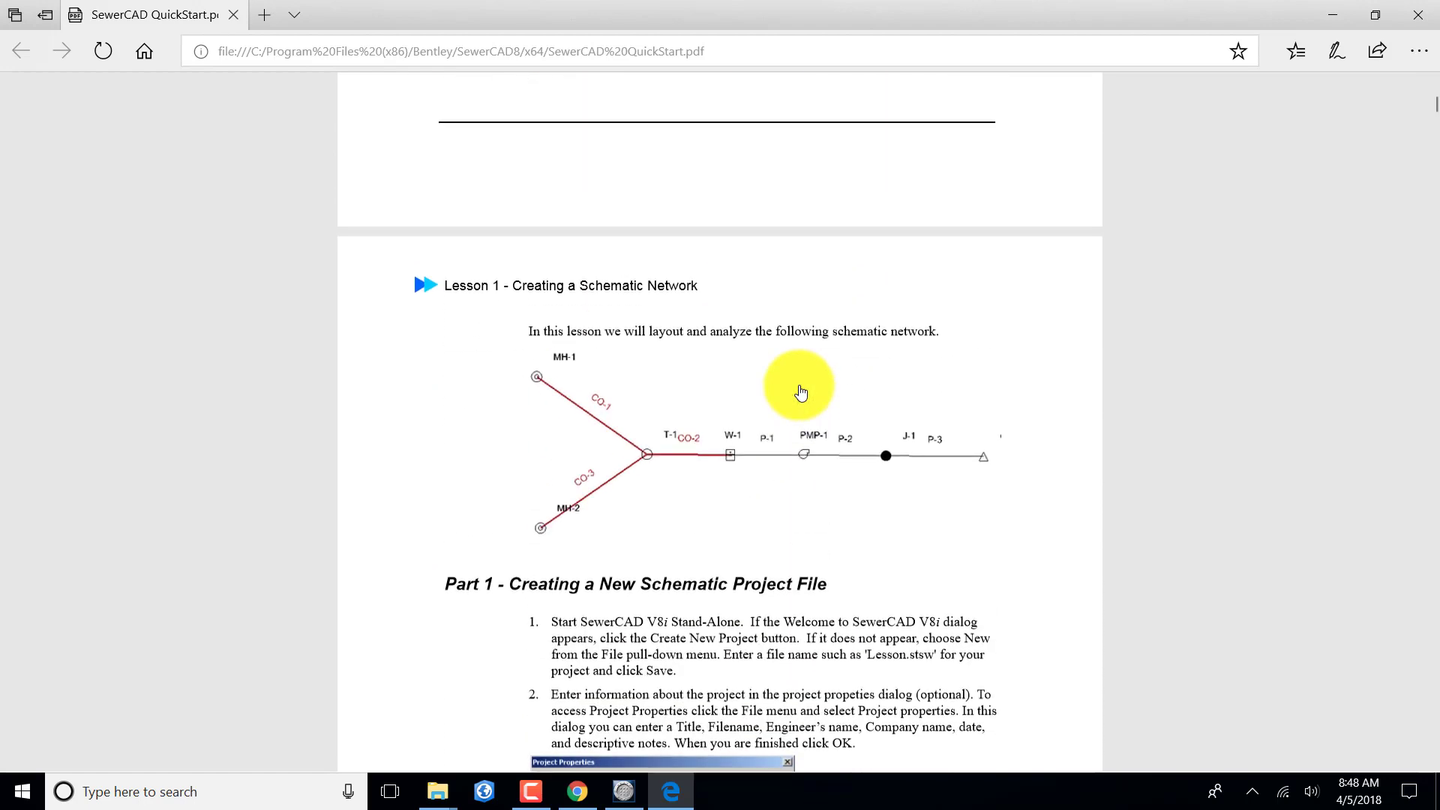
scroll(801, 392, up, 12)
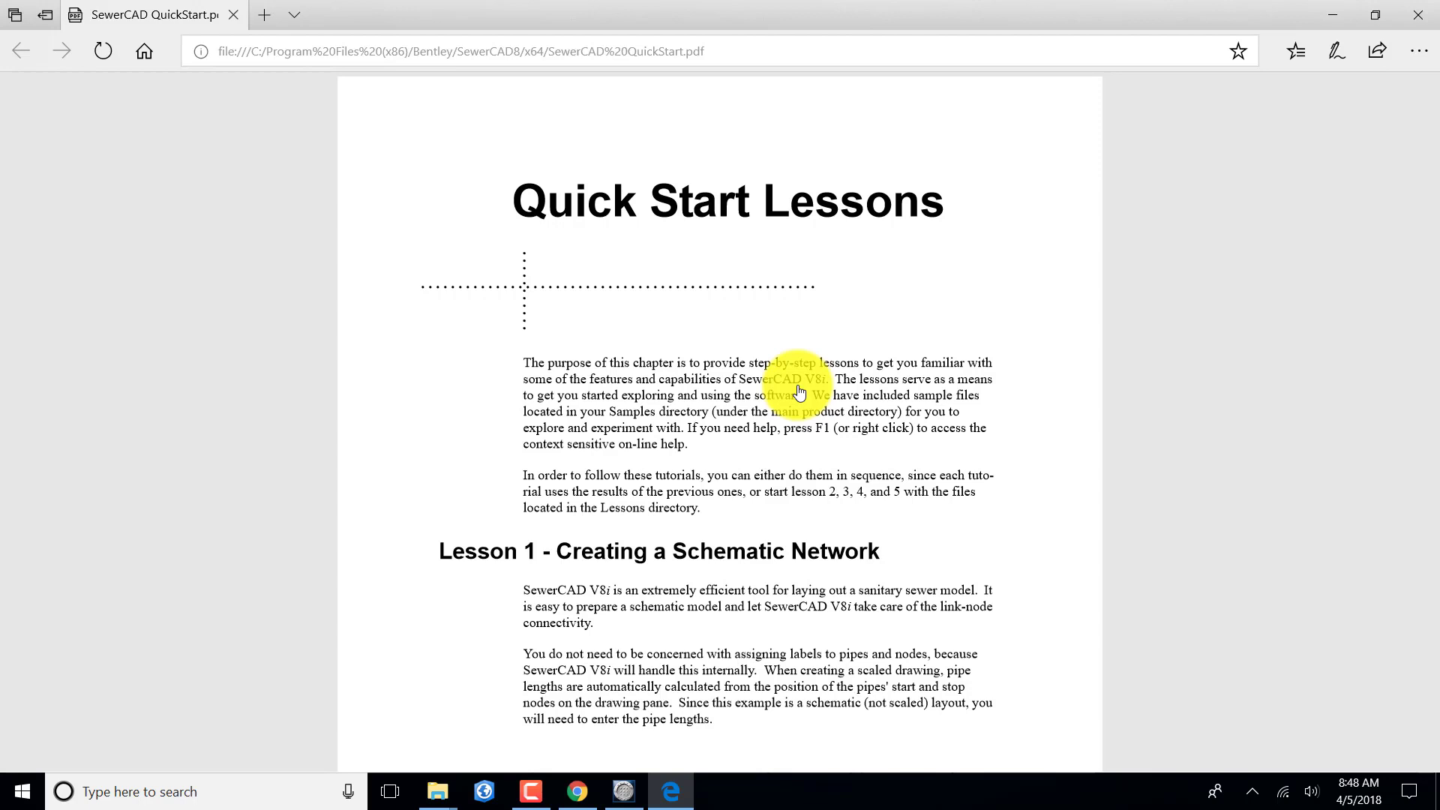
scroll(799, 392, down, 4)
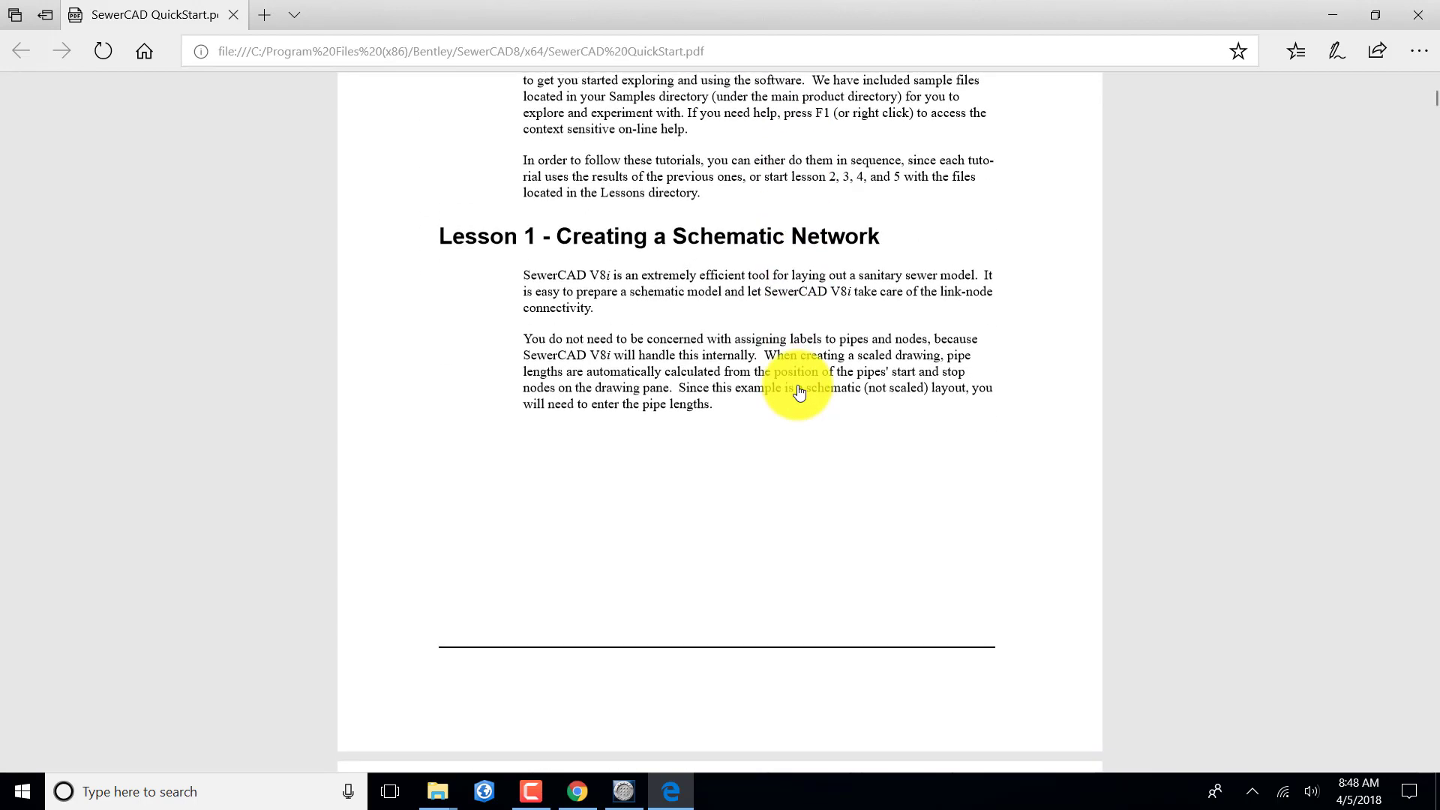
scroll(799, 392, up, 4)
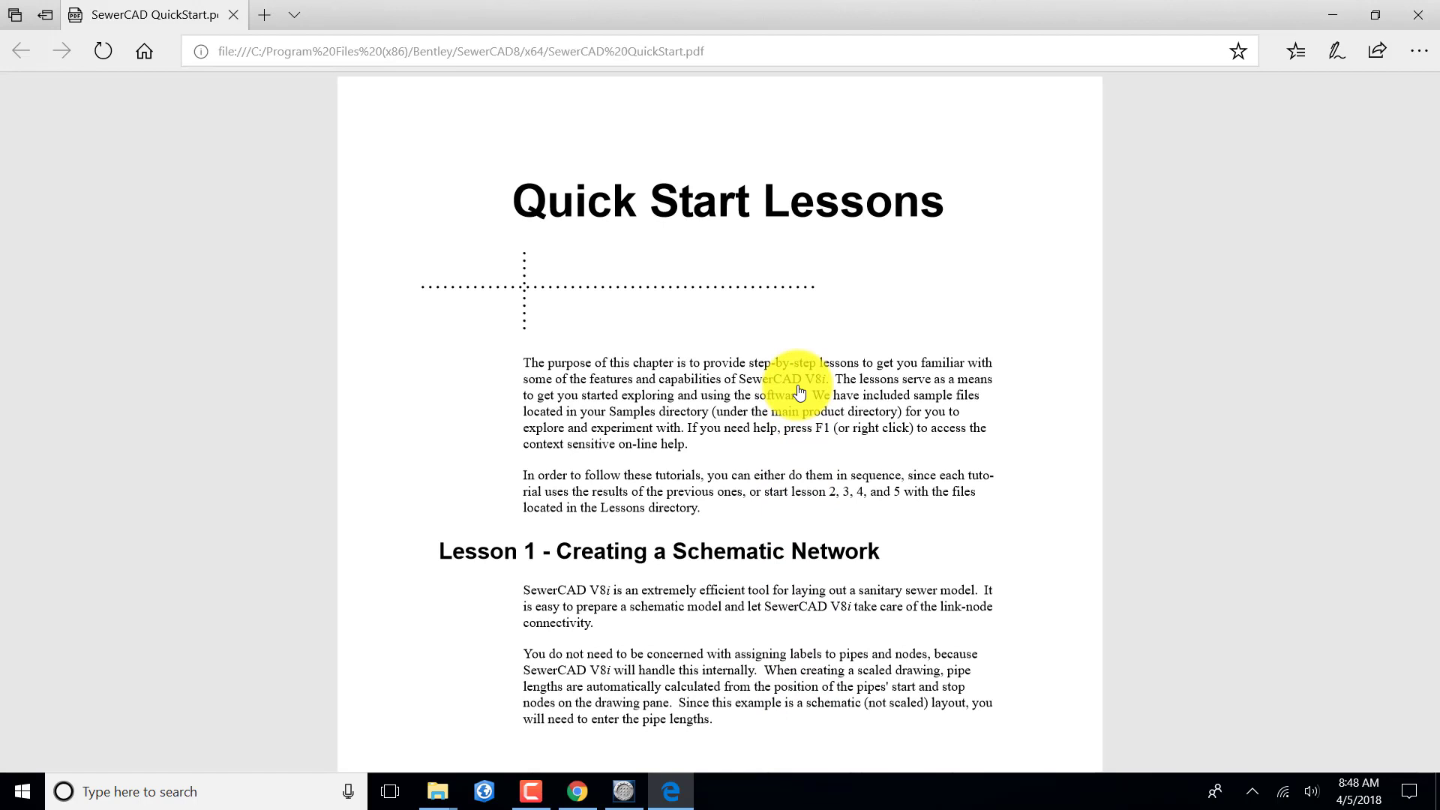
Switch back to SewerCAD and create a new hydraulic model.
click(626, 791)
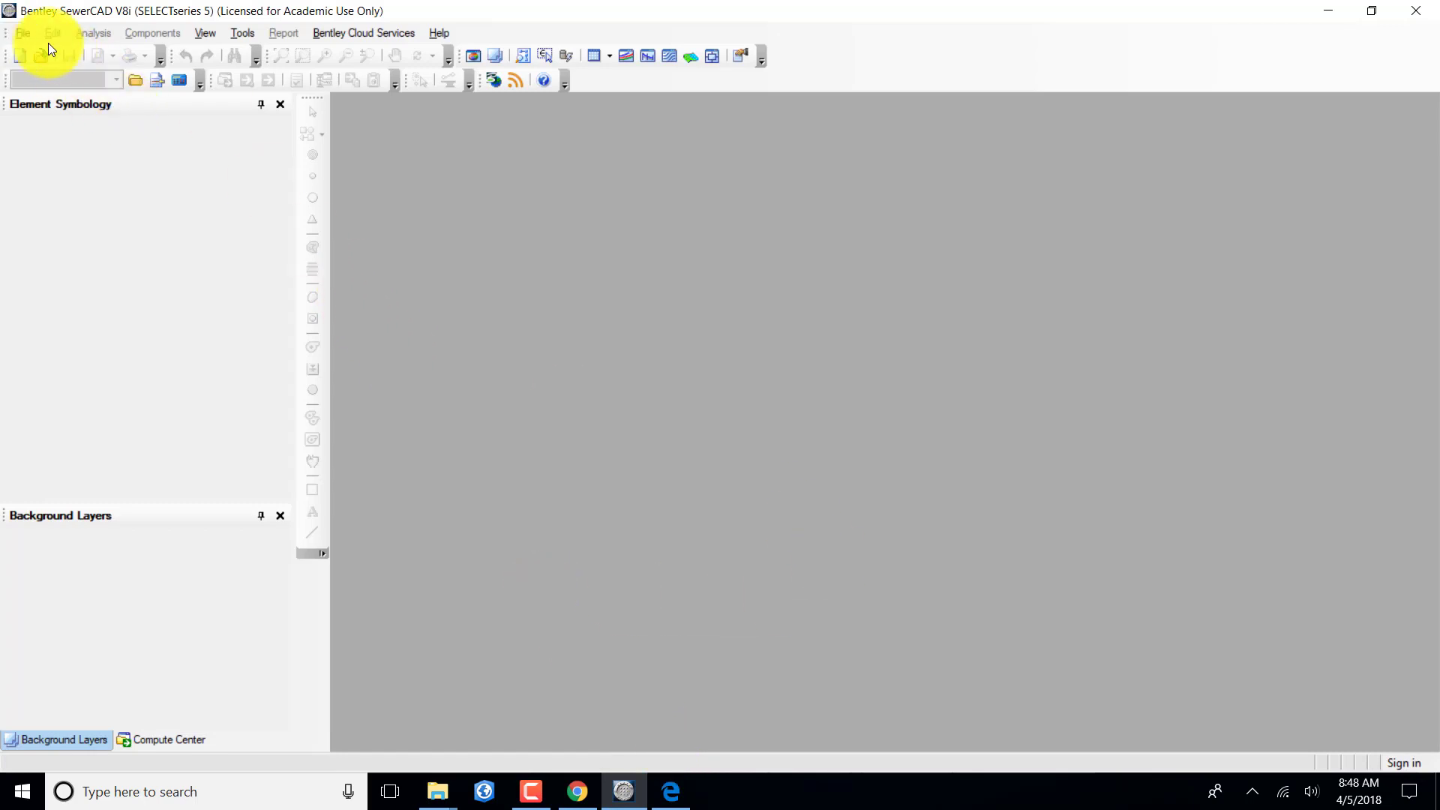
click(25, 35)
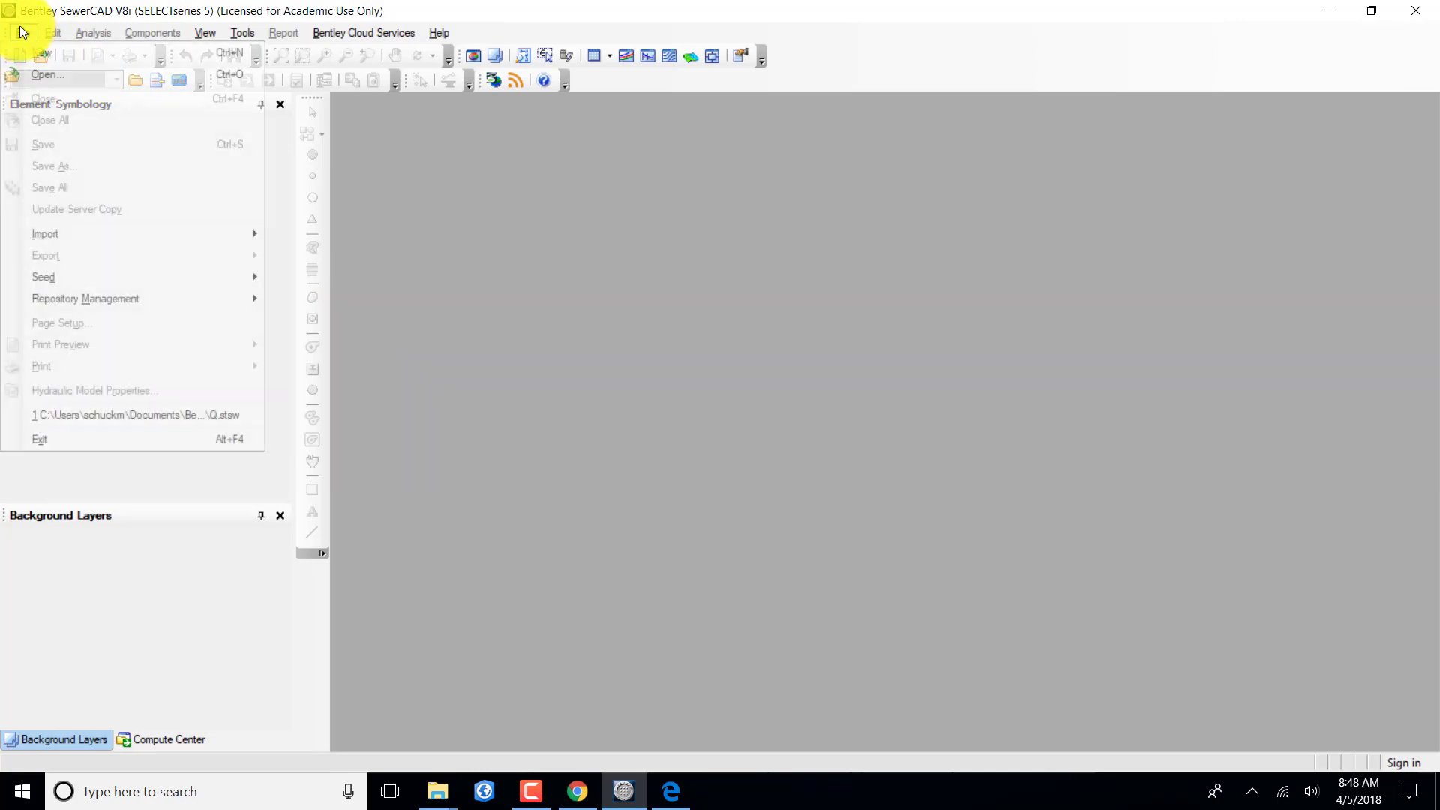
click(39, 53)
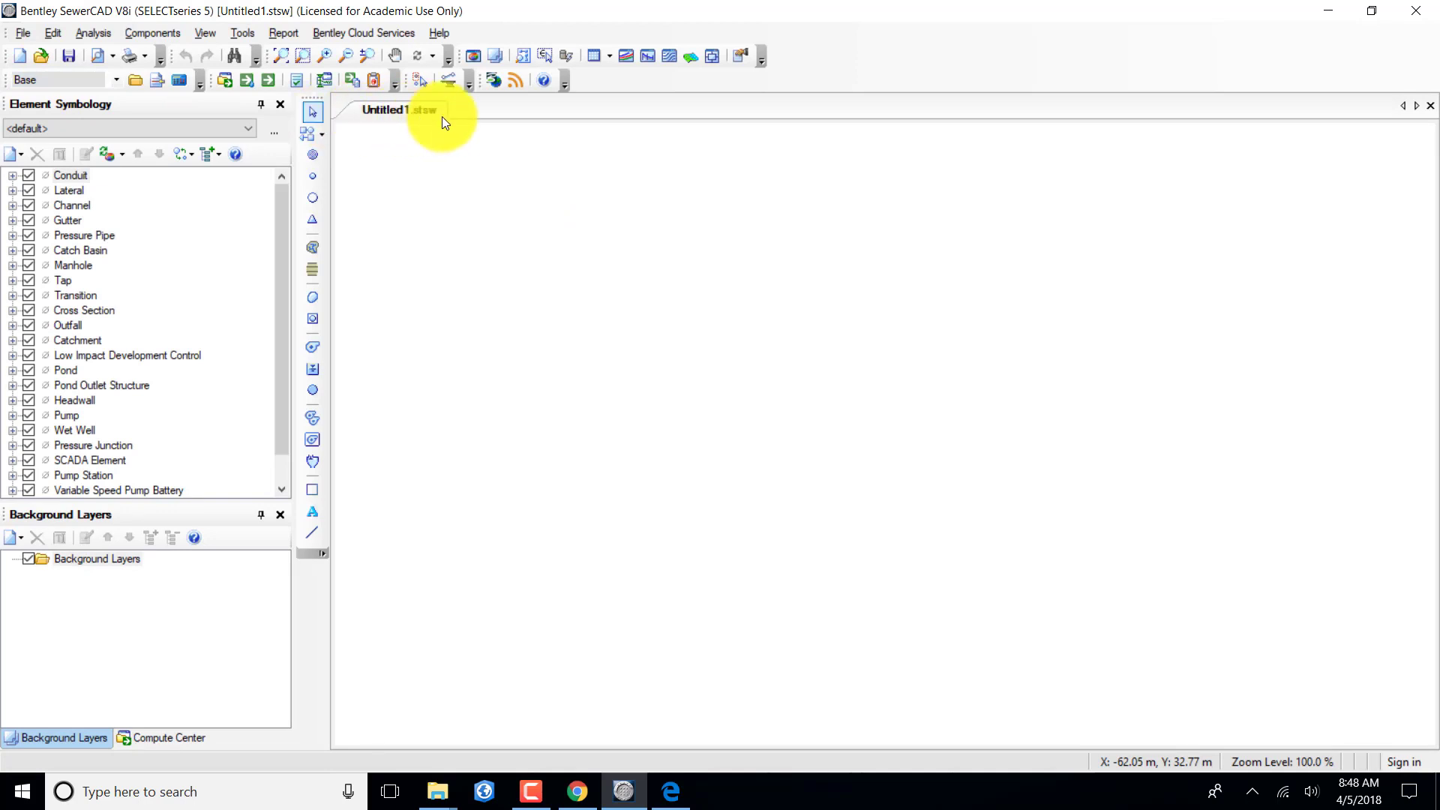
Save the new model in the SewerCAD documents folder under the file name Quick Start Lesson 1.
click(22, 34)
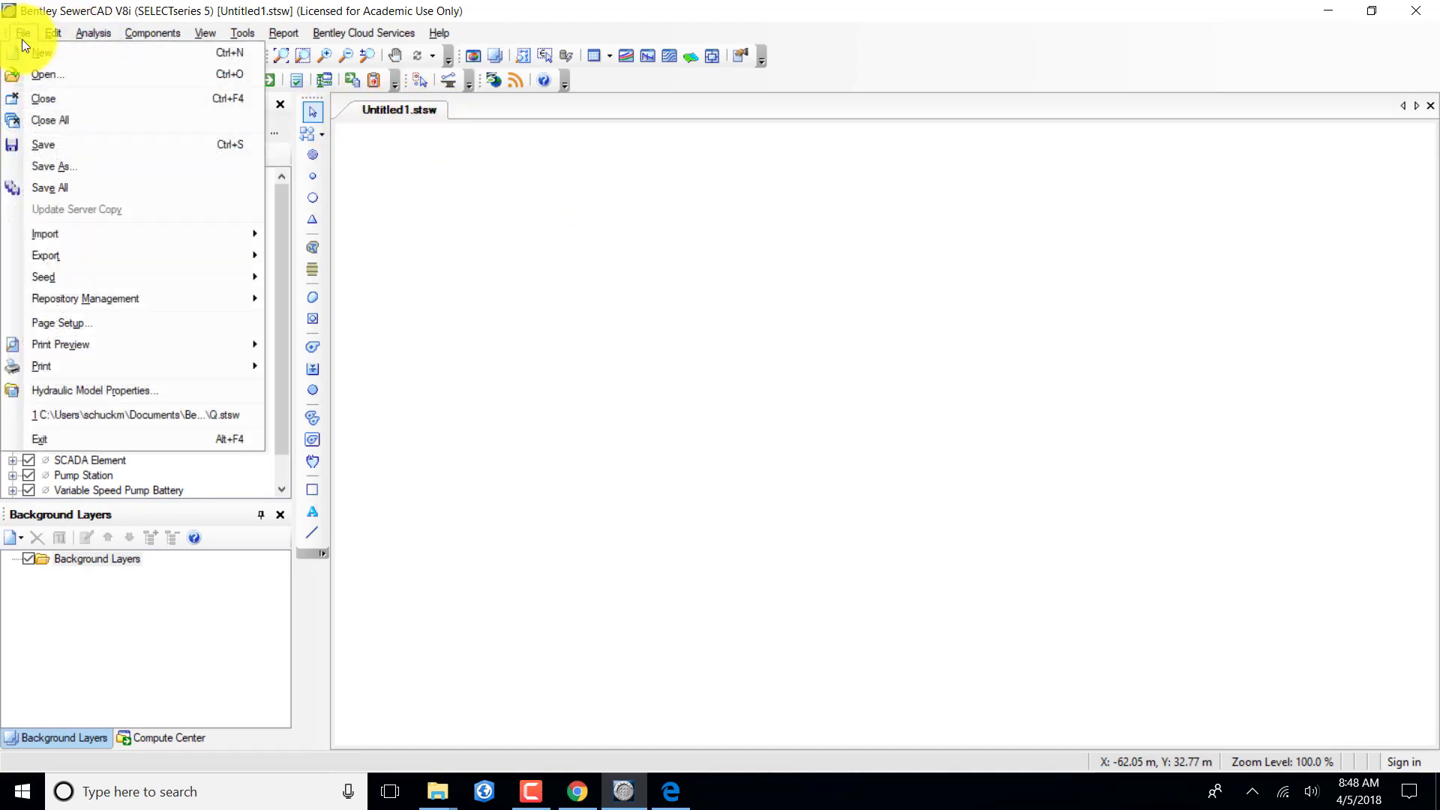
click(61, 166)
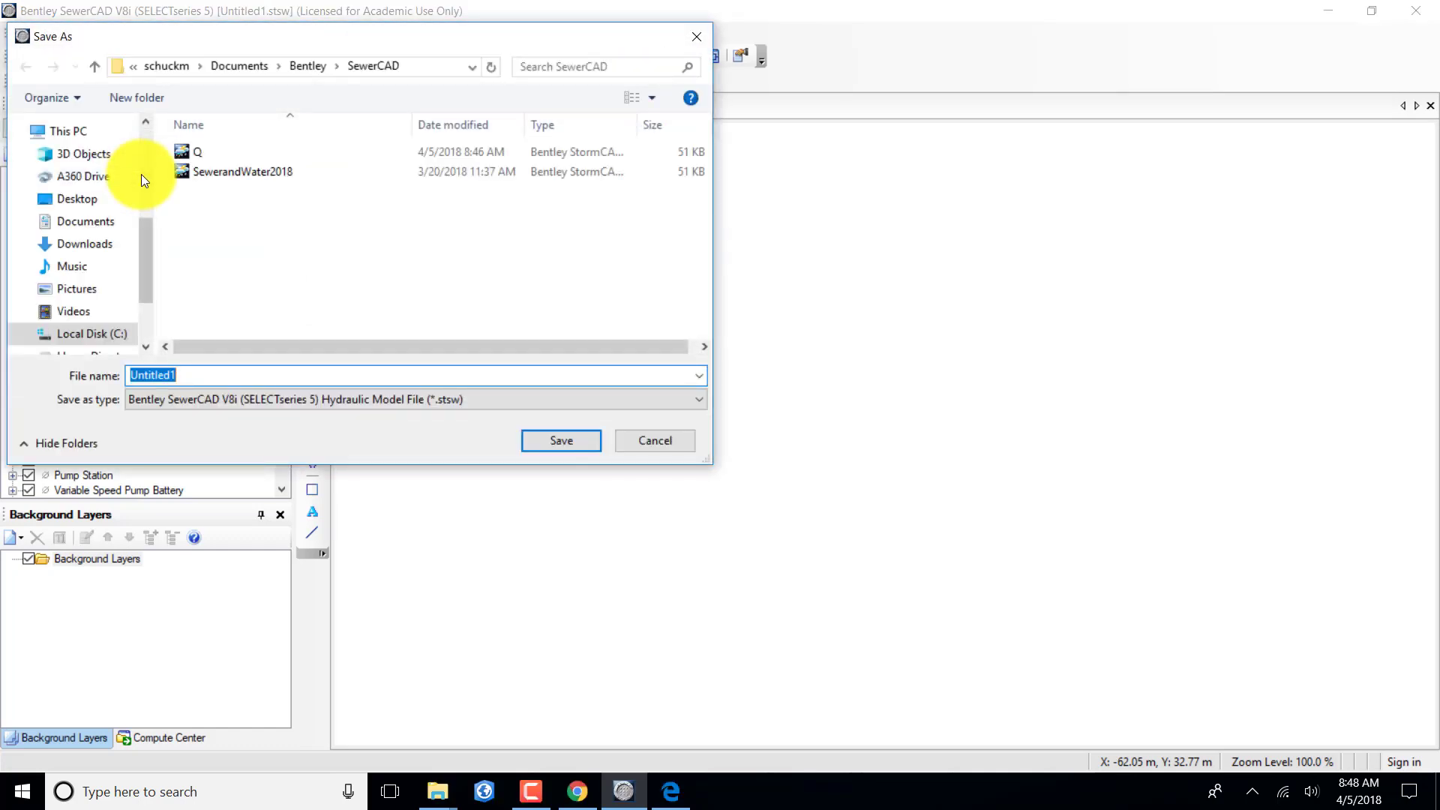
text(Q)
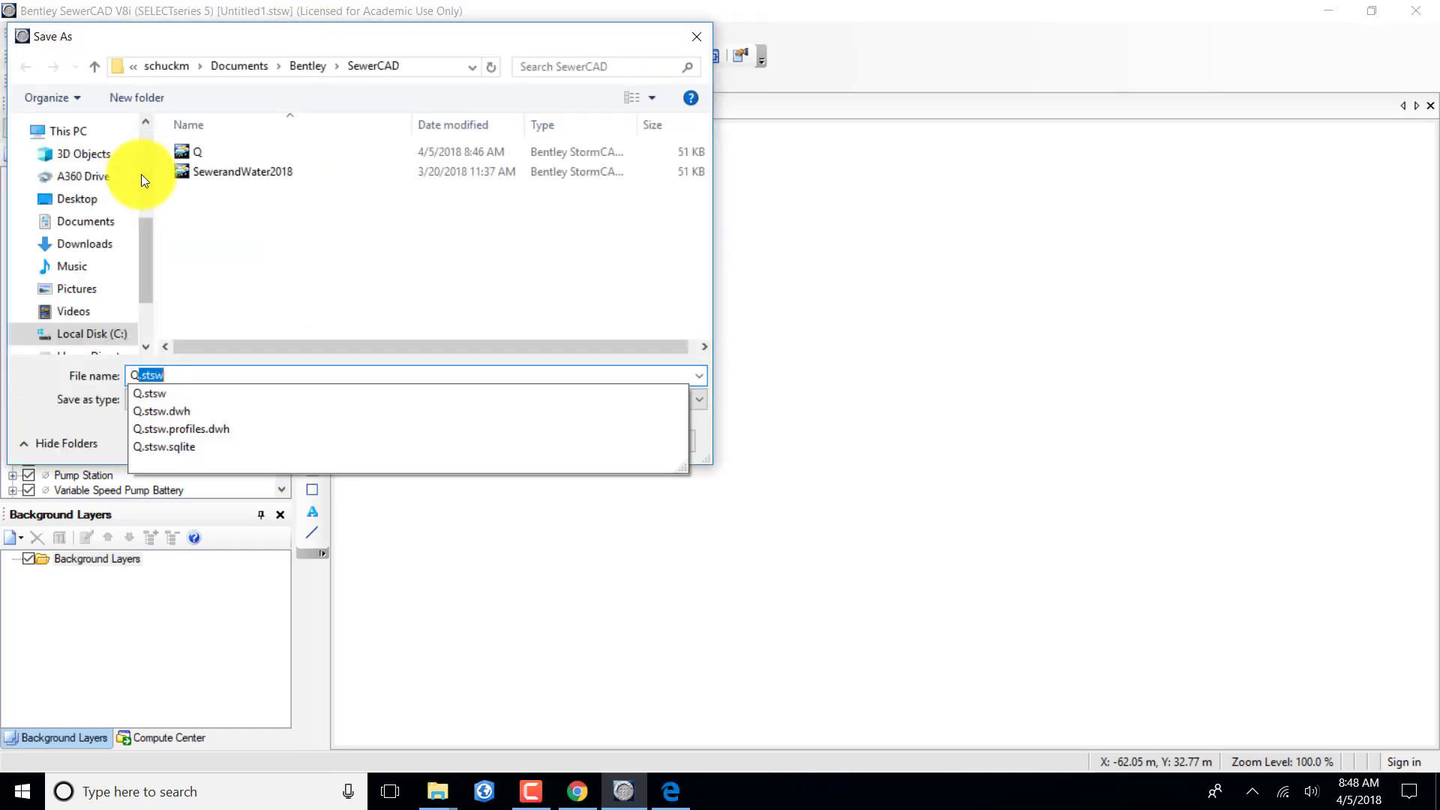
text(uick)
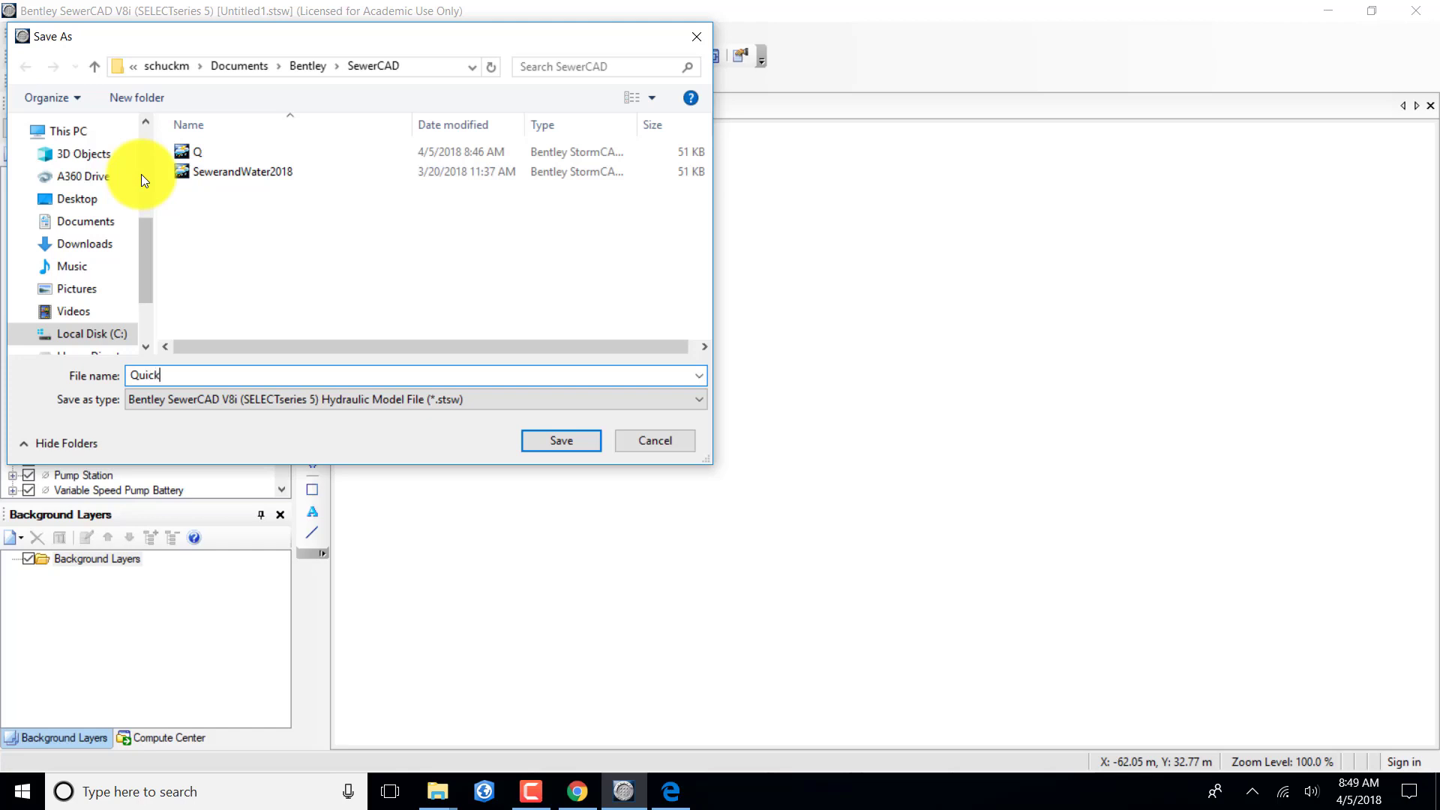
text( Start Lesson 1)
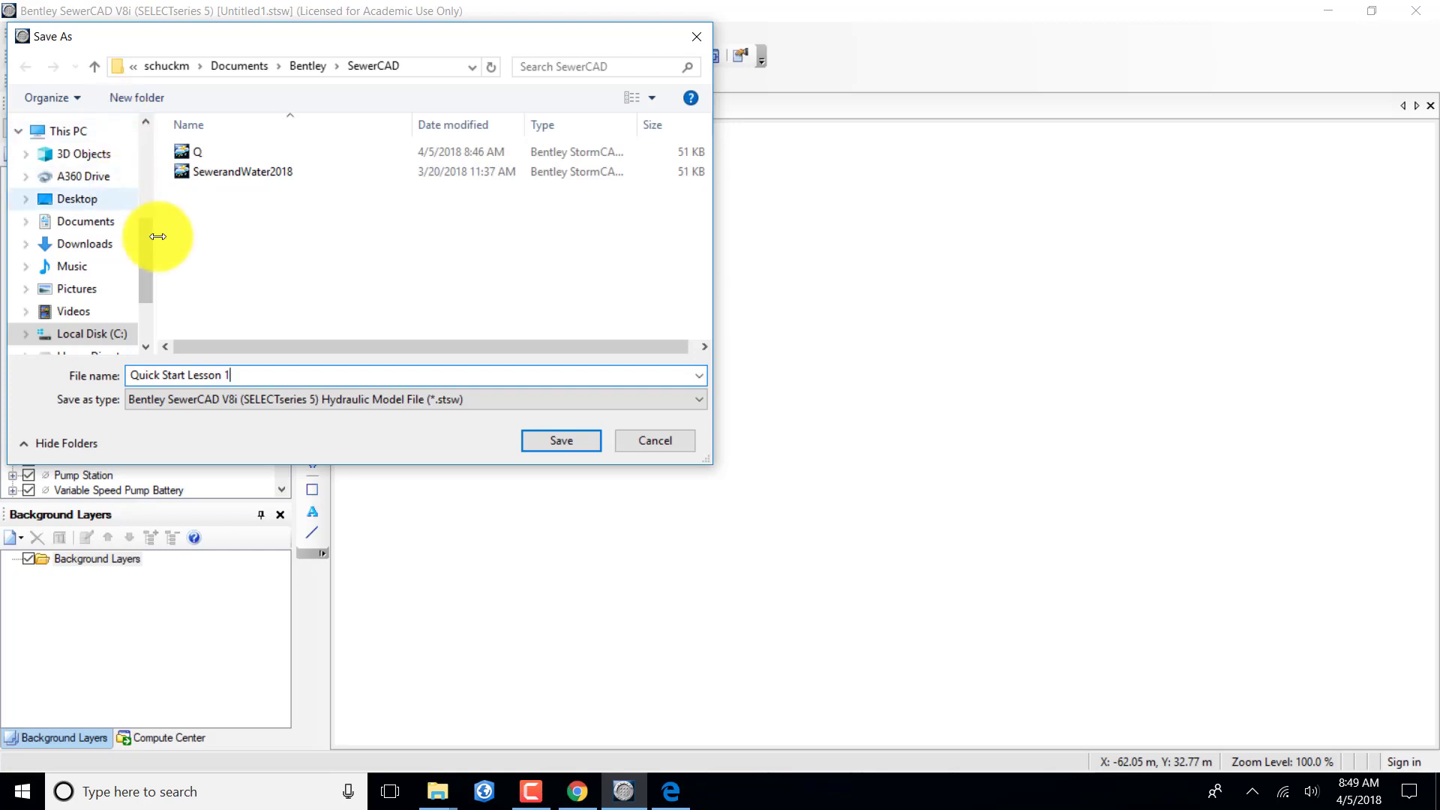
click(541, 441)
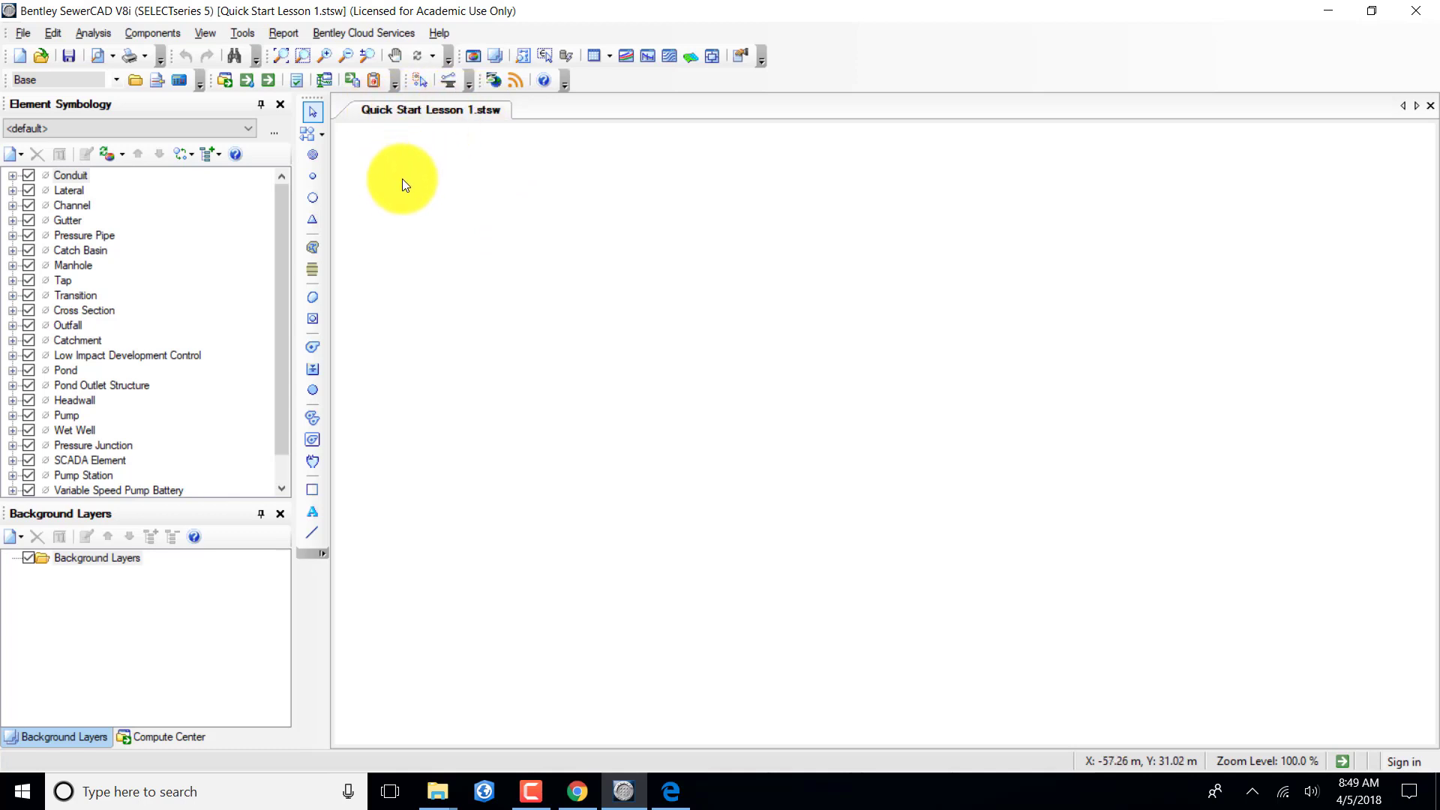
Open the hydraulic model properties and set the title to Quick Start Lesson.
click(26, 31)
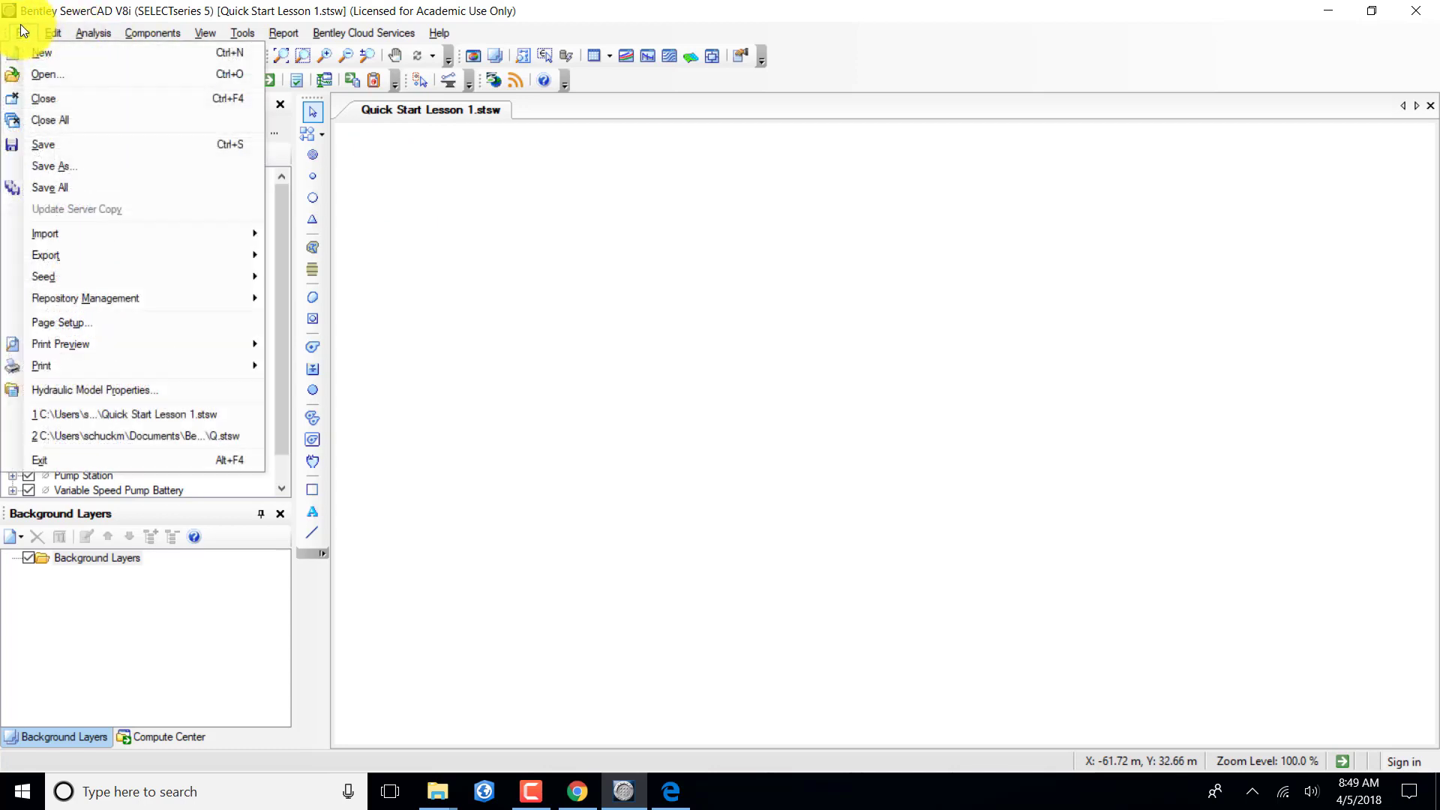
click(69, 388)
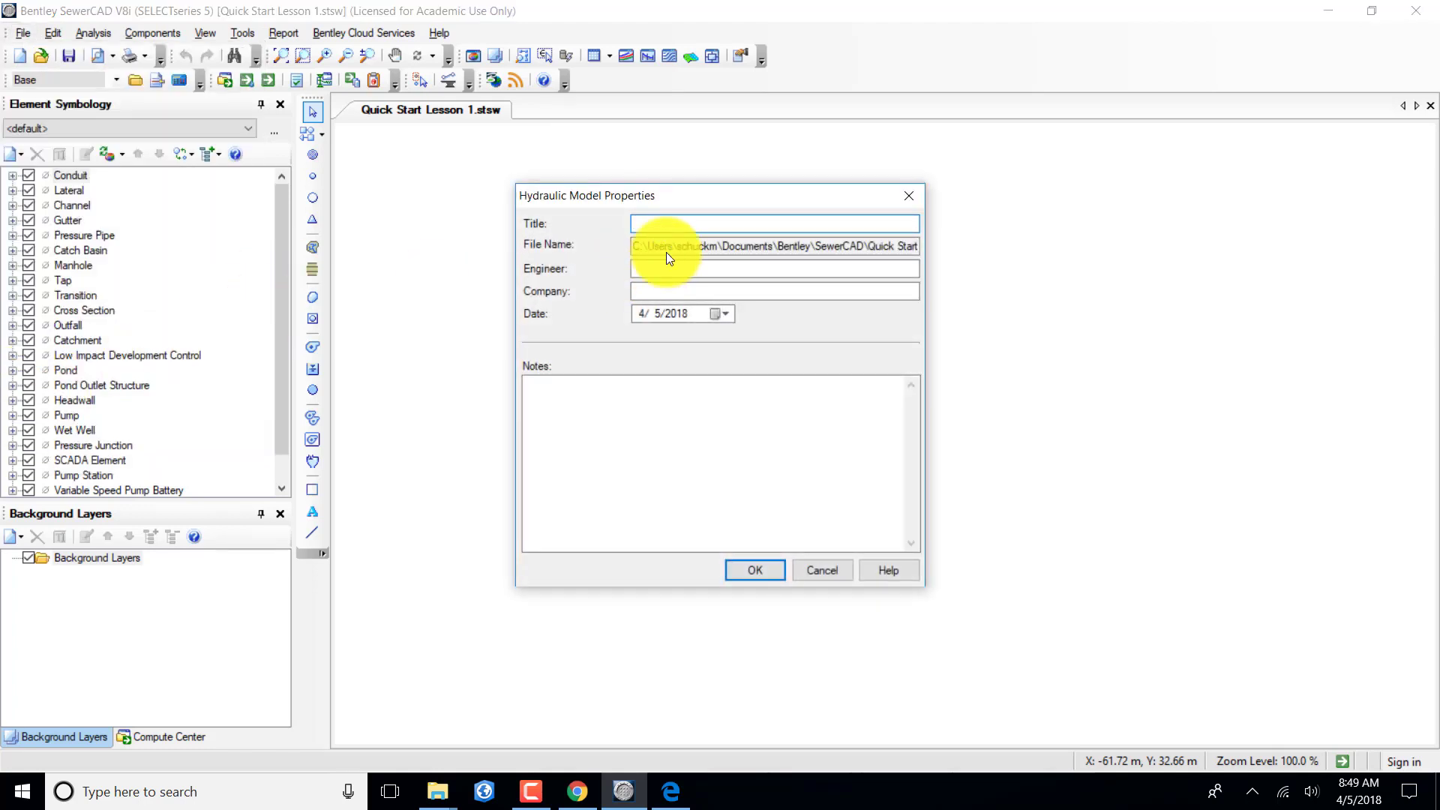
text(Q)
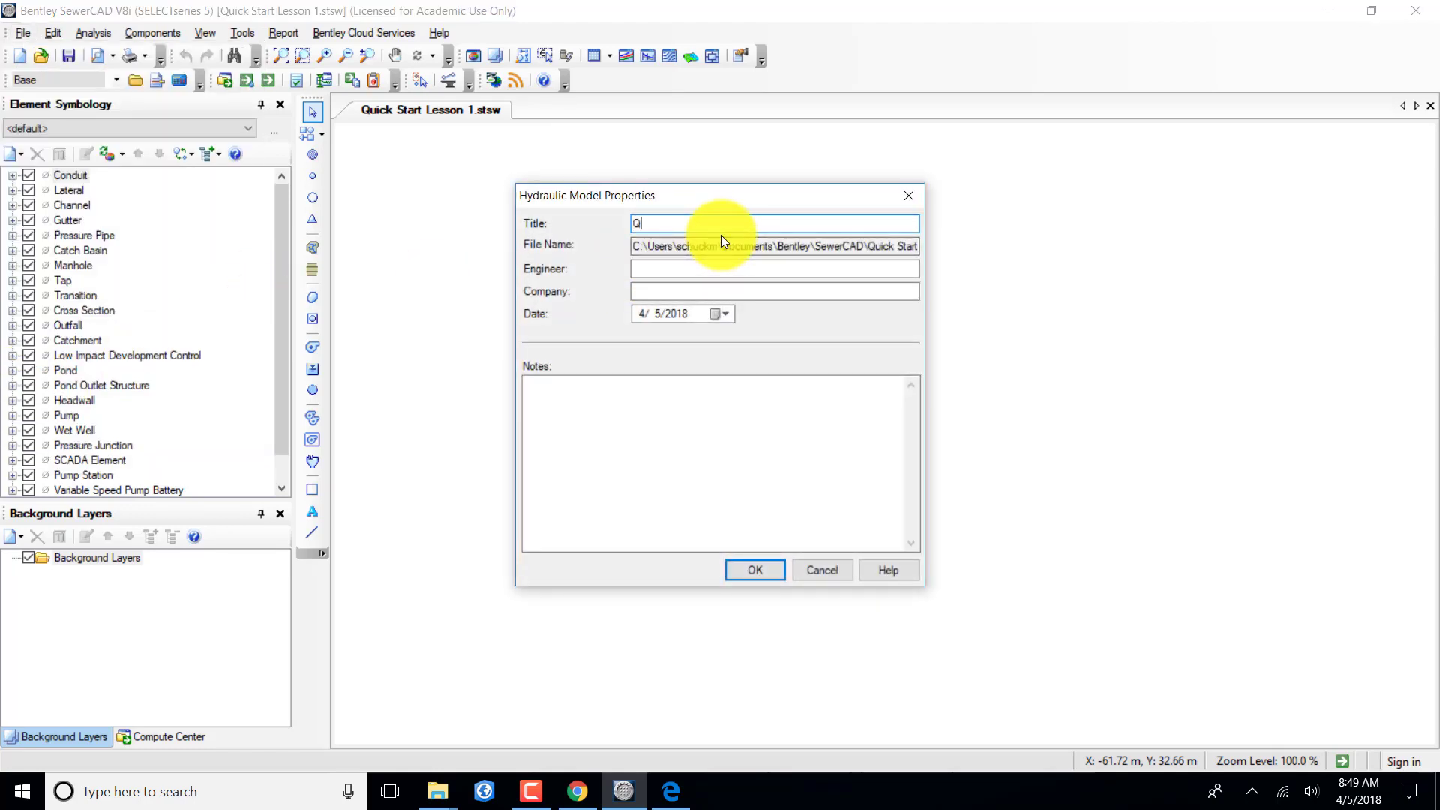
text(uick Start Lesson)
Enter the engineer's full name and Gateway Technical College as the company, and accept the model properties.
click(665, 270)
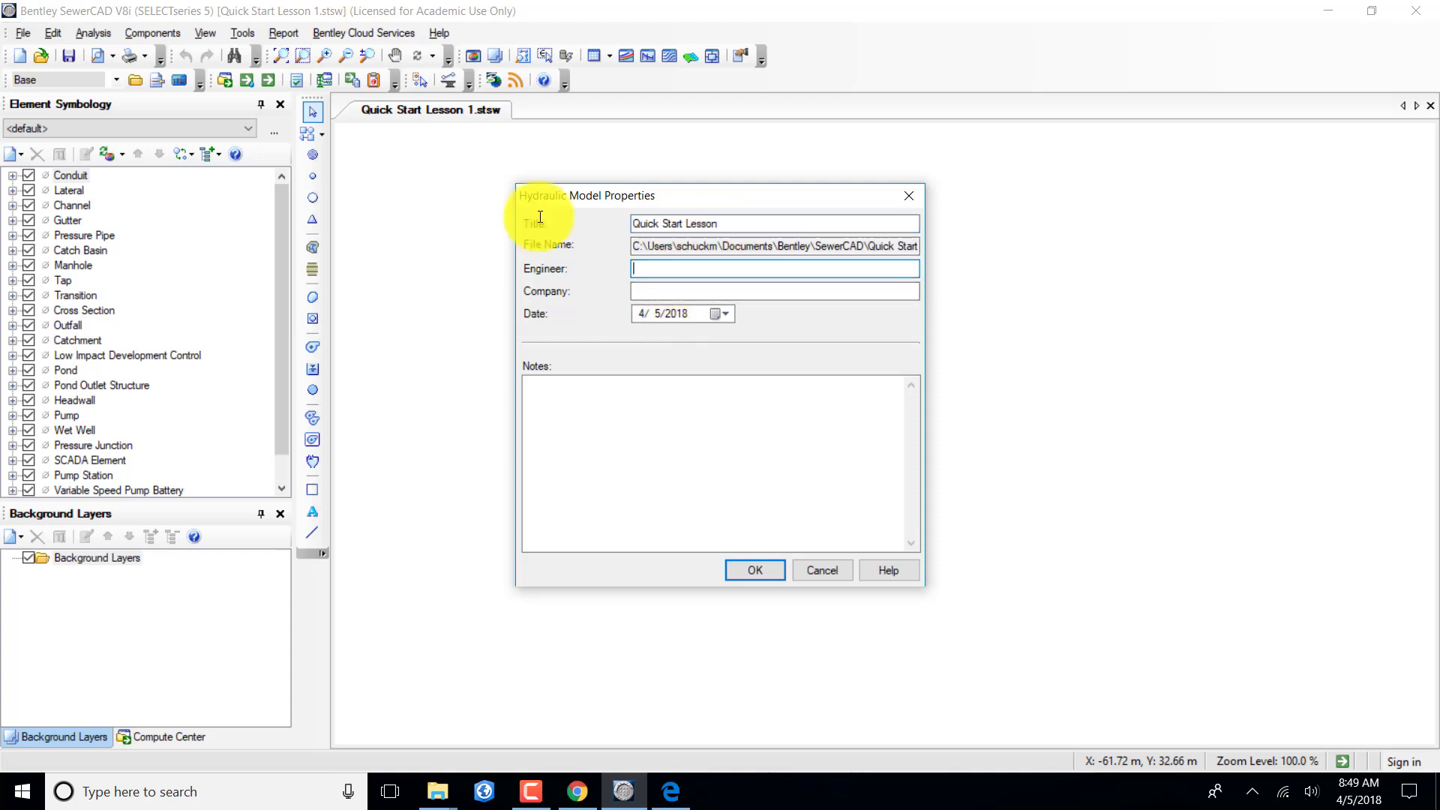
text(Mike Schck)
key(BackSpace)
key(BackSpace)
key(BackSpace)
text(huck)
click(675, 291)
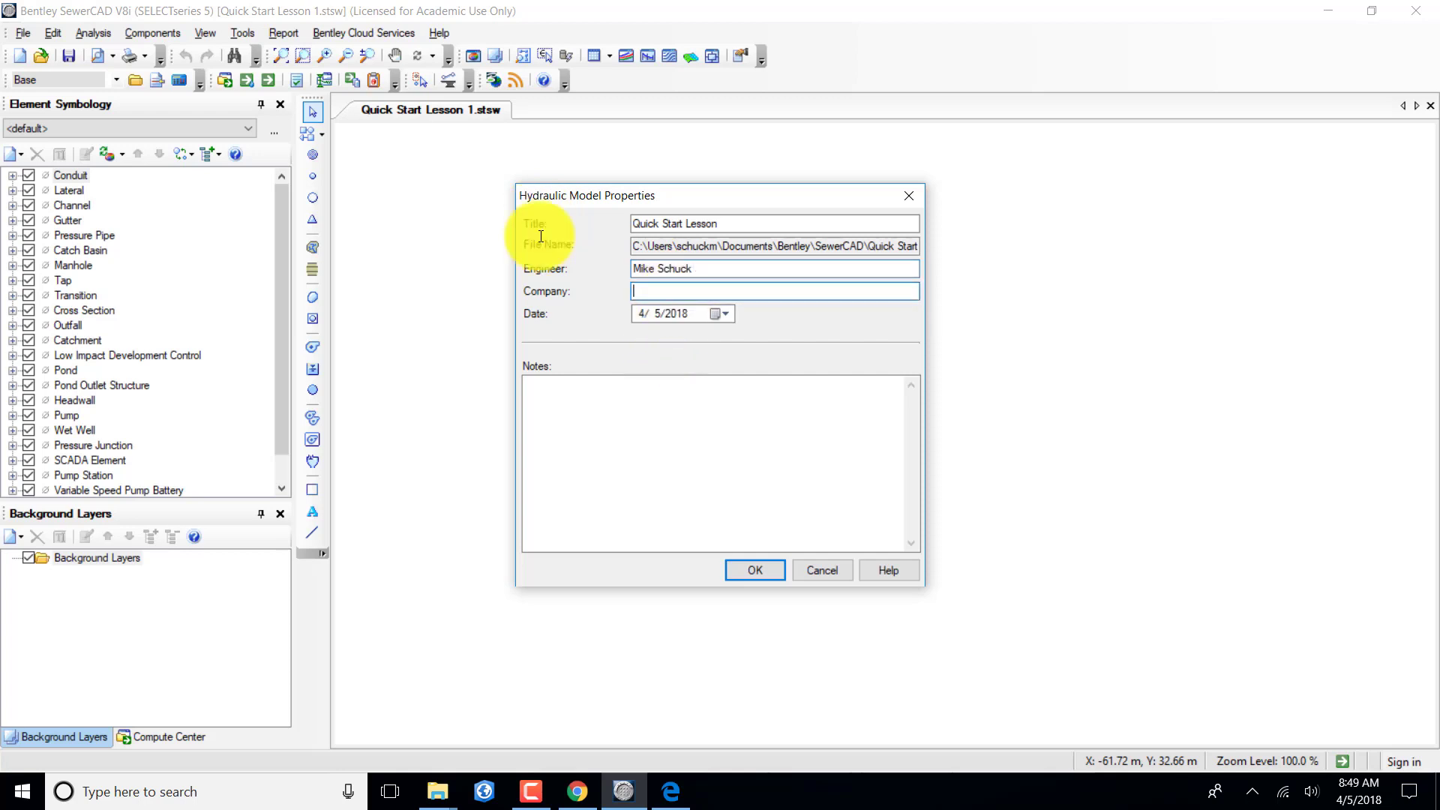
text(Gateway Technical College)
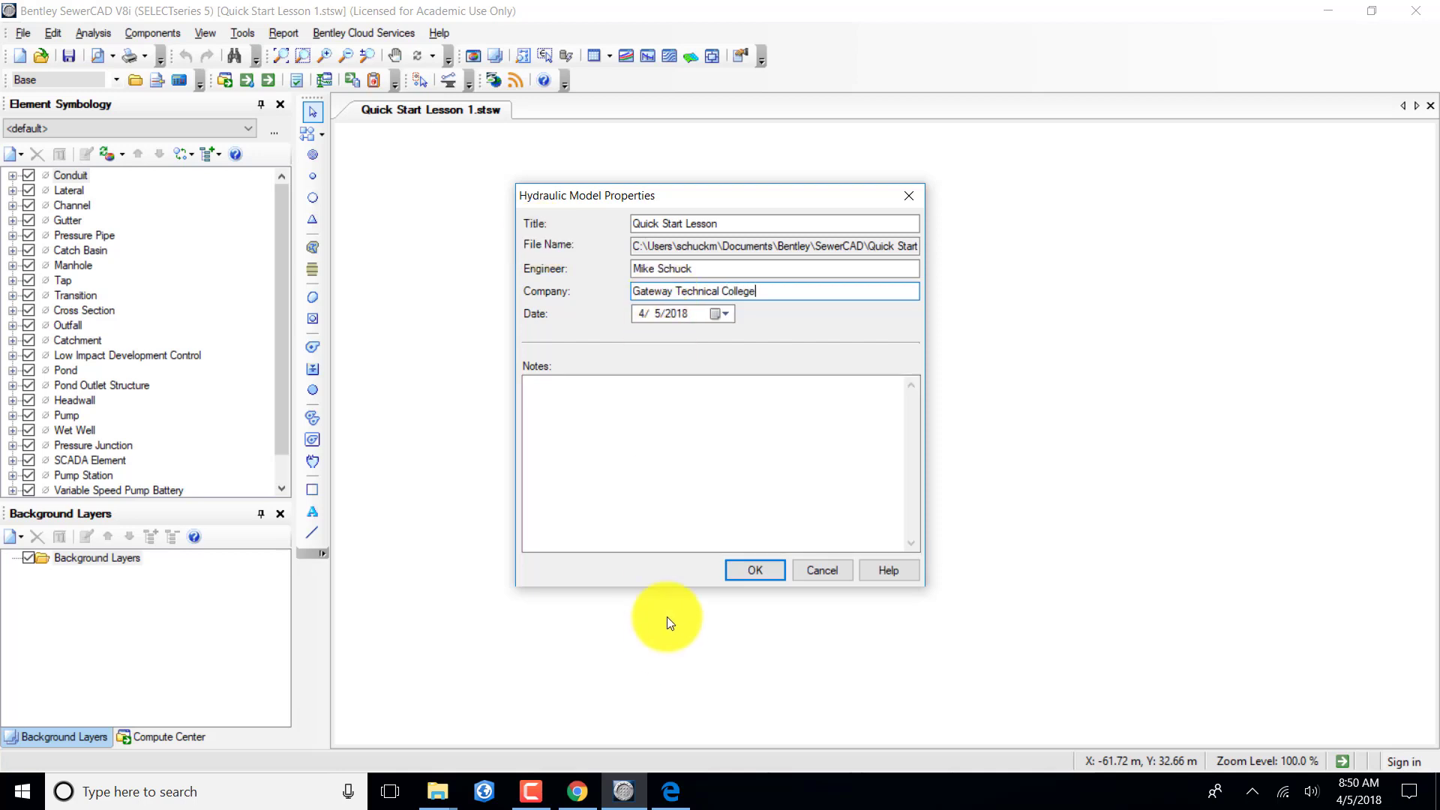
click(759, 568)
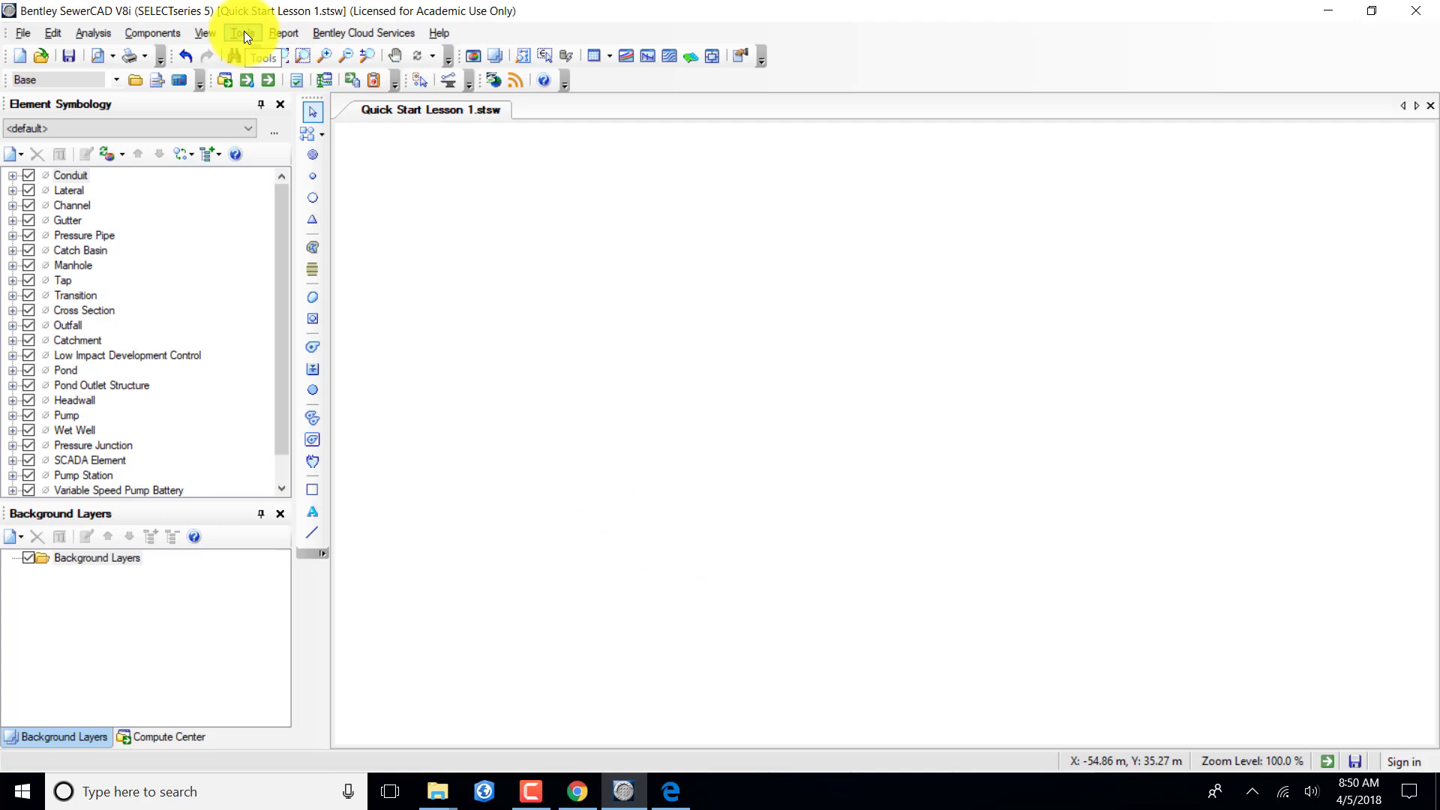
Open the program options and set the drawing mode to Schematic.
click(244, 33)
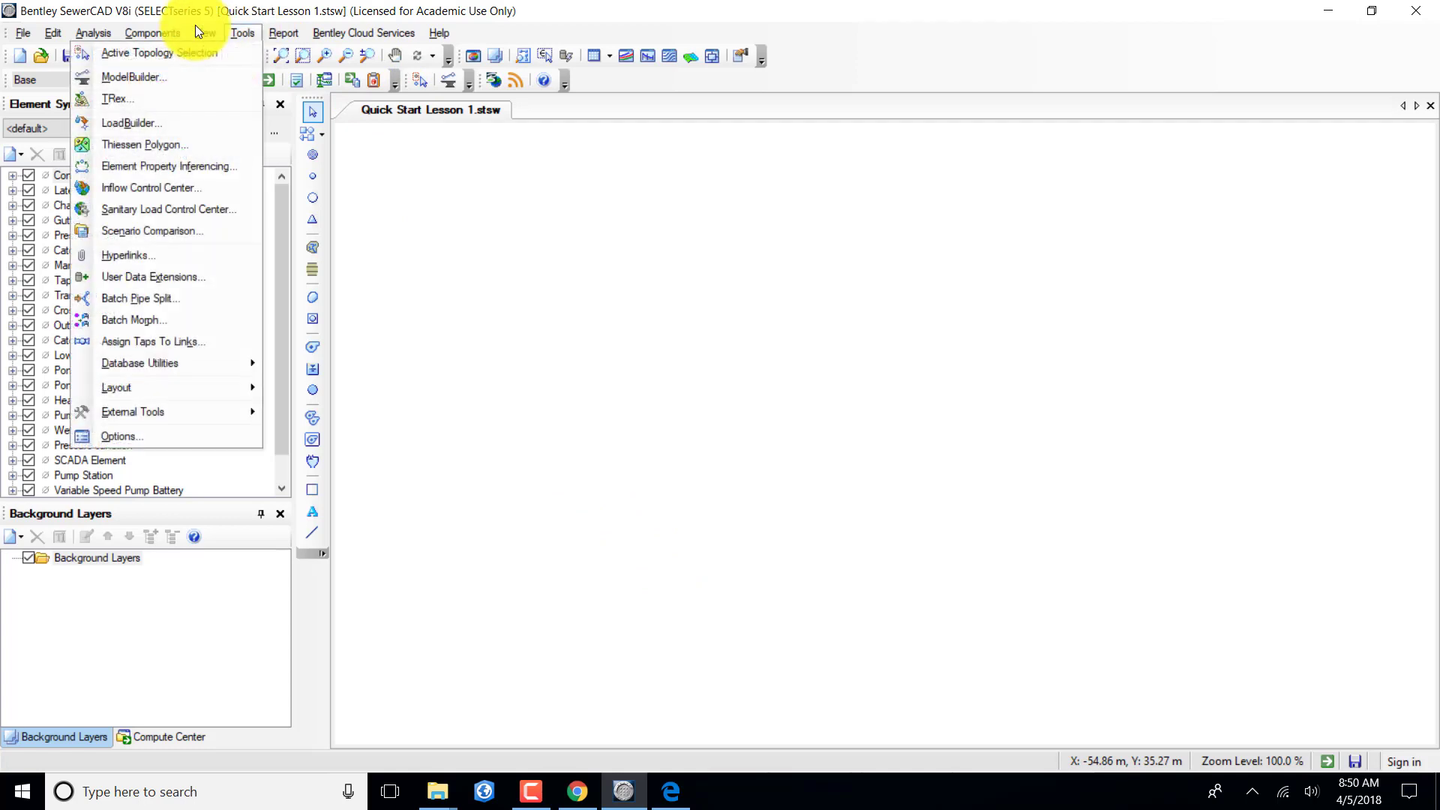
click(150, 437)
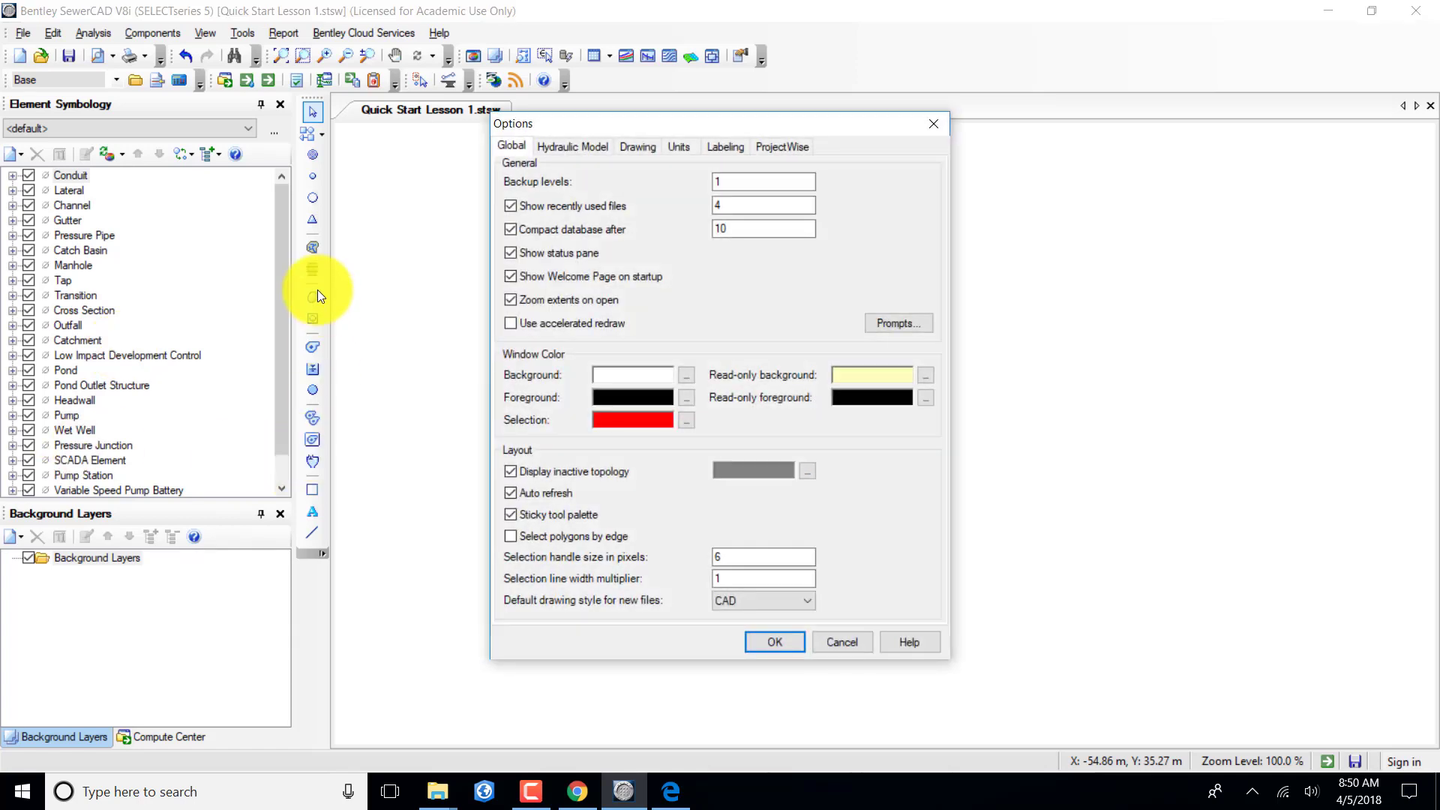
click(639, 147)
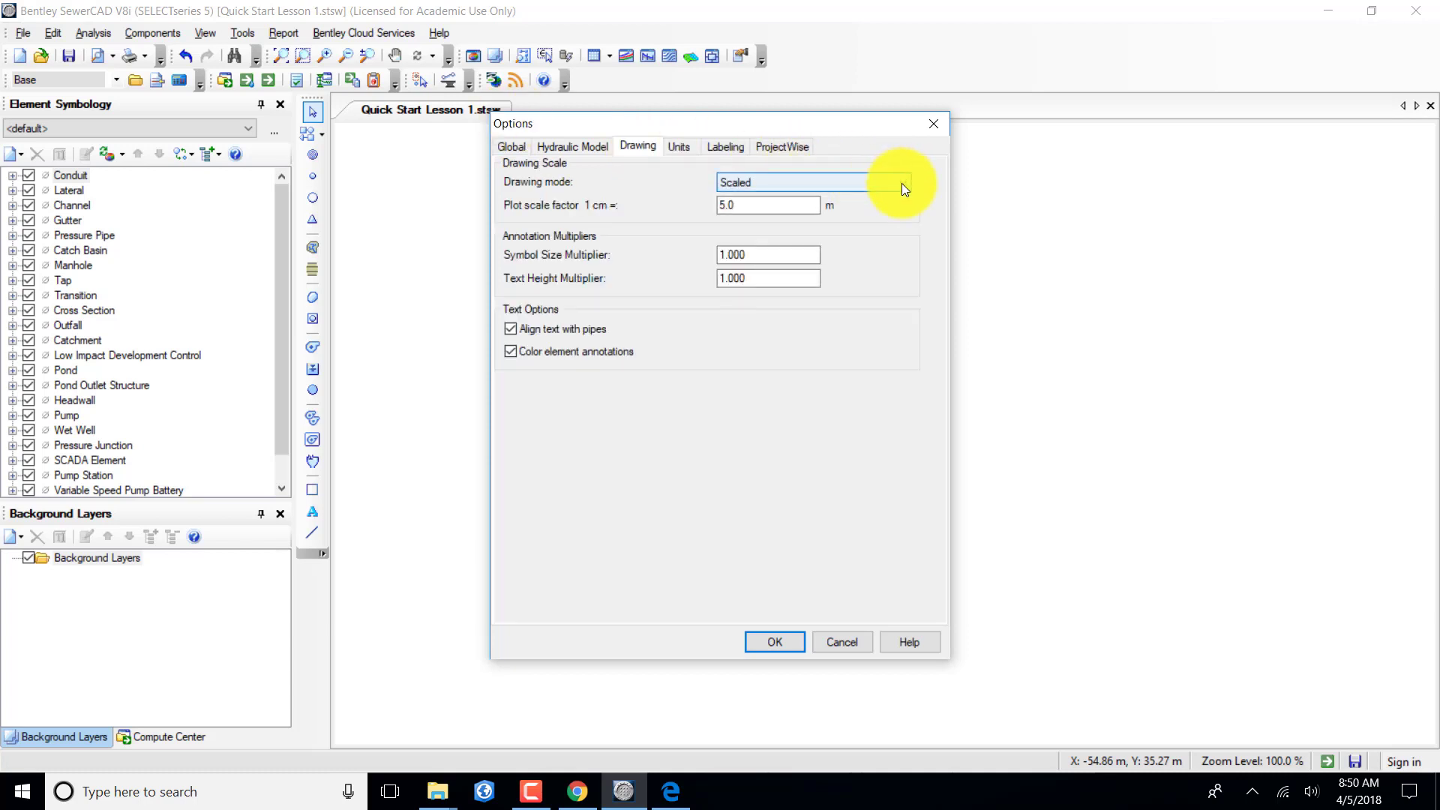
click(810, 182)
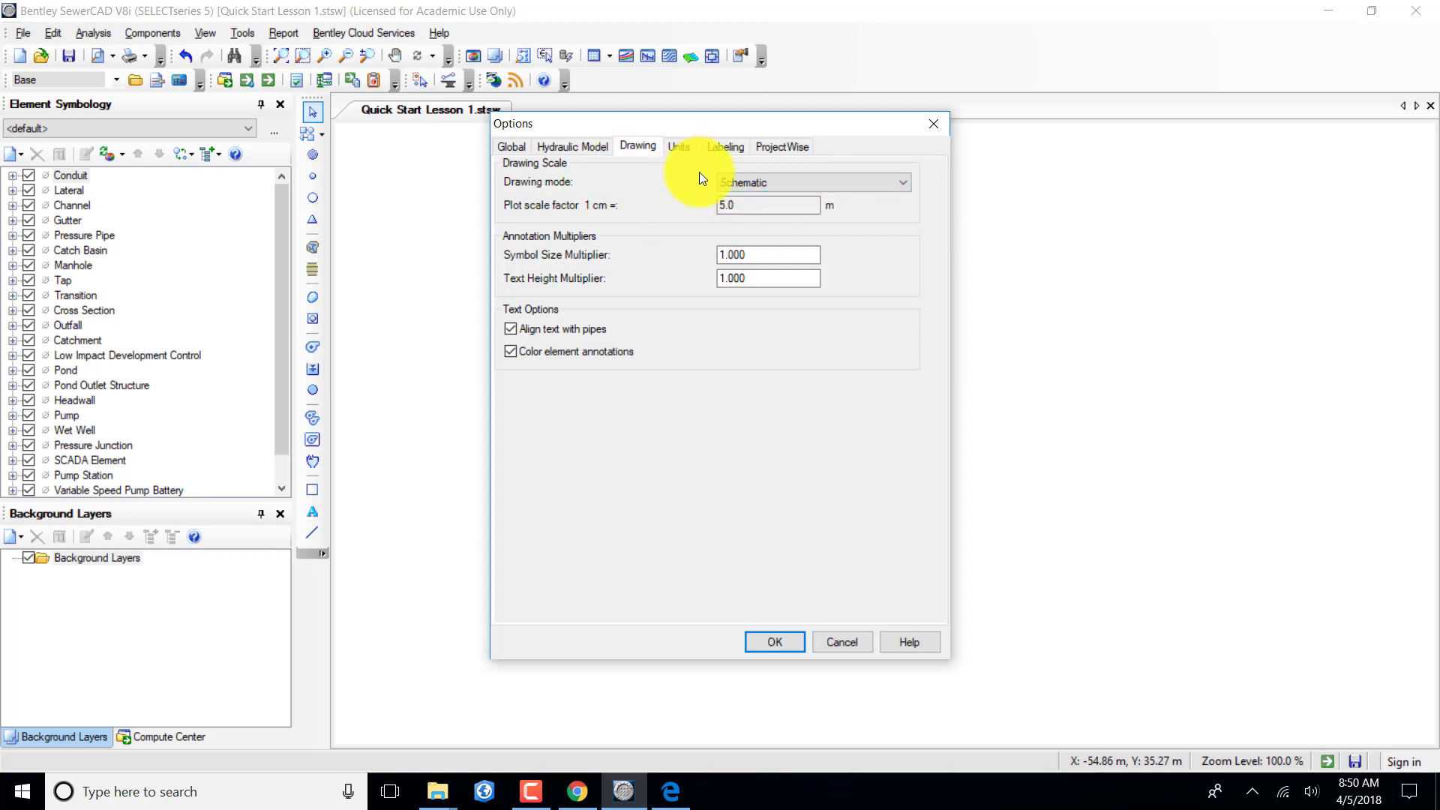
Set the default unit system for new hydraulic models to SI, reset the units to SI defaults and review the units list.
click(676, 146)
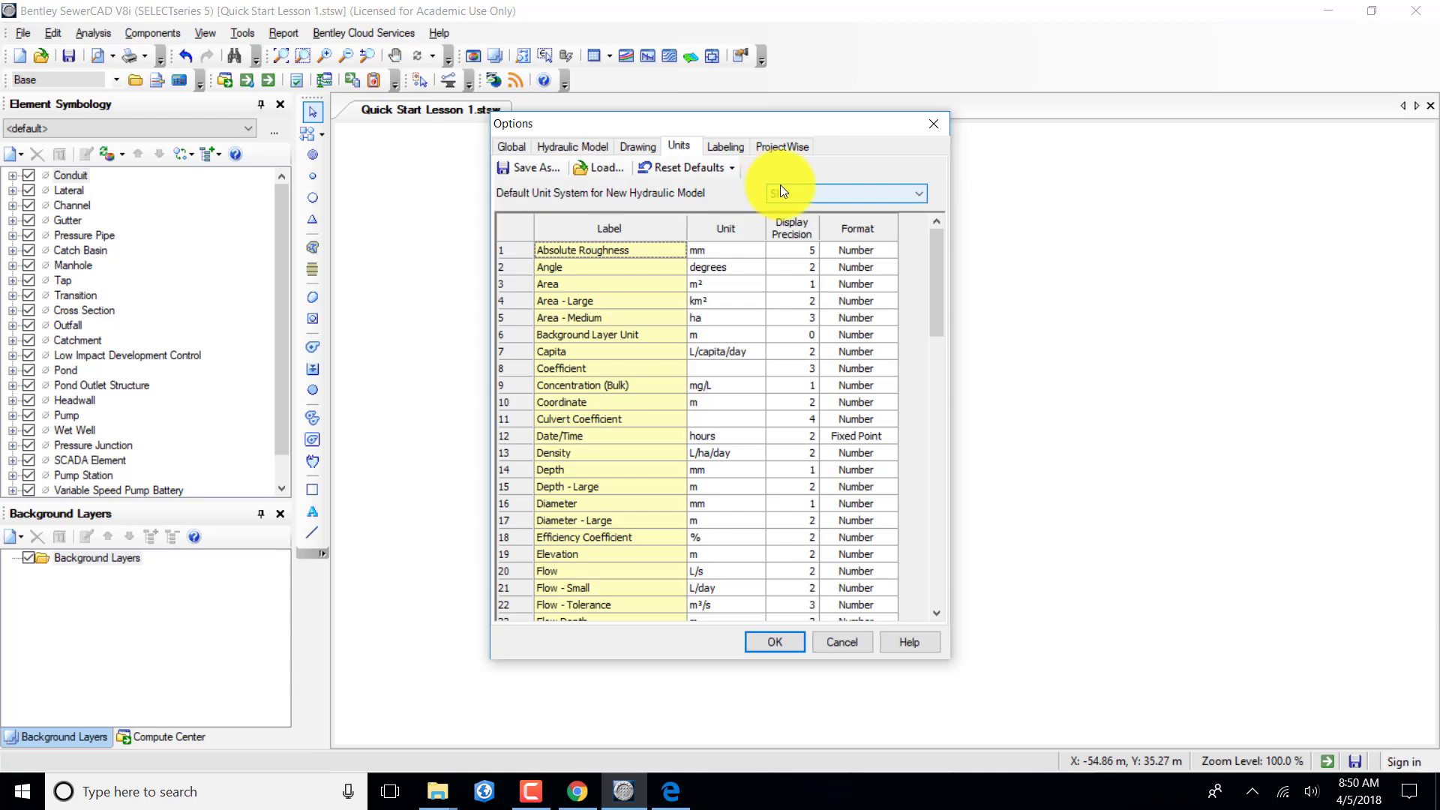
click(917, 194)
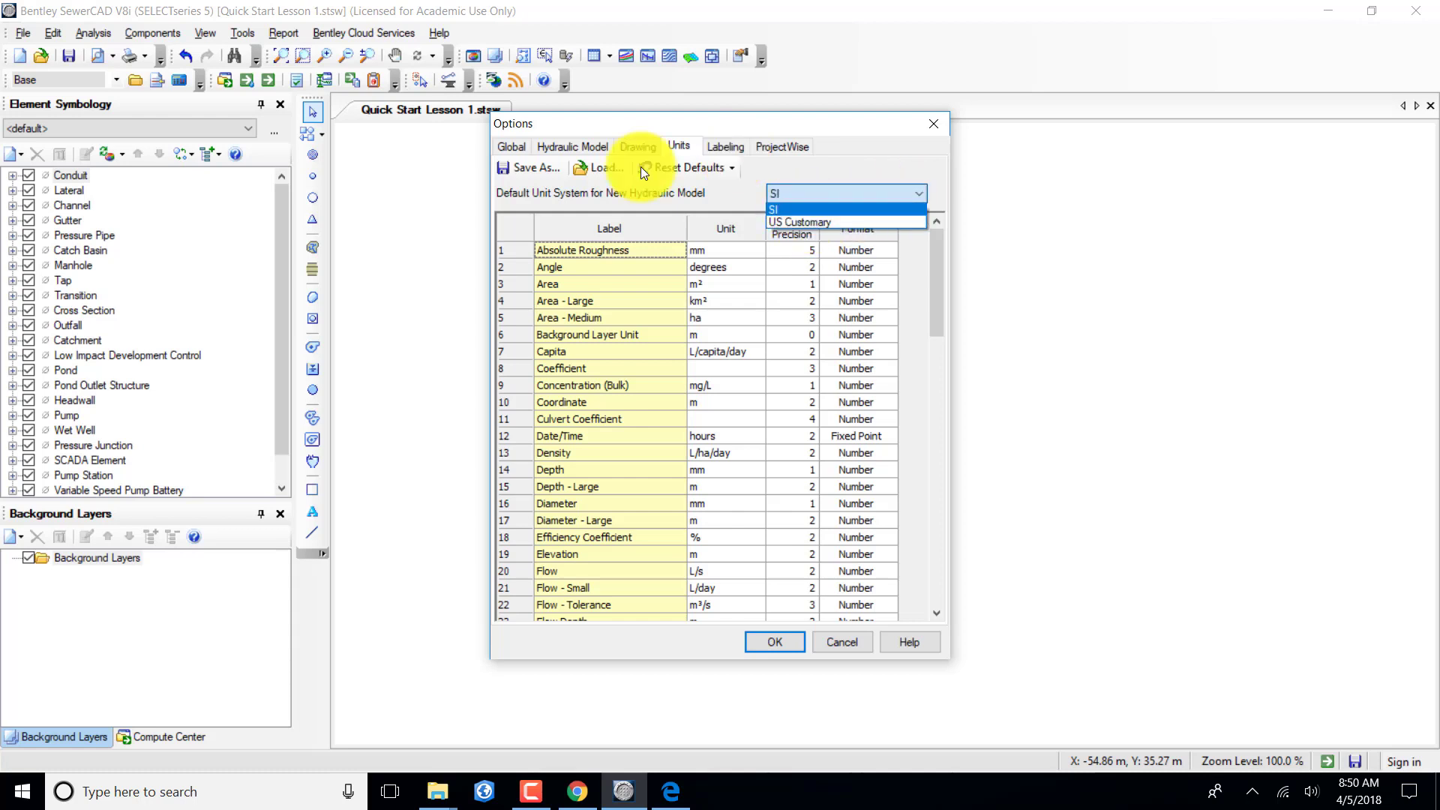
click(799, 209)
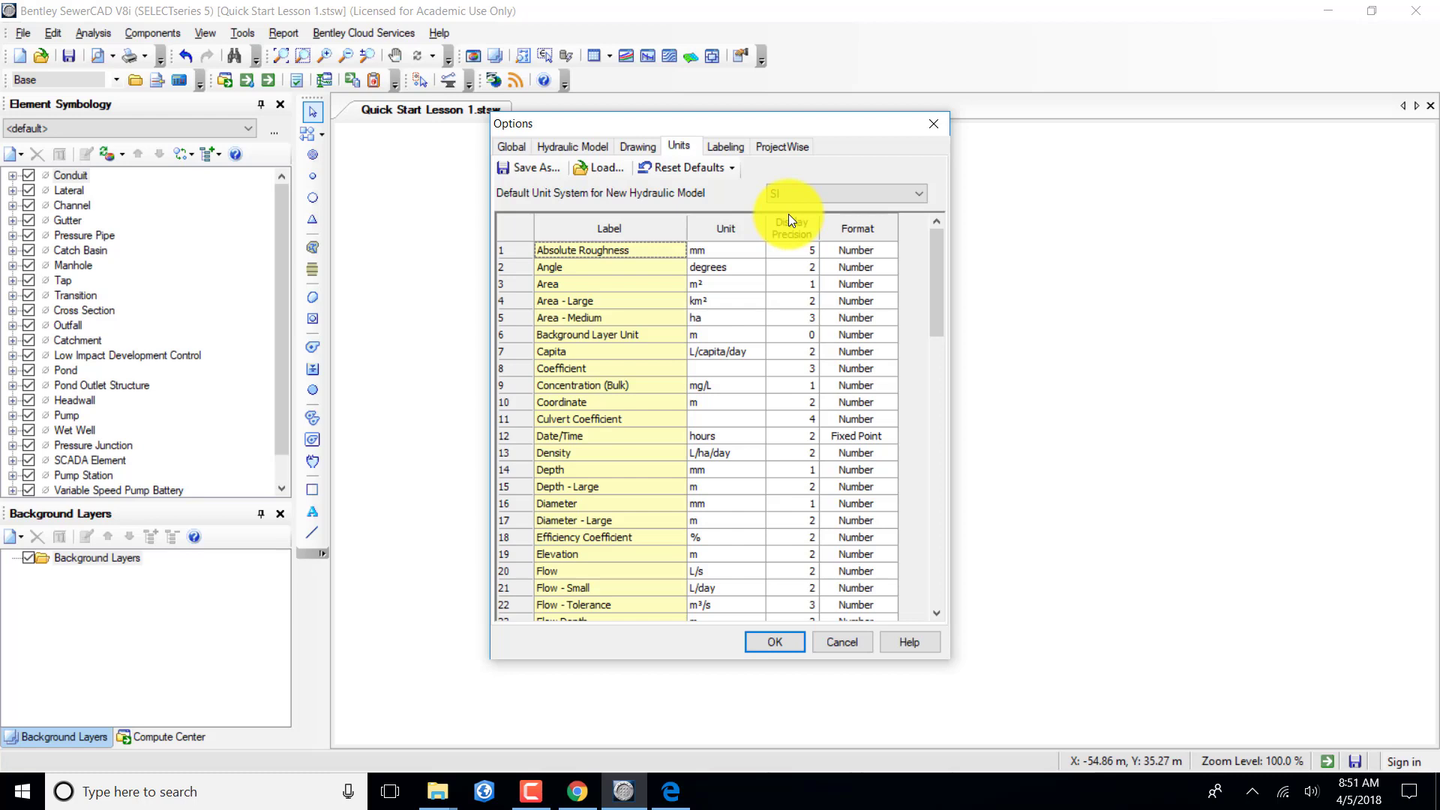
click(695, 167)
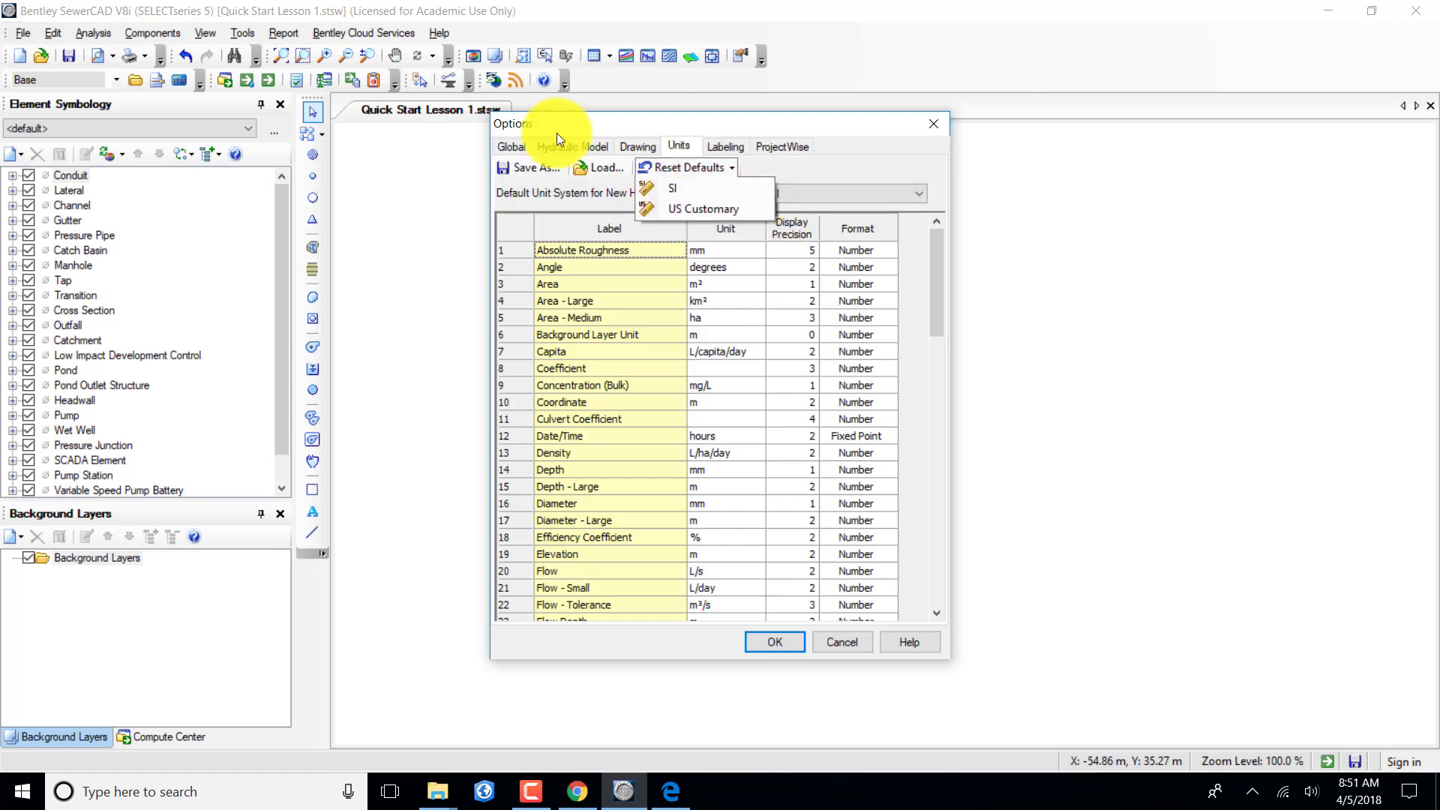
click(684, 187)
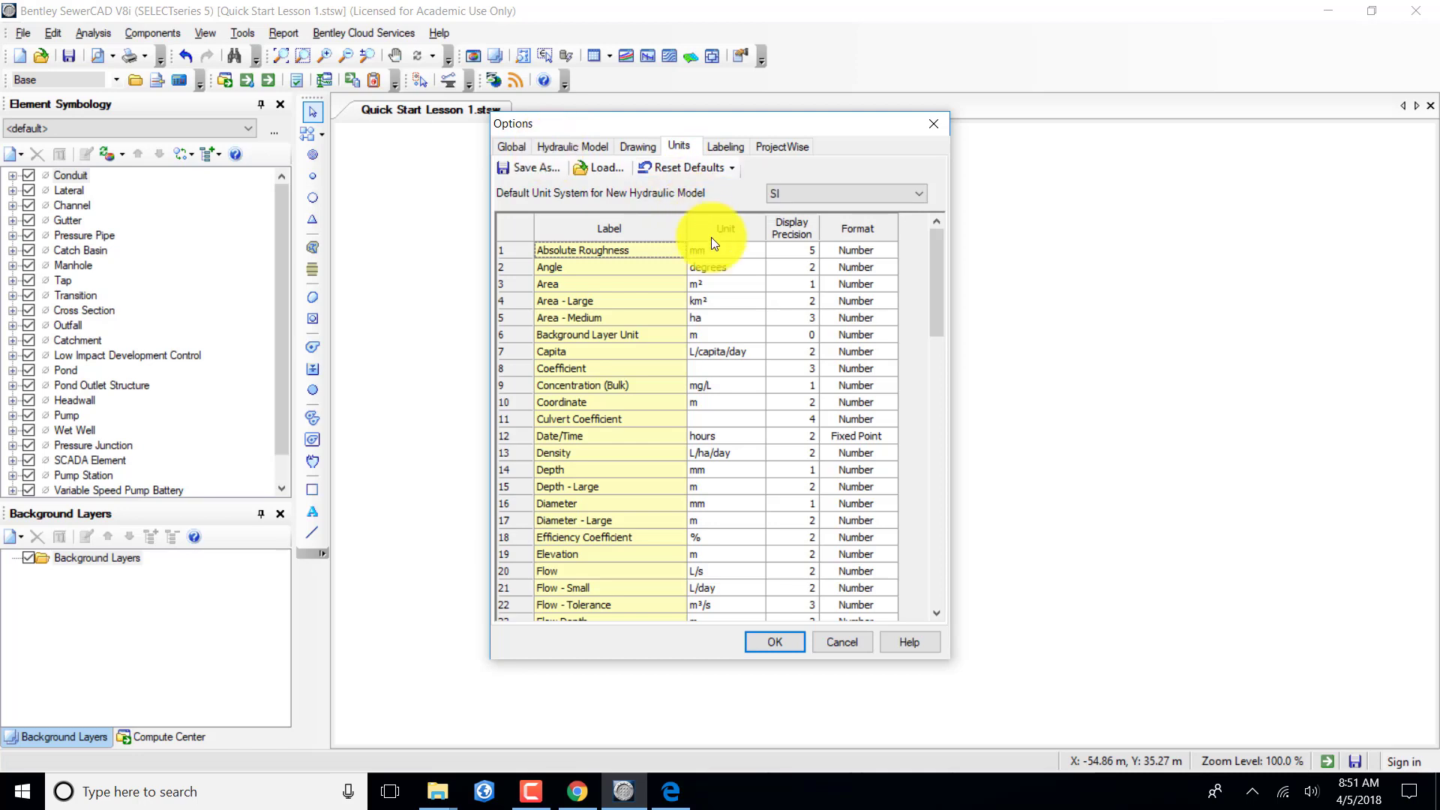
scroll(732, 298, down, 9)
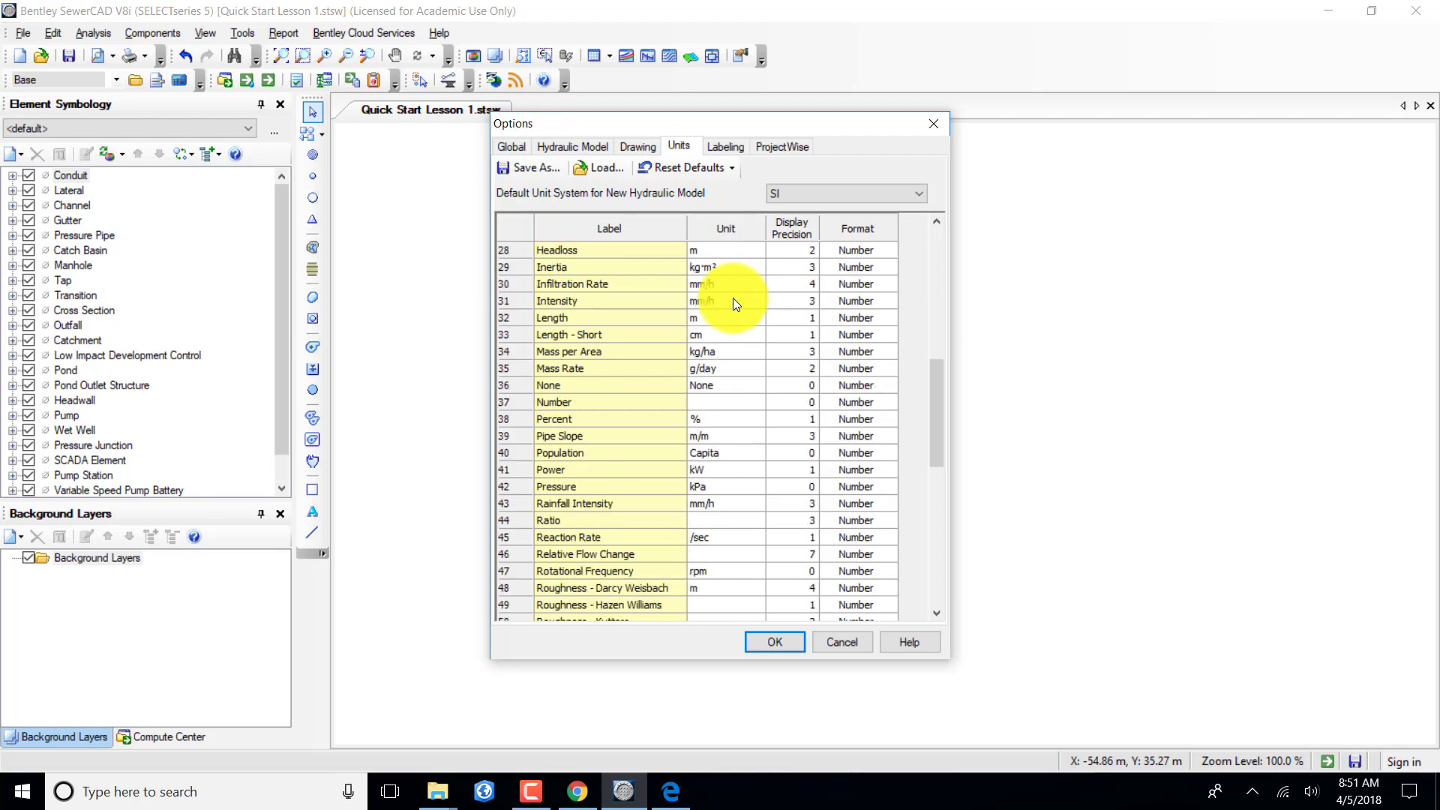
scroll(732, 298, down, 10)
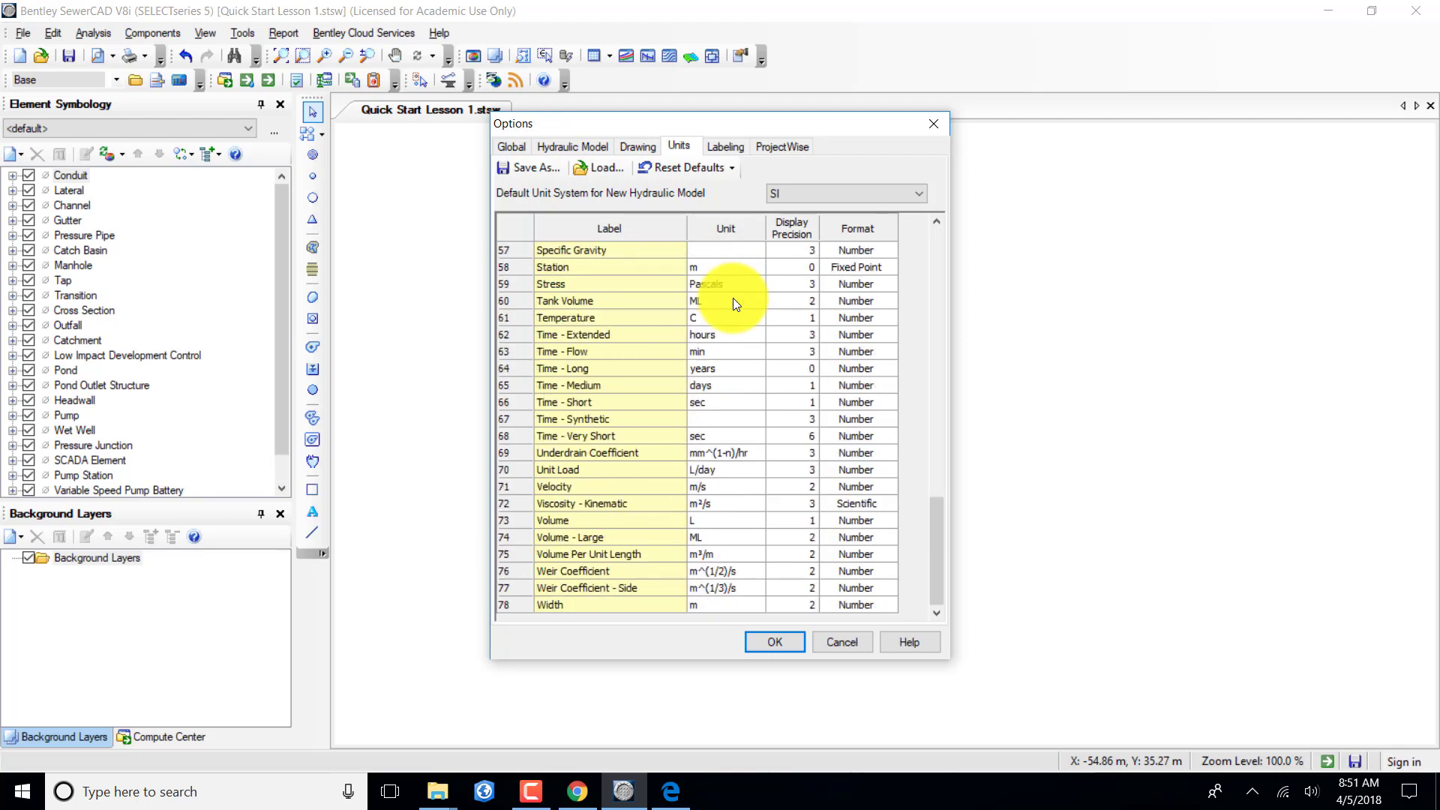
Review the units list back to its beginning and accept the program options.
scroll(732, 298, up, 15)
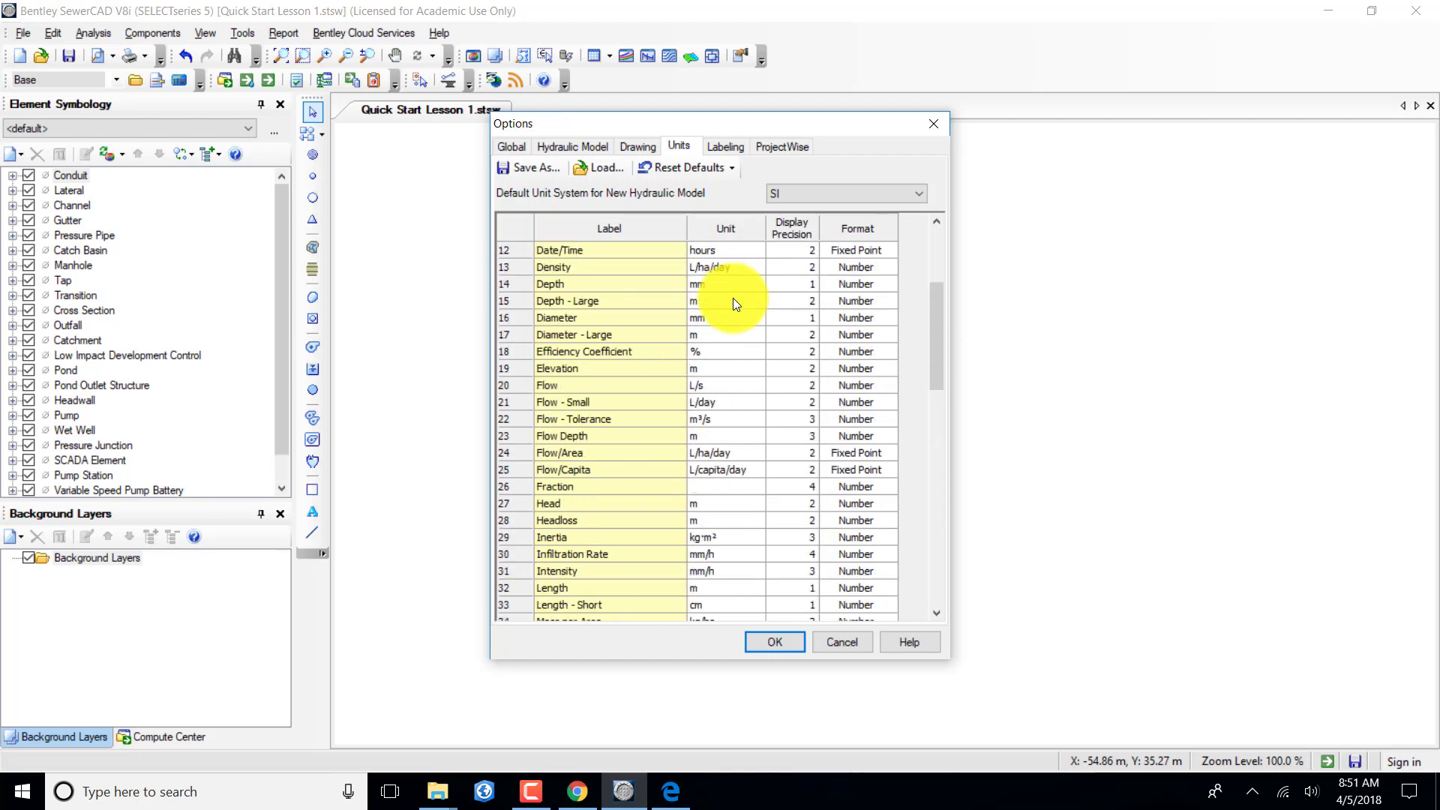
scroll(732, 299, up, 4)
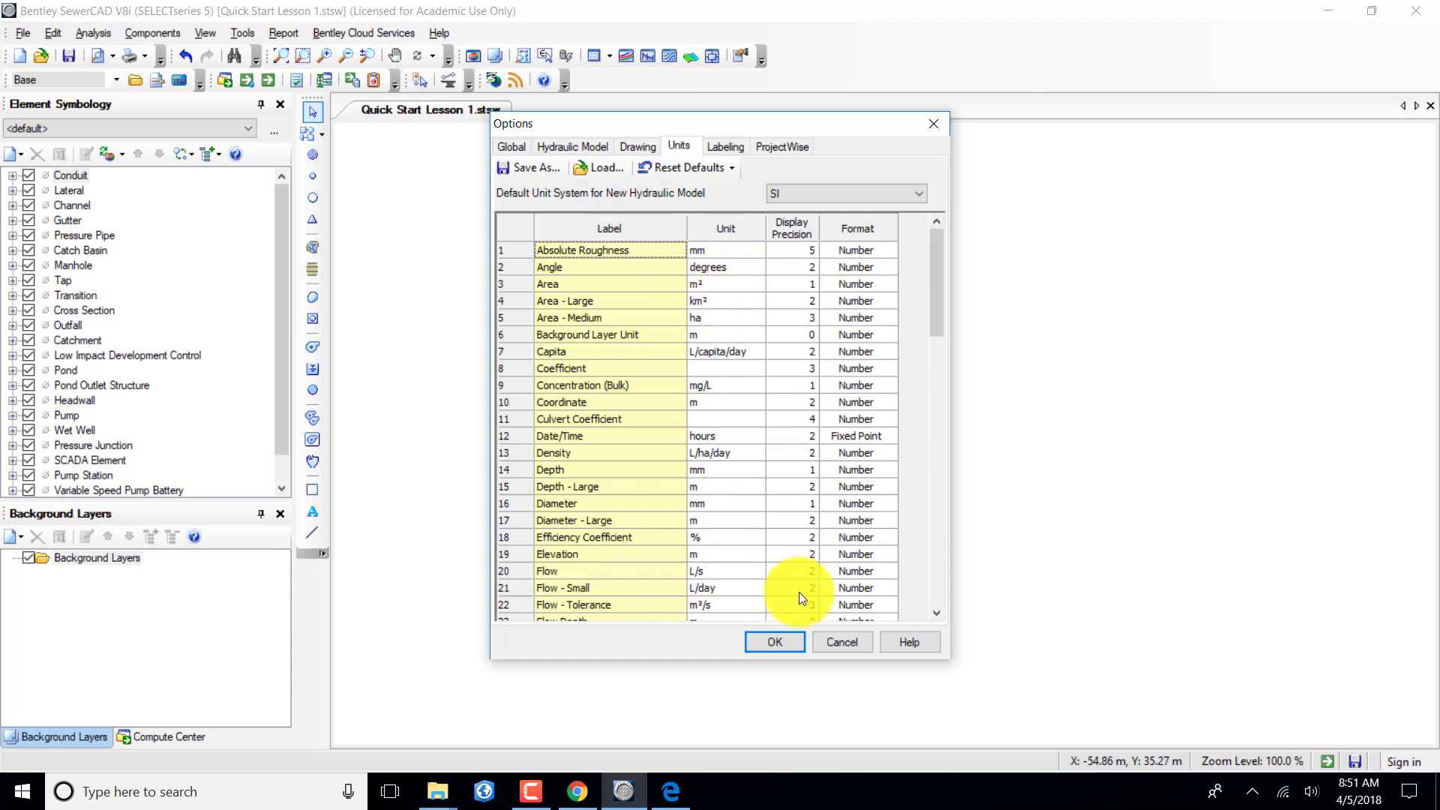
click(780, 642)
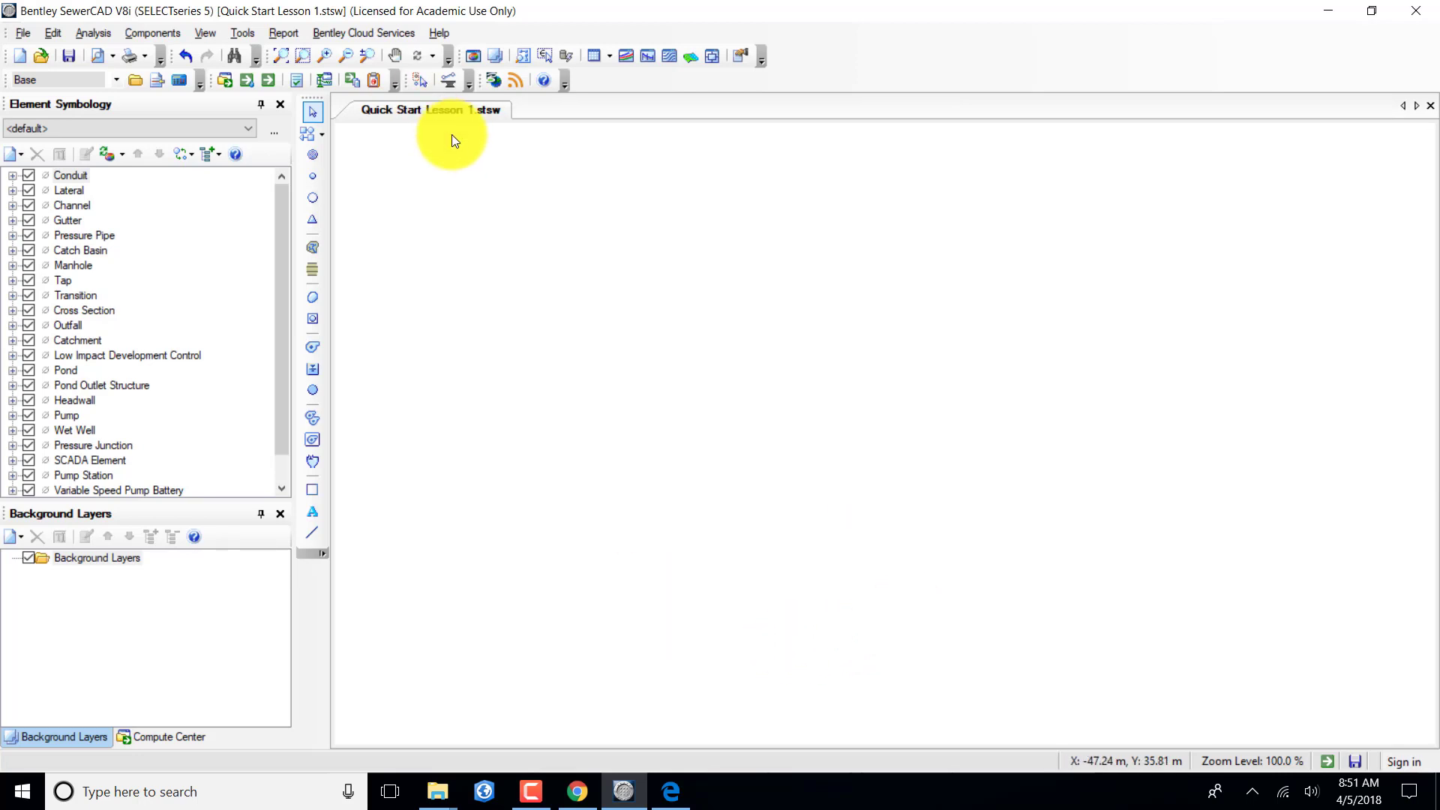
Lay out a conduit from a manhole at the drawing's upper left to a wet well slightly lower to its right.
click(325, 134)
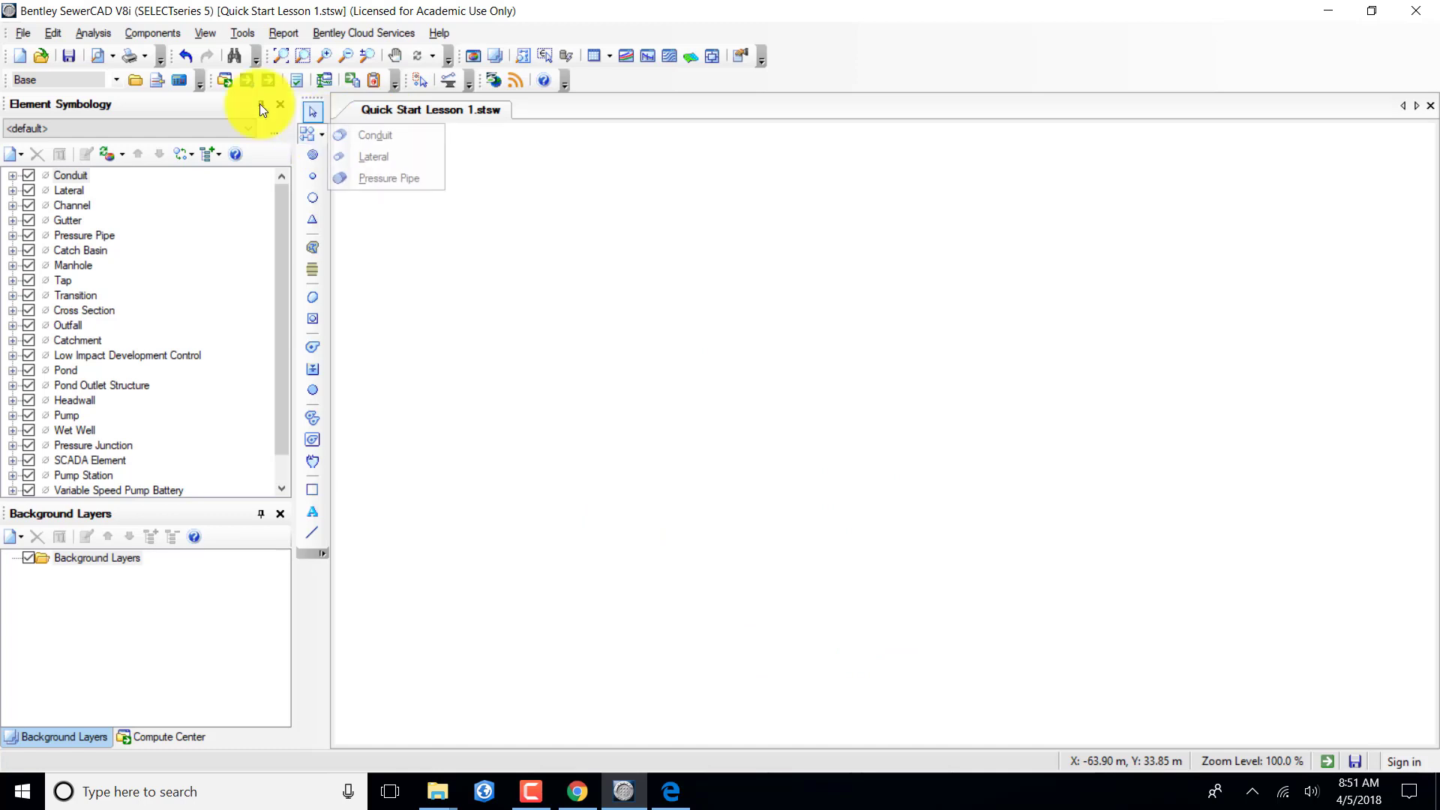
click(380, 135)
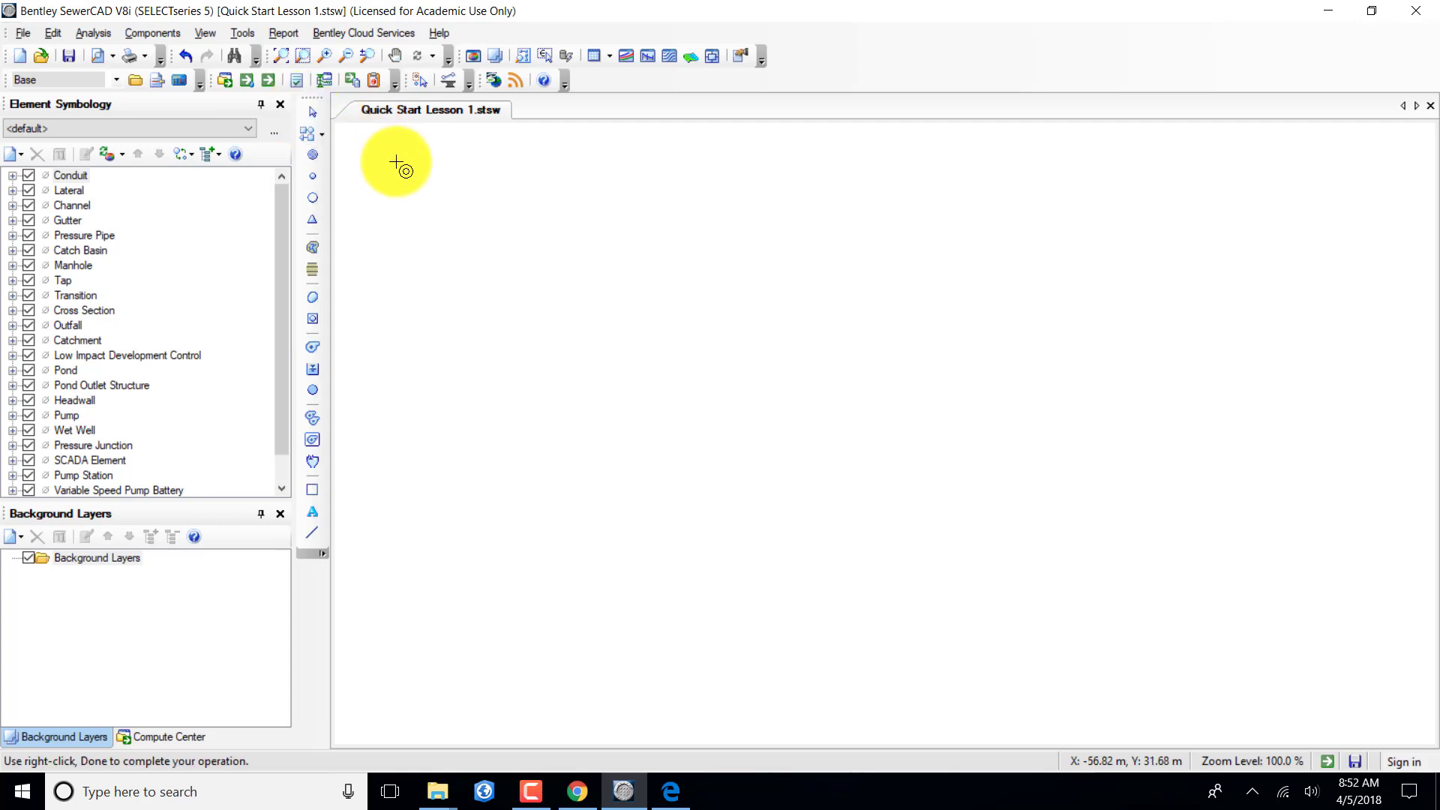
right_click(434, 198)
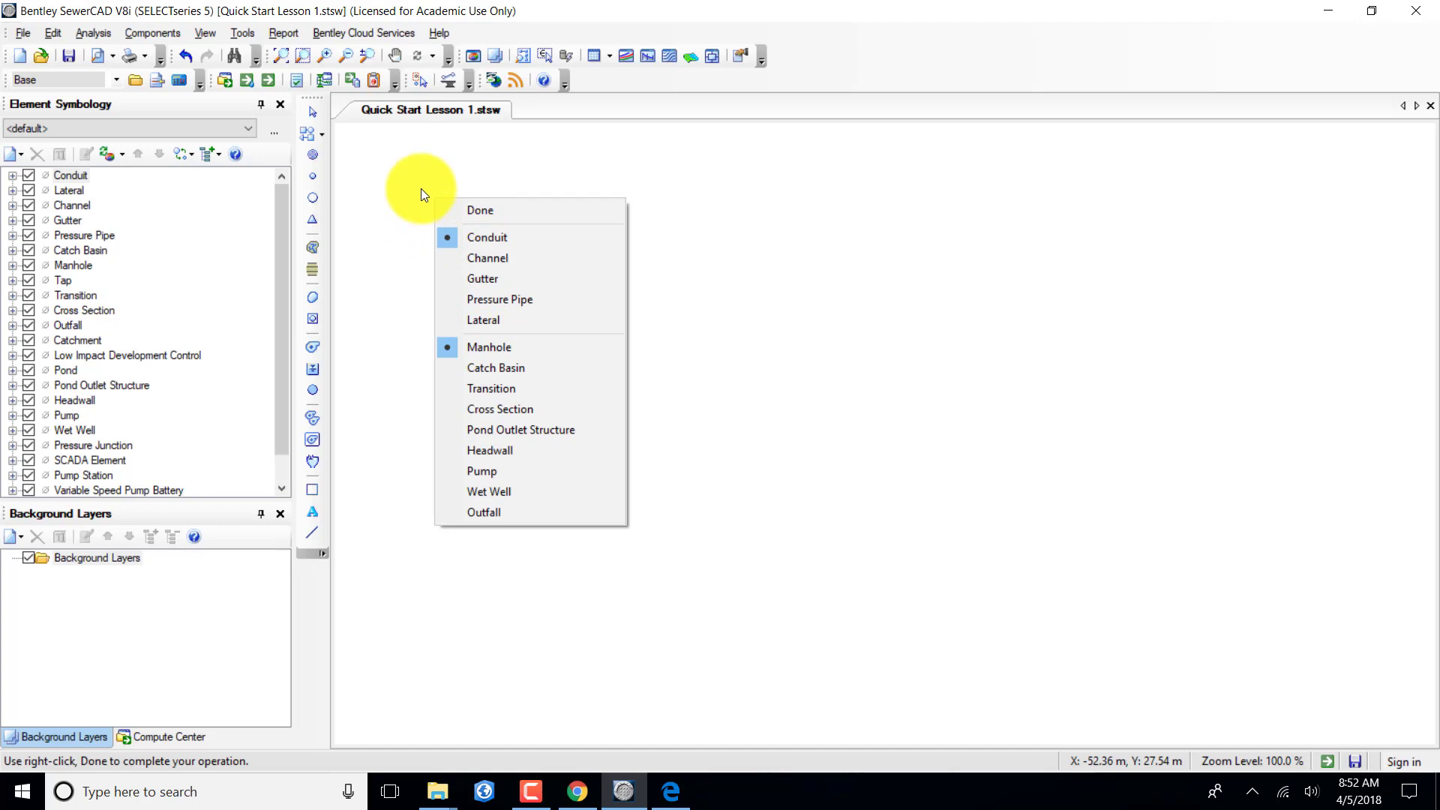
click(456, 173)
click(456, 174)
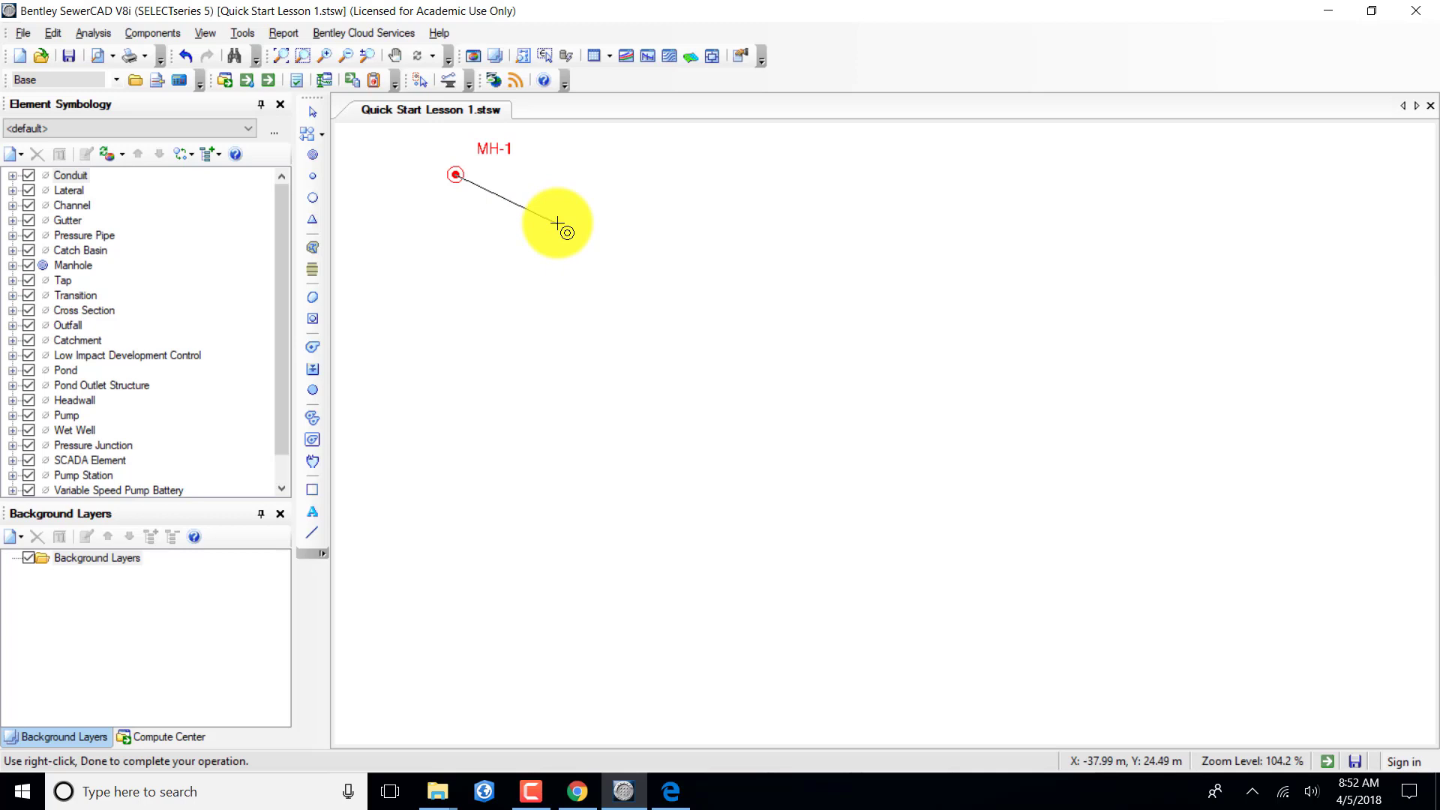
right_click(557, 223)
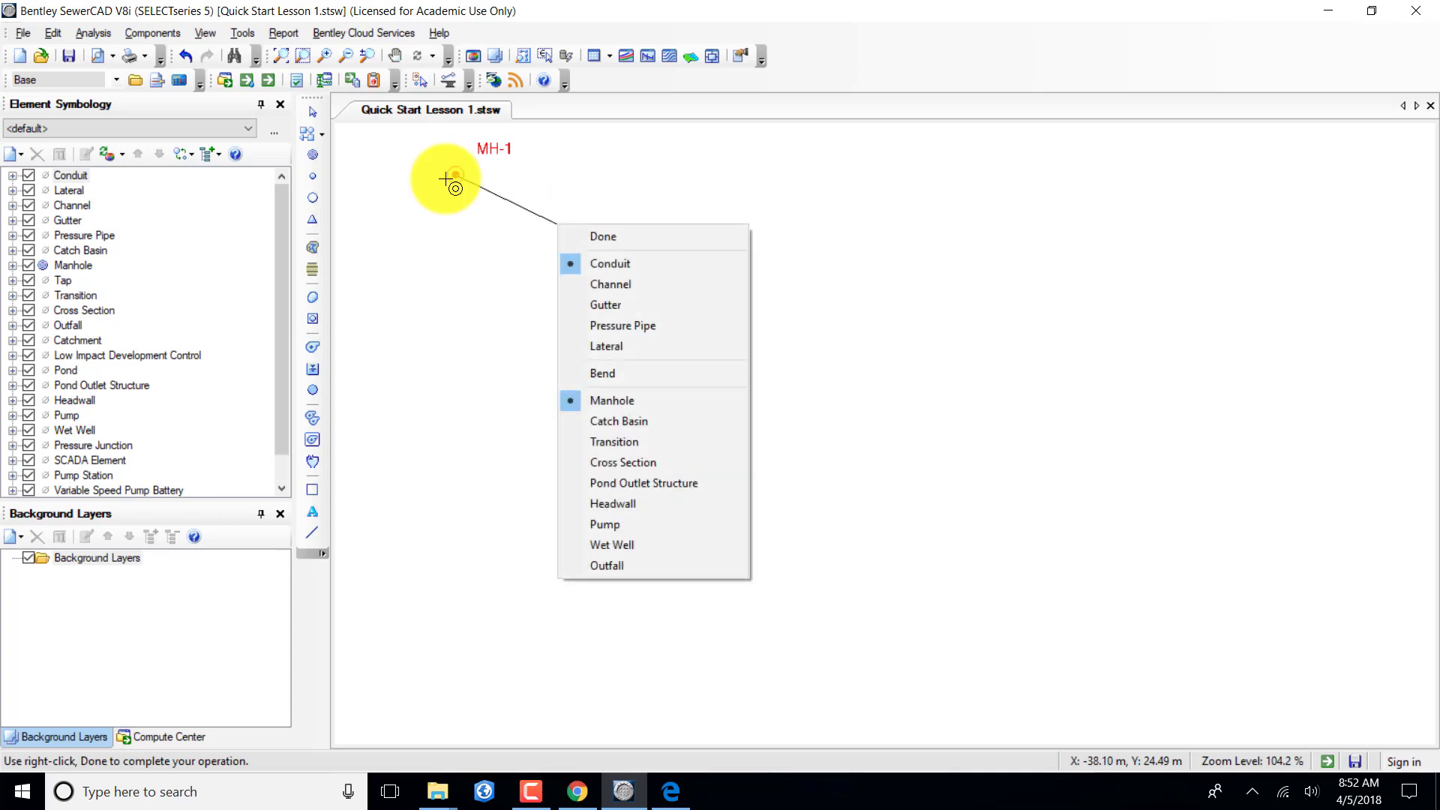
click(612, 544)
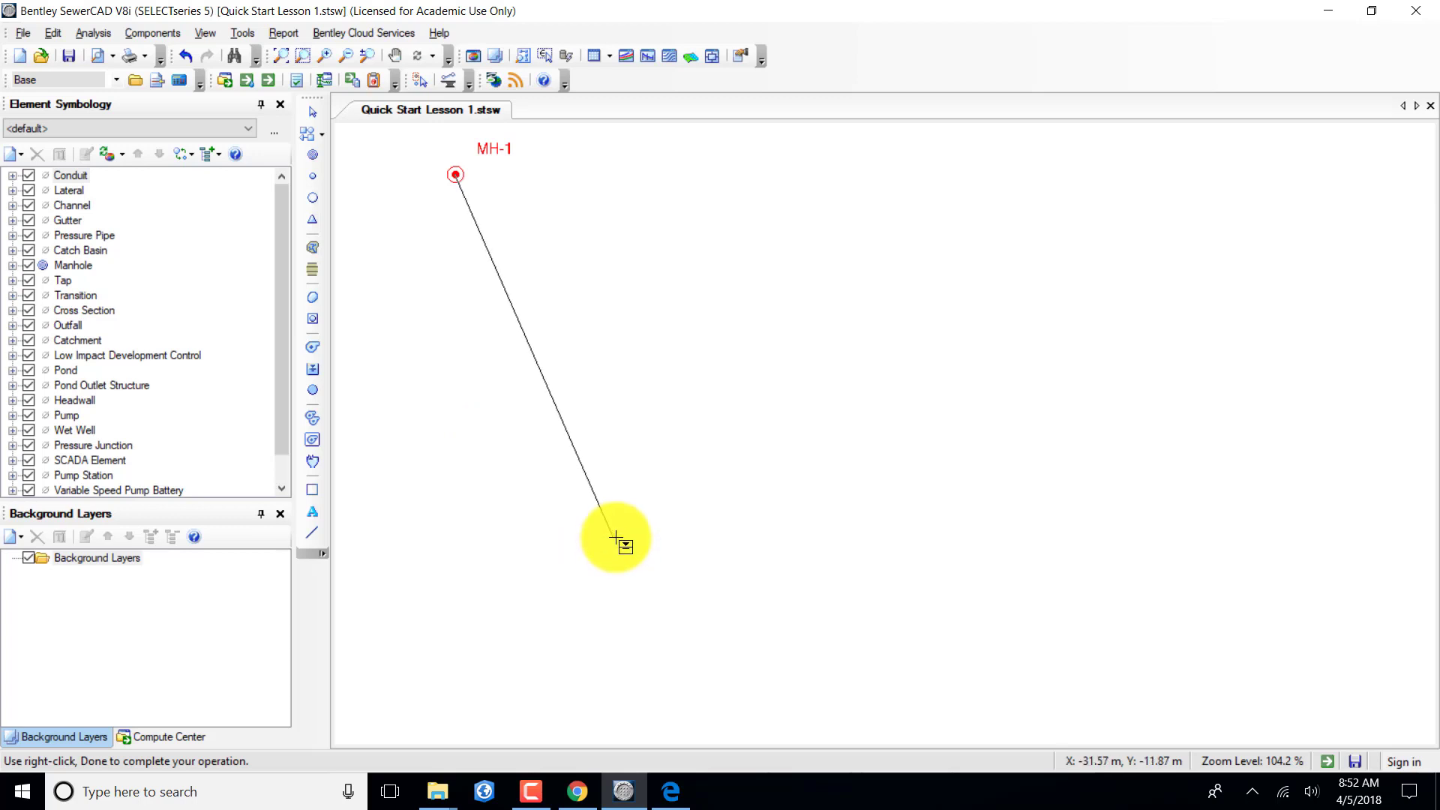
click(571, 228)
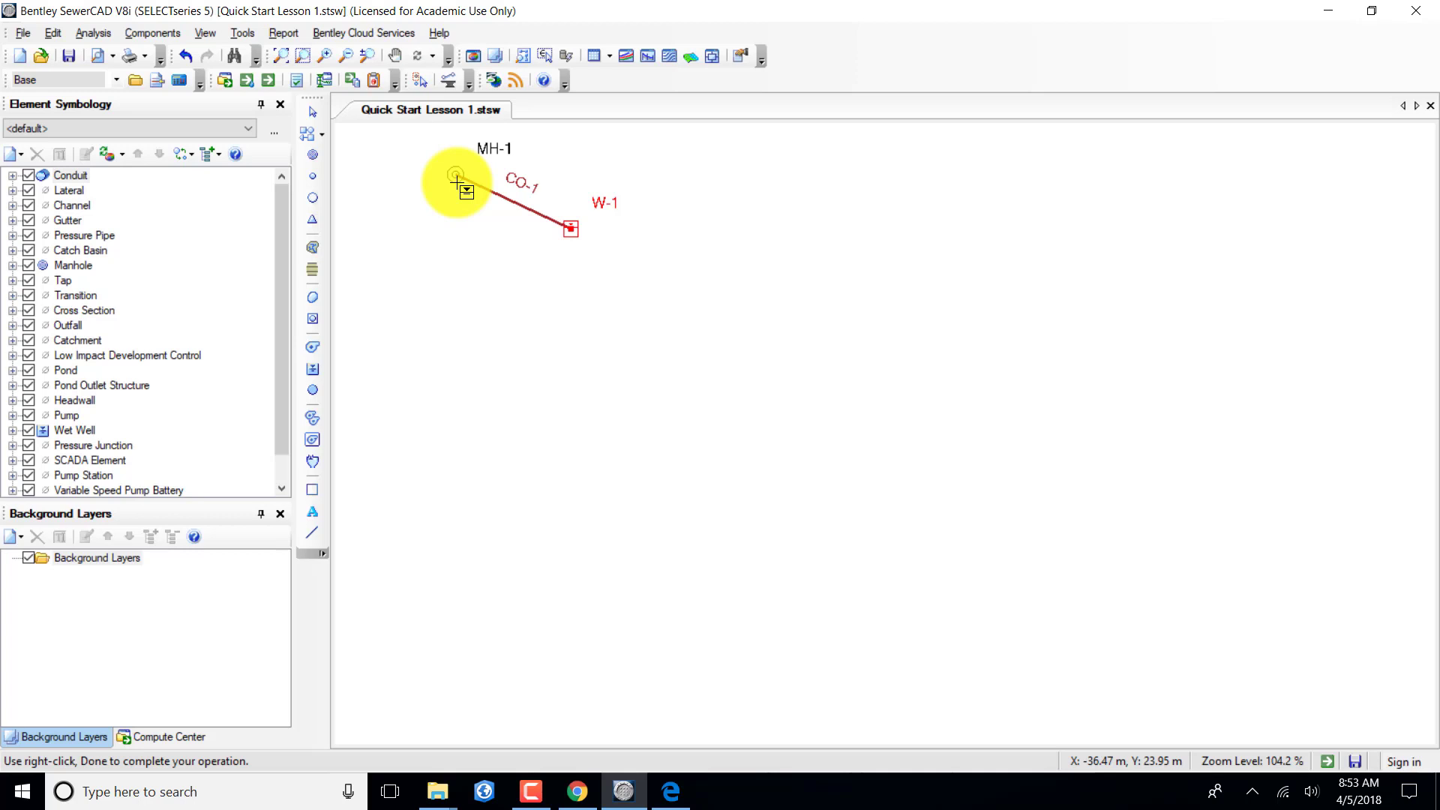
Switch the link type to pressure pipe and extend the network horizontally from the wet well to a pump.
right_click(571, 229)
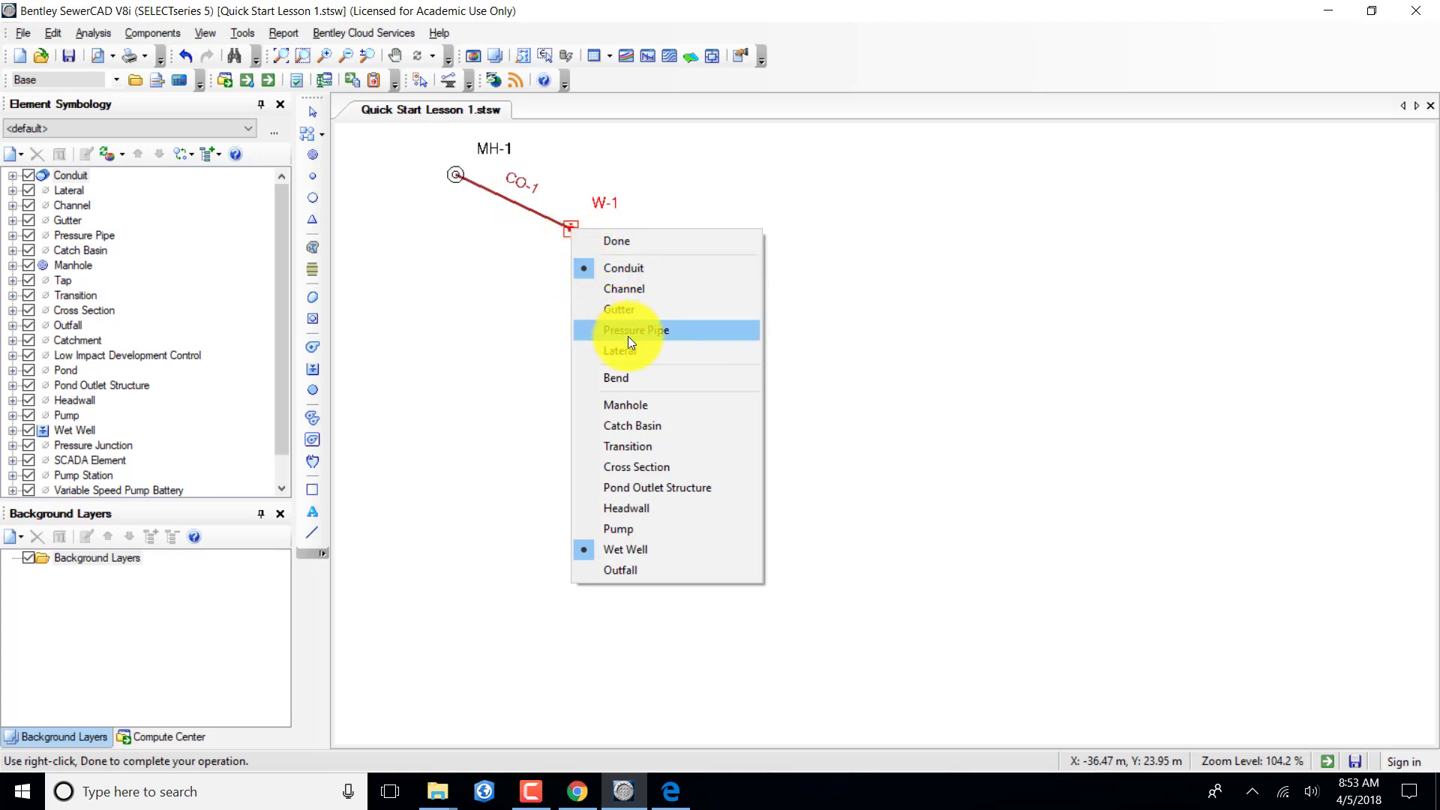
key(Escape)
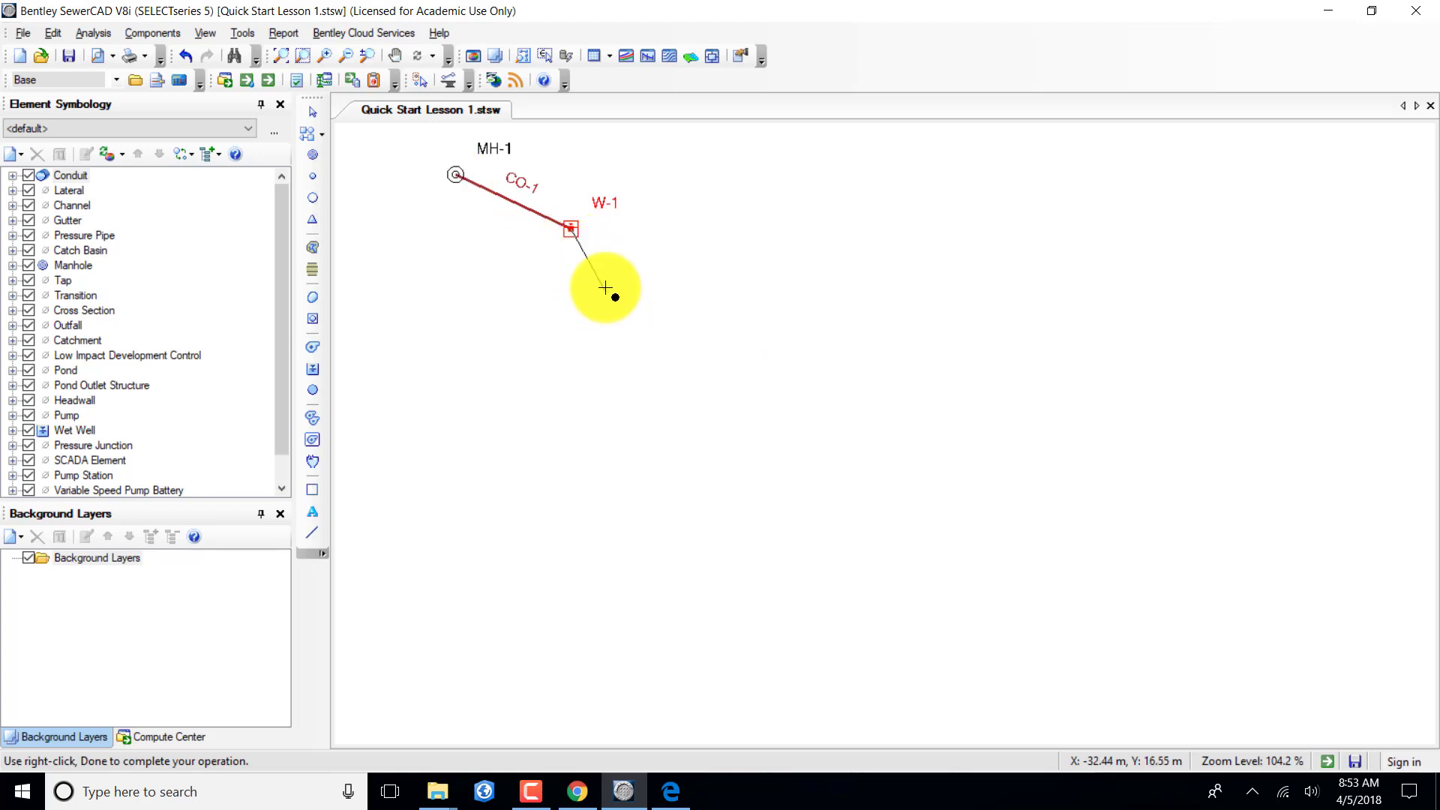
right_click(489, 218)
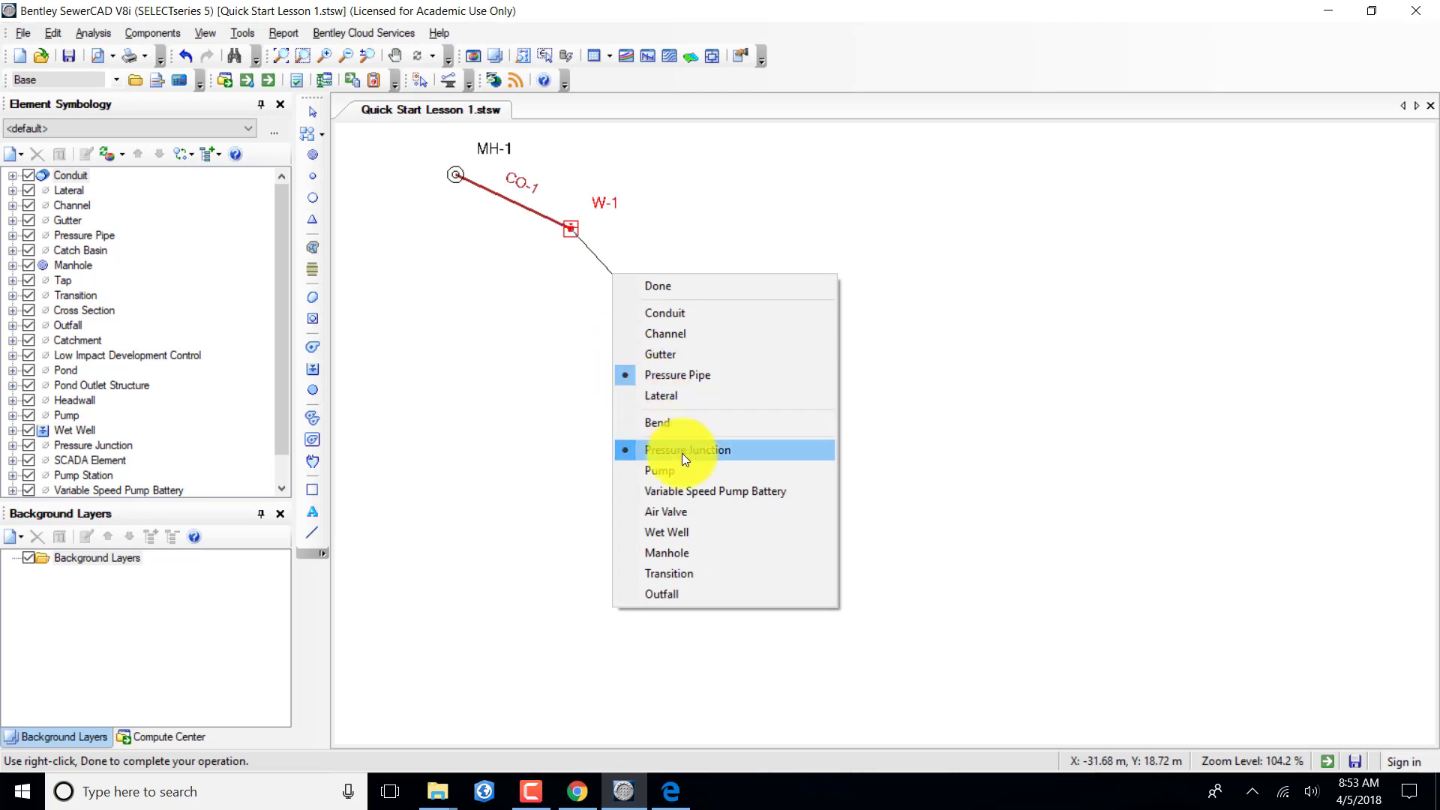
click(670, 471)
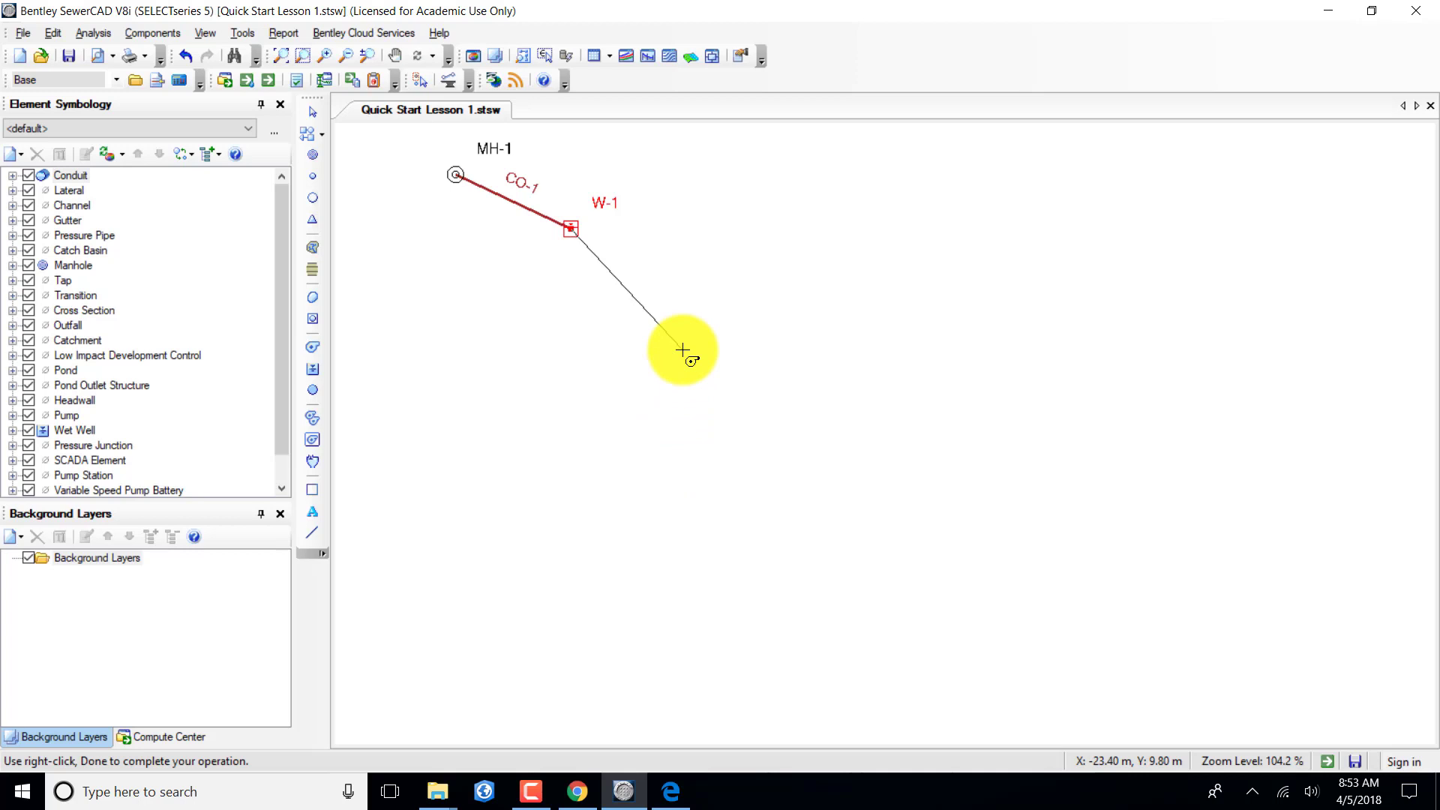
click(670, 228)
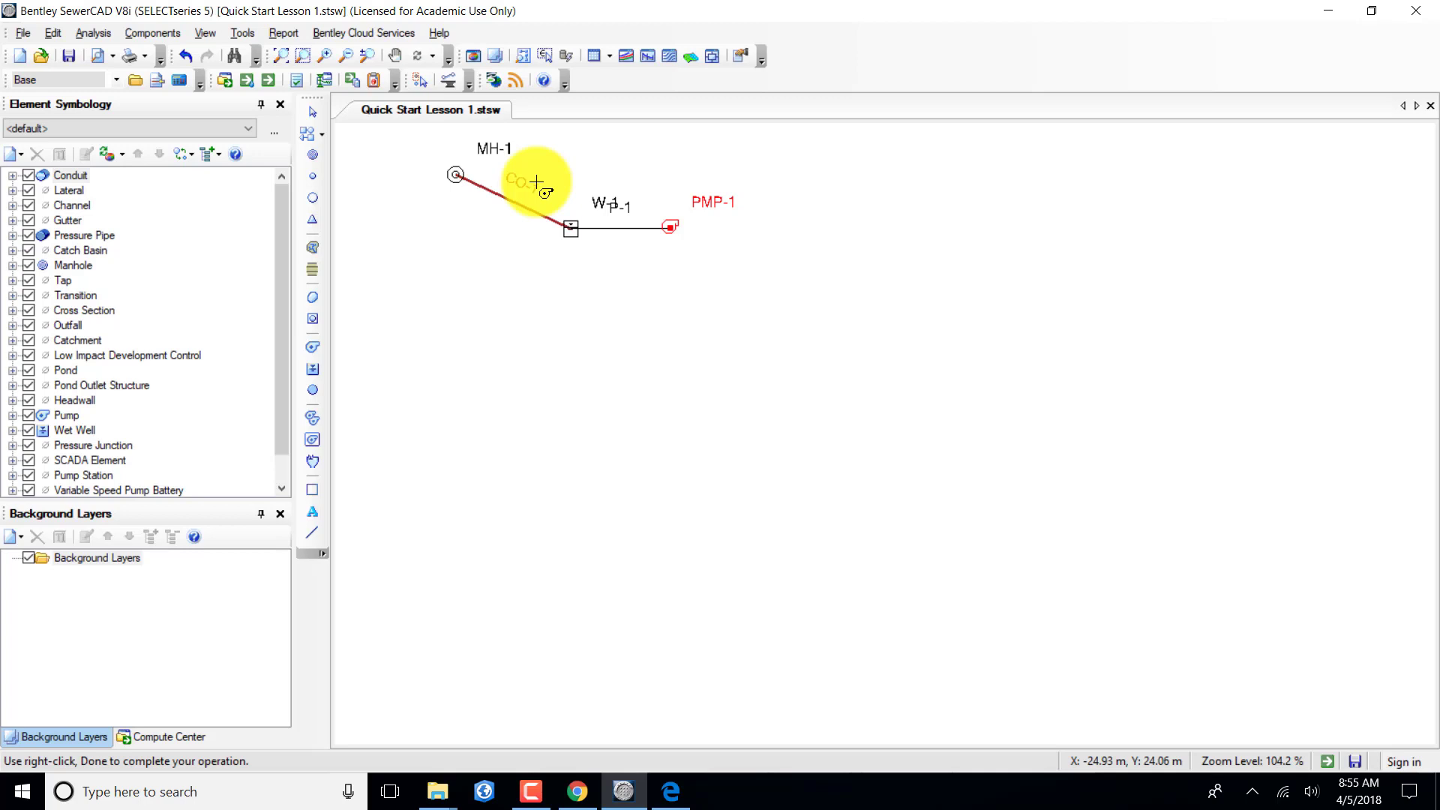
Extend the pressure pipe horizontally from the pump to a pressure junction.
right_click(670, 227)
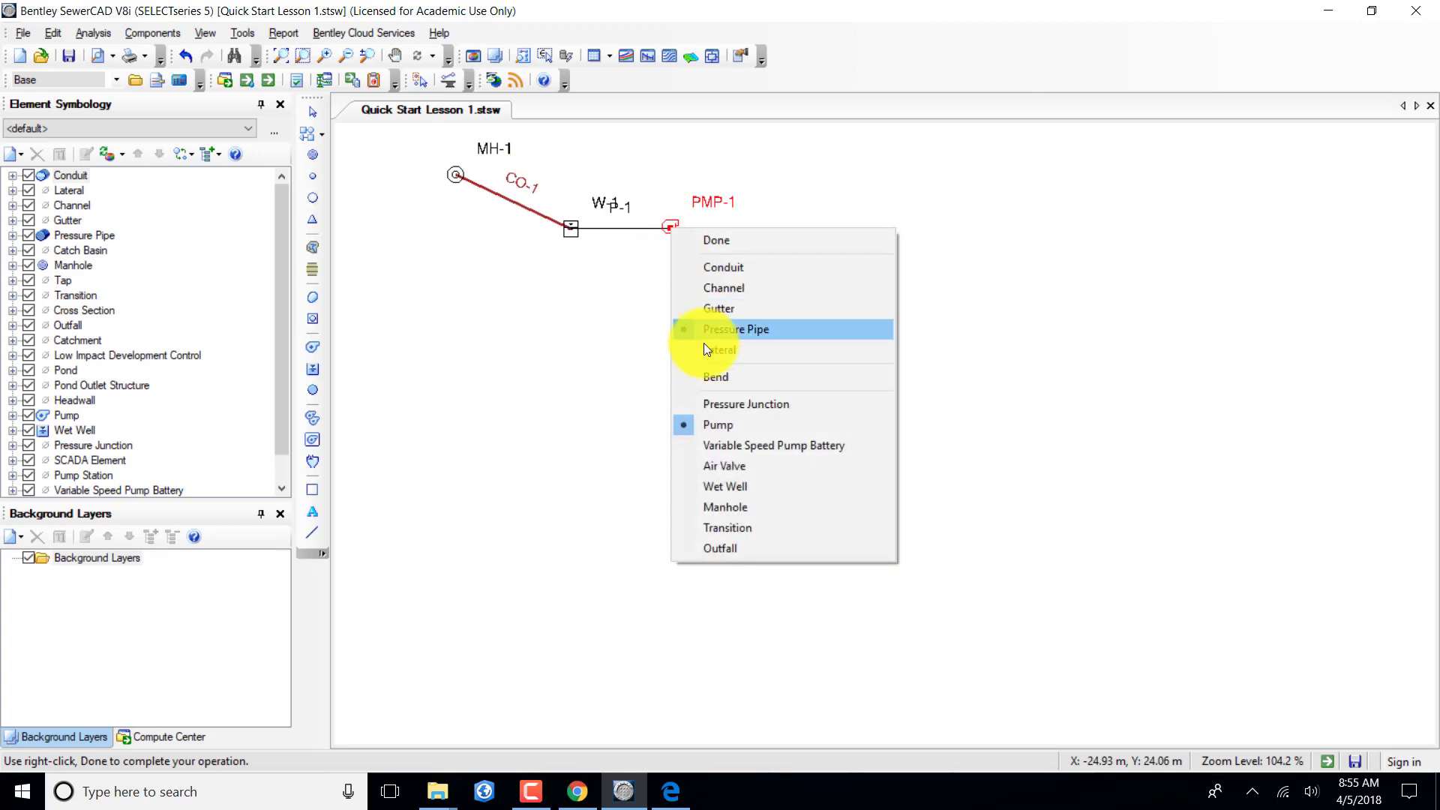
click(723, 405)
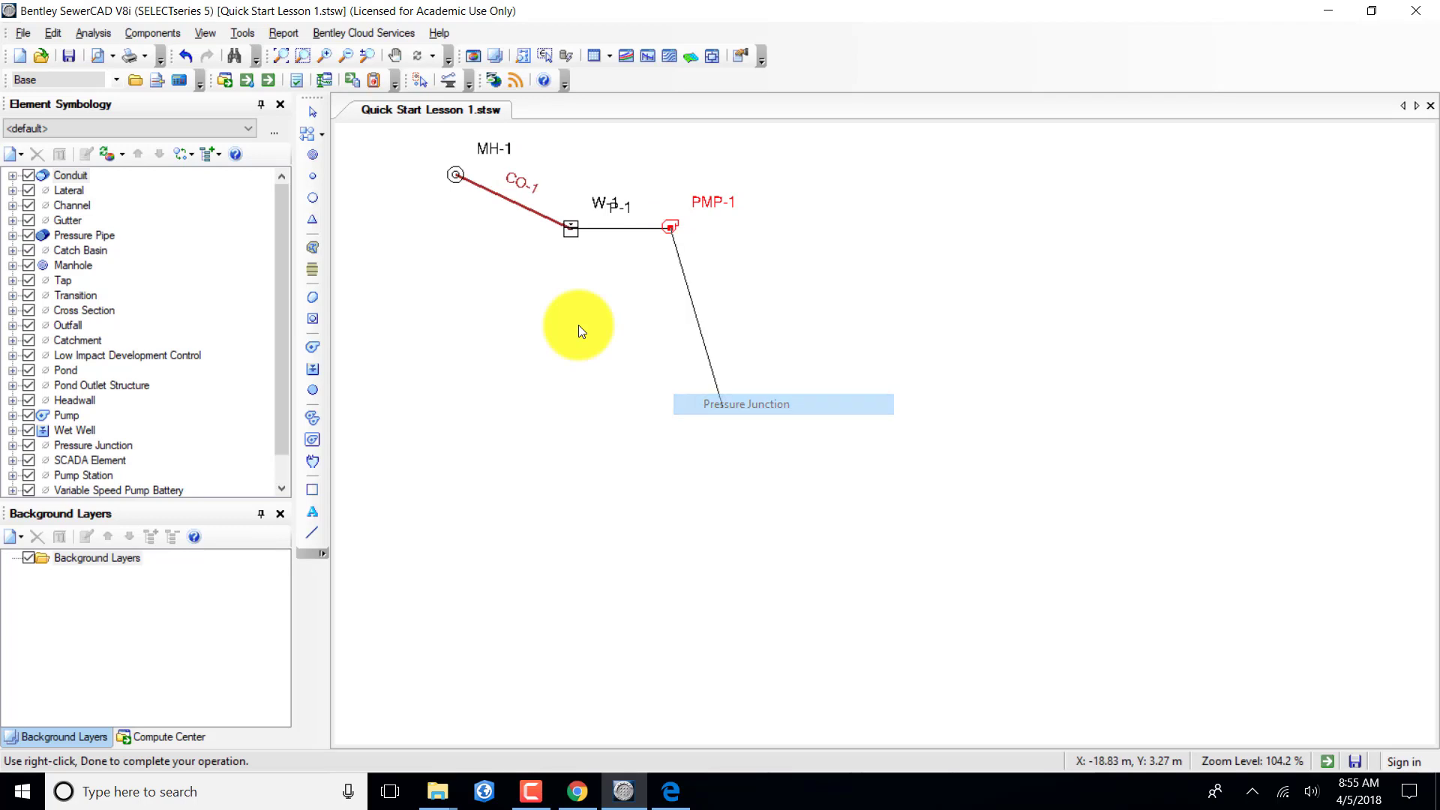
click(785, 227)
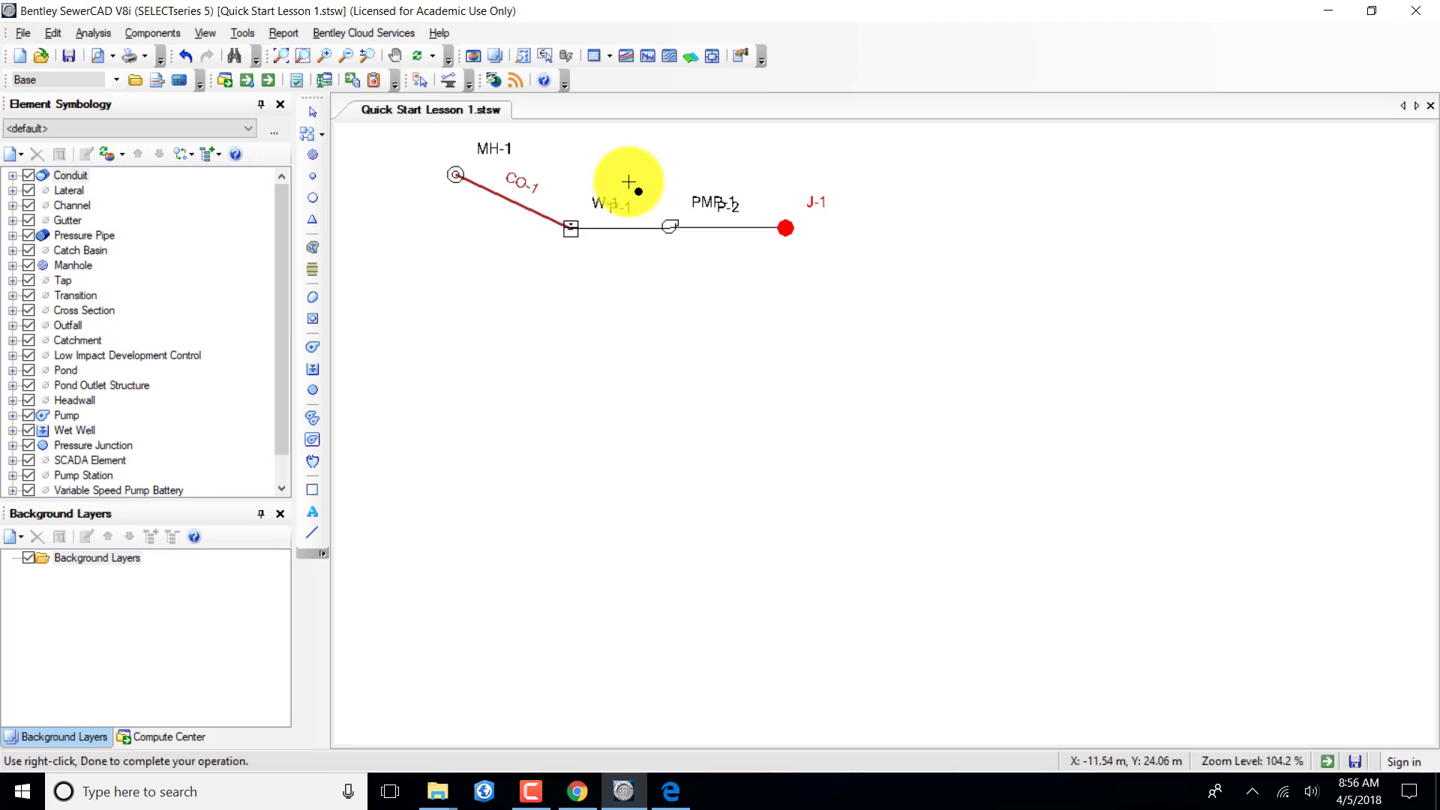
Run a pressure pipe from the pressure junction to an outfall on its right and finish the pipe run.
right_click(837, 227)
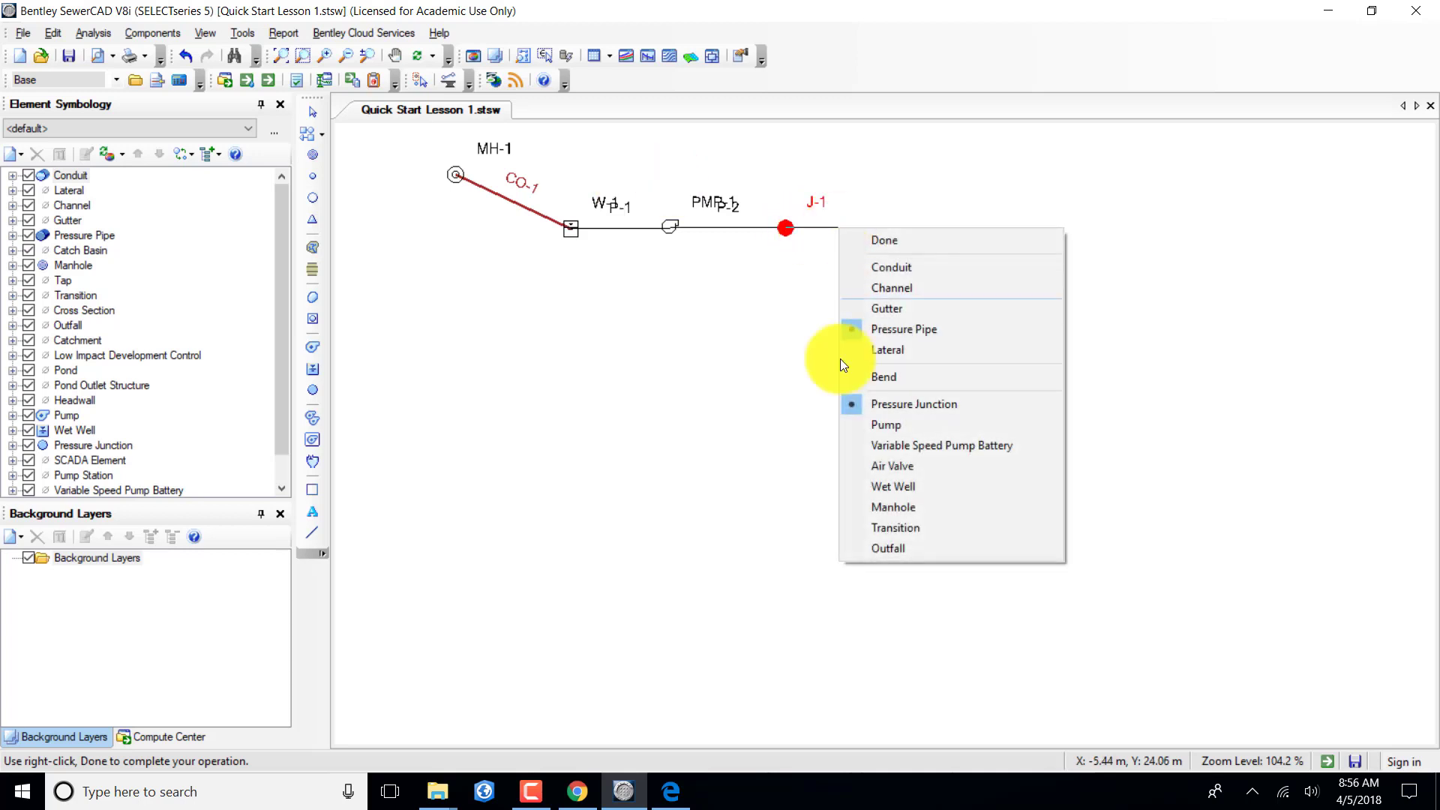
click(903, 547)
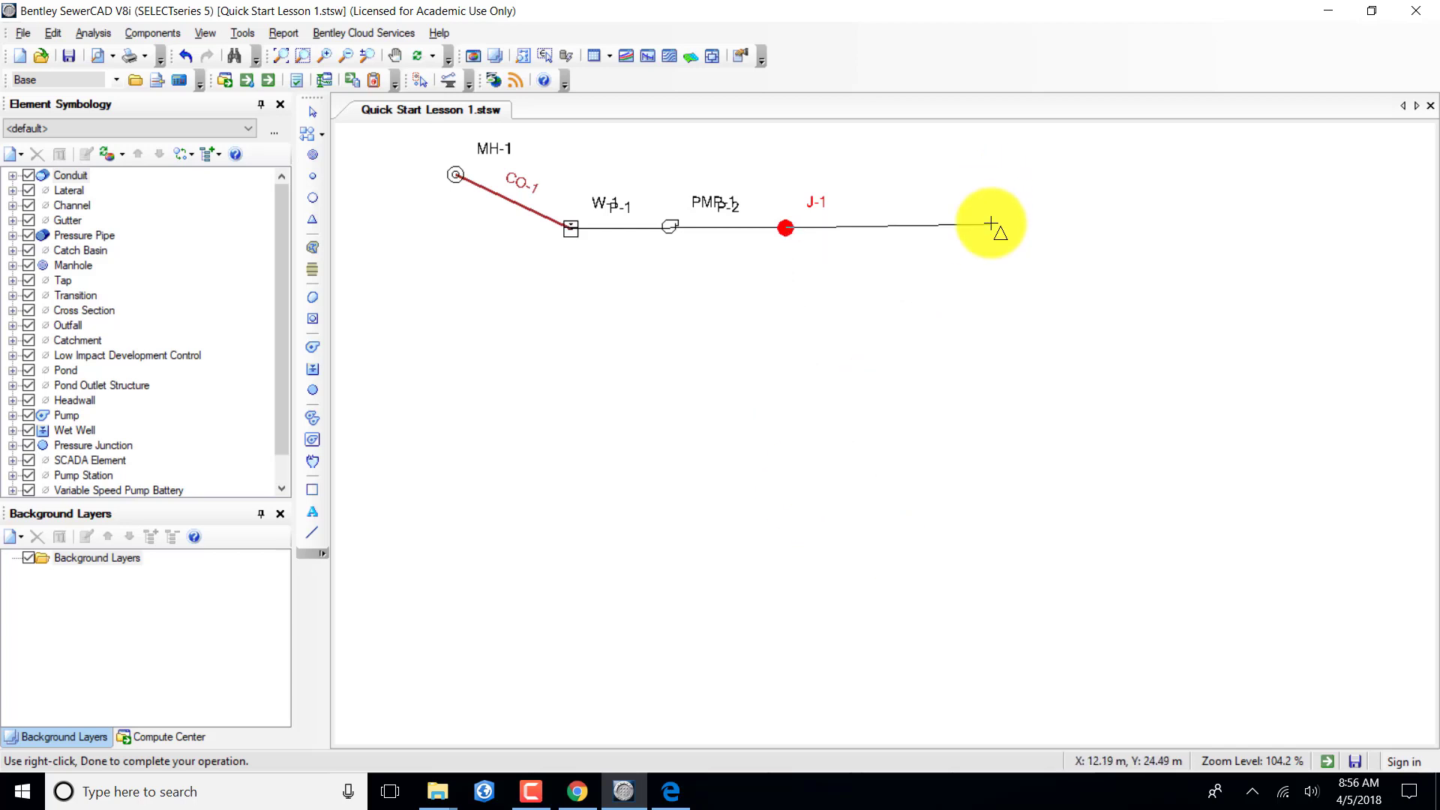
click(991, 225)
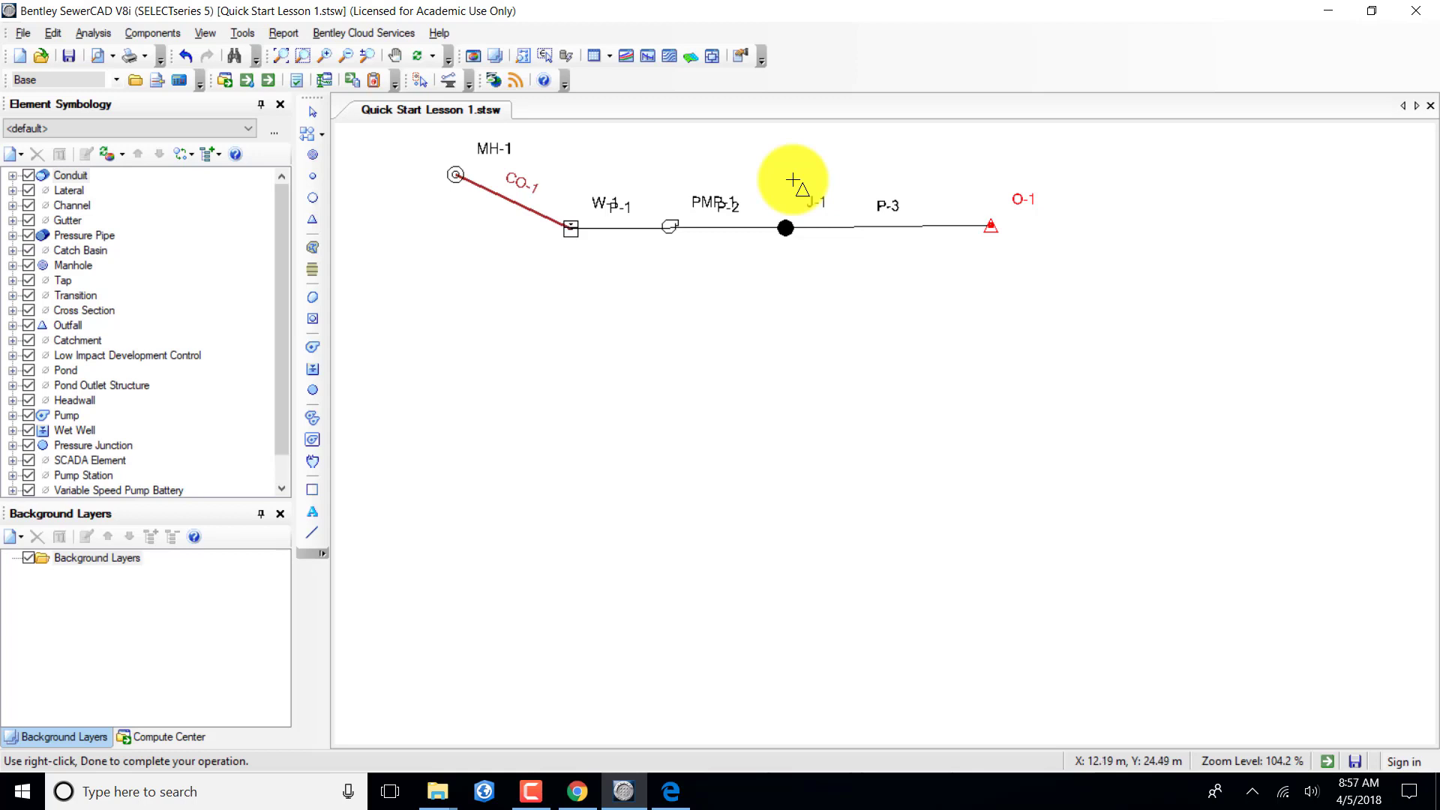
right_click(788, 182)
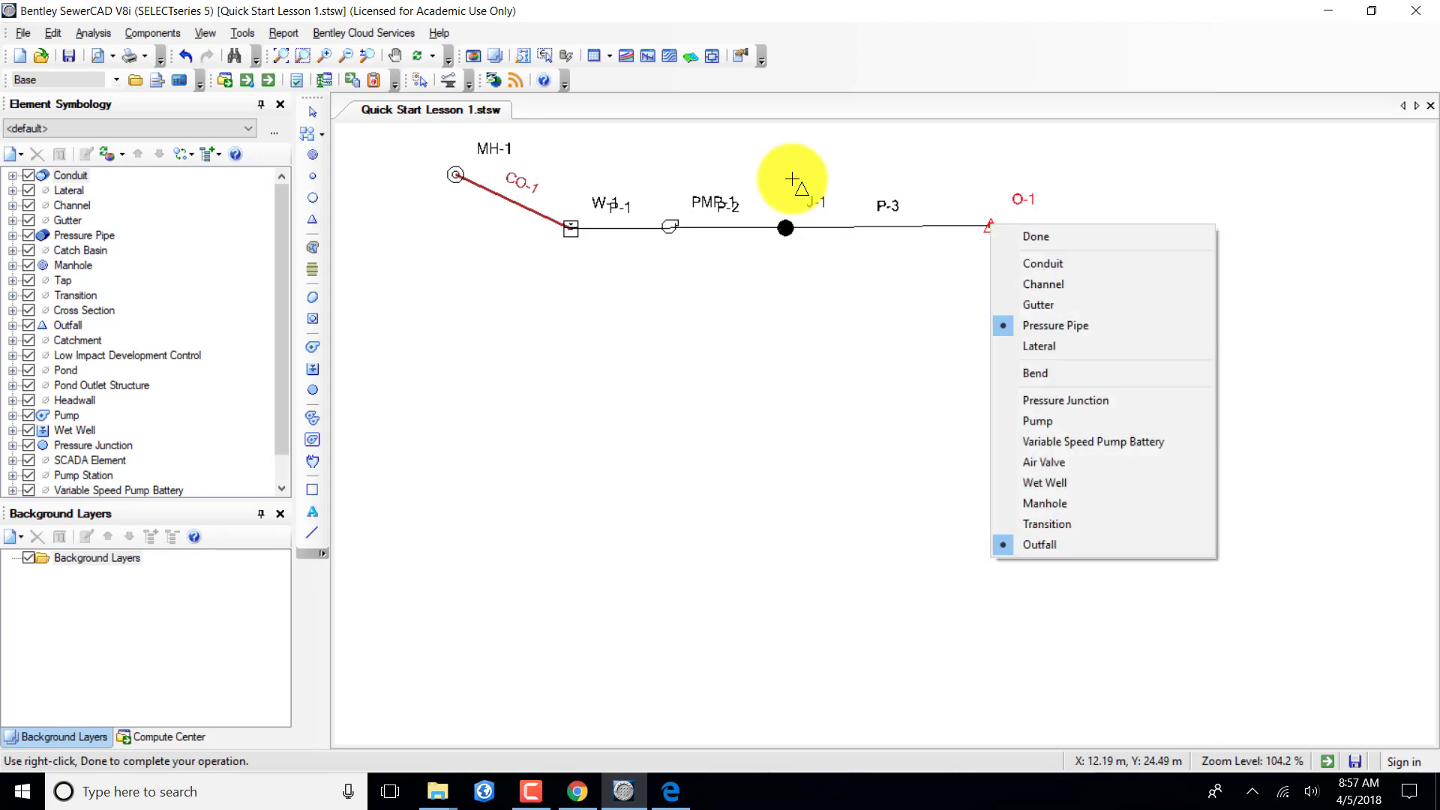
click(1018, 238)
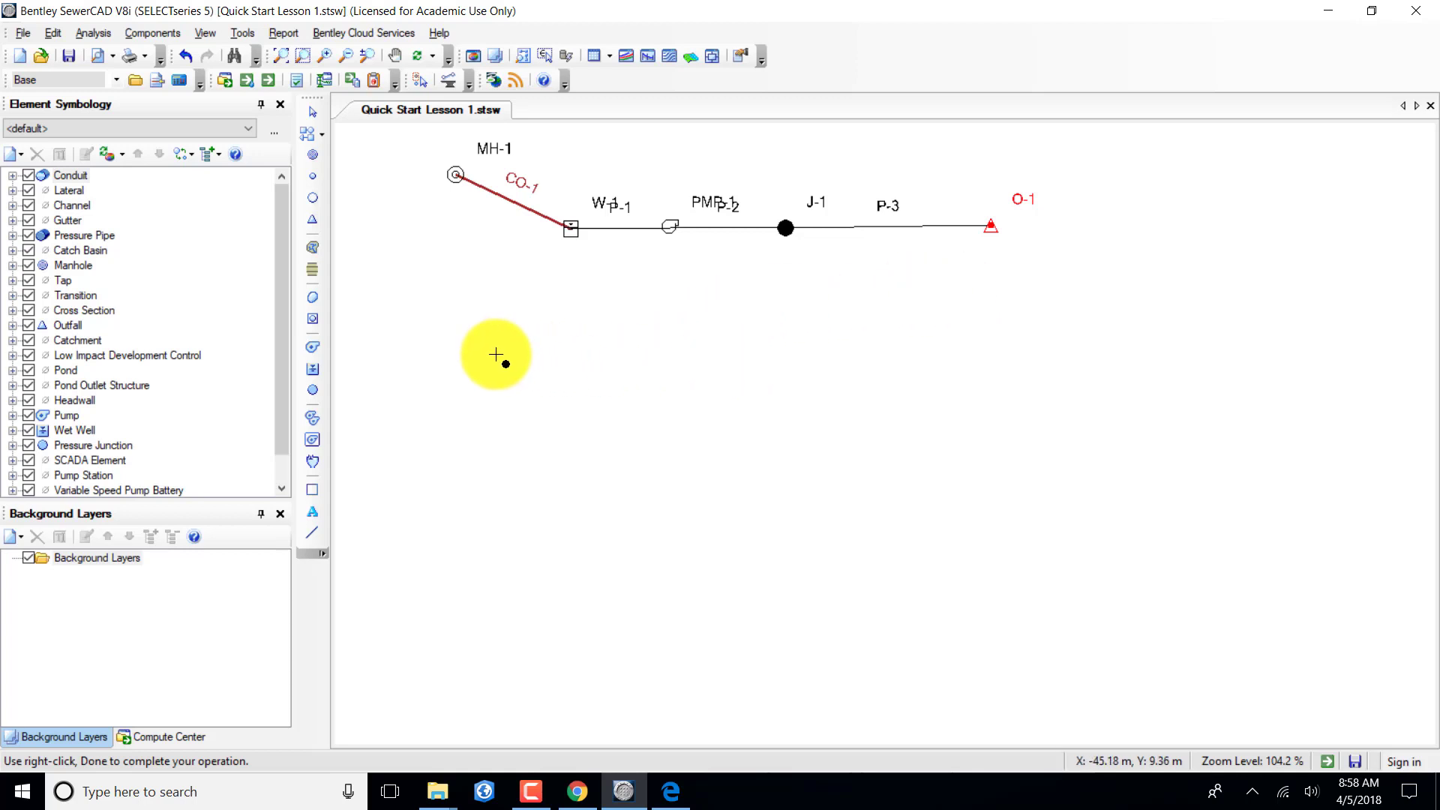
Set the layout link type to conduit and place a second manhole below MH-1.
right_click(497, 358)
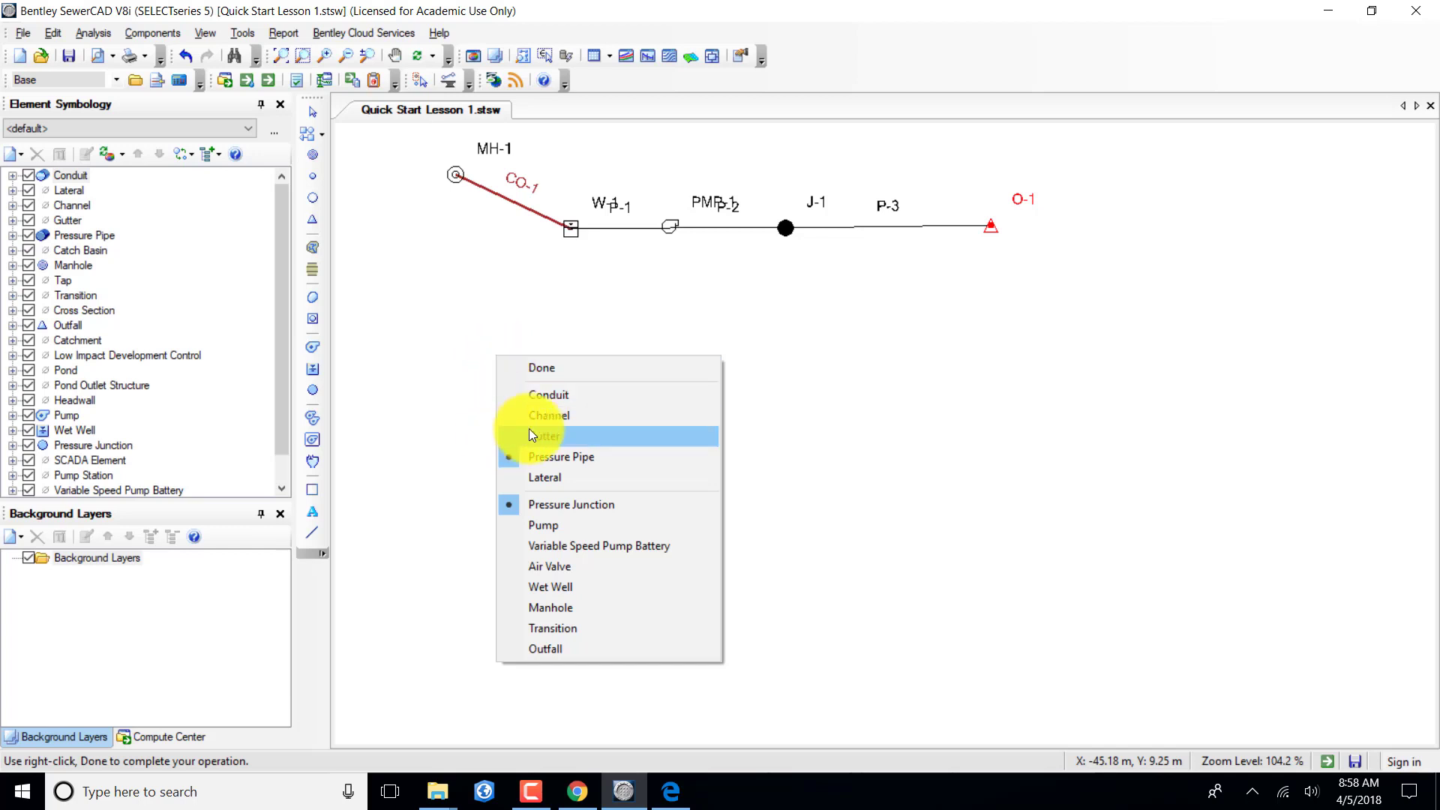
click(555, 393)
right_click(443, 315)
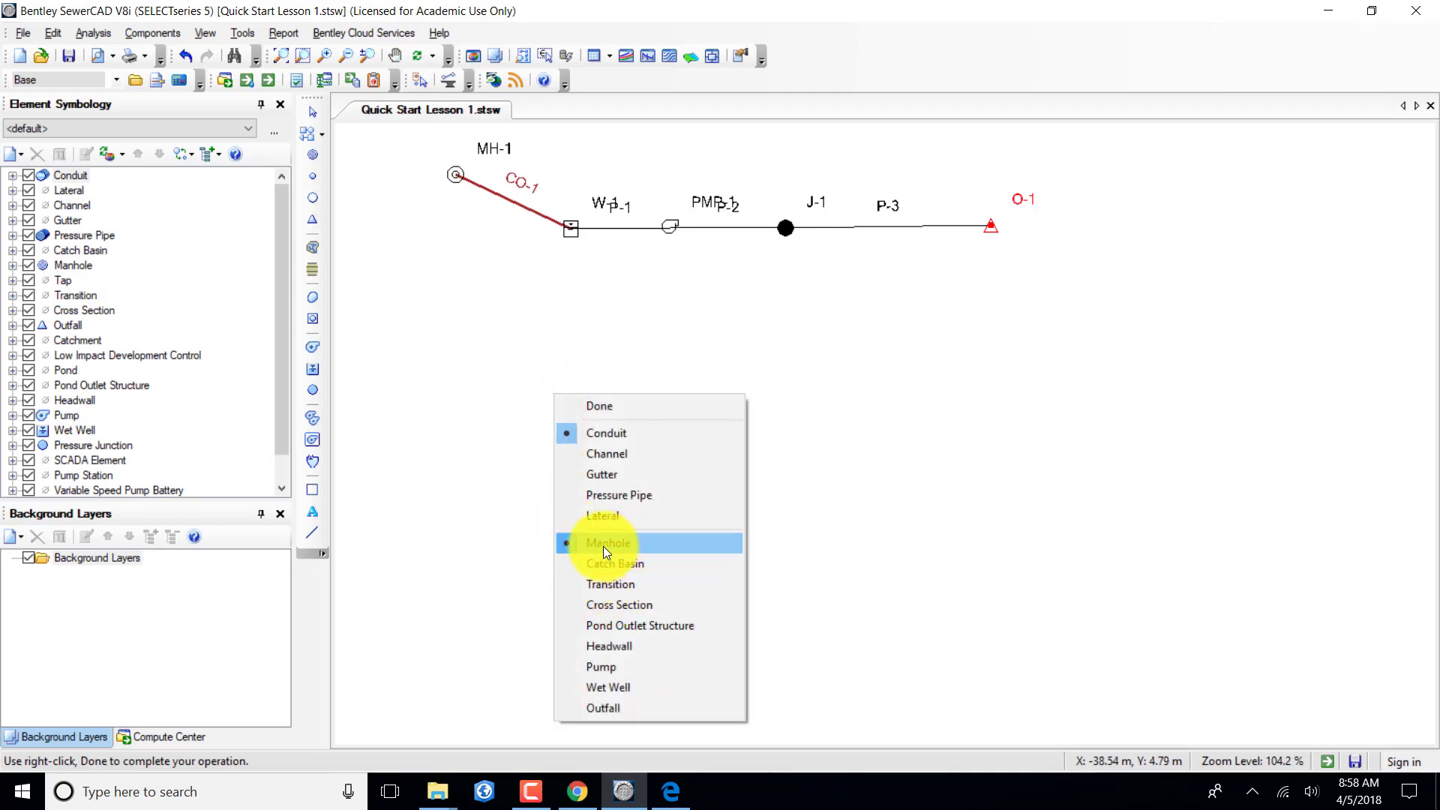
click(459, 331)
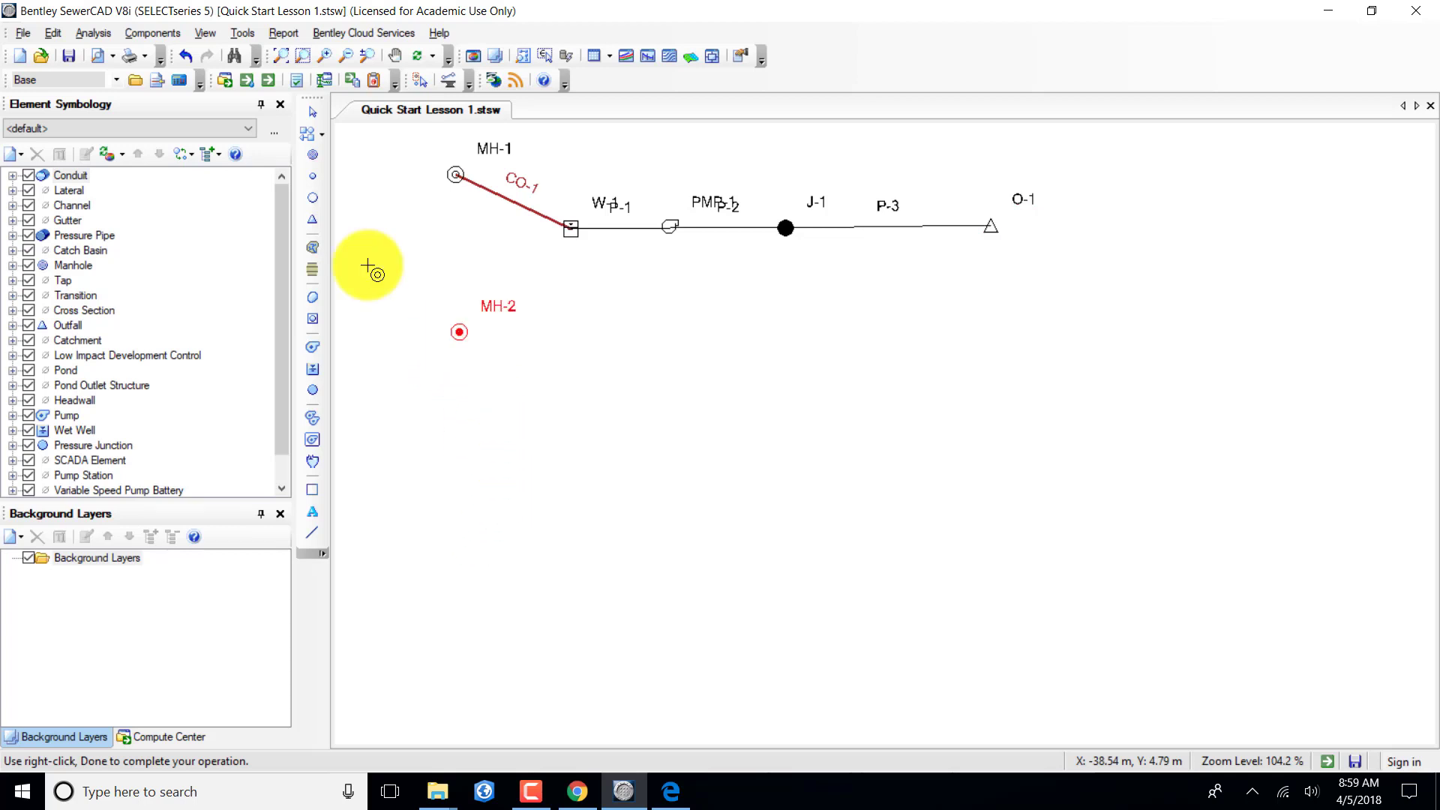
Connect the second manhole with a conduit to a transition placed on CO-1, splitting that conduit, and finish the layout.
right_click(459, 335)
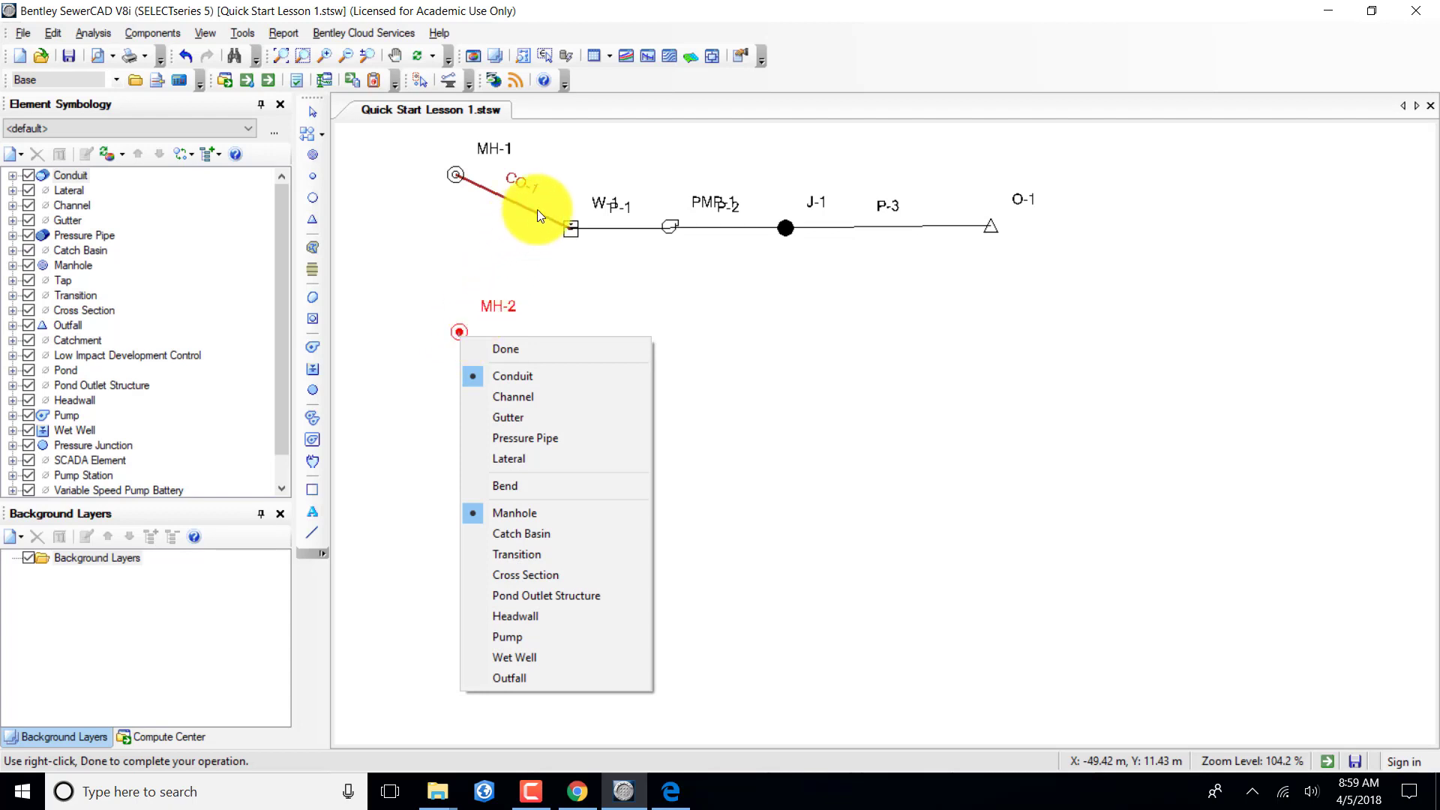
click(509, 553)
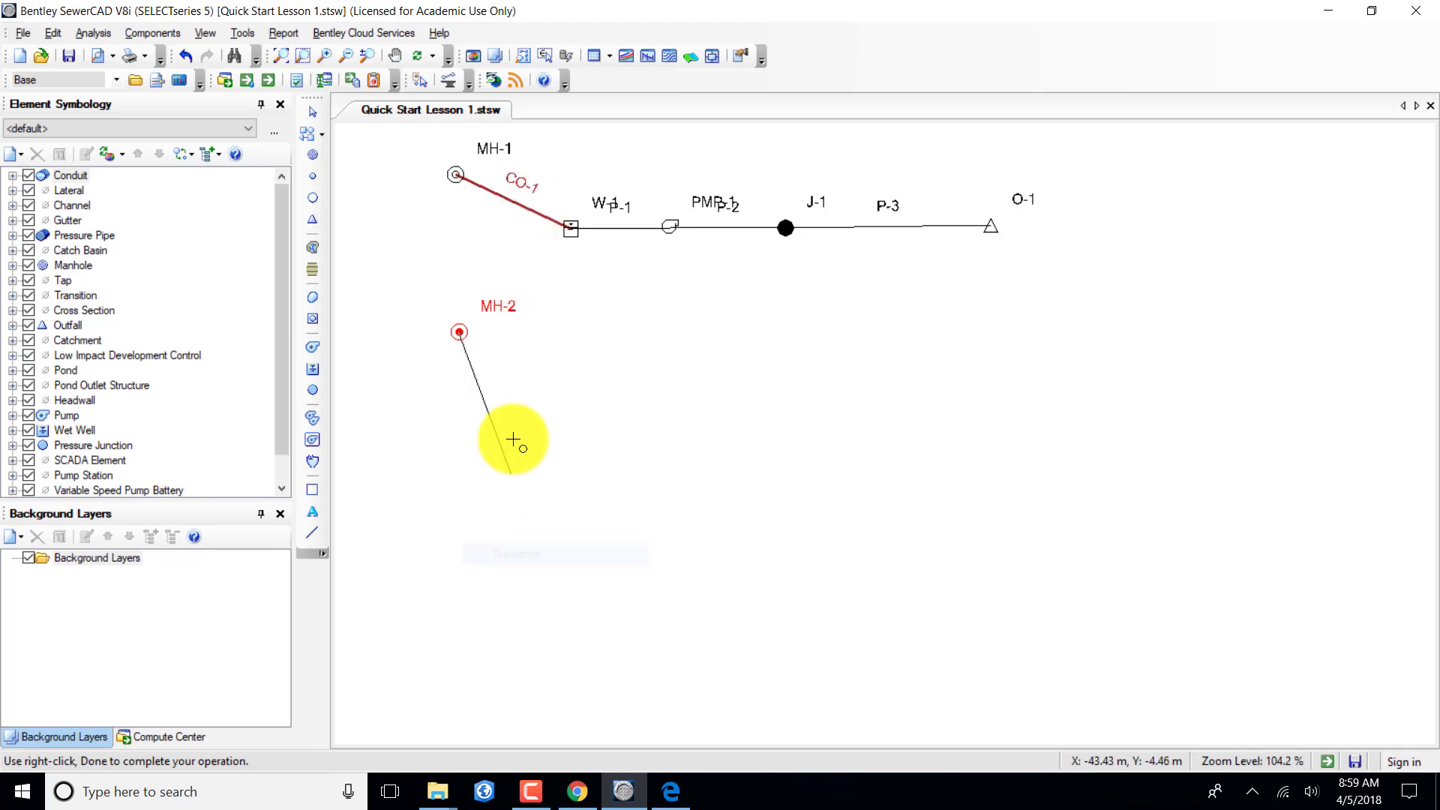
click(530, 209)
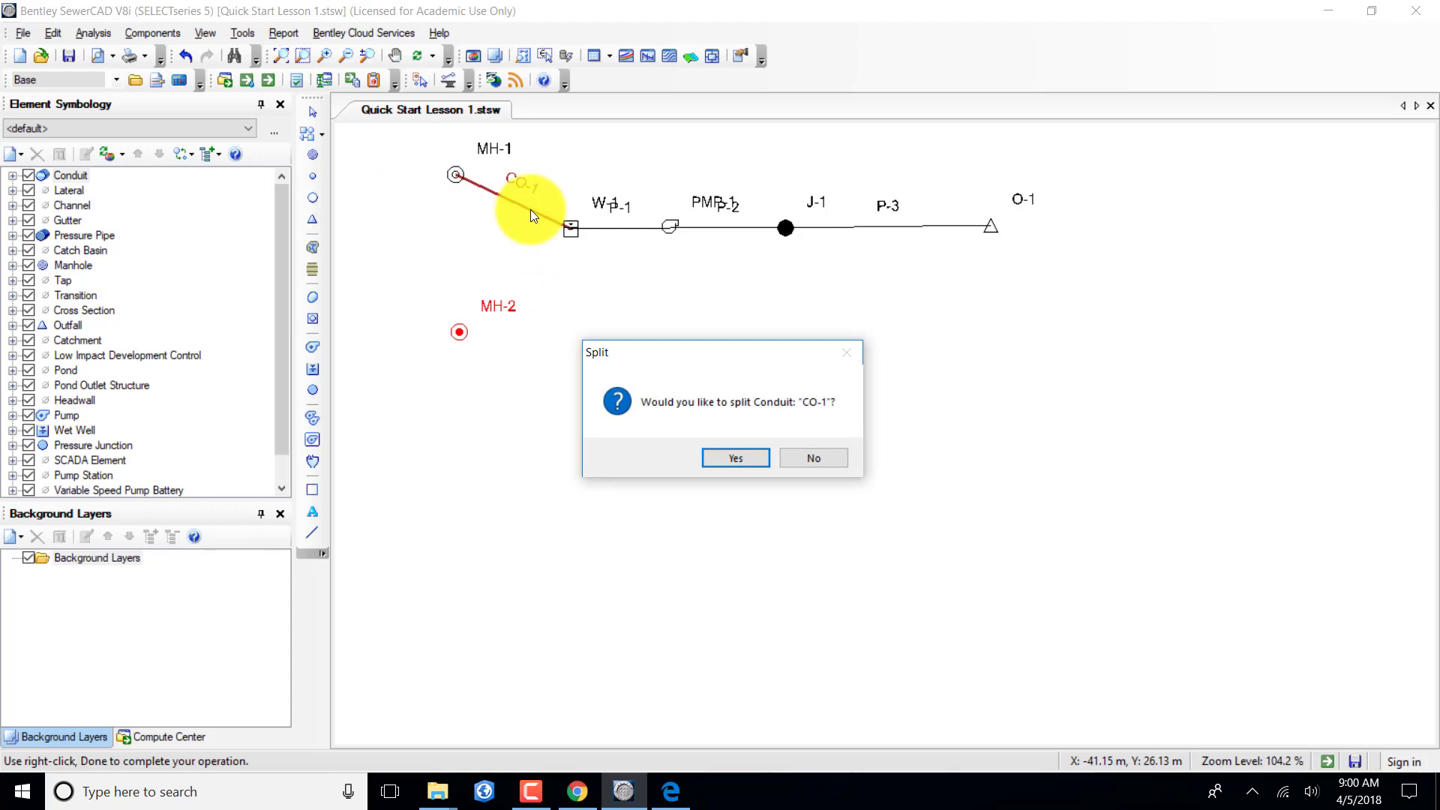
click(725, 457)
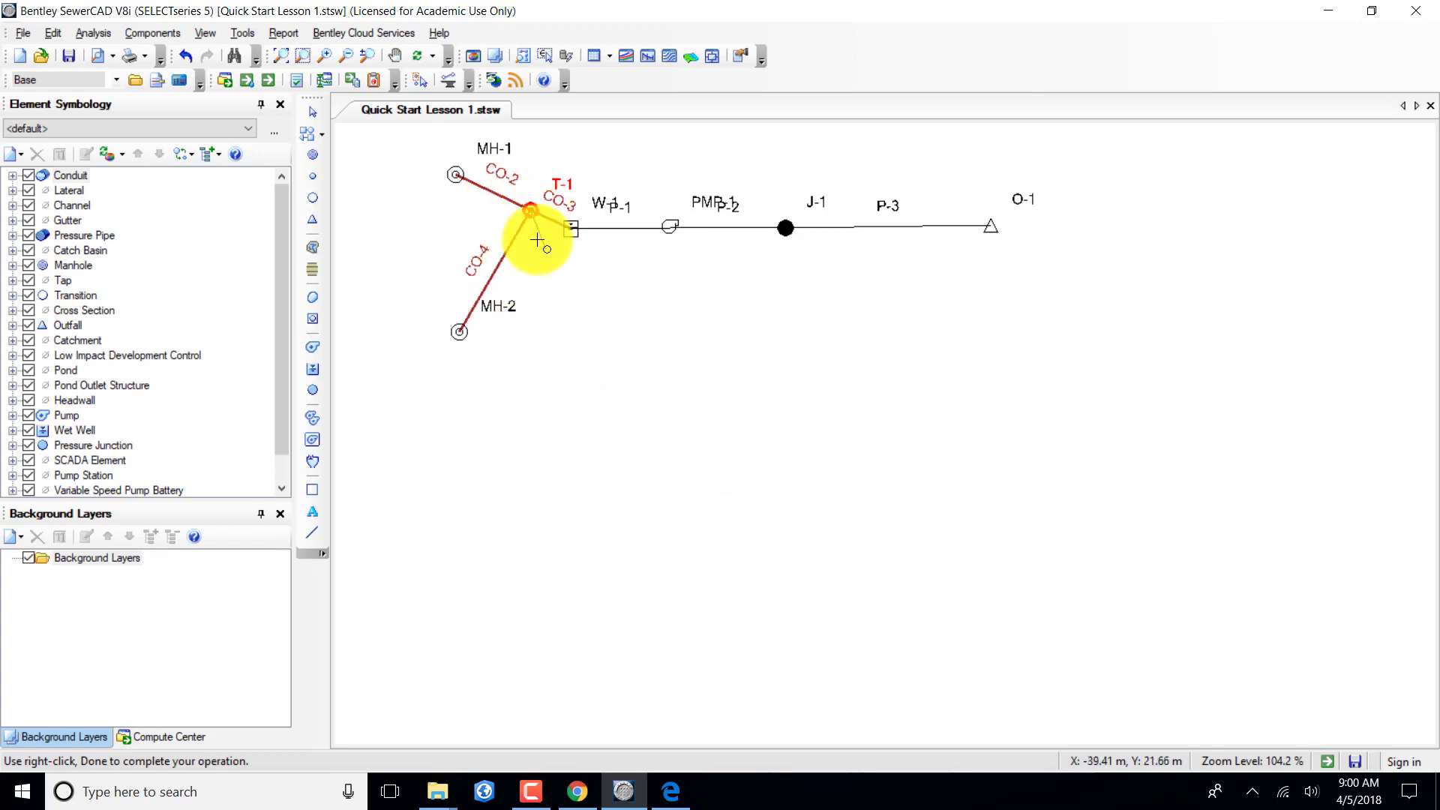
right_click(529, 213)
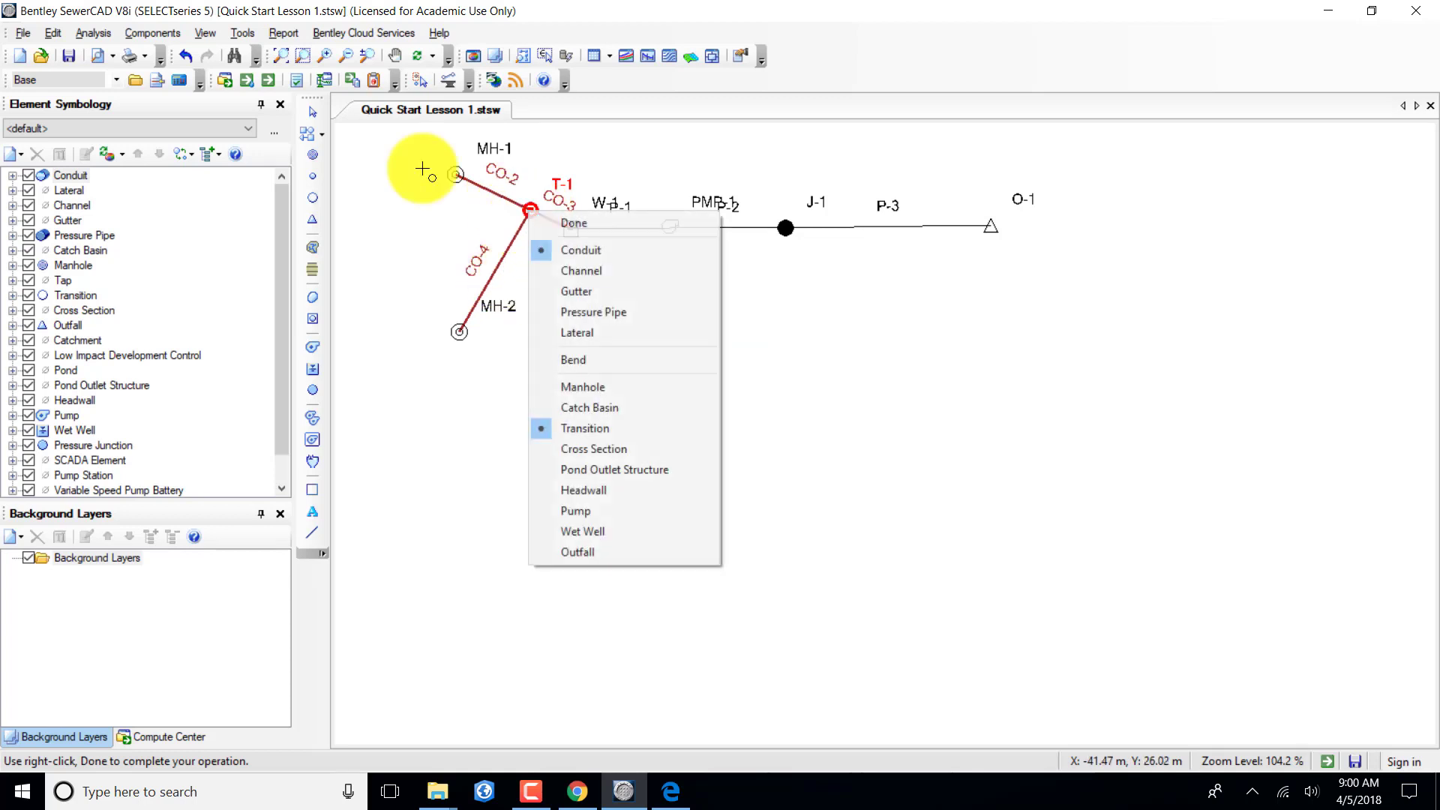
click(572, 223)
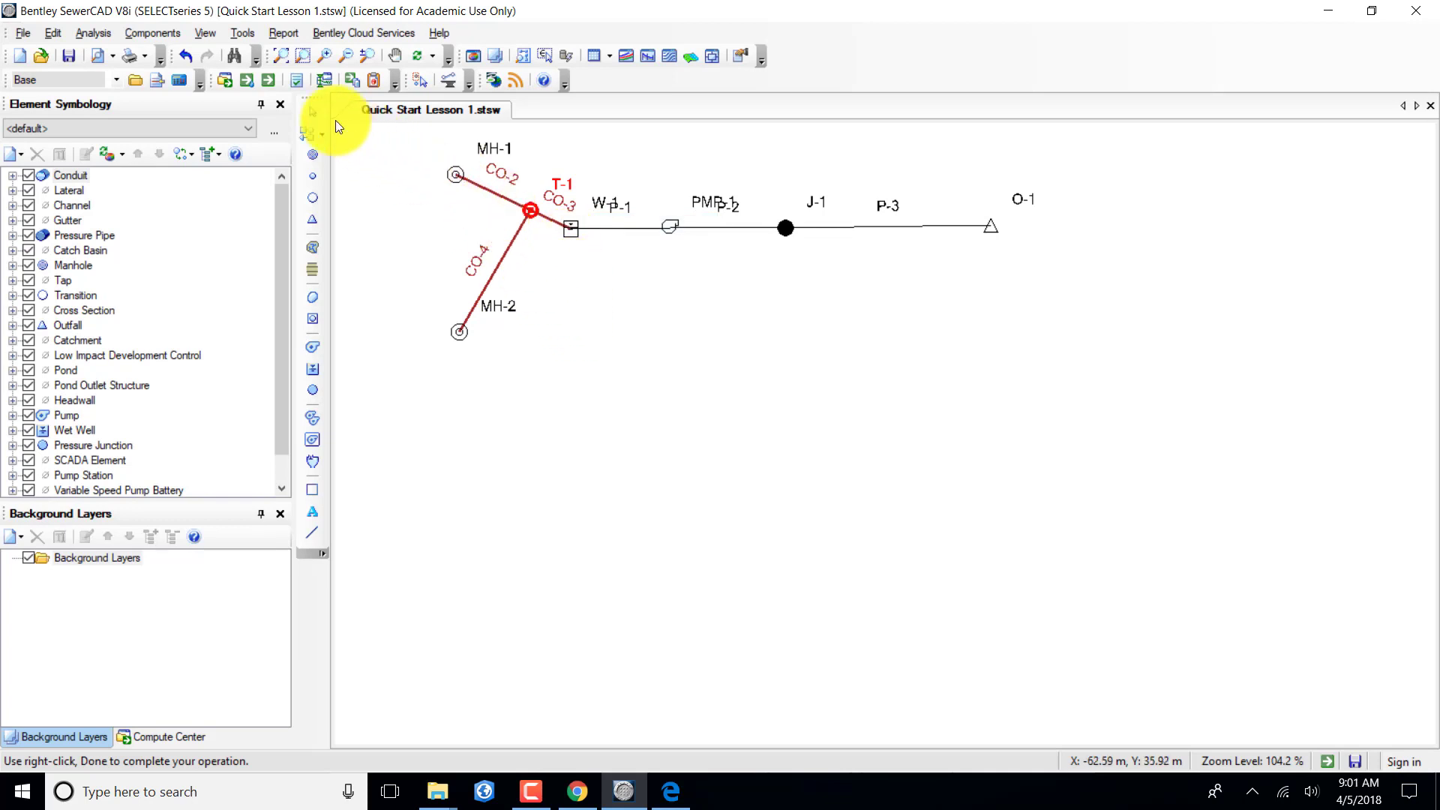
Relabel the conduit running from MH-1 to transition T-1 as CO-1.
click(312, 113)
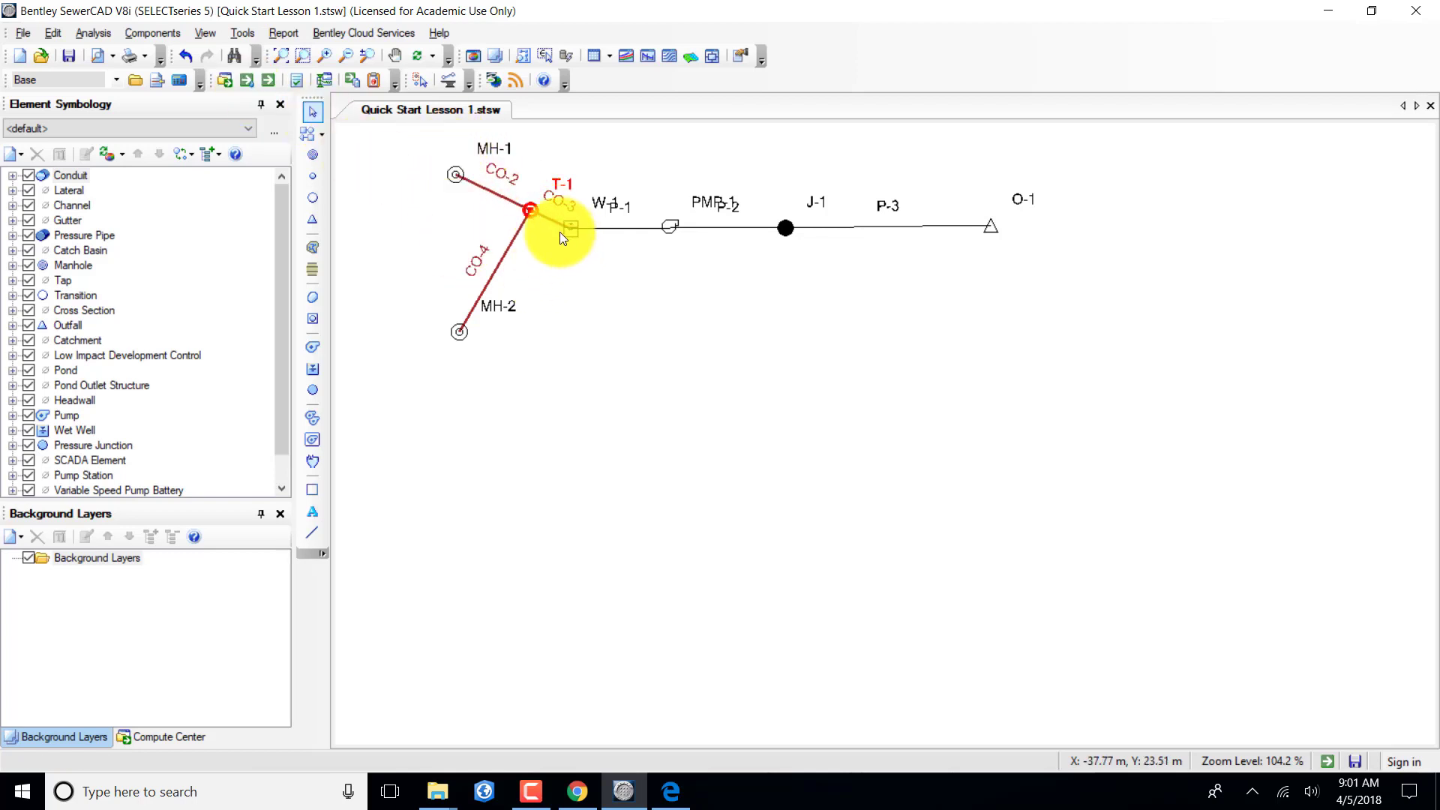
click(502, 174)
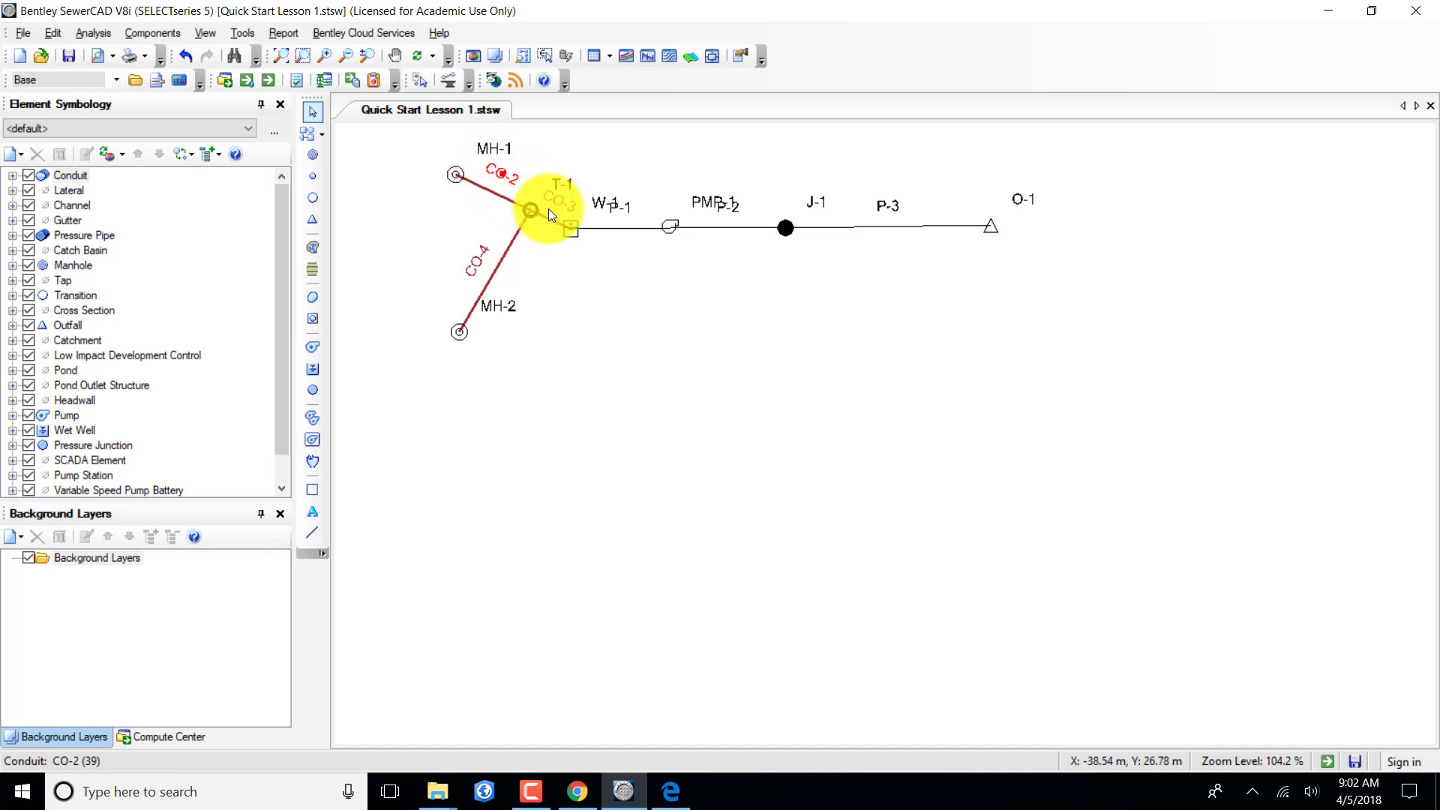
double_click(498, 172)
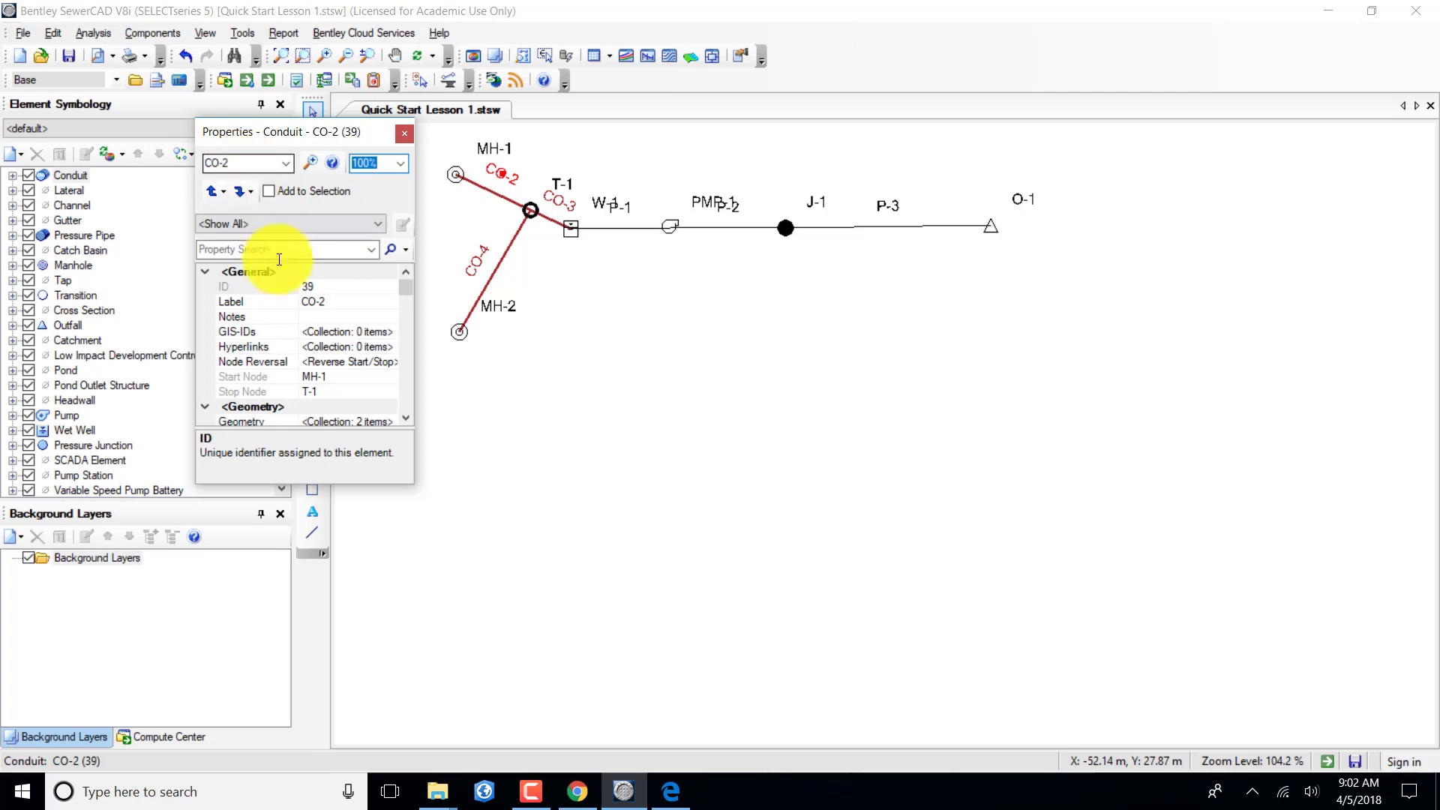
click(328, 300)
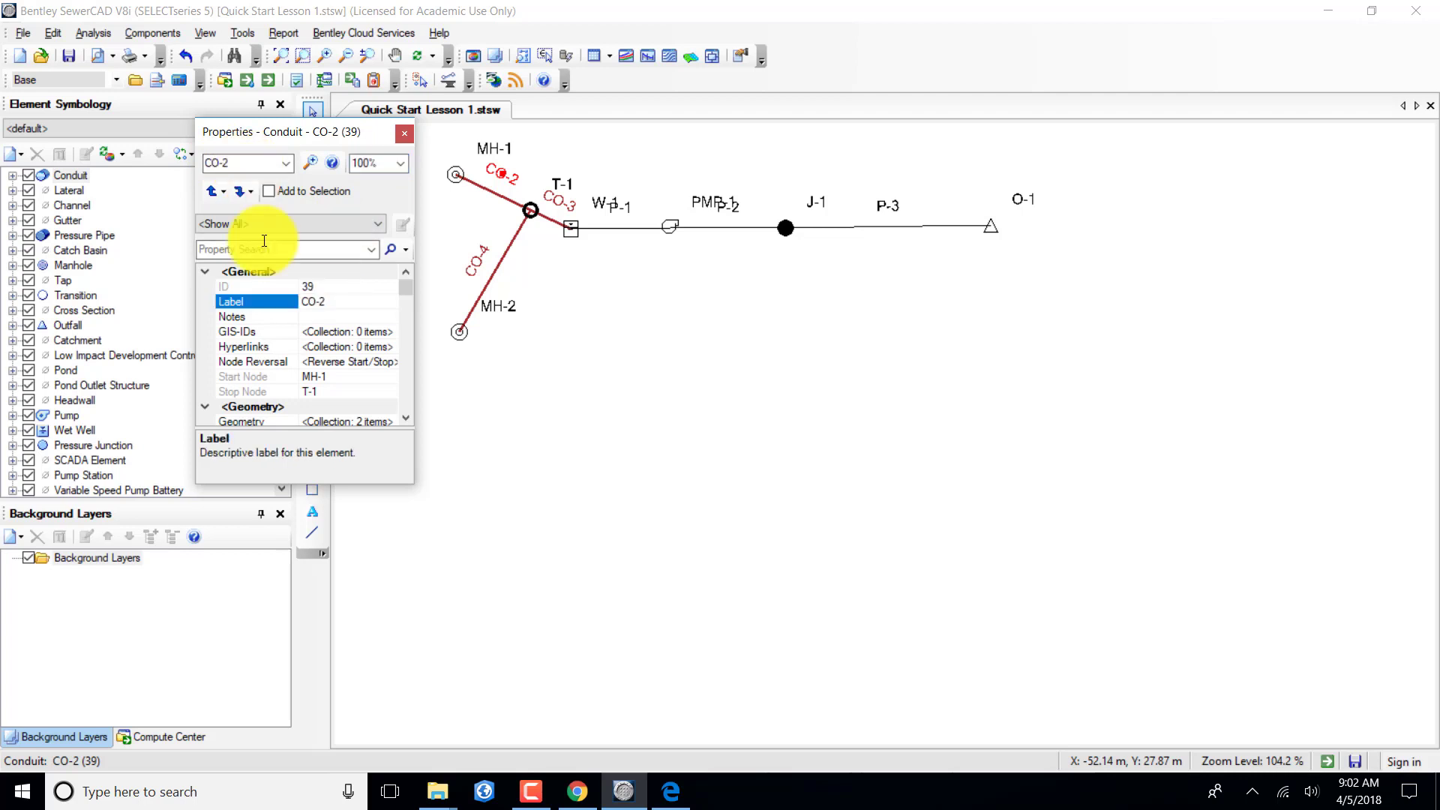
key(BackSpace)
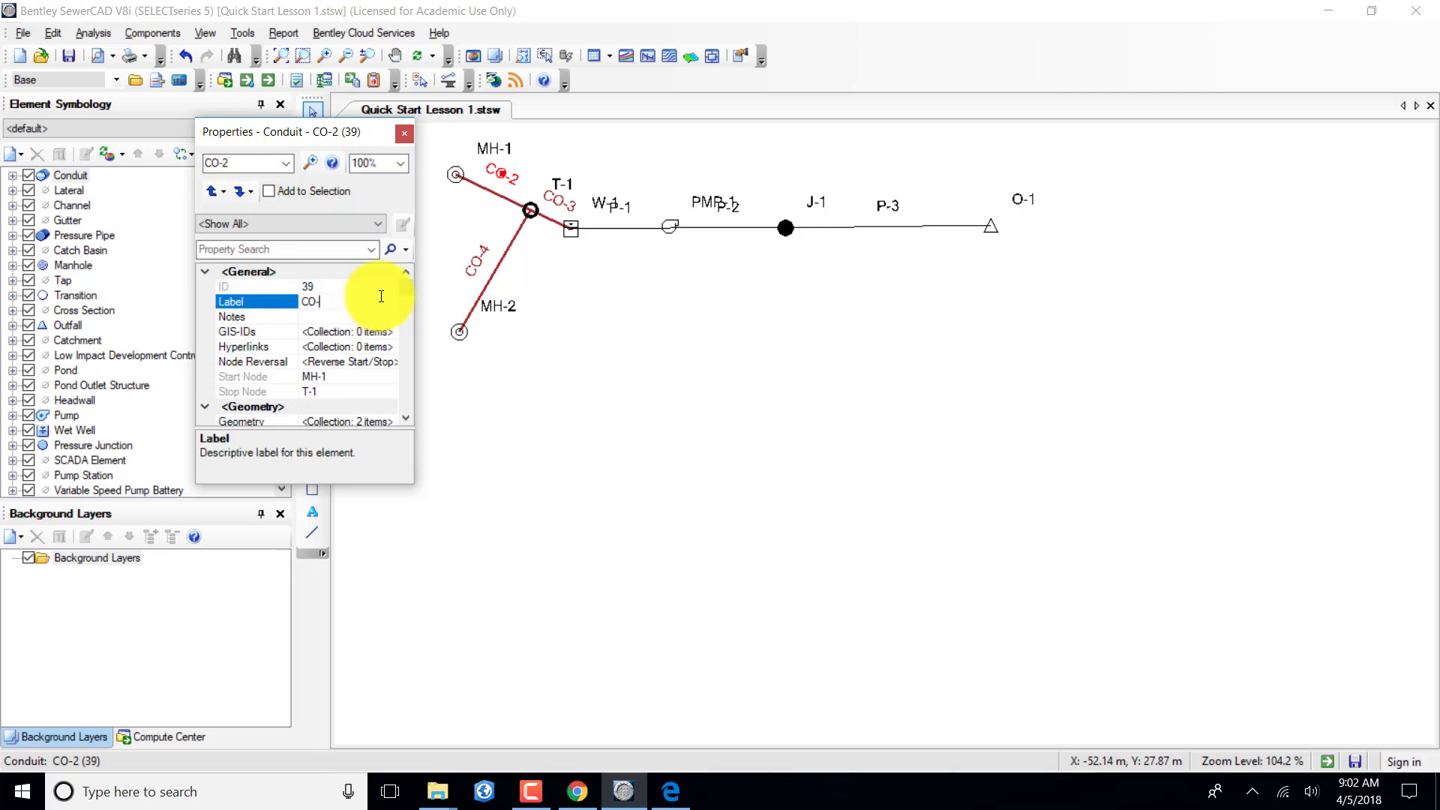
text(1)
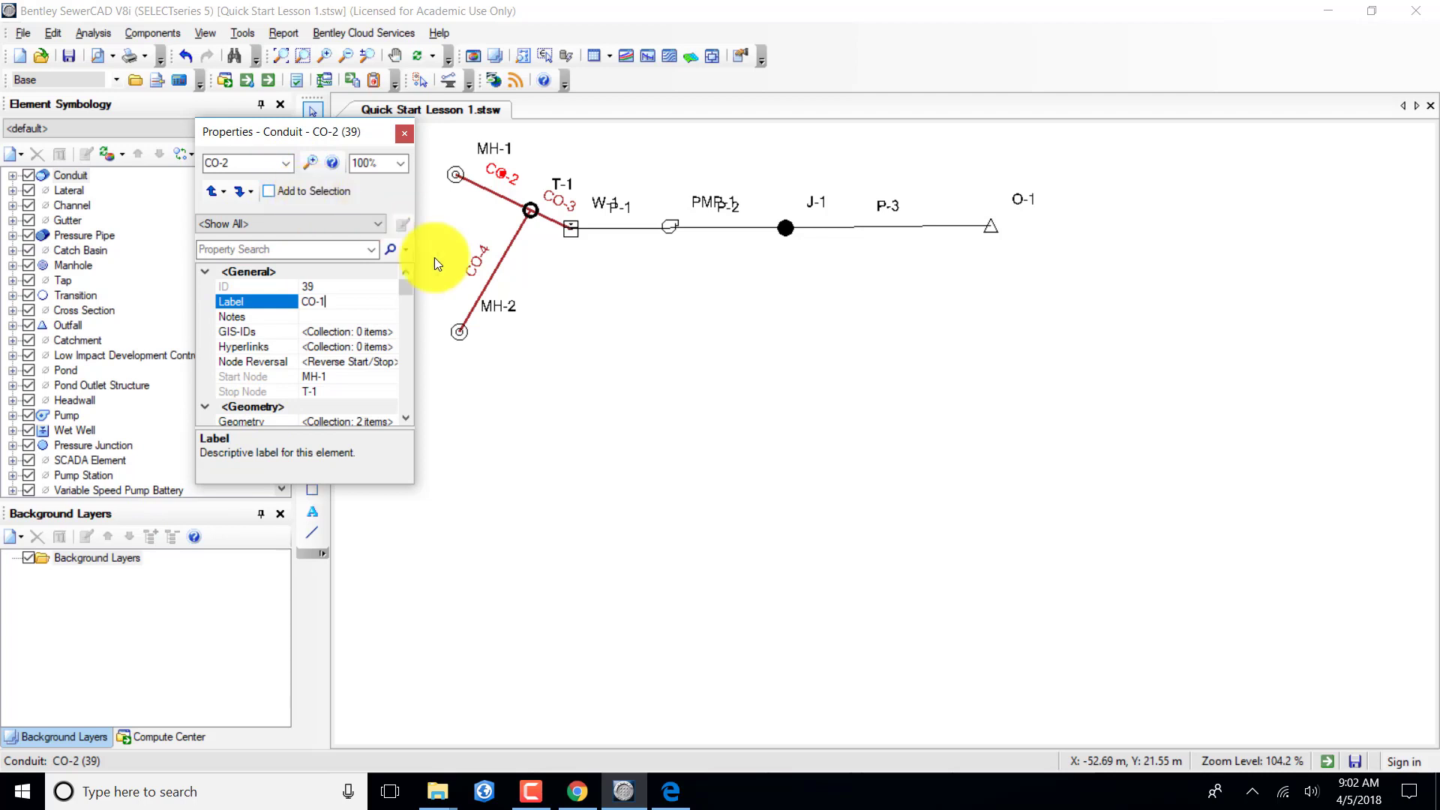
click(551, 210)
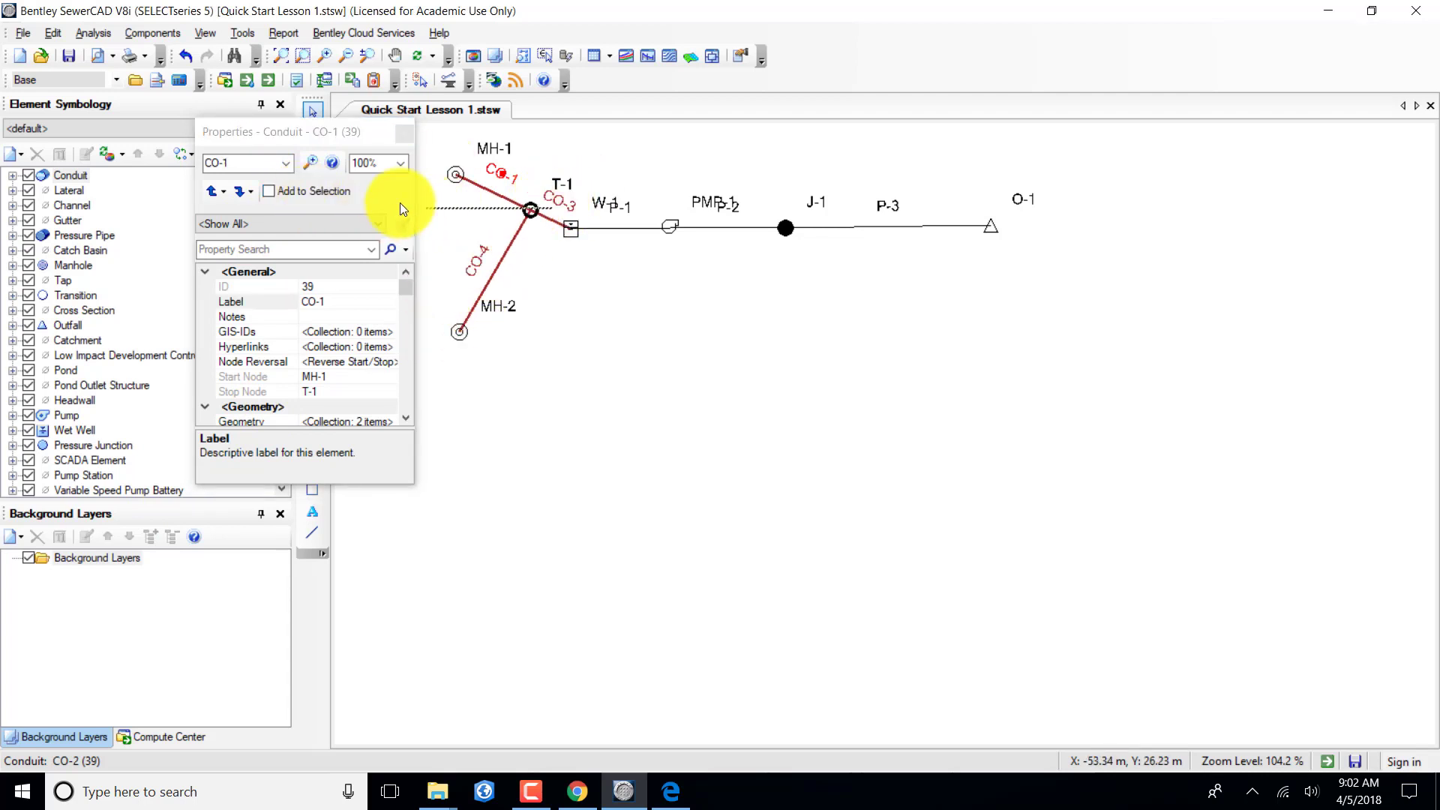
Relabel the conduit between transition T-1 and wet well W-1 as CO-2.
click(285, 163)
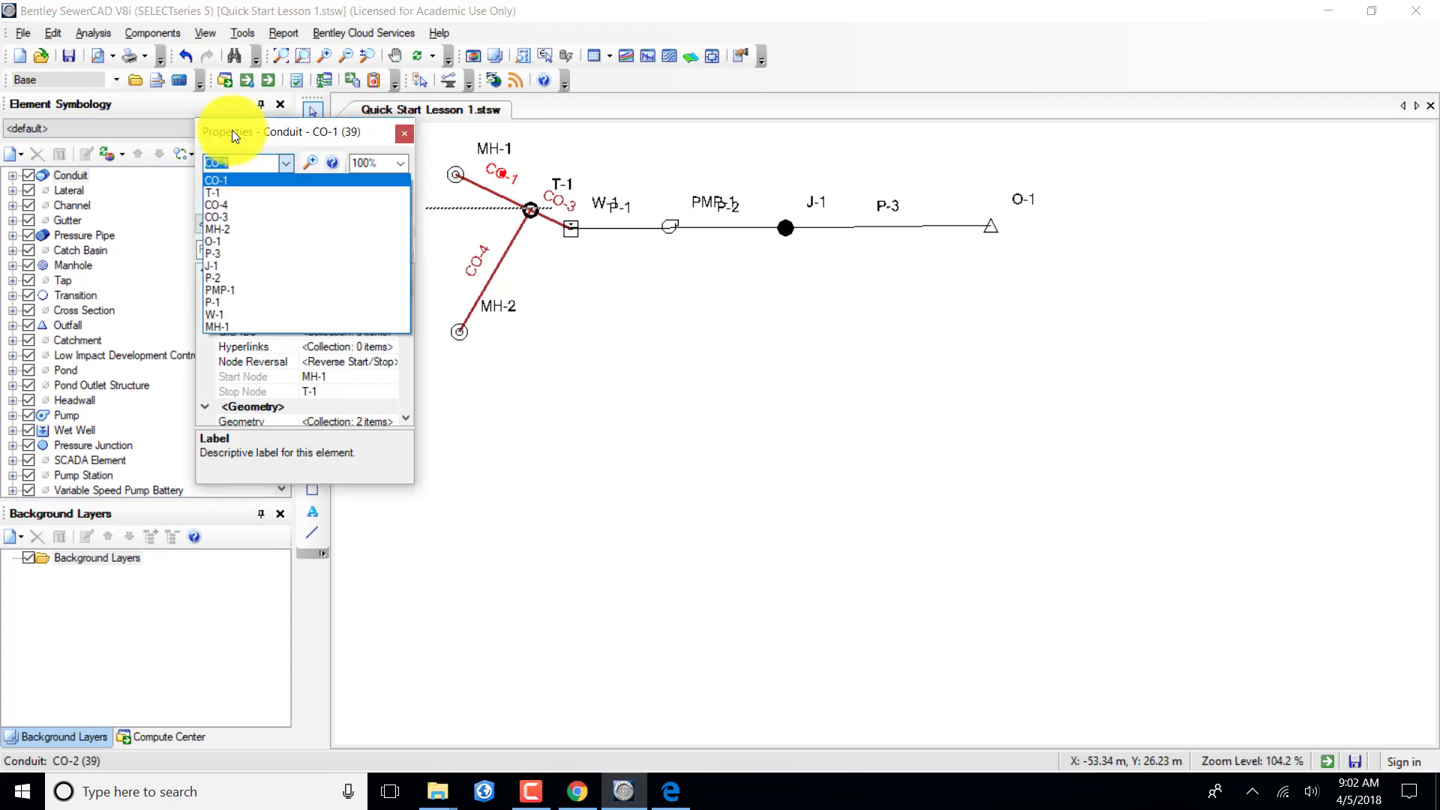
click(229, 216)
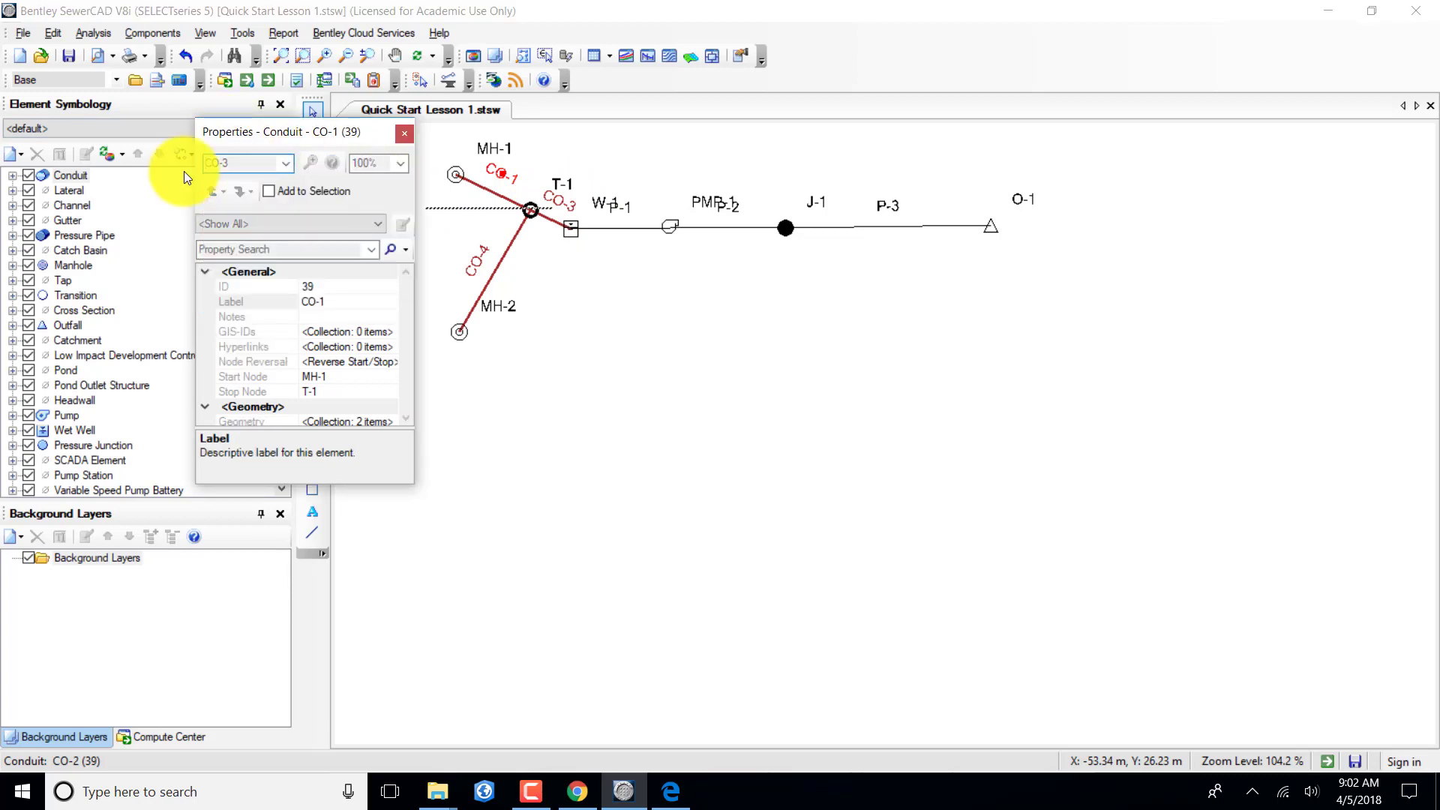
click(334, 301)
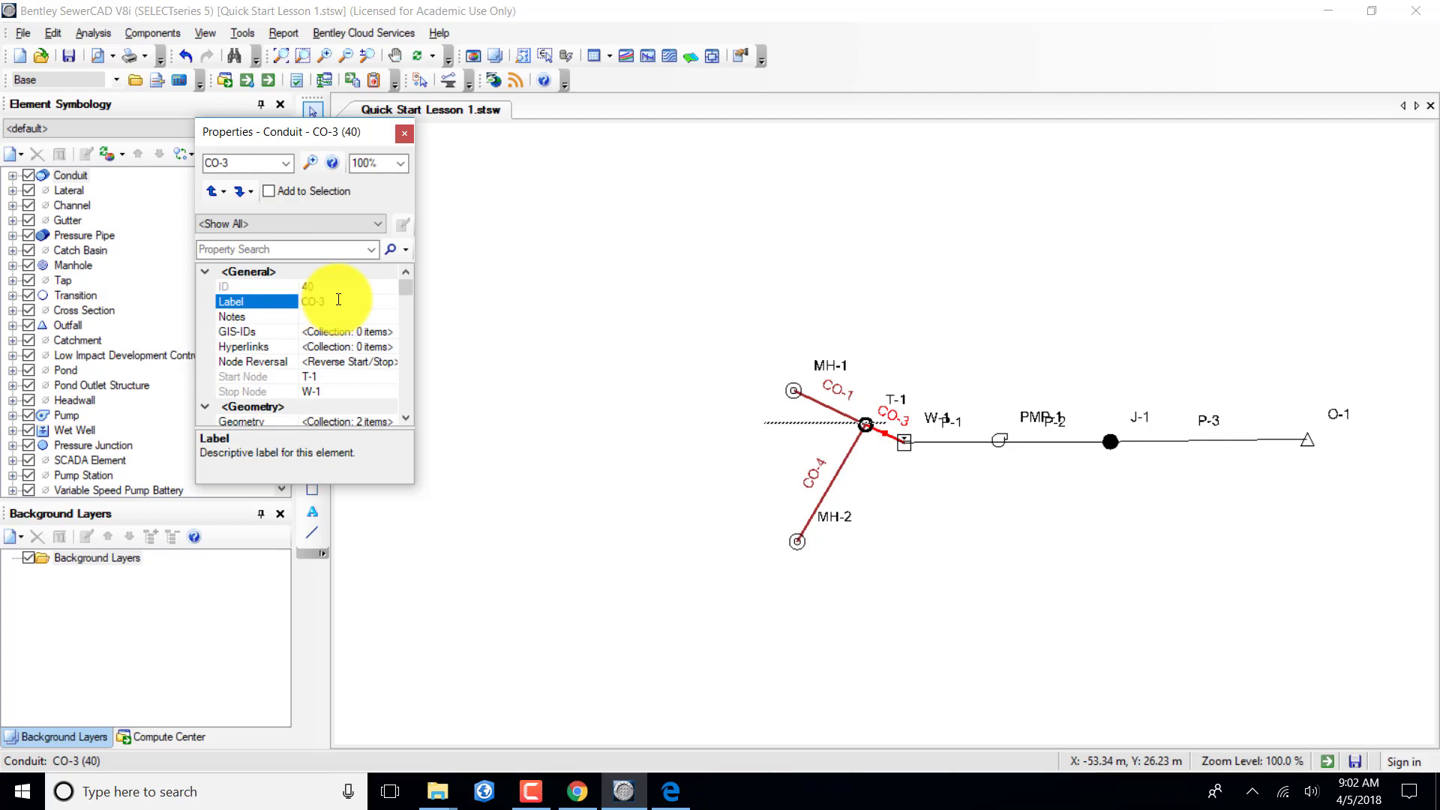
key(BackSpace)
text(2)
drag(341, 299, 883, 545)
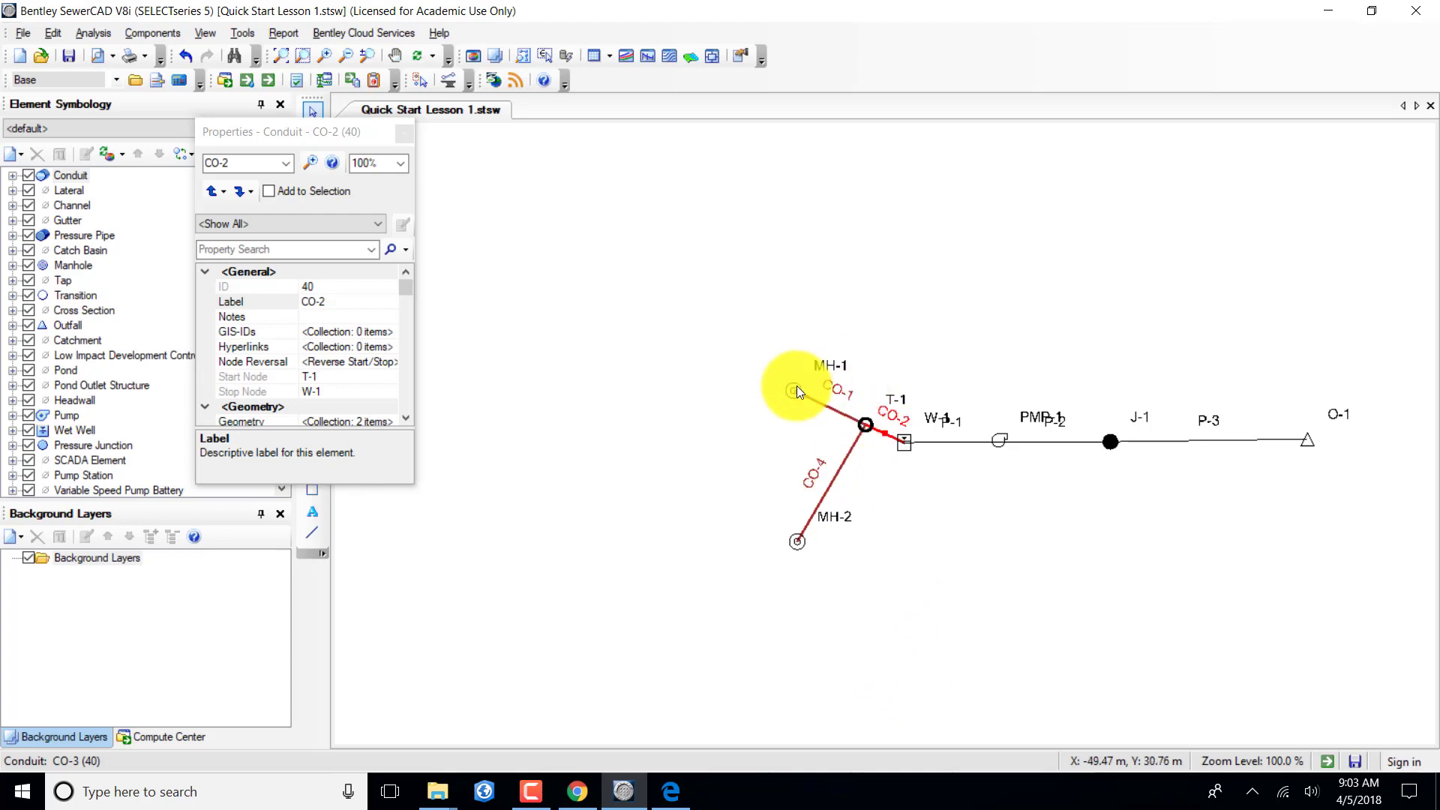
Relabel the conduit from MH-2 to transition T-1 as CO-3 and close its properties.
click(819, 470)
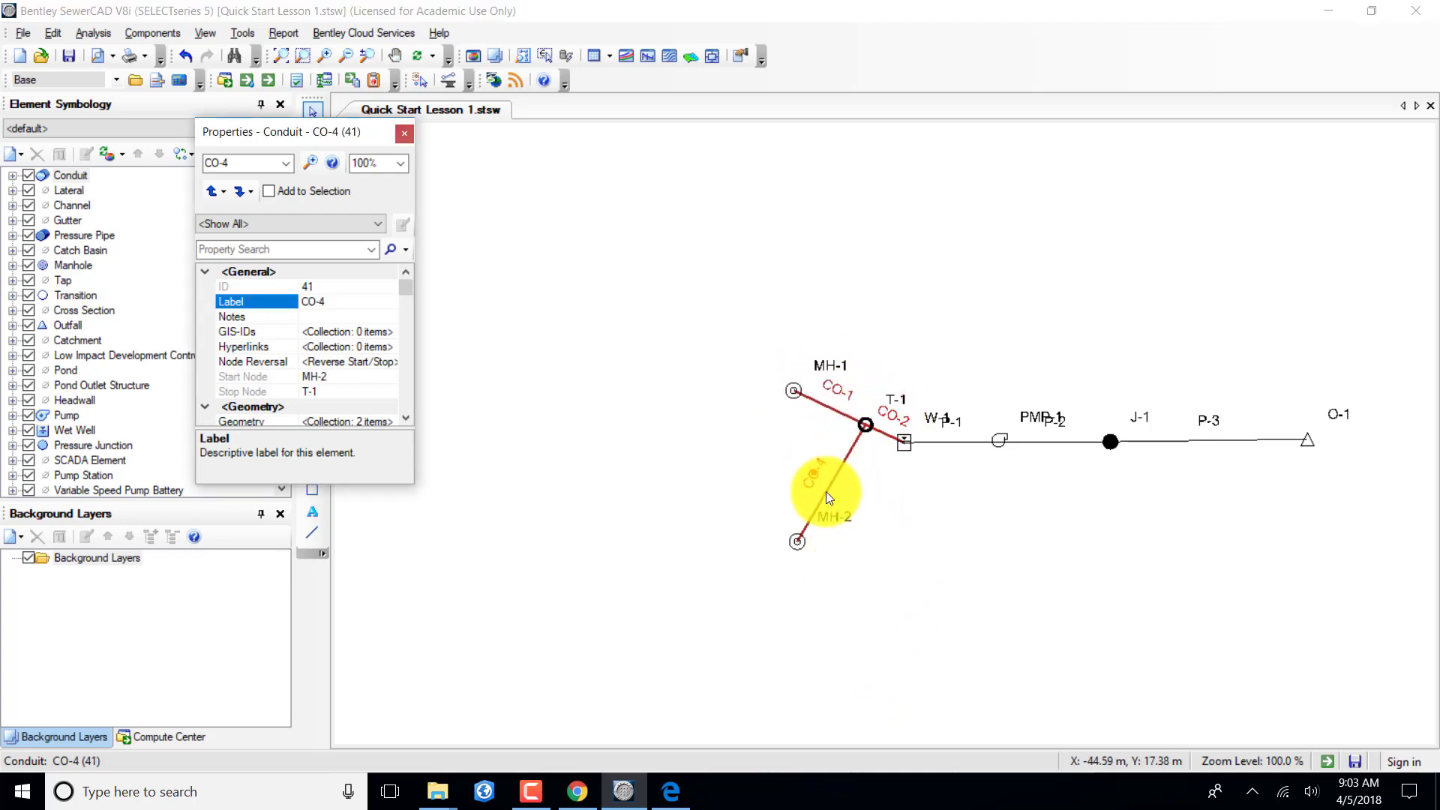
click(330, 300)
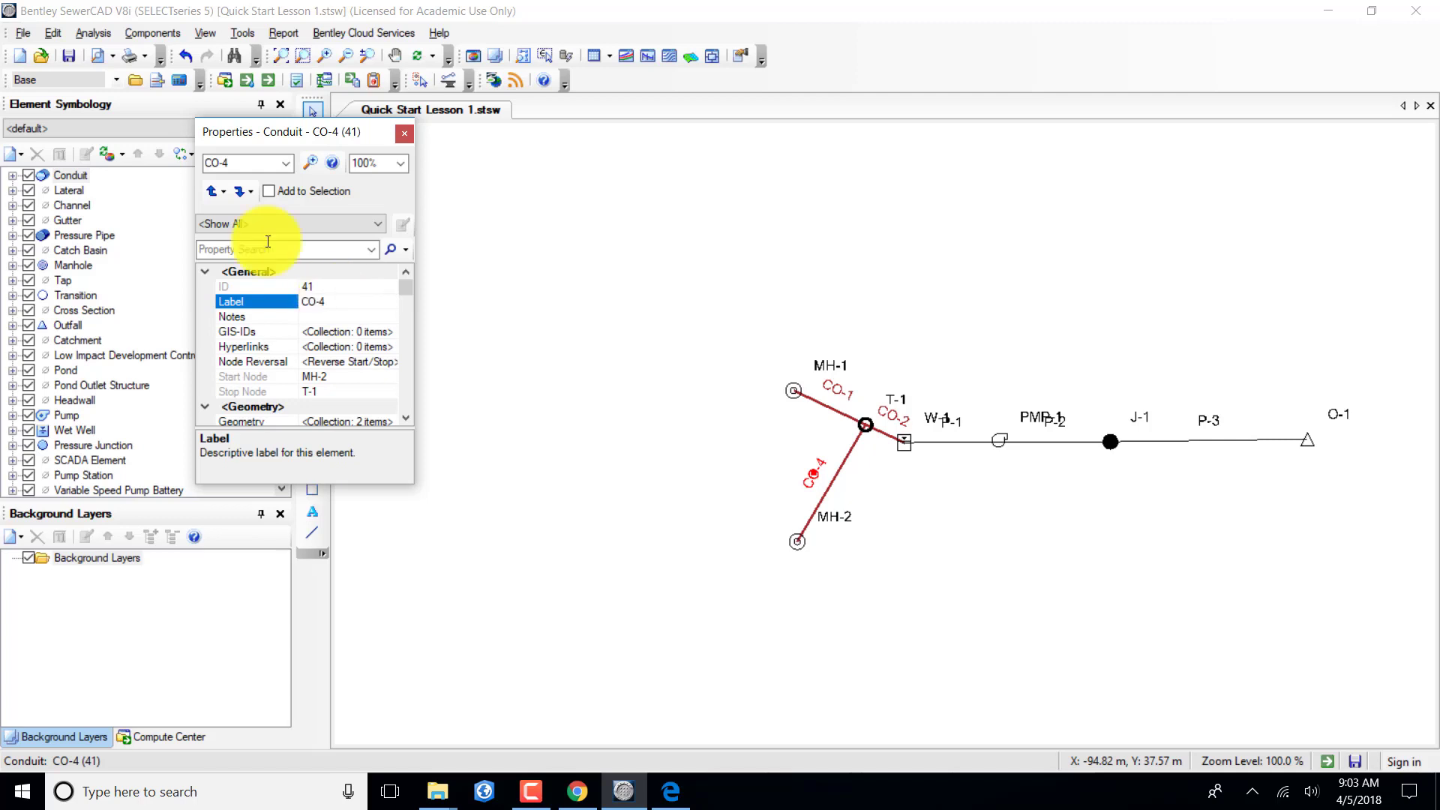
key(BackSpace)
text(3)
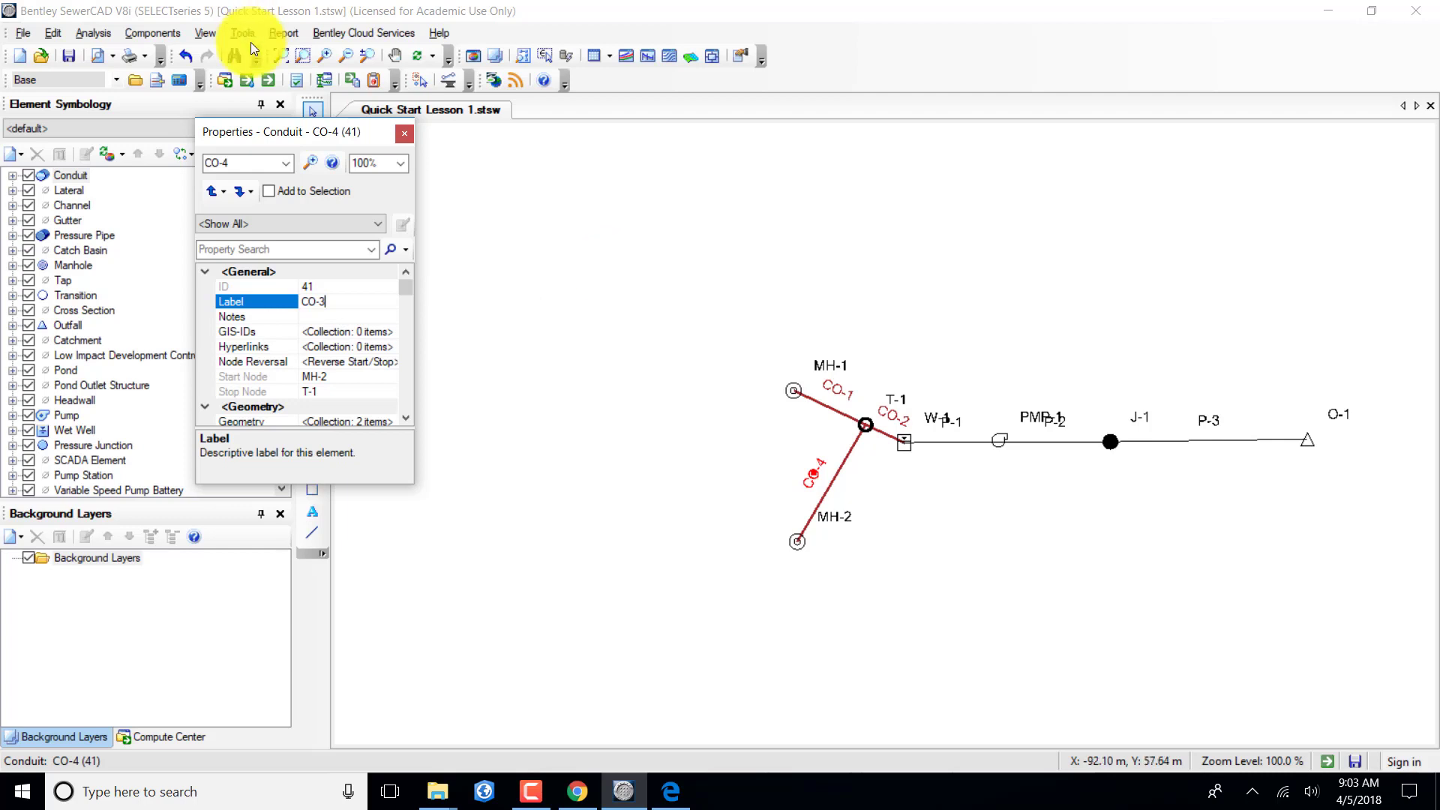
click(285, 162)
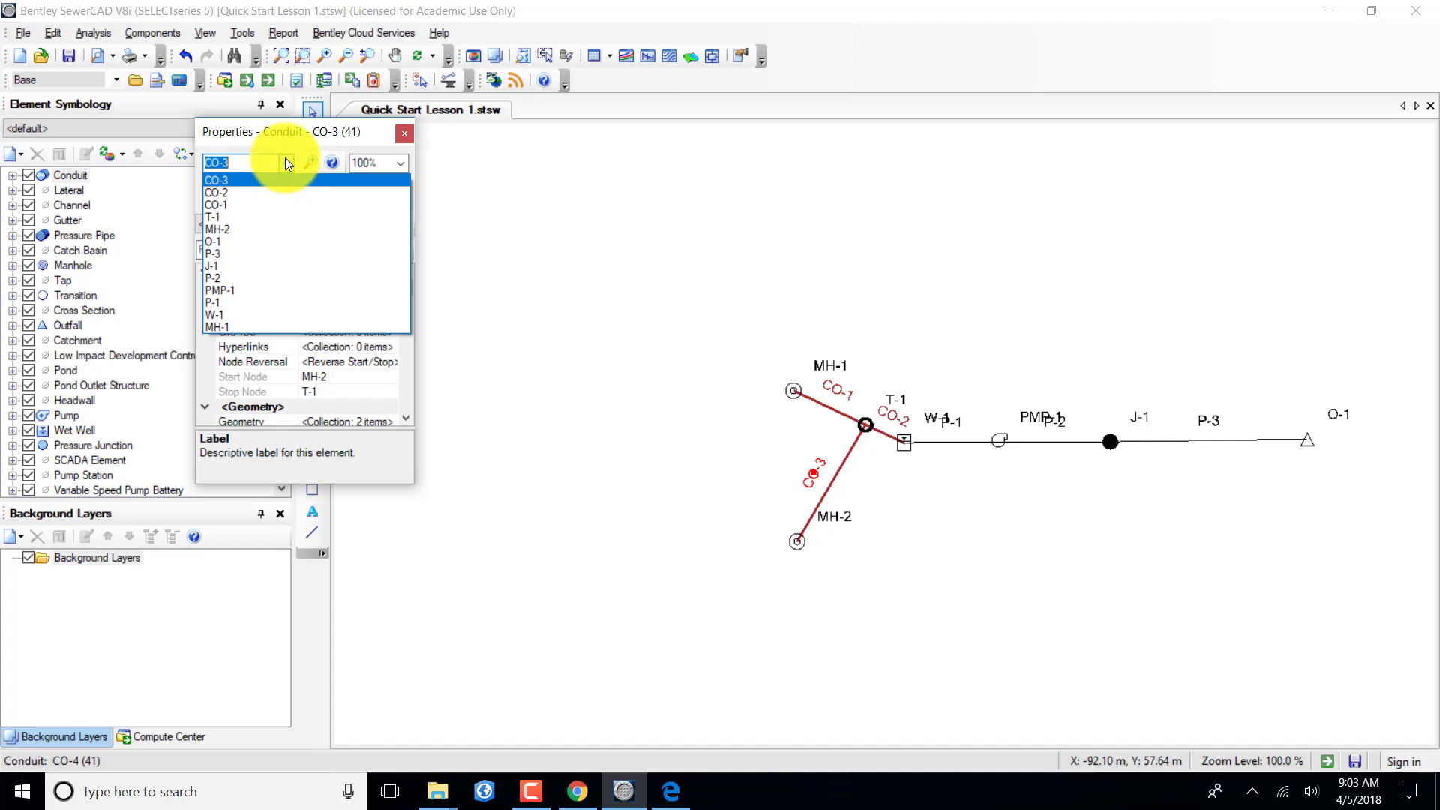
click(402, 133)
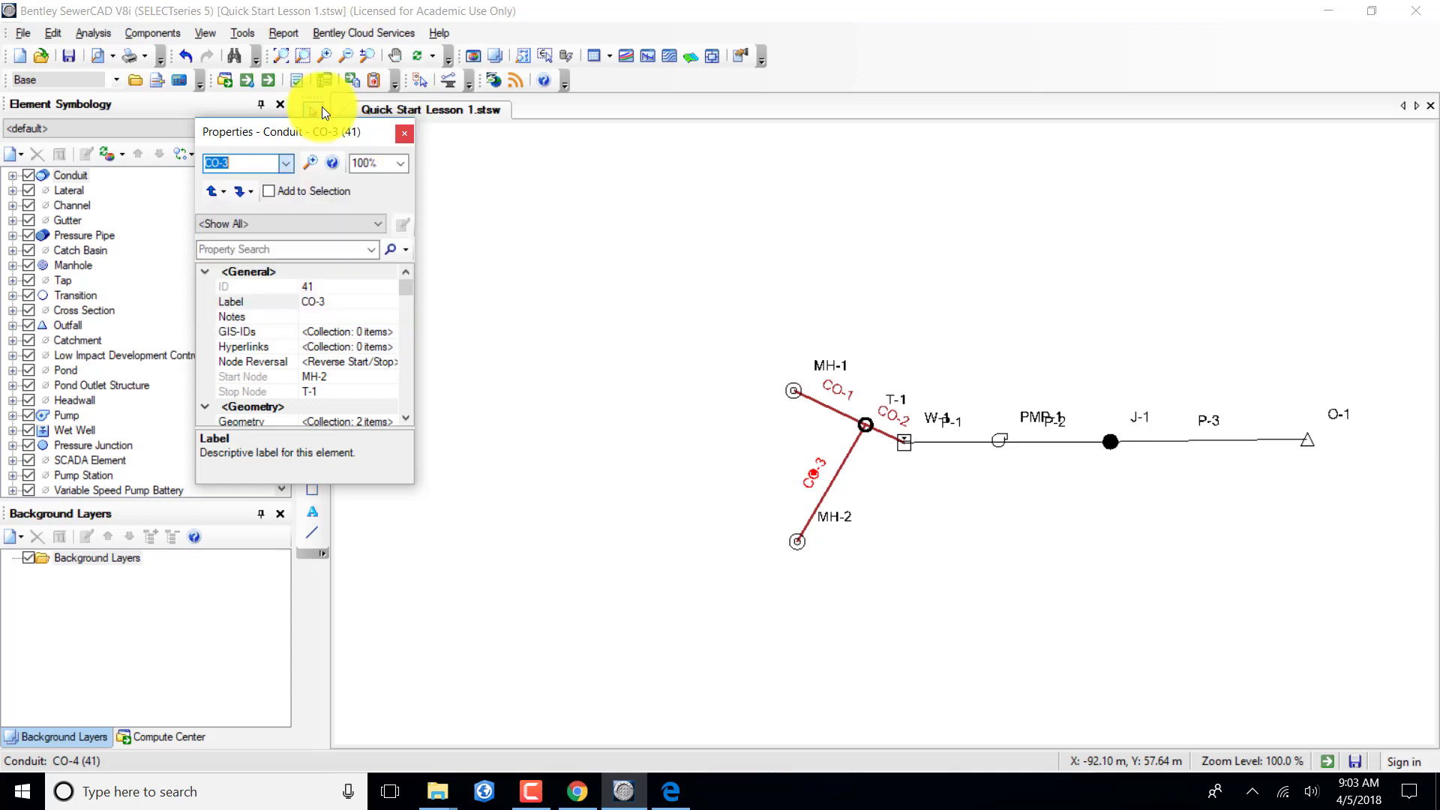
click(405, 132)
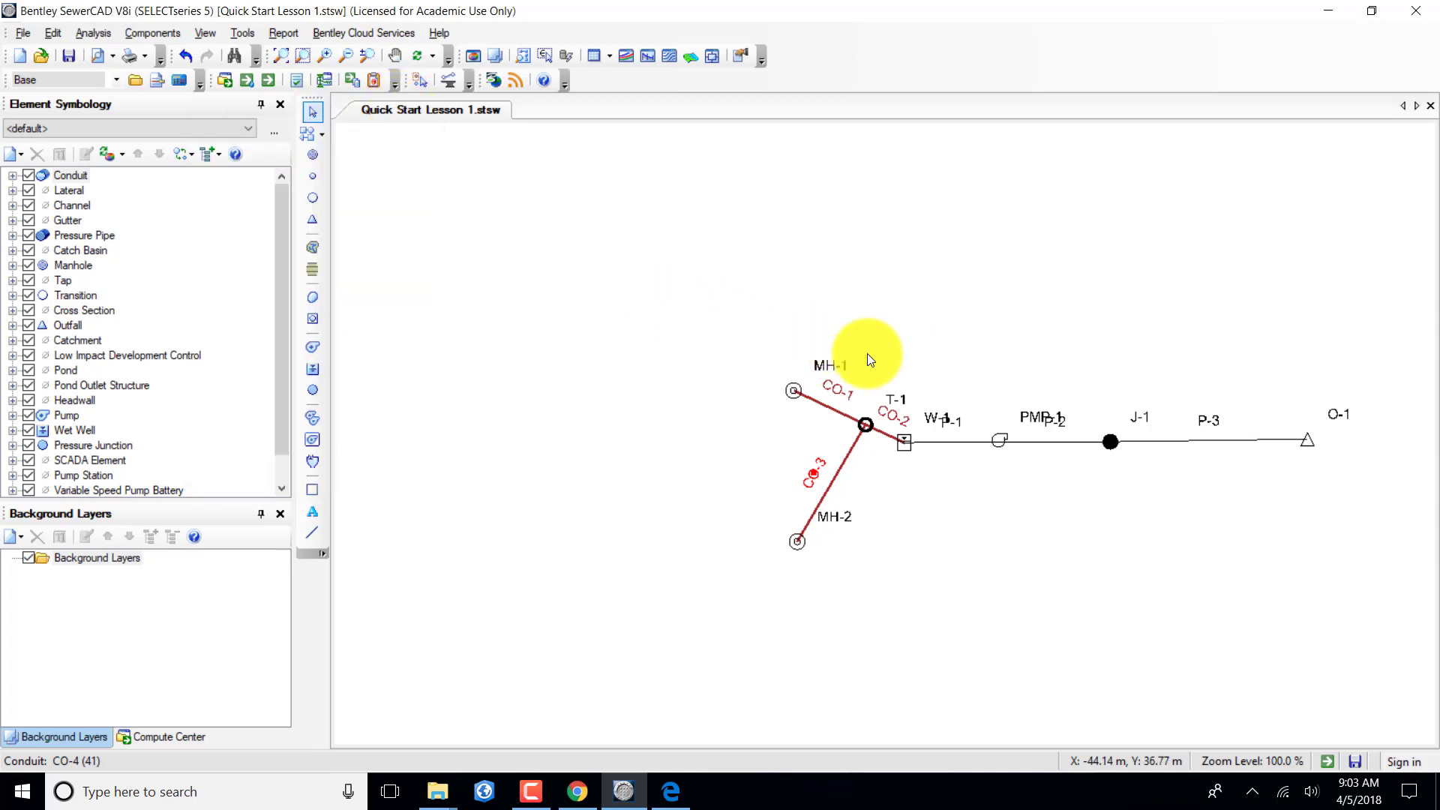
Move MH-1 up and MH-2 down, both away from T-1, and spread W-1, PMP-1, J-1 and O-1 out to the right.
drag(798, 392, 675, 303)
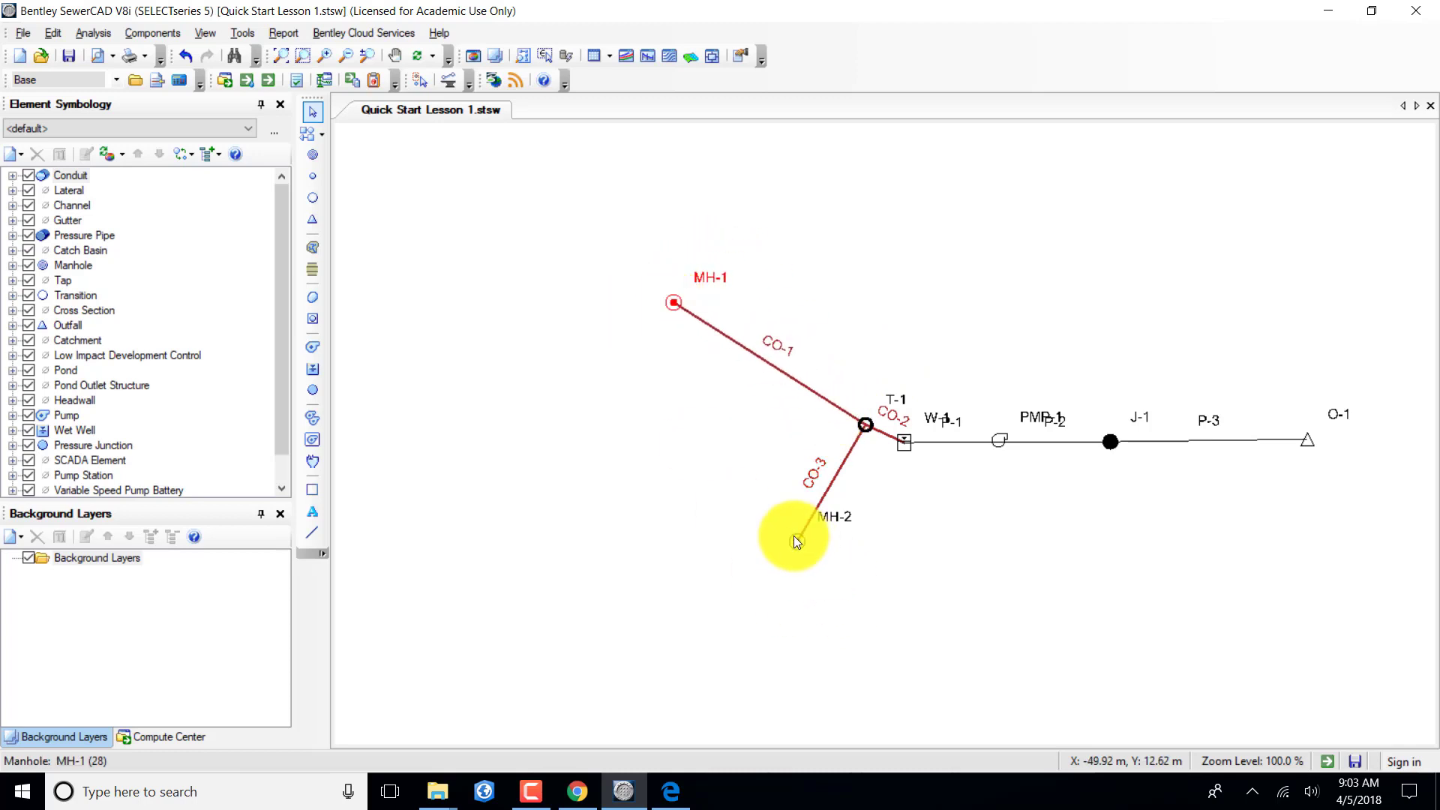
drag(796, 540, 670, 557)
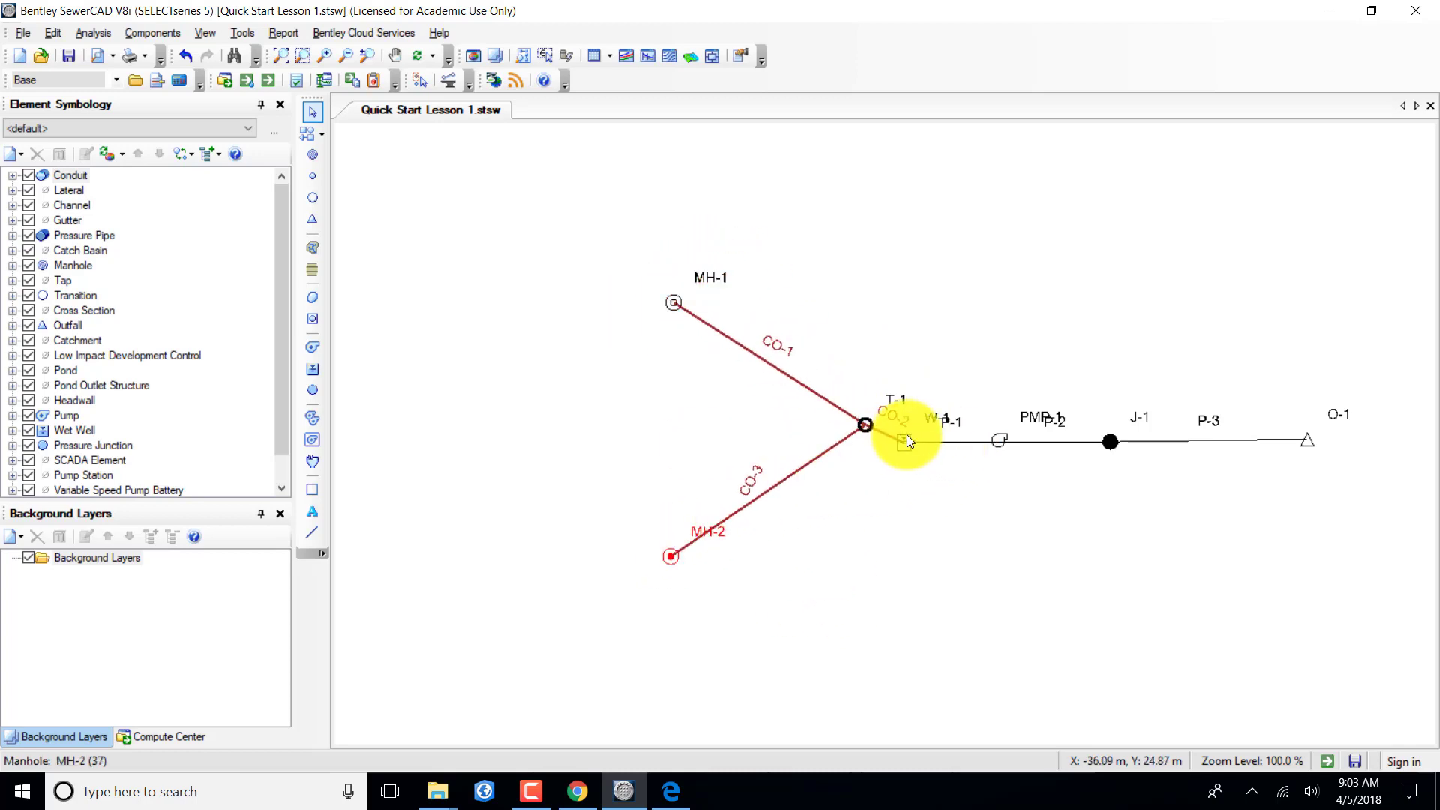
drag(898, 448, 1379, 424)
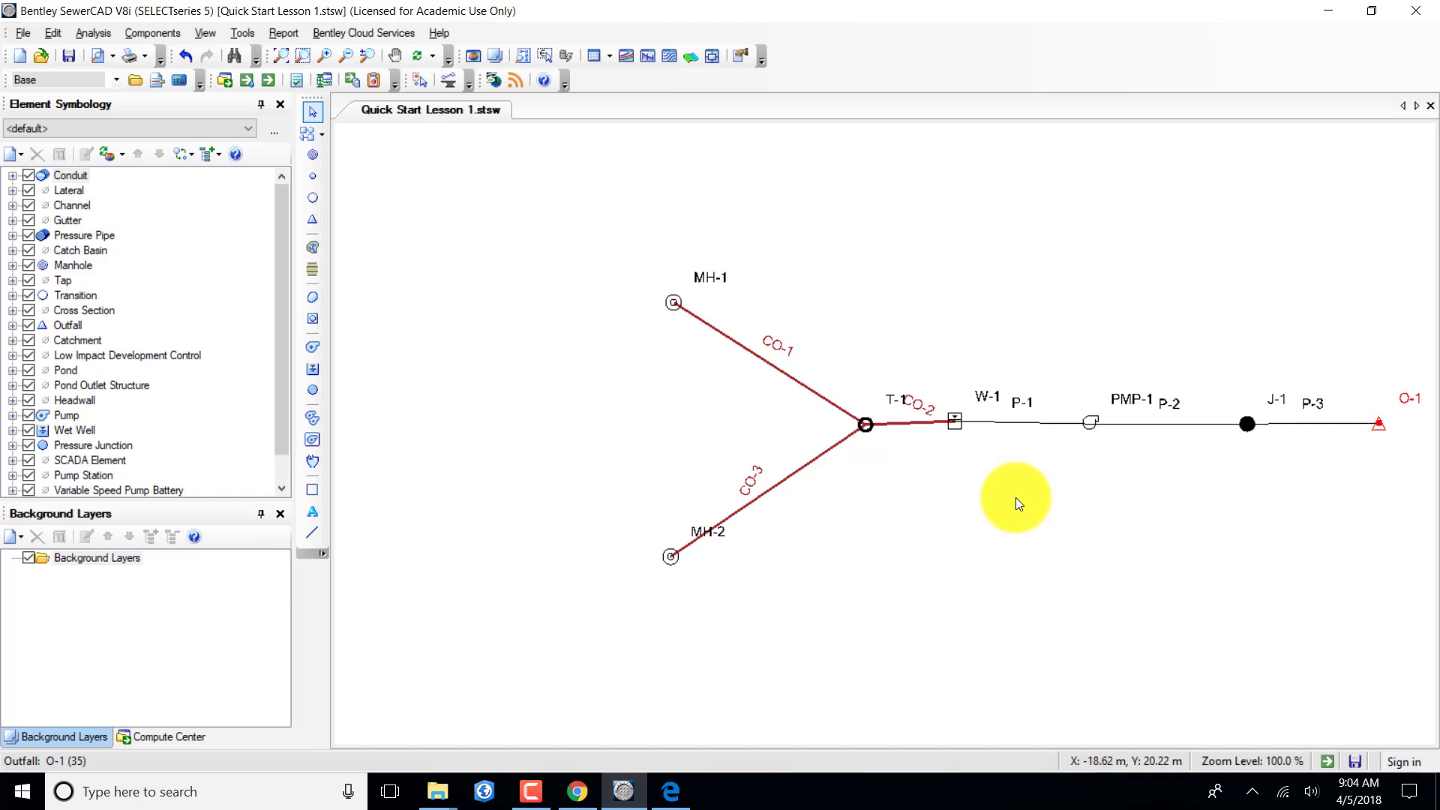
mouse_move(951, 422)
mouse_down()
mouse_move(968, 453)
mouse_move(986, 434)
mouse_move(968, 443)
mouse_up()
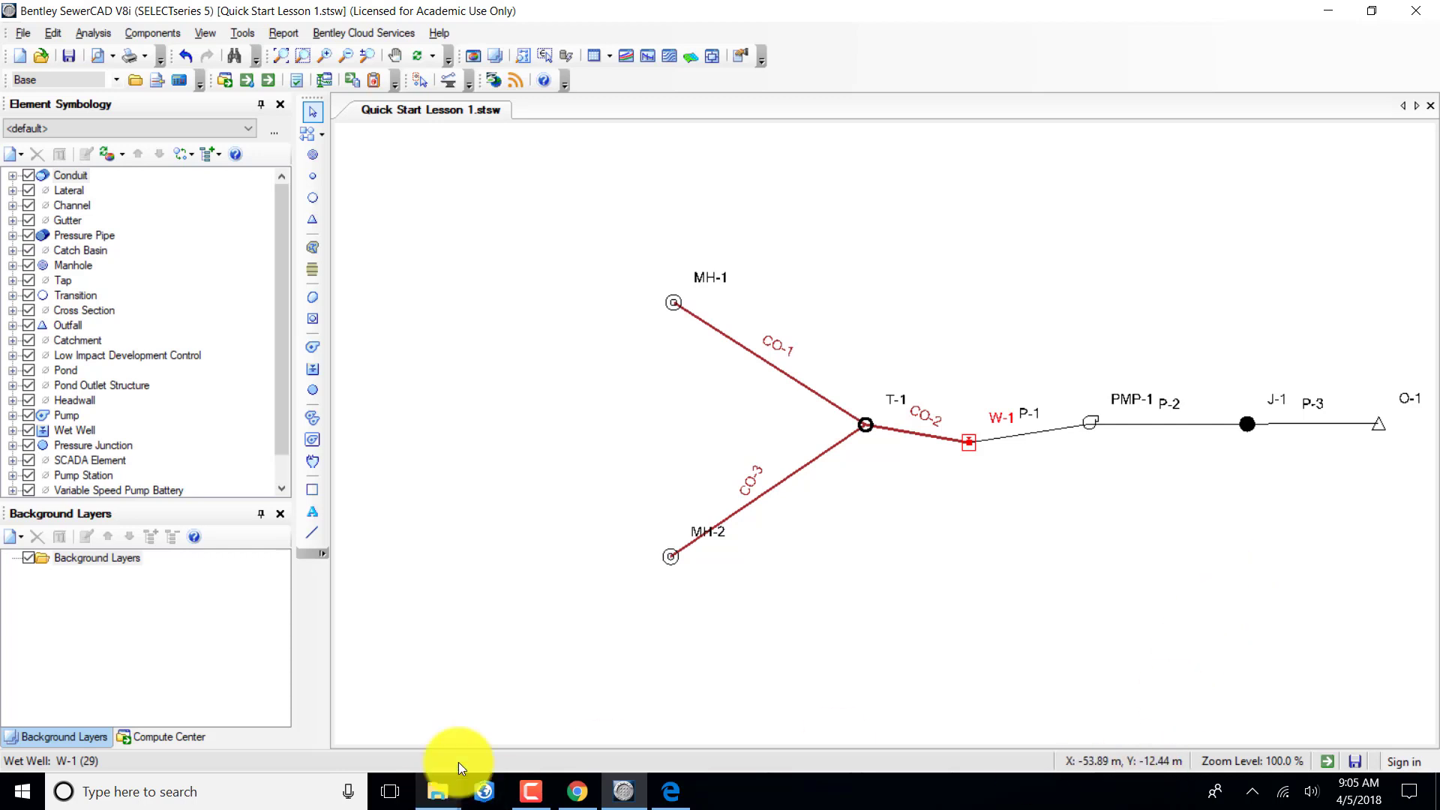
Switch to the SewerCAD QuickStart PDF in Edge and examine the Lesson 1 input data tables for the outfall, manholes, transition and wet well.
click(670, 791)
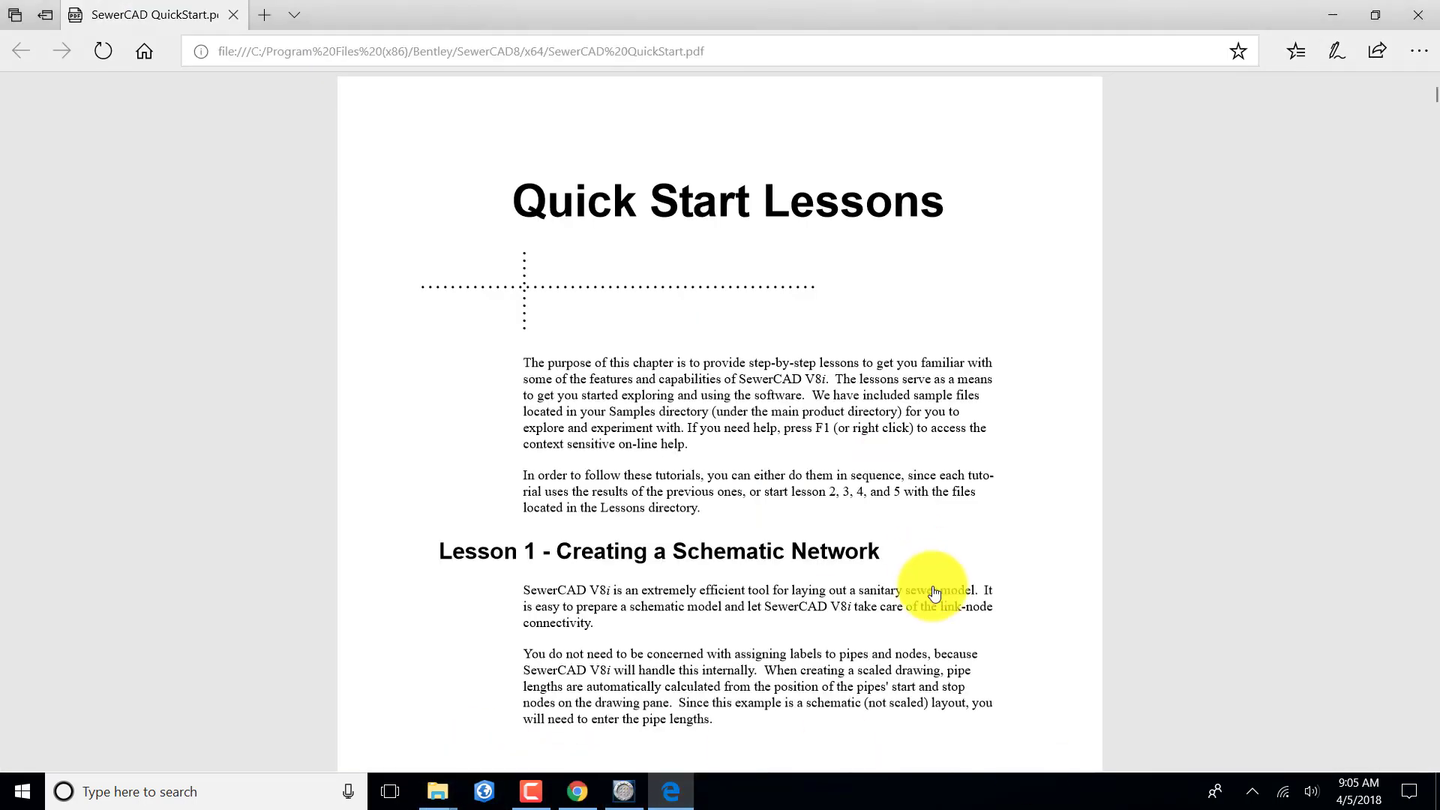
scroll(933, 593, down, 10)
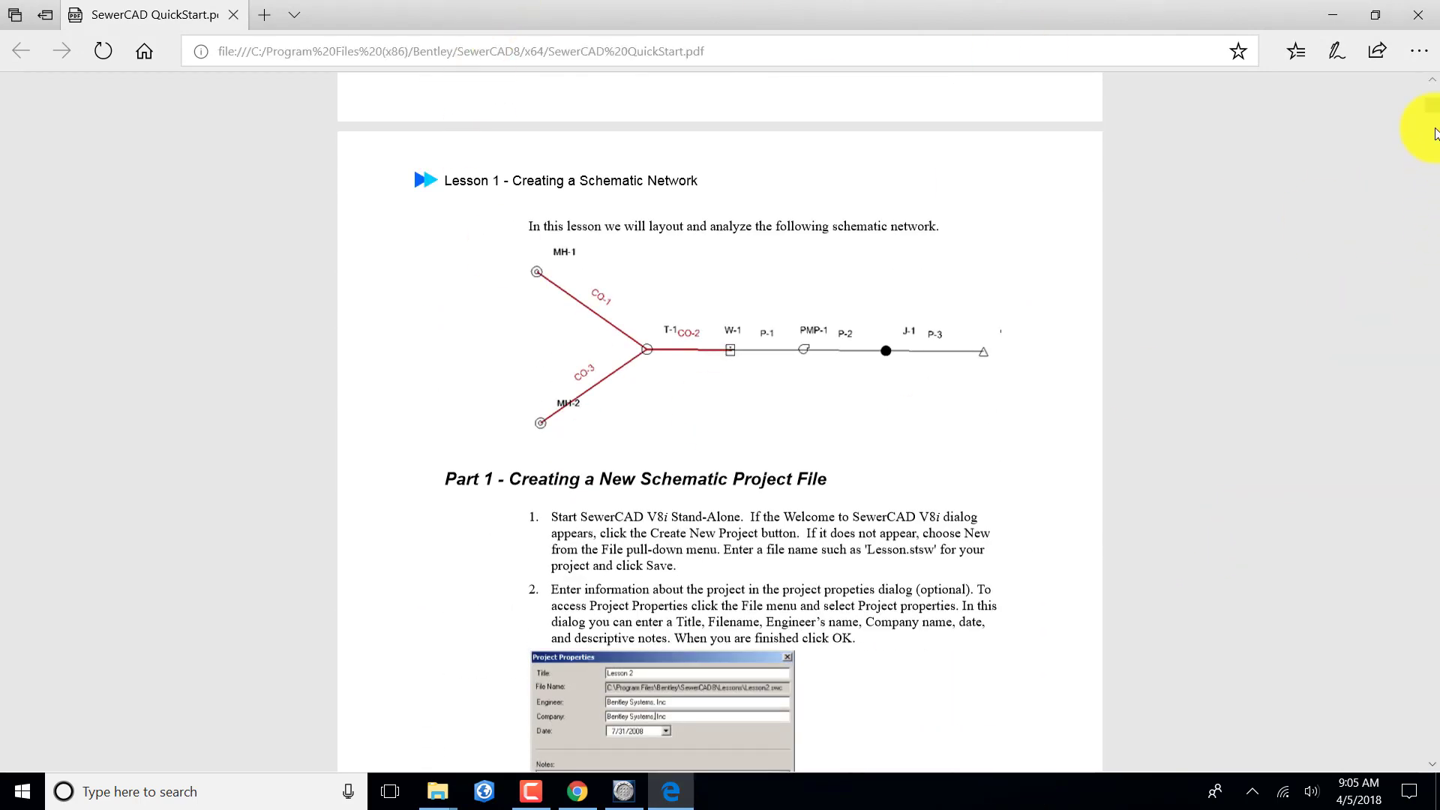
drag(1432, 105, 1432, 162)
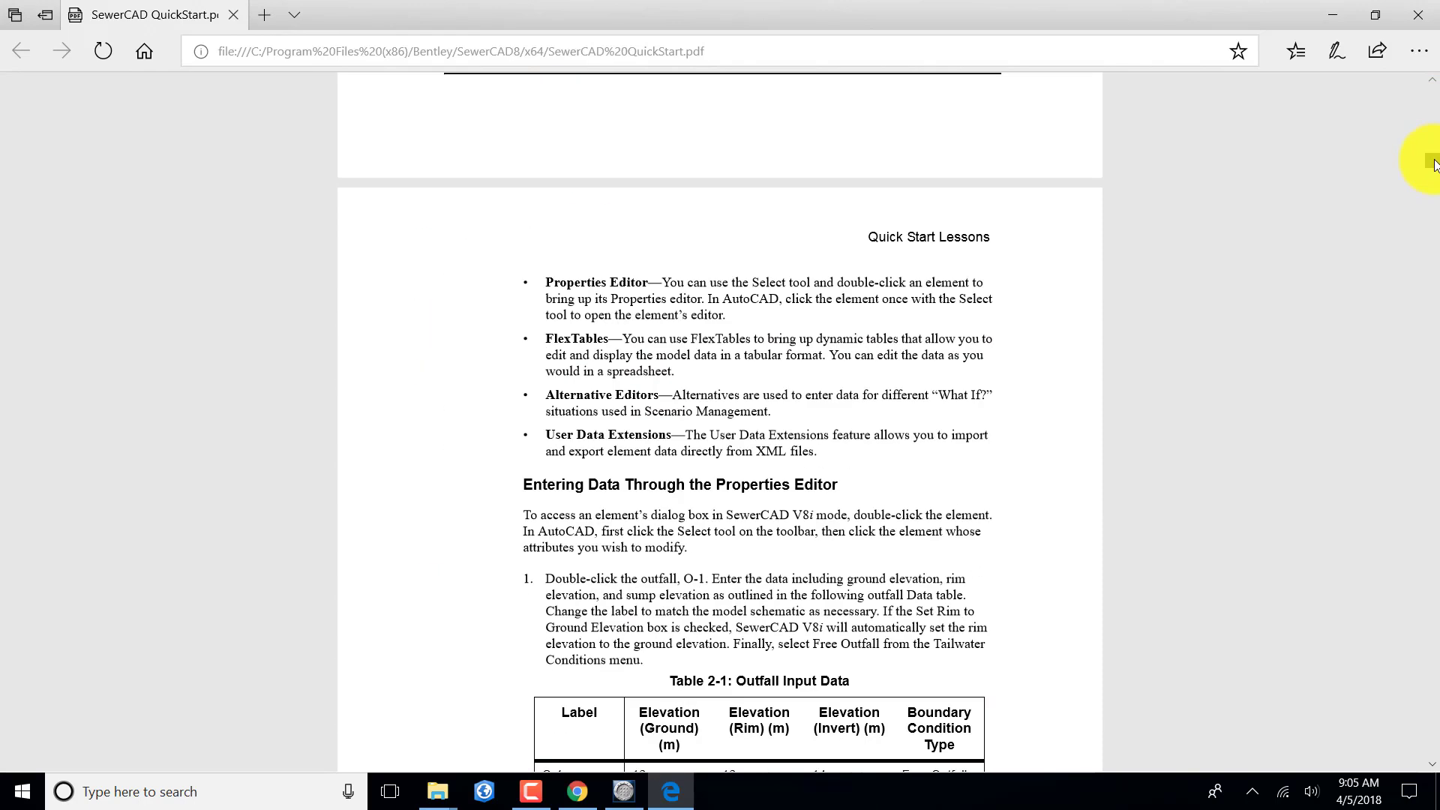
scroll(1160, 387, down, 5)
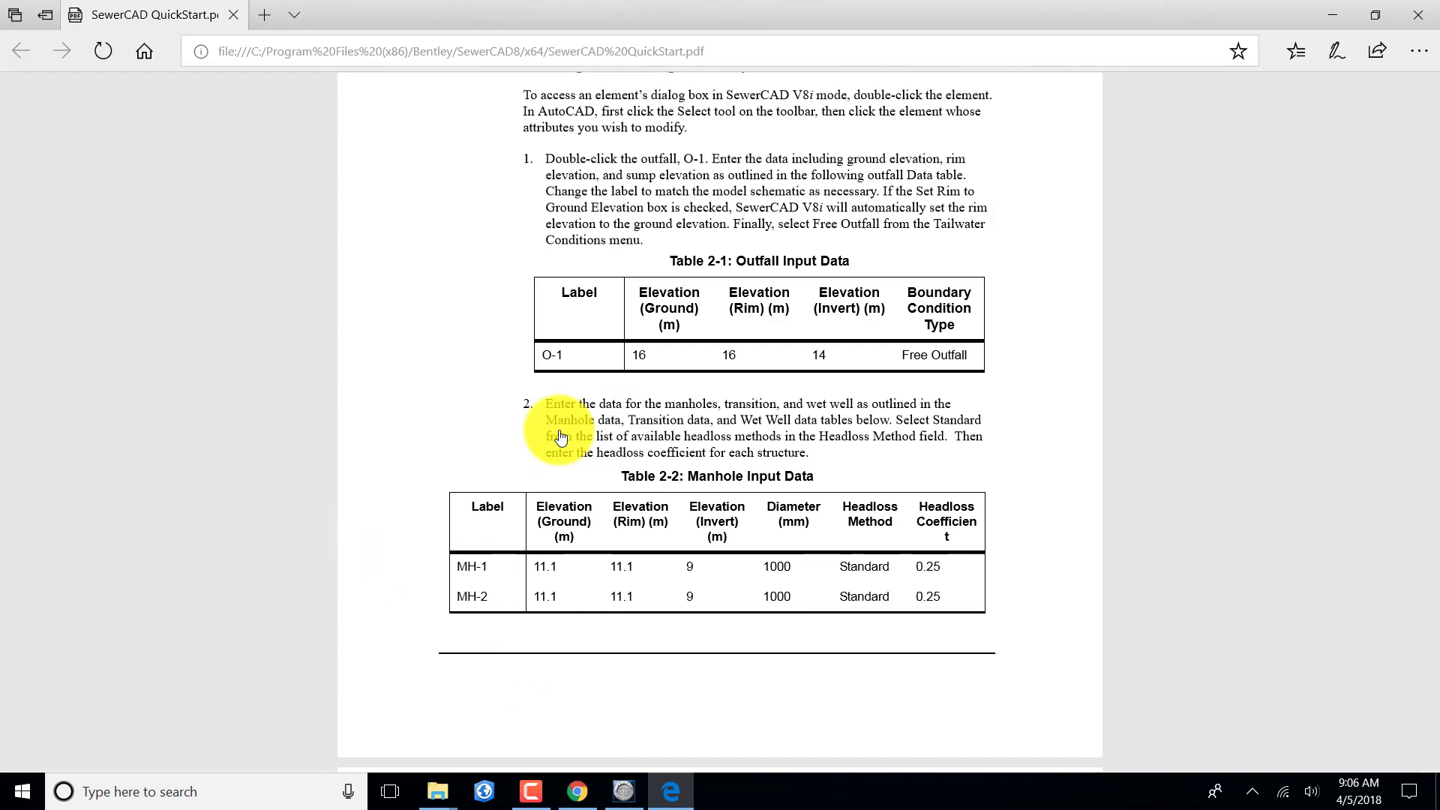
scroll(570, 439, down, 3)
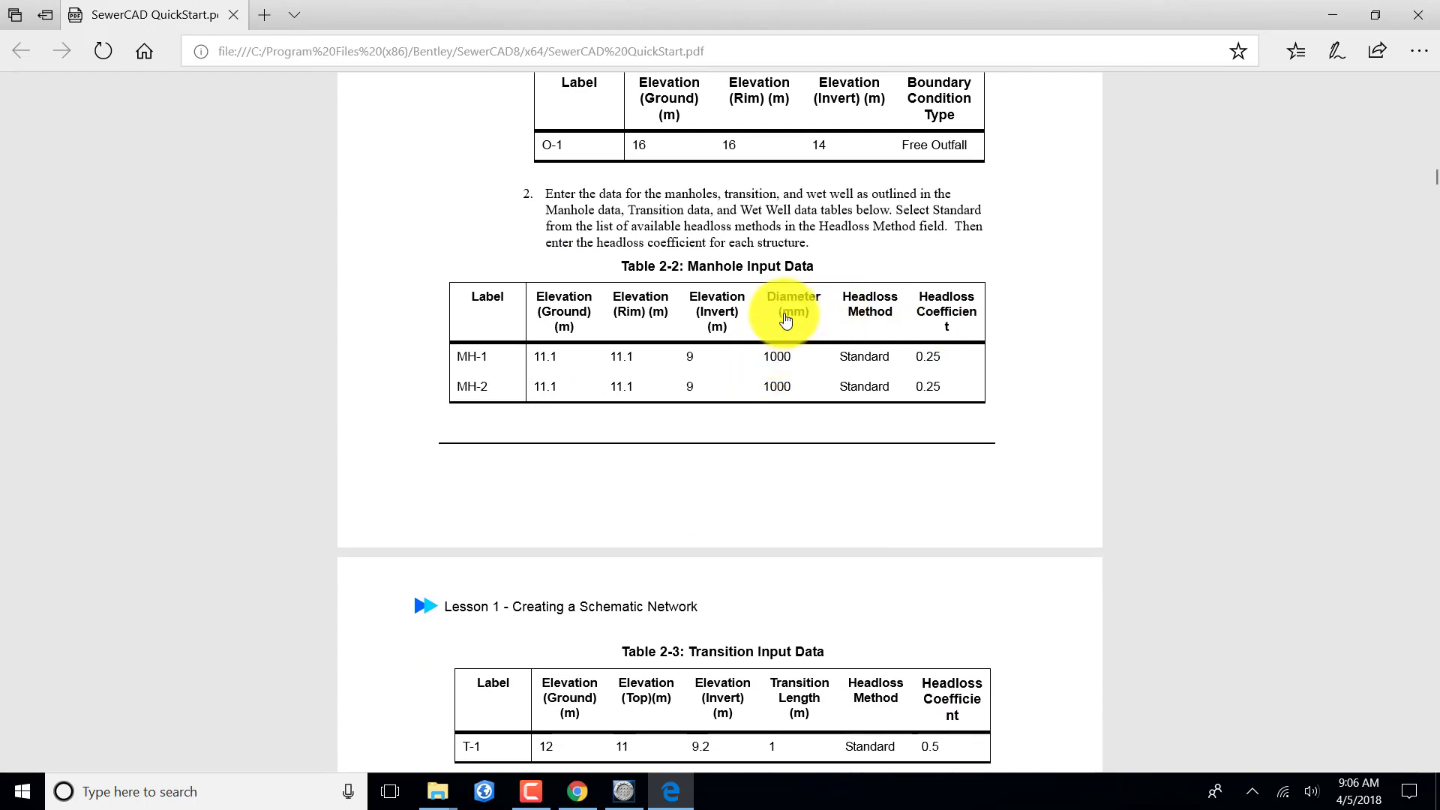
scroll(785, 319, down, 6)
scroll(785, 318, down, 10)
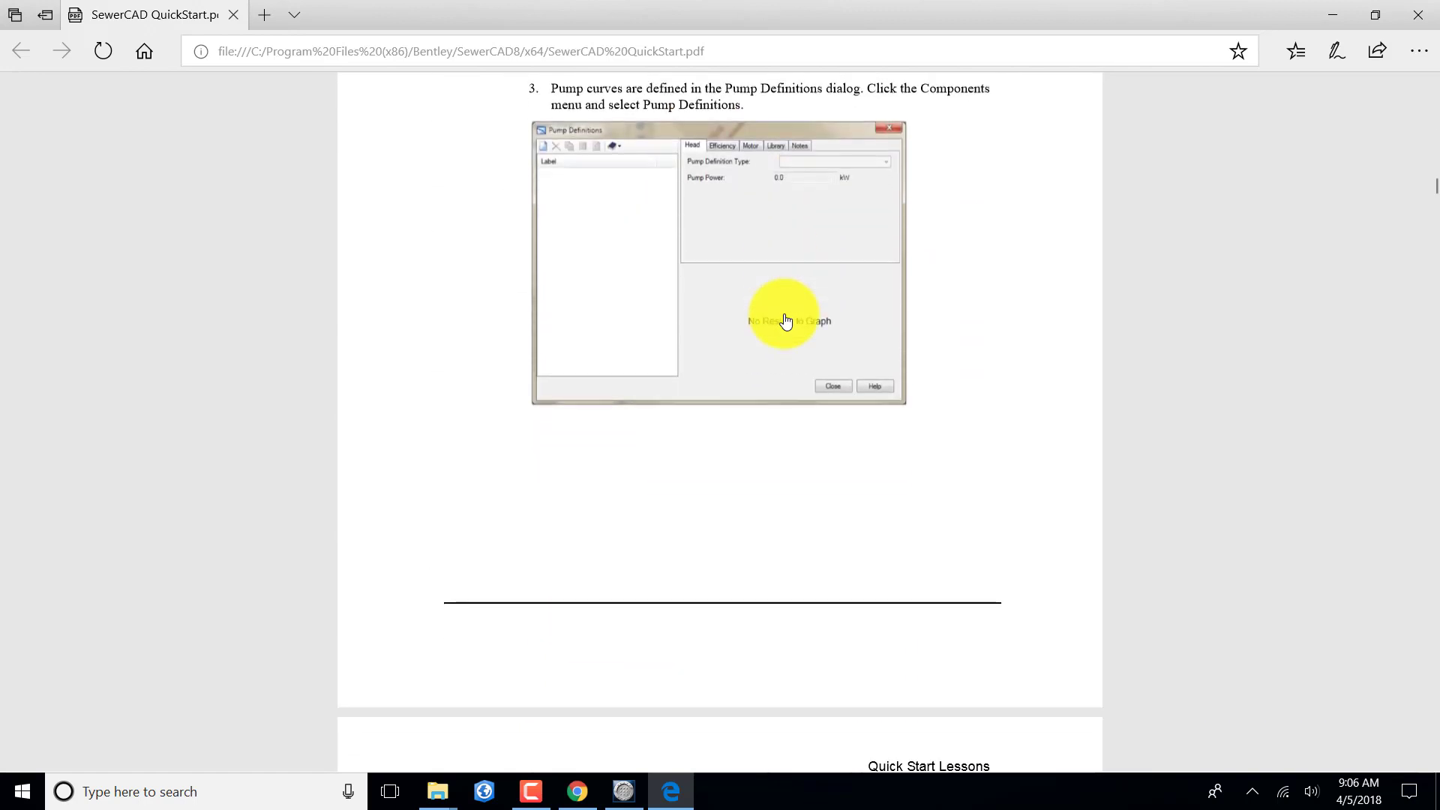
scroll(785, 321, up, 12)
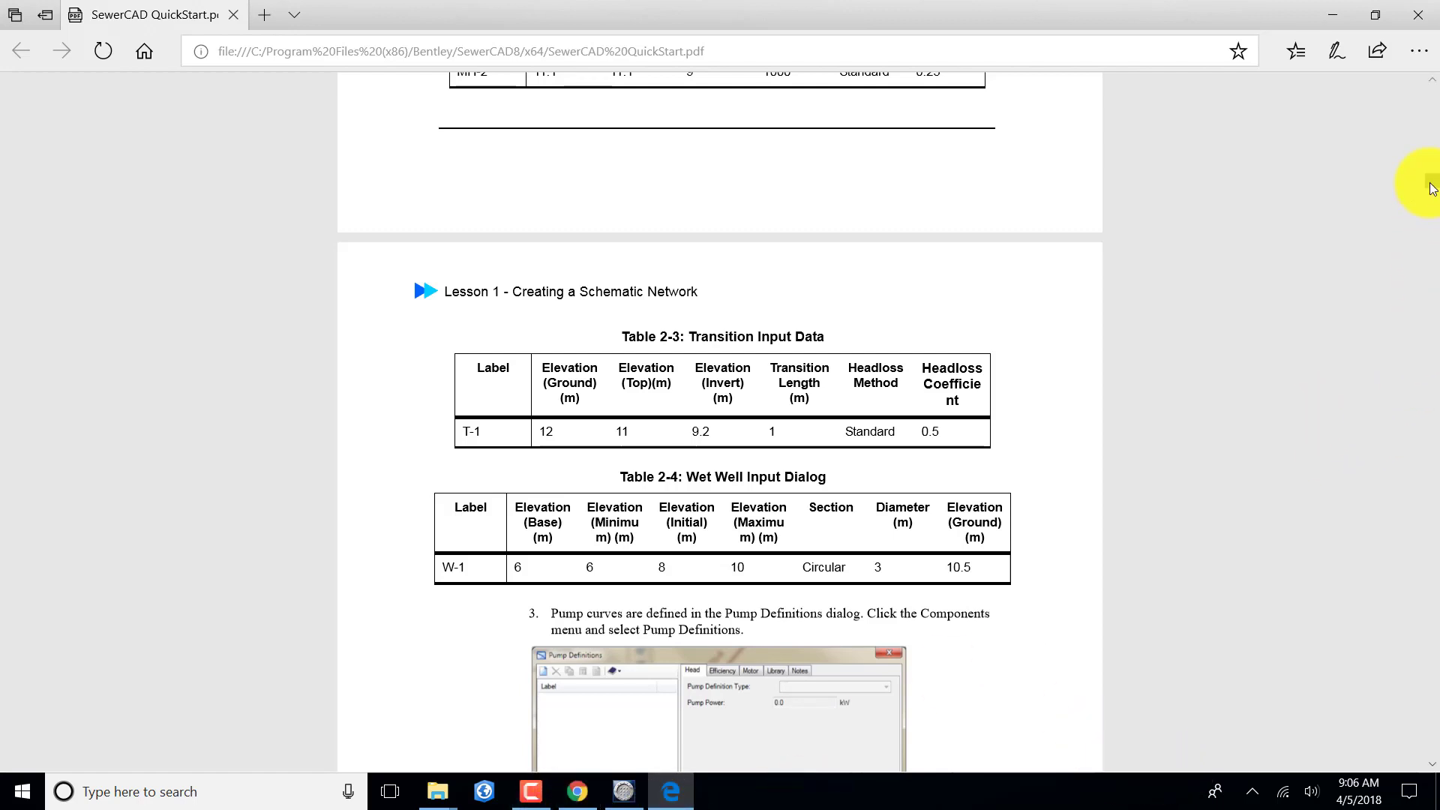
drag(1432, 187, 1432, 109)
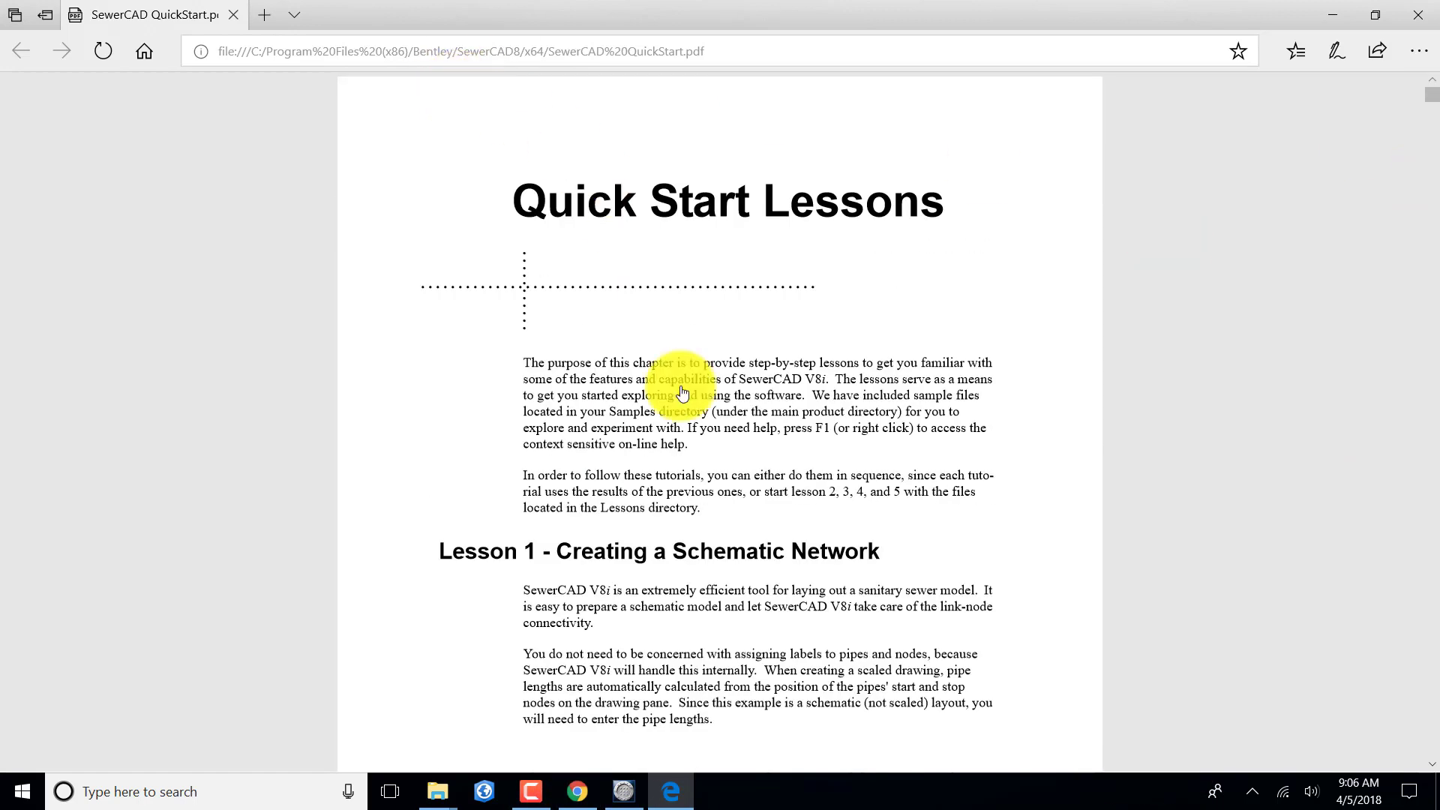
Switch back to SewerCAD, open outfall O-1's properties in an enlarged window and set its ground elevation to 16 m.
click(625, 796)
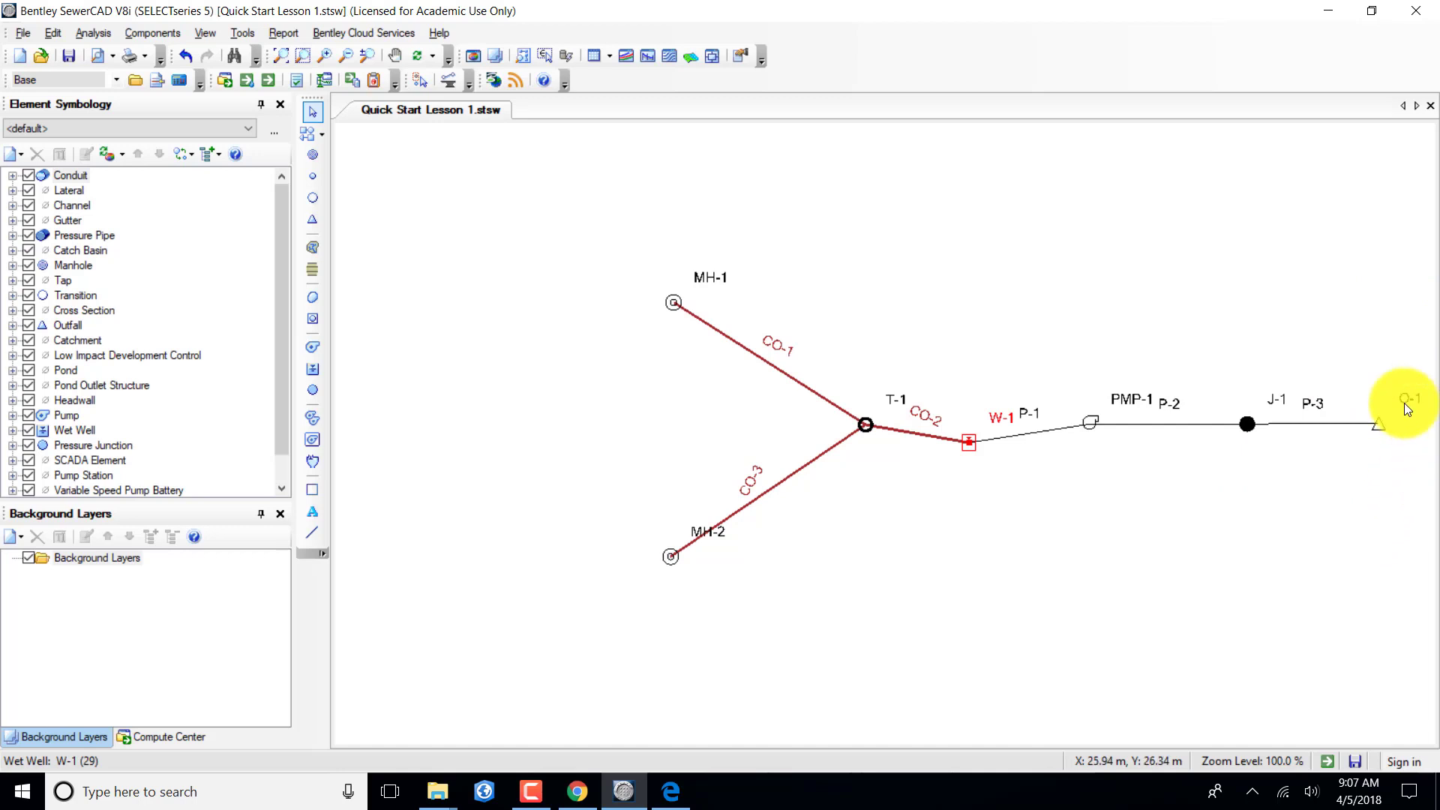
double_click(1378, 426)
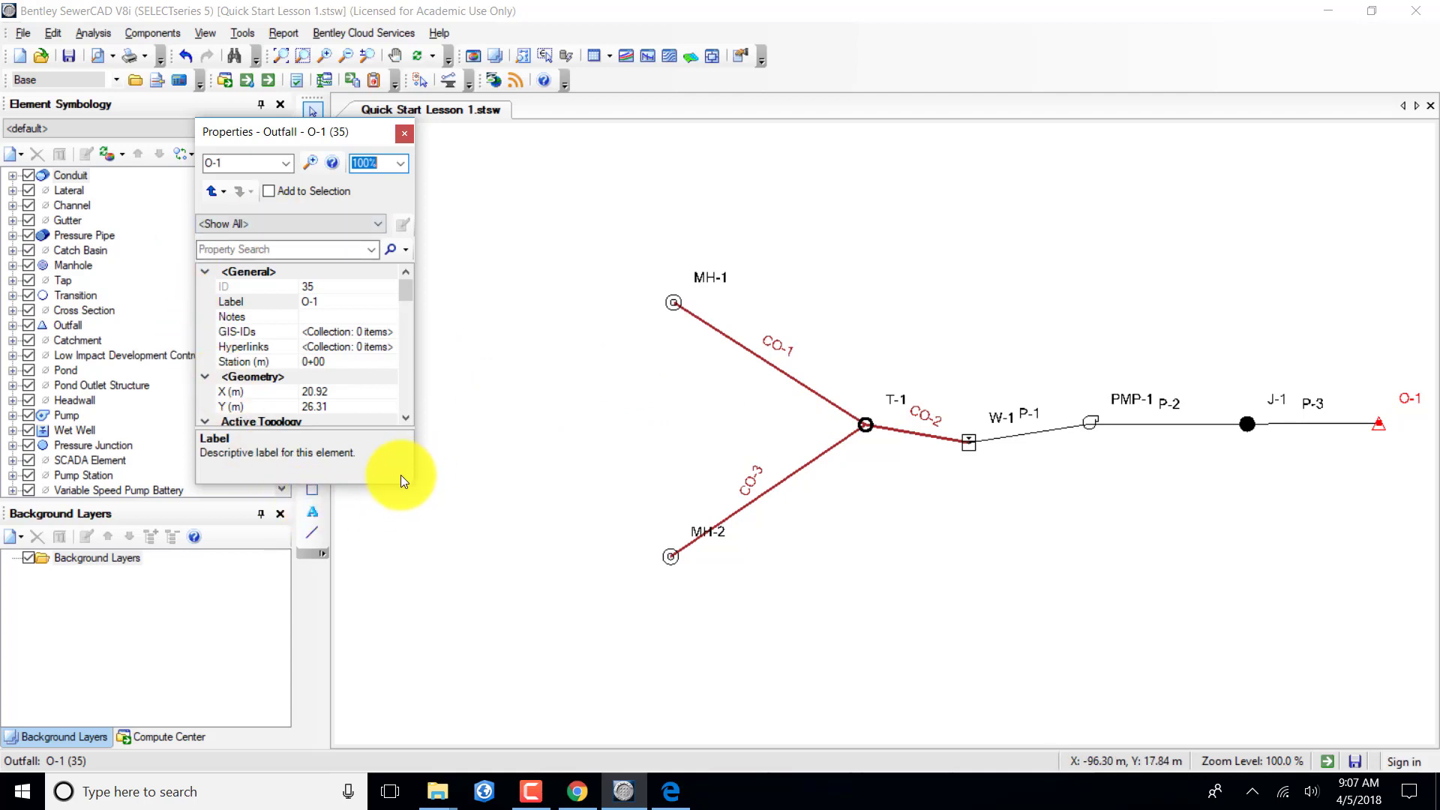
drag(412, 459, 634, 463)
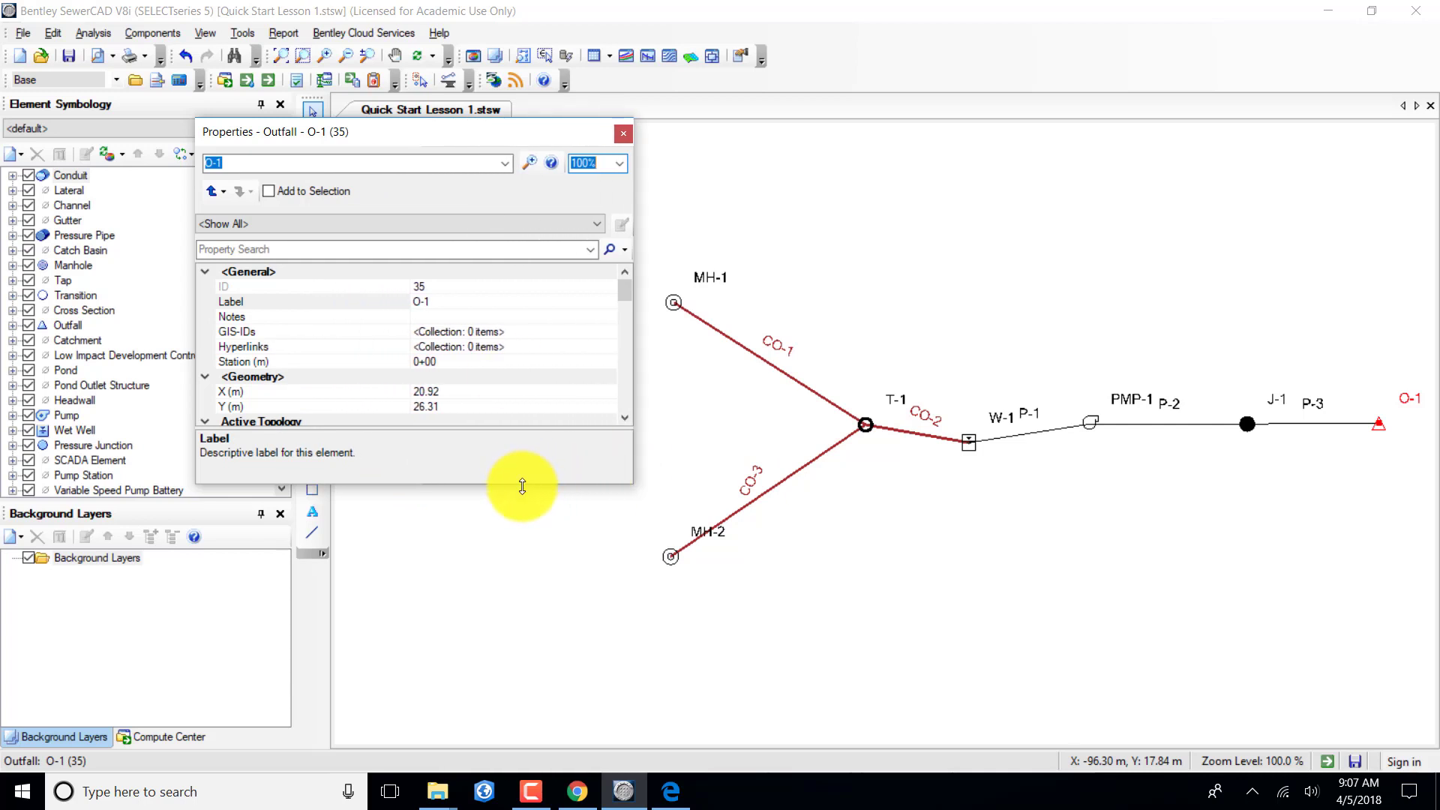
drag(521, 486, 520, 697)
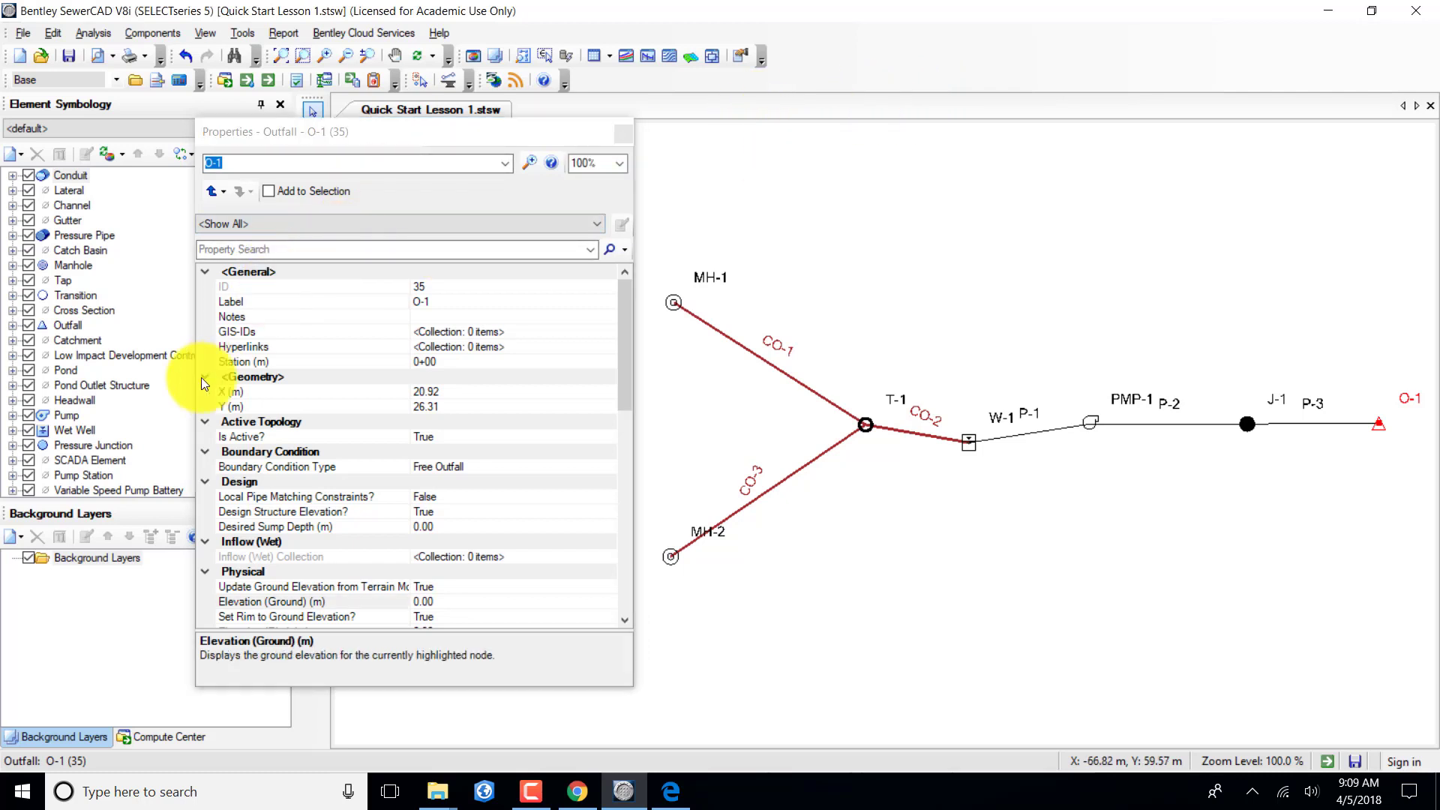
click(422, 600)
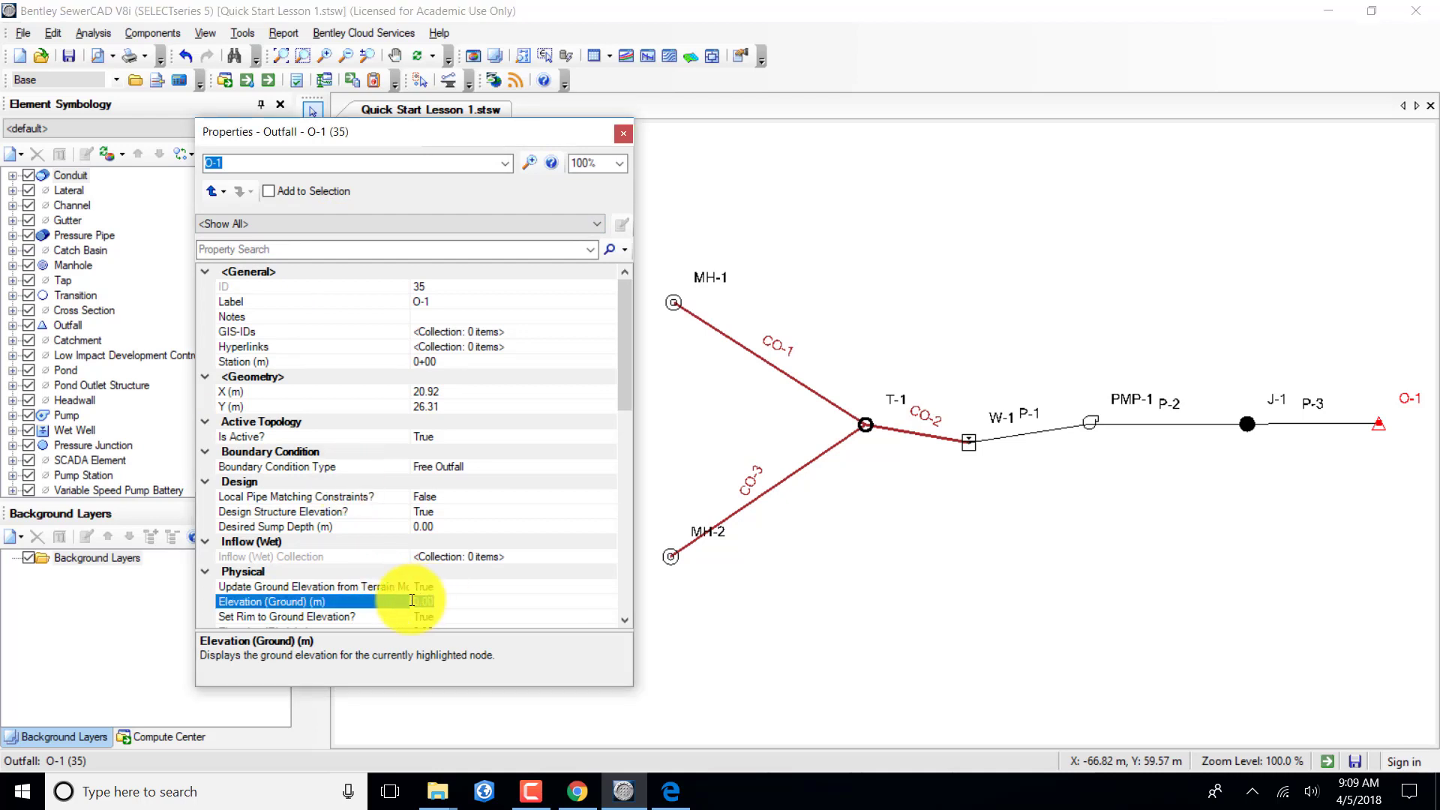
text(16)
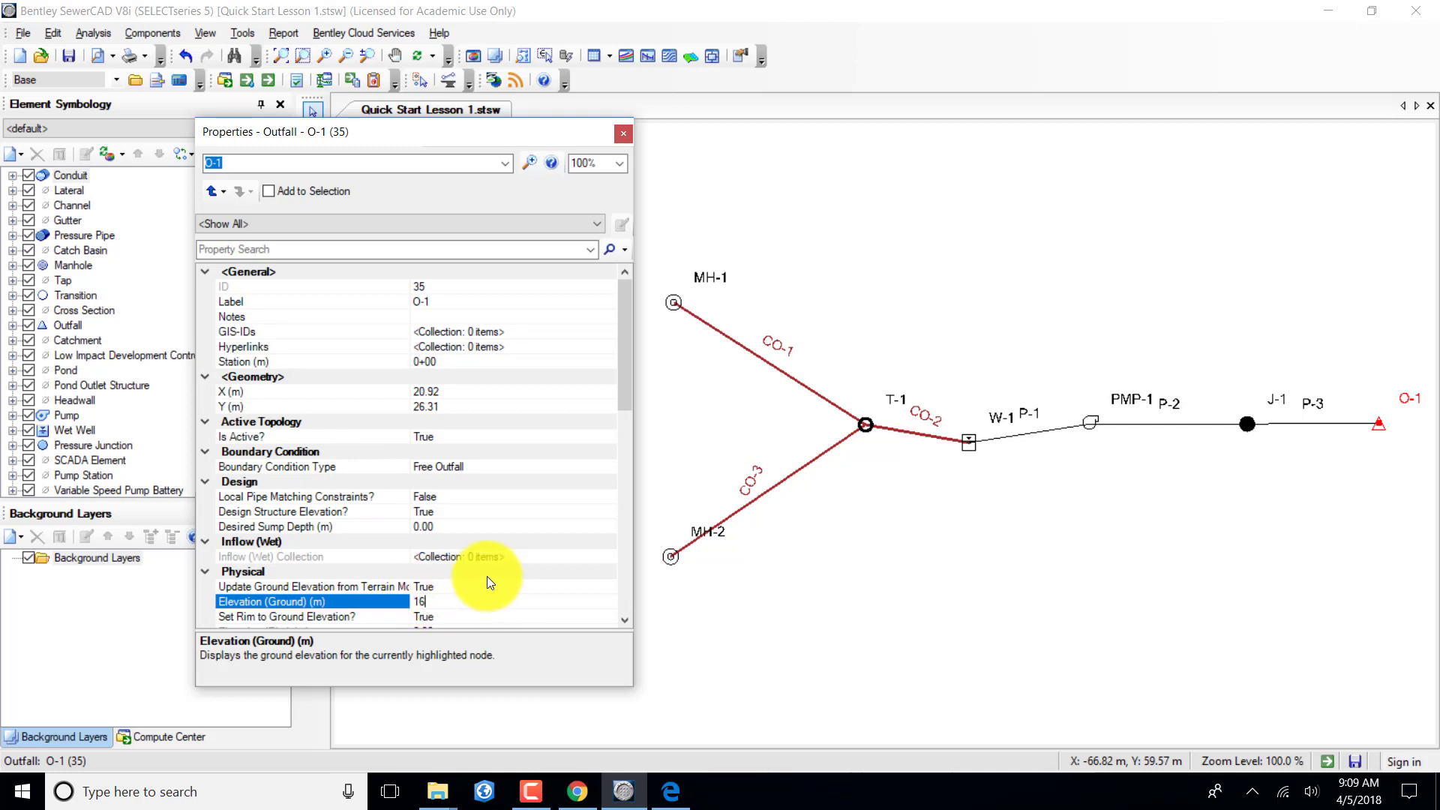
Complete outfall O-1's ground elevation as 16.0 m and set its invert elevation to 14.00 m.
text(.0)
scroll(486, 573, down, 2)
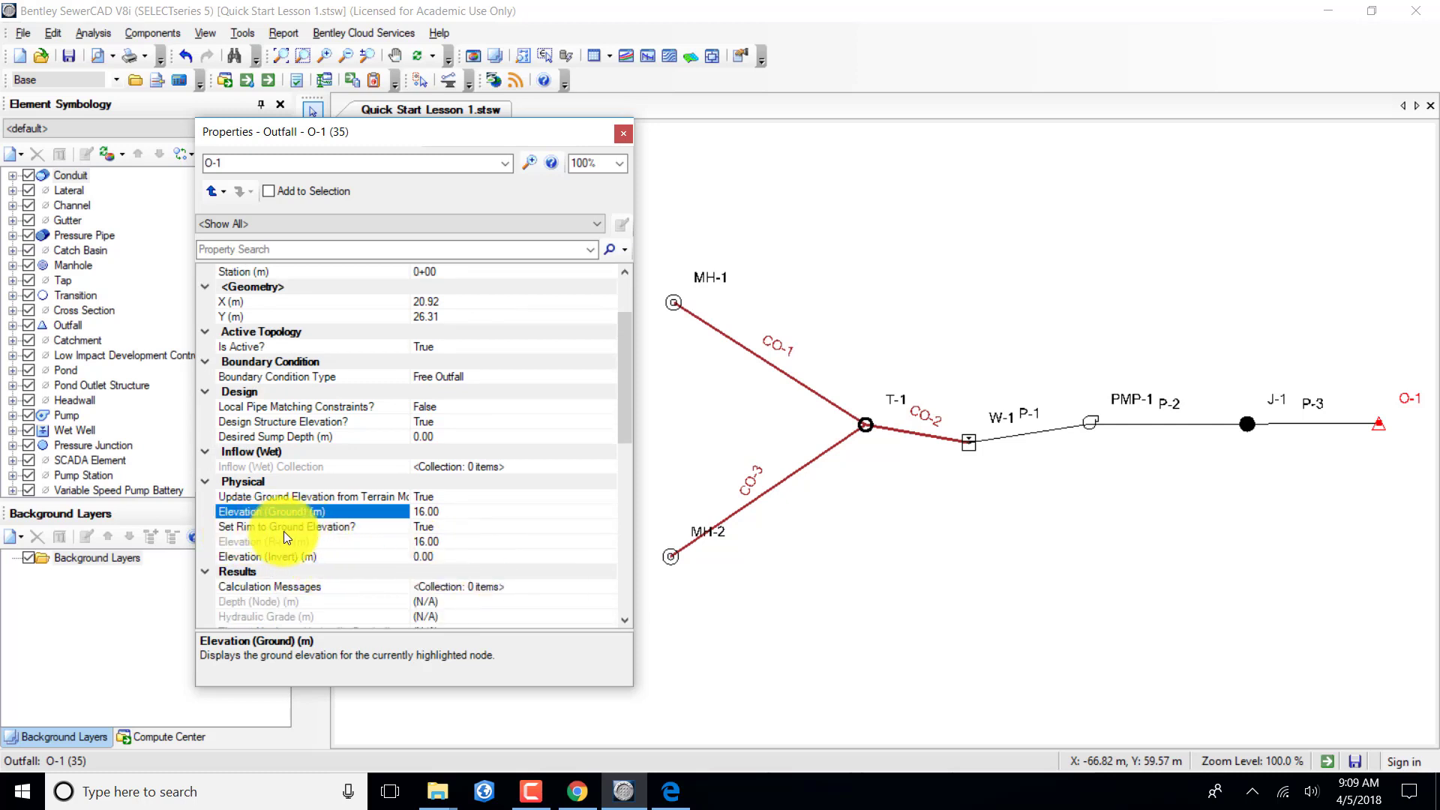
click(430, 555)
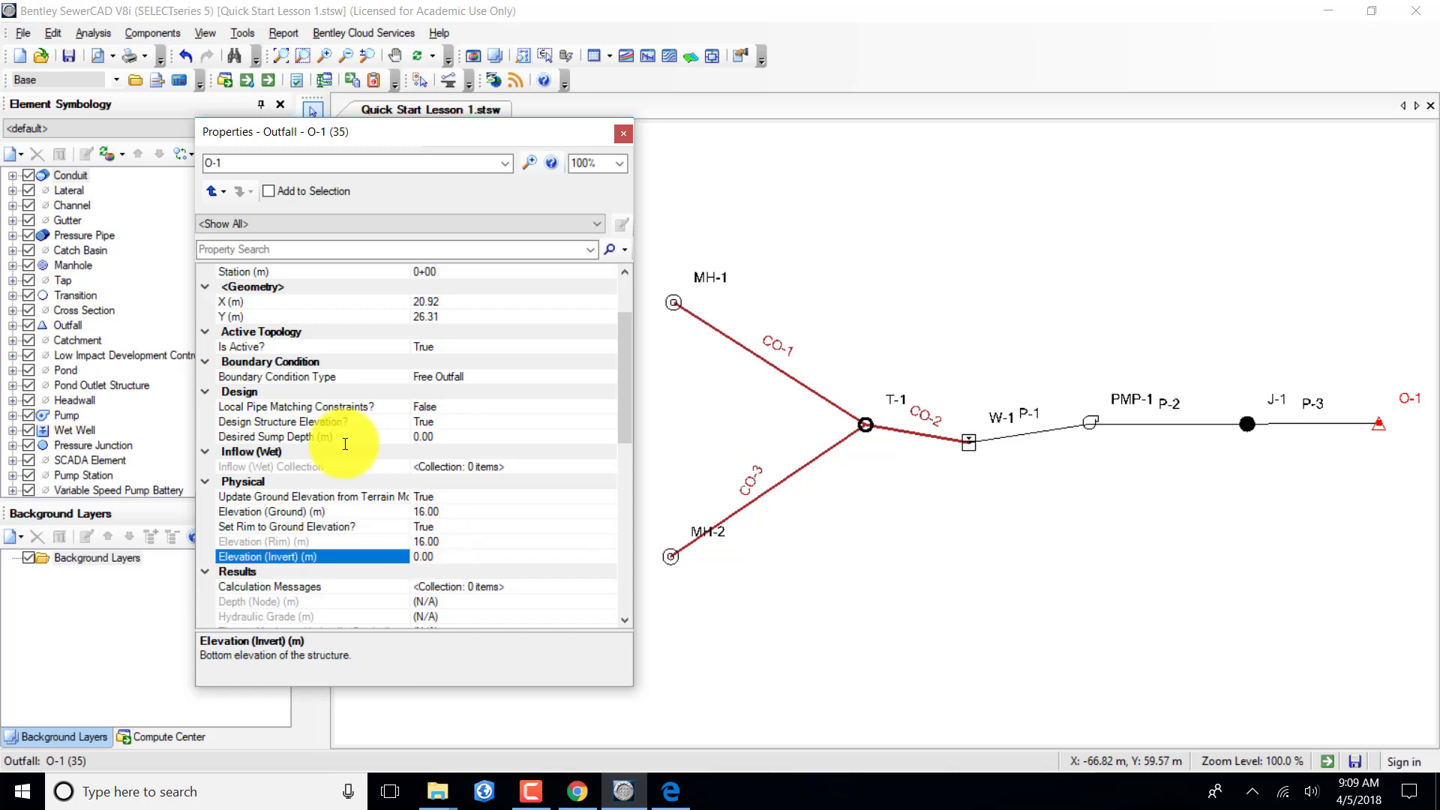
double_click(425, 556)
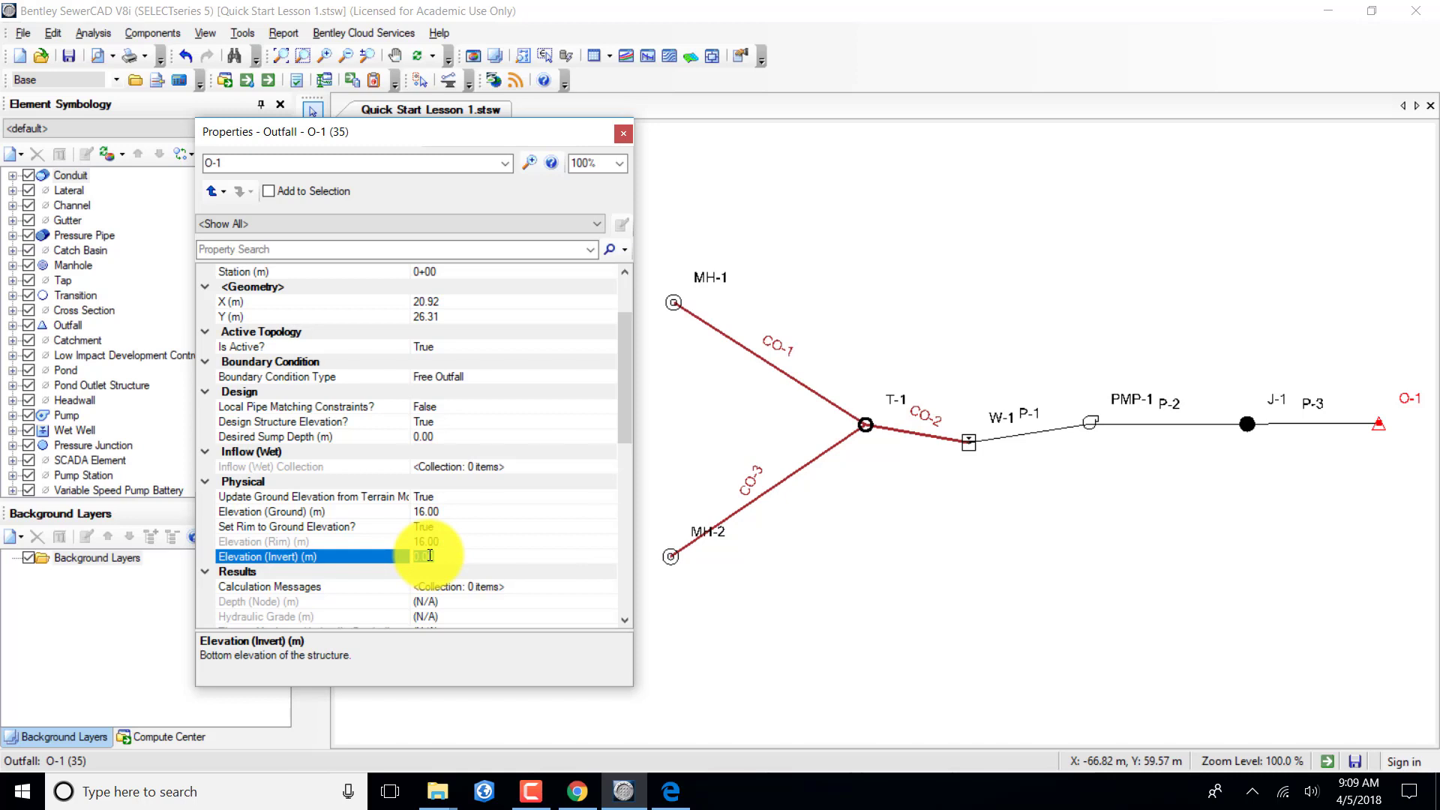
text(14)
text(.00)
click(474, 376)
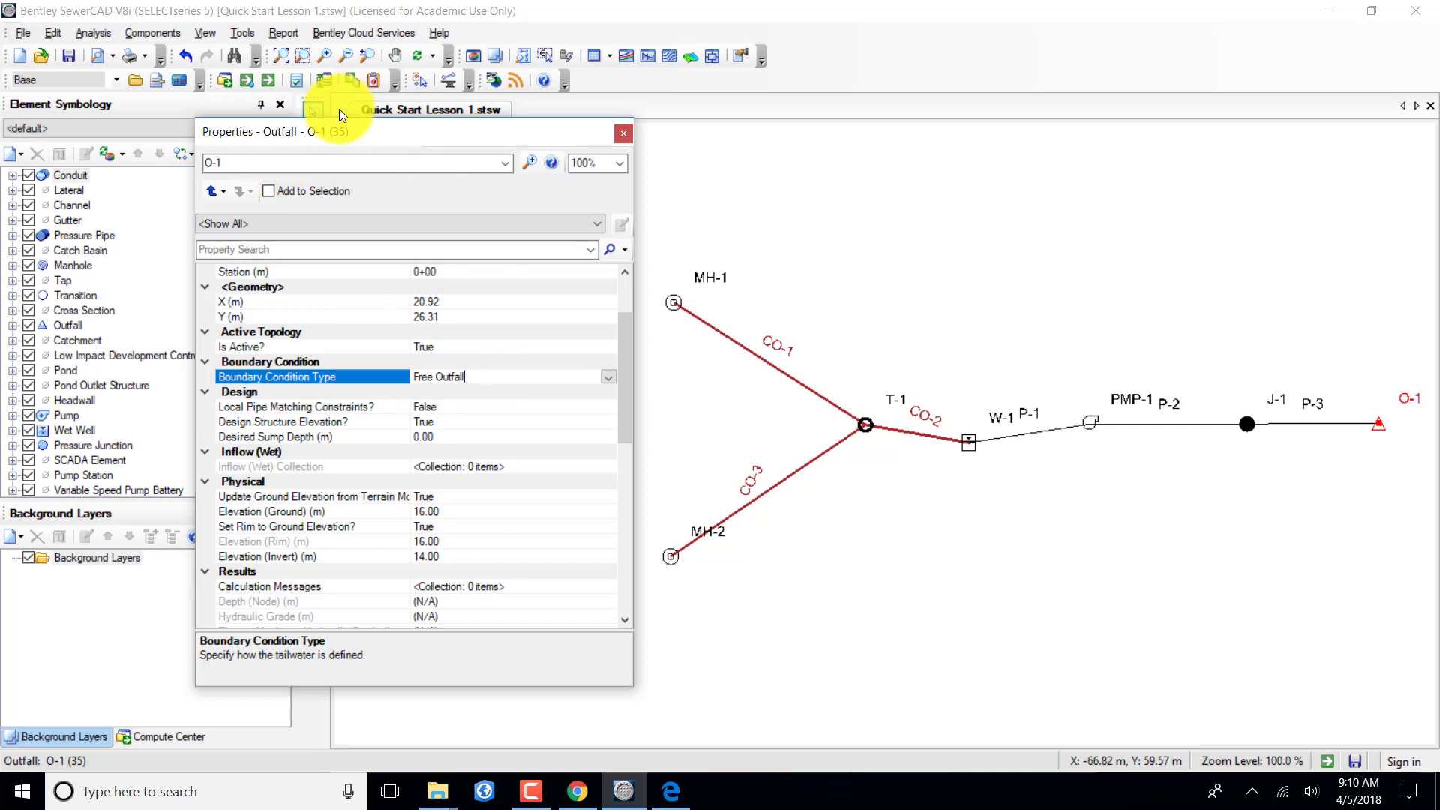
Switch the properties to manhole MH-1 and set its ground elevation to 11.1 m.
click(504, 163)
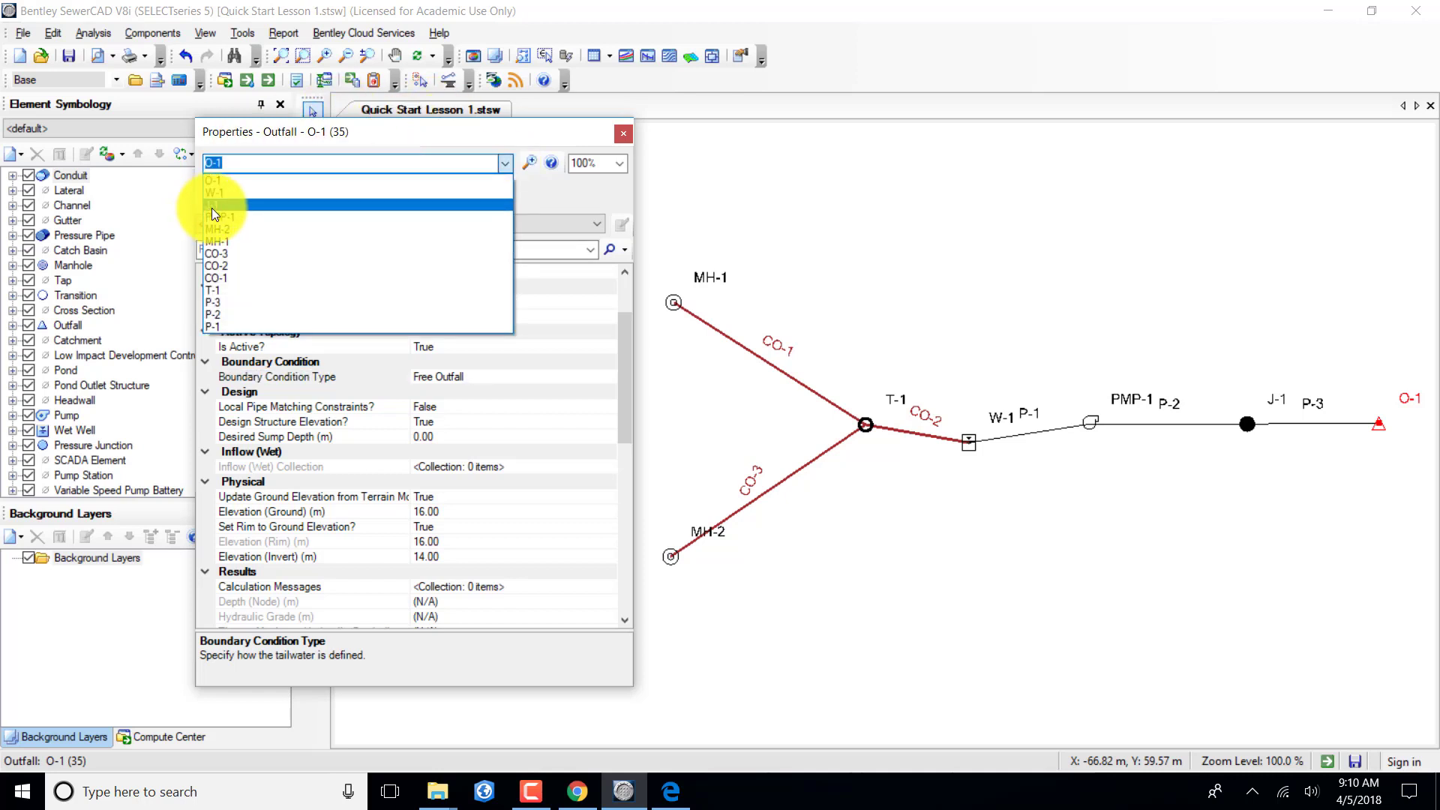
click(238, 242)
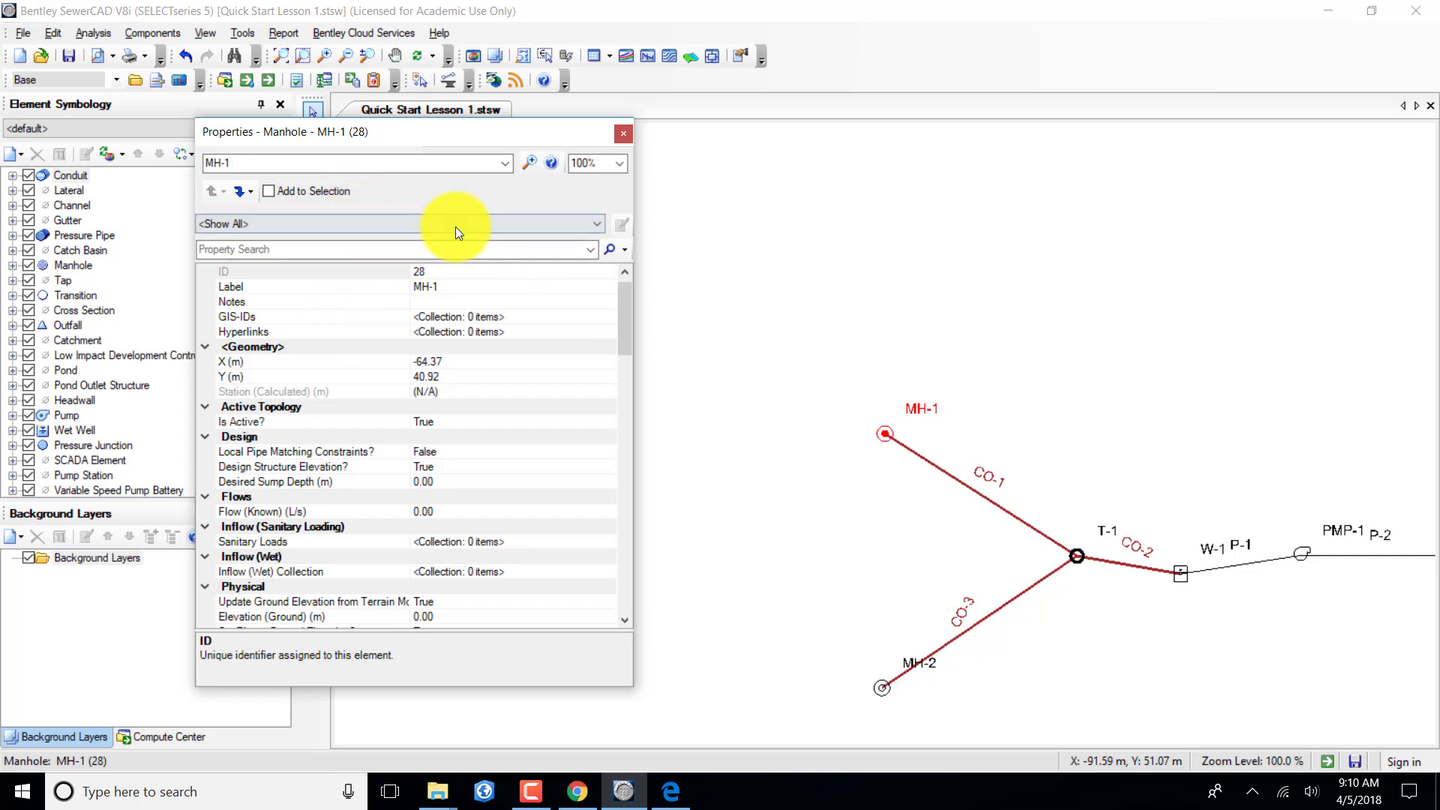
scroll(627, 330, down, 4)
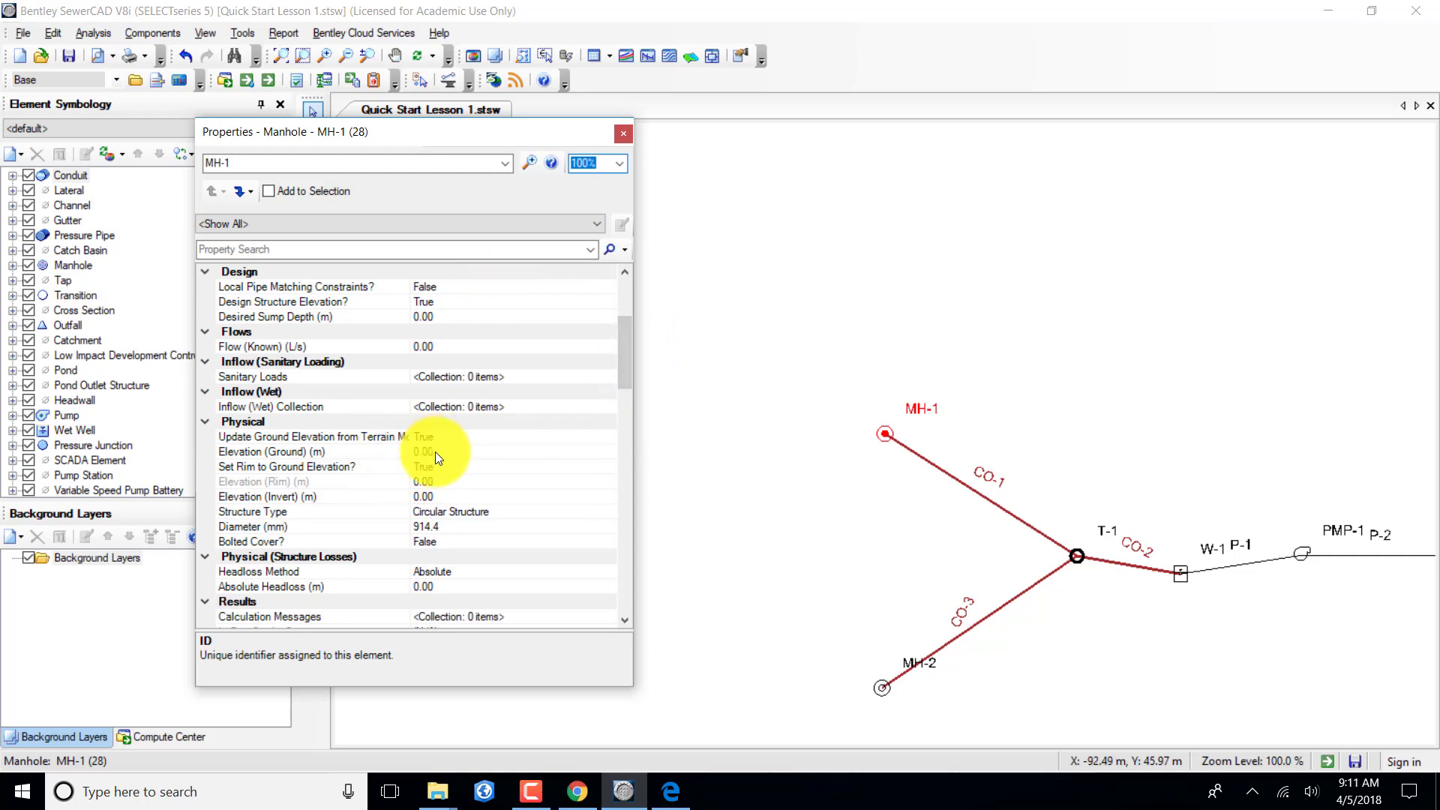
click(435, 451)
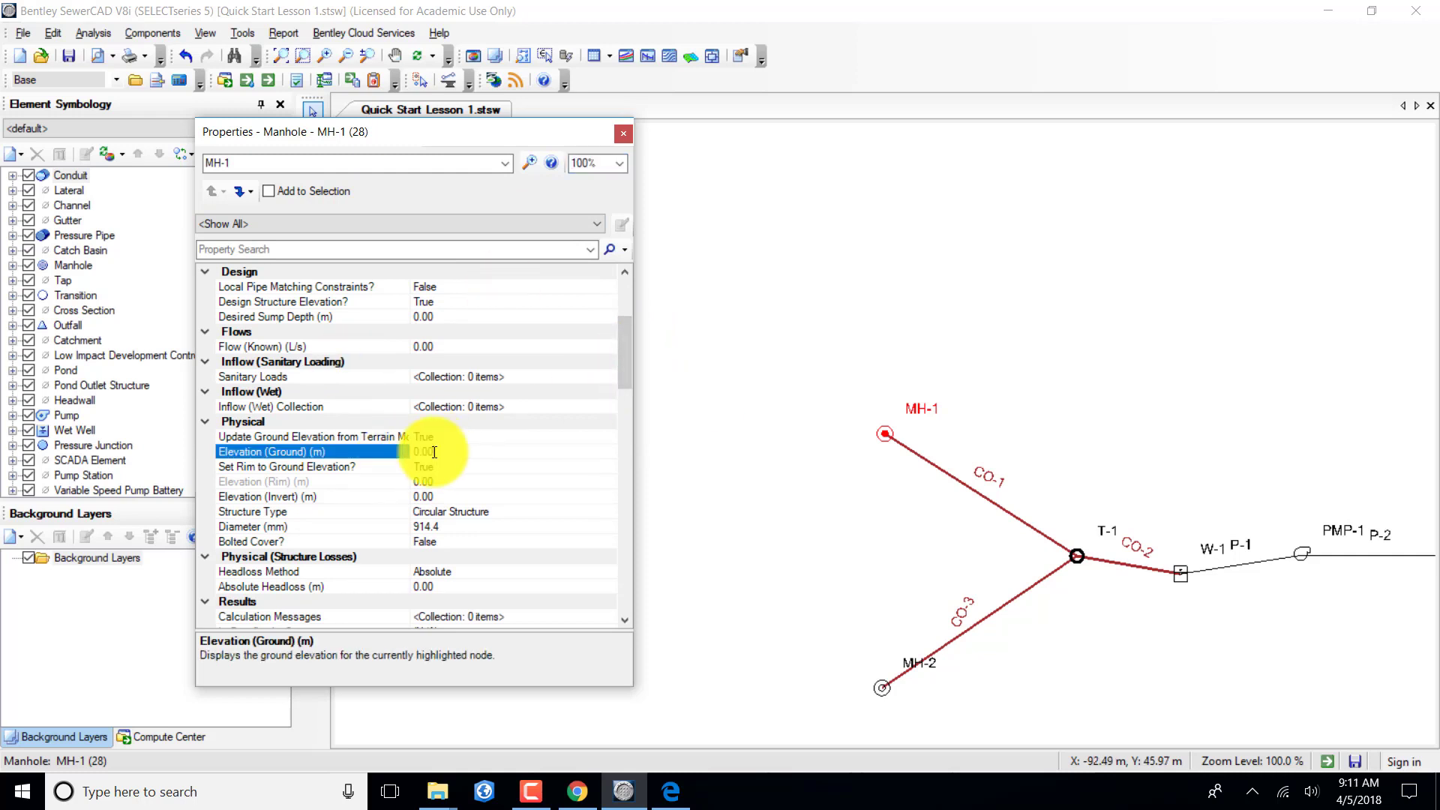
text(11)
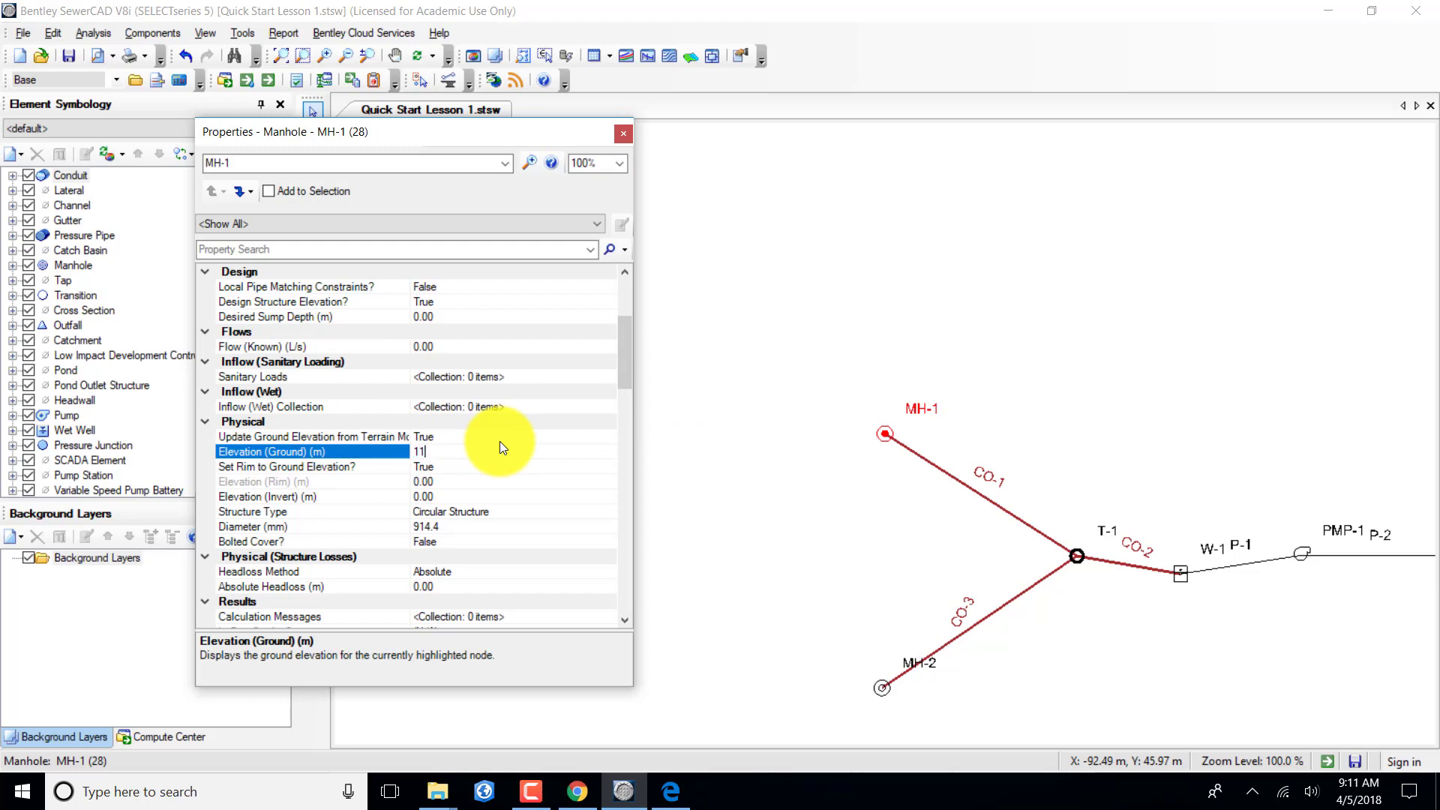
text(.1)
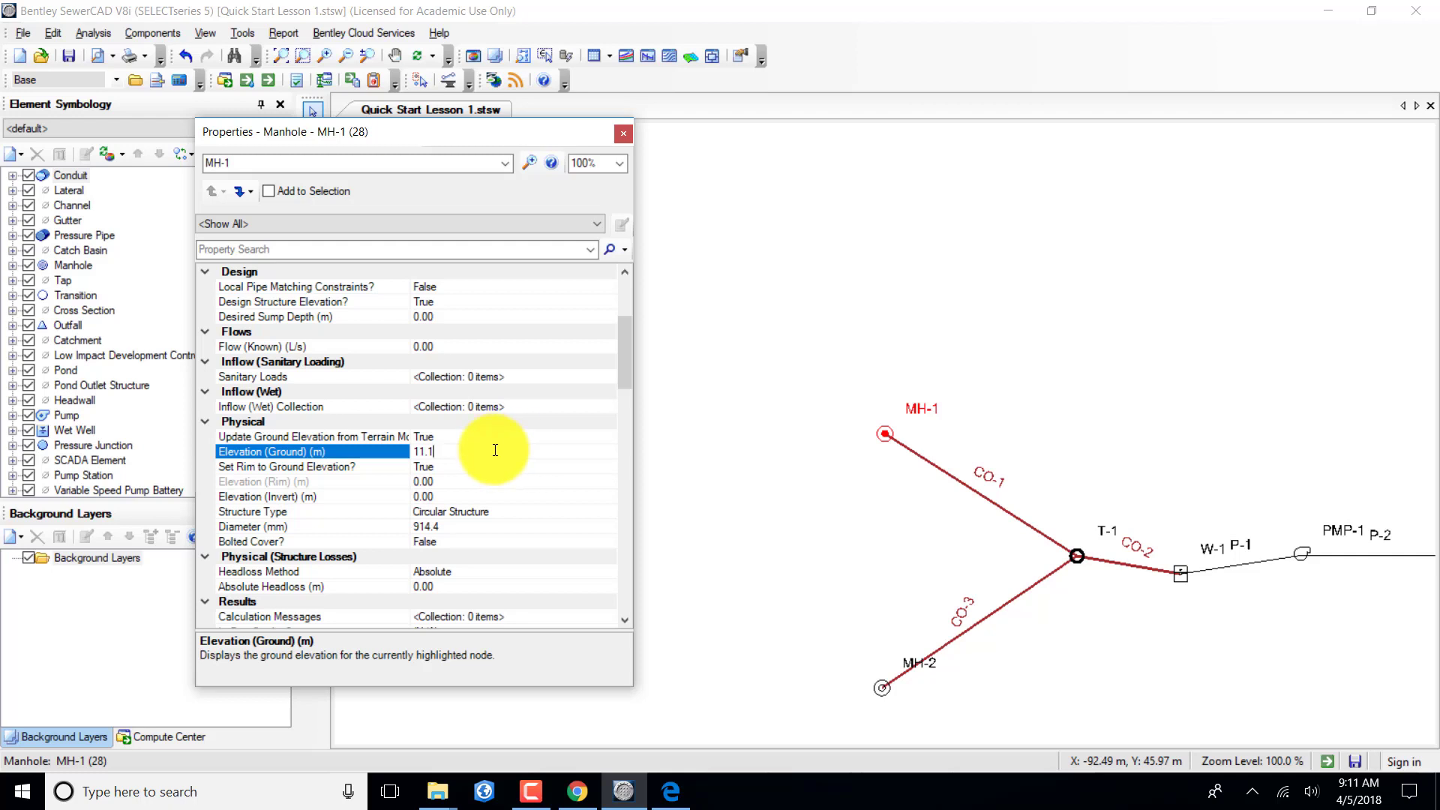
key(Down)
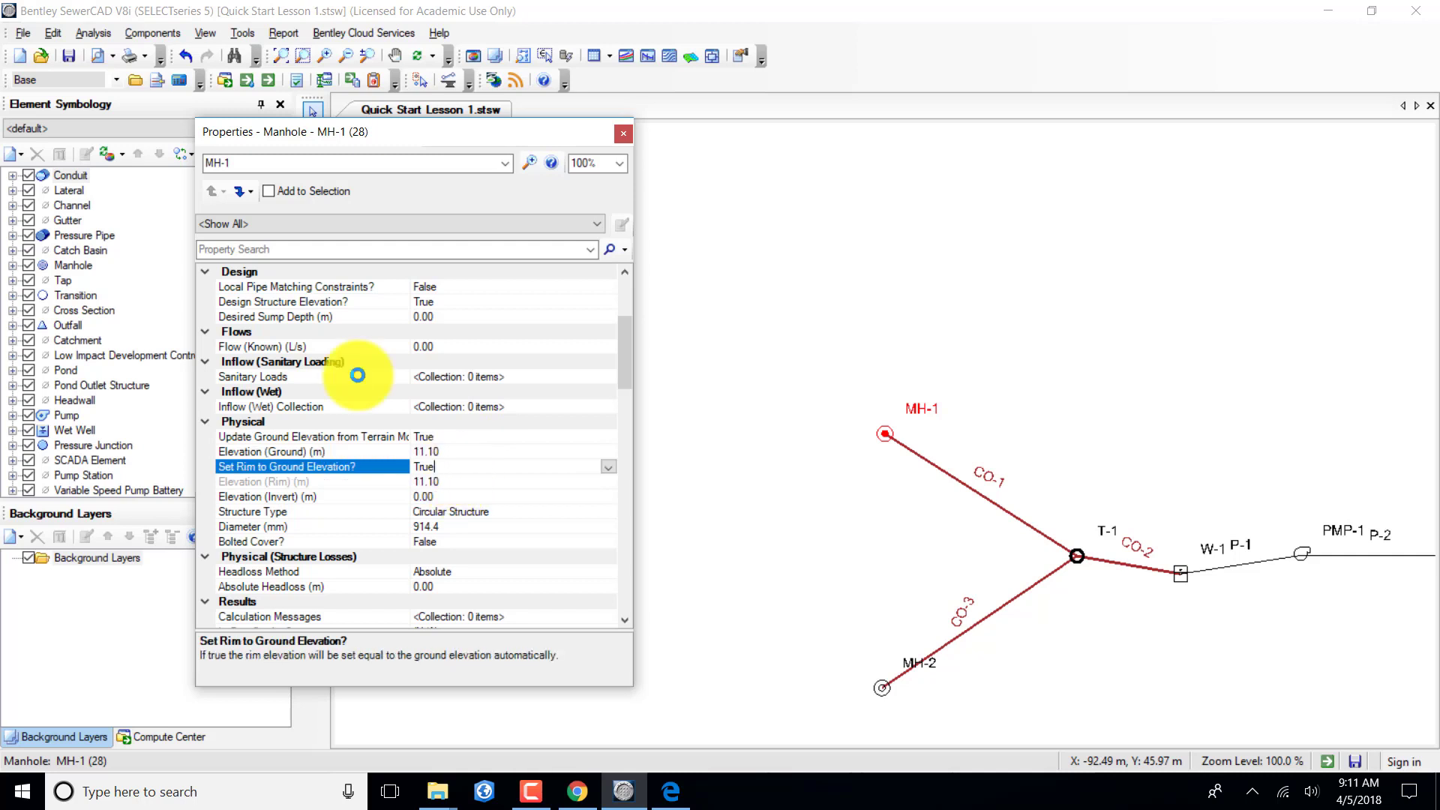
Set MH-1's invert elevation to 9 m and its structure diameter to 1000 mm.
double_click(417, 497)
text(9)
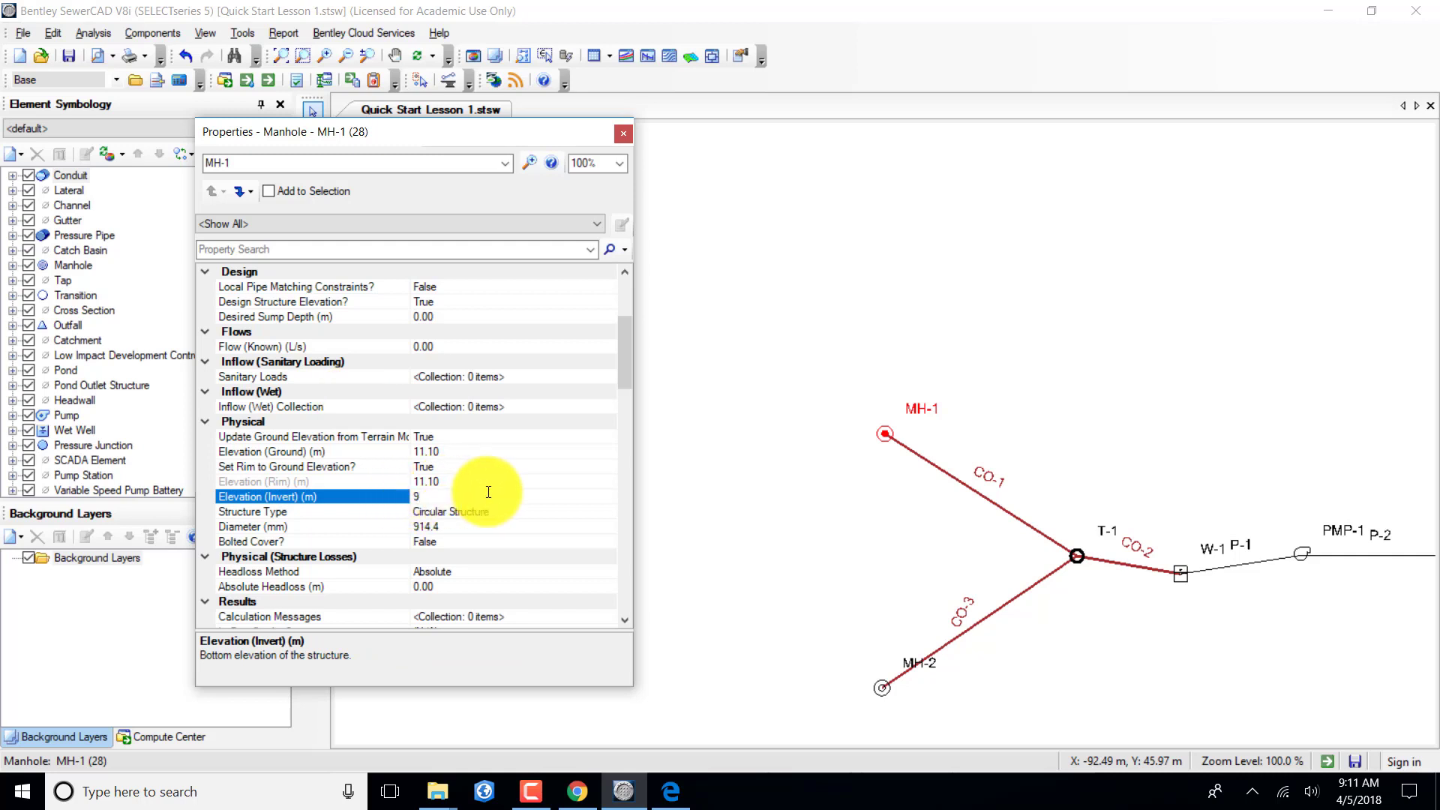
click(459, 526)
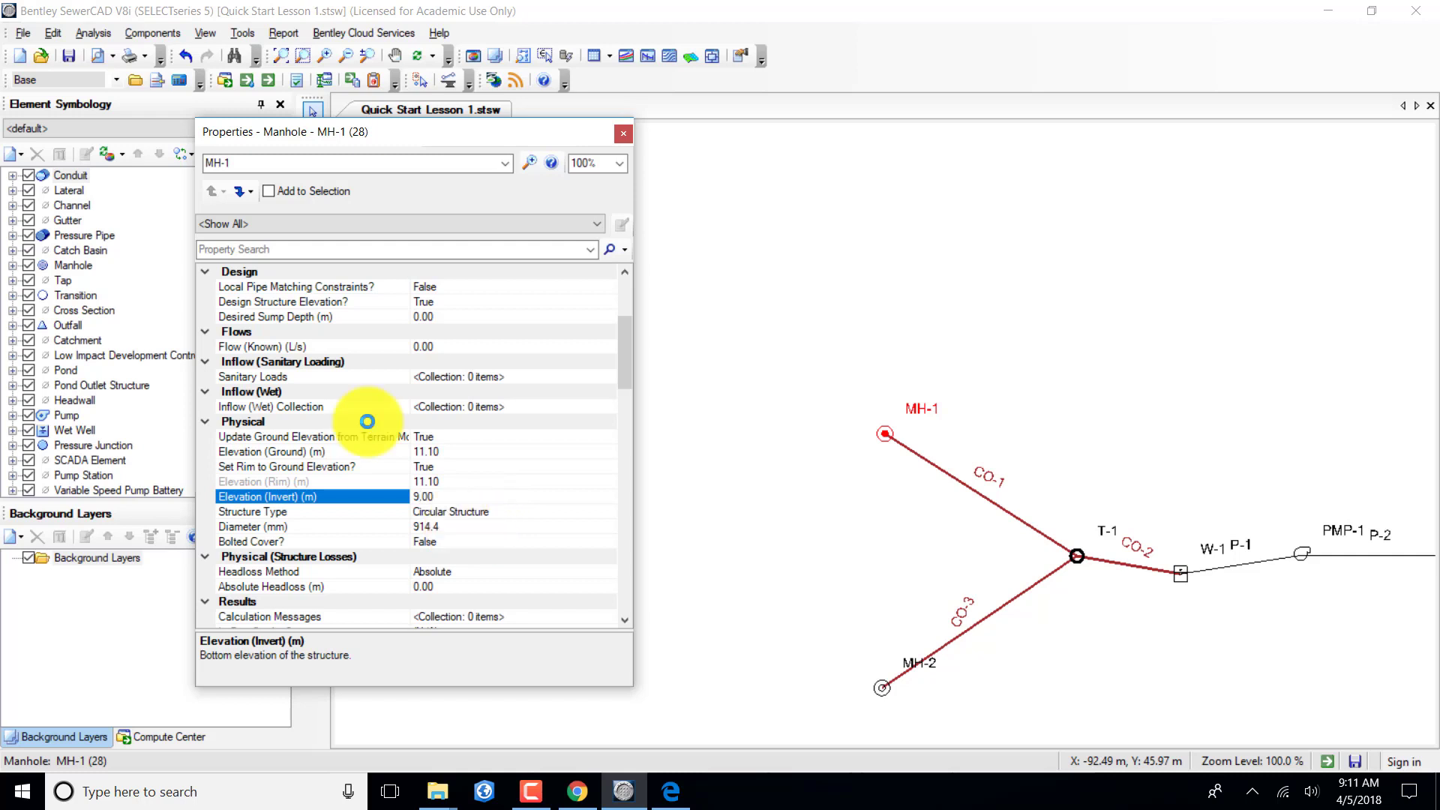
double_click(457, 522)
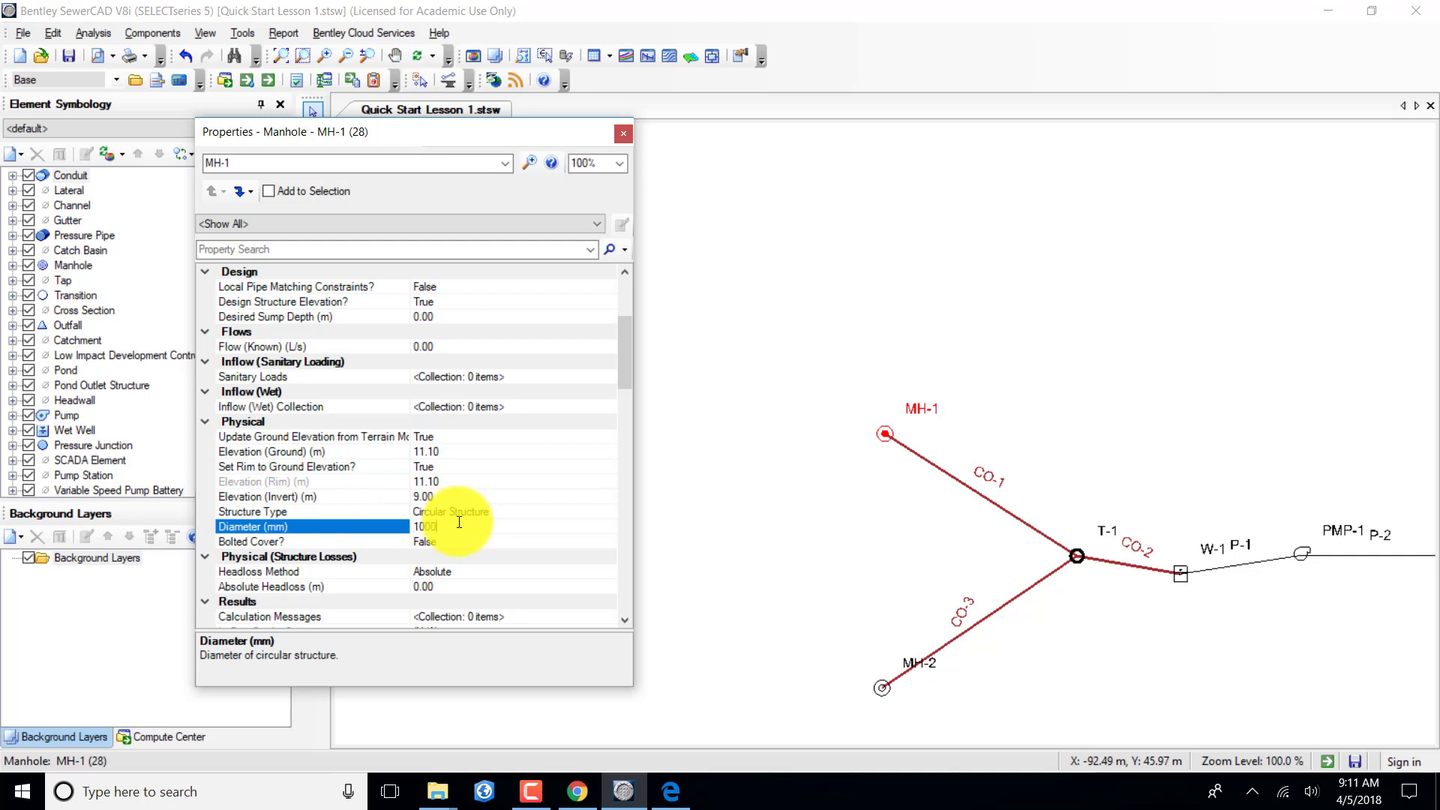
Change manhole MH-1's headloss method to Standard under its structure losses.
scroll(480, 514, down, 1)
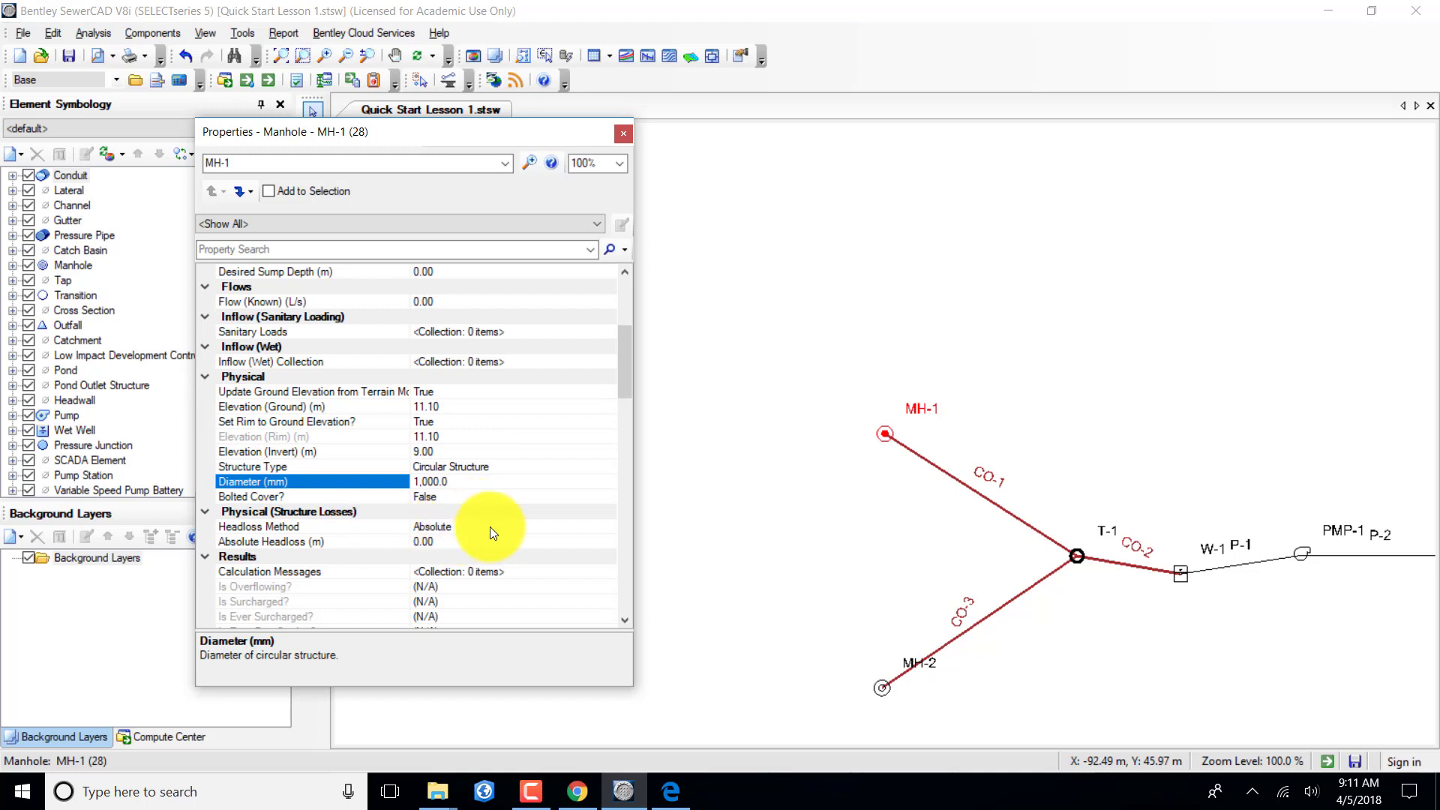
click(489, 526)
click(605, 528)
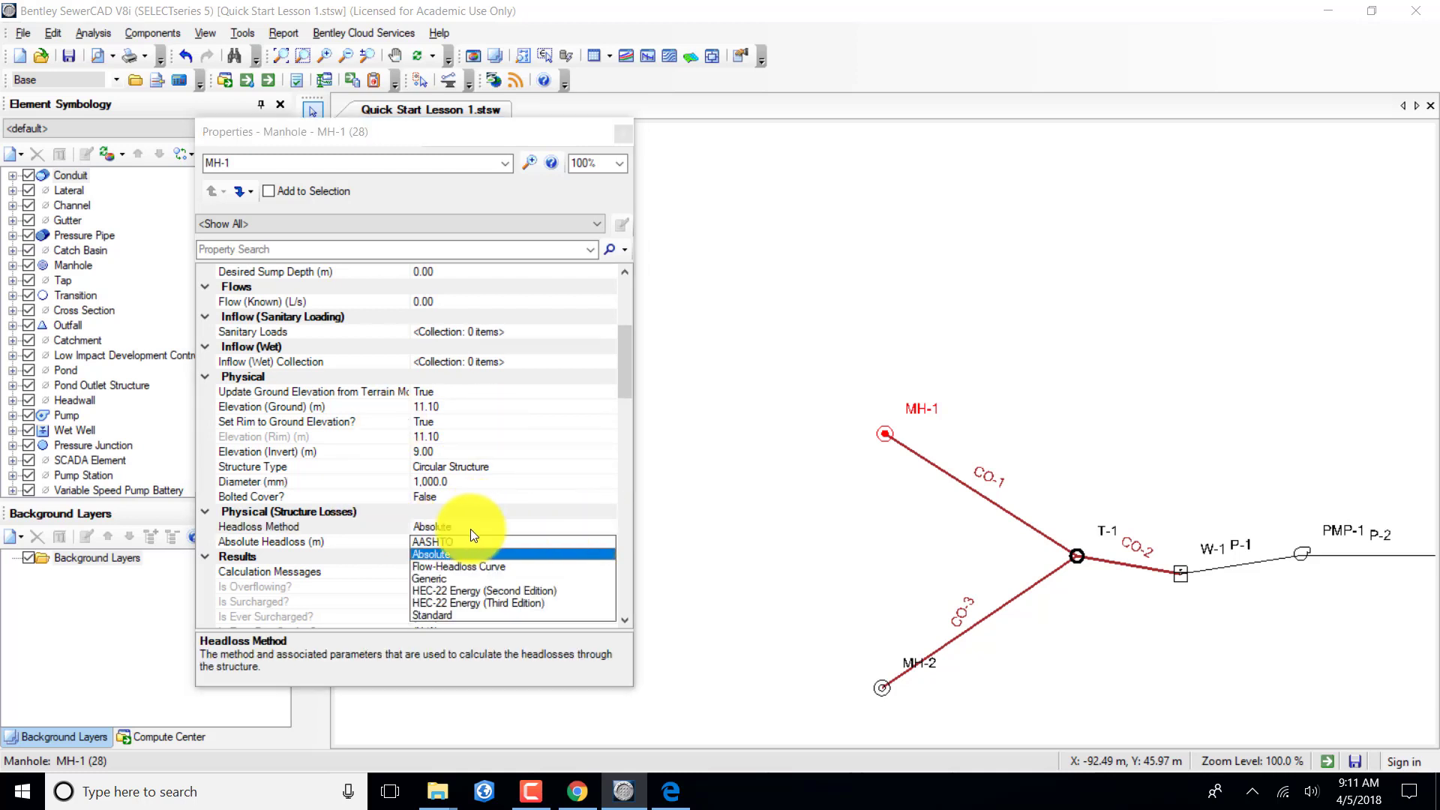
click(446, 612)
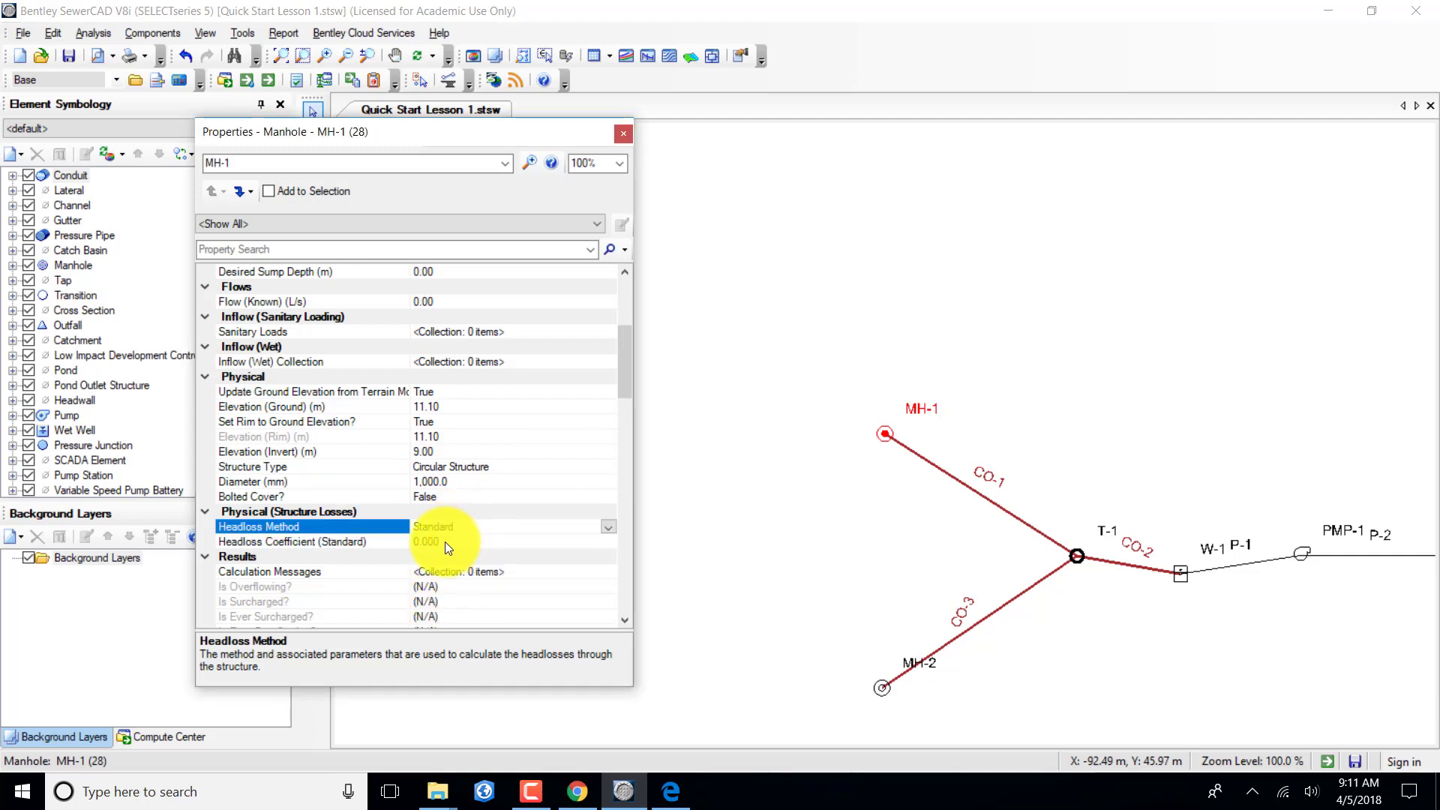
Set MH-1's standard headloss coefficient to 0.25.
click(390, 540)
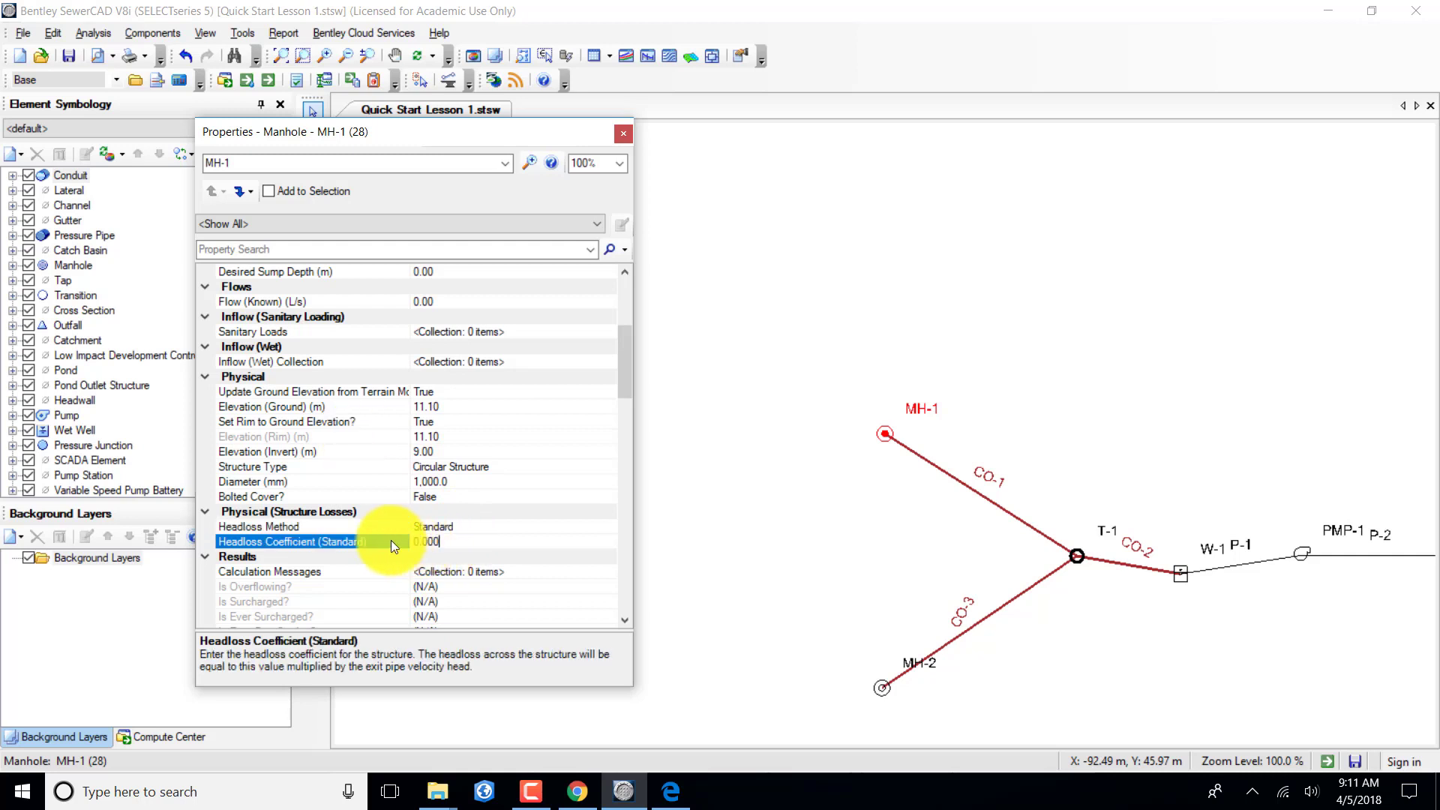
click(468, 535)
key(BackSpace)
key(BackSpace)
key(BackSpace)
key(BackSpace)
key(BackSpace)
text(0)
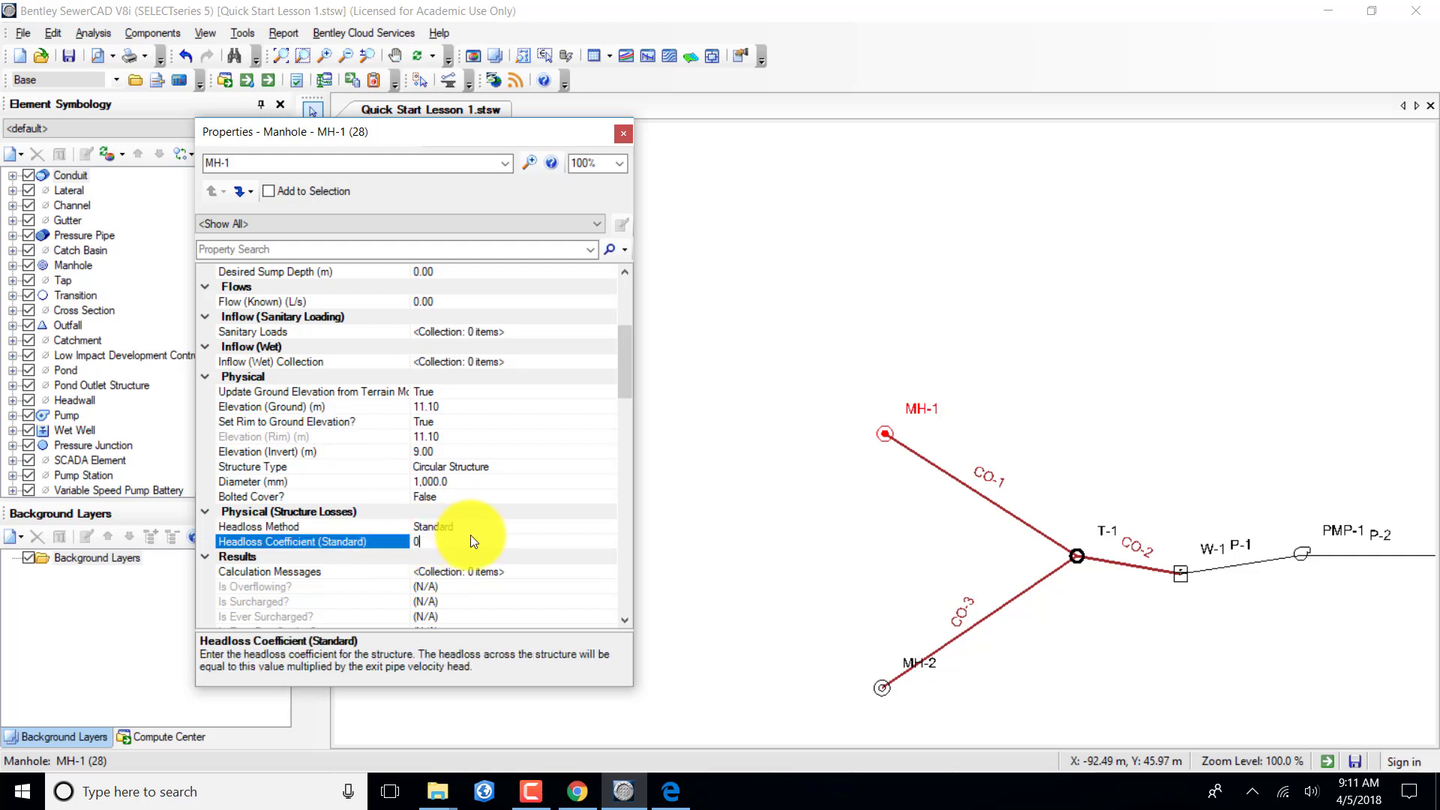
text(.25)
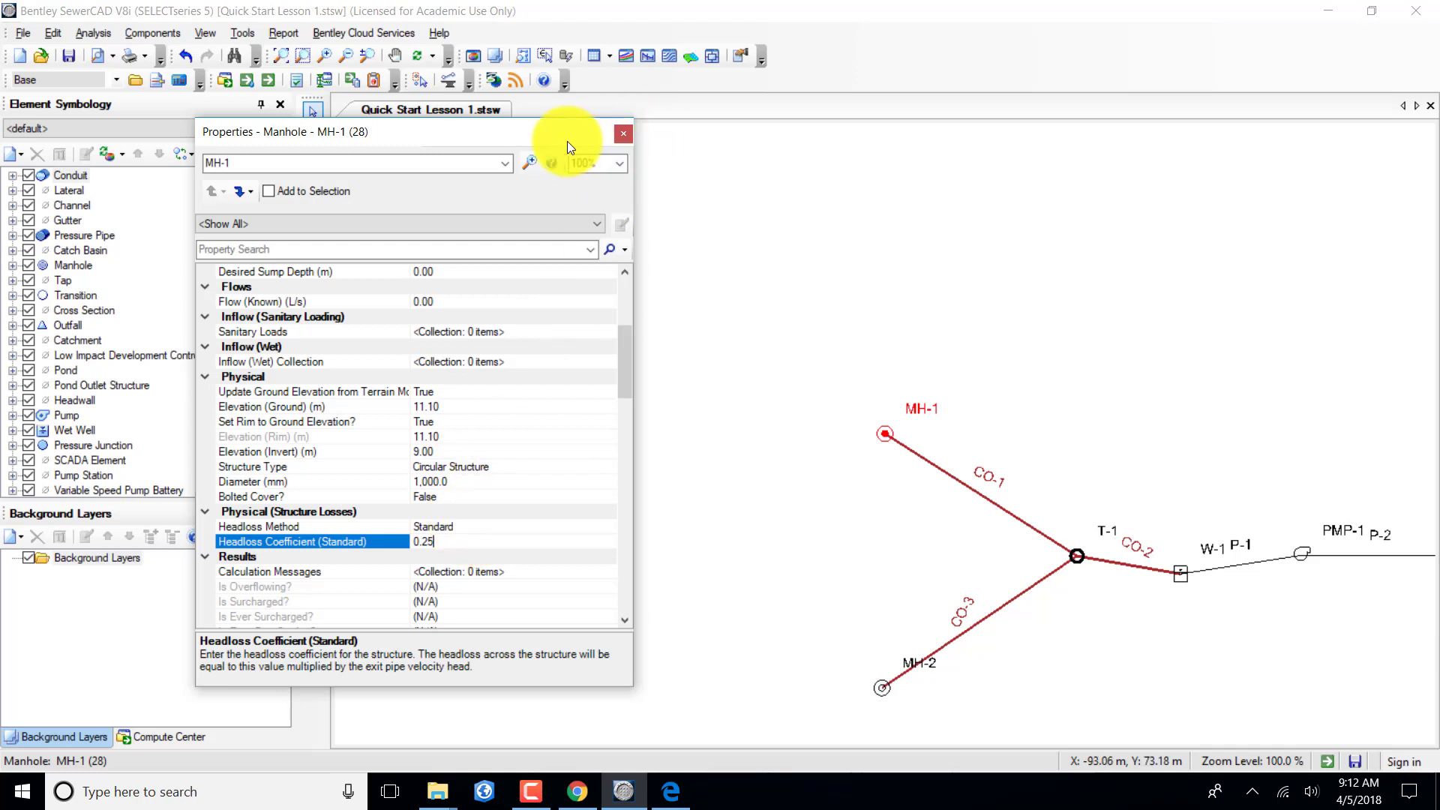
Switch the properties to manhole MH-2 and set its ground elevation to 11.1 m.
click(503, 163)
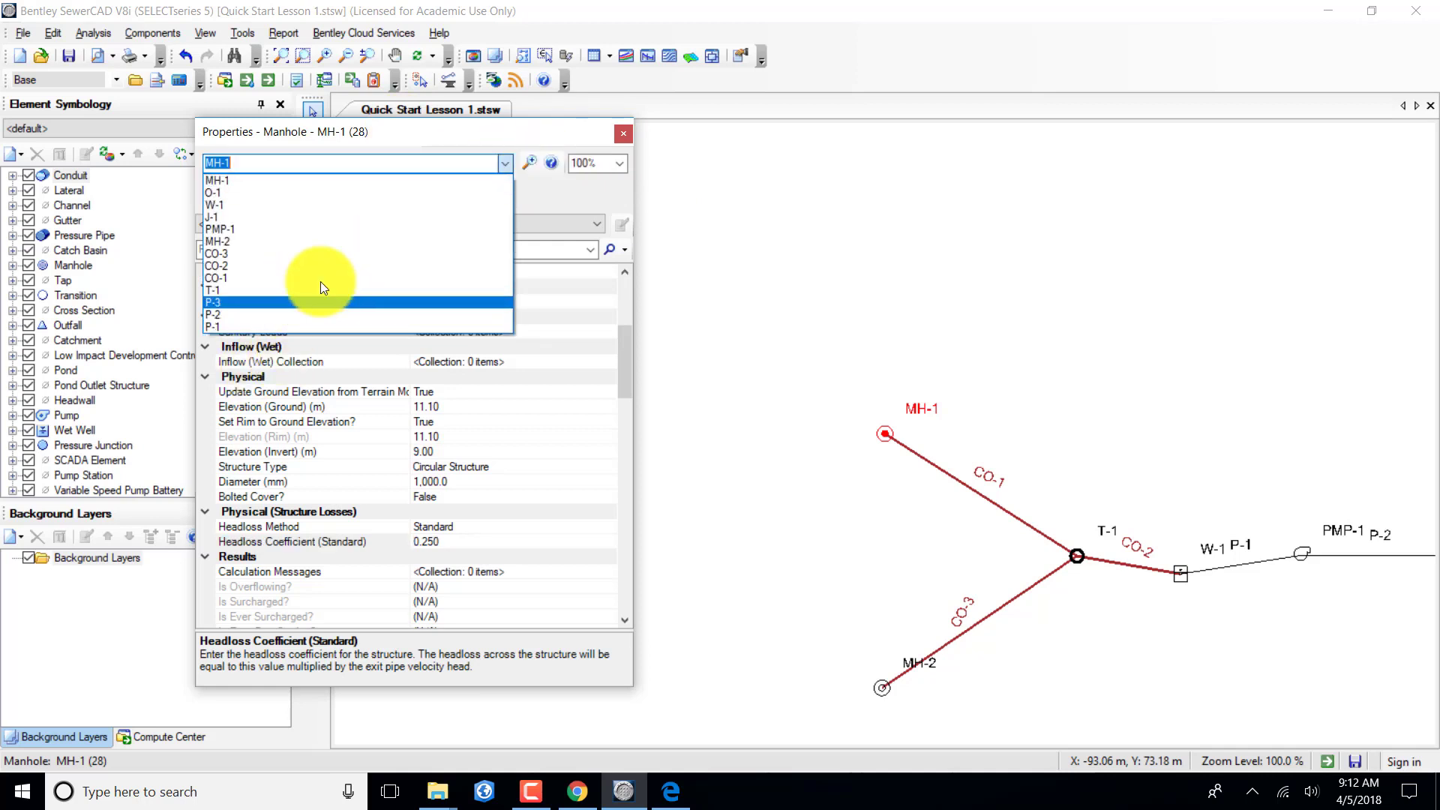
click(231, 241)
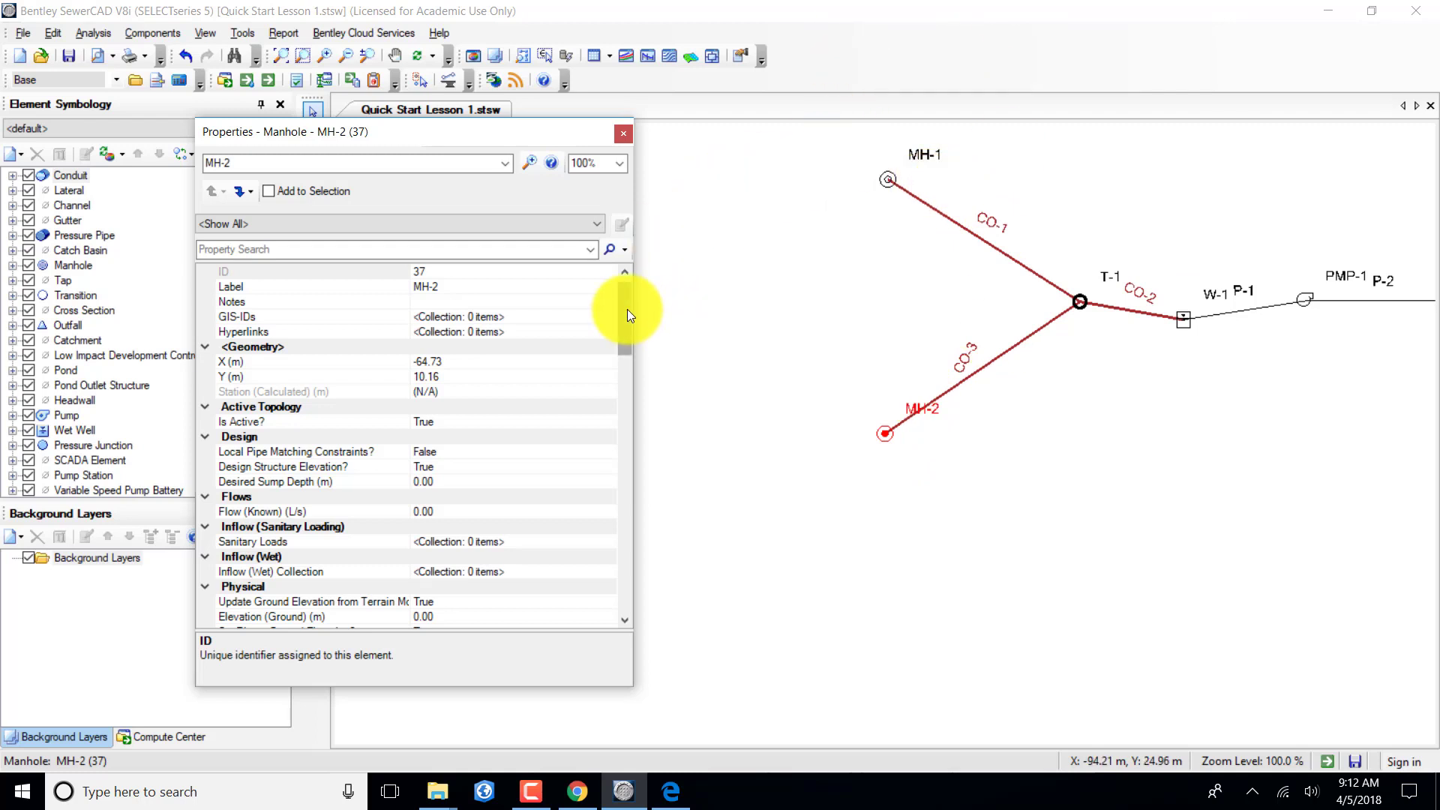
mouse_move(626, 309)
mouse_down()
mouse_move(632, 345)
mouse_move(651, 317)
mouse_up()
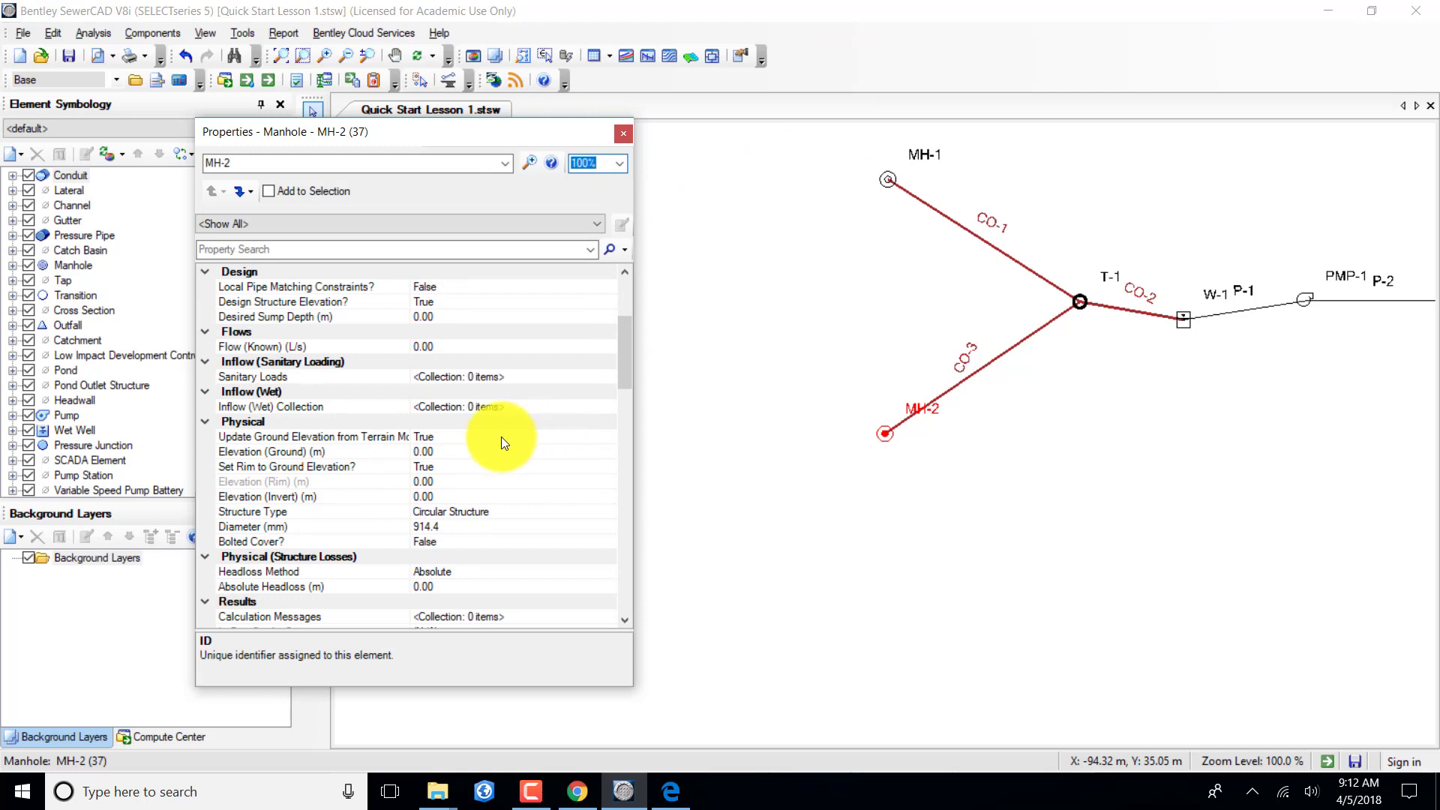
click(453, 453)
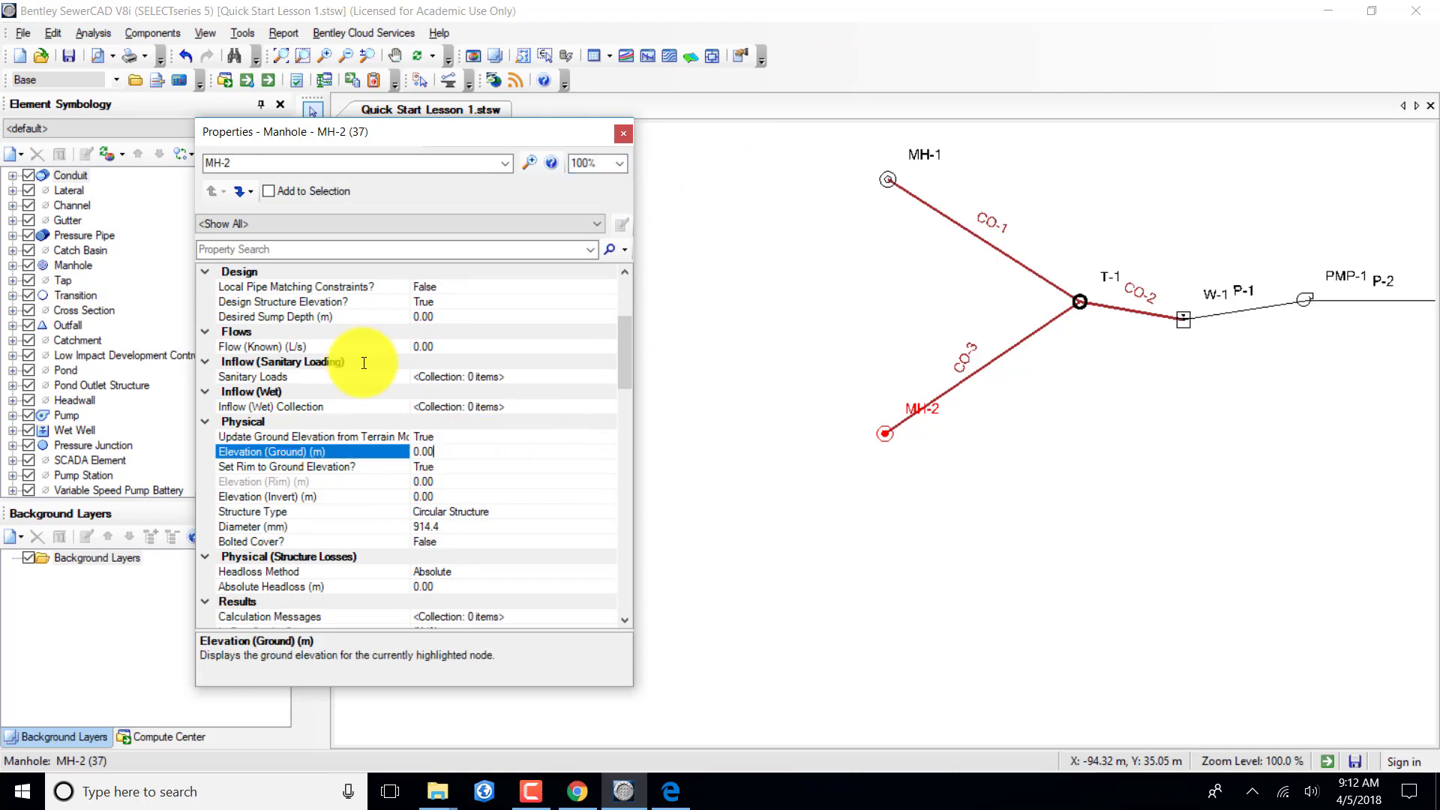
text(11.1)
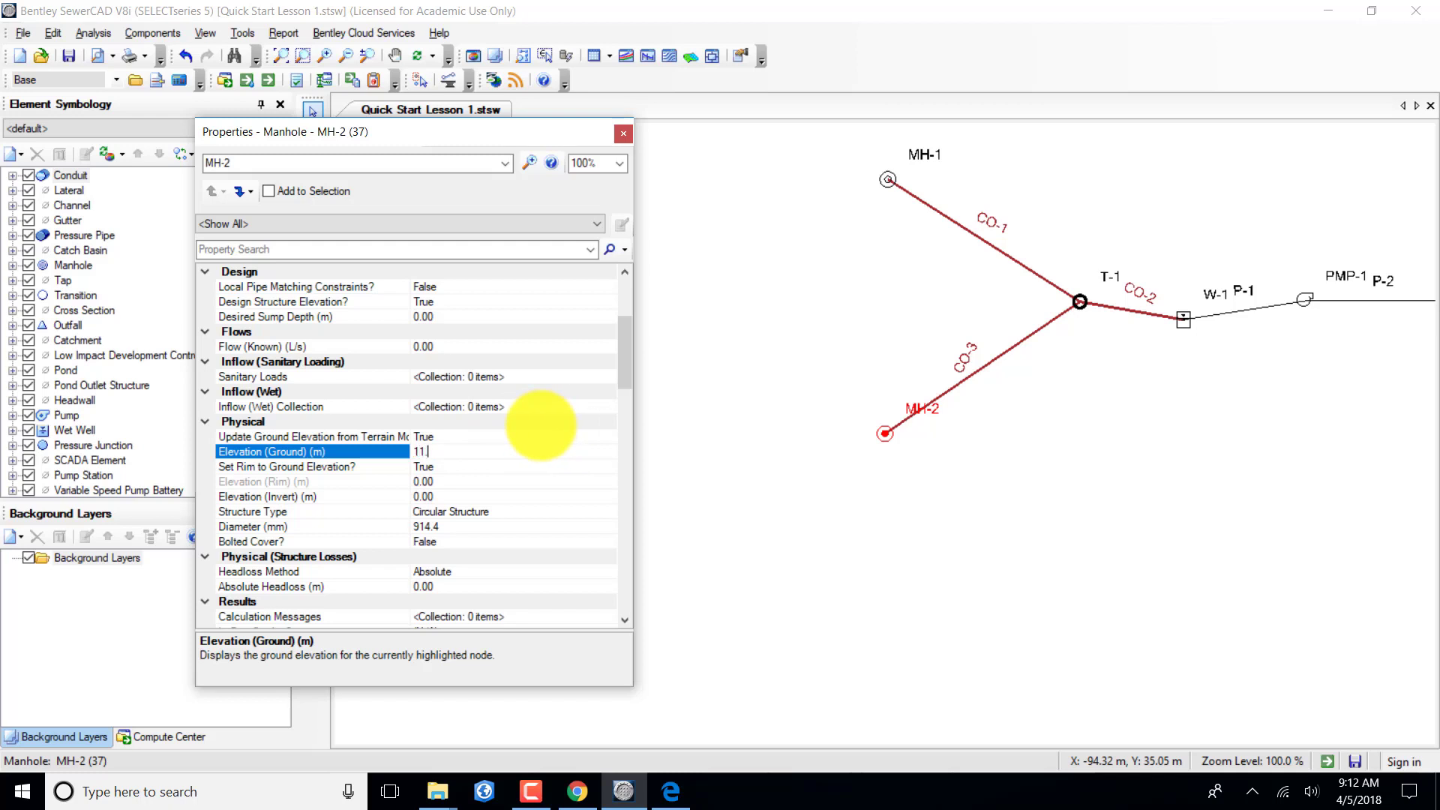
click(449, 468)
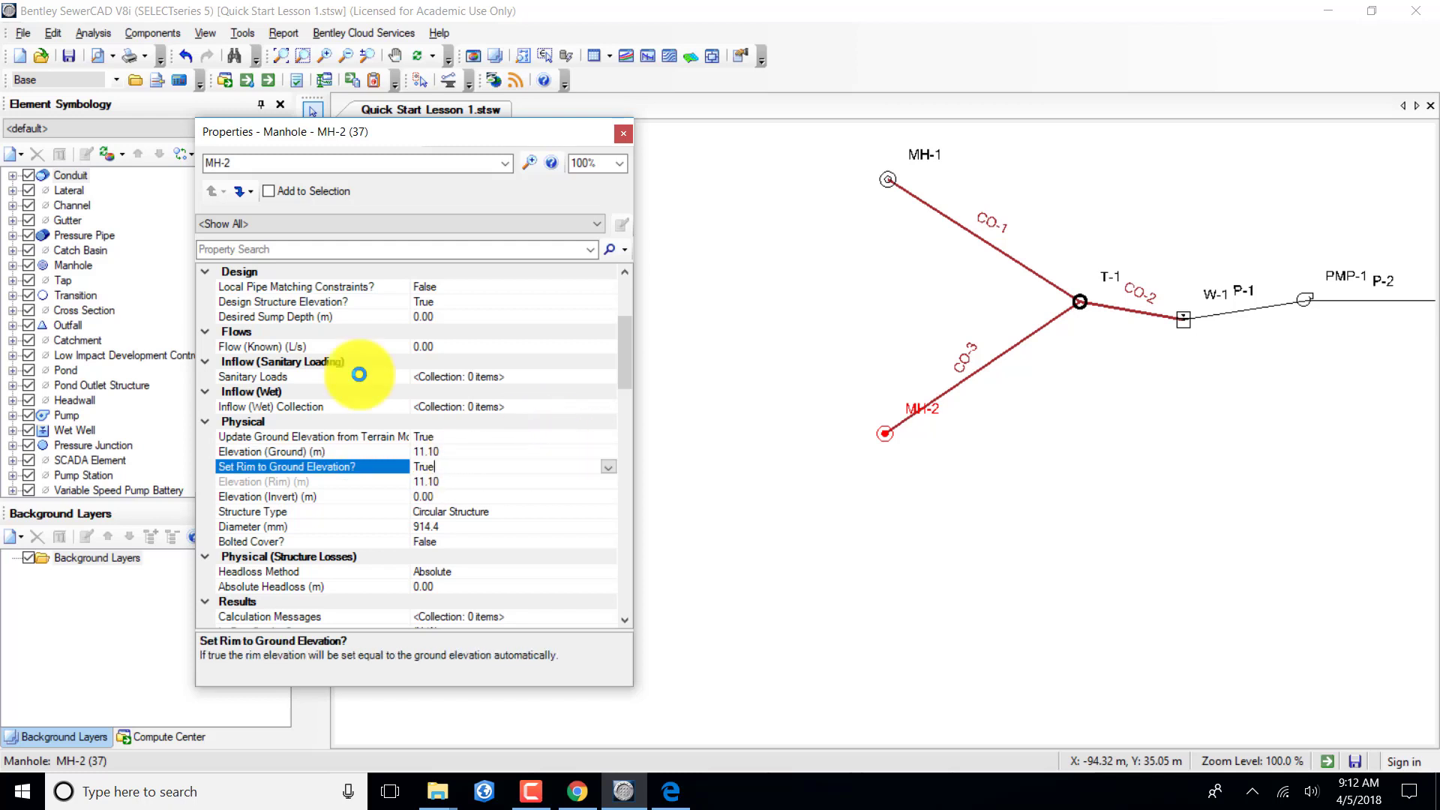
Set MH-2's invert elevation to 9 m and its structure diameter to 1000 mm.
click(441, 497)
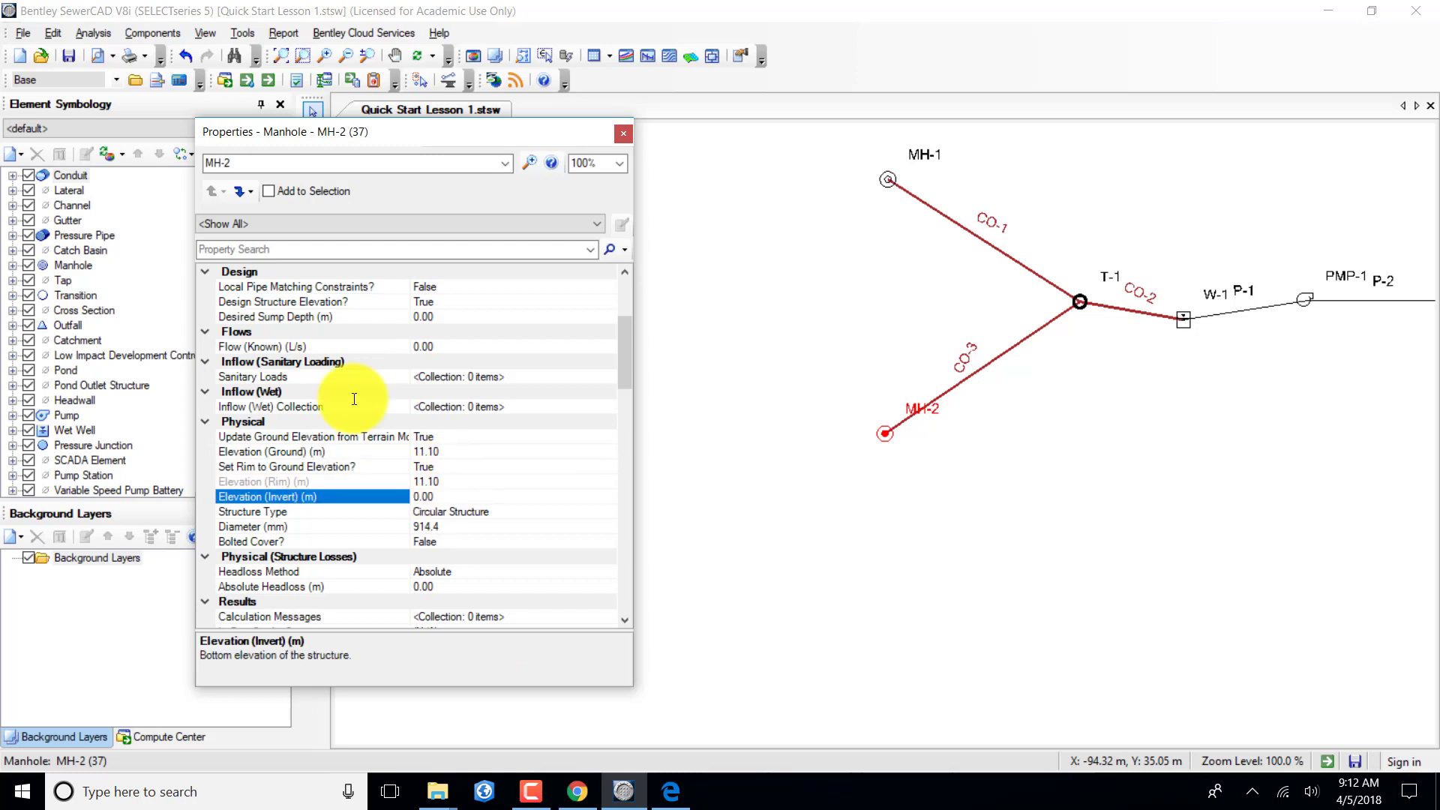
click(398, 496)
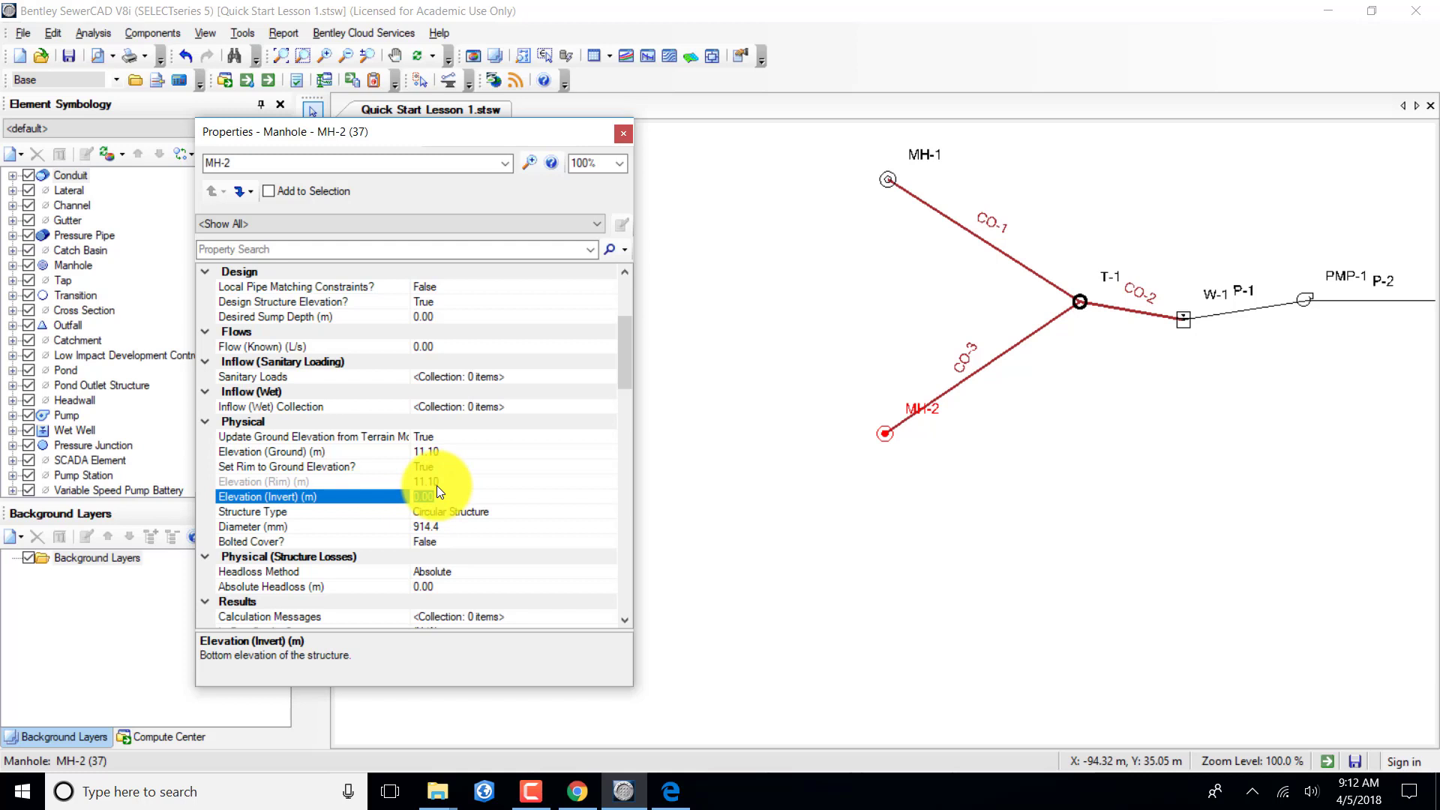
text(9)
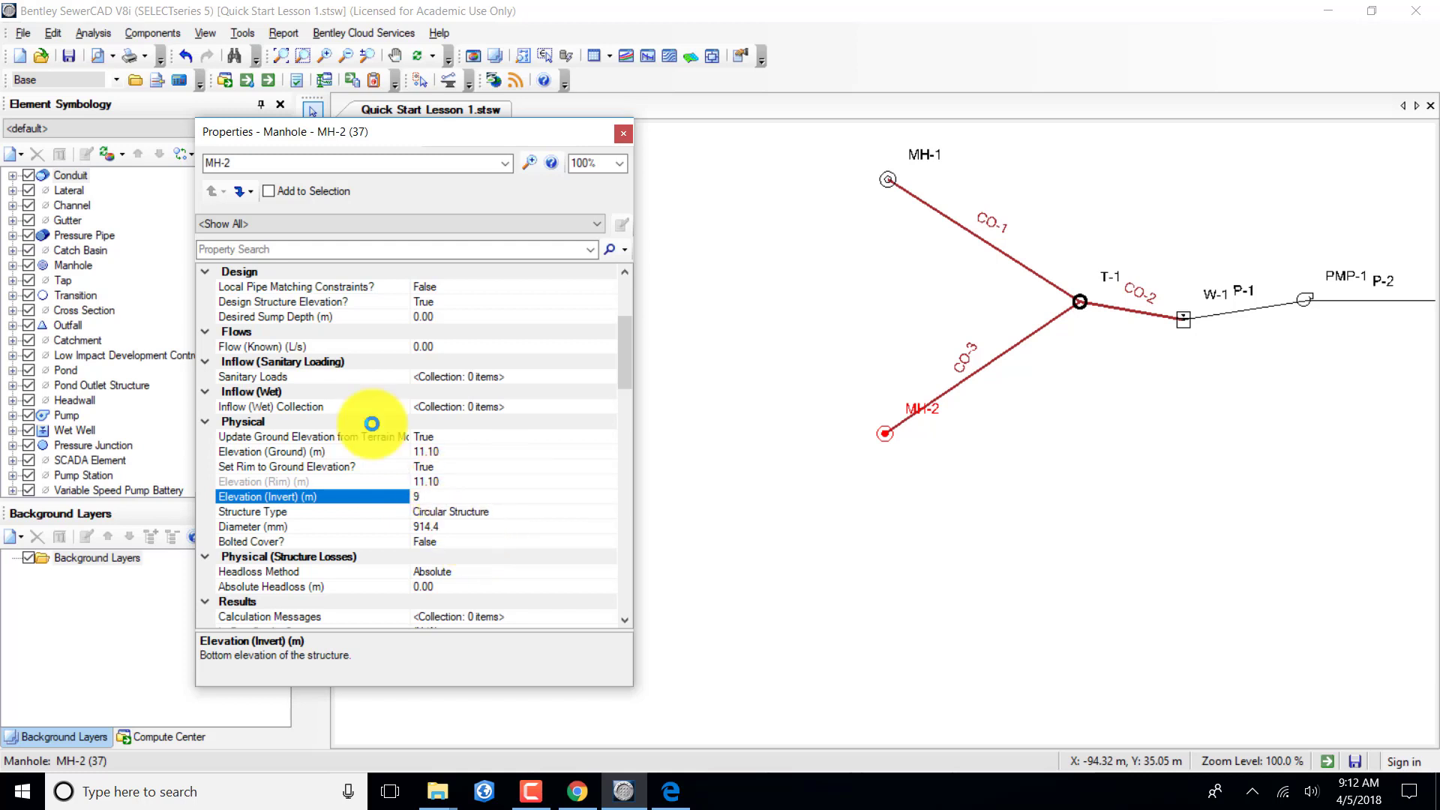
key(Down)
key(Down)
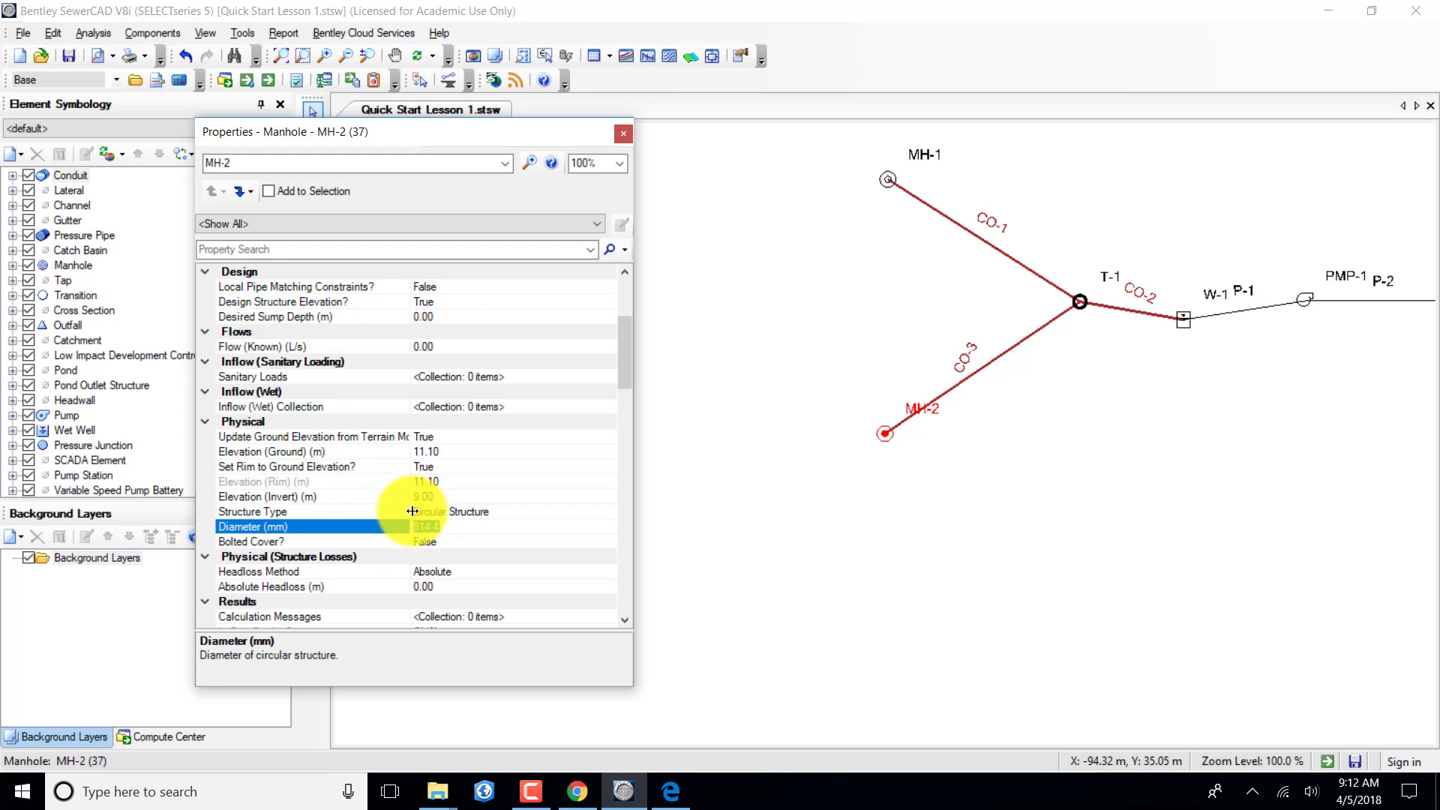
text(1200)
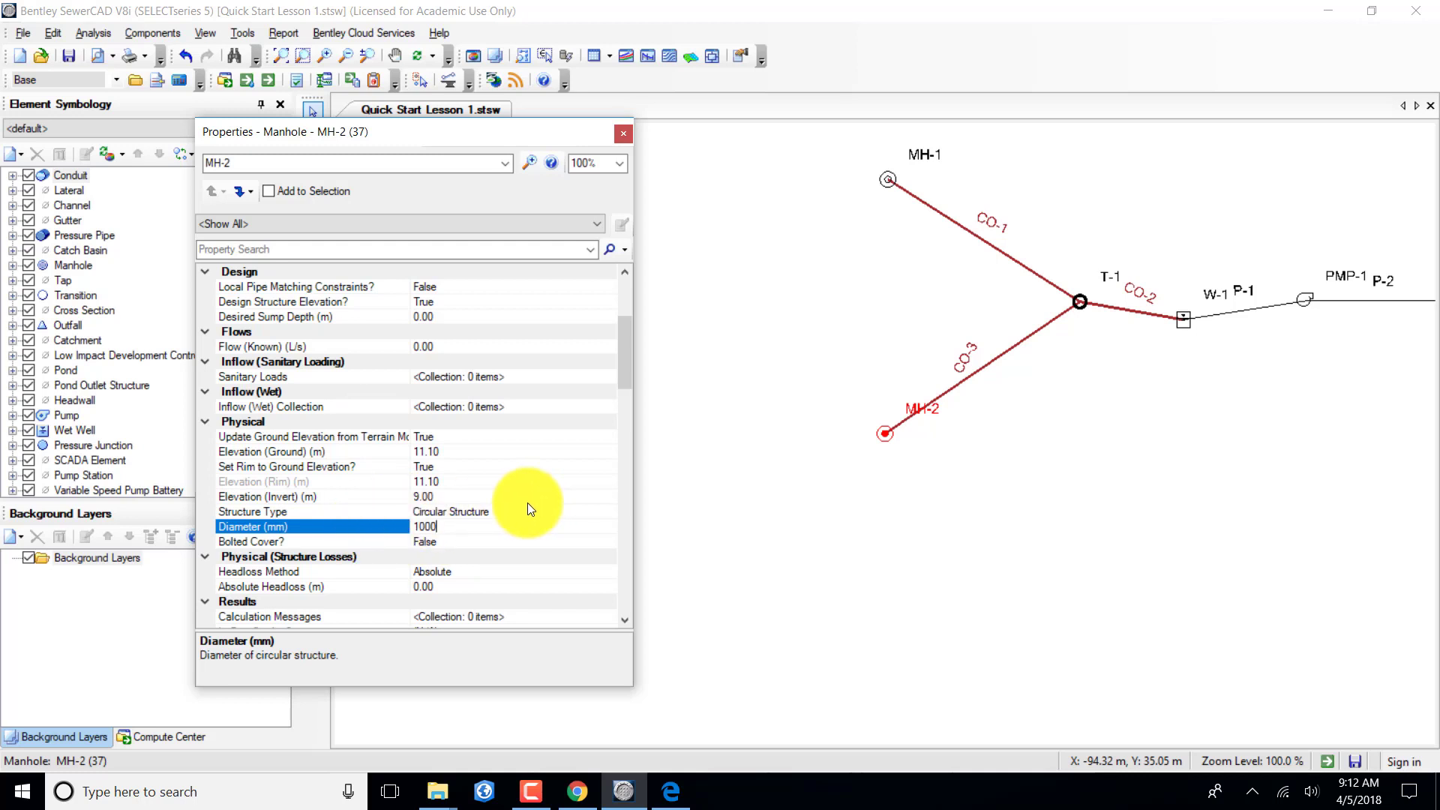
Change manhole MH-2's headloss method to Standard under its structure losses.
scroll(528, 502, down, 1)
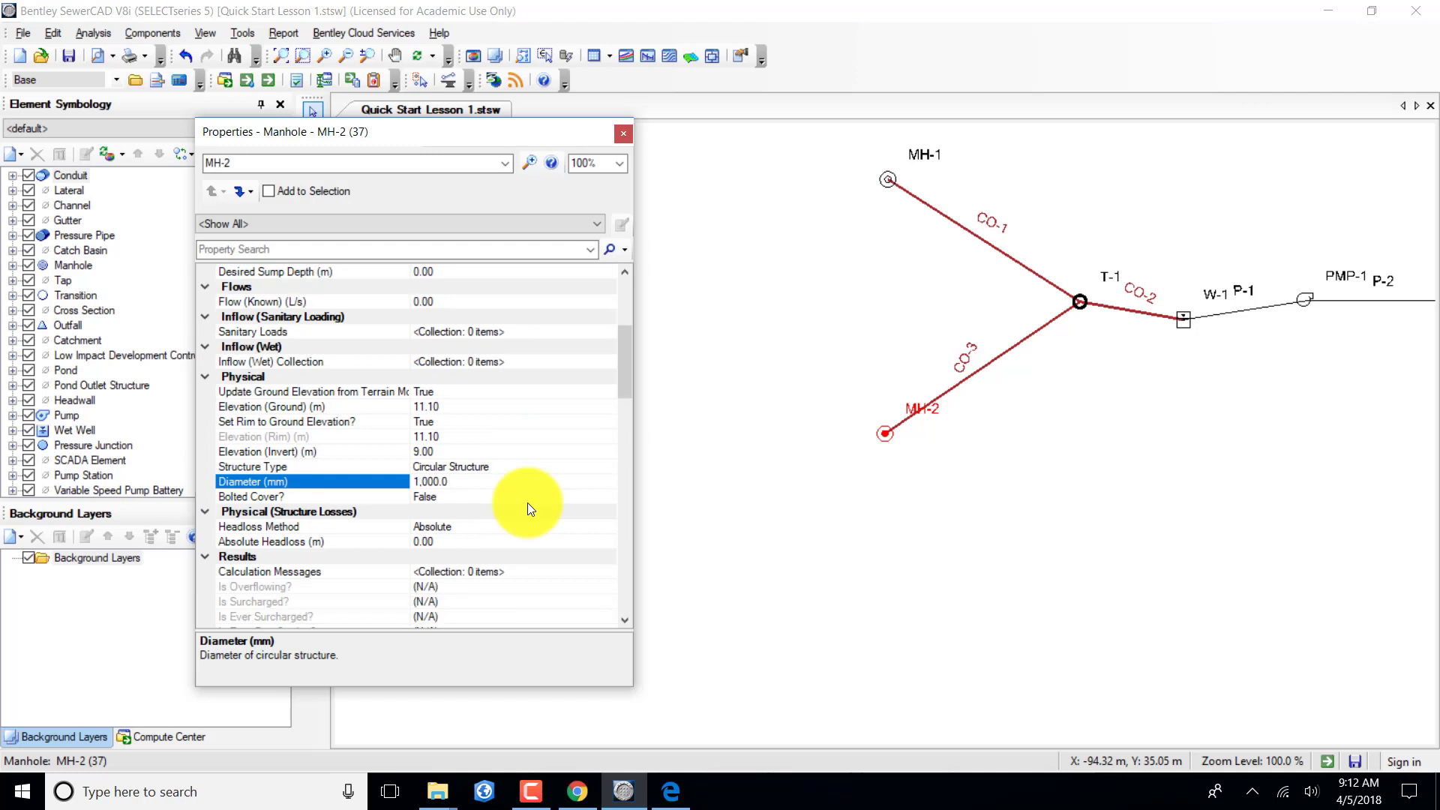
click(481, 527)
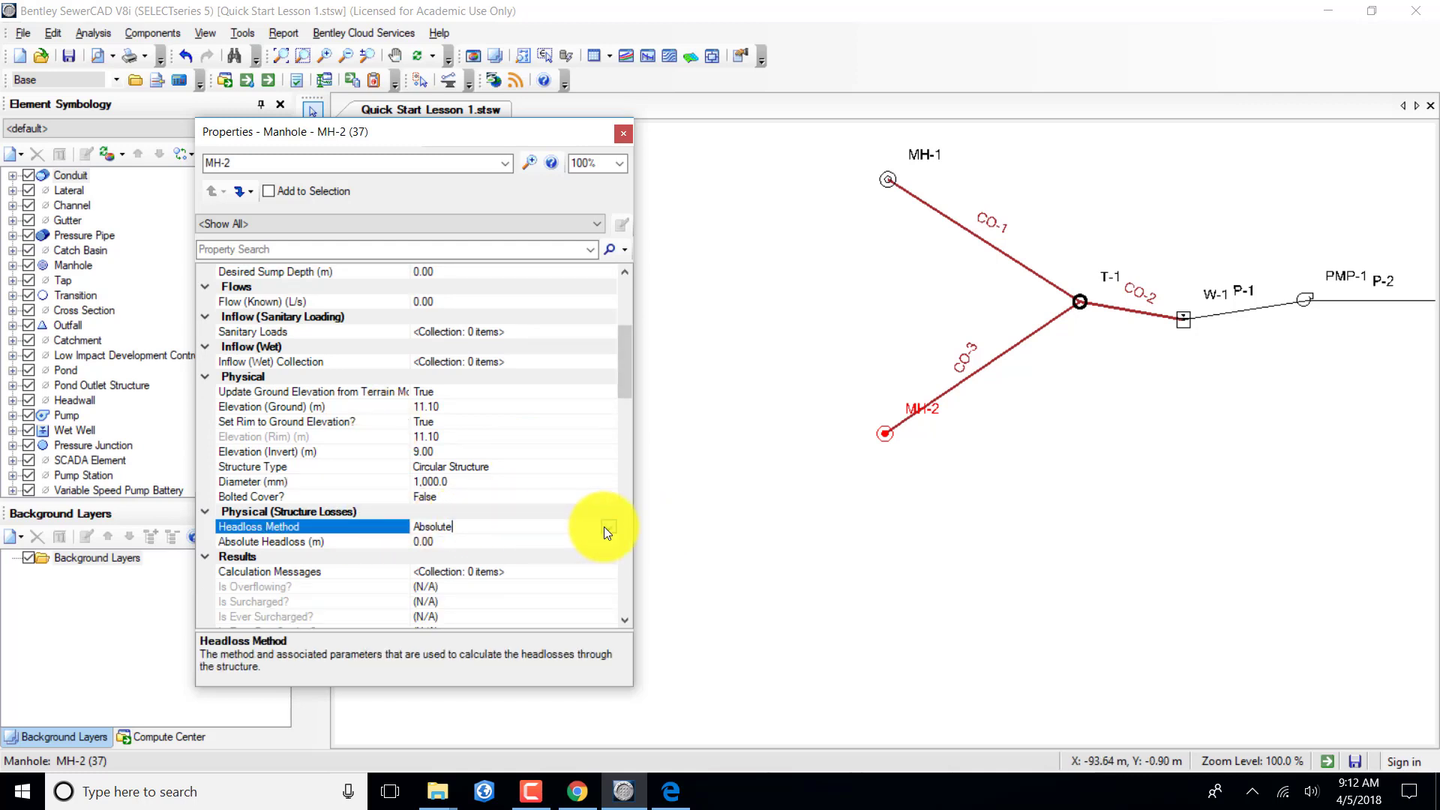
click(607, 526)
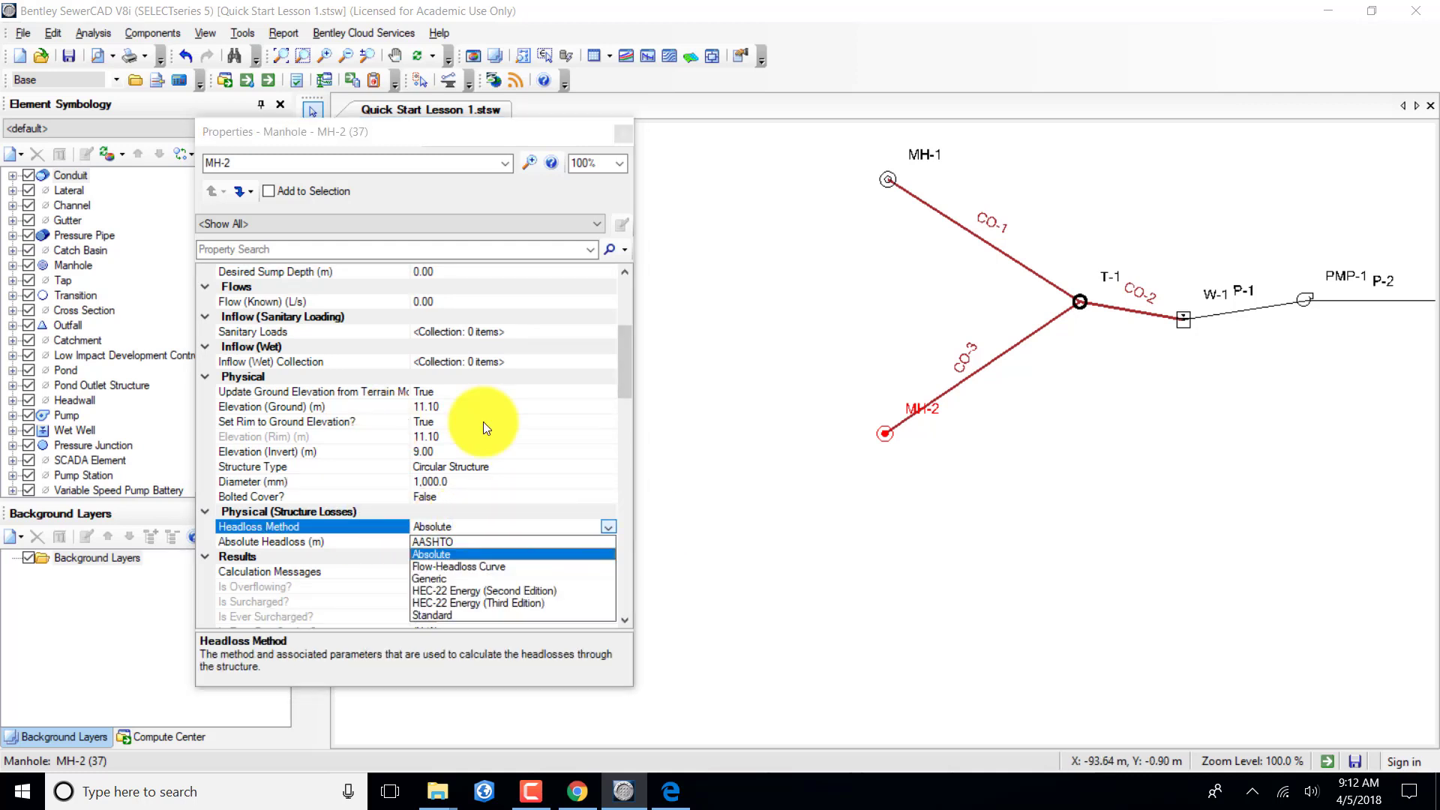
click(442, 611)
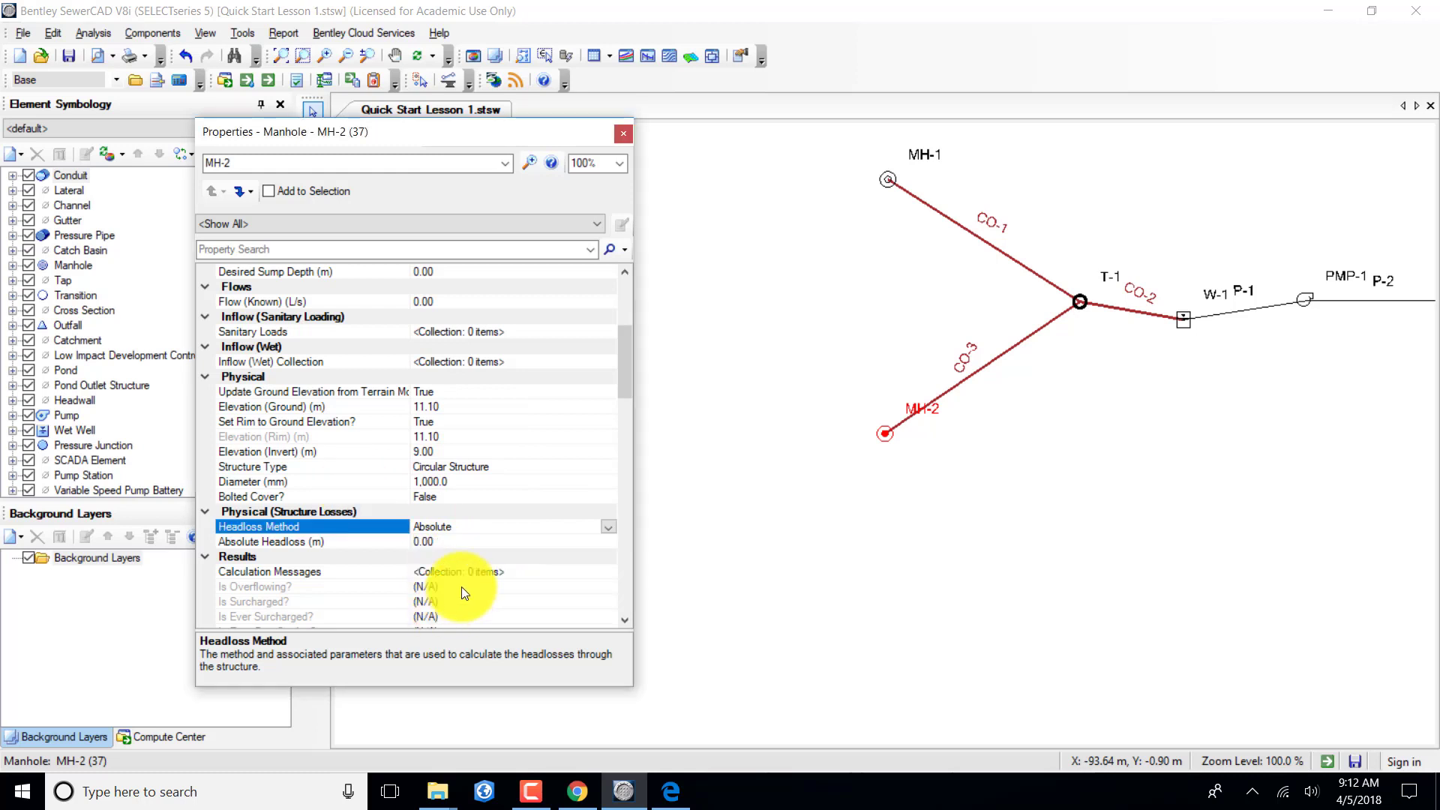
Set manhole MH-2's standard headloss coefficient to 0.25.
click(576, 542)
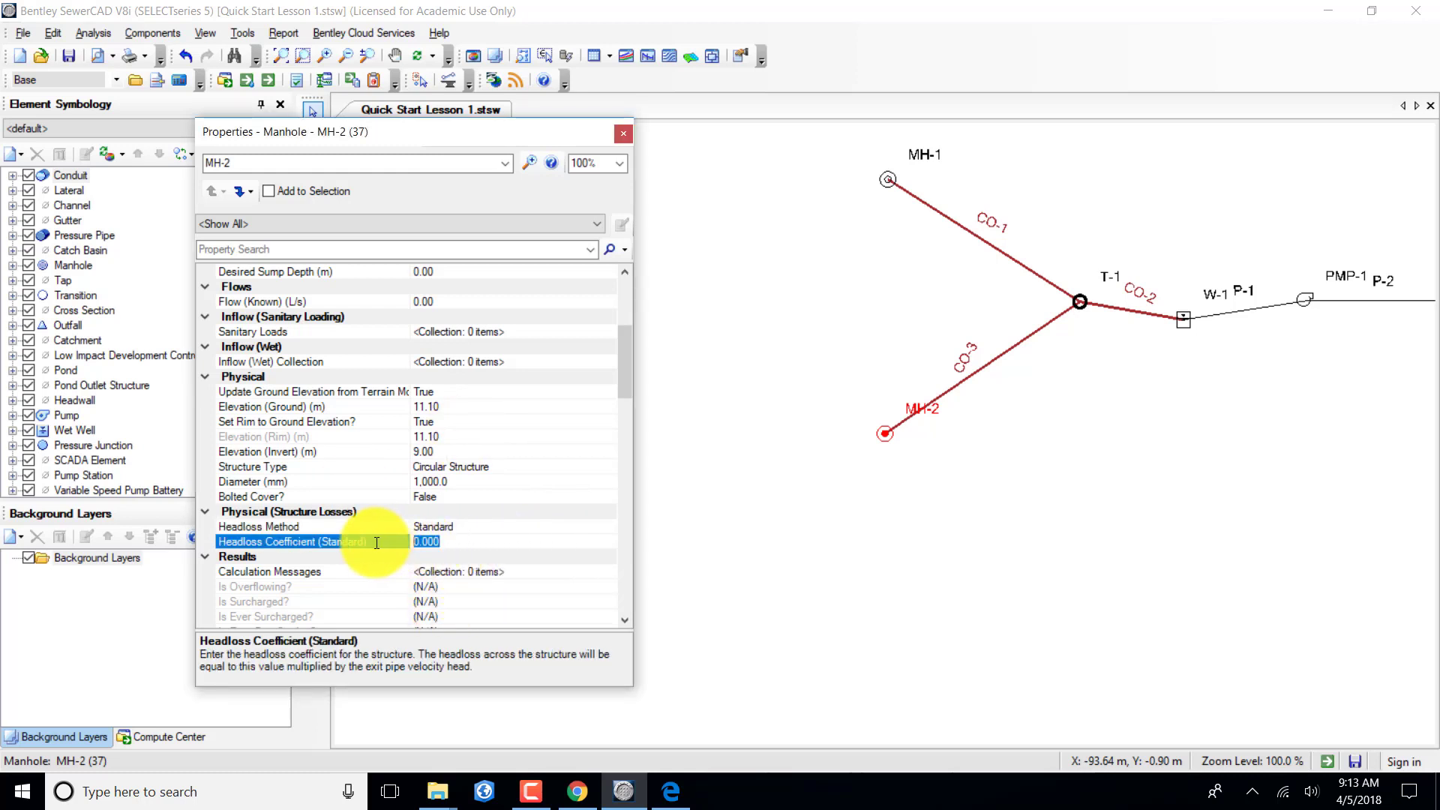
text(0.25)
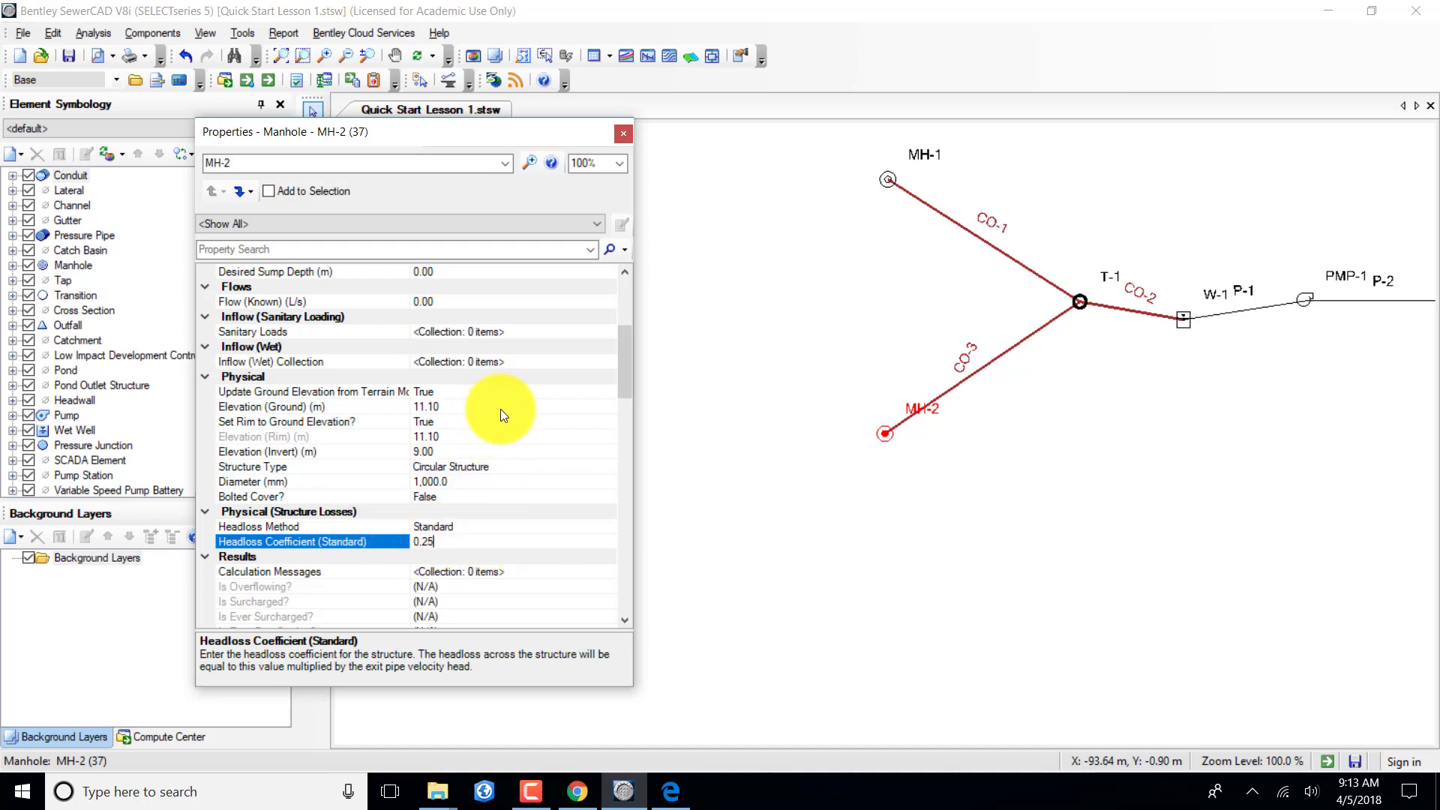
key(Return)
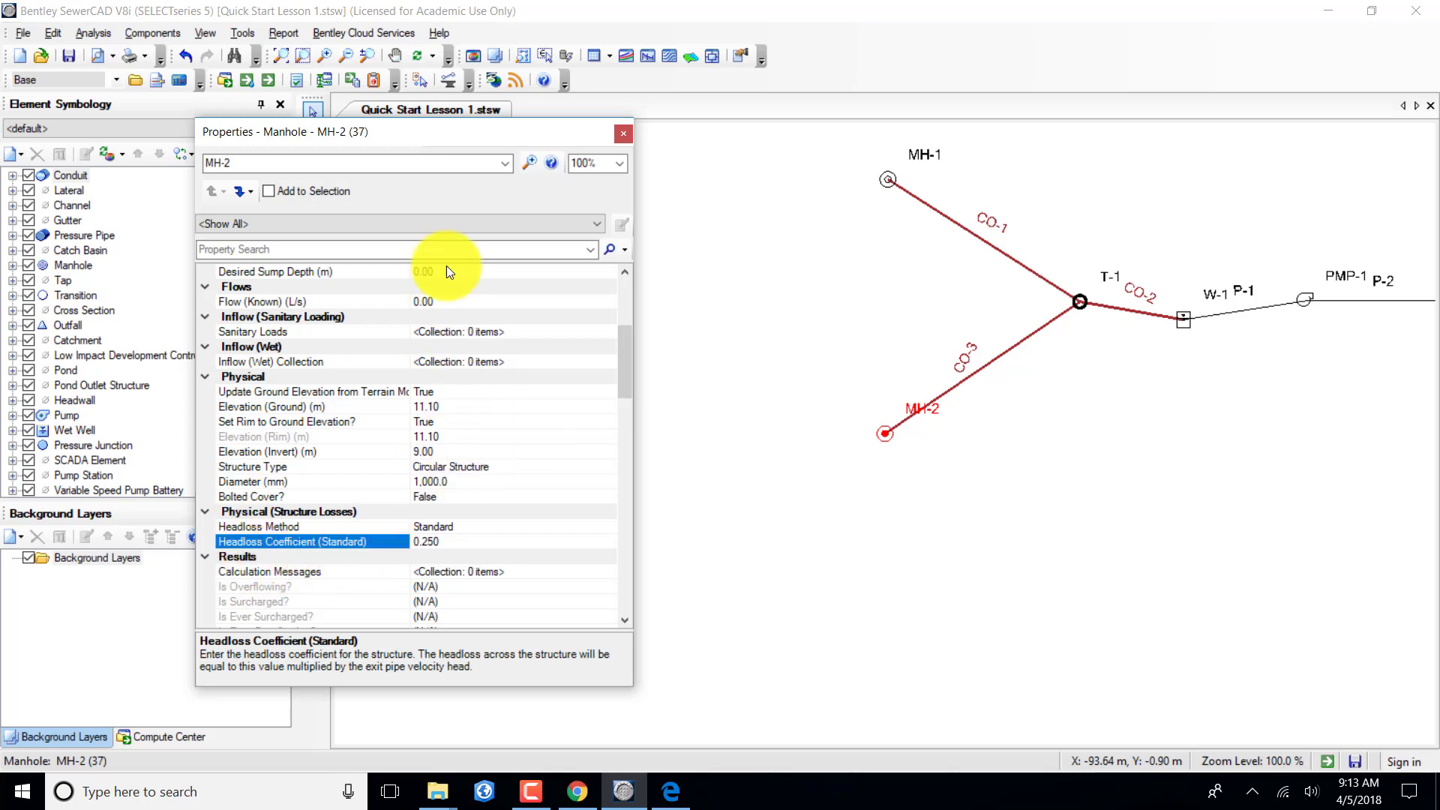
Switch the properties to transition T-1 and set its ground elevation to 12 m and invert elevation to 9.2 m.
click(506, 163)
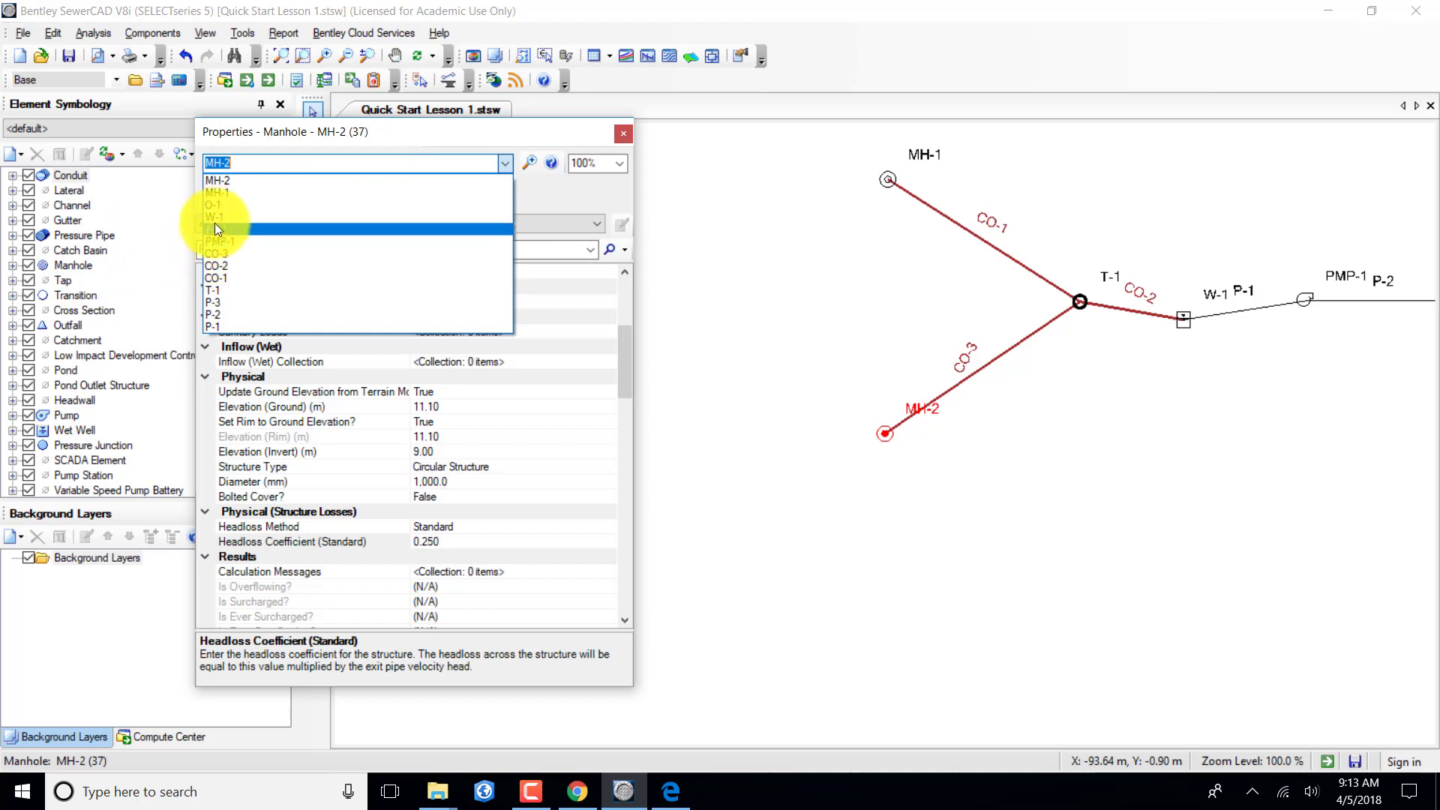
click(218, 192)
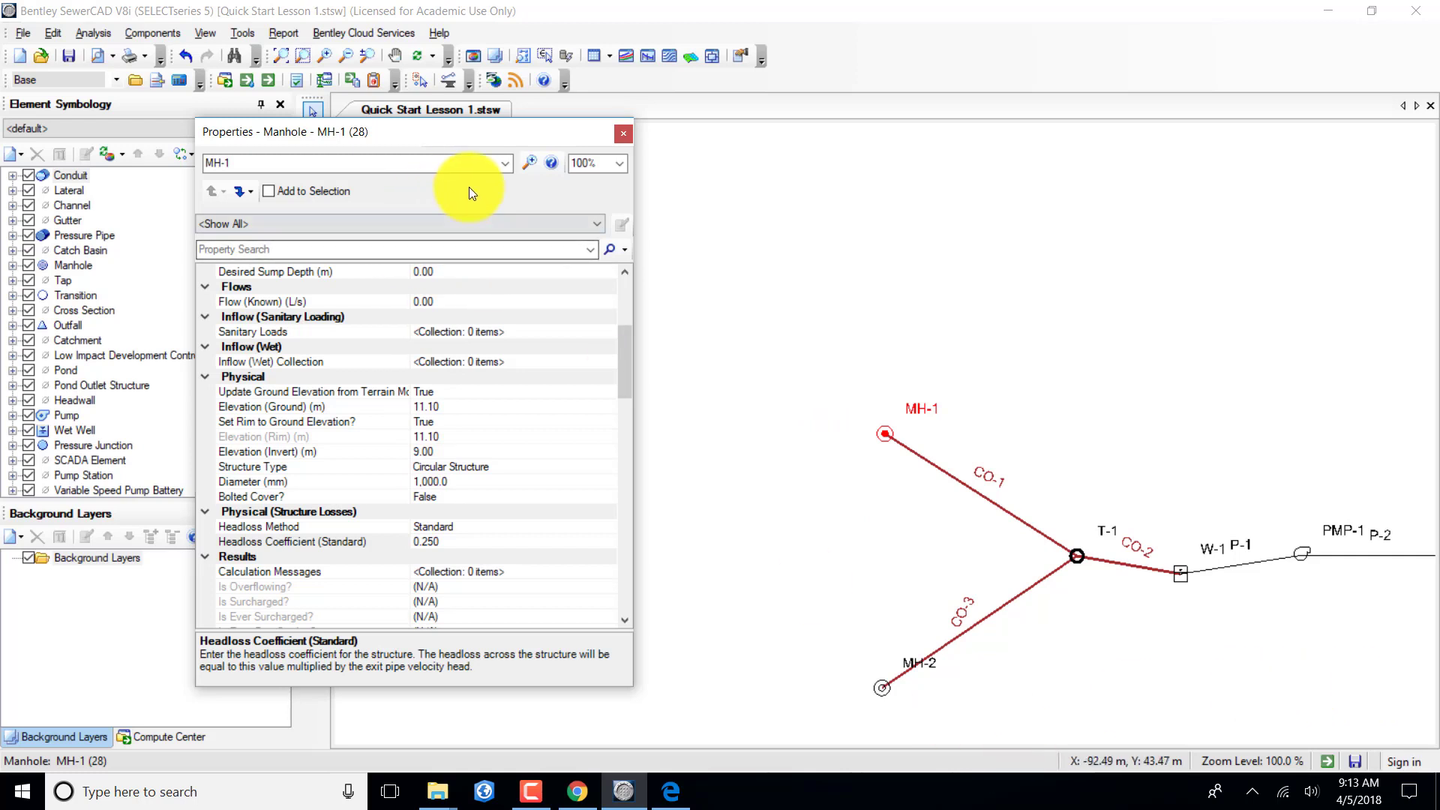
click(506, 170)
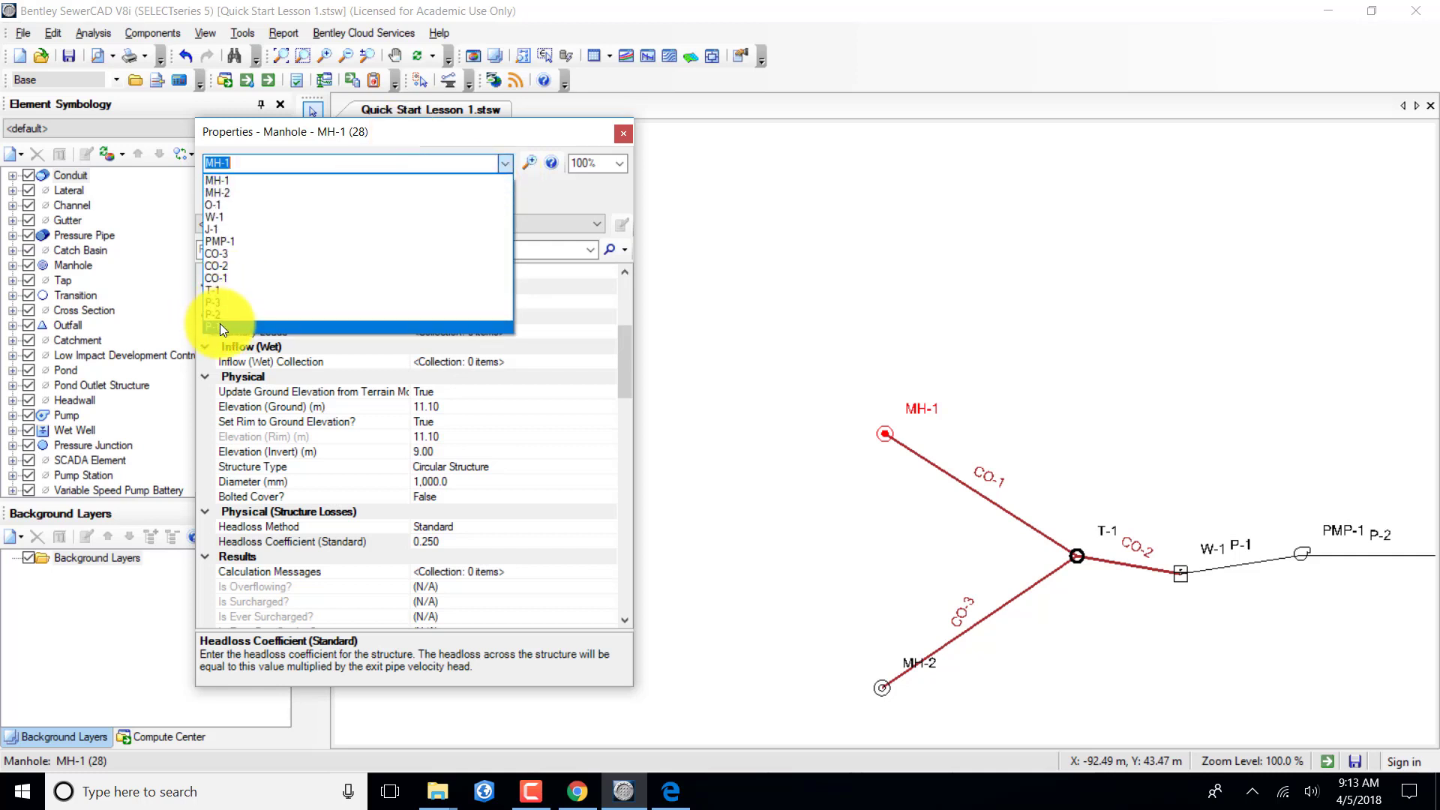
click(222, 289)
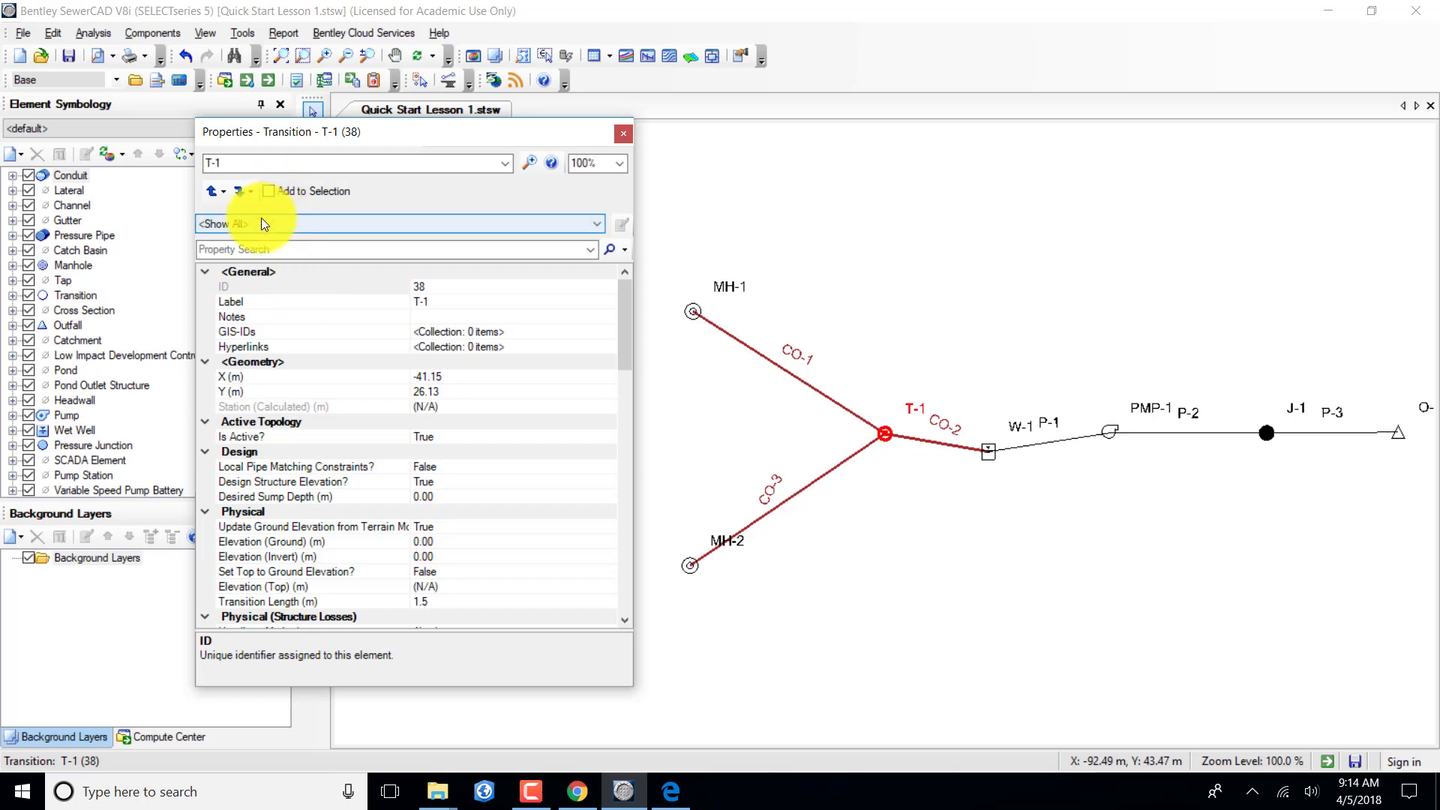
click(438, 543)
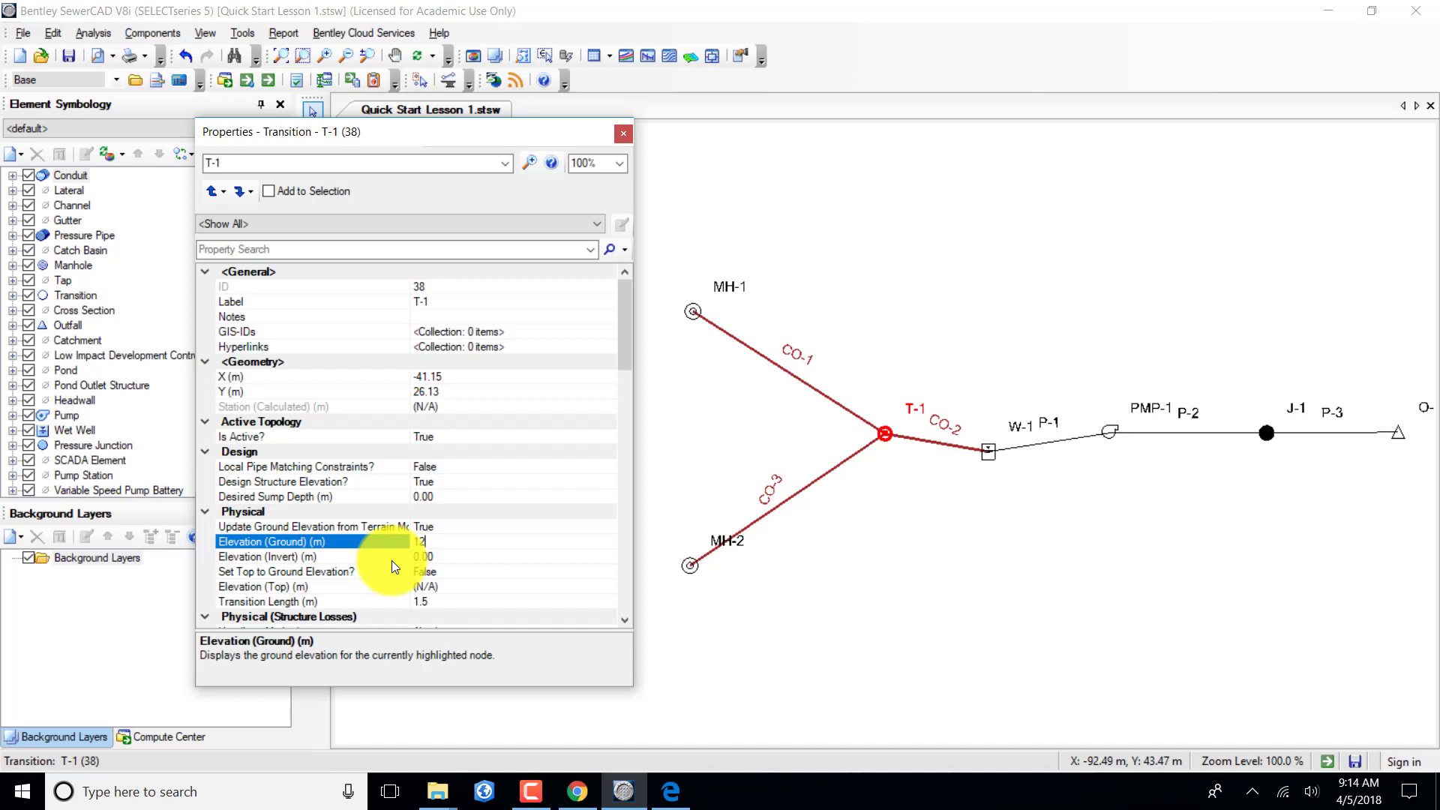
click(433, 555)
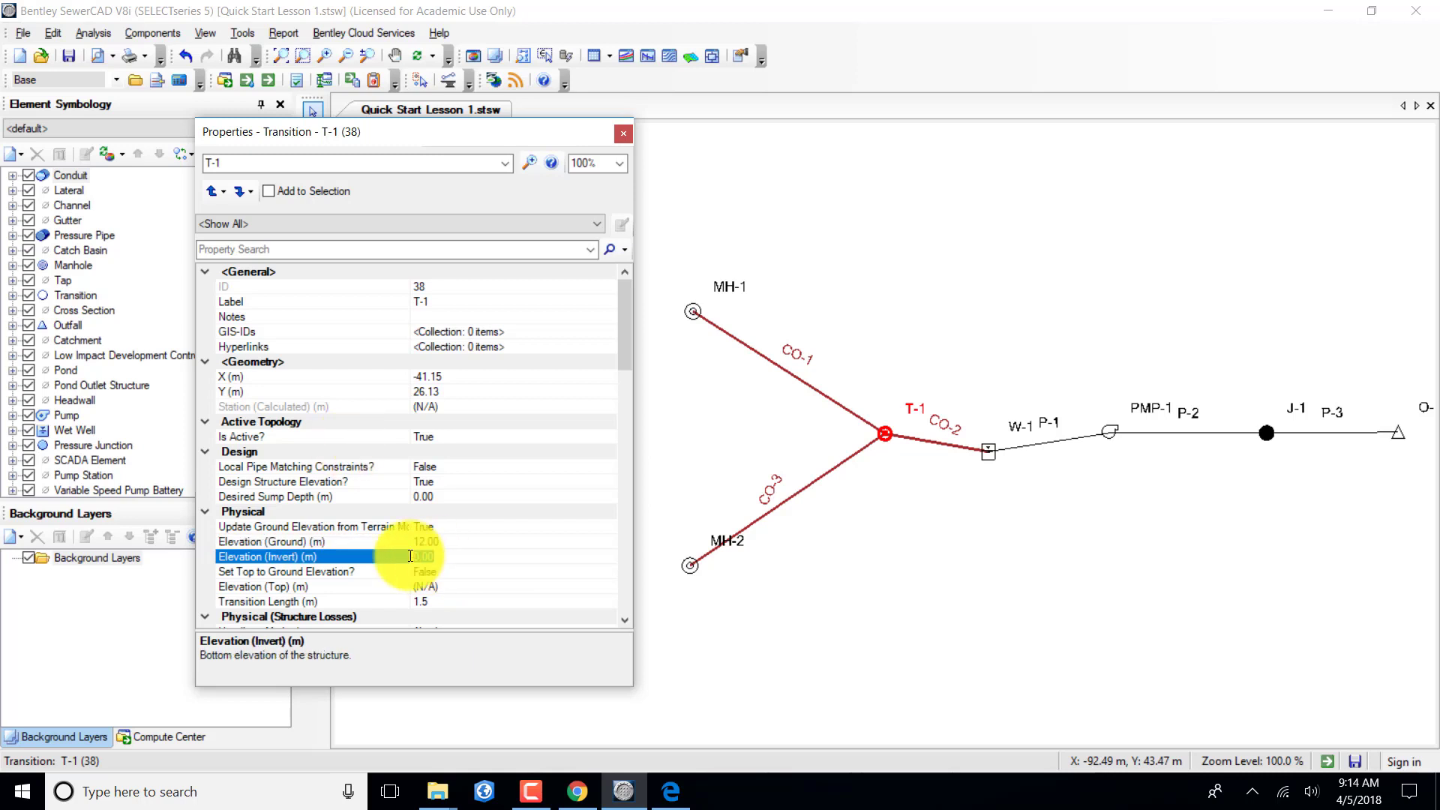
text(9.2)
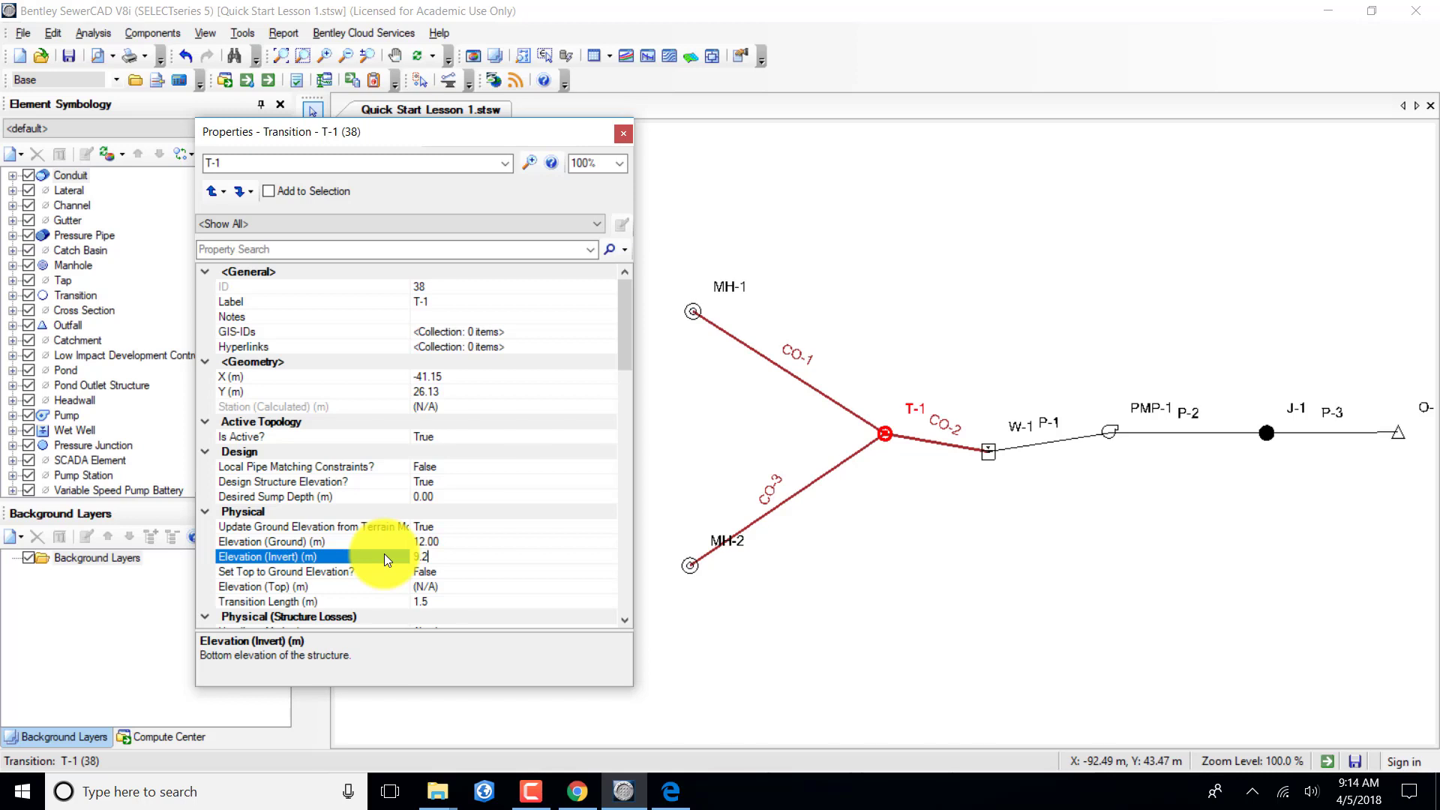
Set T-1's top elevation to 11 m and its transition length to 1 m.
click(422, 587)
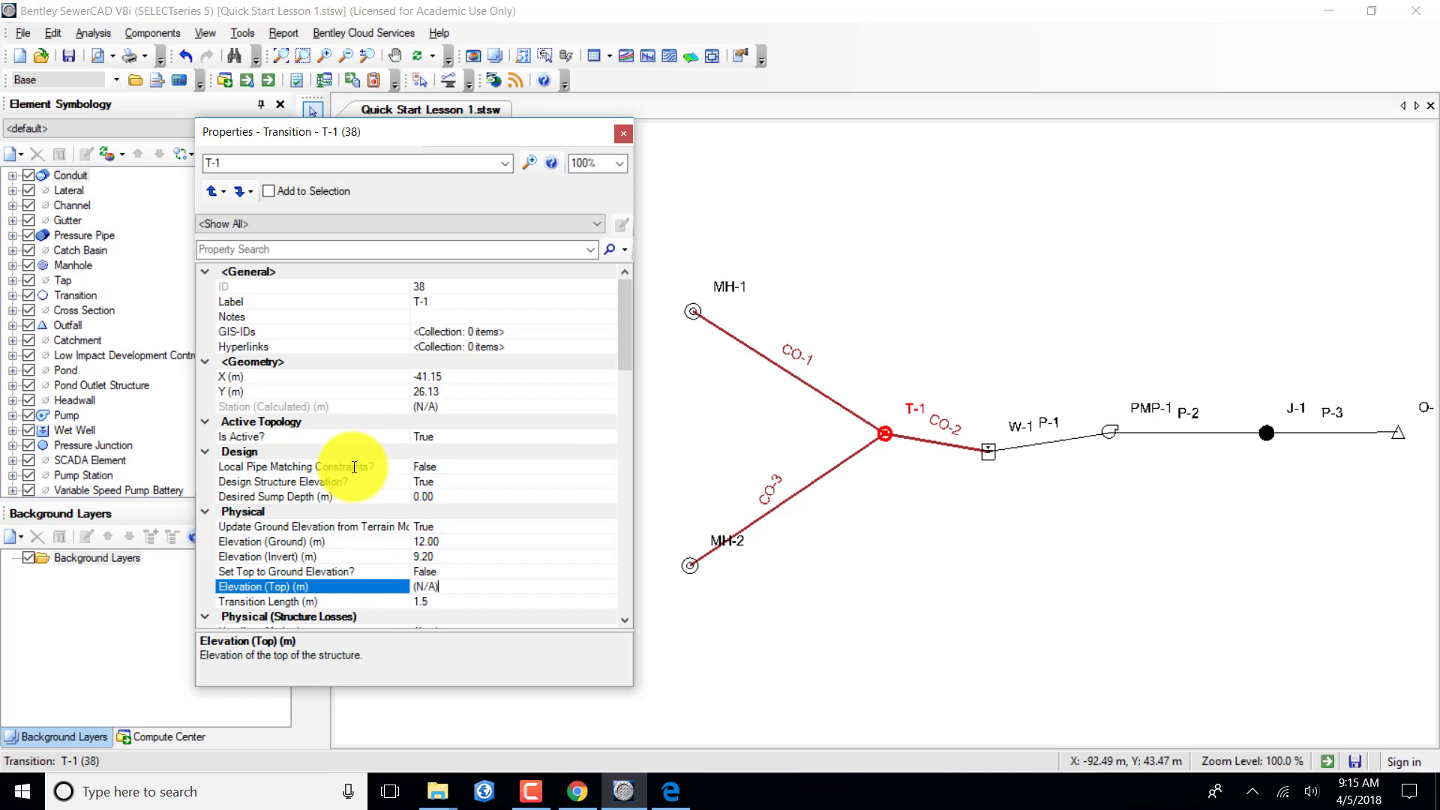
drag(417, 587, 455, 584)
text(11)
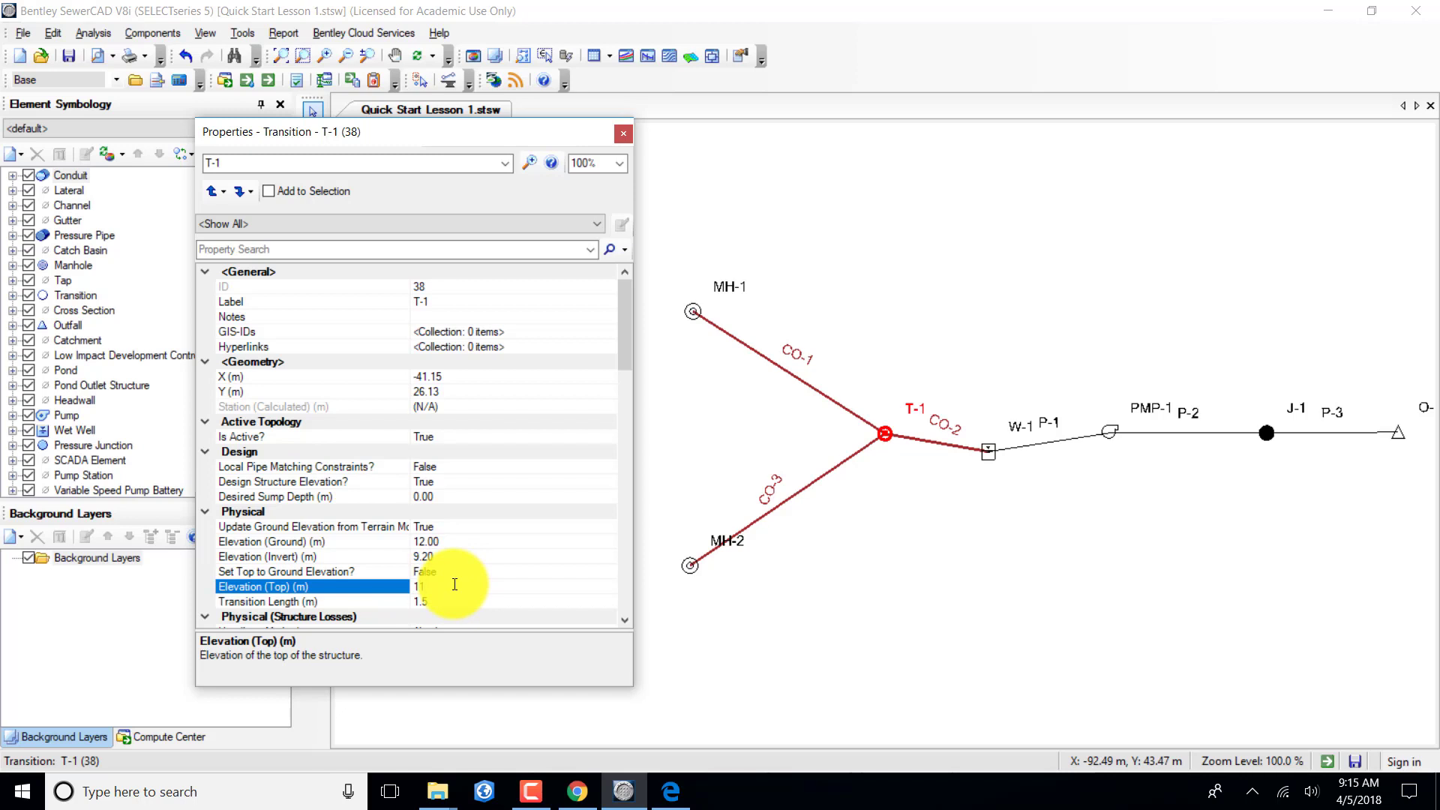
click(450, 598)
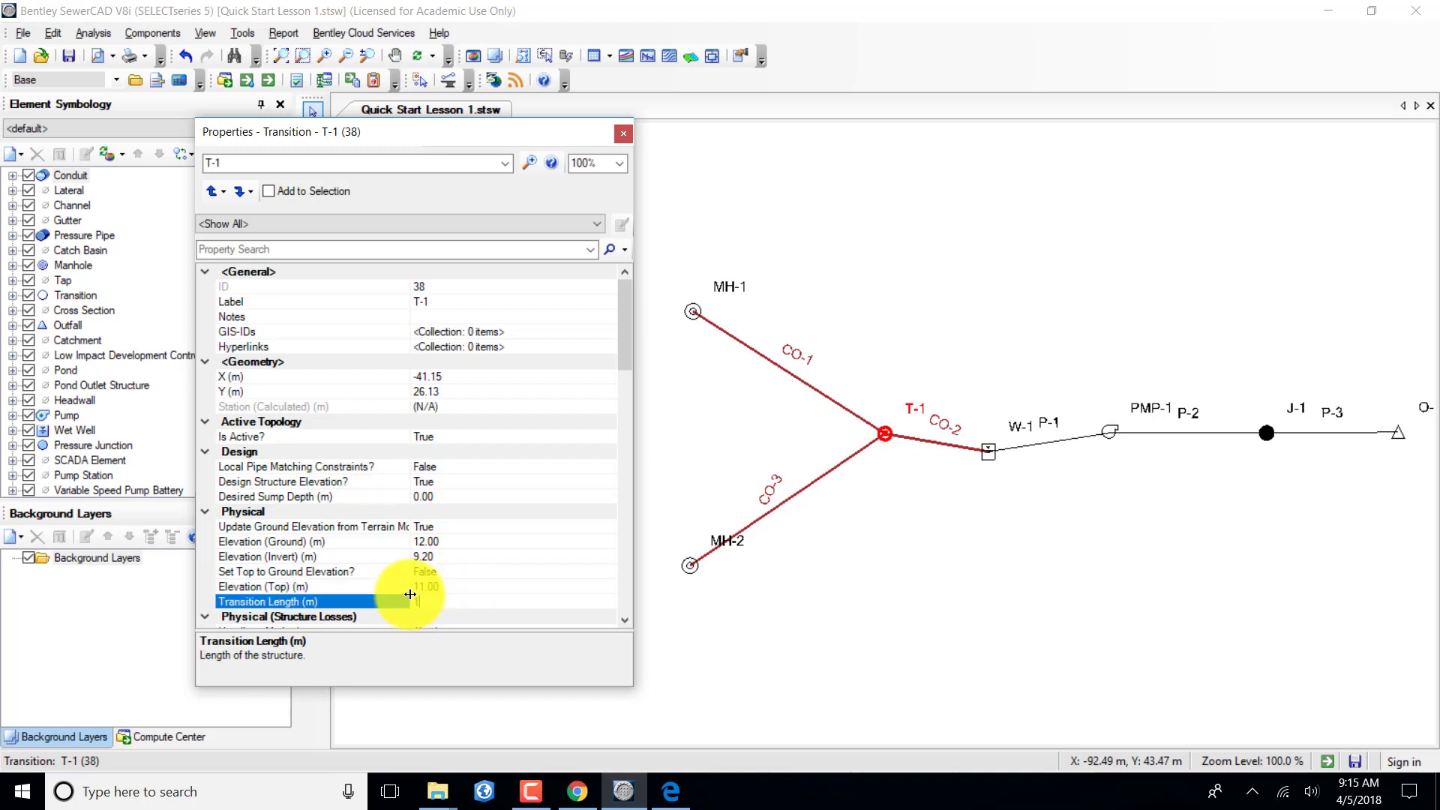
text(1)
Change T-1's headloss method to Standard and set its headloss coefficient to 0.5.
scroll(416, 591, down, 1)
click(405, 590)
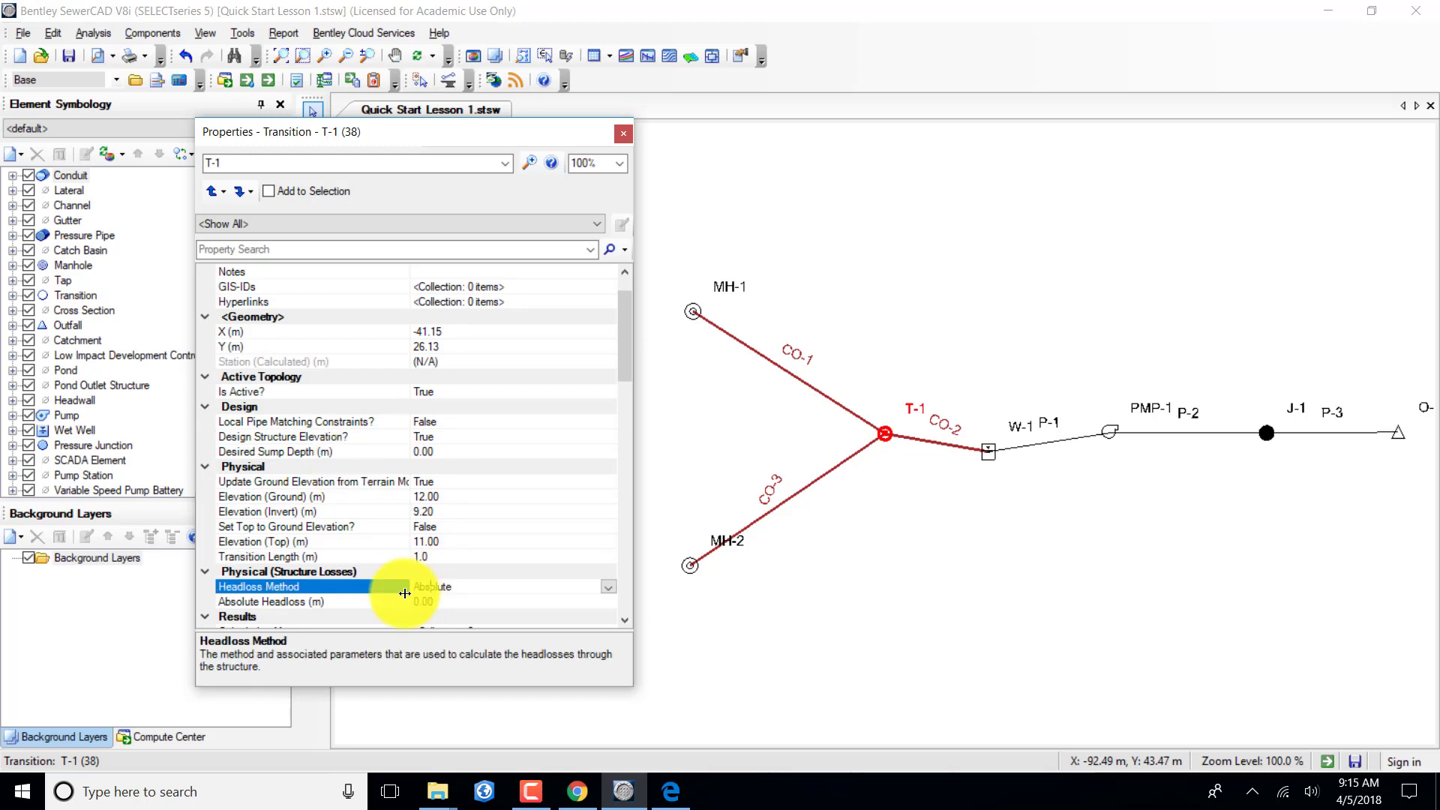
click(607, 584)
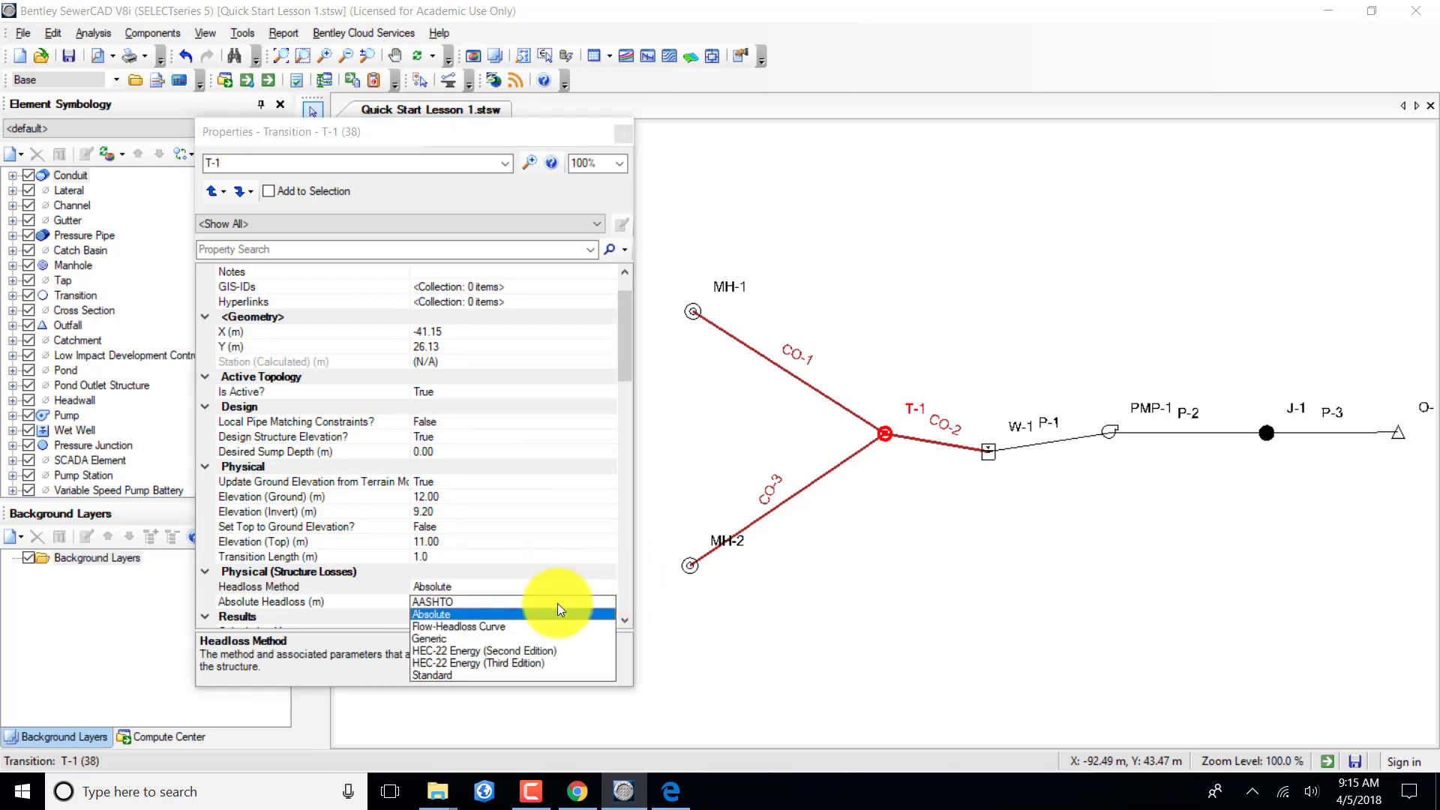
click(431, 679)
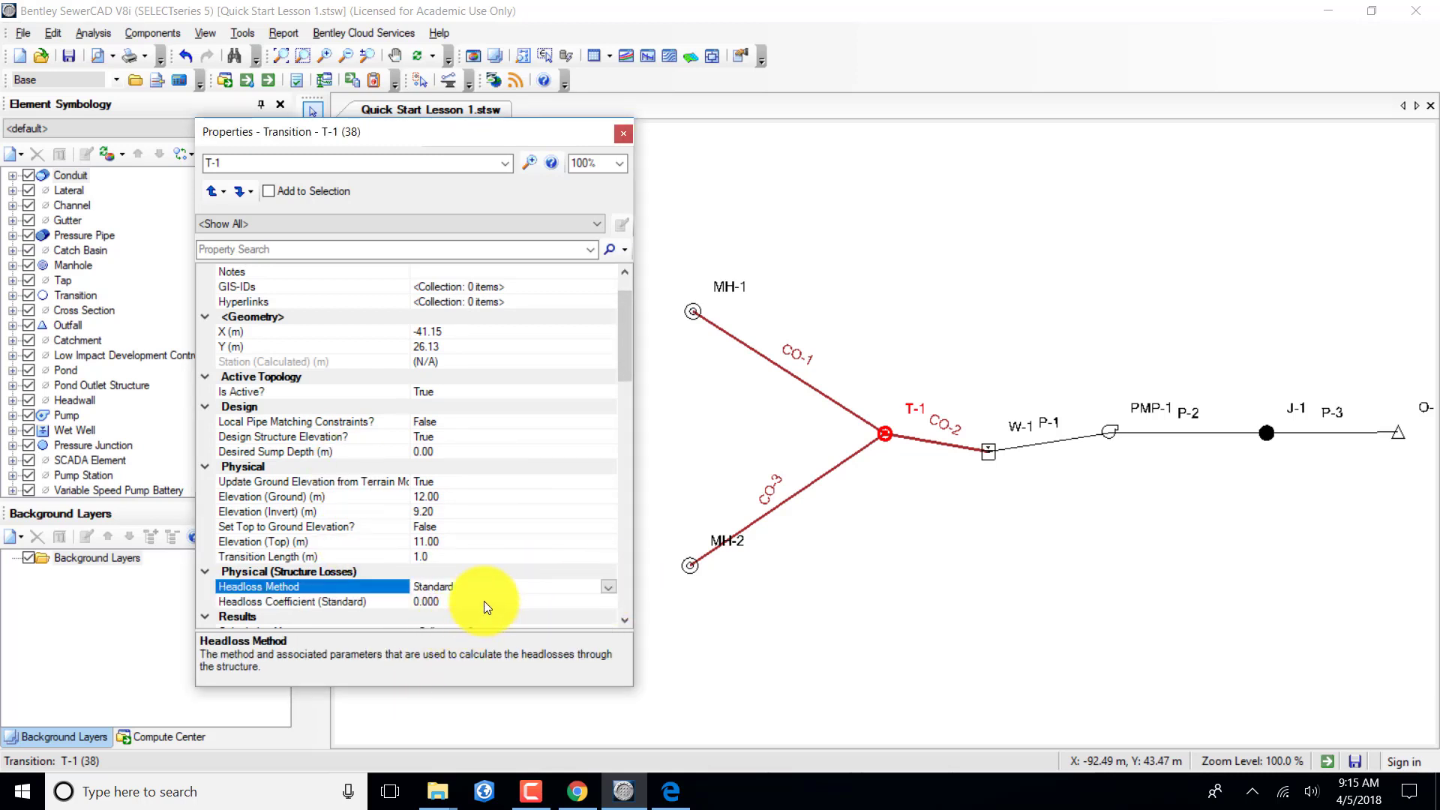
click(484, 600)
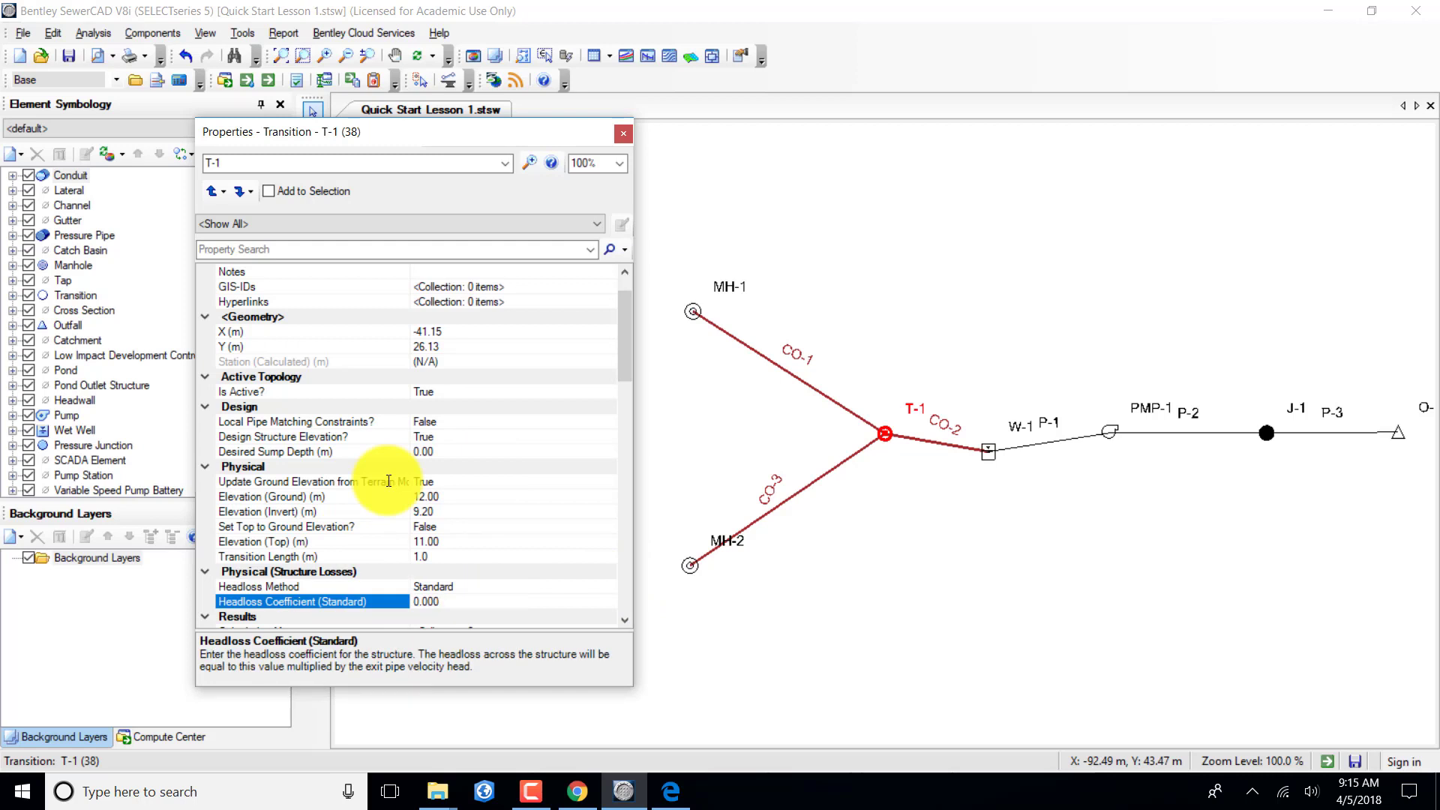
click(332, 598)
text(0.)
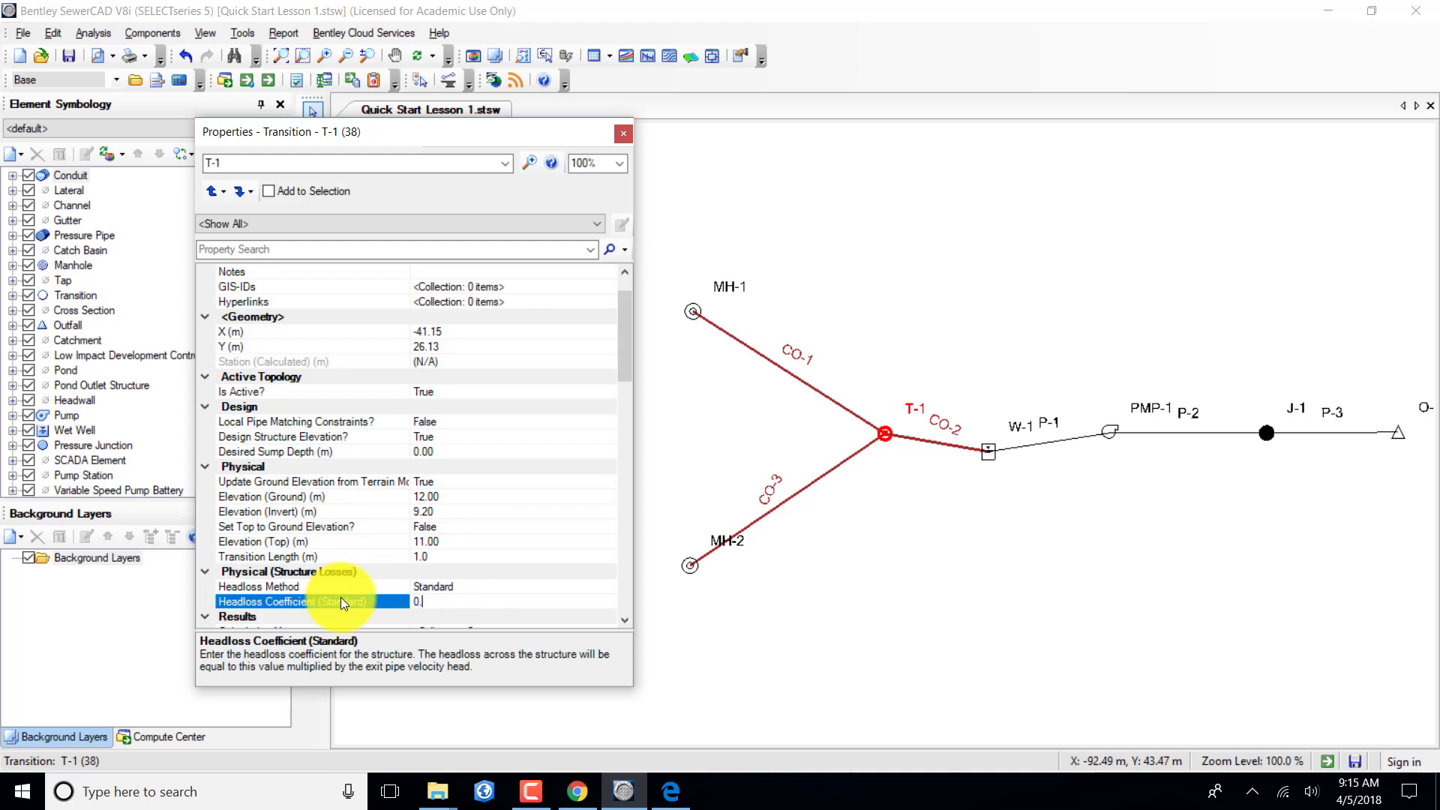
text(5)
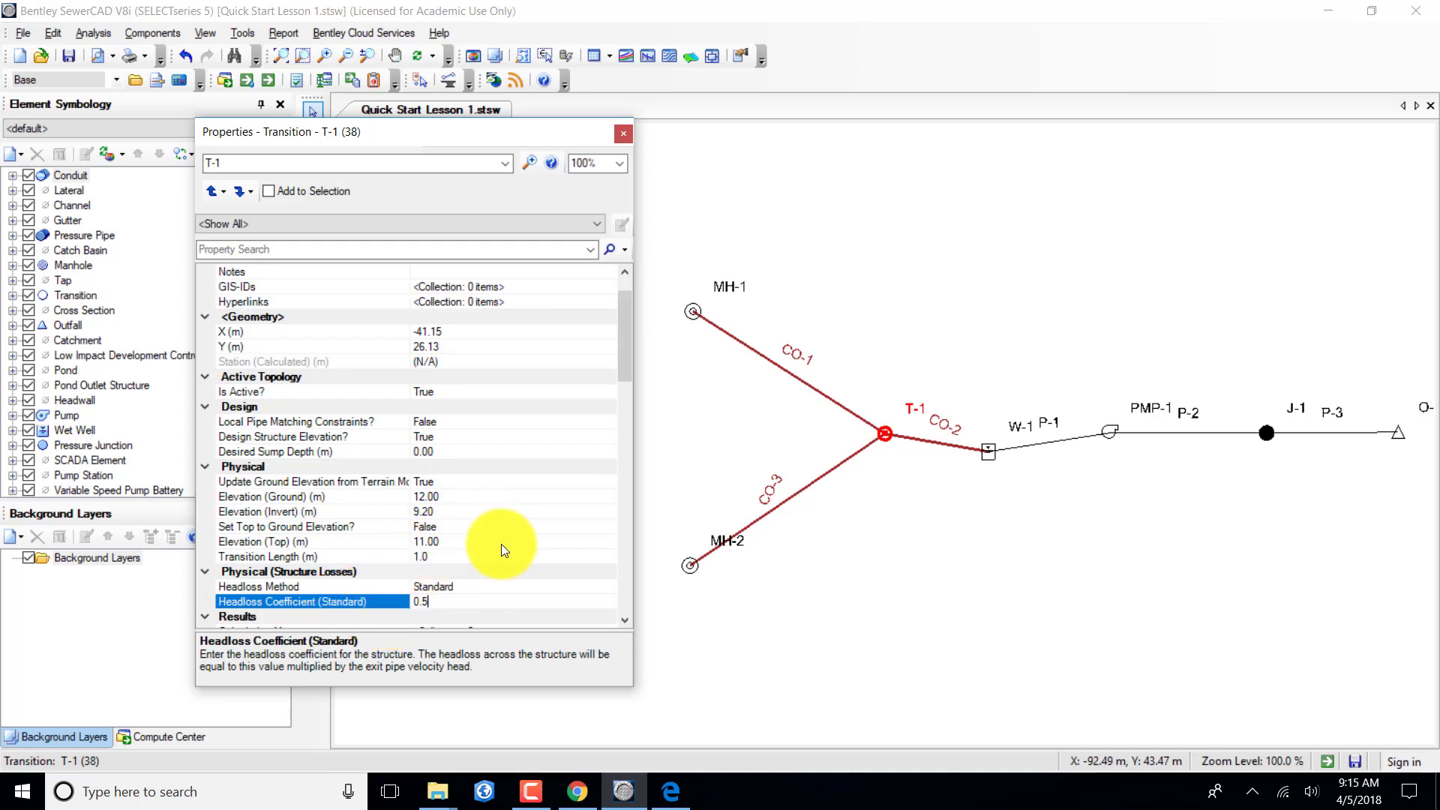
key(Return)
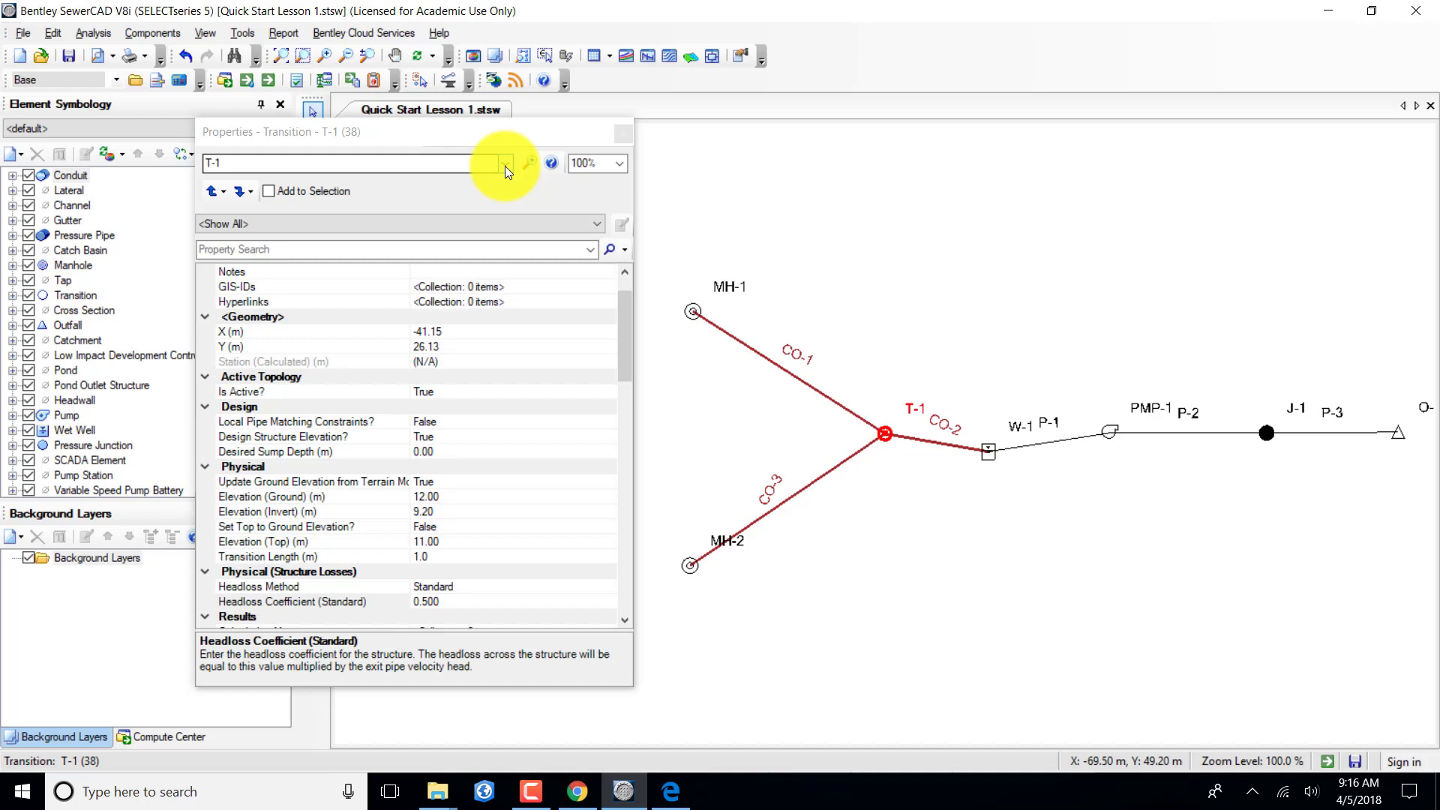
Switch the properties to wet well W-1 and set its base elevation to 6 m.
click(505, 165)
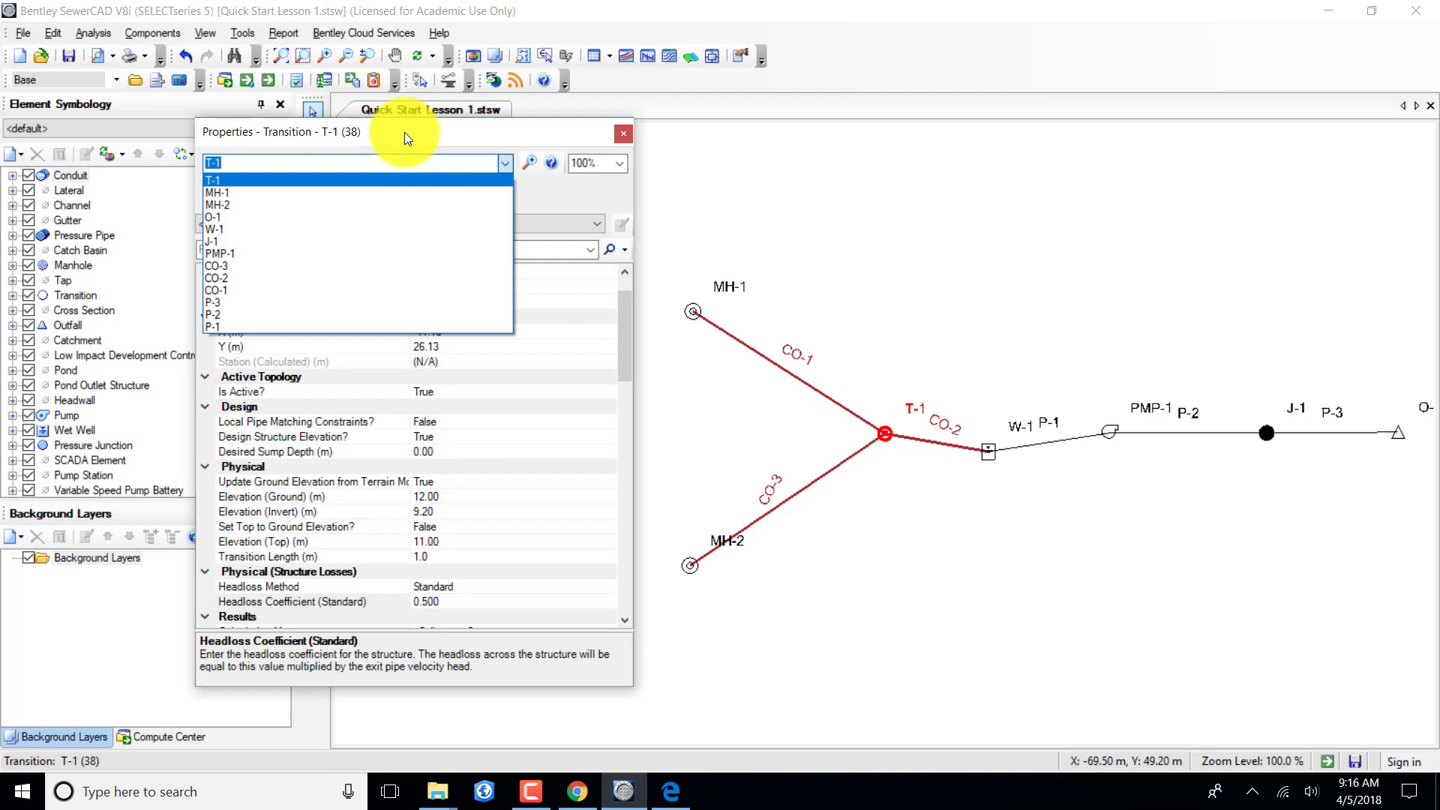
click(225, 228)
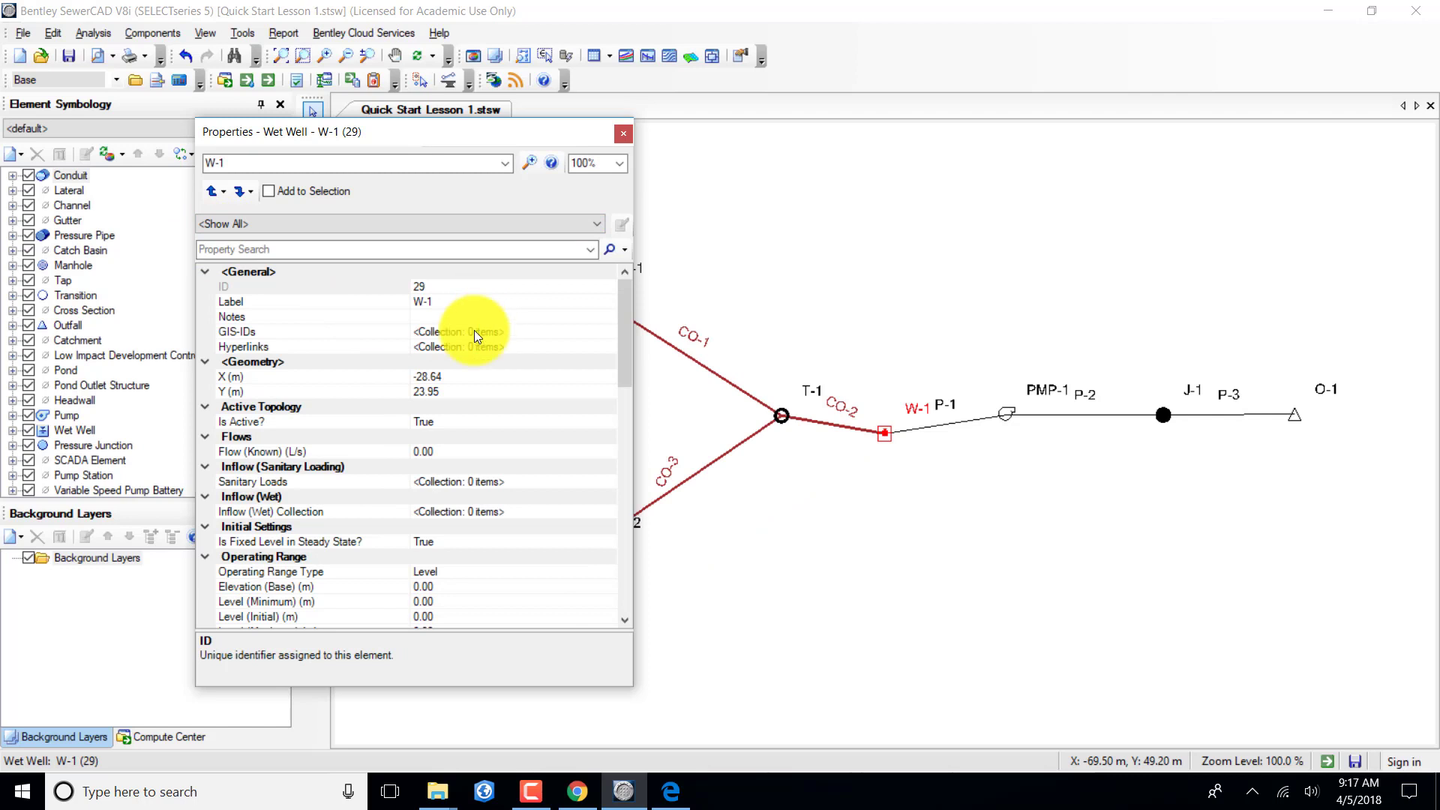
click(435, 587)
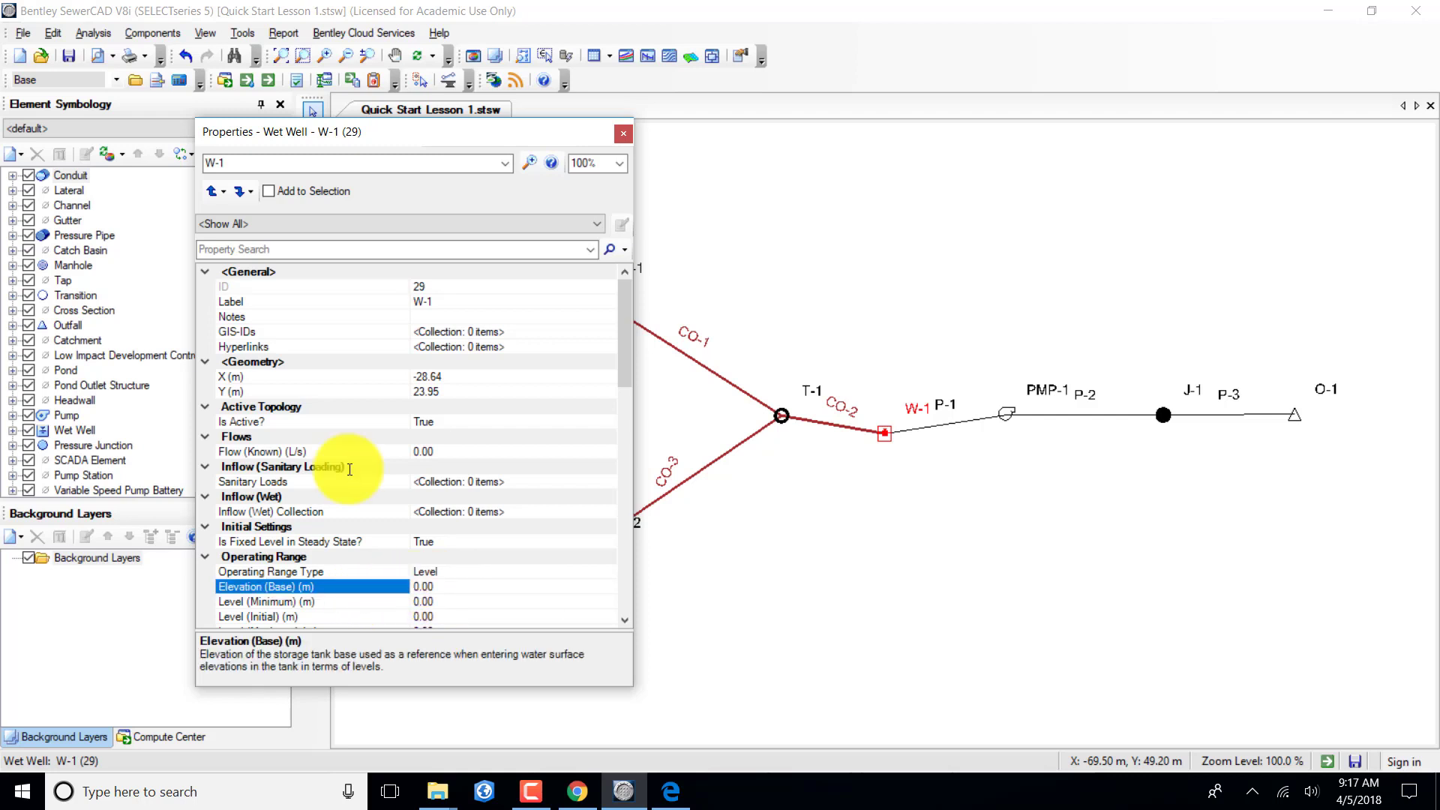
click(435, 587)
text(6)
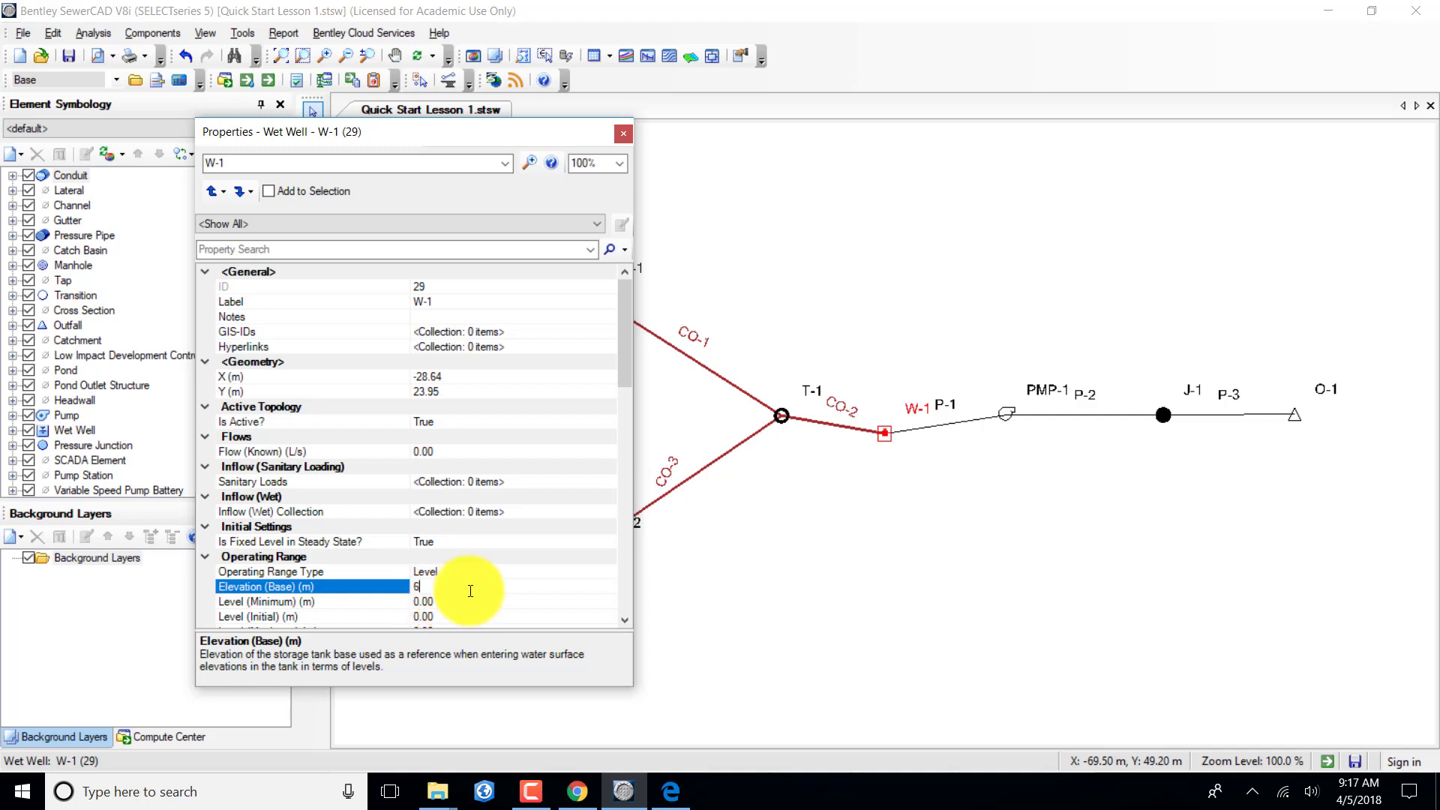
Set W-1's operating levels to 6 m minimum, 8 m initial and 10 m maximum.
scroll(470, 590, down, 1)
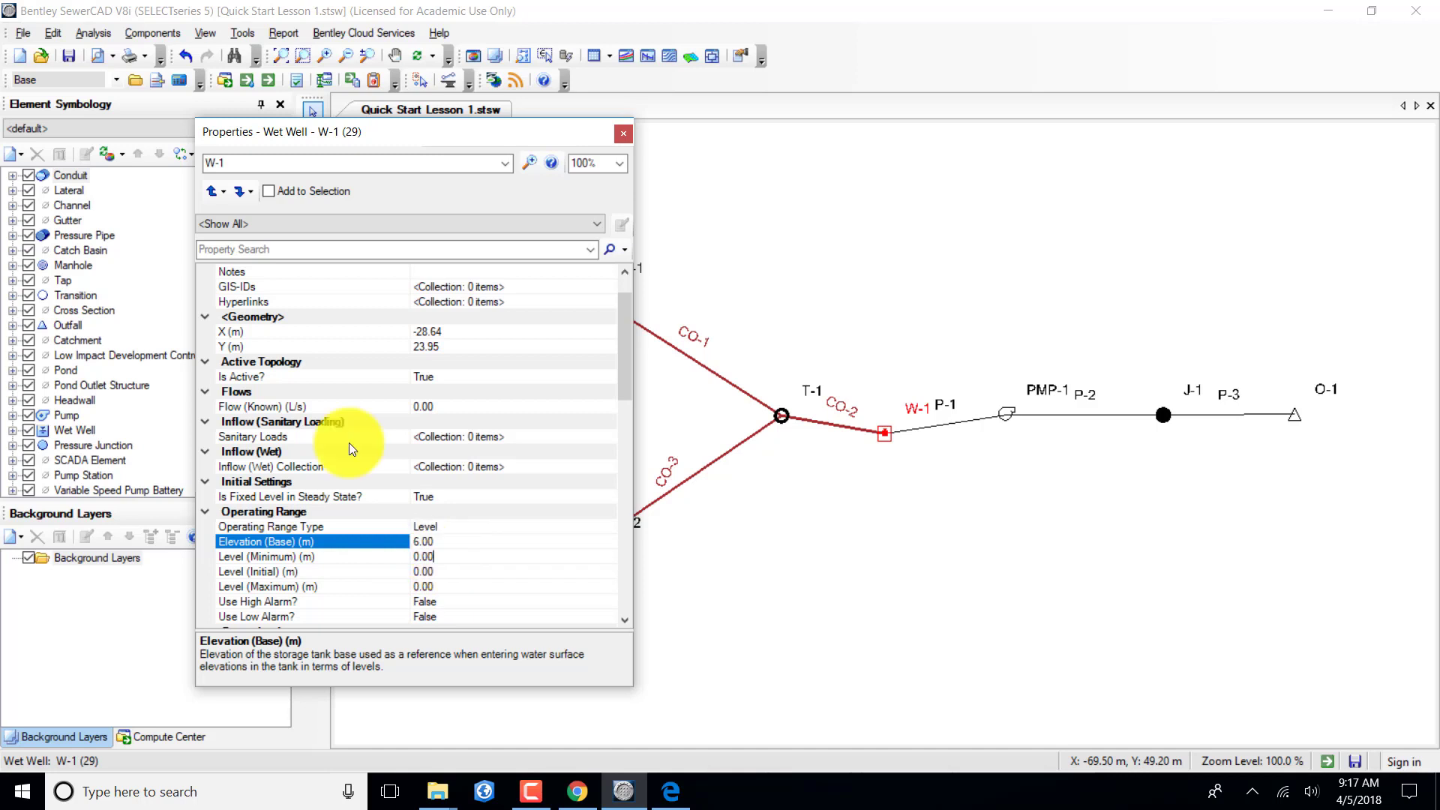
click(434, 556)
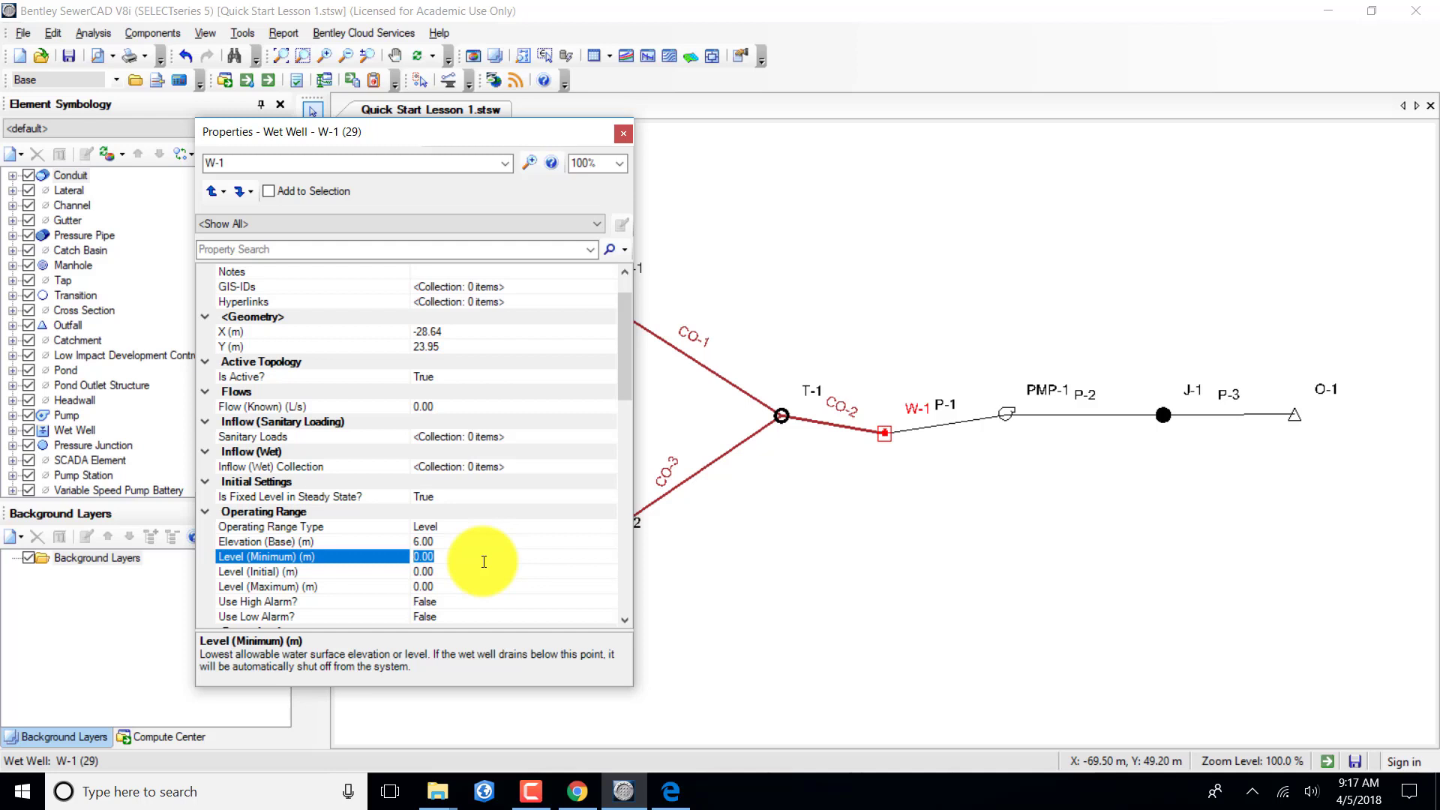
text(6)
click(429, 571)
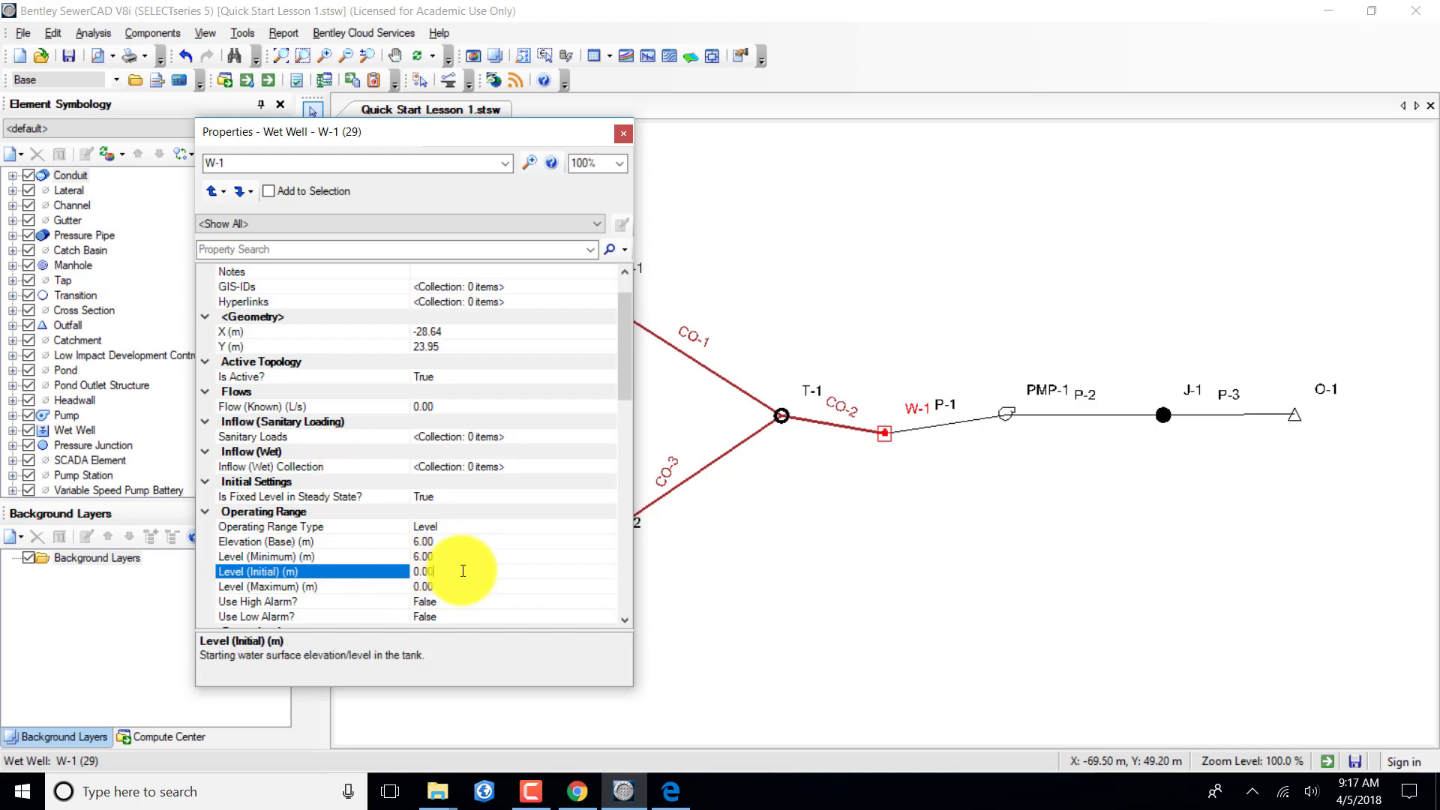
click(428, 570)
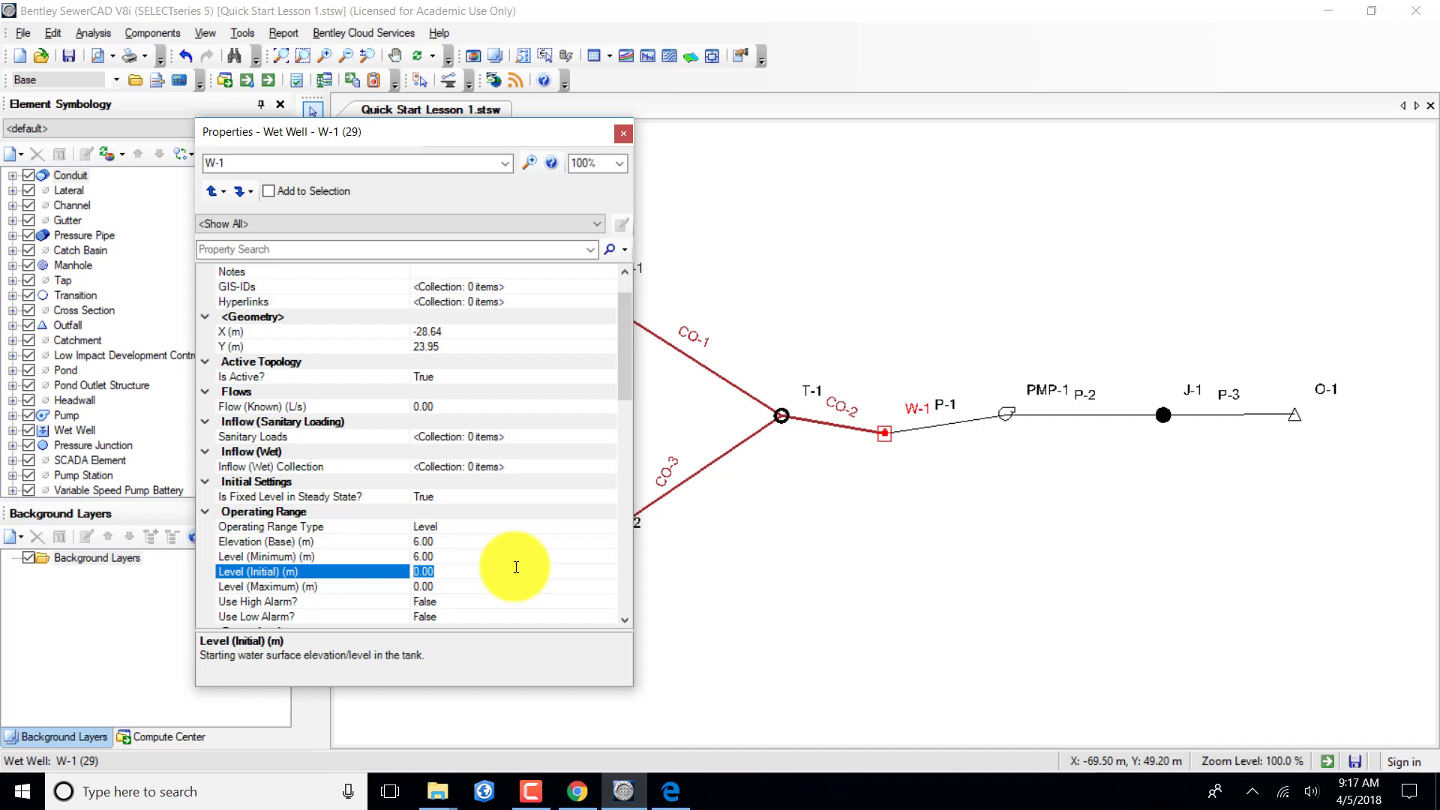
text(8)
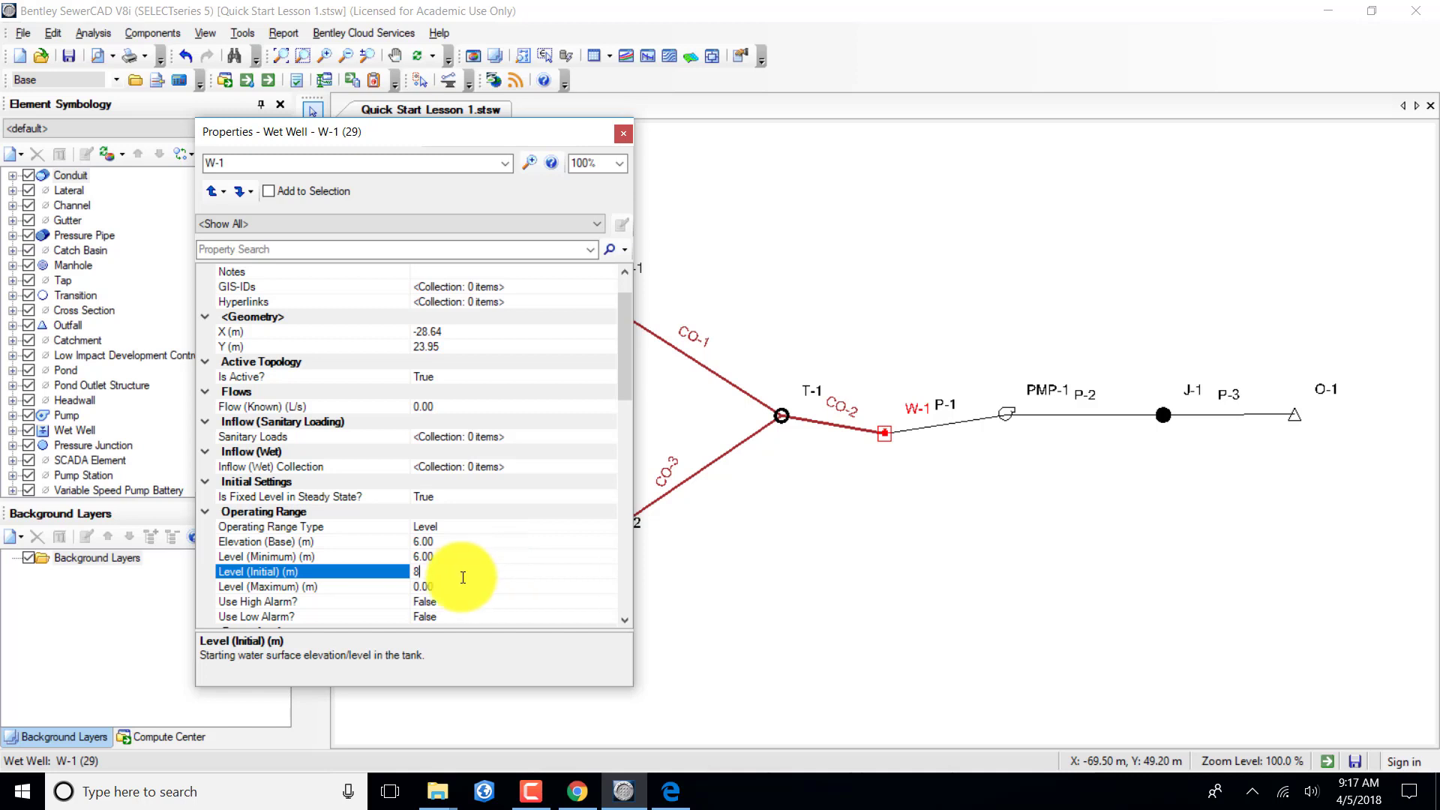
click(431, 585)
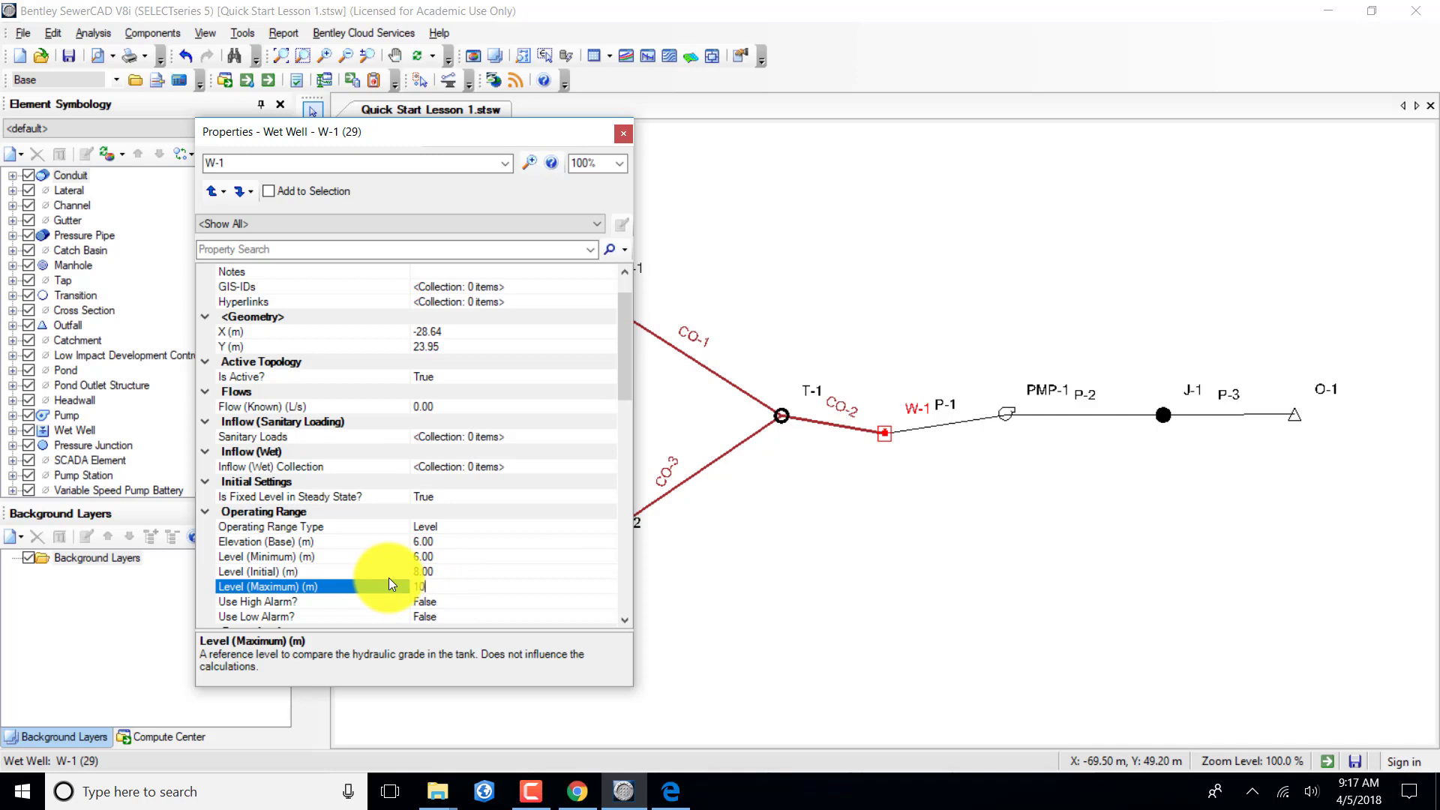
Set the diameter of wet well W-1's constant-area circular section to 3 m.
scroll(464, 571, down, 1)
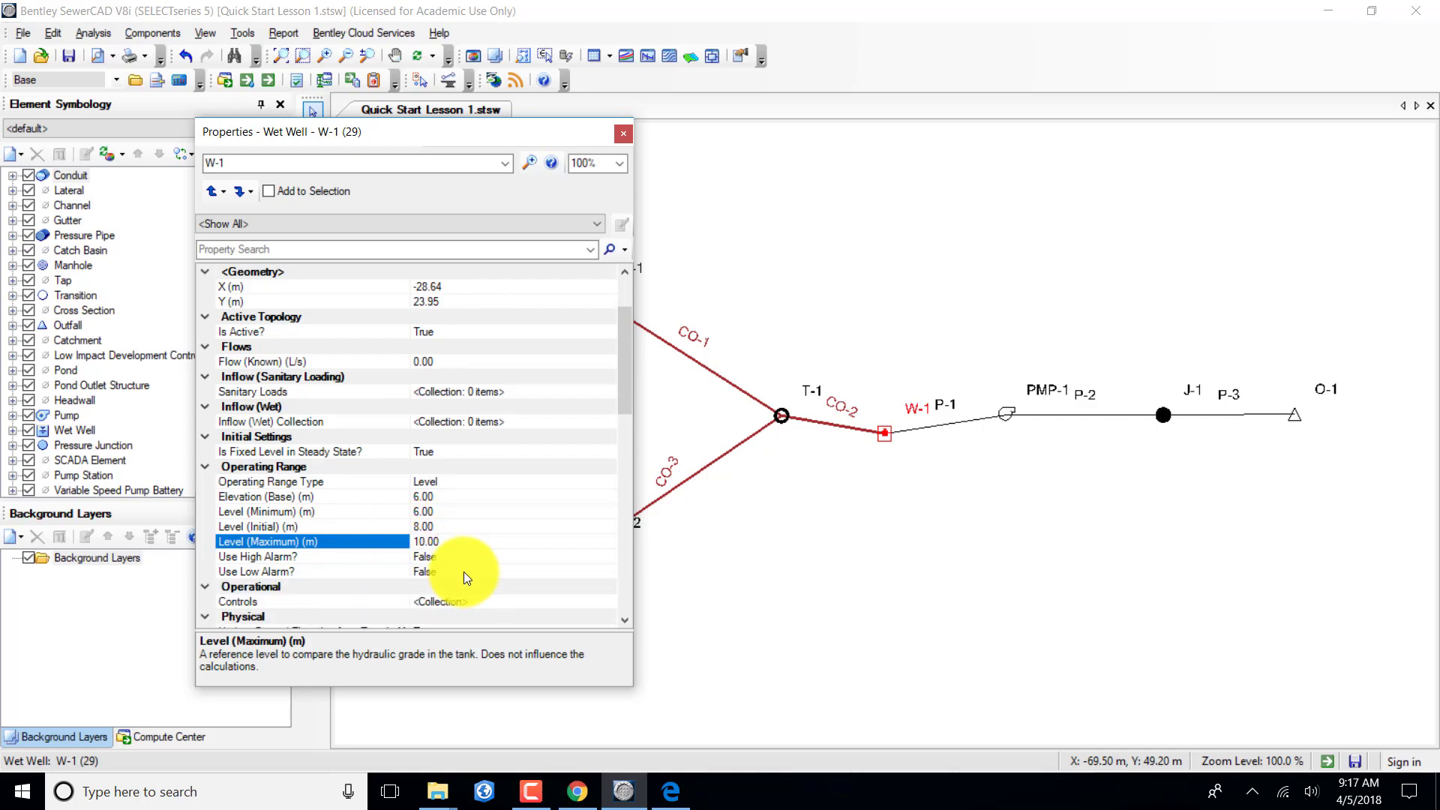
scroll(463, 571, down, 1)
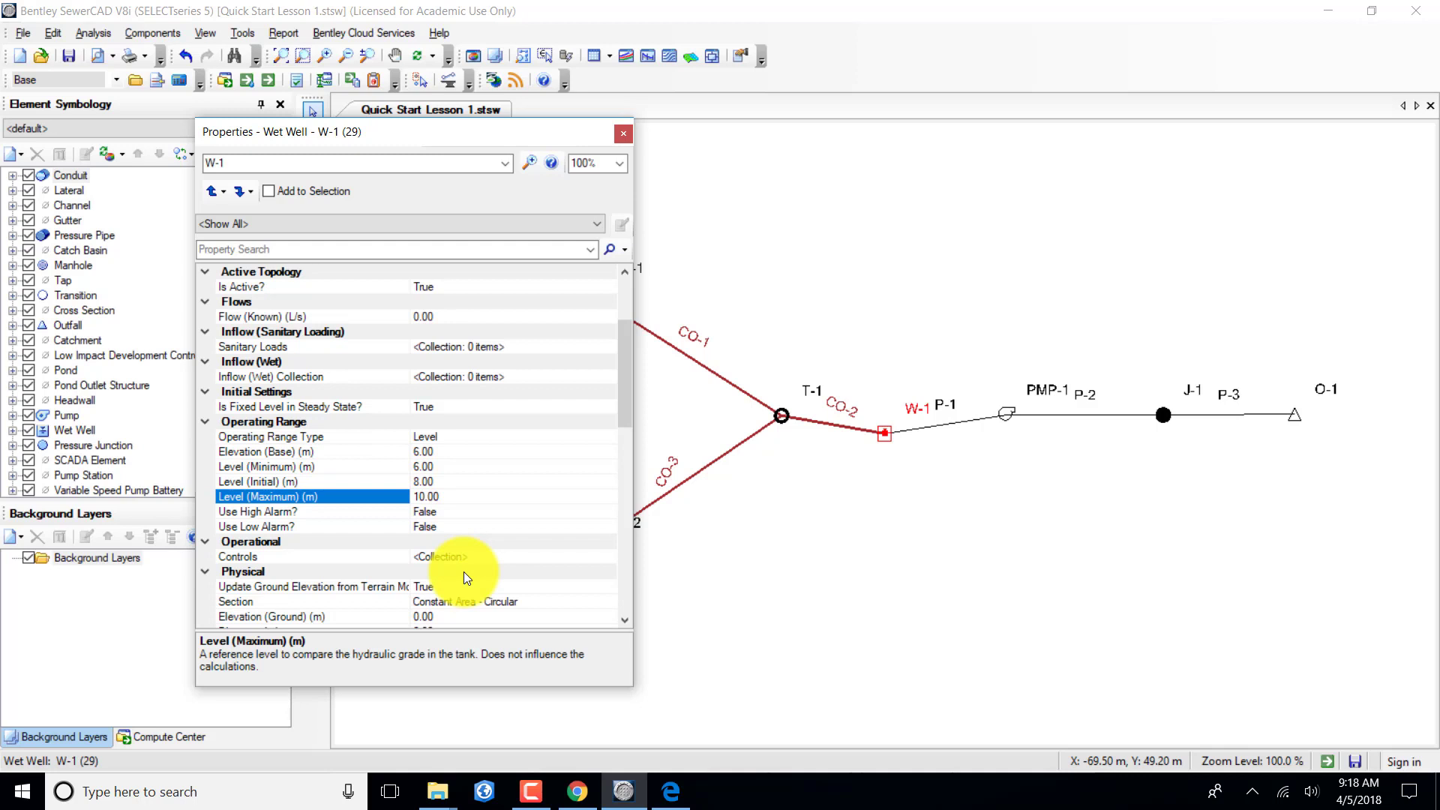
scroll(463, 578, down, 1)
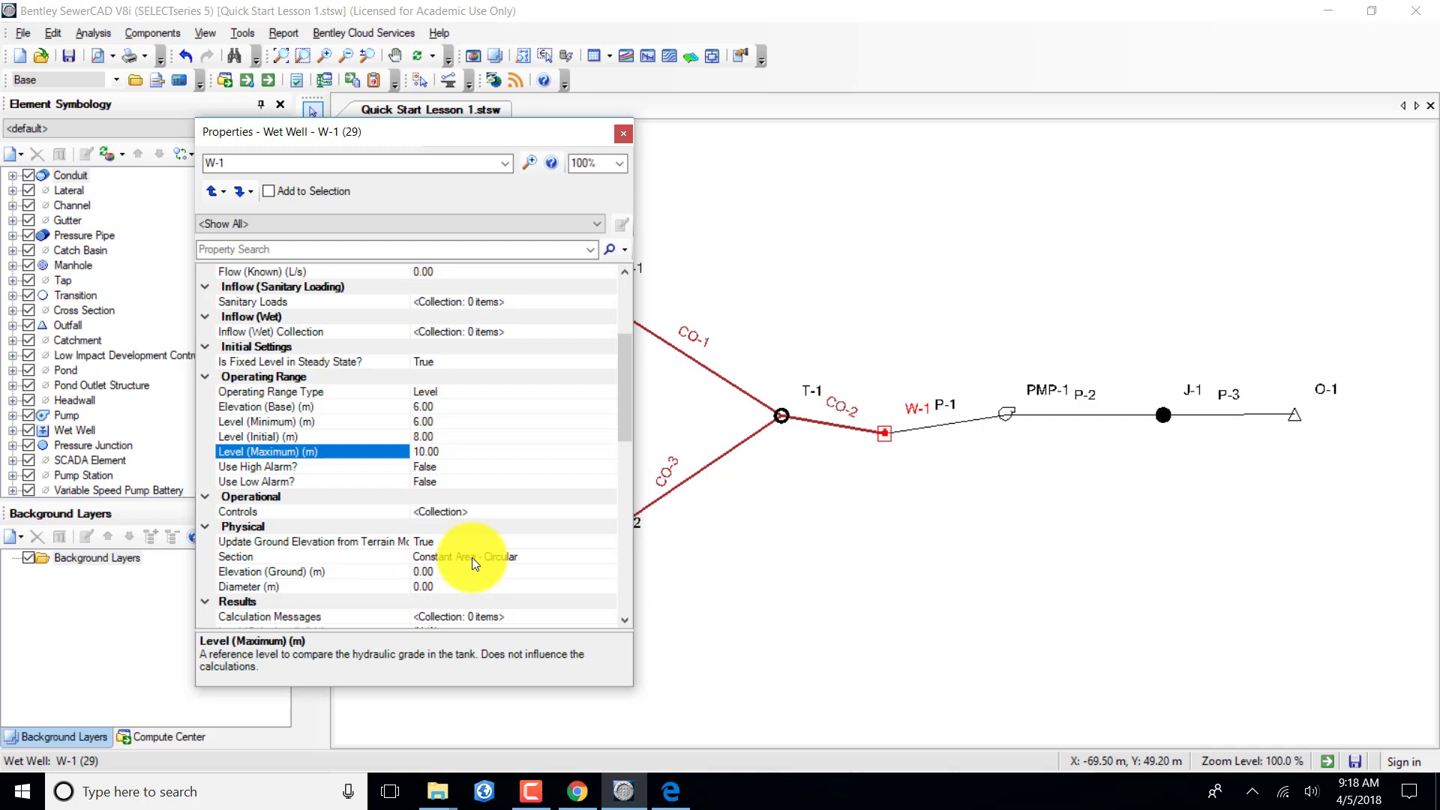
click(448, 587)
click(417, 586)
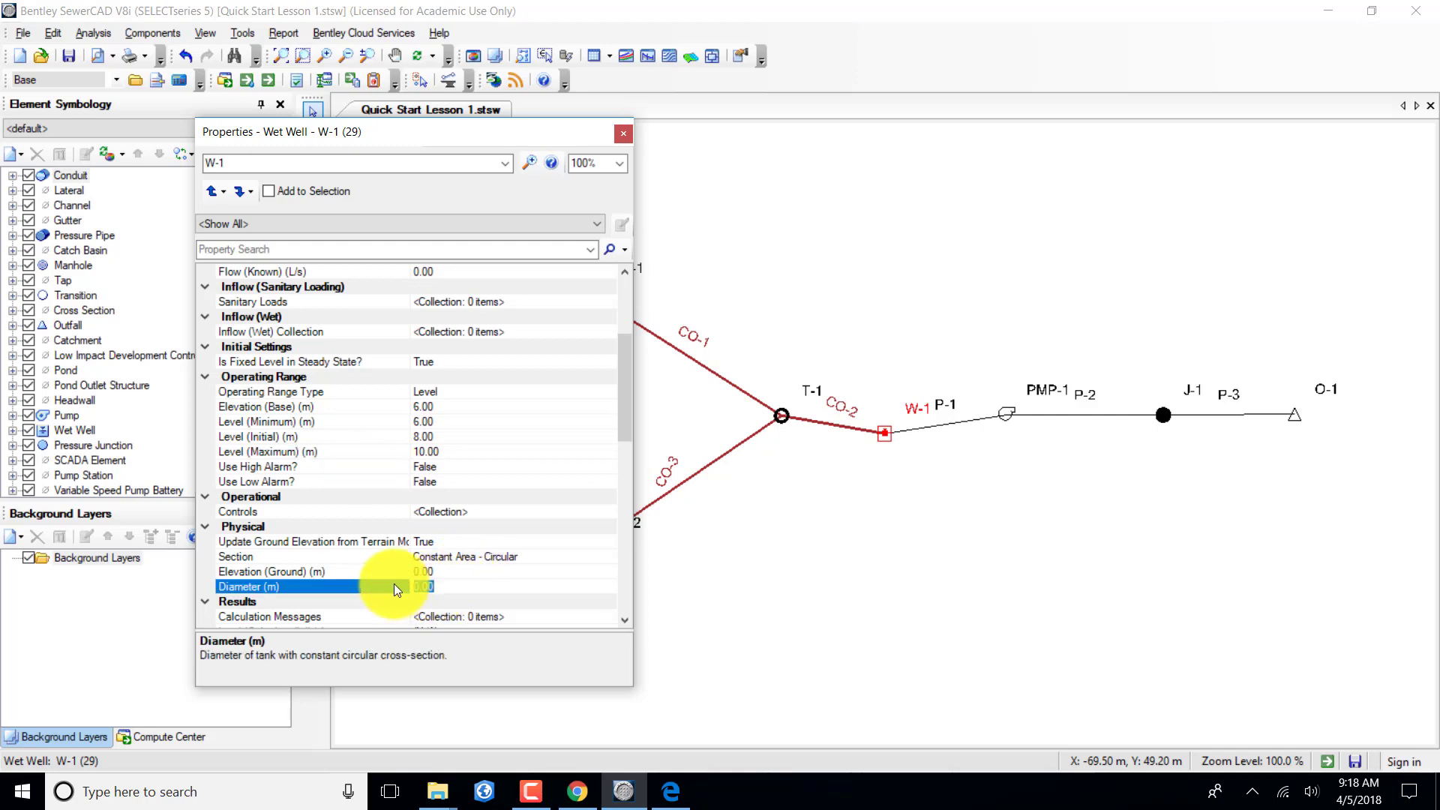
text(3)
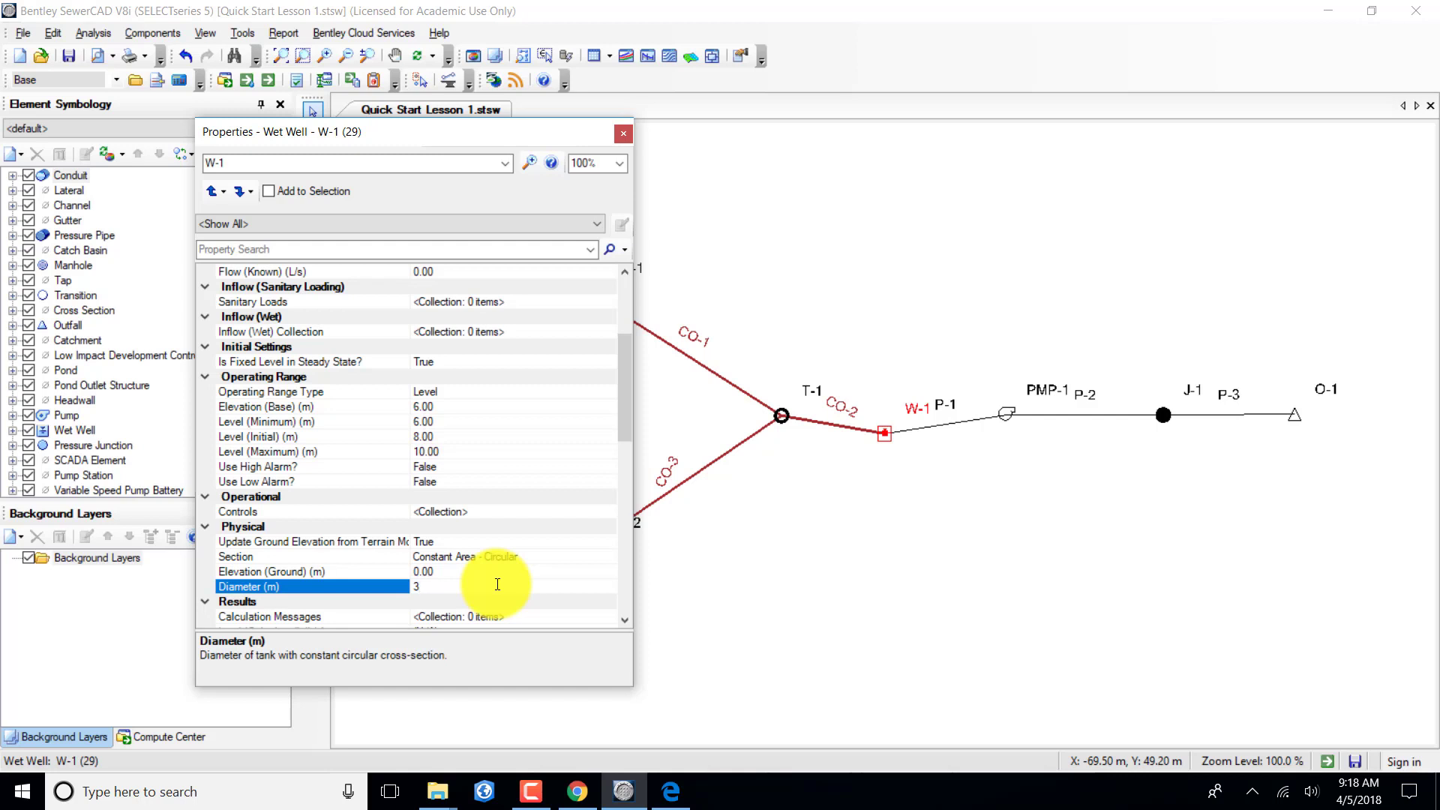
Set wet well W-1's ground elevation to 10.5 m and switch the properties to pump PMP-1.
click(448, 570)
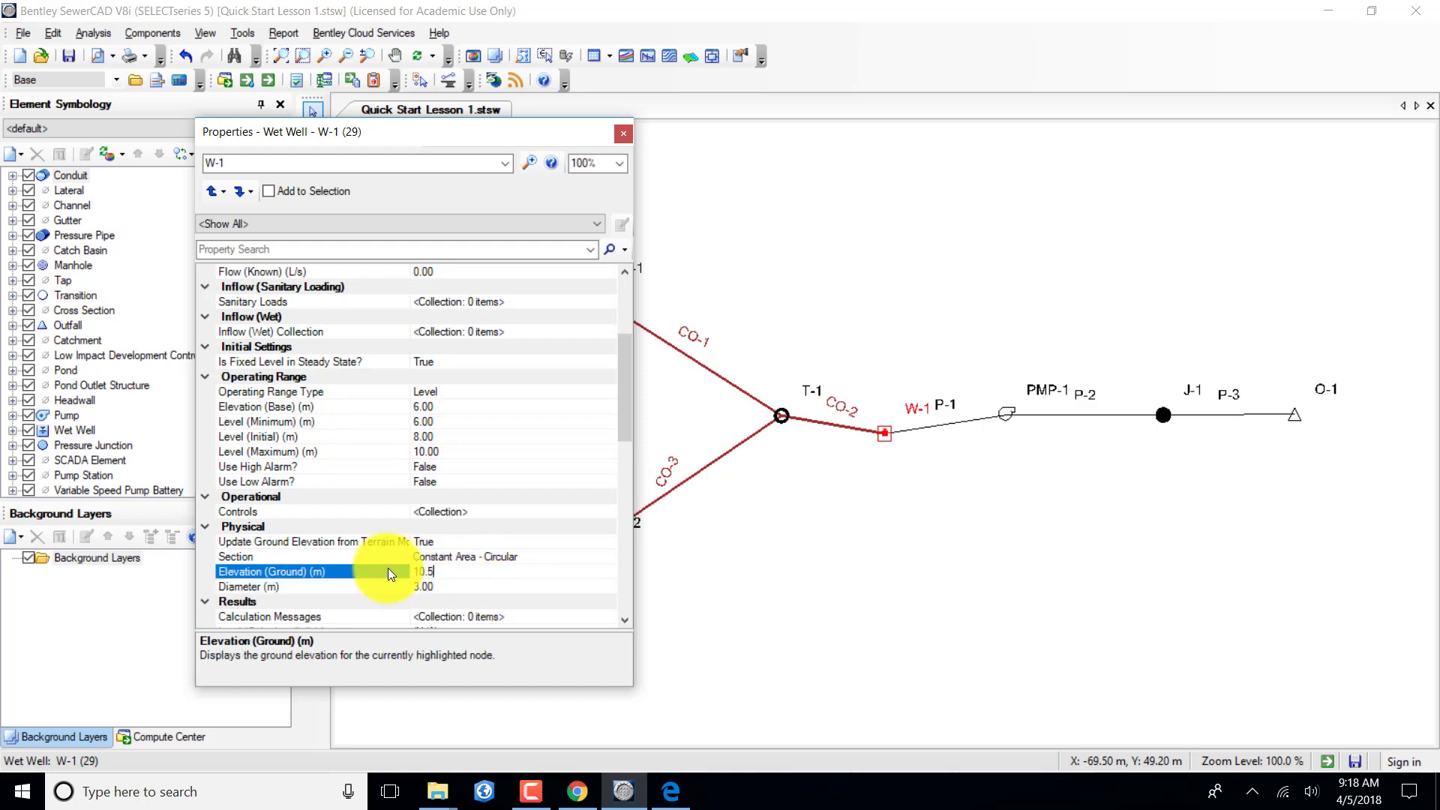
key(Return)
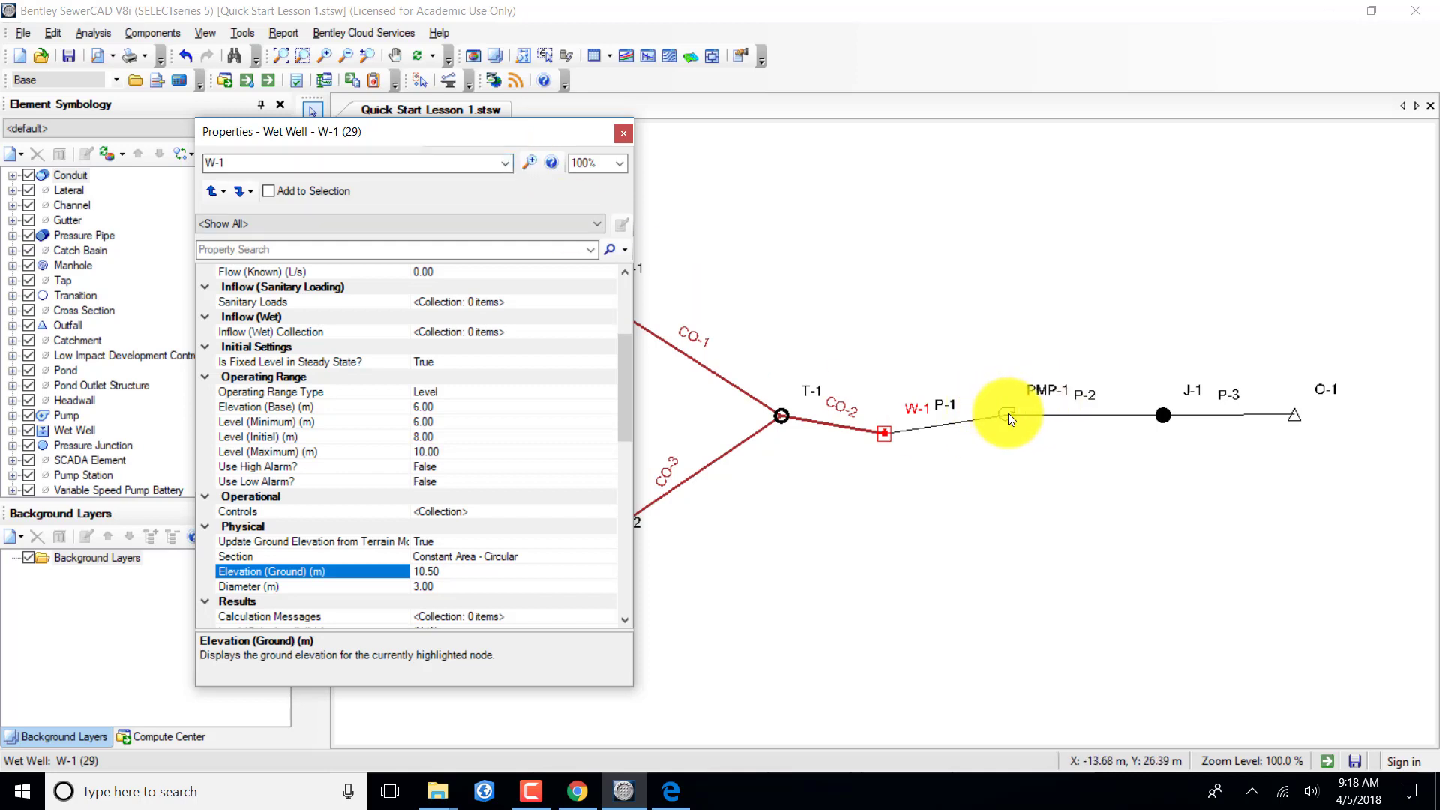
click(506, 164)
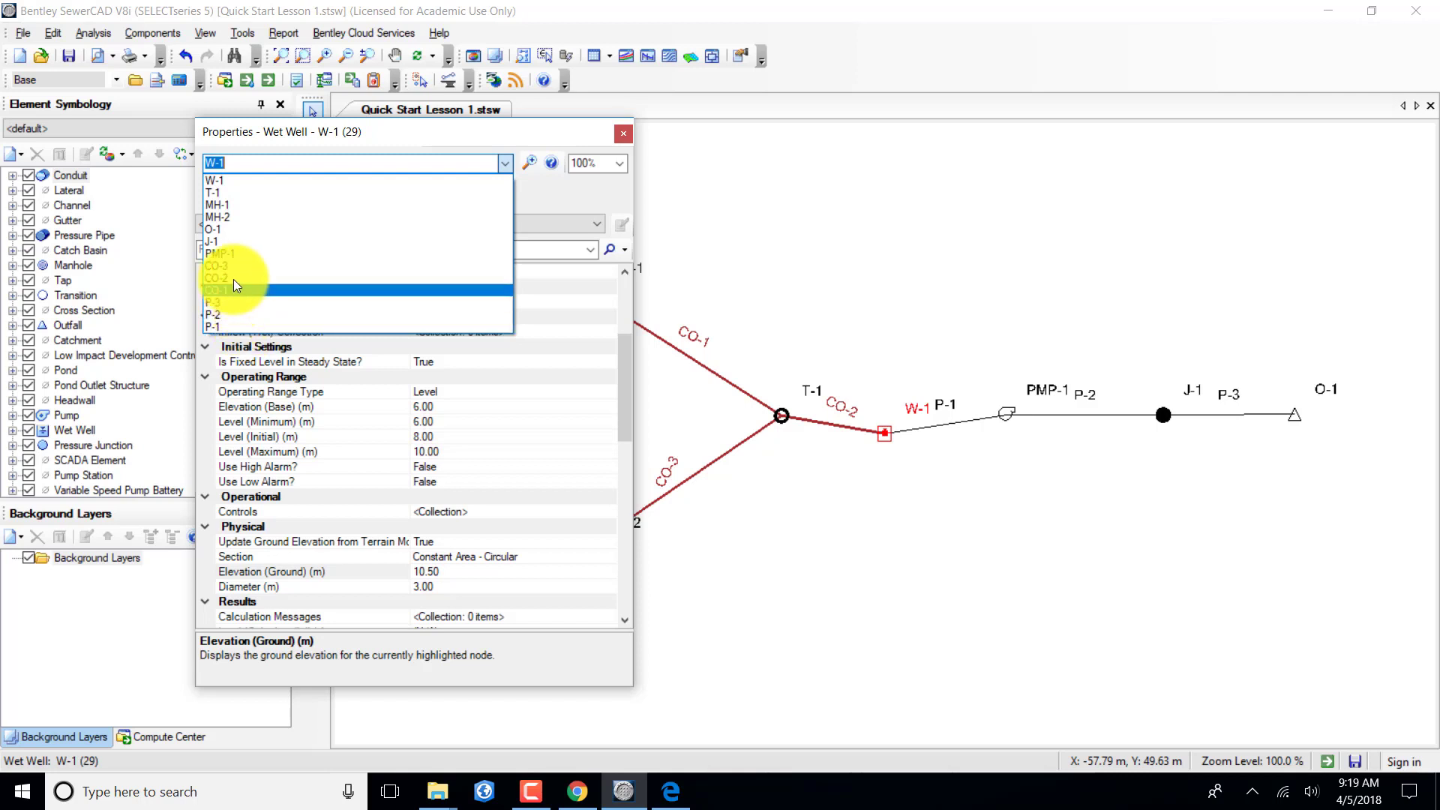
click(232, 253)
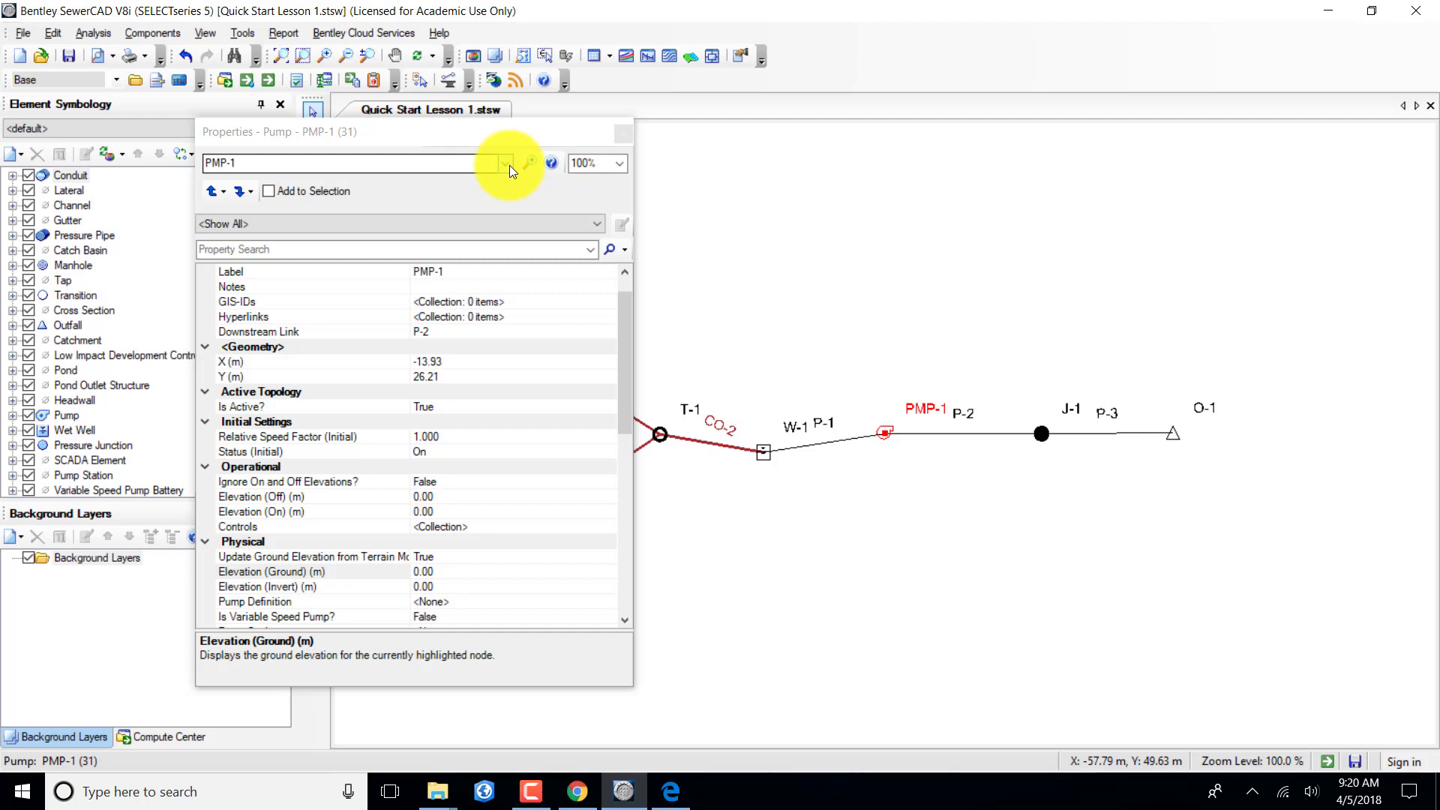
Close PMP-1's properties and create a new pump definition.
click(622, 133)
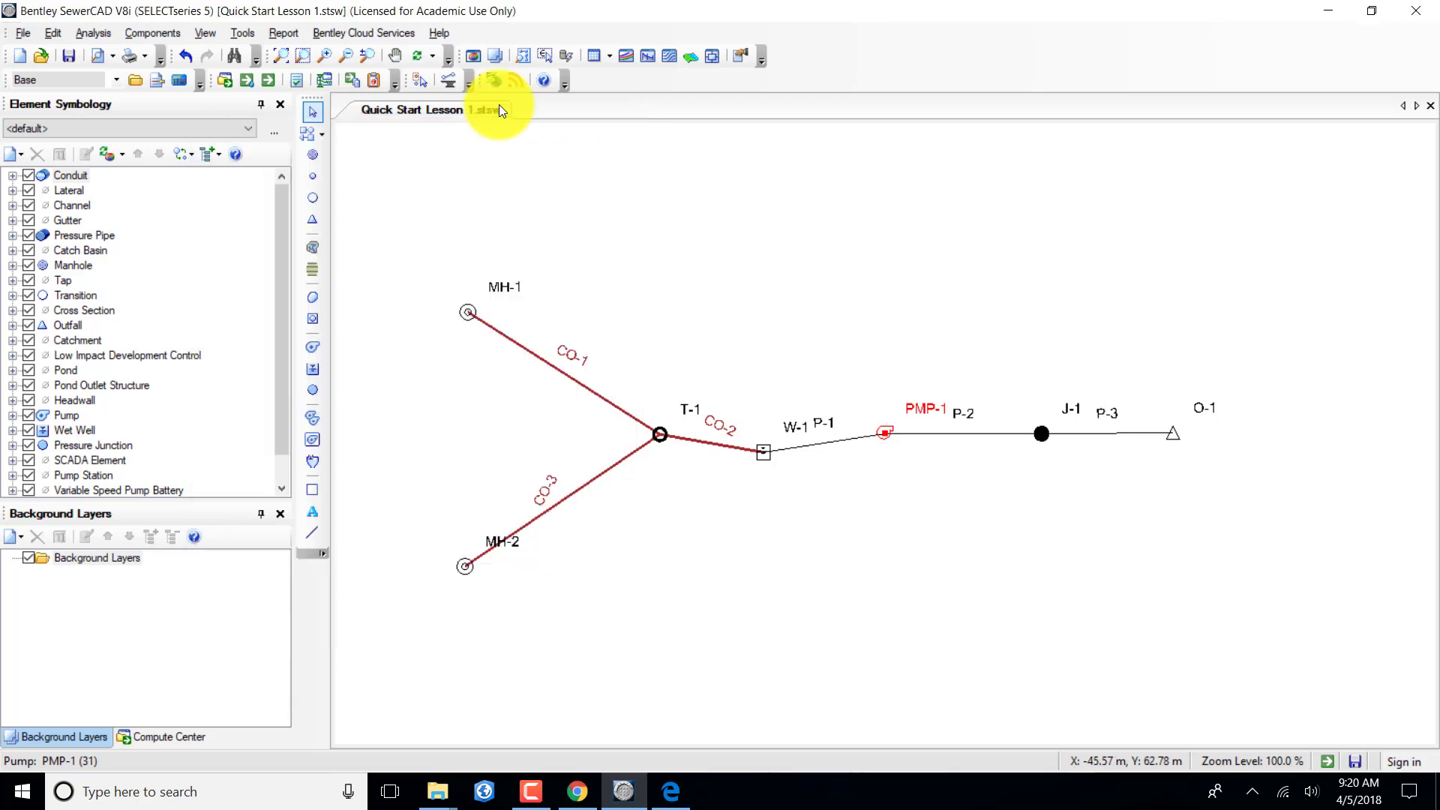
click(165, 33)
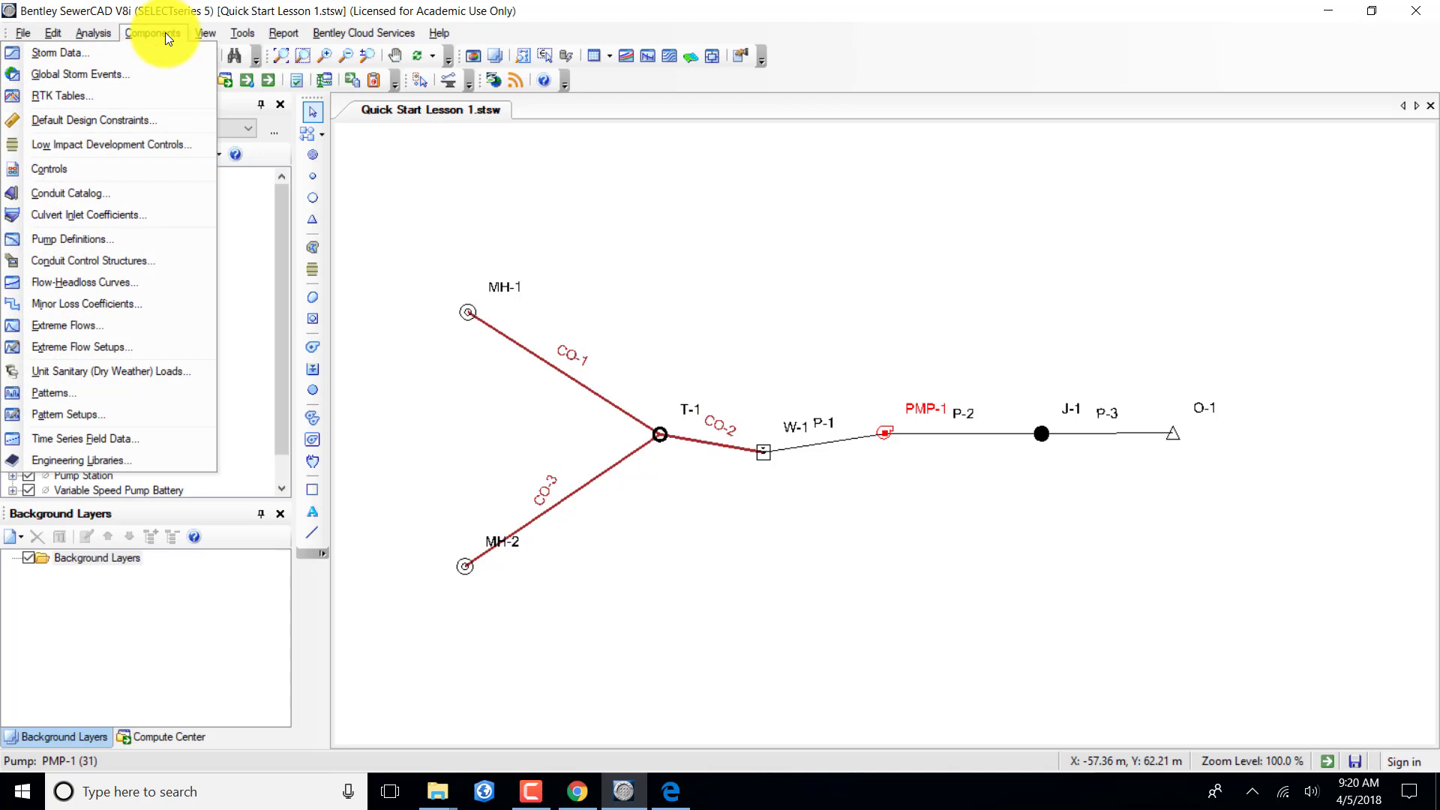
click(69, 239)
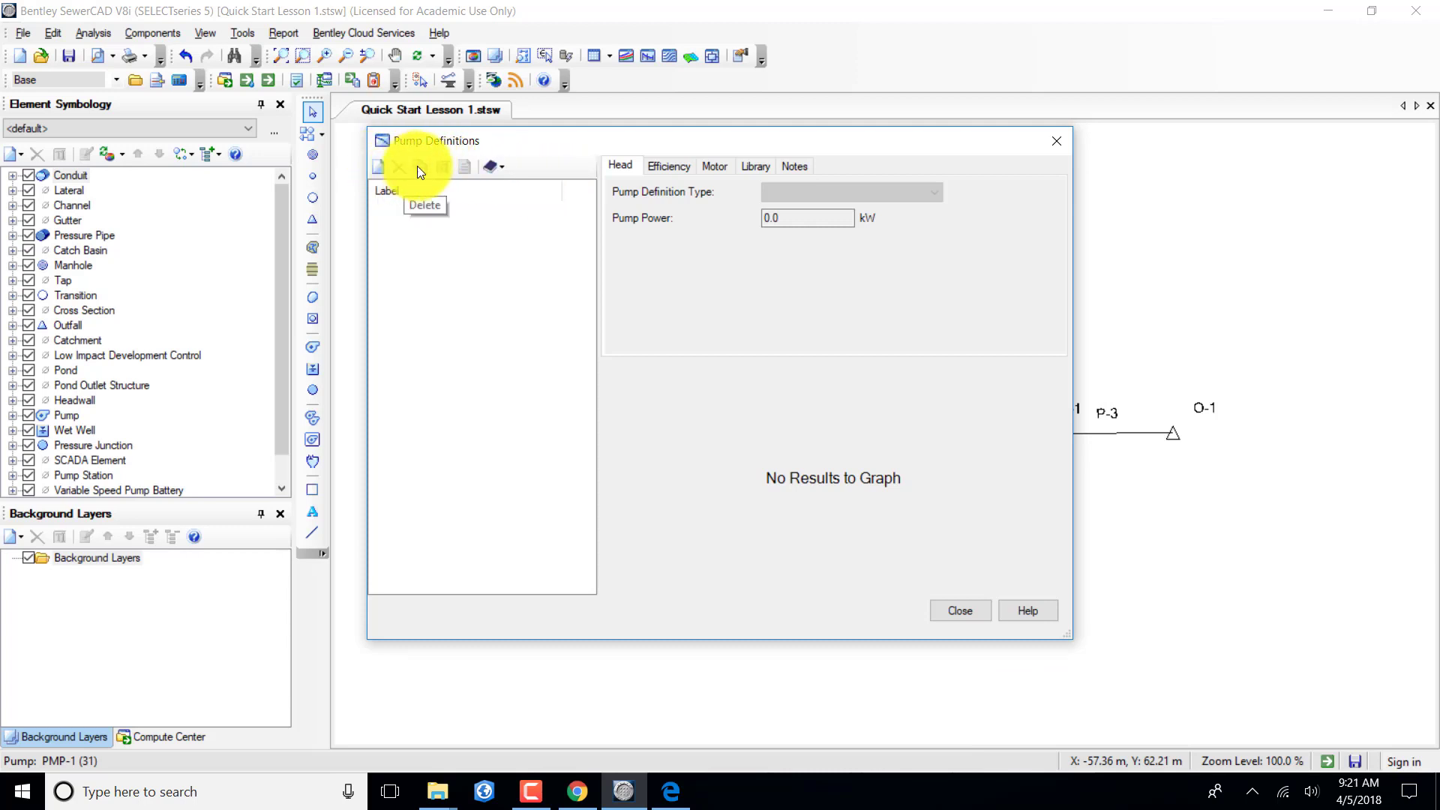
click(378, 167)
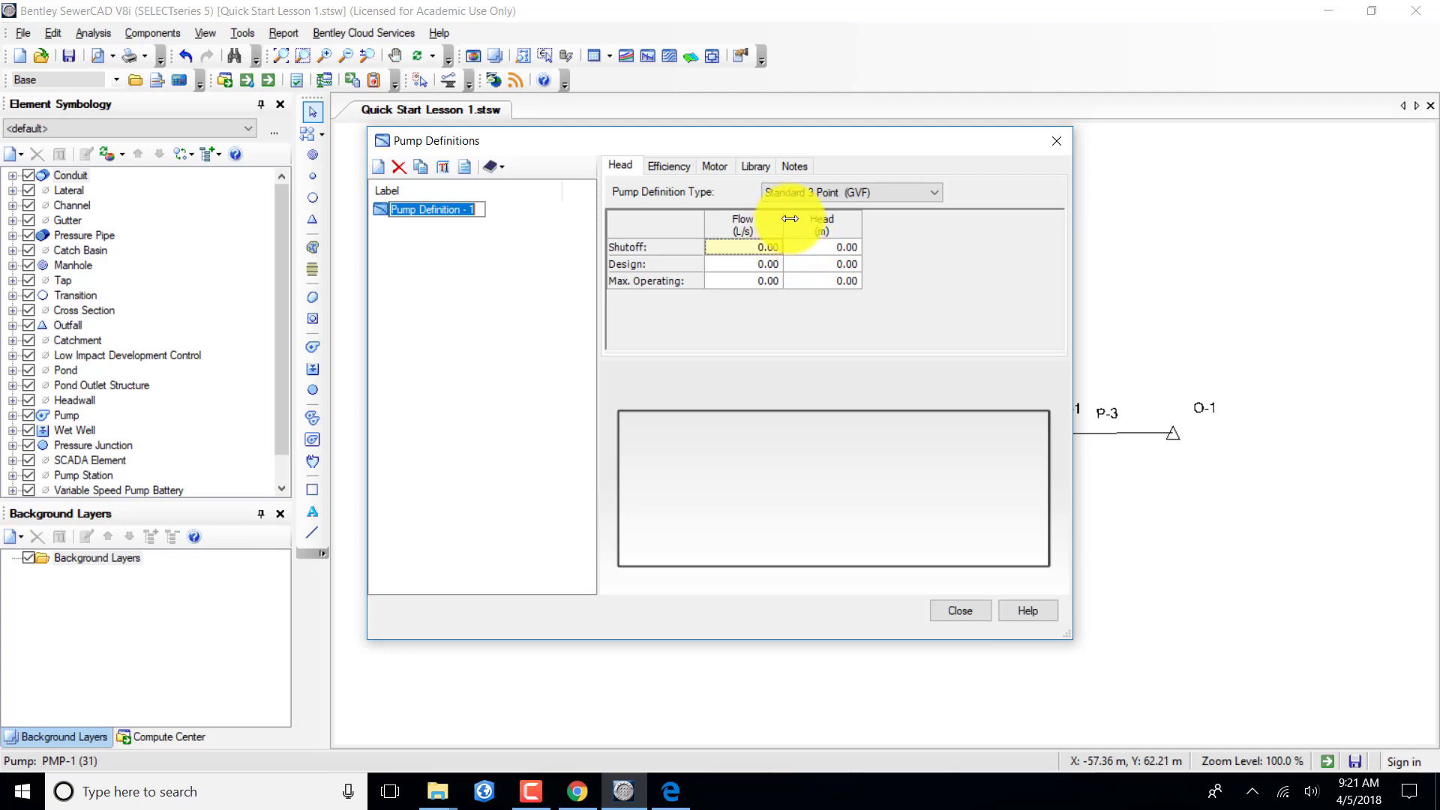
Set the new pump definition's shutoff head to 53.33 m.
click(836, 246)
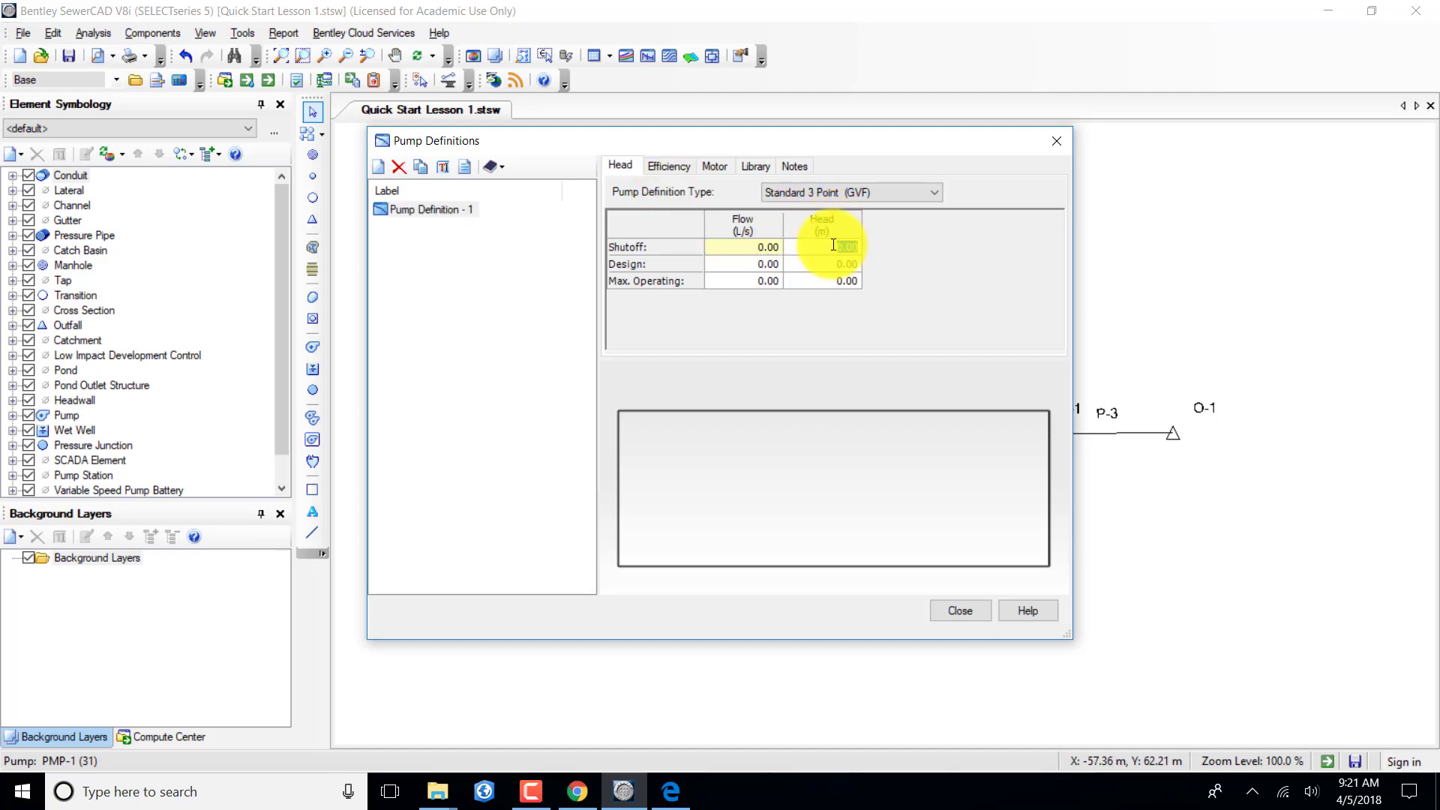
text(53.33)
click(722, 267)
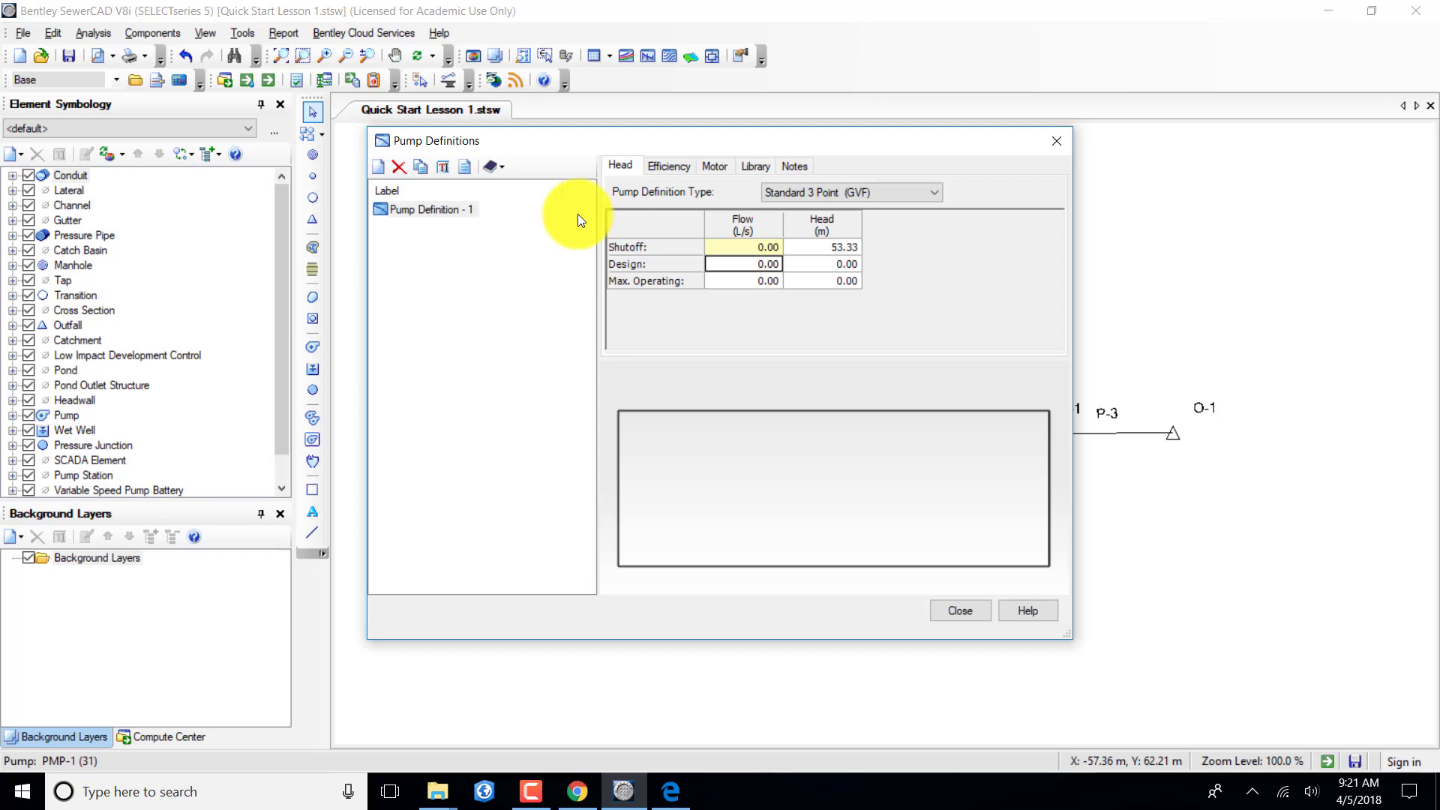
Set the pump definition's design point to a flow of 0.25 L/s and a head of 40 m.
click(731, 264)
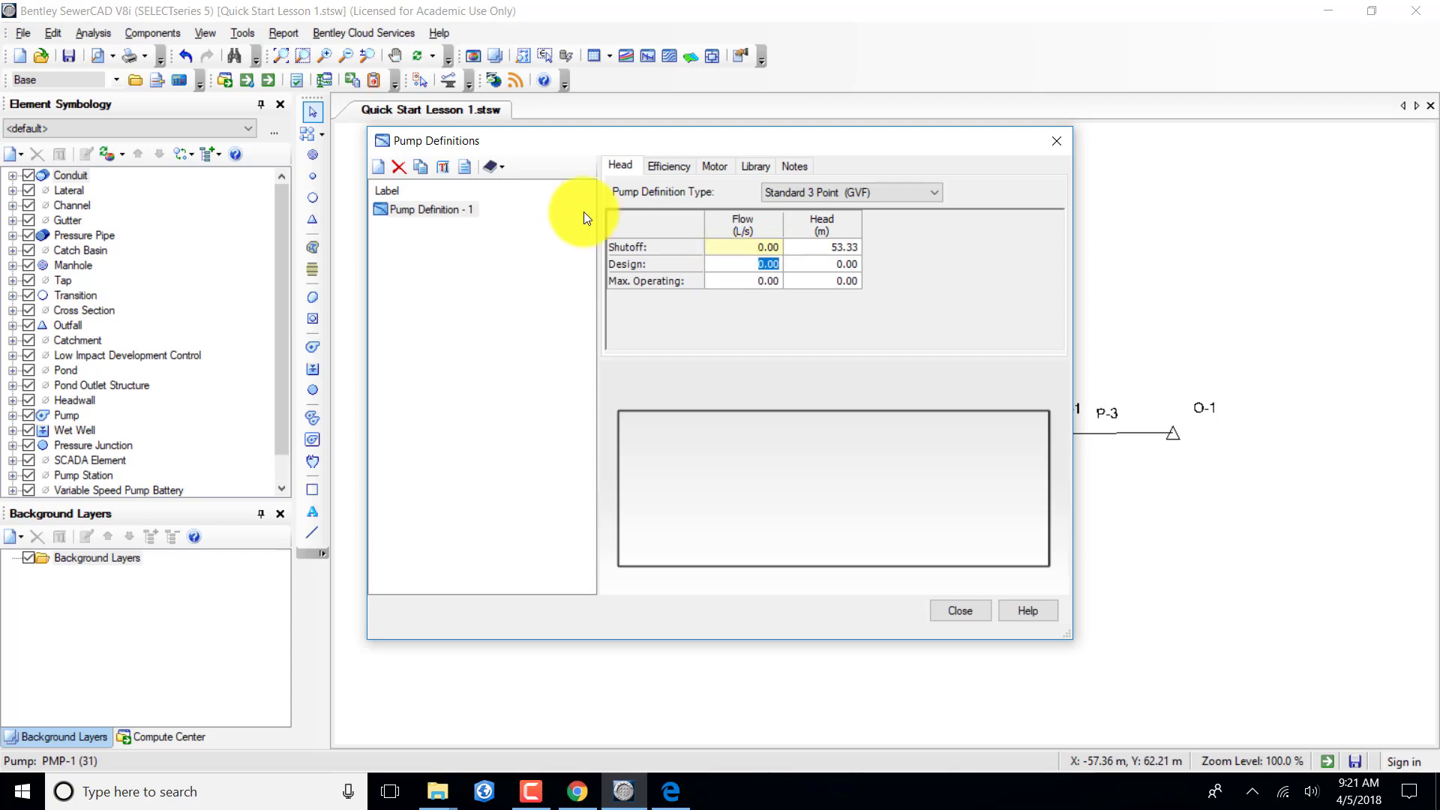
text(0.25)
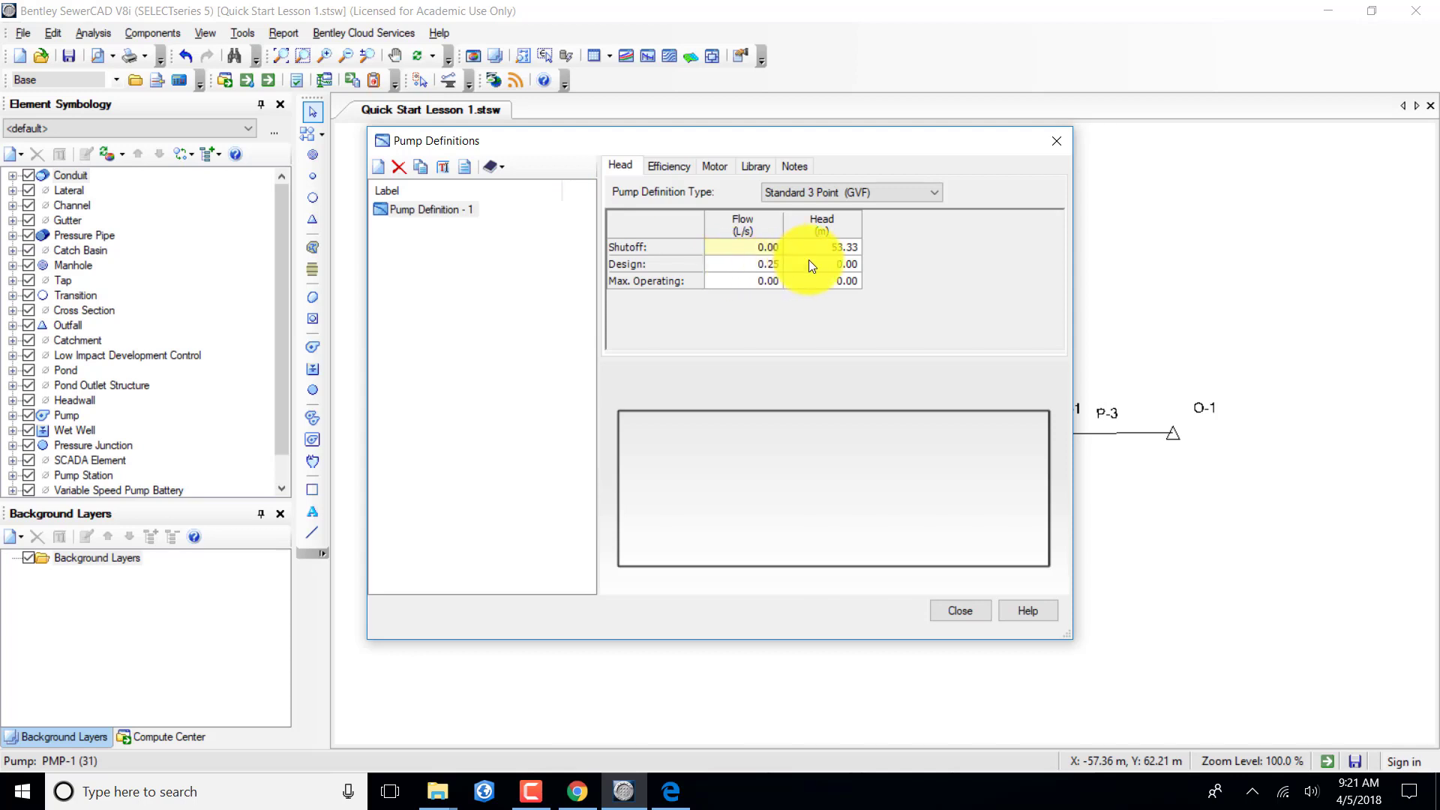
click(808, 264)
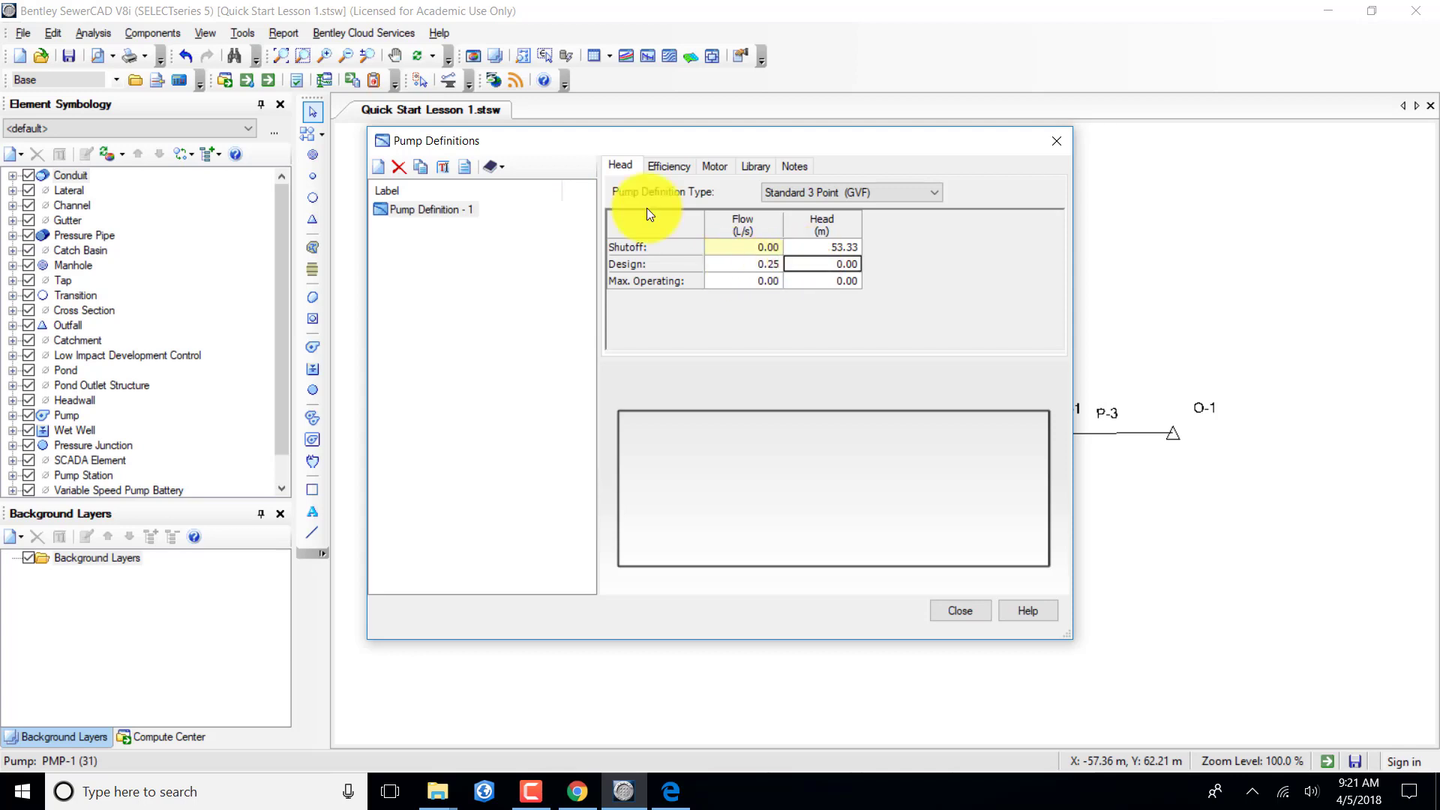
click(831, 264)
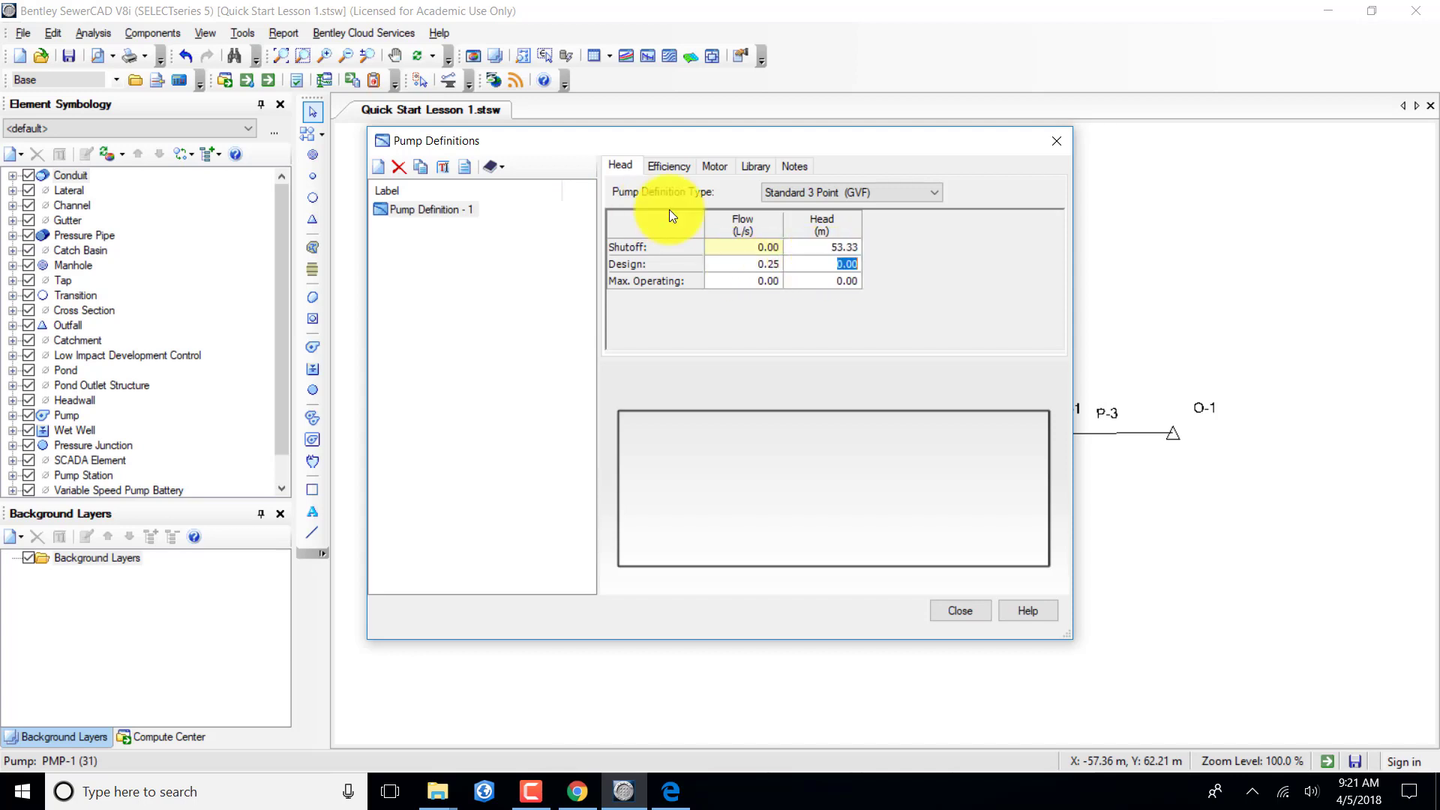
text(40.0)
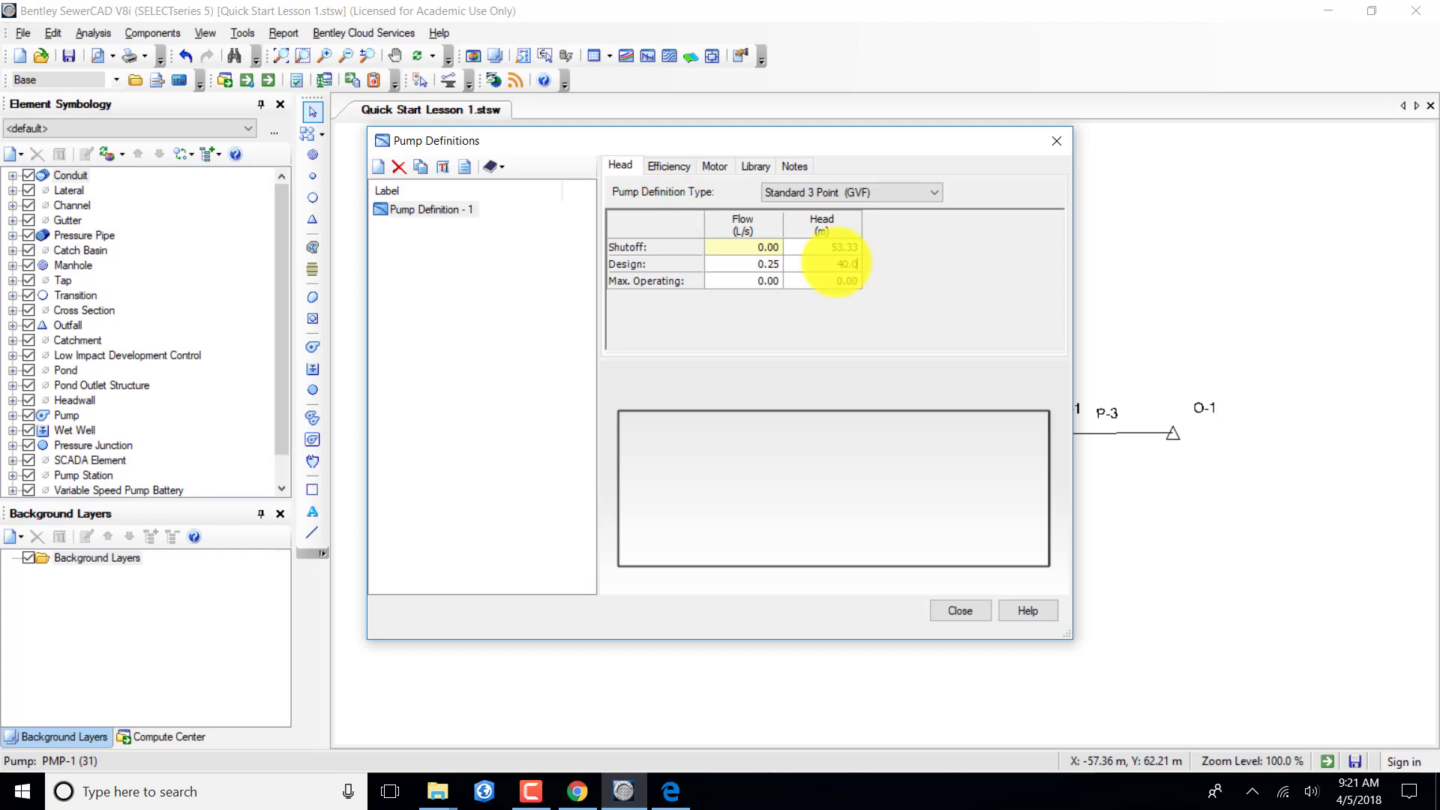
Set the pump definition's maximum operating flow to 0.5 L/s.
click(752, 281)
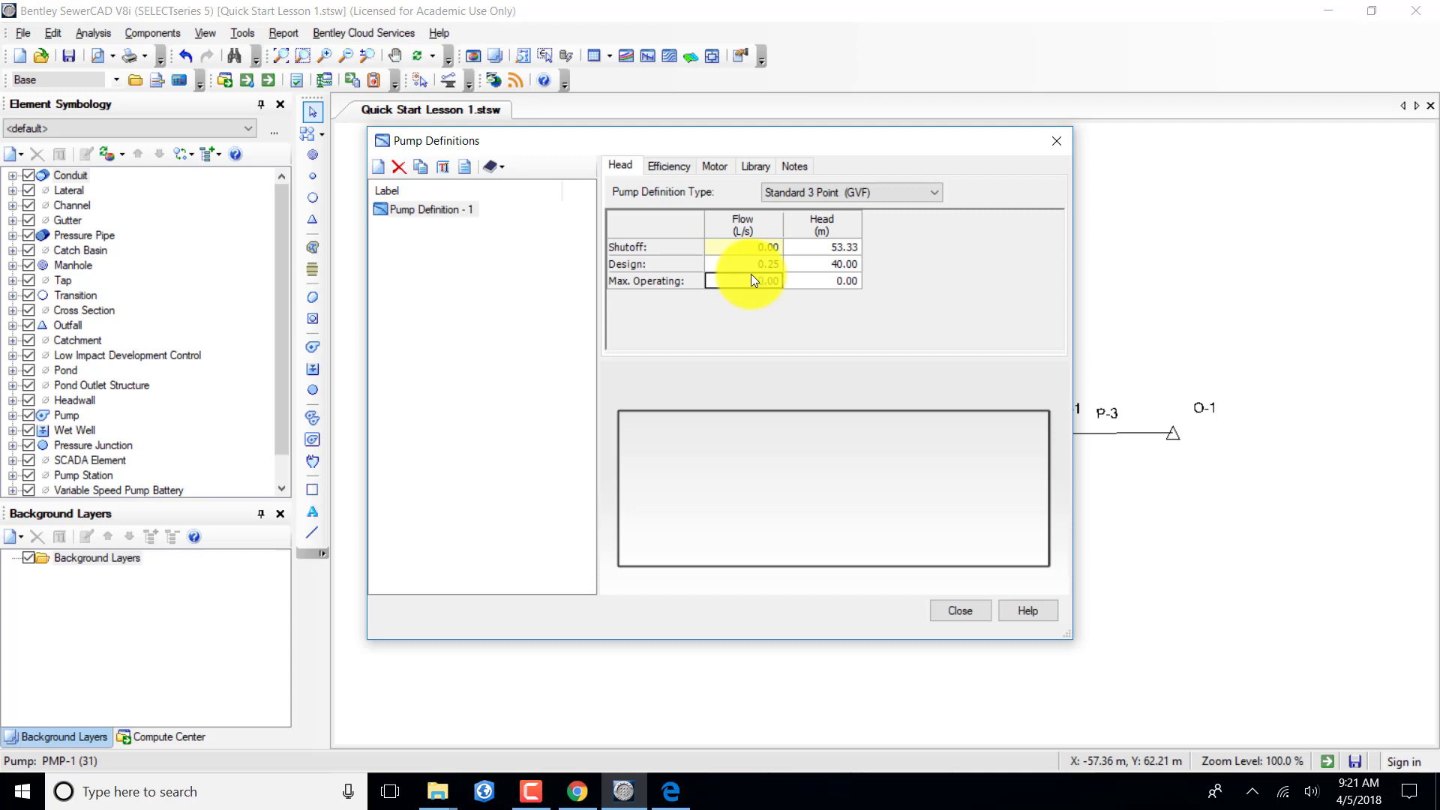
click(753, 280)
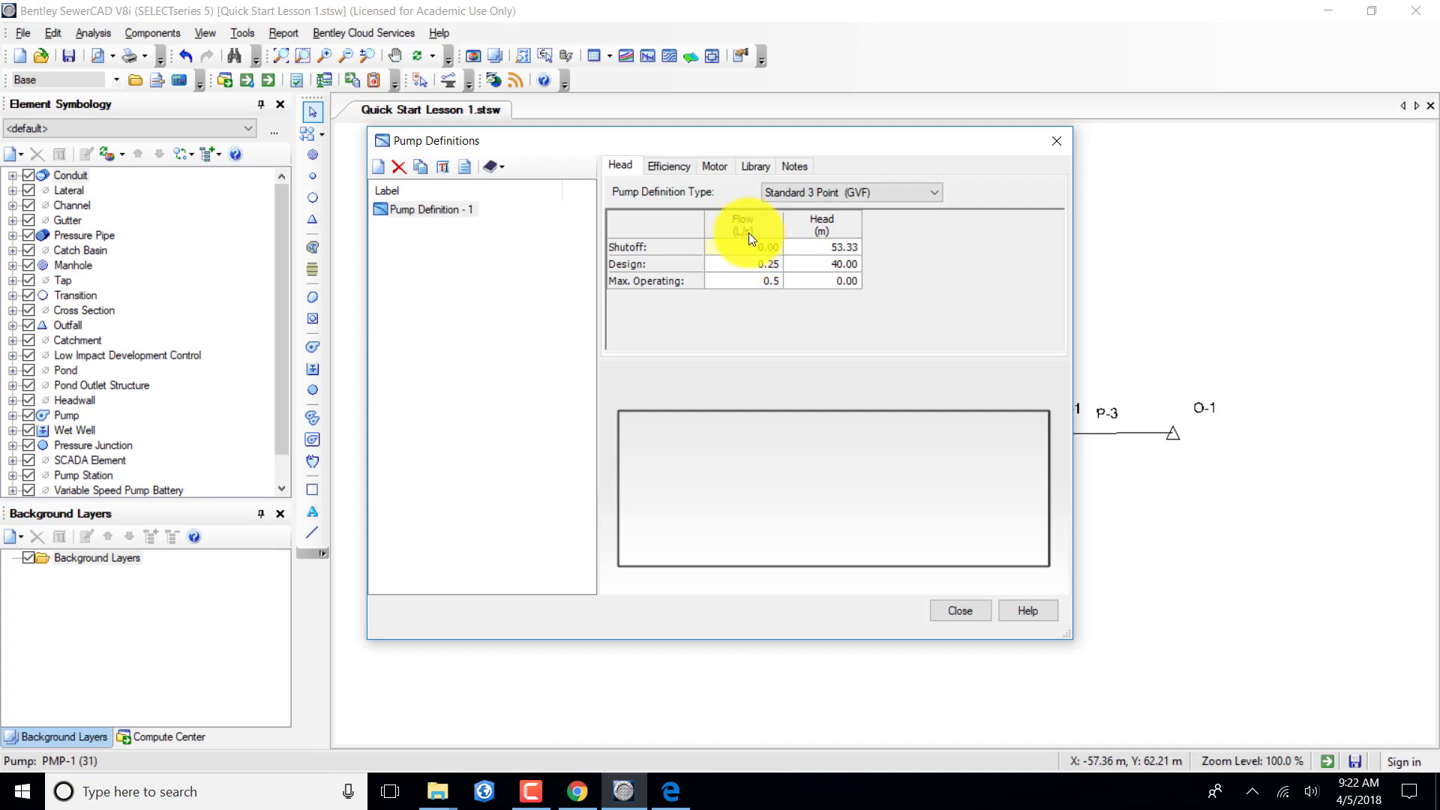
key(Return)
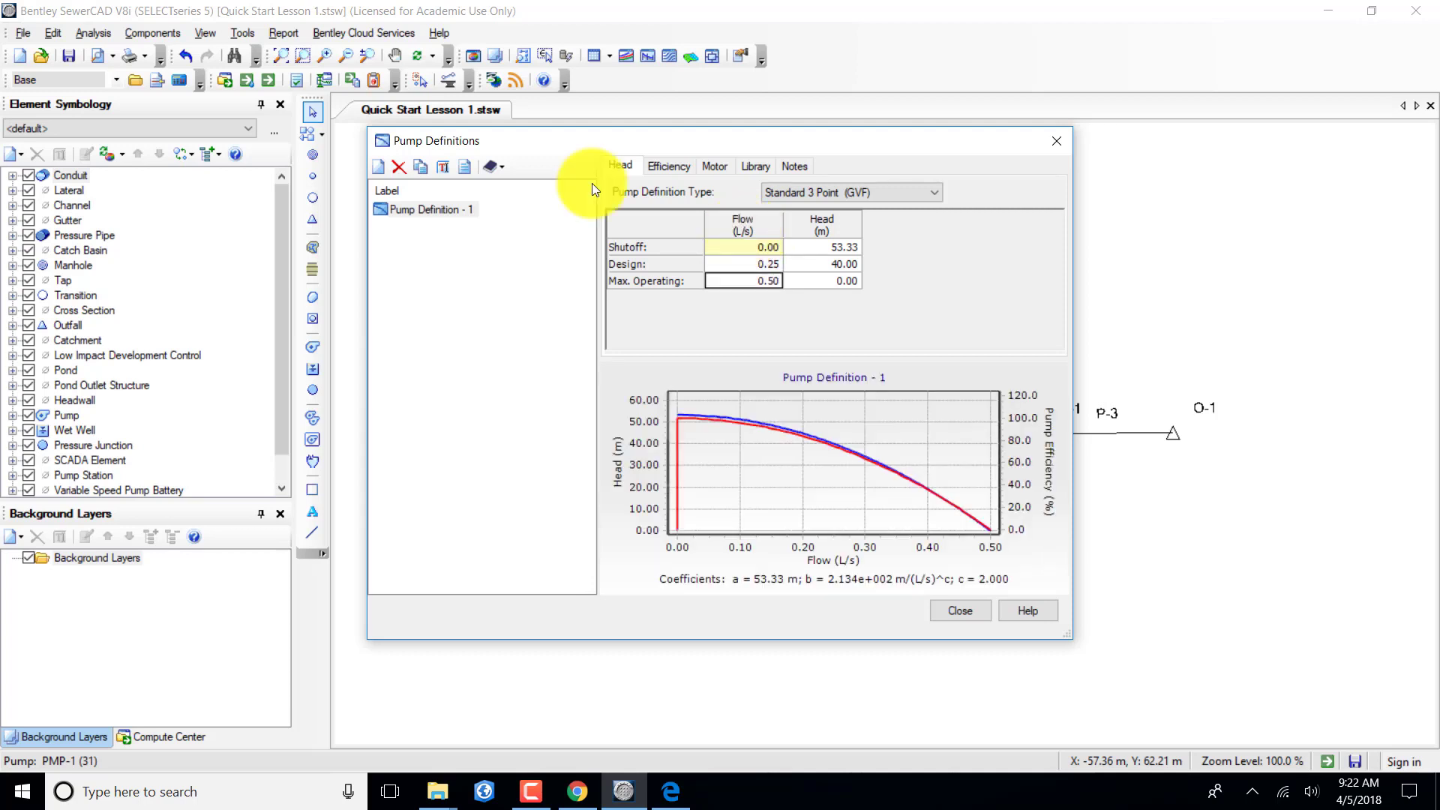
Change the unit of the pump definition's flow column to m³/s.
key(shift+F10)
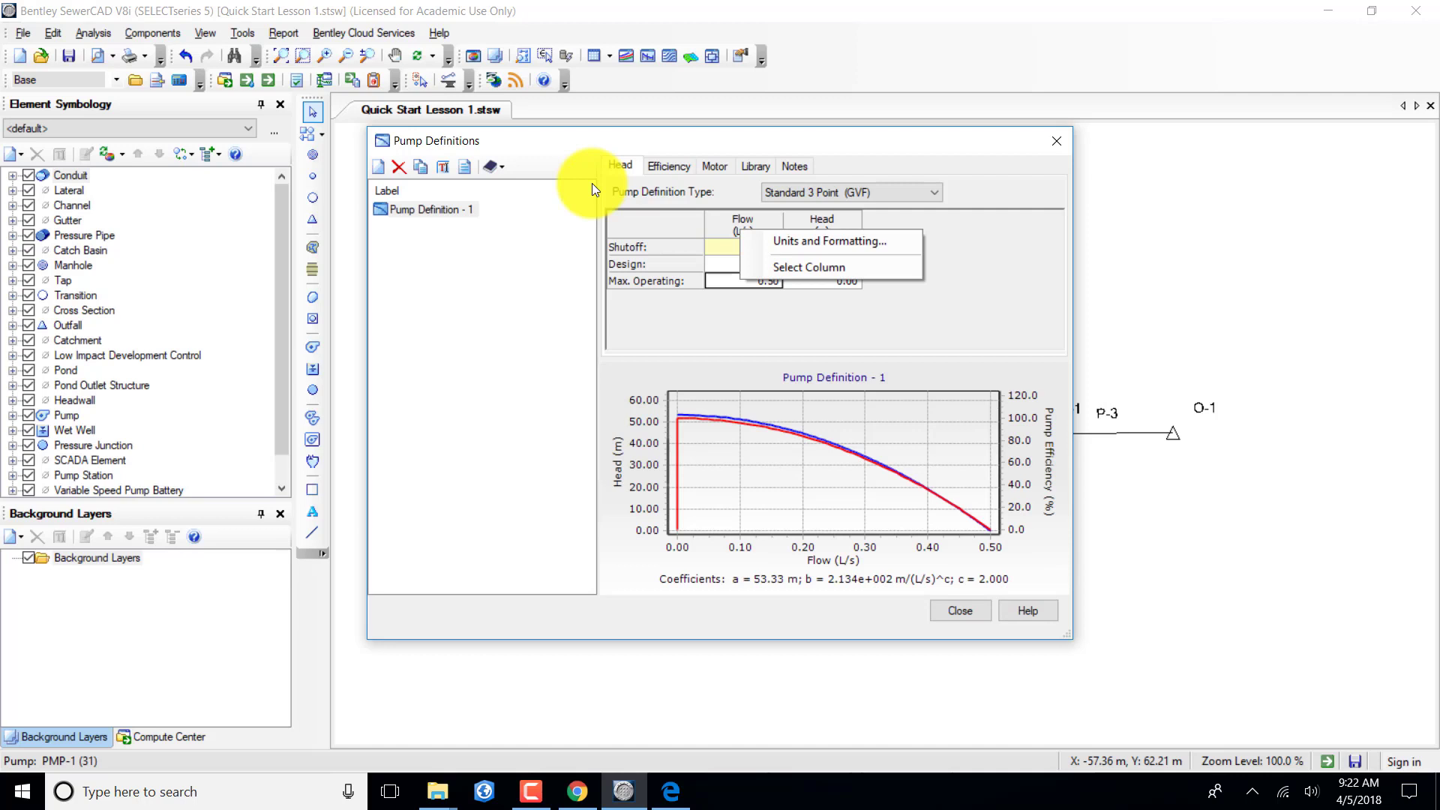
click(789, 240)
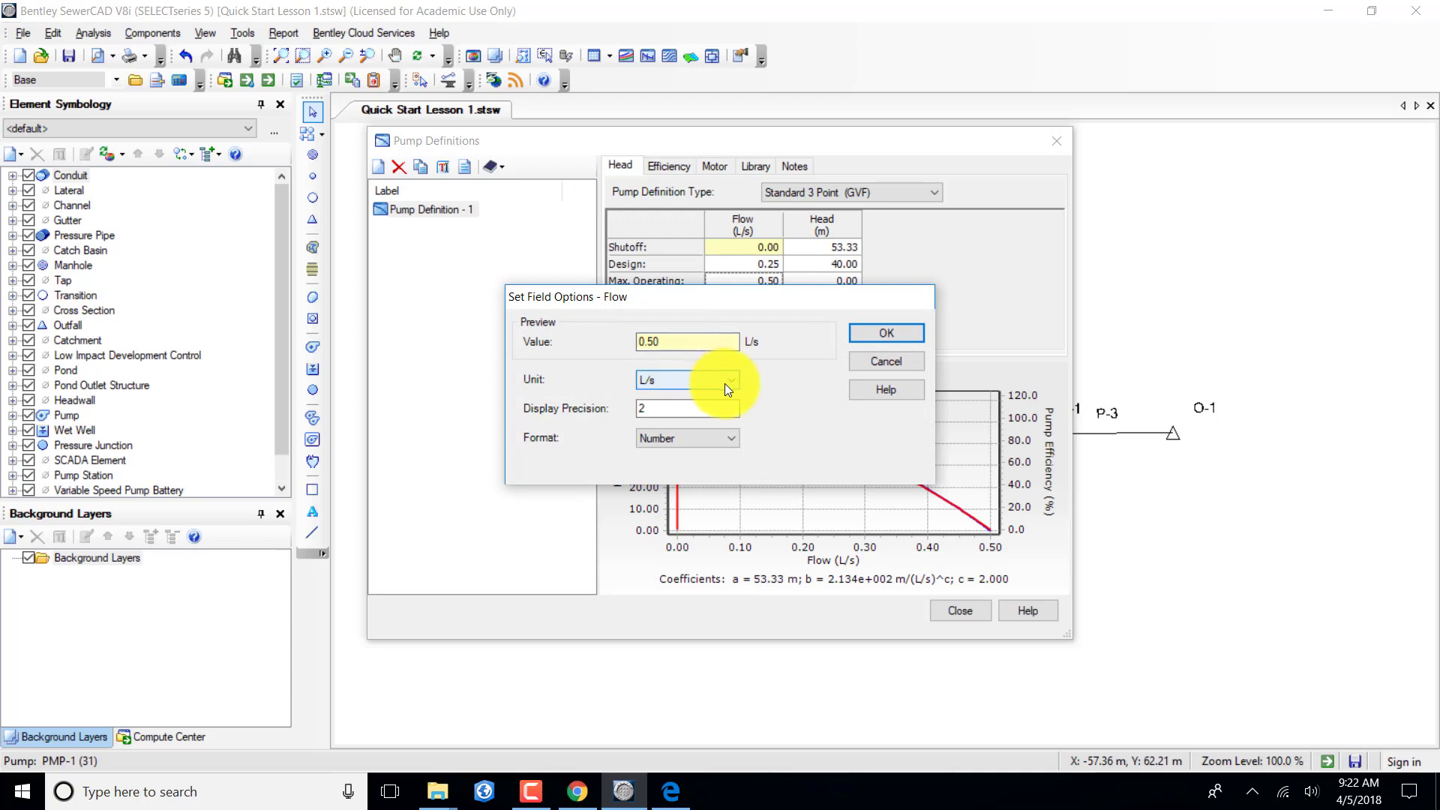
click(731, 384)
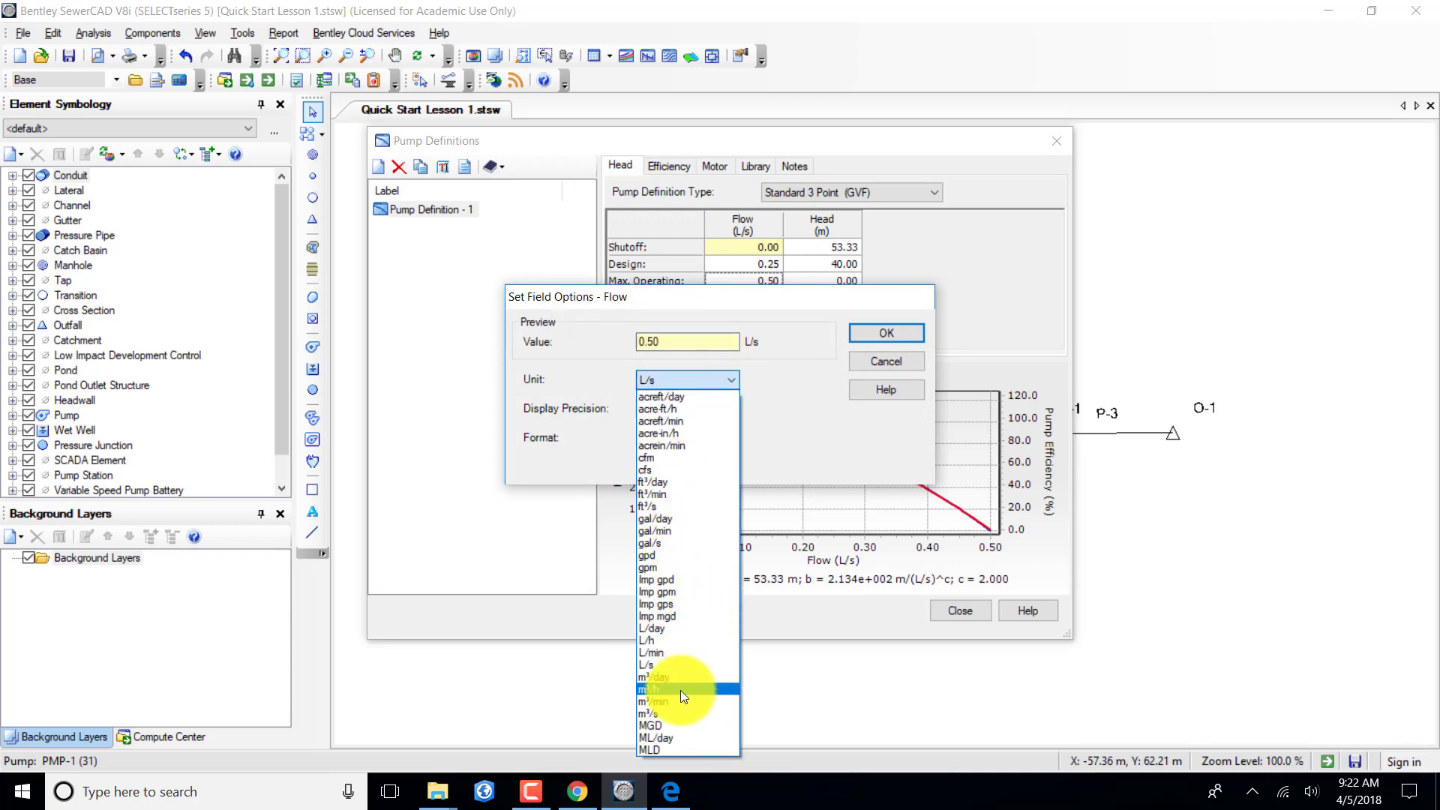
click(659, 713)
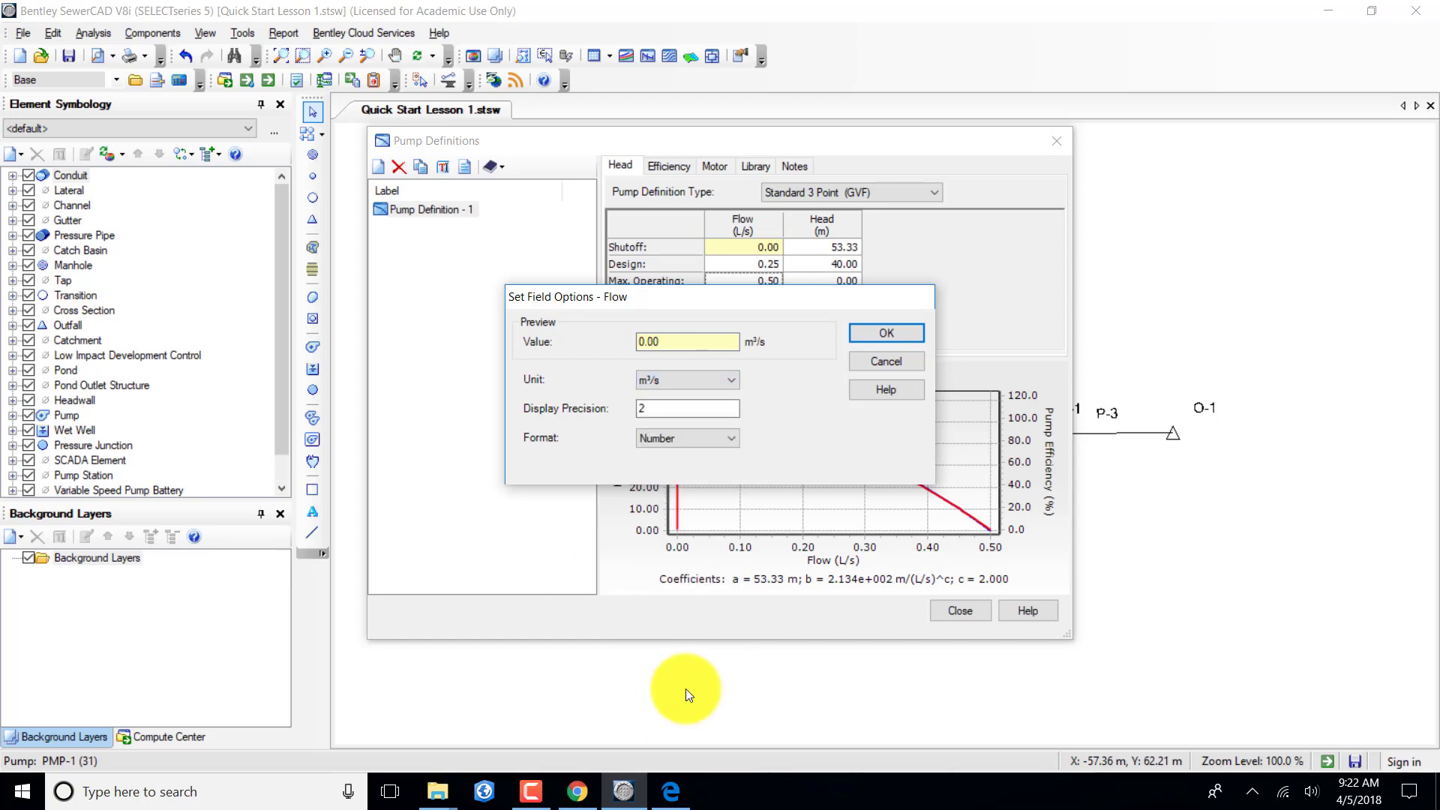
click(897, 331)
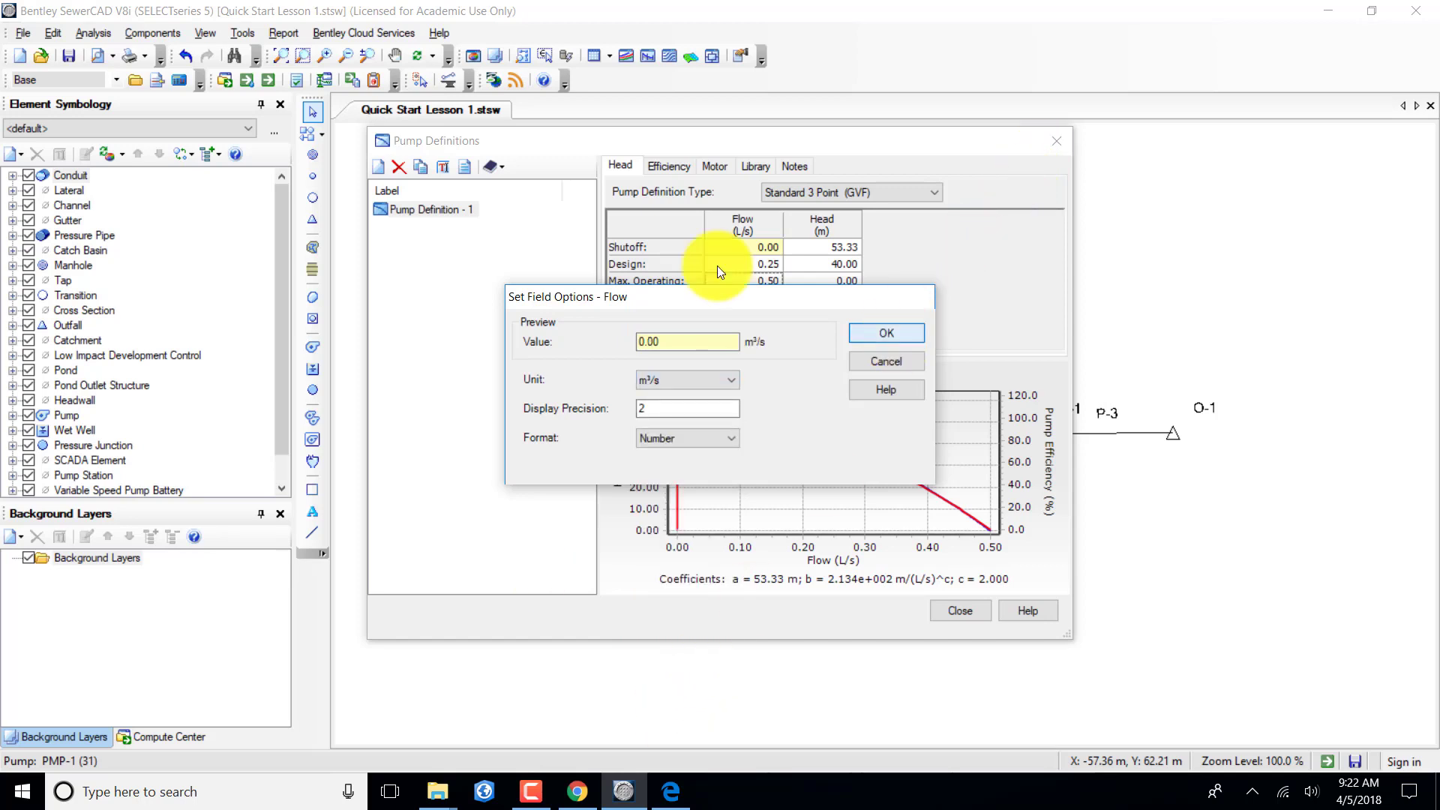
right_click(753, 219)
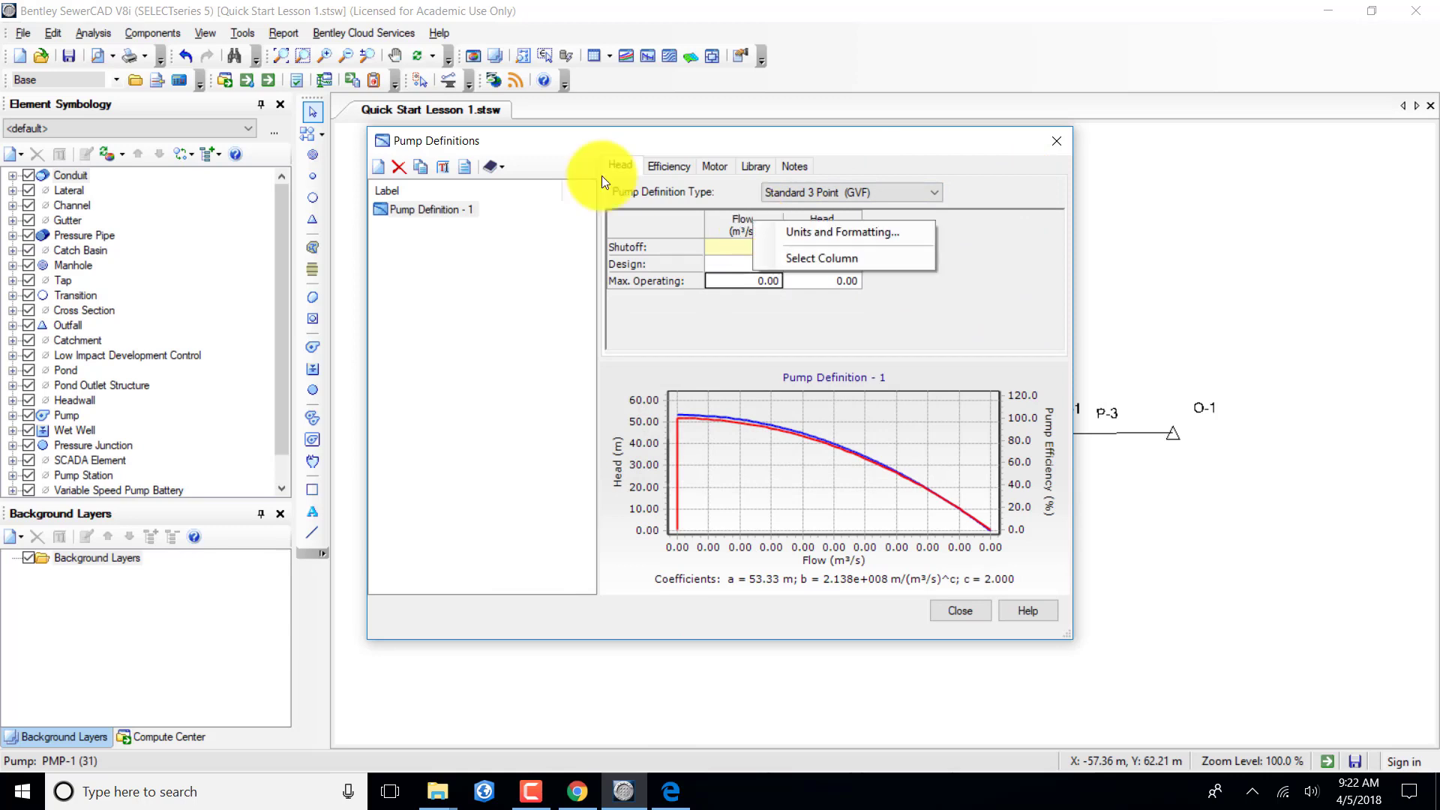
key(Escape)
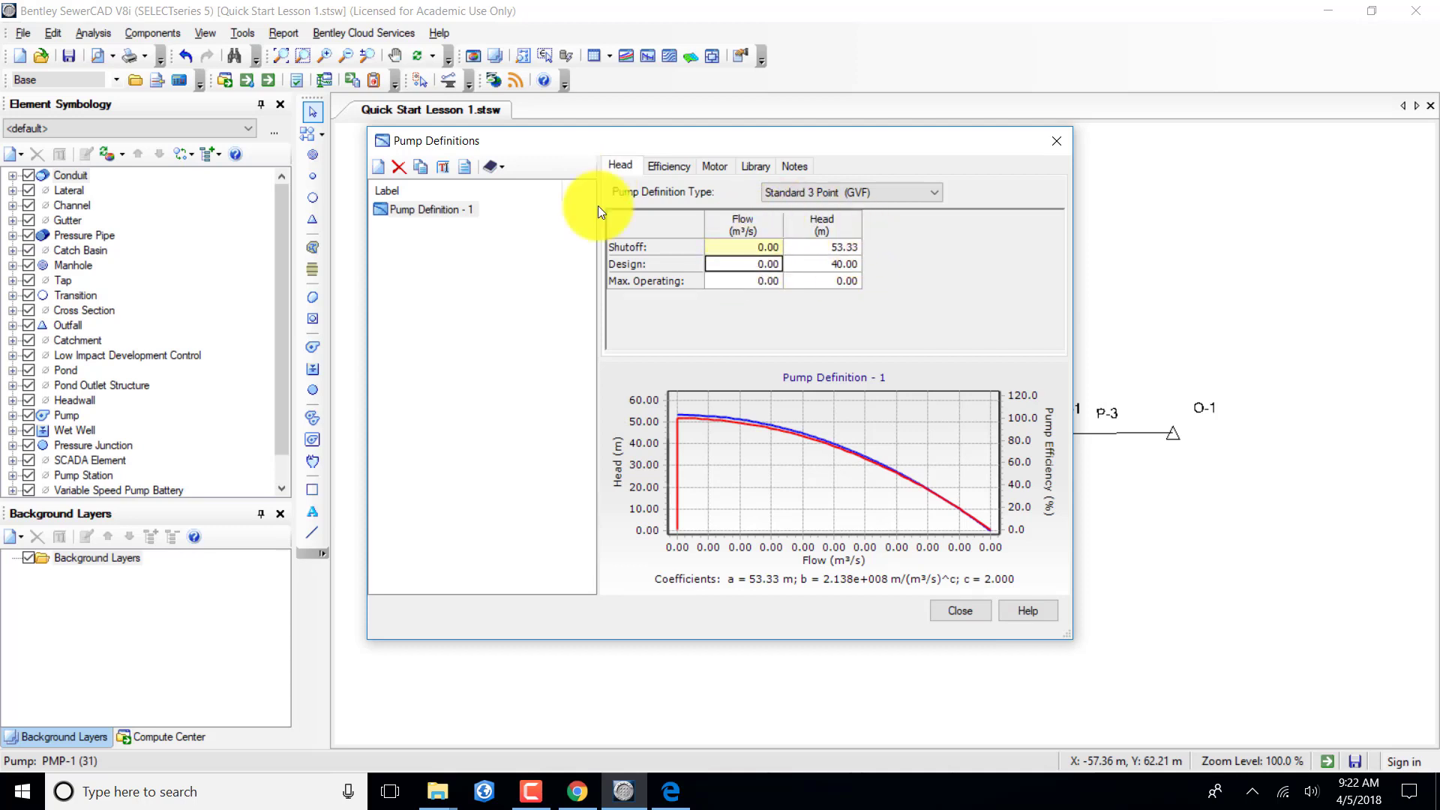
Set the pump definition's design flow to 0.25 m³/s and its maximum operating flow to 0.5 m³/s.
click(743, 264)
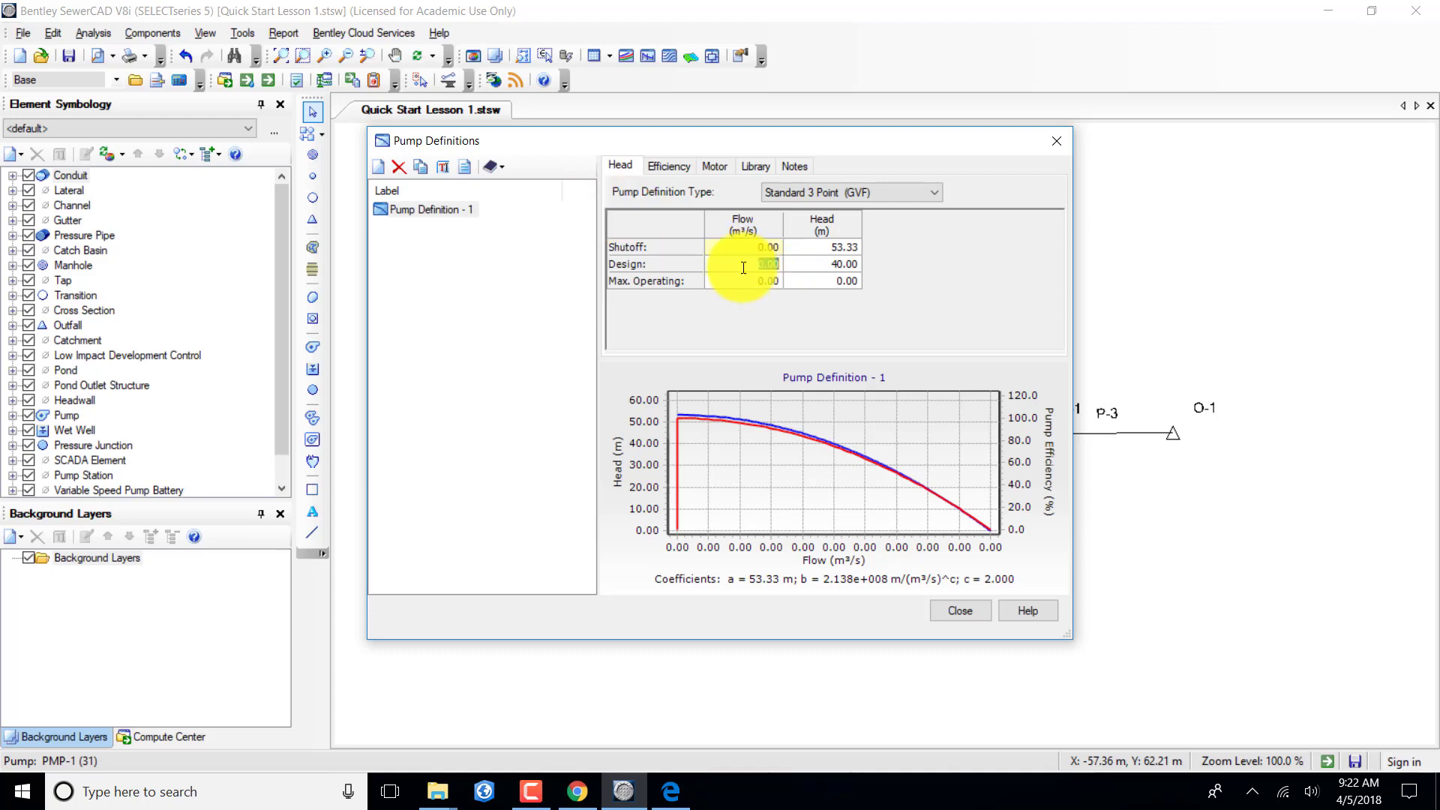
text(0)
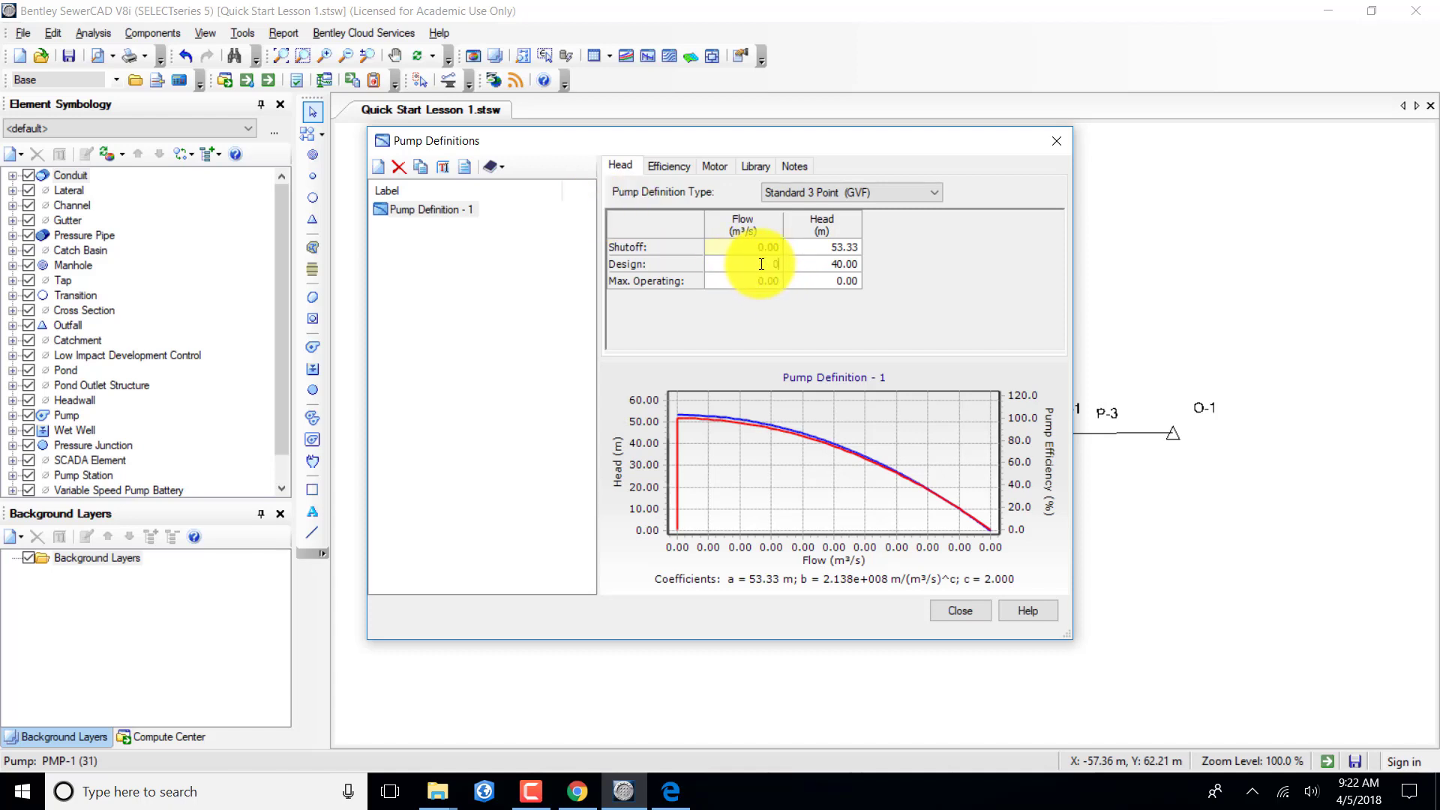
text(.25)
click(756, 280)
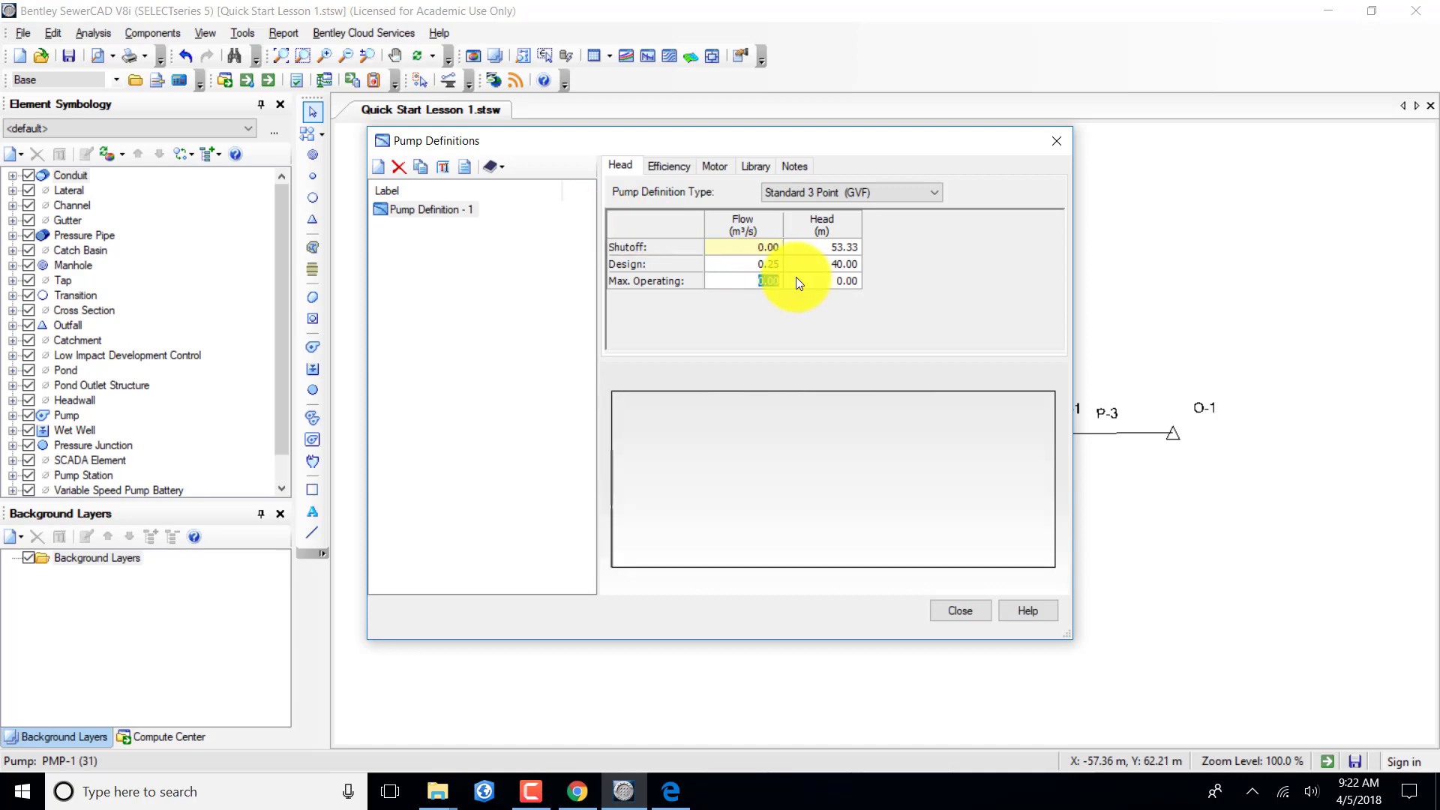
text(0.5)
key(Return)
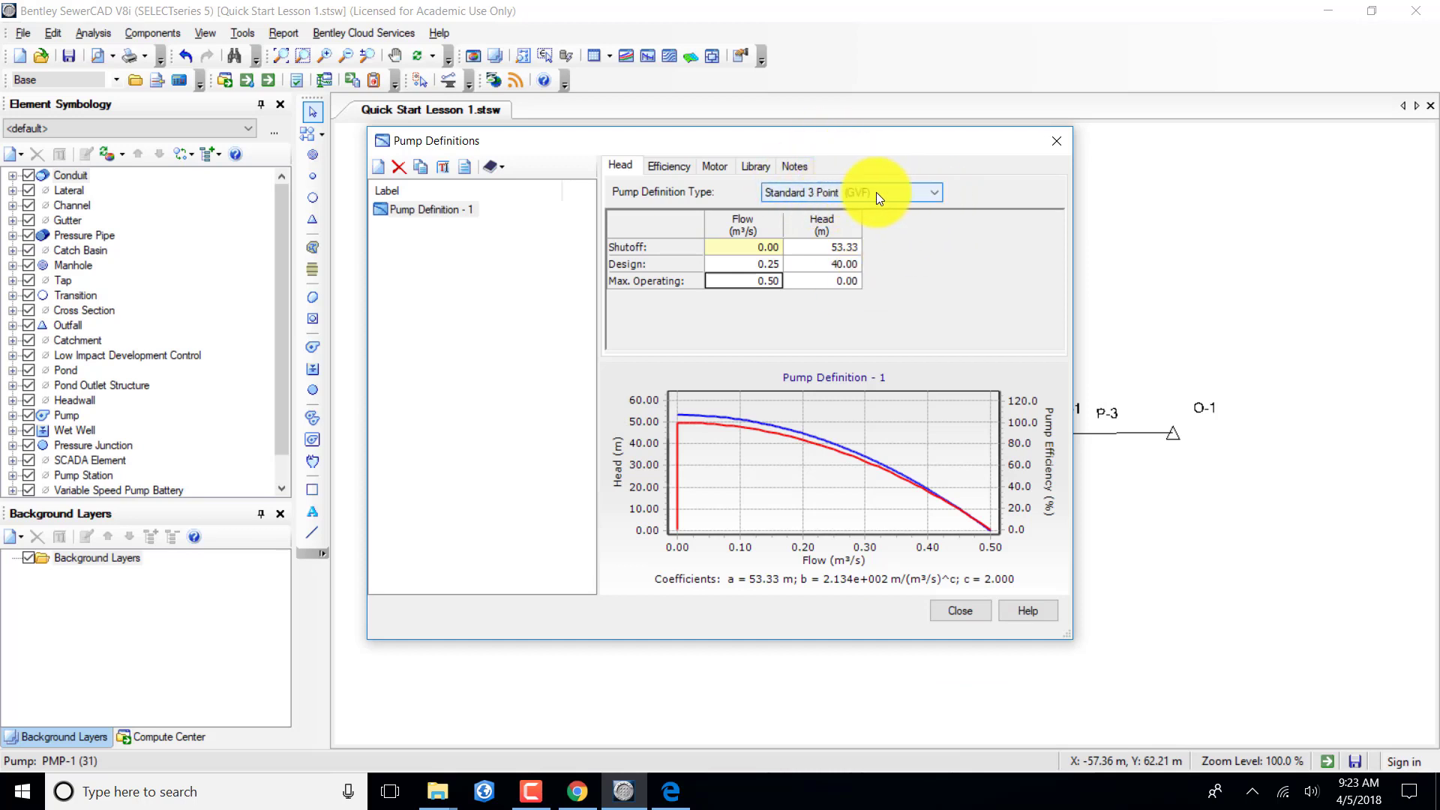
Review the available pump definition types without changing the selection, and close the pump definitions.
click(933, 197)
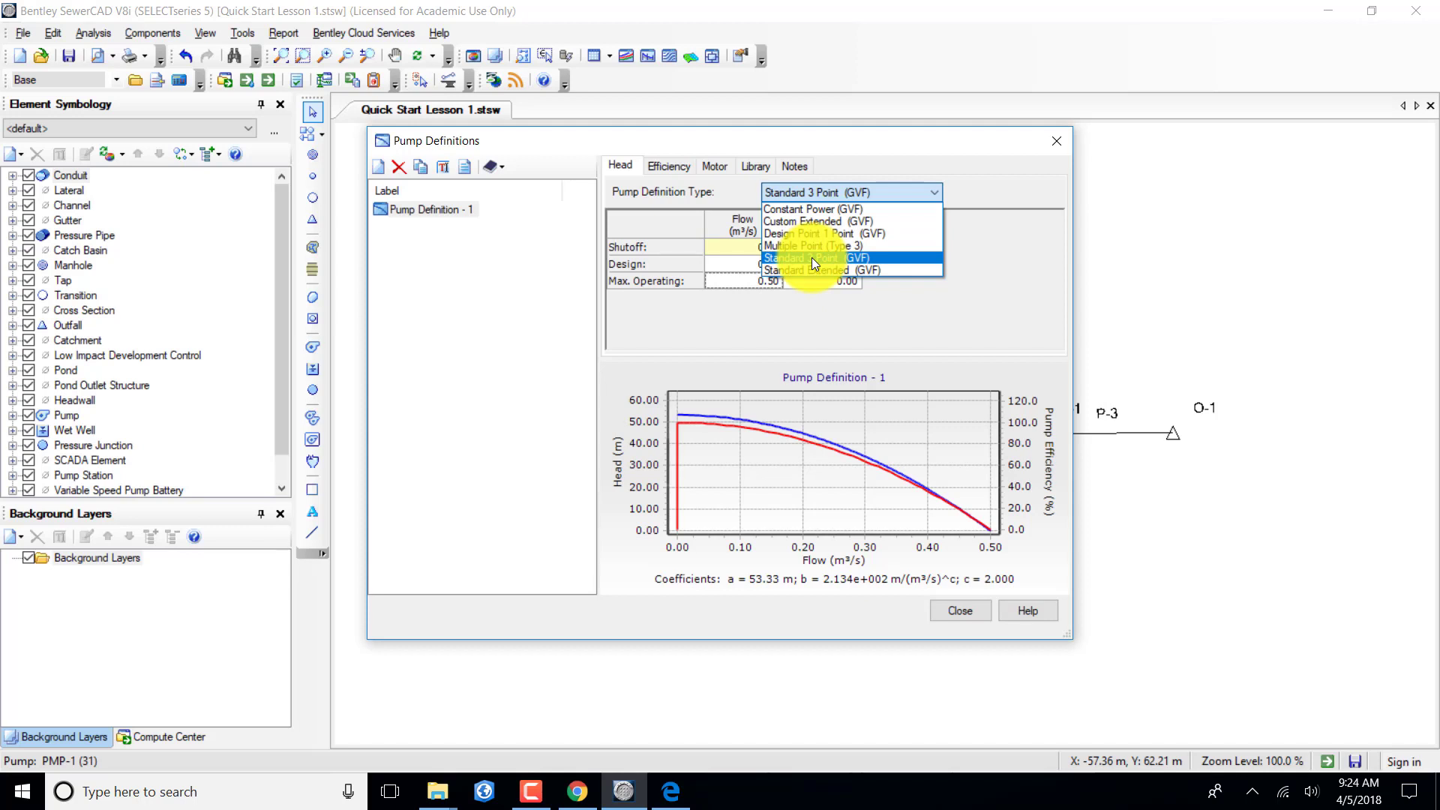
click(650, 205)
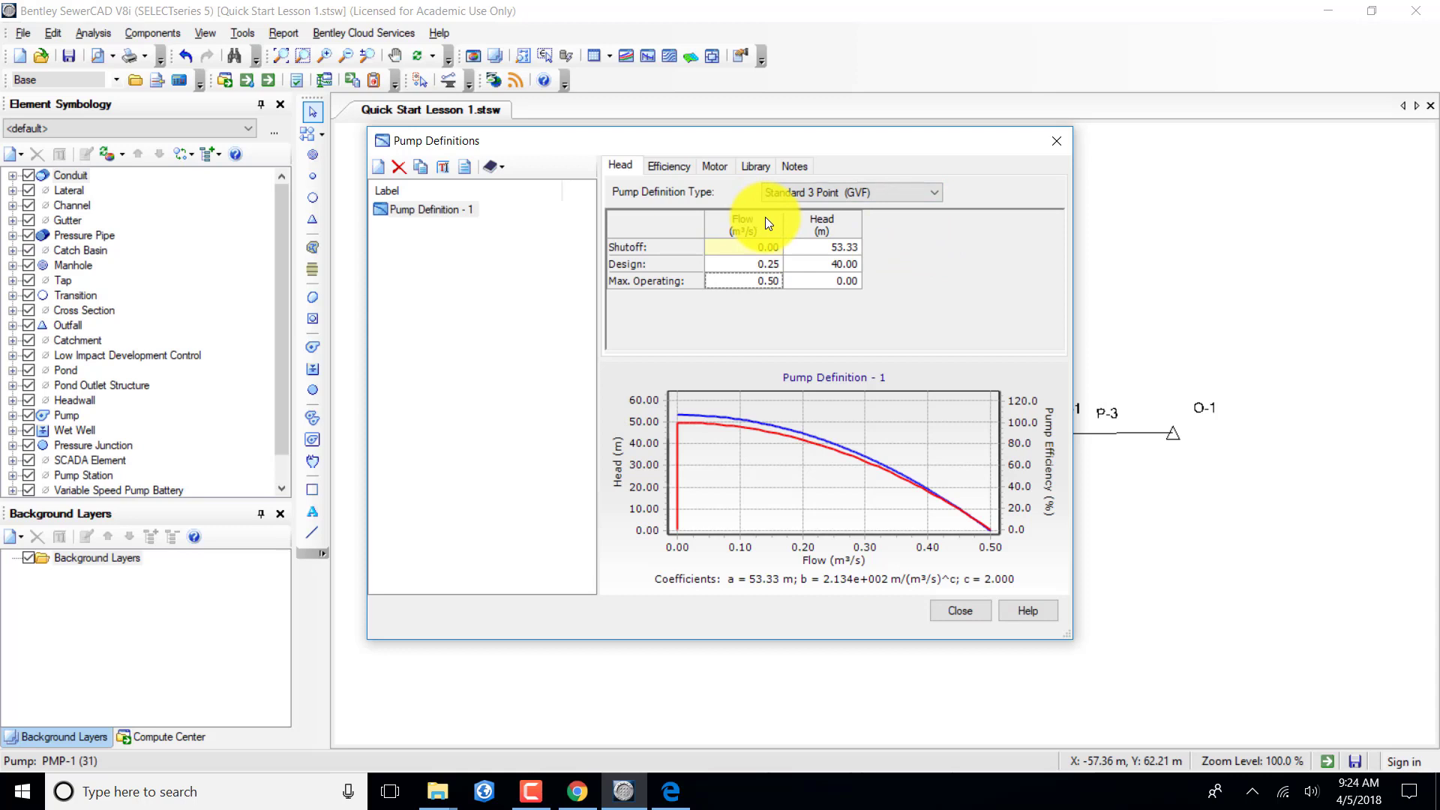
click(962, 608)
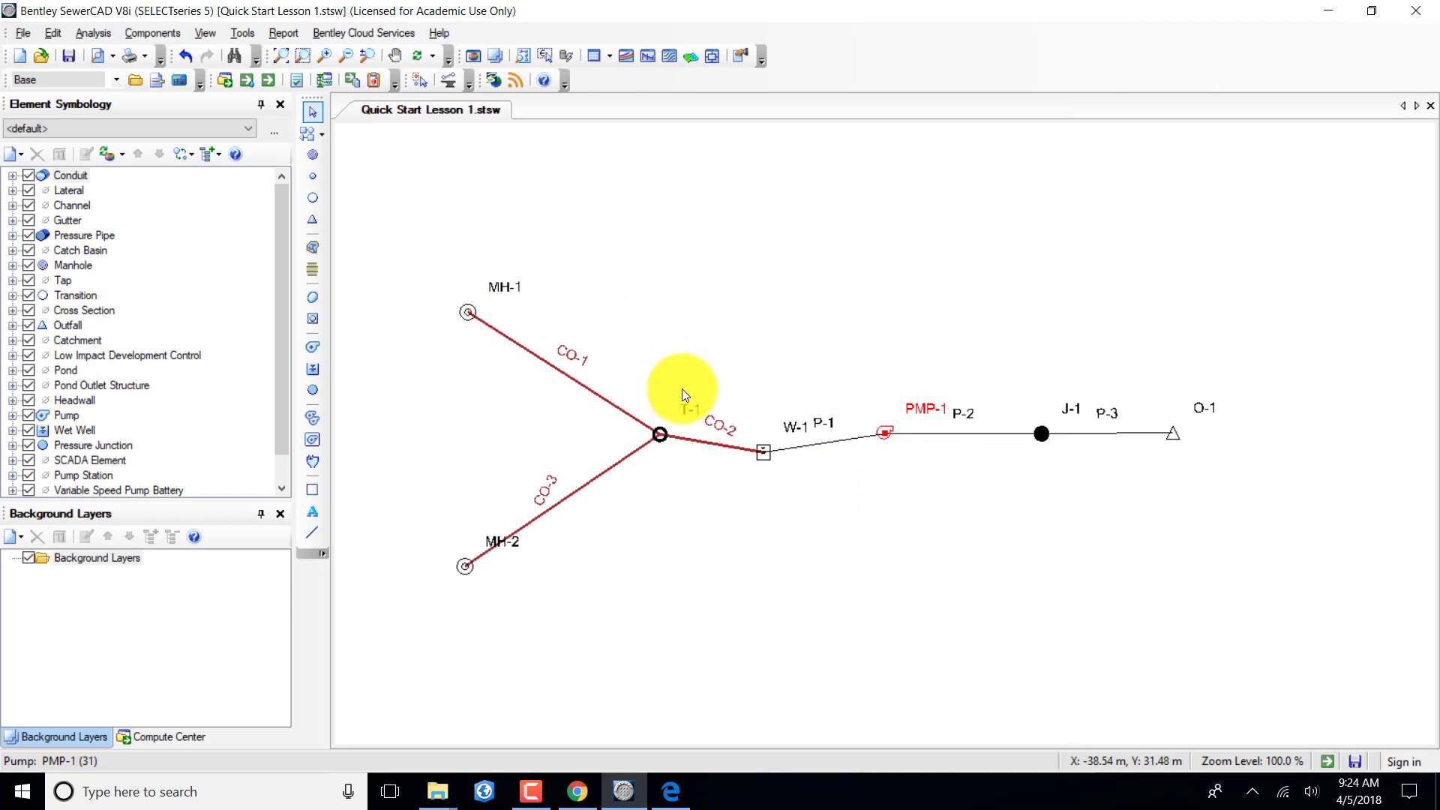
Set the ground elevation and the invert elevation of pump PMP-1 to 7.80 m each in its properties.
double_click(762, 450)
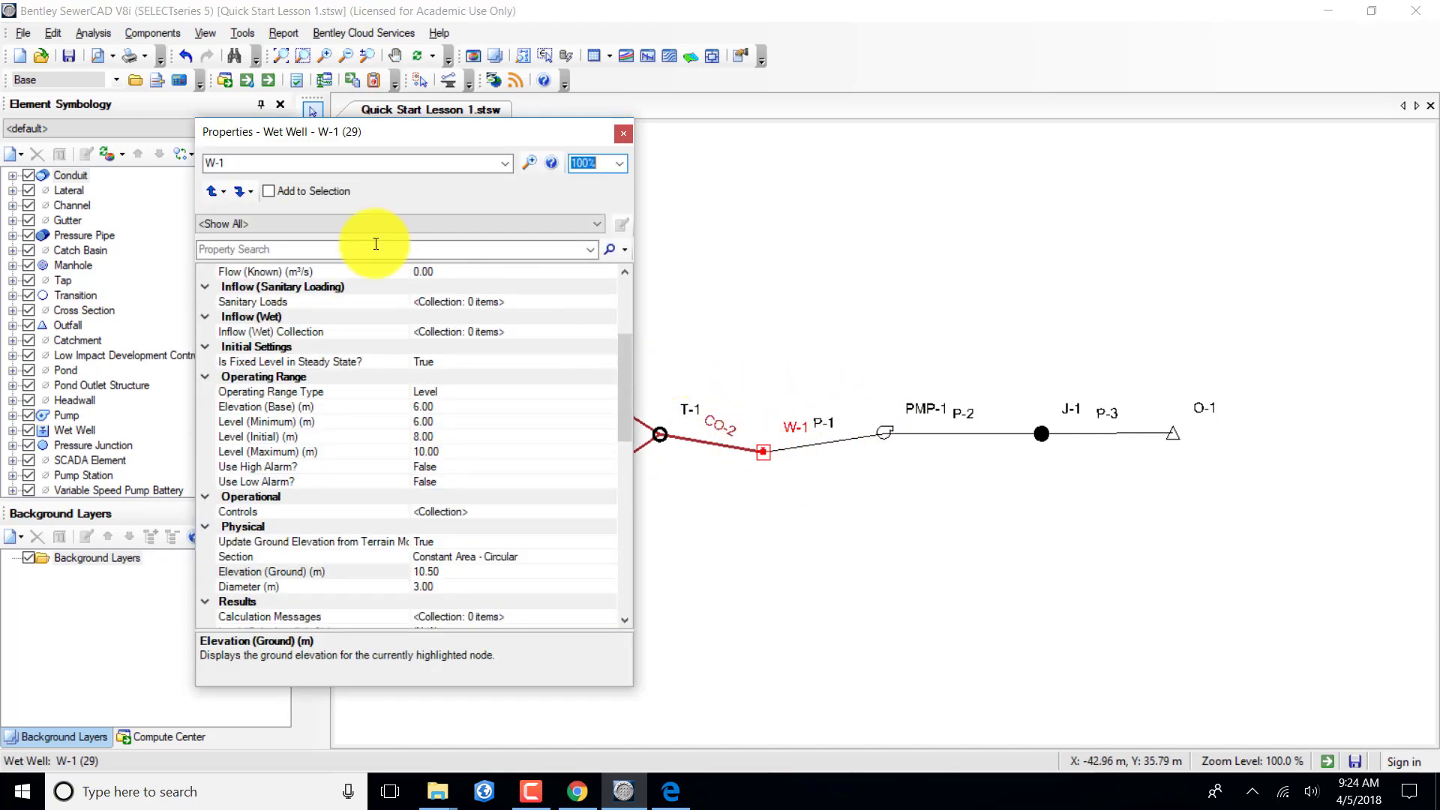
click(504, 163)
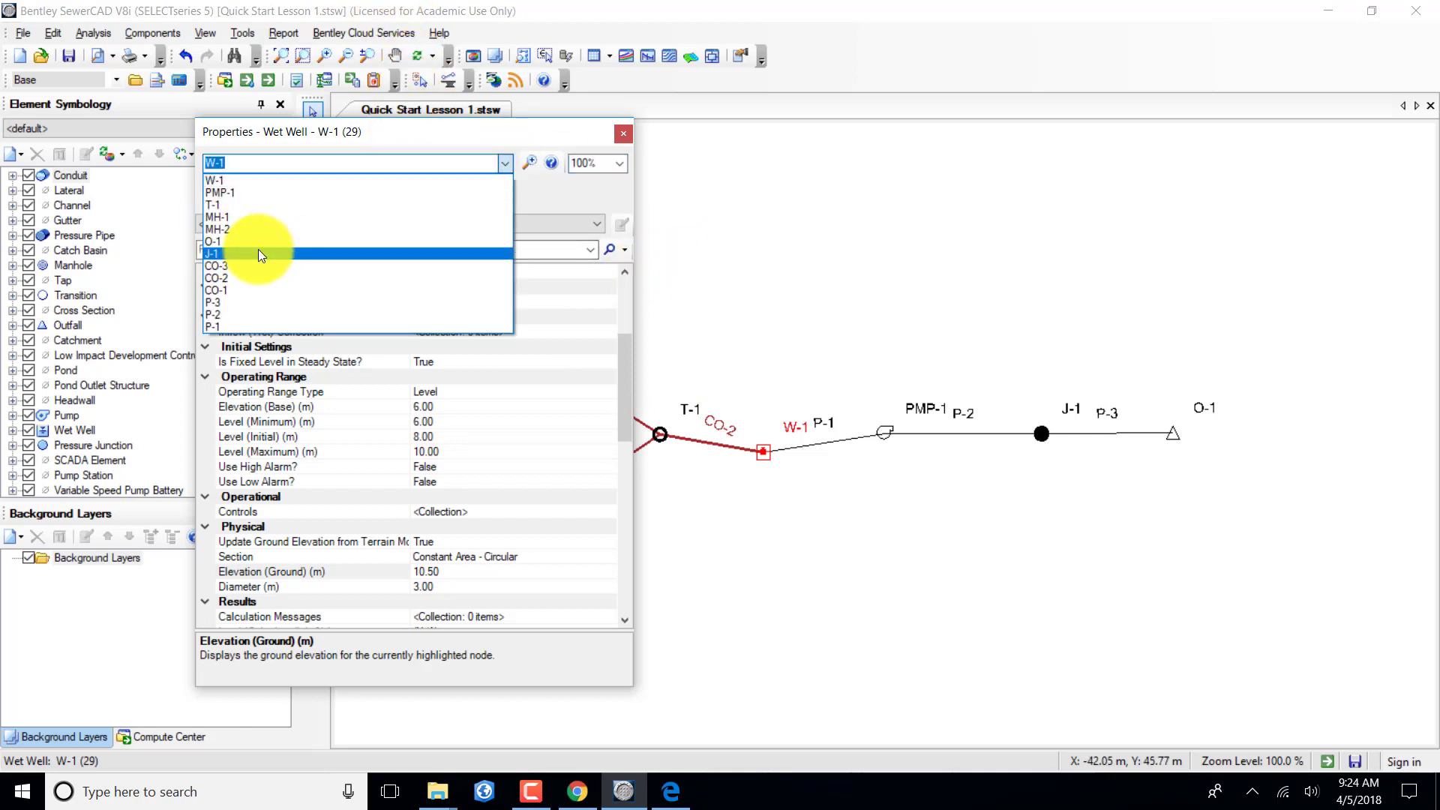
click(225, 192)
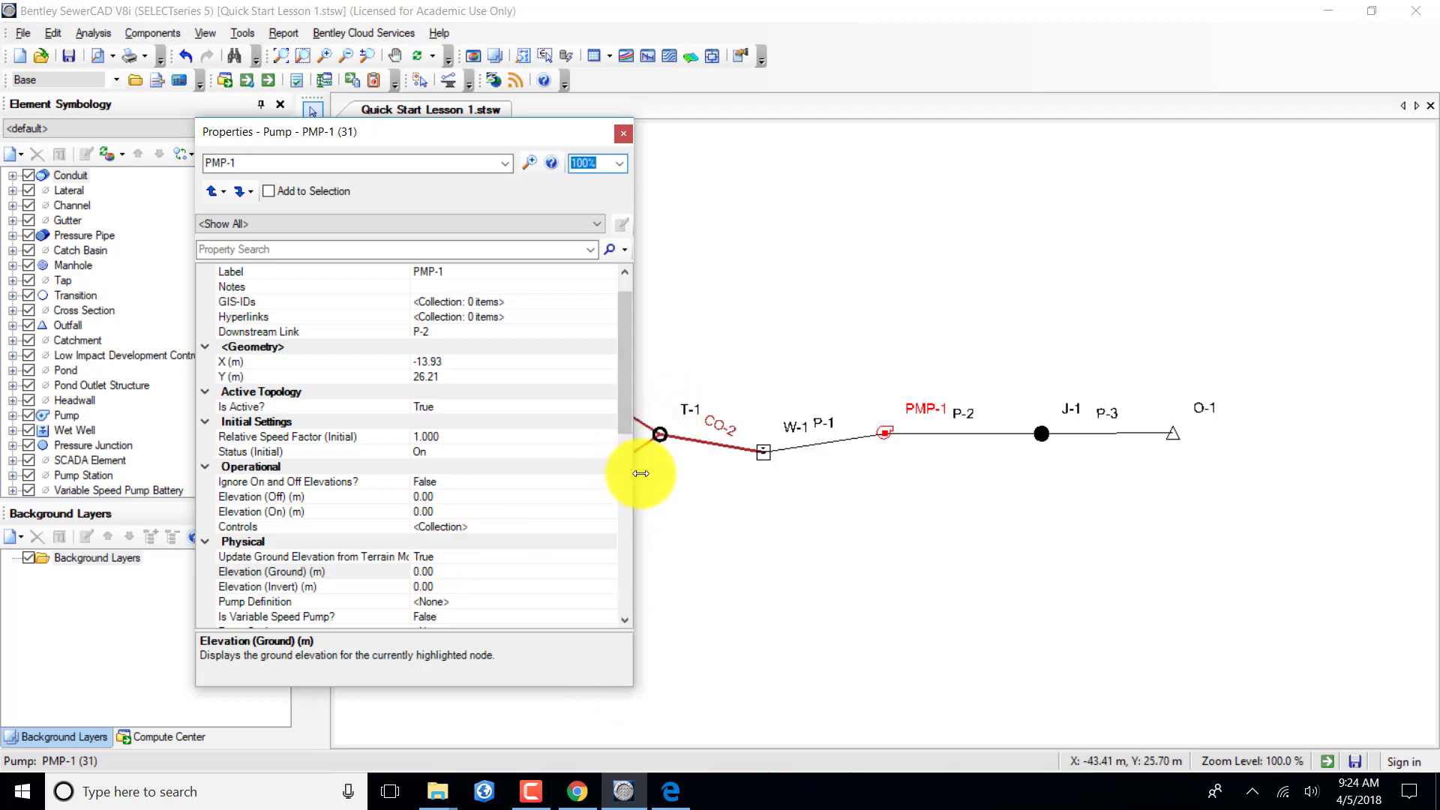
drag(634, 450, 798, 472)
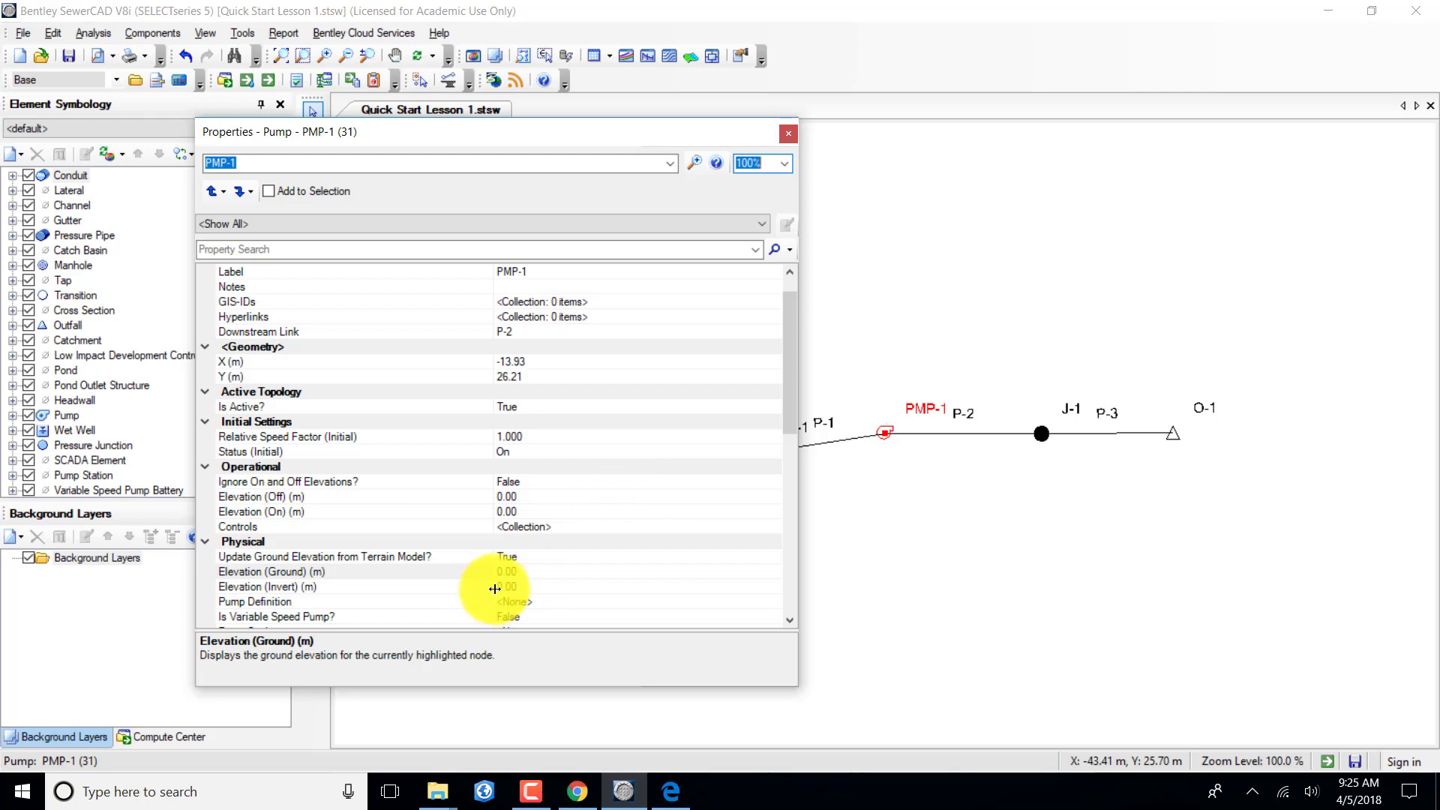
click(524, 571)
drag(498, 570, 462, 572)
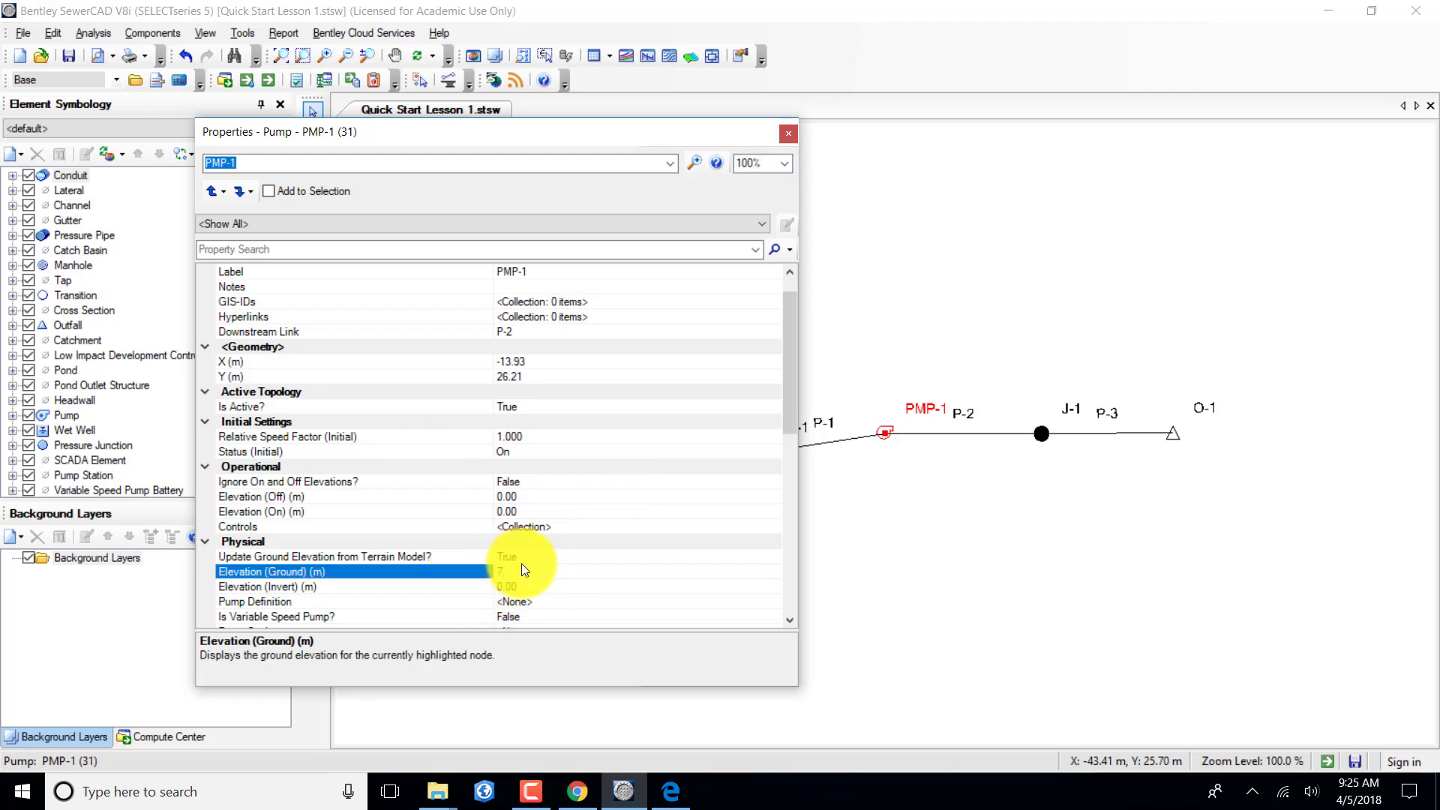
text(7.8)
key(Return)
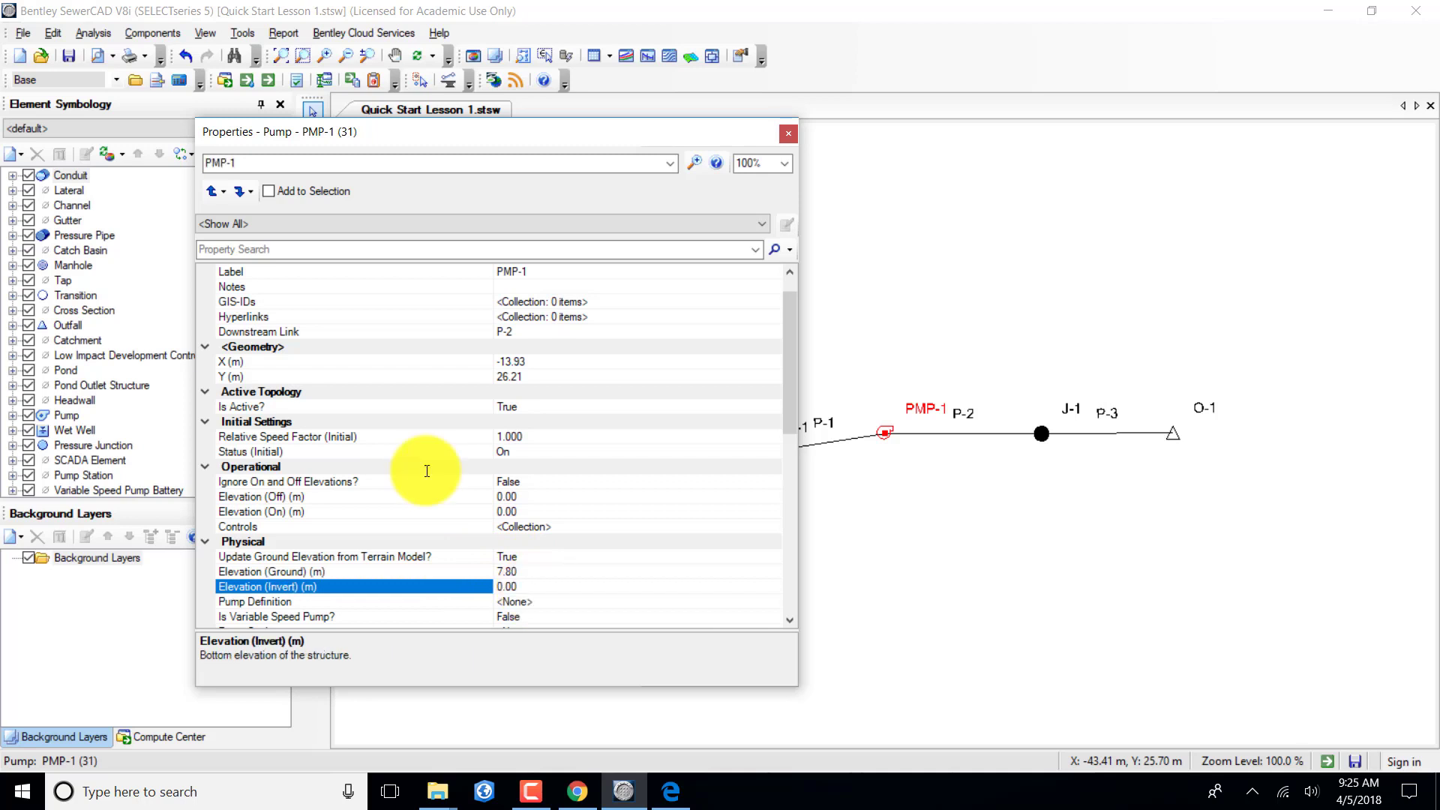
text(7)
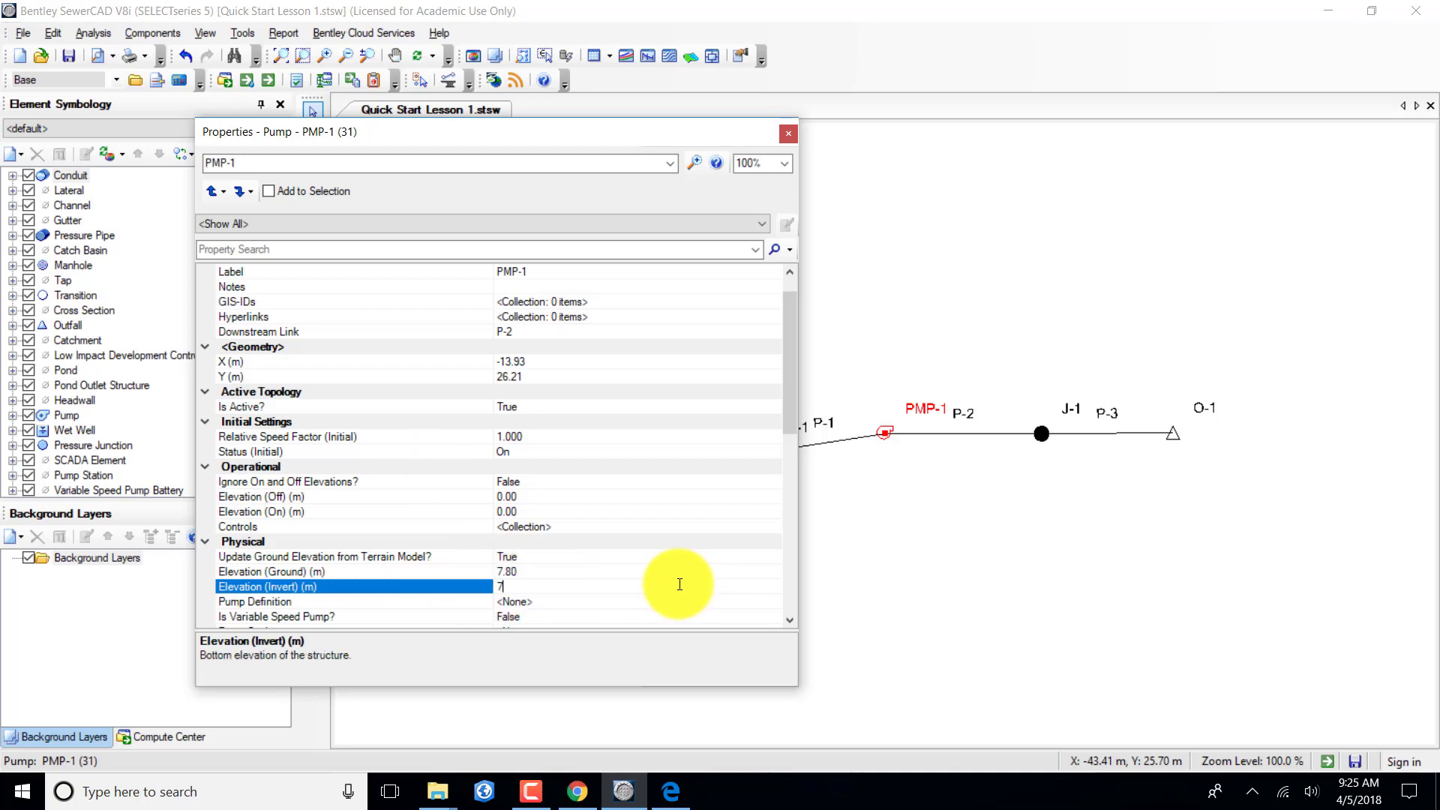
text(.80)
Assign Pump Definition - 1 as the pump definition of PMP-1.
click(605, 602)
click(773, 602)
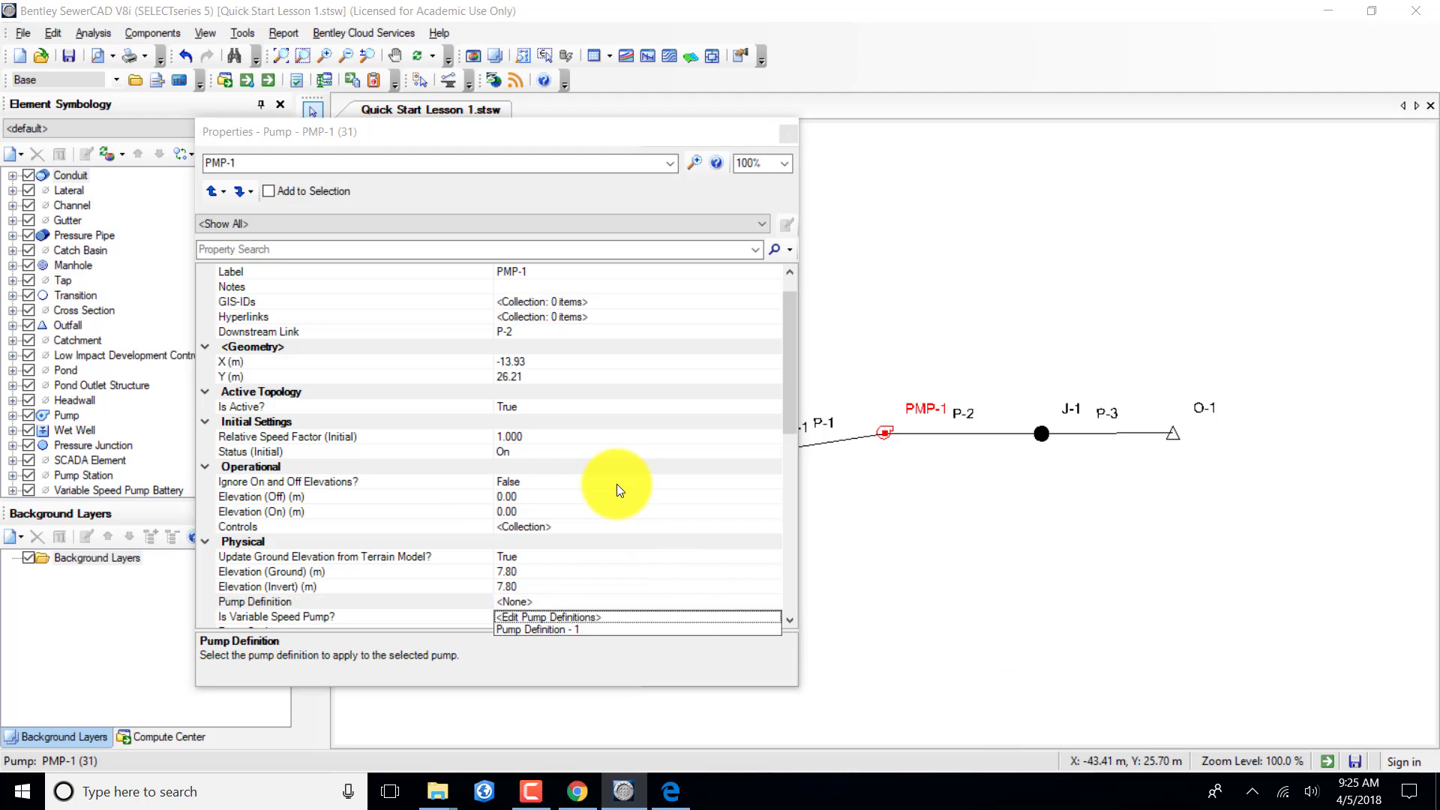
click(542, 628)
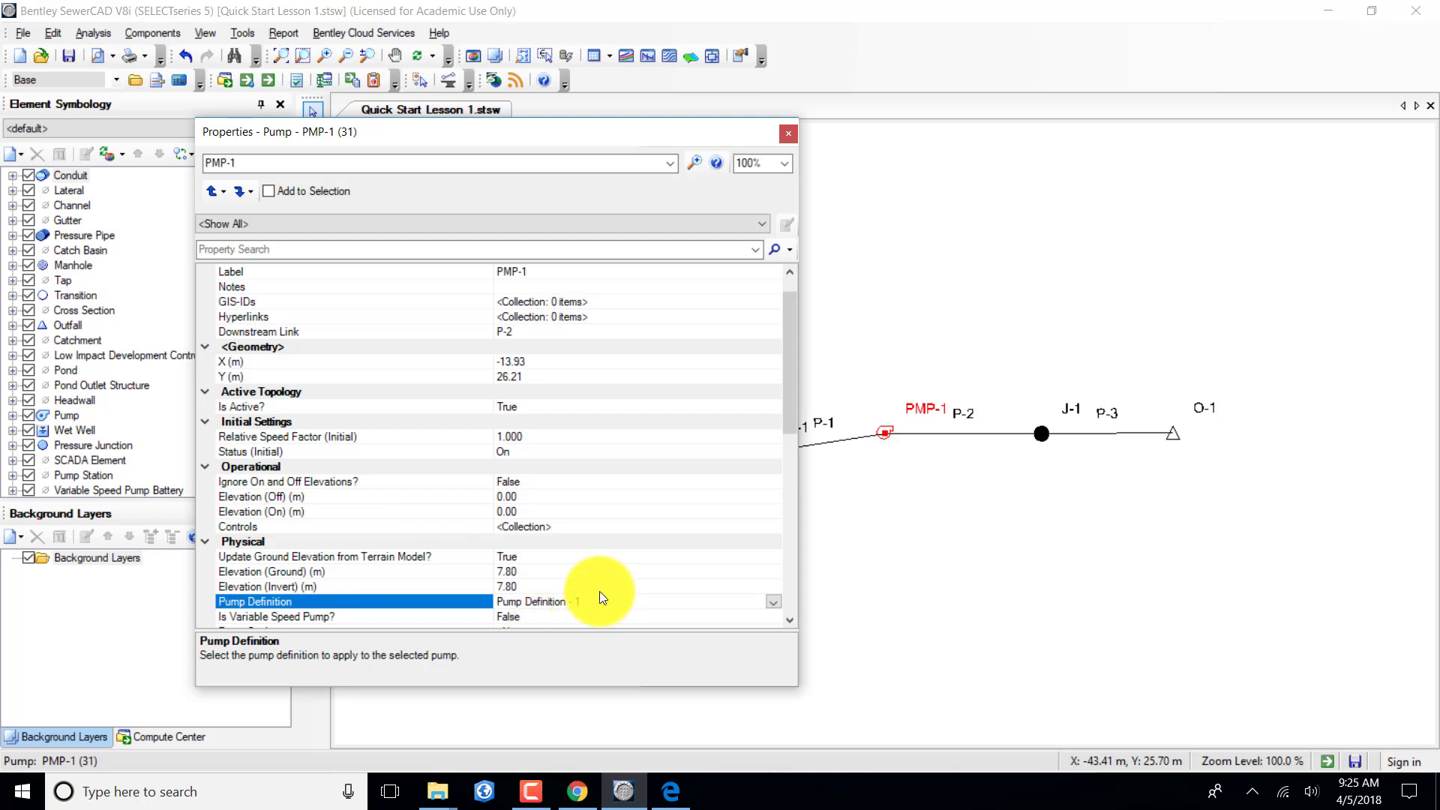
click(773, 602)
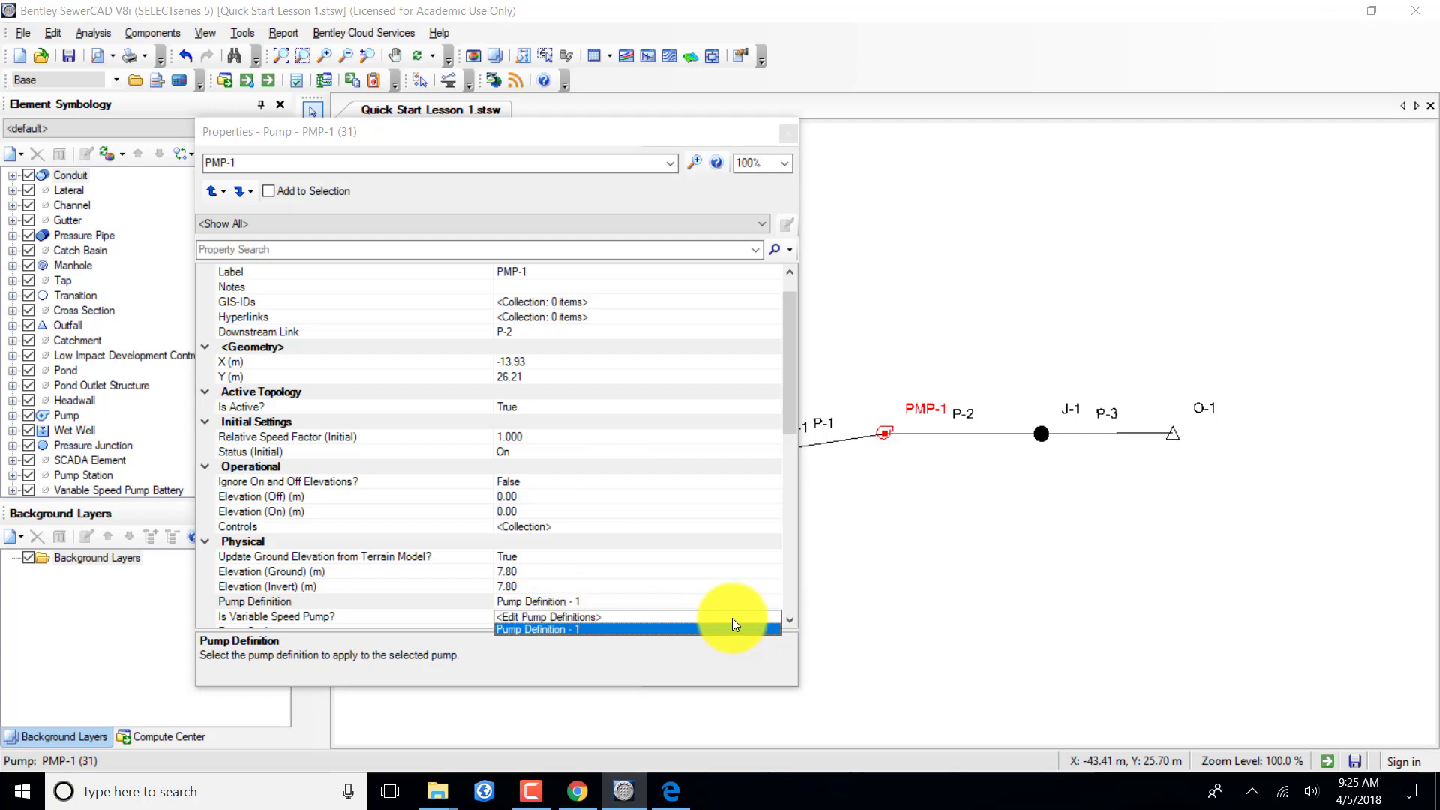
click(644, 630)
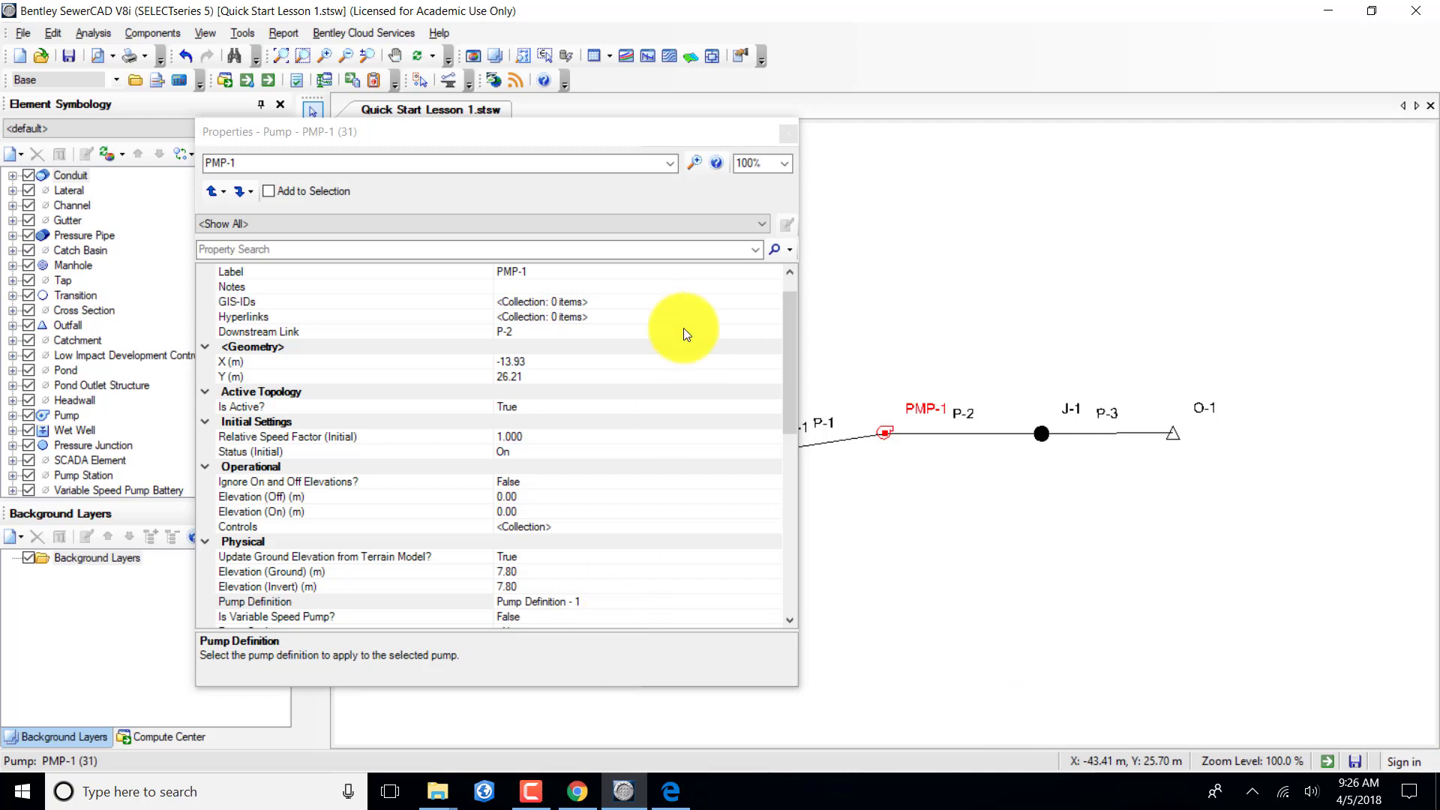
Set pressure junction J-1's ground elevation to 14.2 m and its elevation to 13 m, and close the properties.
click(671, 163)
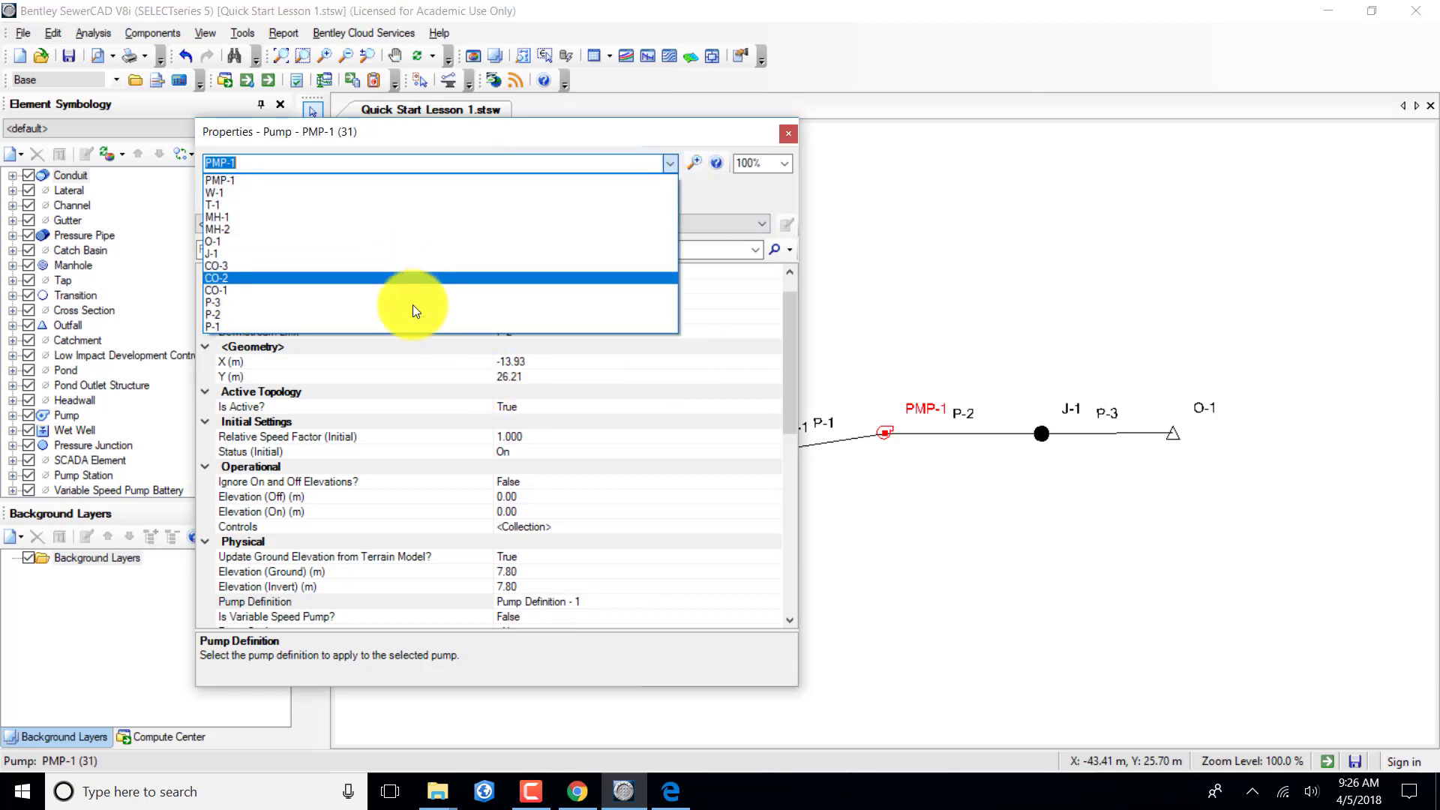
click(256, 254)
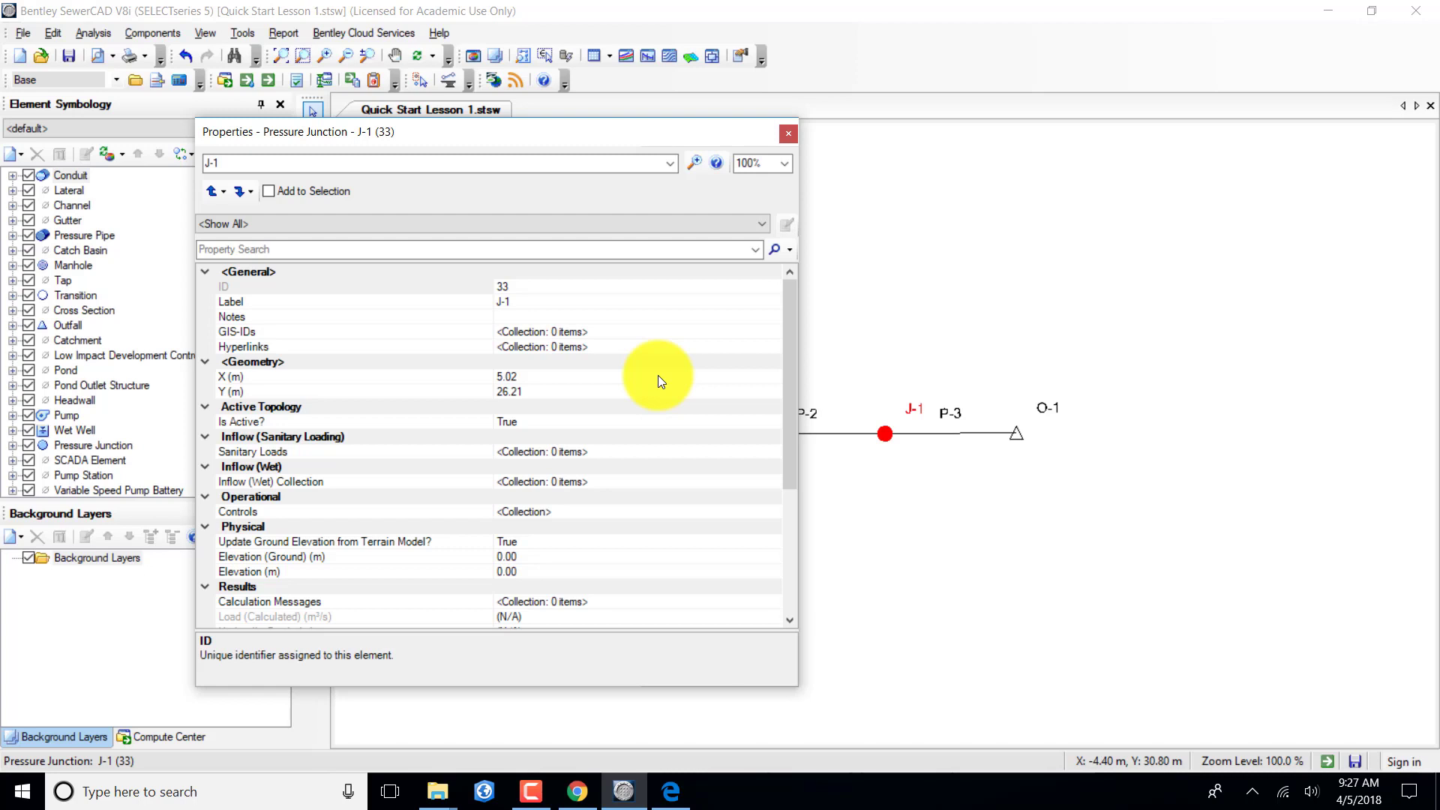
click(530, 557)
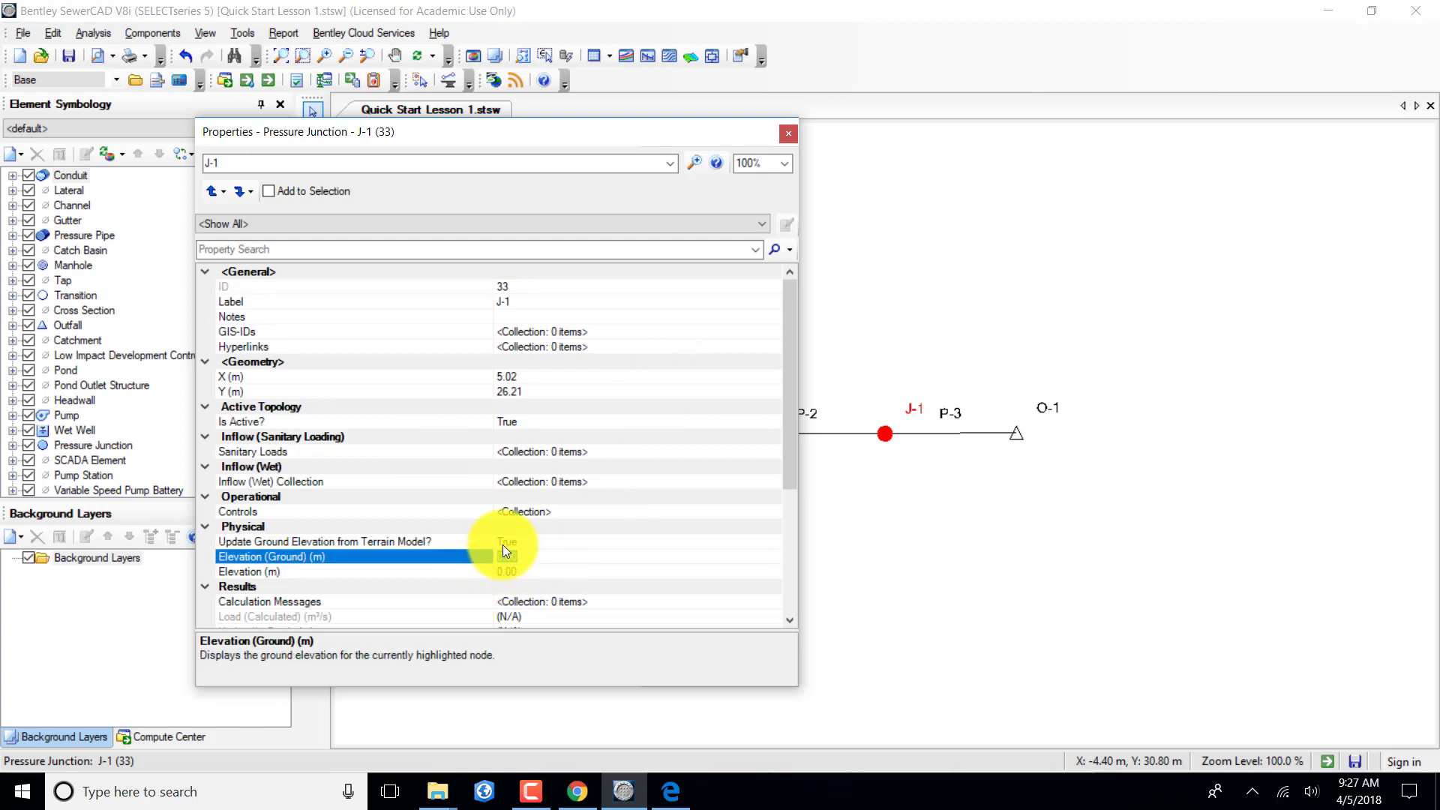
text(14.2)
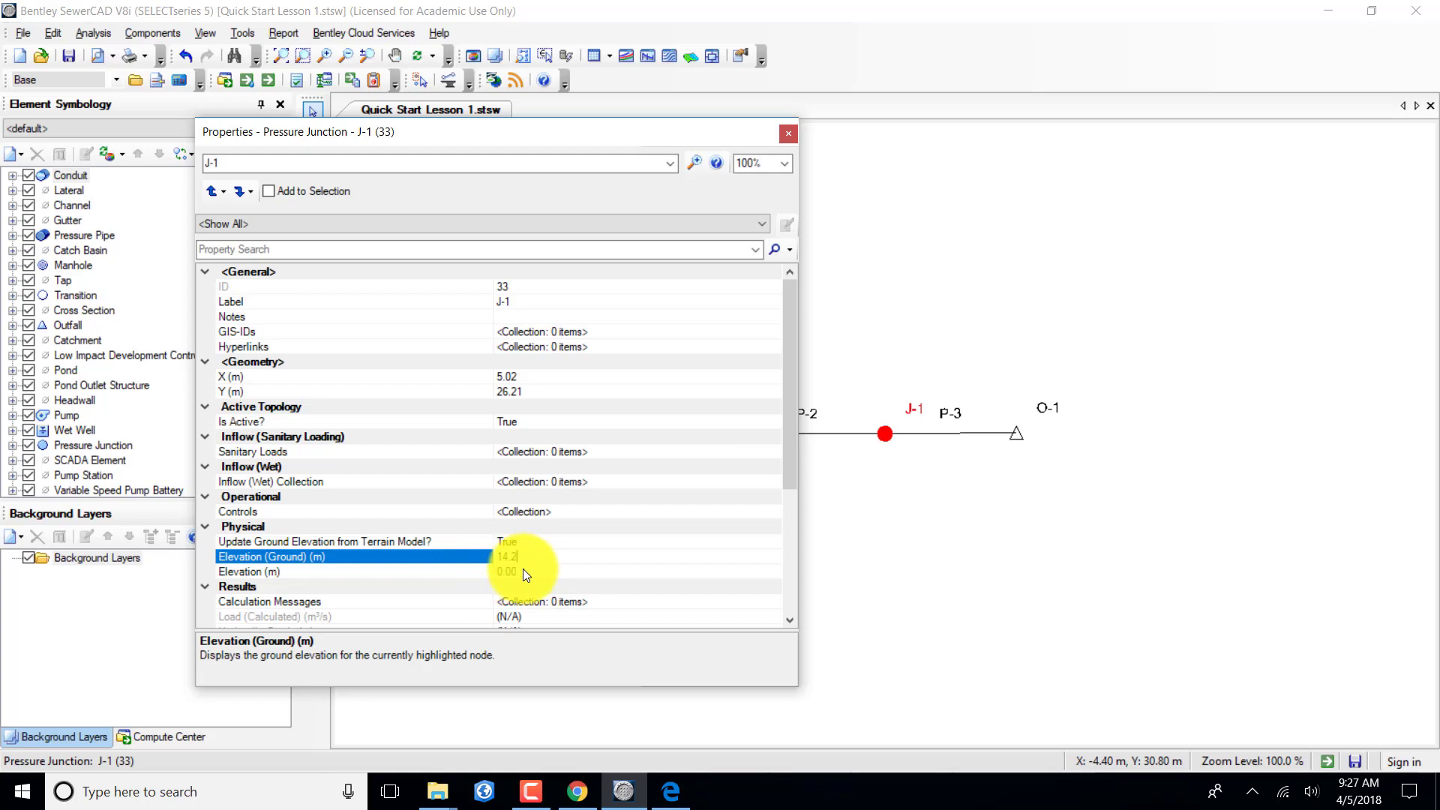
click(525, 568)
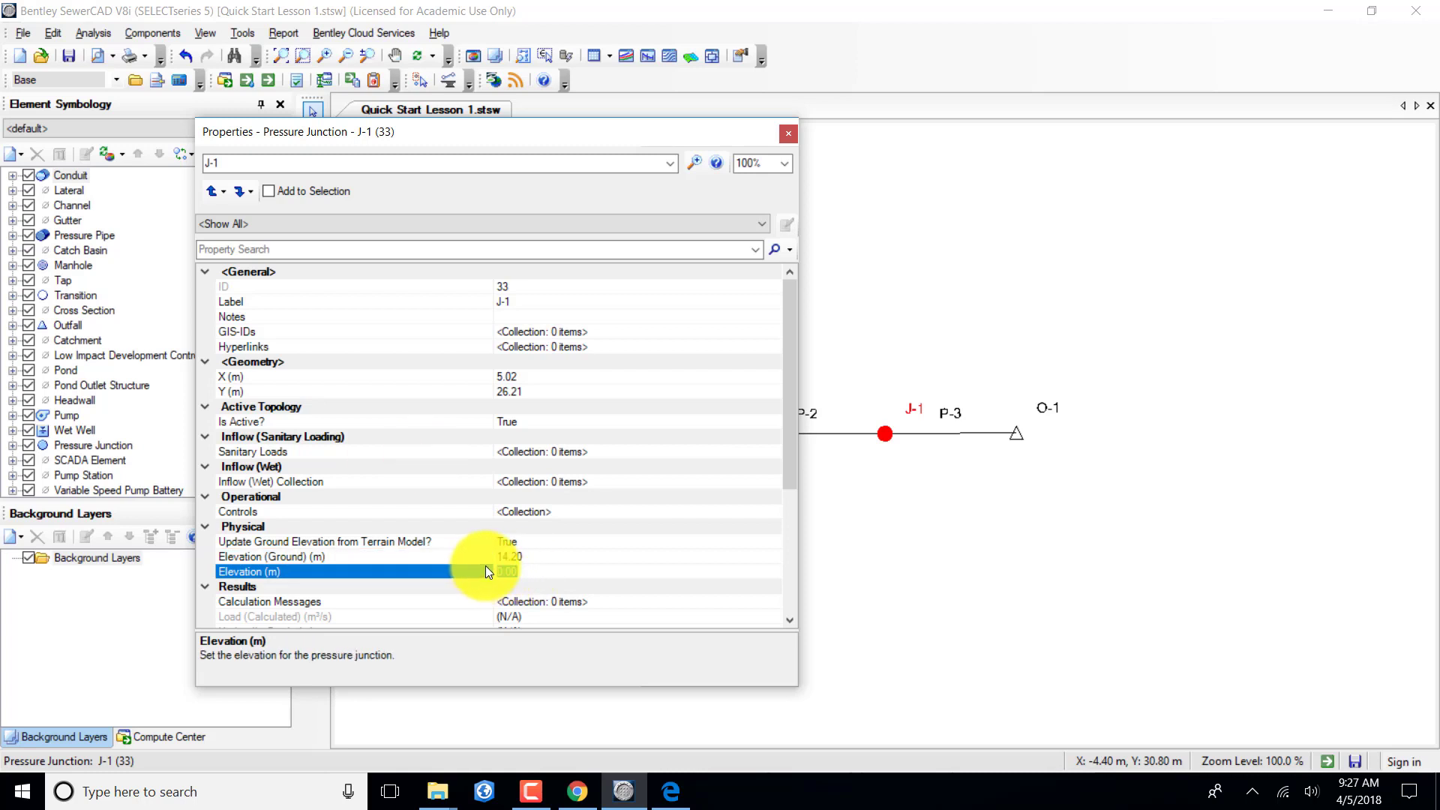
text(13)
key(Return)
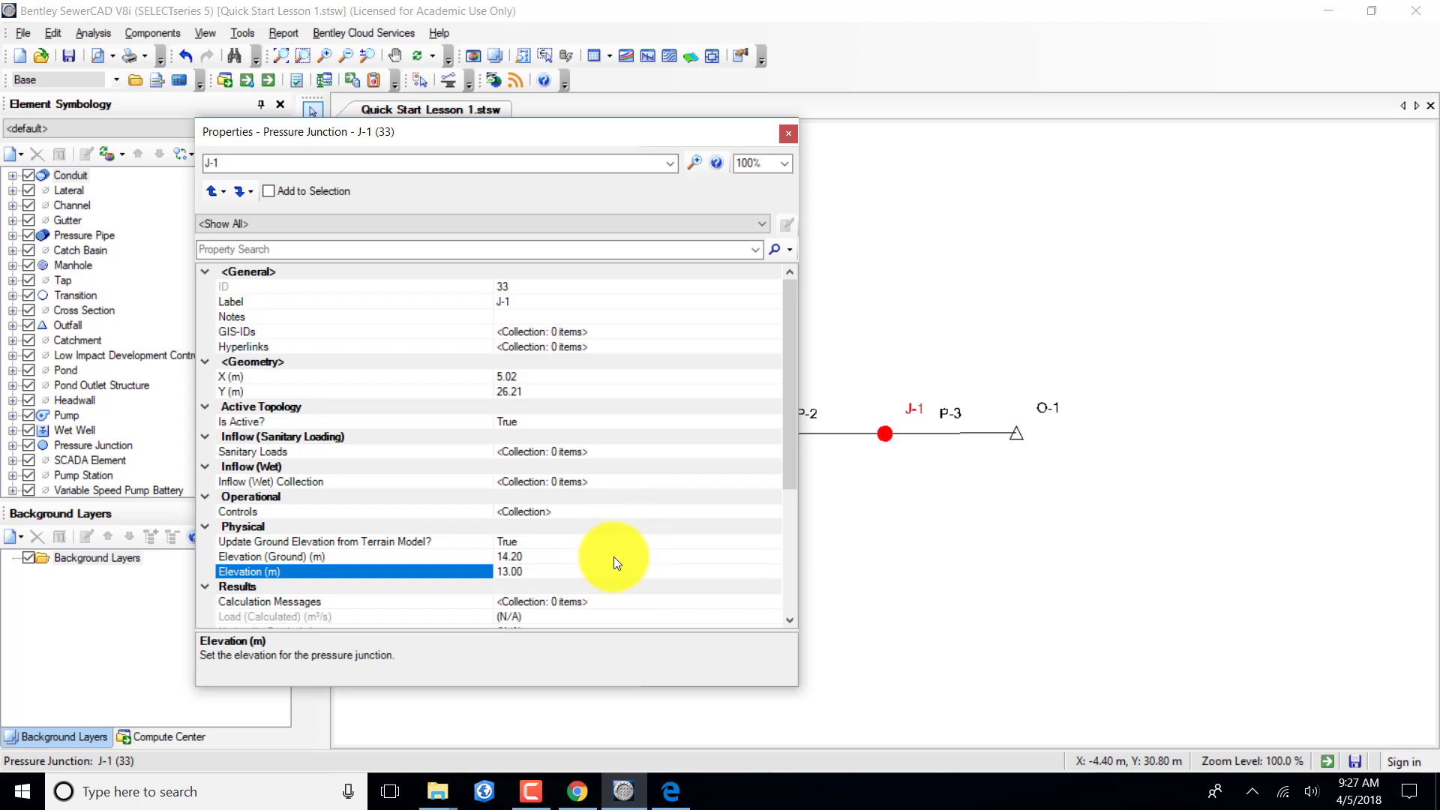
click(794, 132)
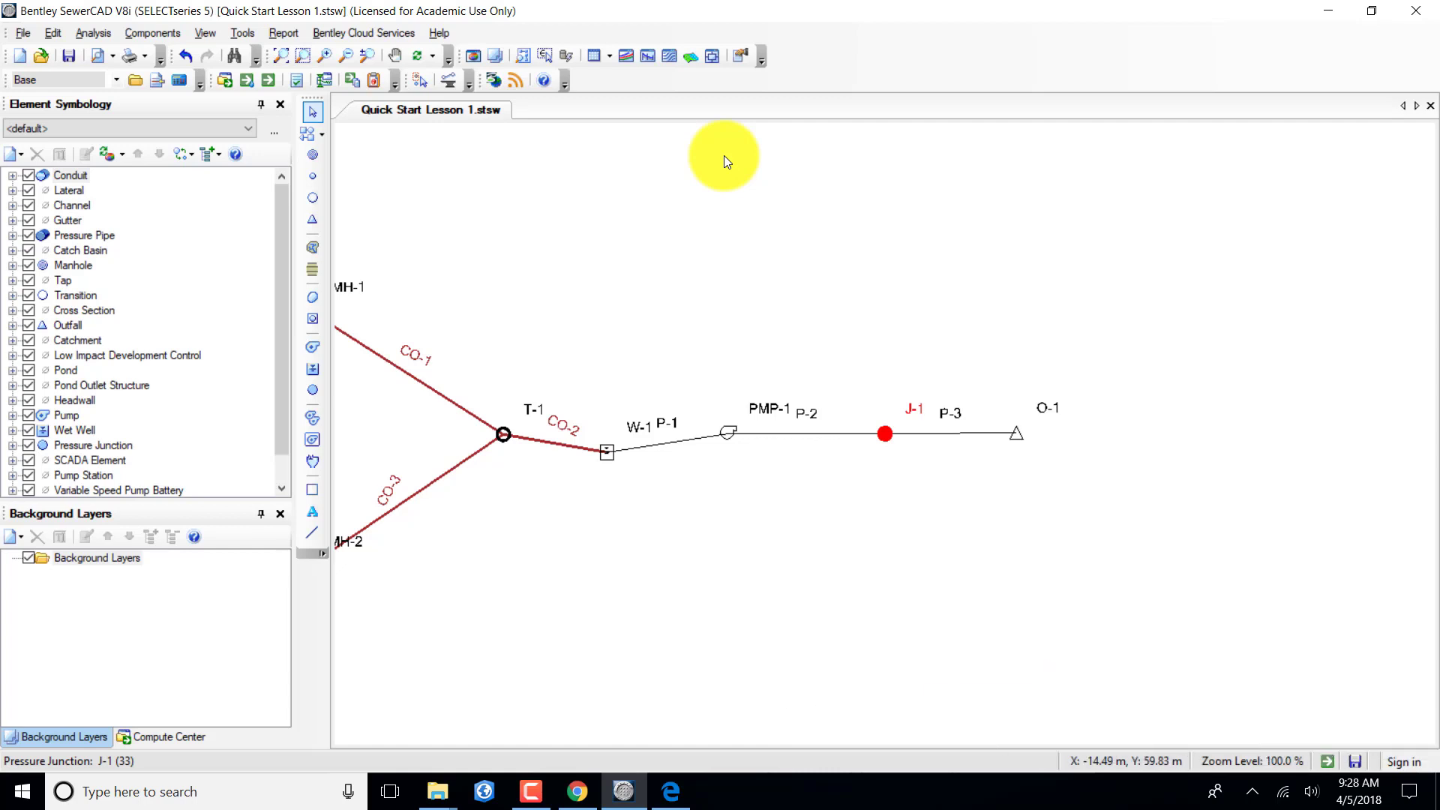
Set both Set Invert to Start and Set Invert to Stop to False for conduit CO-1.
double_click(415, 352)
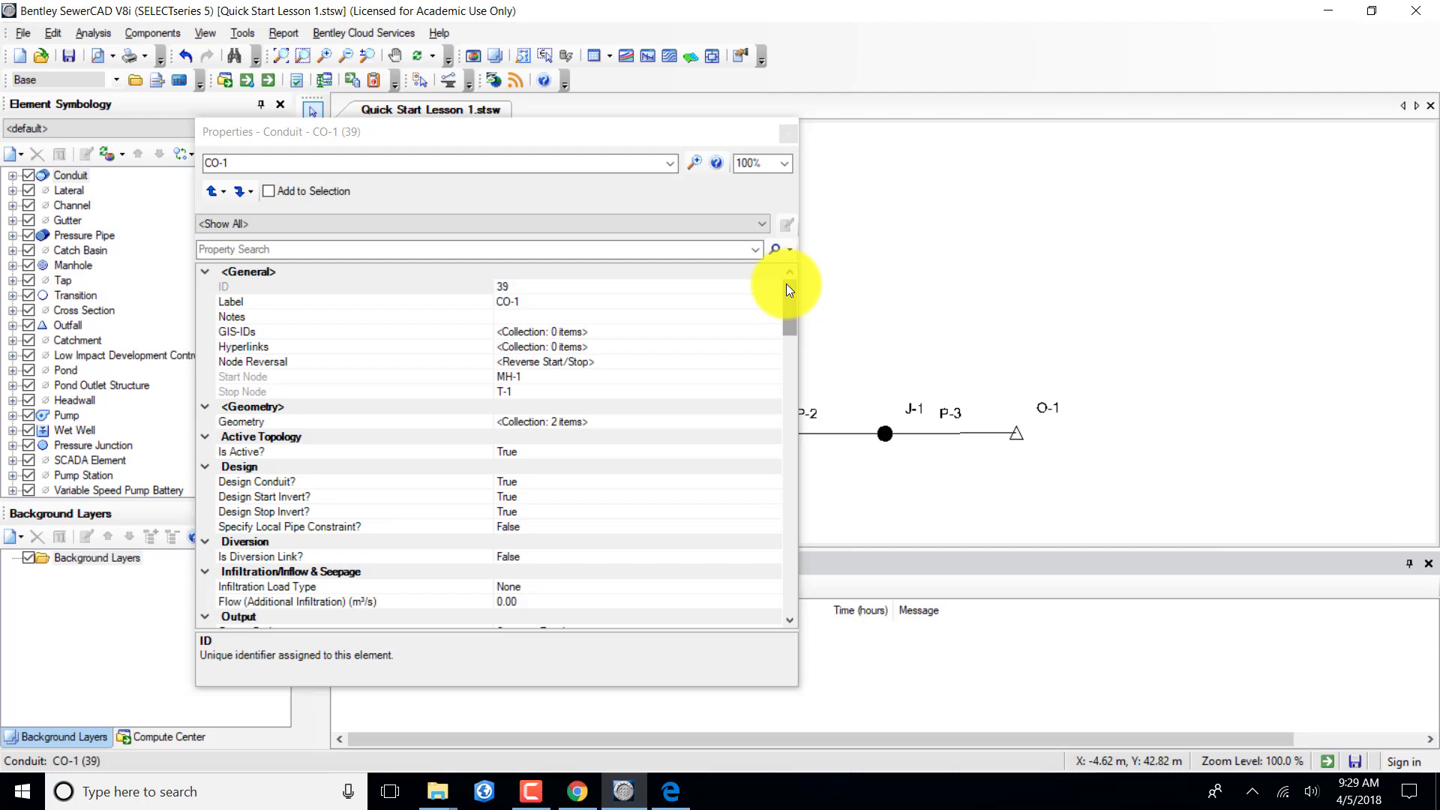
drag(786, 283, 791, 349)
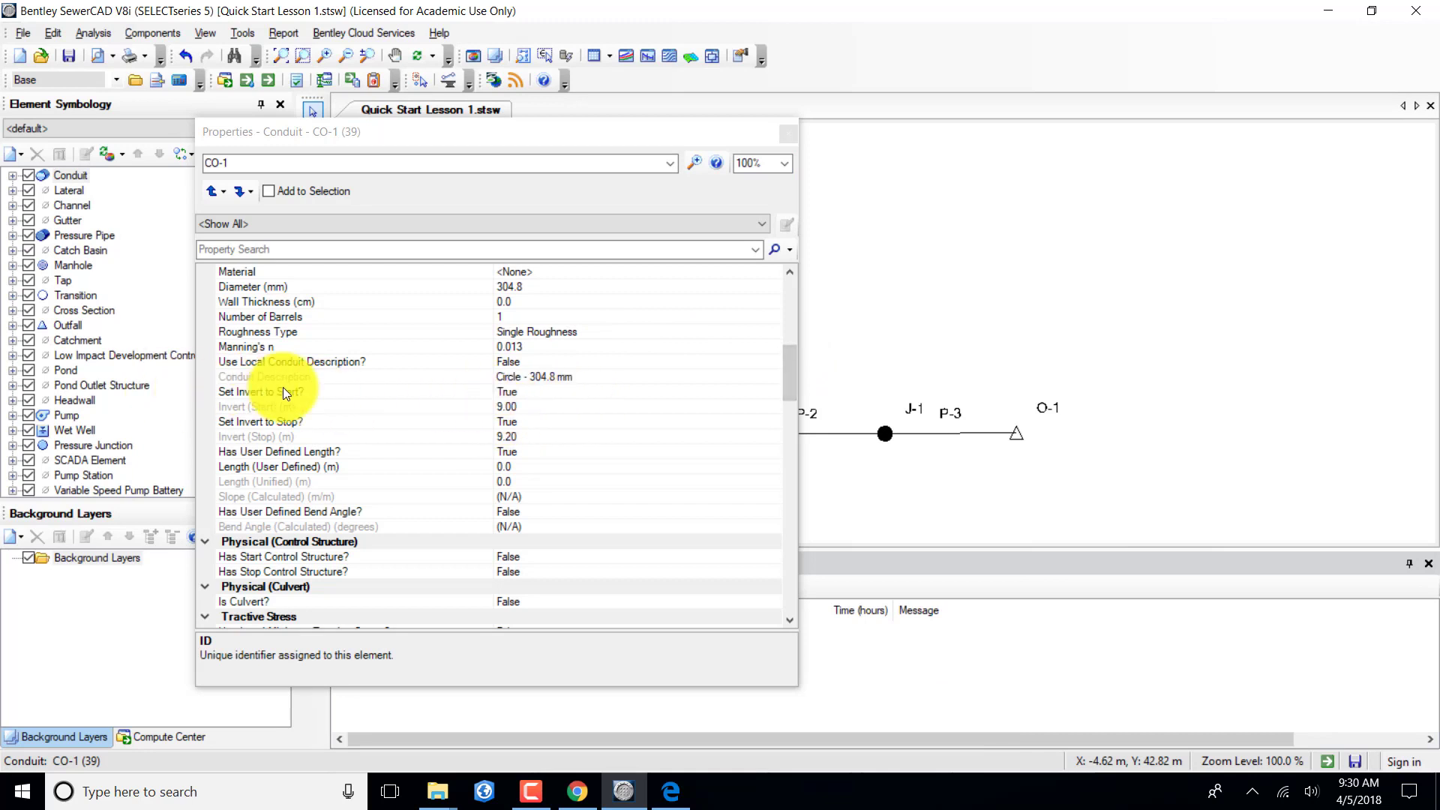
click(514, 391)
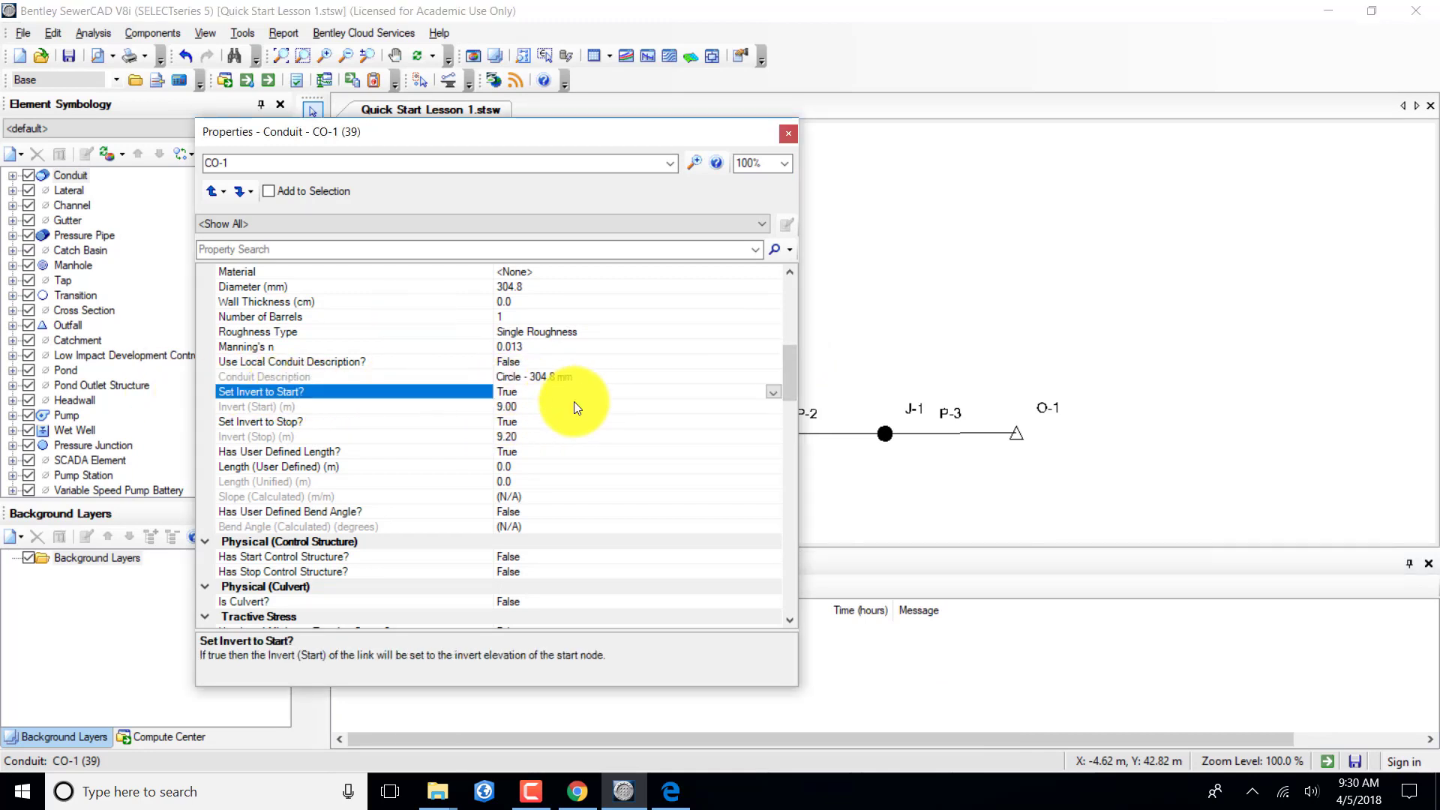
click(776, 393)
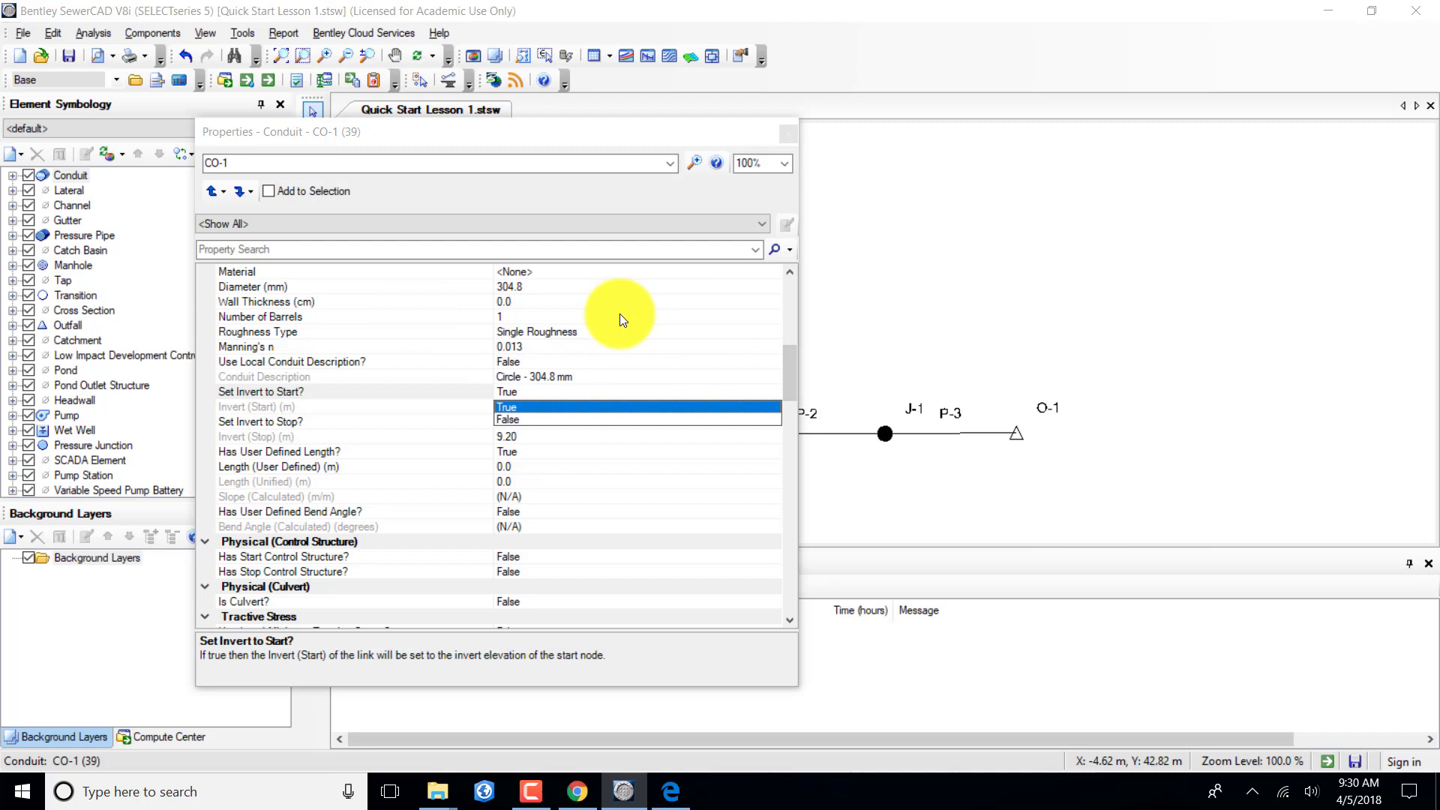
click(507, 420)
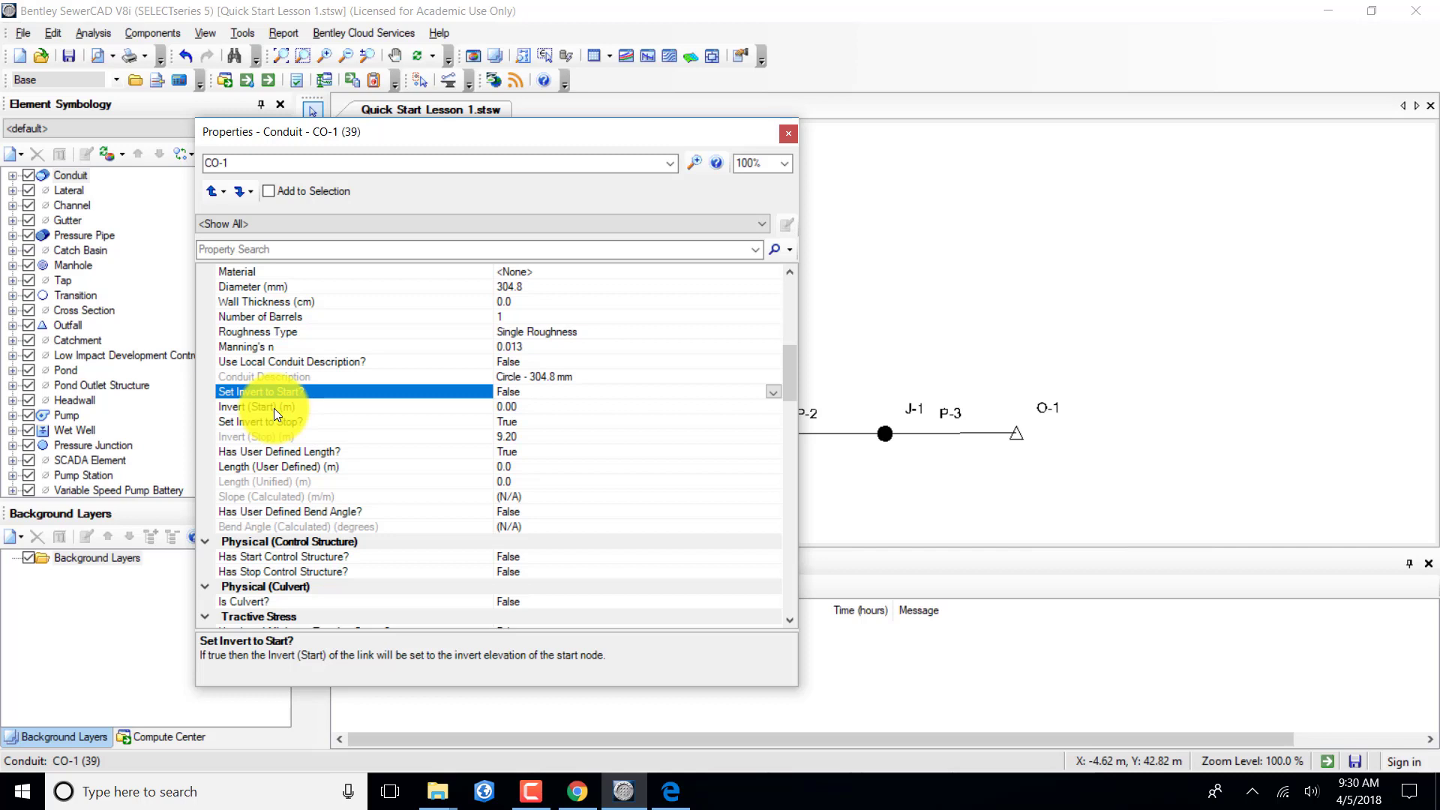
click(522, 423)
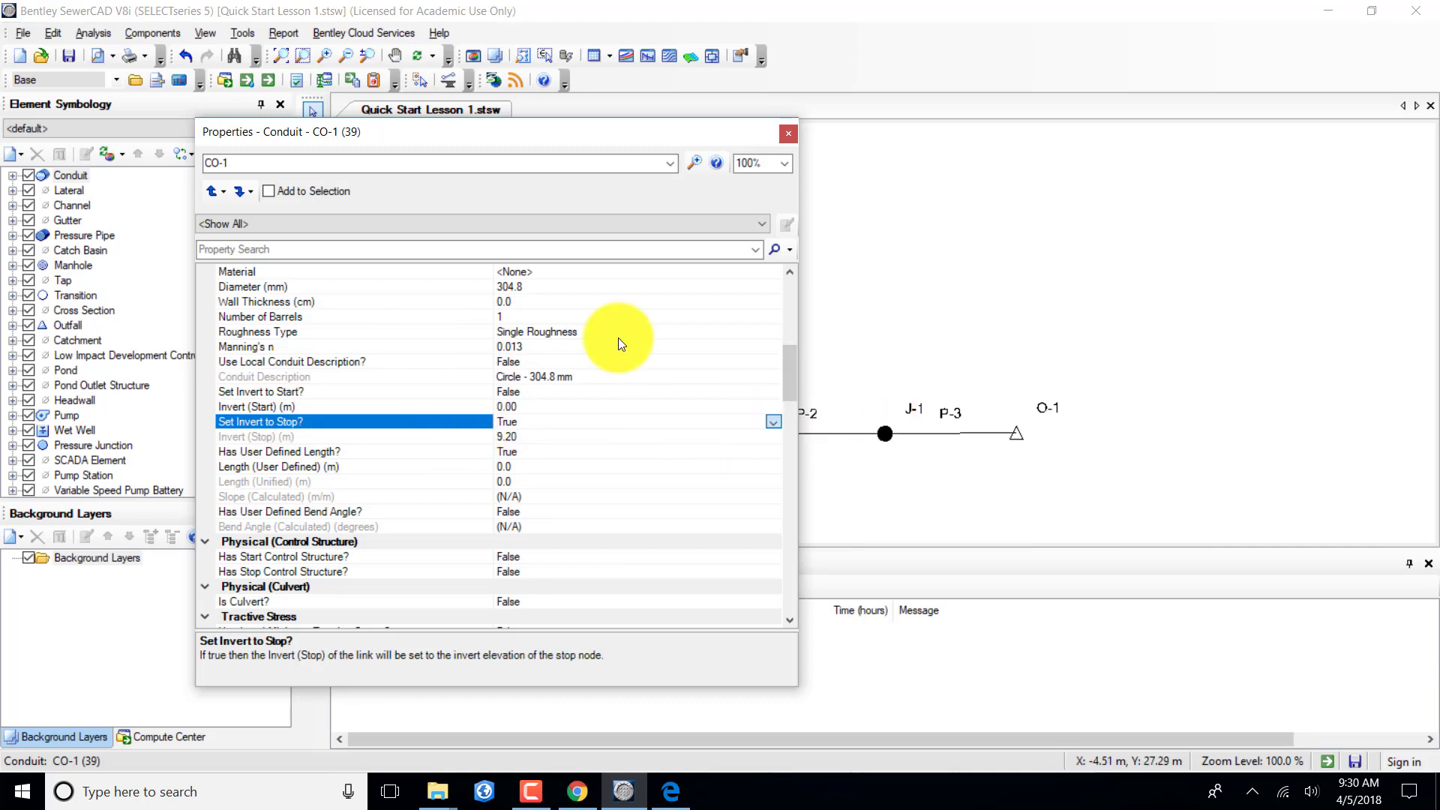
click(528, 450)
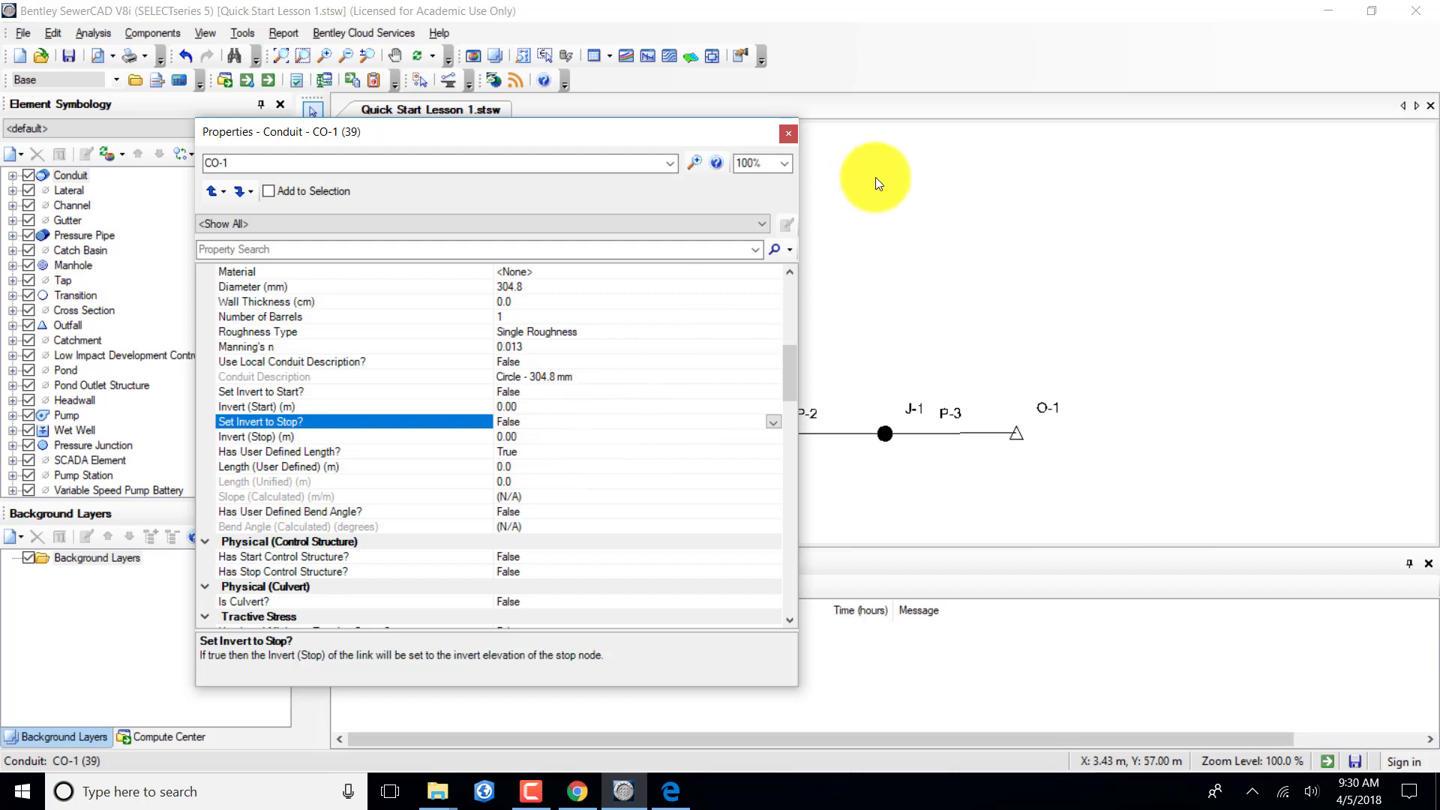
Set both Set Invert to Start and Set Invert to Stop to False for conduit CO-2.
click(669, 162)
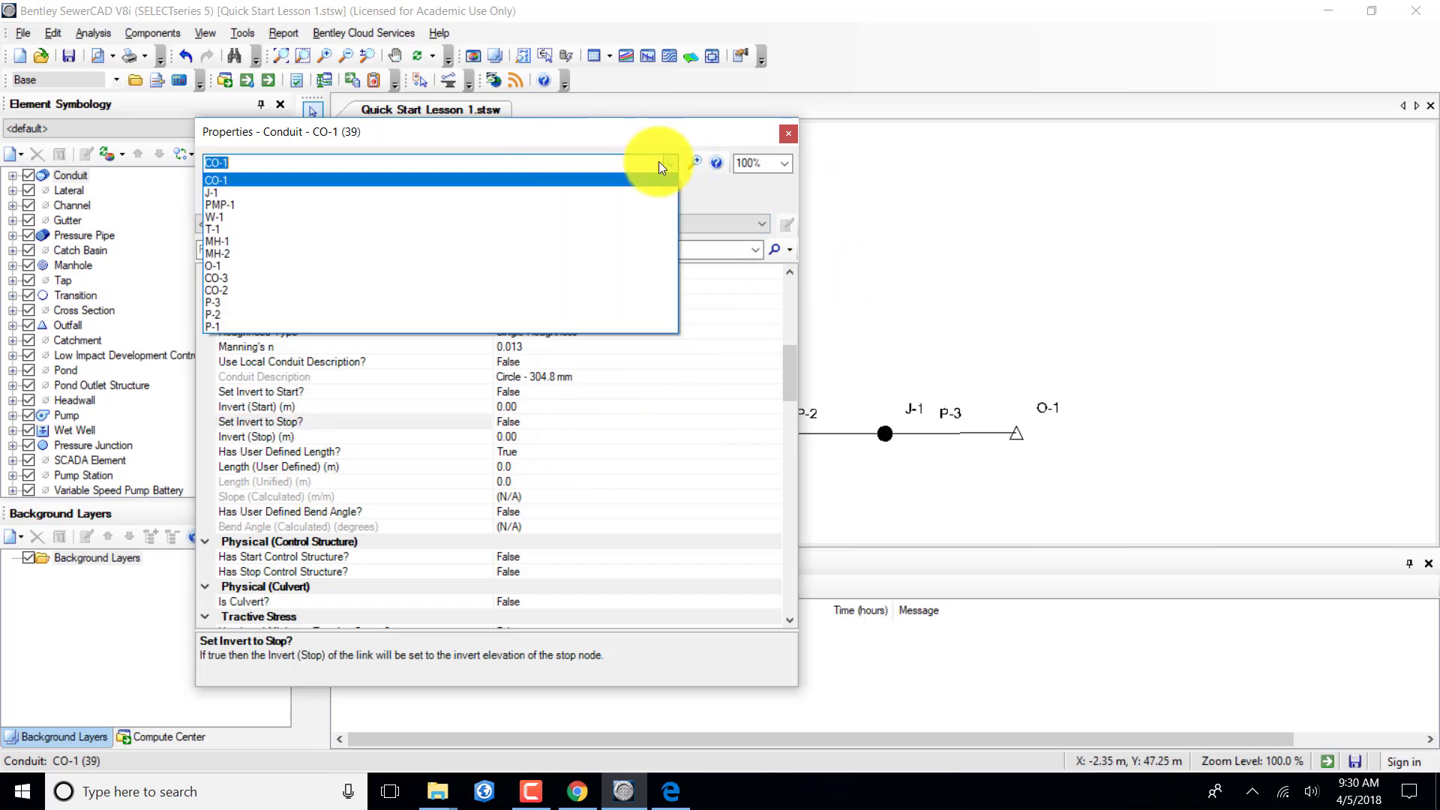
click(234, 291)
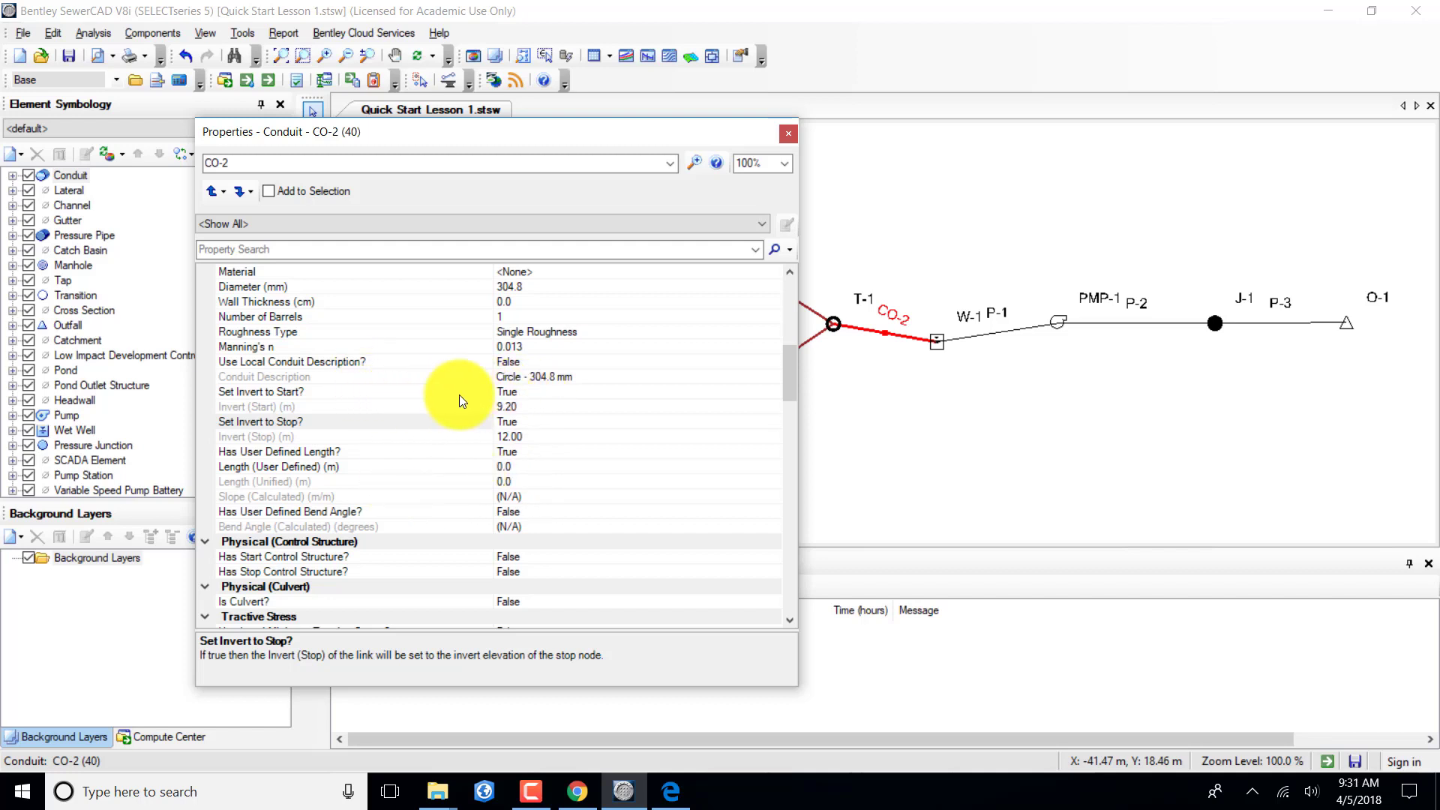
click(518, 393)
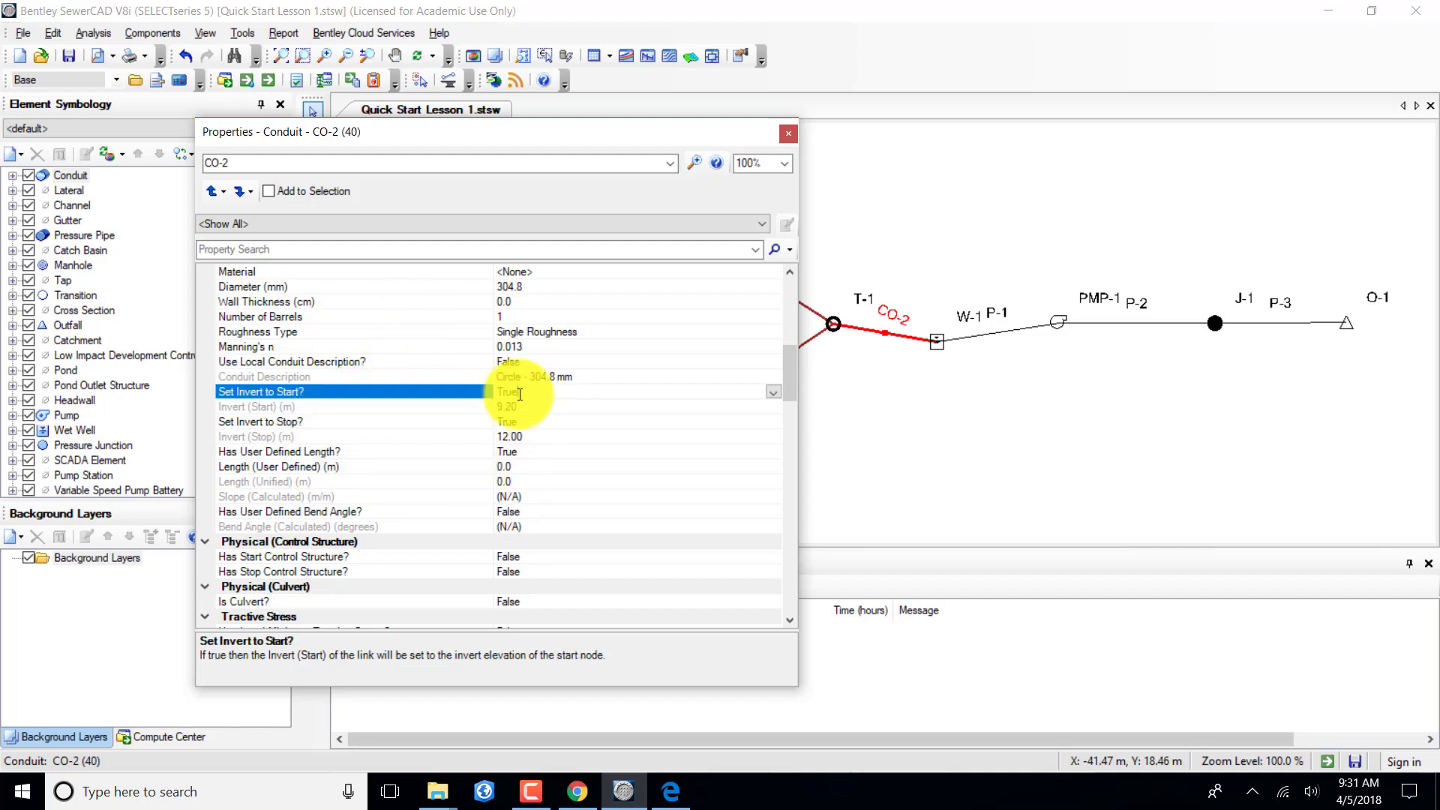
click(772, 391)
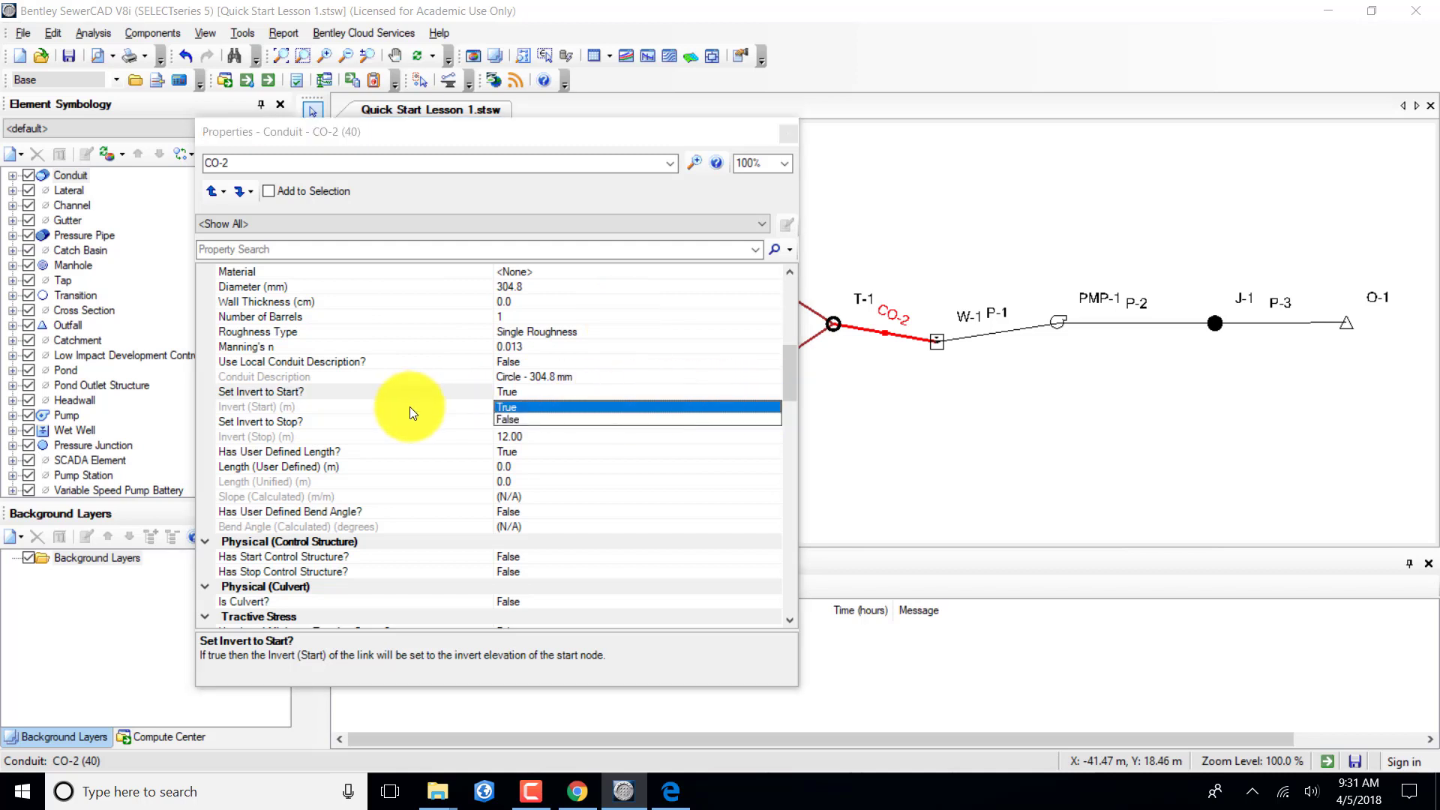
click(514, 406)
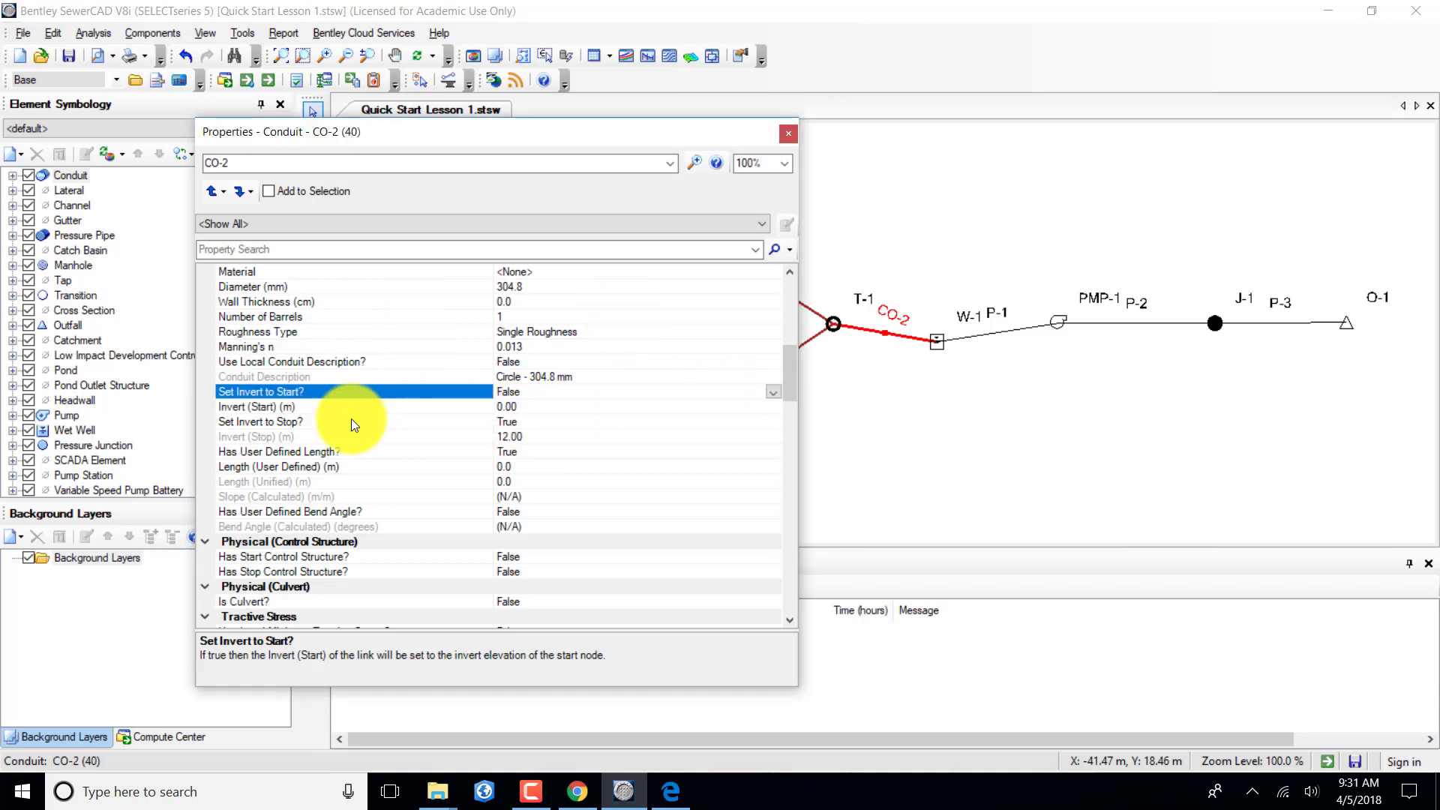
click(304, 423)
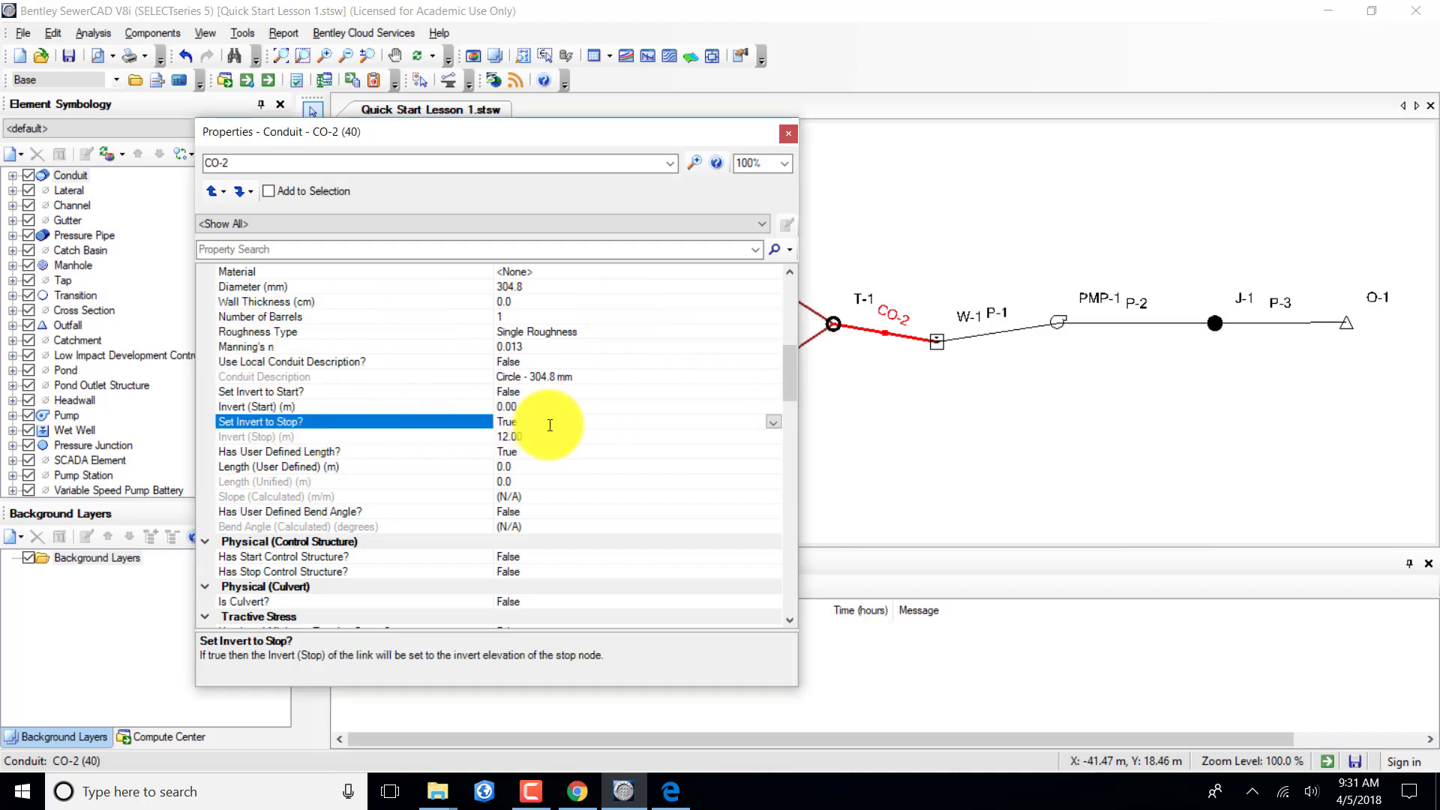
click(773, 422)
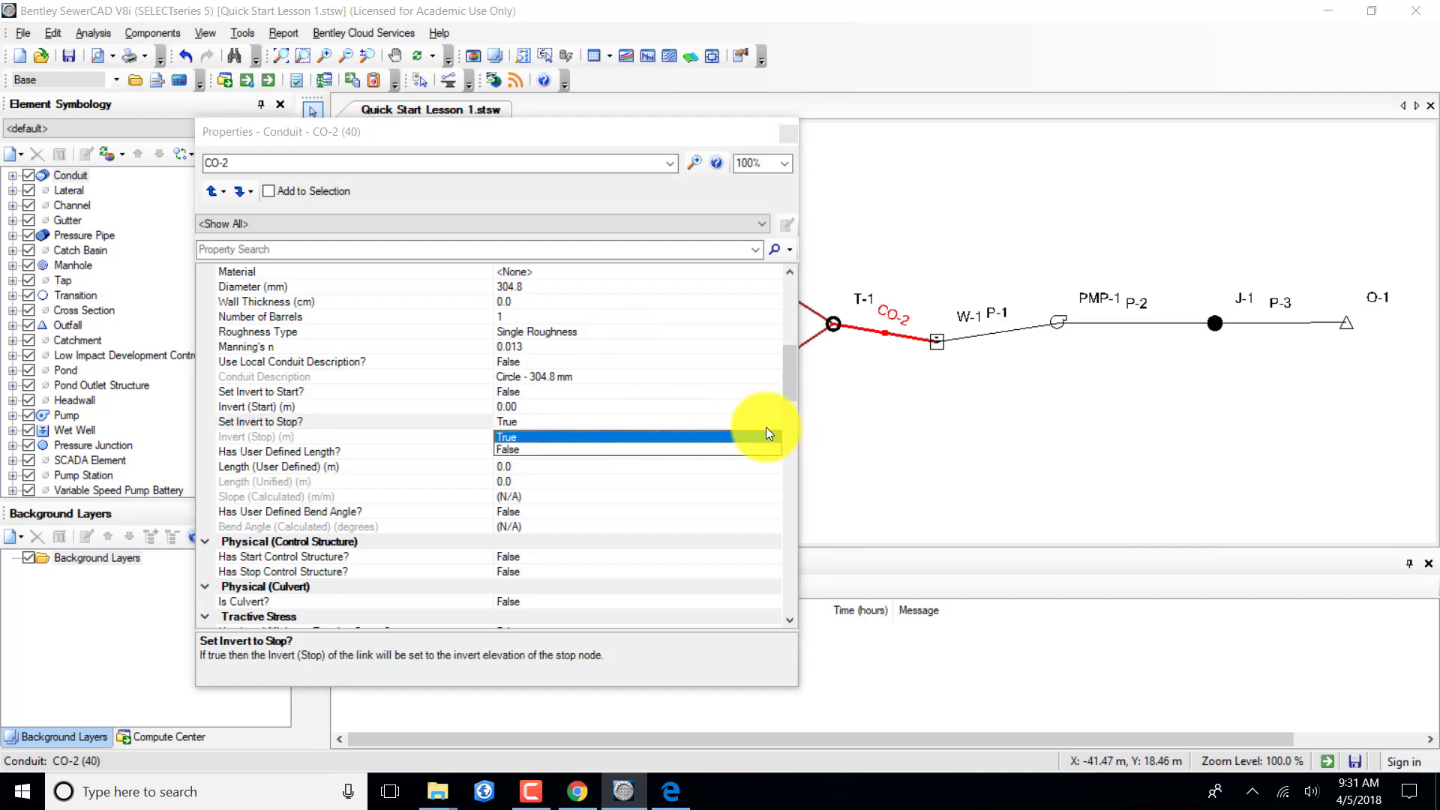
click(533, 451)
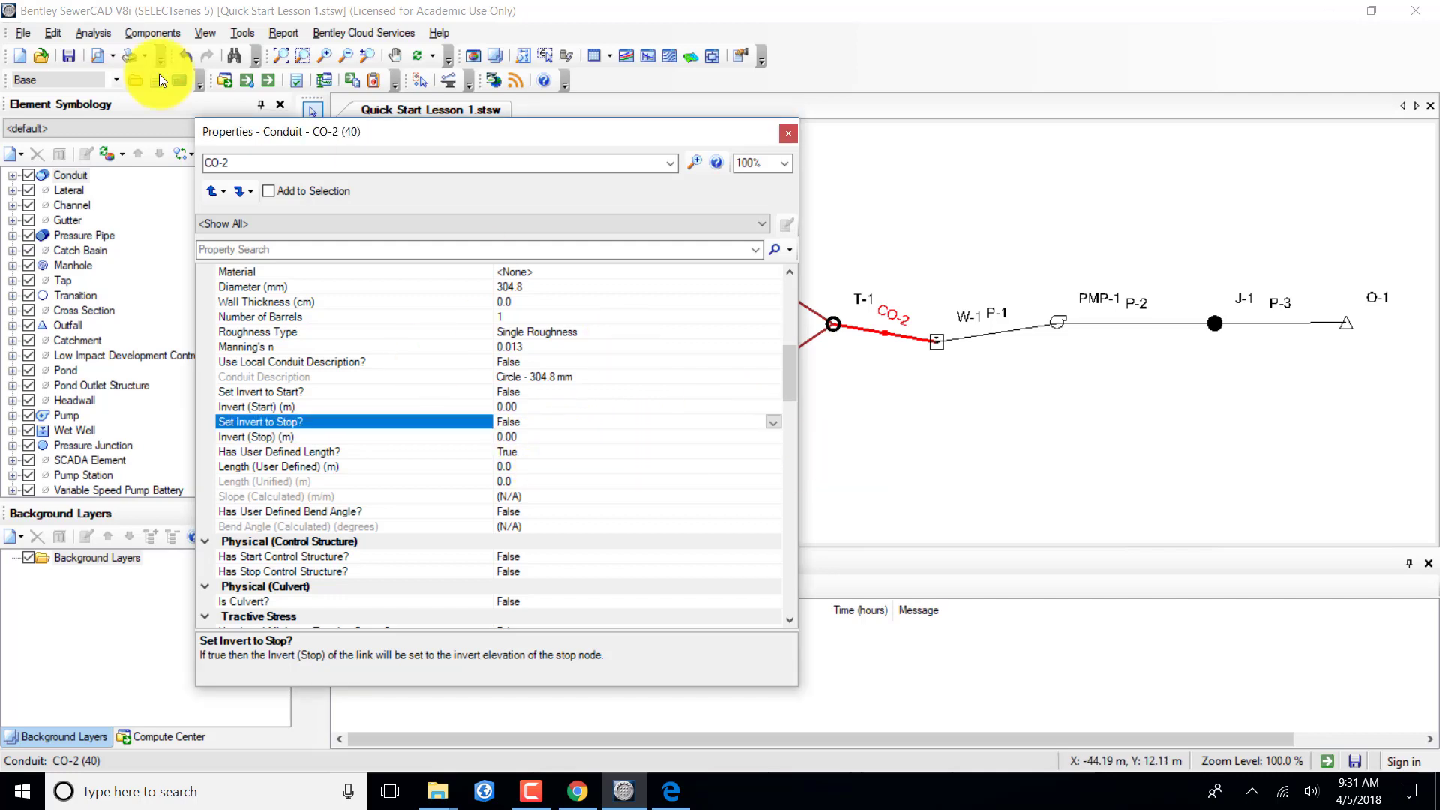
Set both Set Invert to Start and Set Invert to Stop to False for conduit CO-3, and close the properties.
click(669, 164)
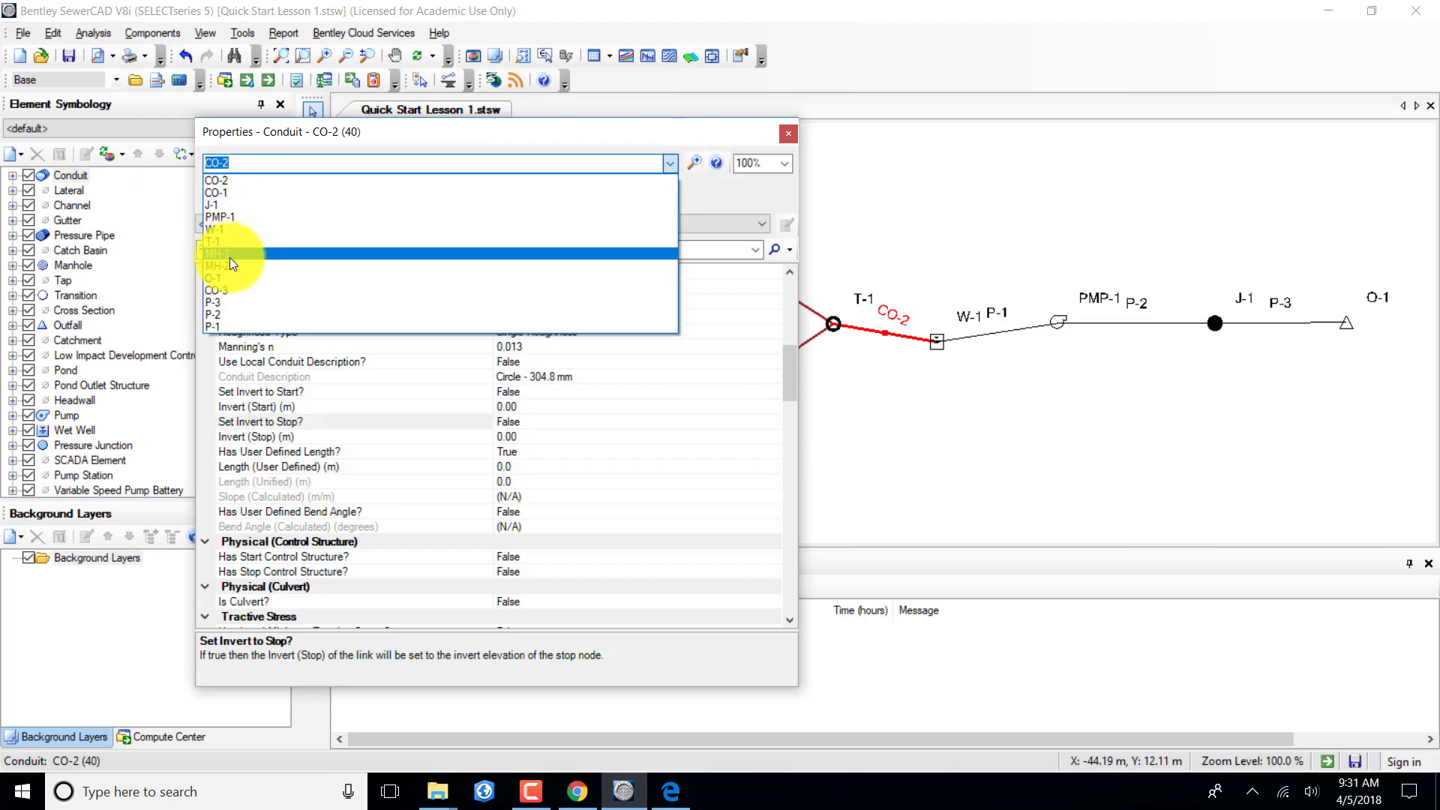
click(225, 284)
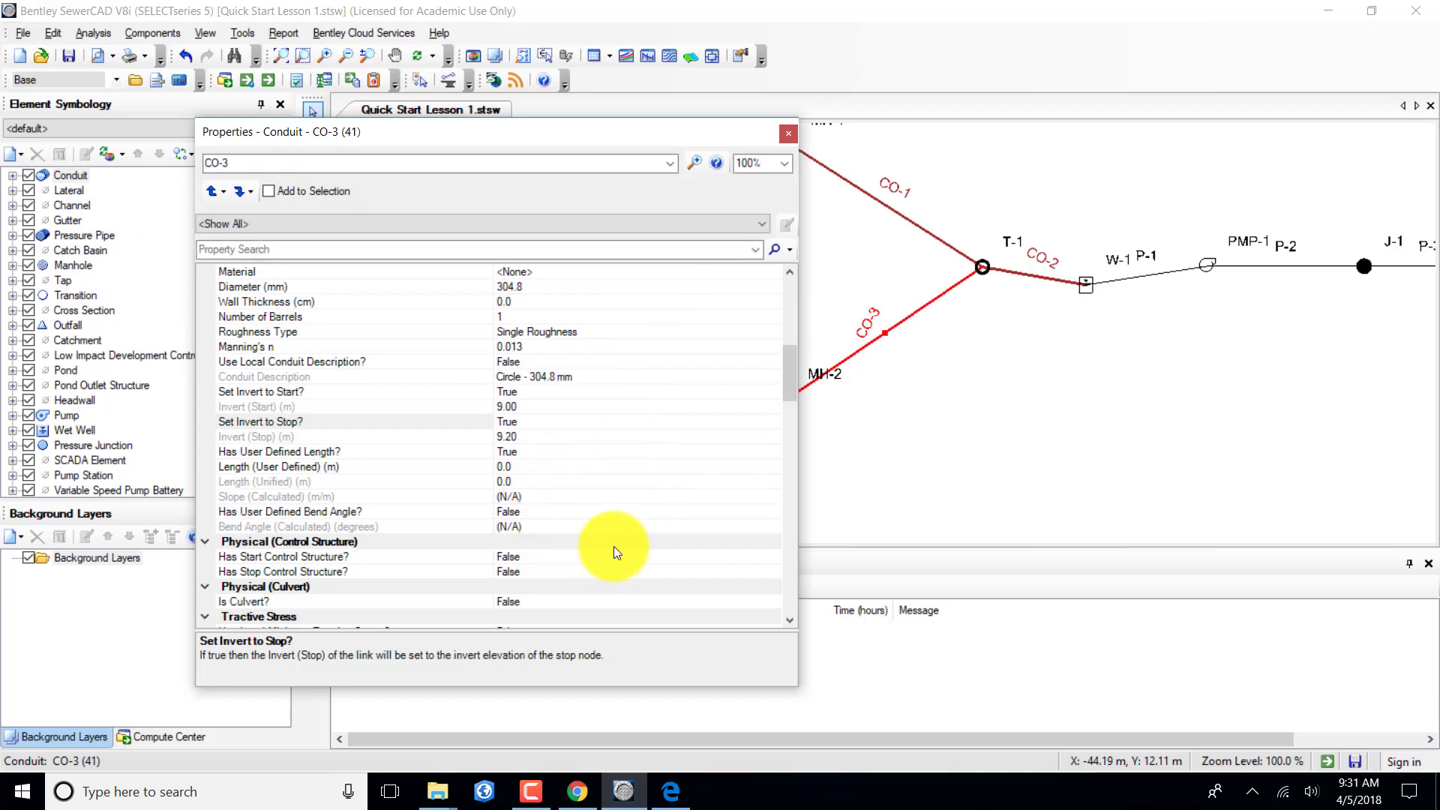
click(525, 391)
click(617, 391)
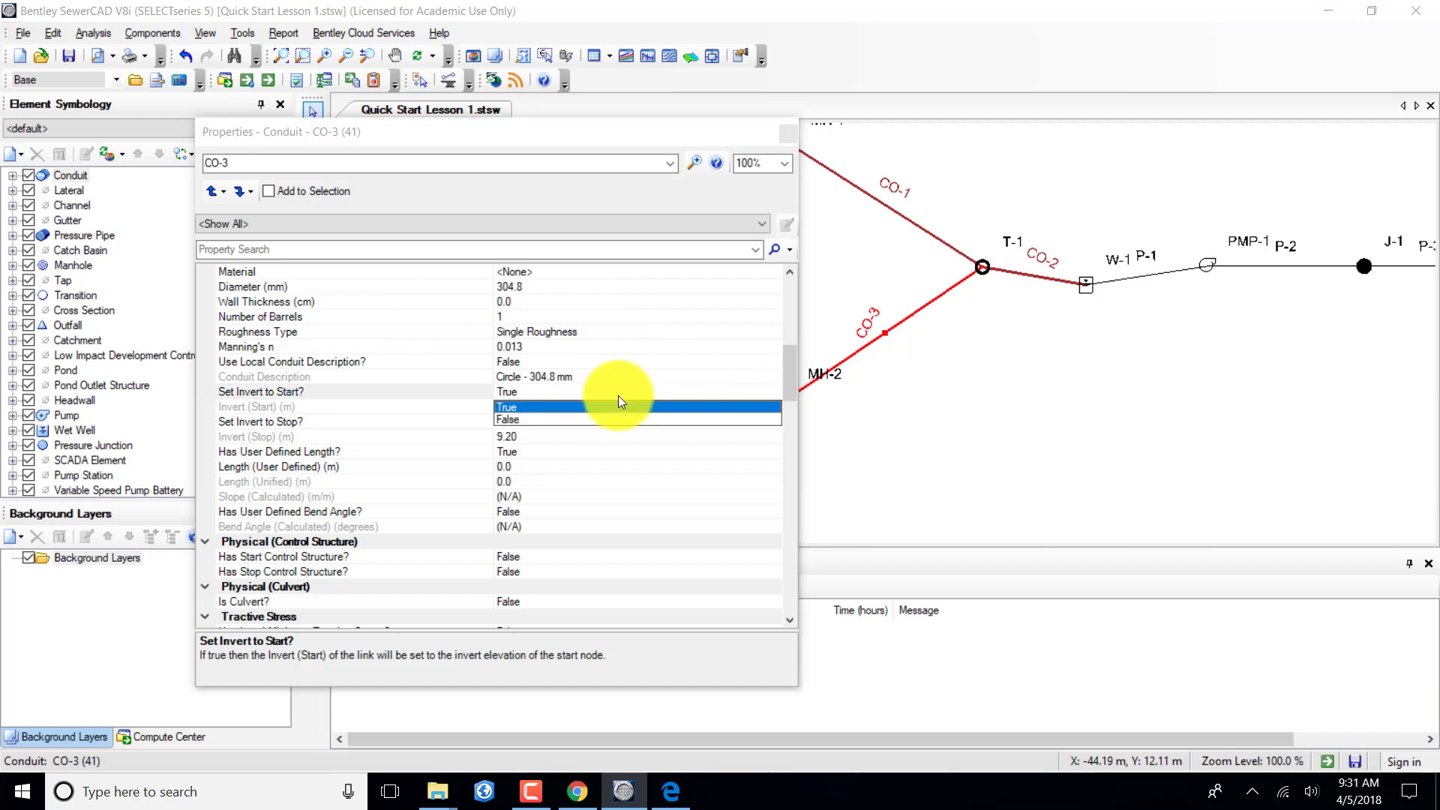
click(521, 420)
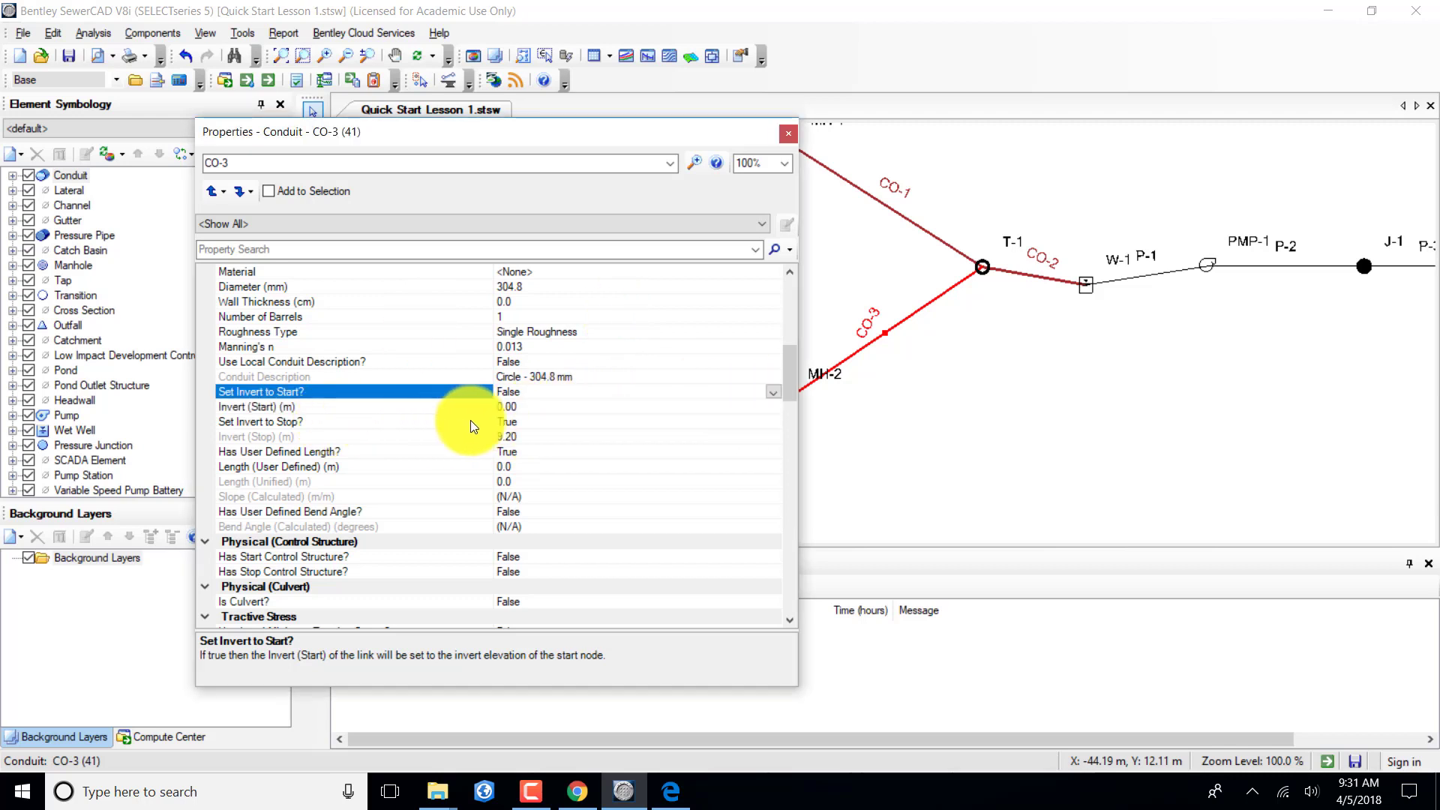
click(510, 420)
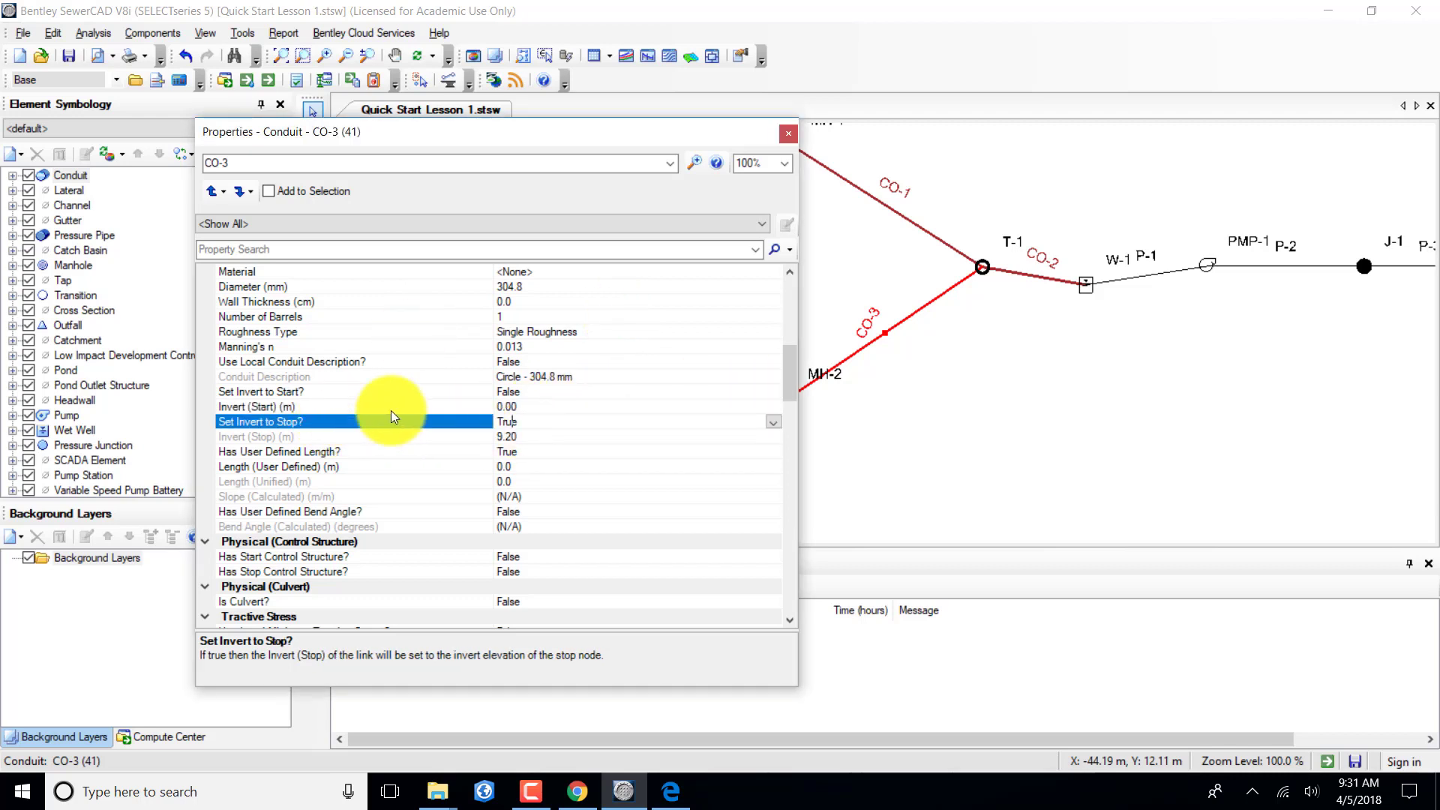
click(767, 424)
click(527, 449)
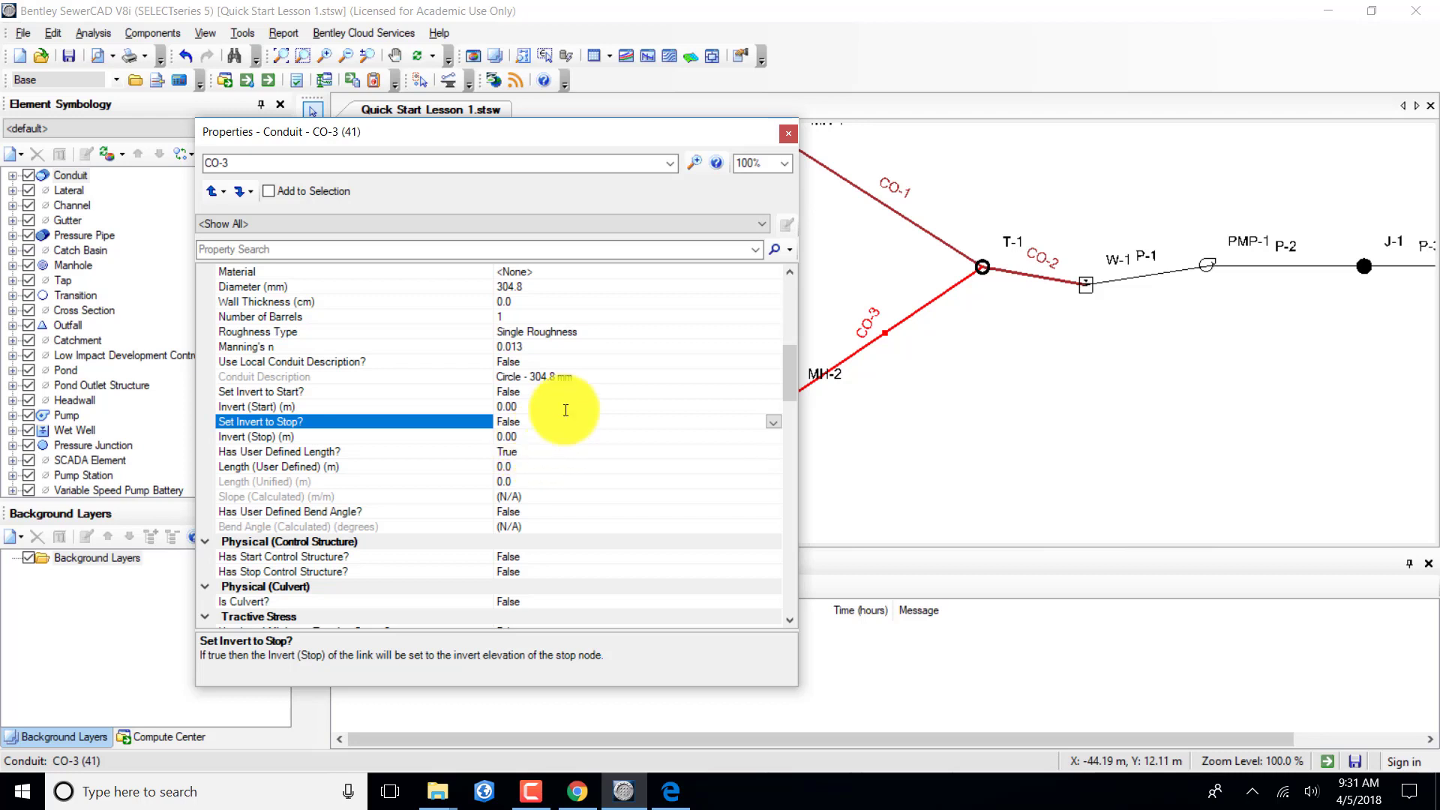
click(785, 135)
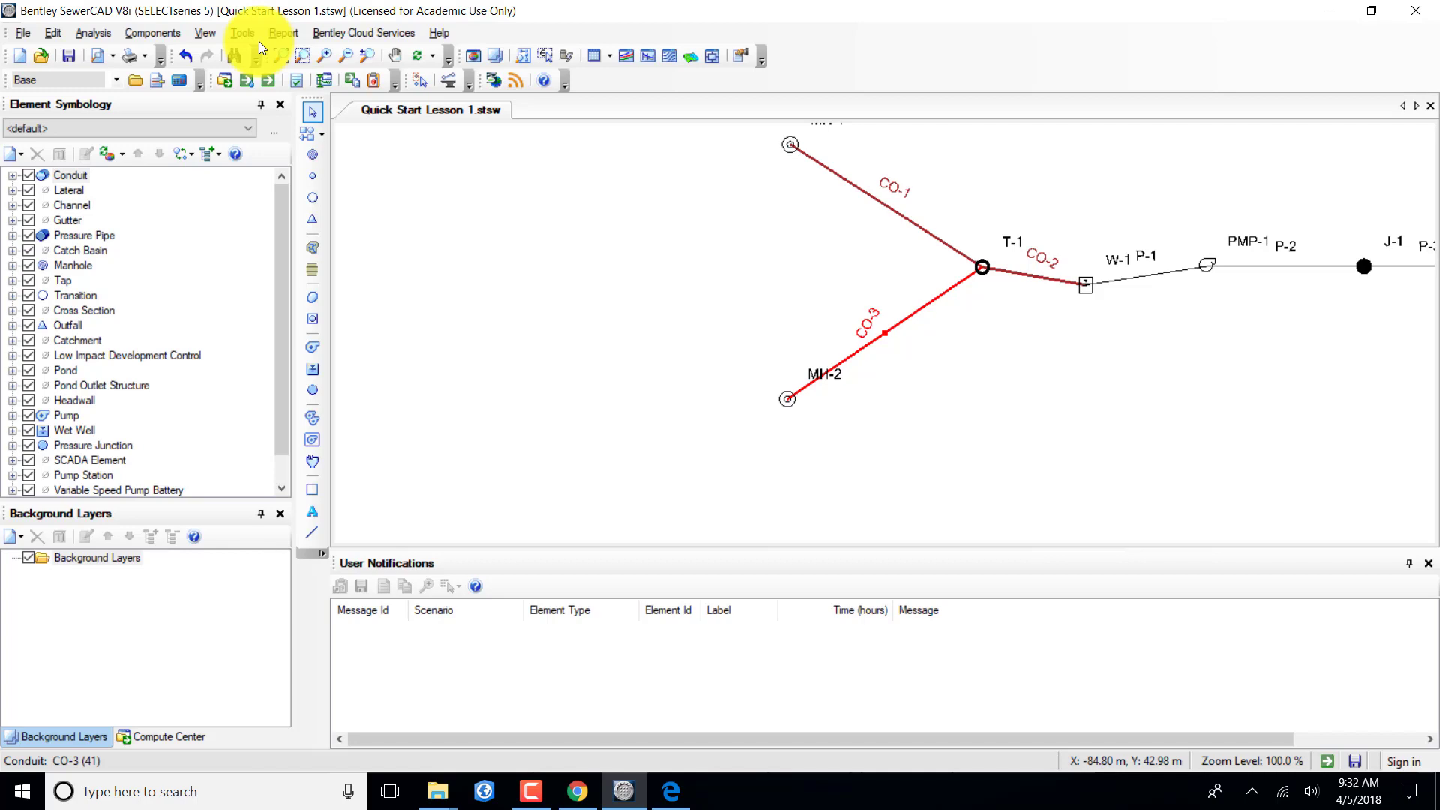
Open the predefined Conduit Table from the FlexTables and move its window down slightly.
click(201, 28)
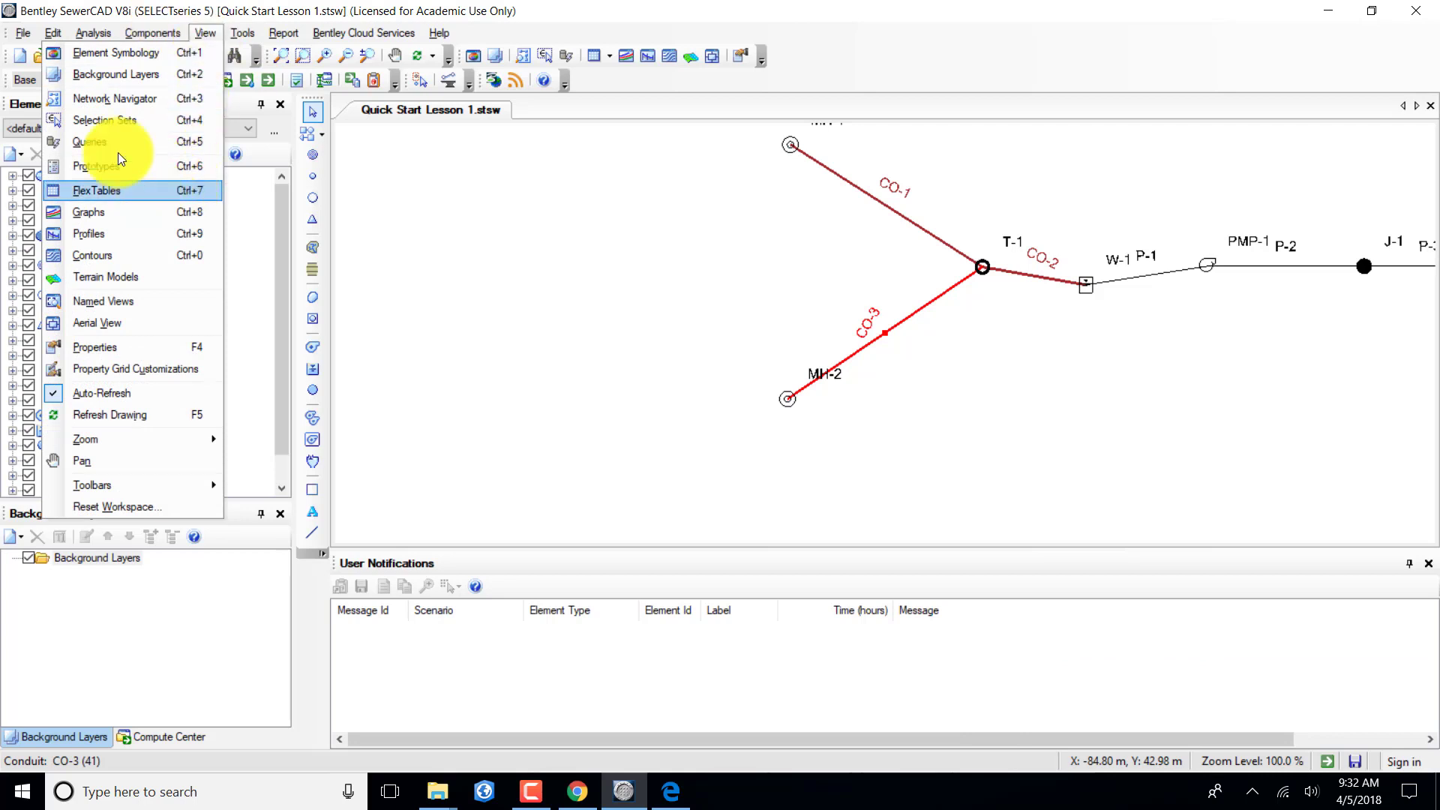
key(Return)
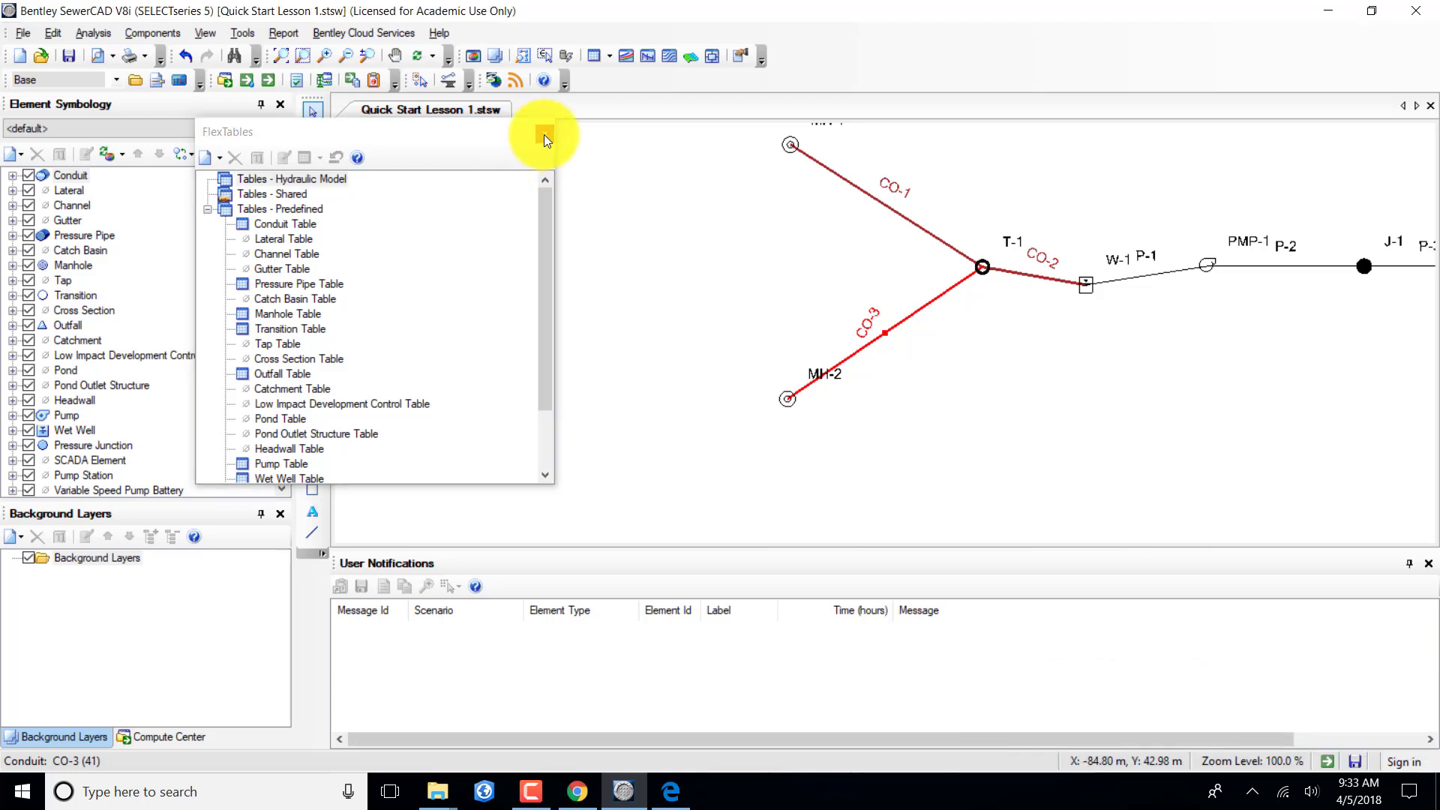
click(268, 222)
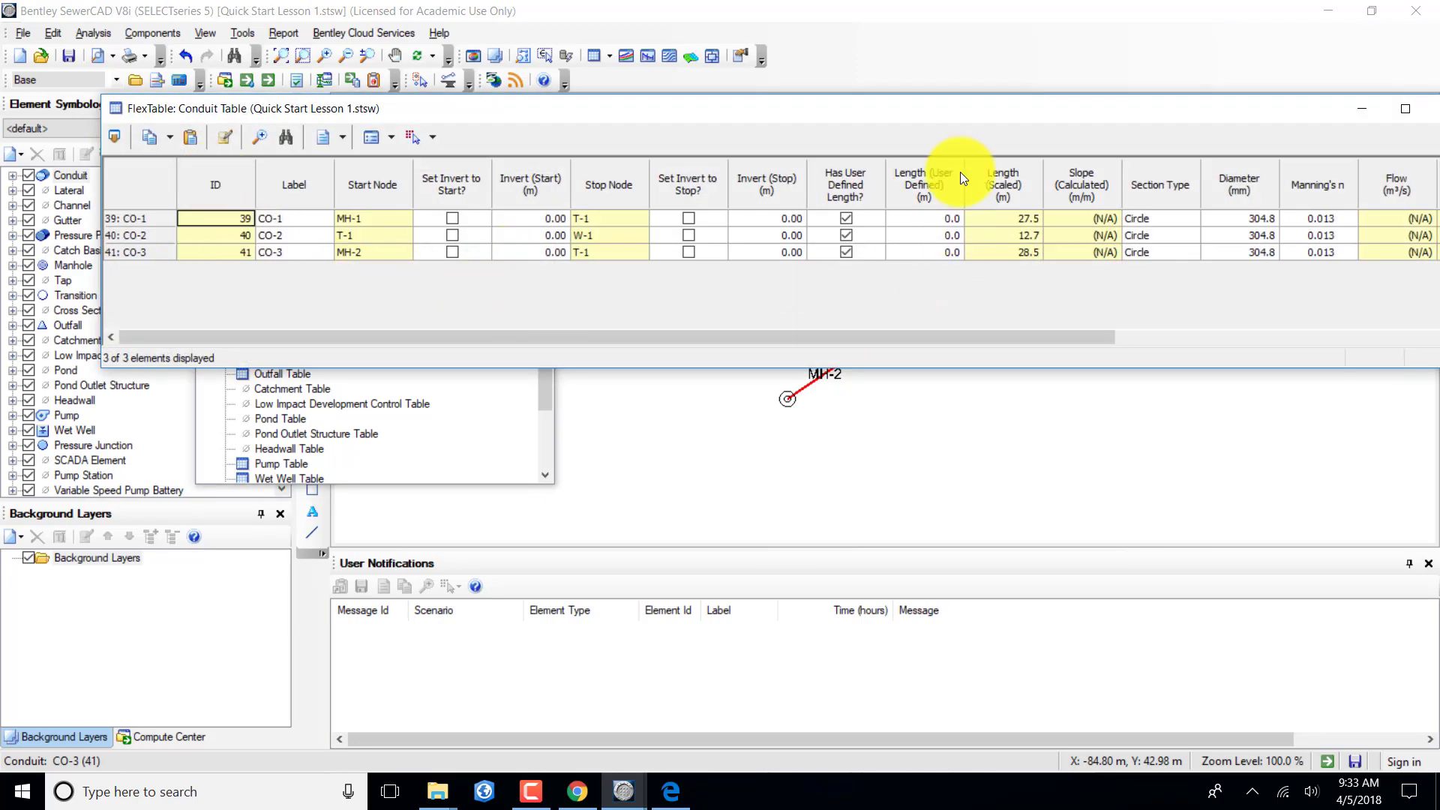
drag(969, 110, 937, 168)
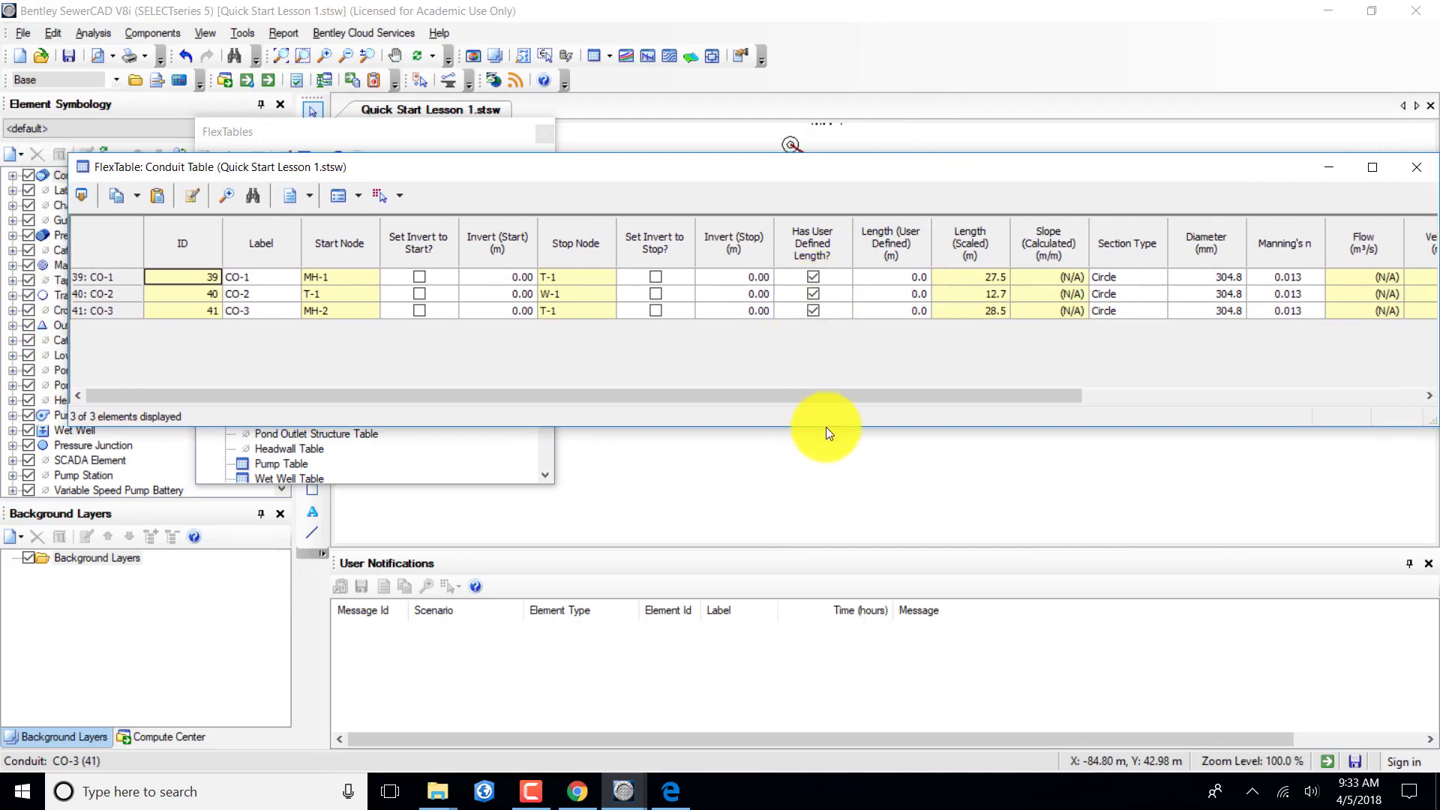
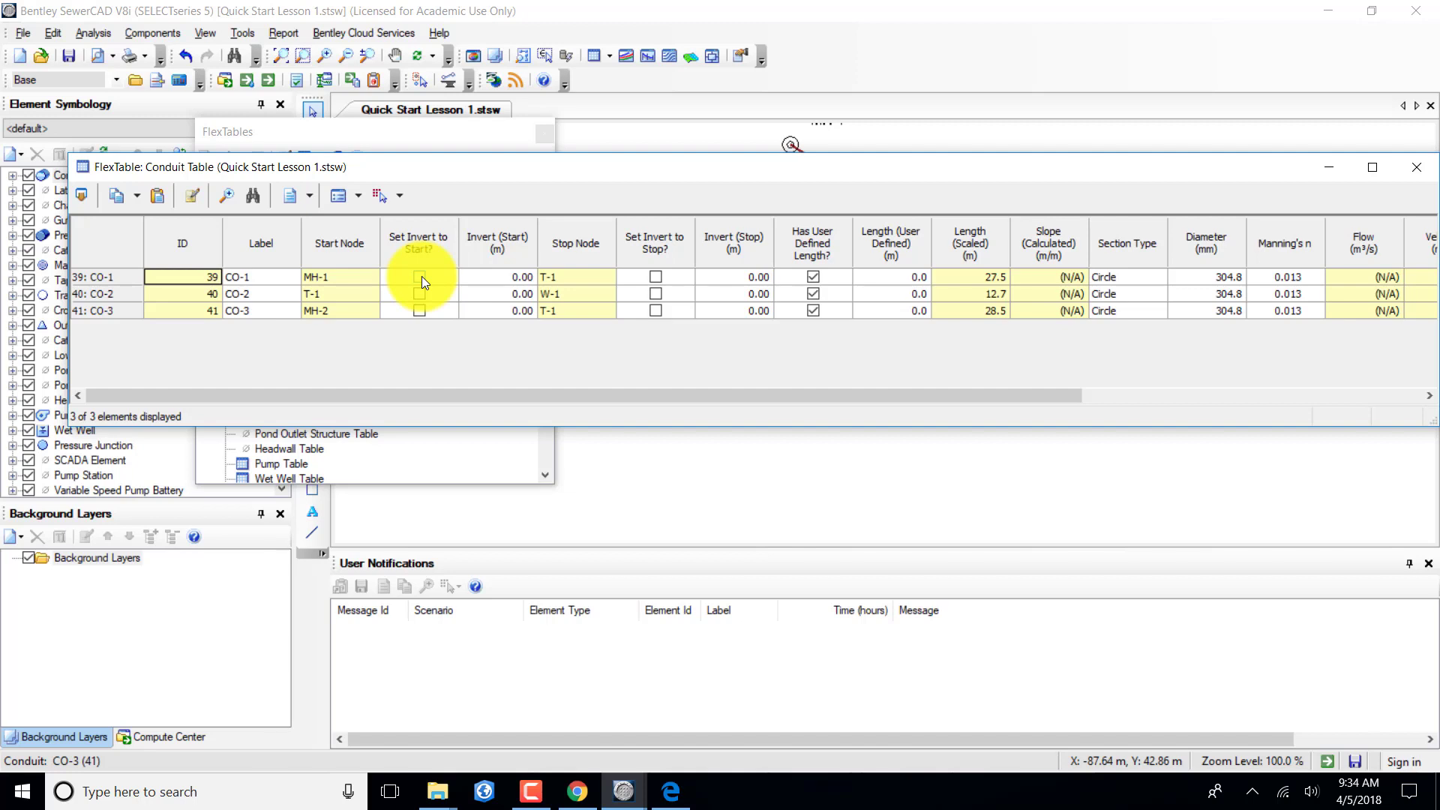
Set conduit CO-1's start invert to 10 m, stop invert to 9.5 m and user-defined length to 100 m.
click(481, 277)
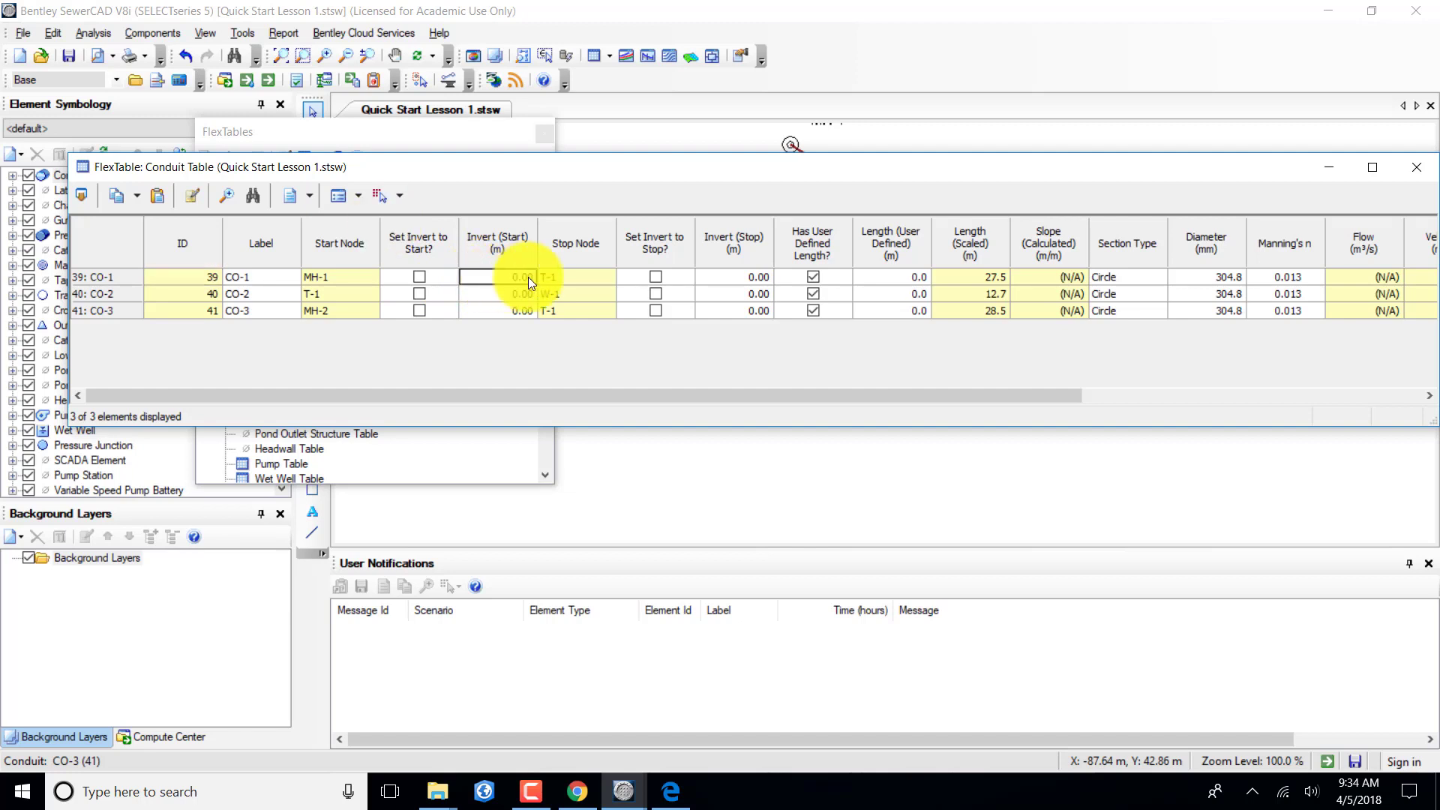
text(10)
key(Return)
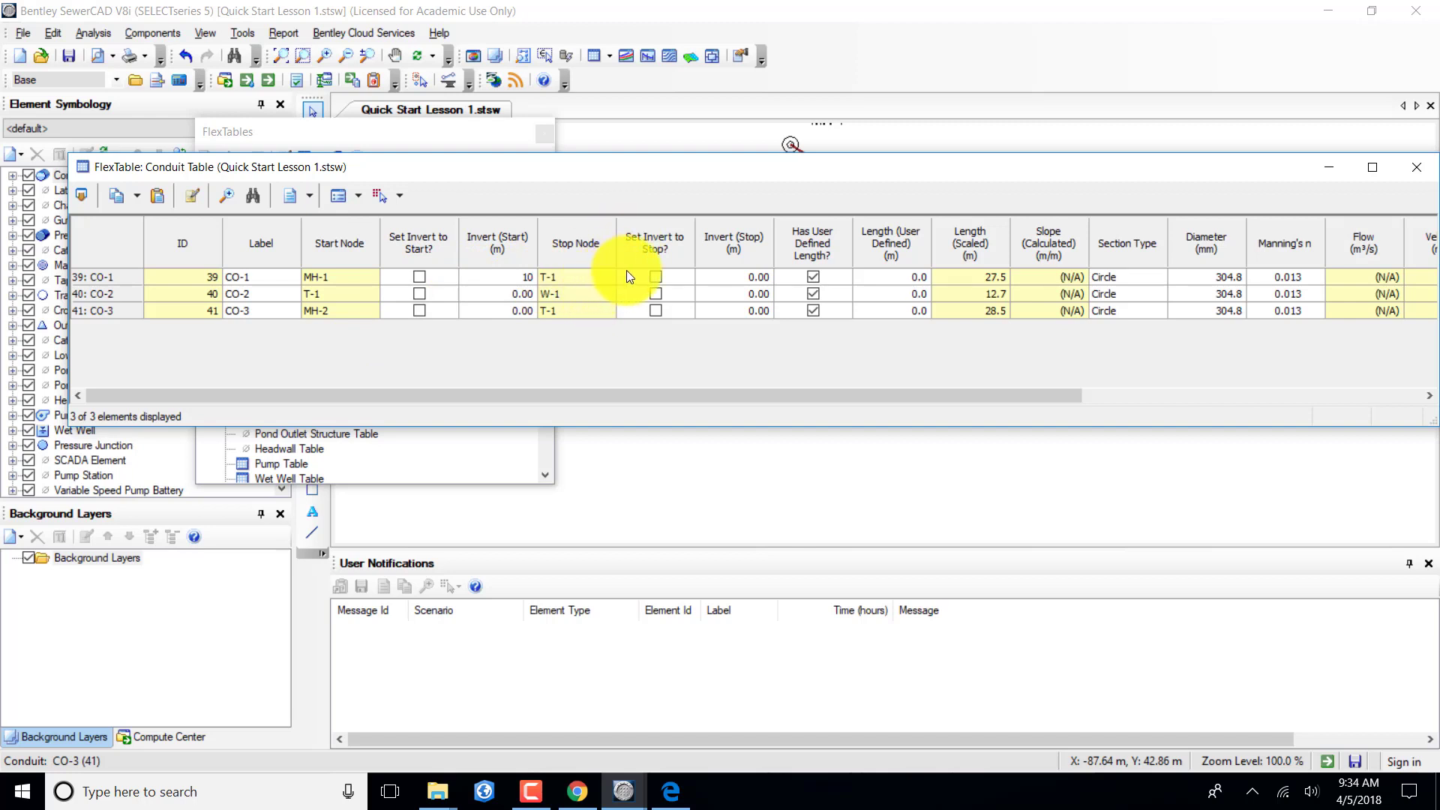
click(735, 276)
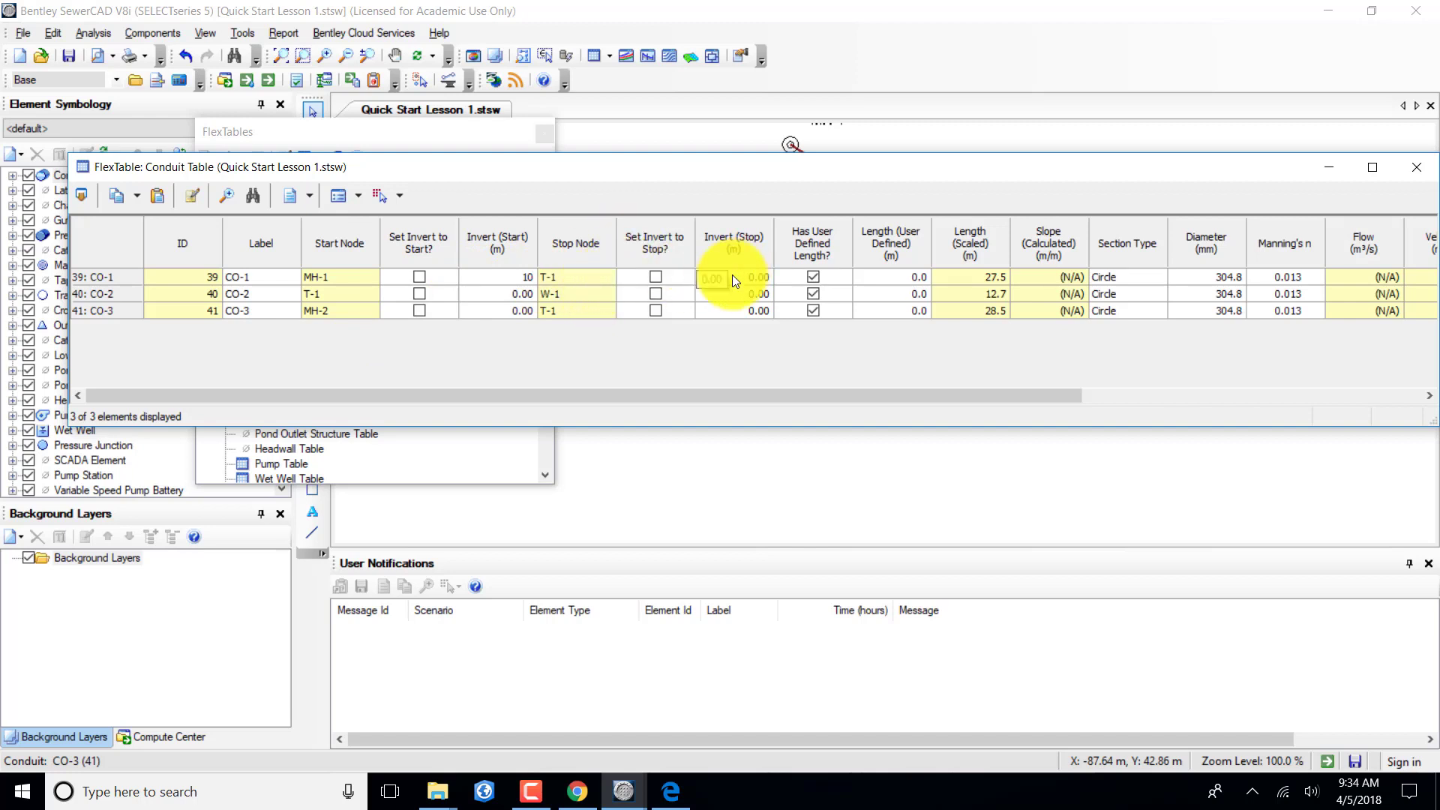
key(Tab)
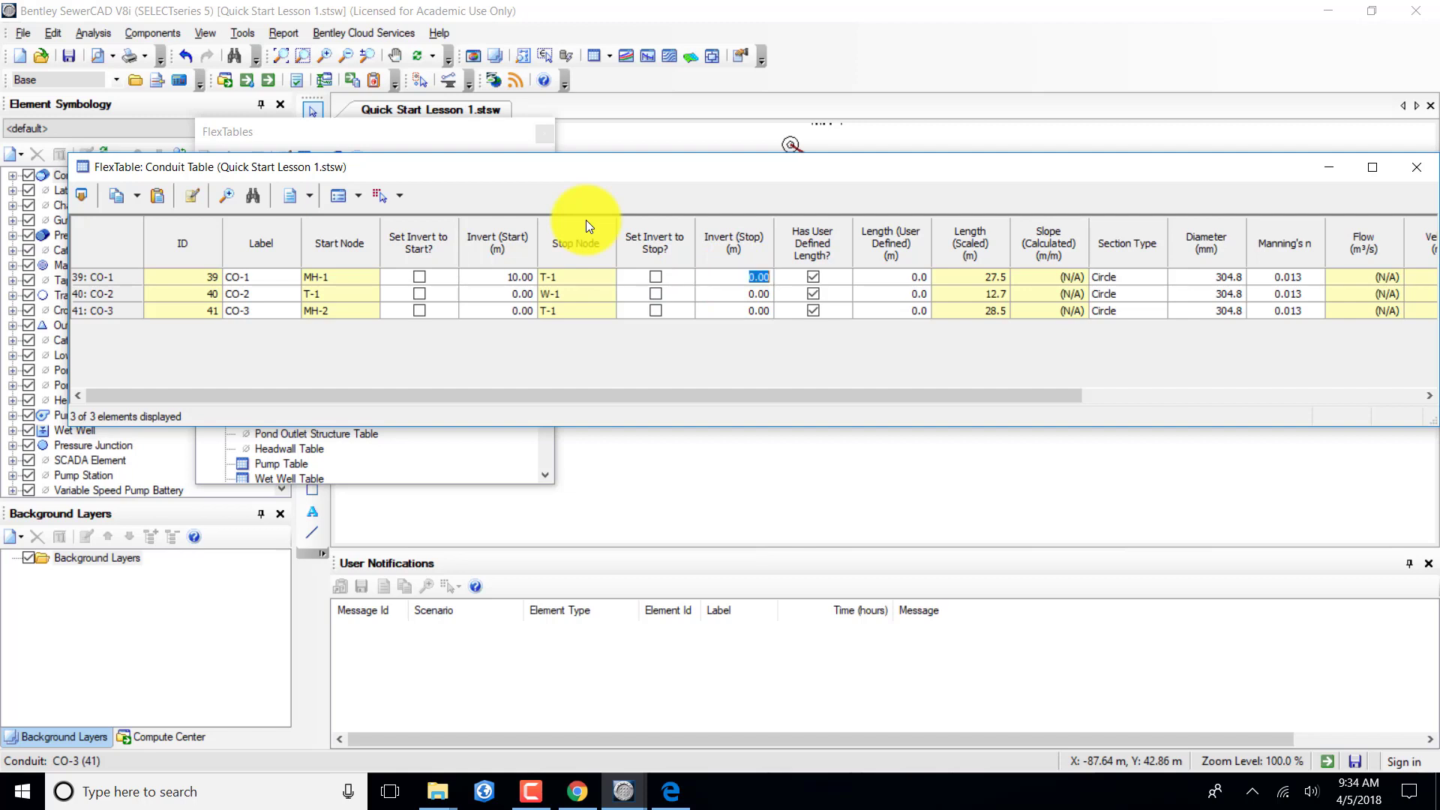
text(9.5)
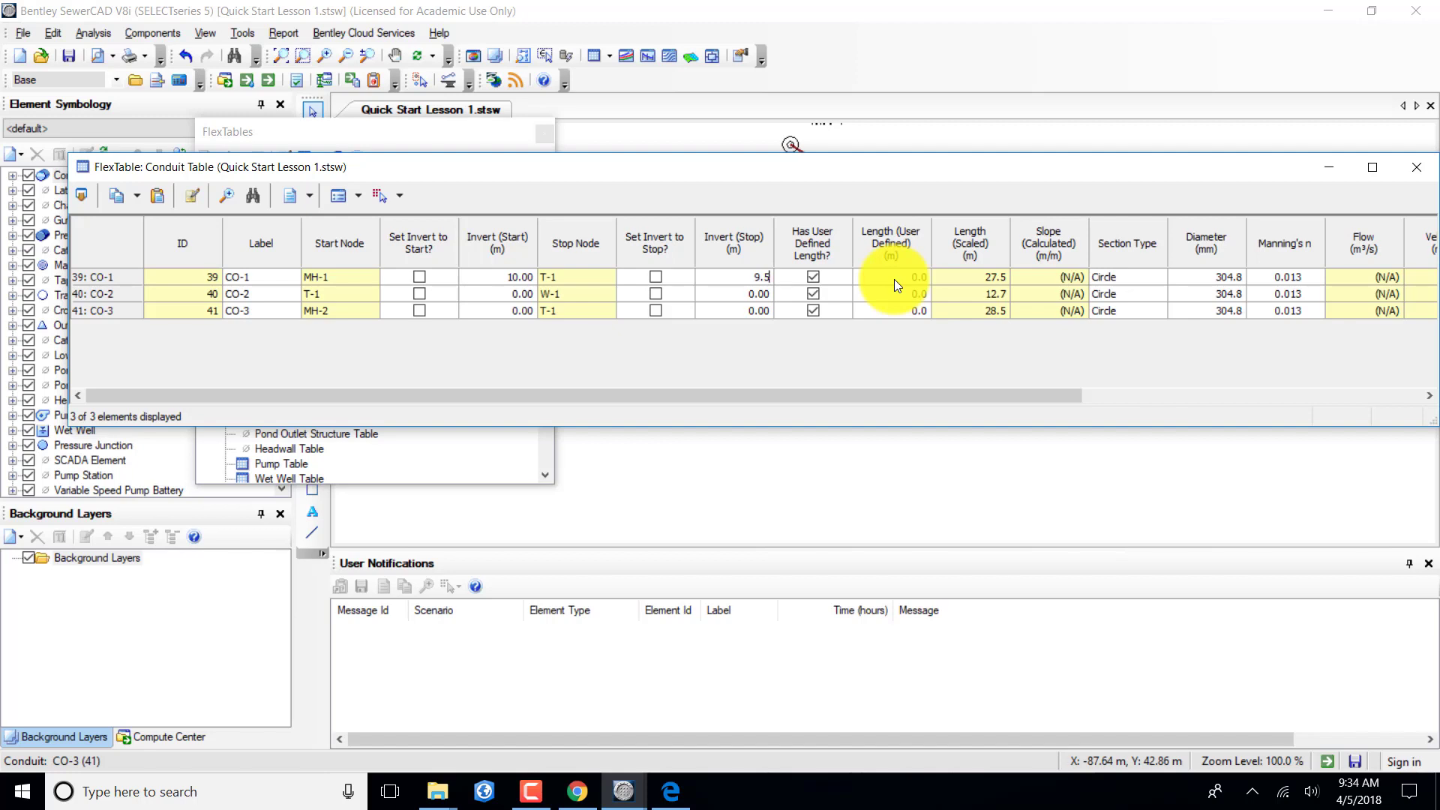
click(894, 279)
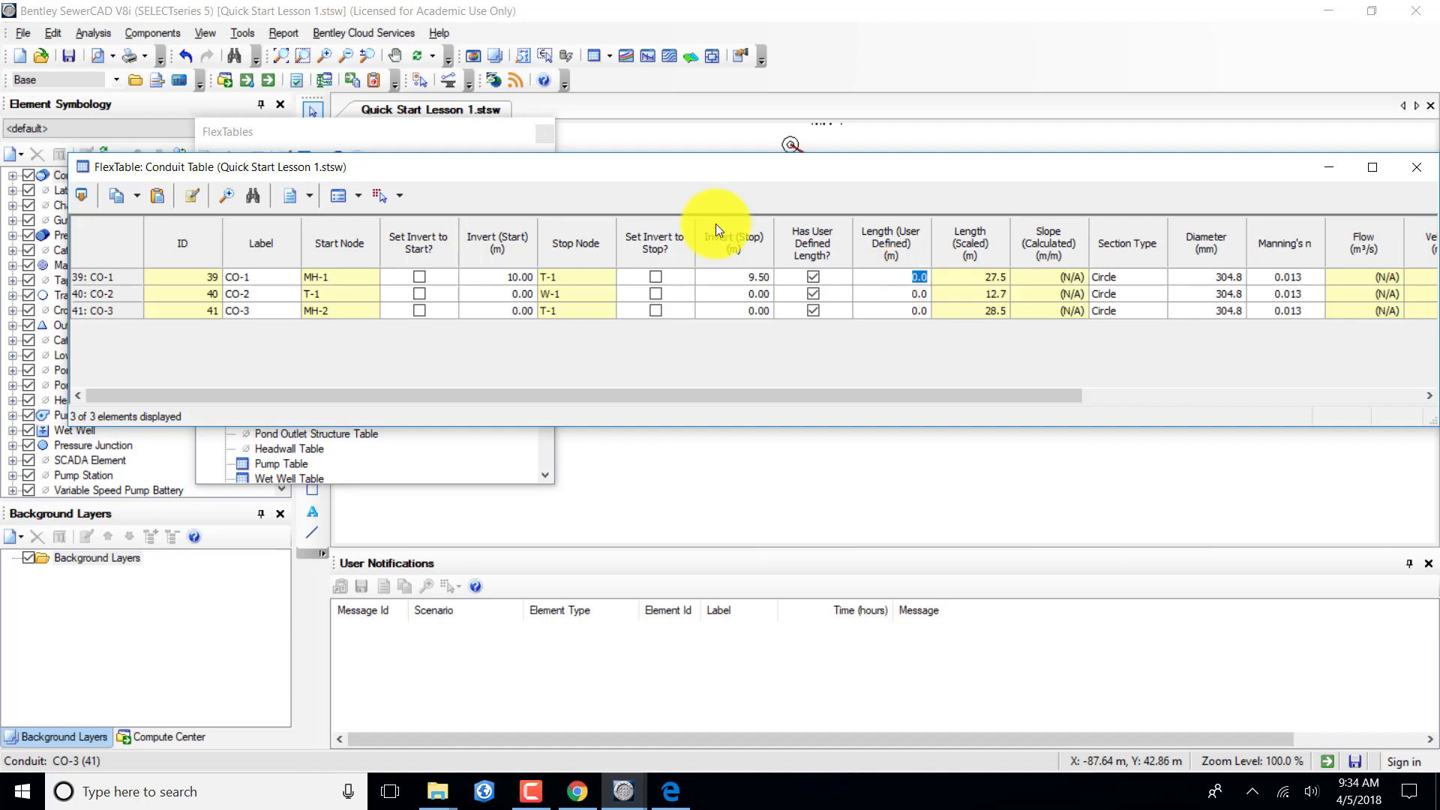
text(100)
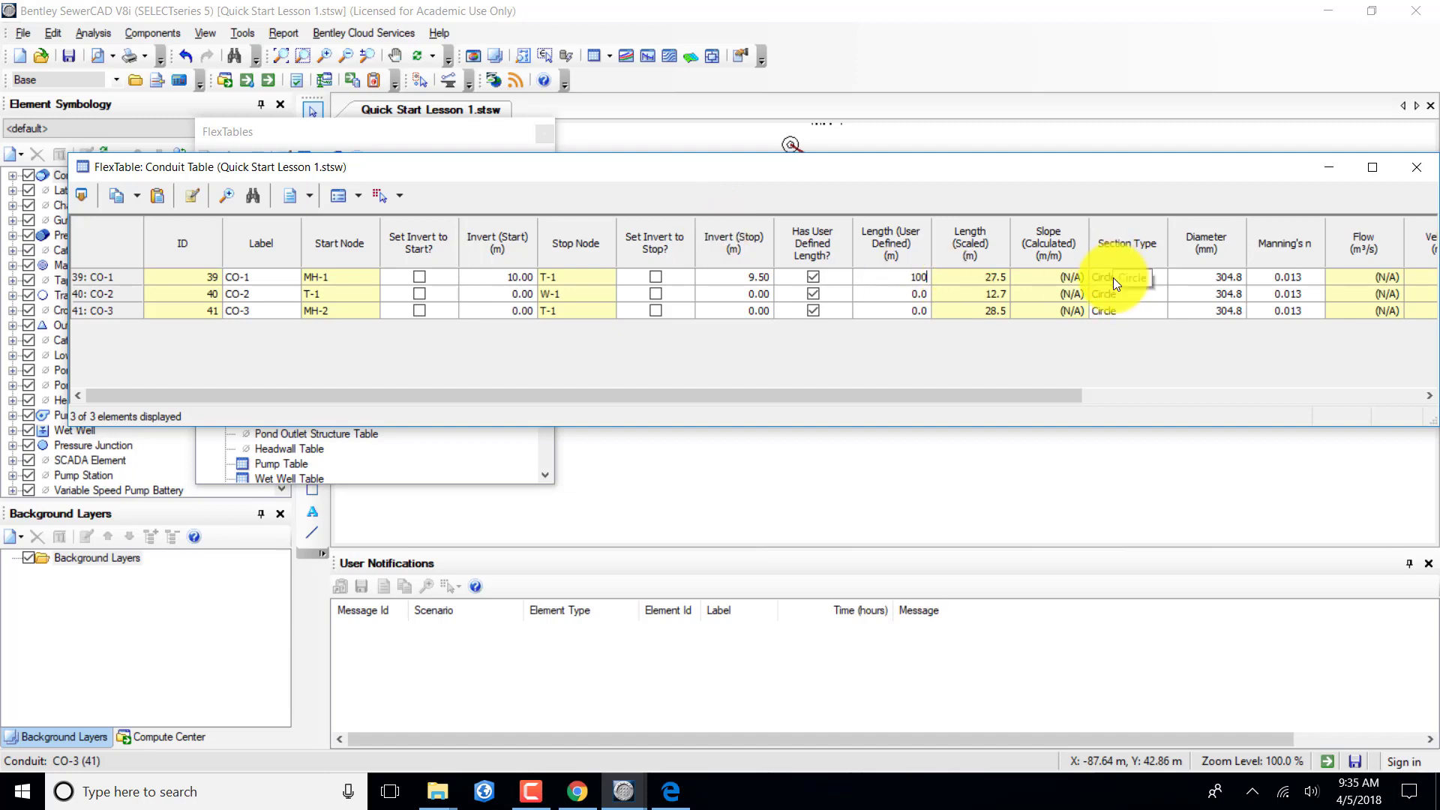
Set the diameter of conduits CO-1, CO-2 and CO-3 to 200 mm in the conduit table.
click(1212, 278)
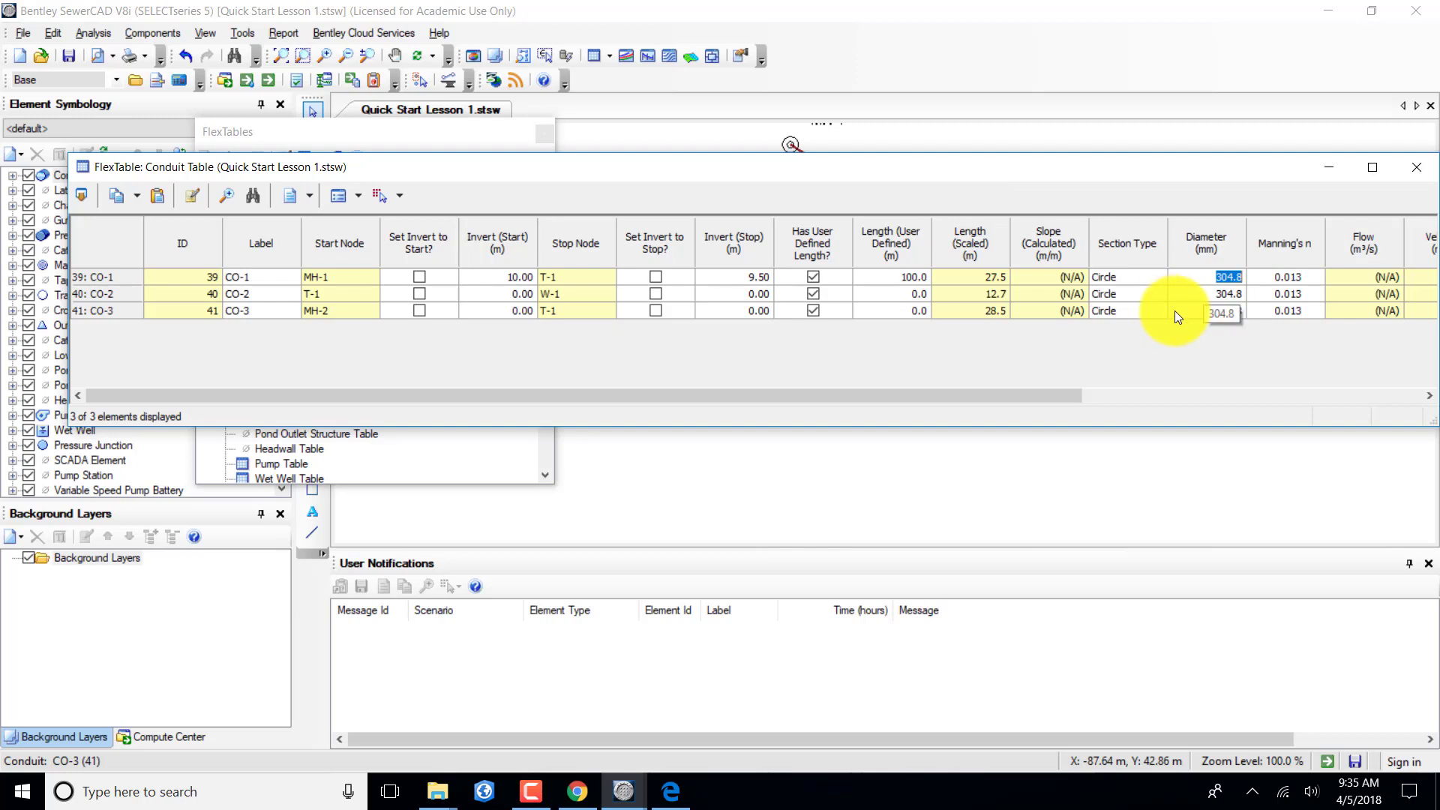
text(200)
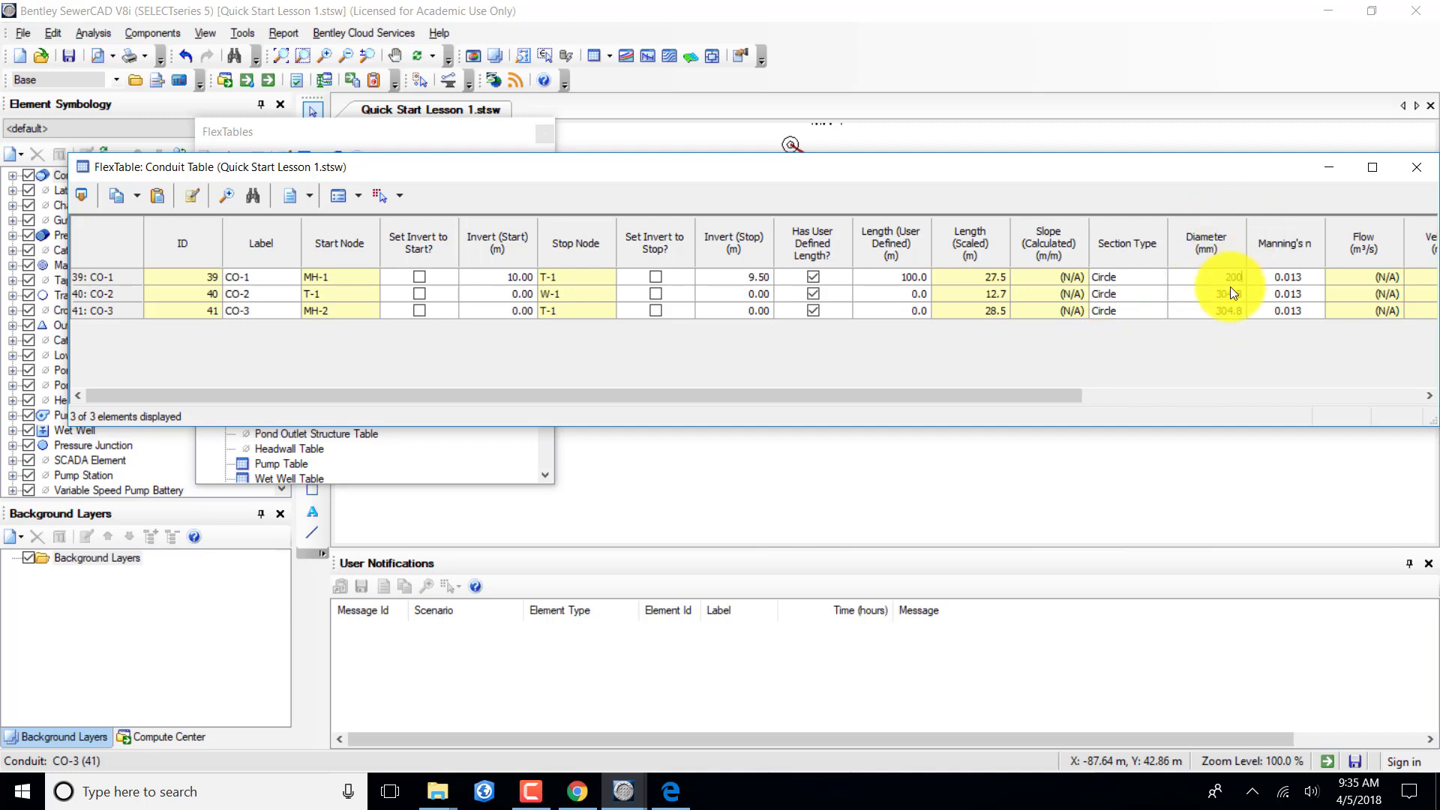
click(1212, 294)
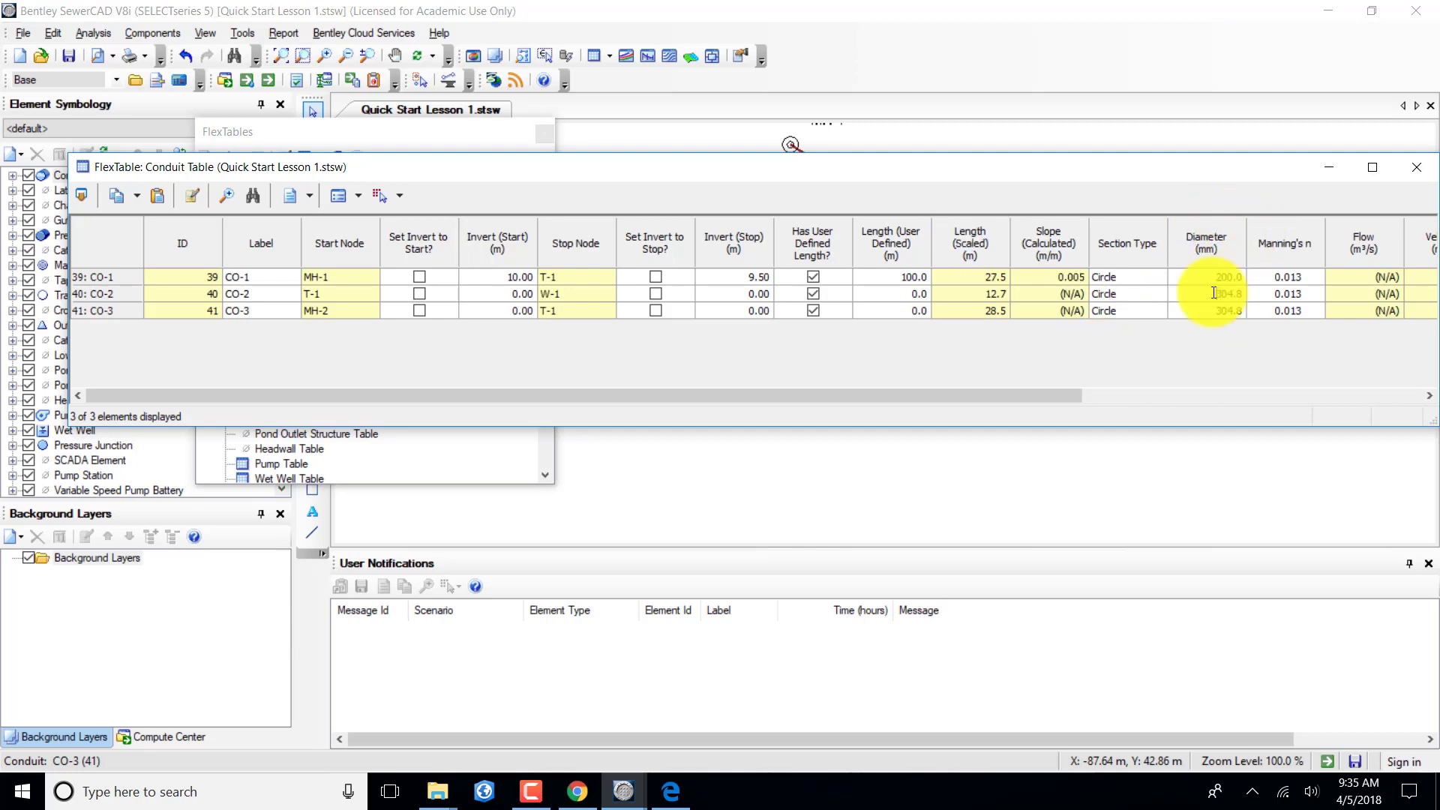
text(200)
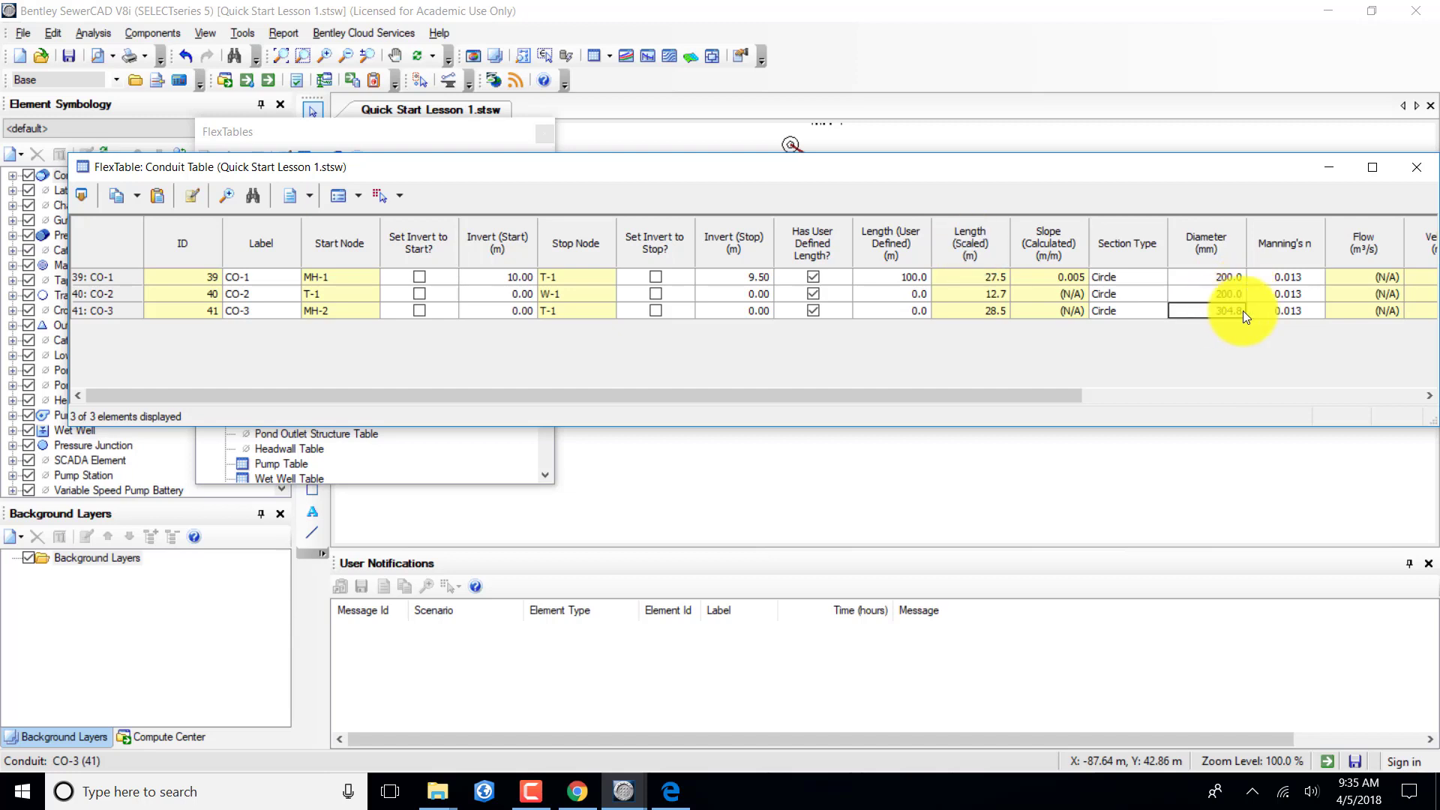
click(1222, 308)
text(200)
key(Return)
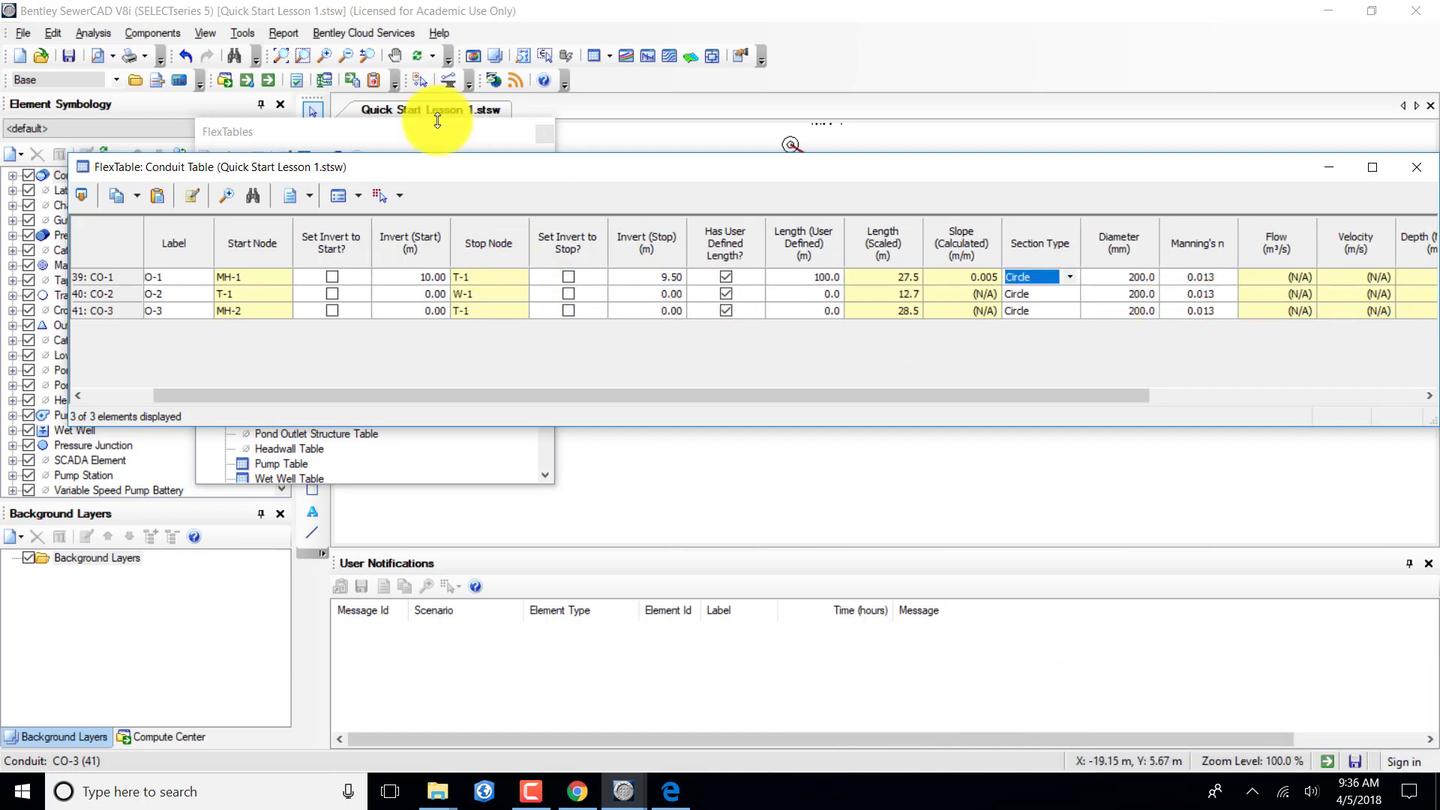
Set the start invert of conduit CO-2 to 9.5 m and that of CO-3 to 10 m.
click(406, 293)
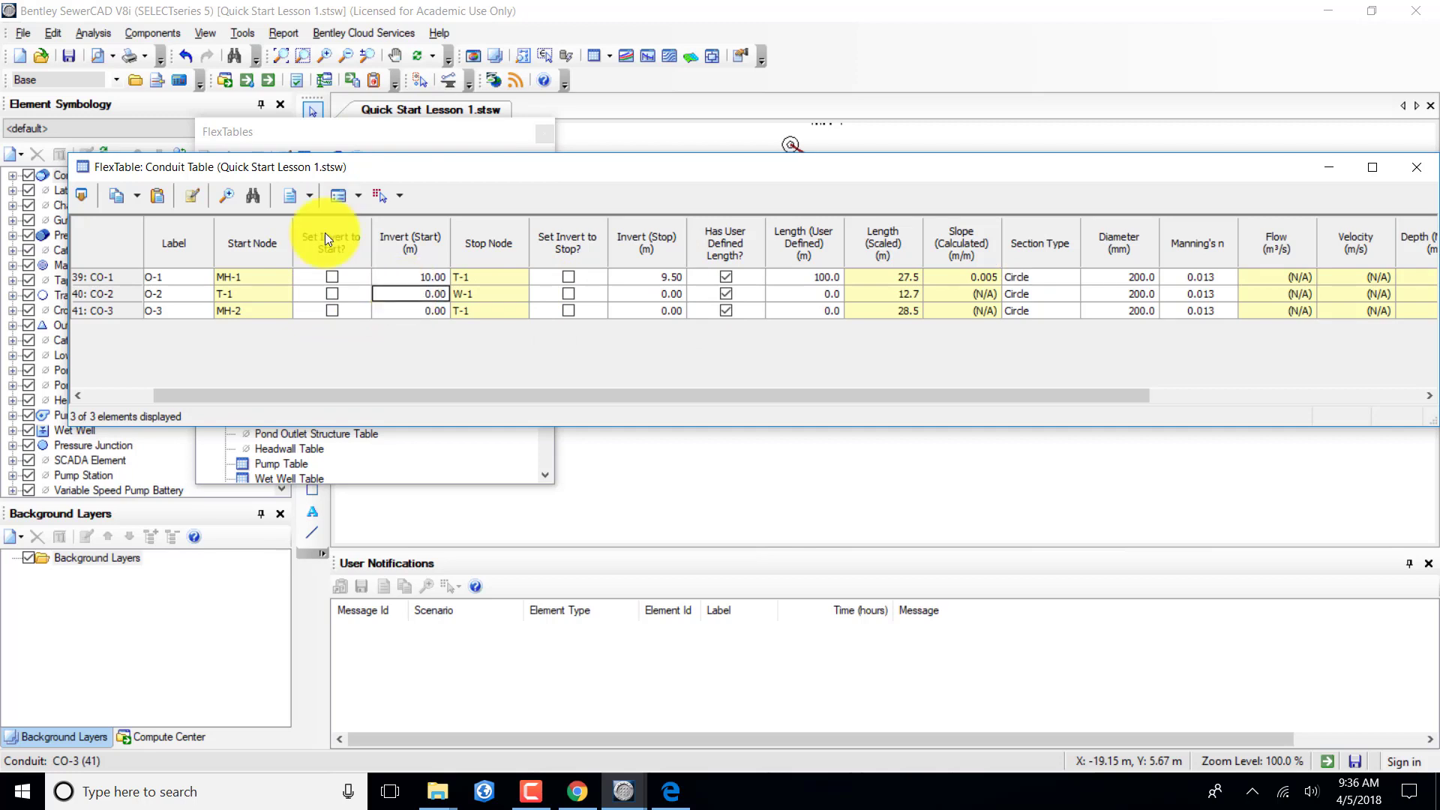
key(F2)
key(BackSpace)
text(9.5)
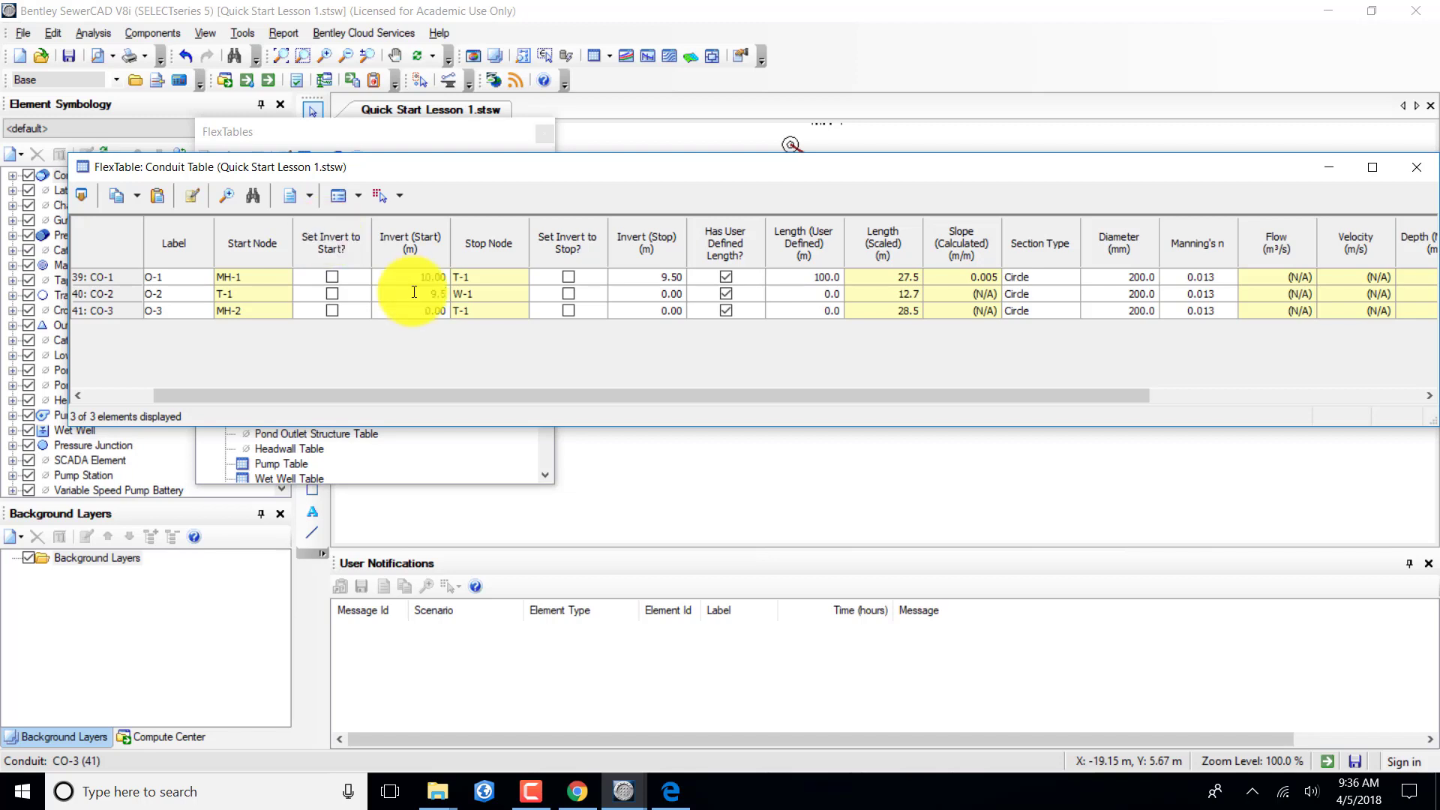
click(429, 308)
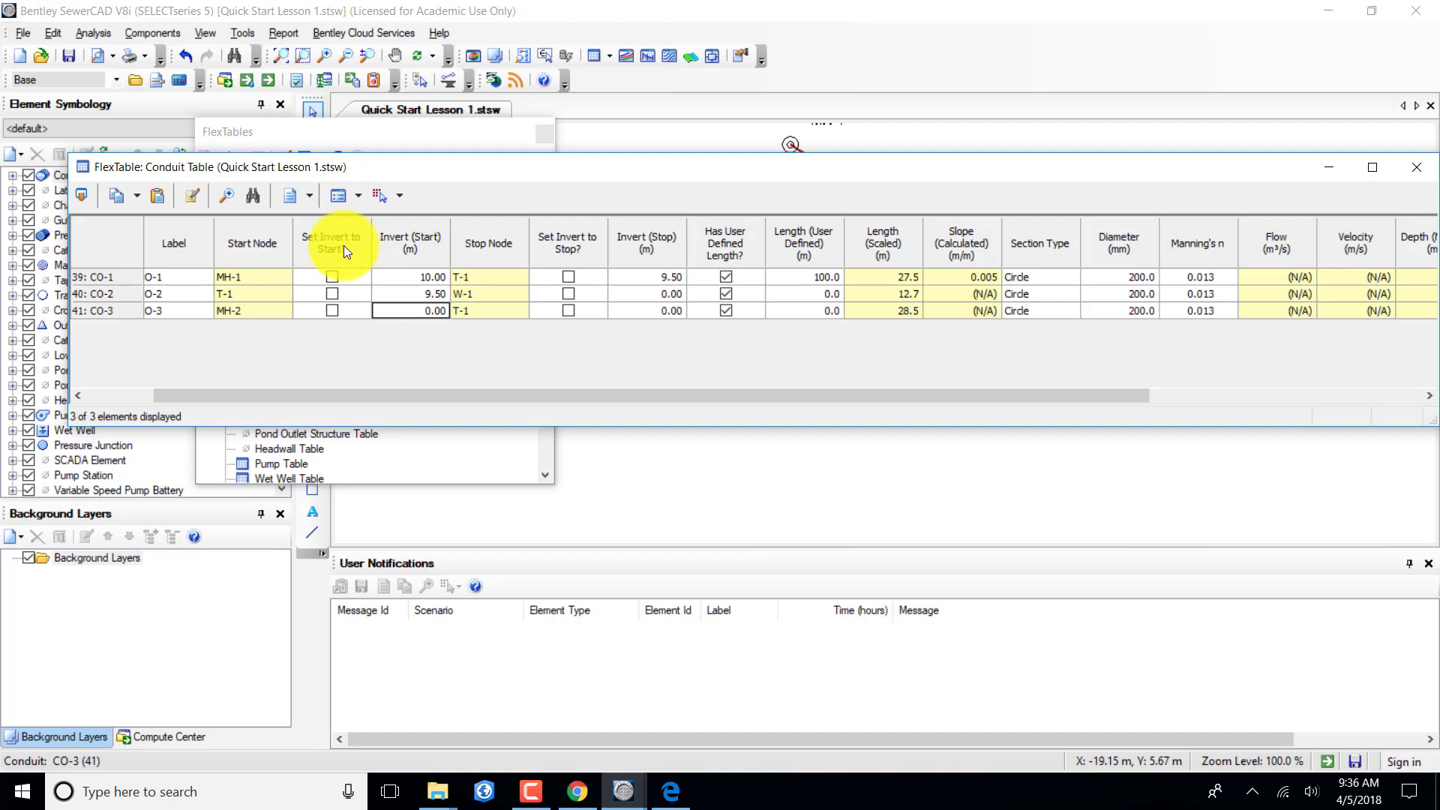
key(F2)
text(10)
Set the stop invert of conduit CO-3 to 9.50 m and that of CO-2 to 9.1 m.
click(651, 306)
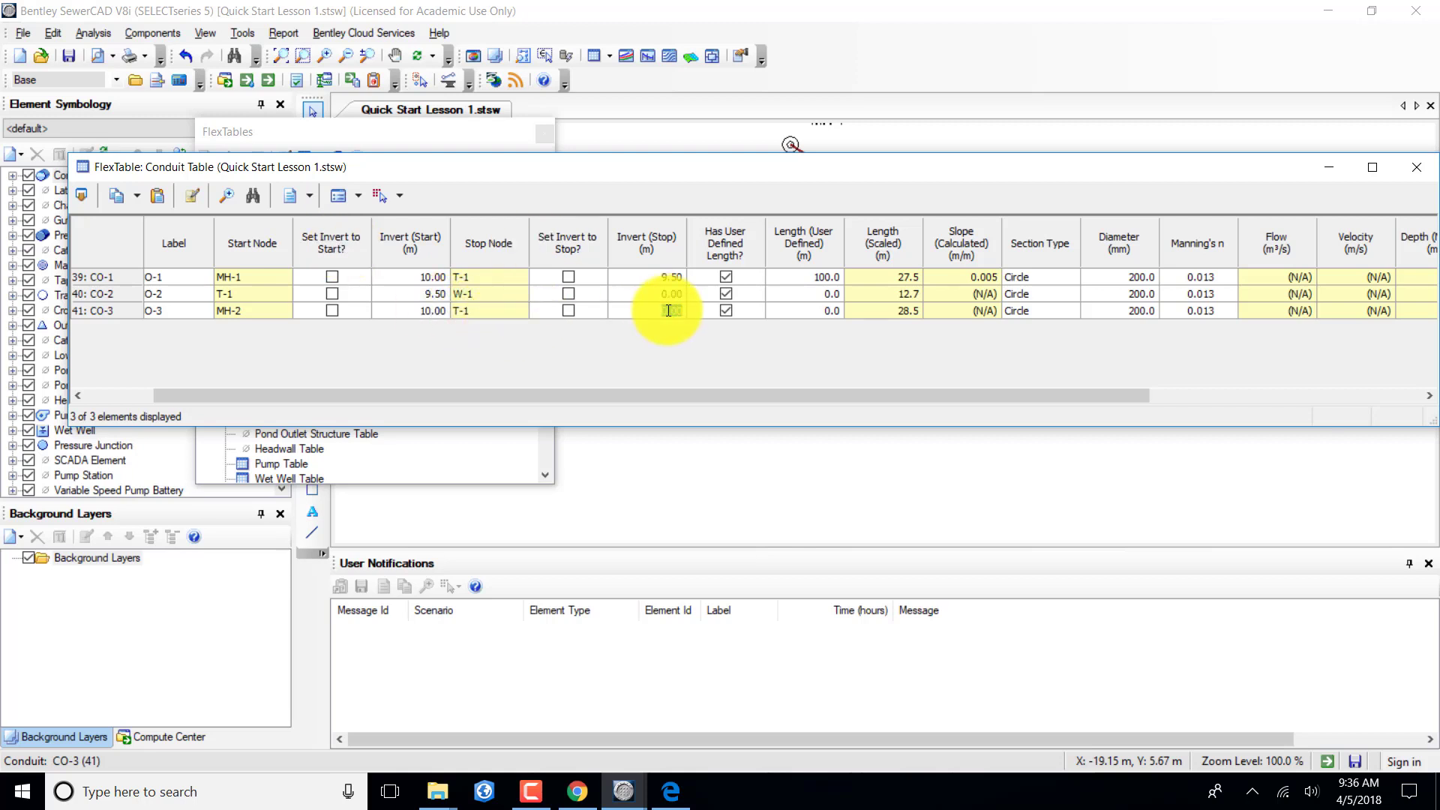
text(9.50)
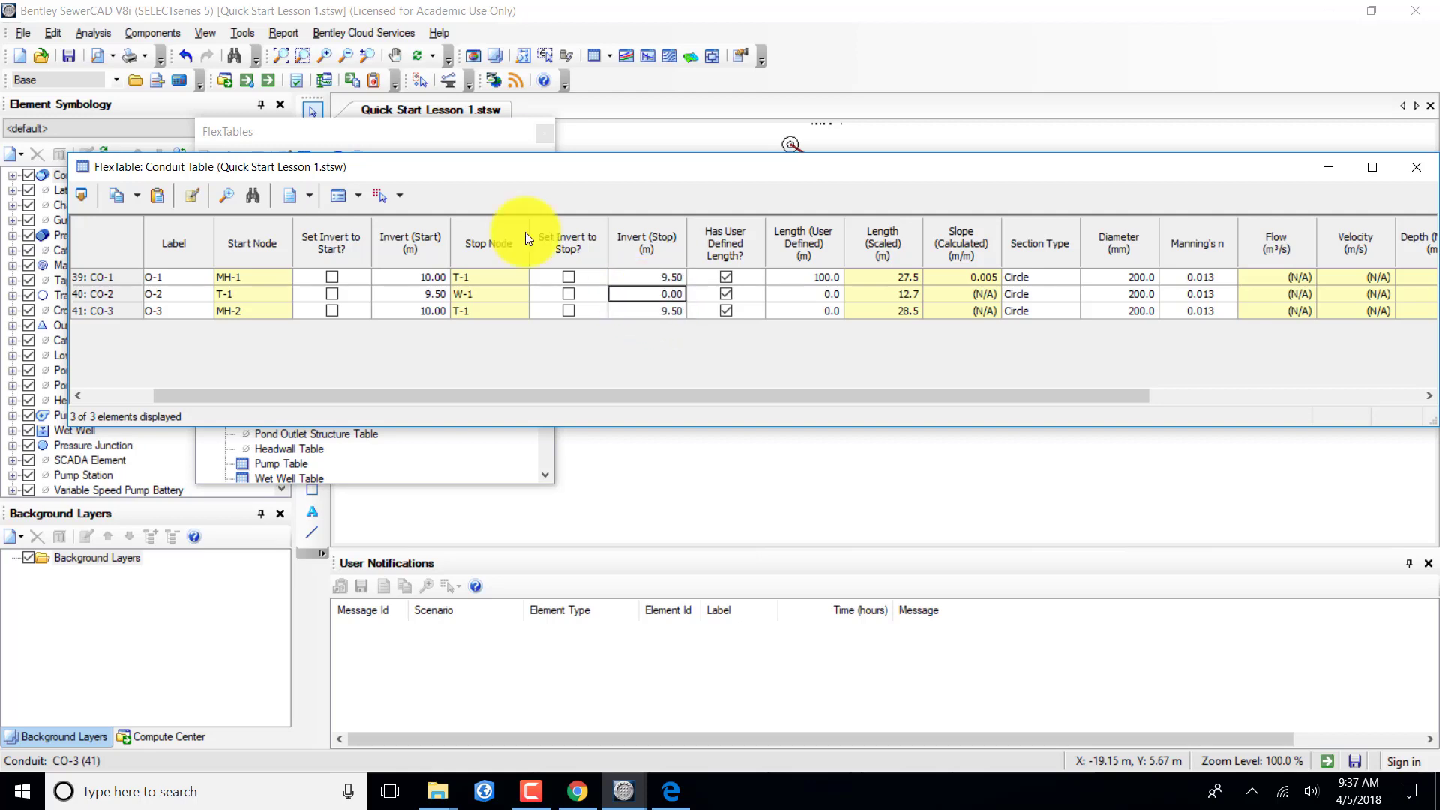
click(671, 293)
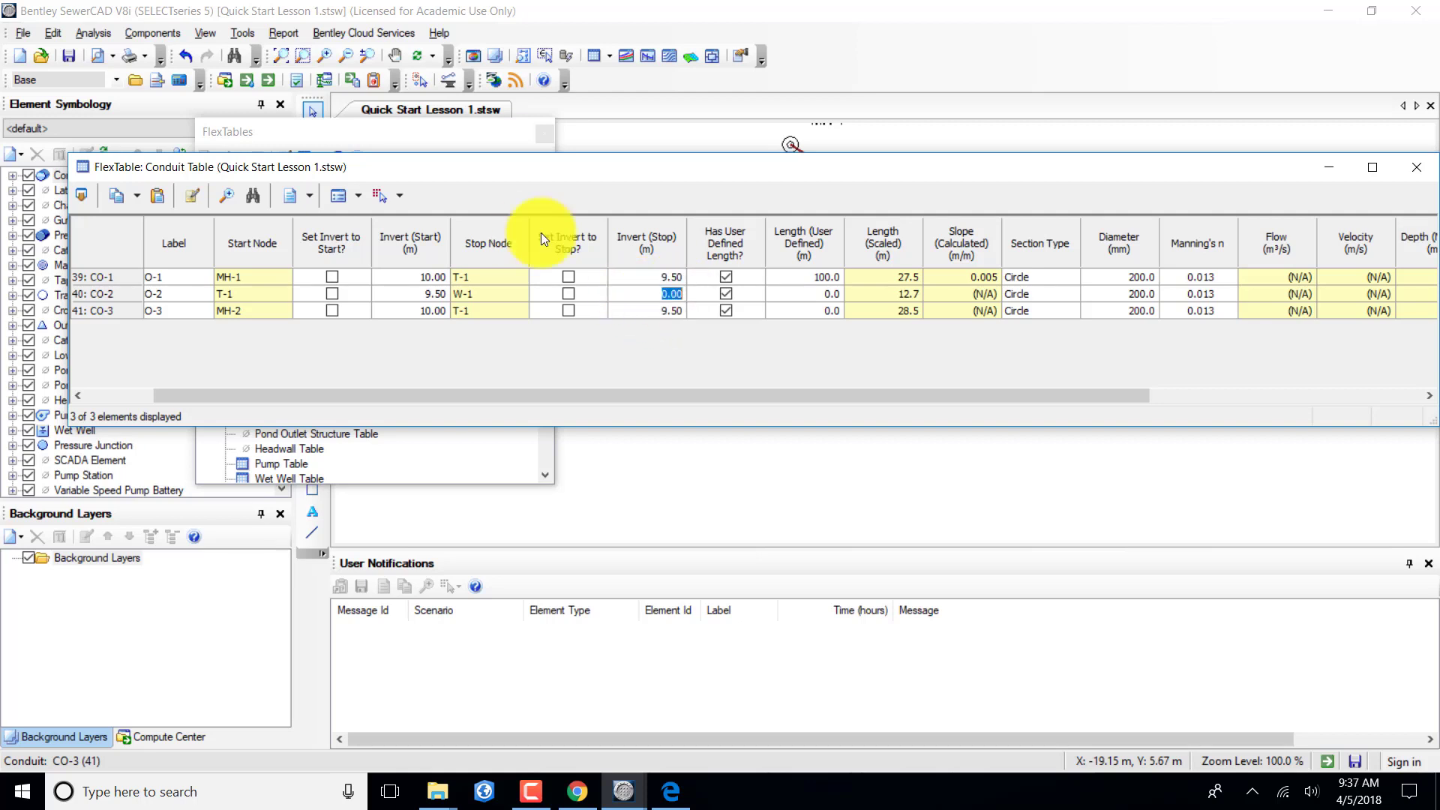
text(9.1)
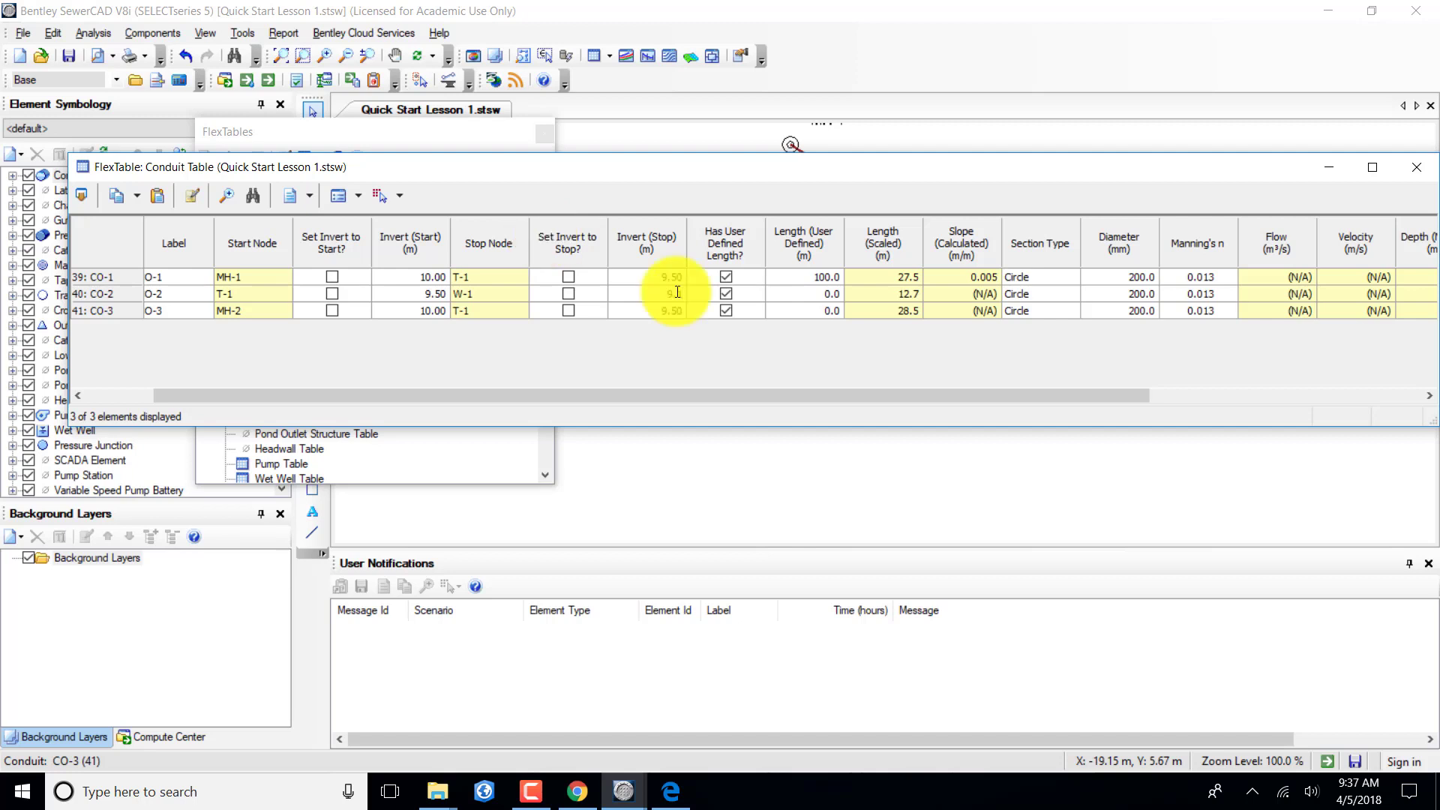
click(567, 331)
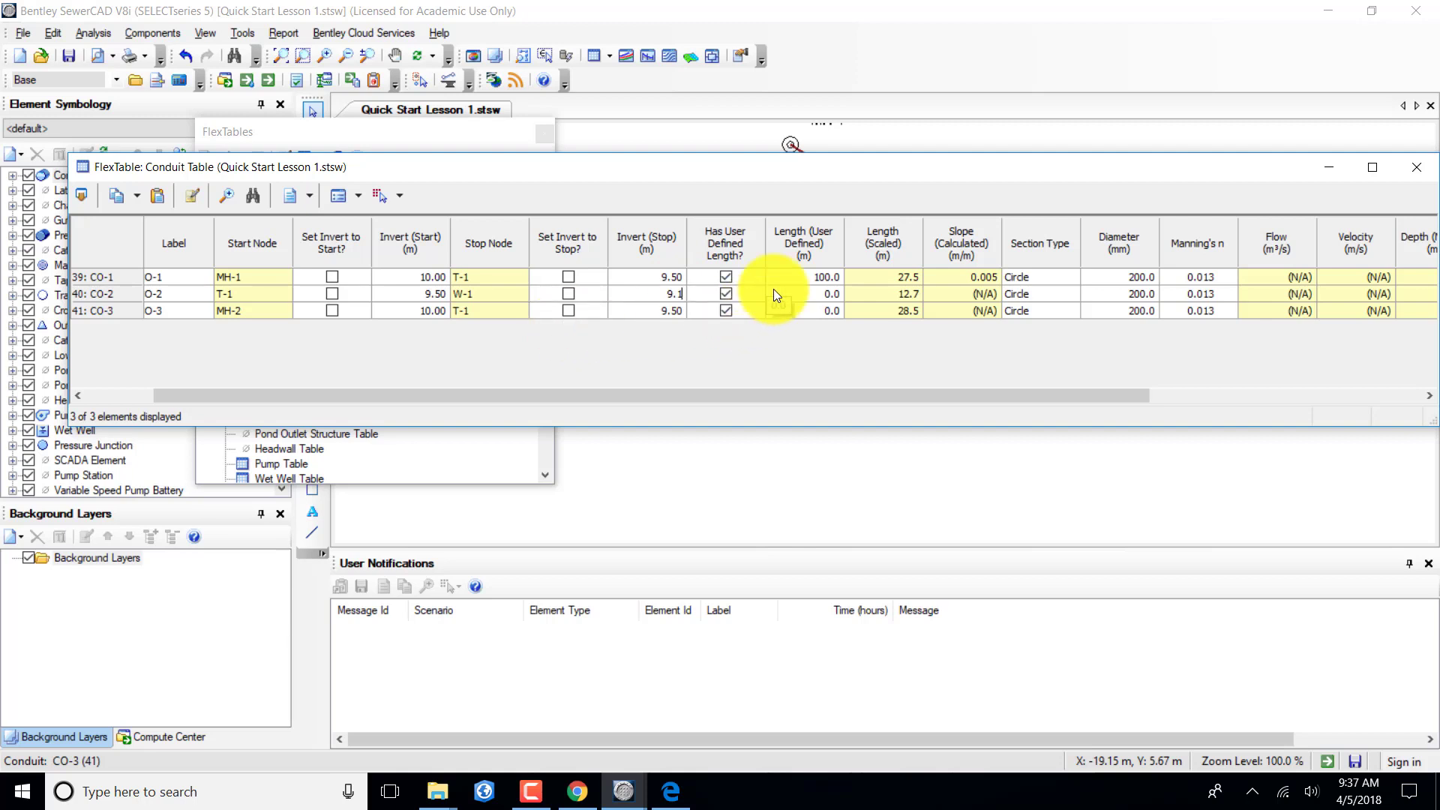
Set the user-defined length of conduit CO-2 to 70 m.
click(793, 291)
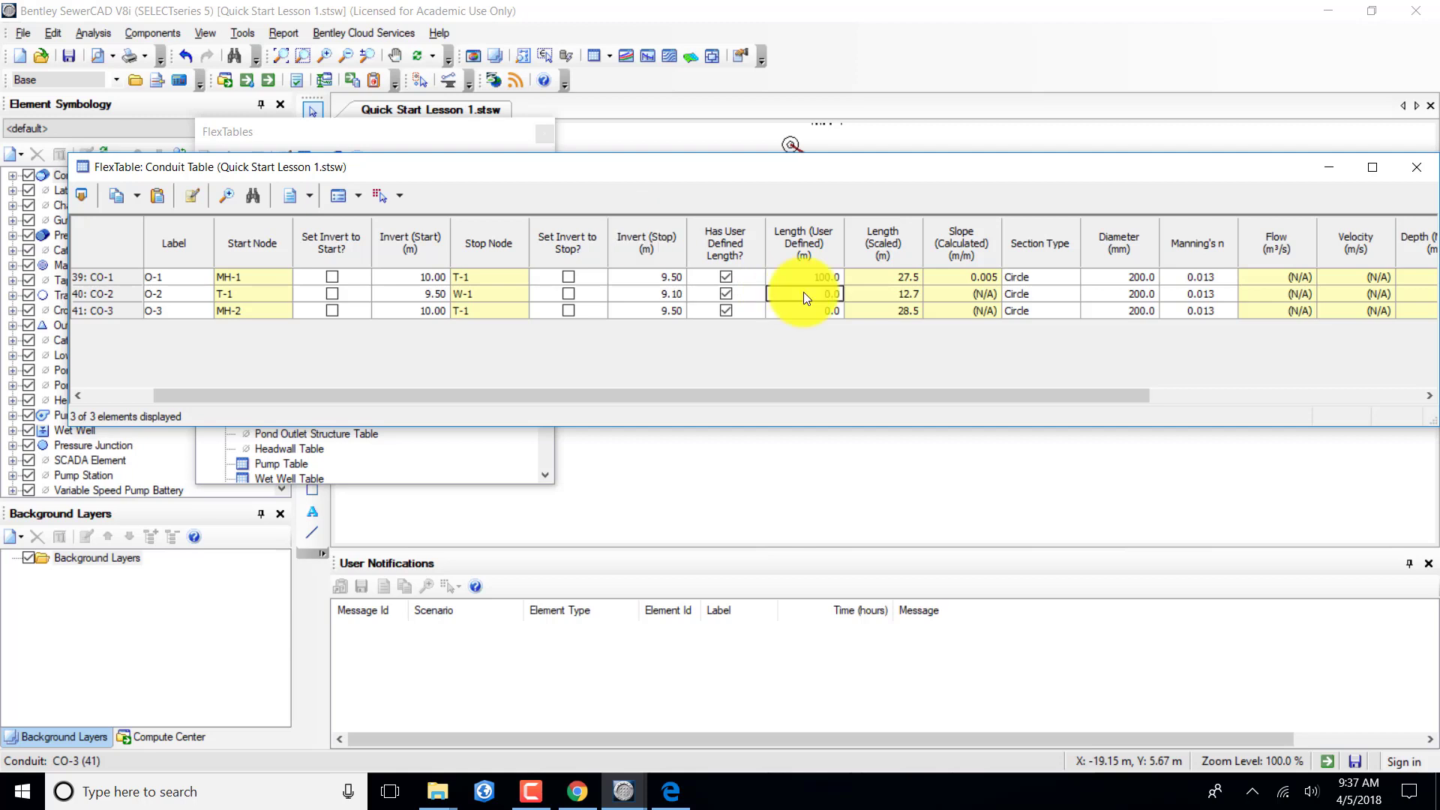
double_click(769, 299)
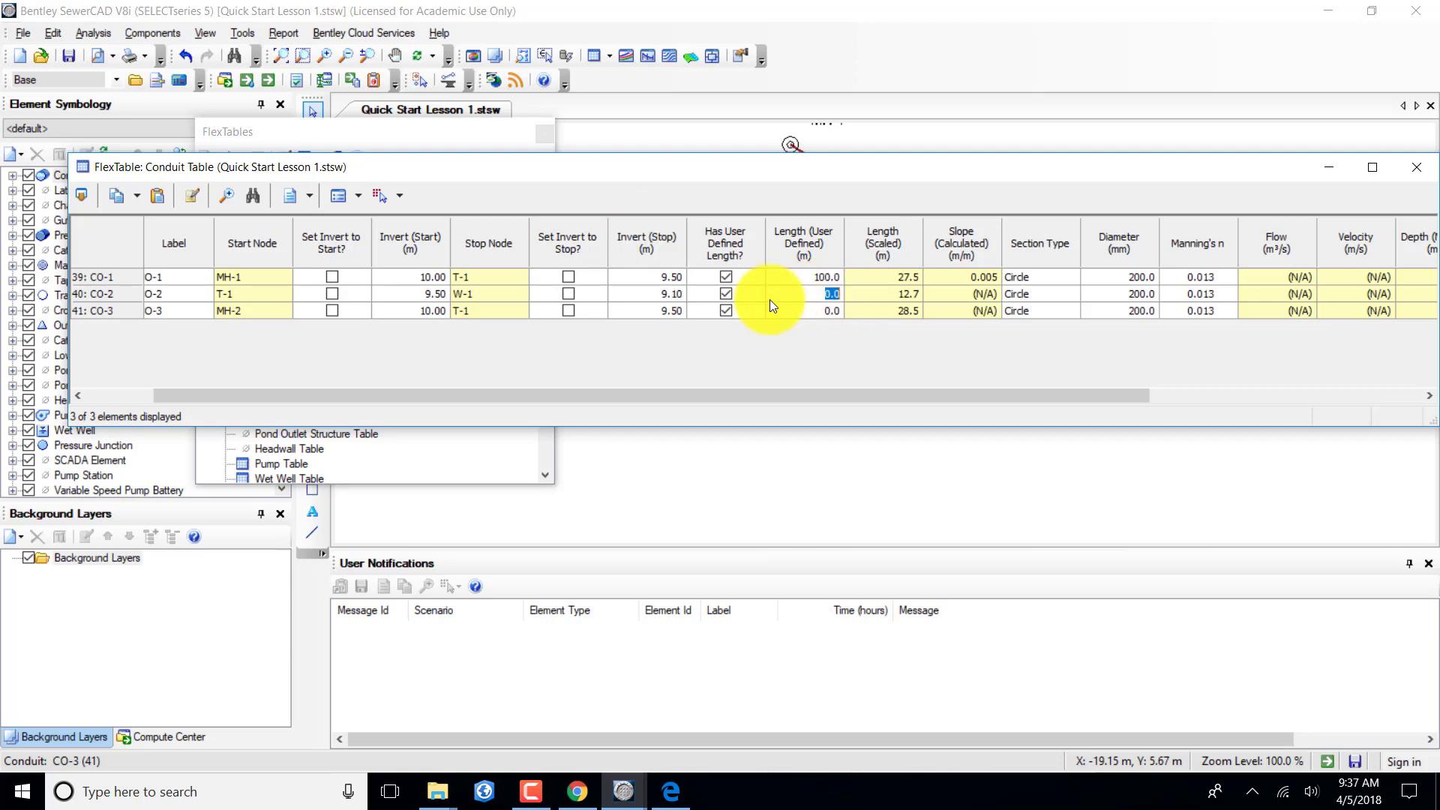
text(70)
key(Return)
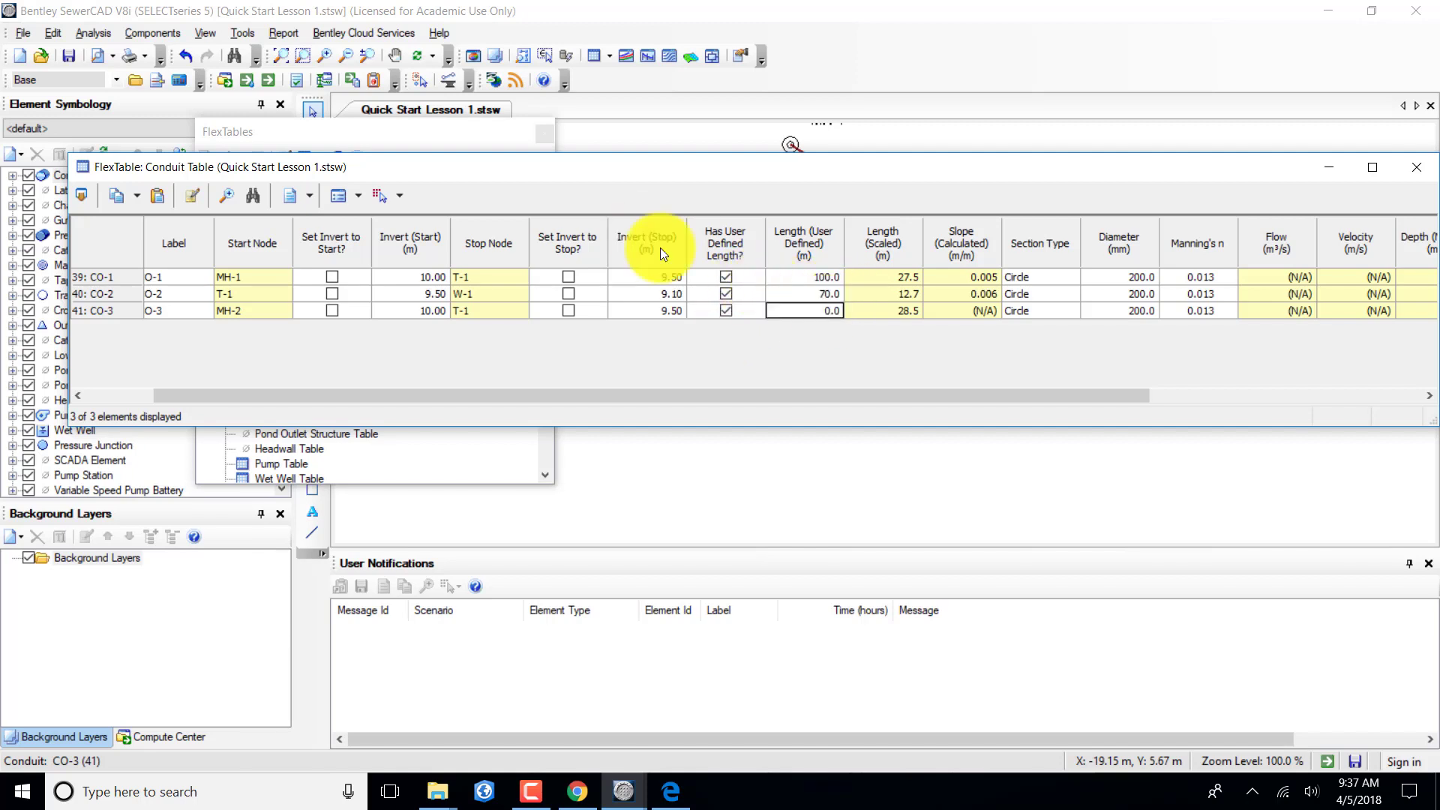
Set the user-defined length of conduit CO-3 to 100 m.
double_click(826, 309)
text(100)
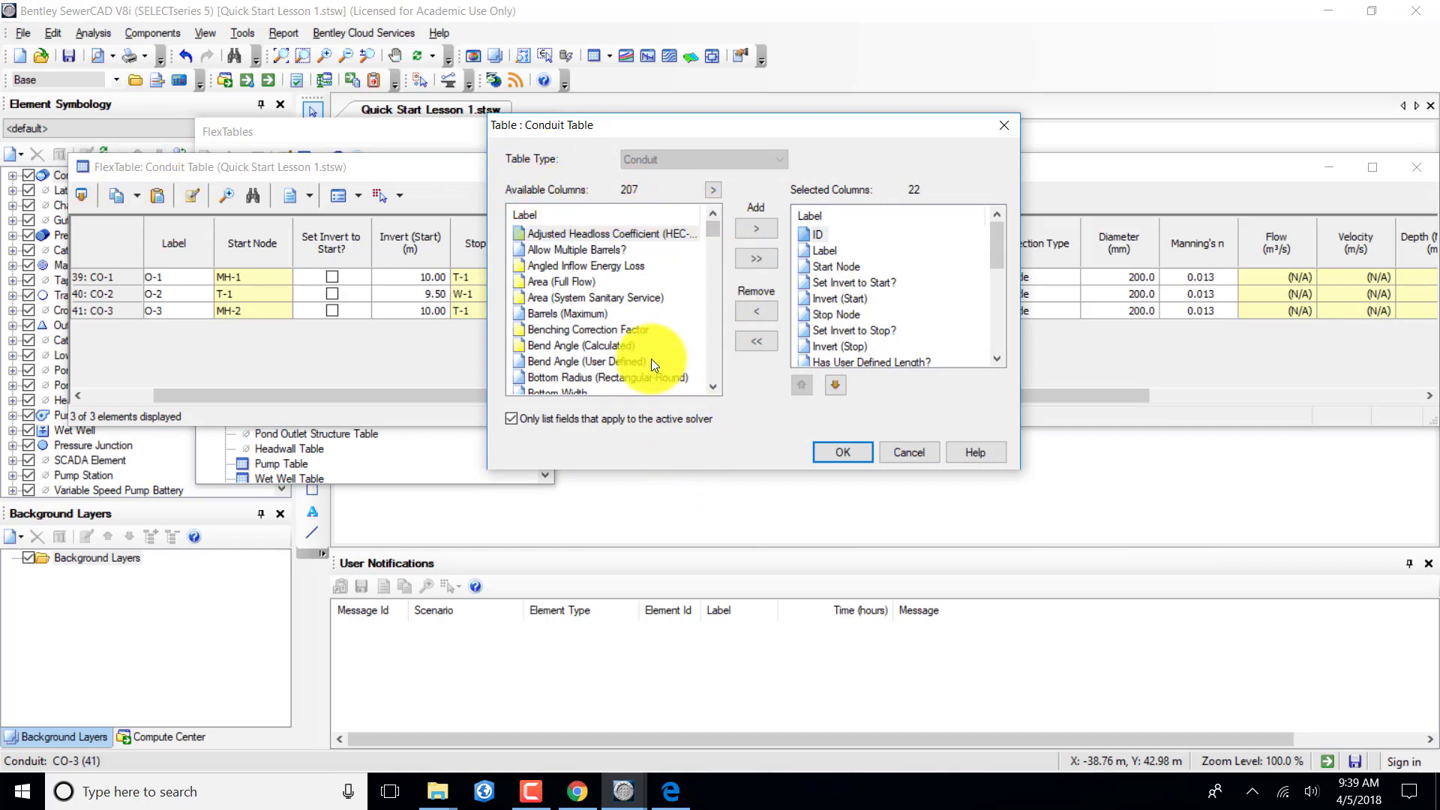
Add the Material column to the selected columns of the conduit table.
drag(712, 228, 713, 326)
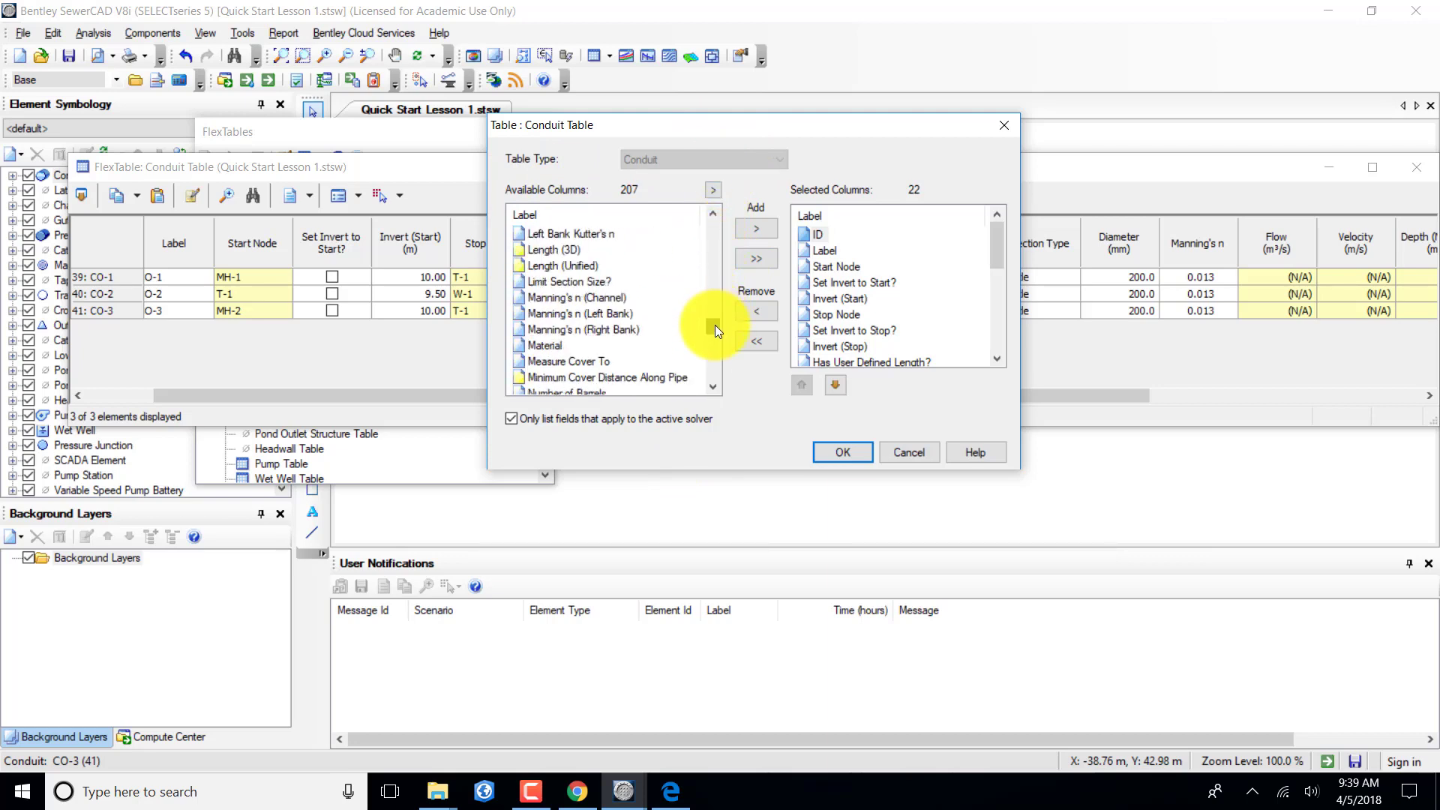
click(539, 345)
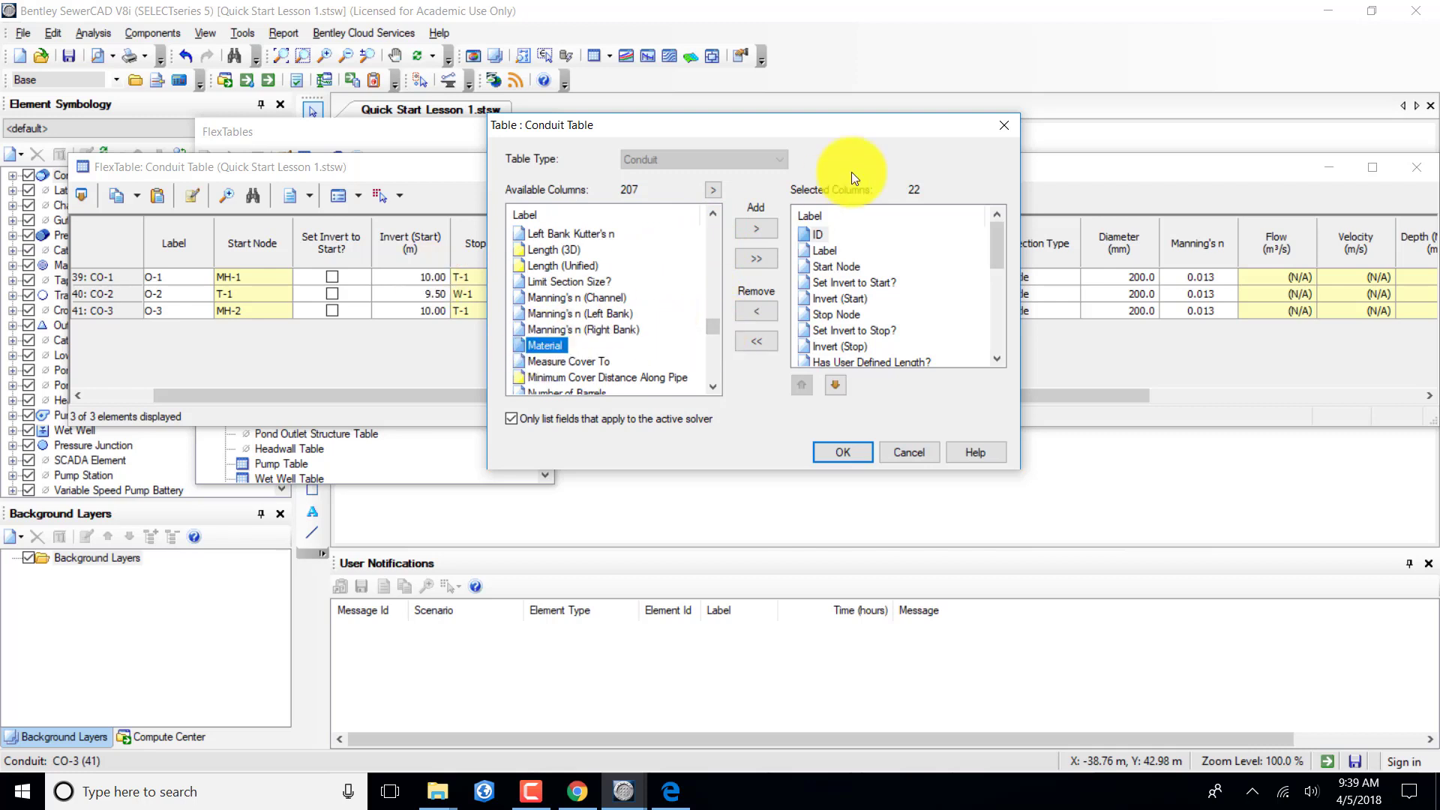
click(745, 229)
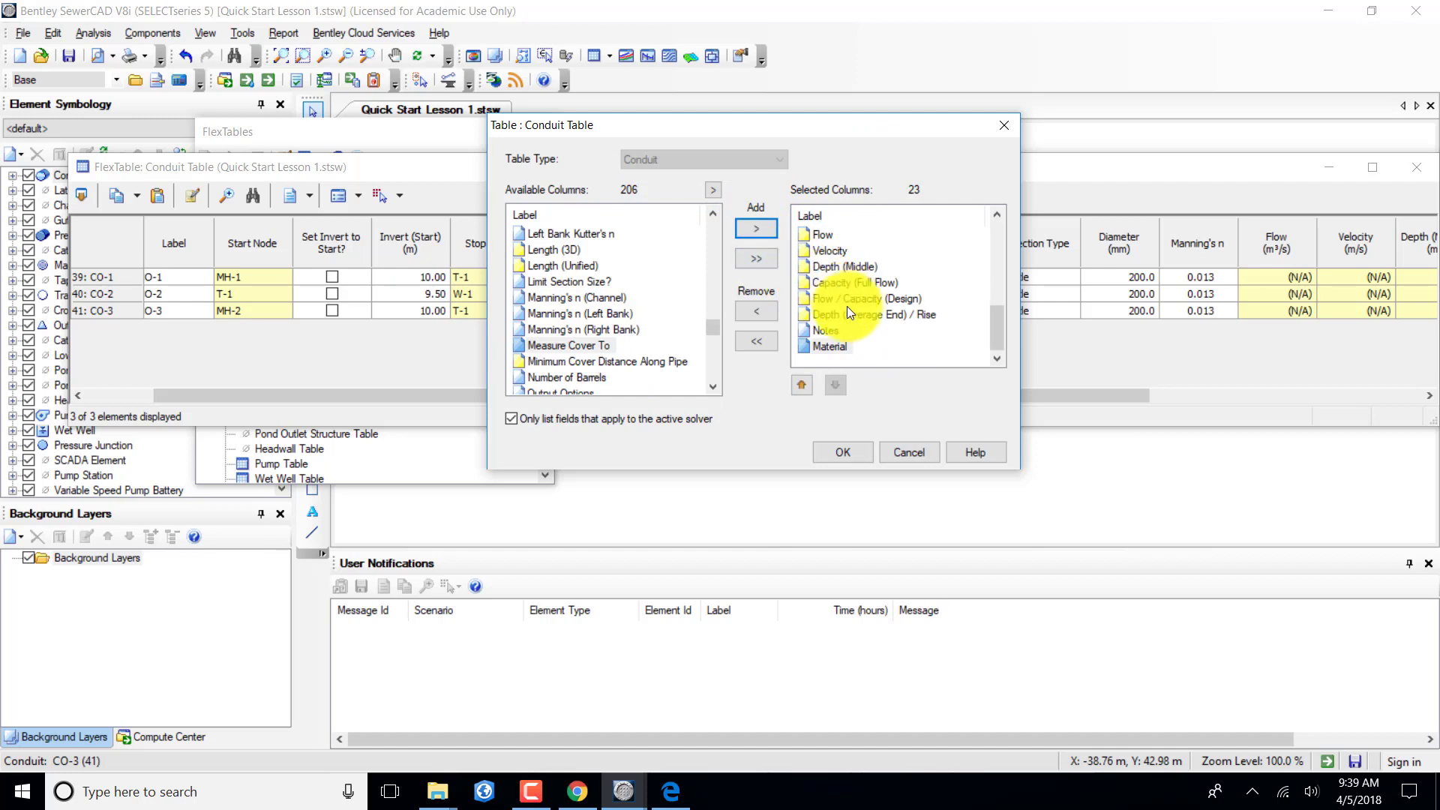
Reorder the selected columns so Material comes directly after Manning's n, and apply the conduit table layout.
click(804, 344)
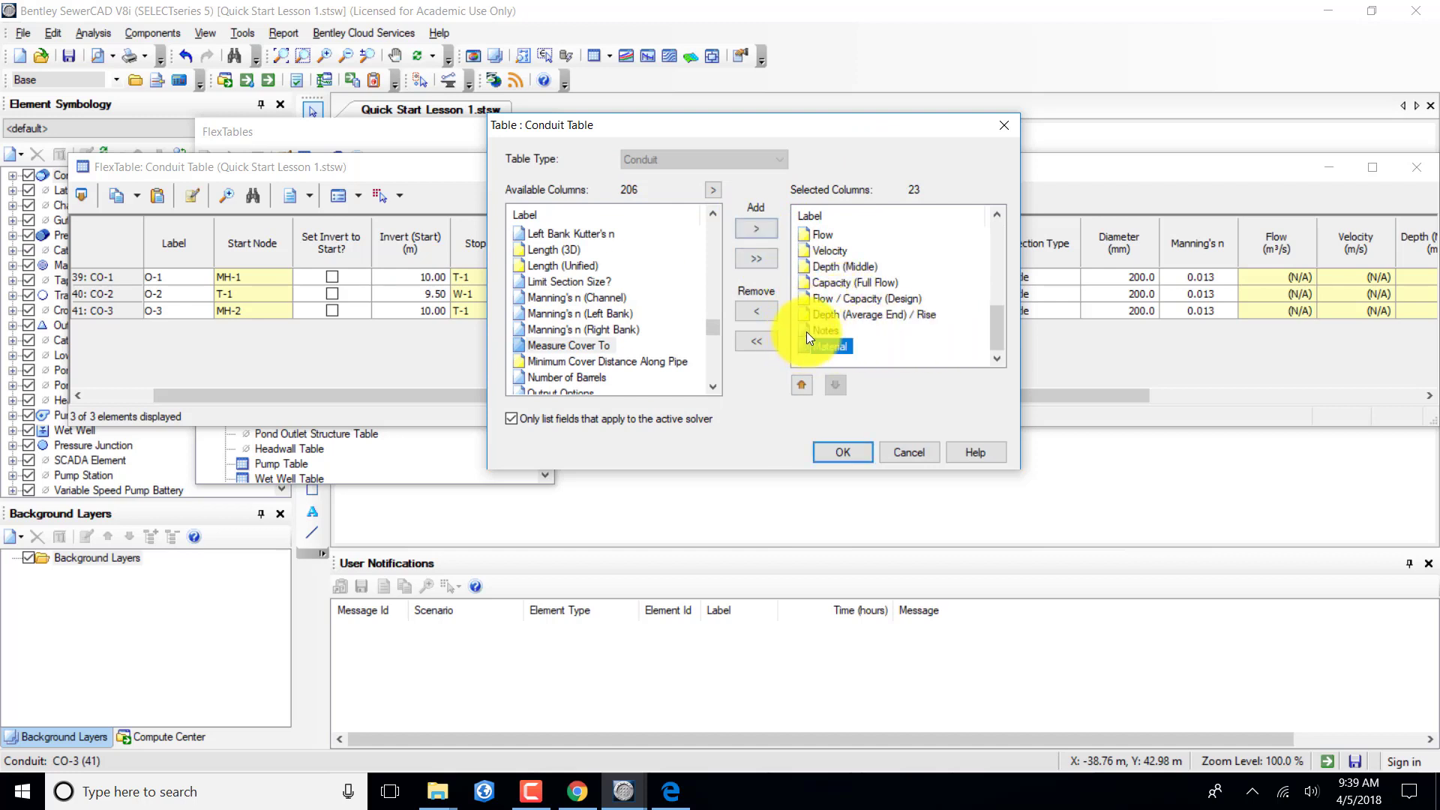
click(801, 385)
click(801, 385)
click(801, 384)
click(802, 385)
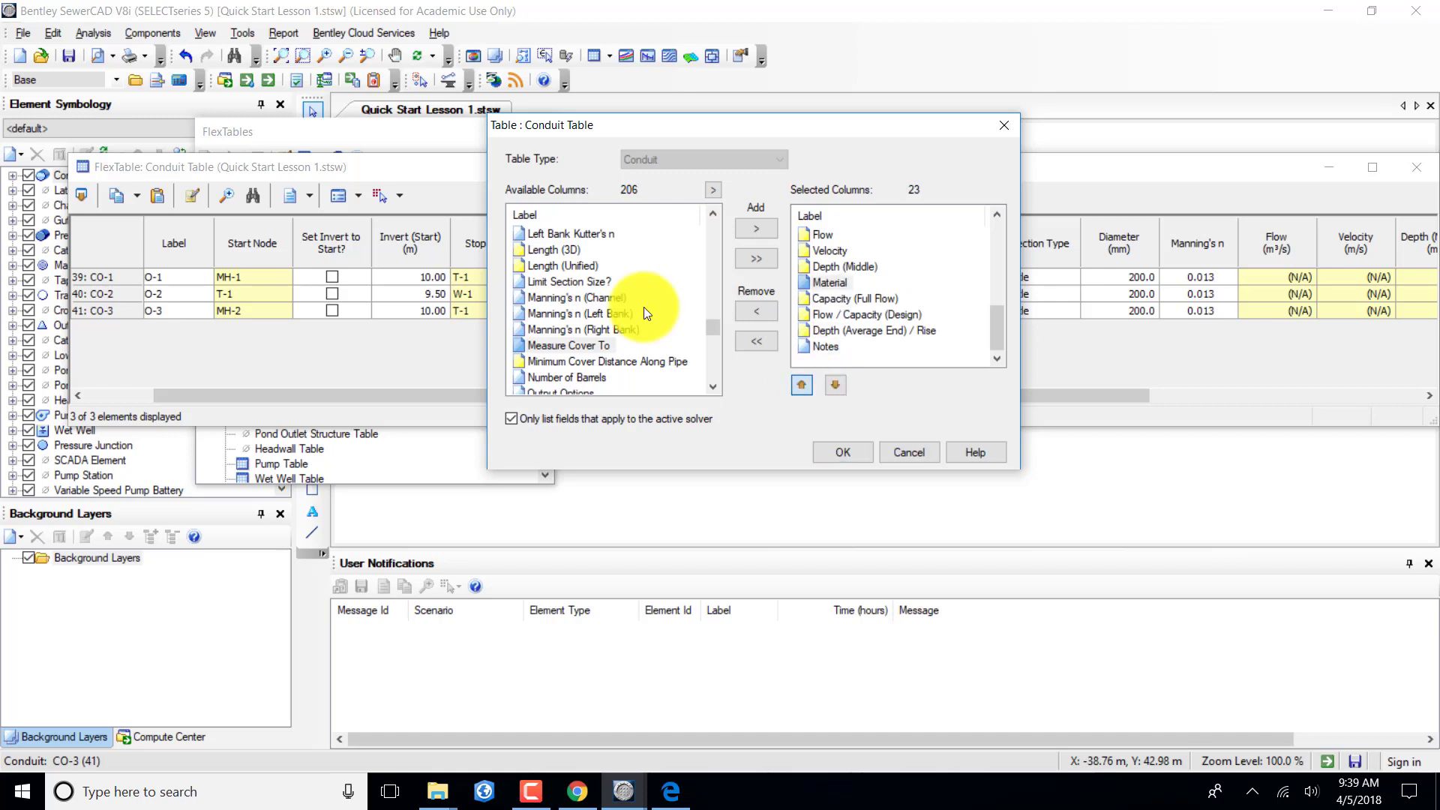
key(space)
key(space)
key(space)
key(space)
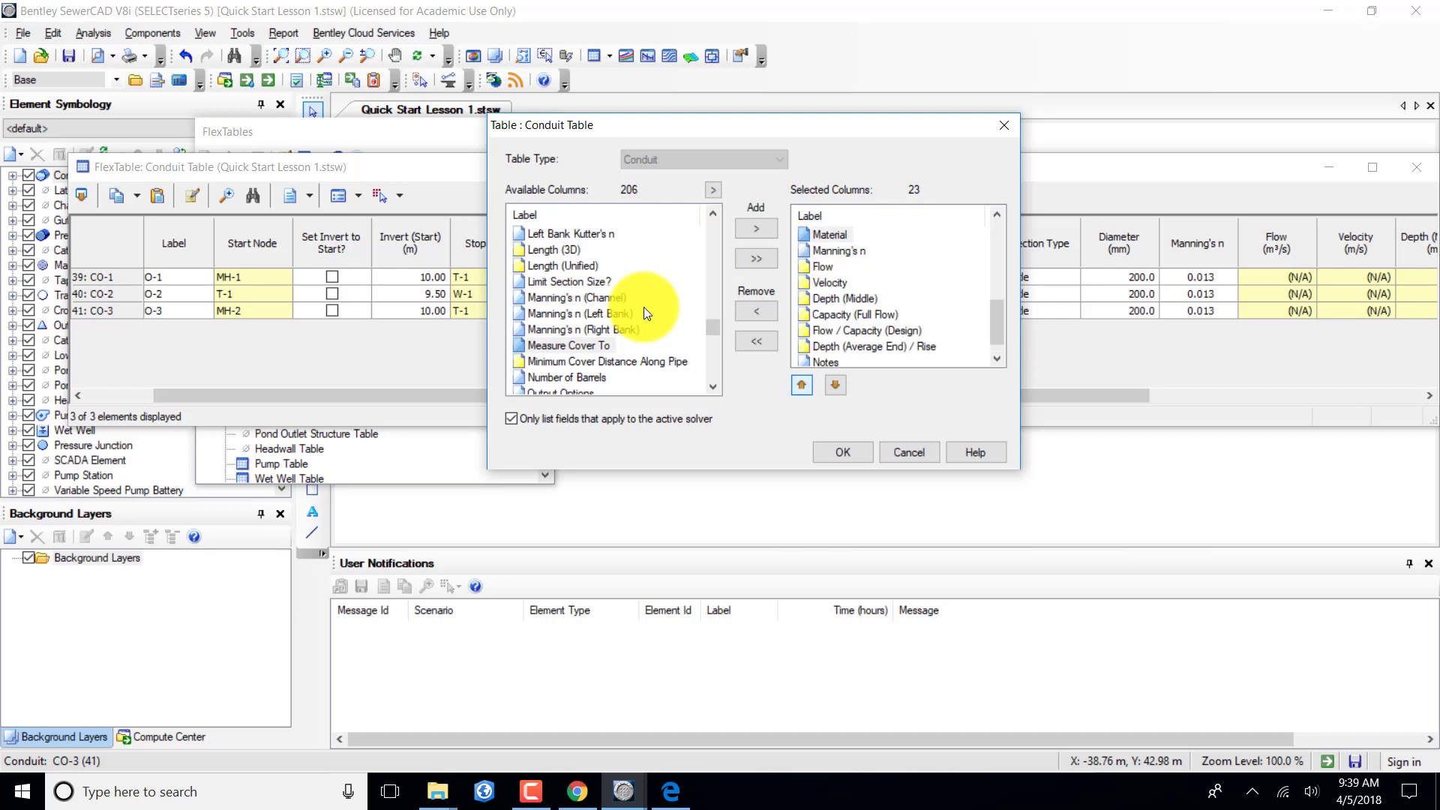
click(836, 384)
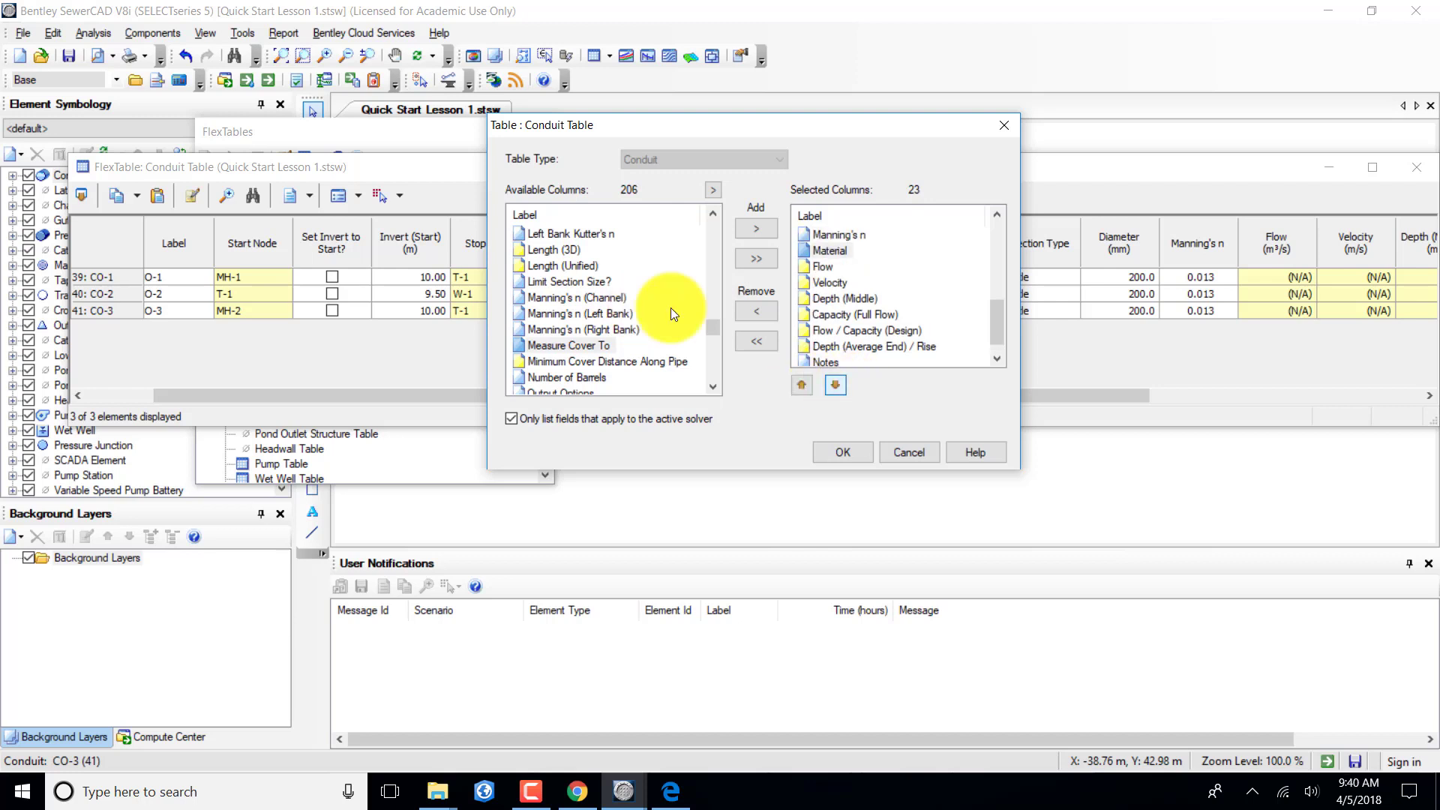
click(857, 450)
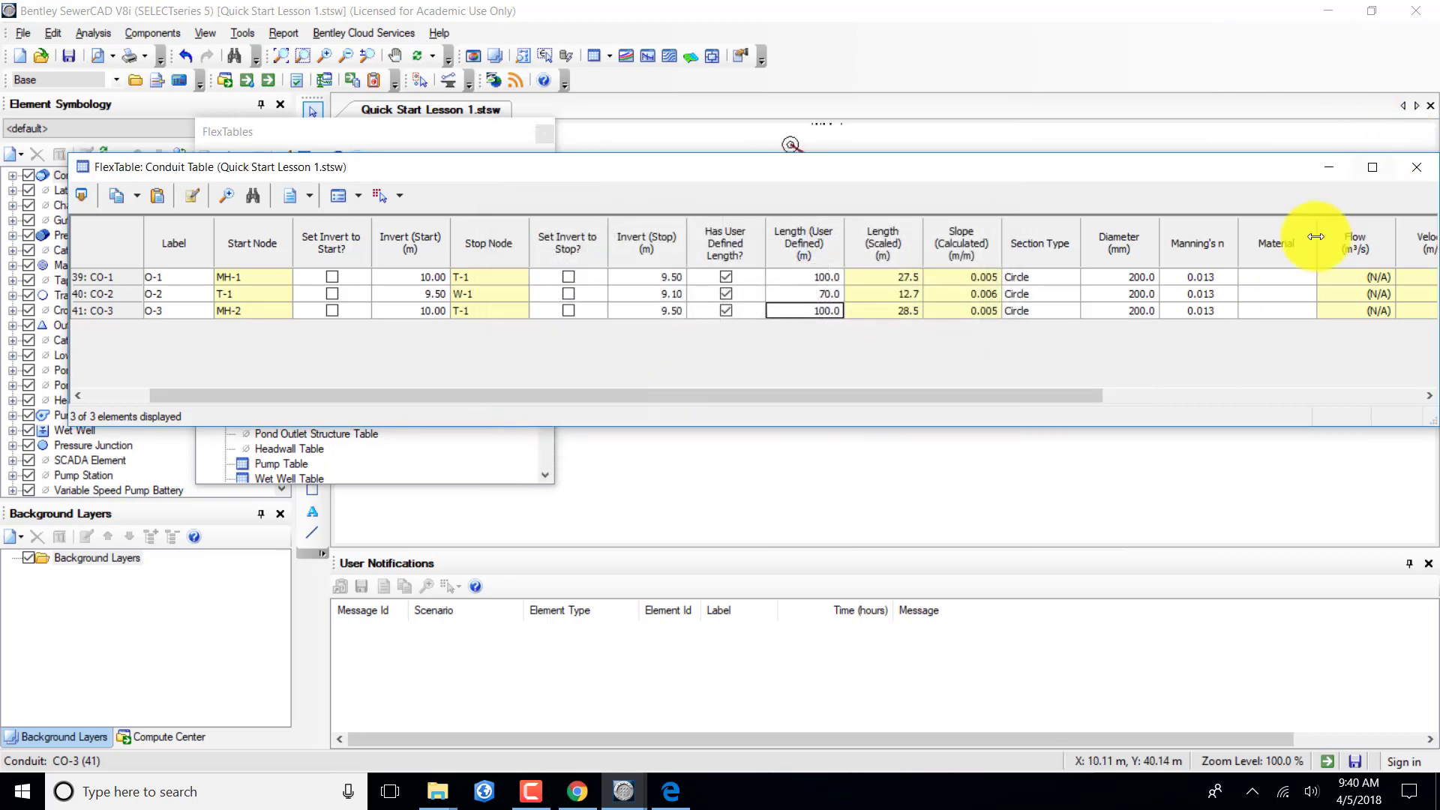
Set the material of conduits CO-1, CO-2 and CO-3 to Concrete.
click(1274, 274)
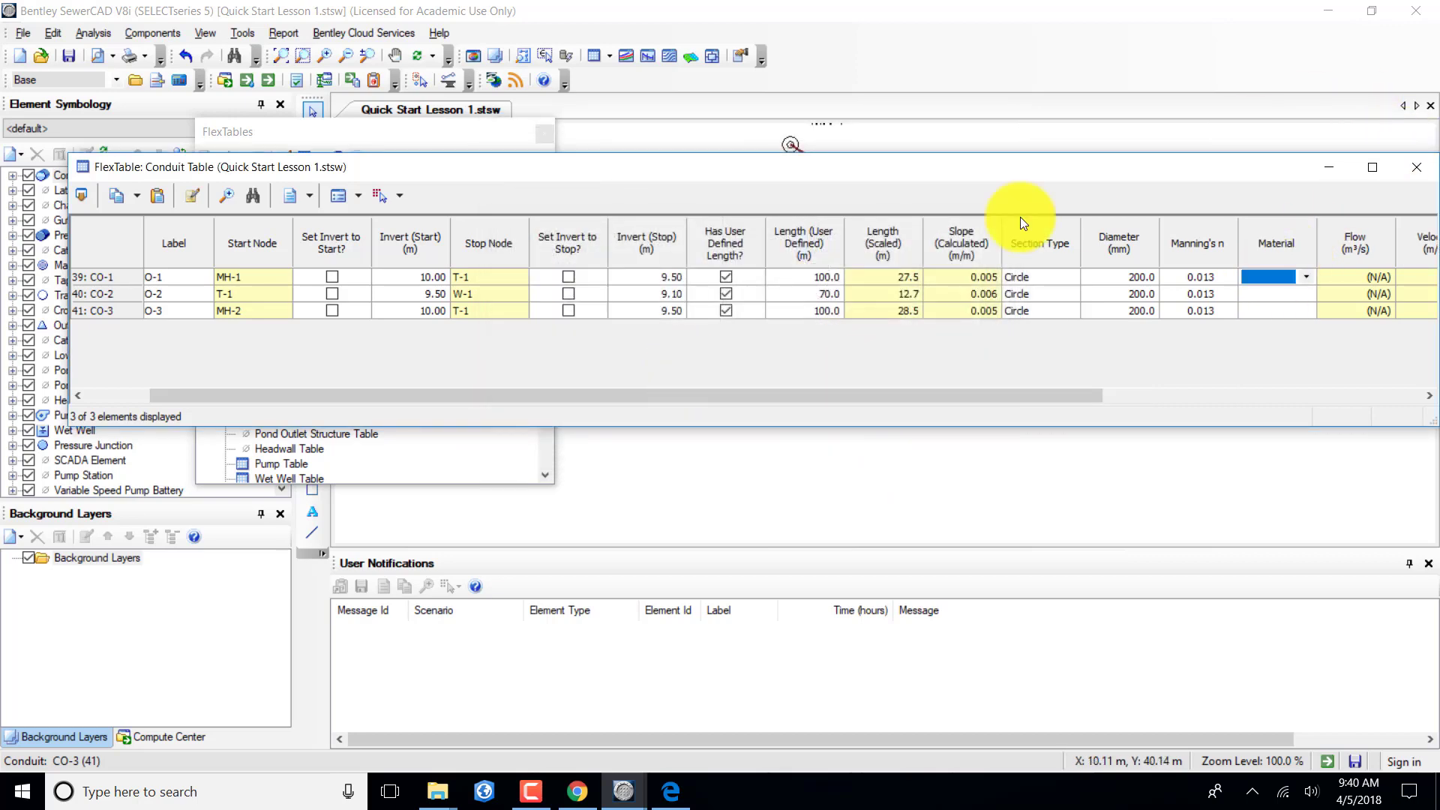
click(1307, 276)
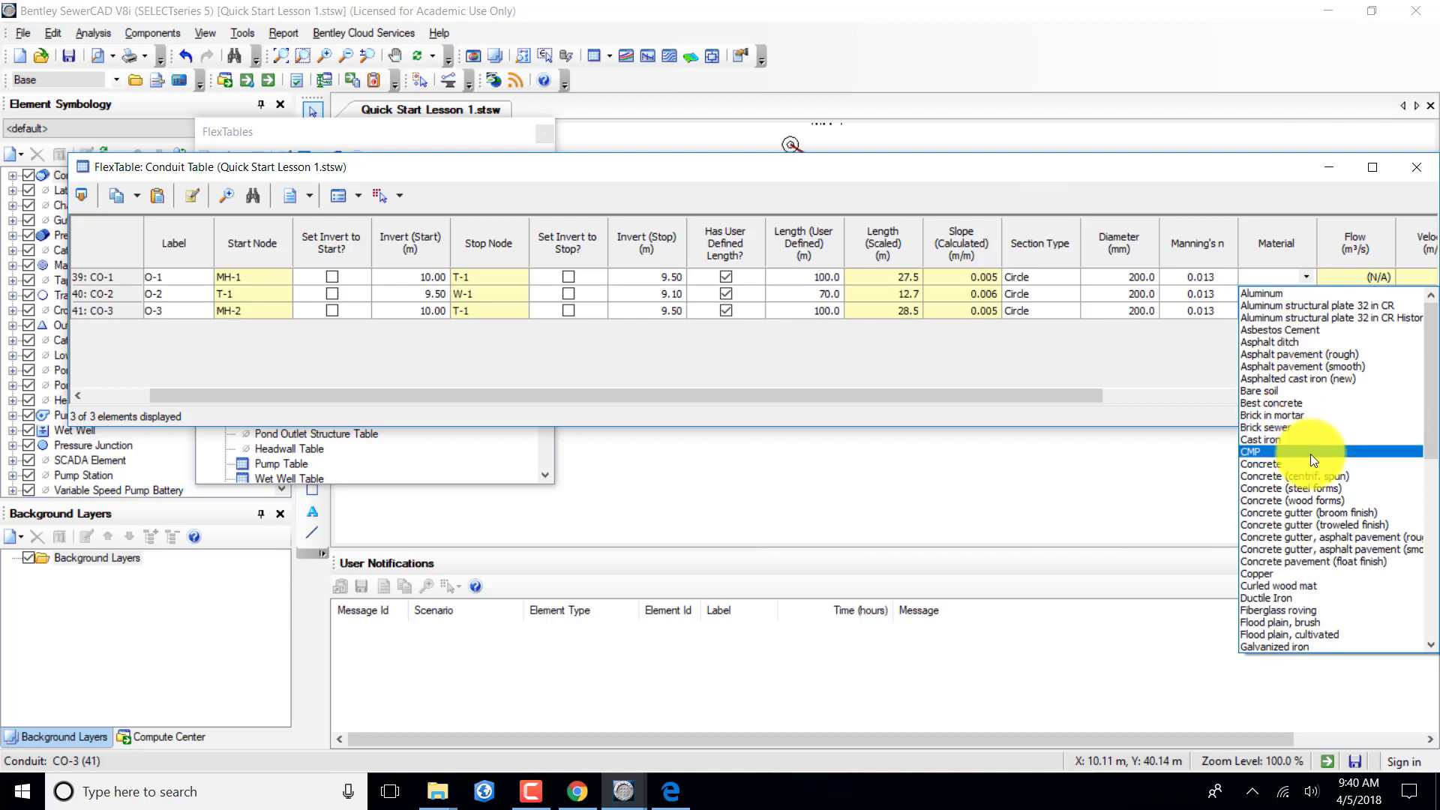
key(Return)
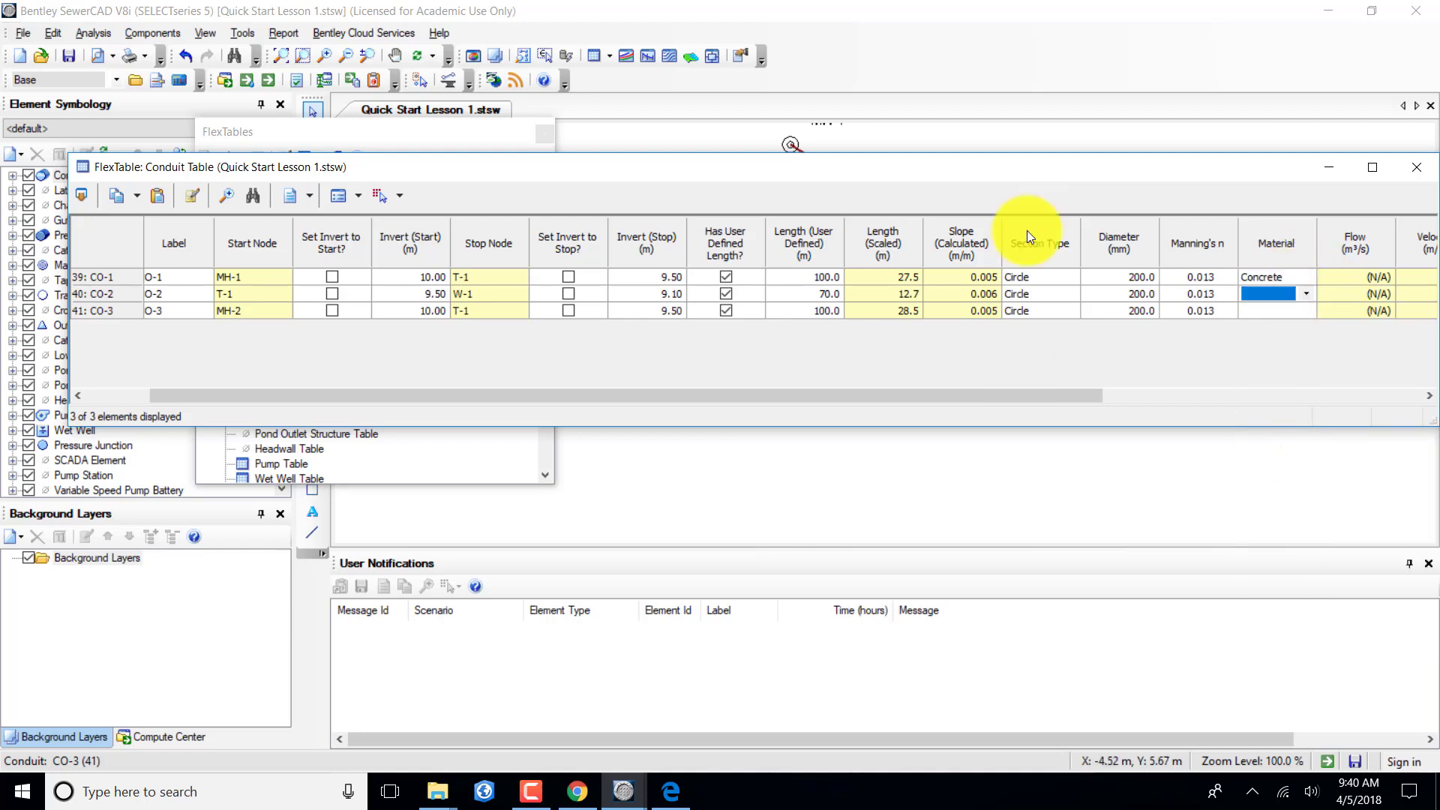
click(1302, 295)
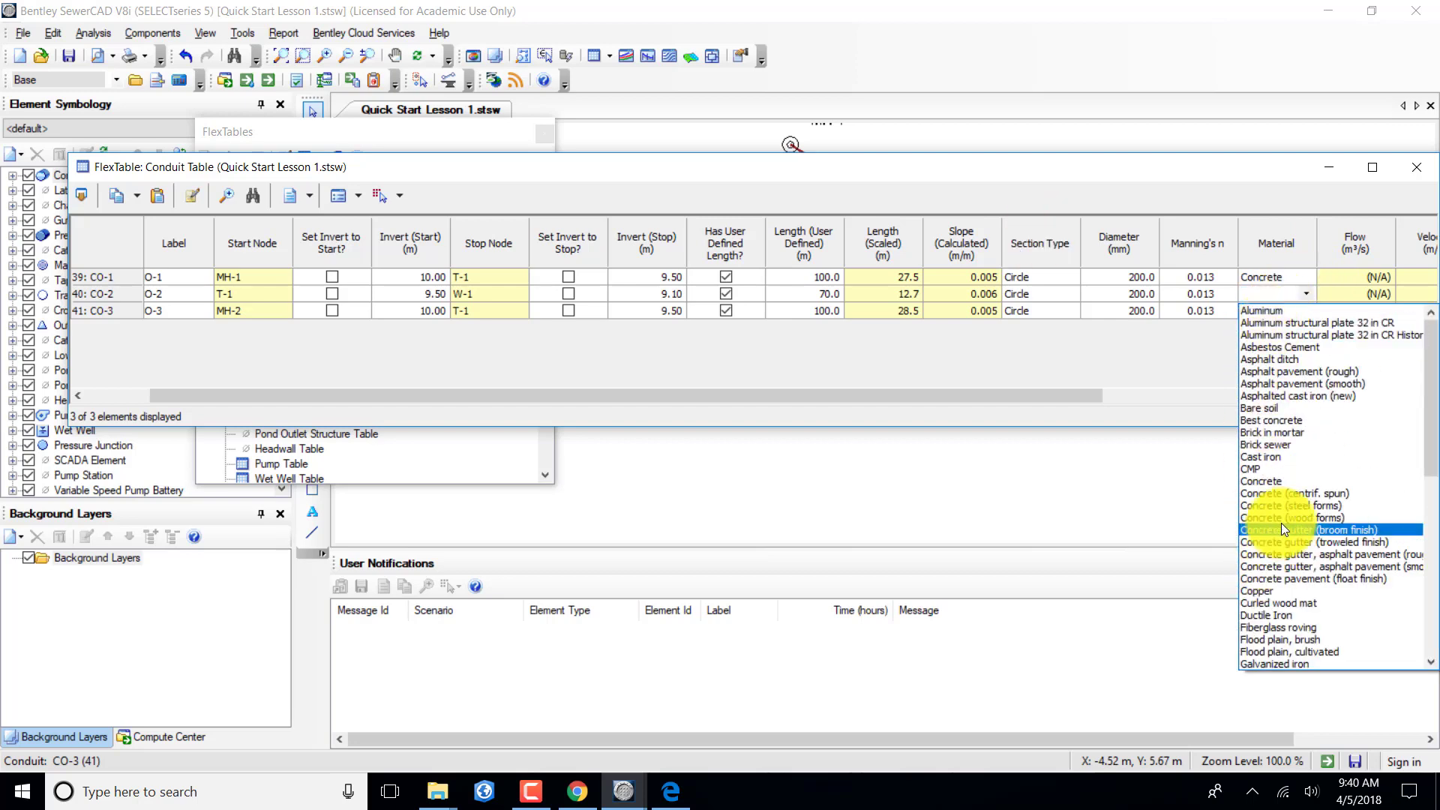
key(Return)
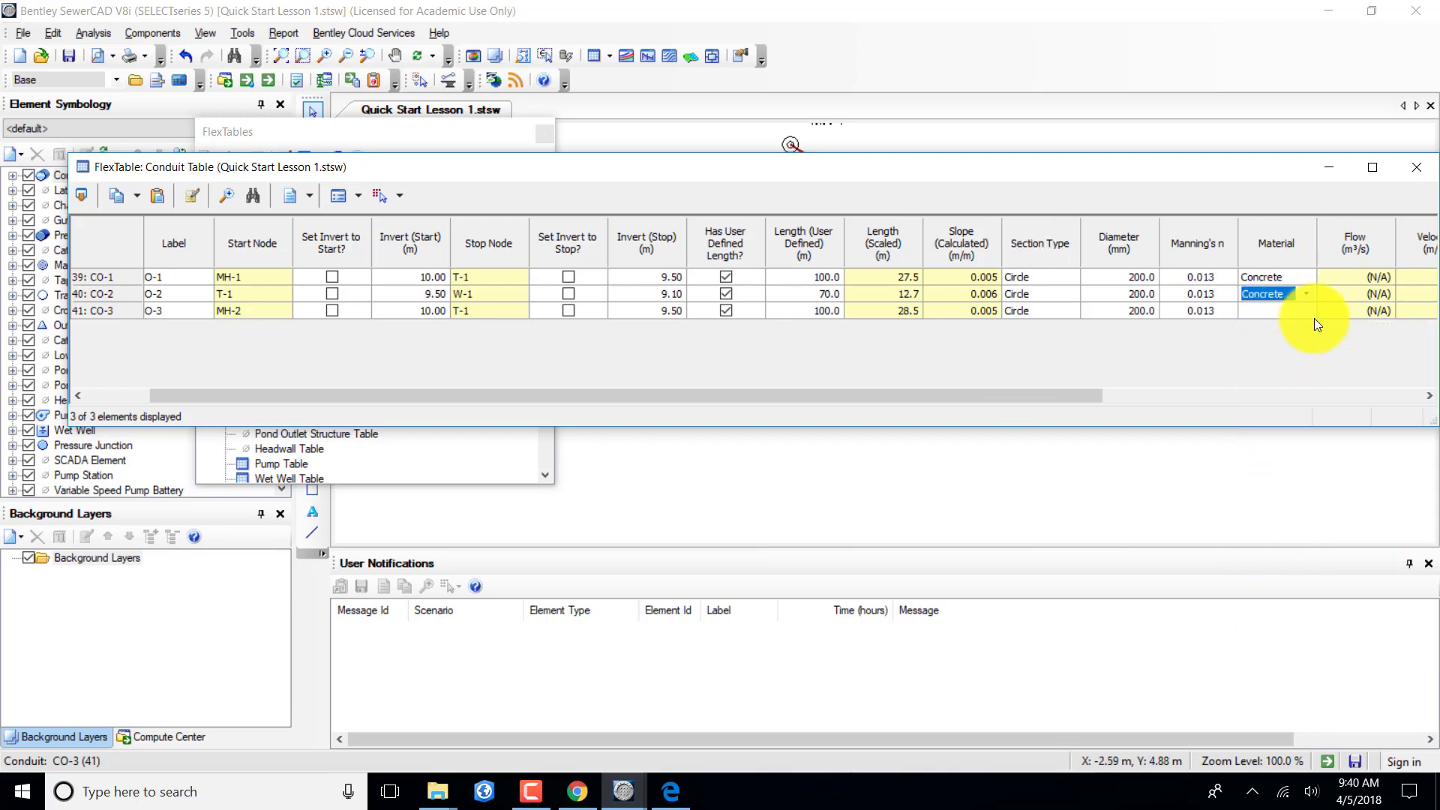
click(1307, 309)
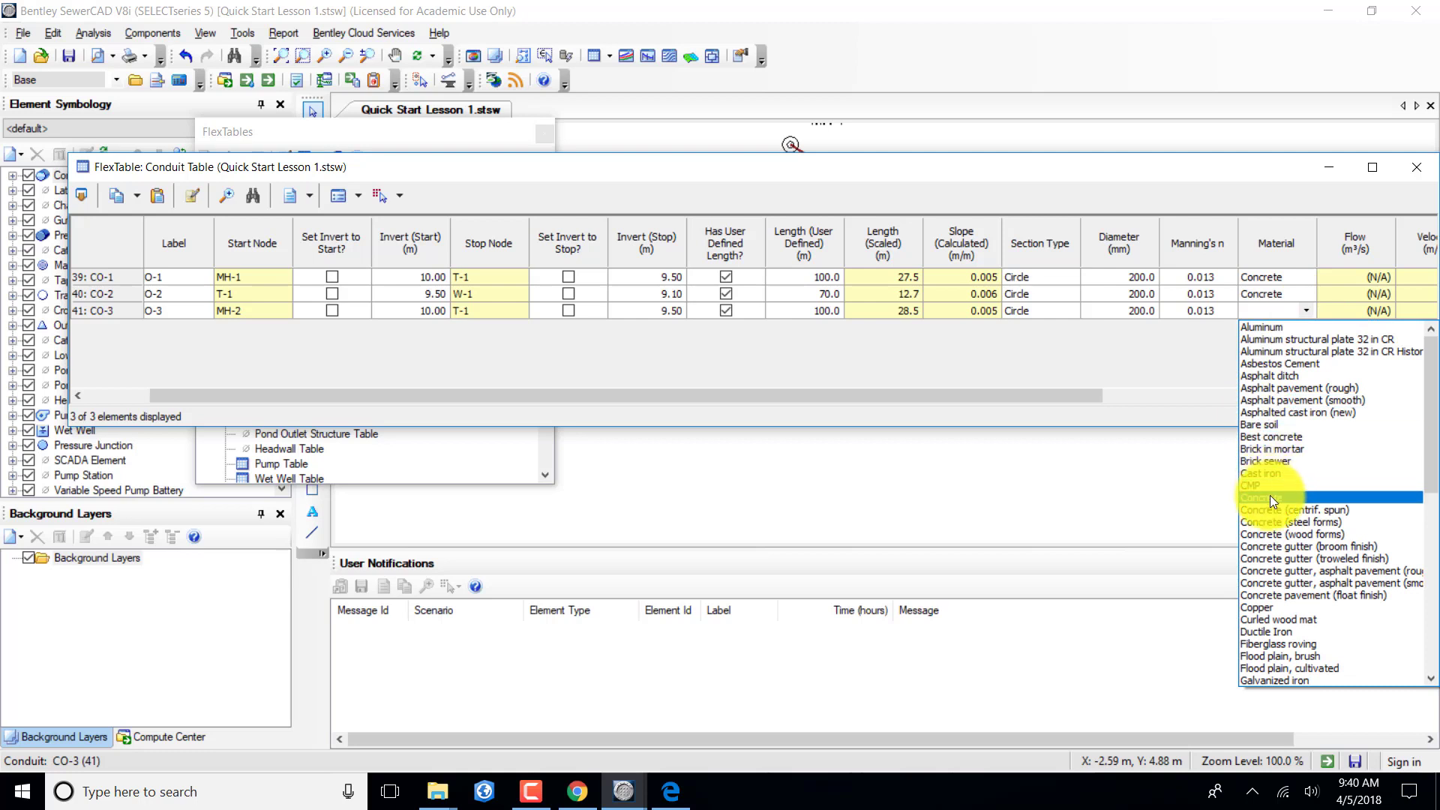
click(1270, 497)
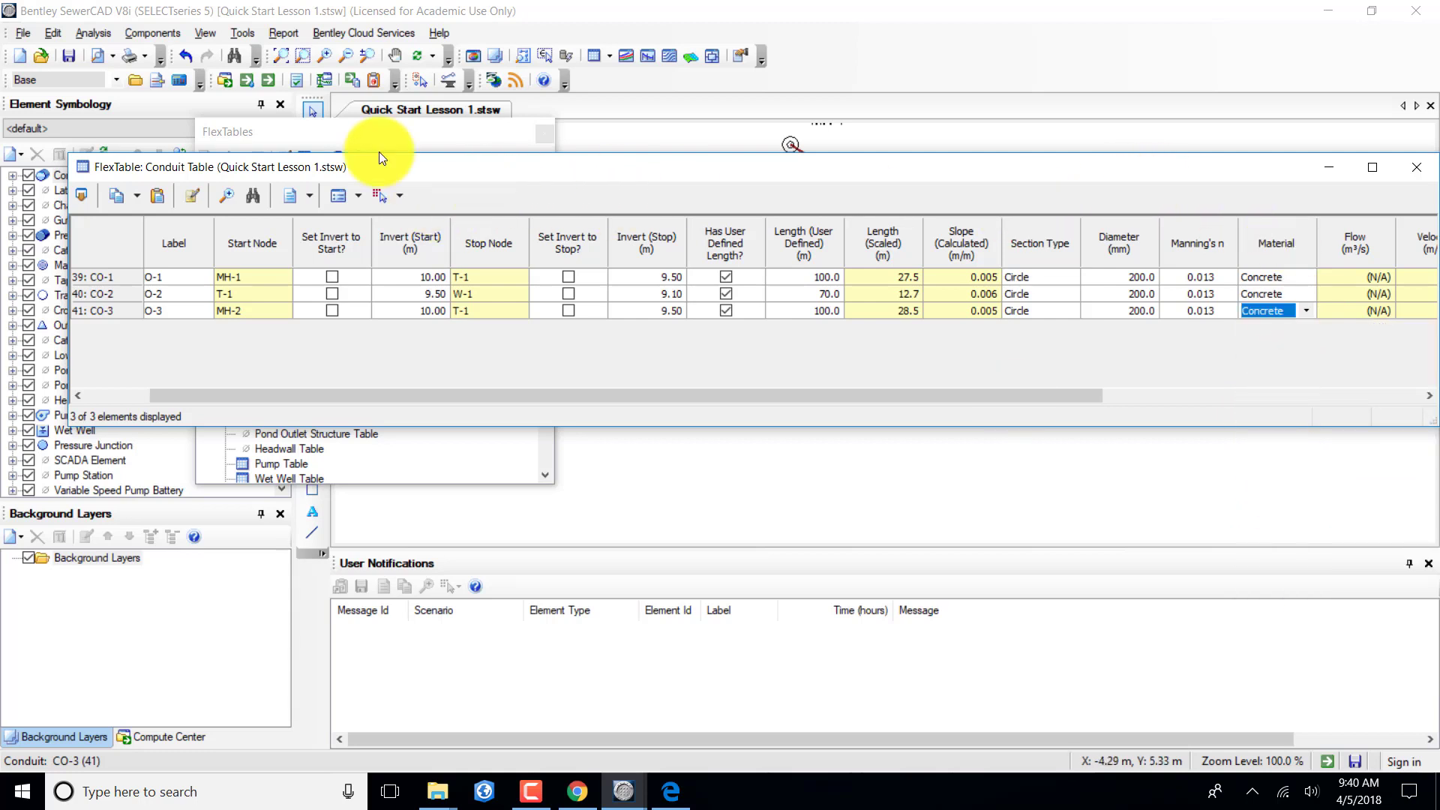
Review the remaining columns of the conduit table and close it.
click(939, 392)
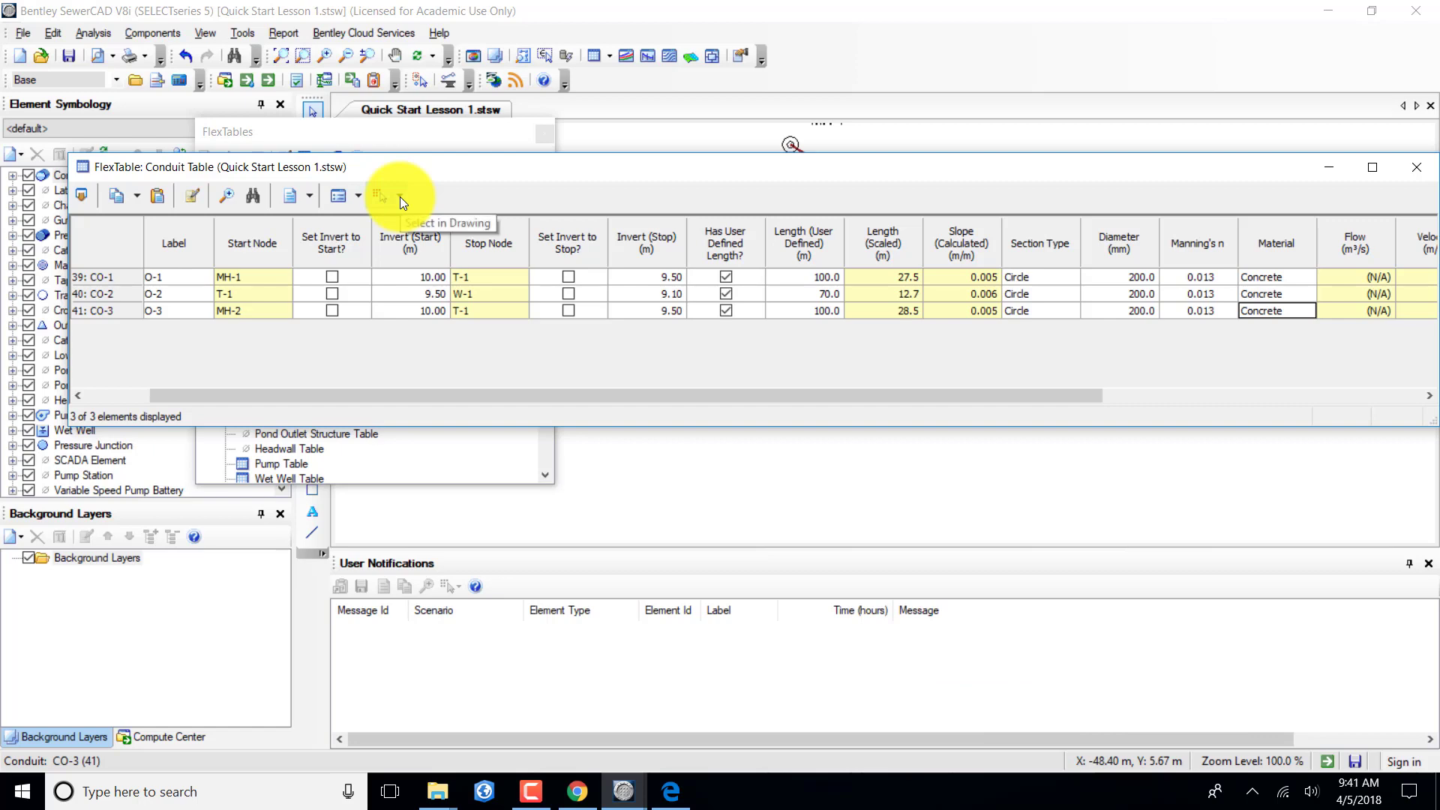
mouse_move(515, 166)
mouse_down()
mouse_move(450, 220)
mouse_move(363, 412)
mouse_move(357, 344)
mouse_up()
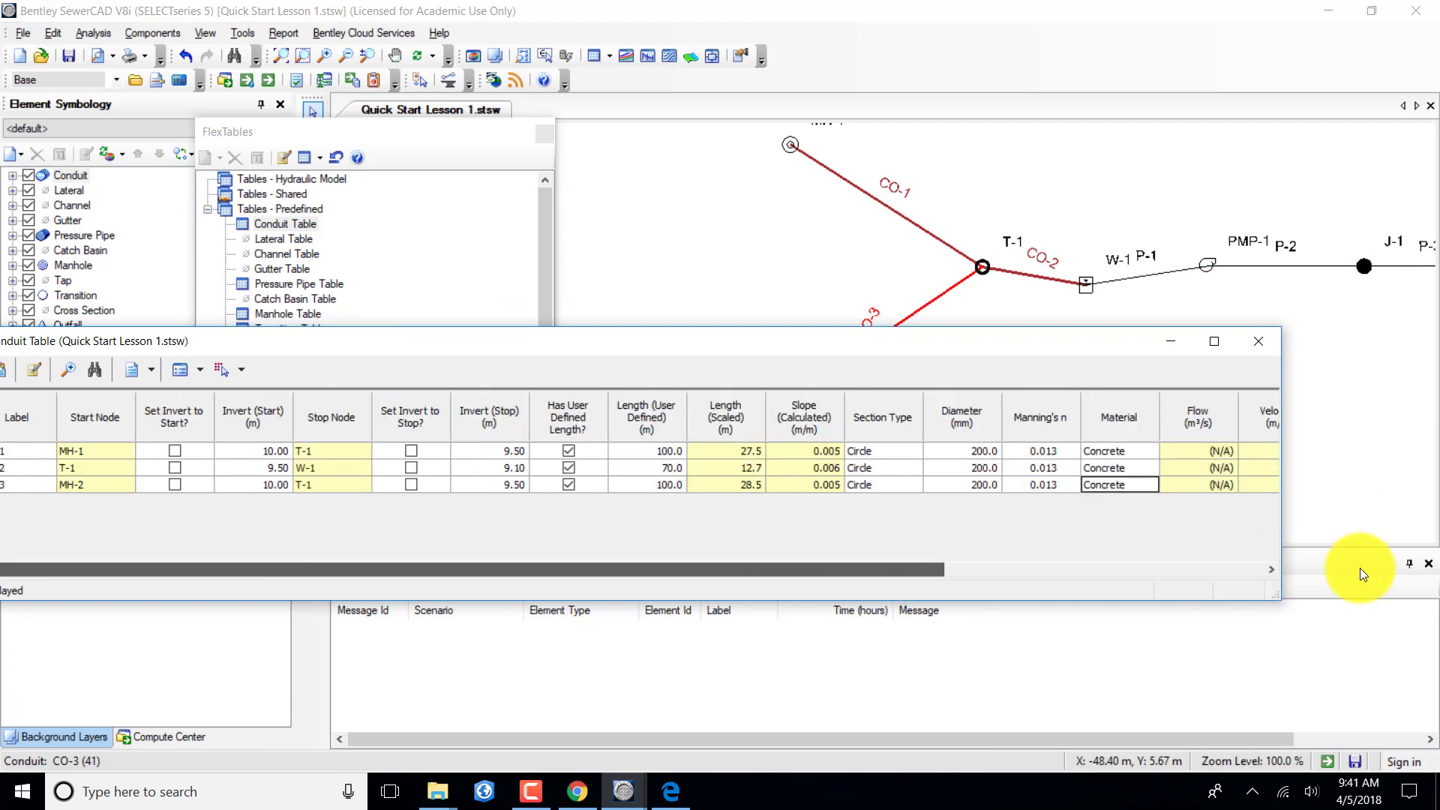
click(1230, 568)
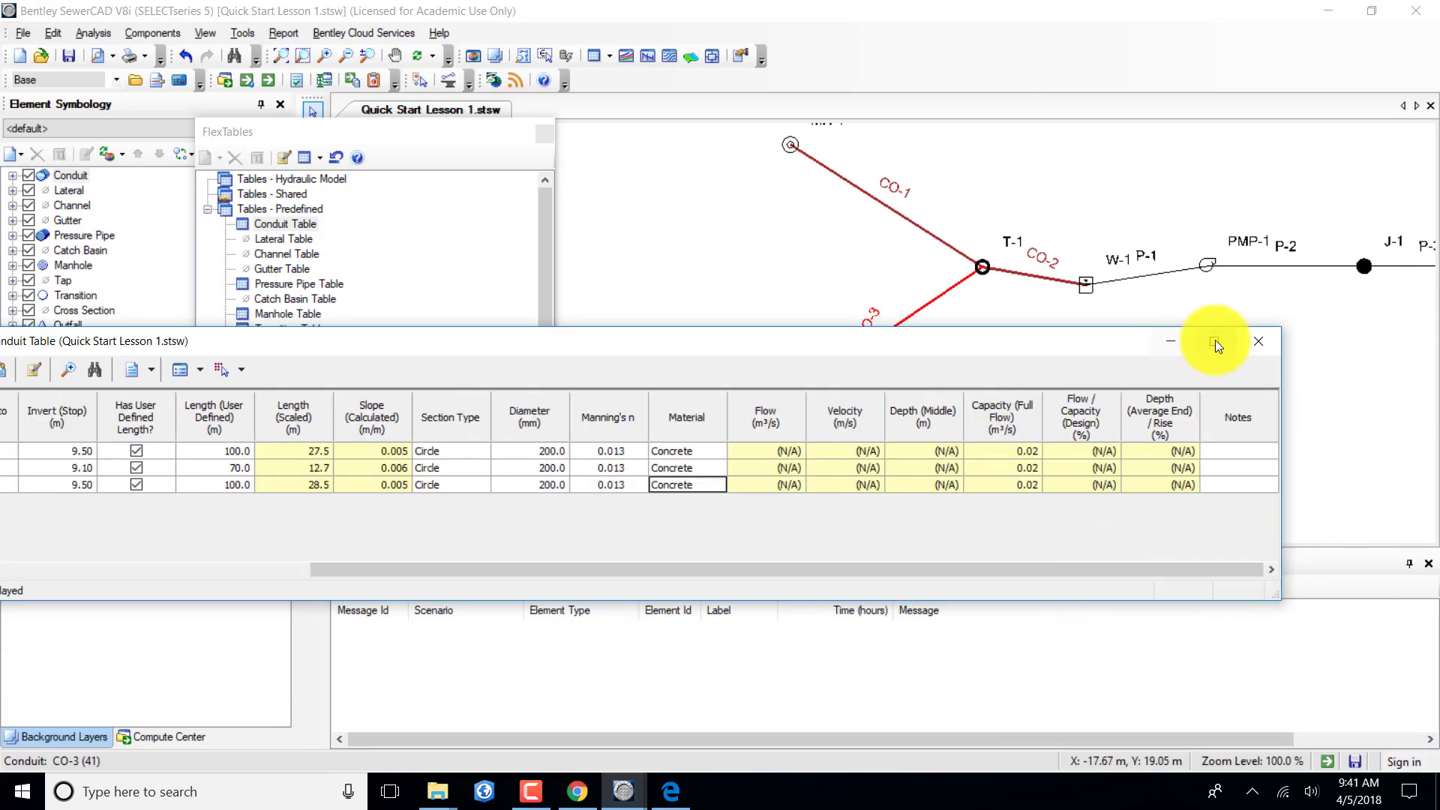
click(1256, 343)
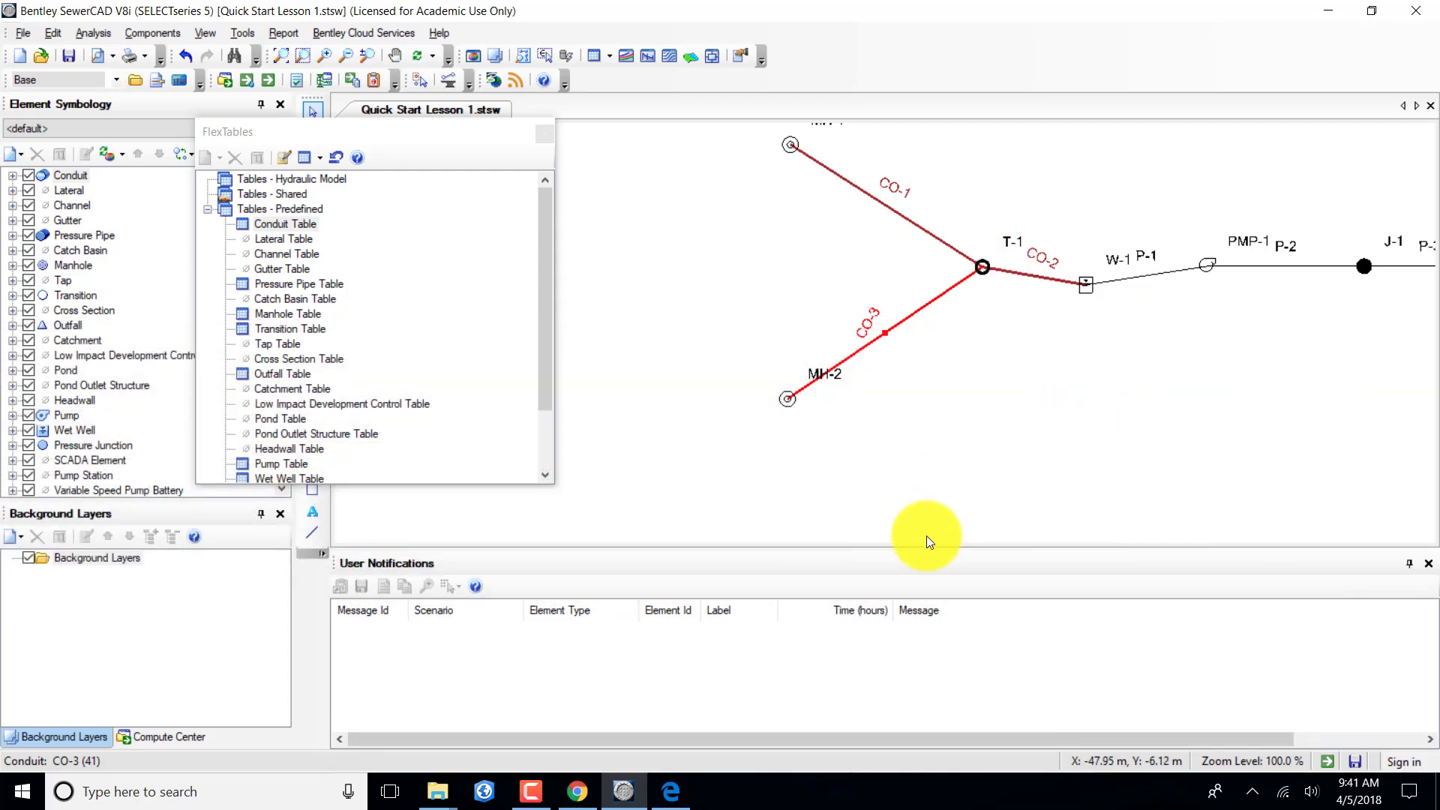
Open the Pressure Pipe Table and enable user-defined lengths for pipes P-1, P-2 and P-3.
double_click(315, 283)
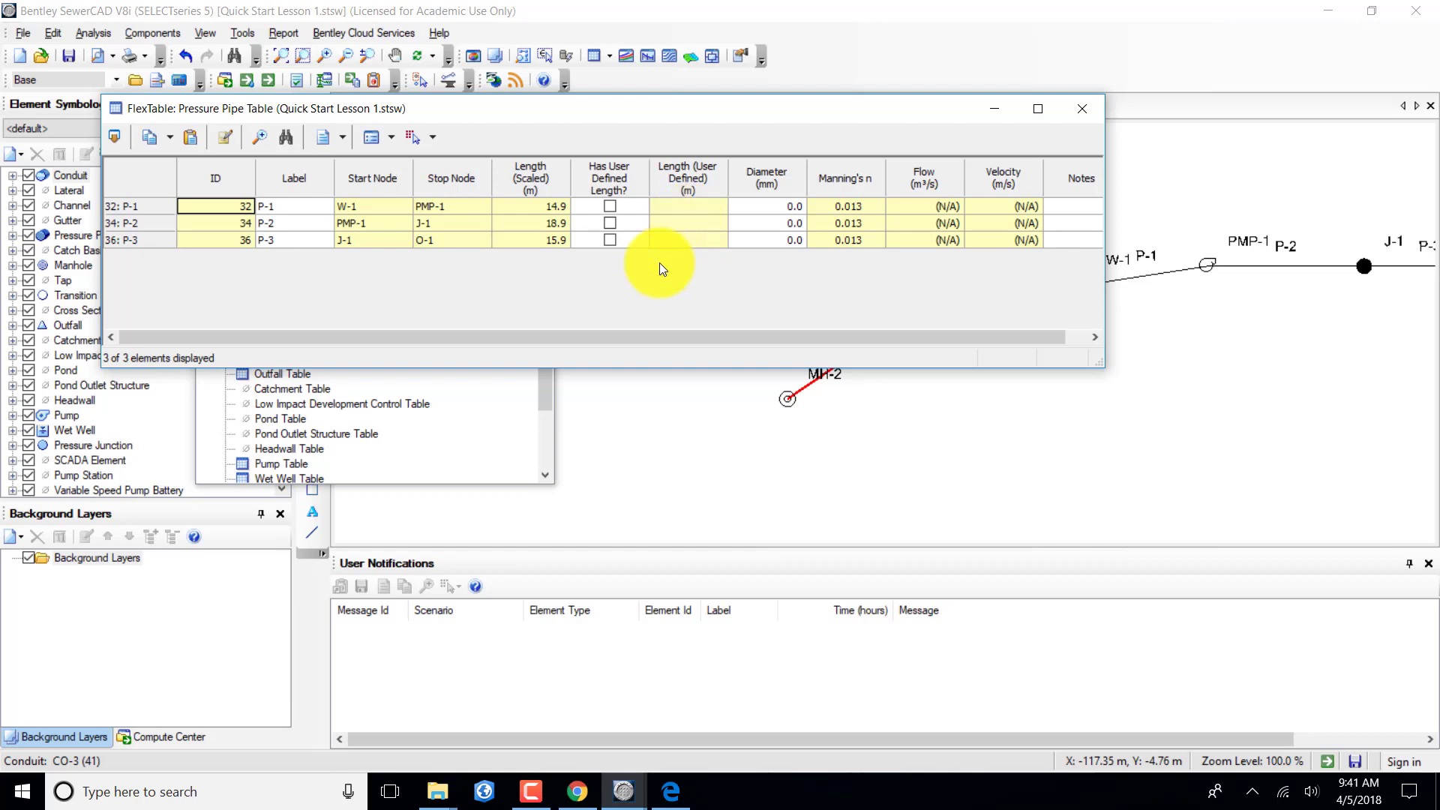
drag(628, 331, 511, 332)
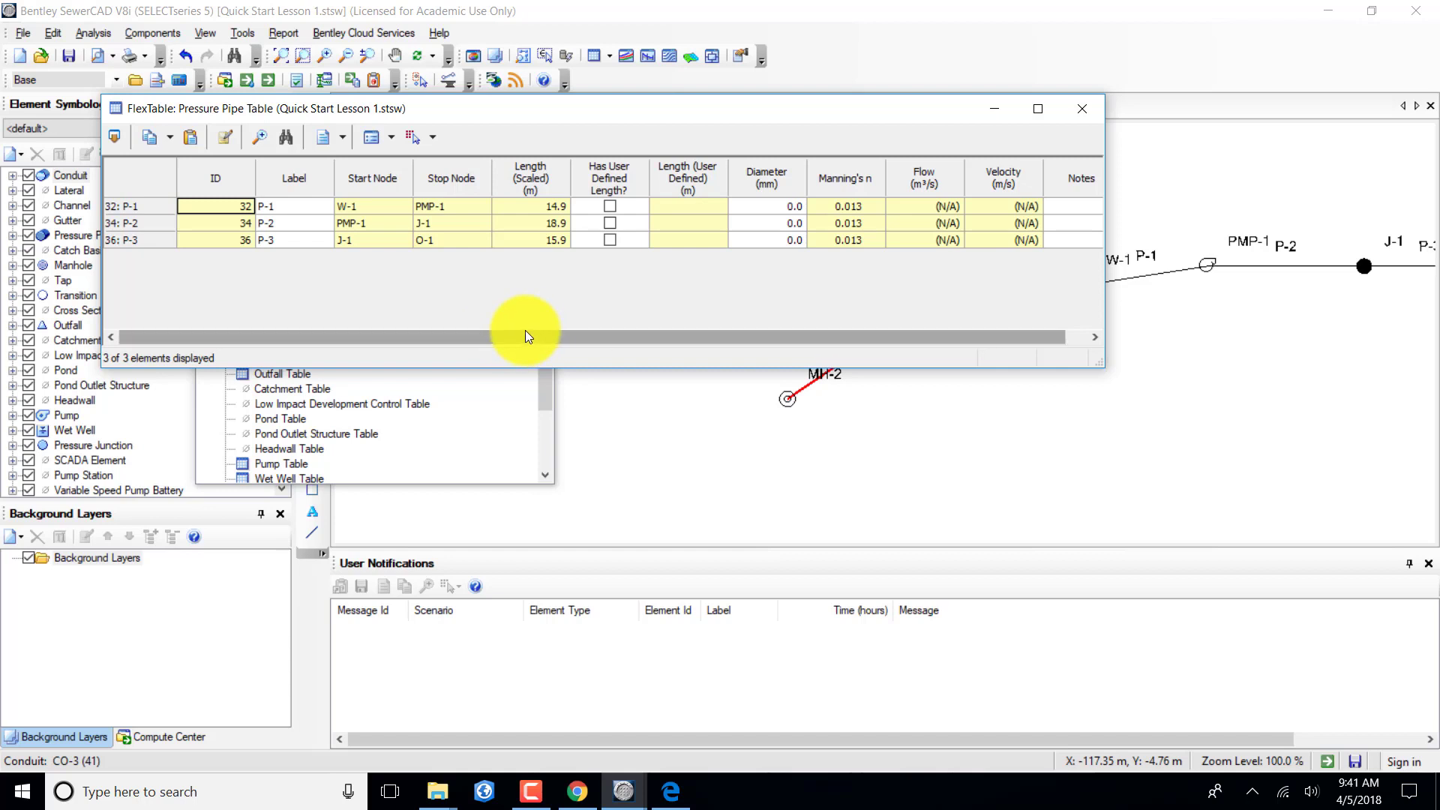
click(610, 206)
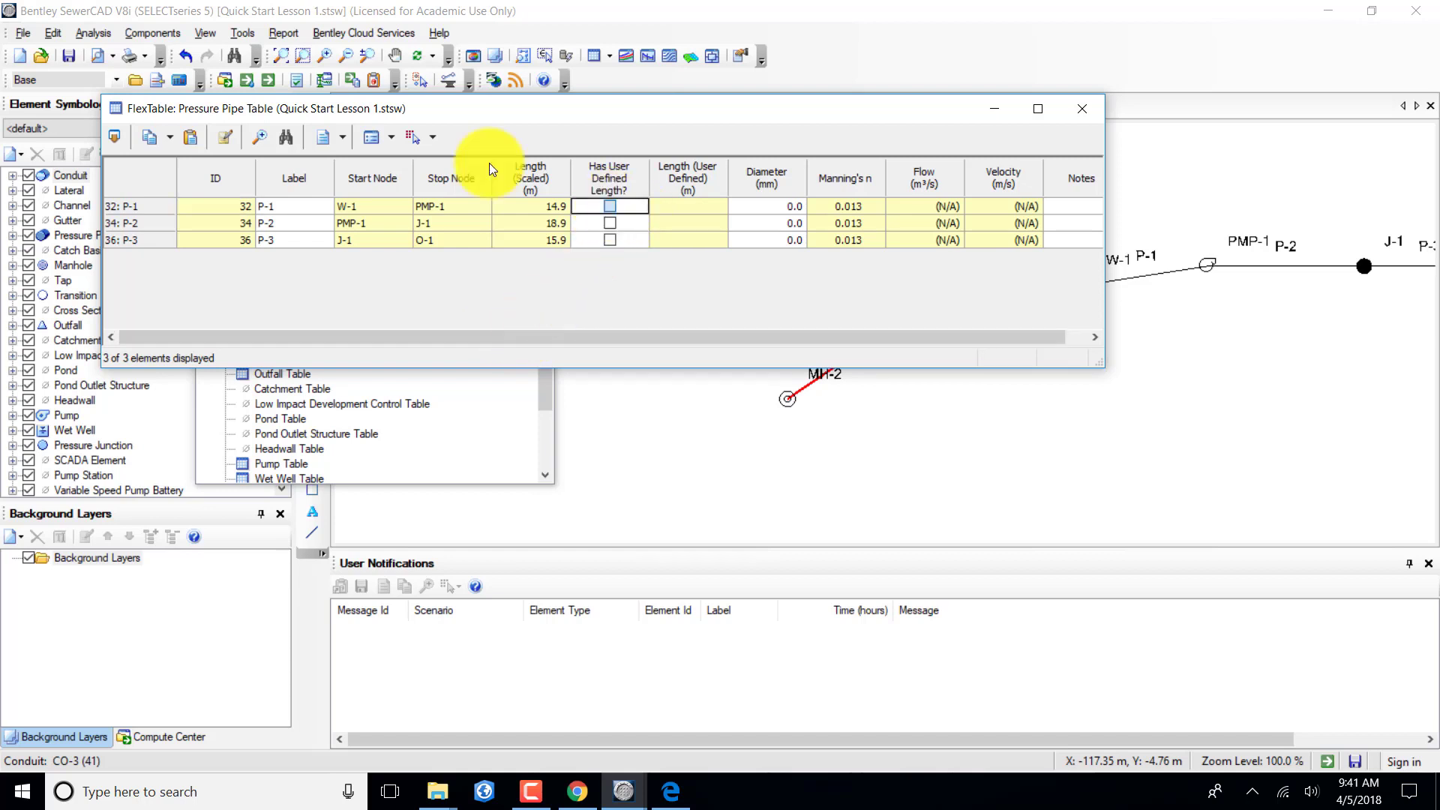
click(610, 224)
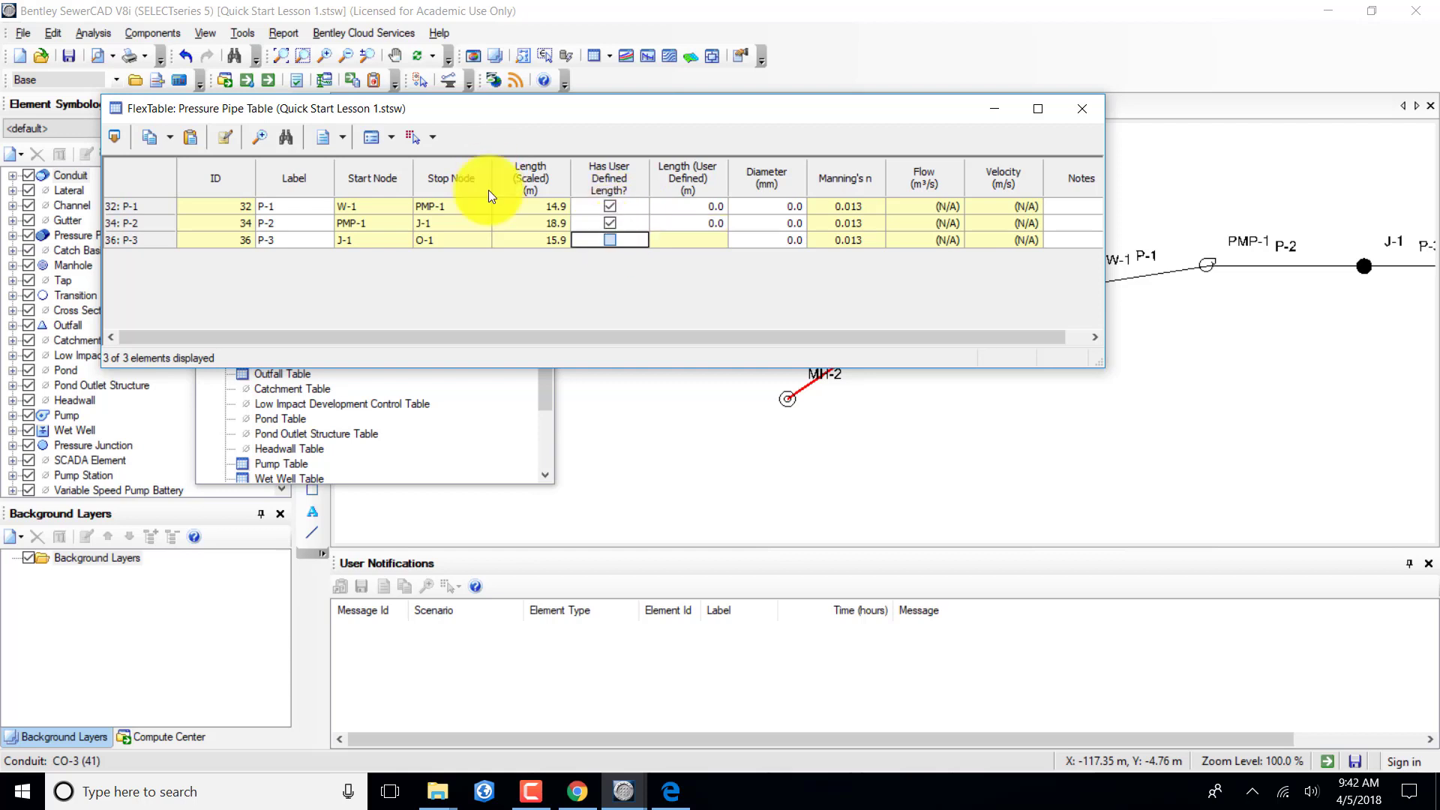
key(space)
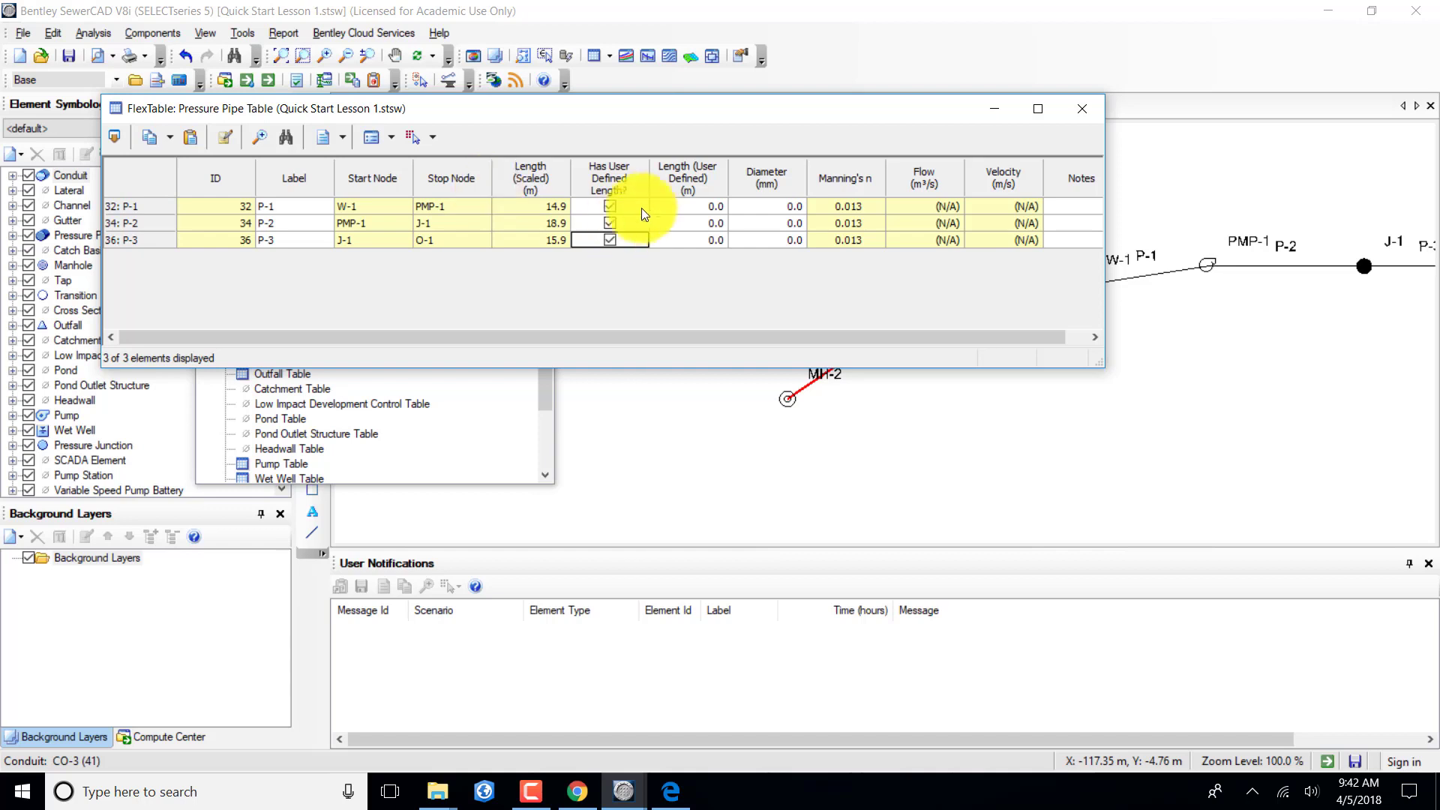
Set the user-defined lengths to 1 m for P-1, 200 m for P-2 and 100 m for P-3.
click(687, 206)
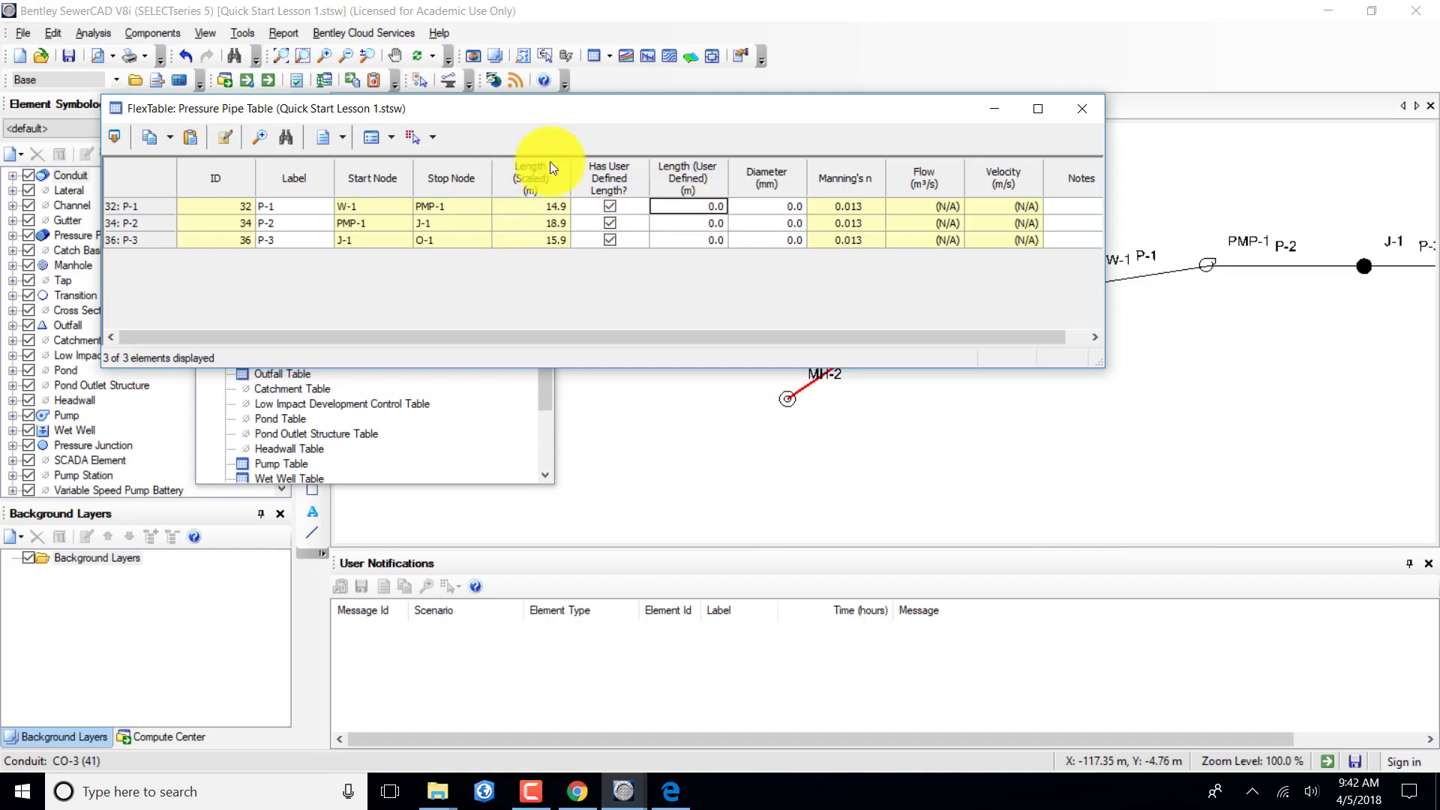
click(712, 206)
text(1)
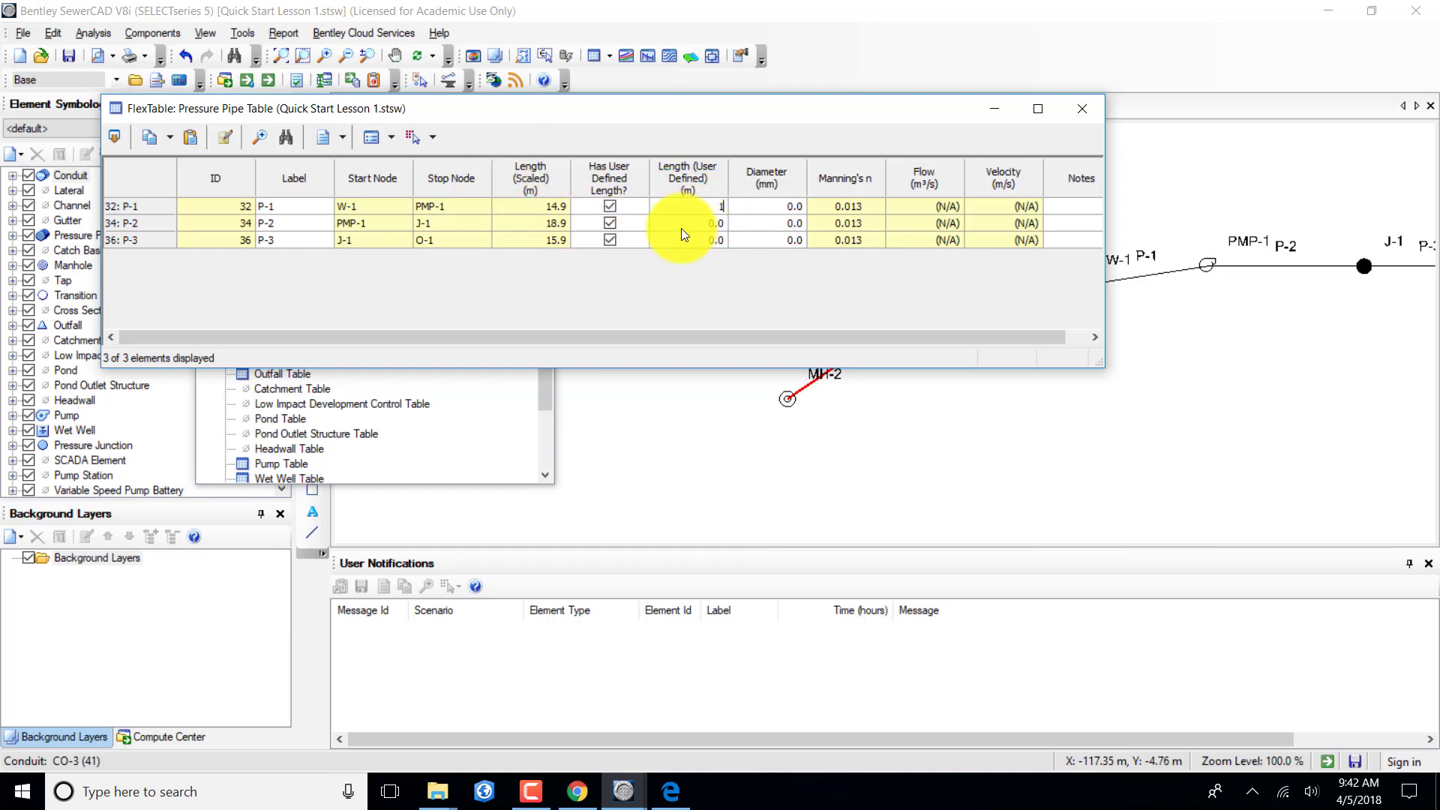
key(Return)
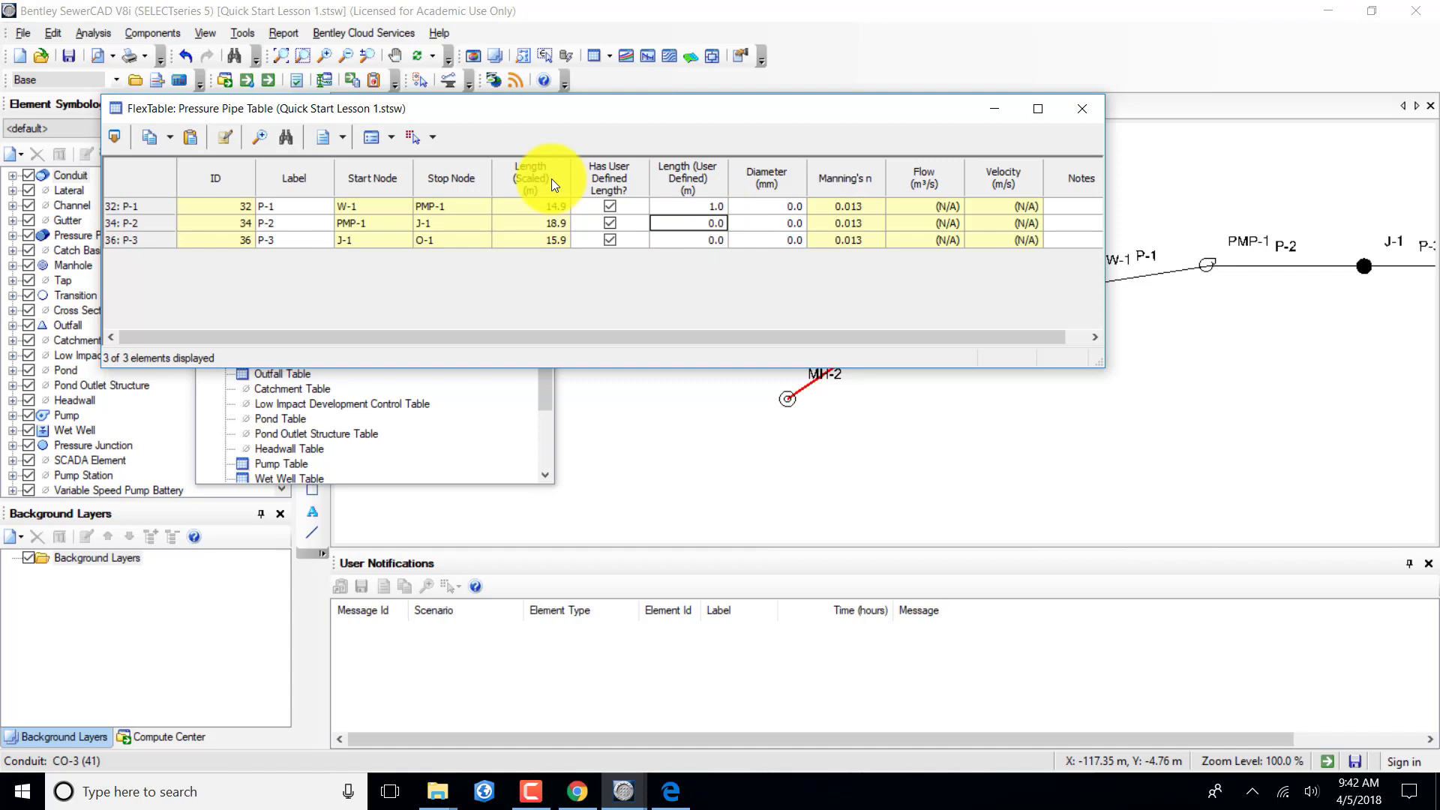
key(F2)
text(200)
key(Return)
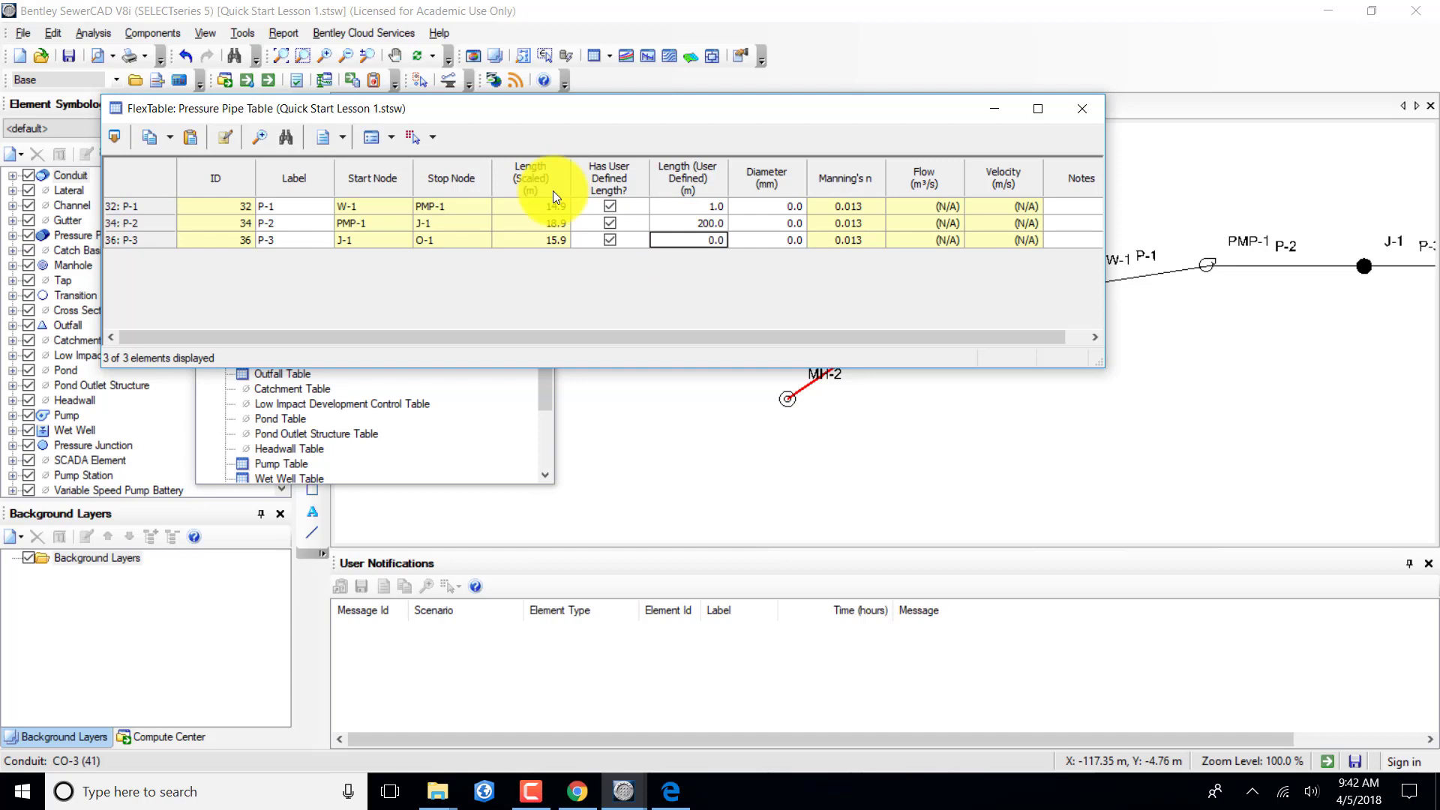
key(F2)
text(1)
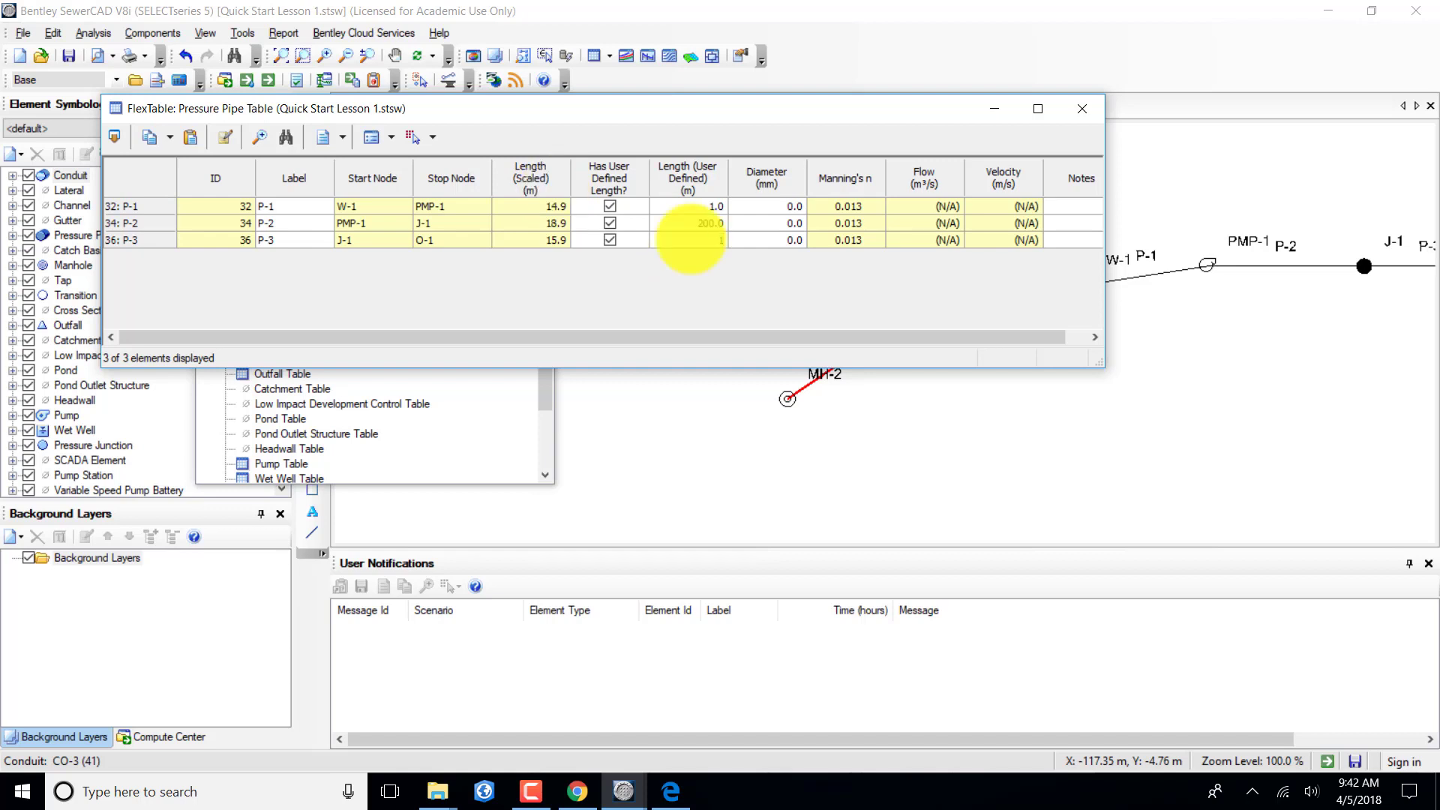
Set the diameter of pressure pipes P-1, P-2 and P-3 to 200 mm.
click(754, 209)
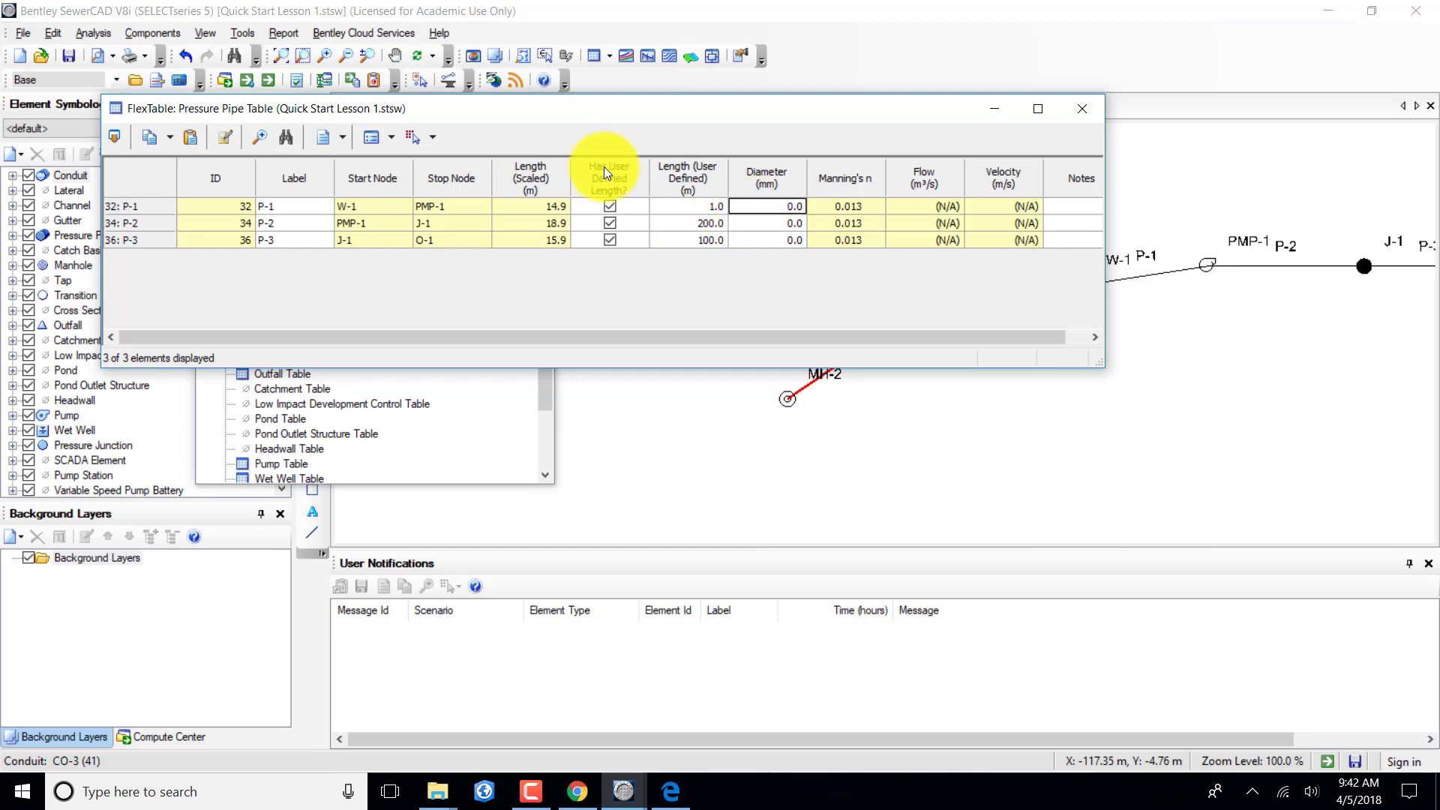
text(200)
key(Return)
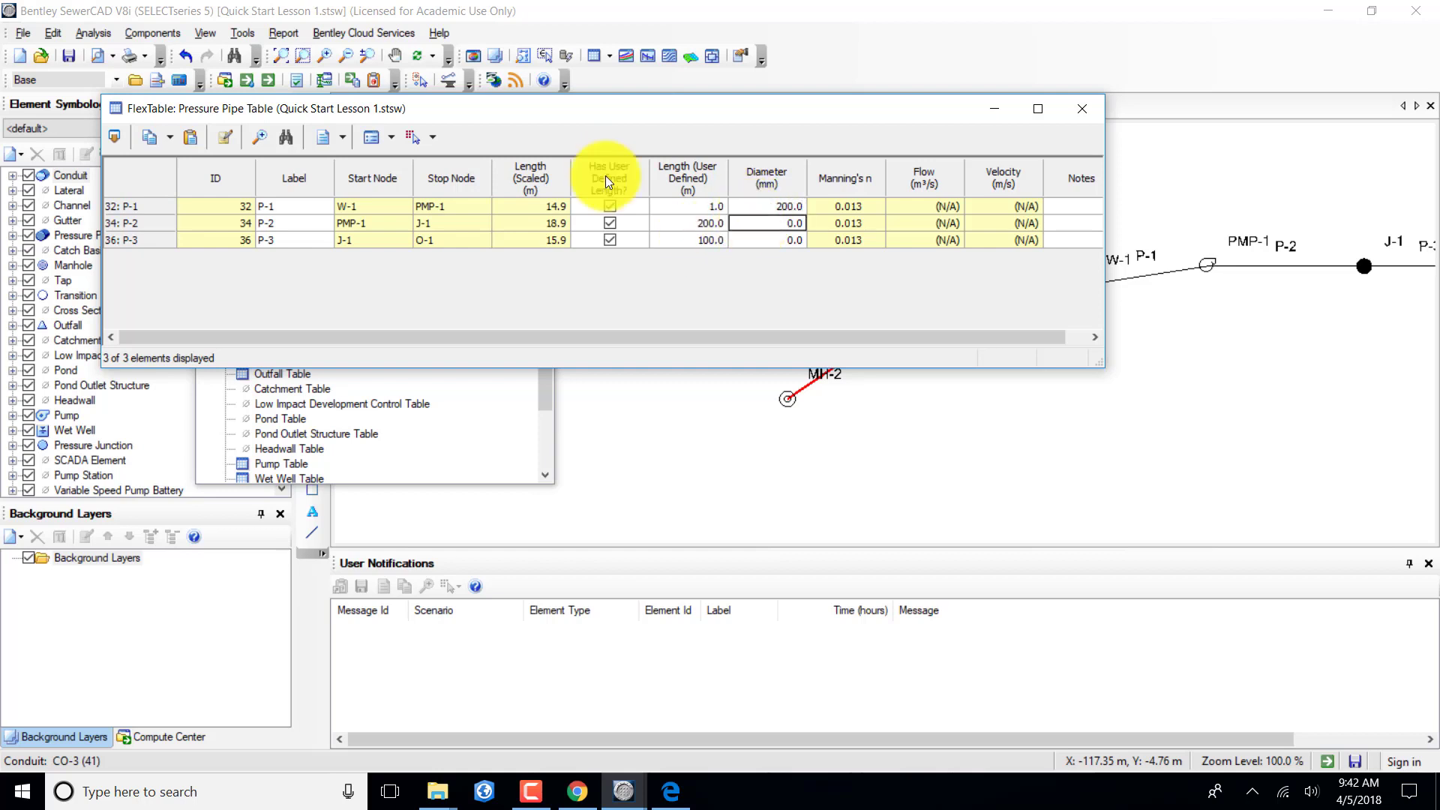
text(200)
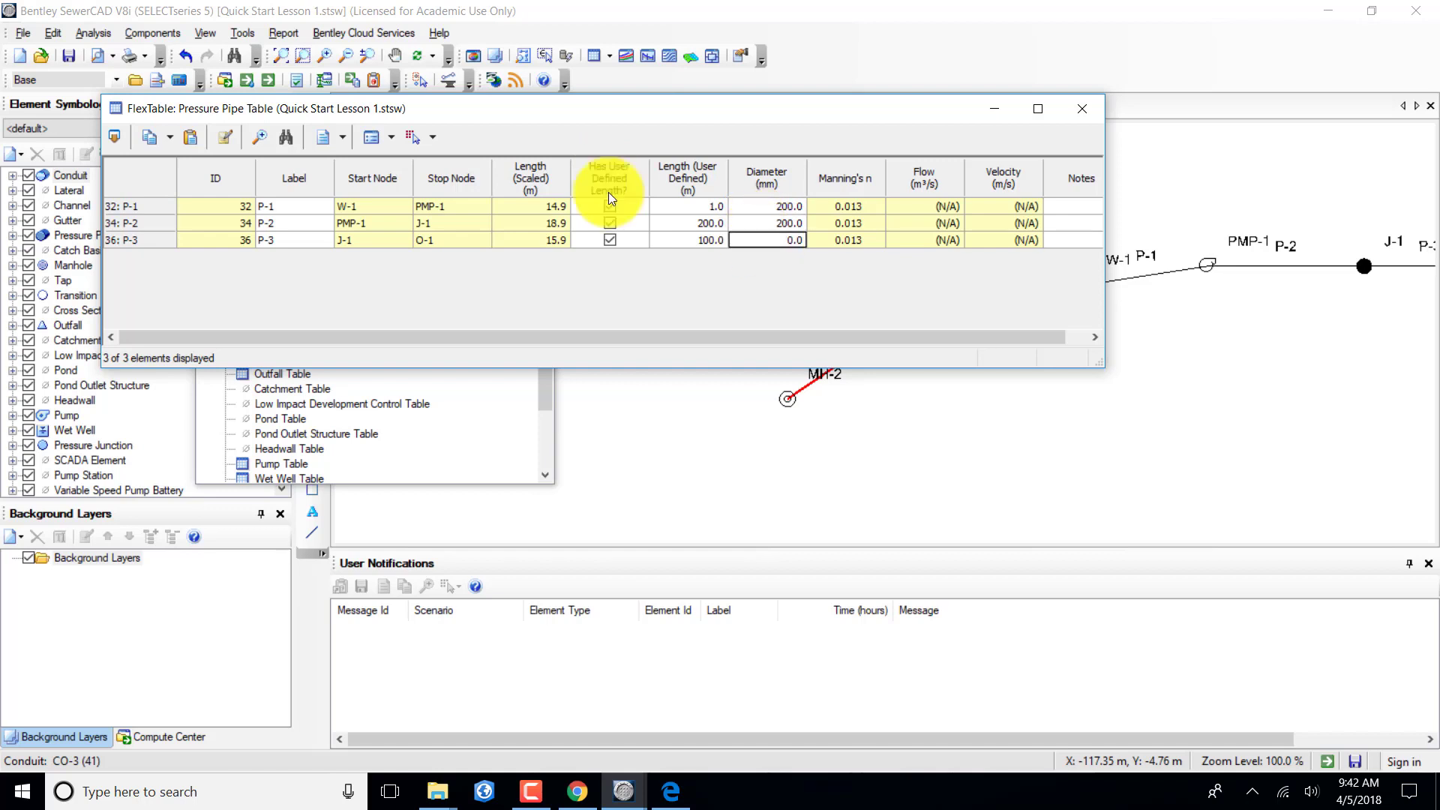
text(200)
key(Return)
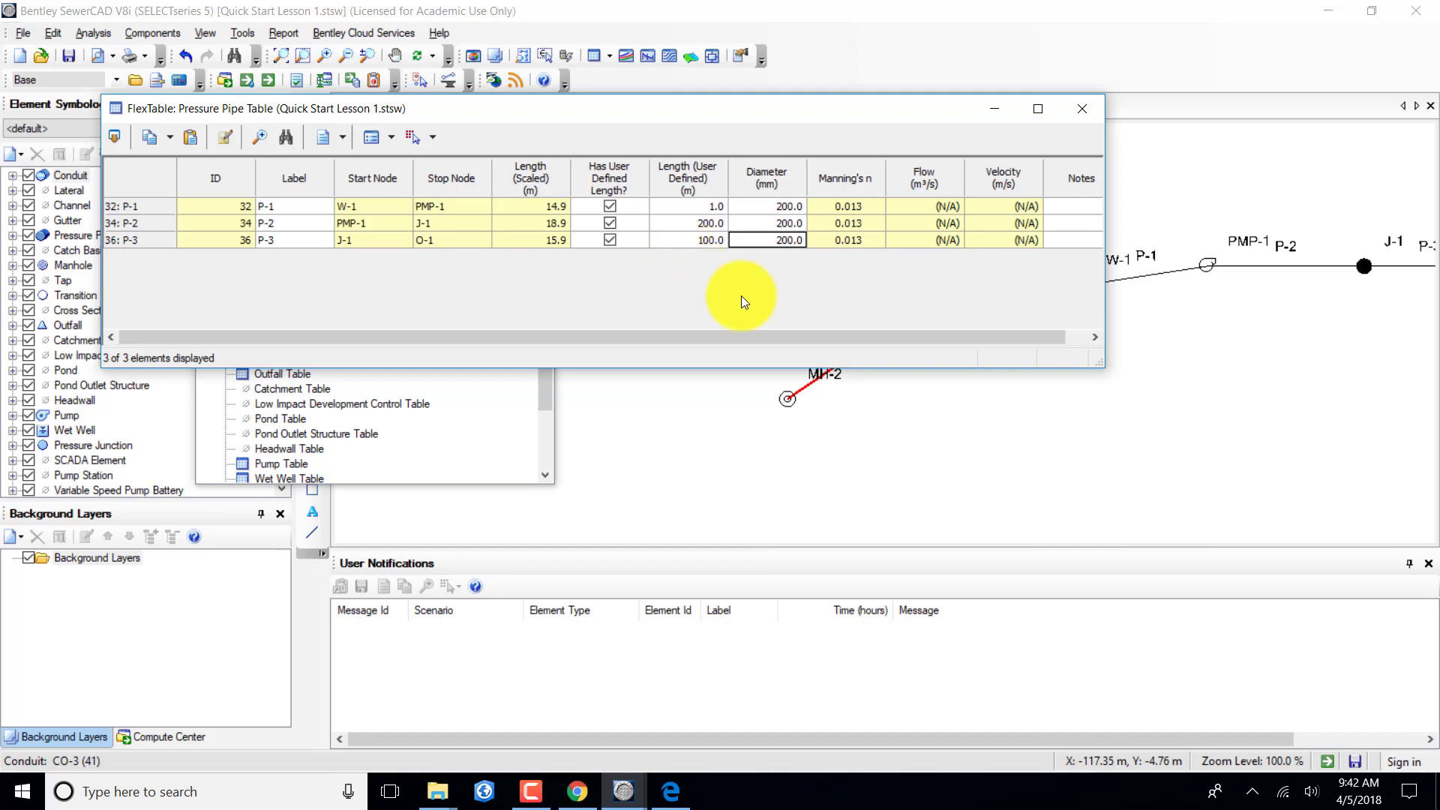
drag(796, 336, 690, 338)
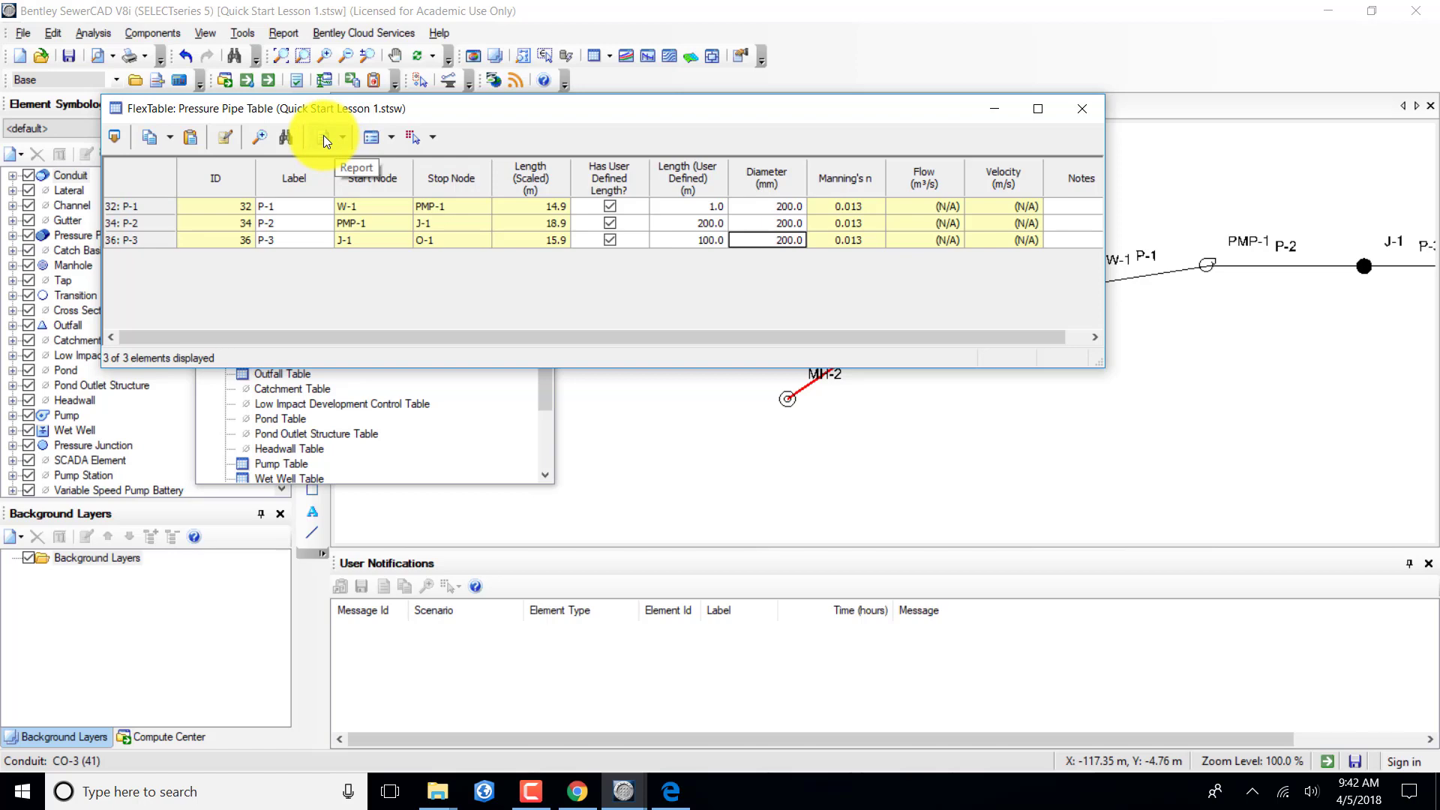
Add the Invert (Start), Invert (Stop) and Material columns to the Pressure Pipe Table.
click(219, 132)
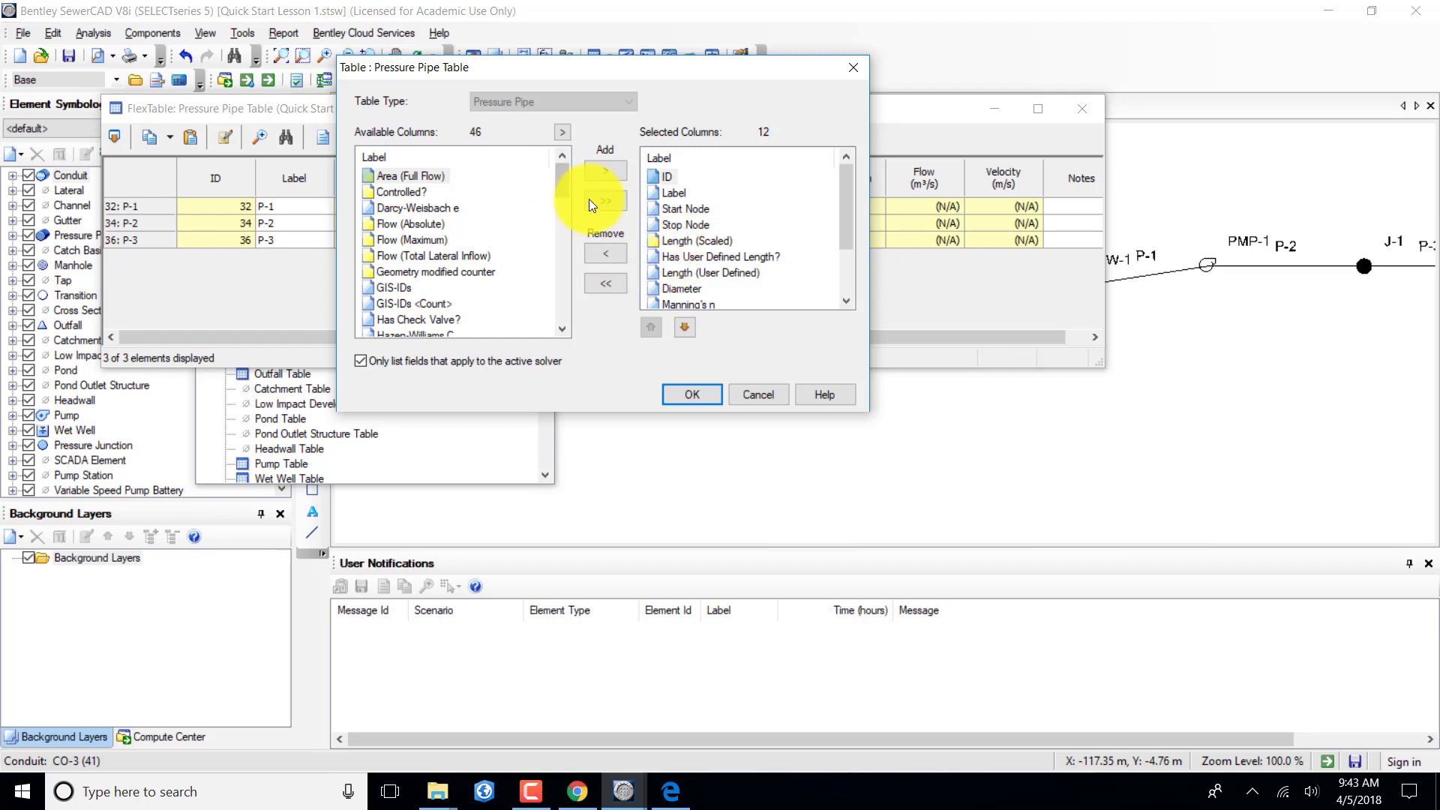
drag(562, 165, 569, 228)
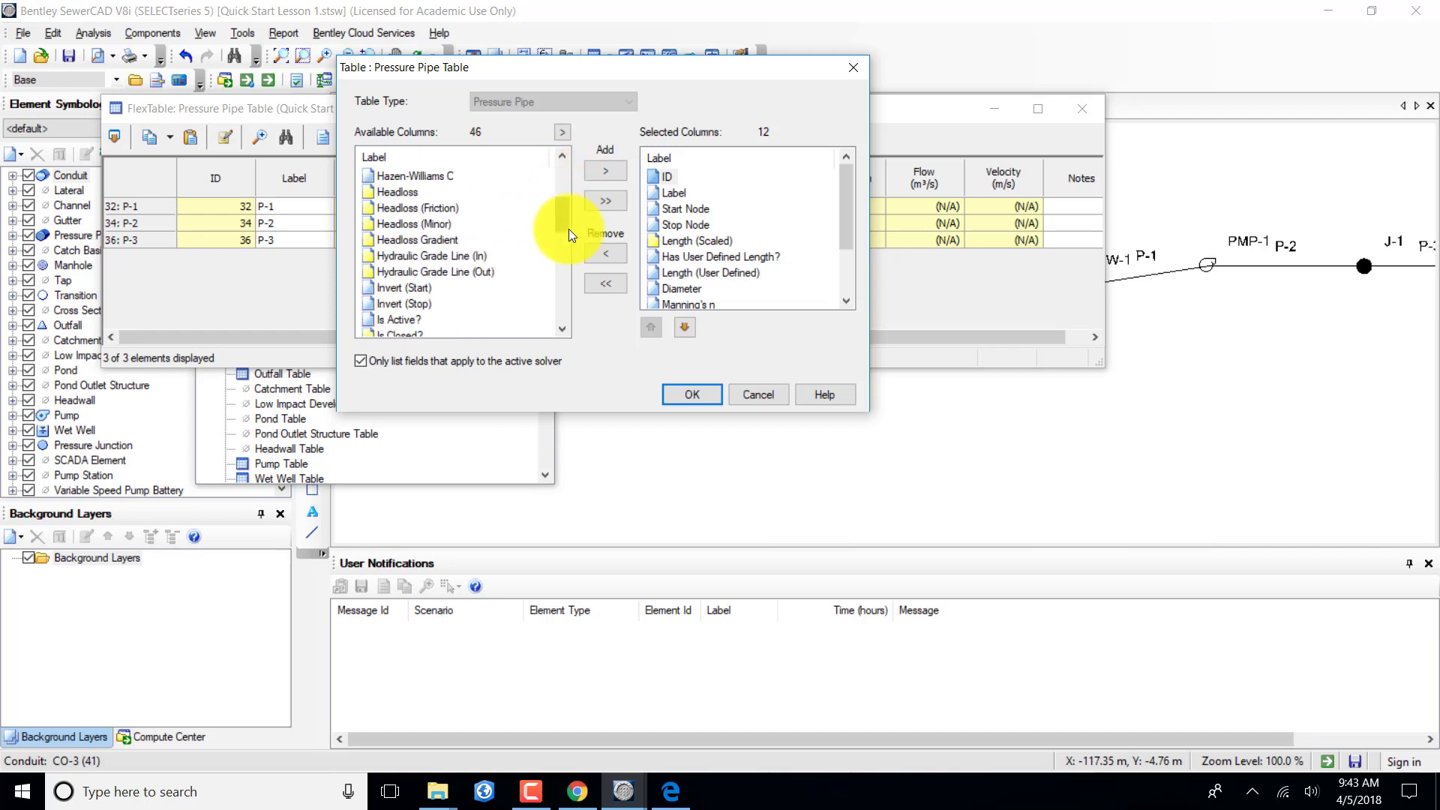
click(415, 287)
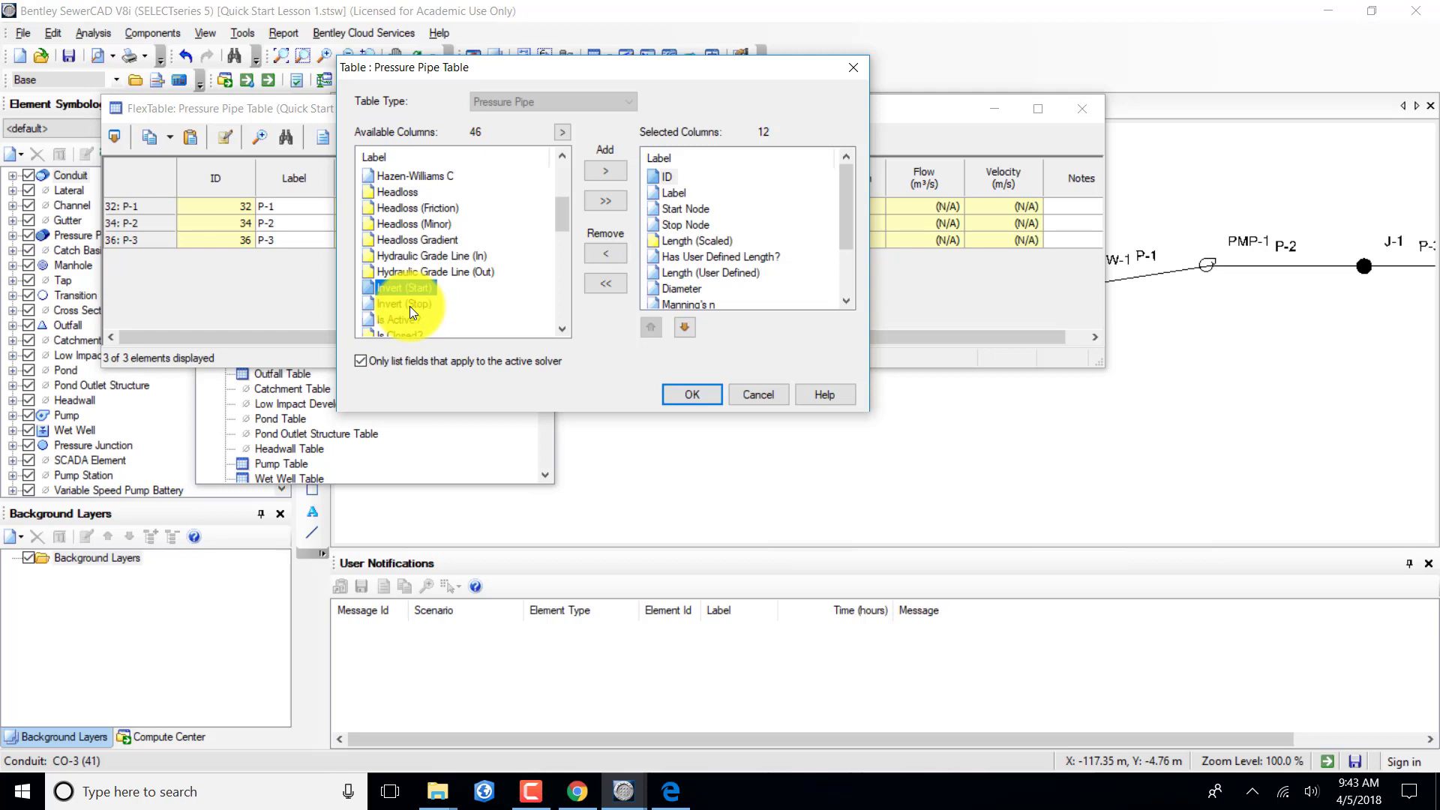
click(604, 171)
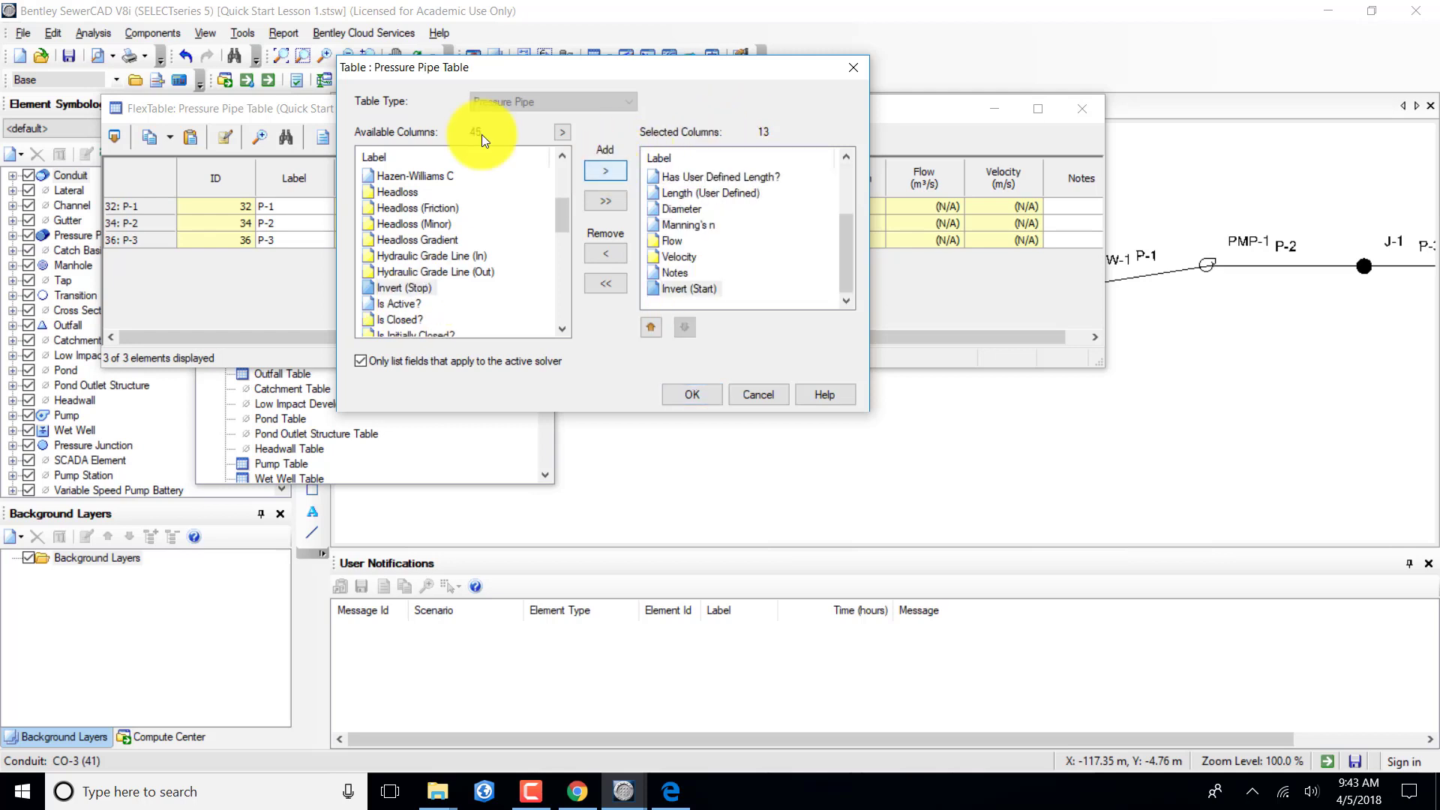
click(408, 288)
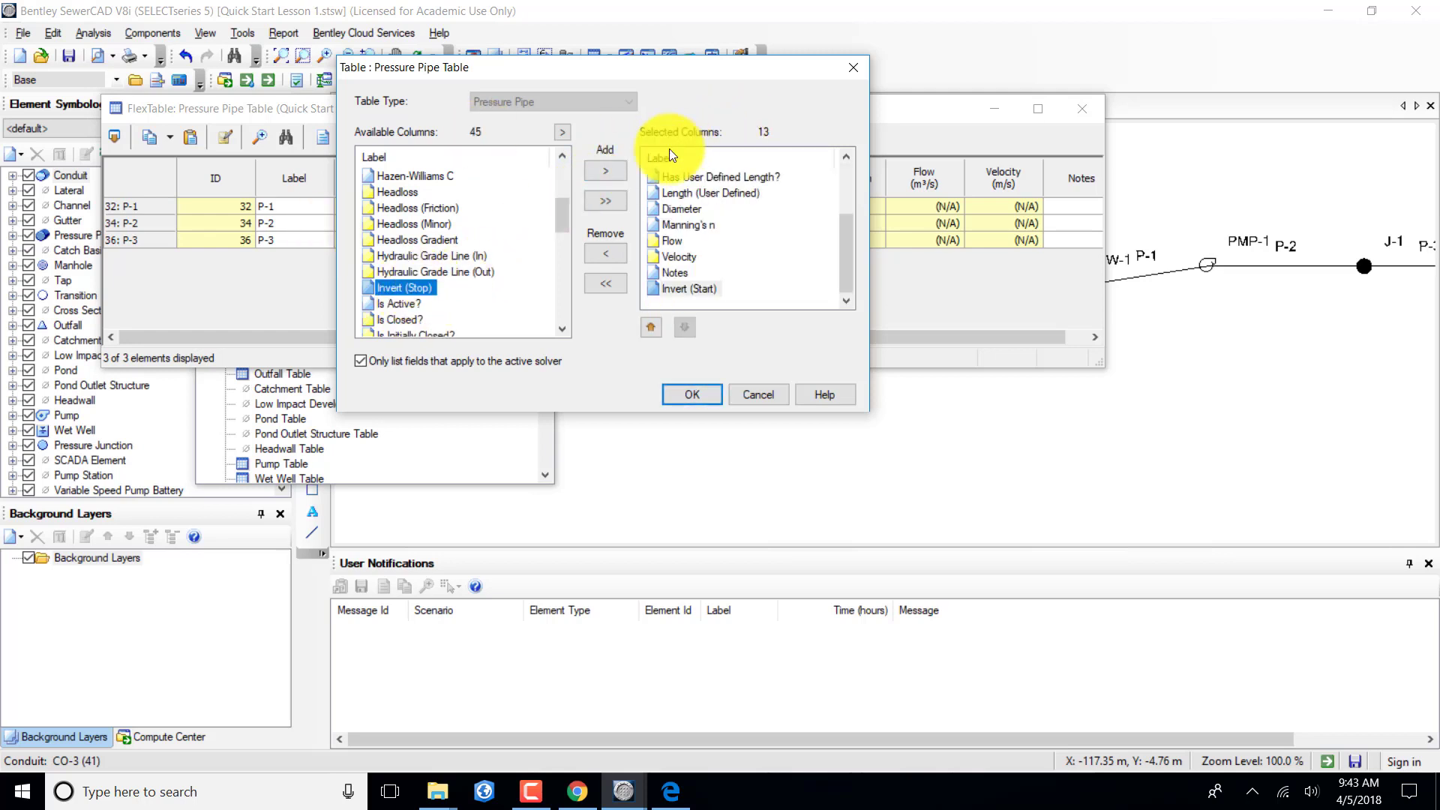
click(605, 171)
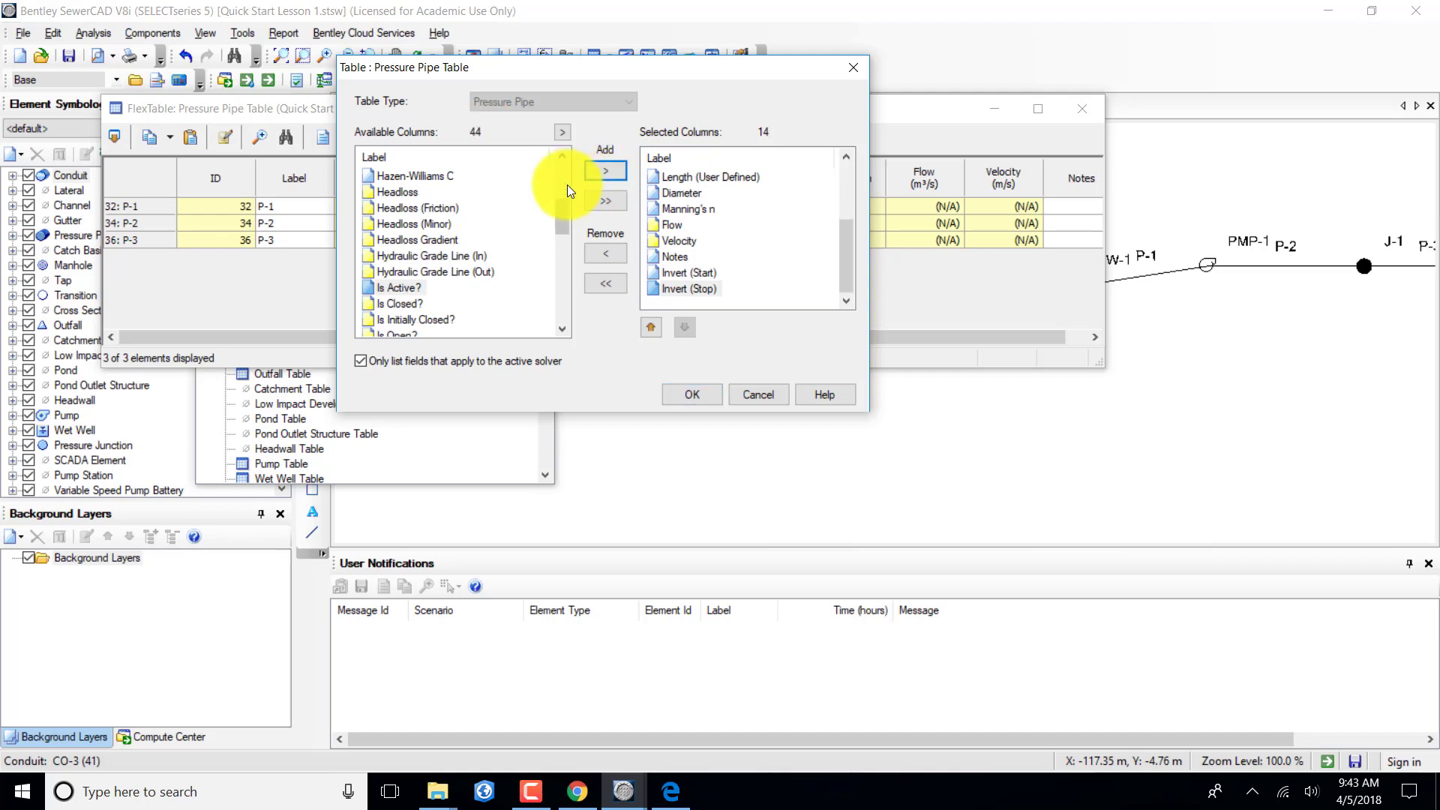
drag(558, 208, 559, 235)
click(408, 302)
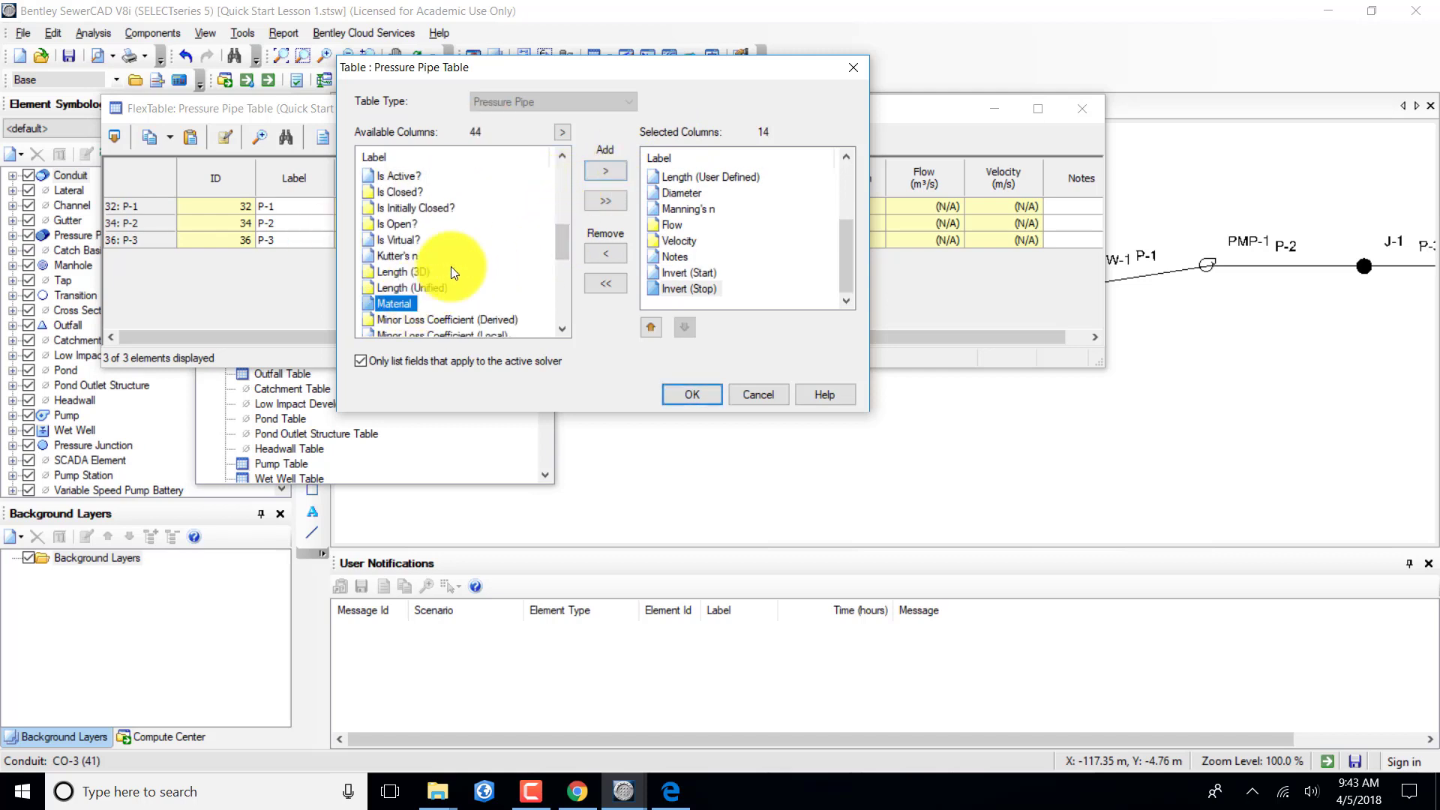
click(606, 172)
click(706, 398)
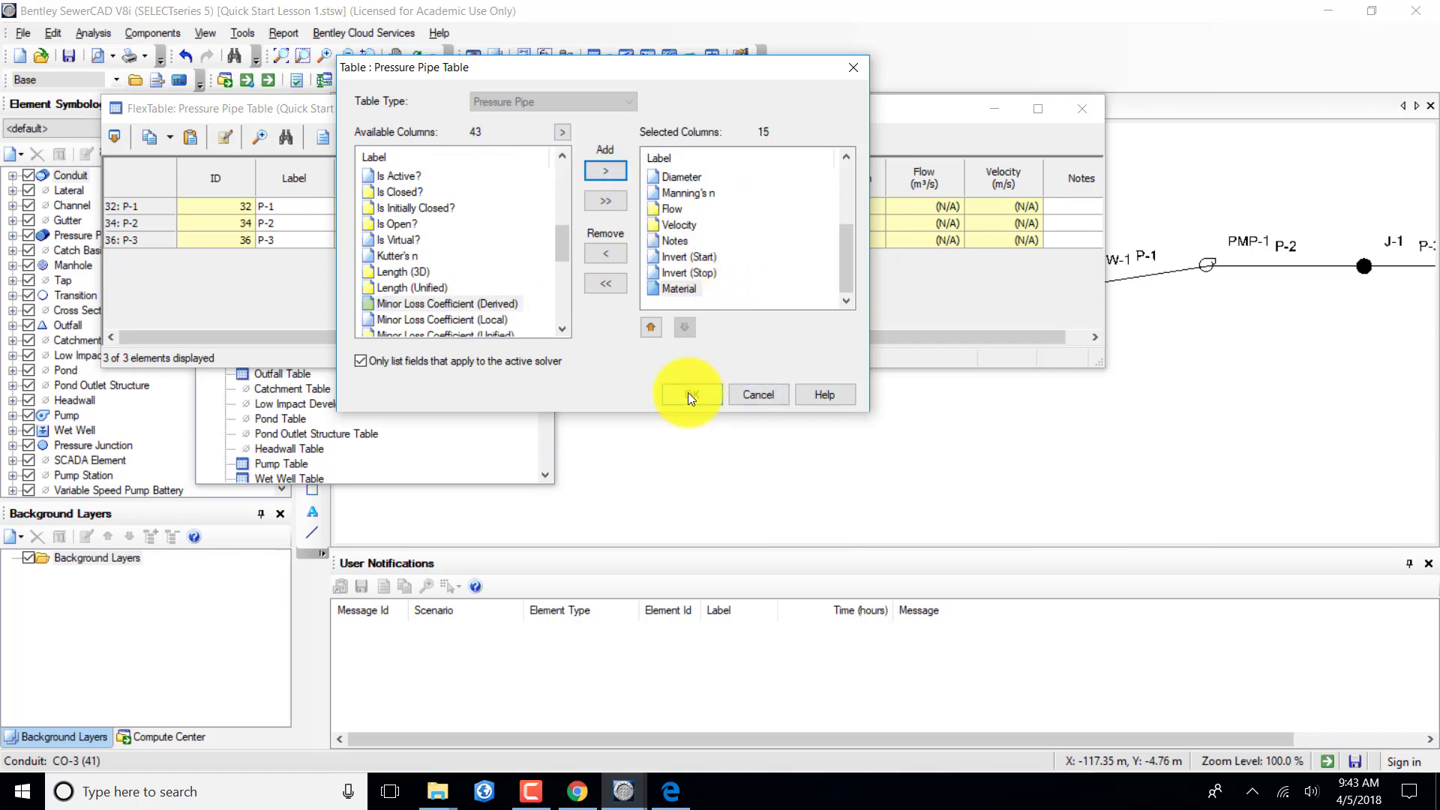
Set the material of pressure pipes P-1, P-2 and P-3 to Ductile Iron.
drag(686, 338, 931, 336)
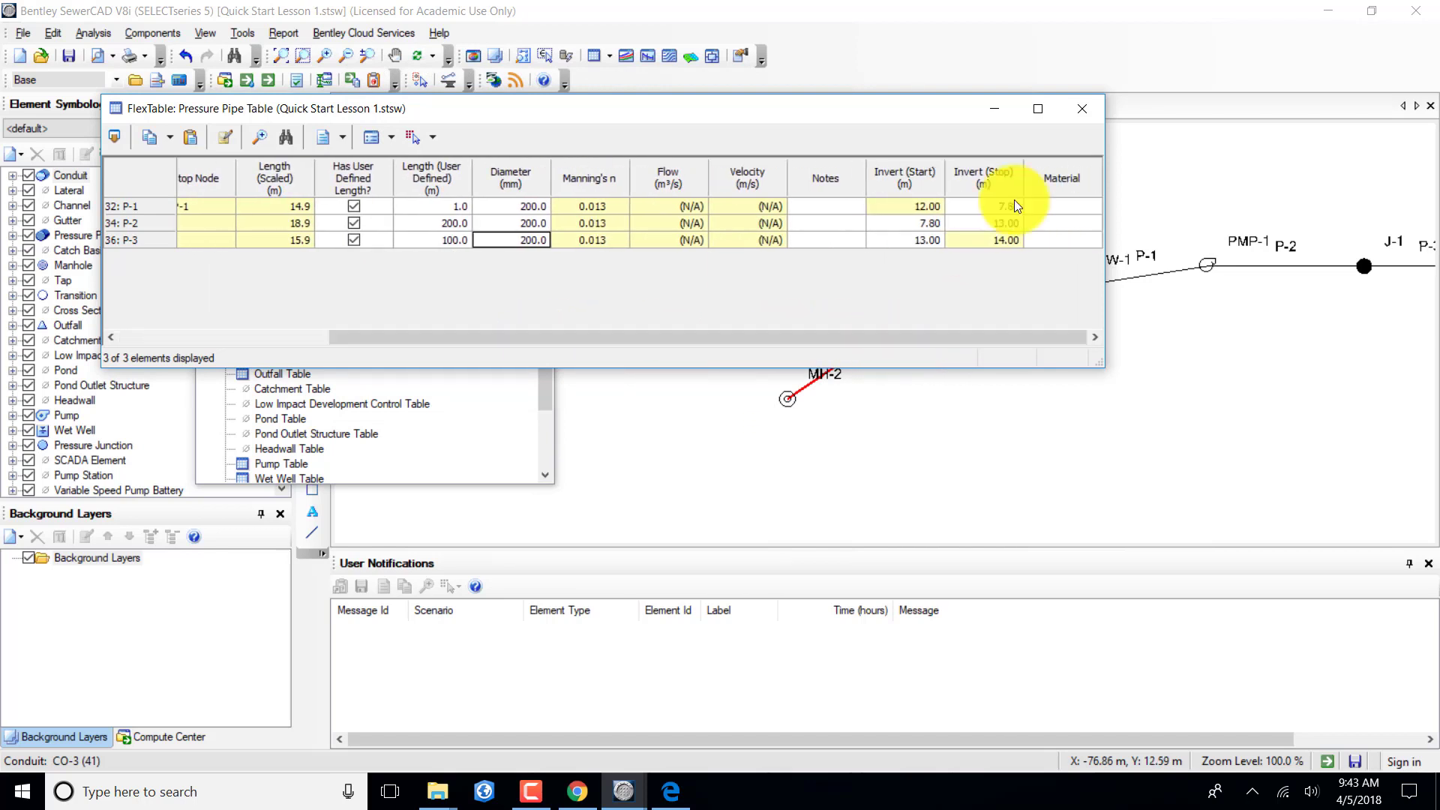
click(1068, 205)
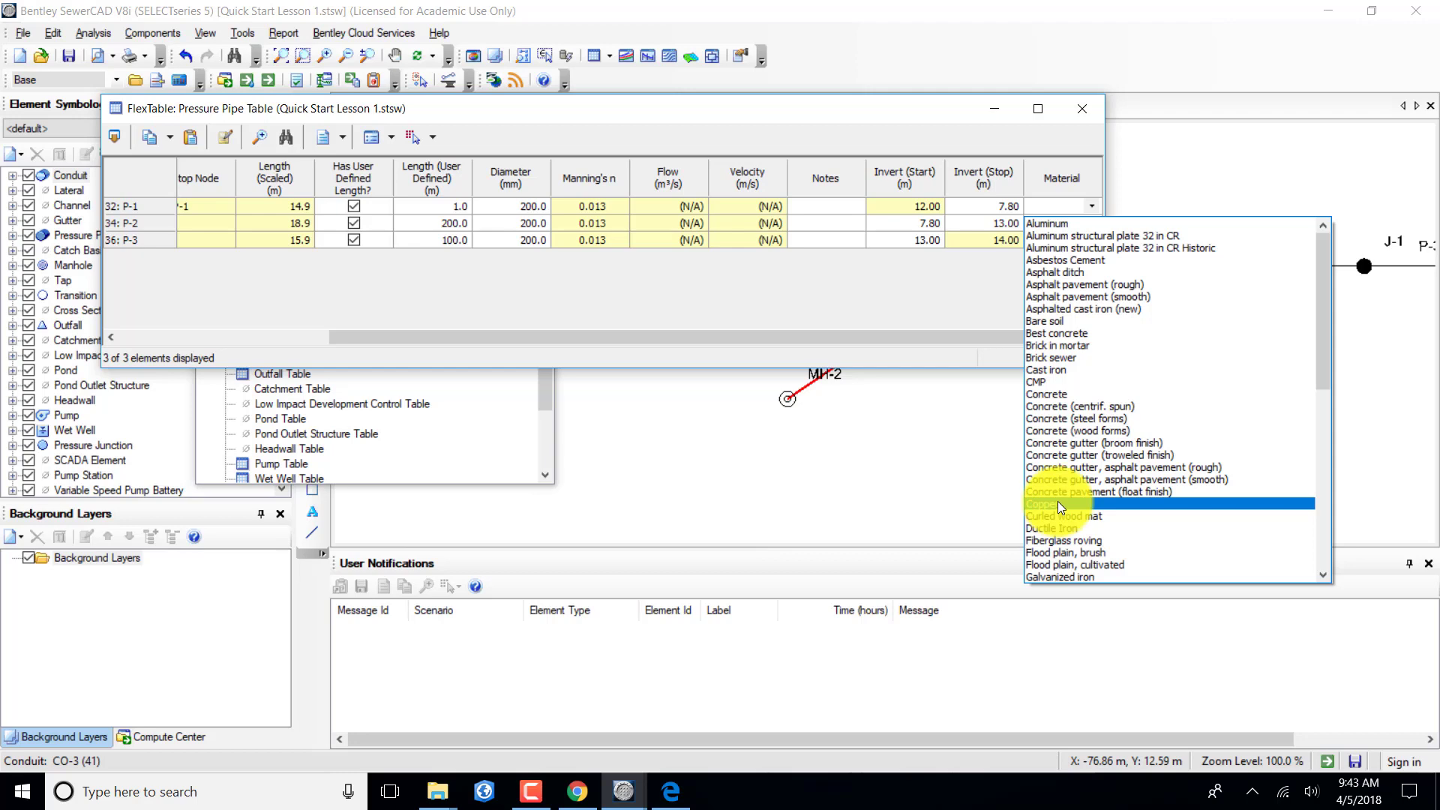
click(1059, 528)
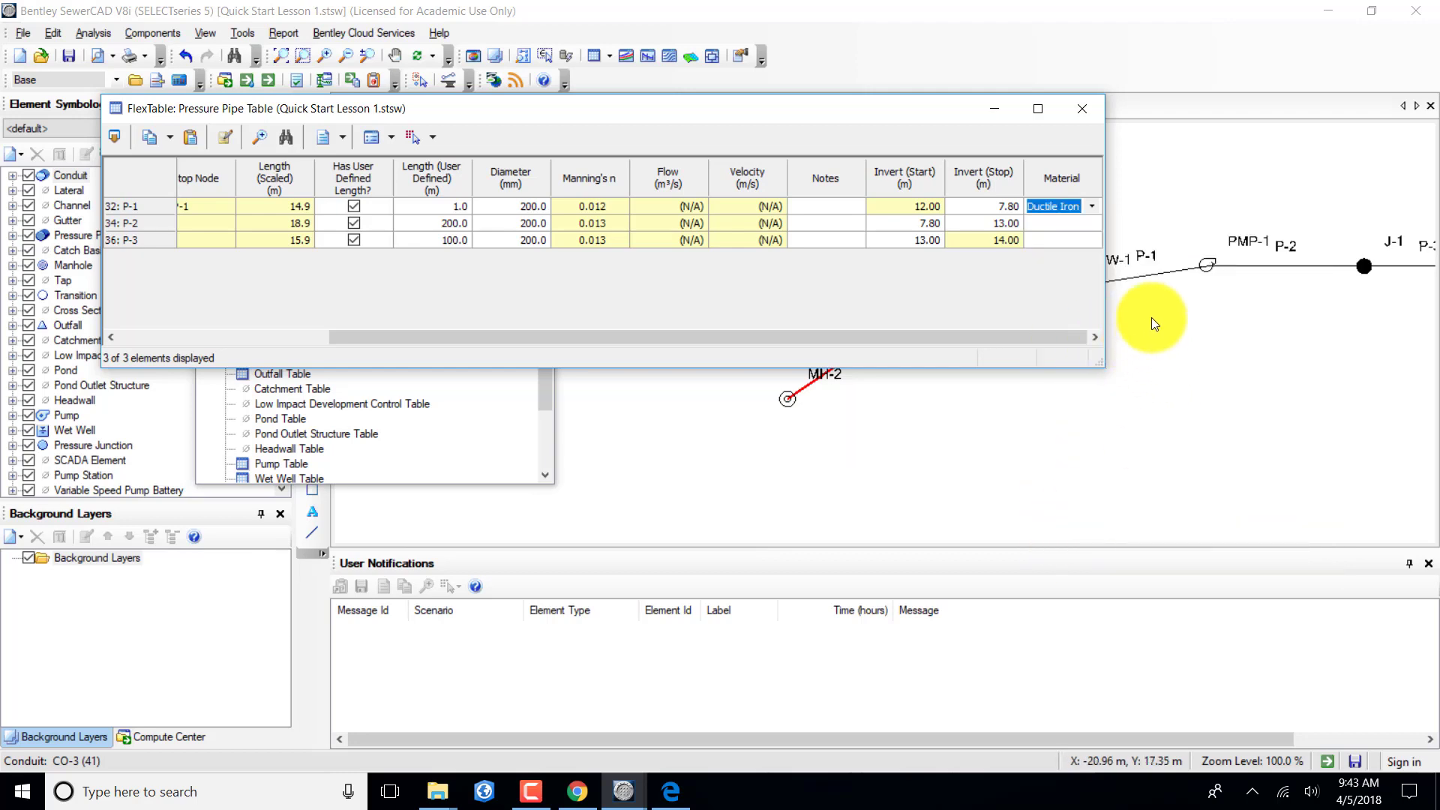
click(1080, 219)
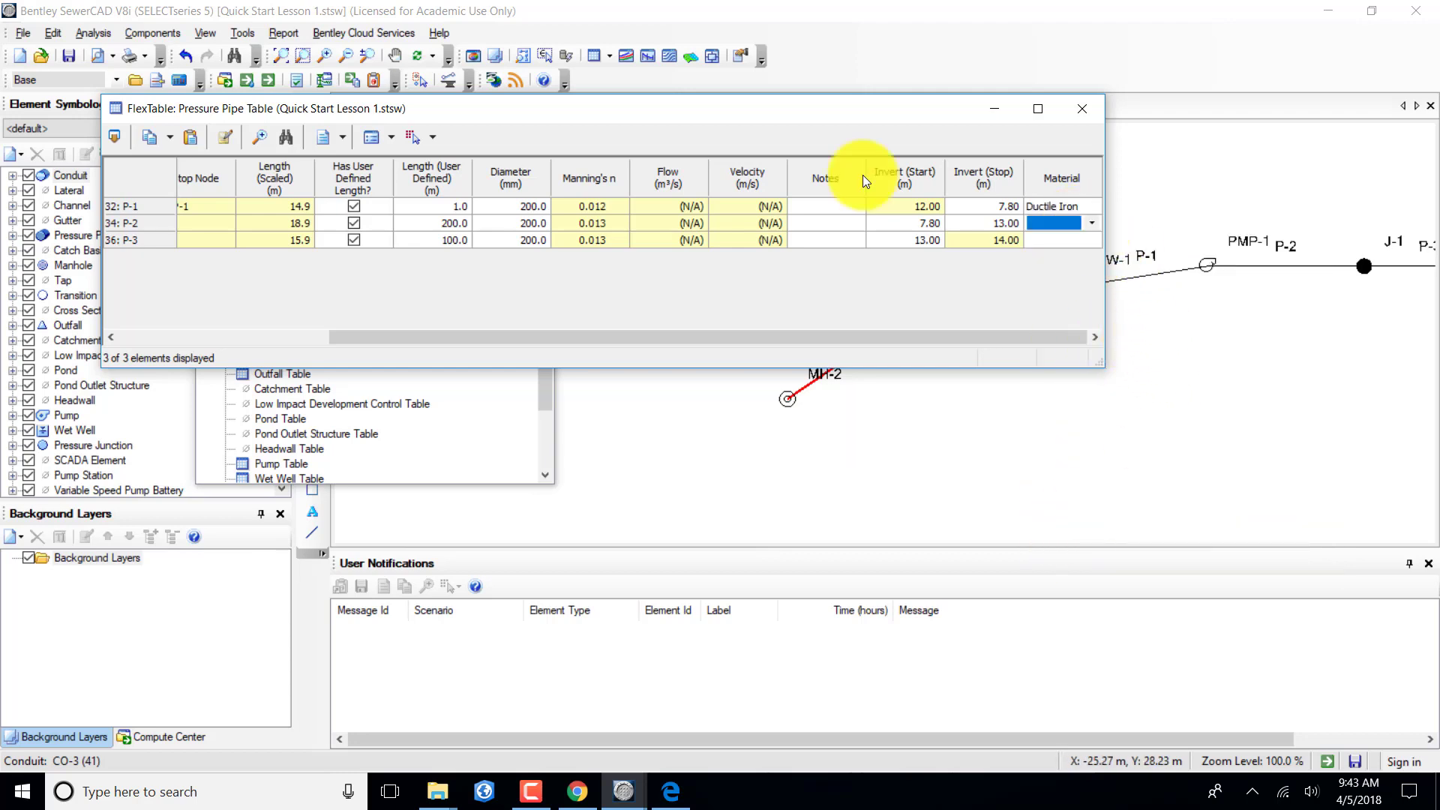
click(1089, 222)
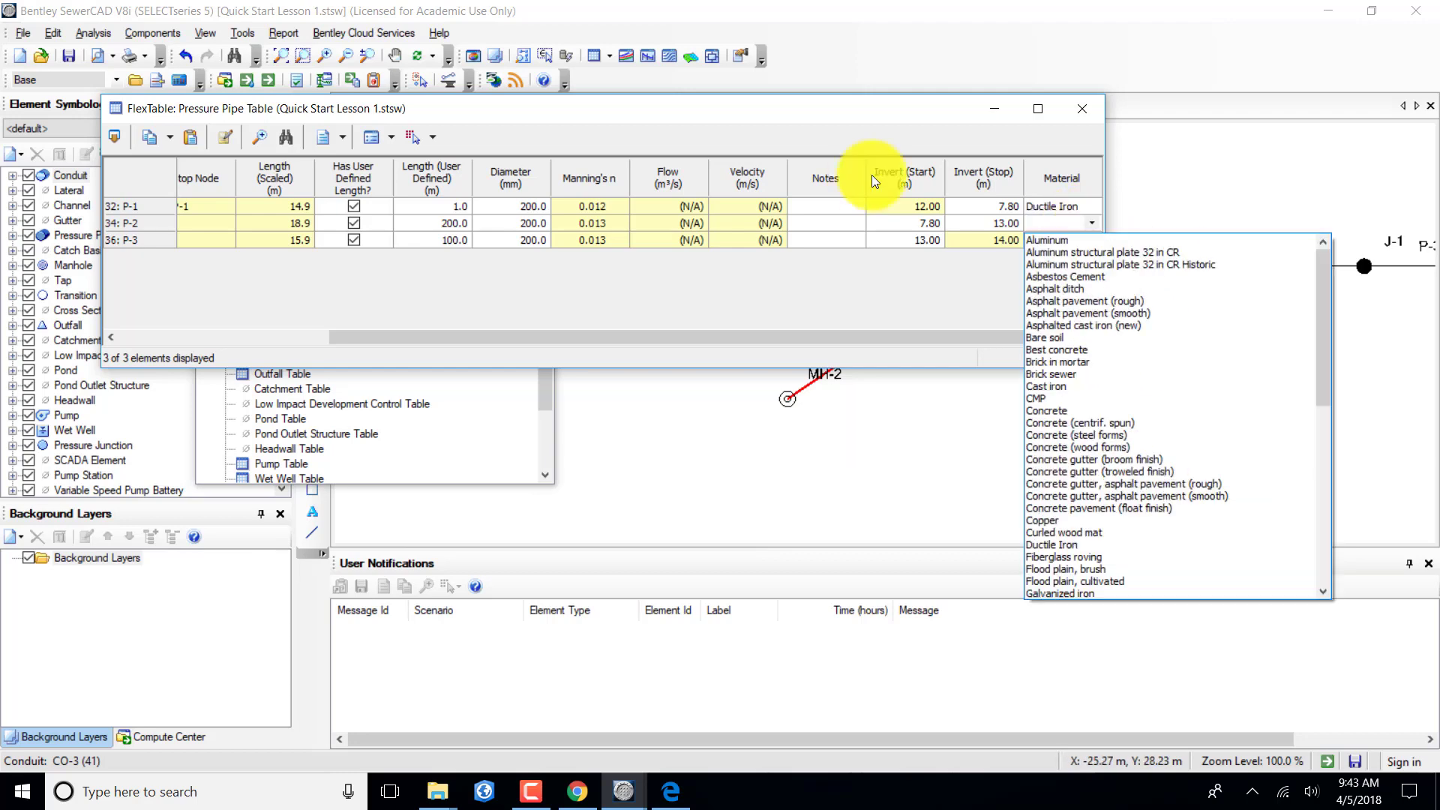
click(1068, 543)
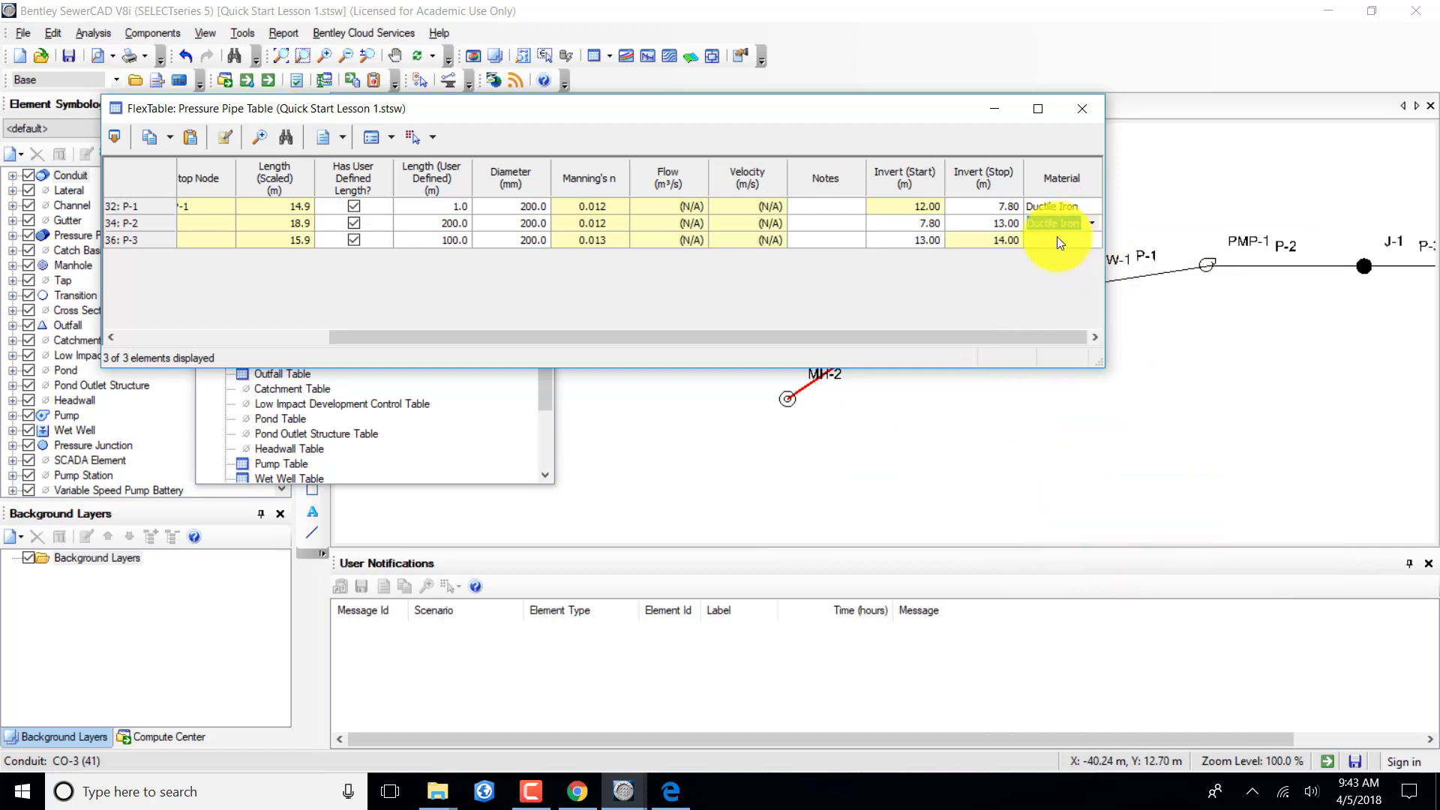
click(1089, 240)
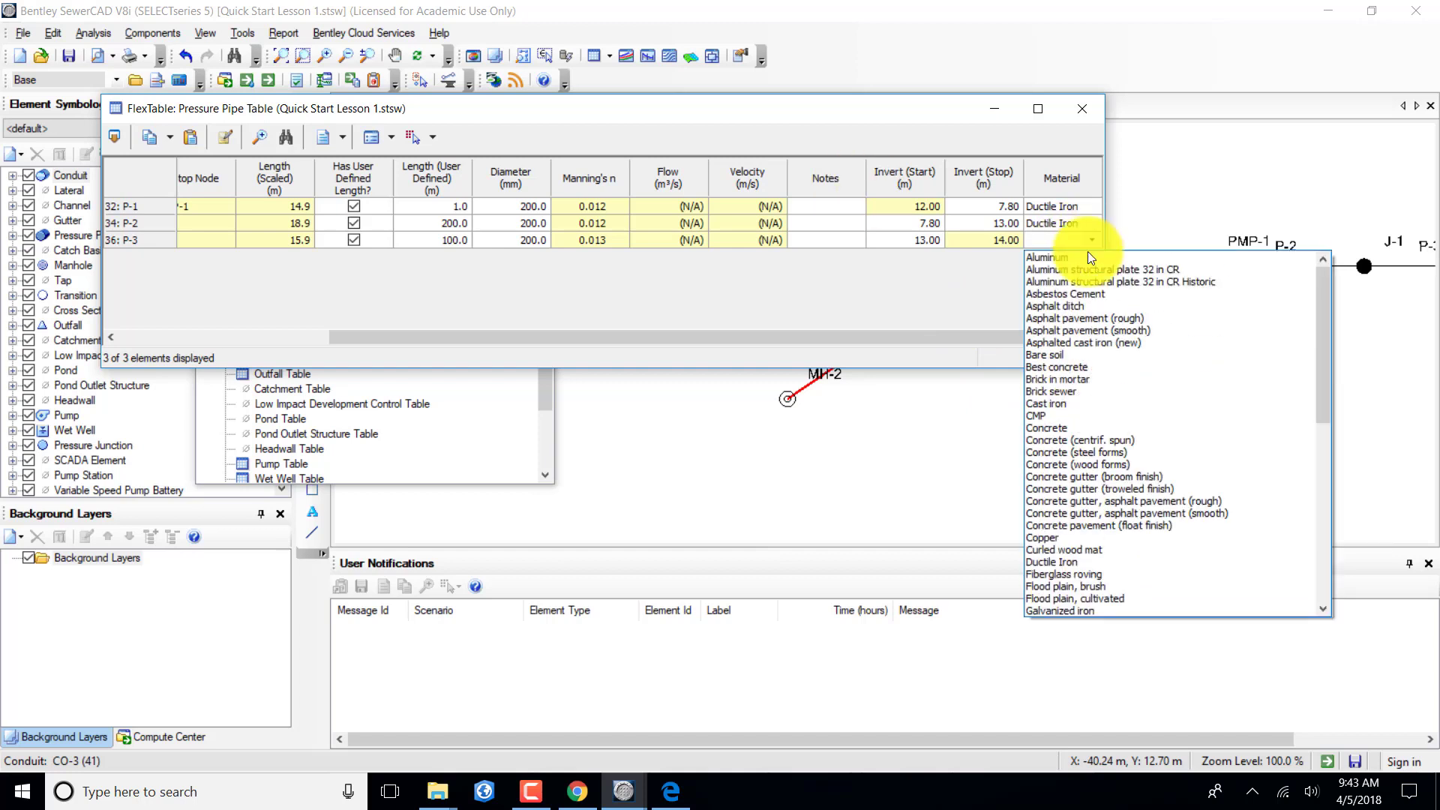
click(1046, 562)
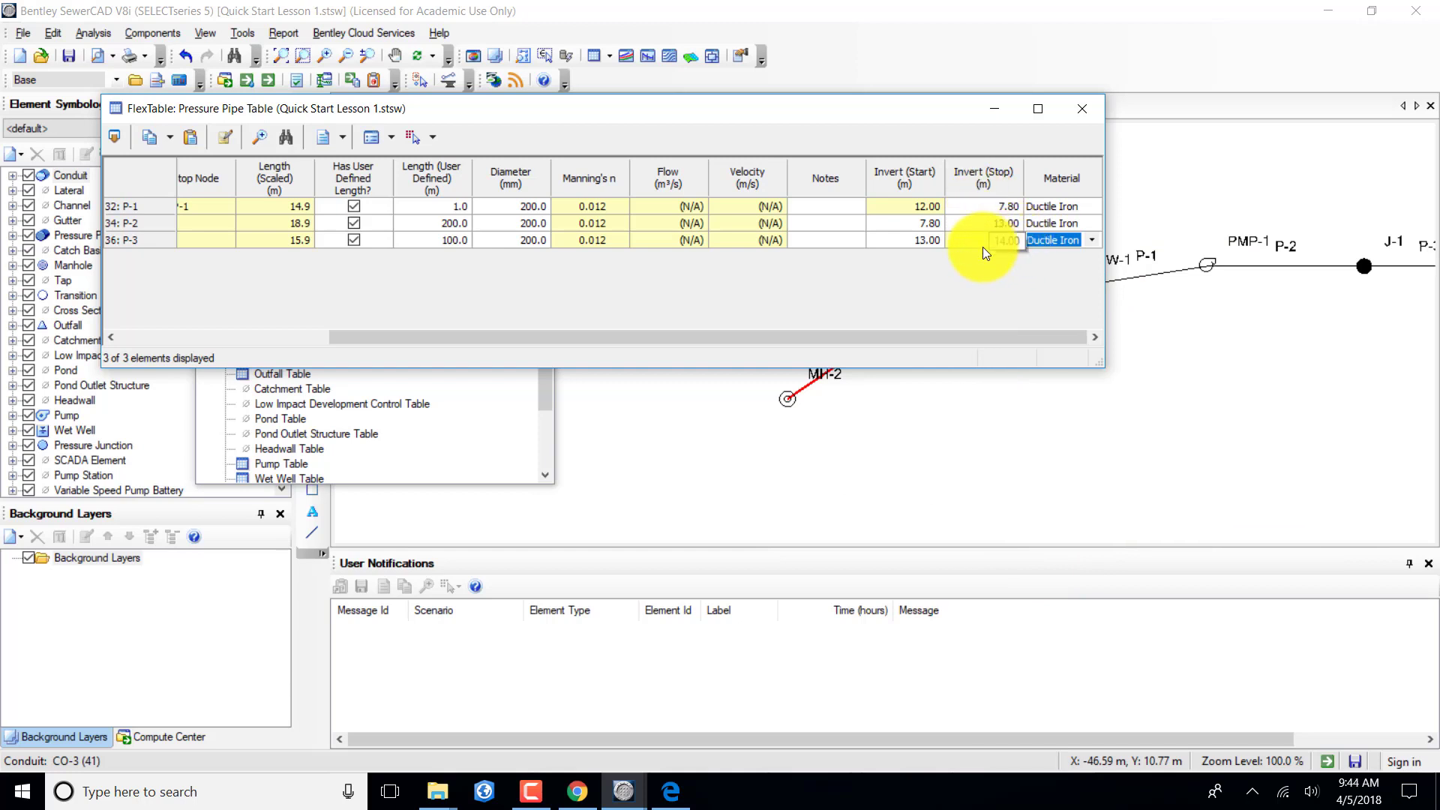
click(915, 203)
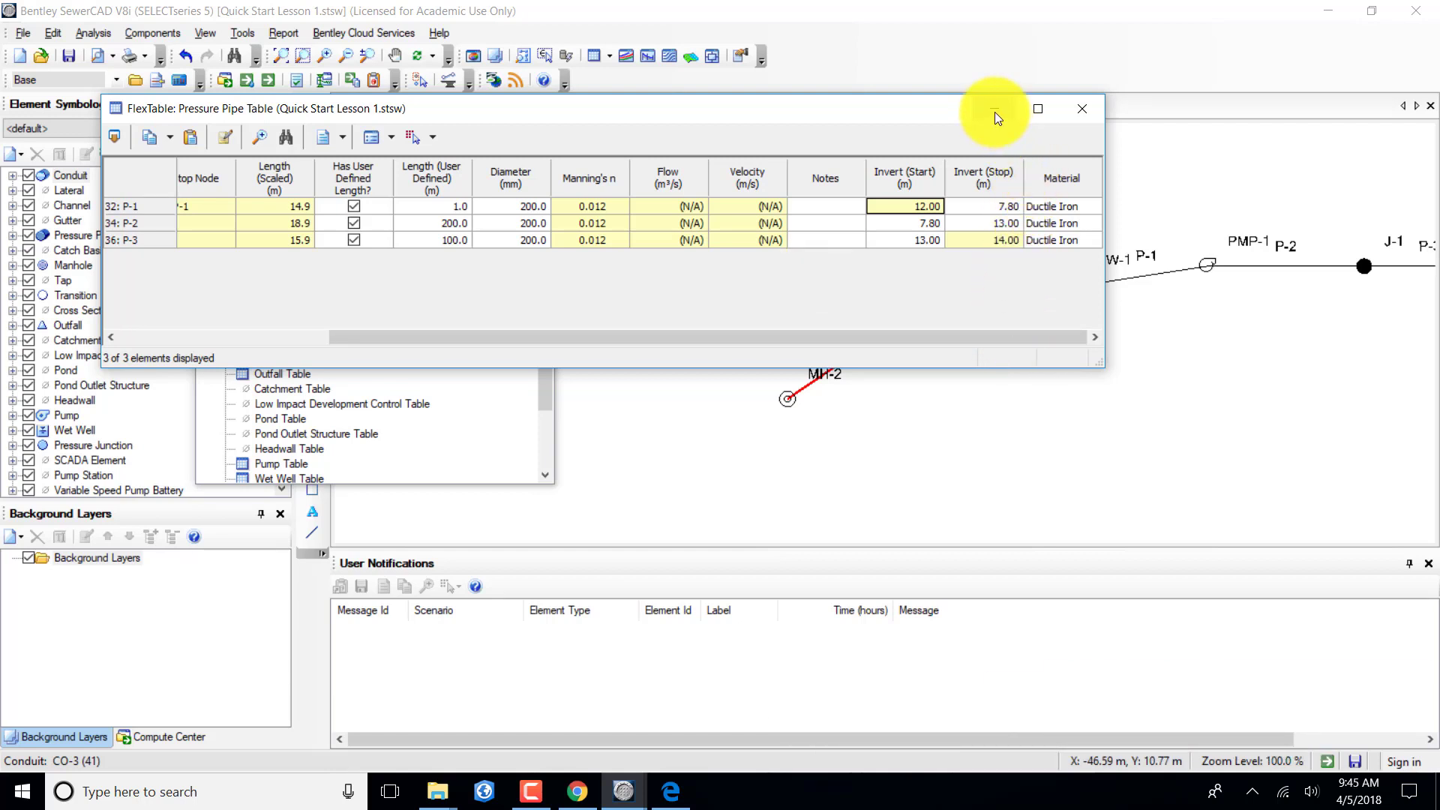
Add the "Set Invert to Start?" column to the pressure pipe table.
click(889, 207)
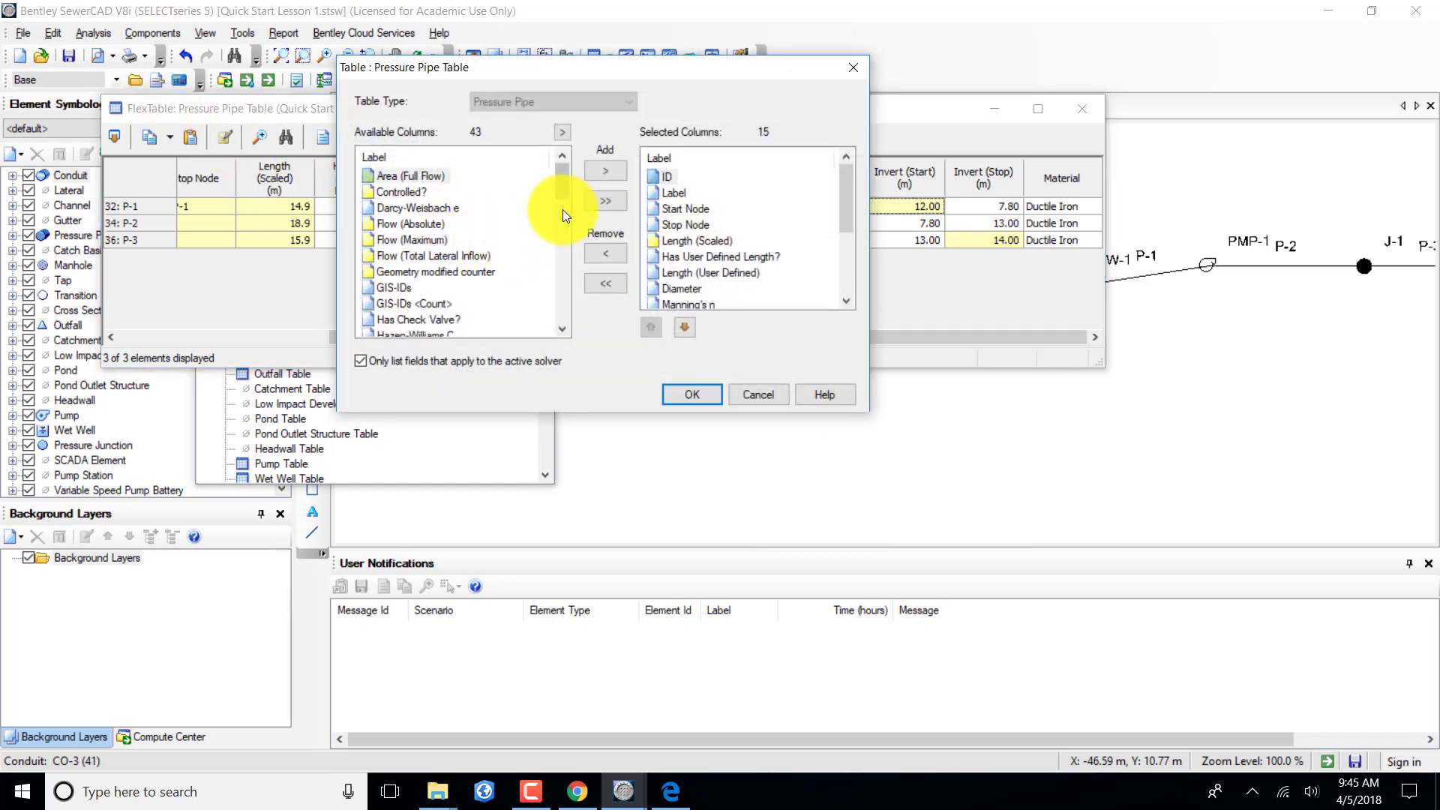
drag(563, 179, 552, 297)
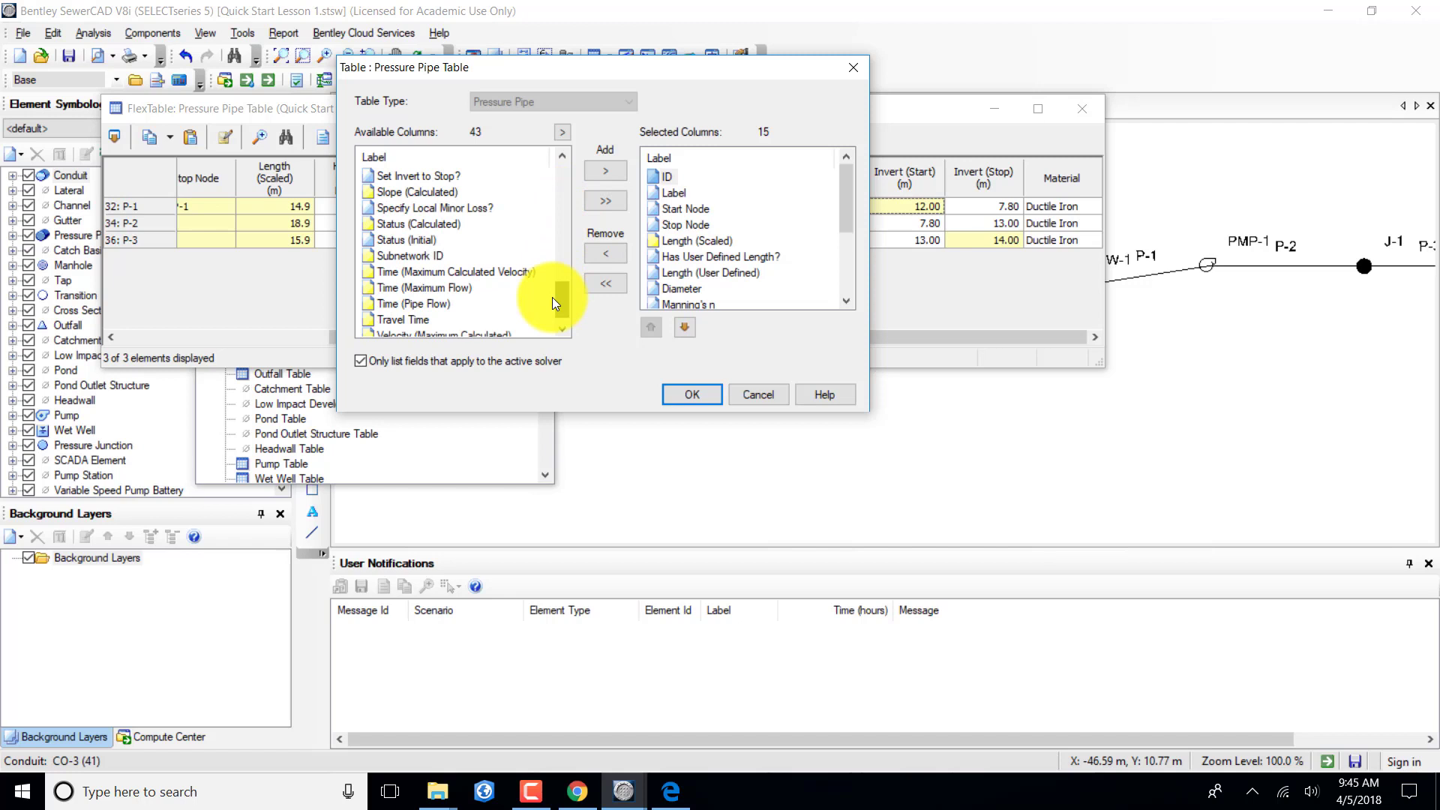
drag(552, 296, 552, 292)
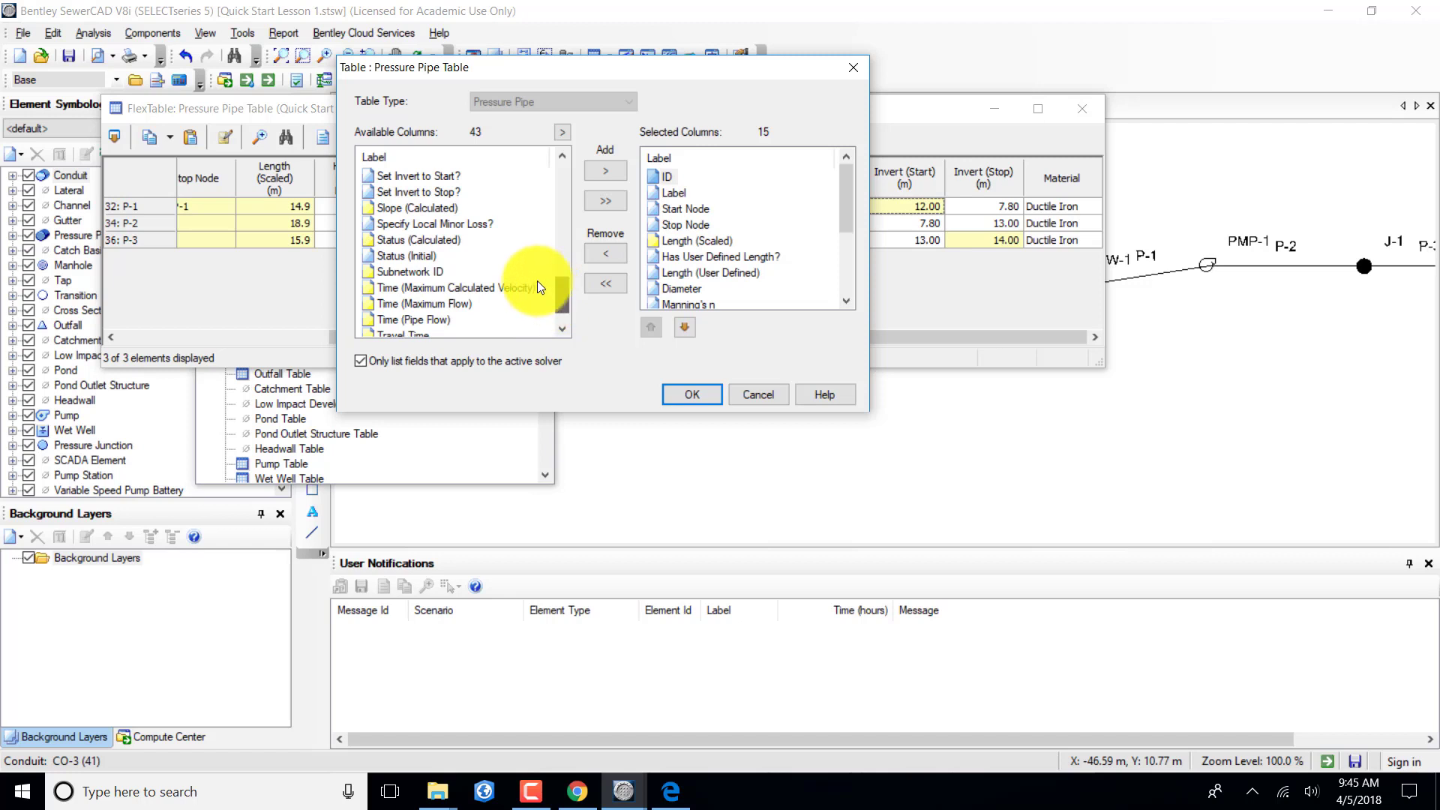
click(420, 175)
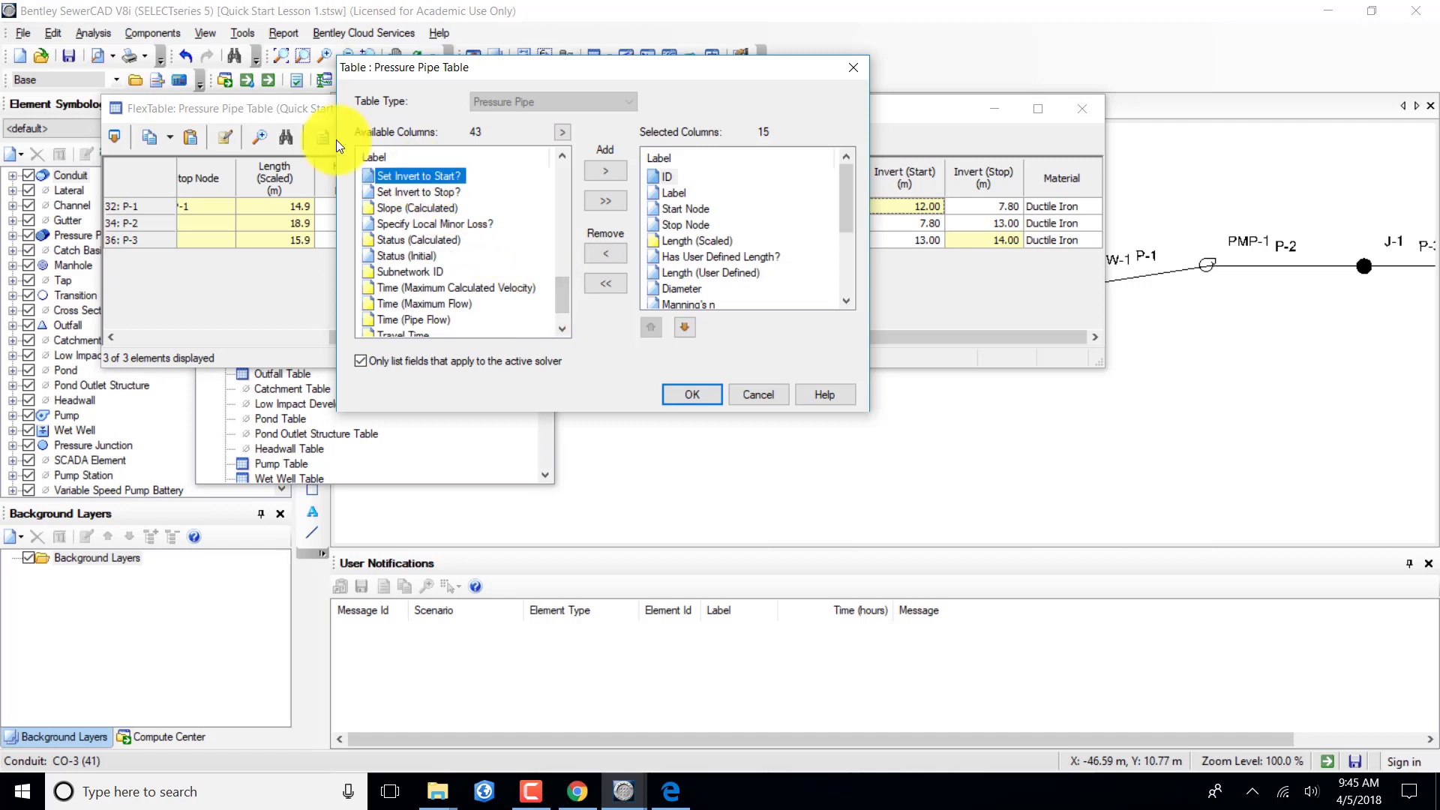
click(589, 172)
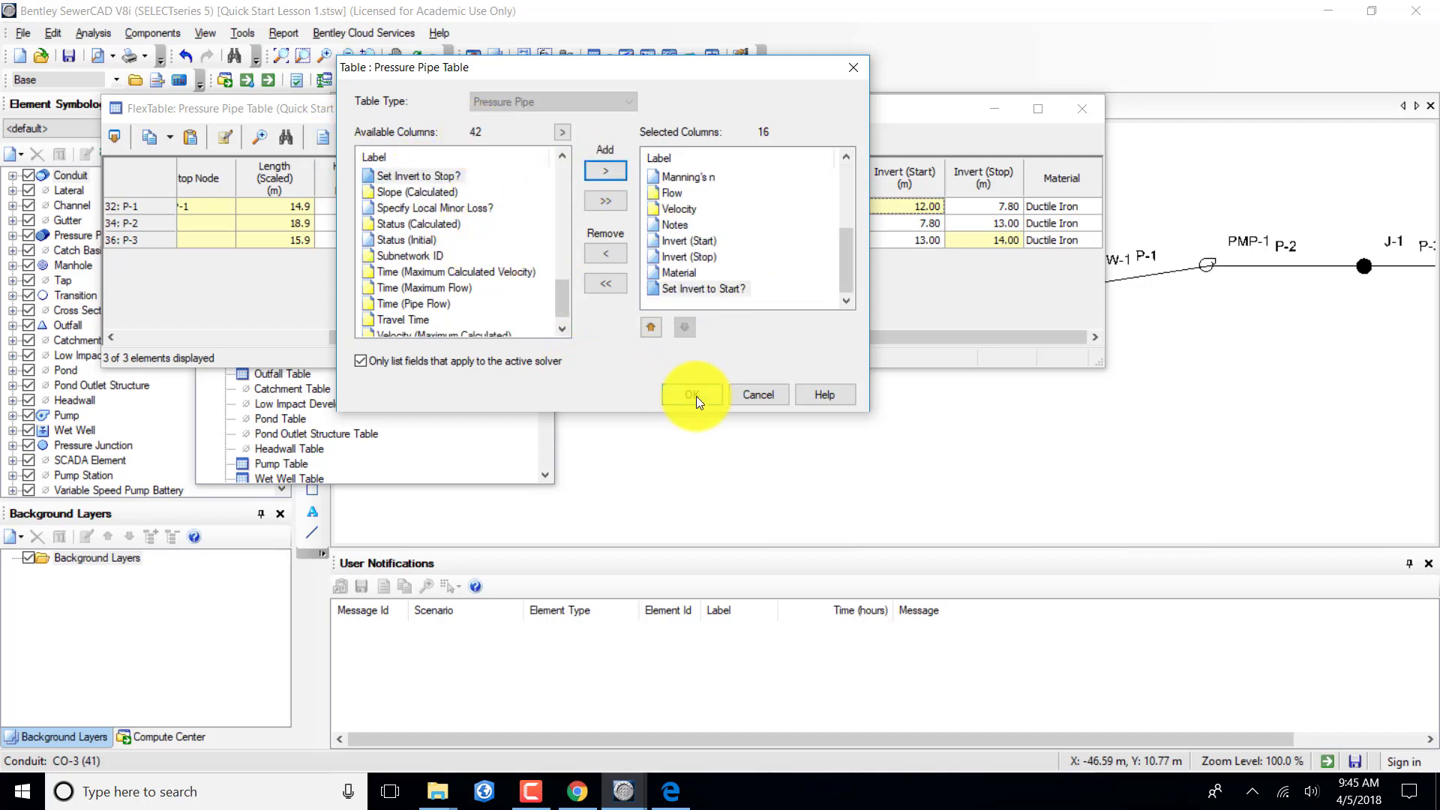
click(693, 395)
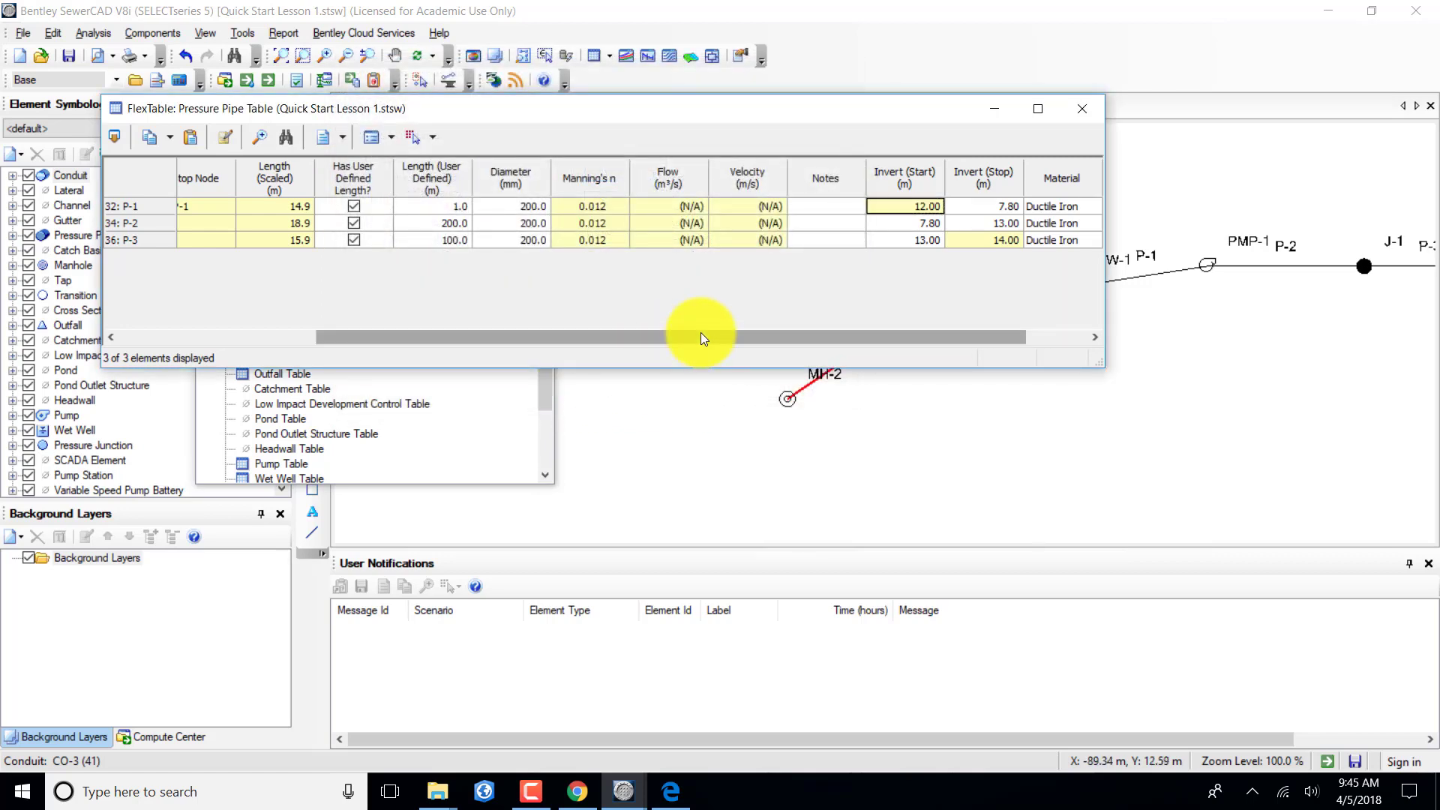
Turn off "Set Invert to Start?" for pipe P-1, set its start invert to 6 m, and close the pressure pipe table.
drag(701, 338, 862, 332)
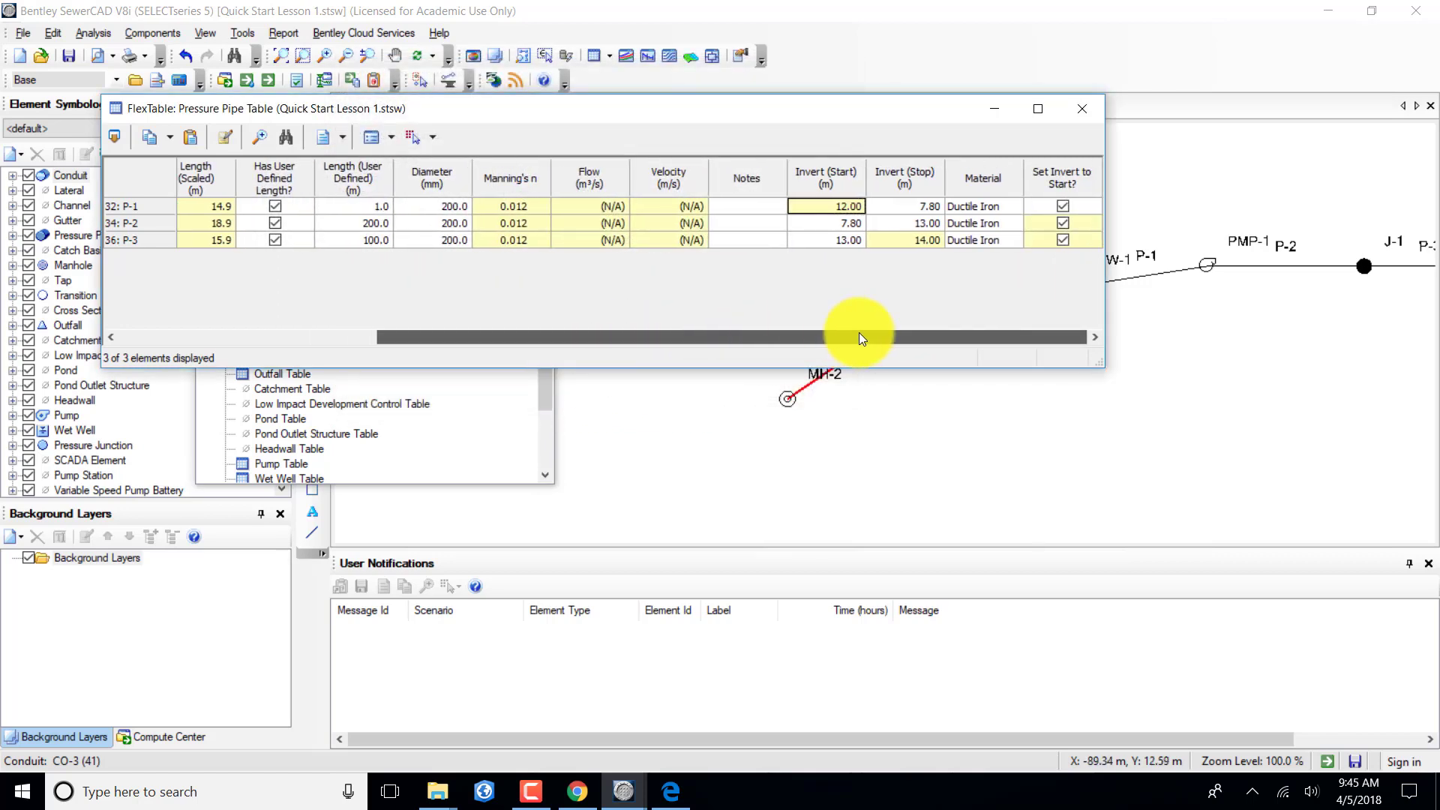
click(1062, 204)
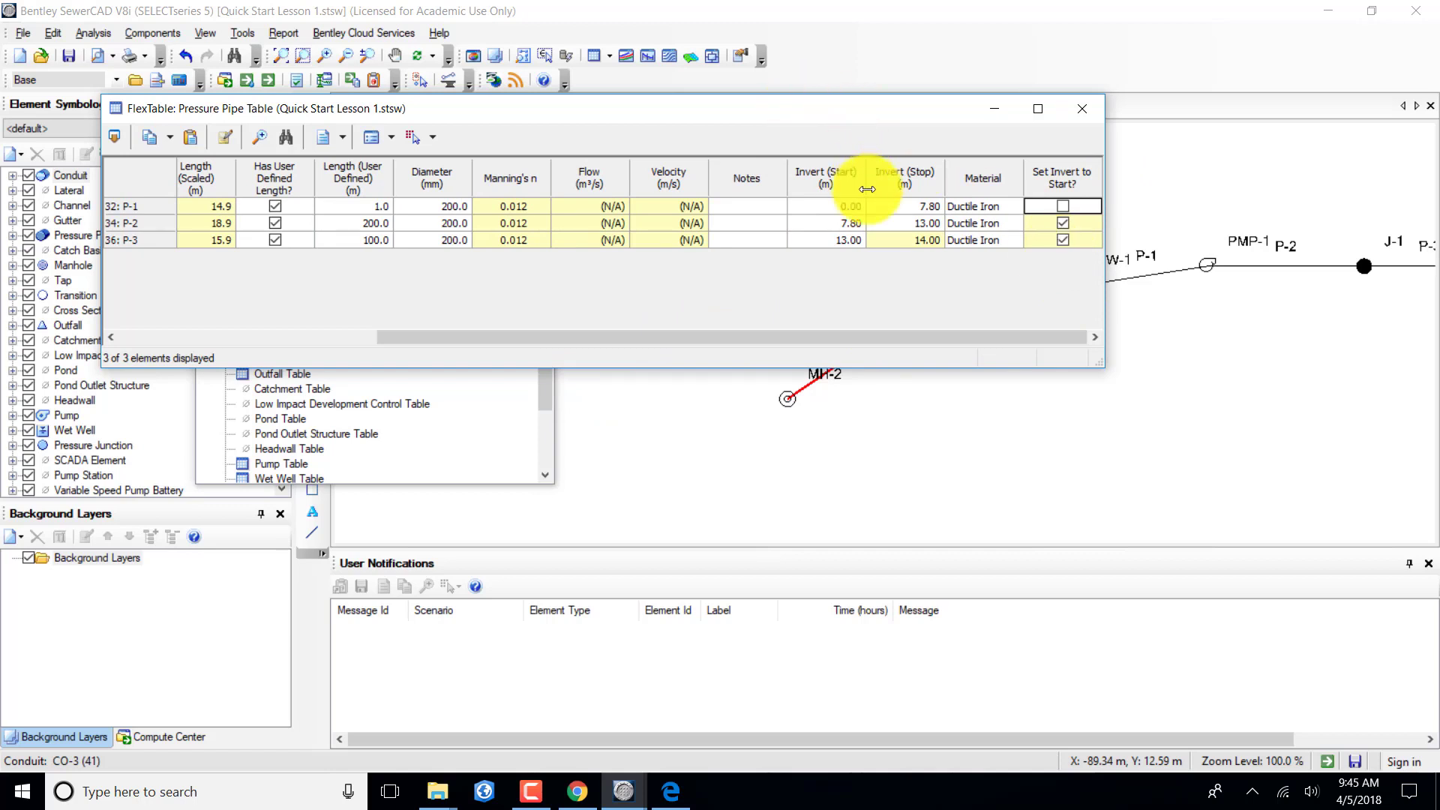
click(837, 201)
click(836, 204)
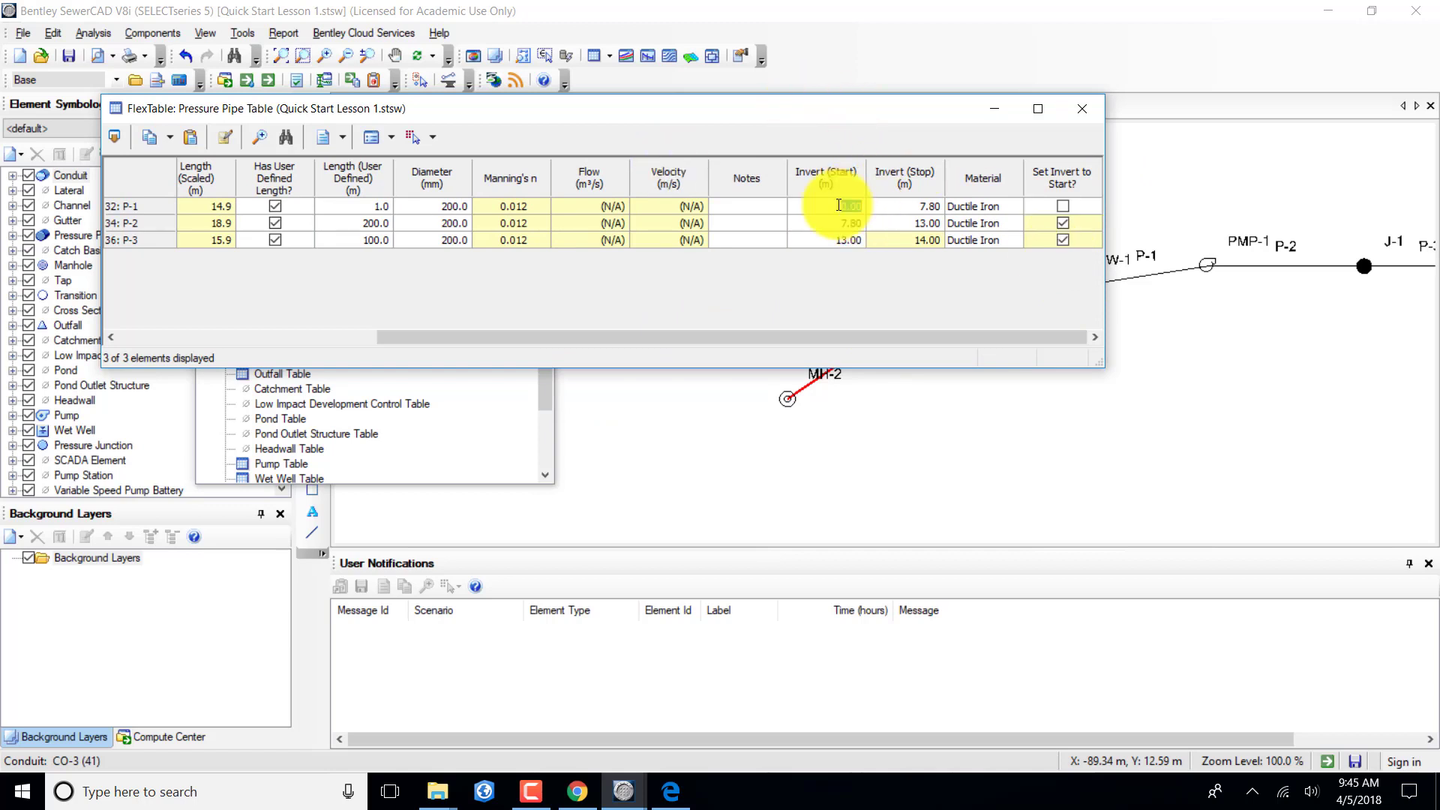
text(6)
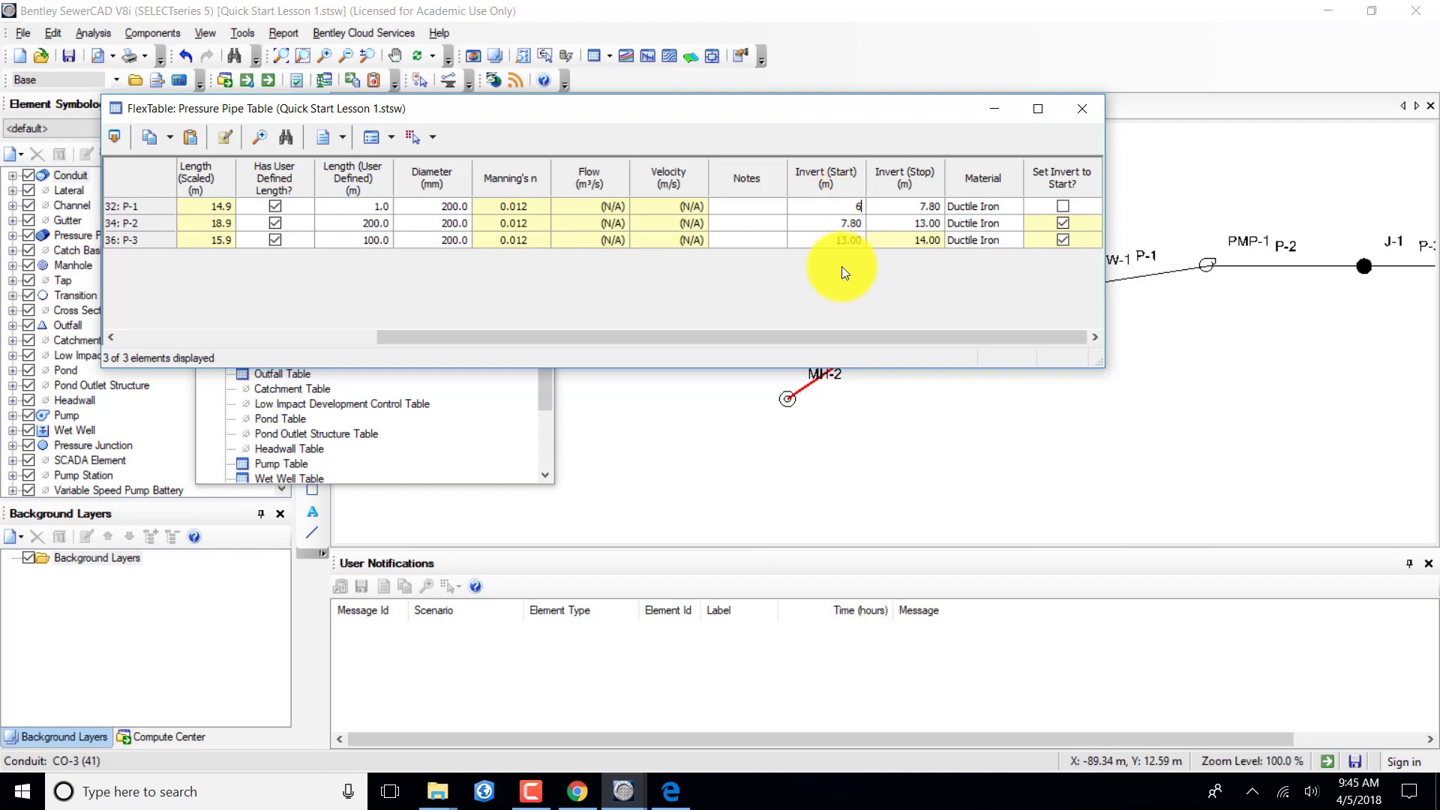
click(802, 225)
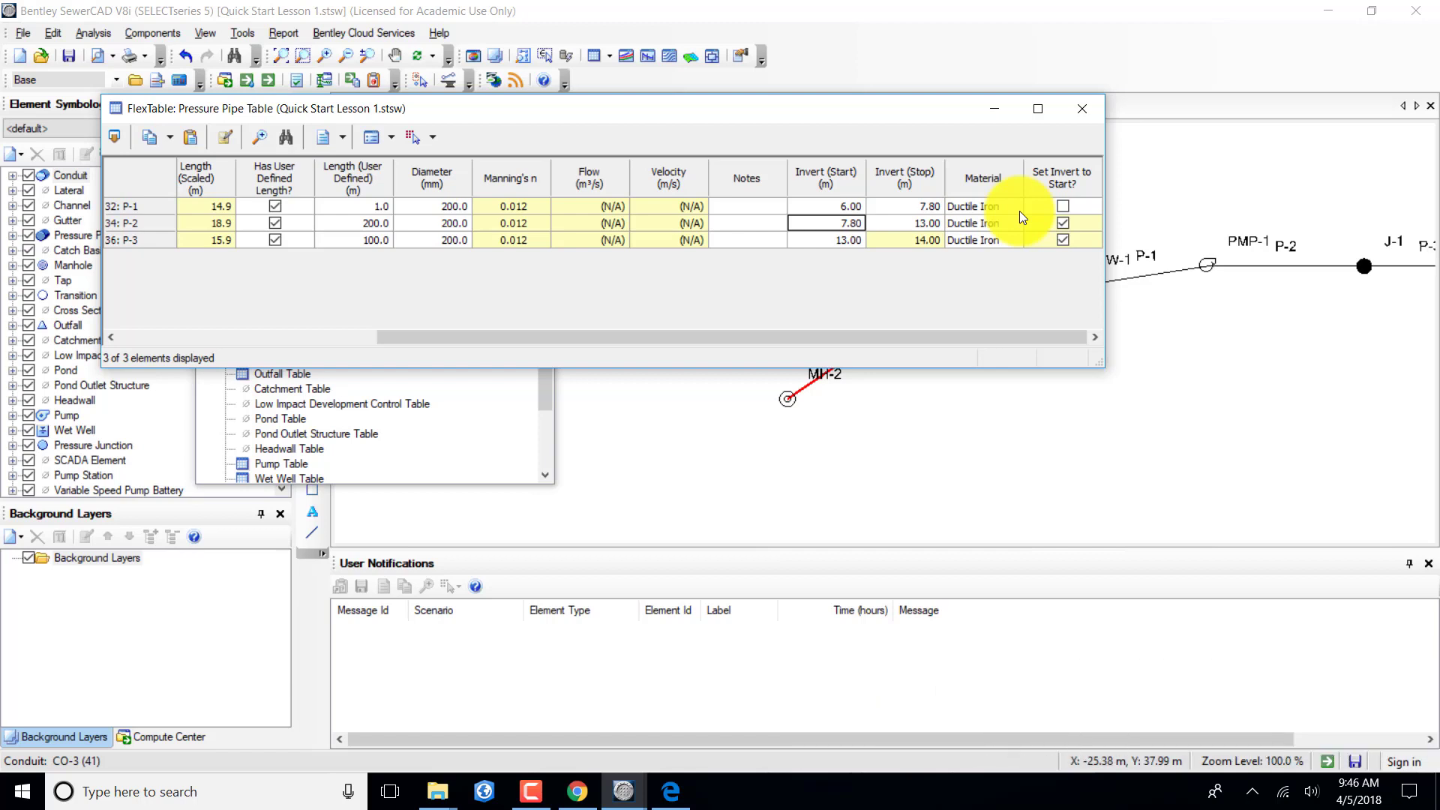
click(1083, 109)
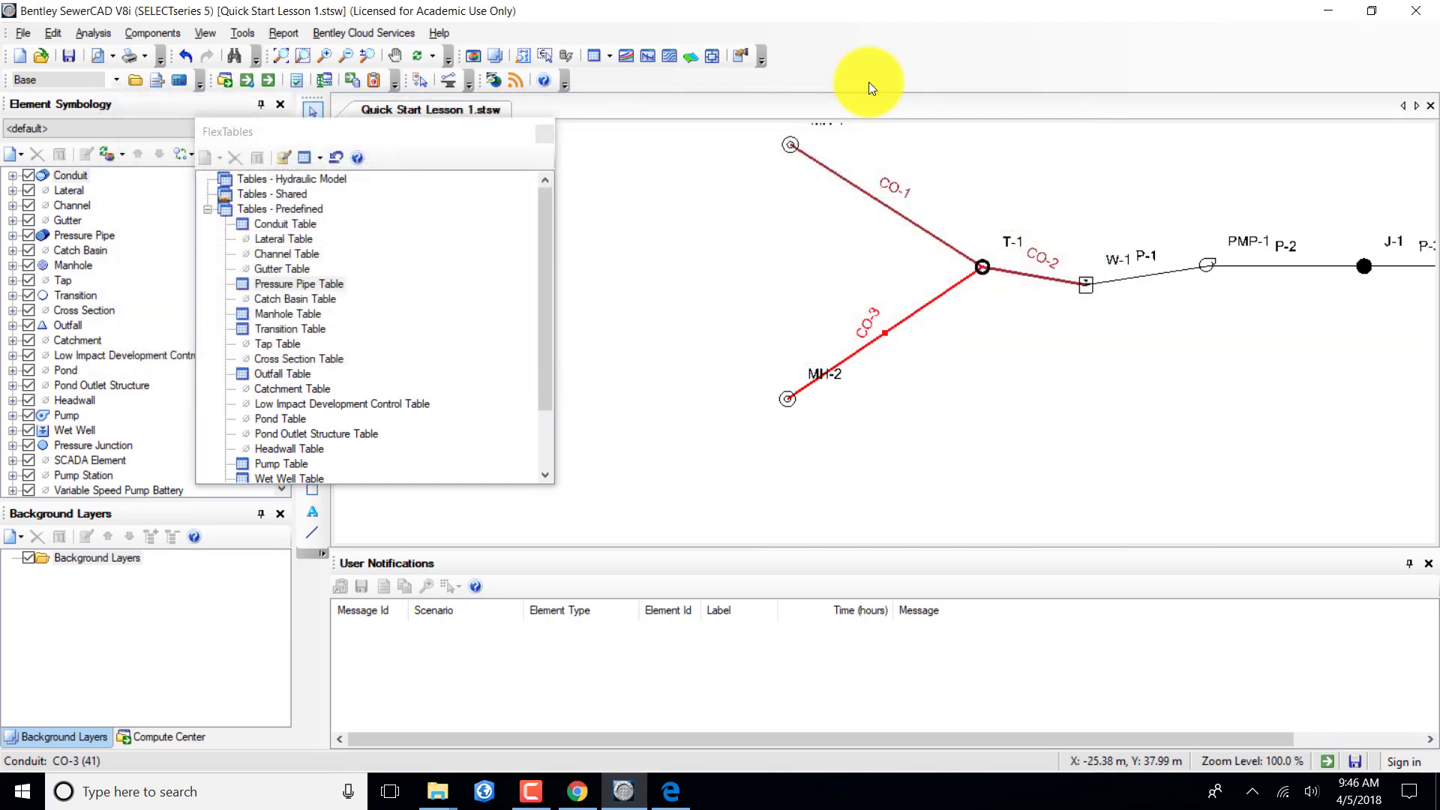
Examine the physical properties of conduits CO-1, CO-2 and CO-3, including diameter, material, inverts and user-defined length.
double_click(893, 190)
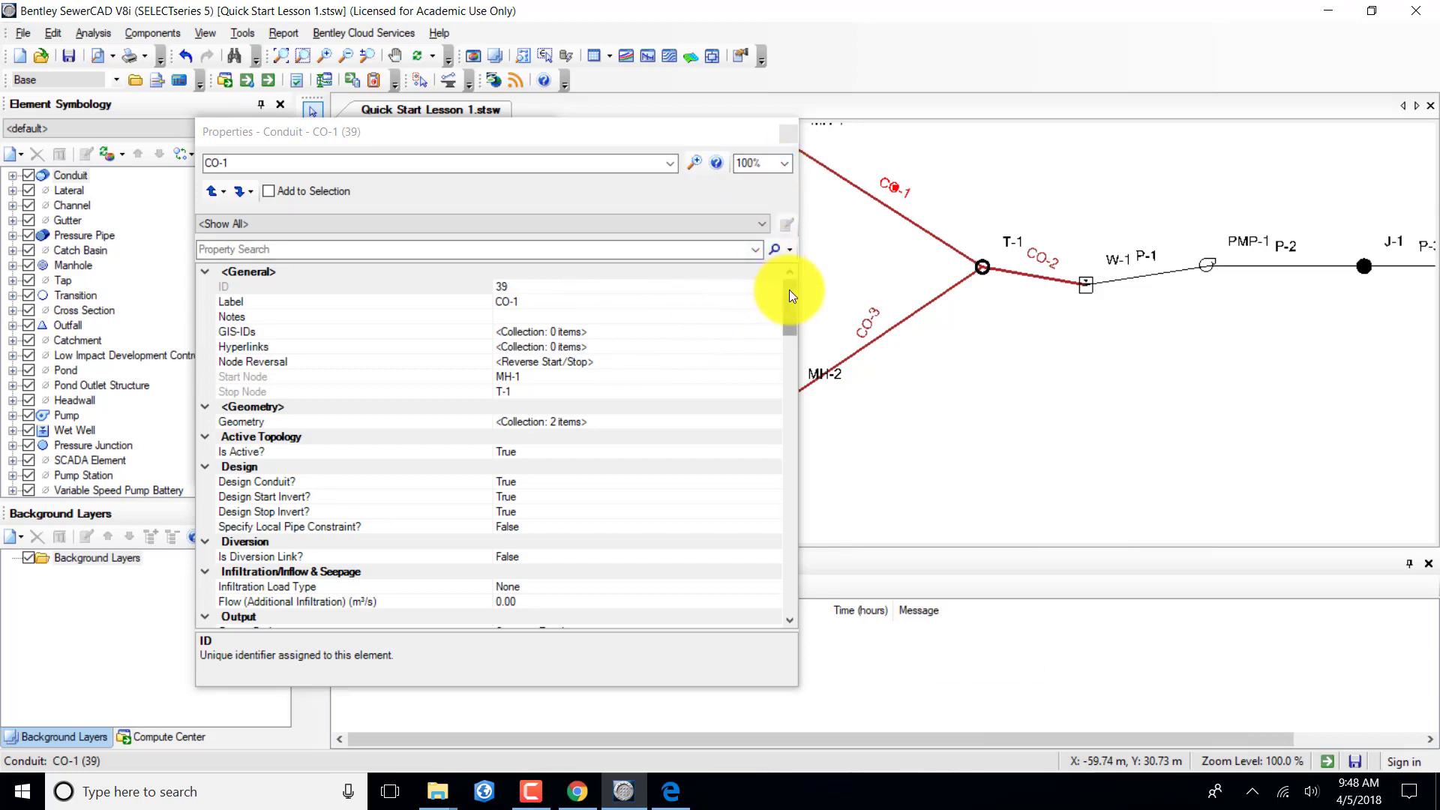
drag(790, 290, 792, 336)
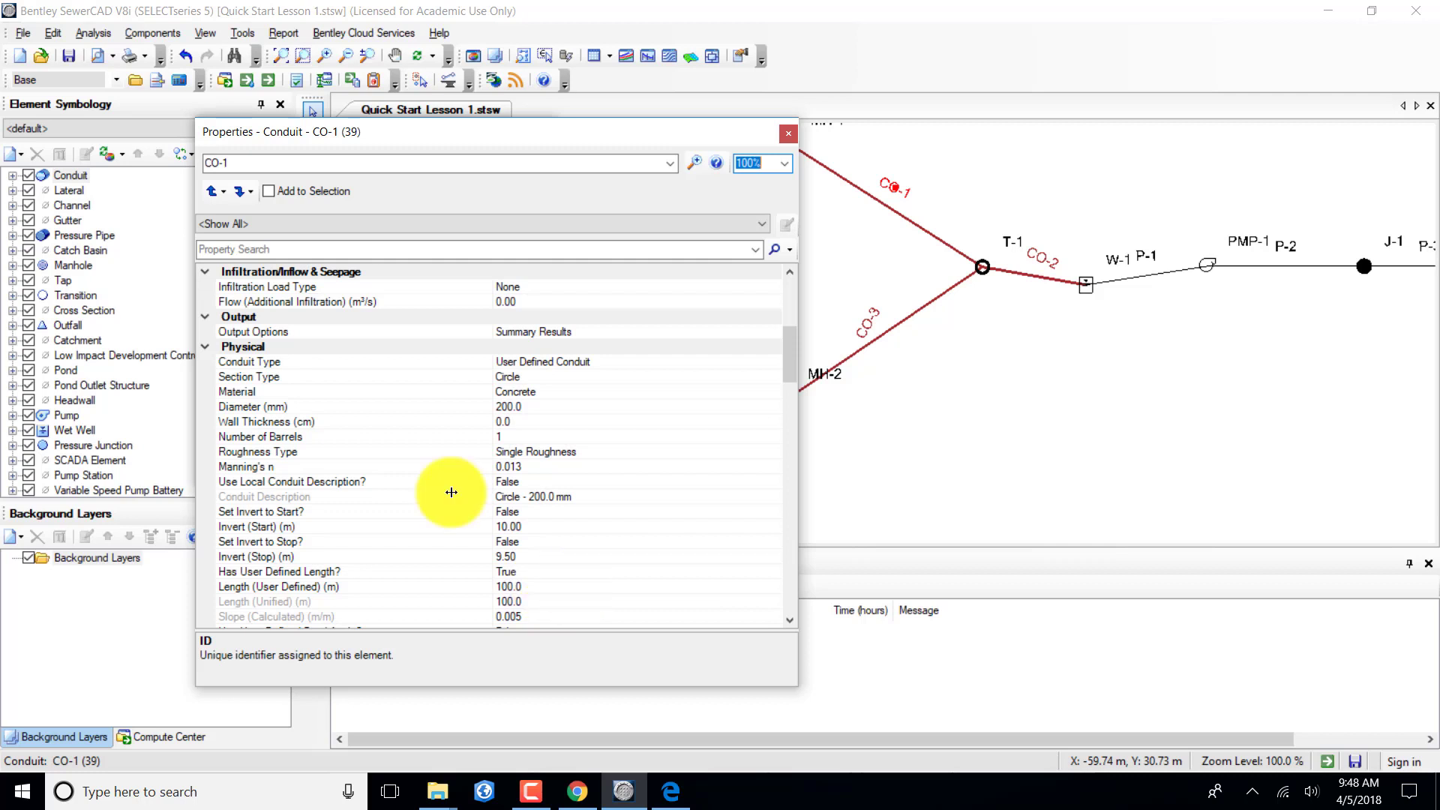
click(667, 166)
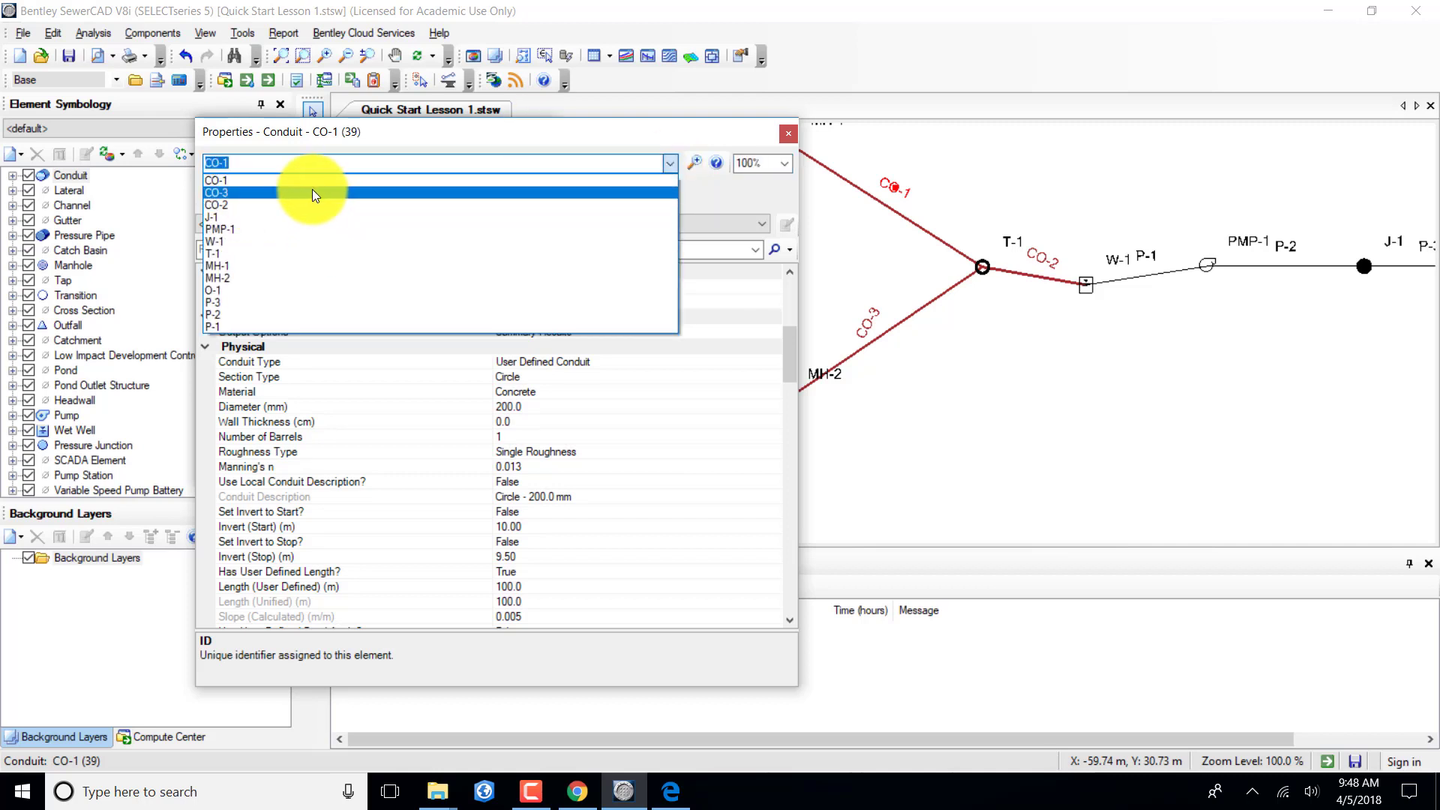
click(290, 205)
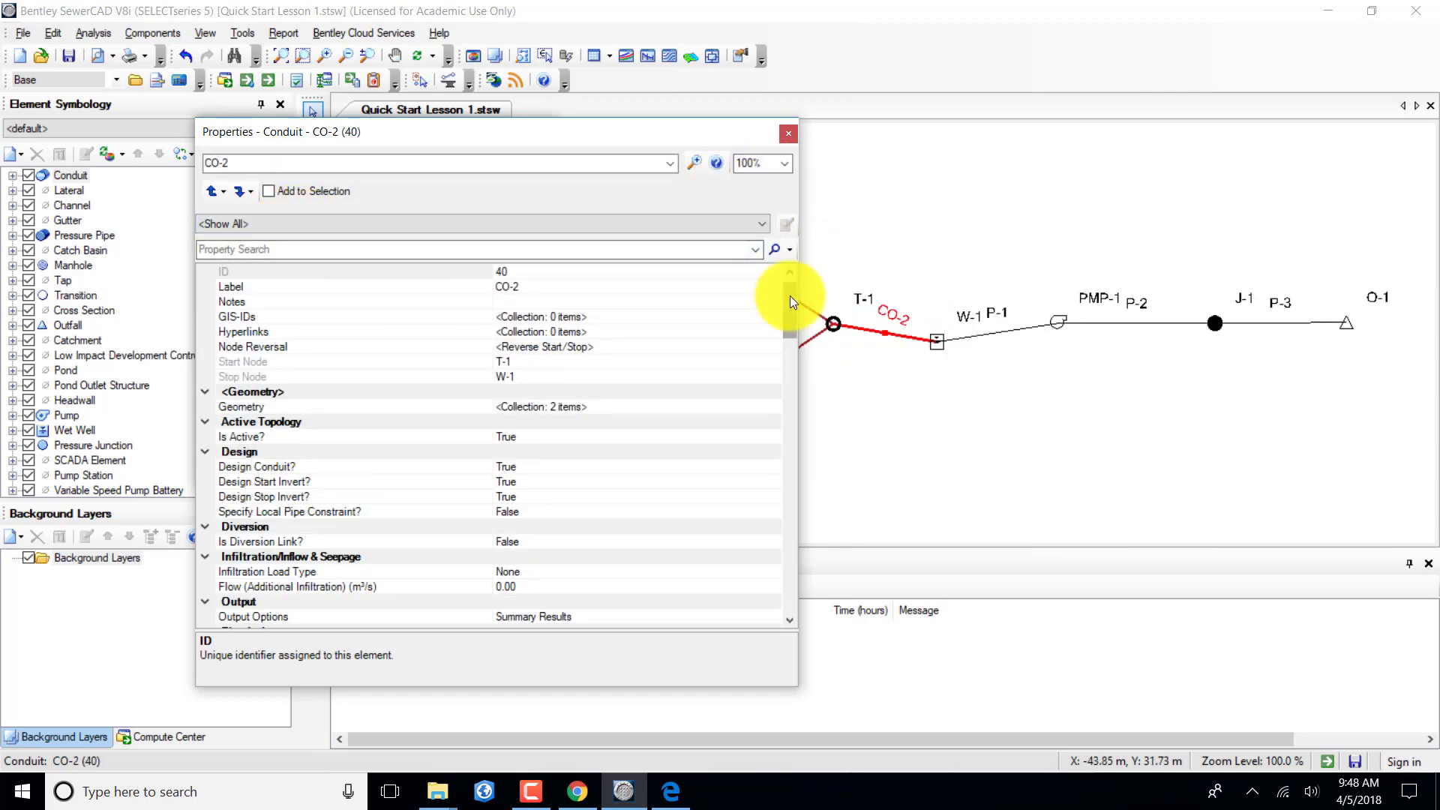
drag(790, 296, 798, 339)
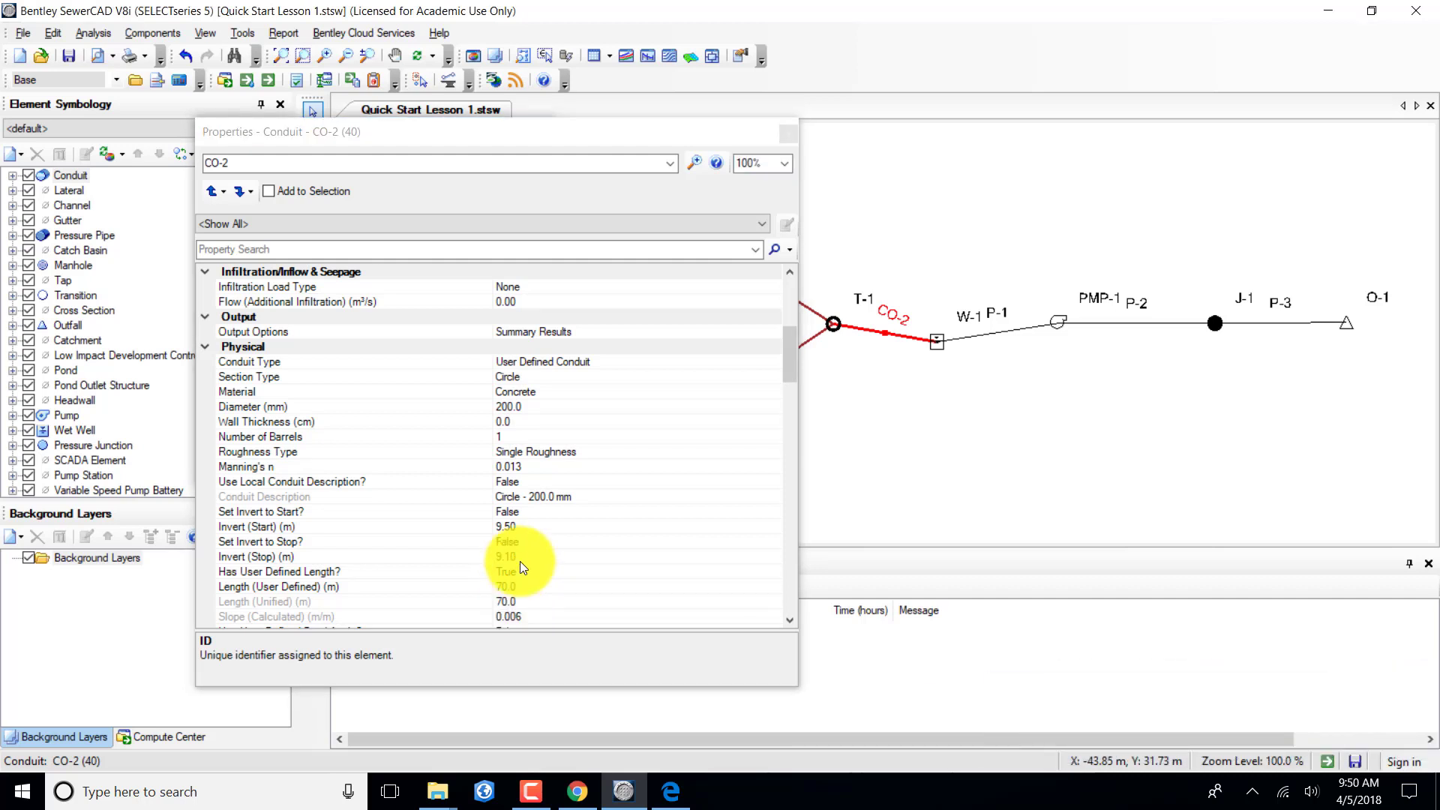
click(668, 162)
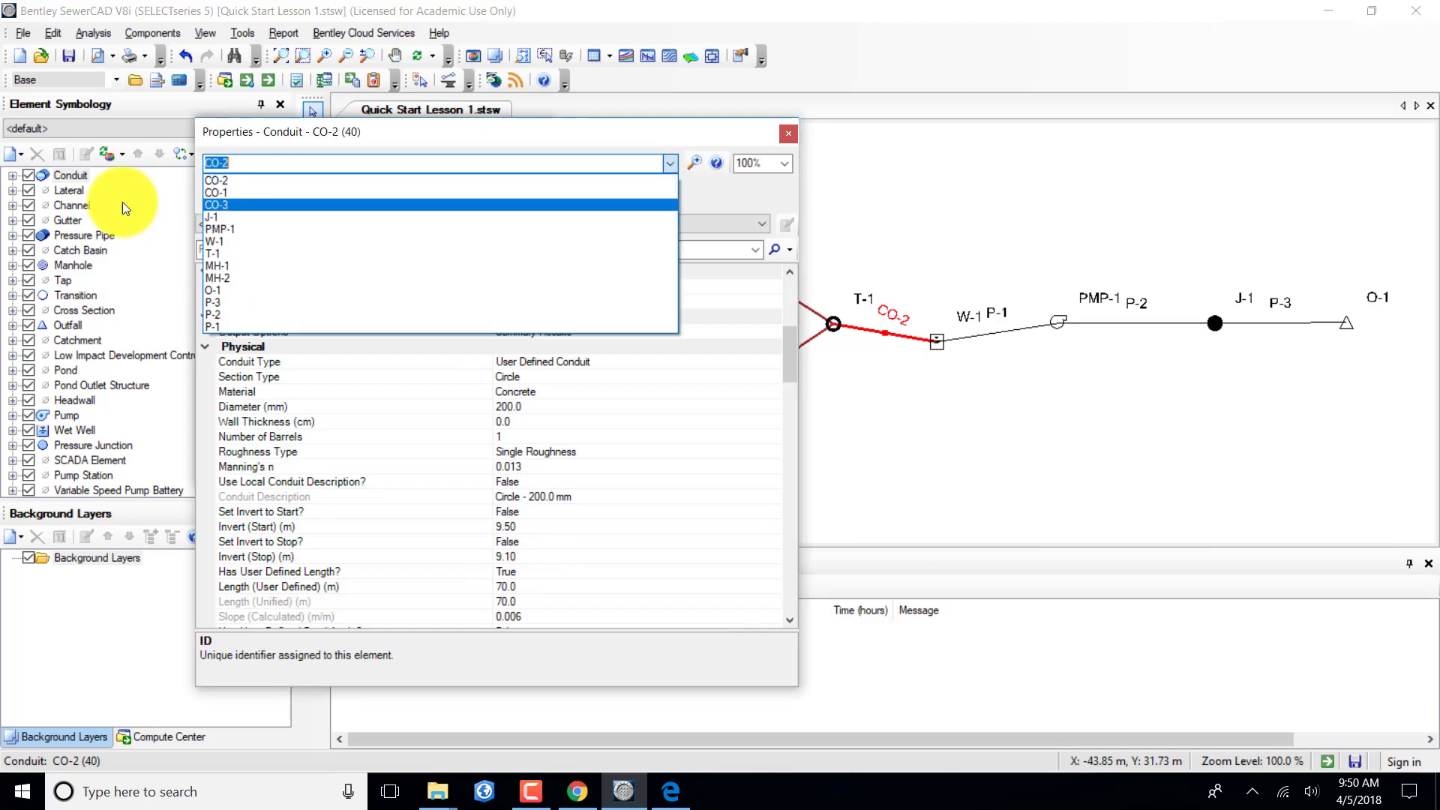
click(231, 204)
scroll(675, 435, down, 5)
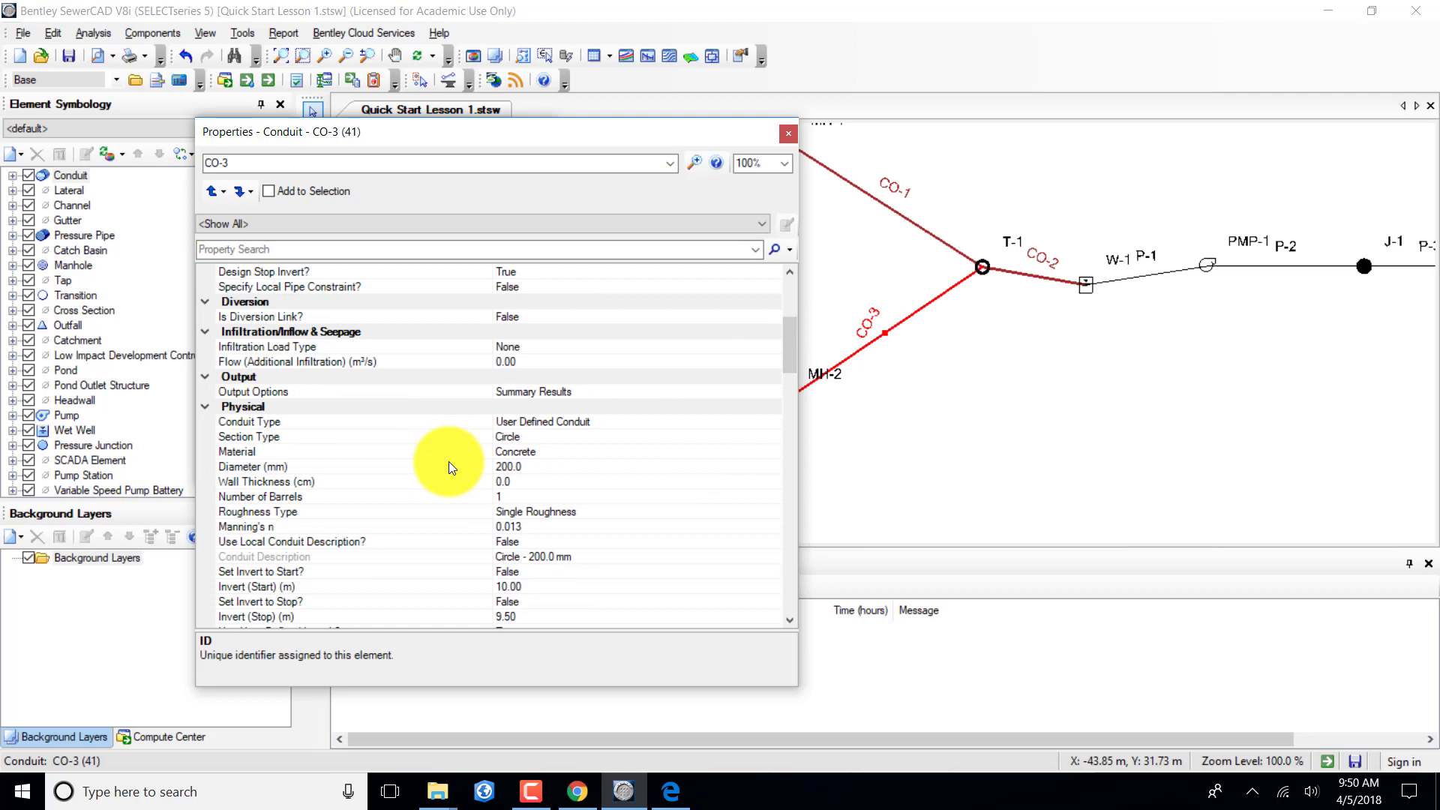
scroll(448, 462, down, 3)
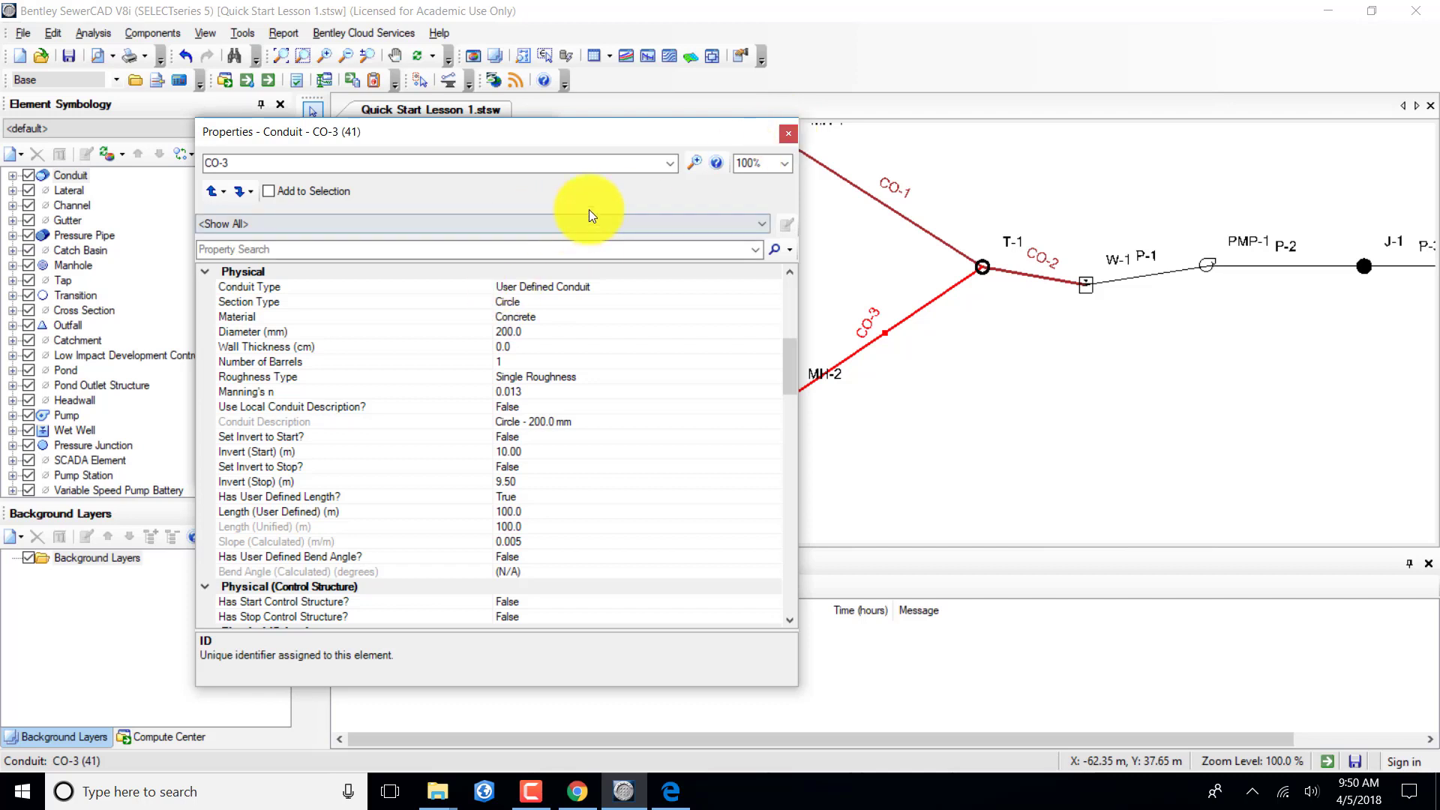
Examine the physical properties of pressure pipes P-1, P-2 and P-3, including diameter, material, inverts and user-defined length.
click(671, 162)
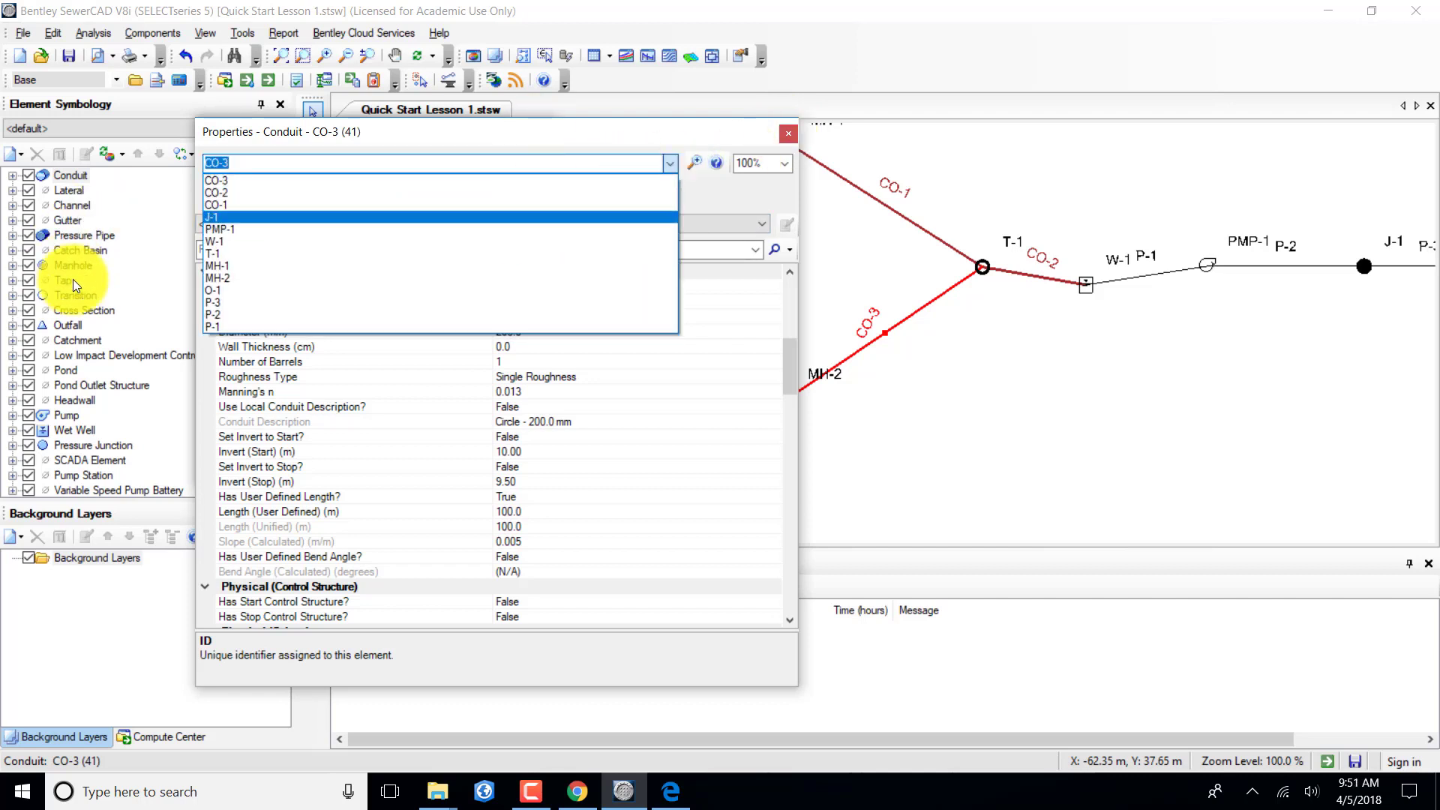
click(219, 324)
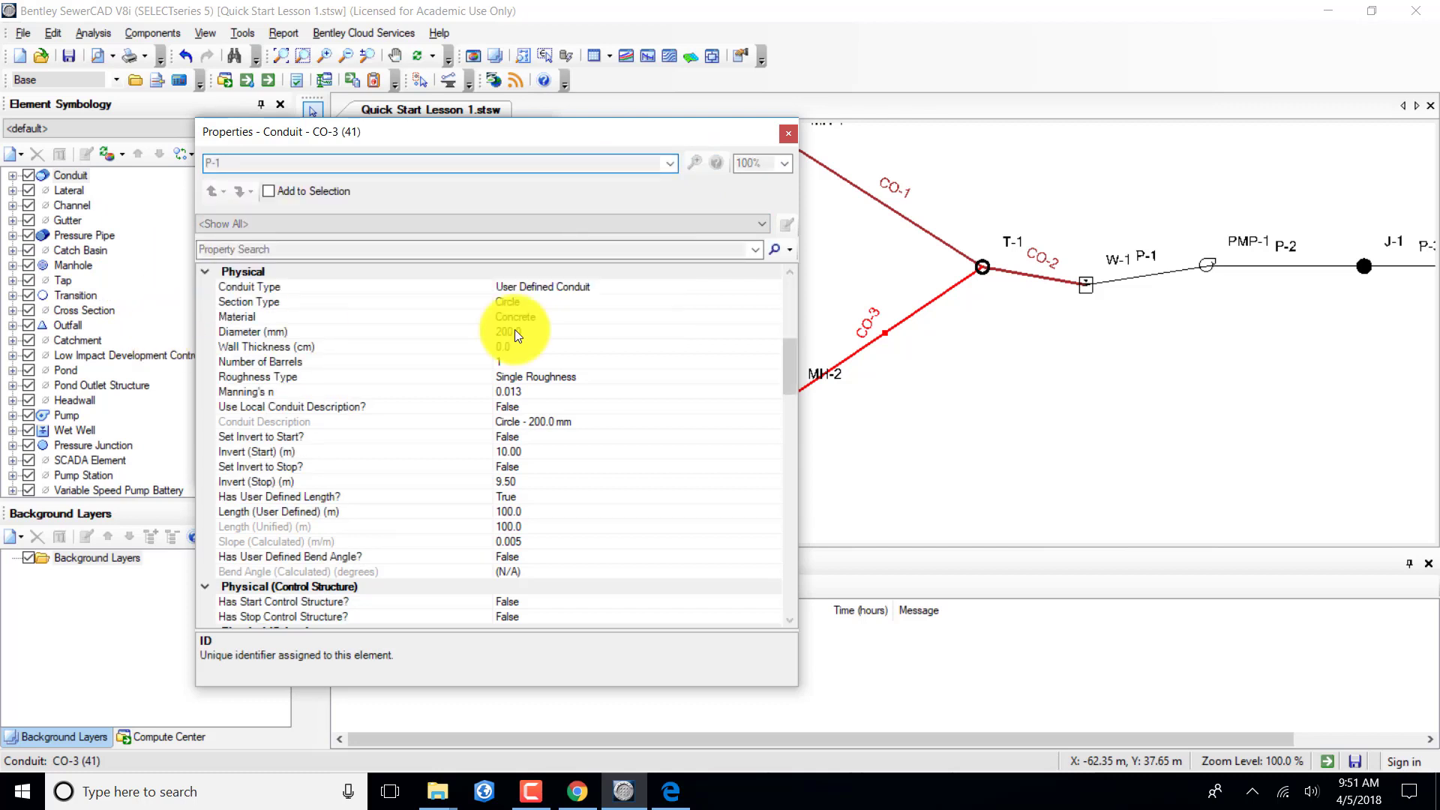
scroll(573, 365, down, 4)
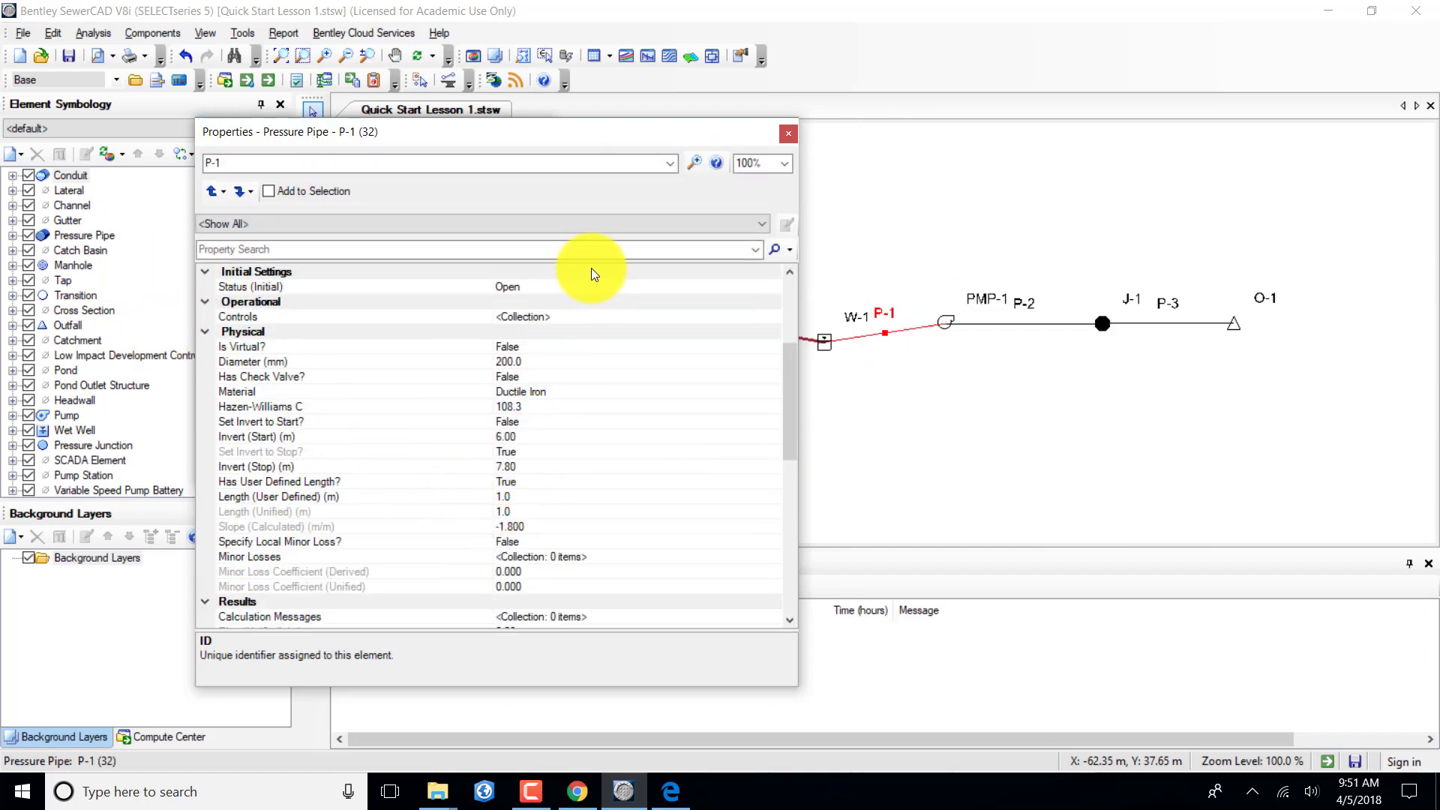
click(456, 162)
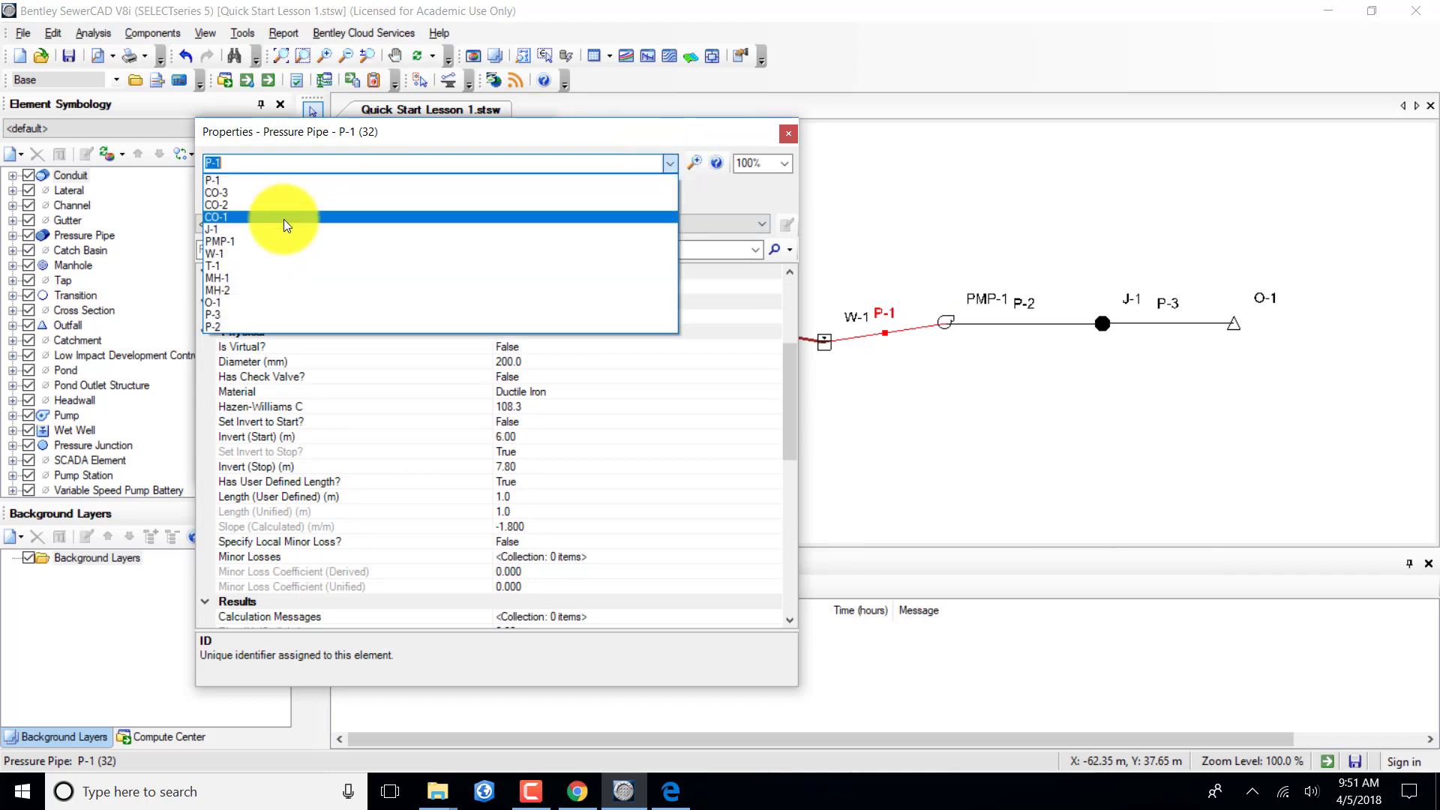
click(227, 327)
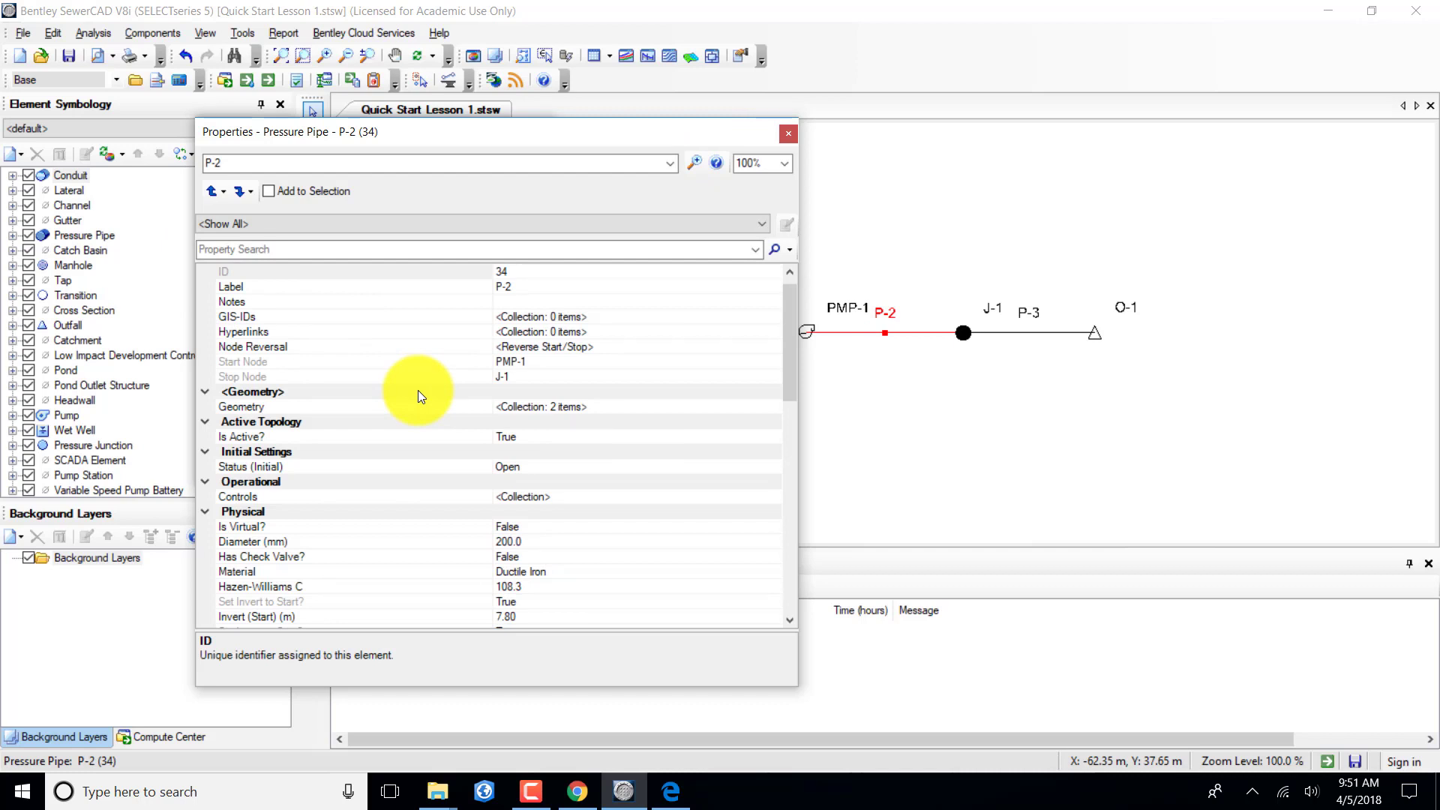
scroll(418, 392, down, 7)
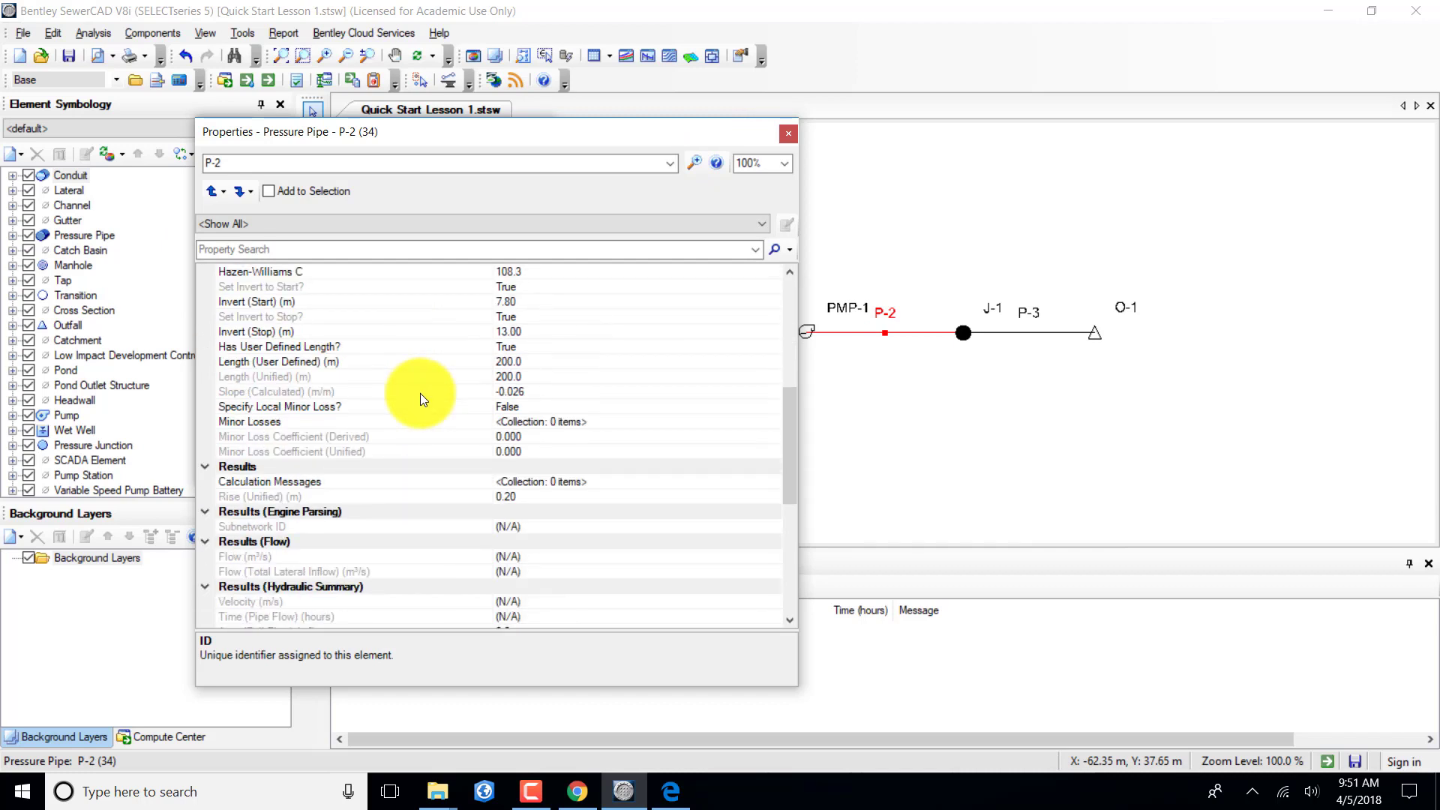
scroll(420, 393, down, 3)
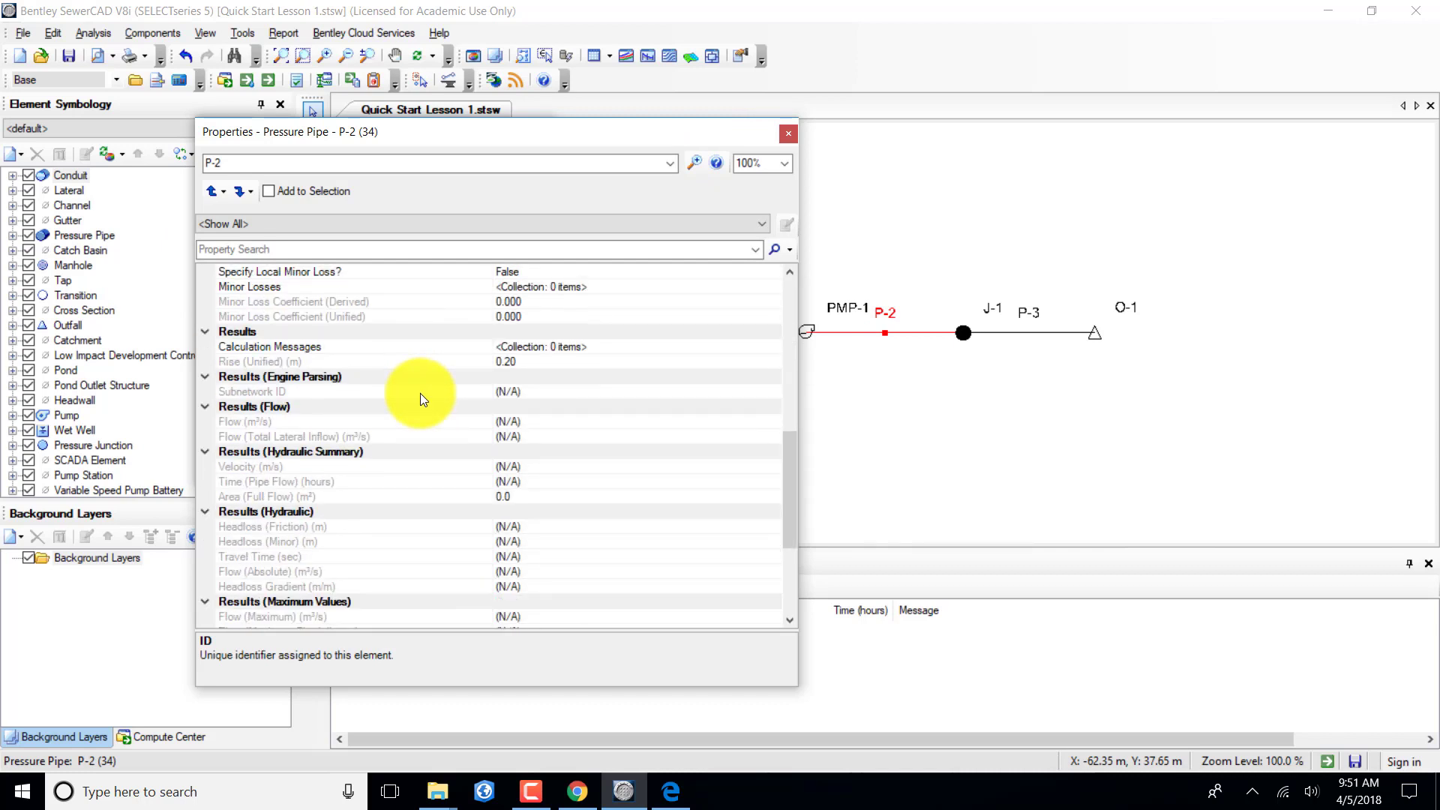
scroll(420, 394, up, 2)
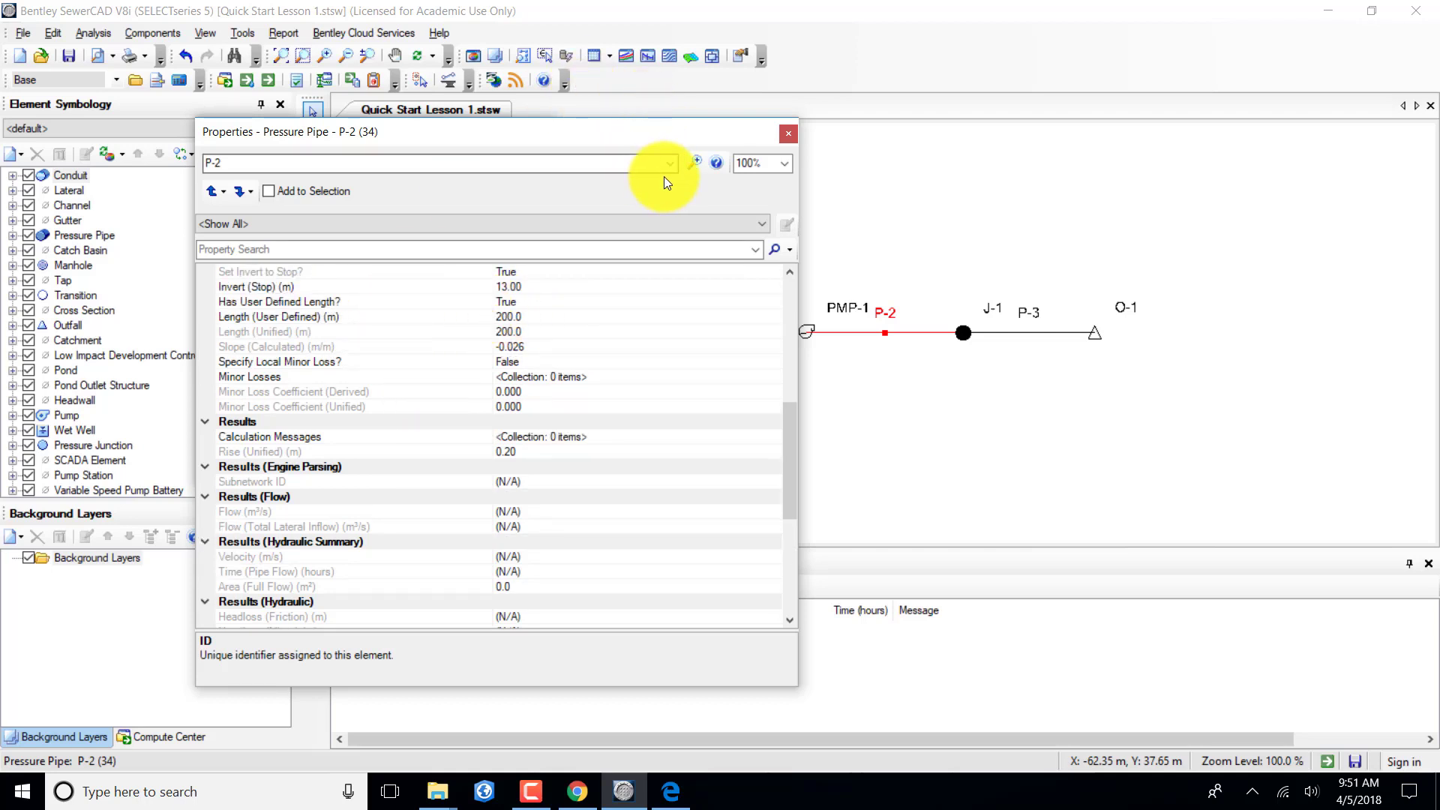
click(534, 163)
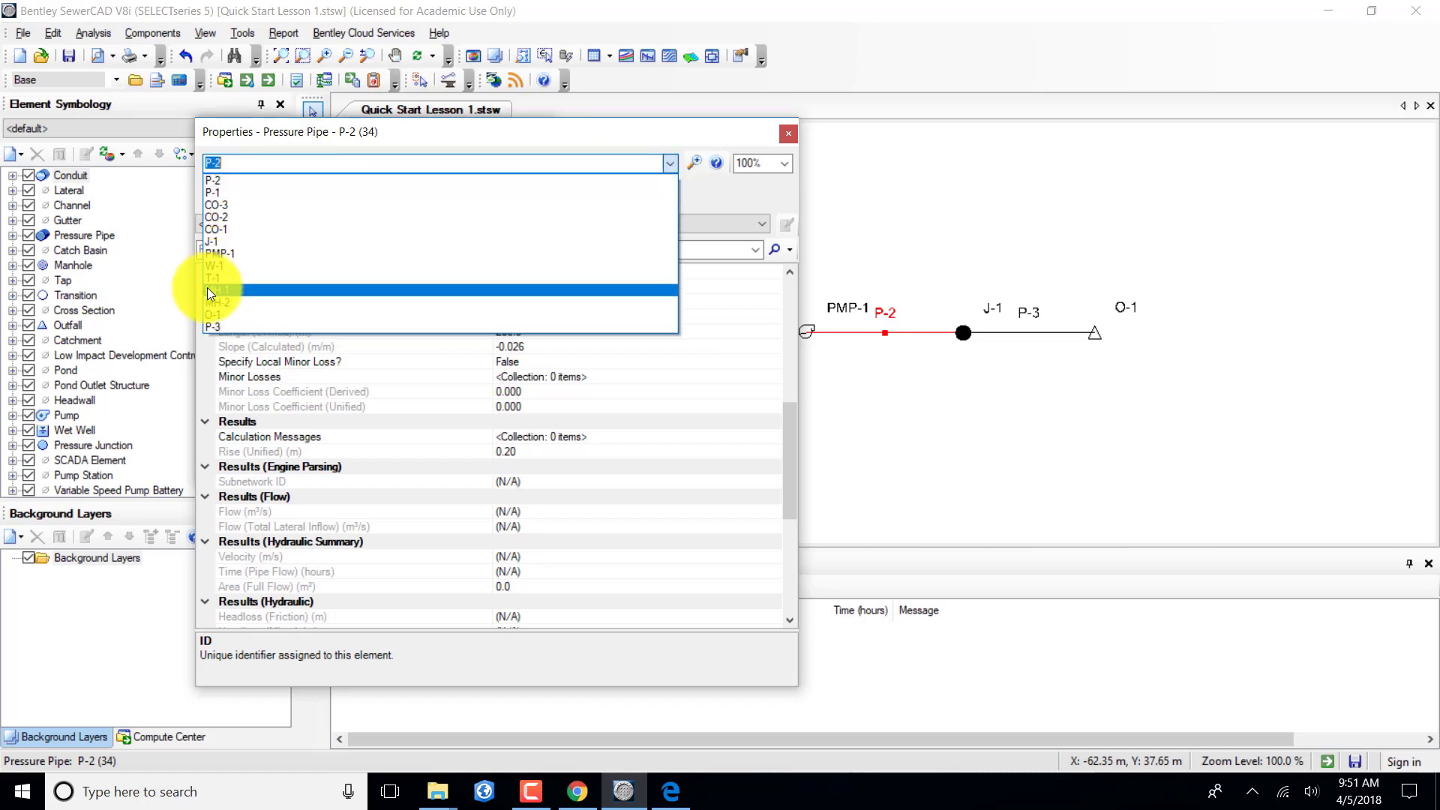
click(211, 318)
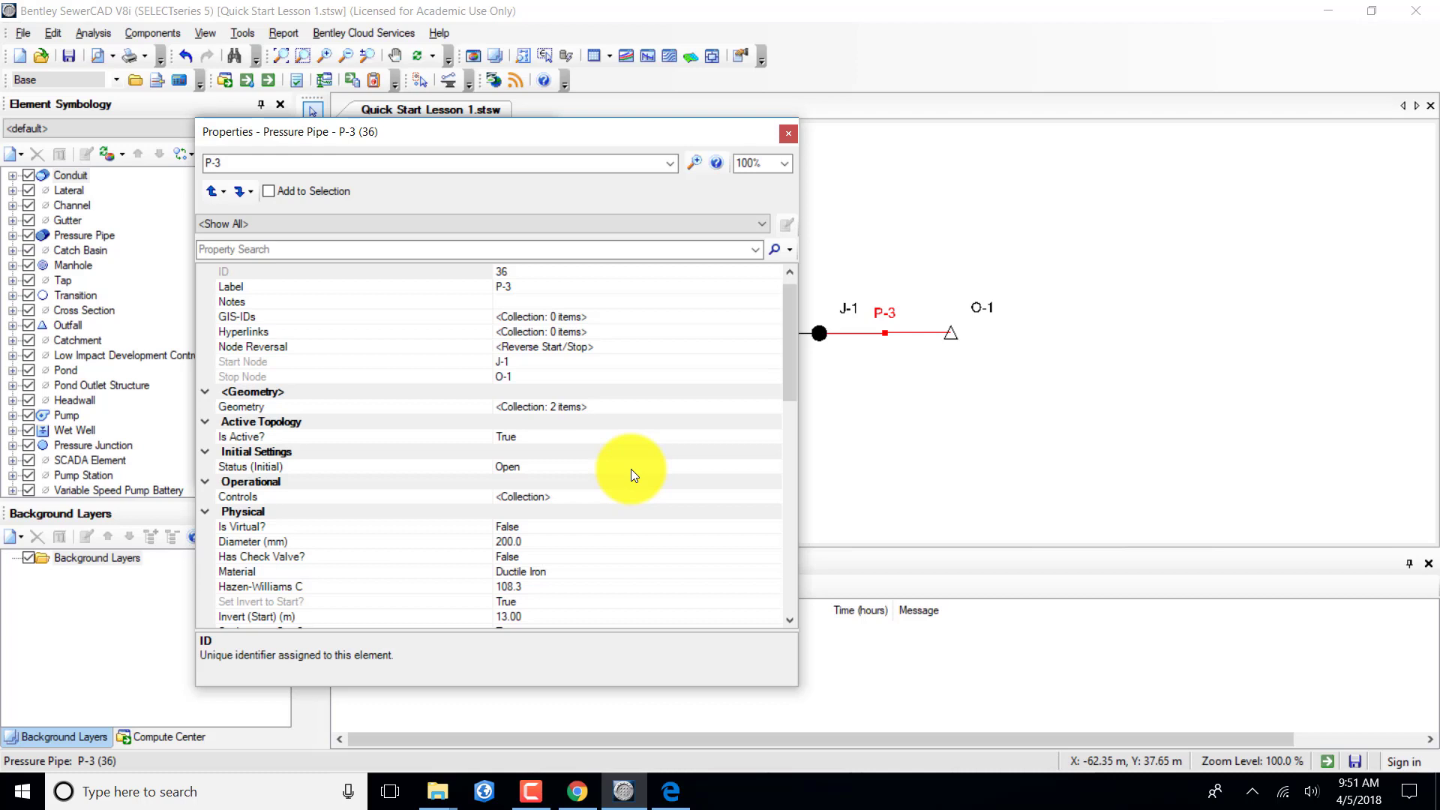
scroll(632, 470, down, 4)
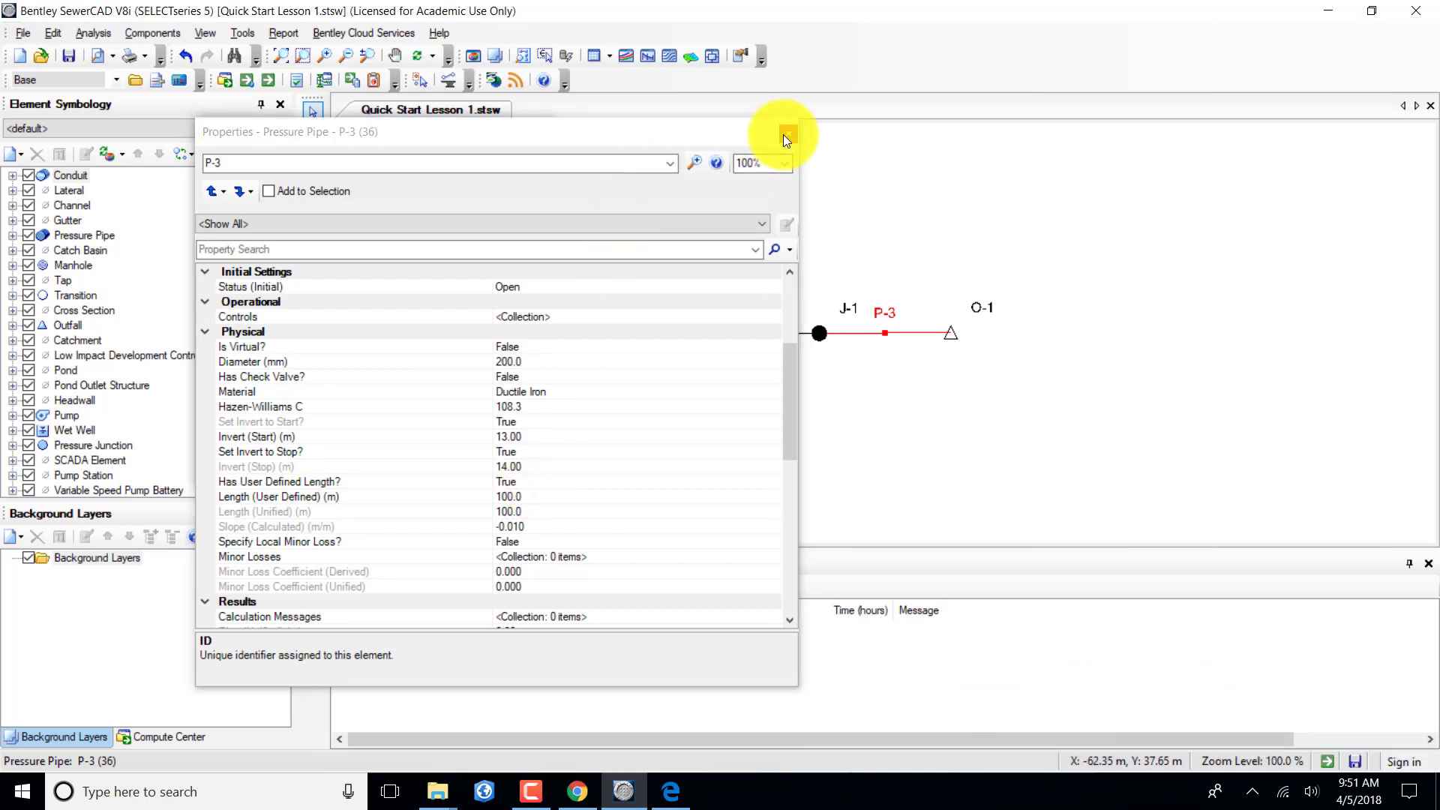
Set conduit CO-1's infiltration load type to Pipe Length with m as the infiltration loading unit.
click(672, 162)
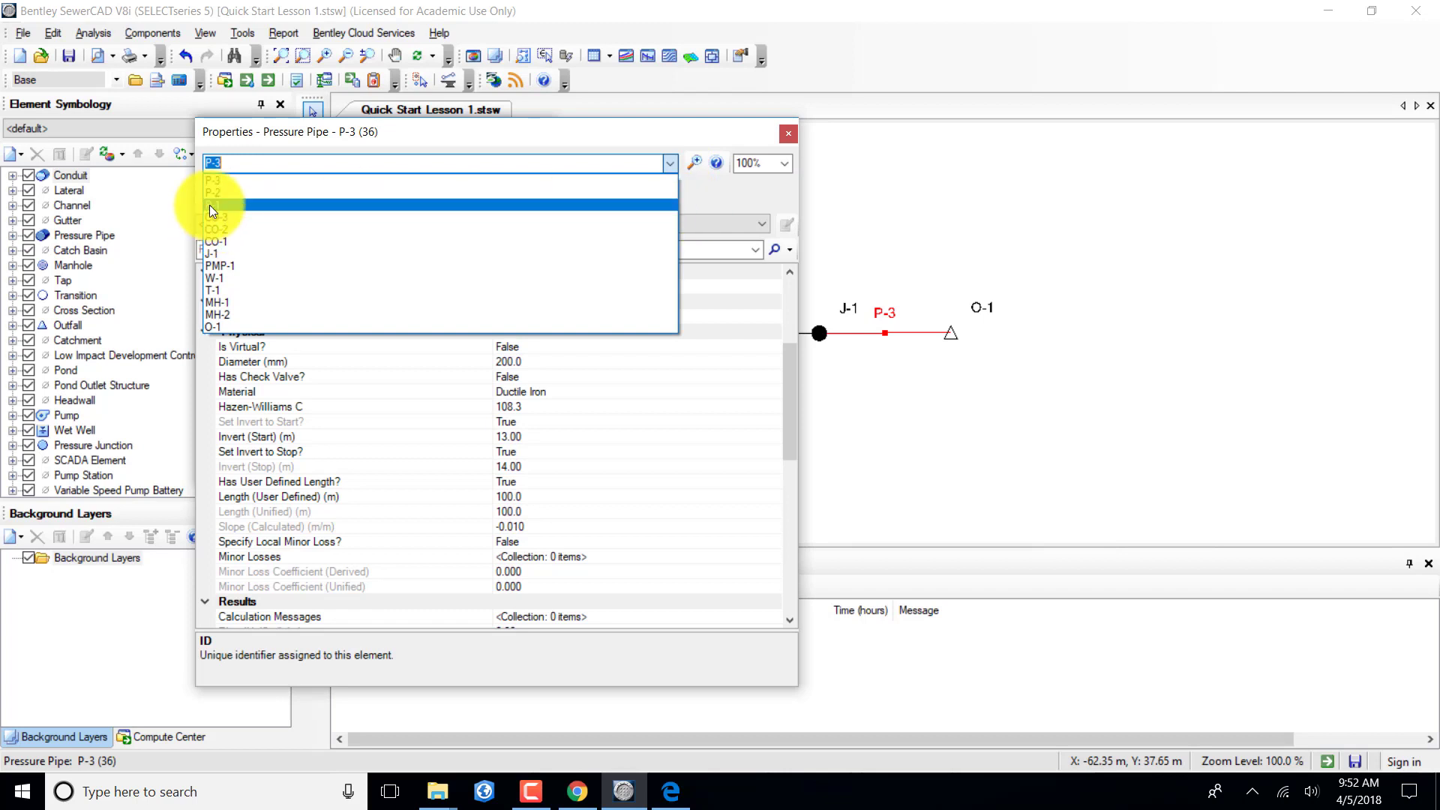
click(237, 241)
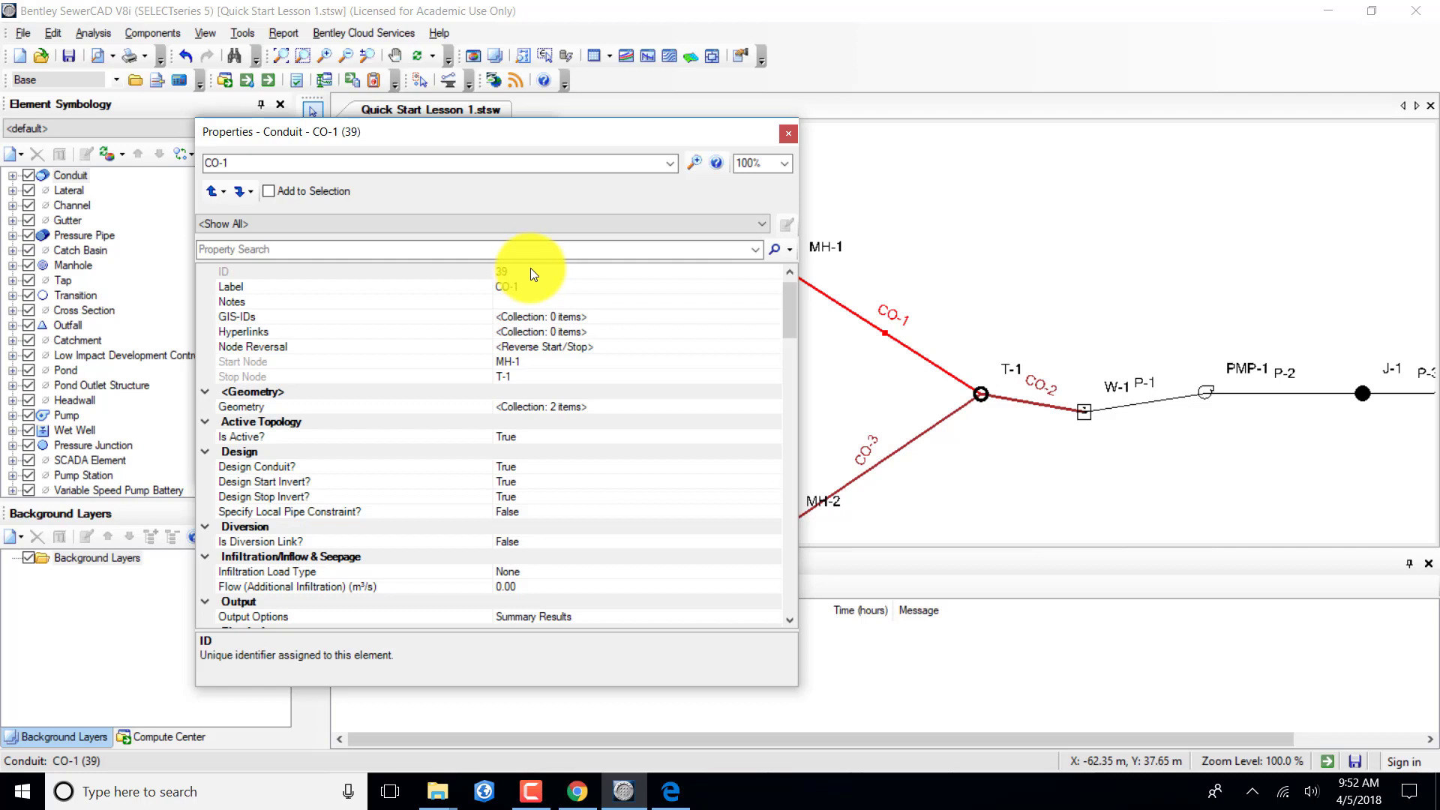
click(784, 165)
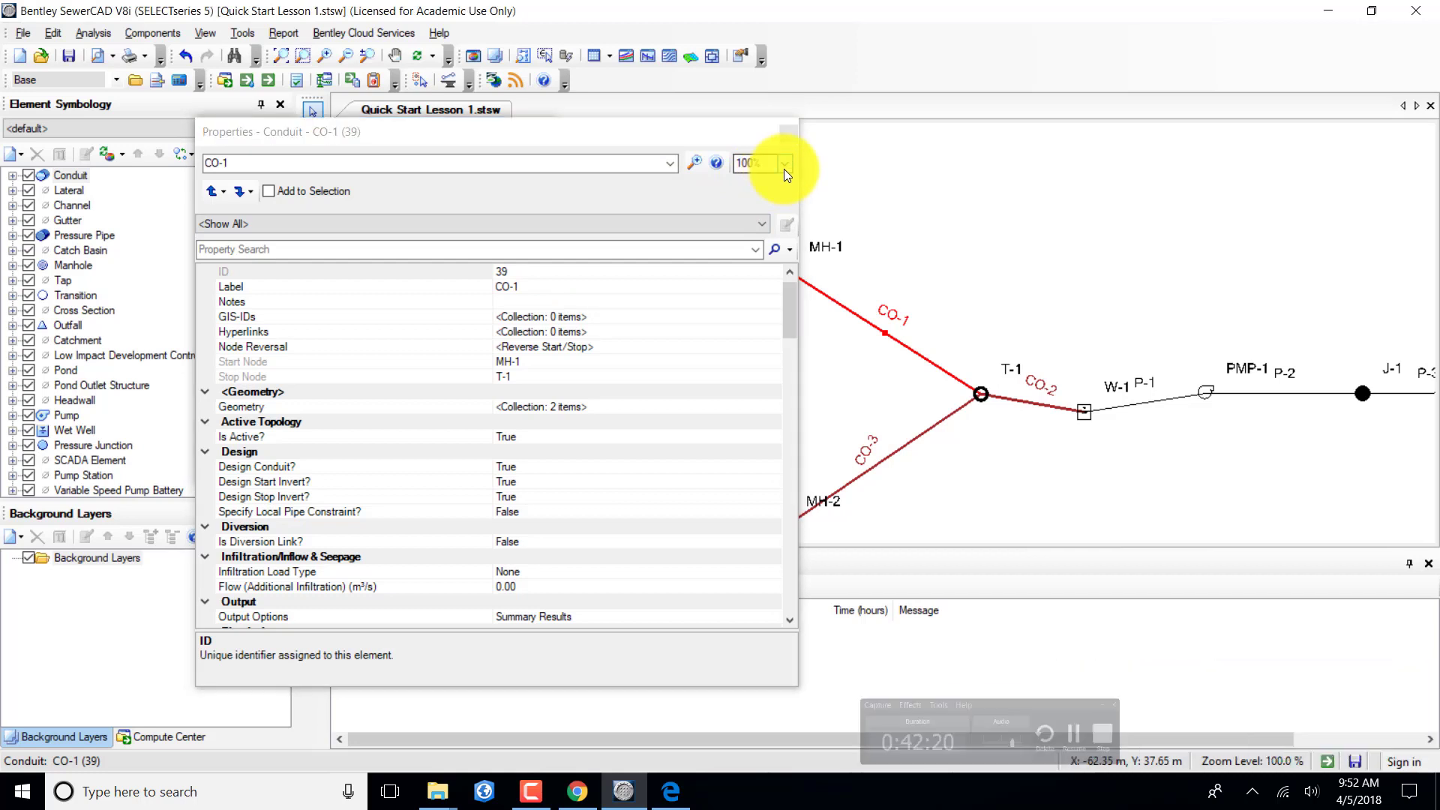
click(543, 573)
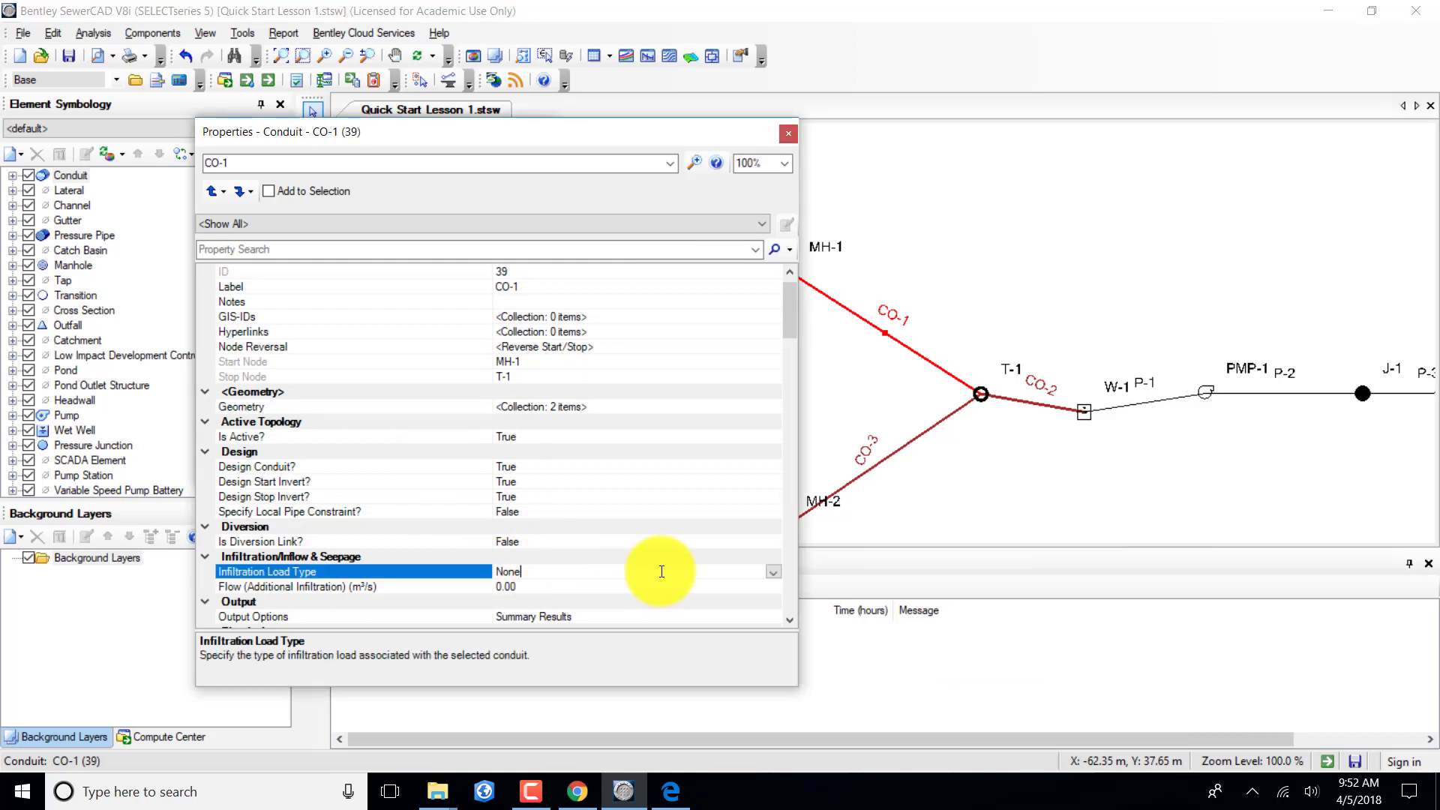
click(773, 573)
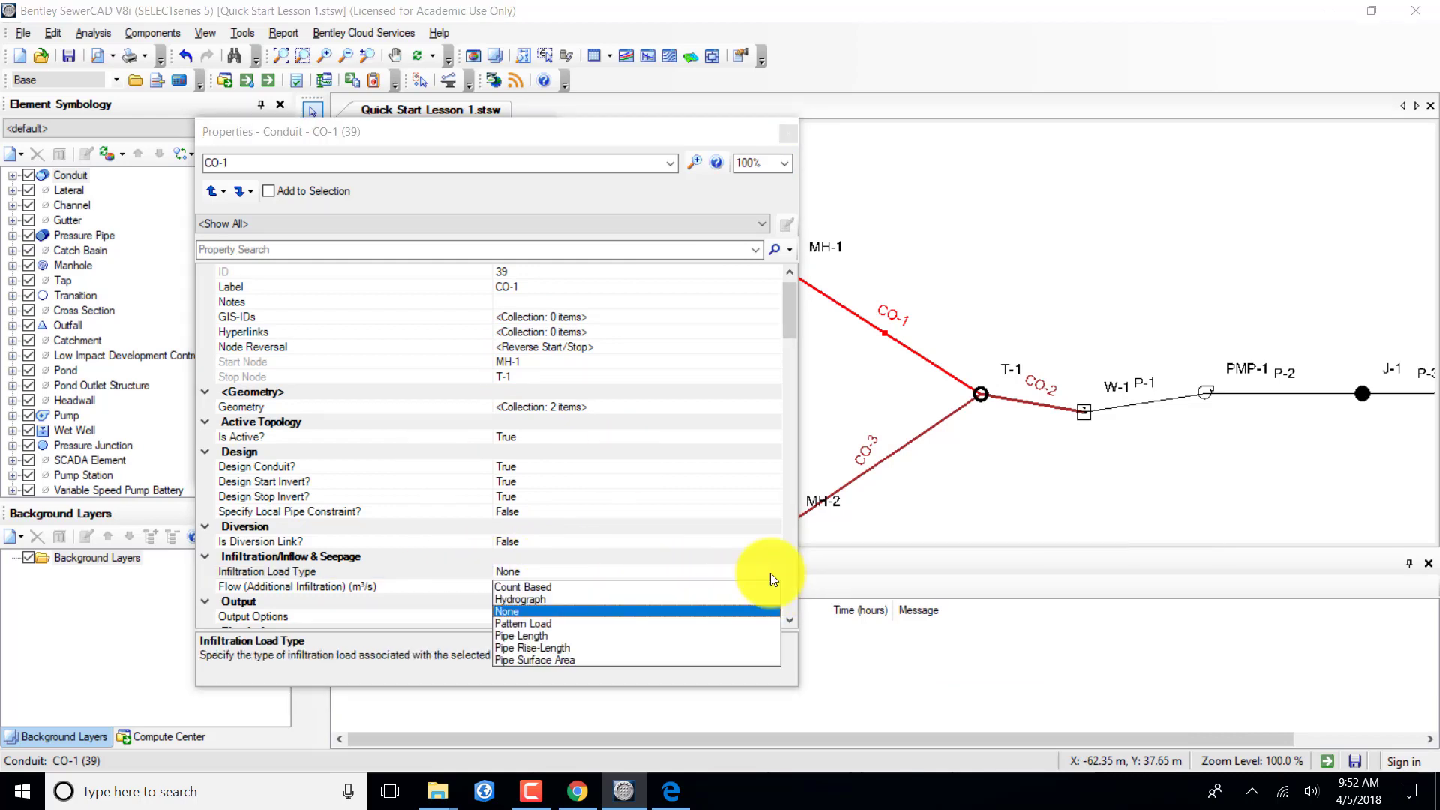
click(535, 634)
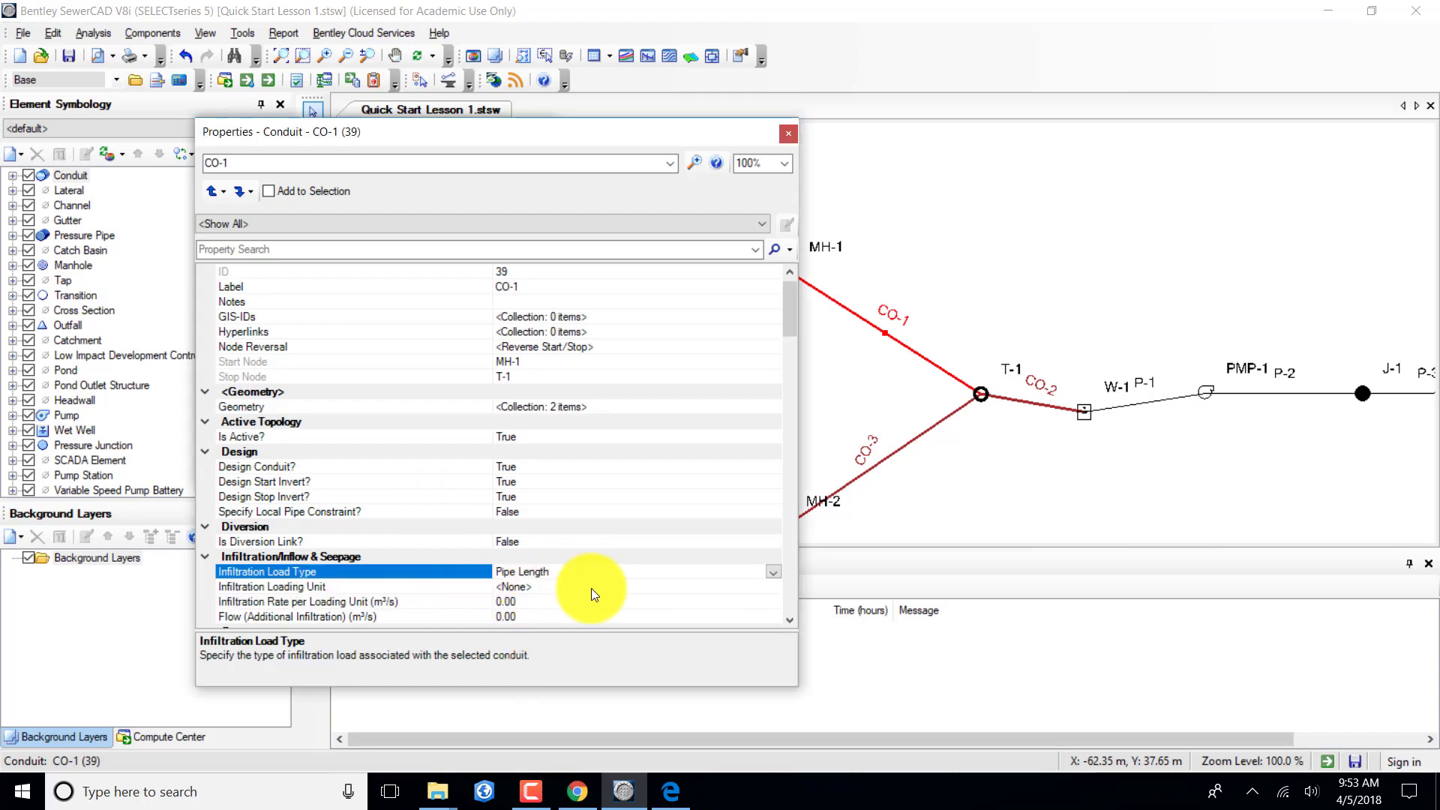
click(591, 588)
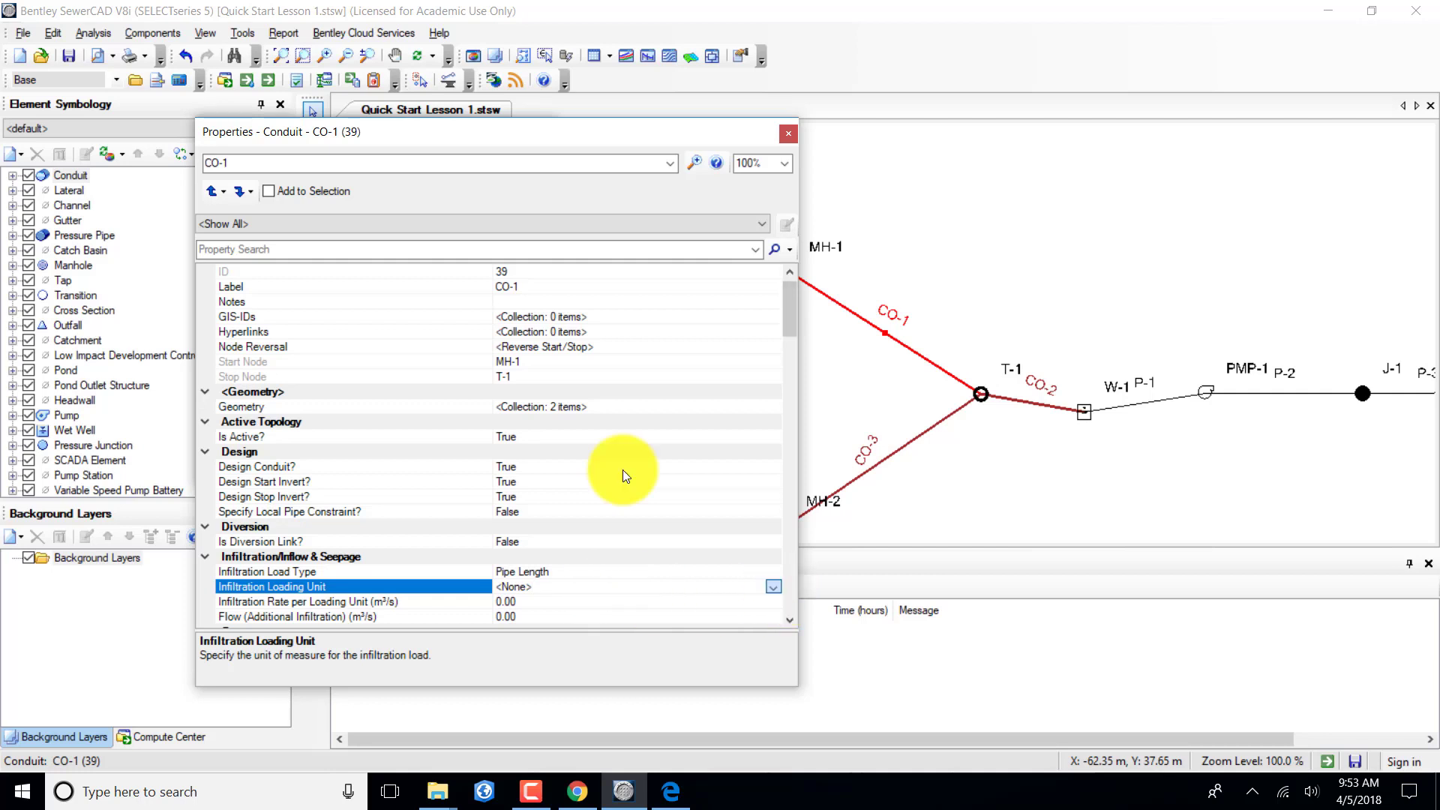
click(623, 589)
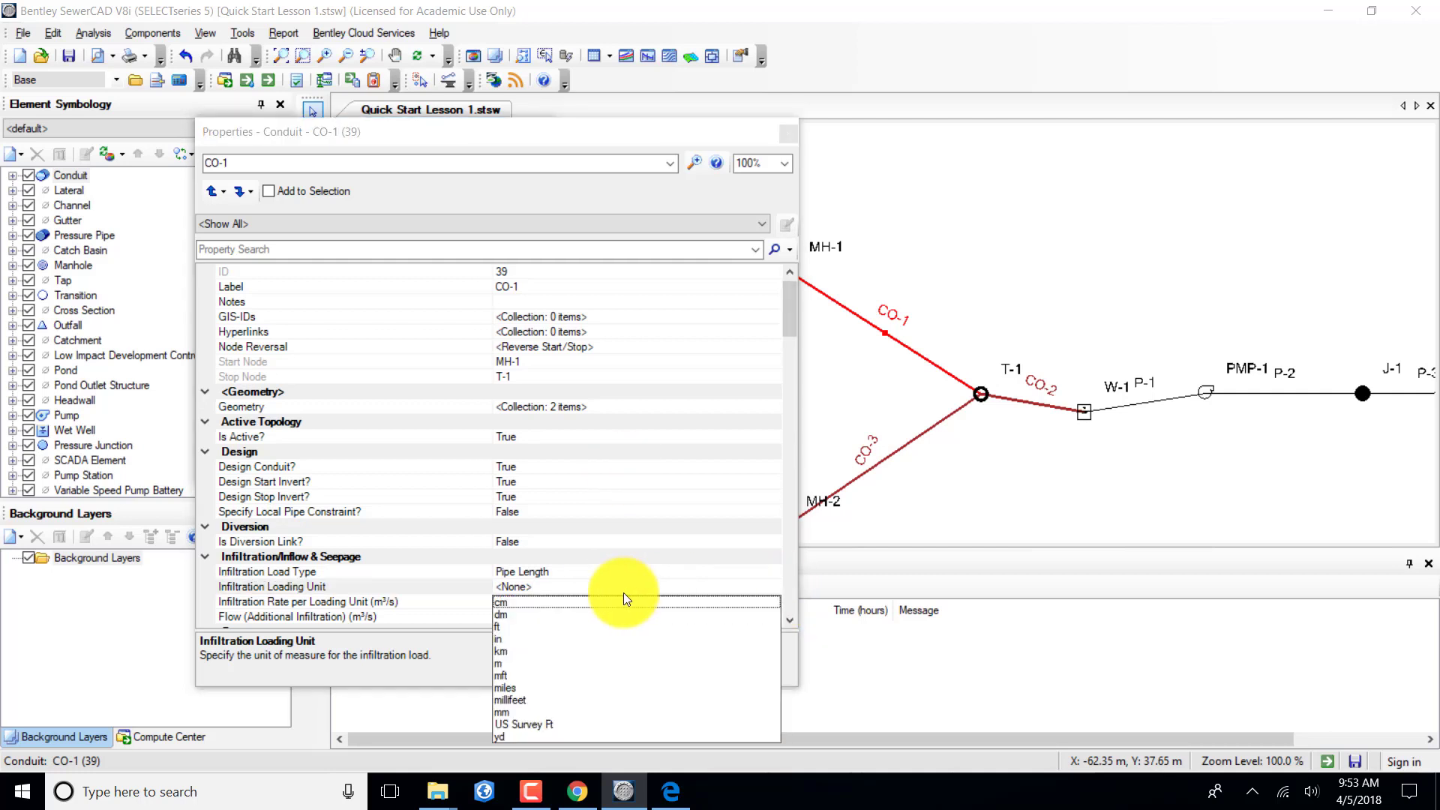
click(501, 663)
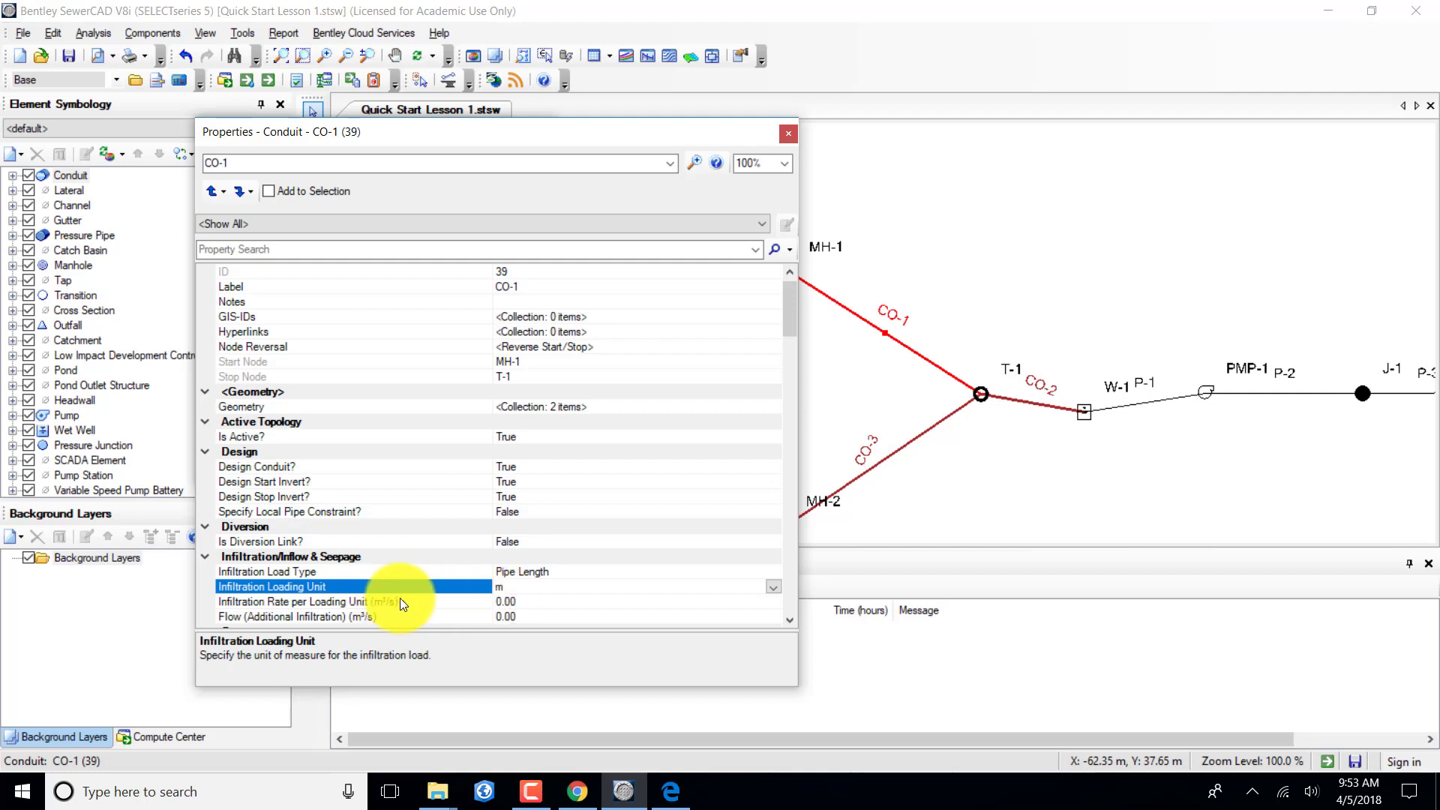
Change the flow unit of CO-1's infiltration rate per loading unit to L/day.
click(652, 605)
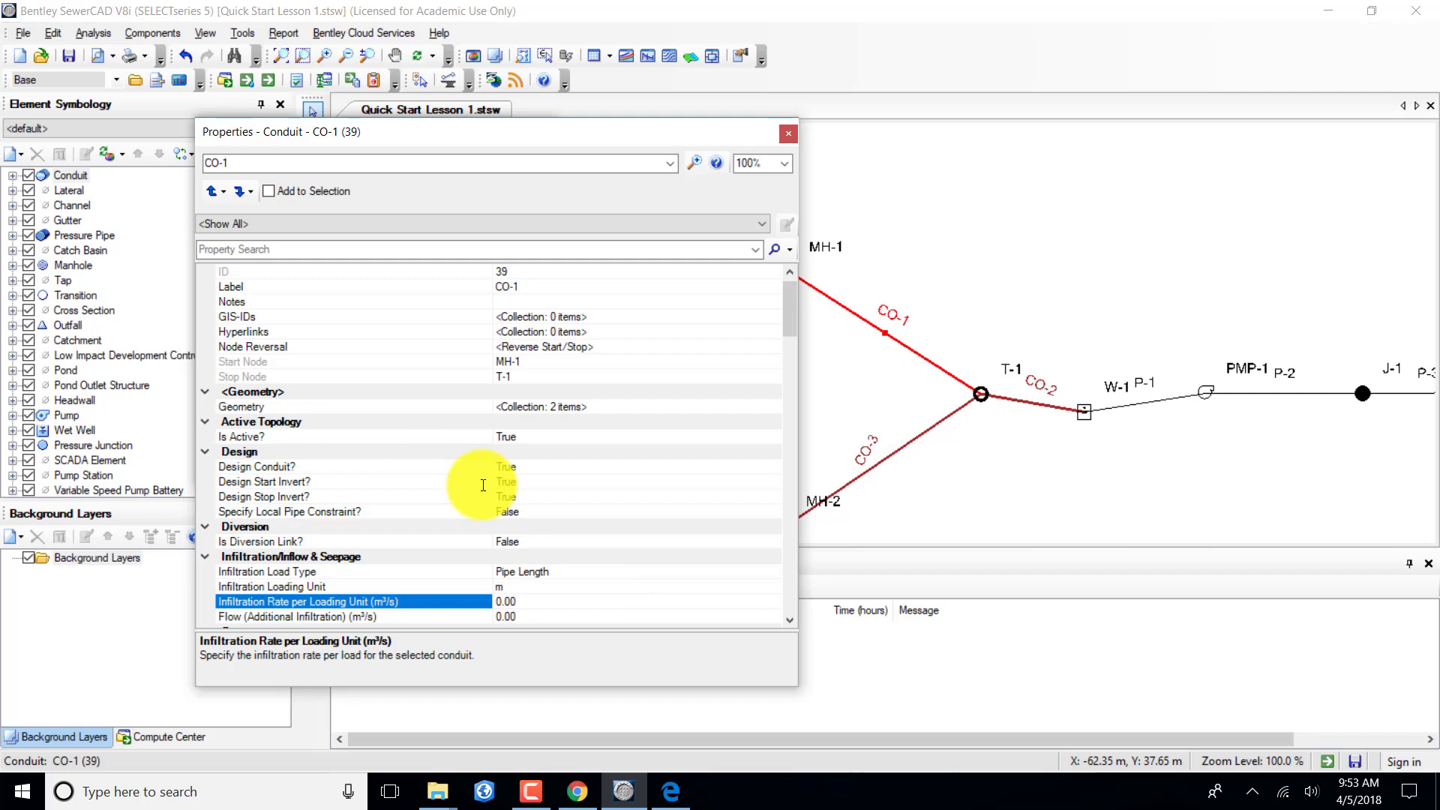
click(789, 621)
scroll(629, 497, down, 2)
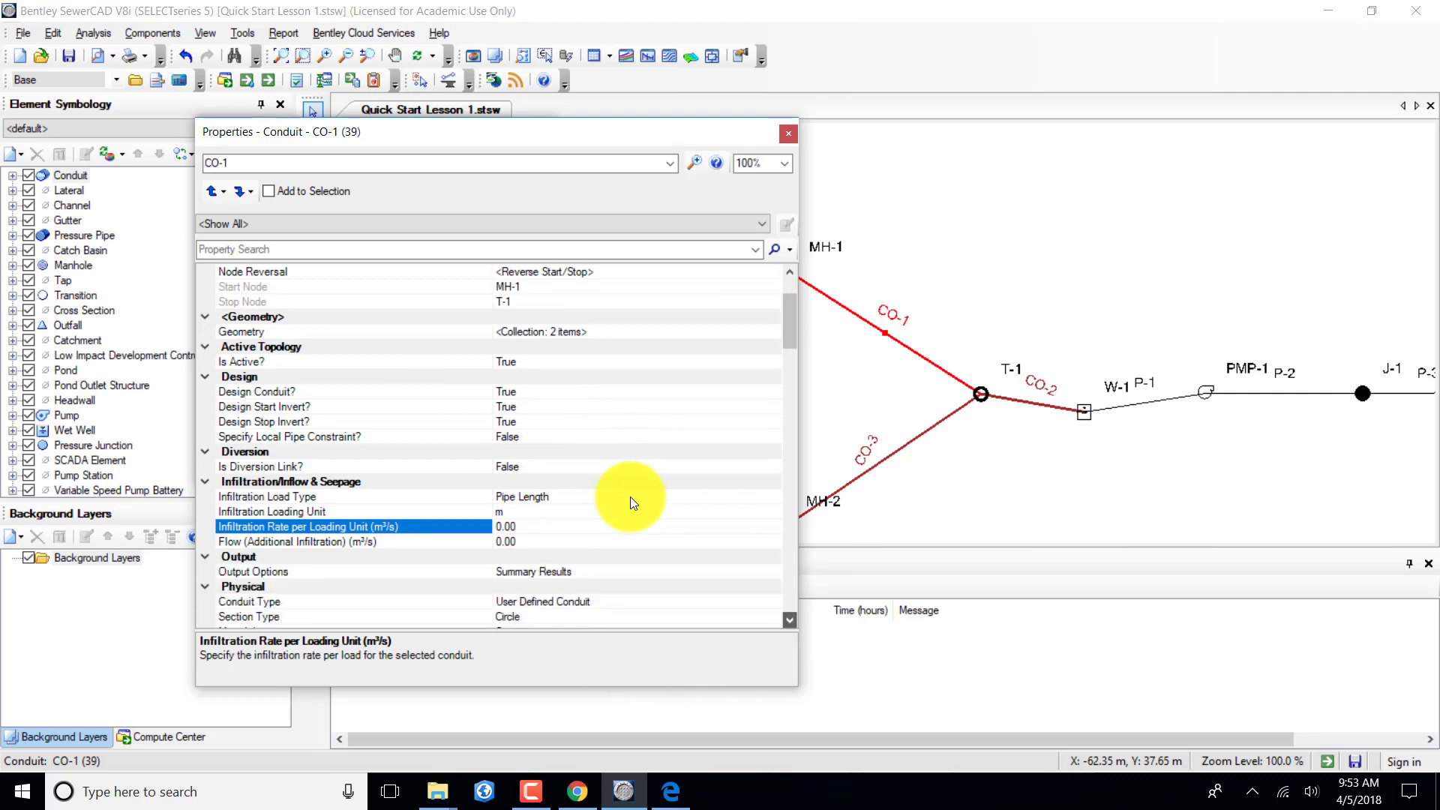
scroll(629, 496, down, 1)
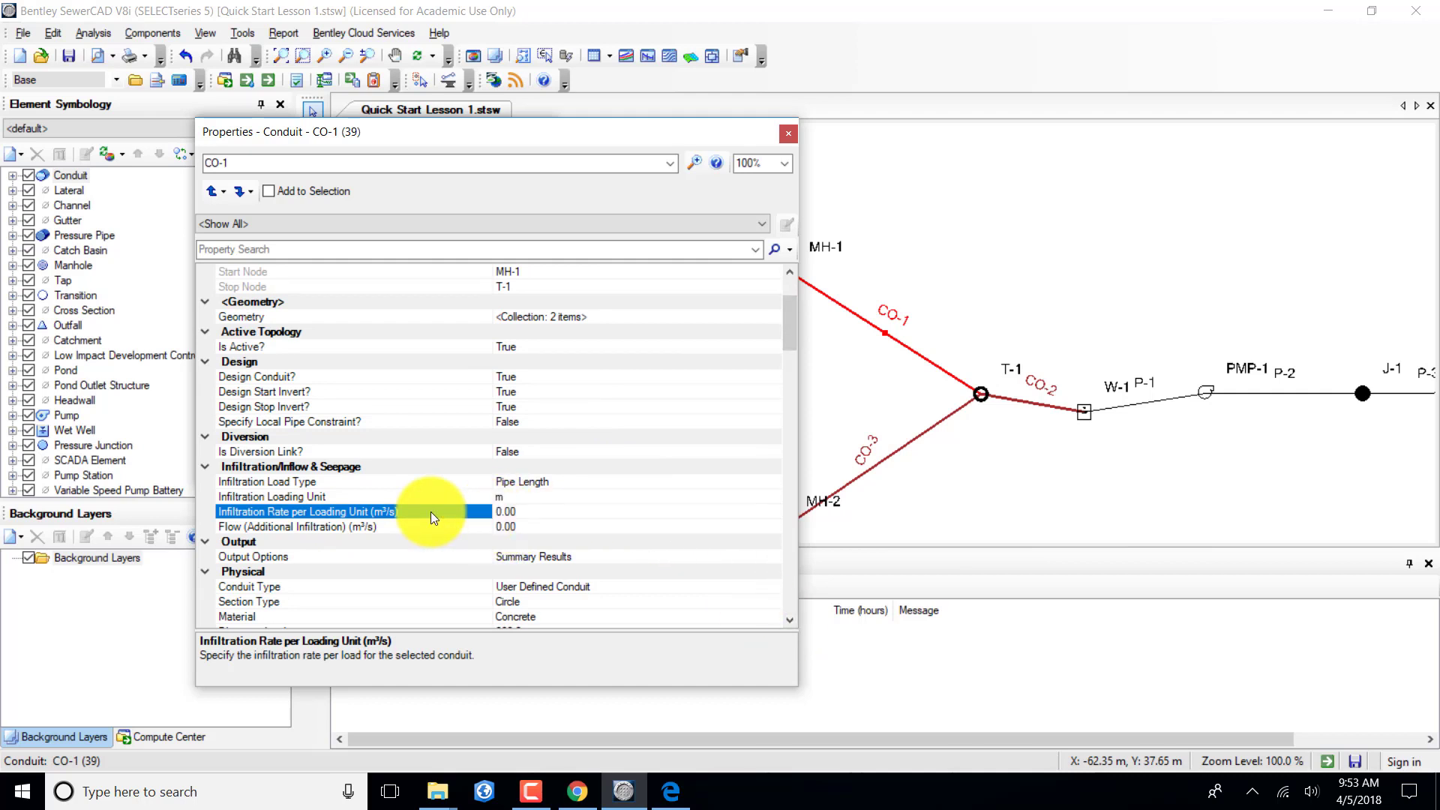
key(ctrl+z)
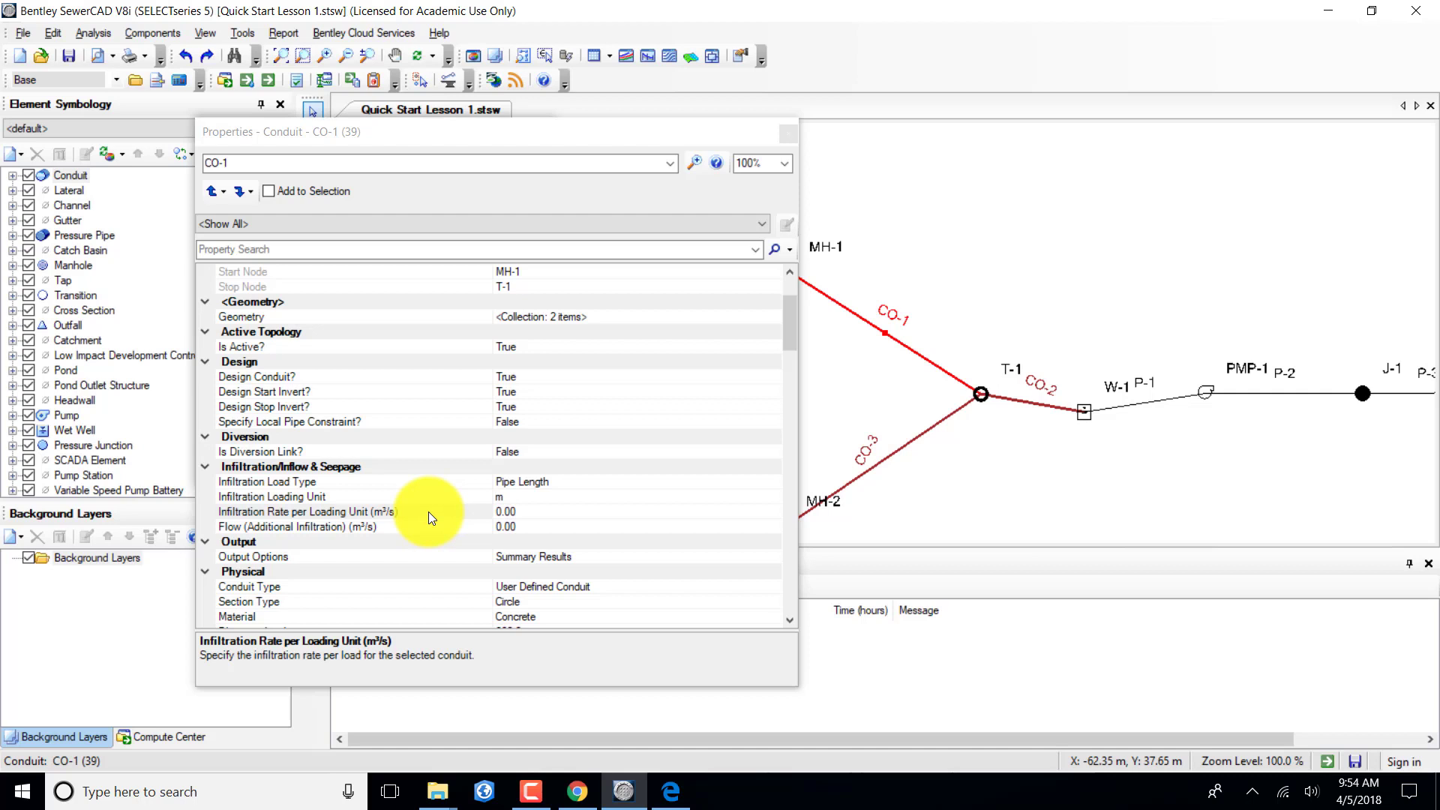
right_click(429, 511)
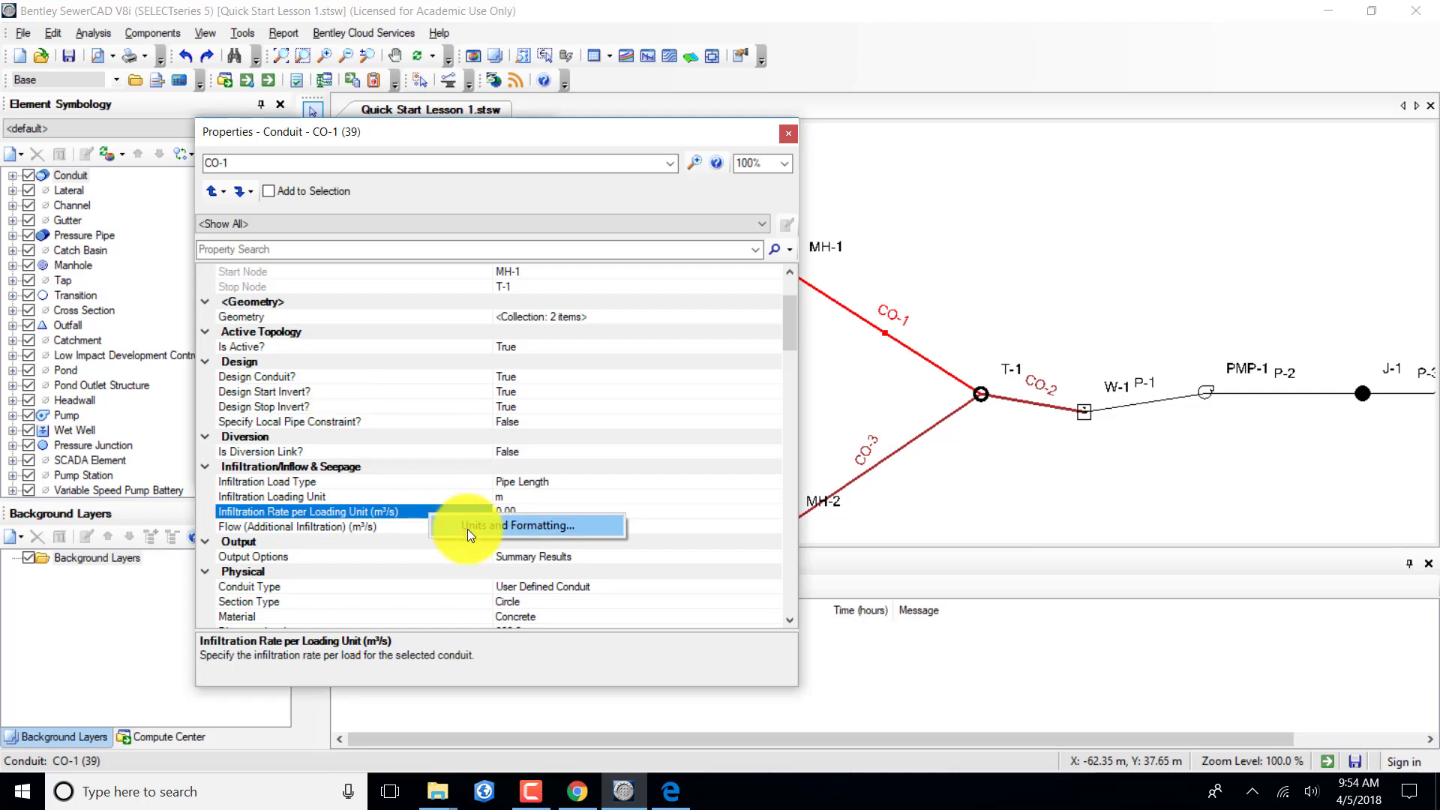
click(467, 529)
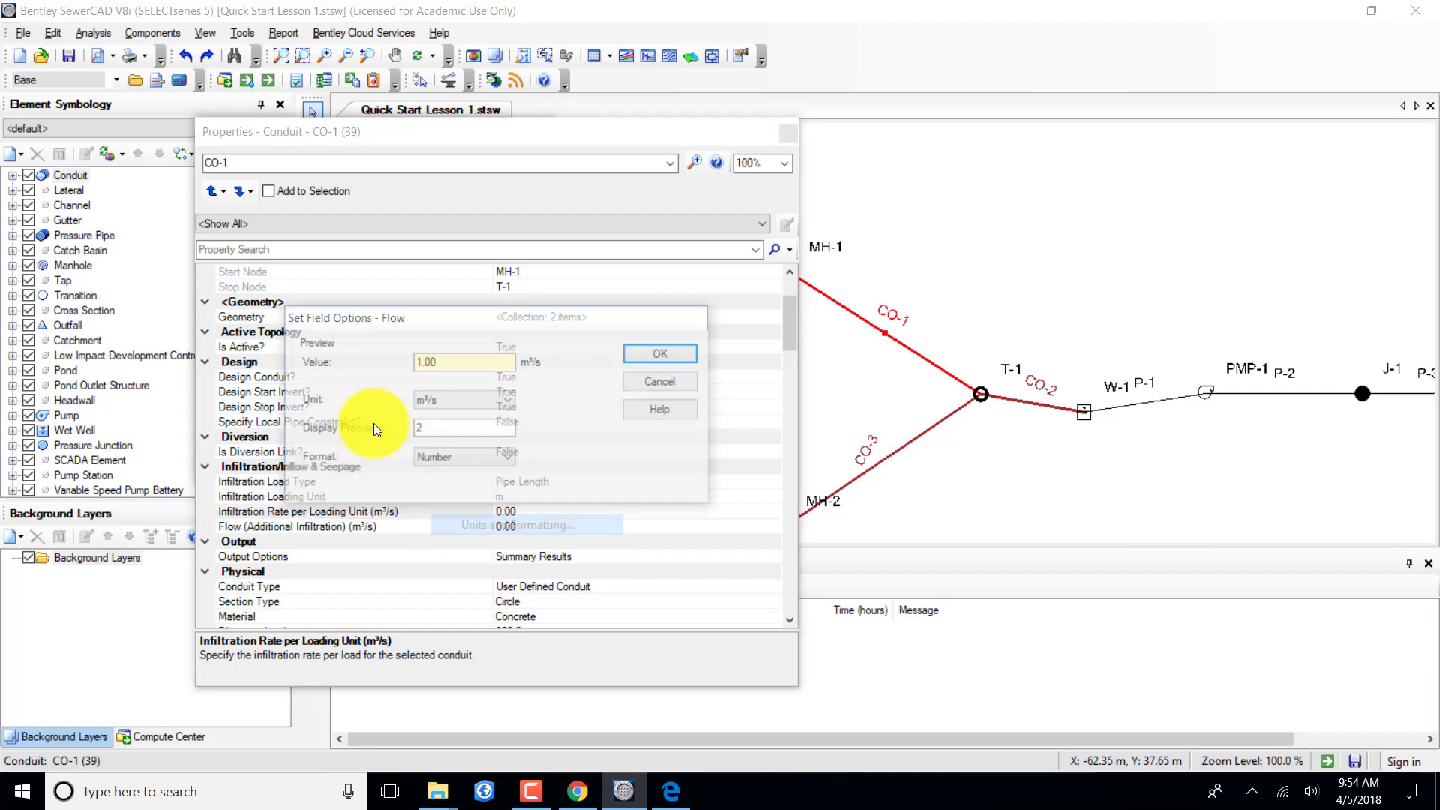
click(508, 402)
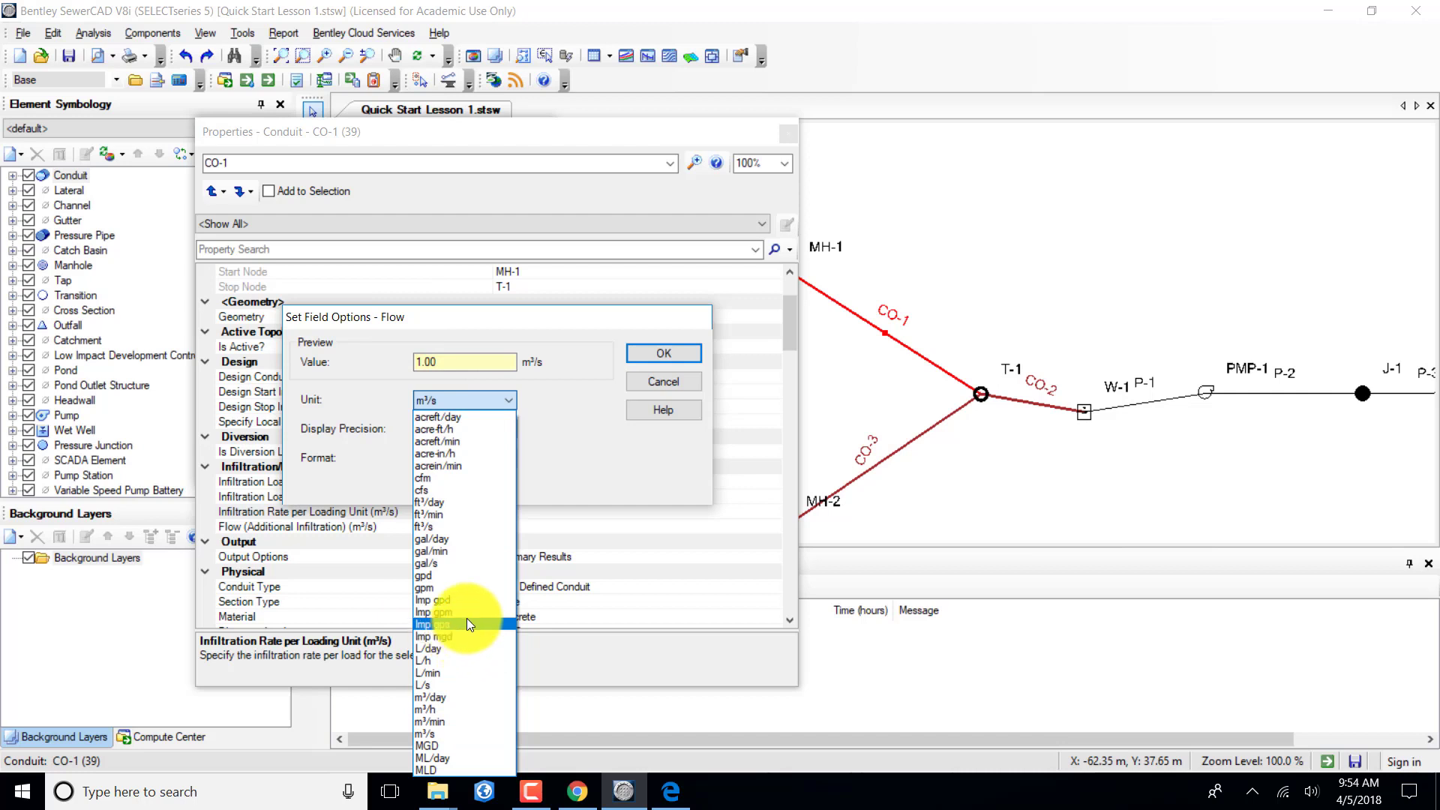
click(429, 649)
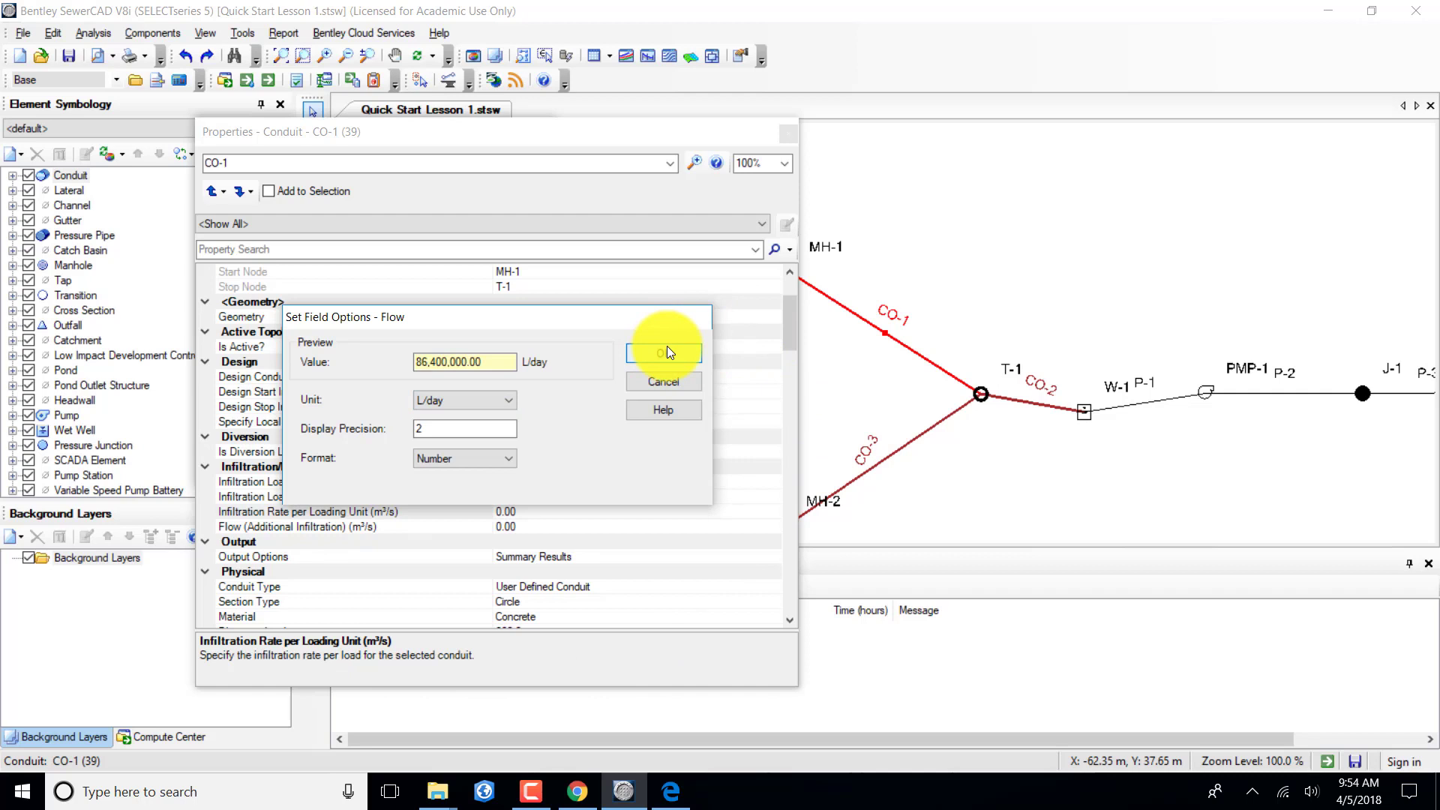
key(Return)
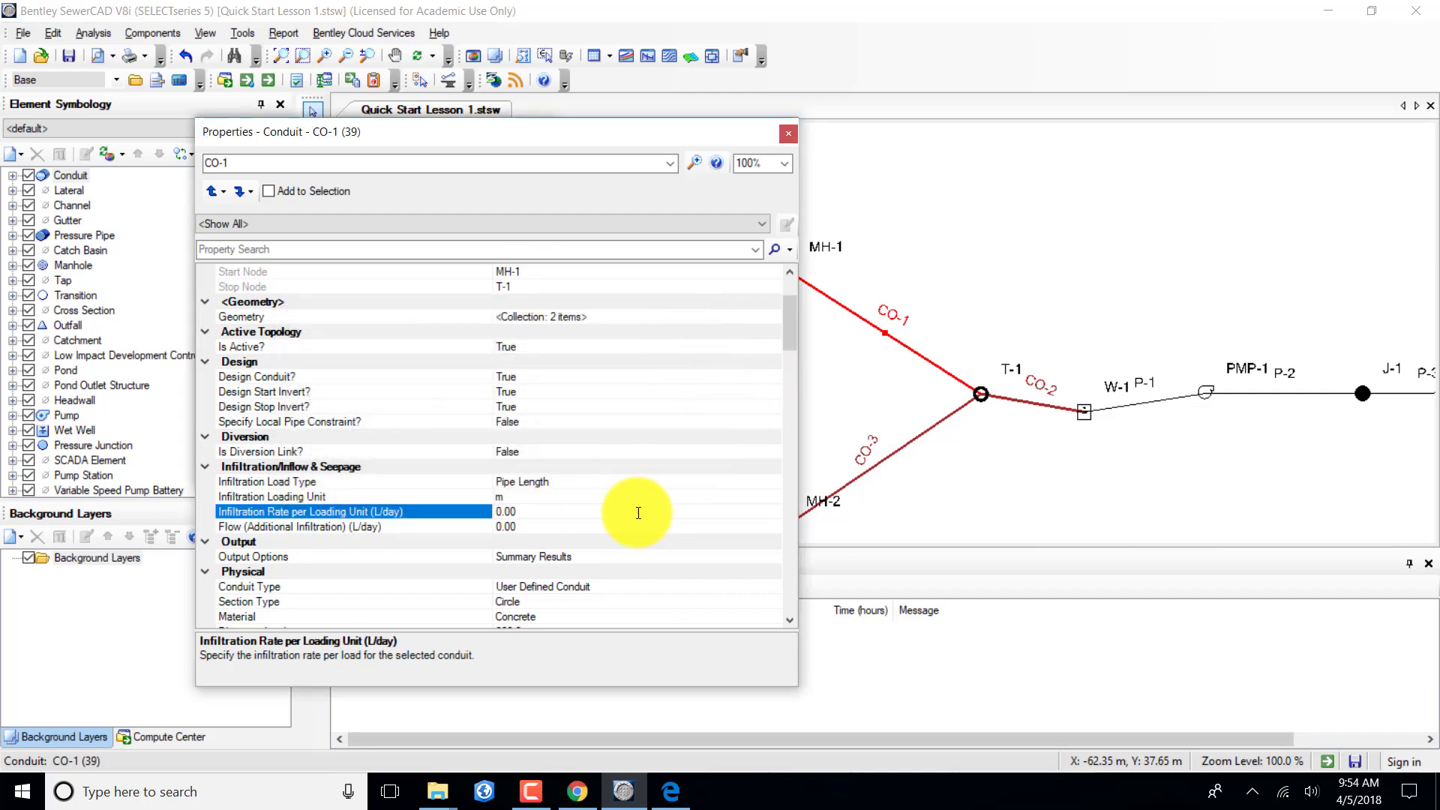
Set CO-1's infiltration rate per loading unit to 0.25 L/day.
click(586, 524)
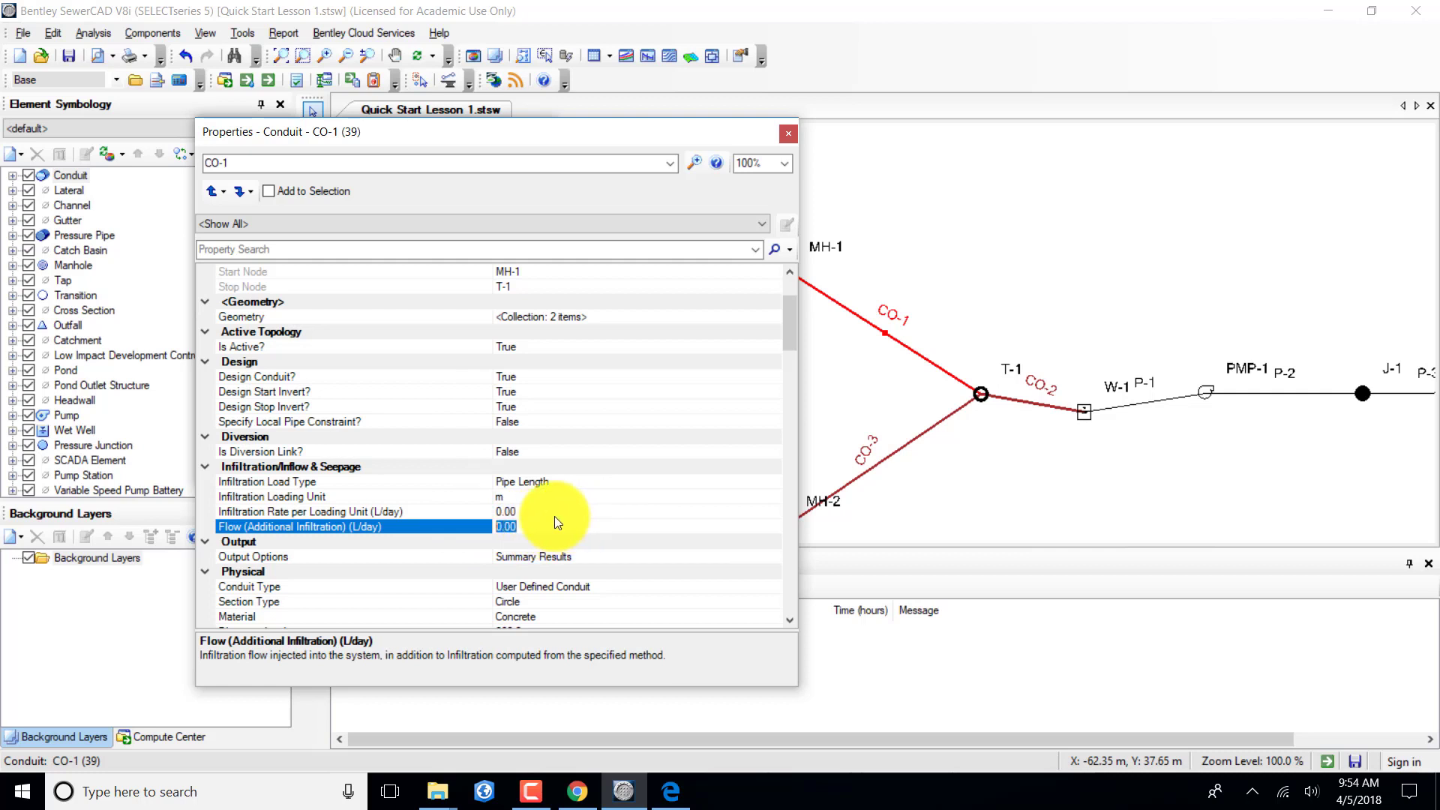
key(Up)
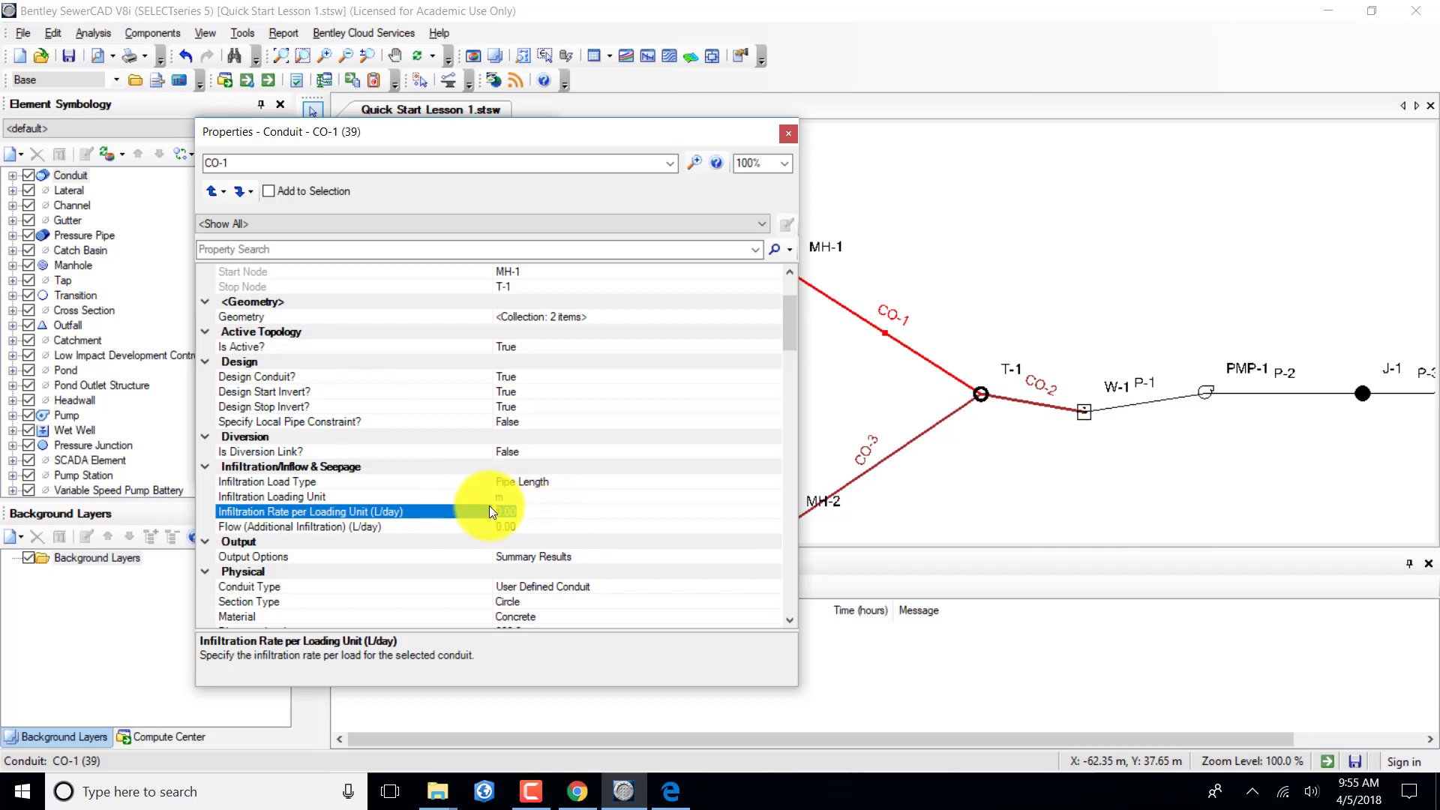
text(0.25)
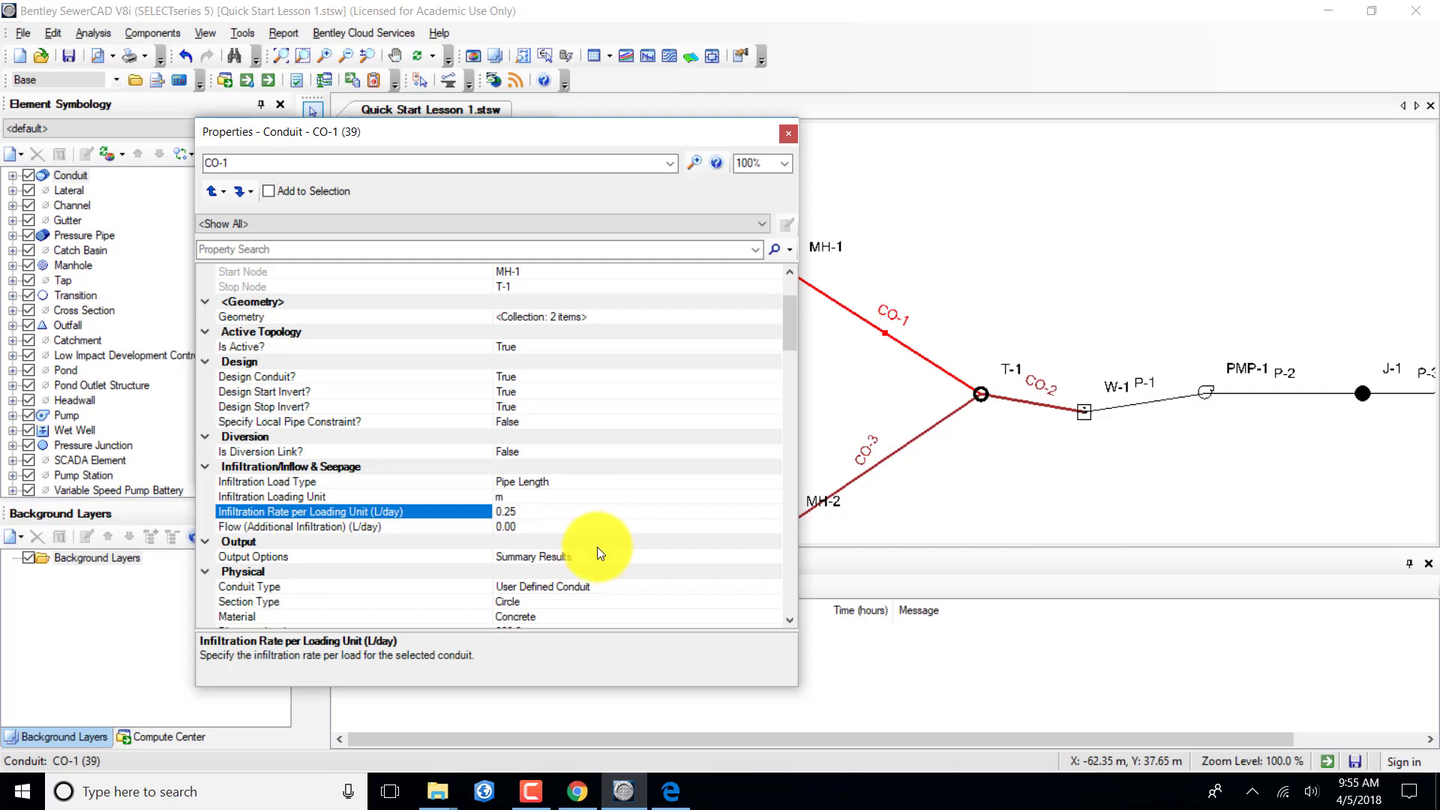
Set conduit CO-2's infiltration load type to Pipe Length with m as the infiltration loading unit.
click(668, 162)
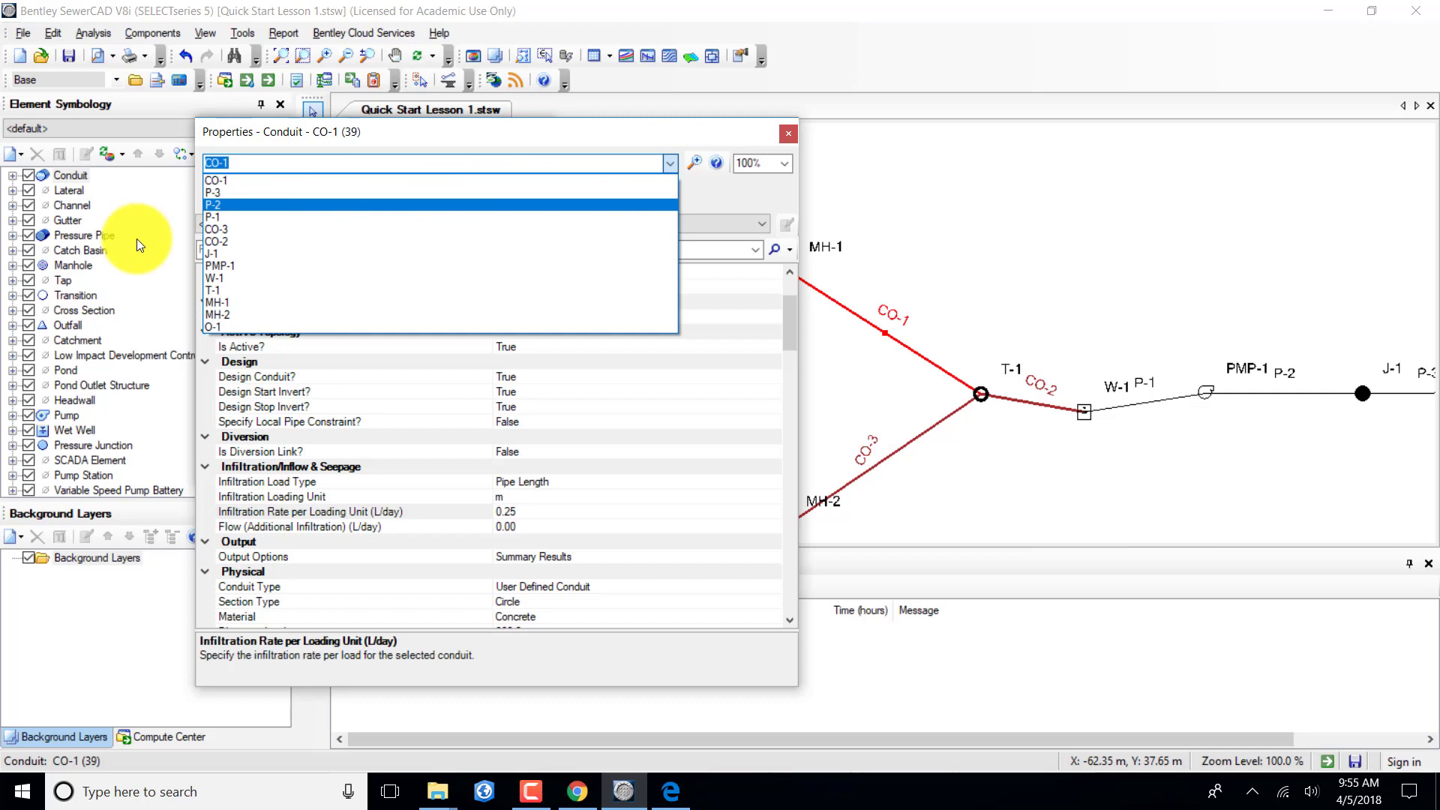
click(213, 240)
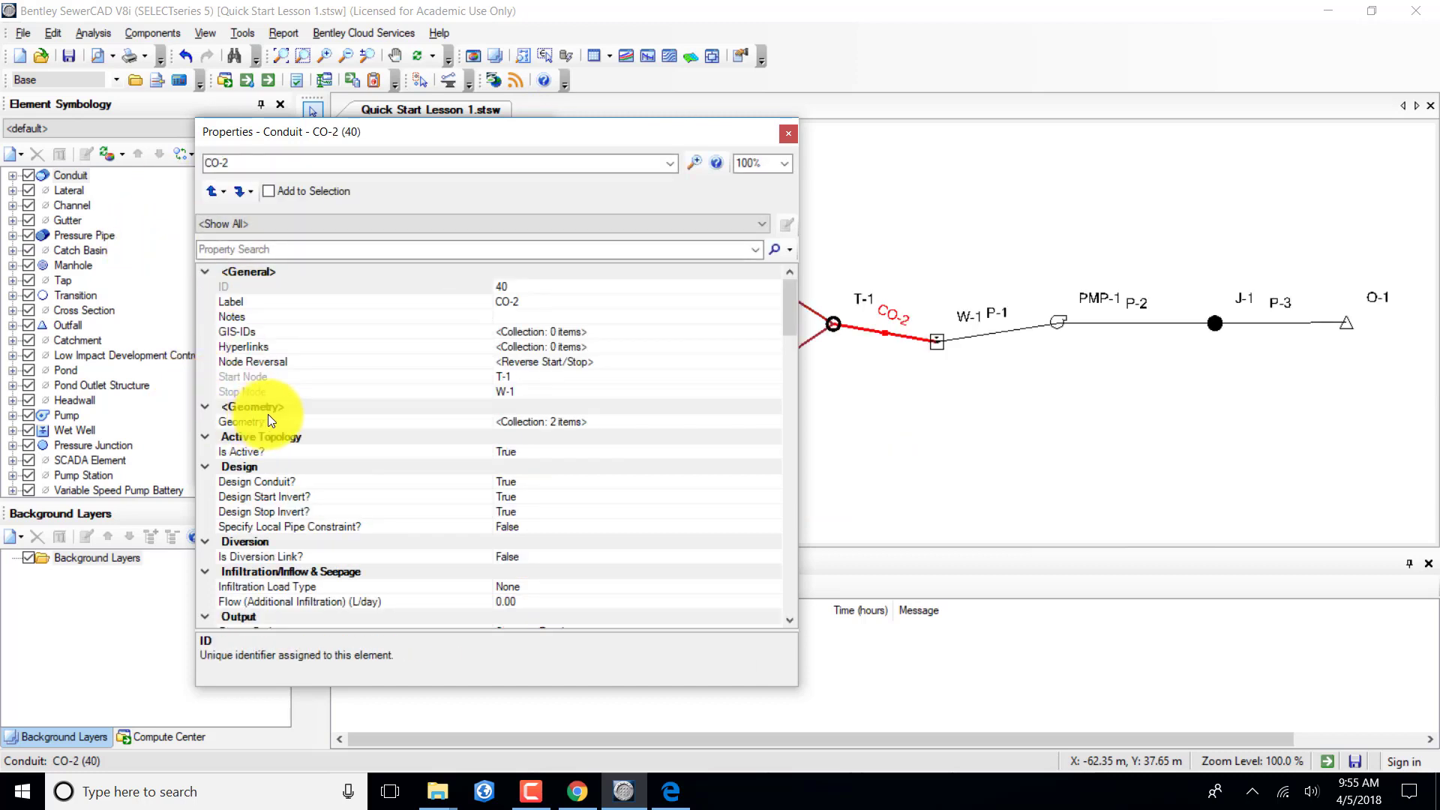
click(564, 588)
click(776, 588)
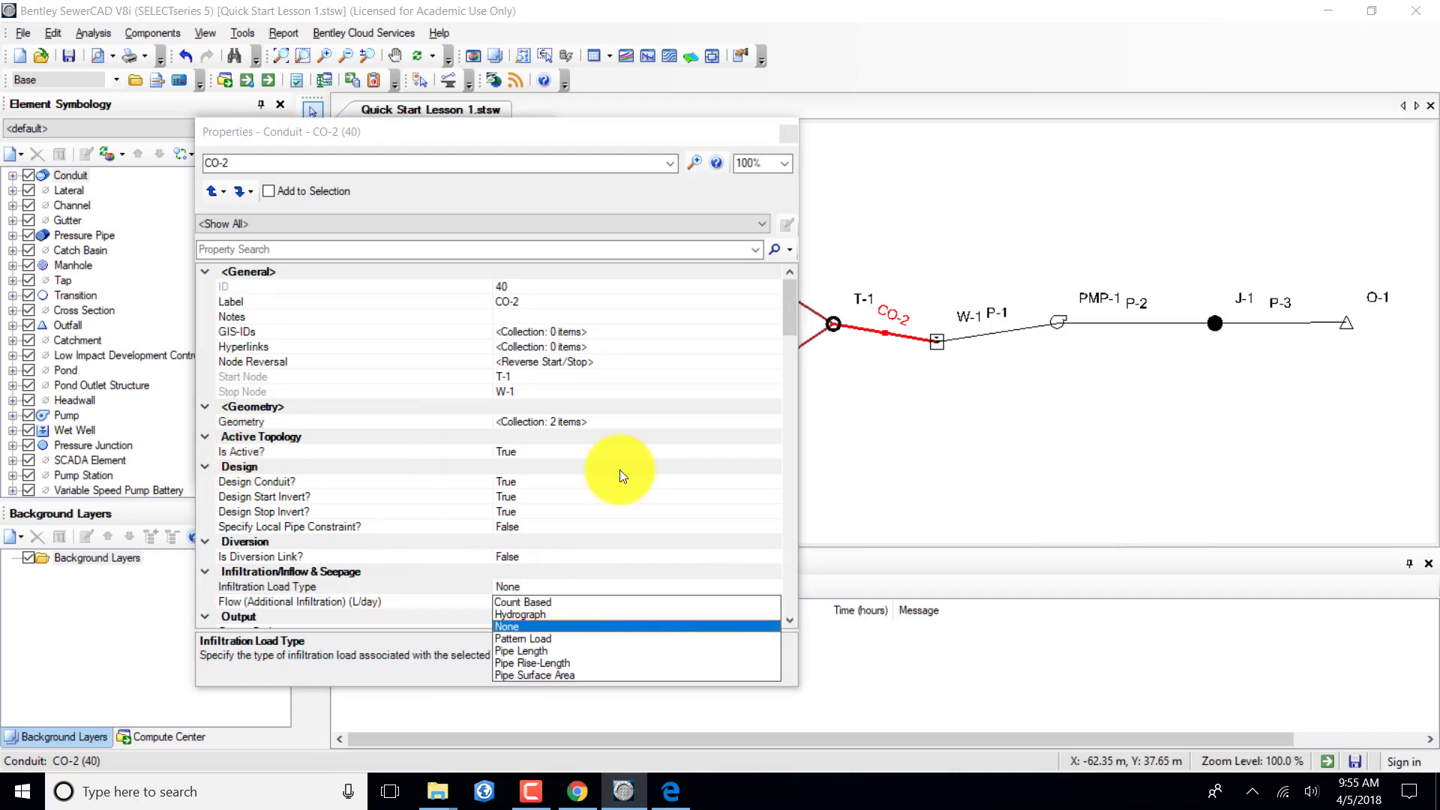
click(524, 650)
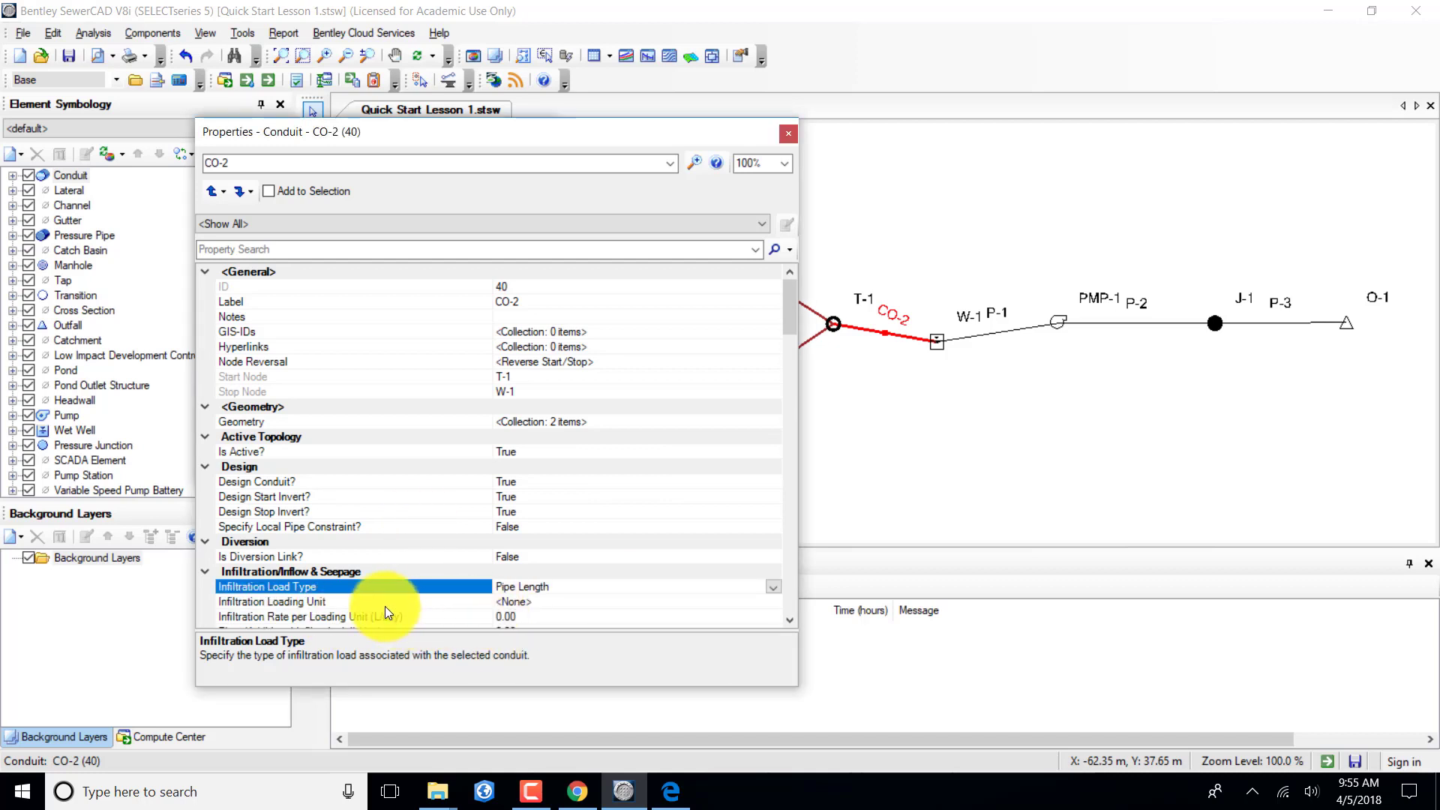
click(744, 601)
click(773, 602)
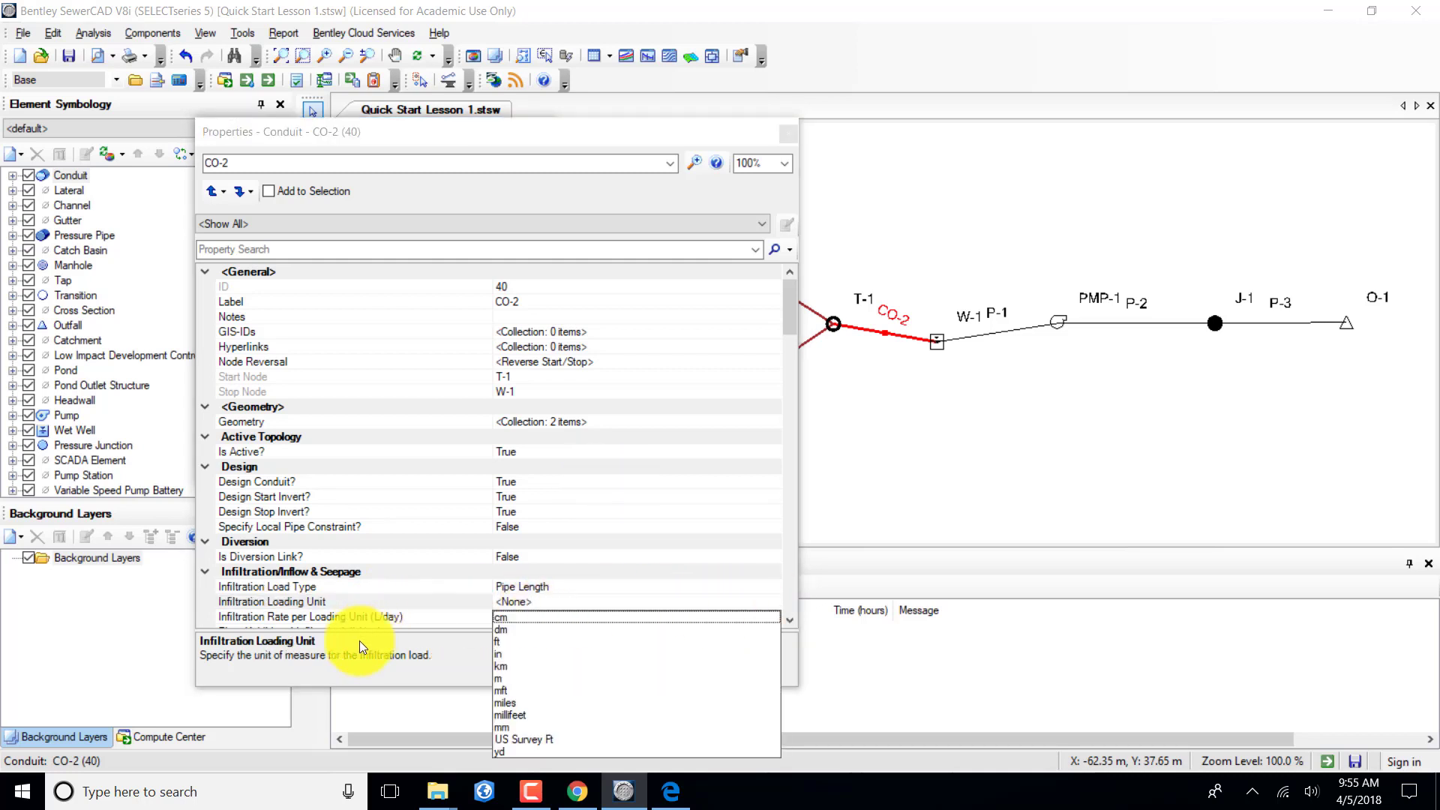
click(499, 678)
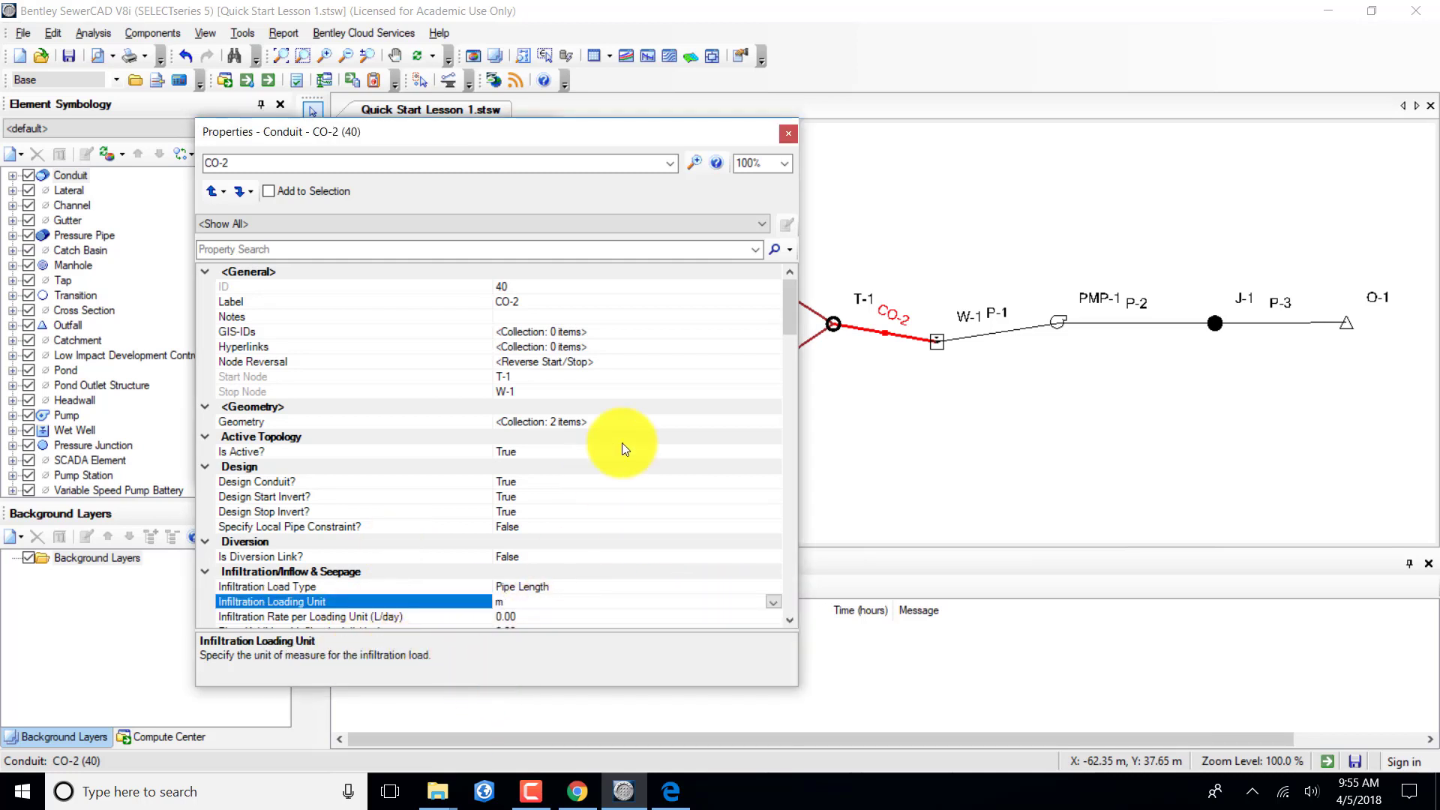
Check that CO-2's infiltration rate uses L/day and set the rate per loading unit to 0.05.
right_click(402, 615)
click(461, 627)
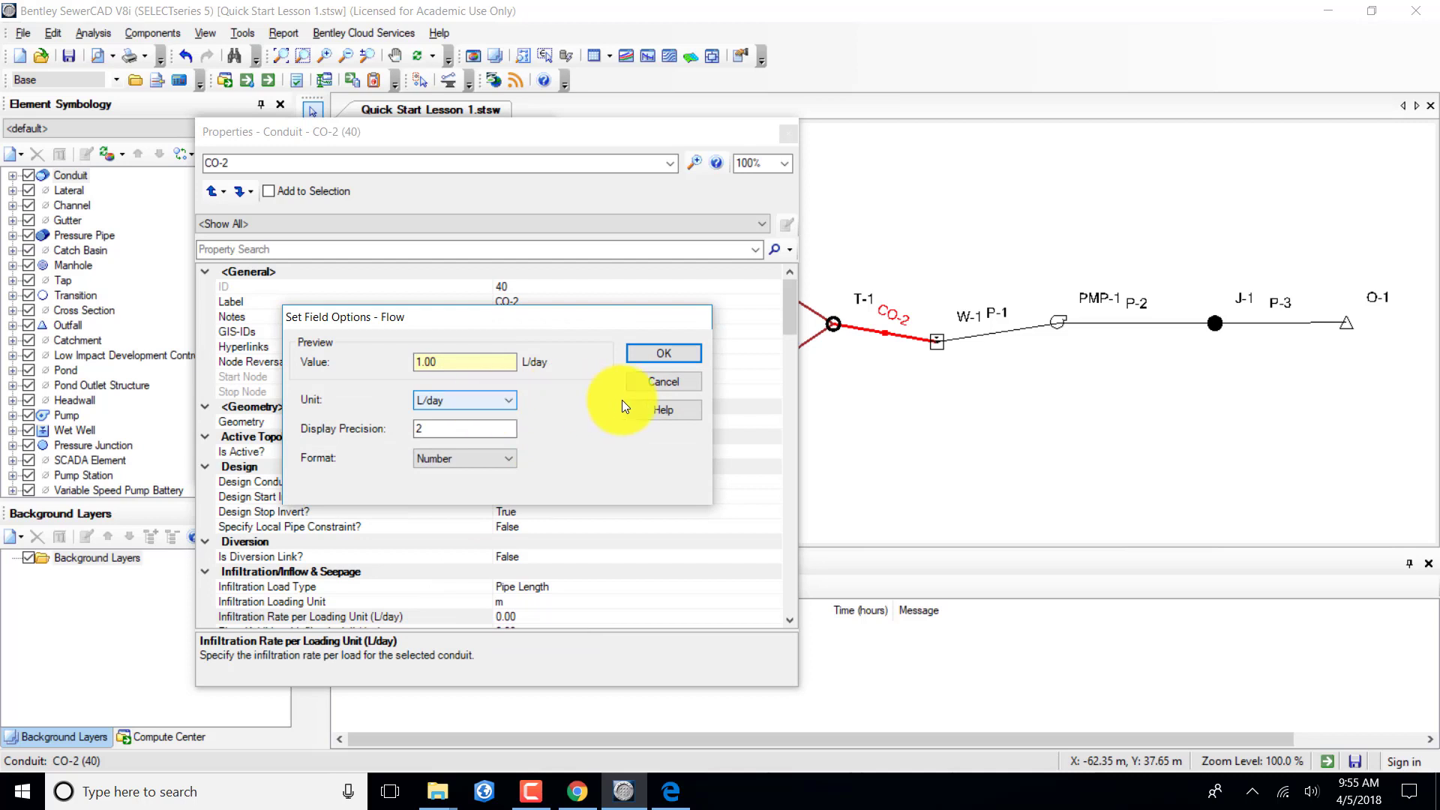
click(664, 354)
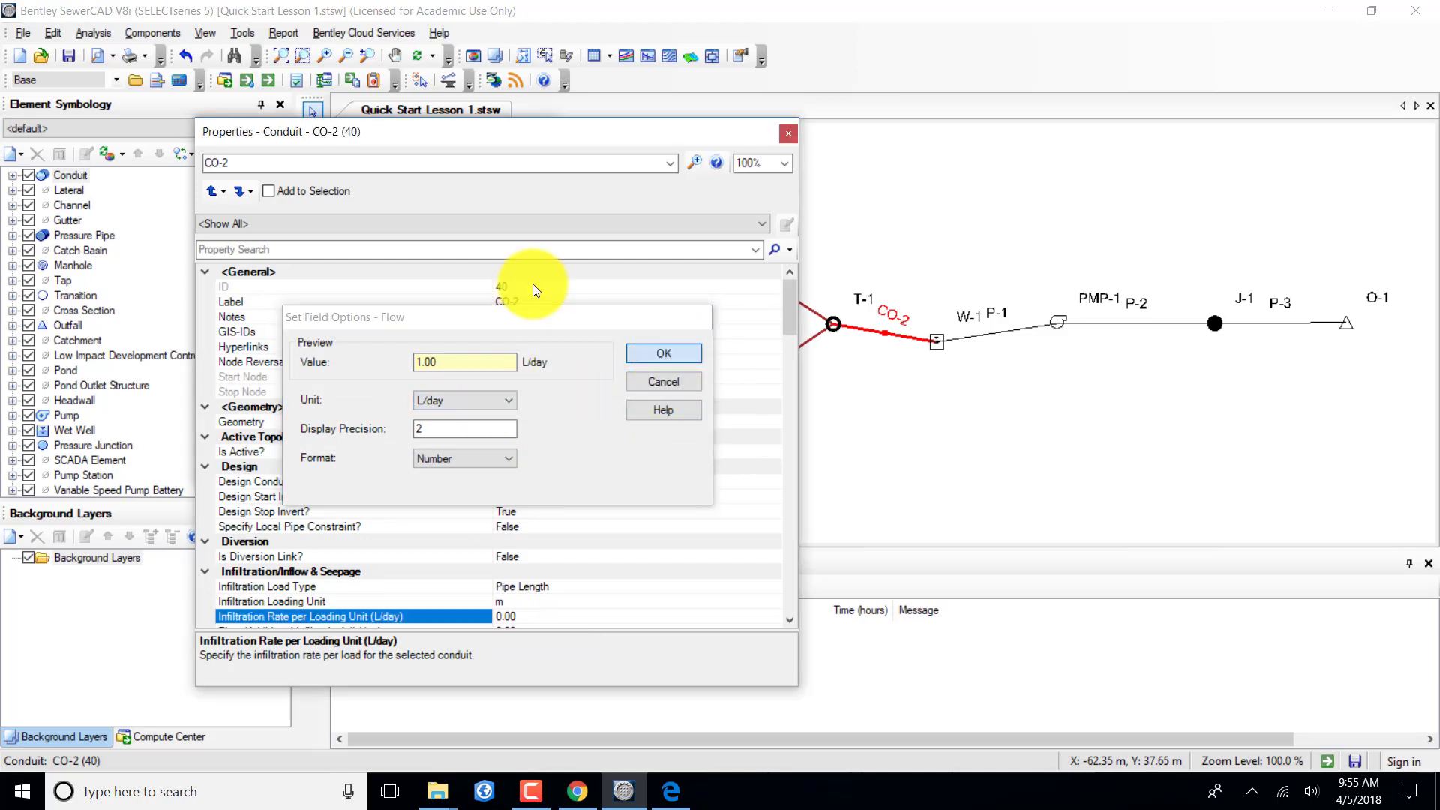
click(515, 626)
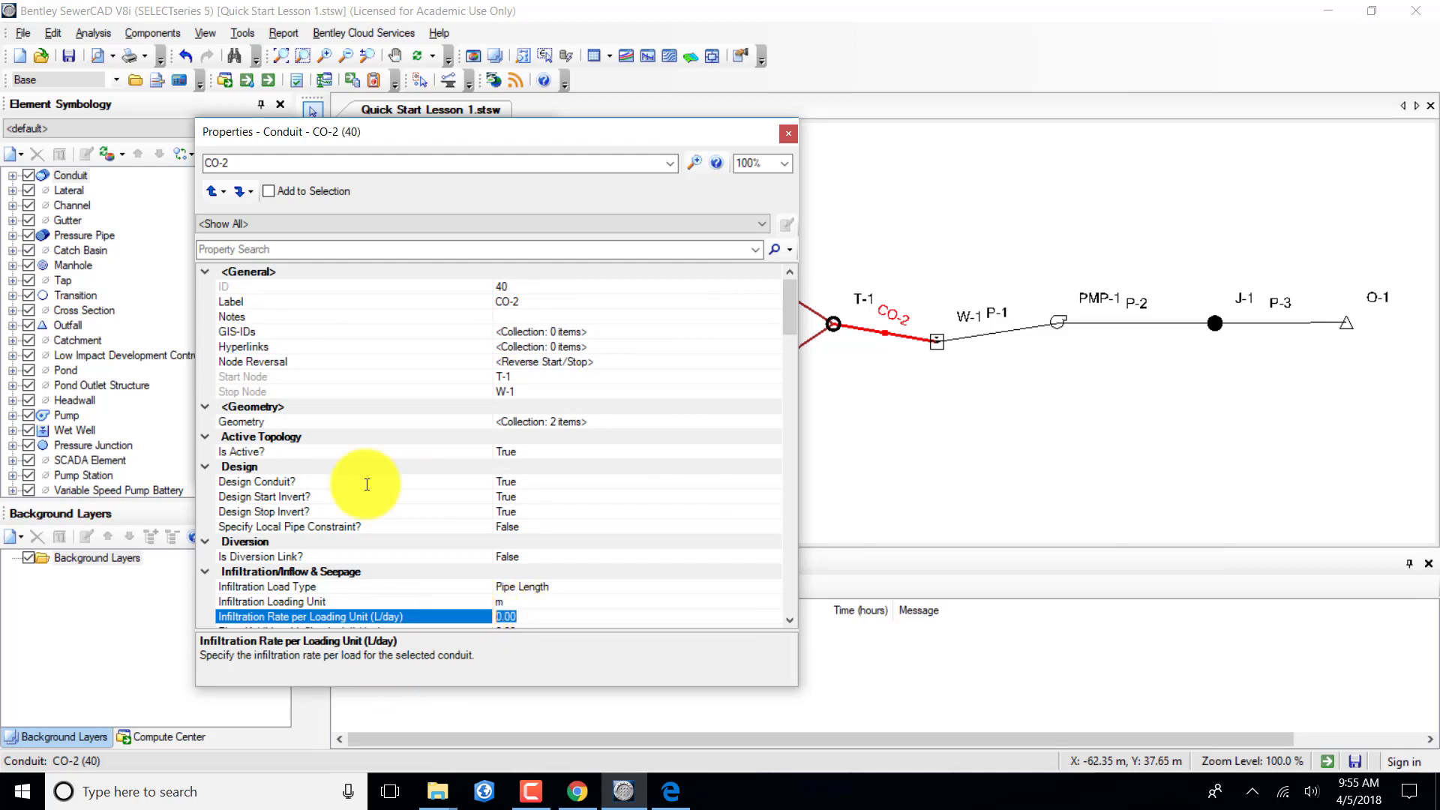
text(0.05)
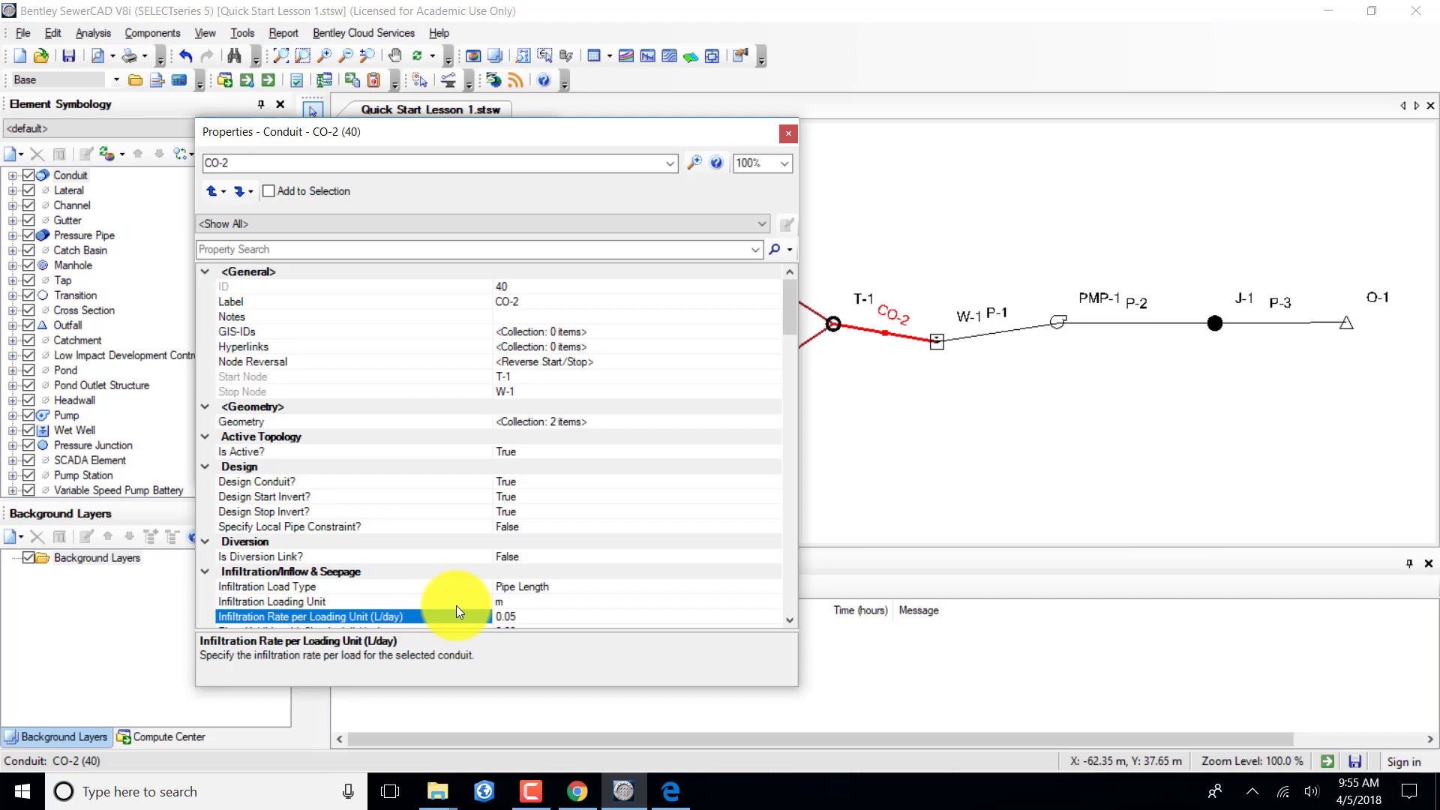
Set conduit CO-3's infiltration load type to Pipe Length with m as the infiltration loading unit.
click(670, 165)
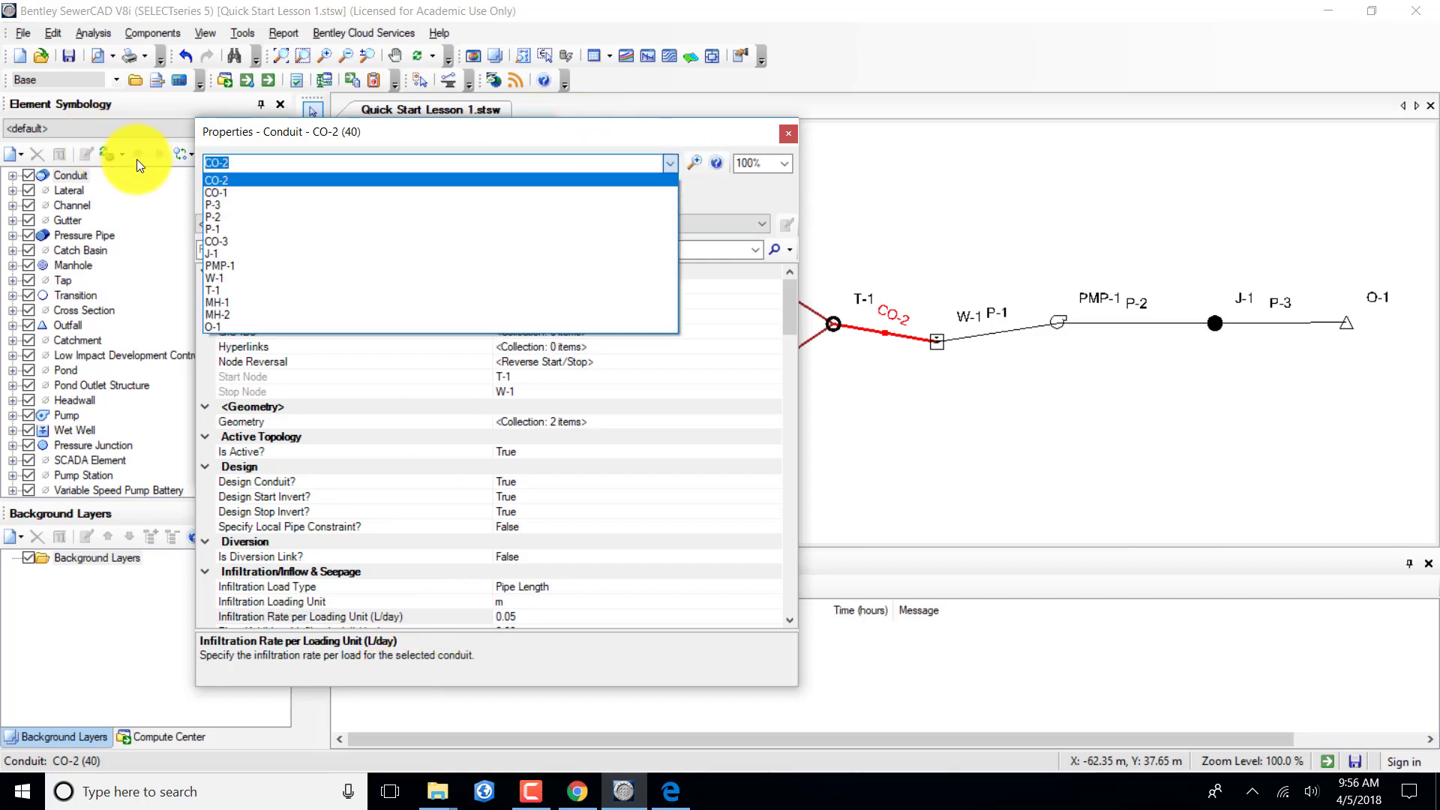
click(212, 234)
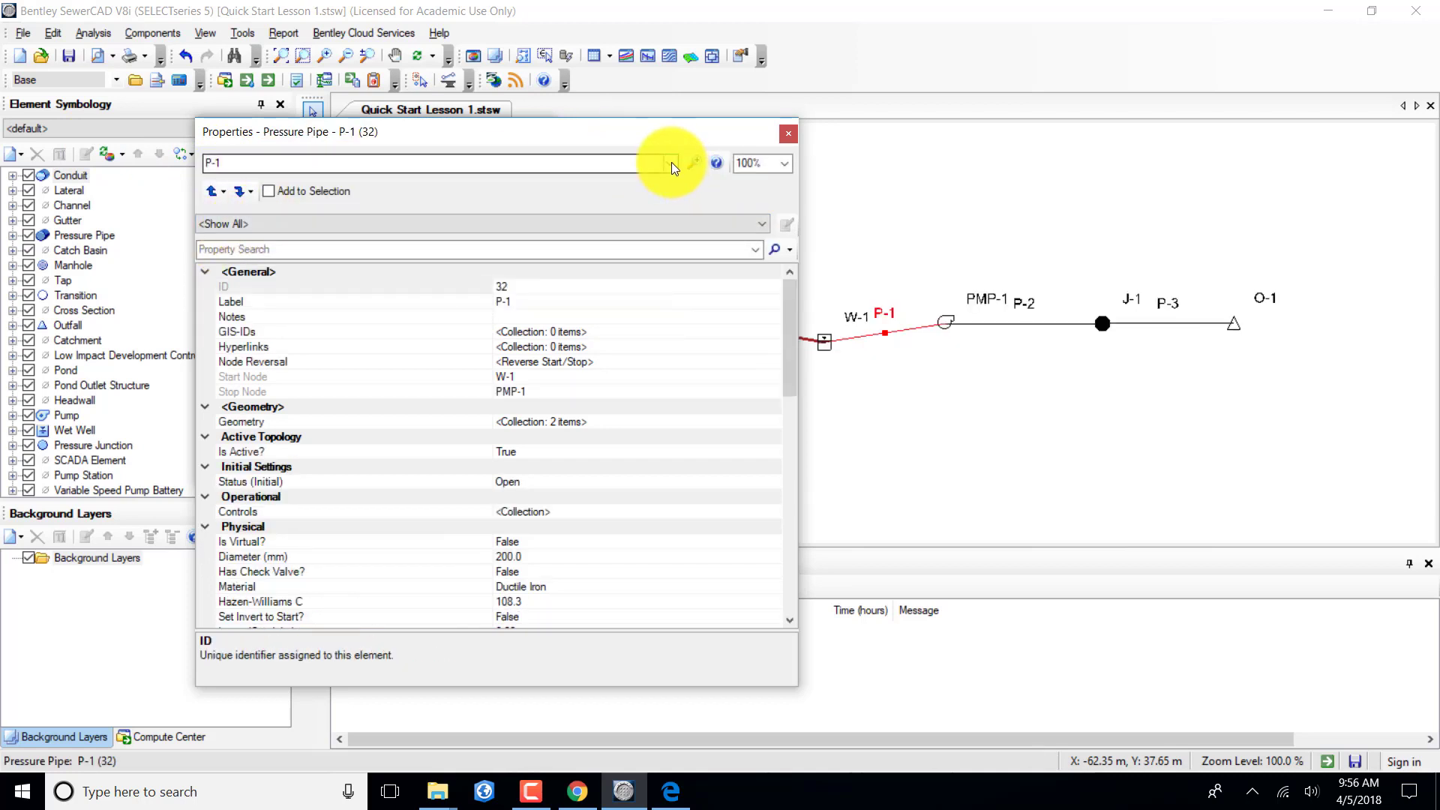
click(671, 163)
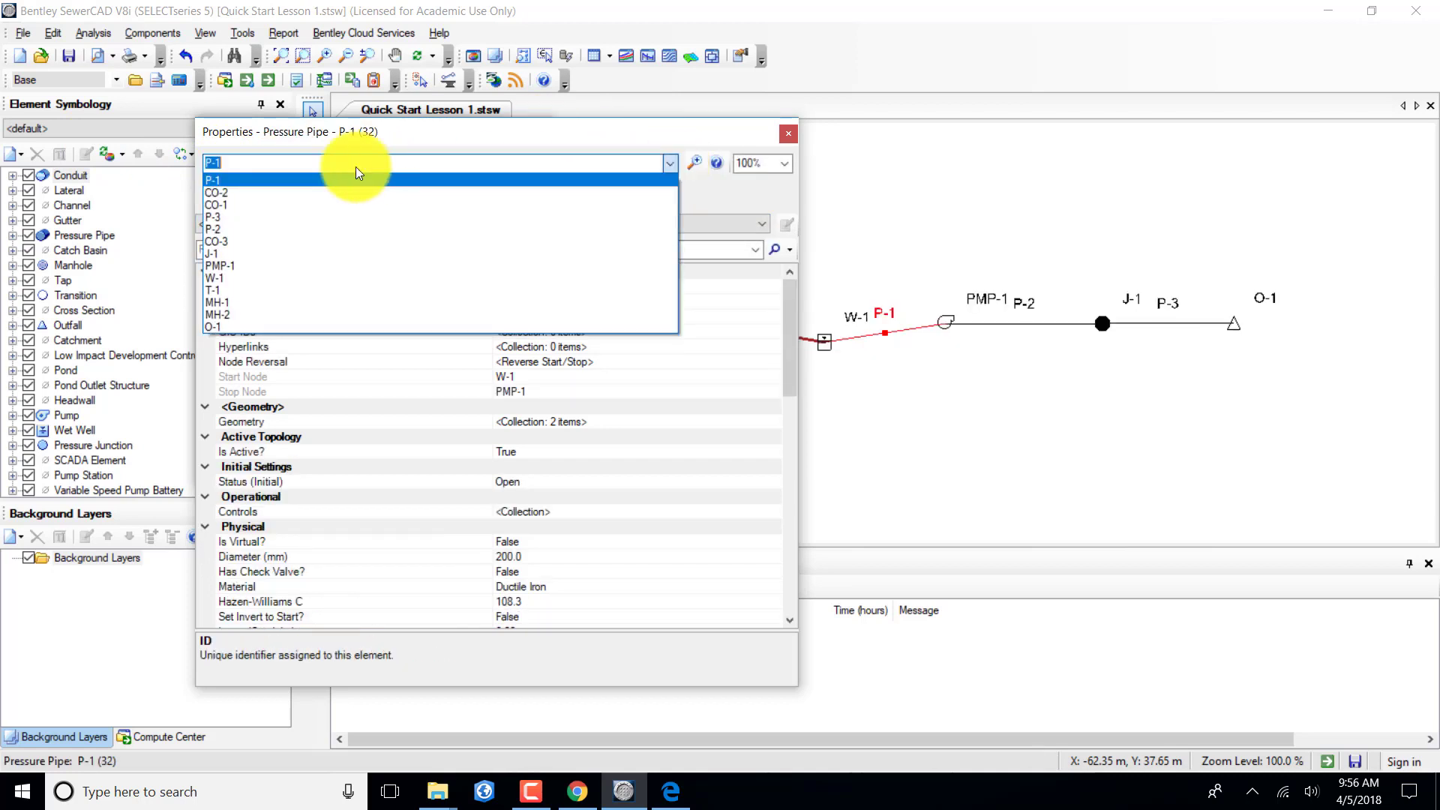
click(222, 240)
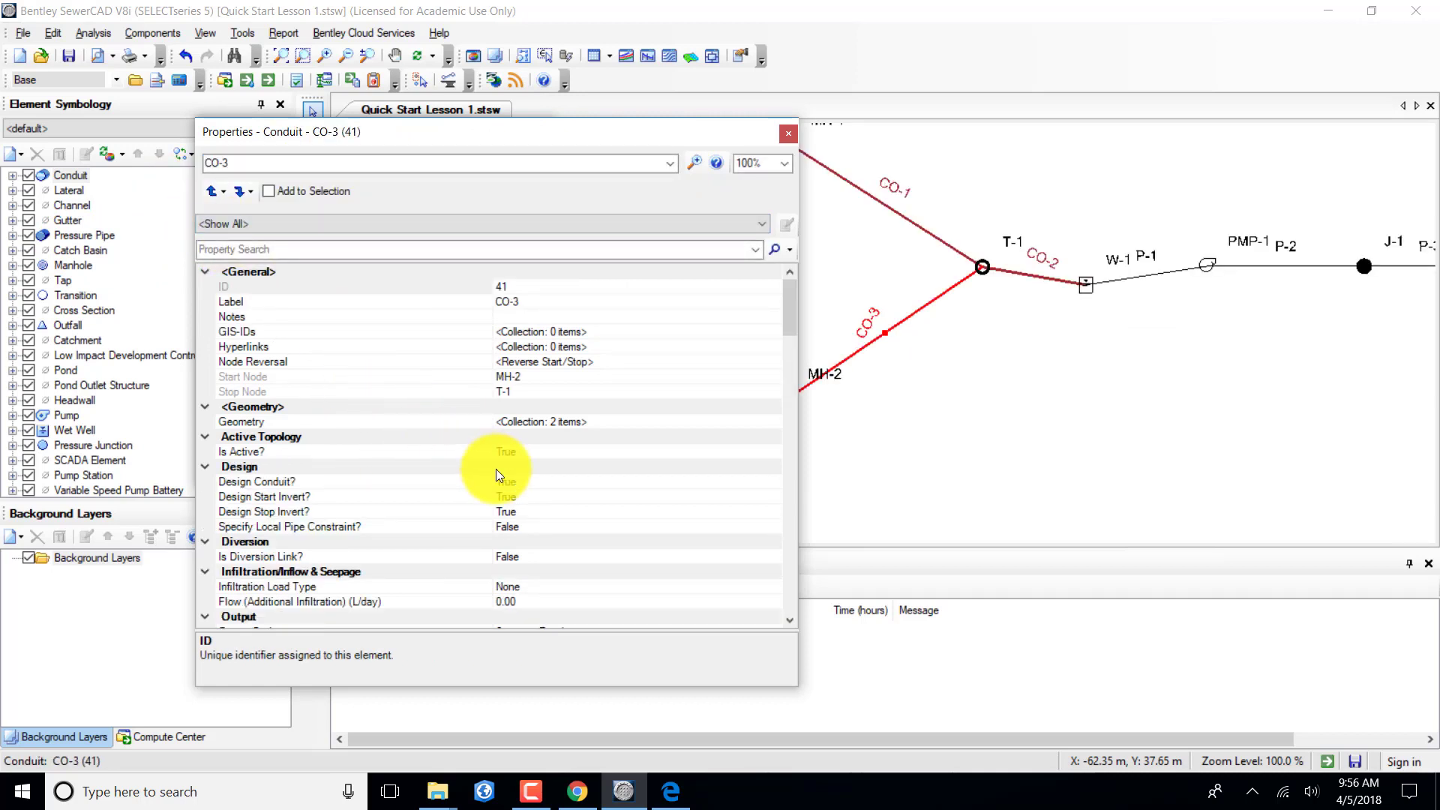
click(548, 587)
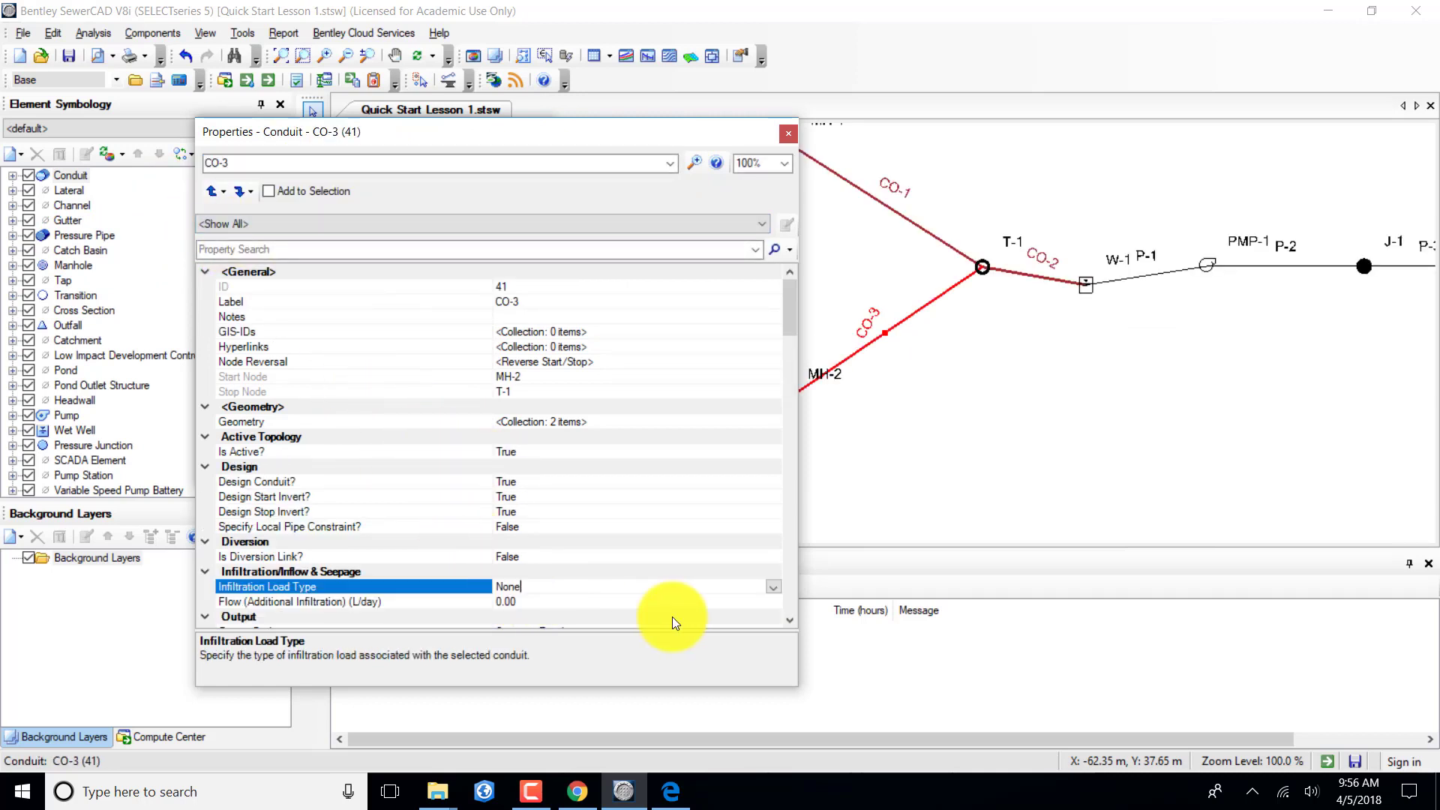
click(773, 589)
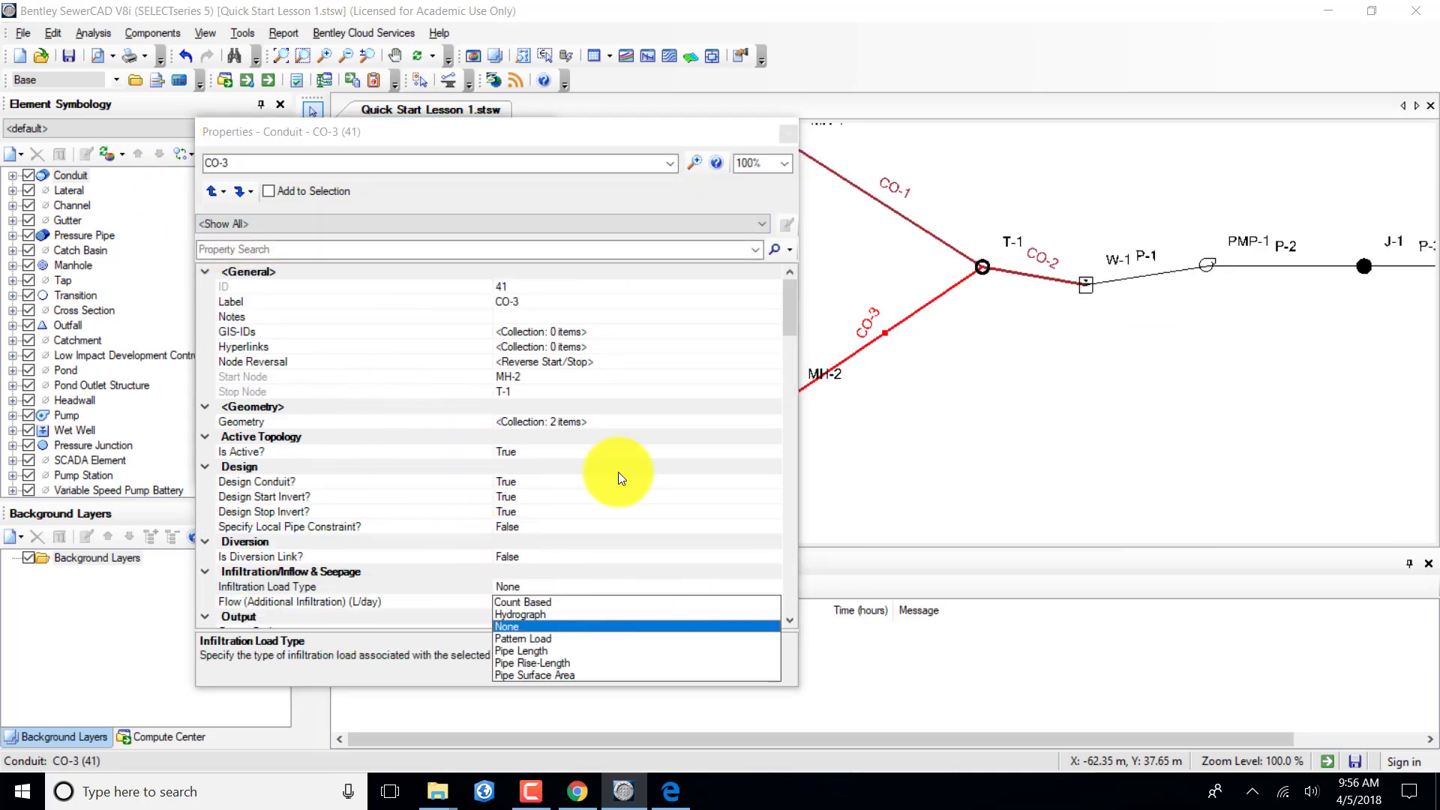
click(540, 649)
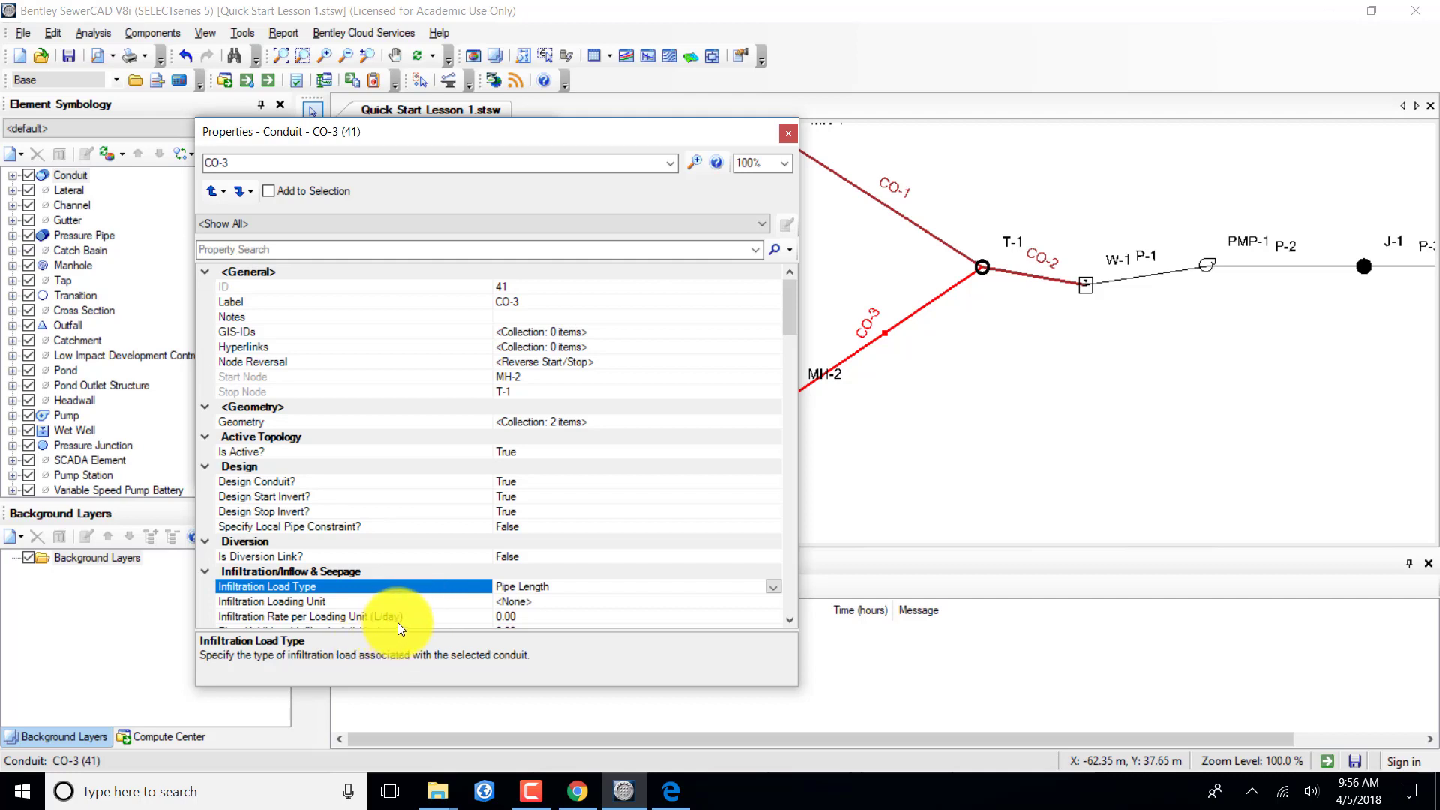
click(752, 604)
click(774, 601)
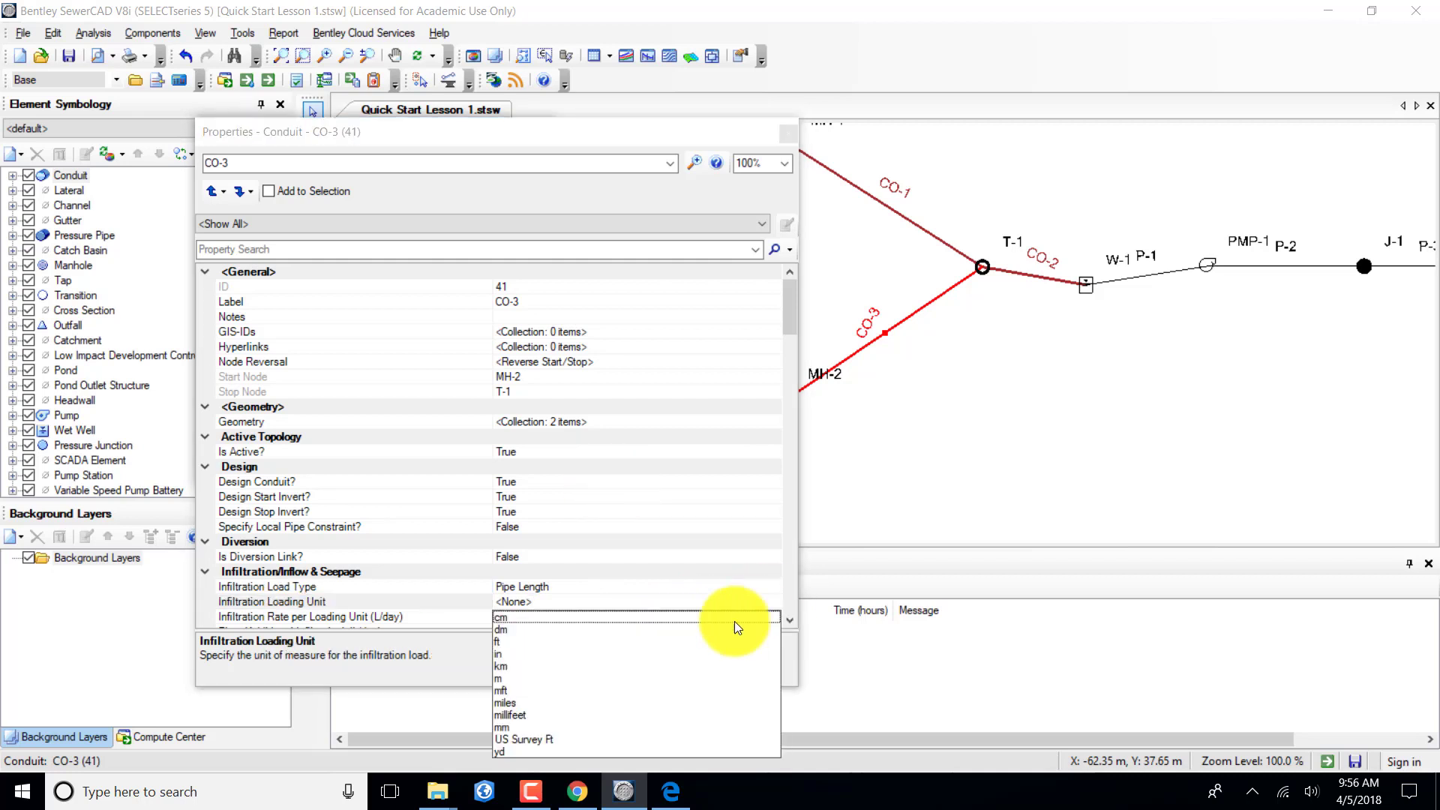
click(502, 678)
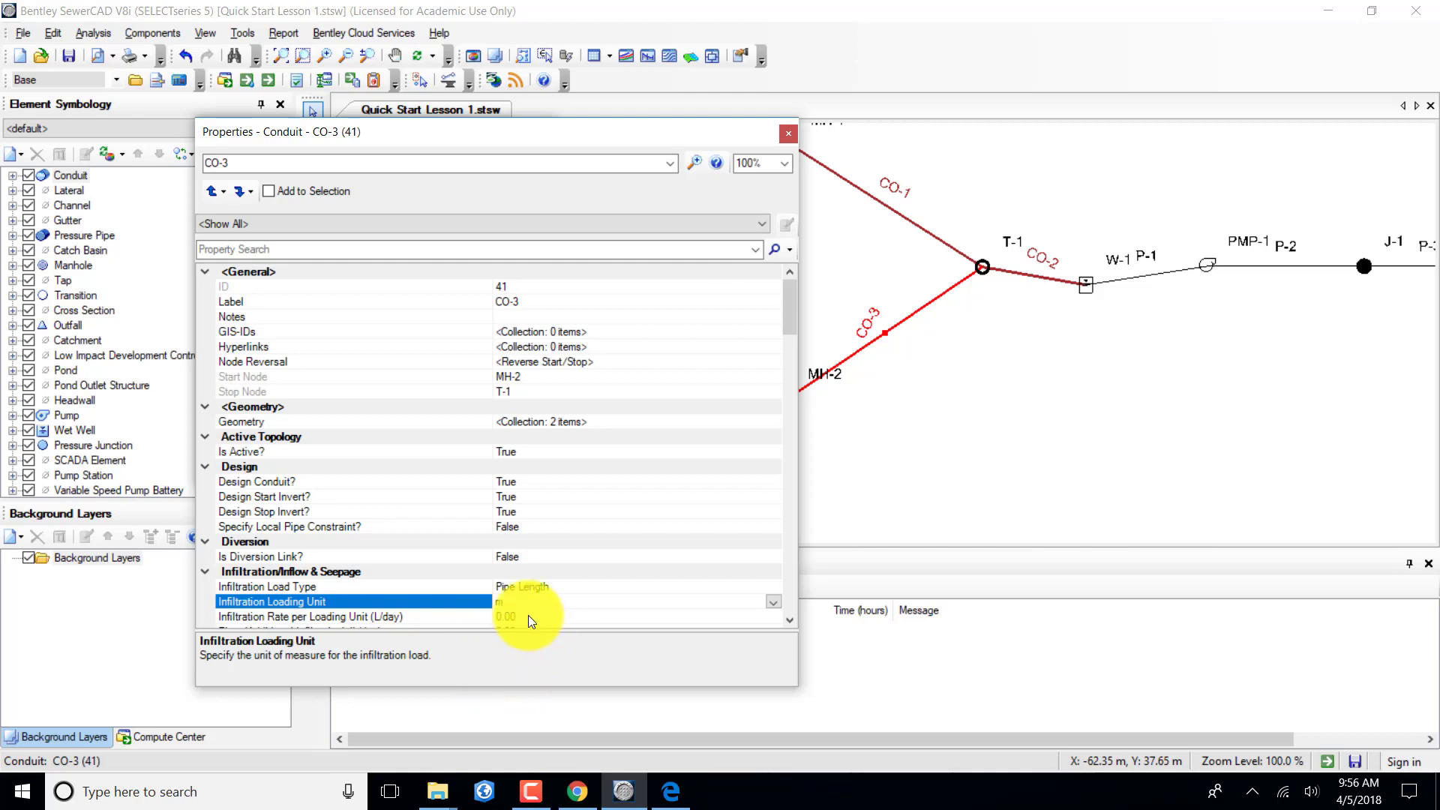
Set CO-3's infiltration rate per loading unit to 0.03 L/day and close the conduit's properties.
click(456, 614)
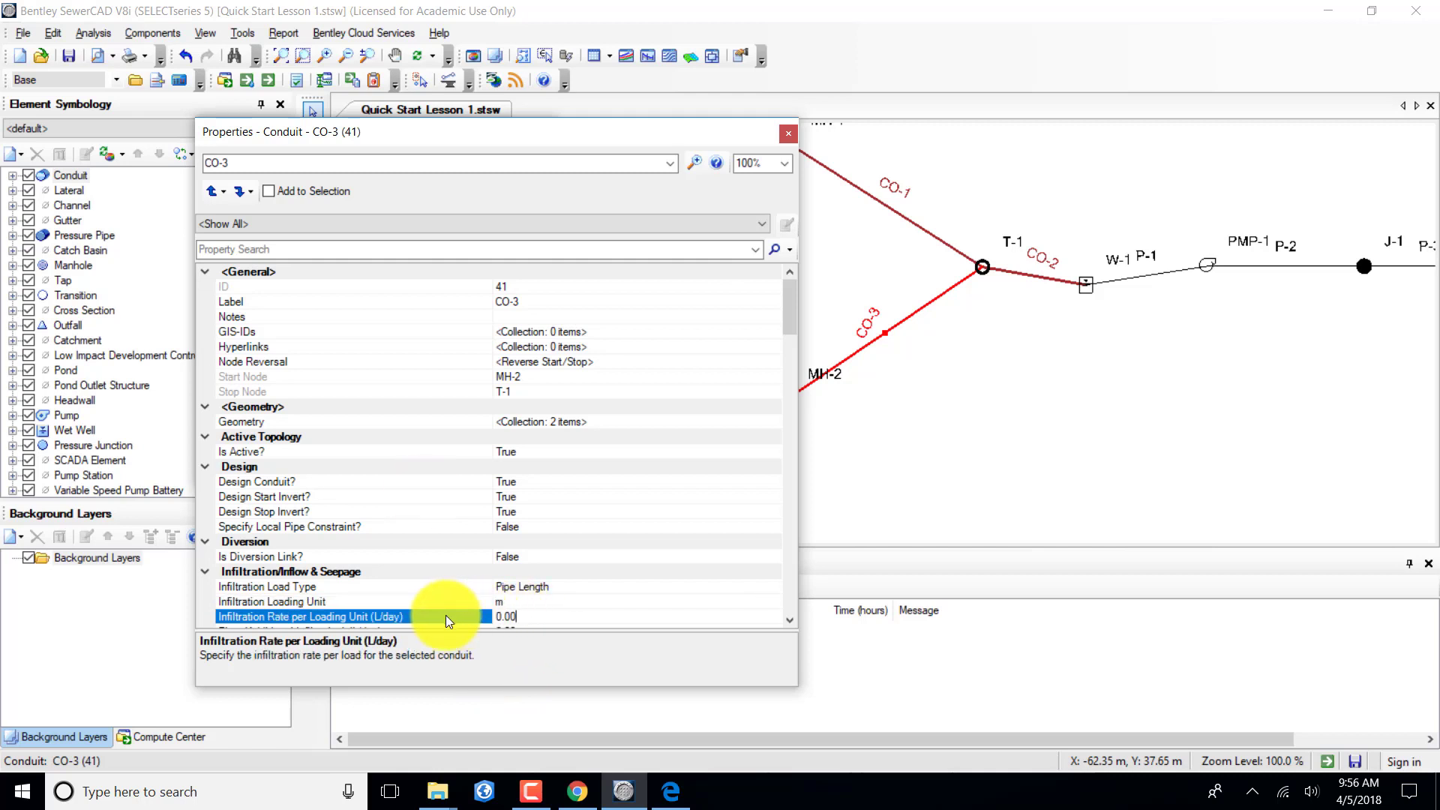
drag(537, 615, 445, 615)
text(0.03)
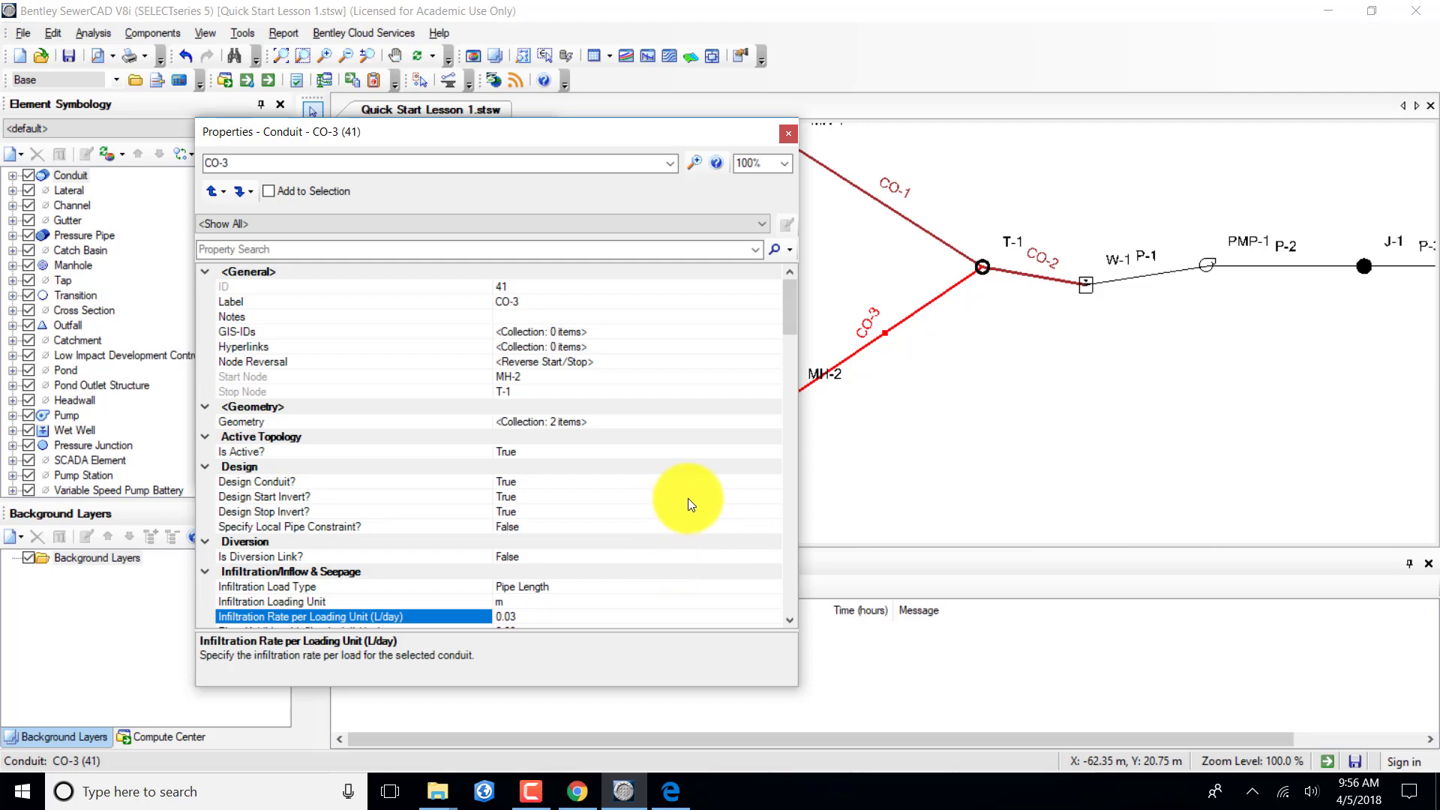
click(788, 137)
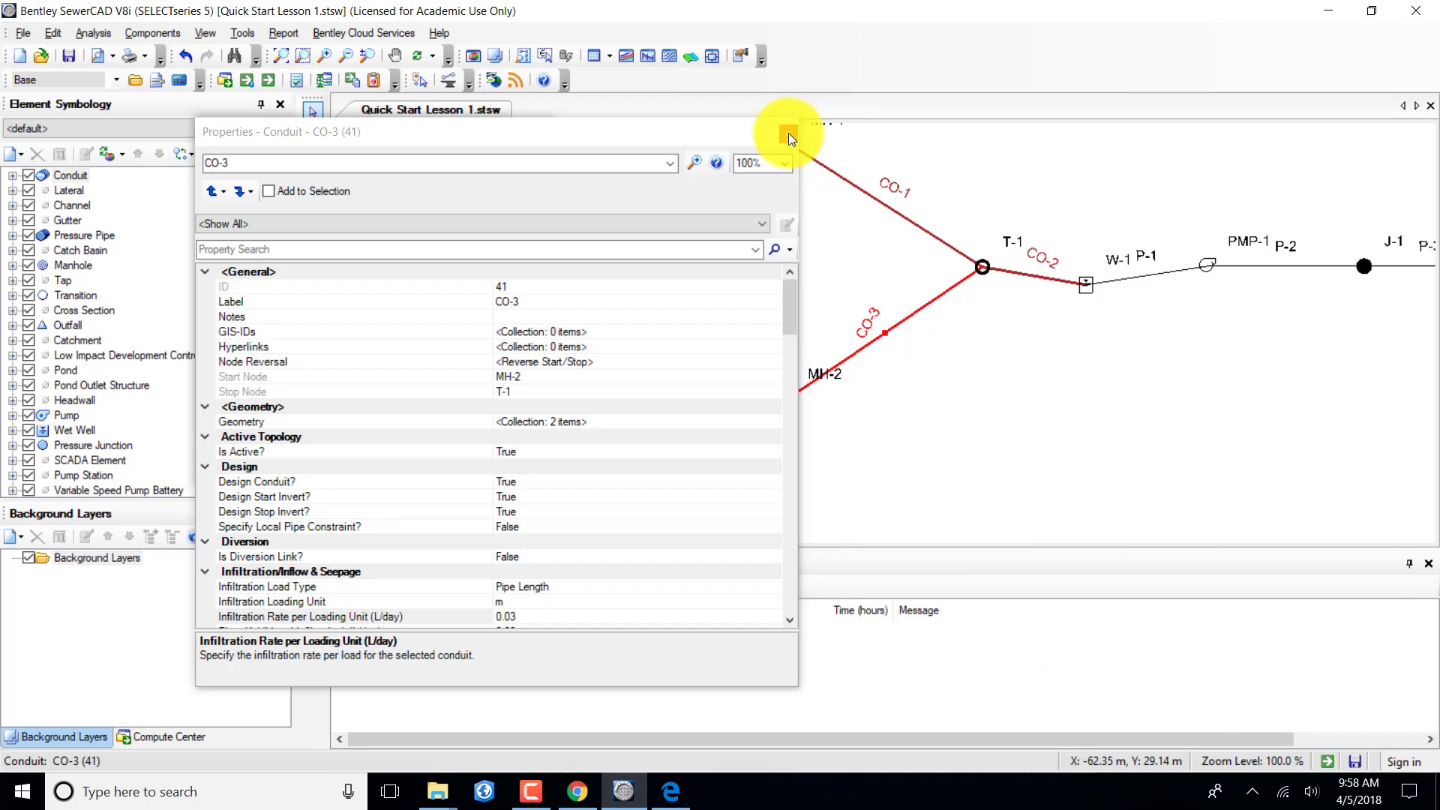
click(789, 135)
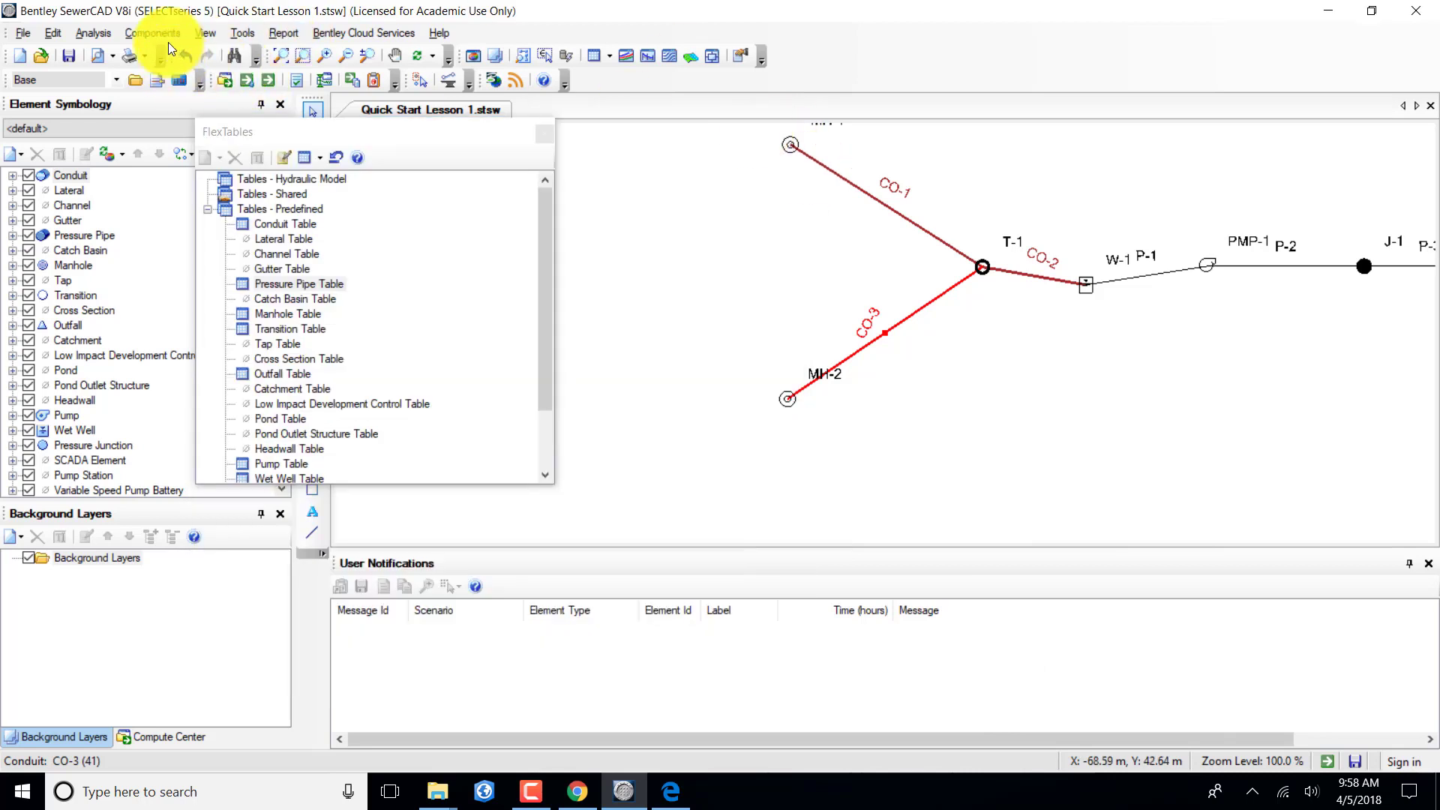
Close the FlexTables window to clear the drawing area.
click(151, 30)
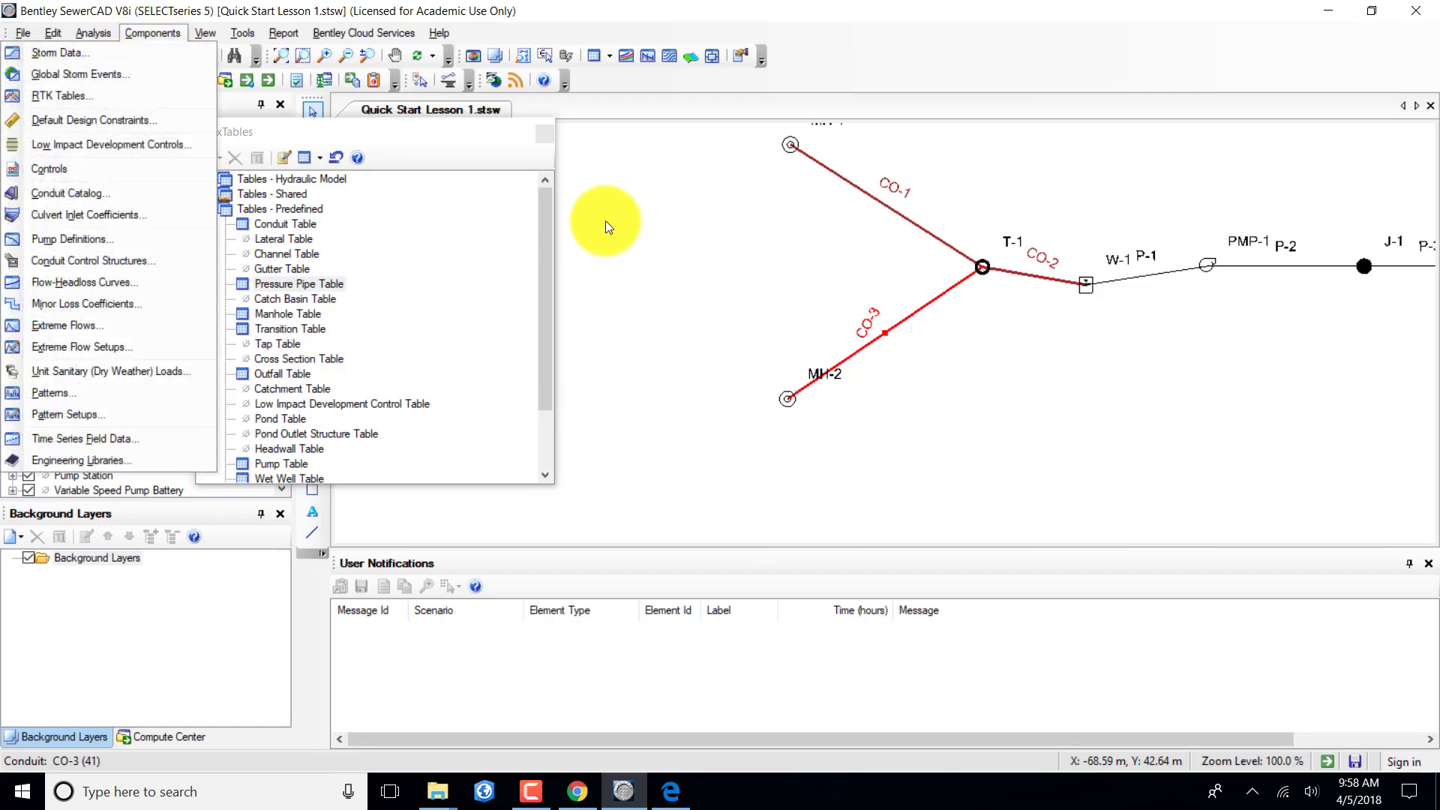
click(442, 146)
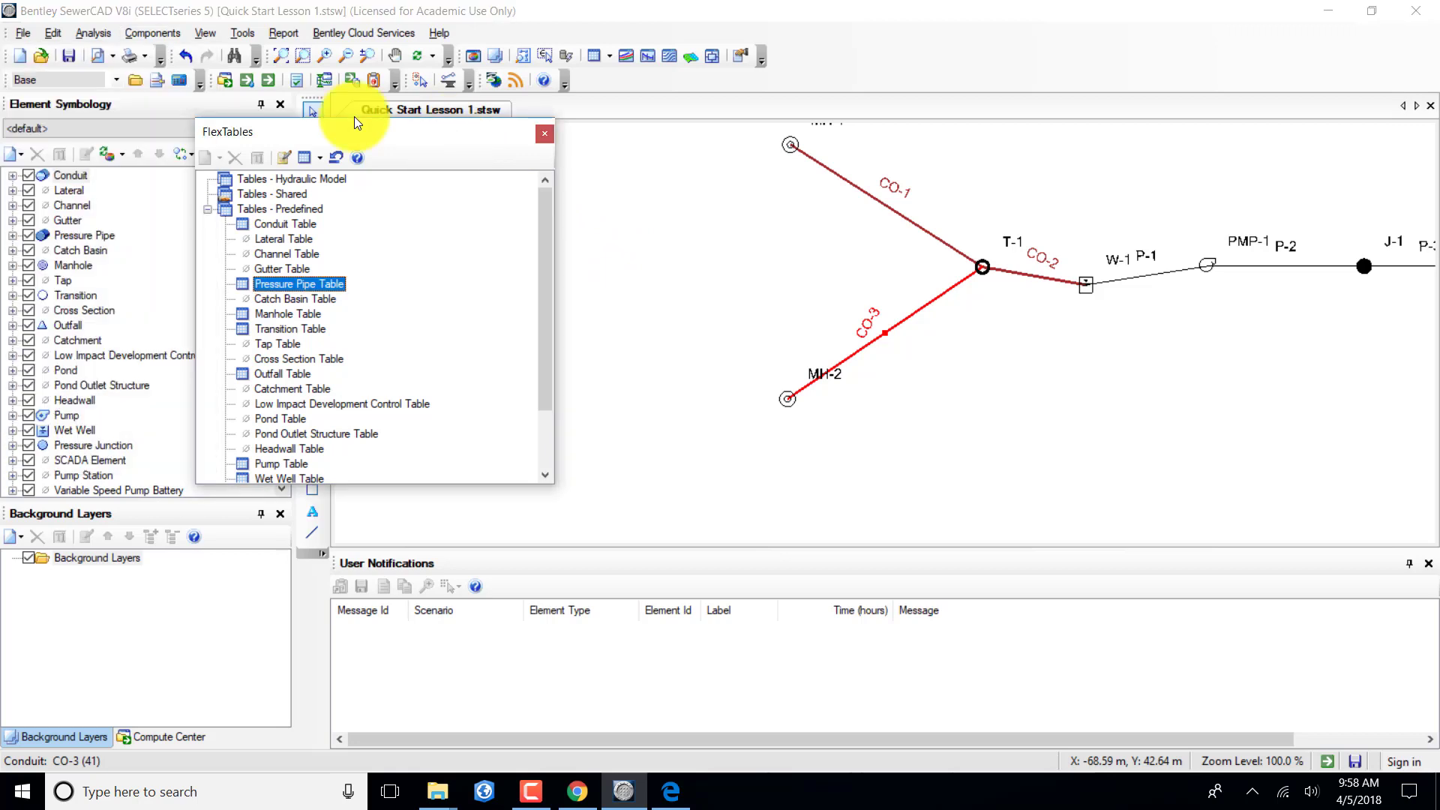
click(543, 136)
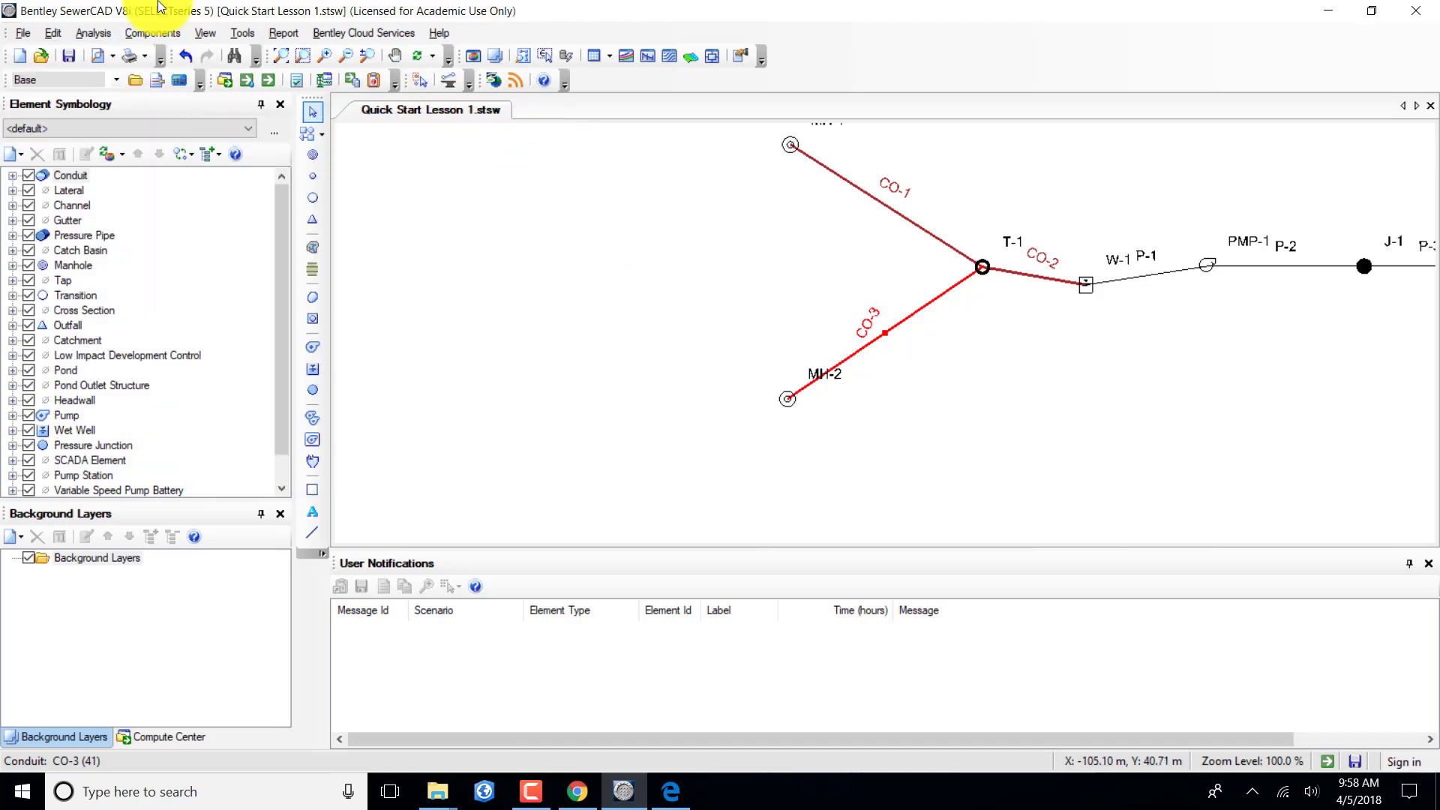
Open the Unit Sanitary (Dry Weather) Loads manager.
click(130, 33)
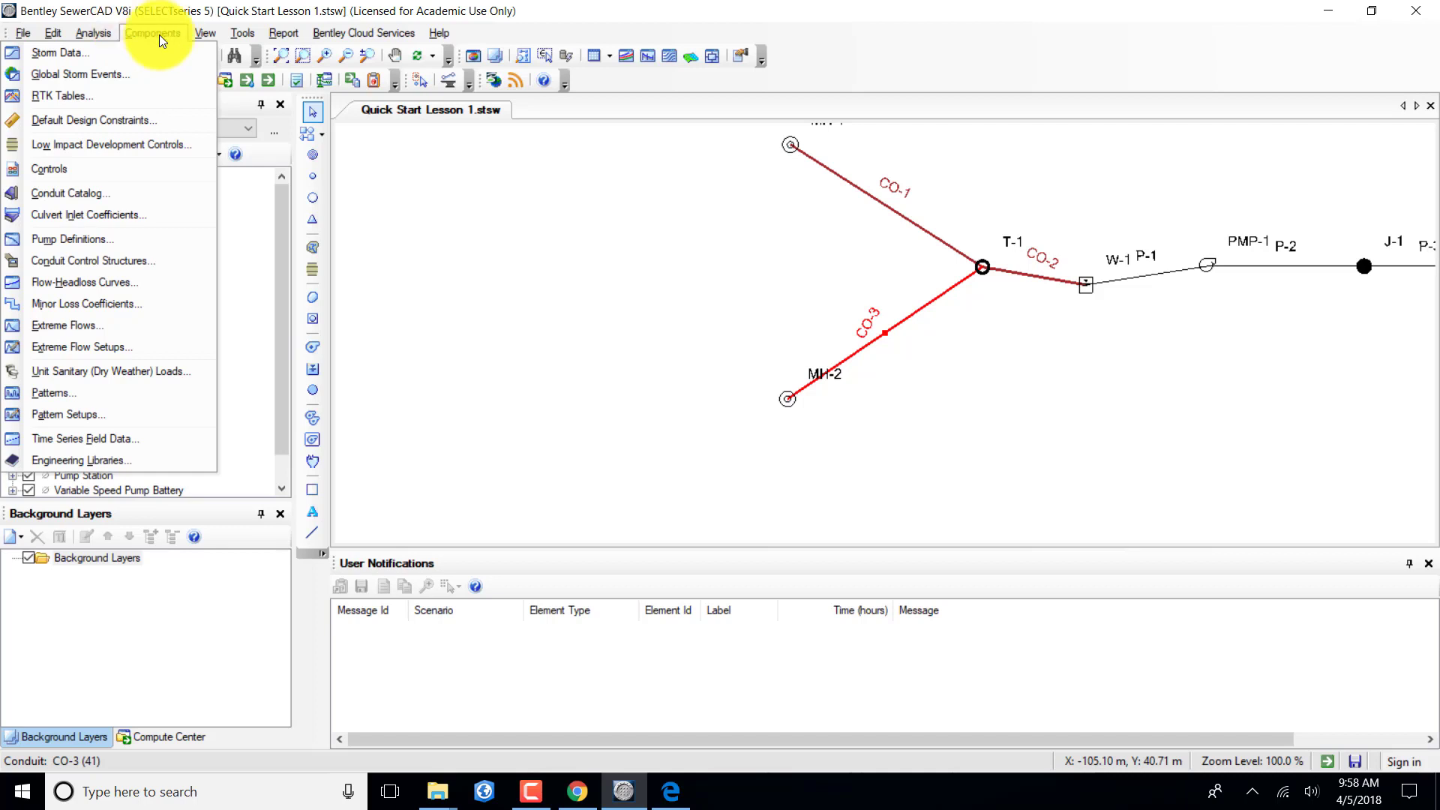
click(159, 34)
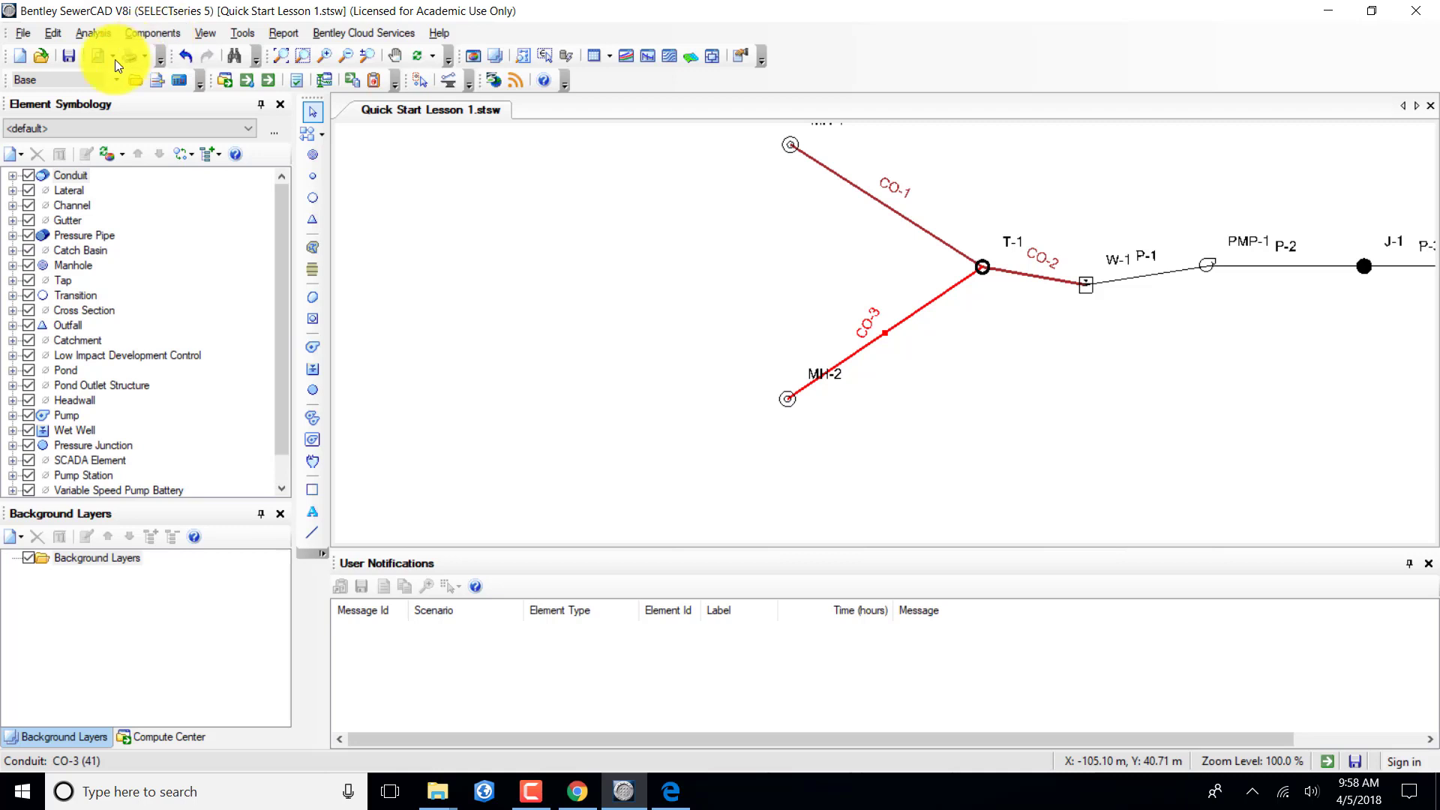
click(123, 30)
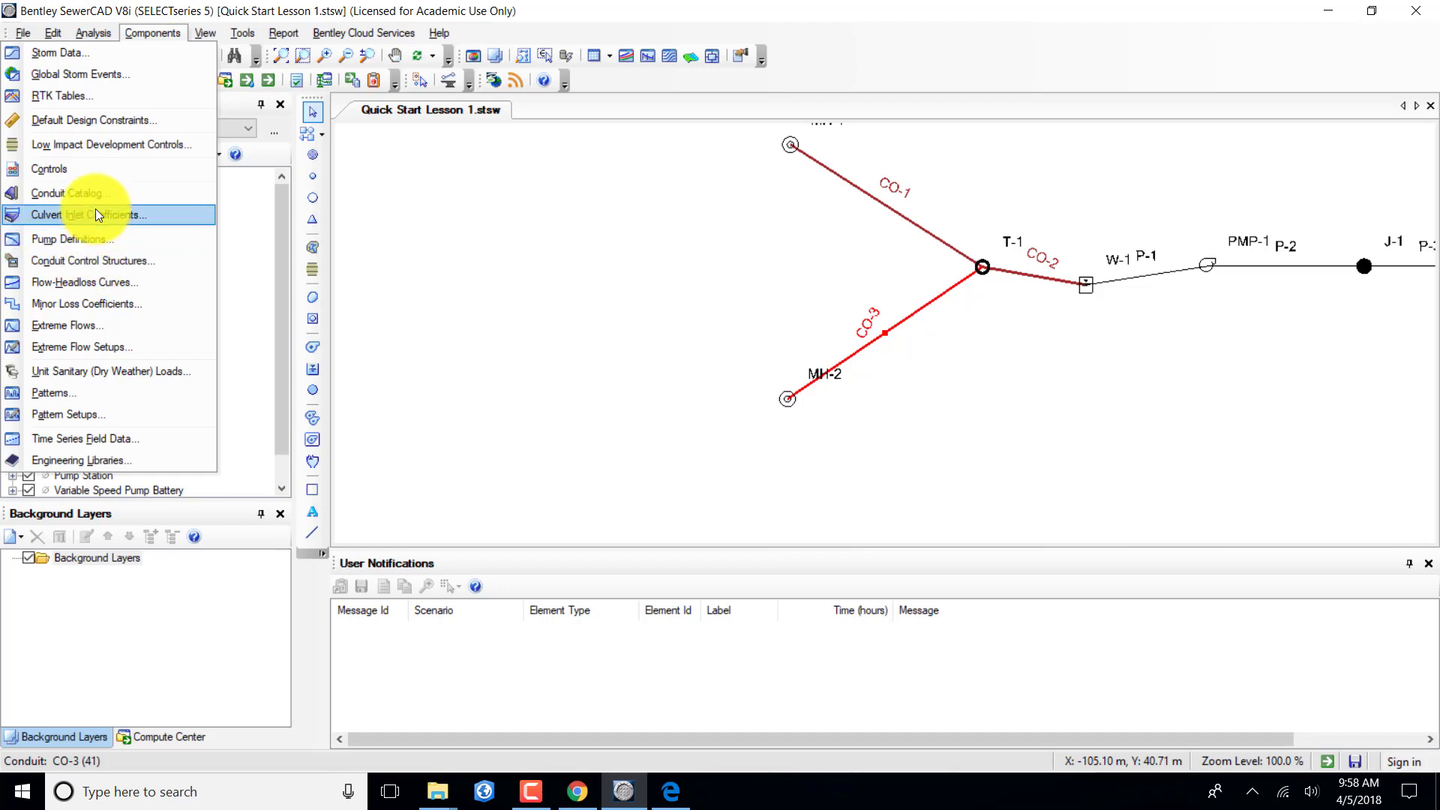
click(102, 372)
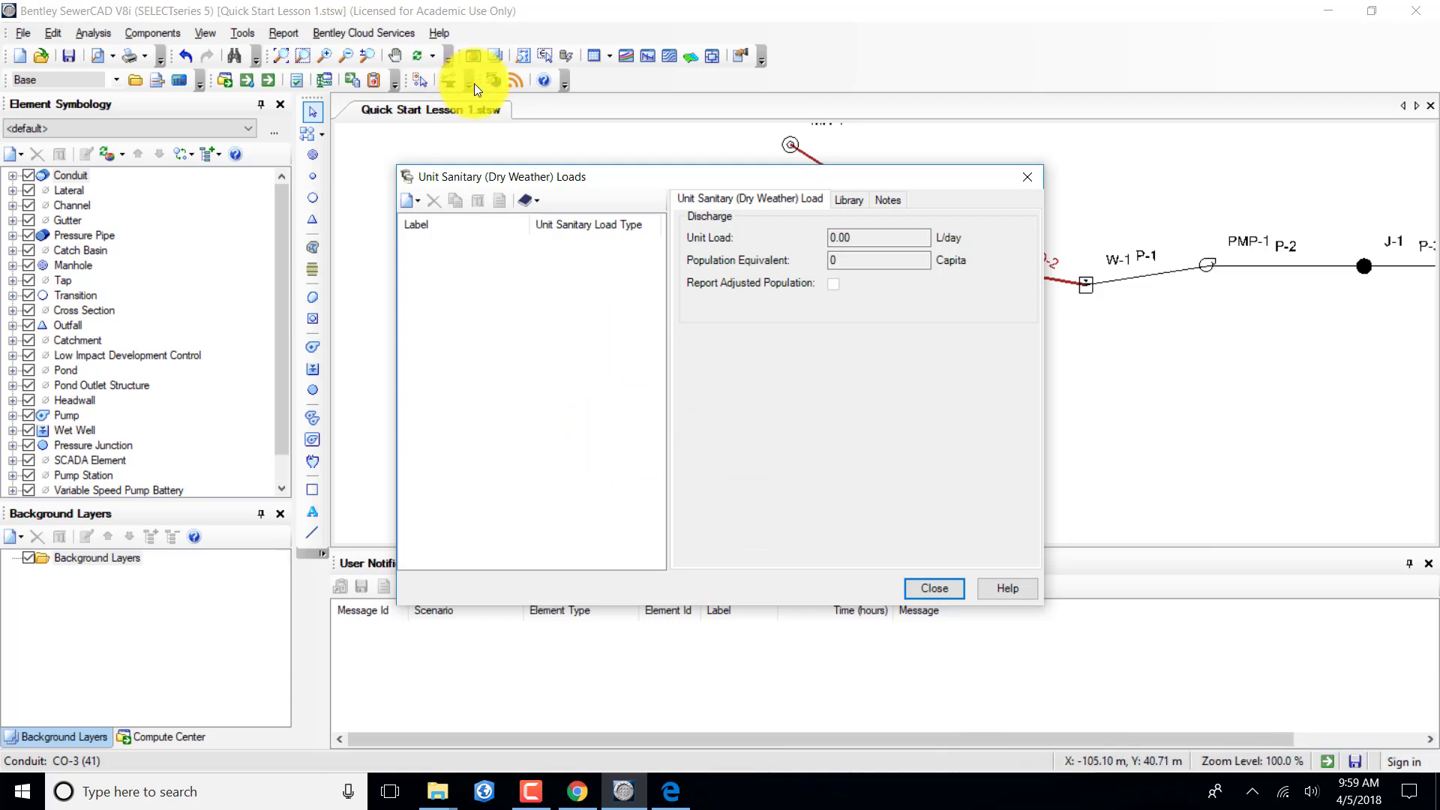
Start importing unit loads from the engineering library and expand the Unit Sanitary (Dry Weather) Loads.xml library.
click(539, 198)
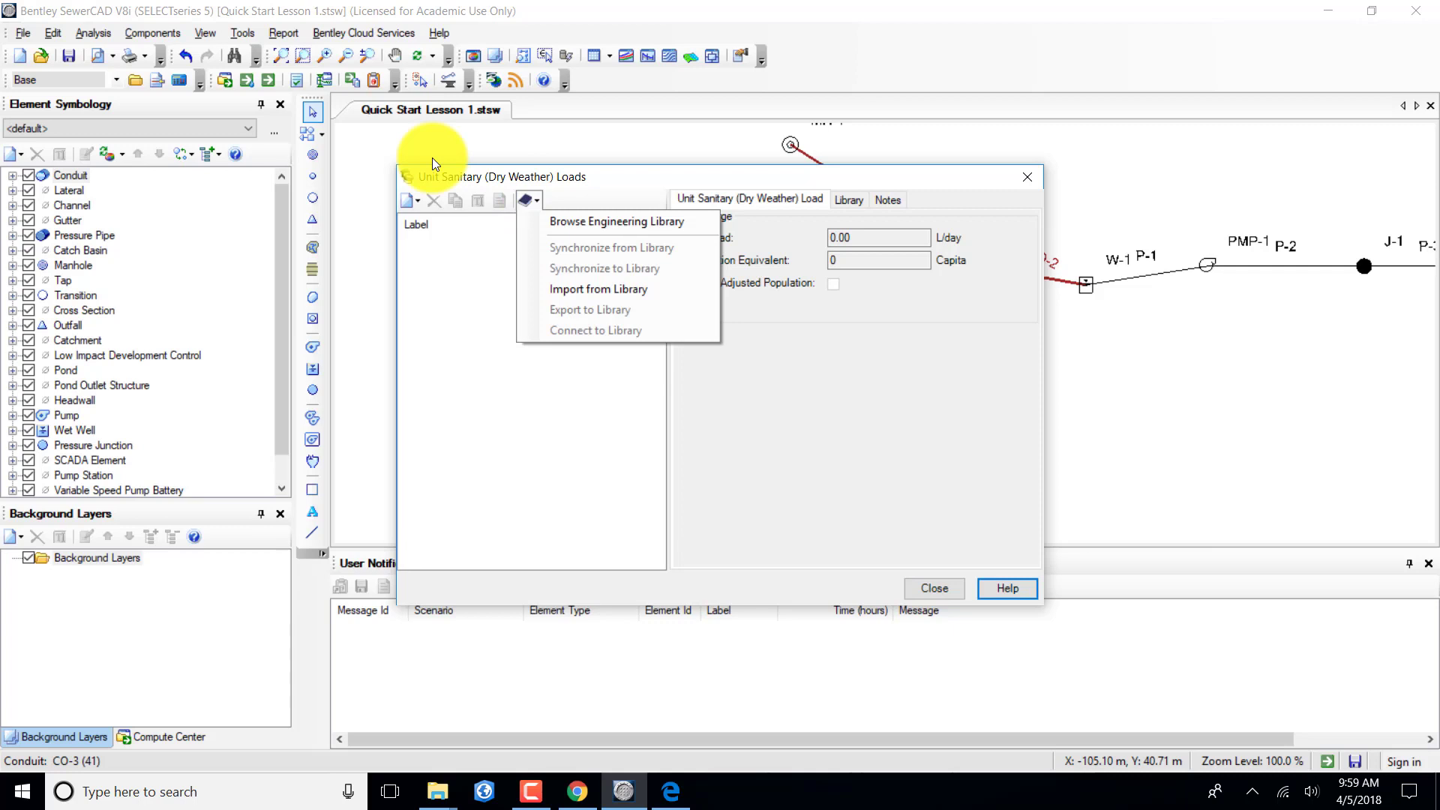
click(570, 290)
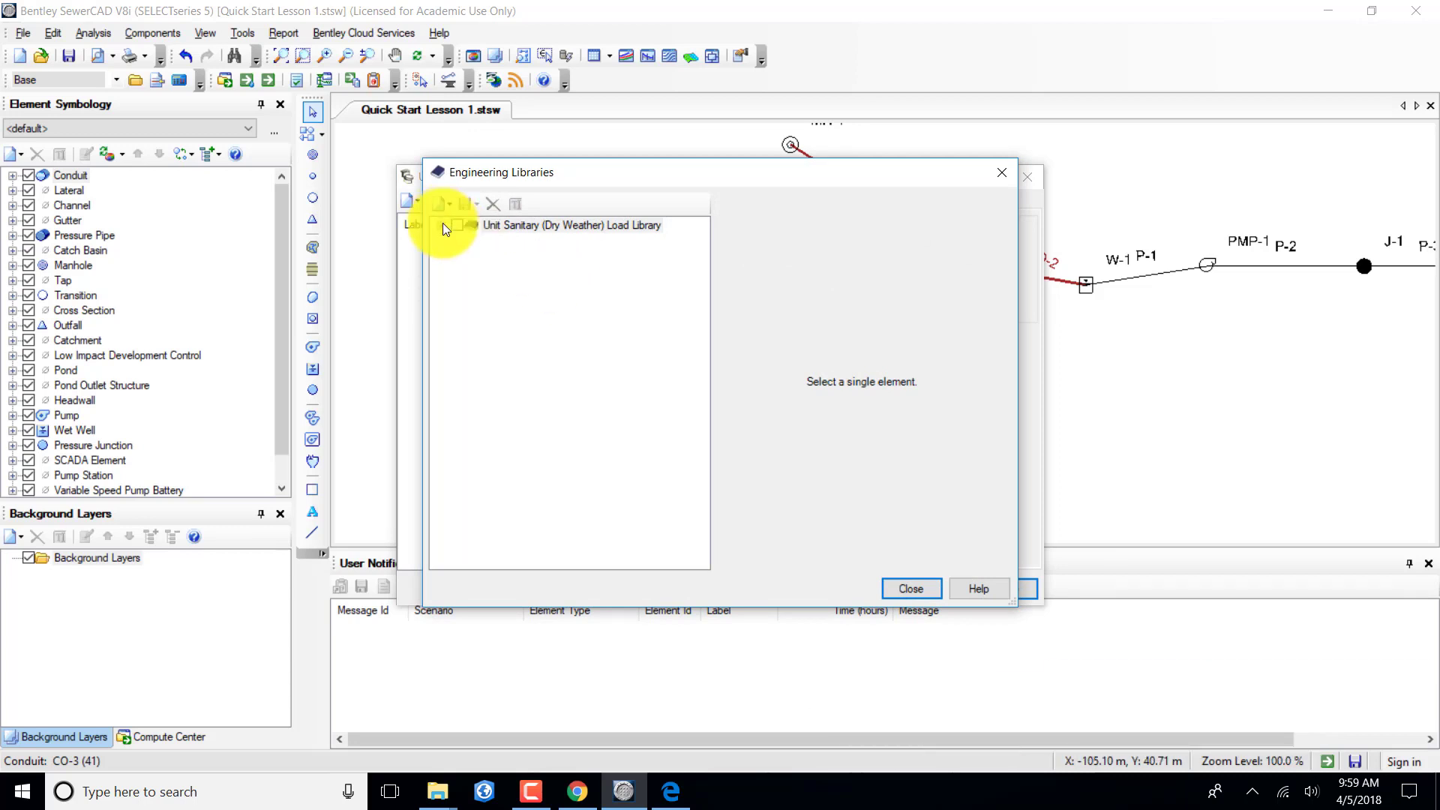
click(441, 225)
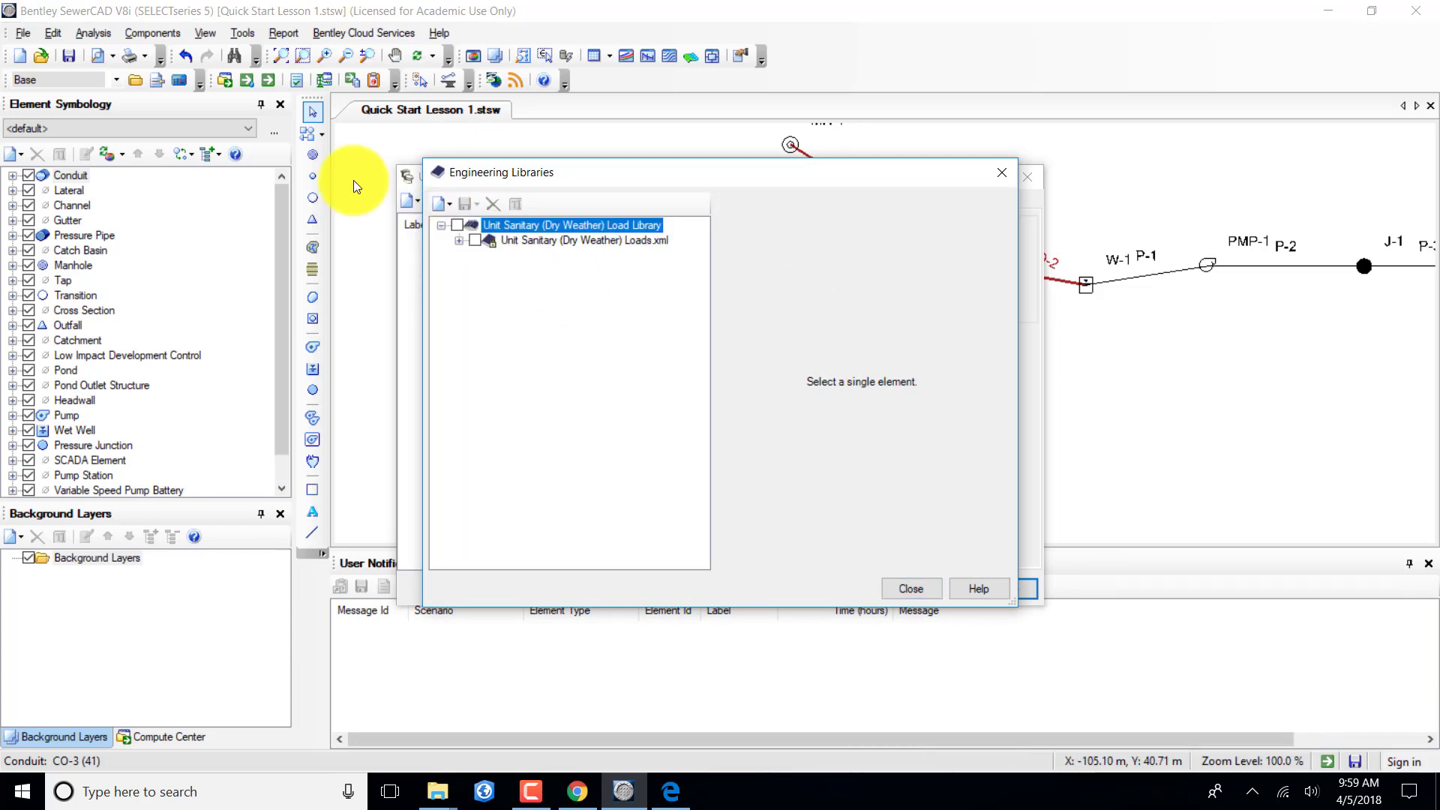
click(462, 236)
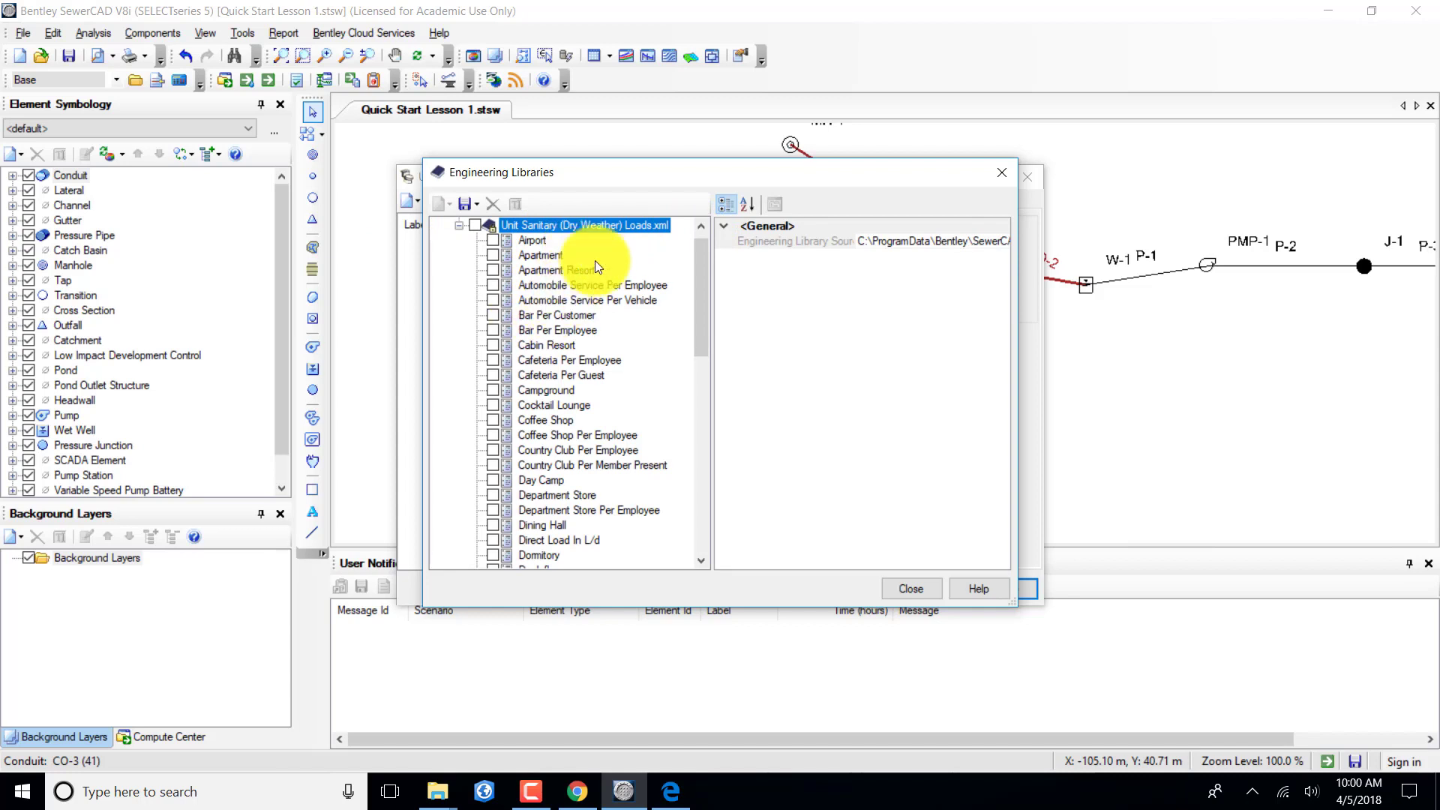
Mark the Apartment, Home (Average) and Home (Better) unit sanitary loads for import.
click(493, 253)
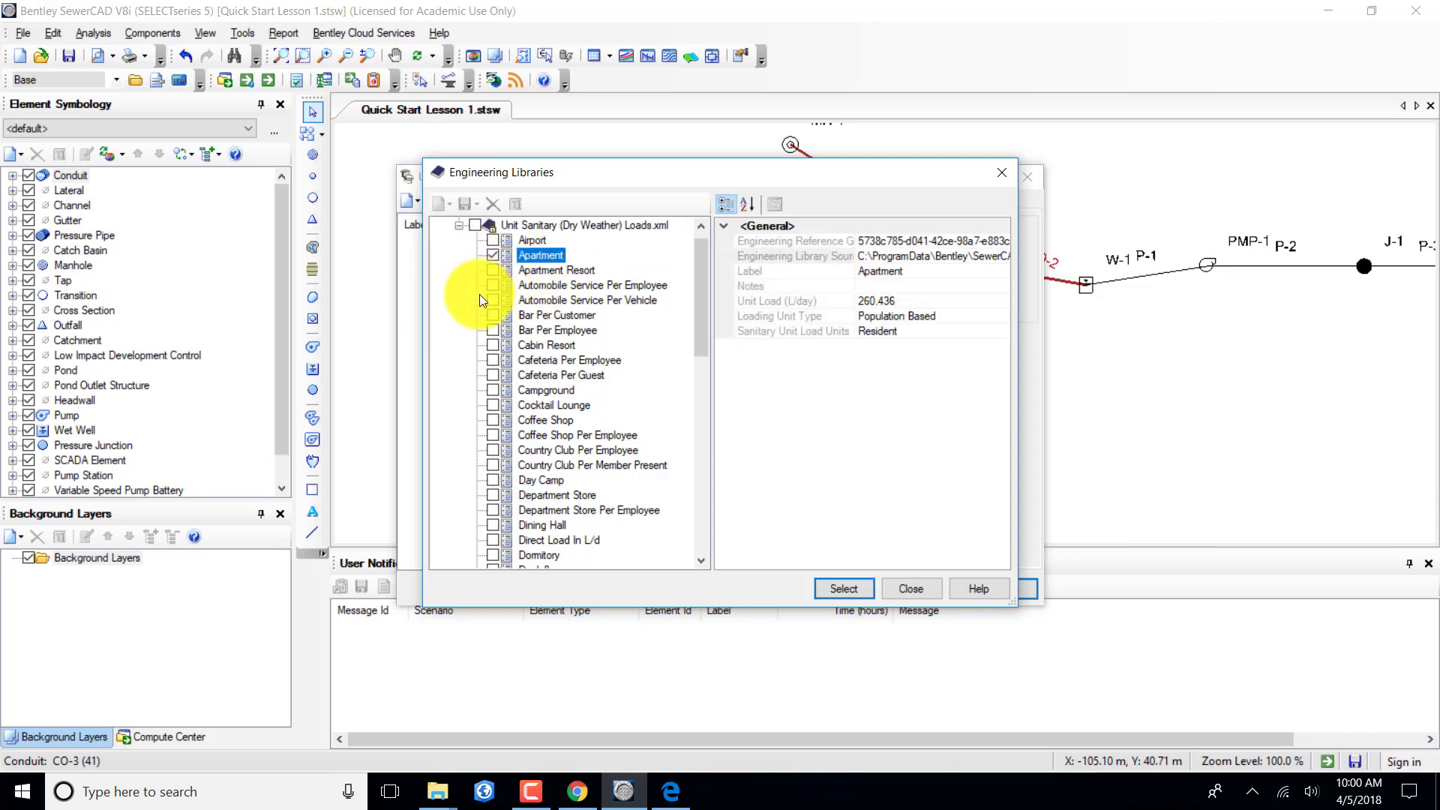
scroll(524, 347, down, 2)
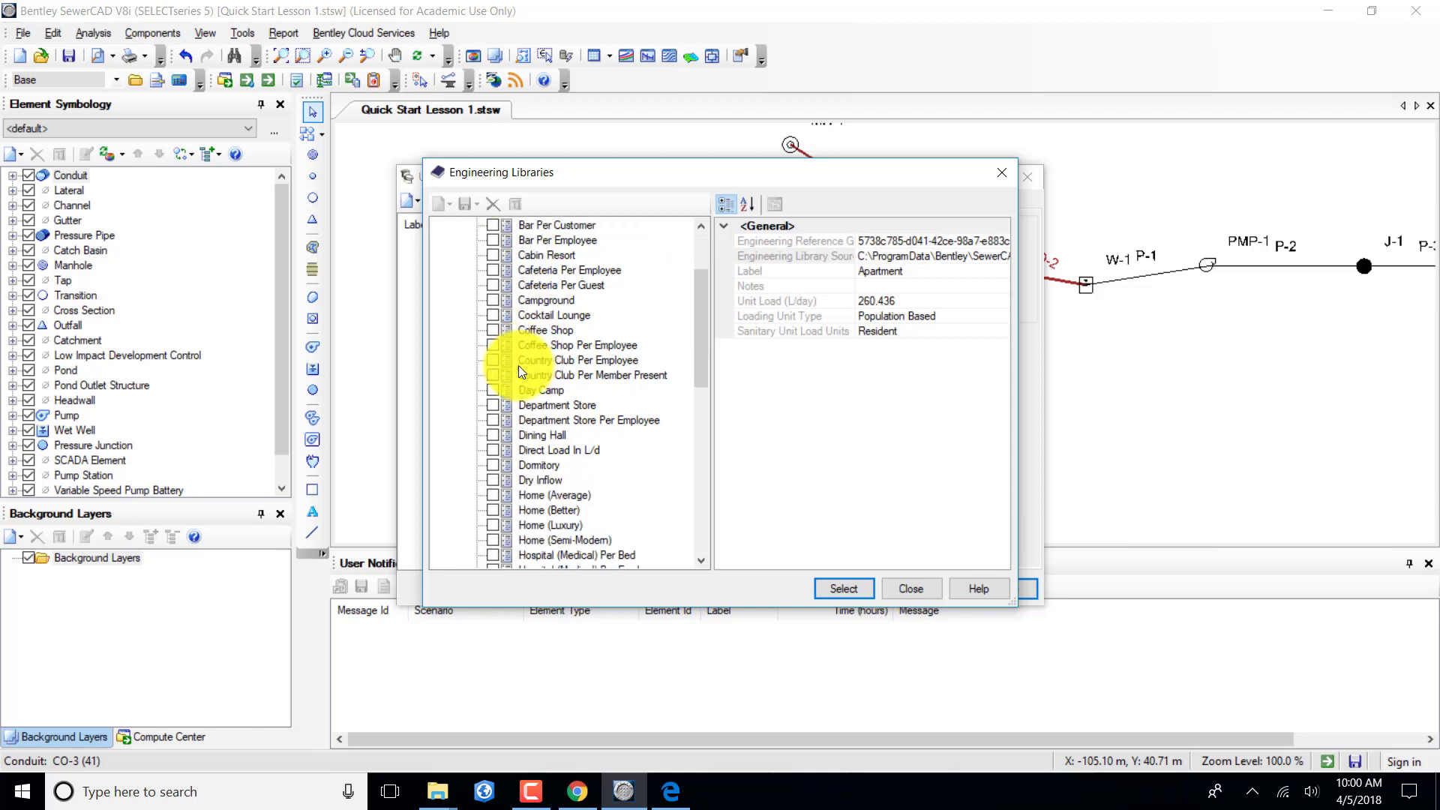
click(492, 494)
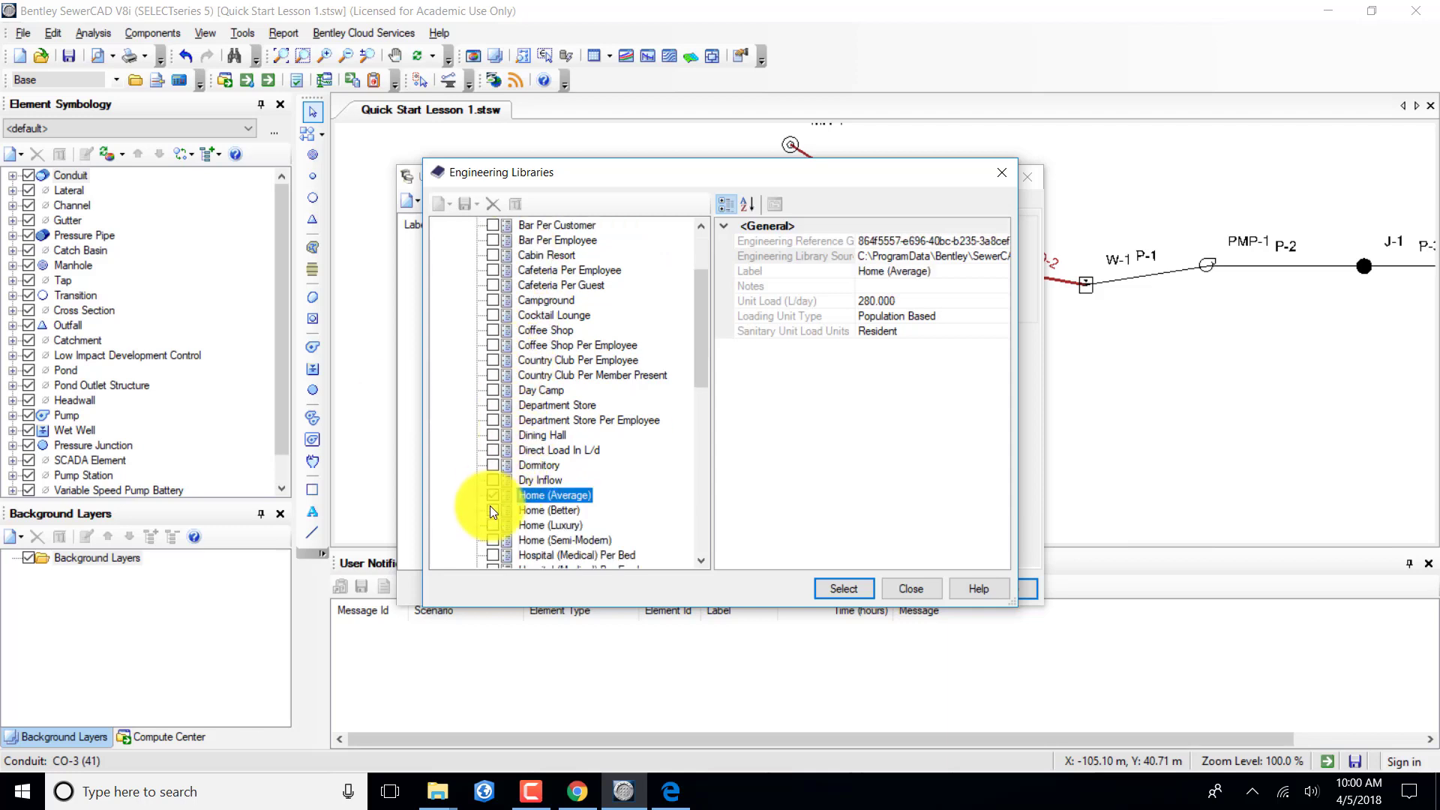
click(489, 508)
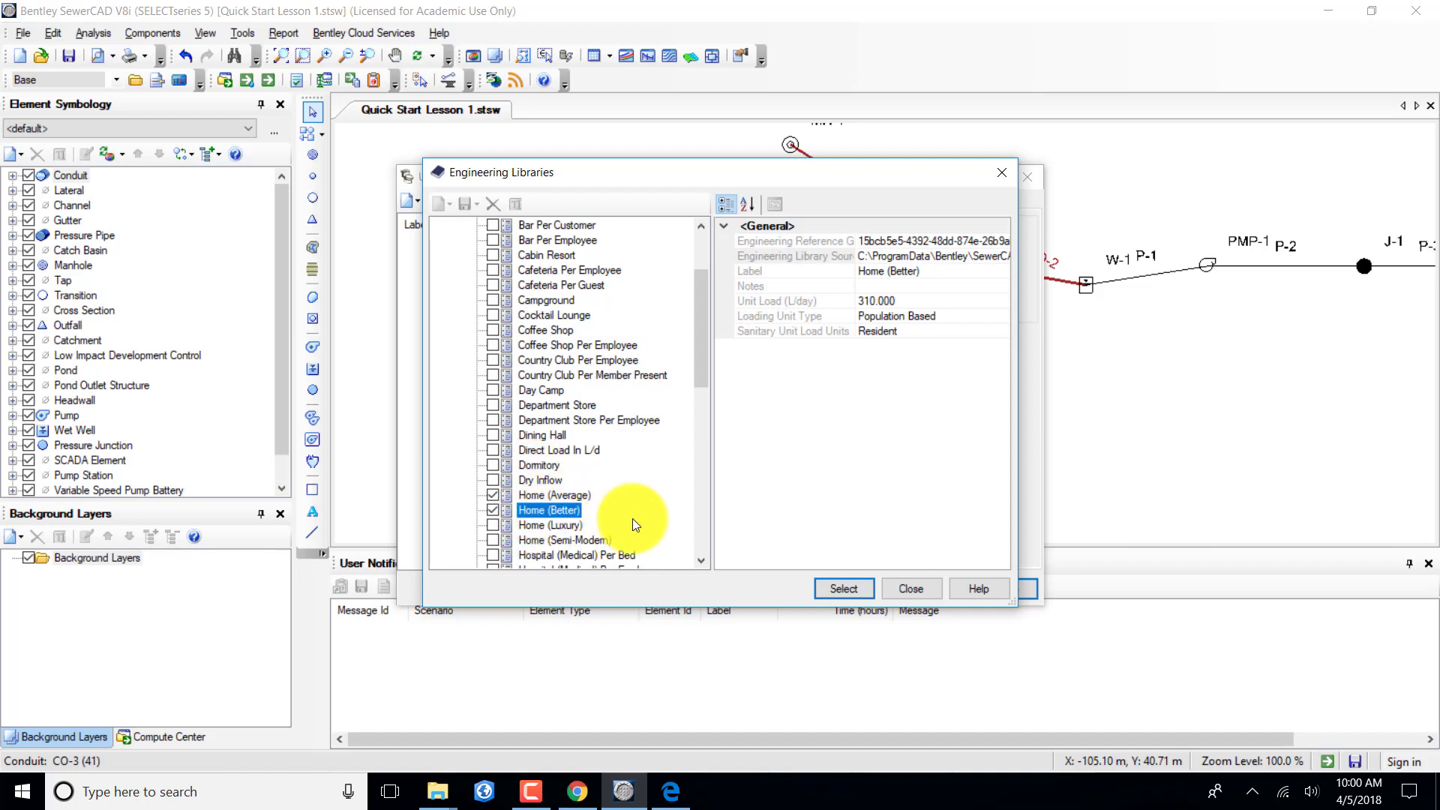
Add the Hotel (Residential) and Resort unit sanitary loads to the import selection.
scroll(632, 524, down, 1)
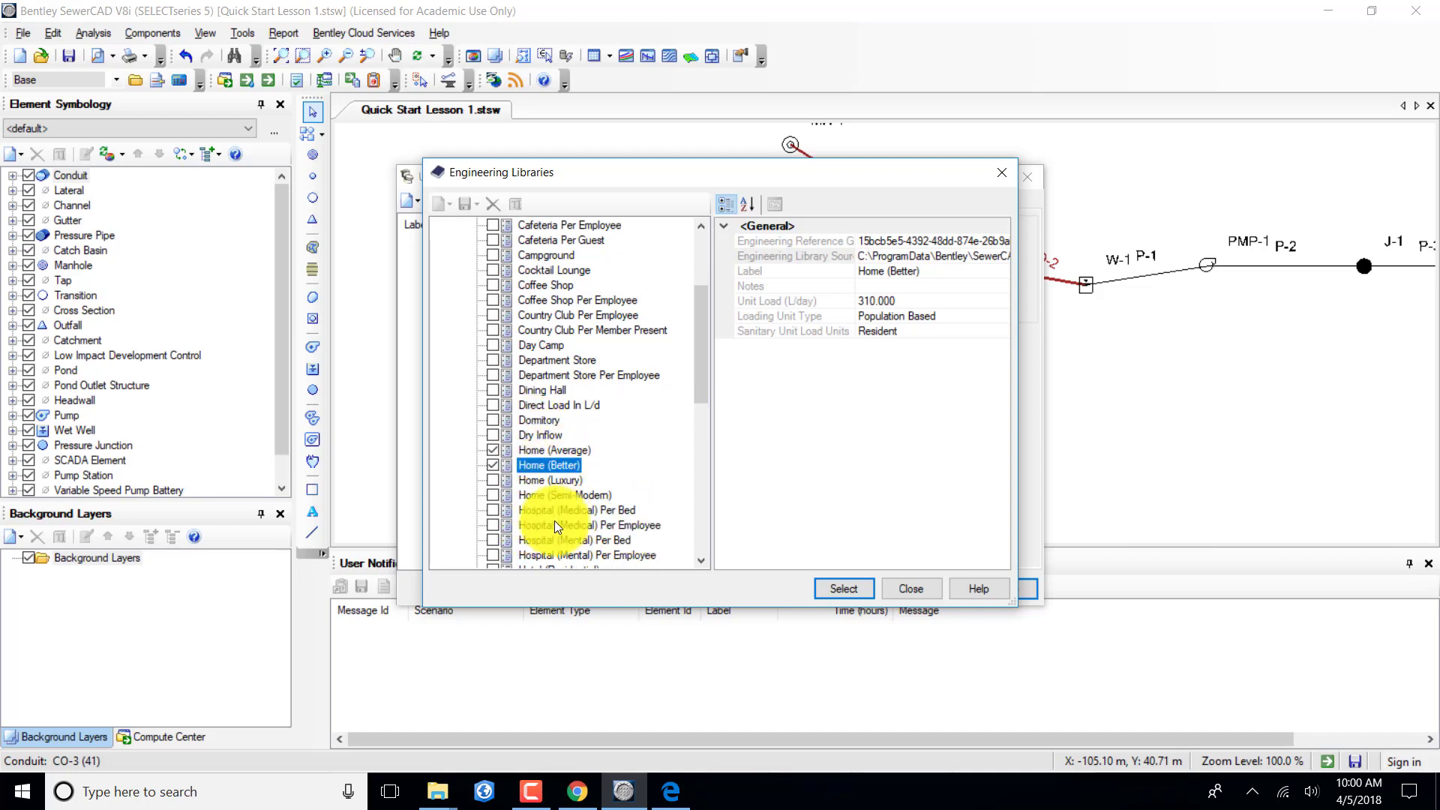
scroll(581, 502, down, 1)
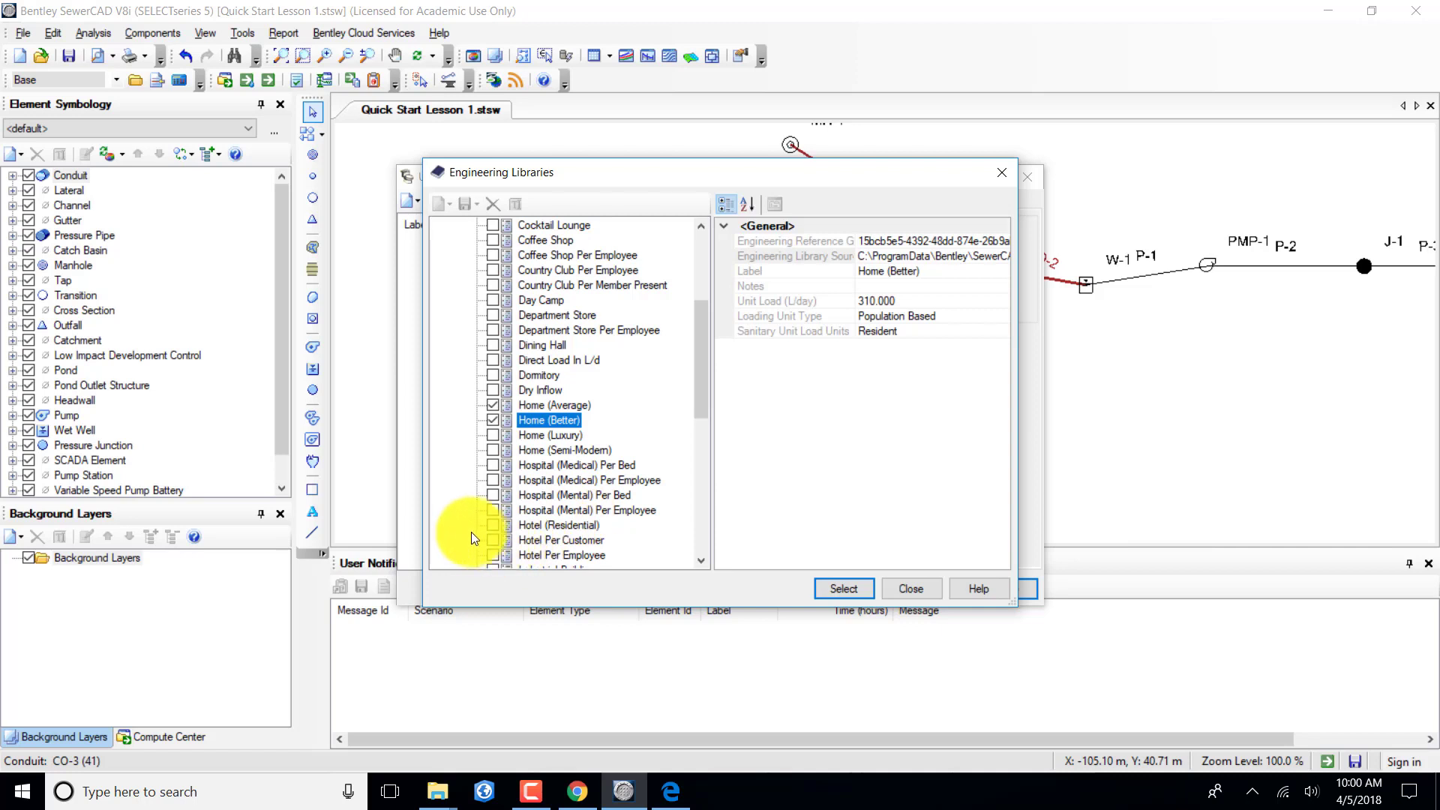
click(493, 525)
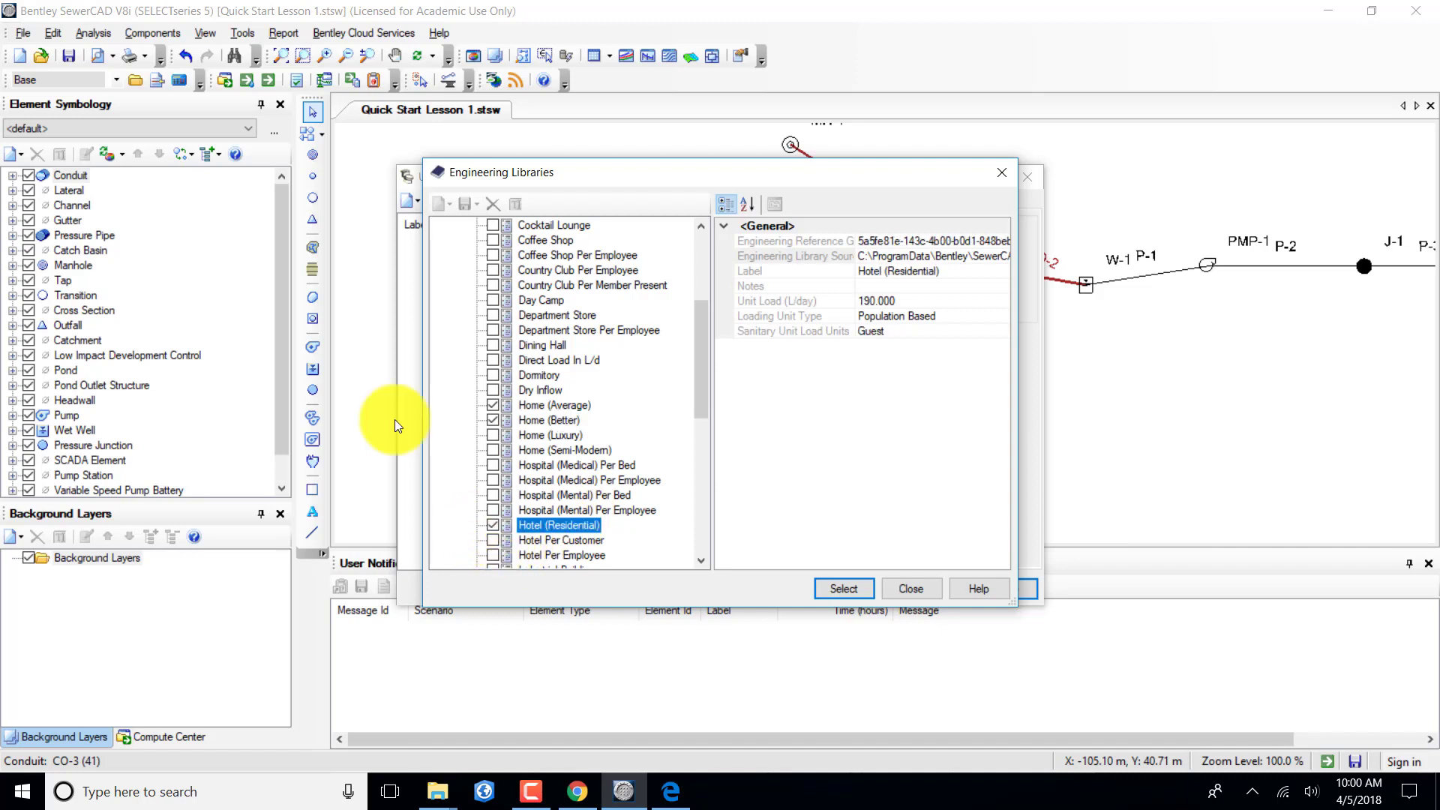
scroll(494, 525, down, 2)
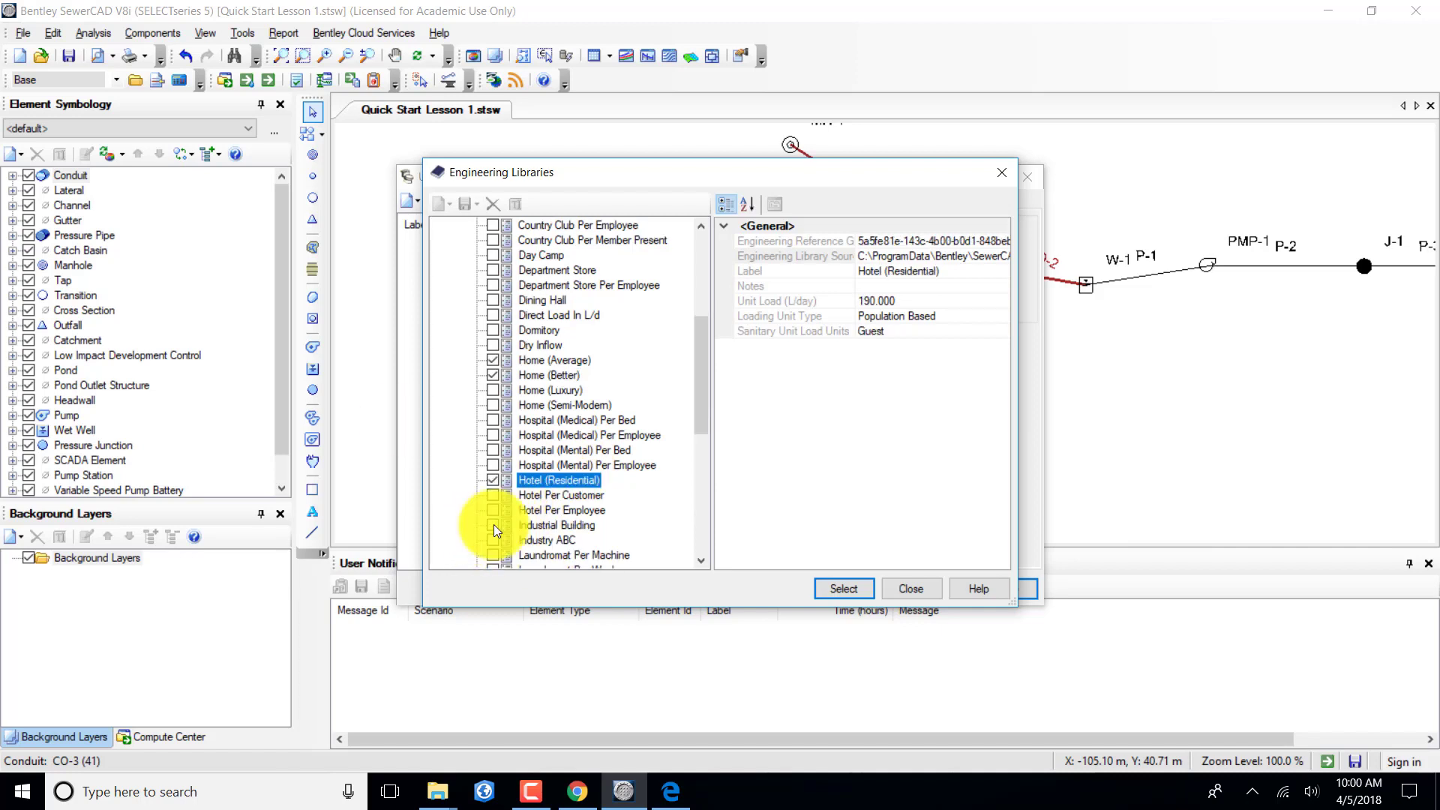
scroll(494, 524, down, 1)
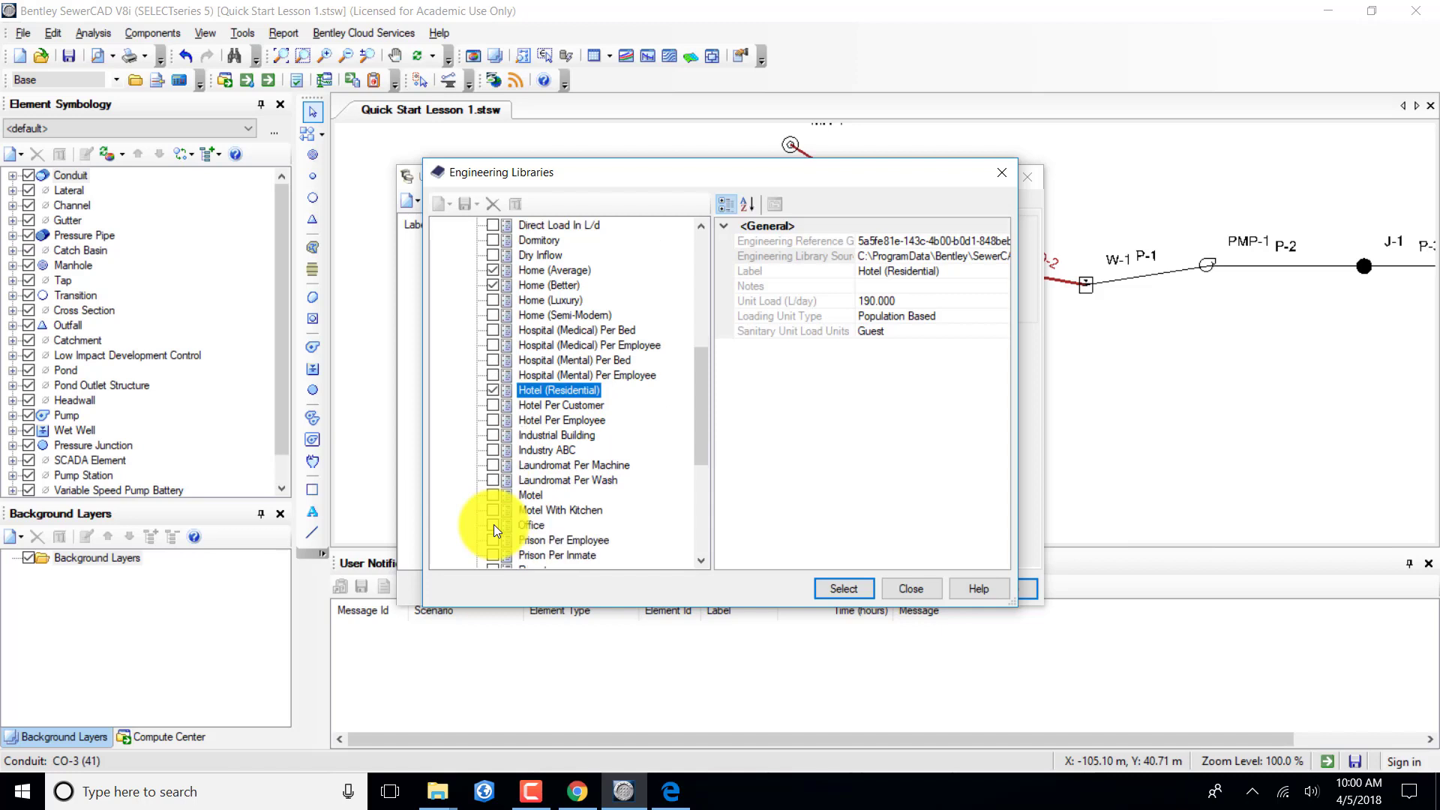
scroll(494, 525, down, 3)
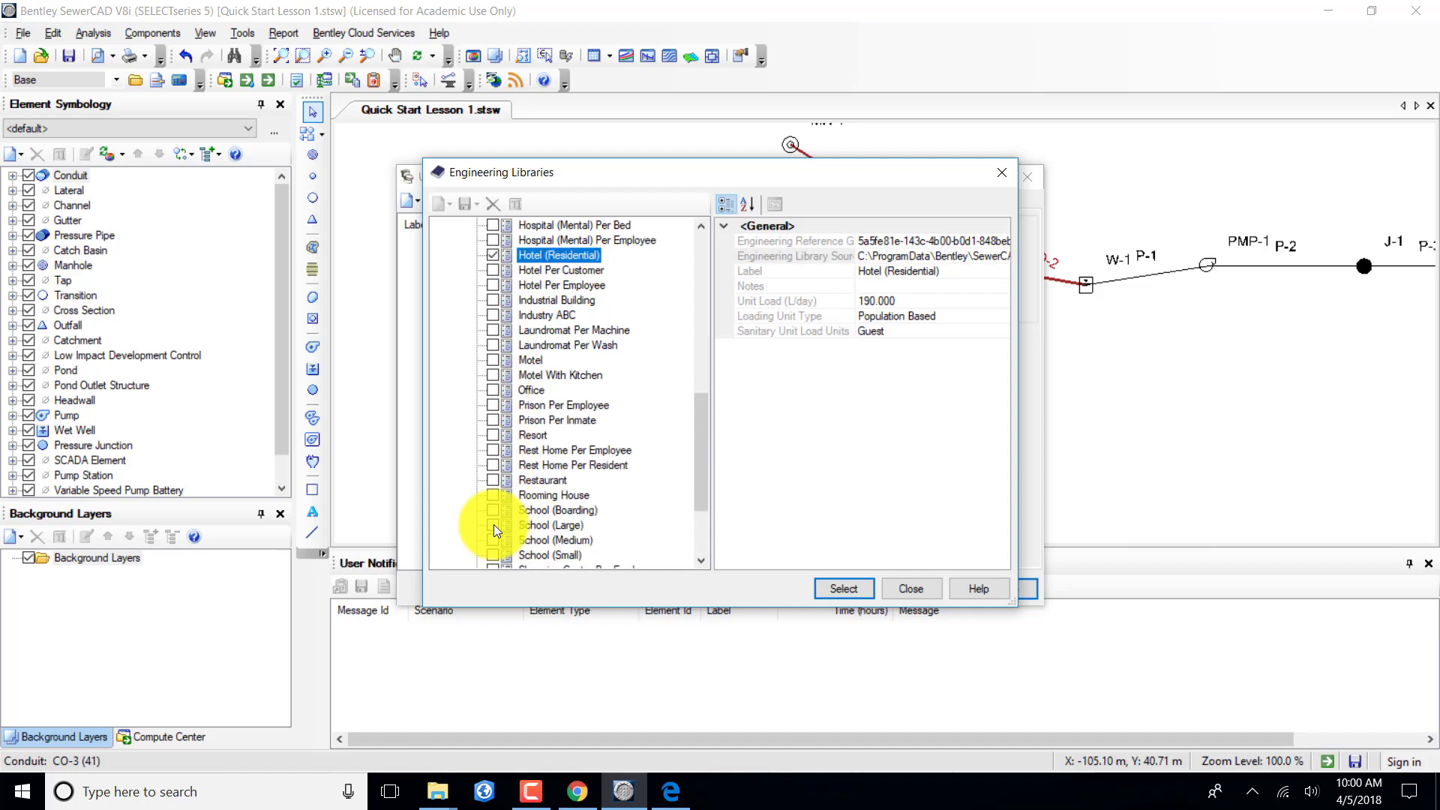
click(493, 437)
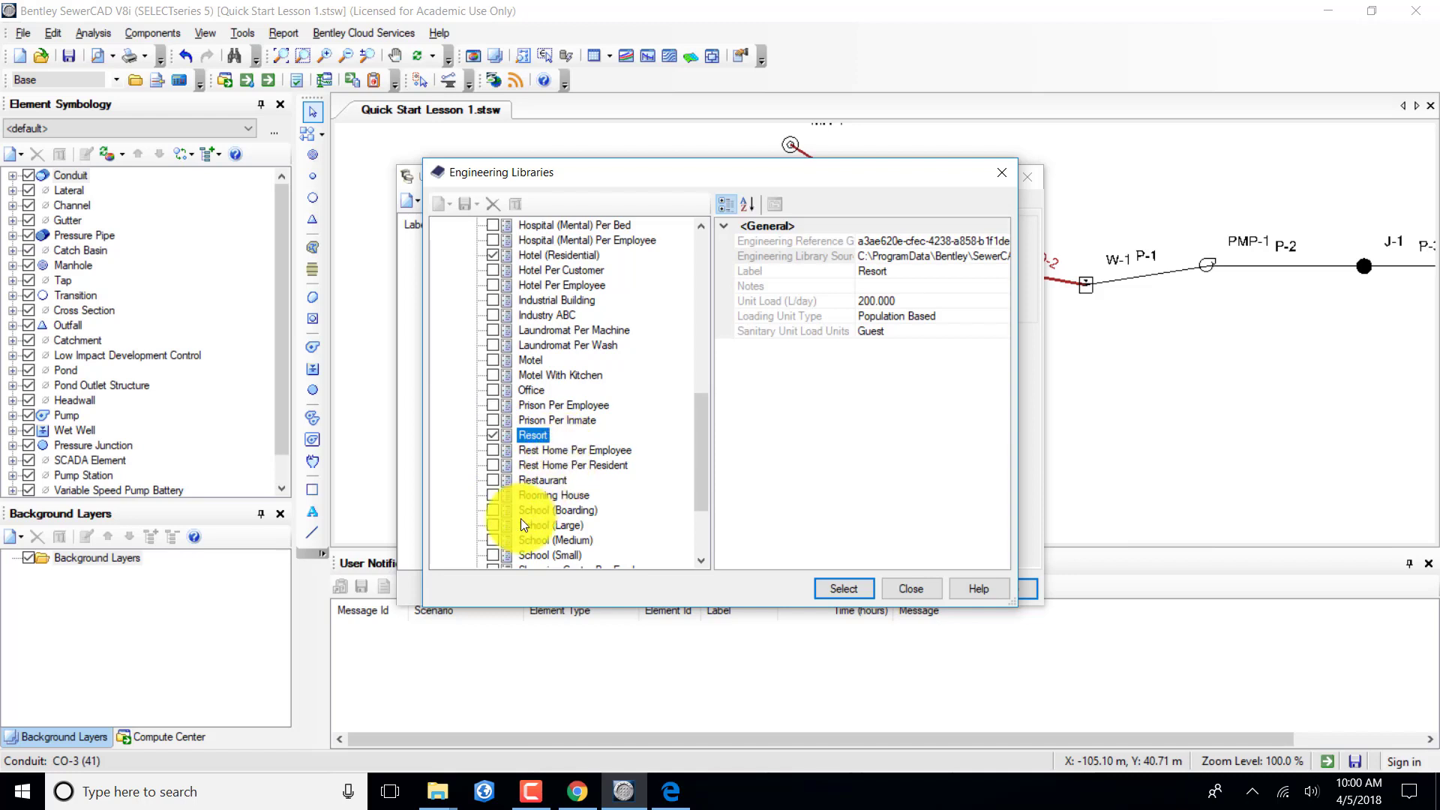
Add School (Medium), Shopping Center Per Employee and Theater to the selection, import the marked unit loads and close the manager.
click(493, 540)
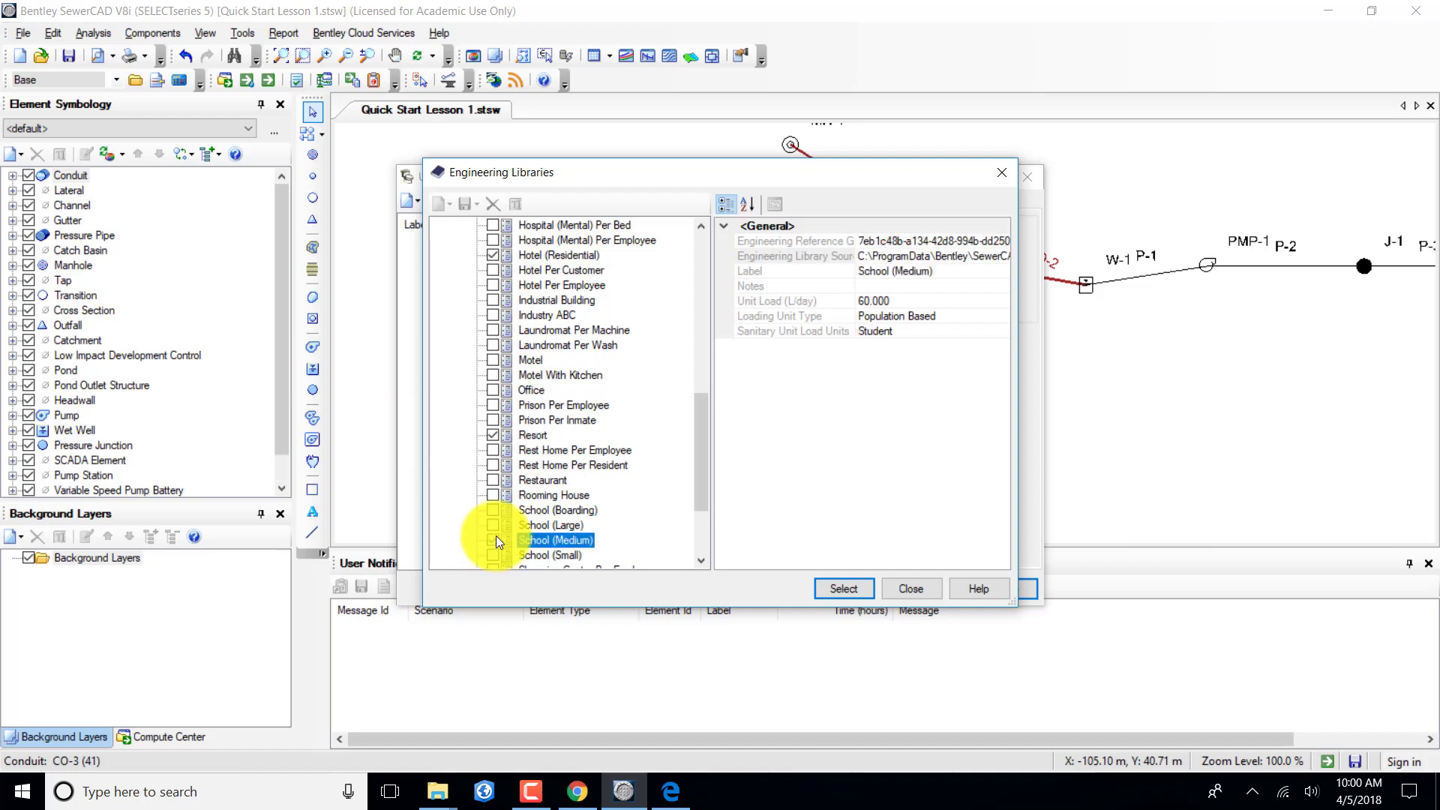
scroll(497, 535, down, 2)
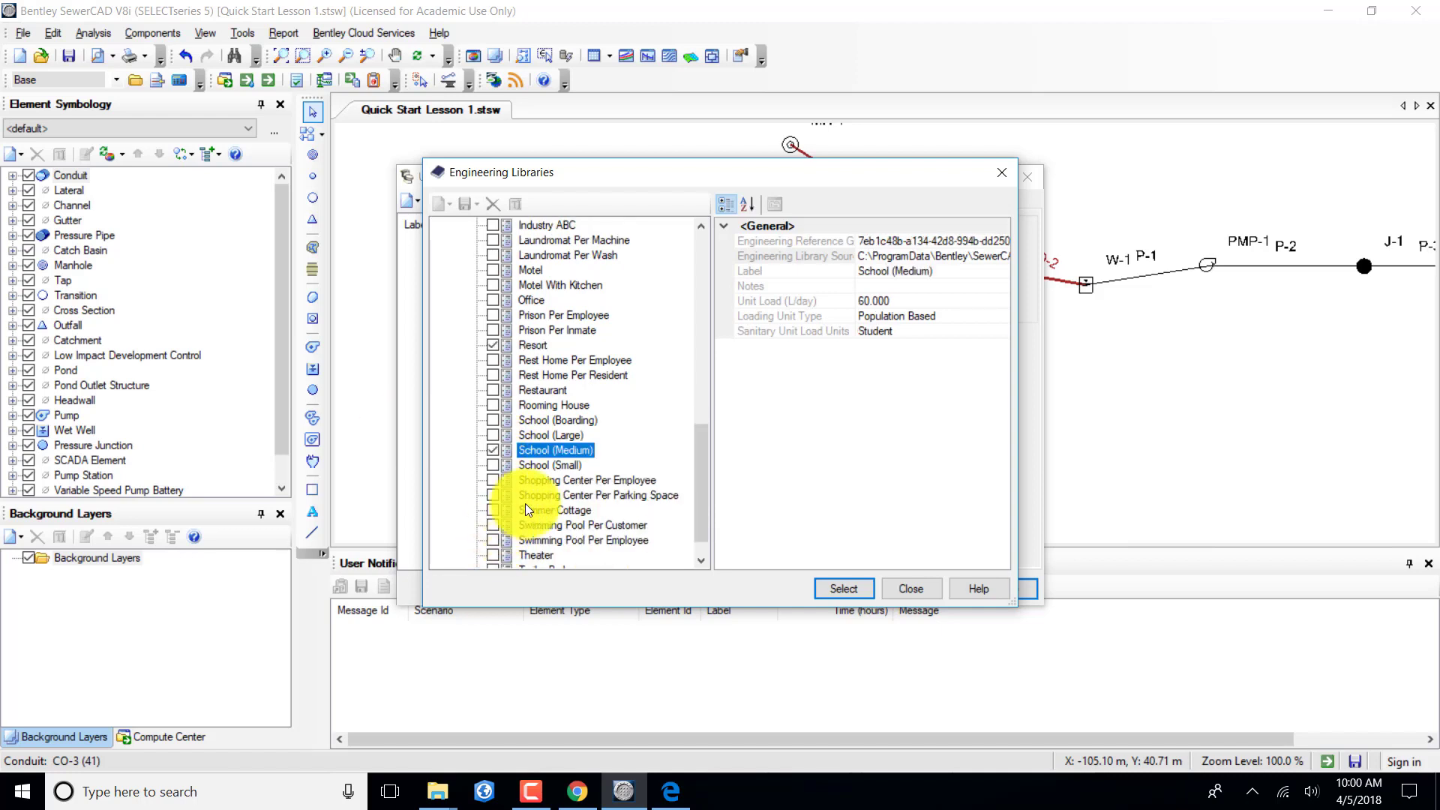
click(493, 480)
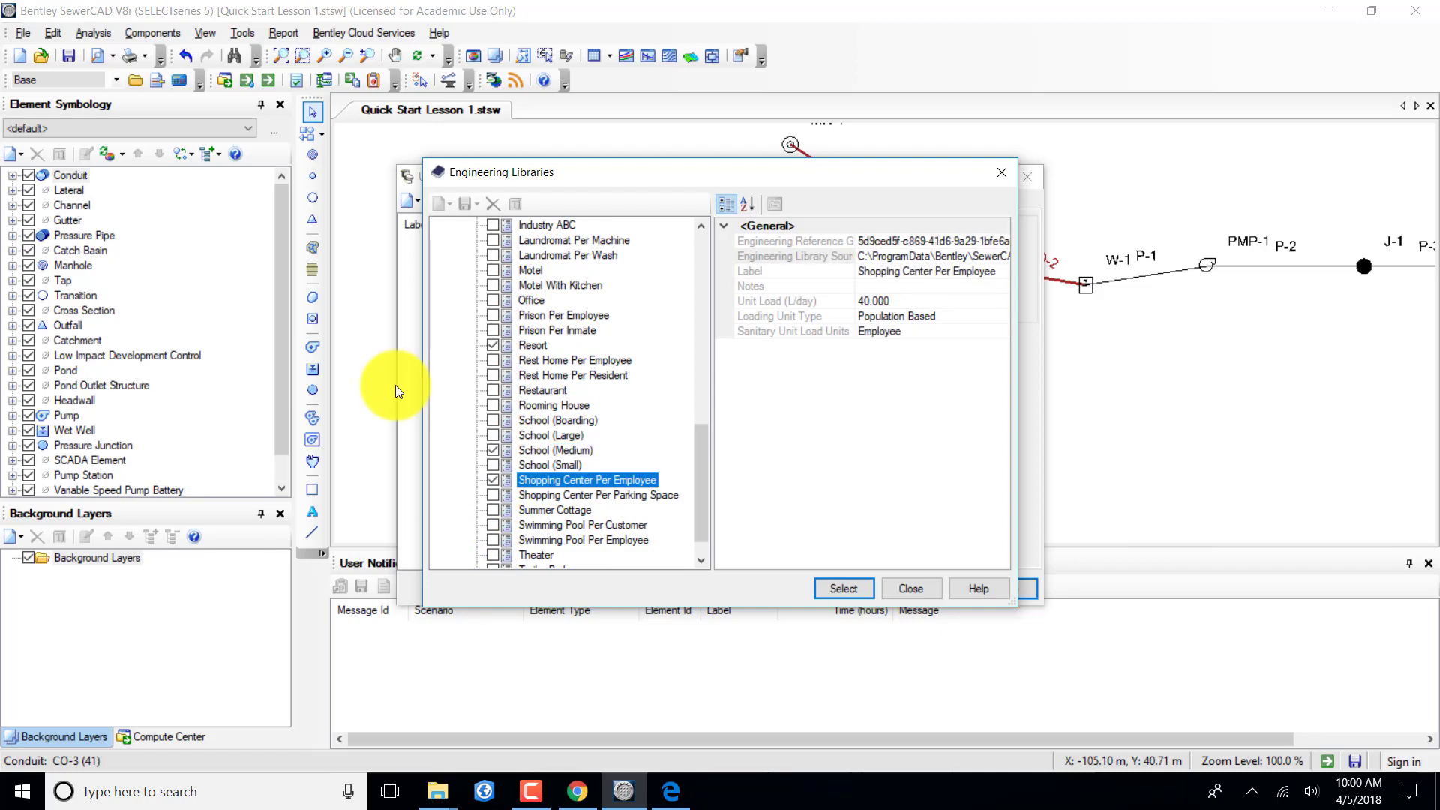
scroll(495, 480, down, 1)
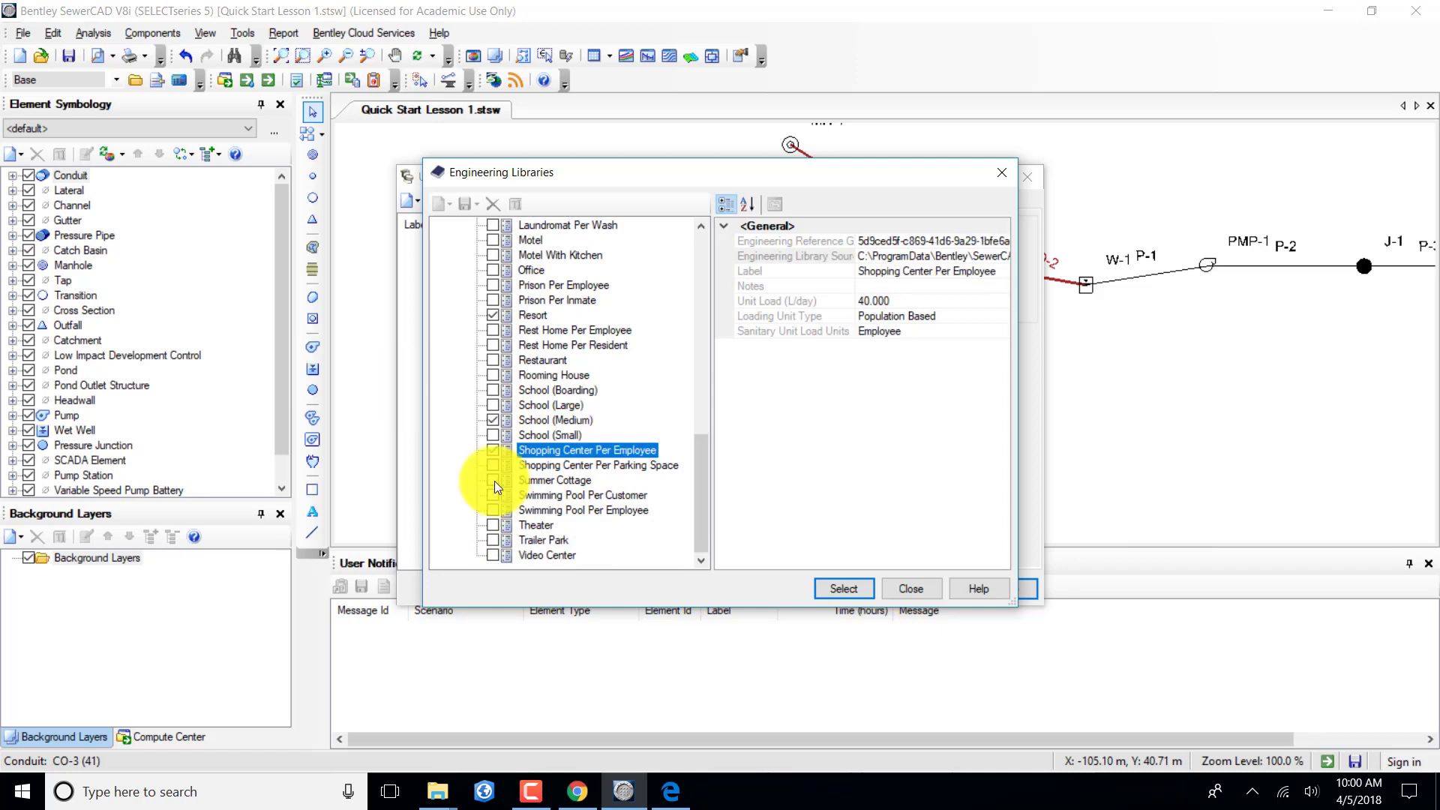
click(493, 525)
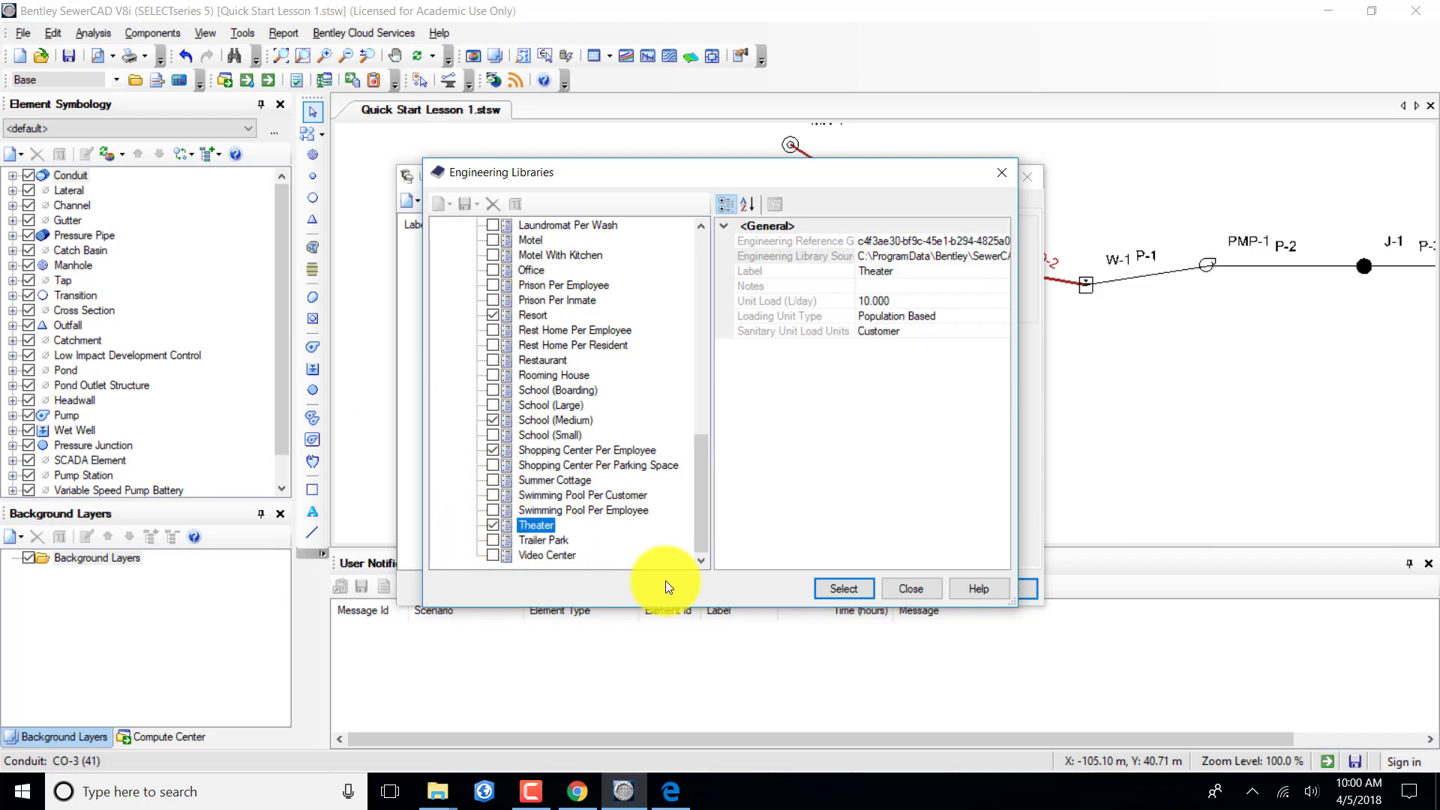
click(857, 586)
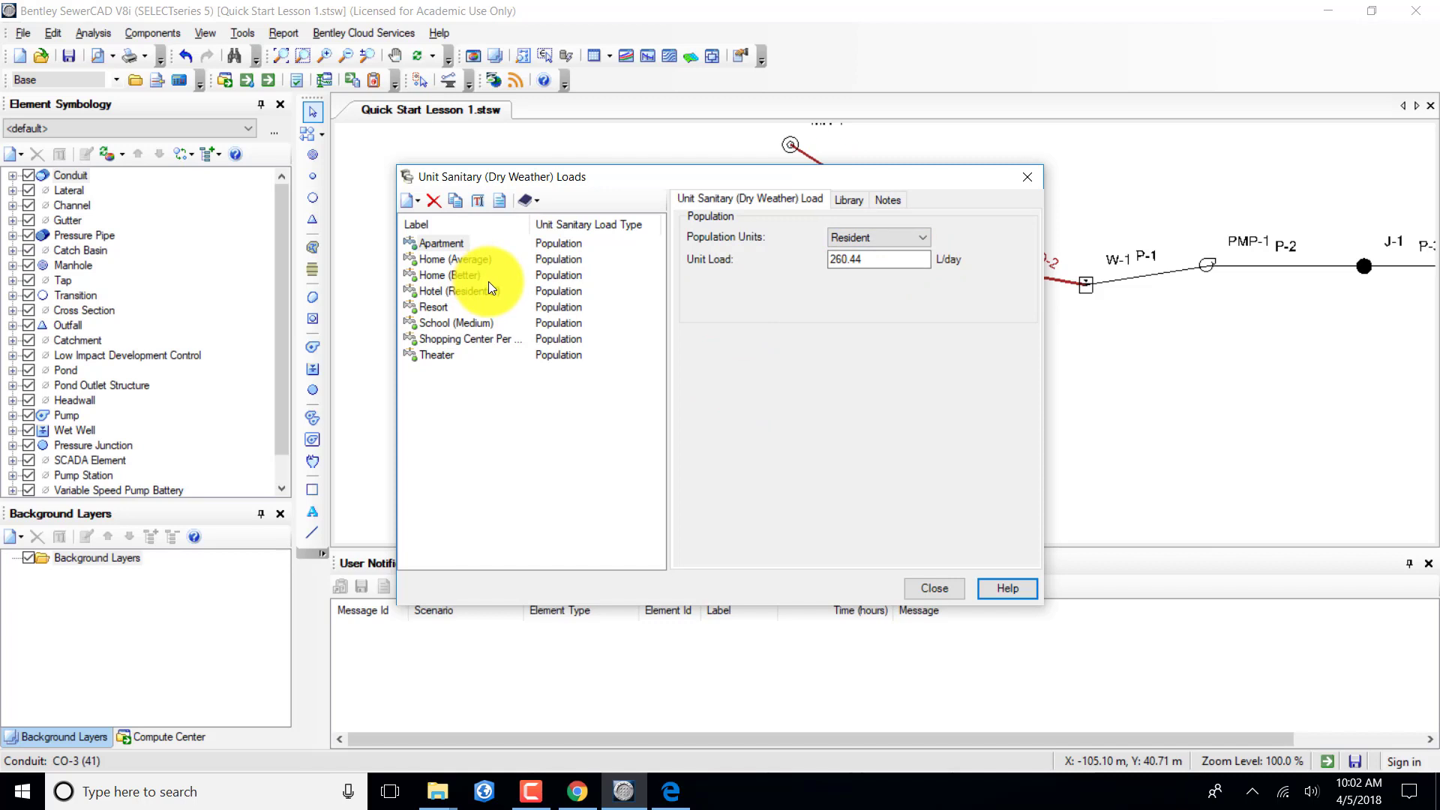
click(444, 277)
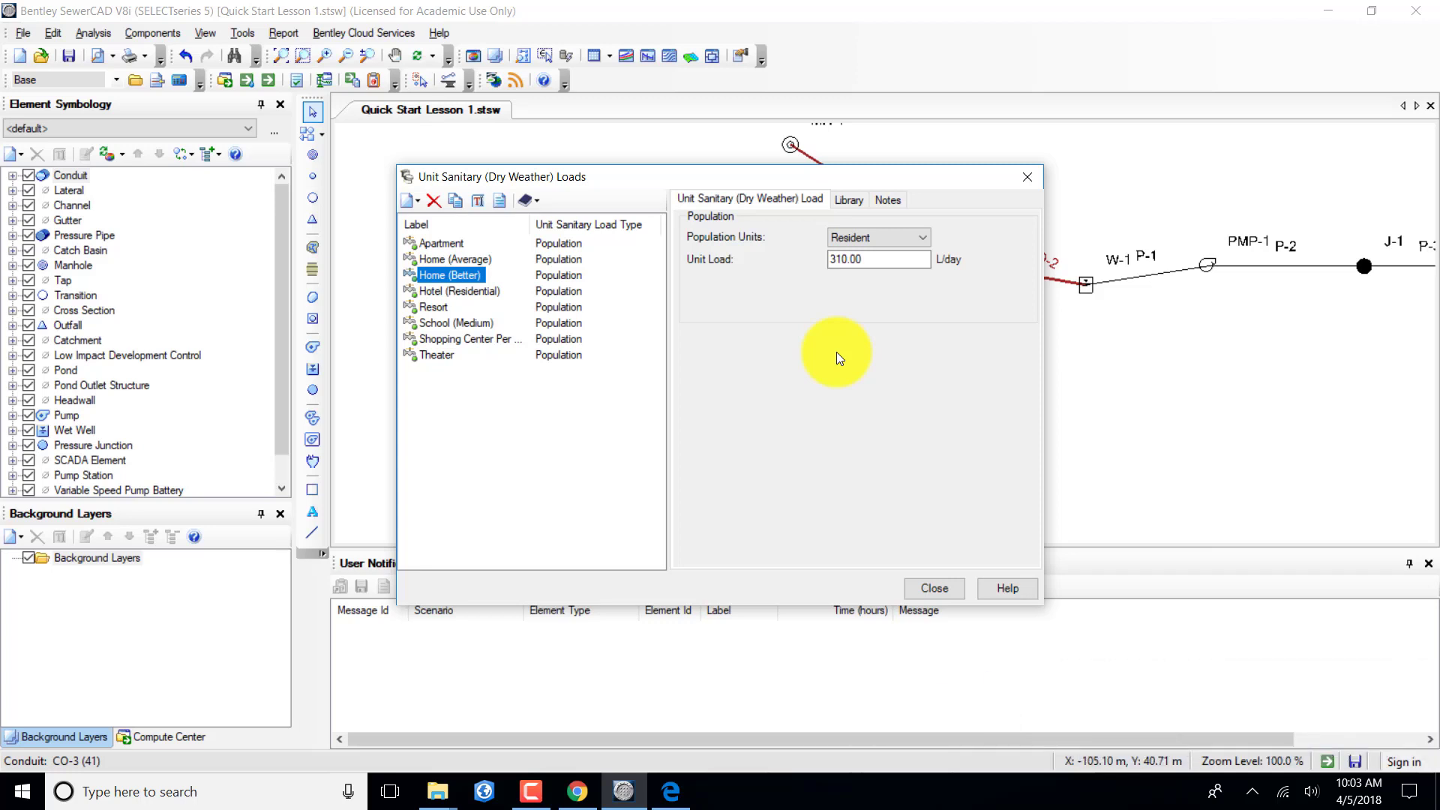
click(930, 586)
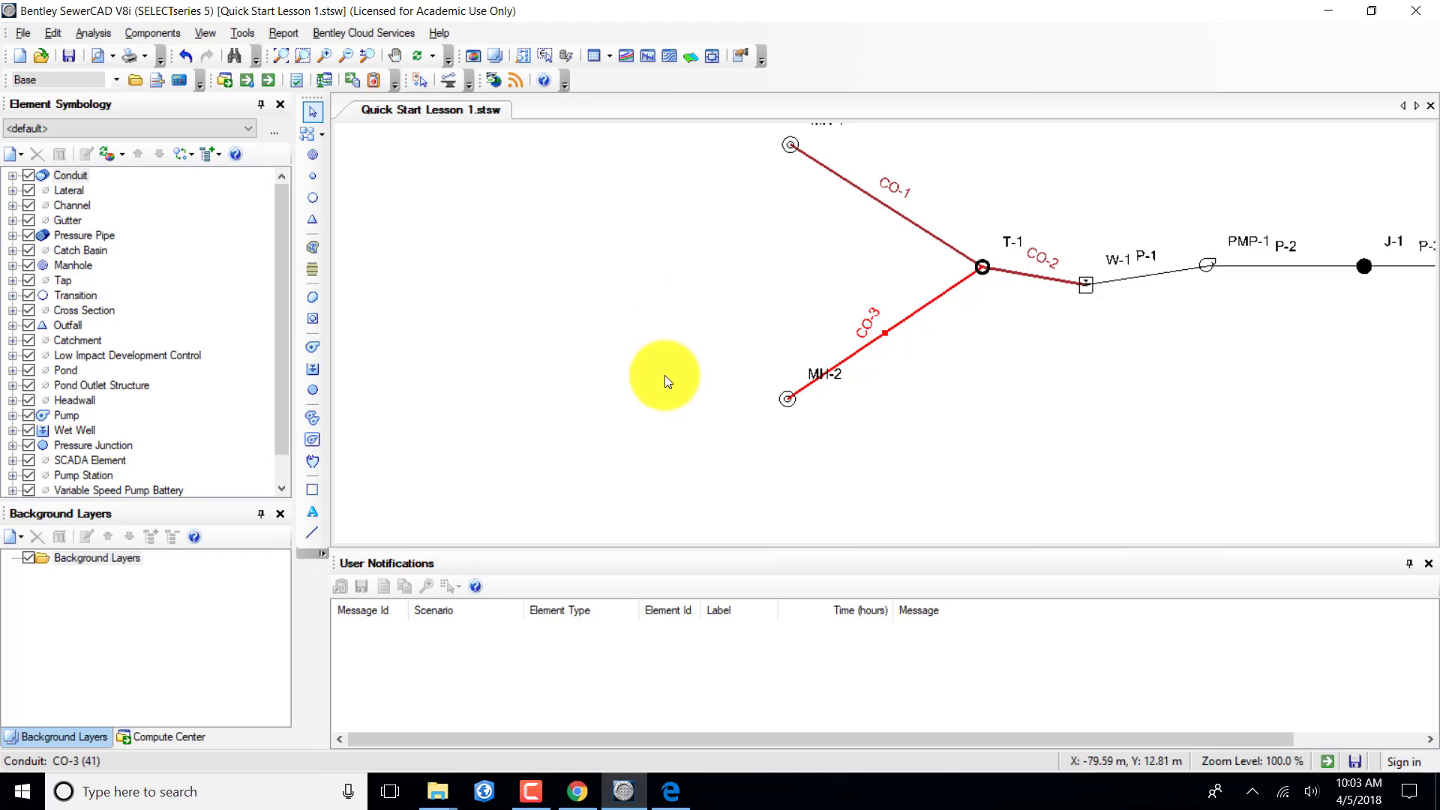
Open the Sanitary Load Control Center, accepting that undo is unavailable, and initialize unit loads for all manholes.
click(229, 34)
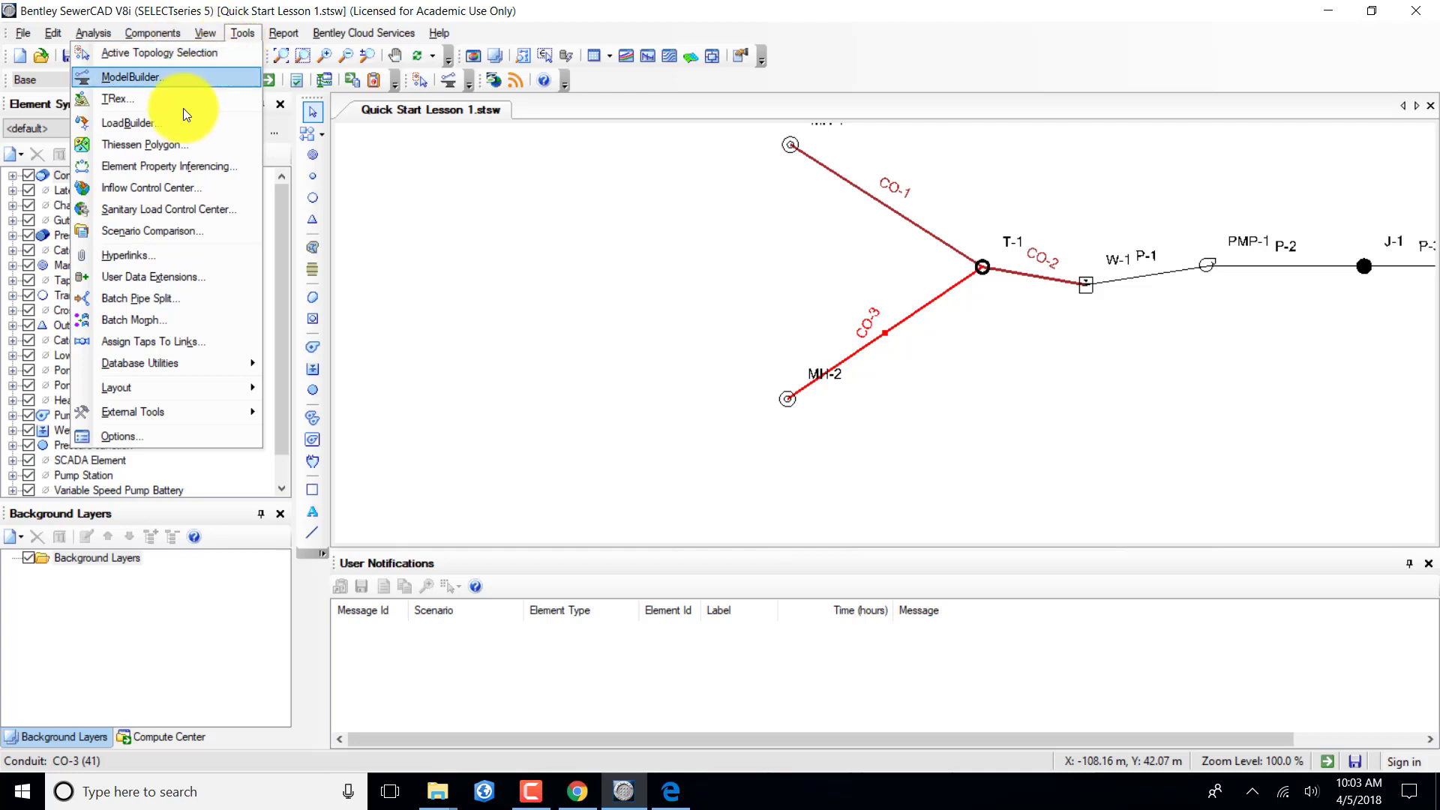
click(169, 210)
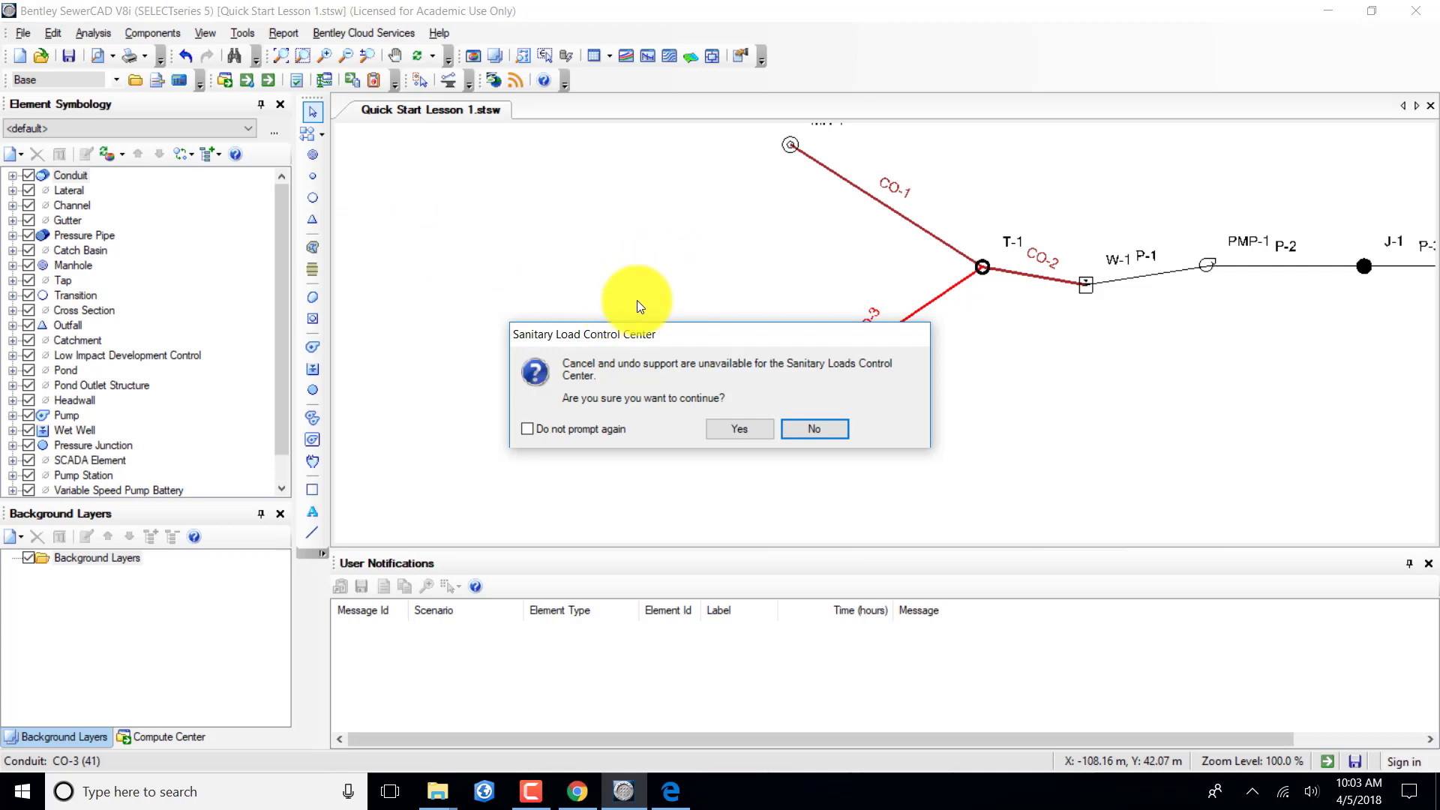
click(739, 429)
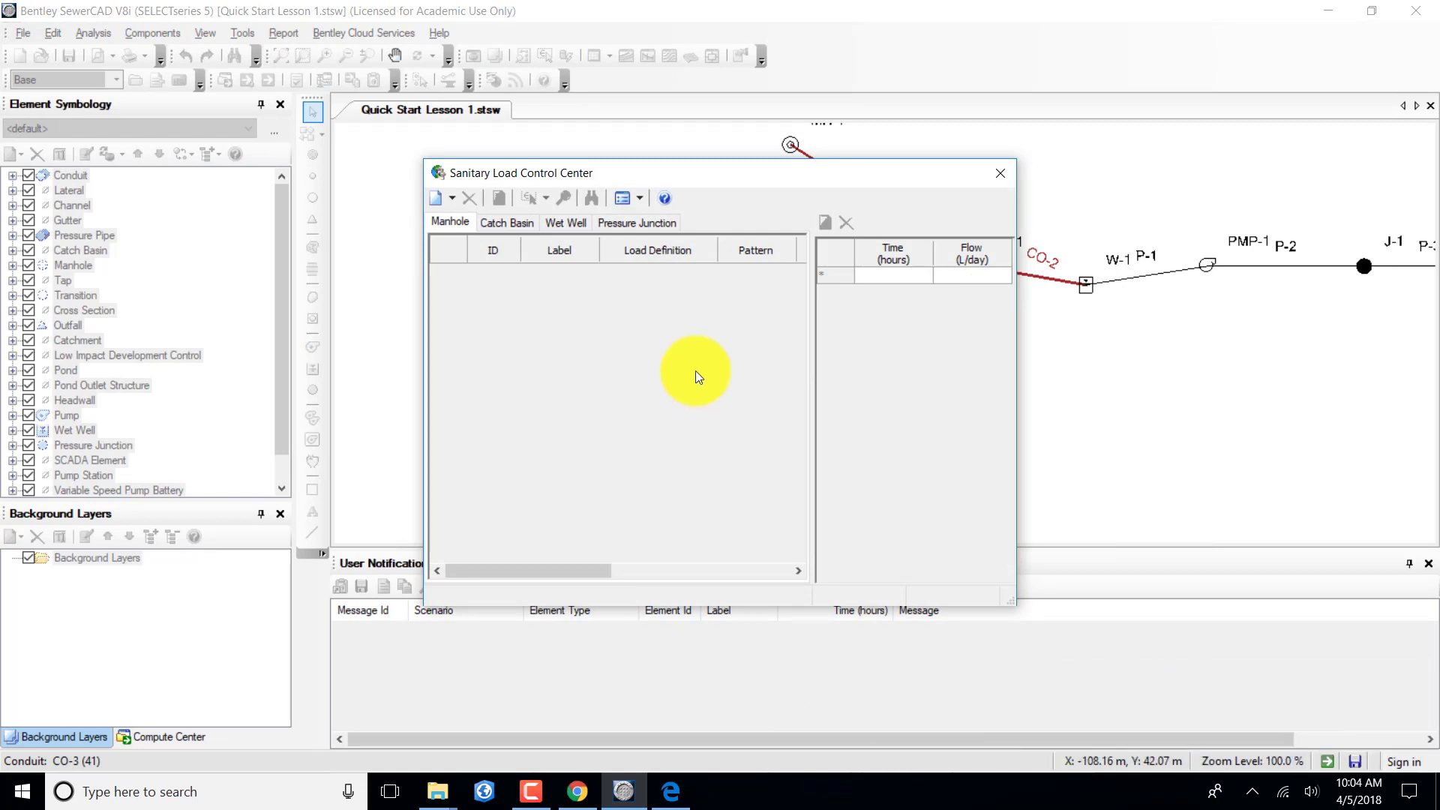
click(436, 199)
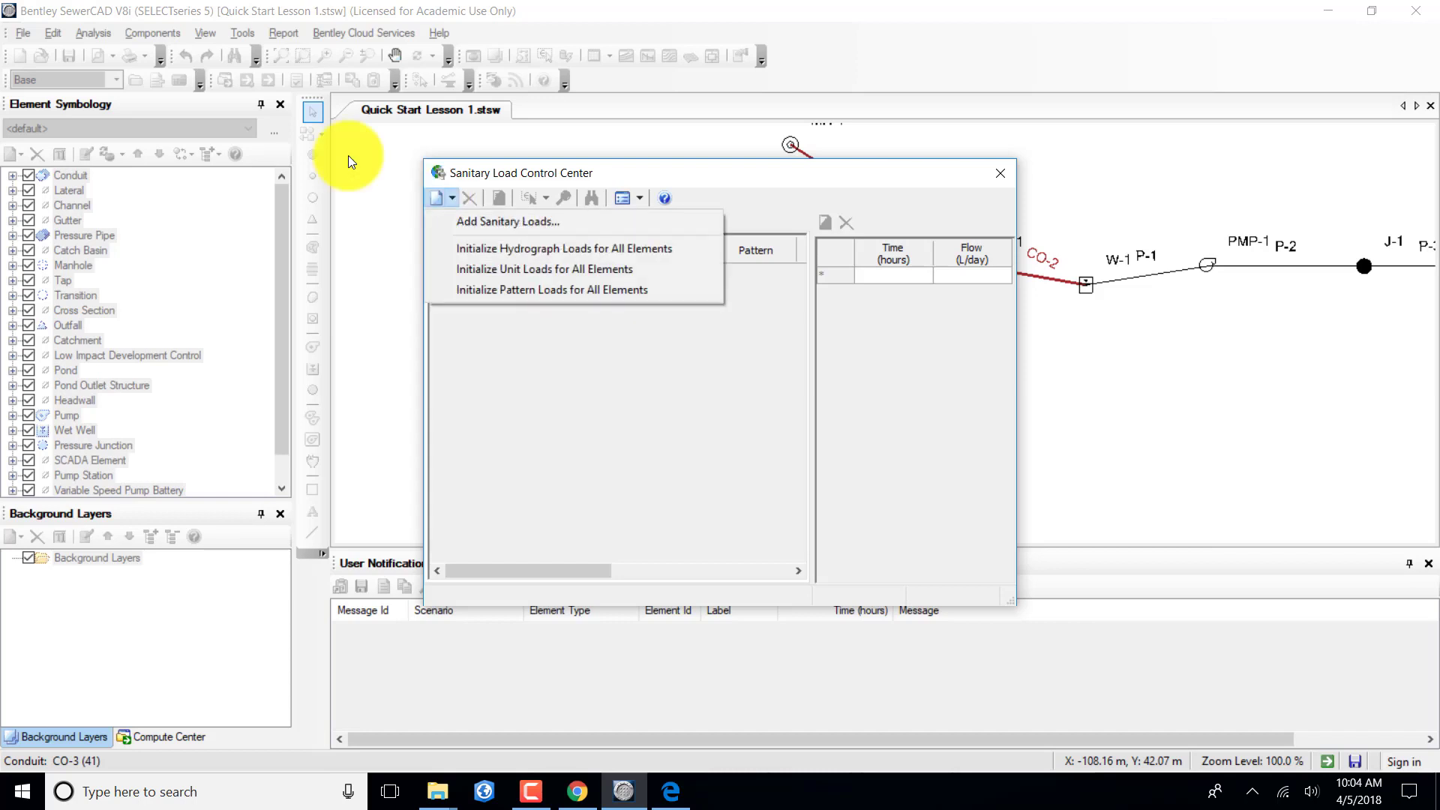
click(474, 267)
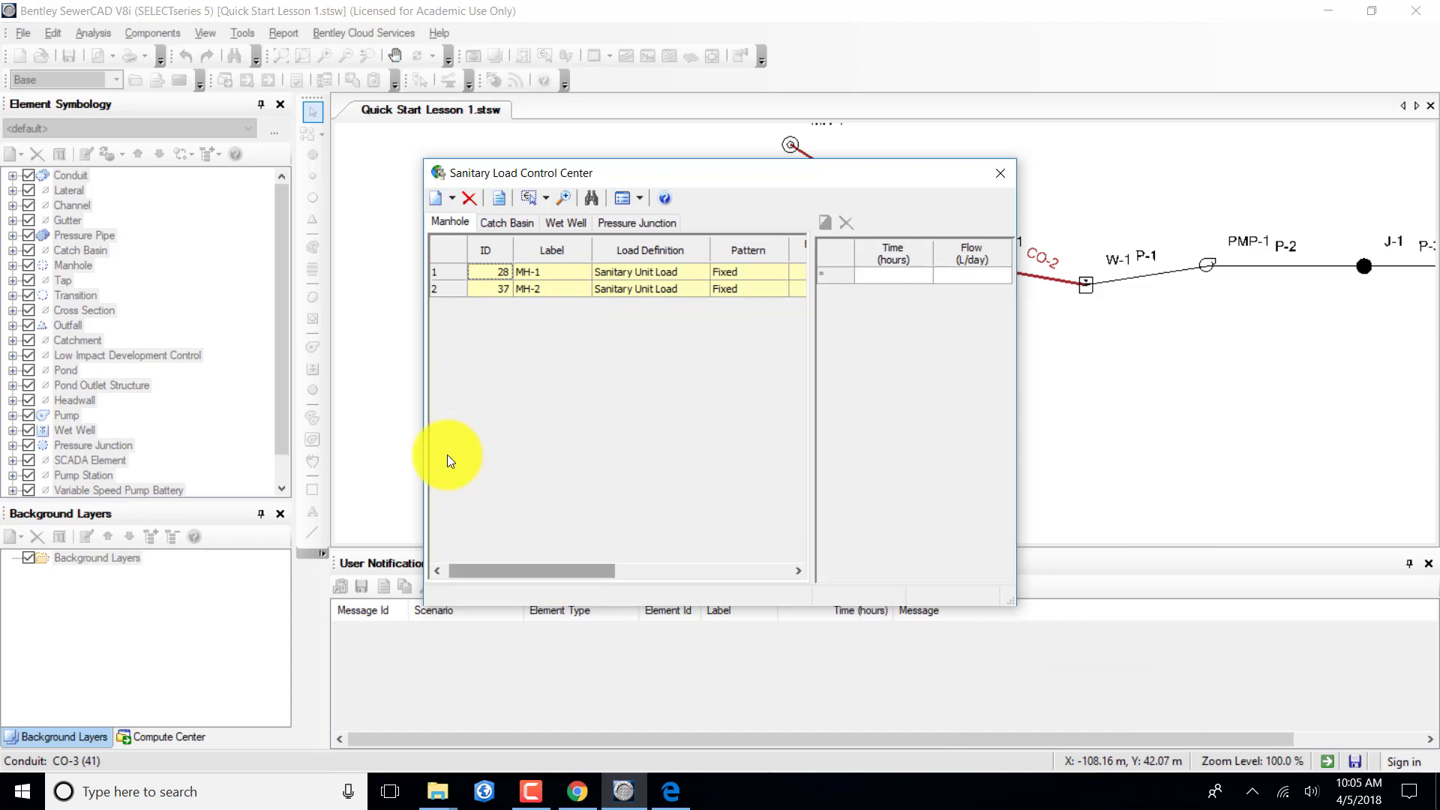
Assign the Apartment unit sanitary load to manhole MH-1 with a loading unit count of 2000.
drag(559, 568, 654, 568)
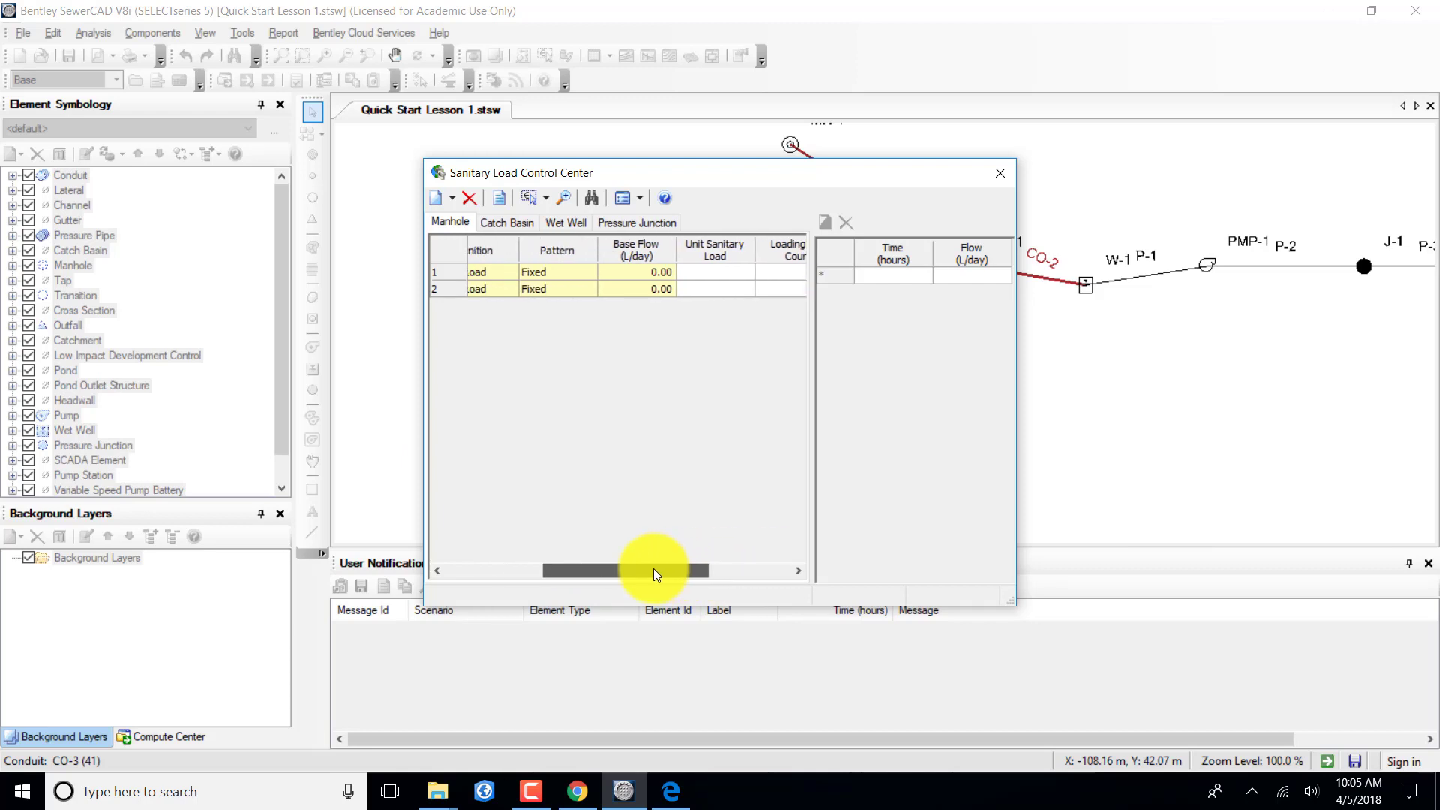
click(718, 274)
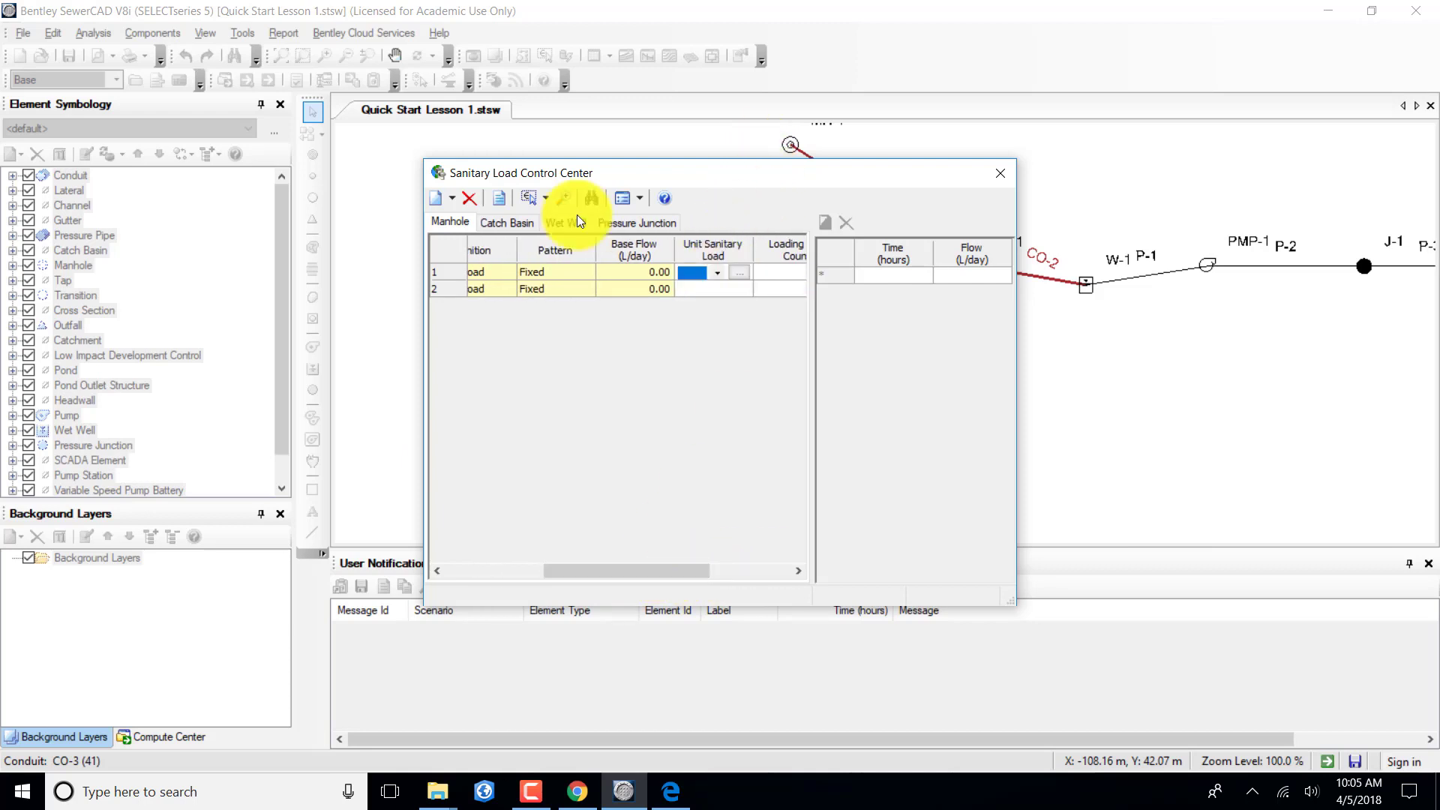
click(717, 273)
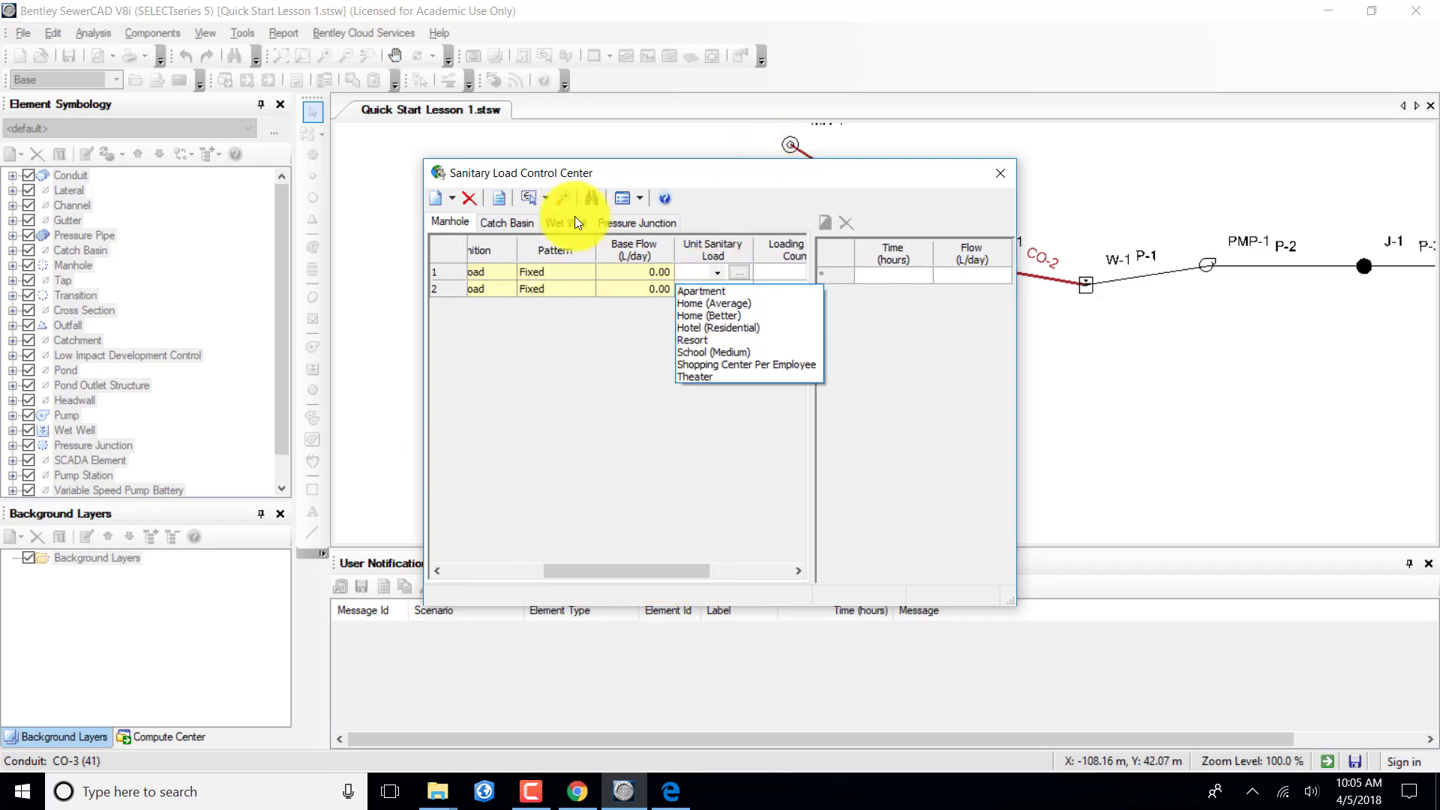
click(704, 290)
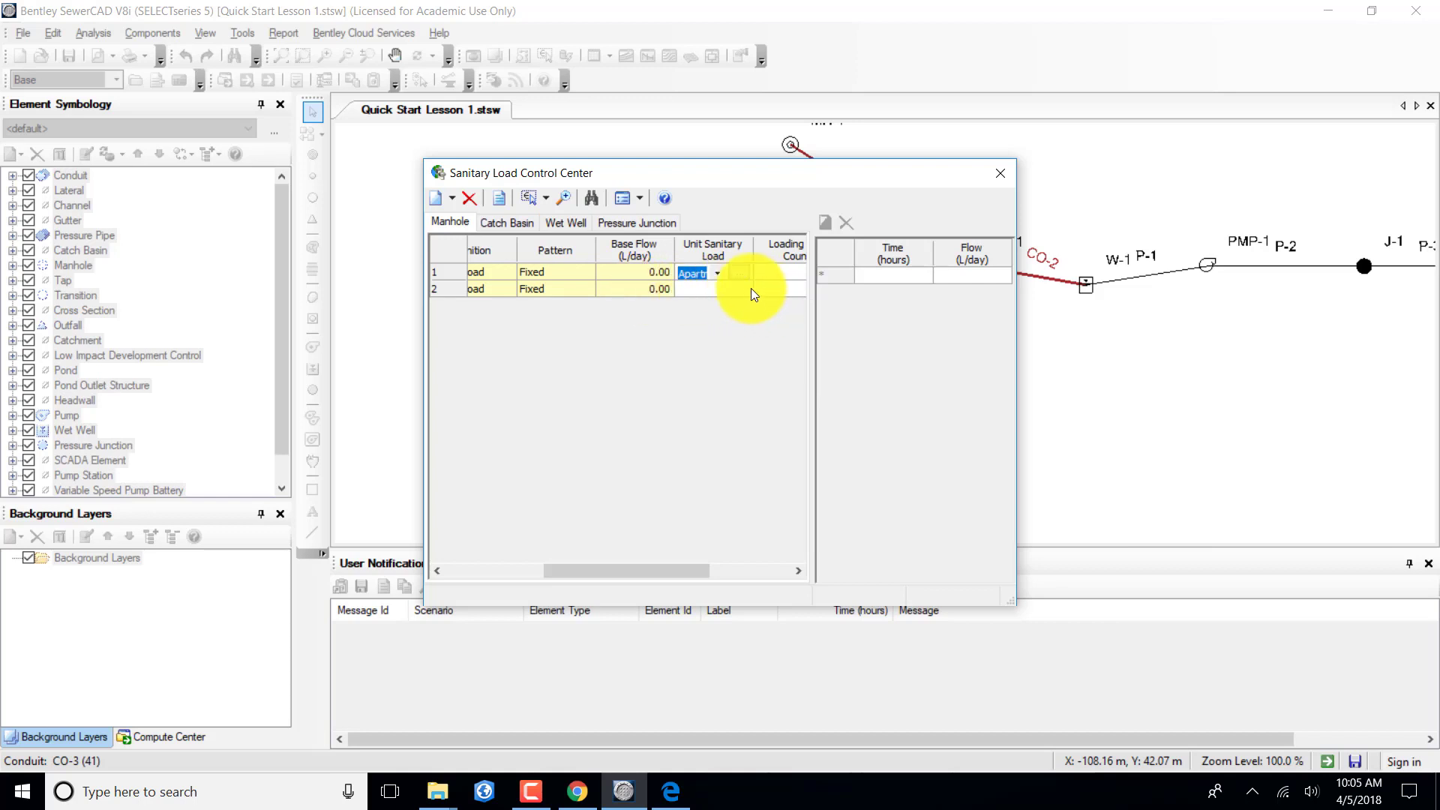
drag(652, 571, 722, 572)
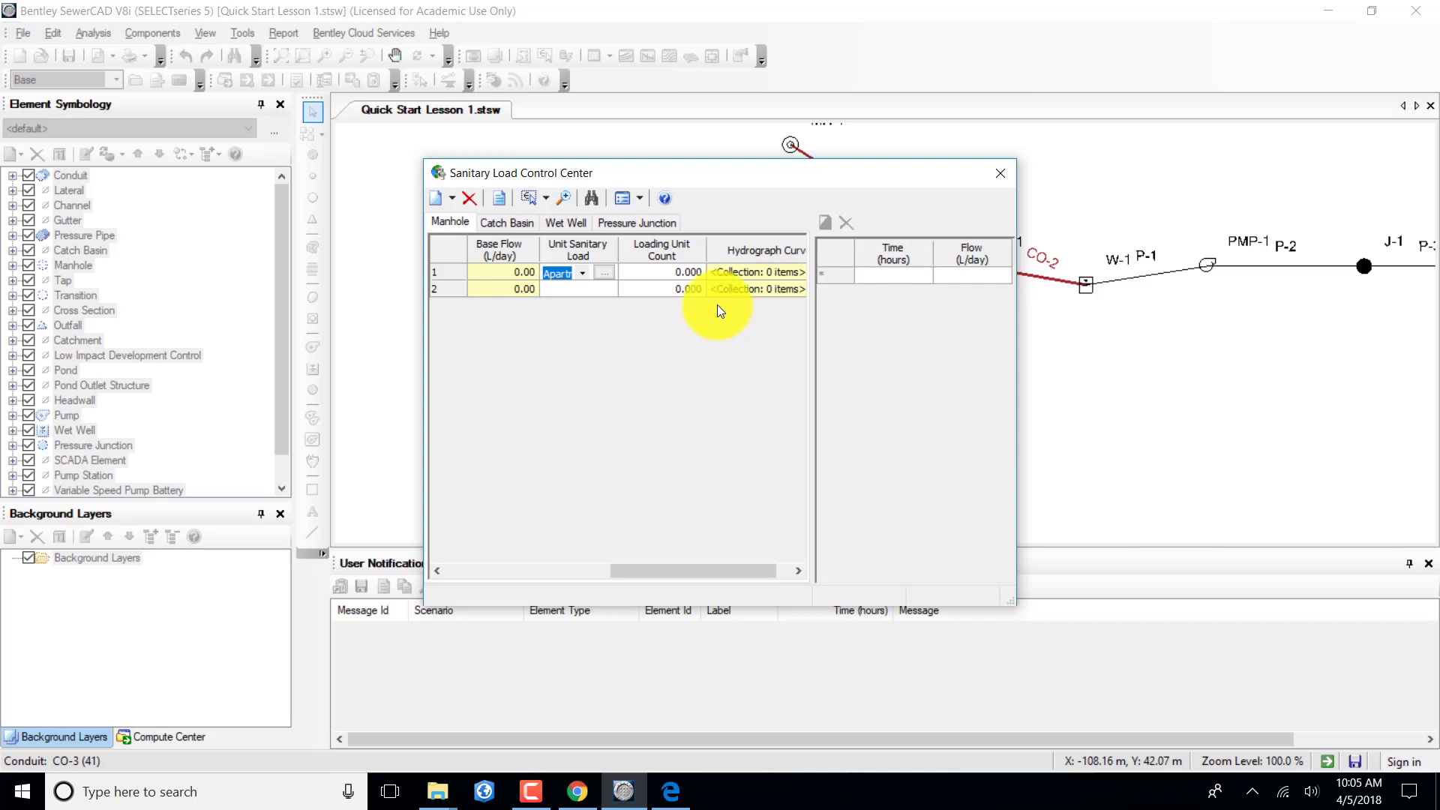
click(670, 271)
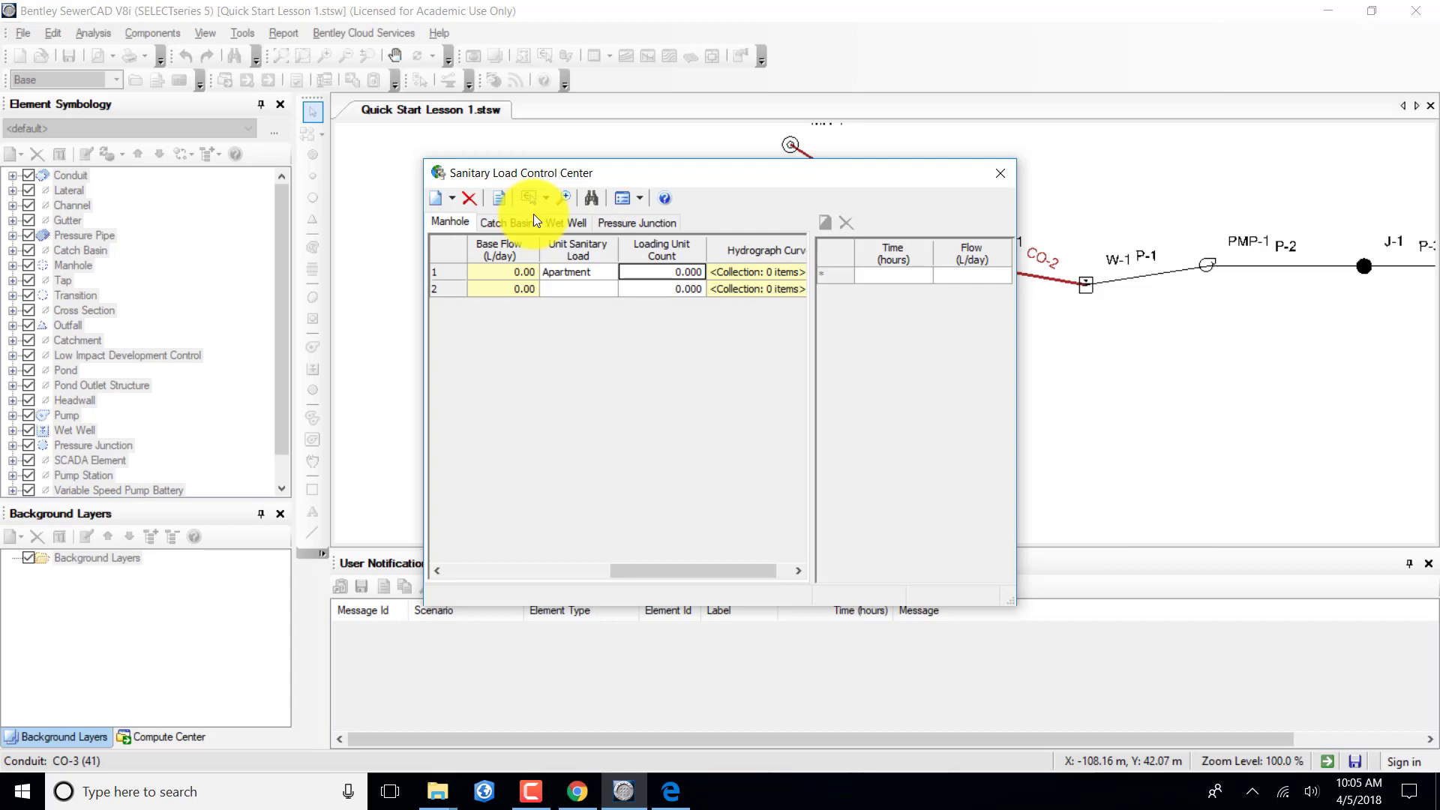
click(668, 270)
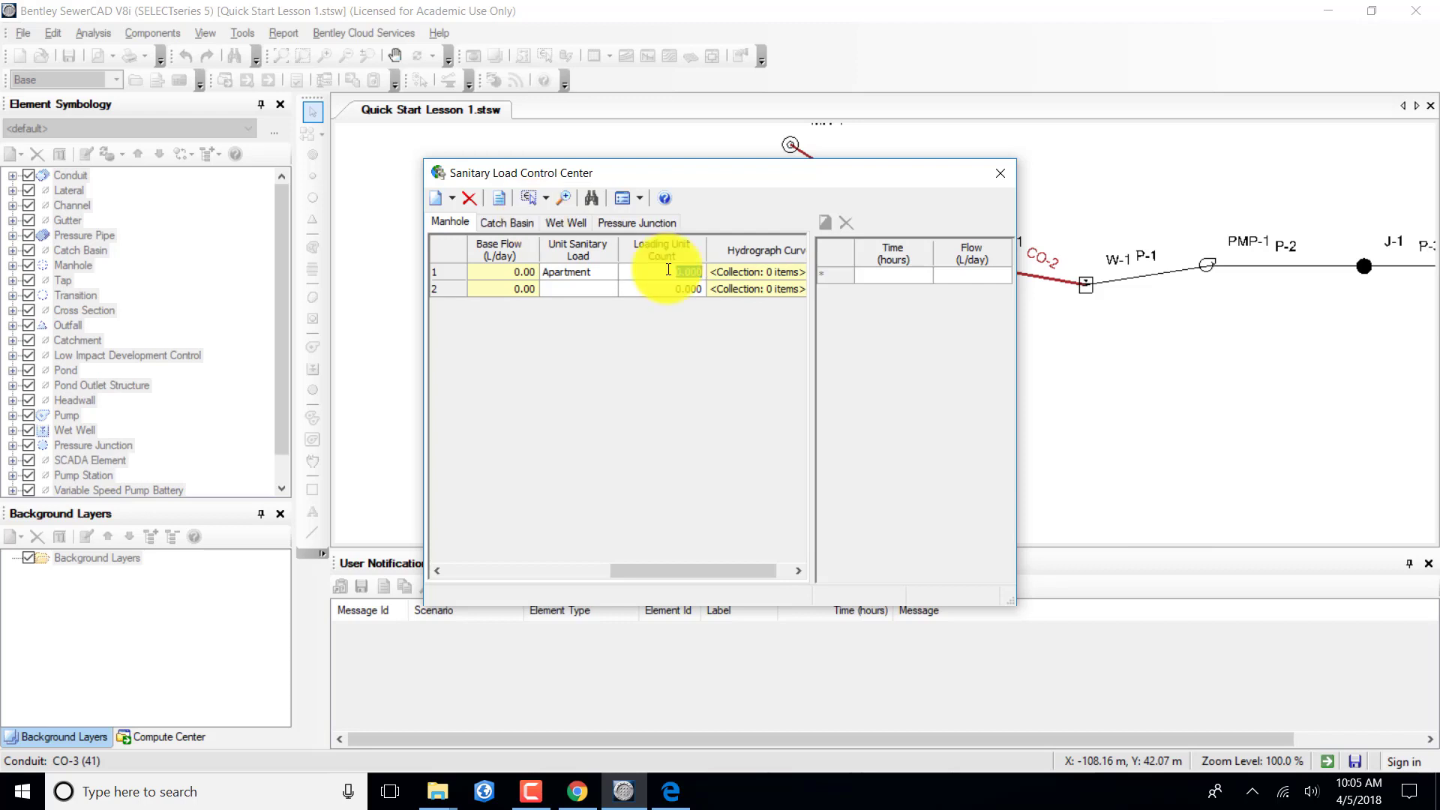
text(2000)
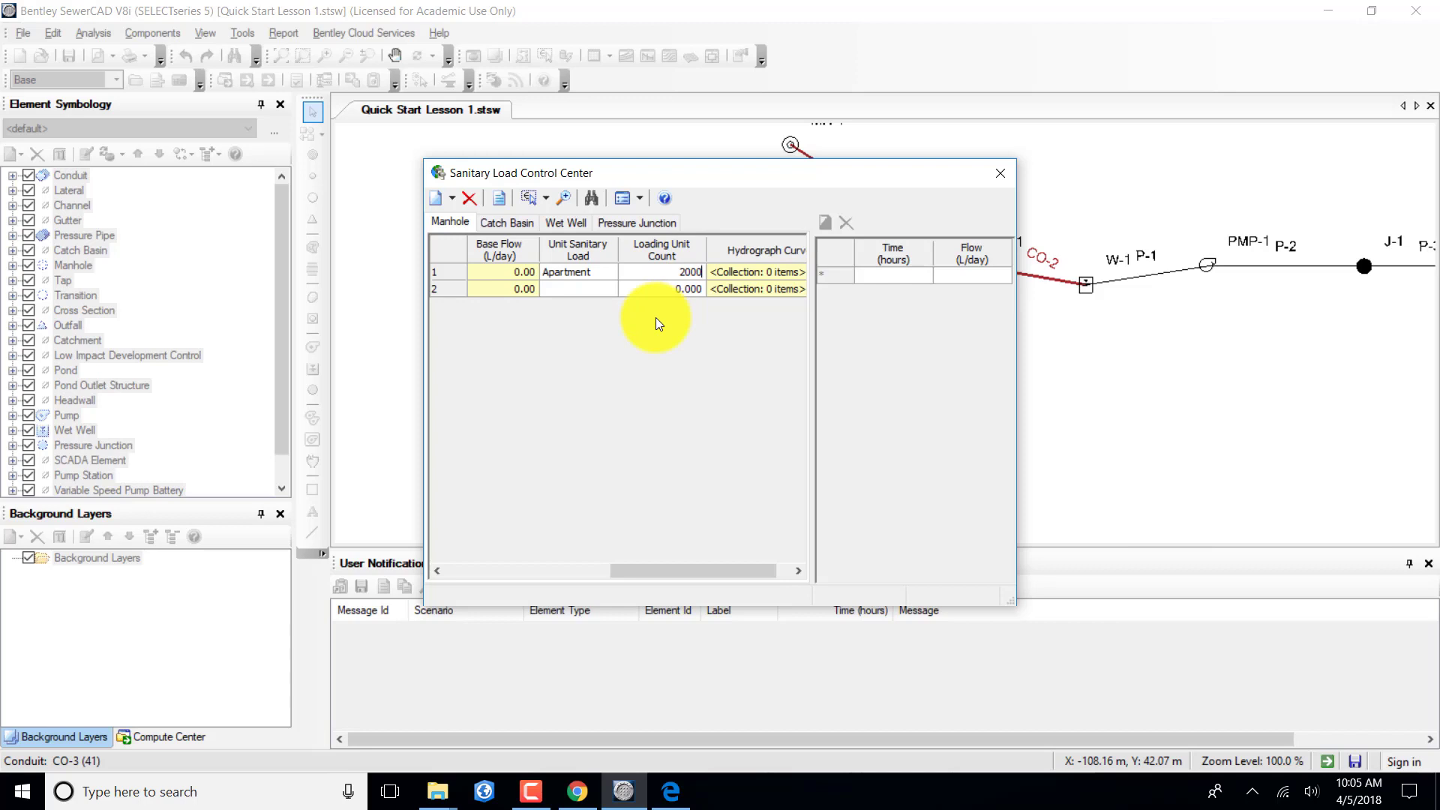
Assign the Resort unit sanitary load to manhole MH-2 with a loading unit count of 2000.
click(584, 289)
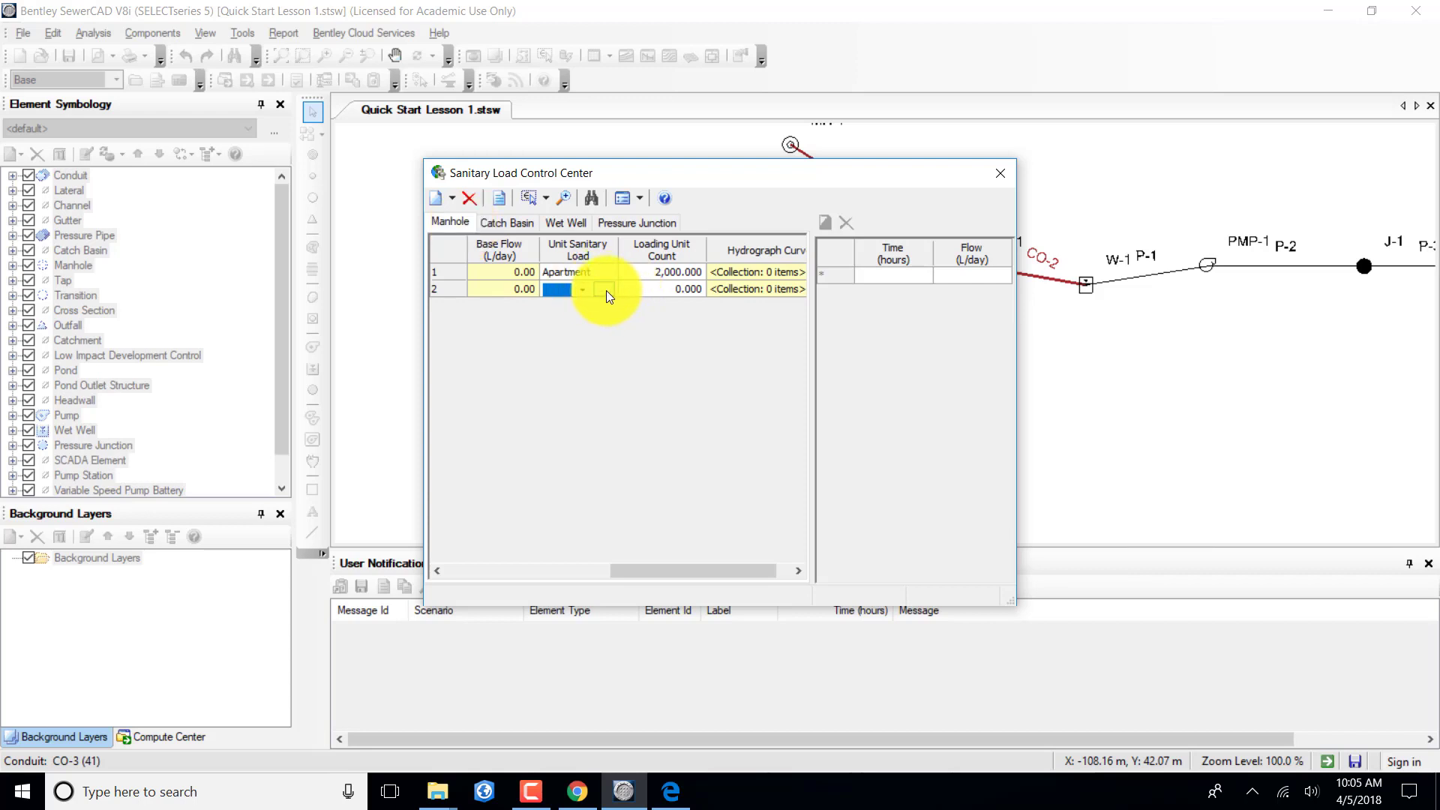
click(582, 290)
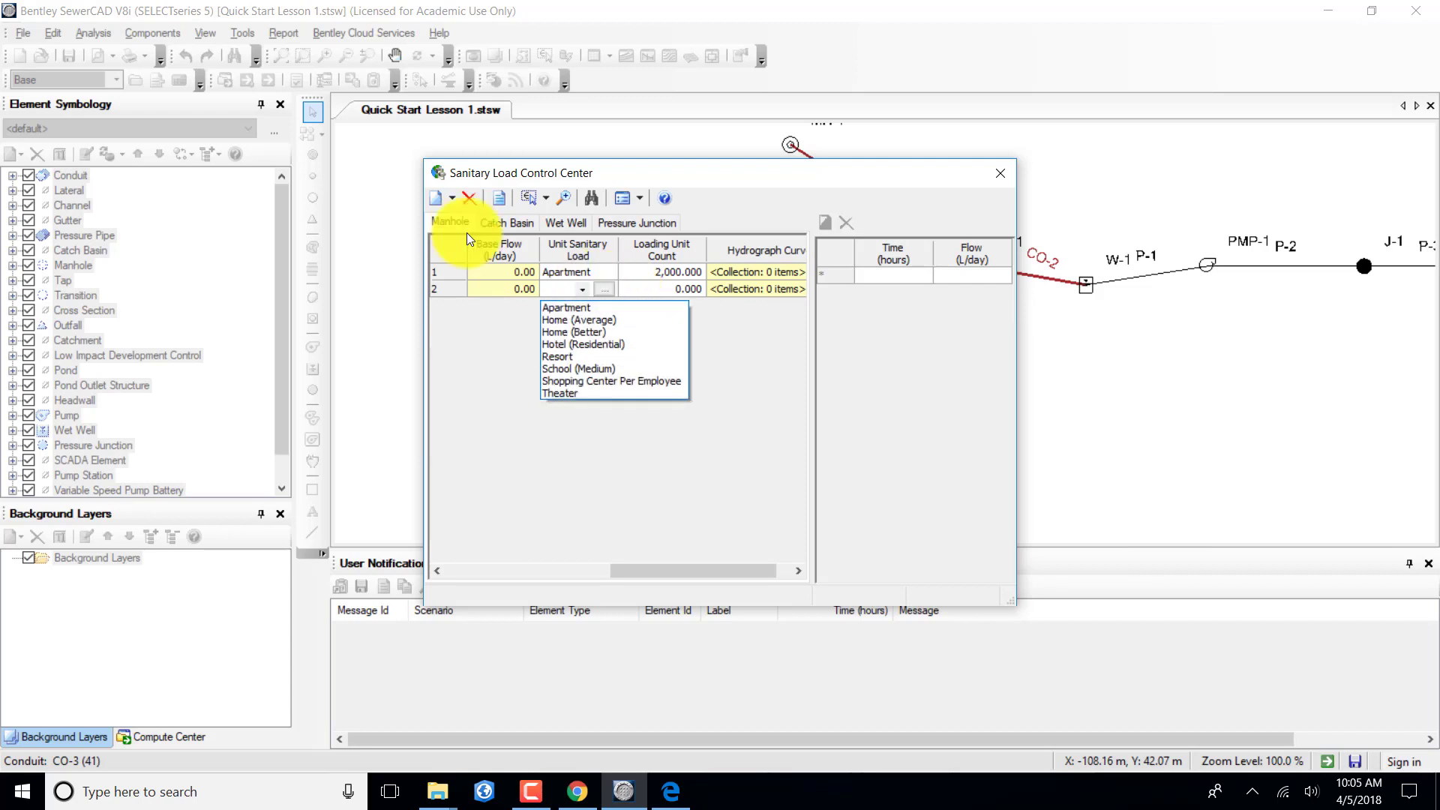
click(565, 356)
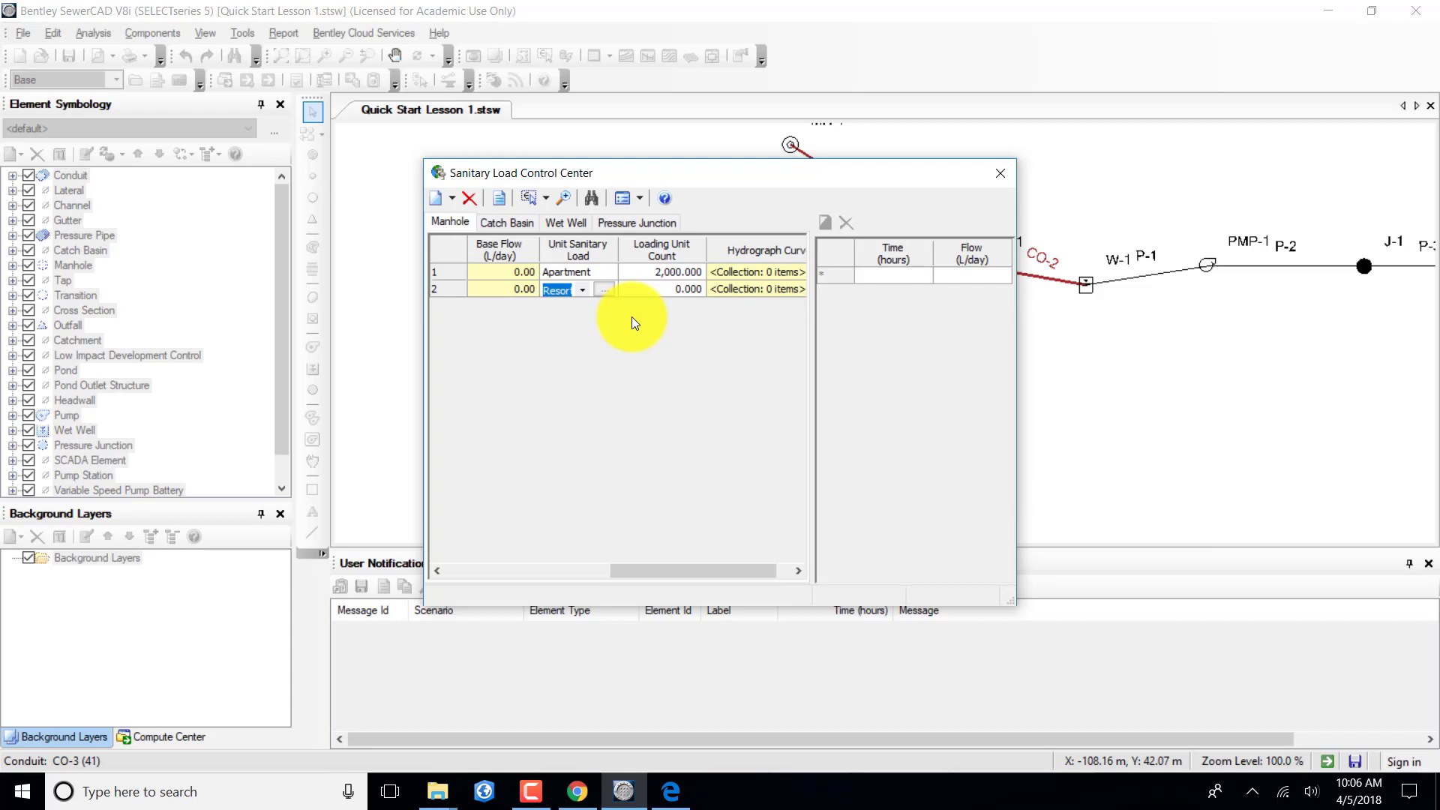
click(668, 288)
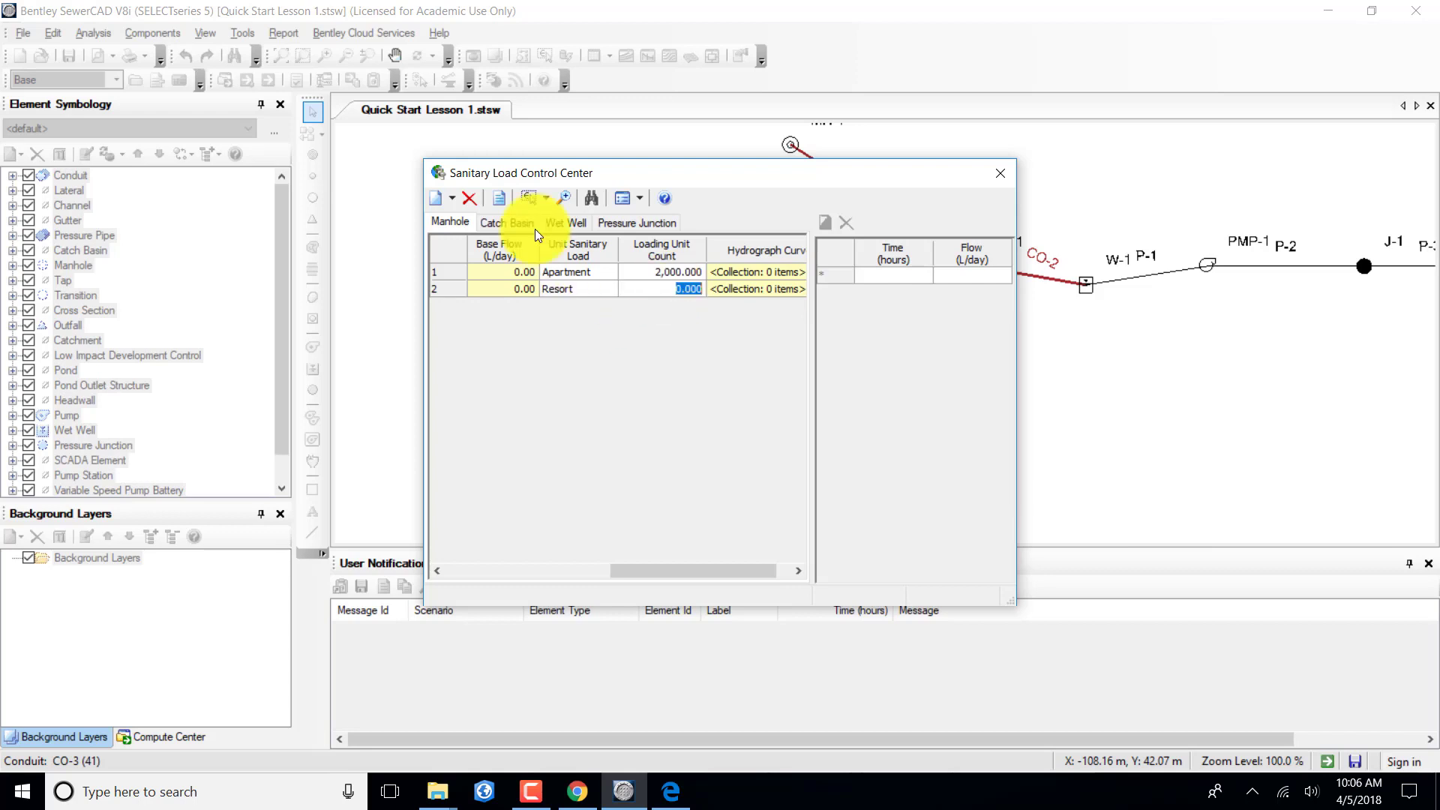
text(2000)
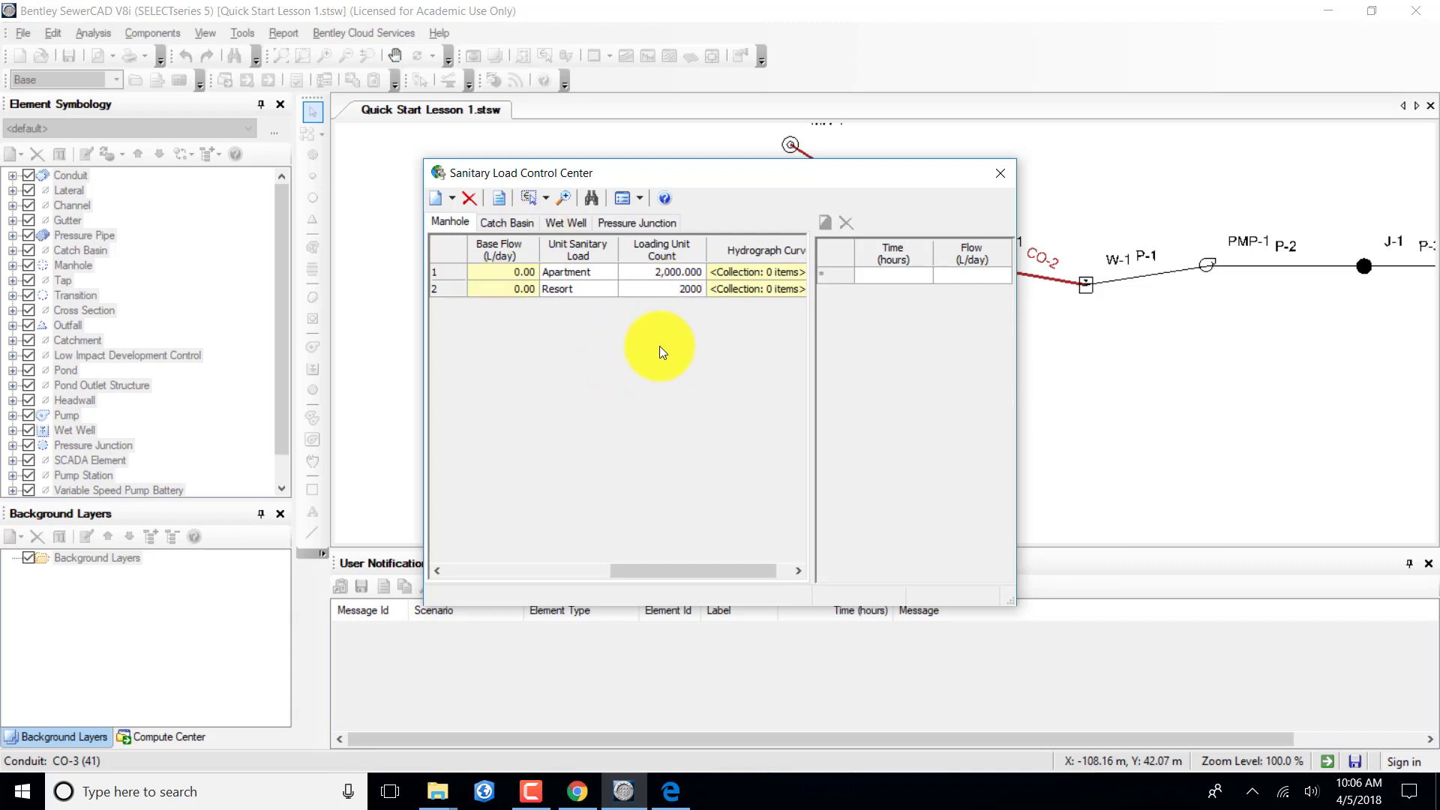
key(Return)
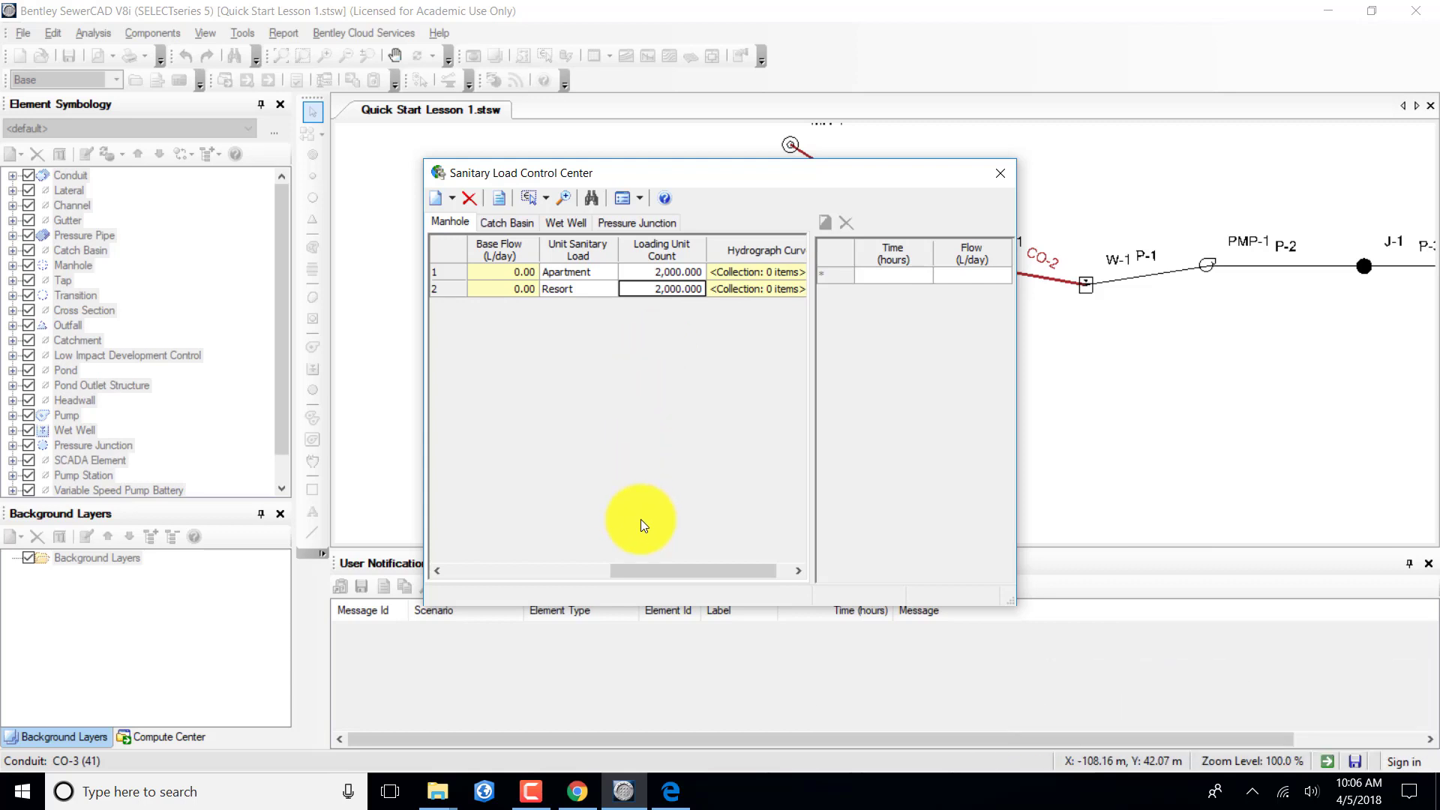
Add a second unit load entry to manhole MH-1.
drag(670, 564, 528, 561)
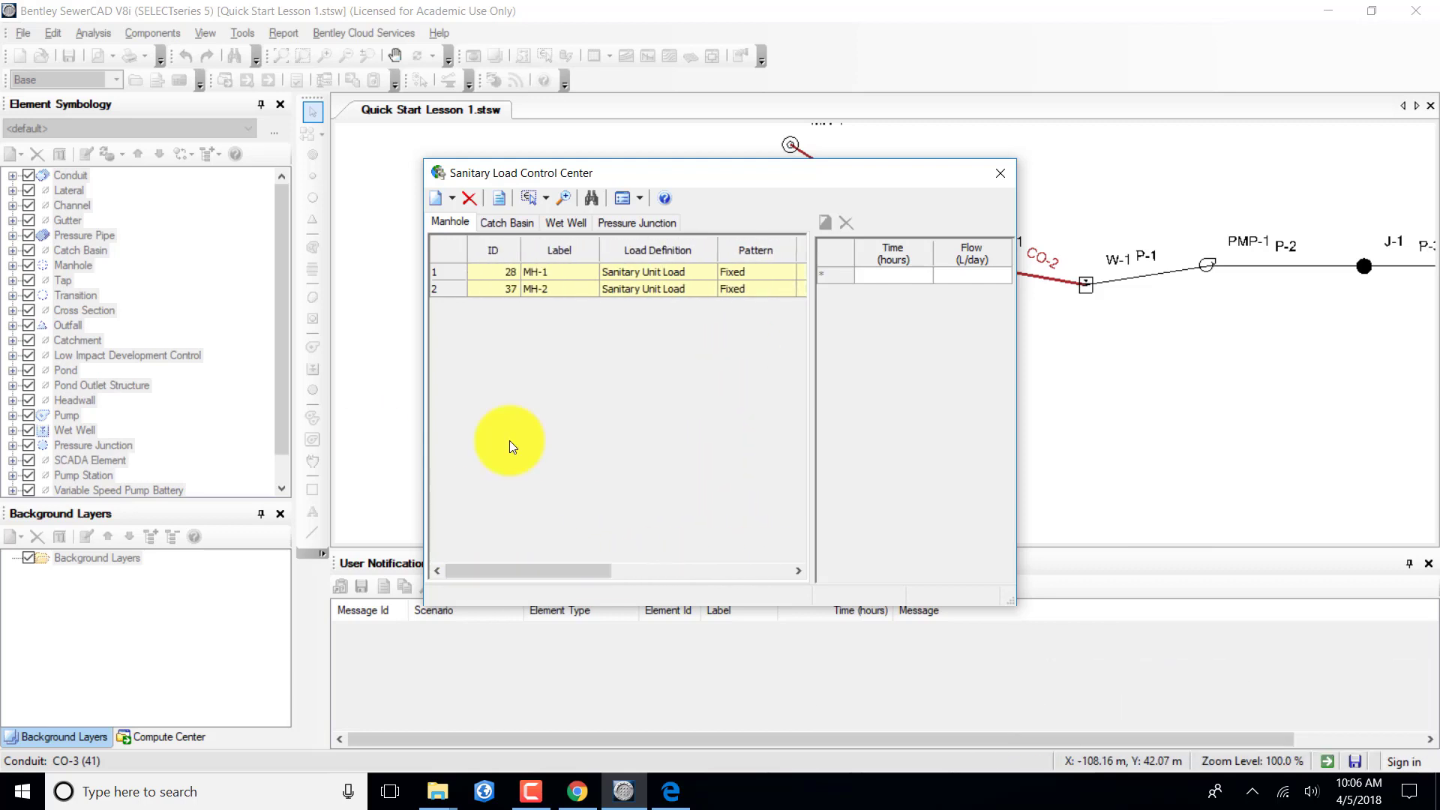
click(550, 275)
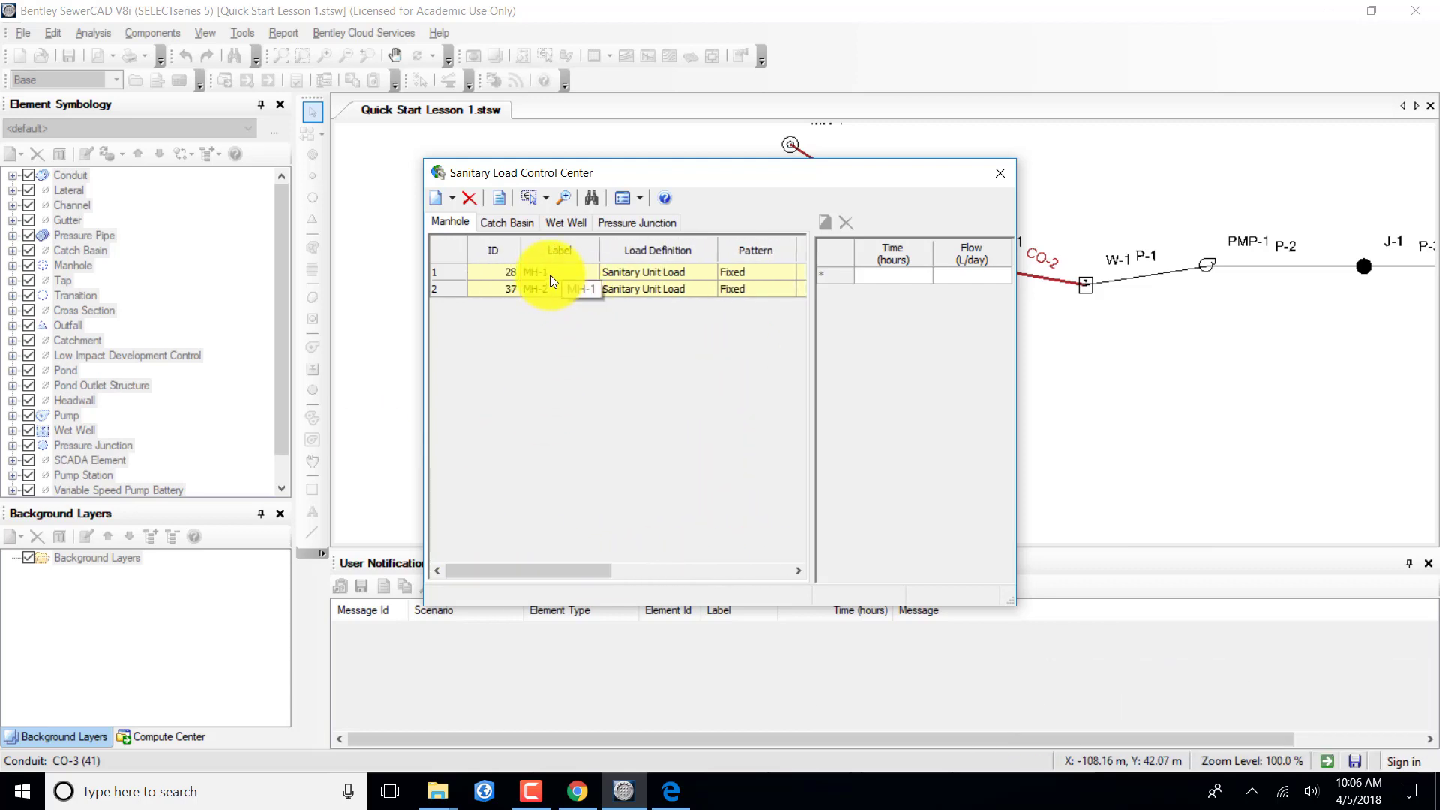
click(436, 197)
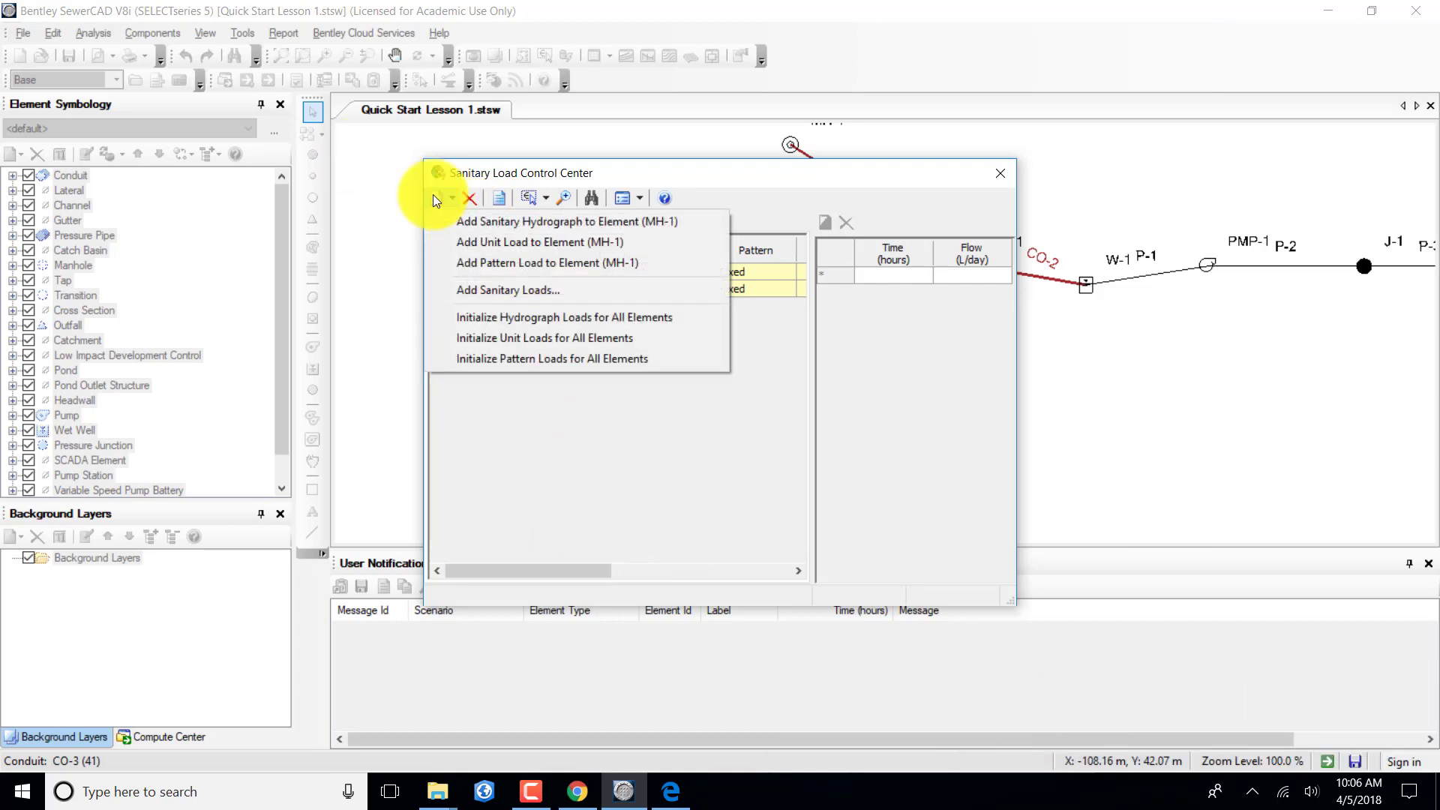
click(519, 246)
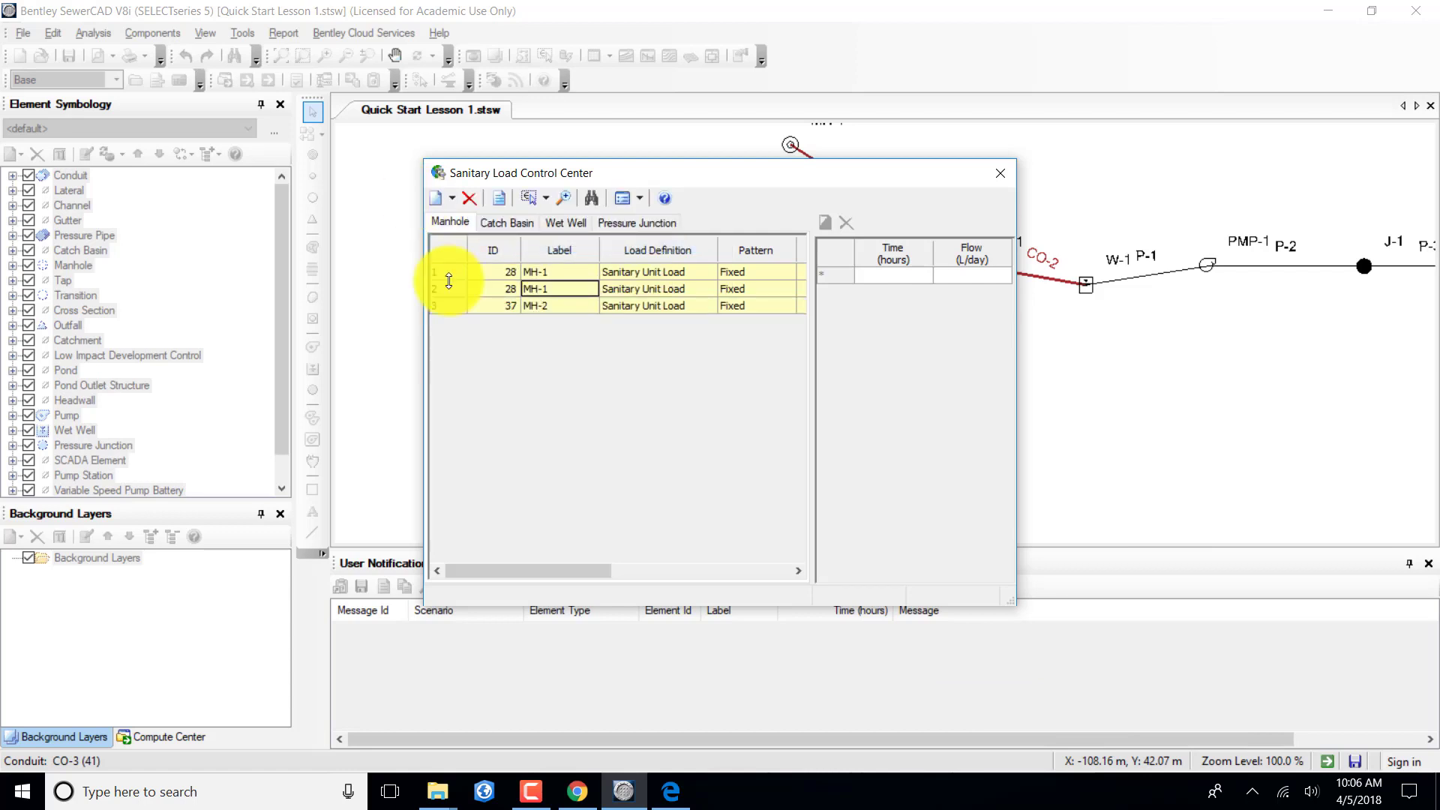
Assign the Home (Average) unit sanitary load to the second MH-1 entry with a loading unit count of 3000.
drag(557, 569, 712, 568)
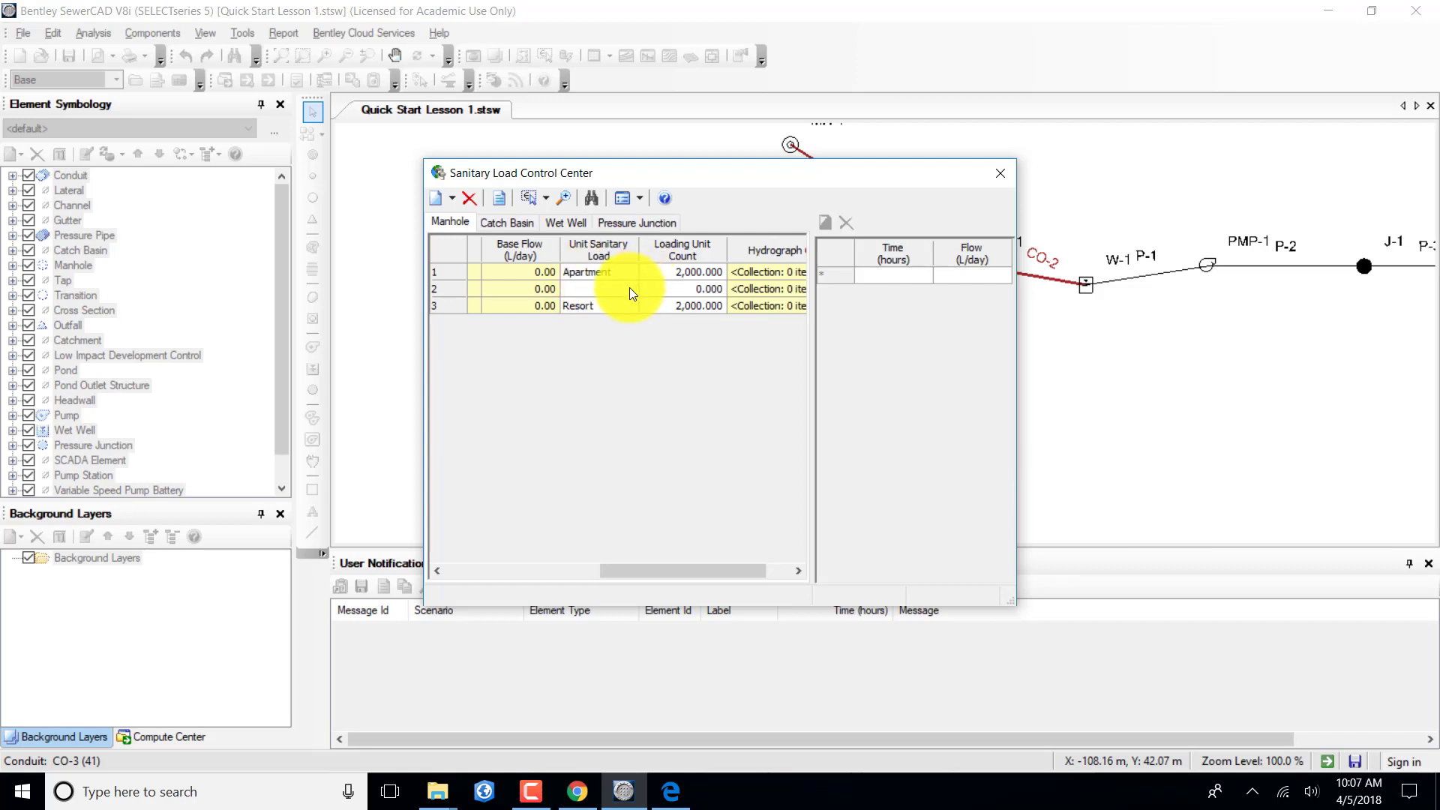
click(629, 288)
click(603, 289)
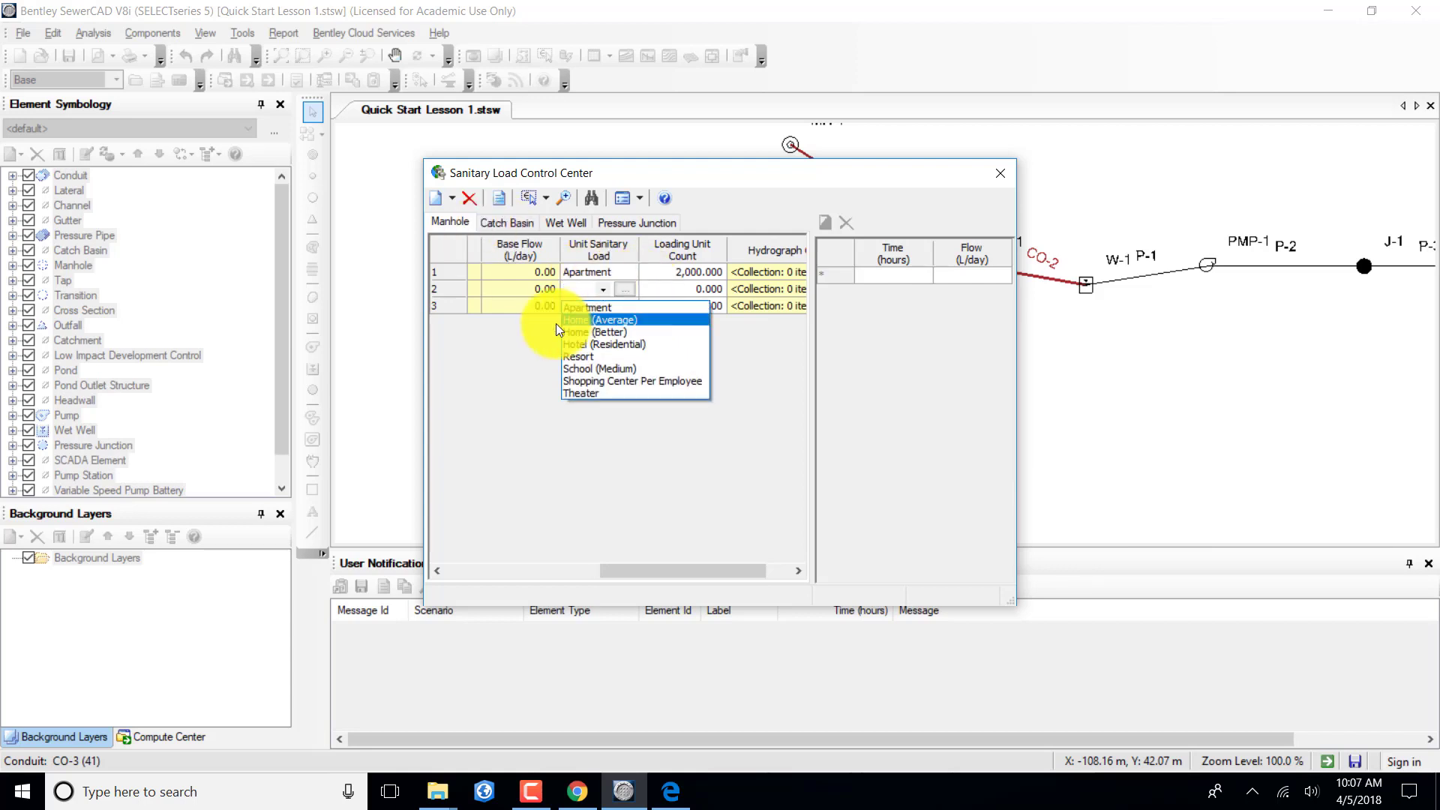
click(601, 321)
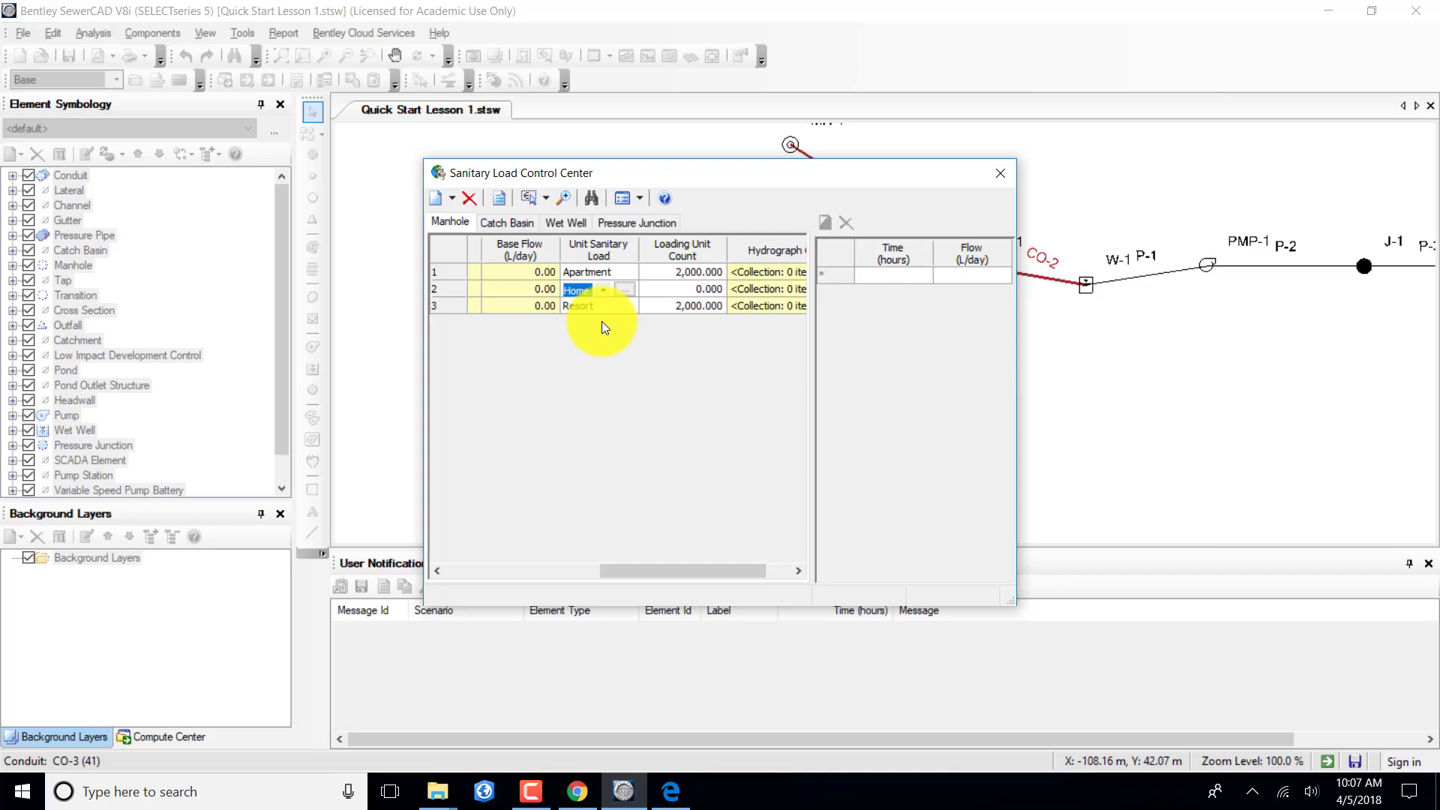
click(660, 288)
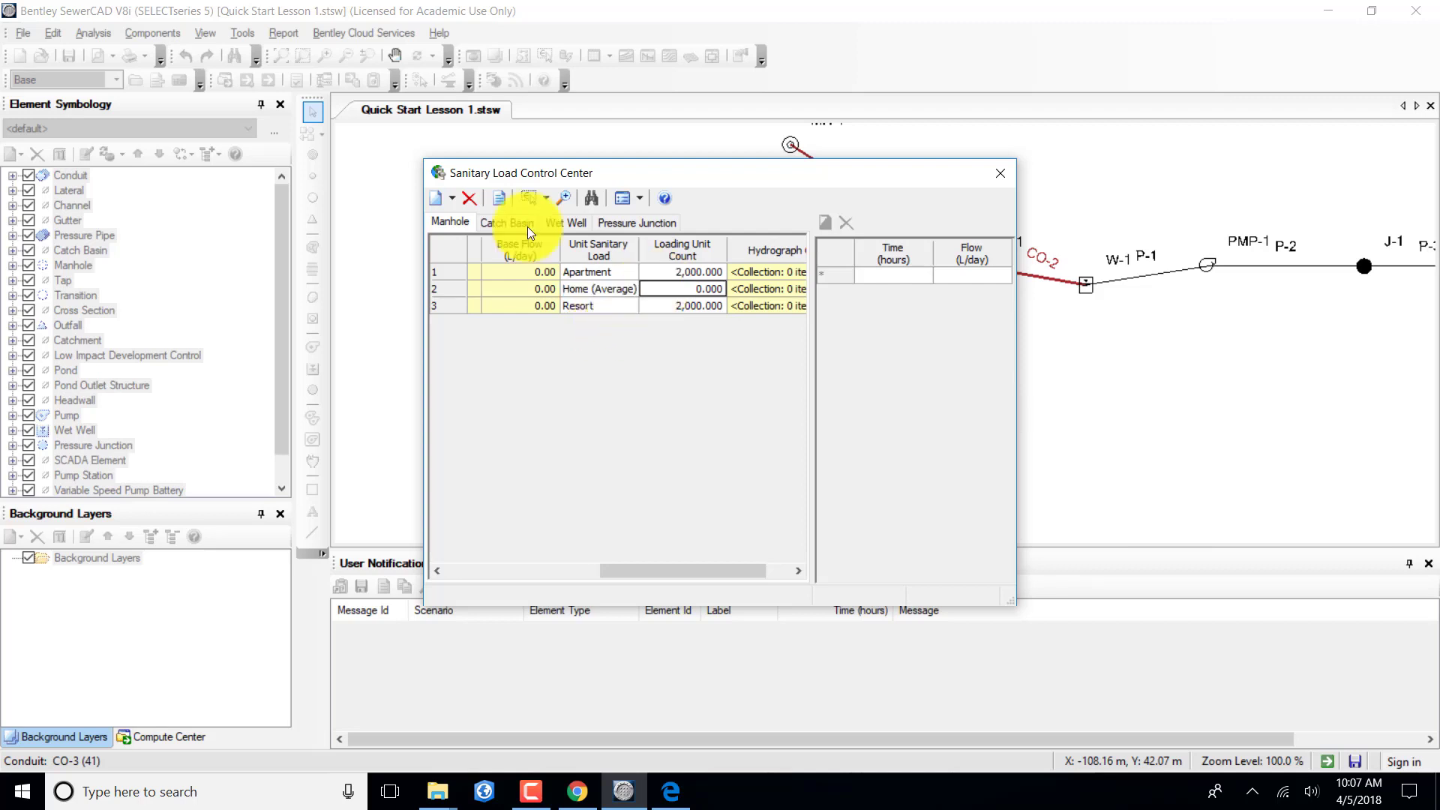
click(662, 285)
text(3000)
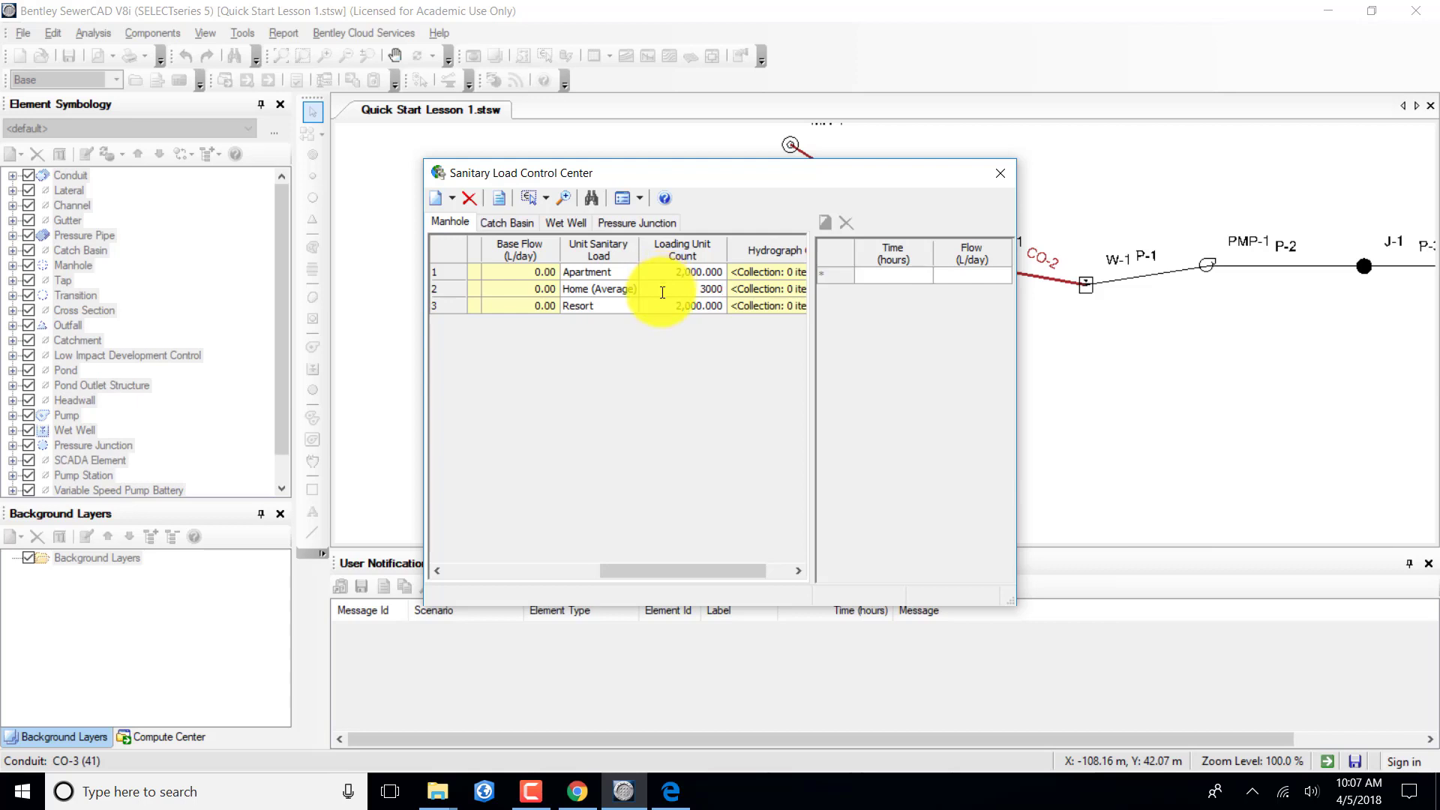
key(Return)
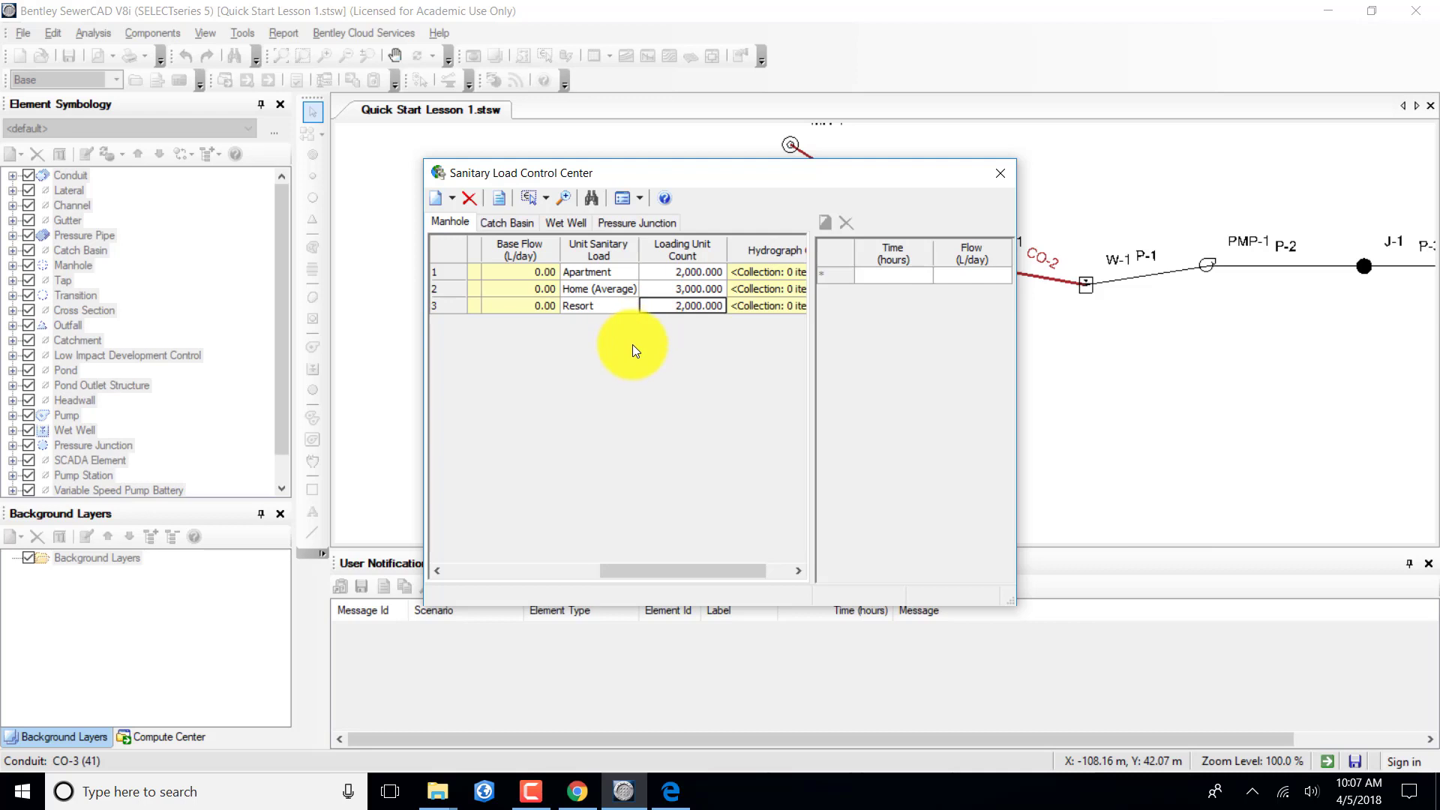
Initialize unit loads for all wet wells in the Sanitary Load Control Center.
click(576, 227)
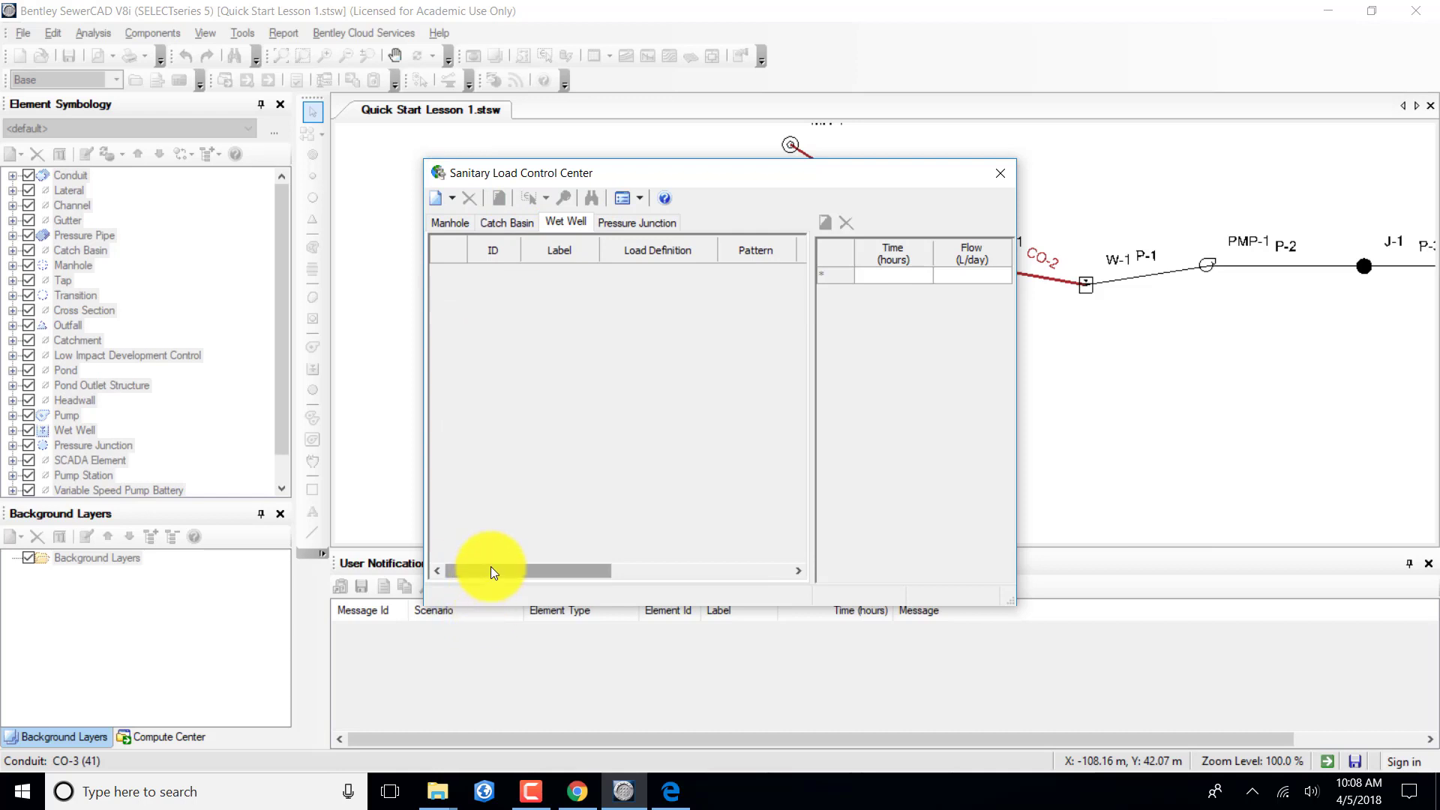
click(438, 199)
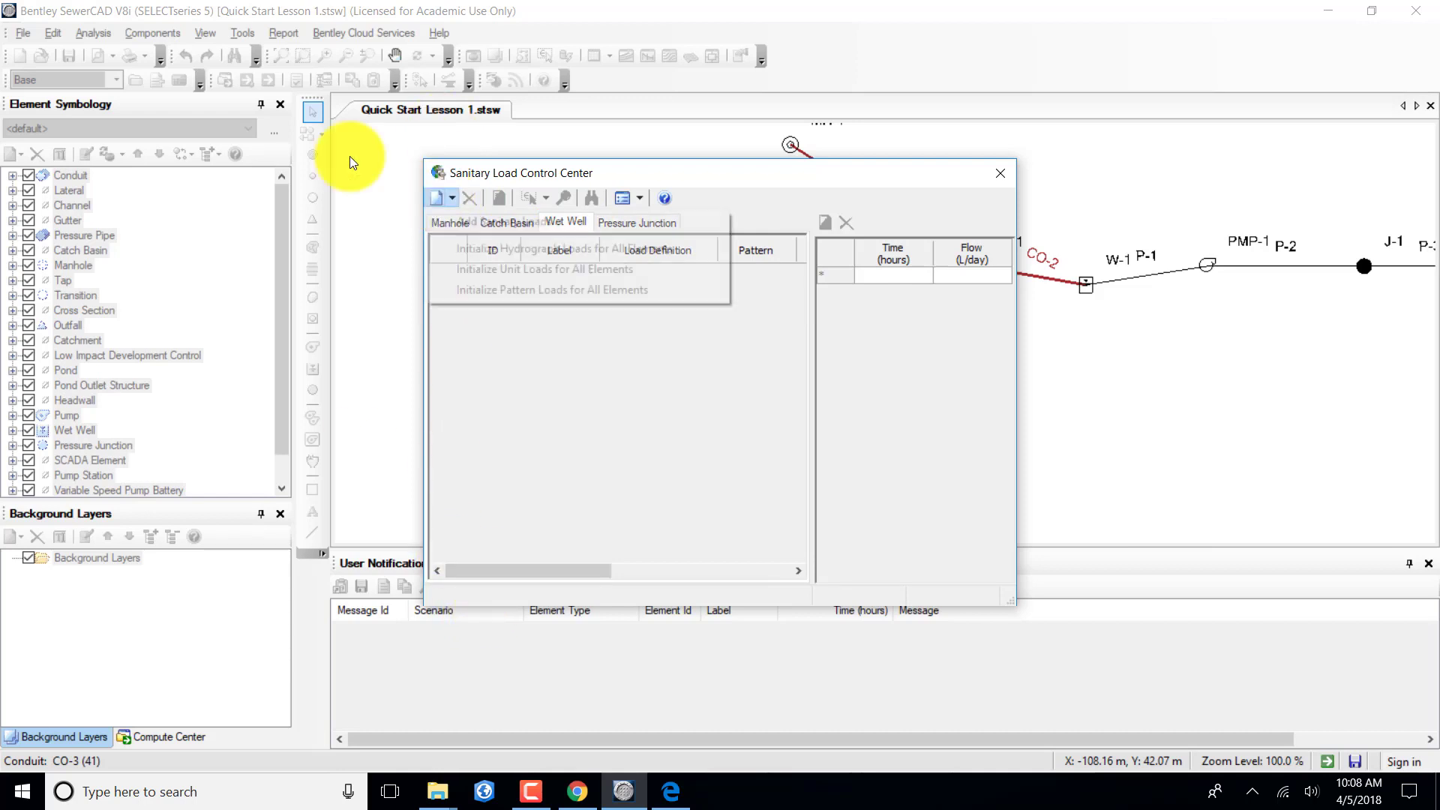
click(482, 270)
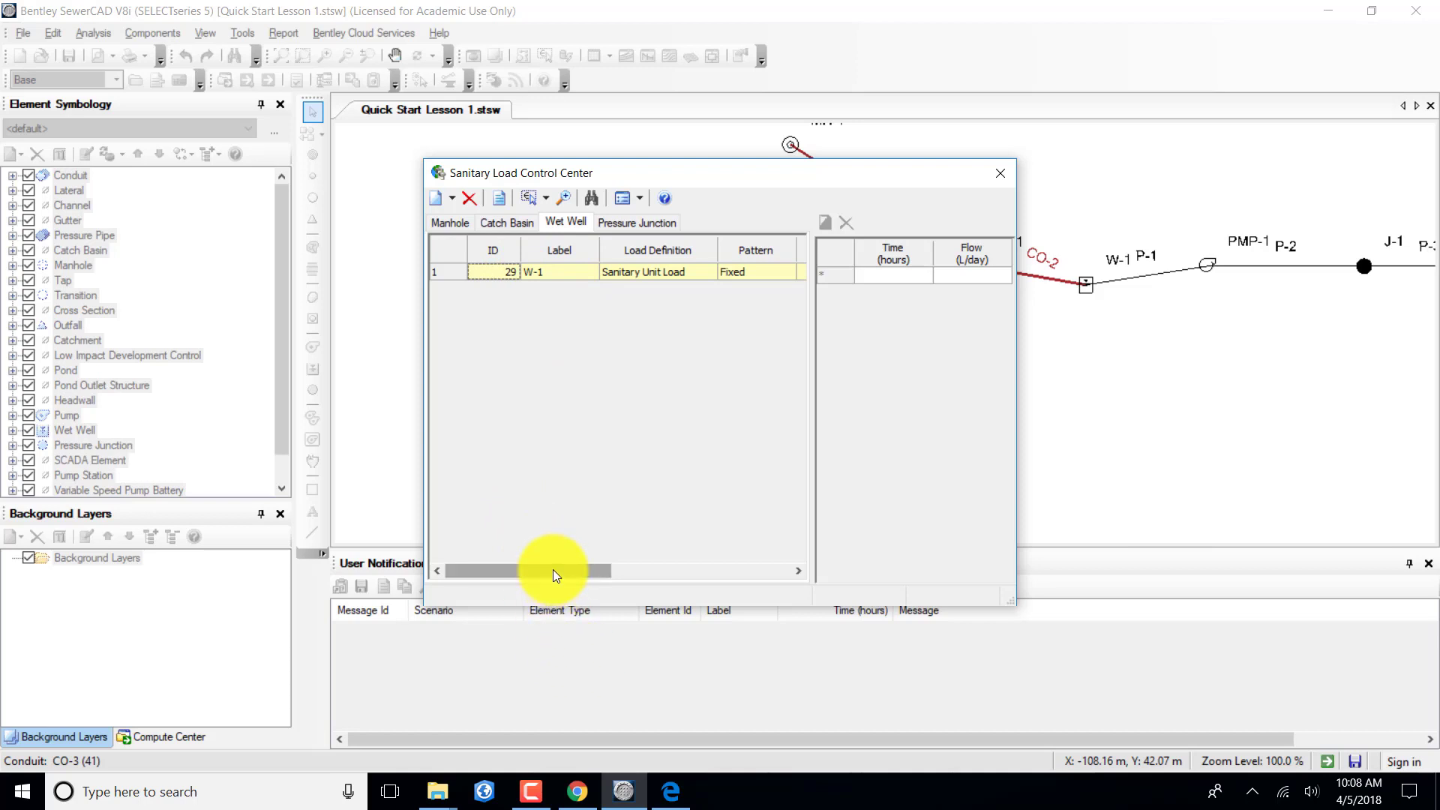
Assign the Theater unit sanitary load to wet well W-1 with a loading unit count of 200.
drag(552, 570, 695, 571)
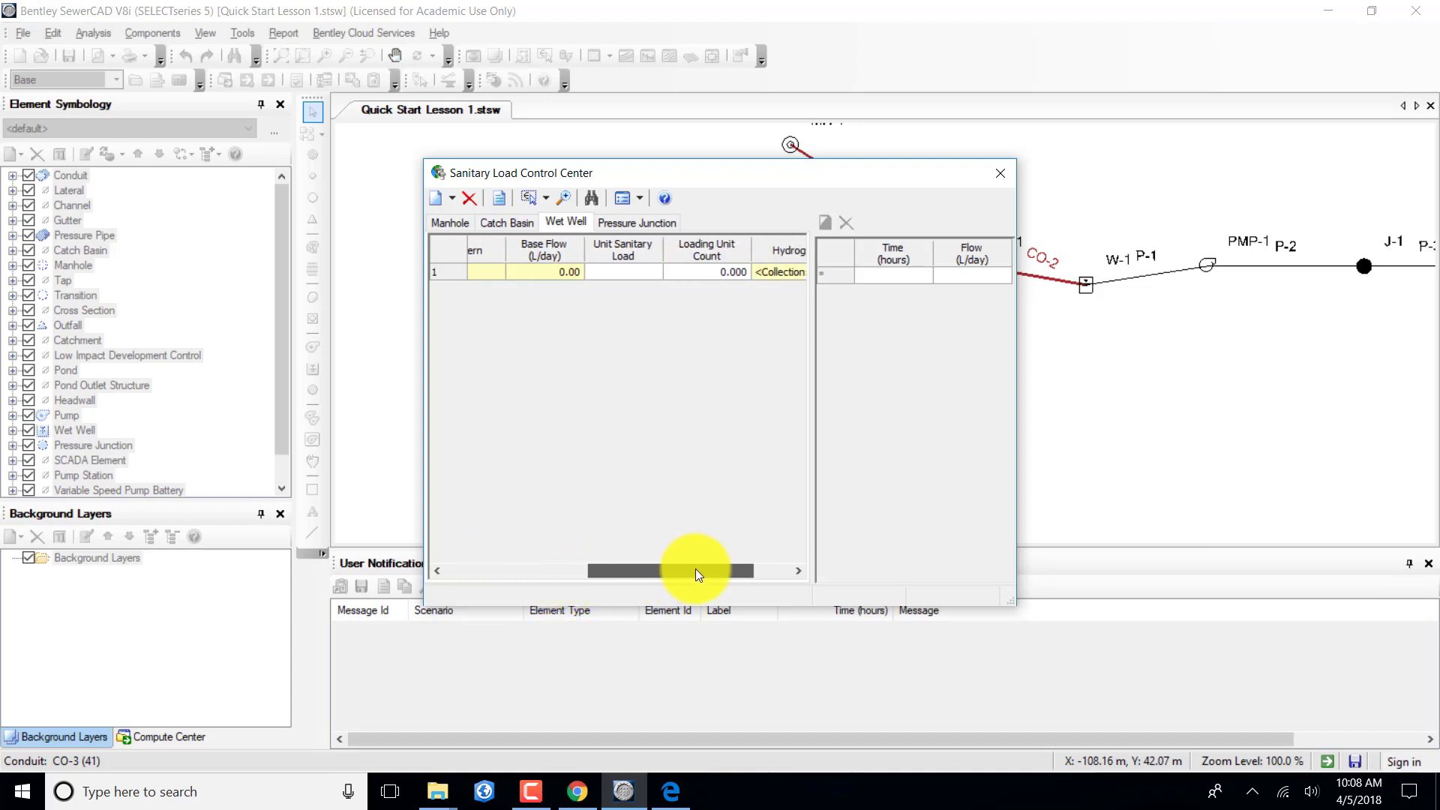
click(633, 274)
click(627, 271)
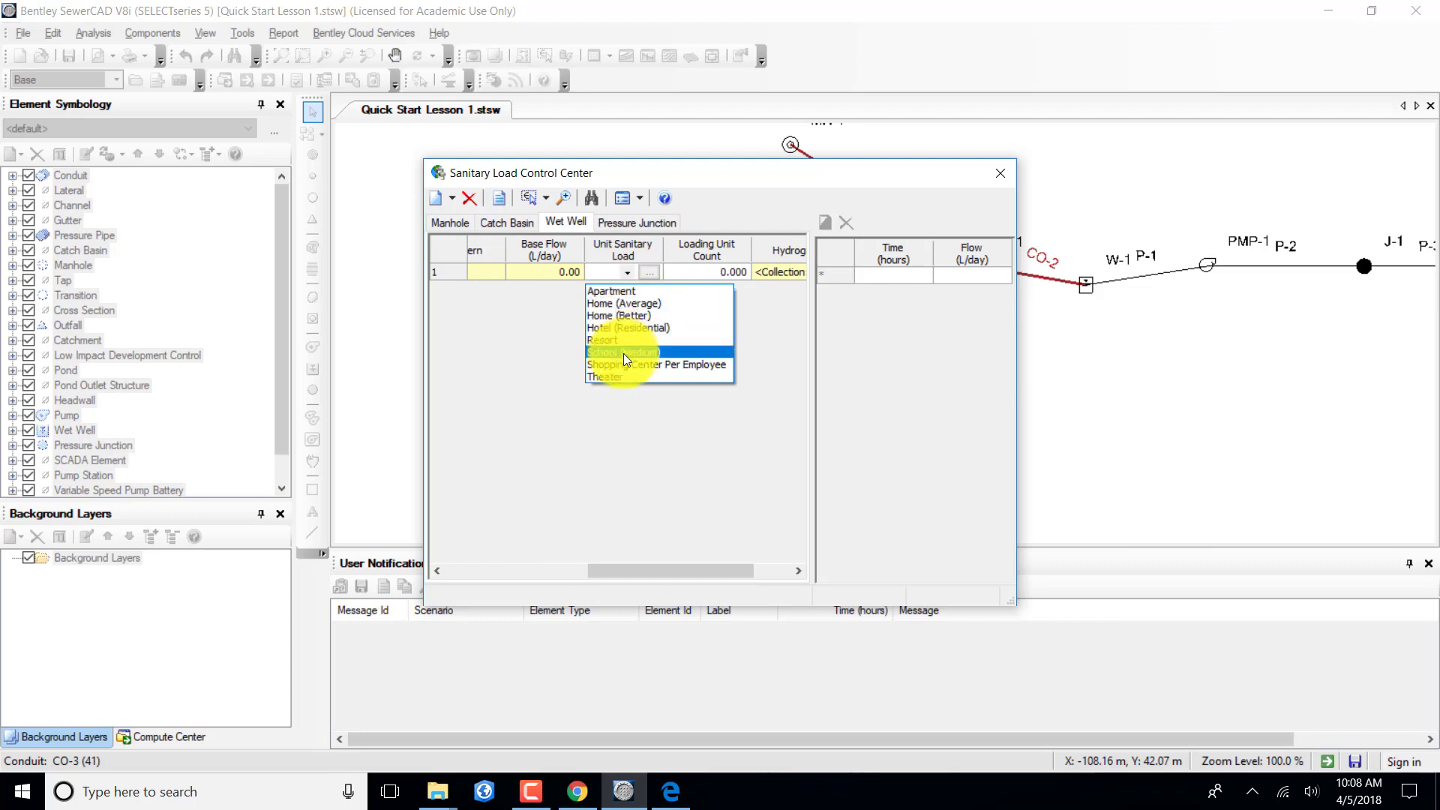
click(615, 375)
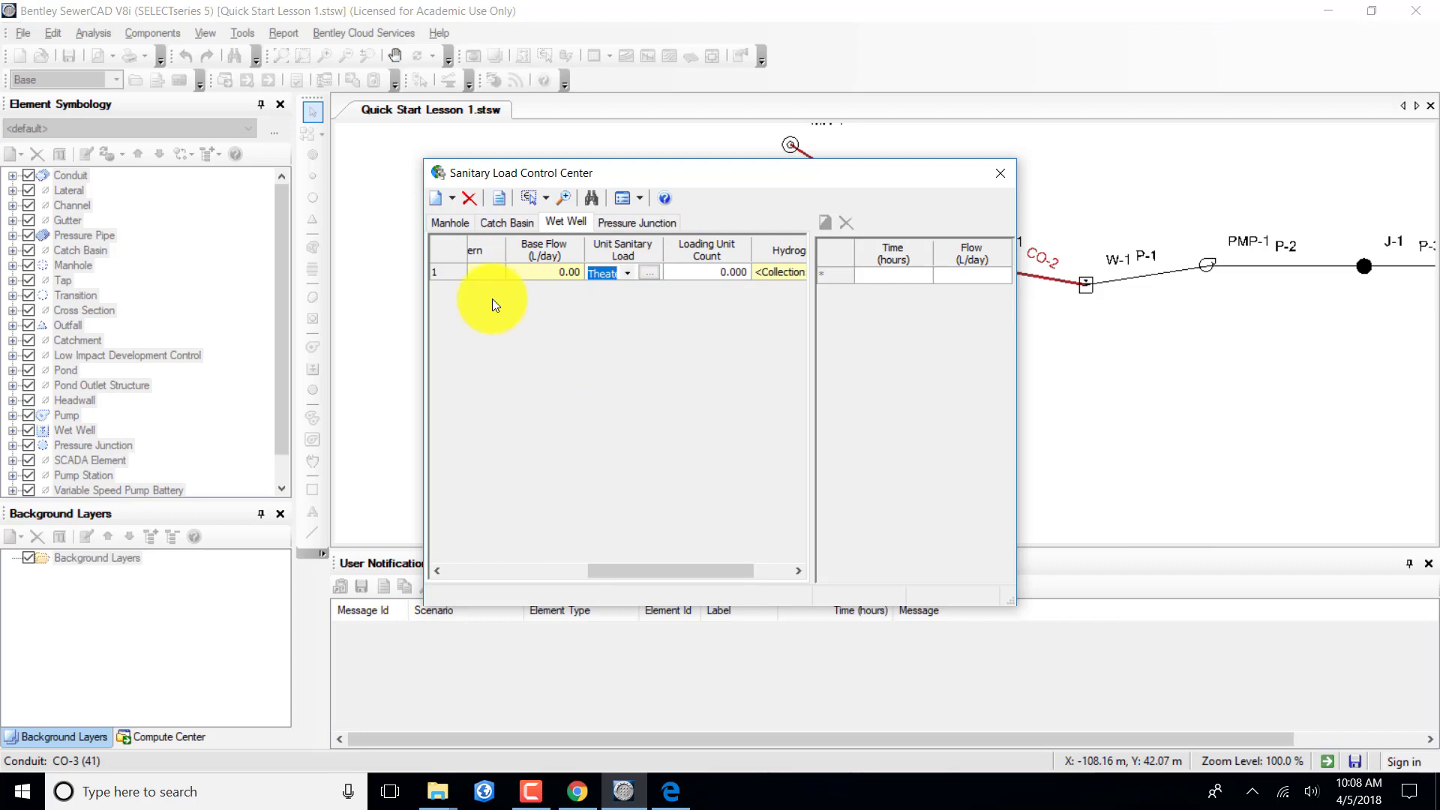
click(703, 271)
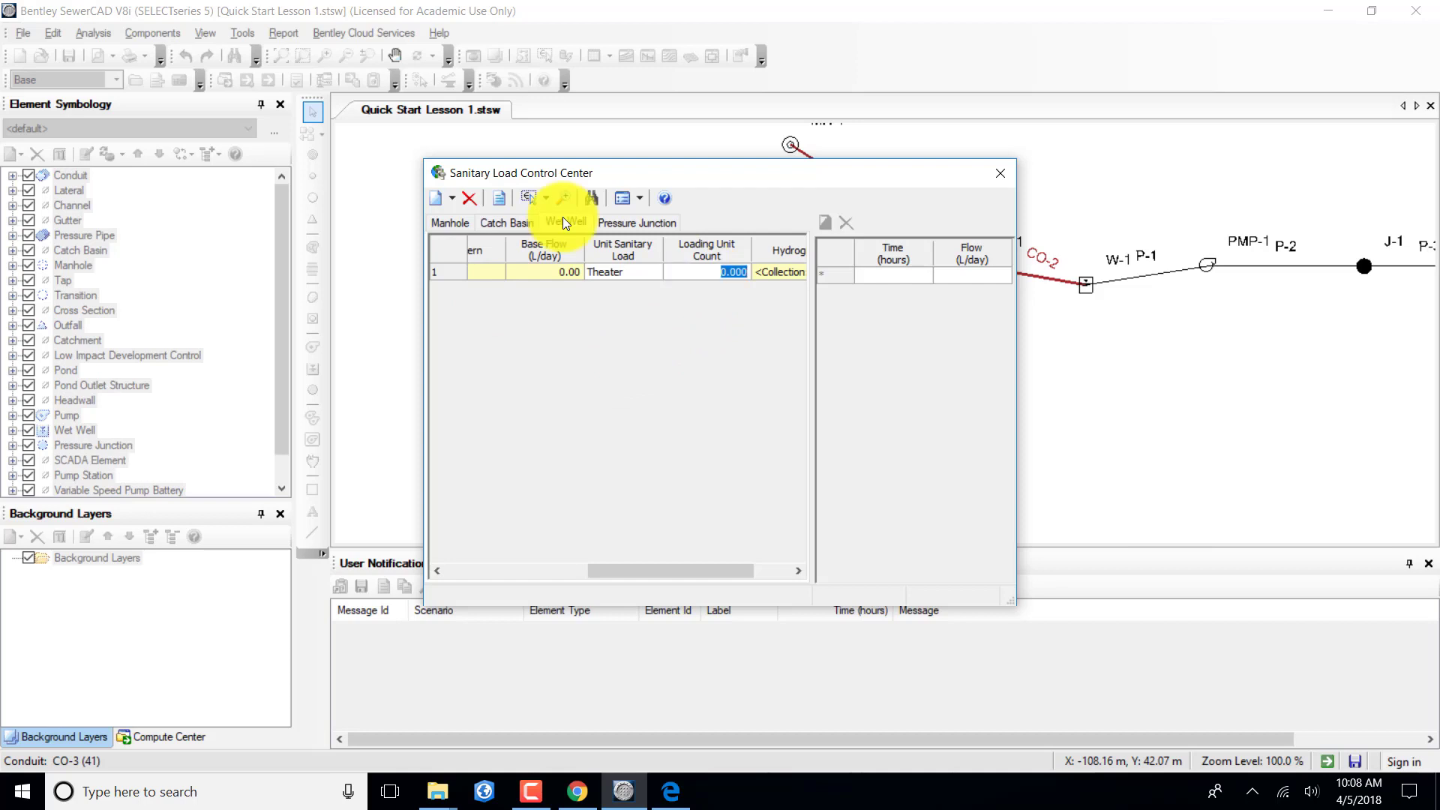
text(200)
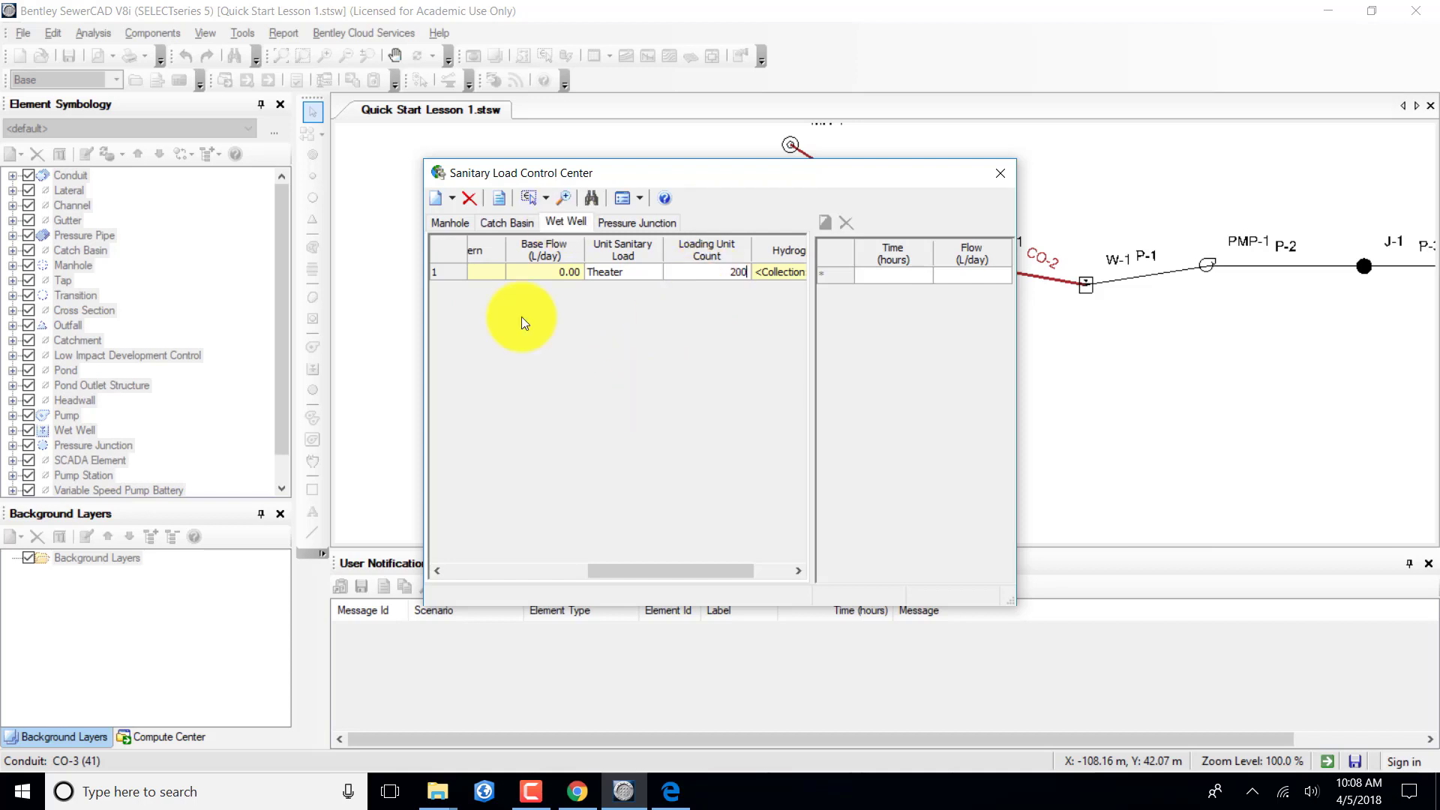
click(649, 274)
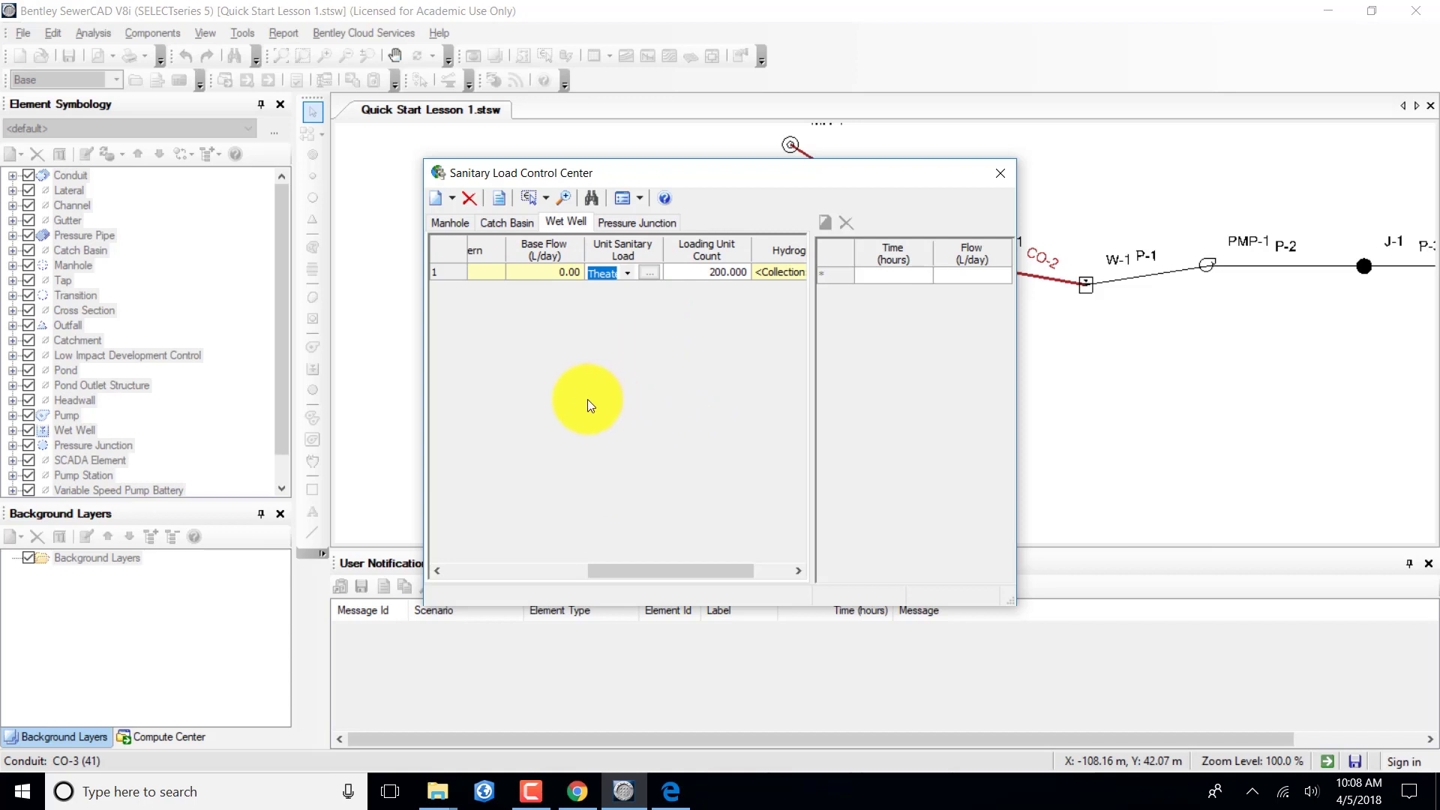
Add a second unit load to wet well W-1 using Shopping Center Per Employee with a loading unit count of 50.
click(433, 198)
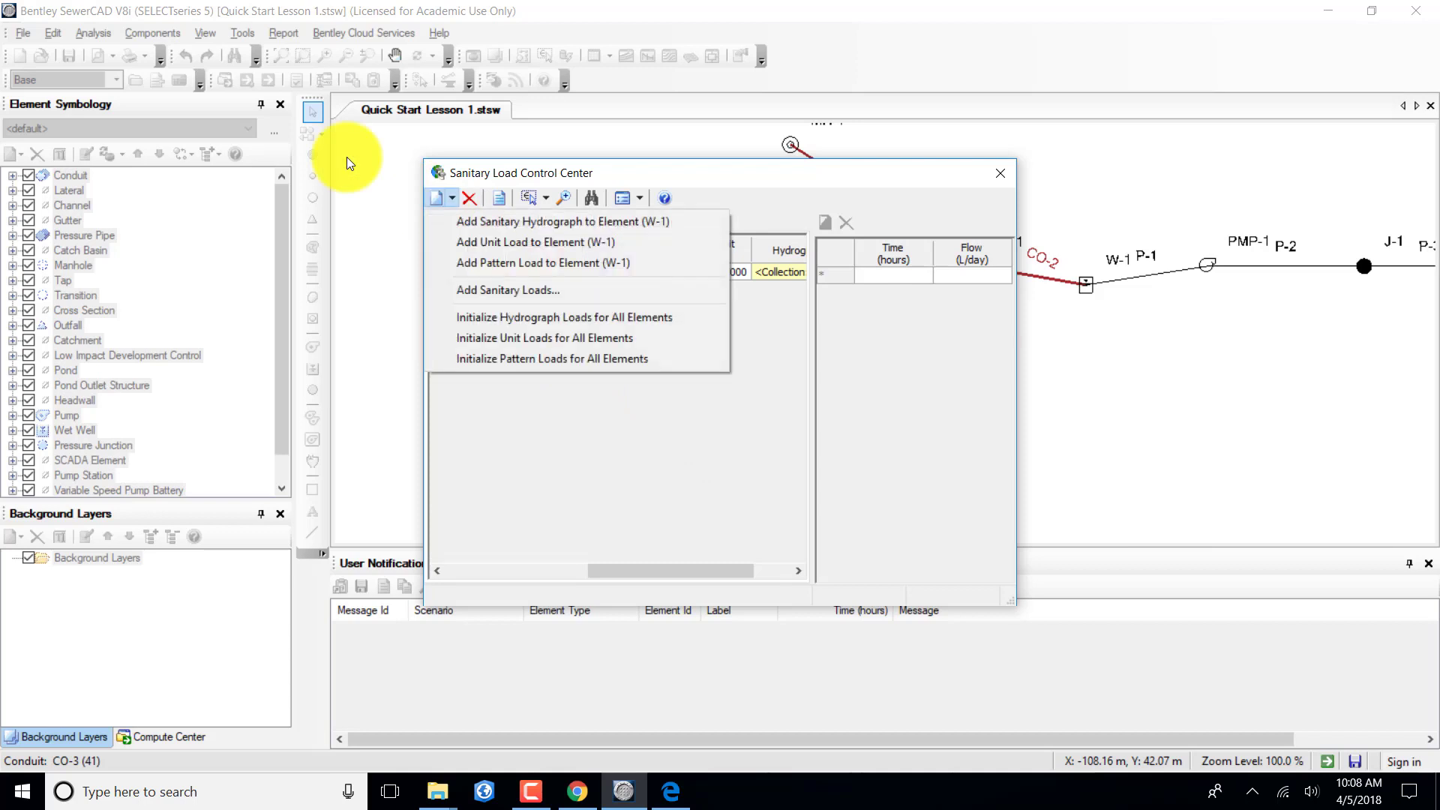
click(531, 241)
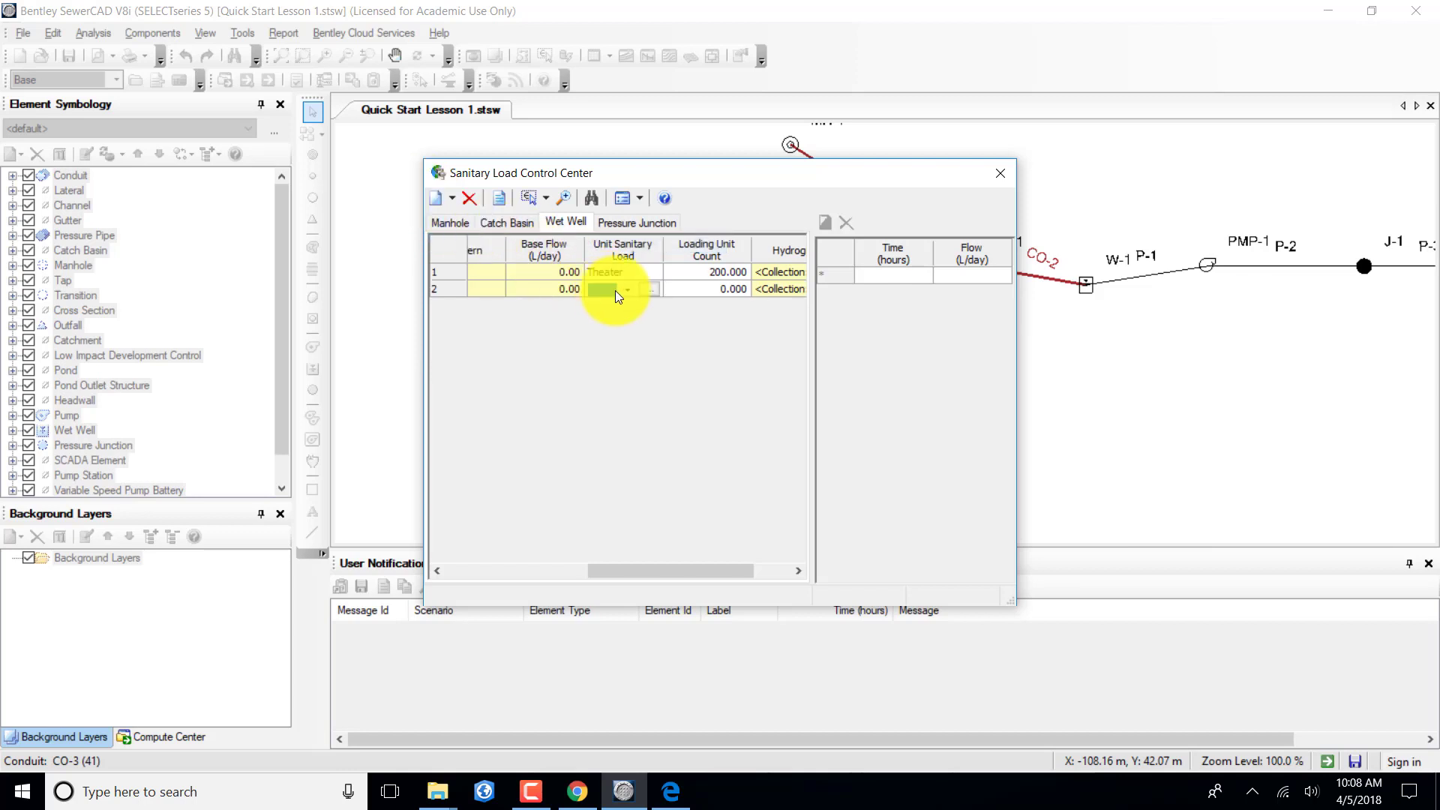
click(628, 290)
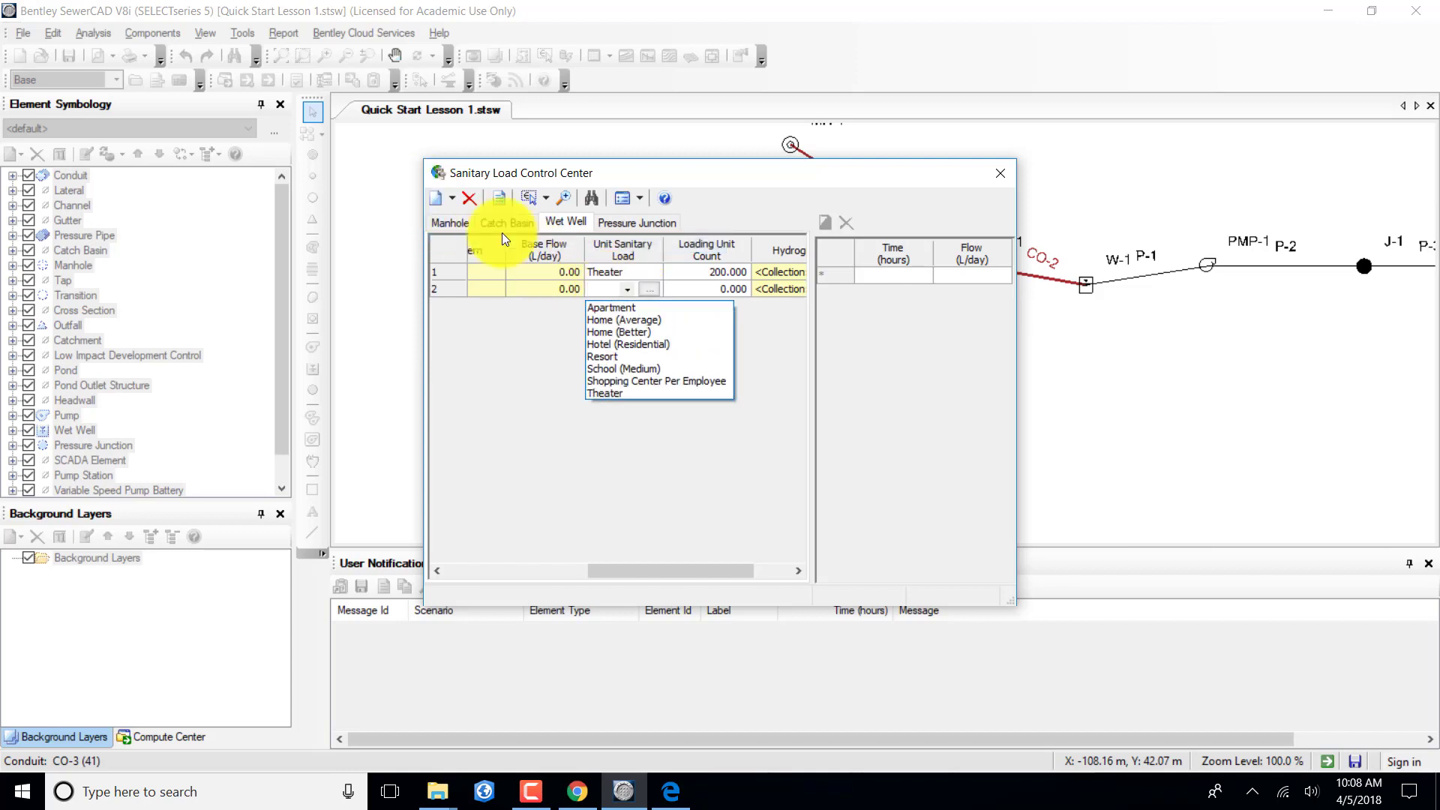
click(628, 380)
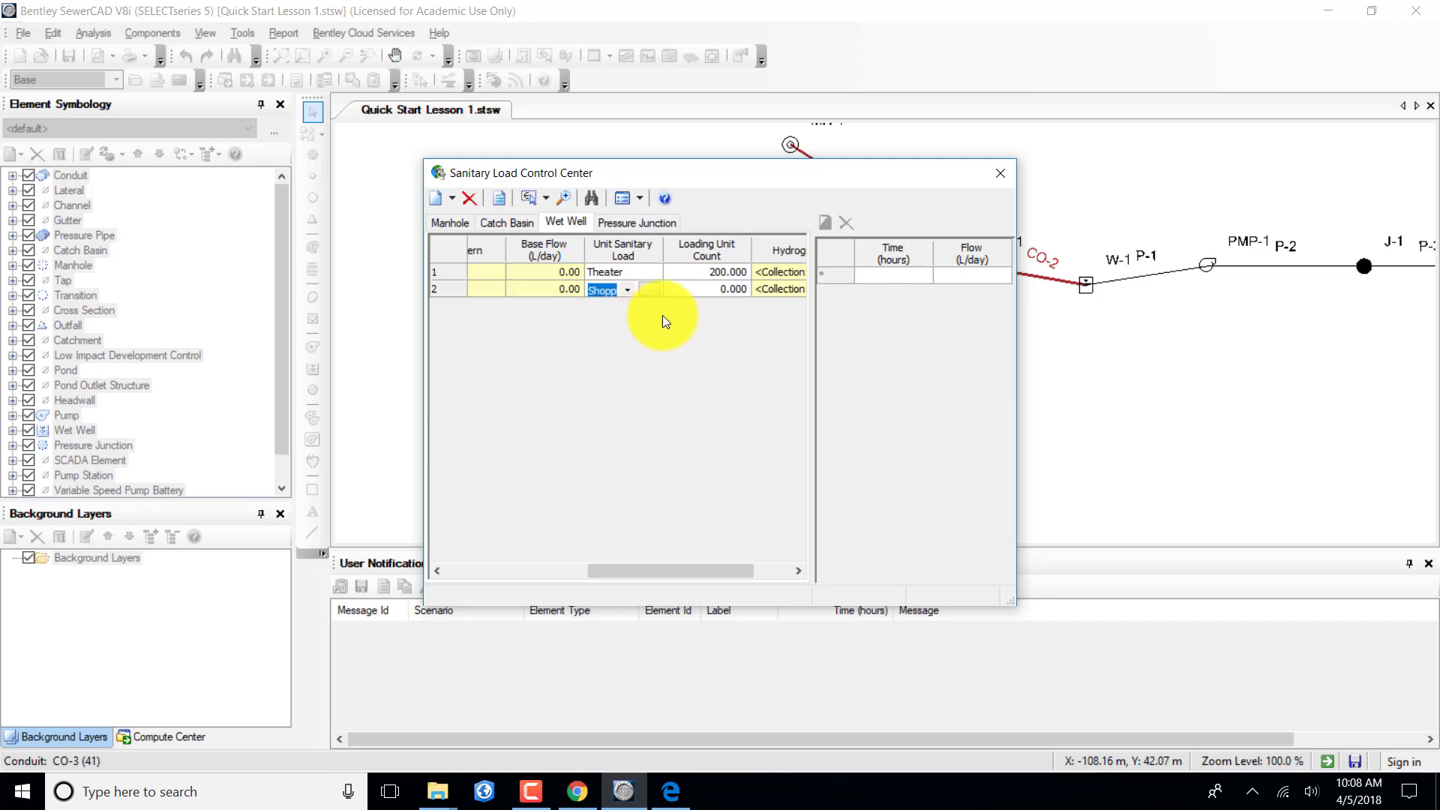
click(691, 286)
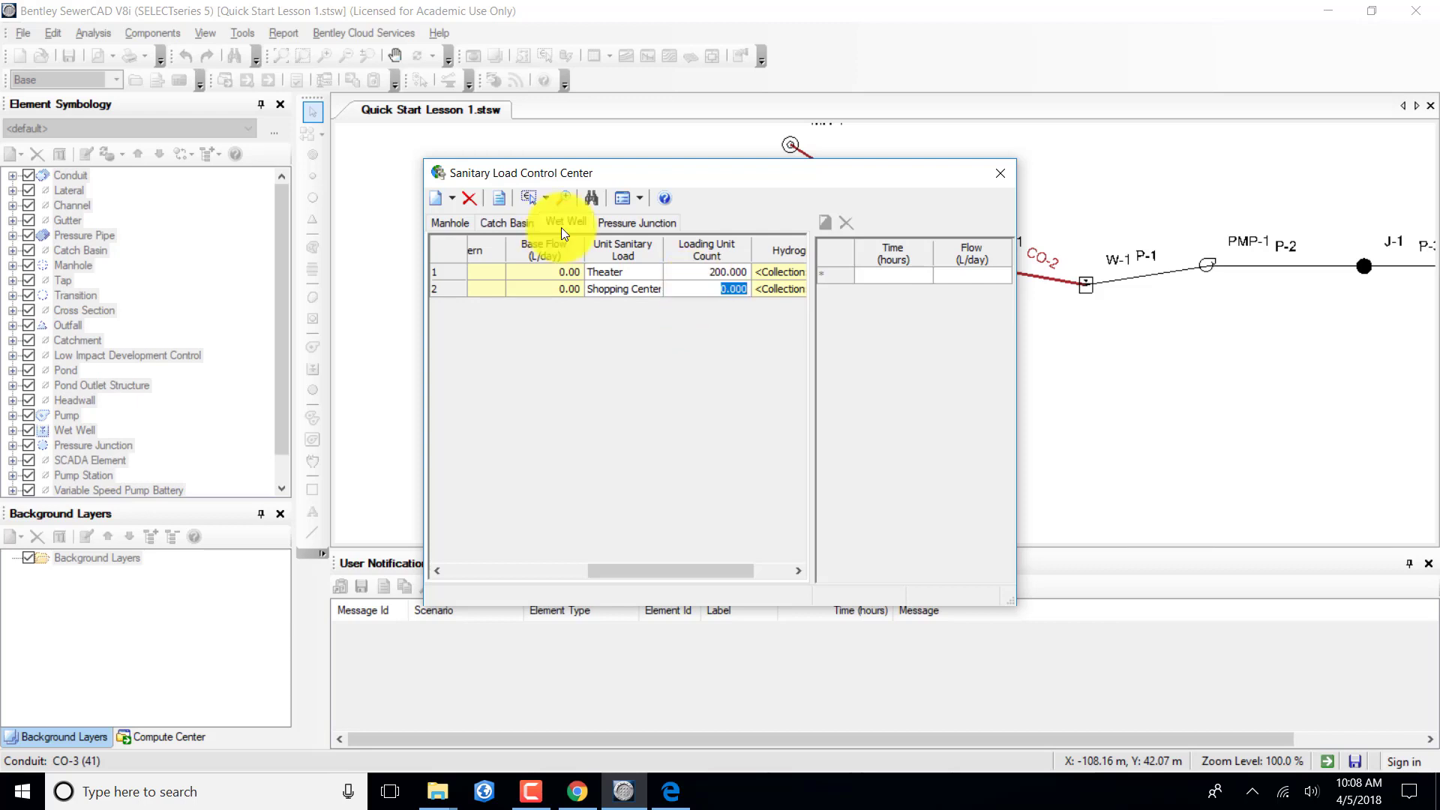
text(50)
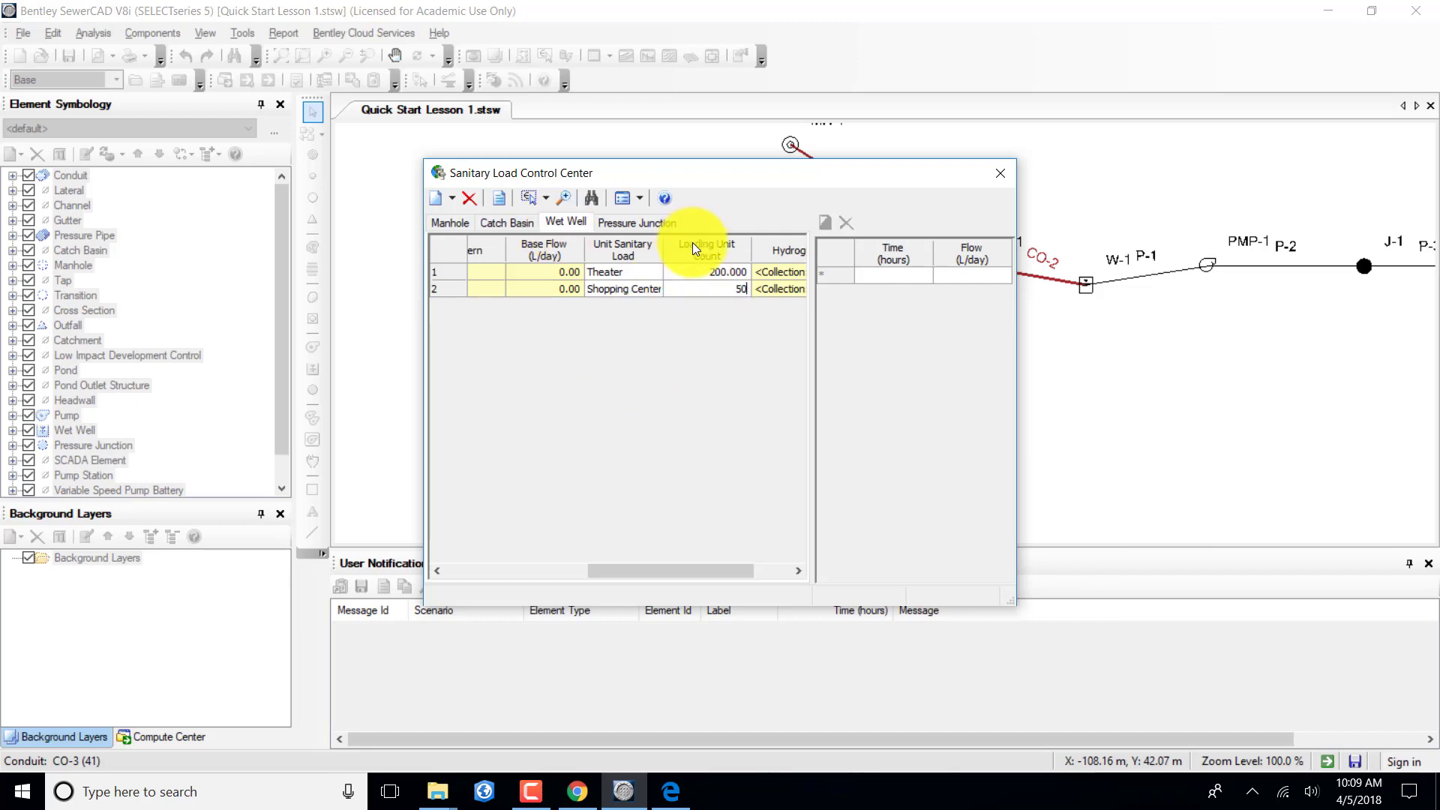
Initialize unit loads for all pressure junctions in the Sanitary Load Control Center.
click(645, 221)
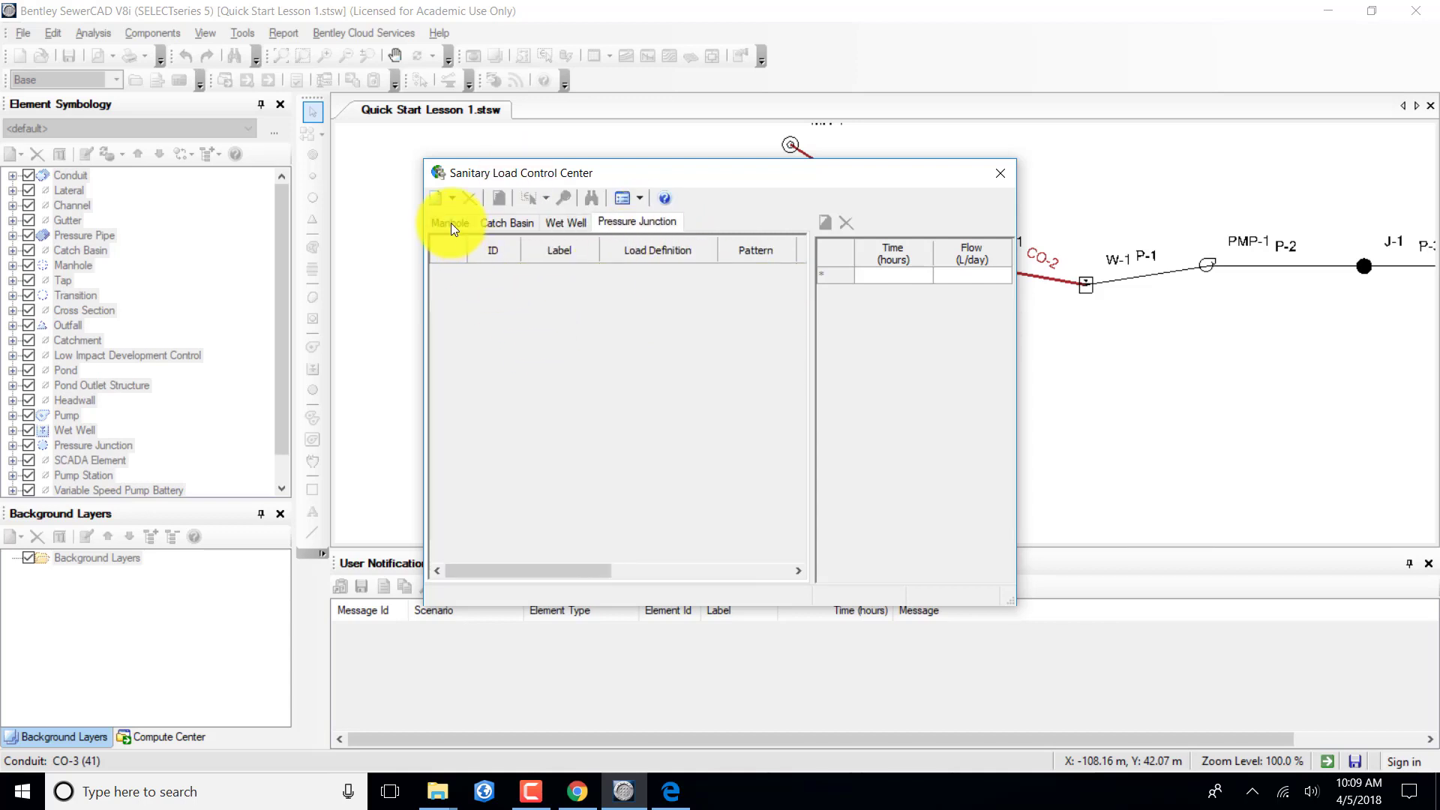
click(434, 198)
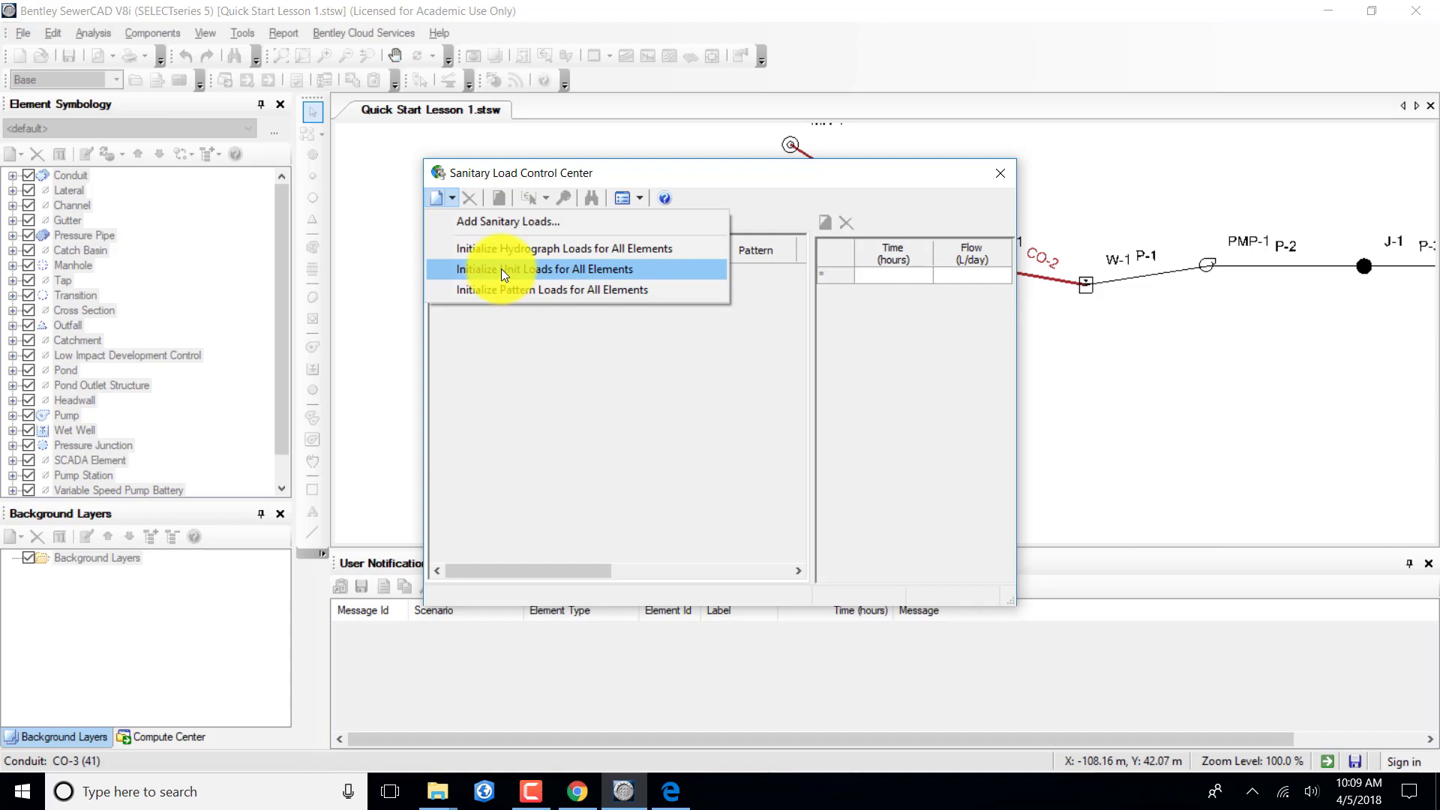
click(500, 268)
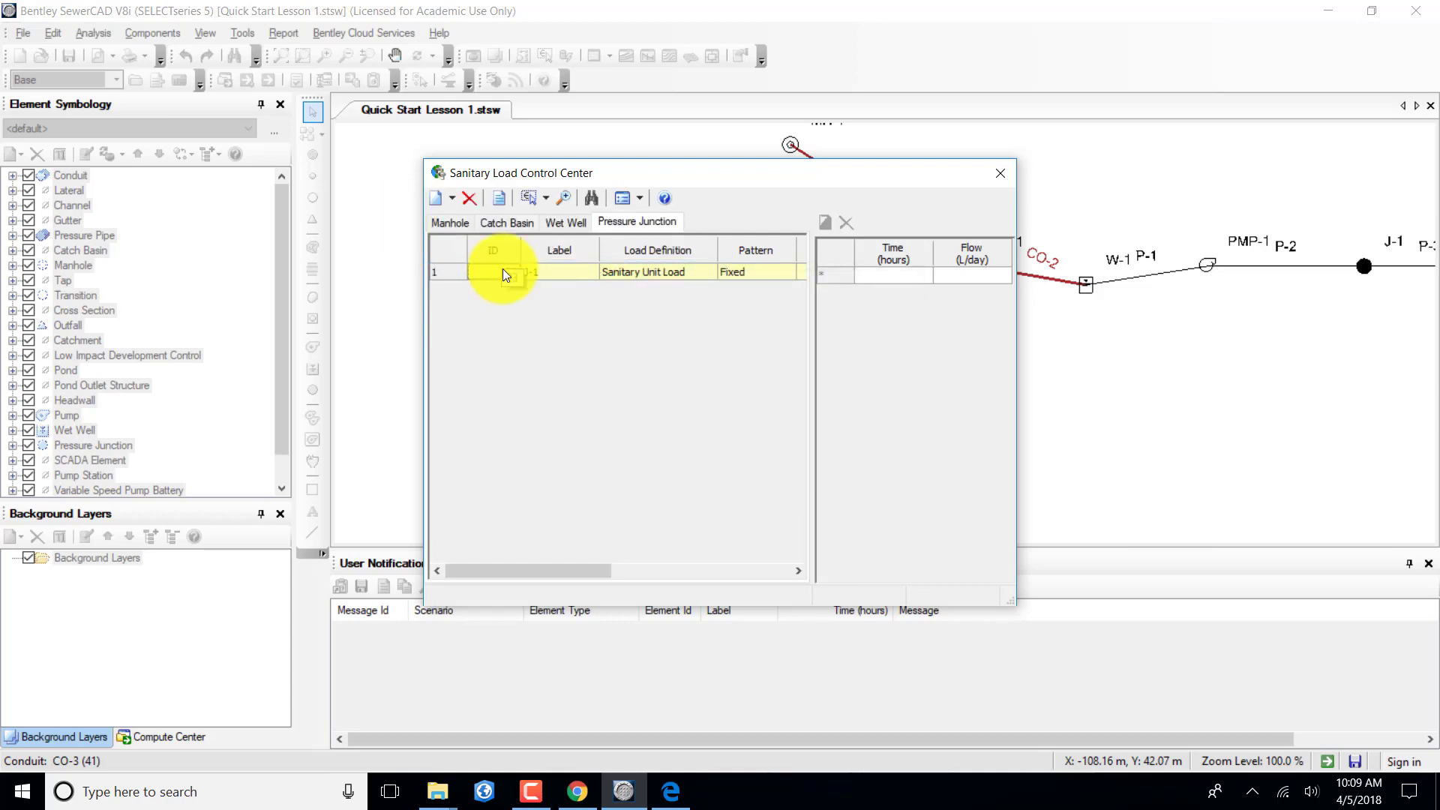
Assign the School (Medium) unit sanitary load to pressure junction J-1 with a loading unit count of 500.
drag(573, 570, 709, 570)
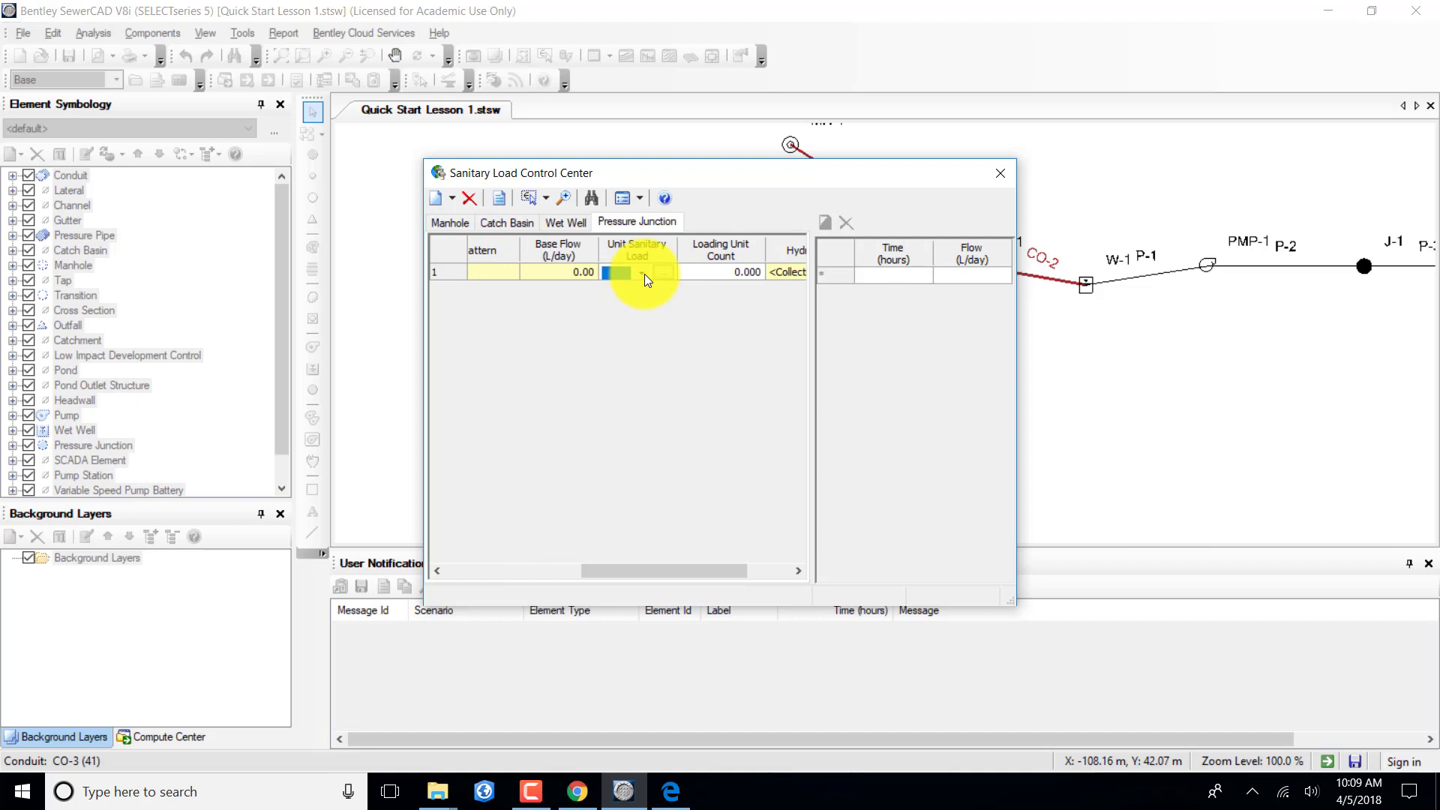
click(643, 273)
click(640, 351)
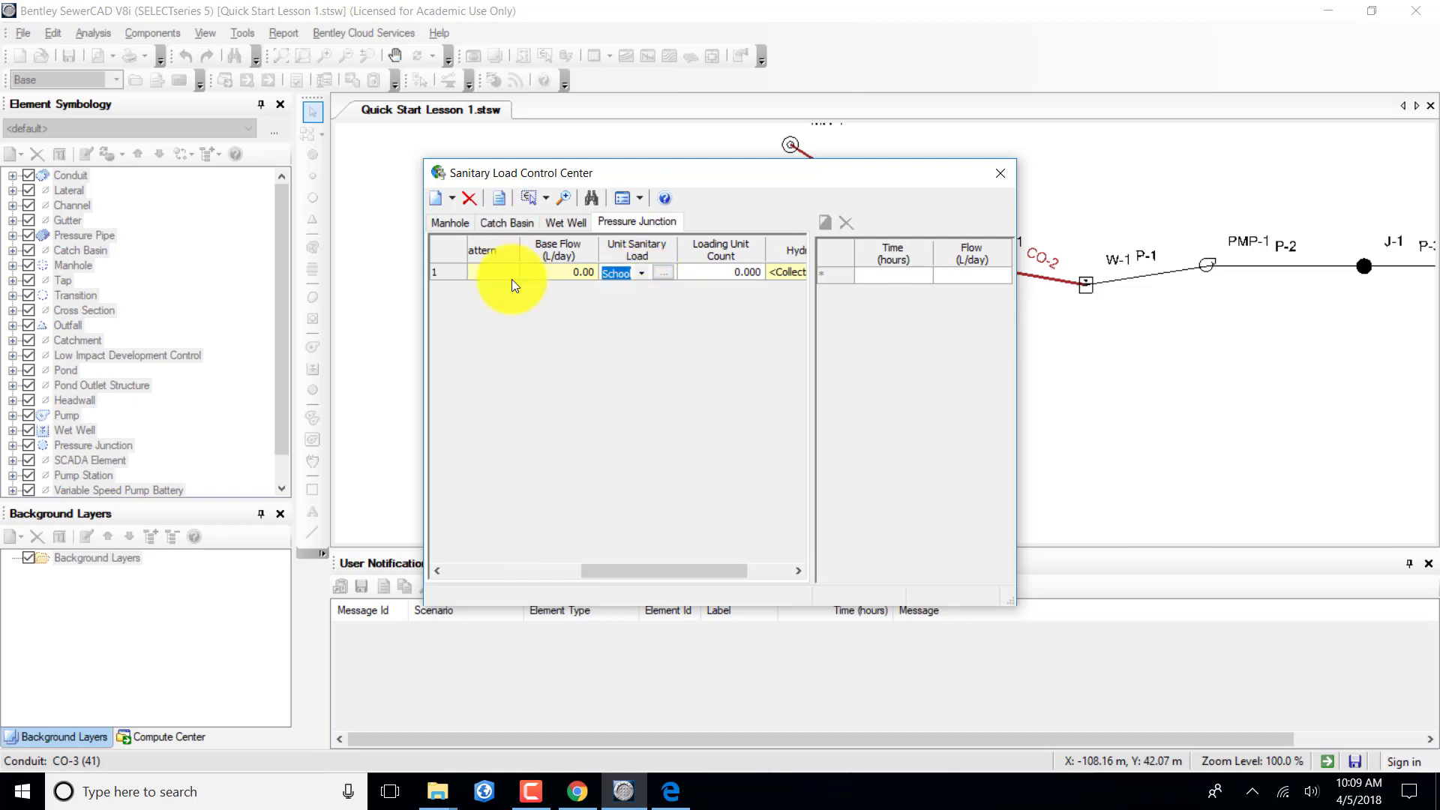
click(705, 272)
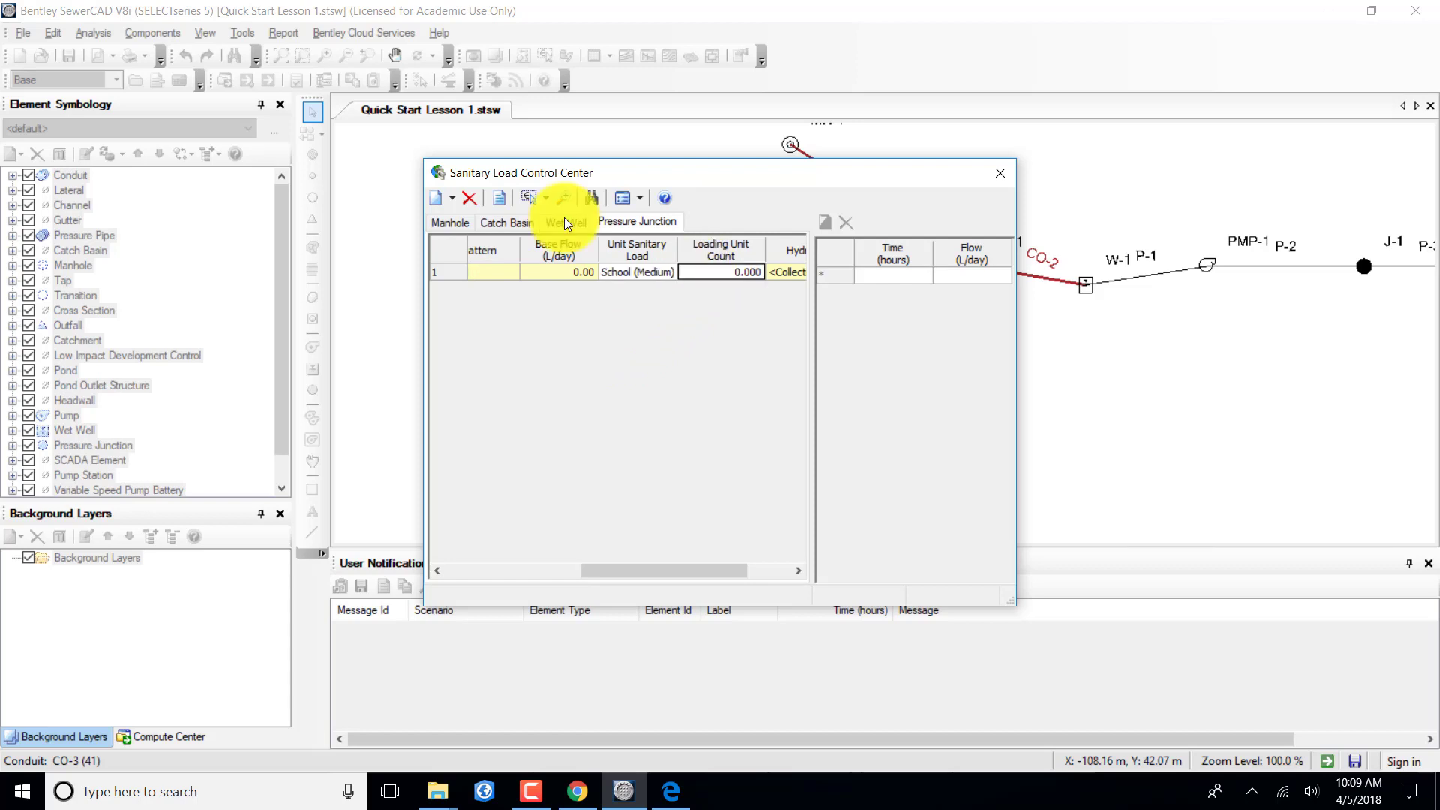
text(500)
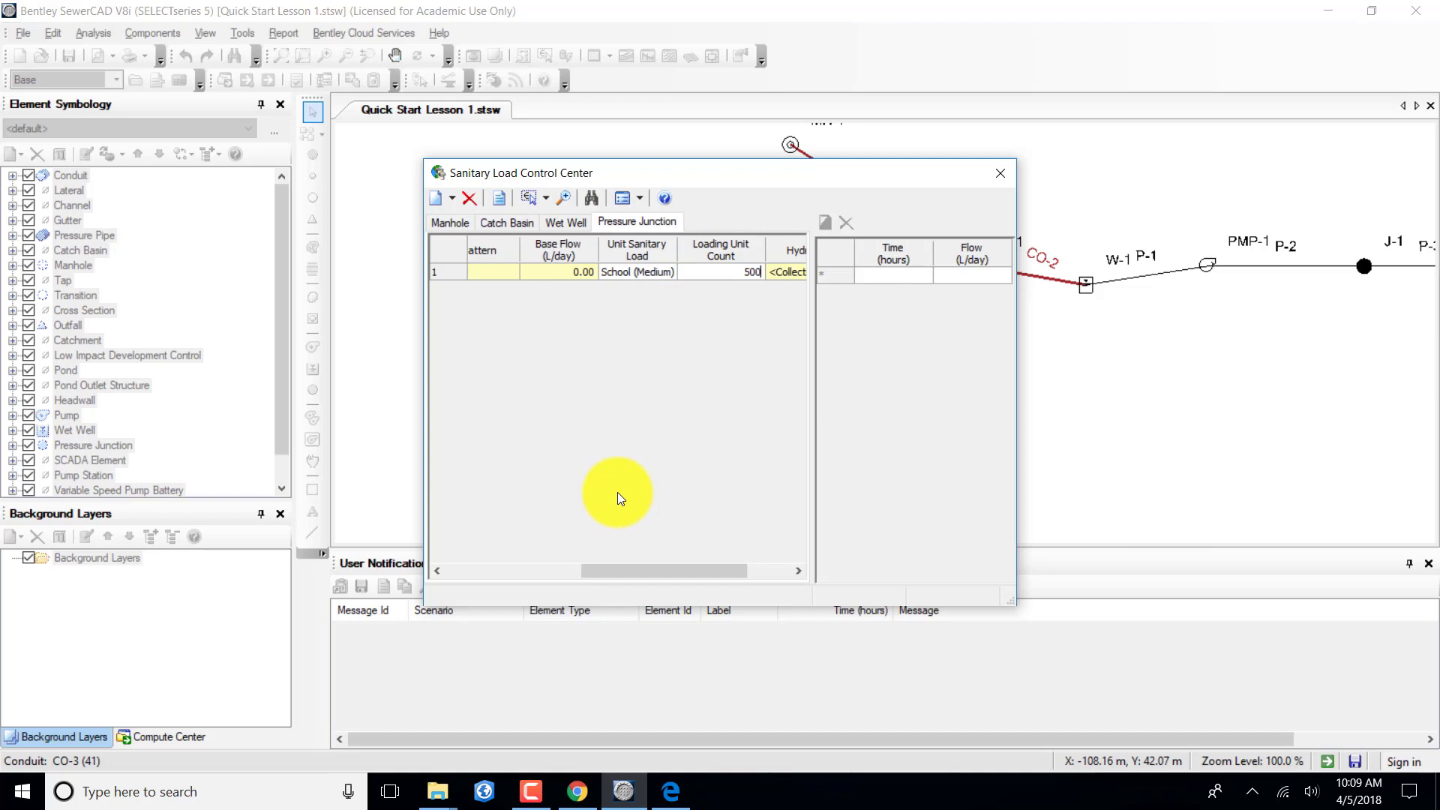
click(629, 272)
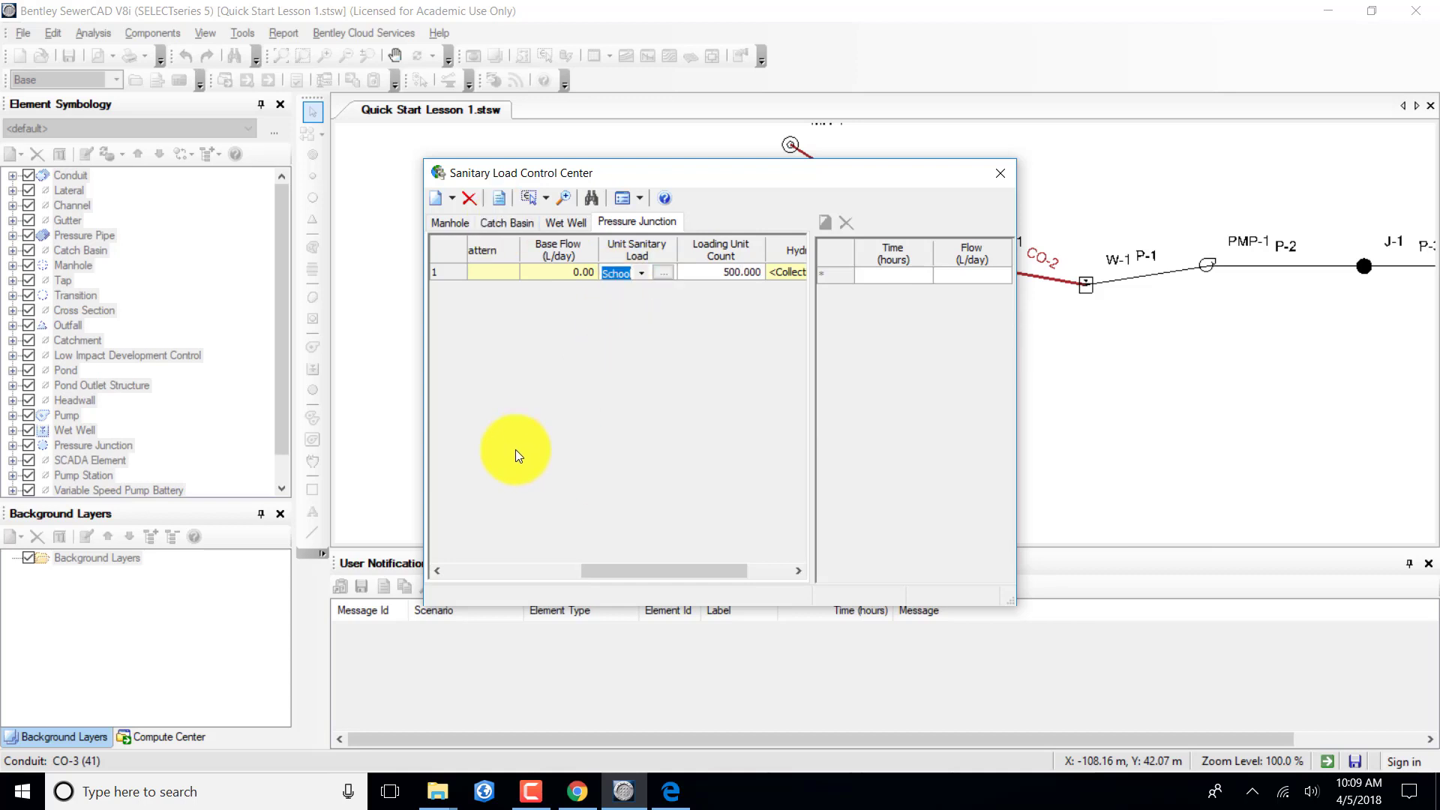
Add a third sanitary unit load to manhole MH-1 in the Sanitary Load Control Center.
click(443, 225)
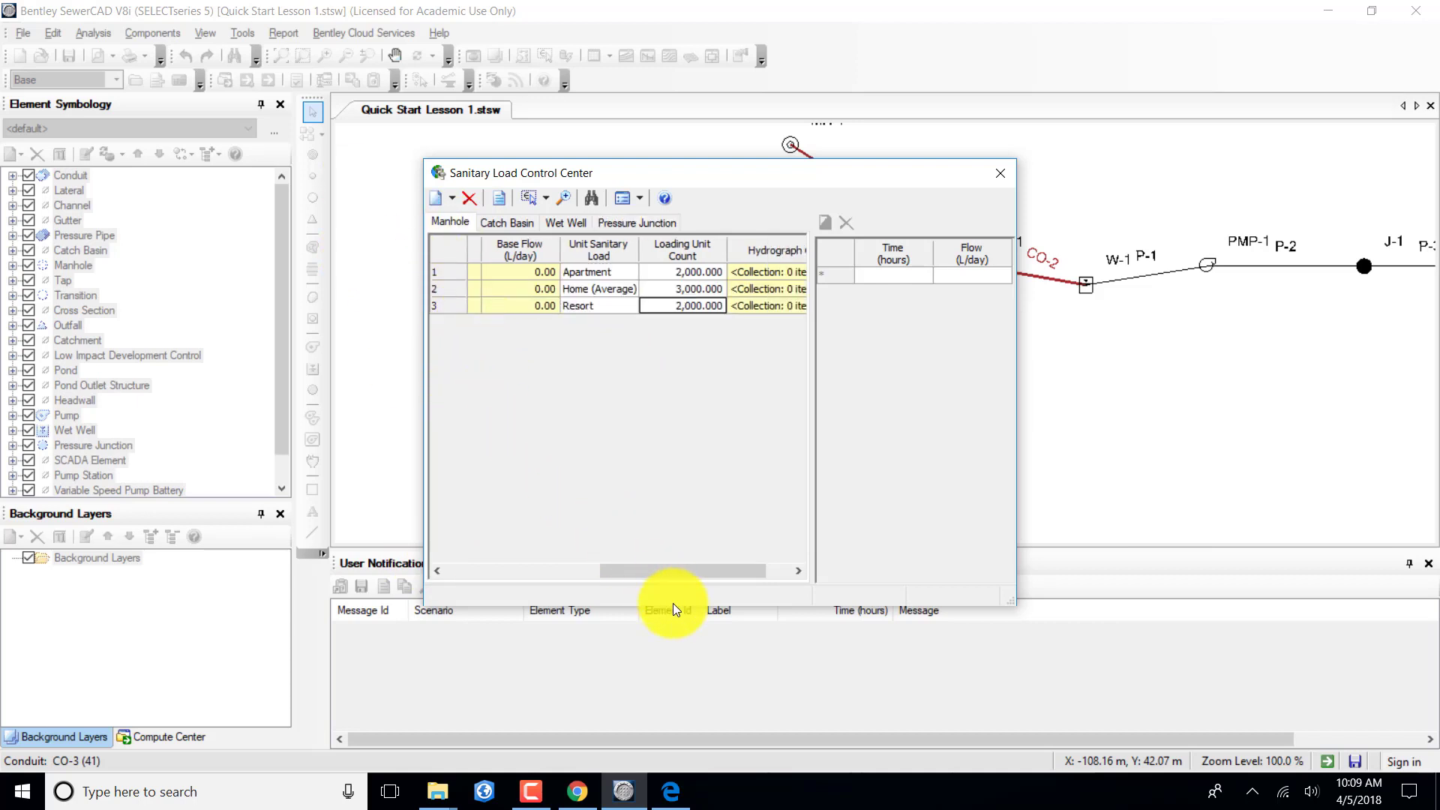
drag(601, 570, 478, 569)
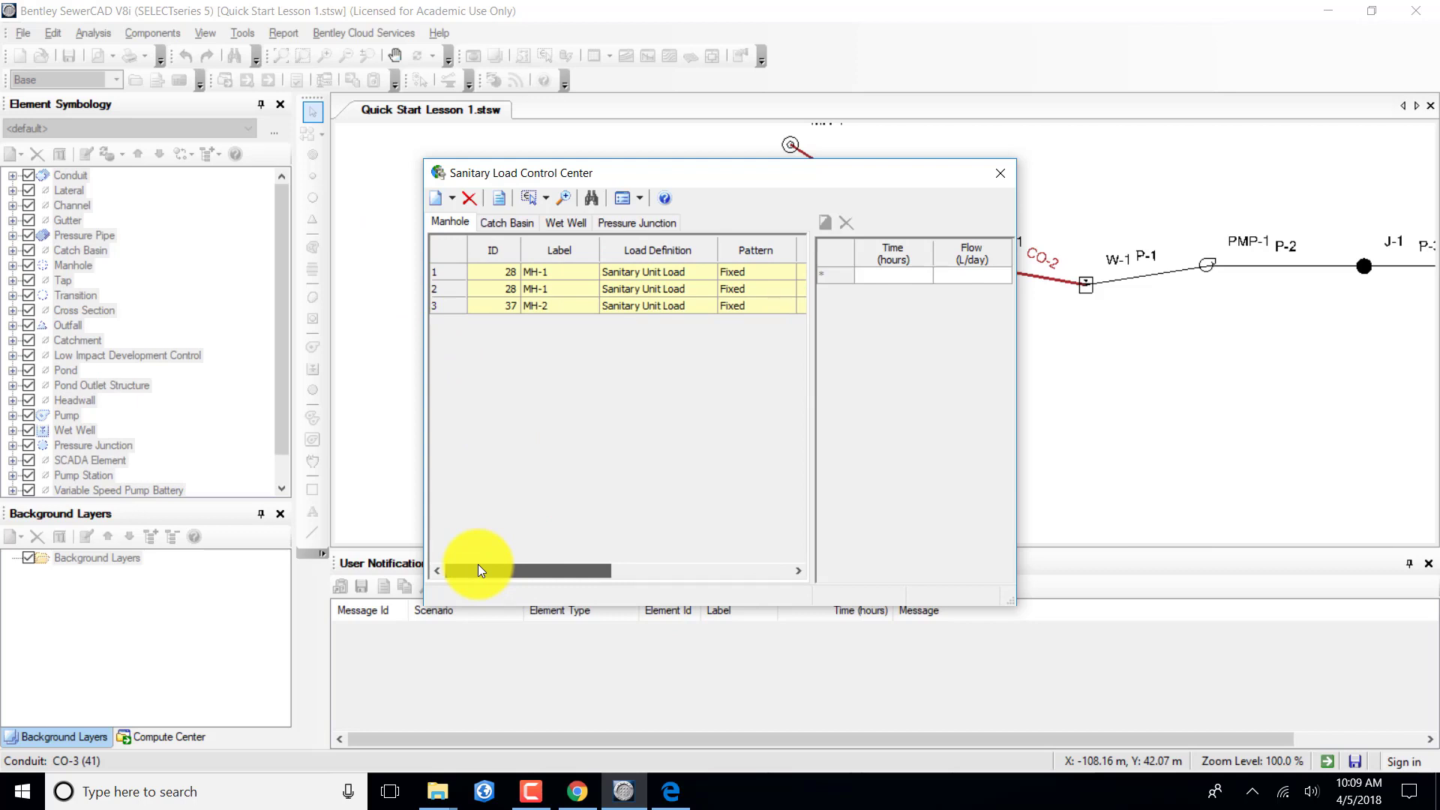
mouse_move(478, 564)
mouse_down()
mouse_move(593, 564)
mouse_move(488, 562)
mouse_up()
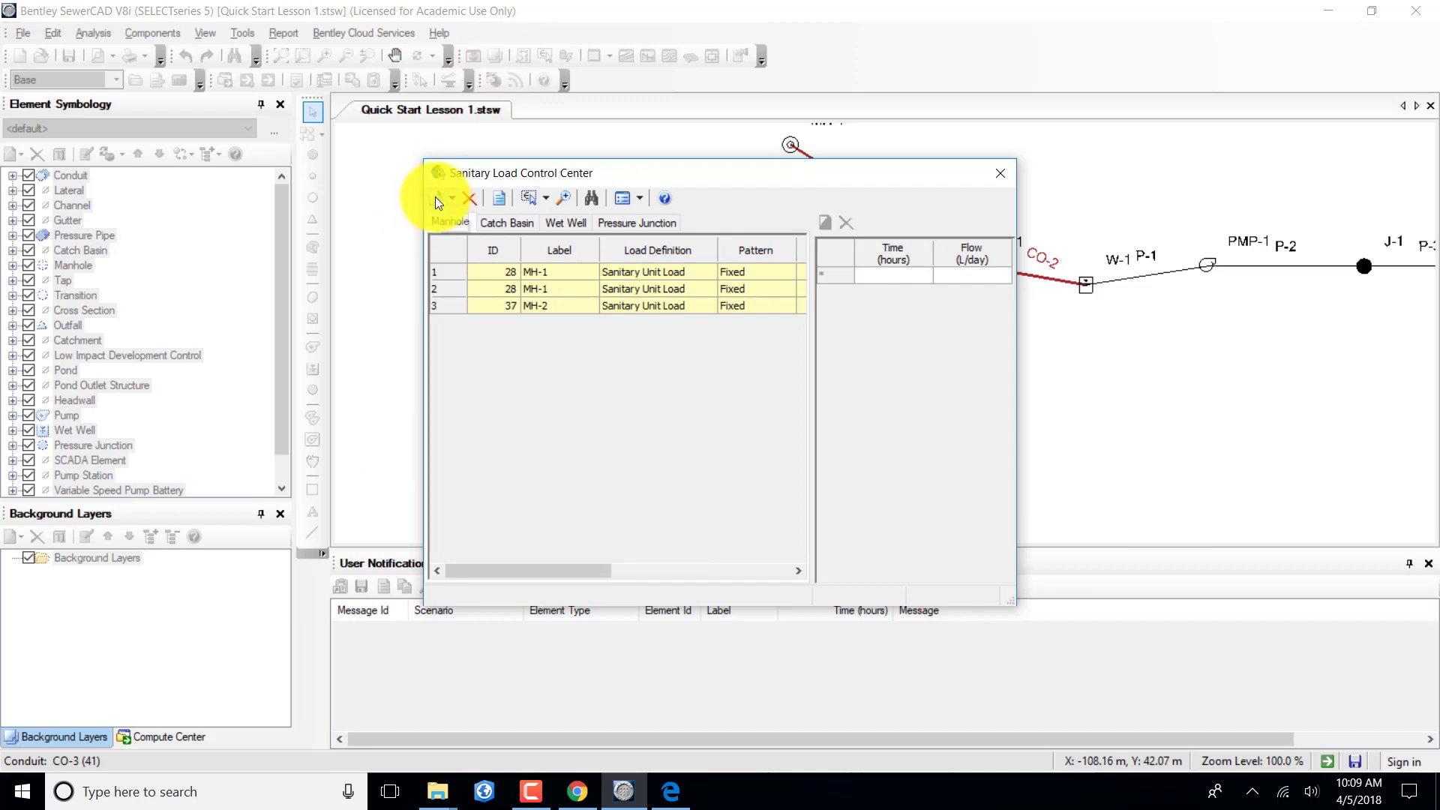
drag(486, 567, 651, 570)
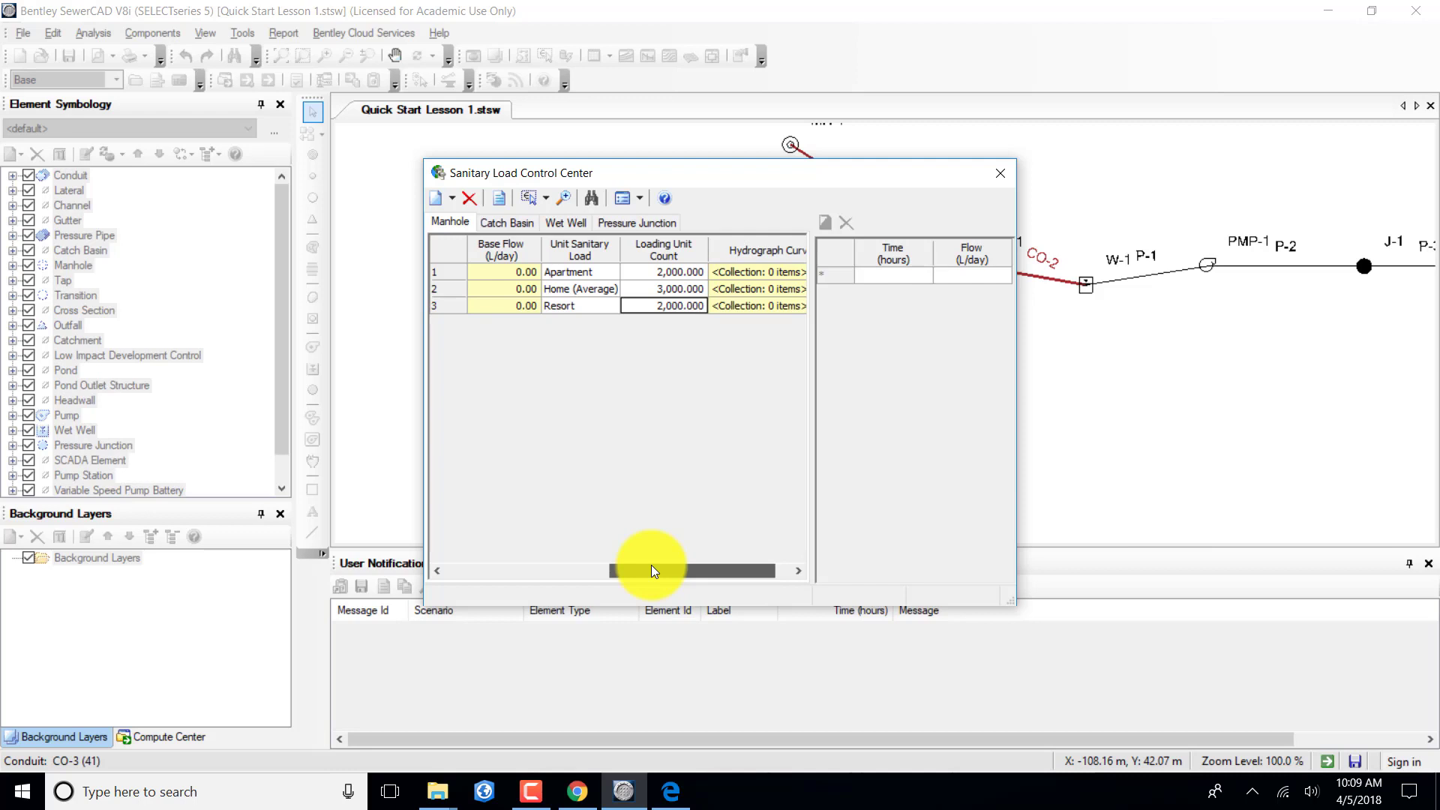
drag(651, 570, 436, 567)
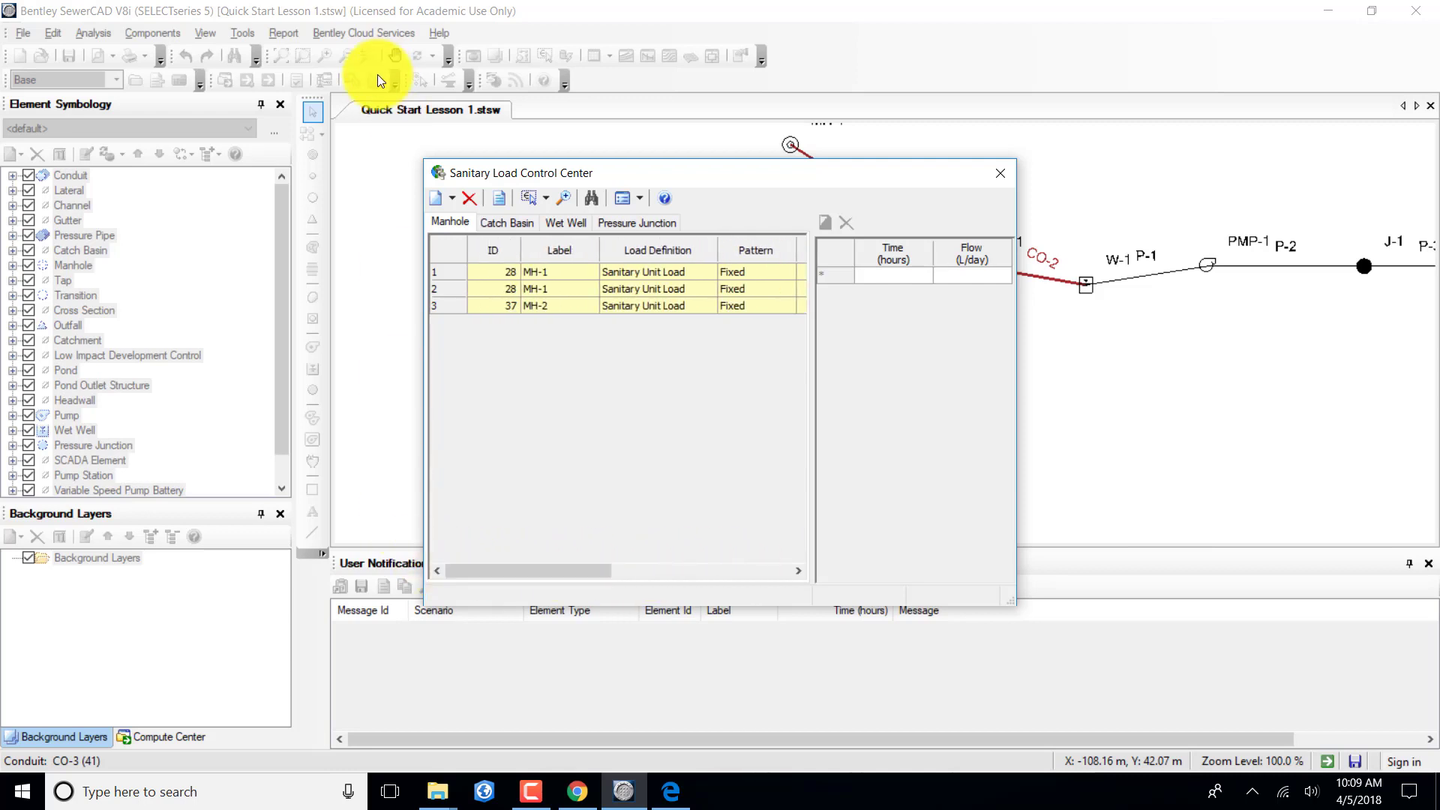
click(452, 198)
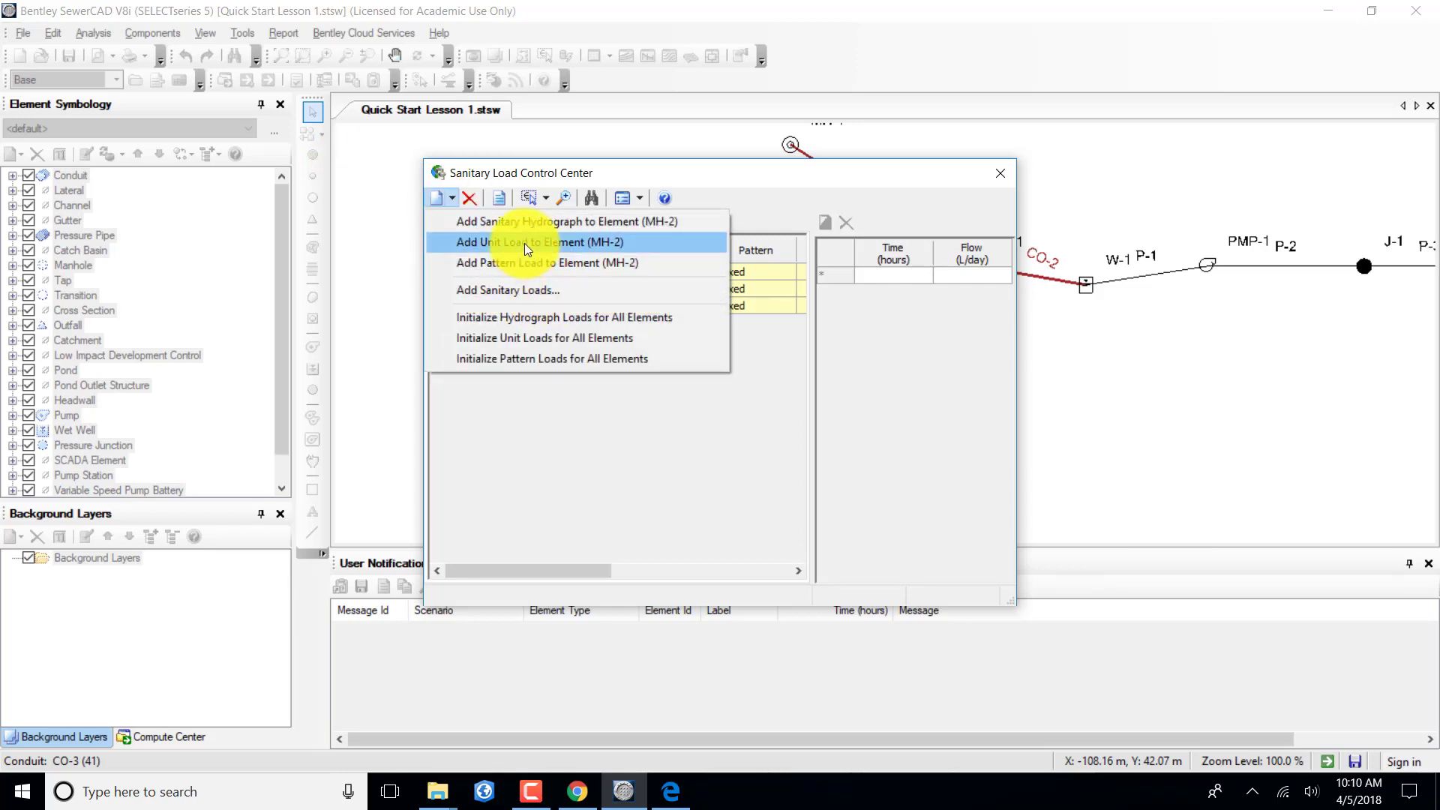
click(554, 450)
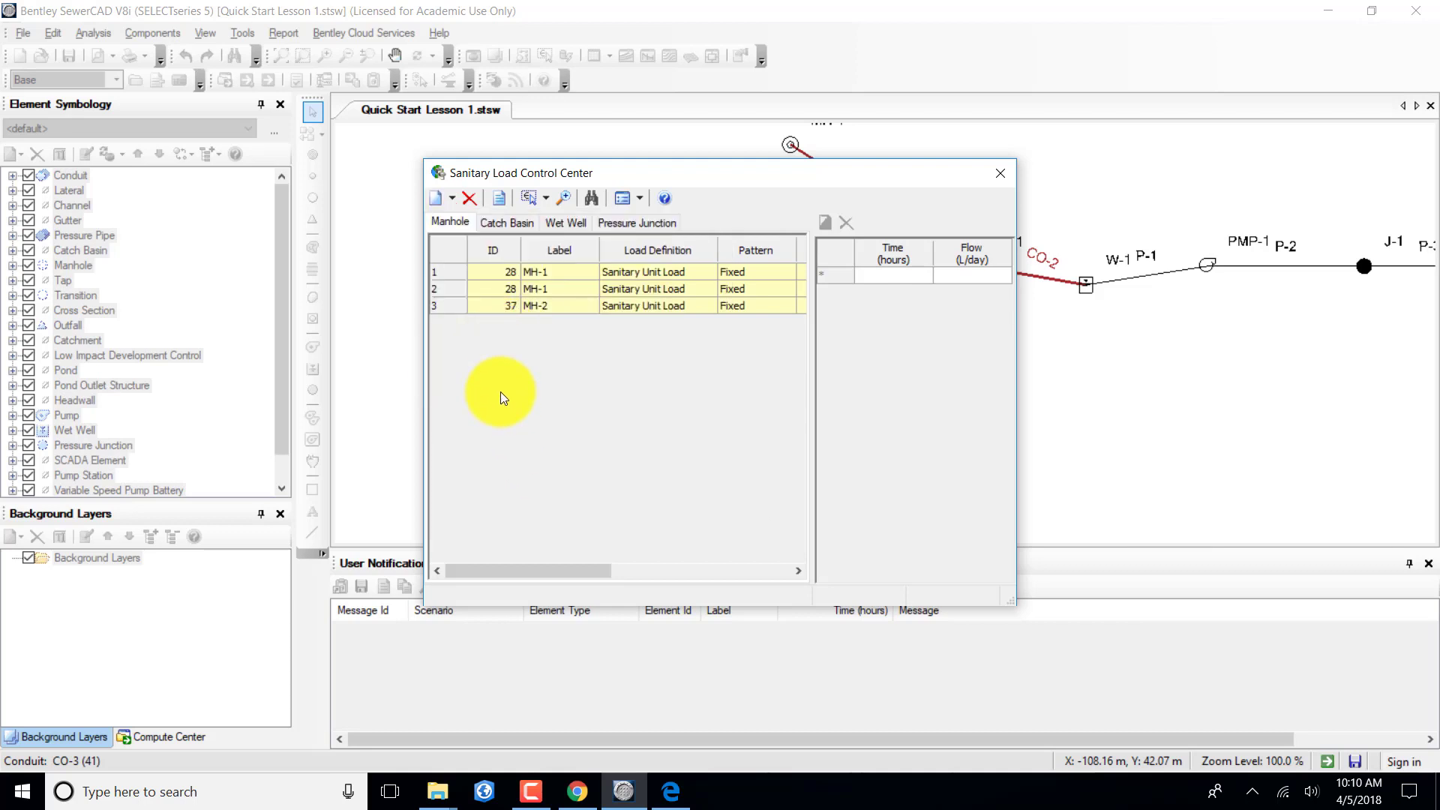
click(530, 290)
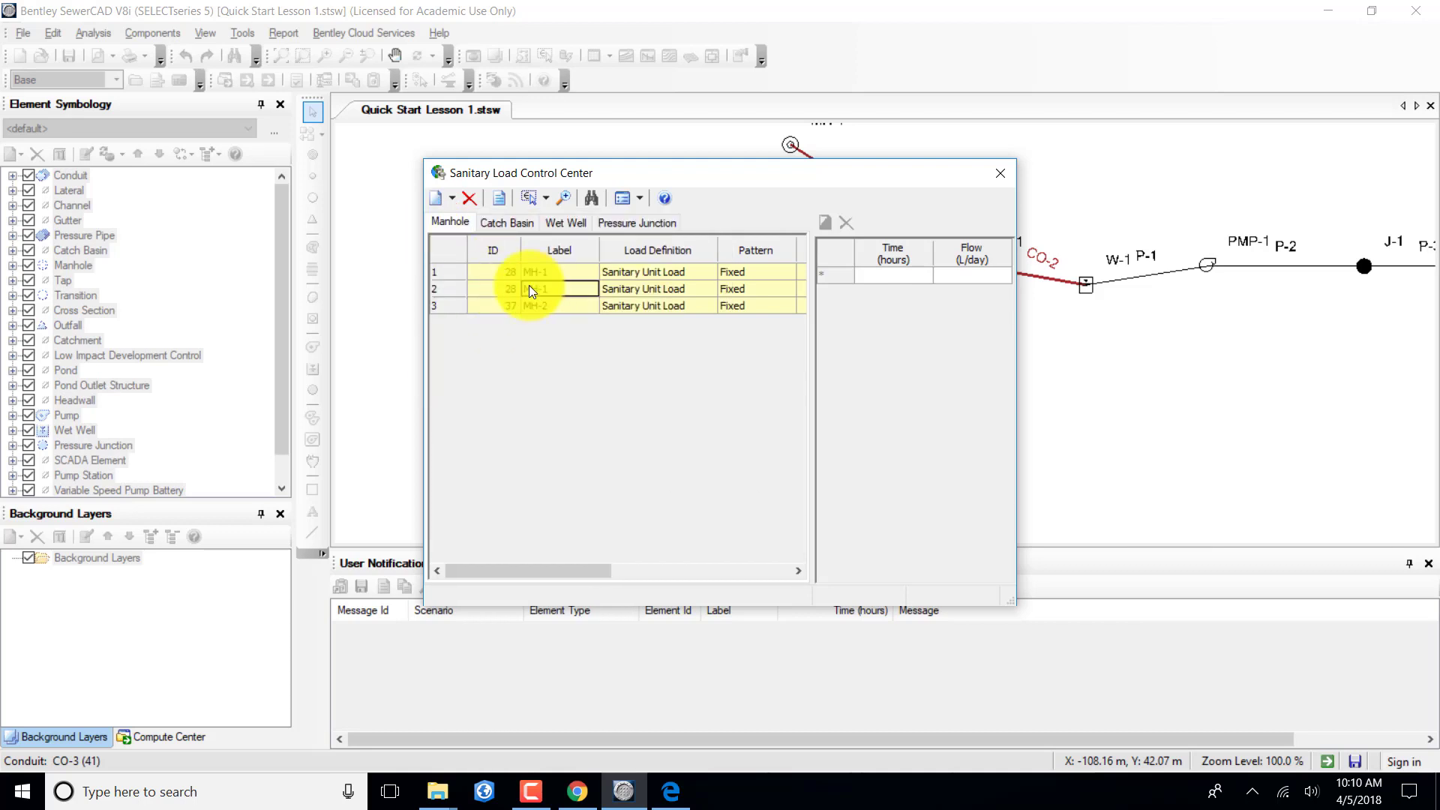
click(437, 197)
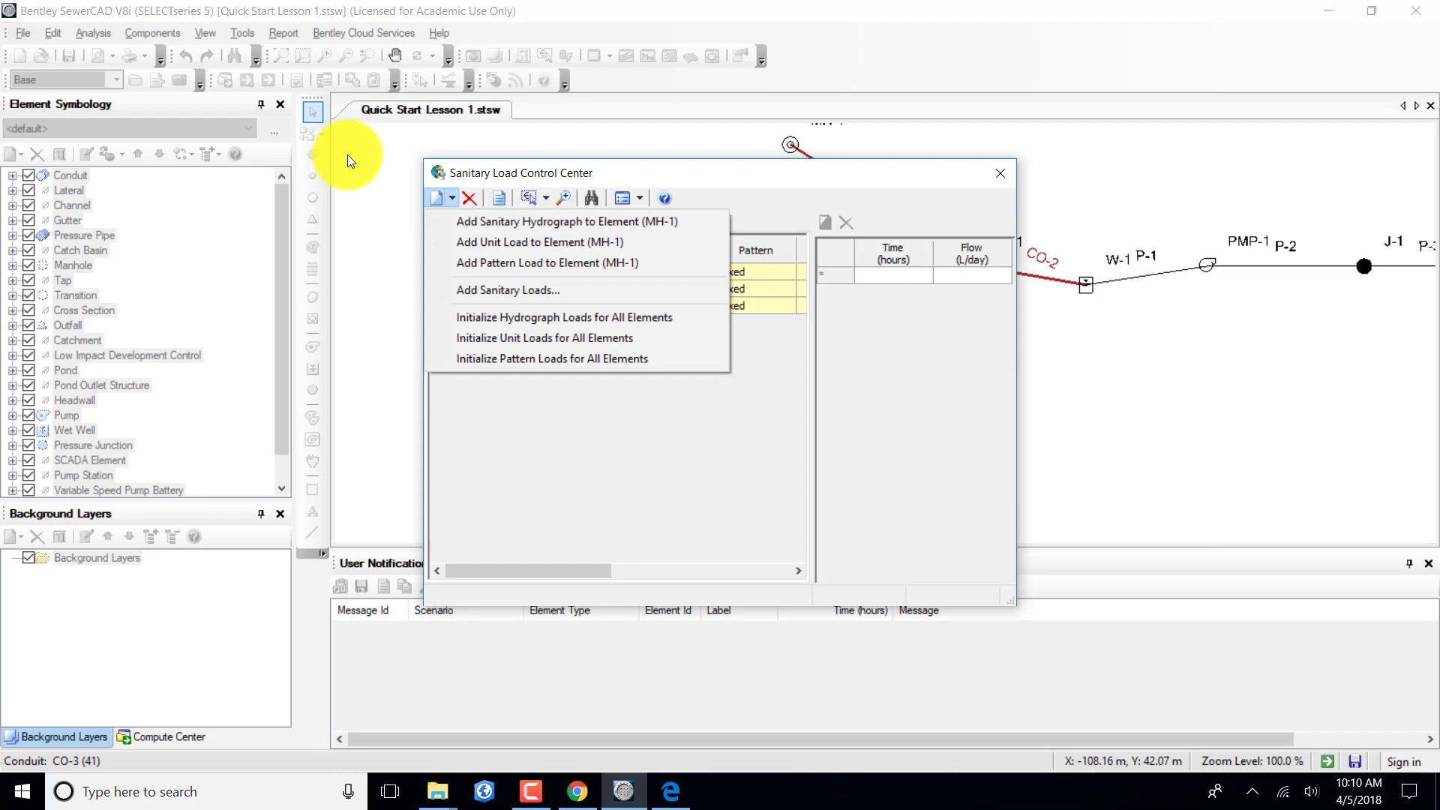
click(515, 243)
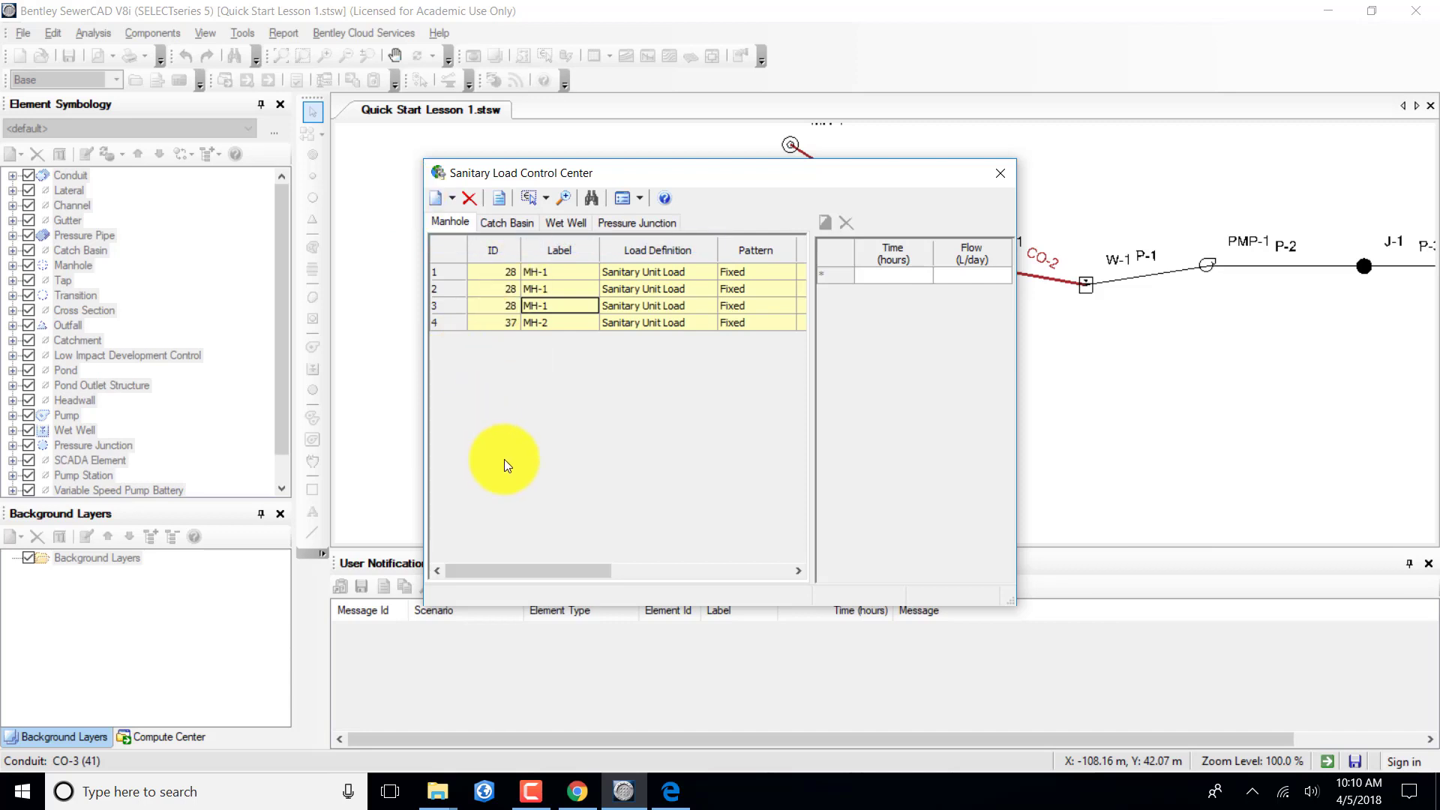
Assign the Home (Better) unit sanitary load to the new MH-1 entry with a loading unit count of 2000.
drag(546, 570, 675, 569)
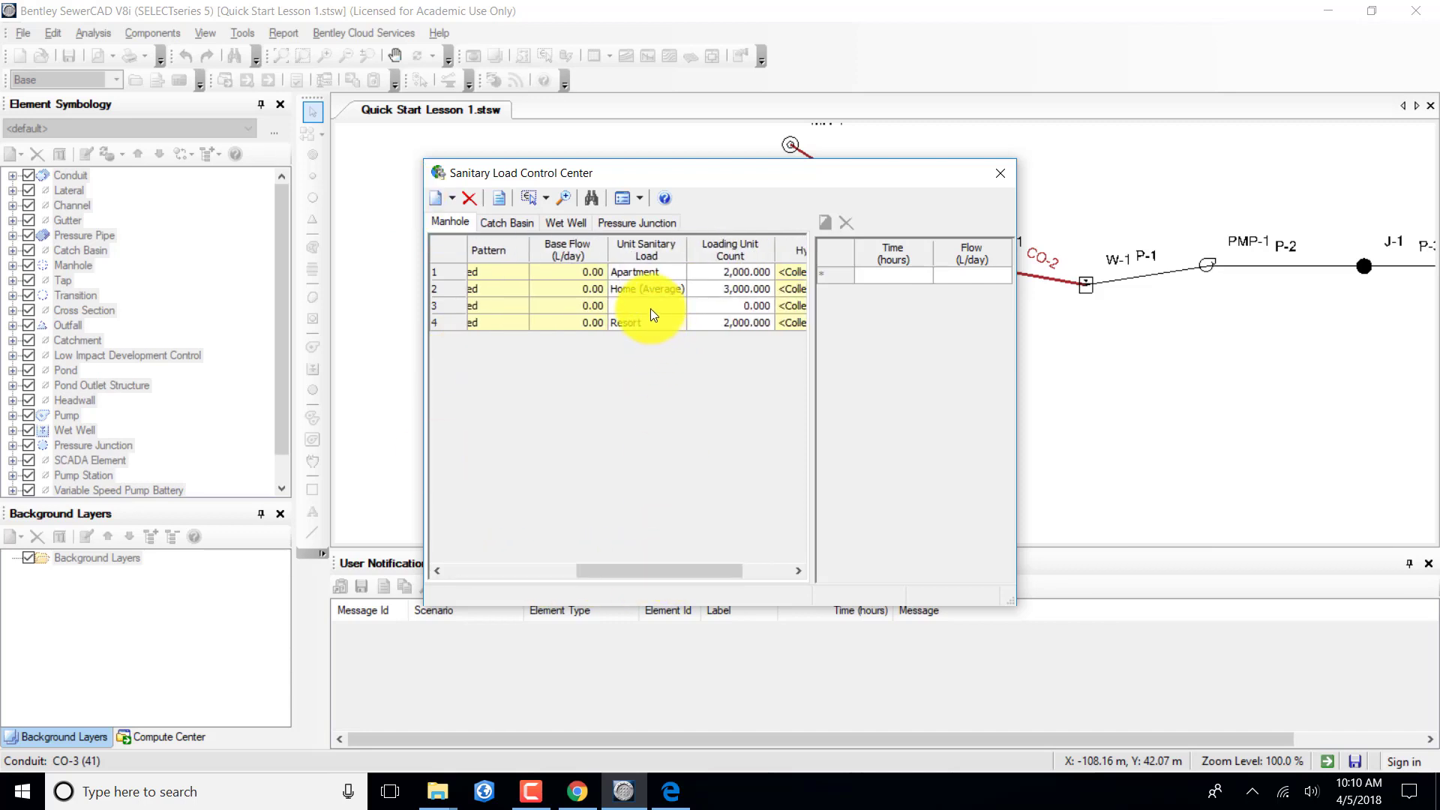
click(677, 309)
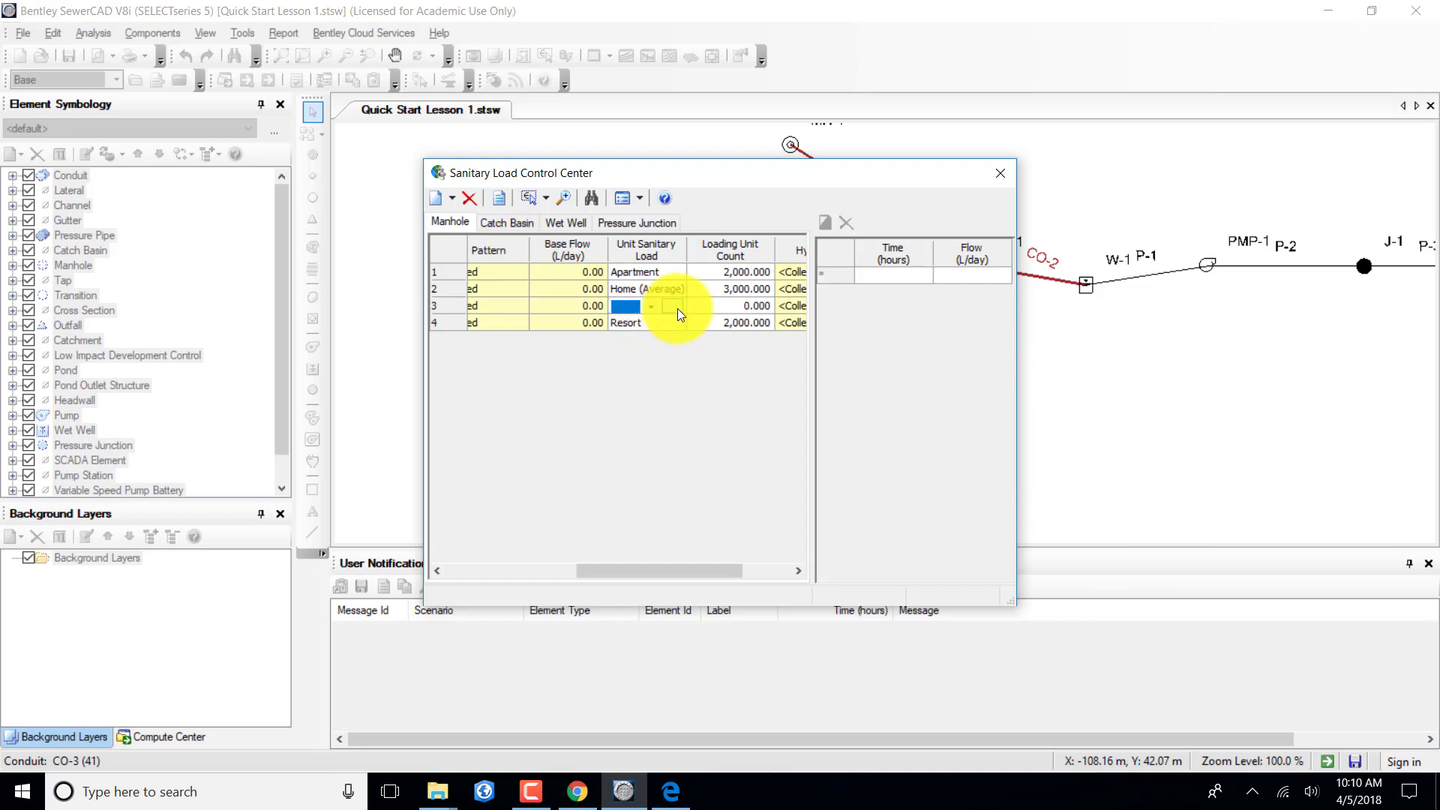
click(655, 306)
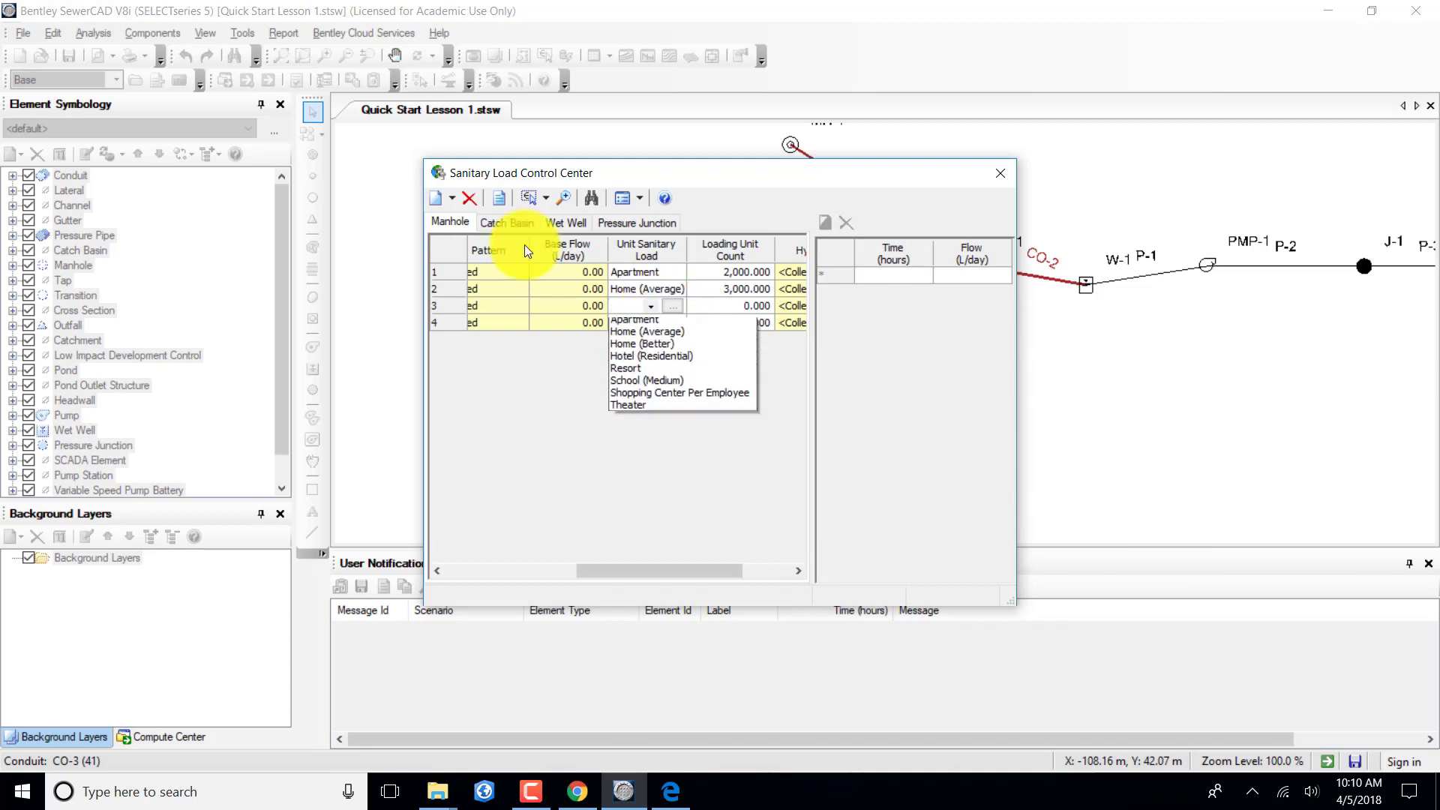
click(642, 346)
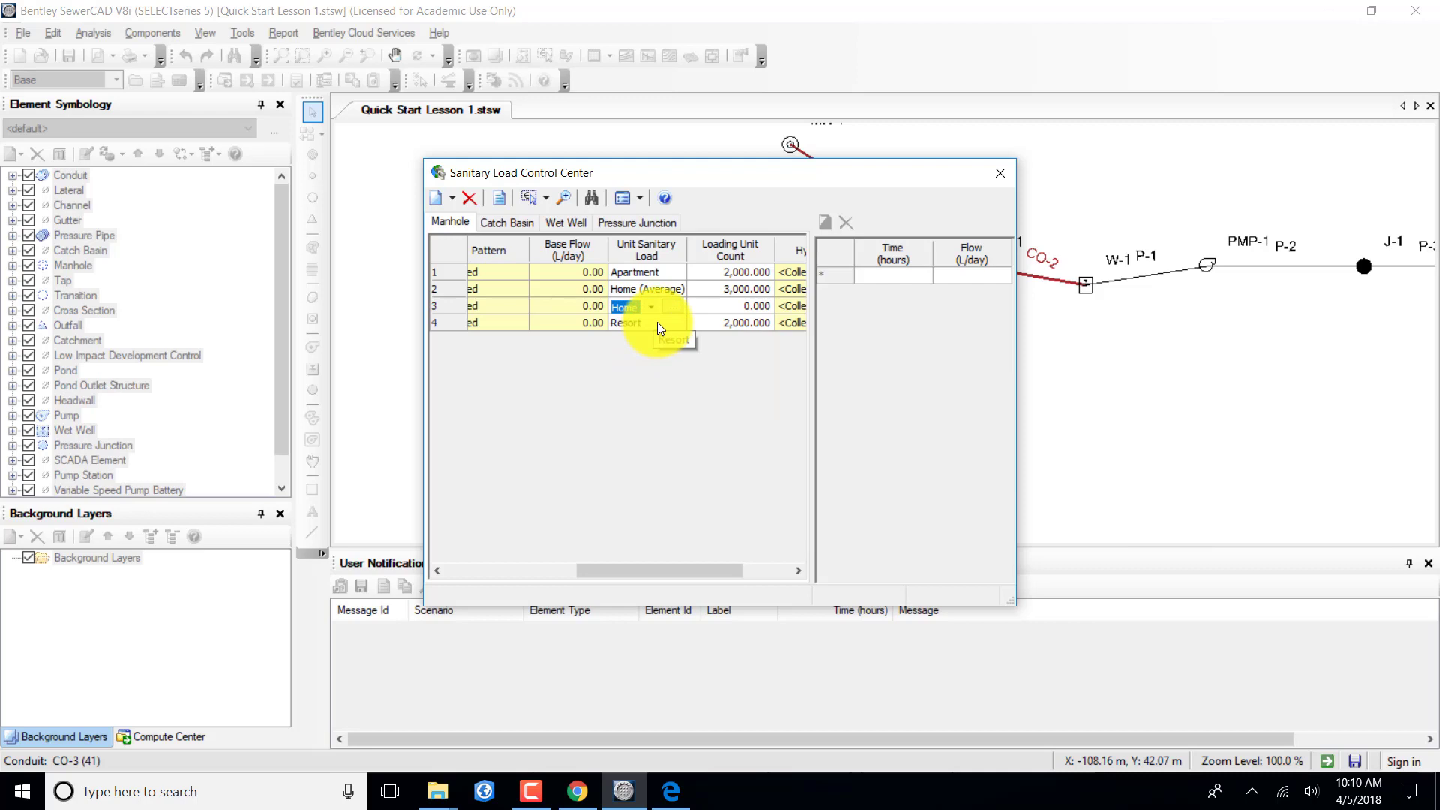
click(714, 308)
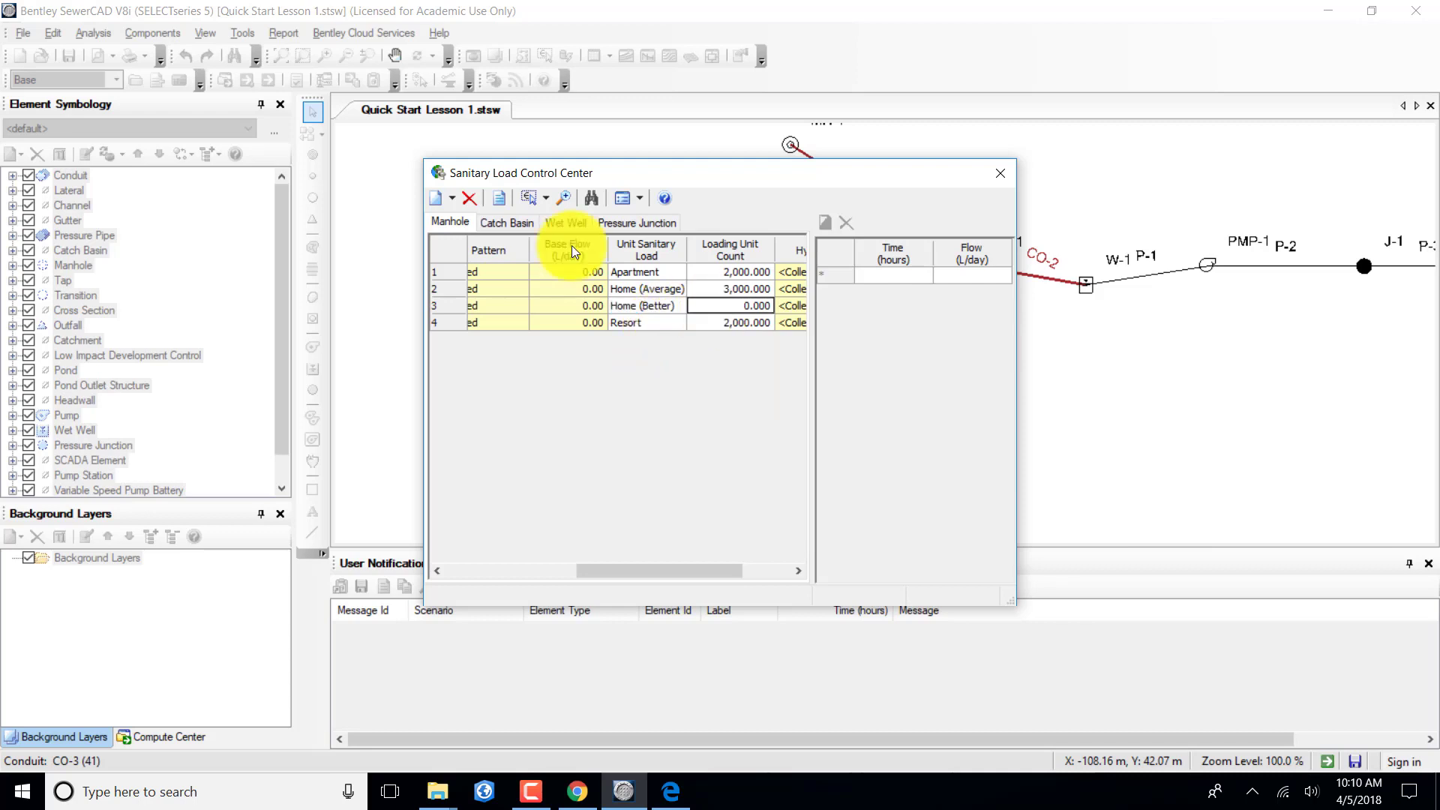
key(F2)
text(2000)
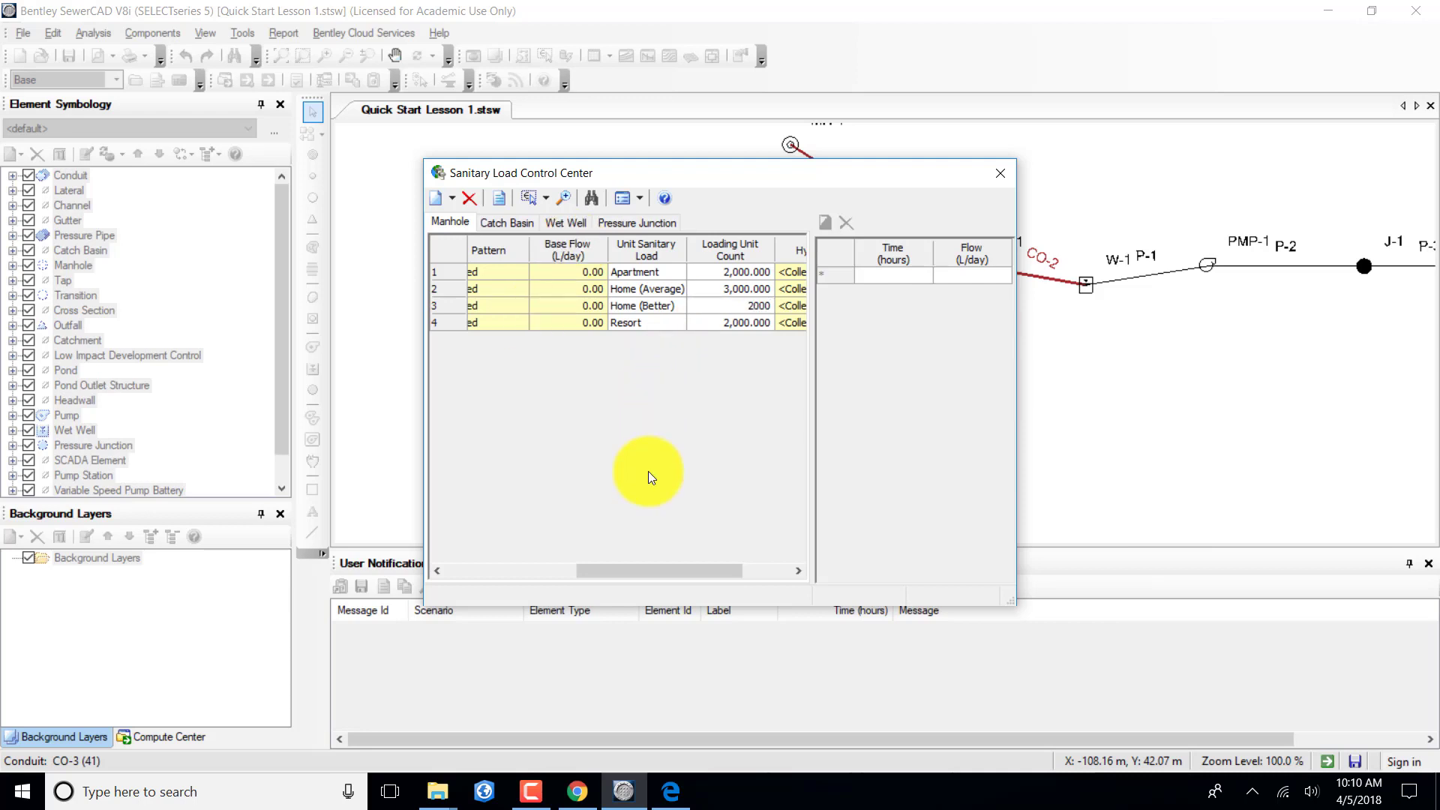
key(Return)
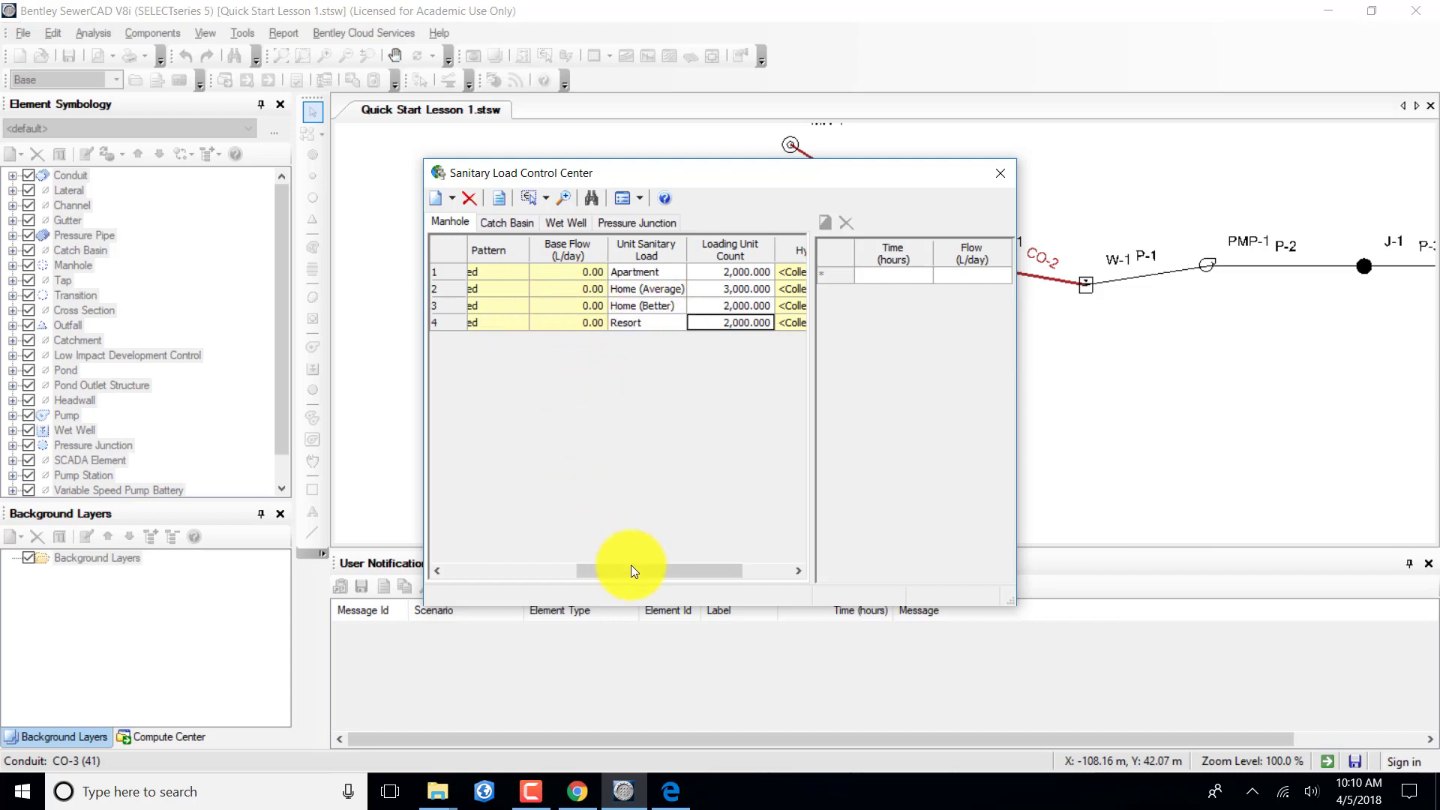
Add a second sanitary unit load to manhole MH-2.
drag(631, 567, 434, 501)
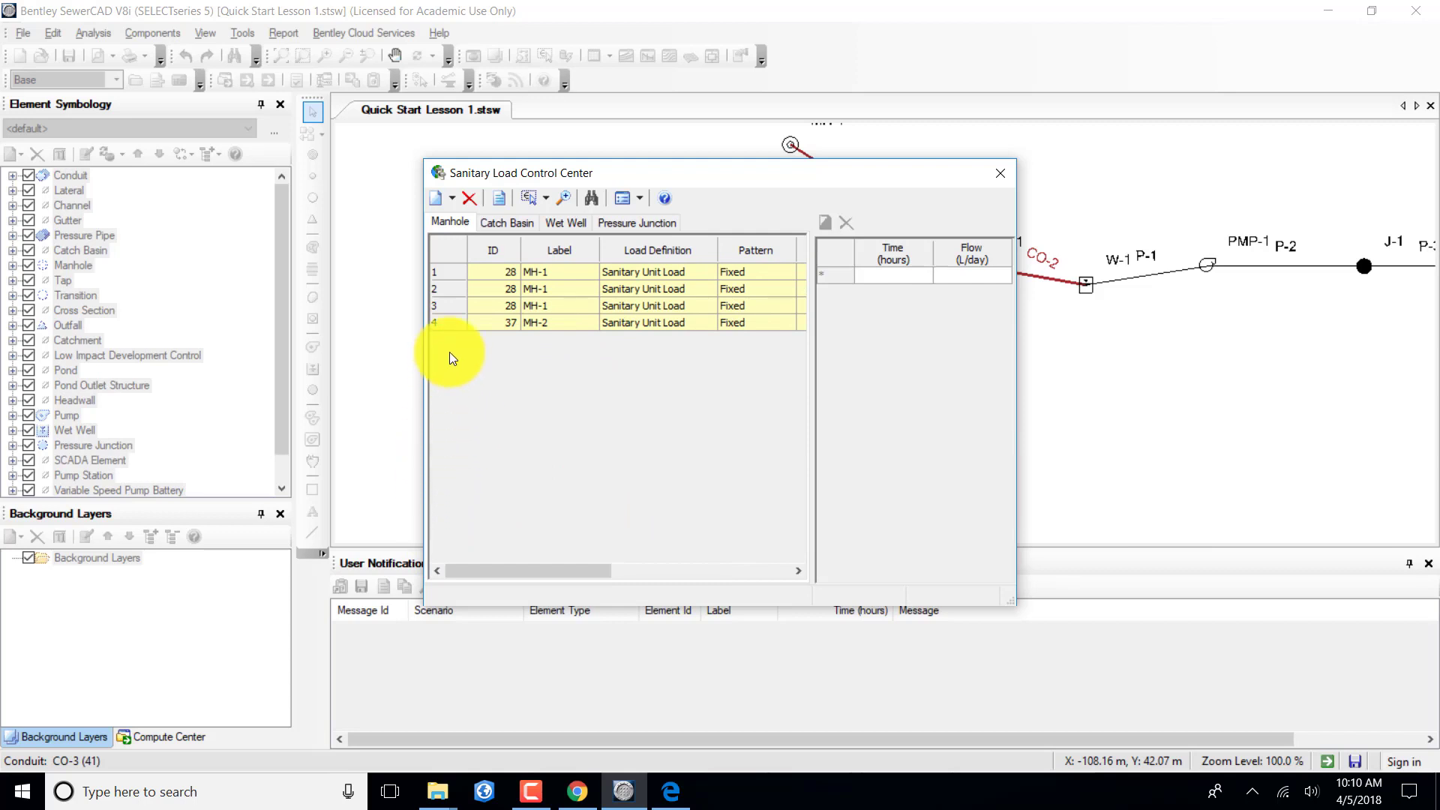
click(533, 324)
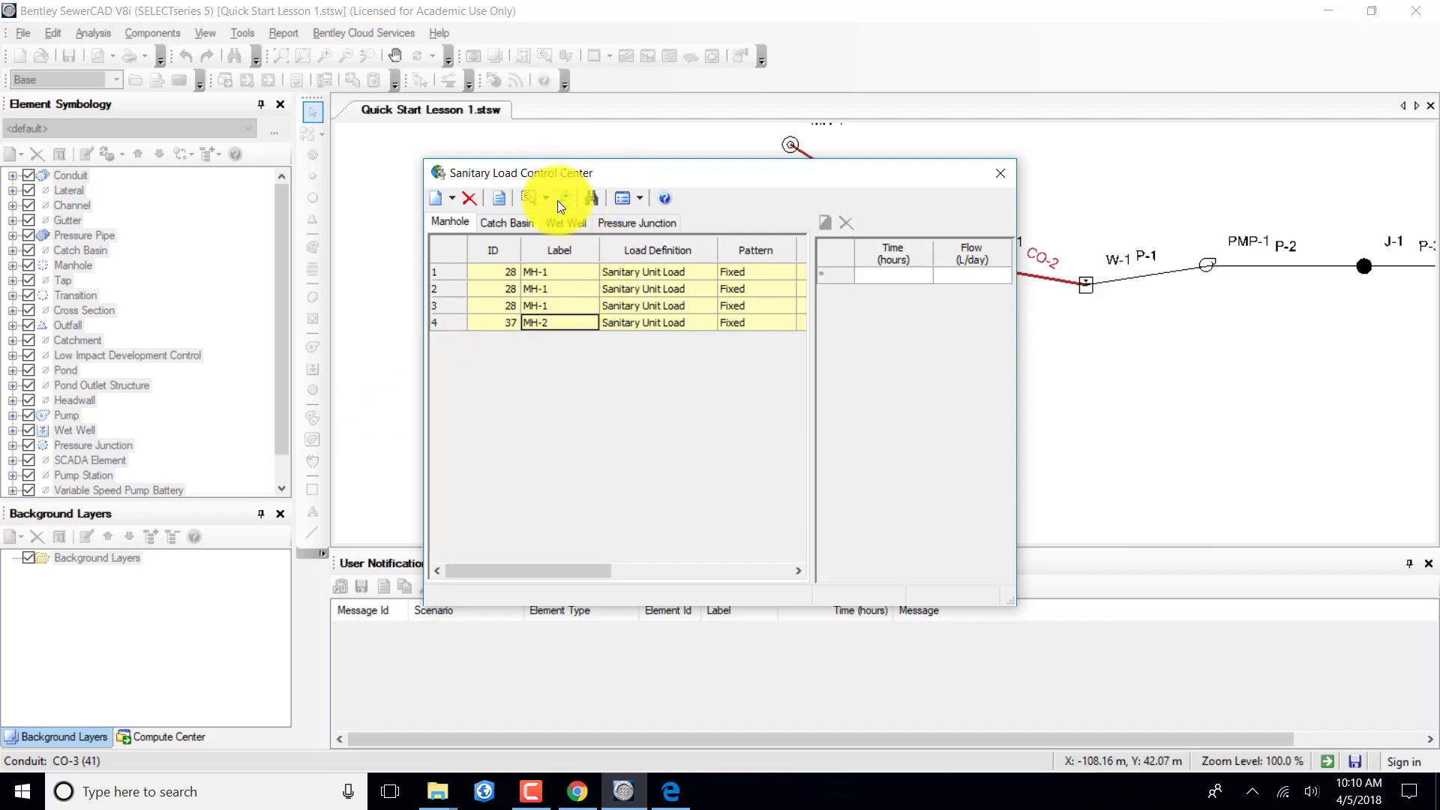
click(437, 195)
click(510, 243)
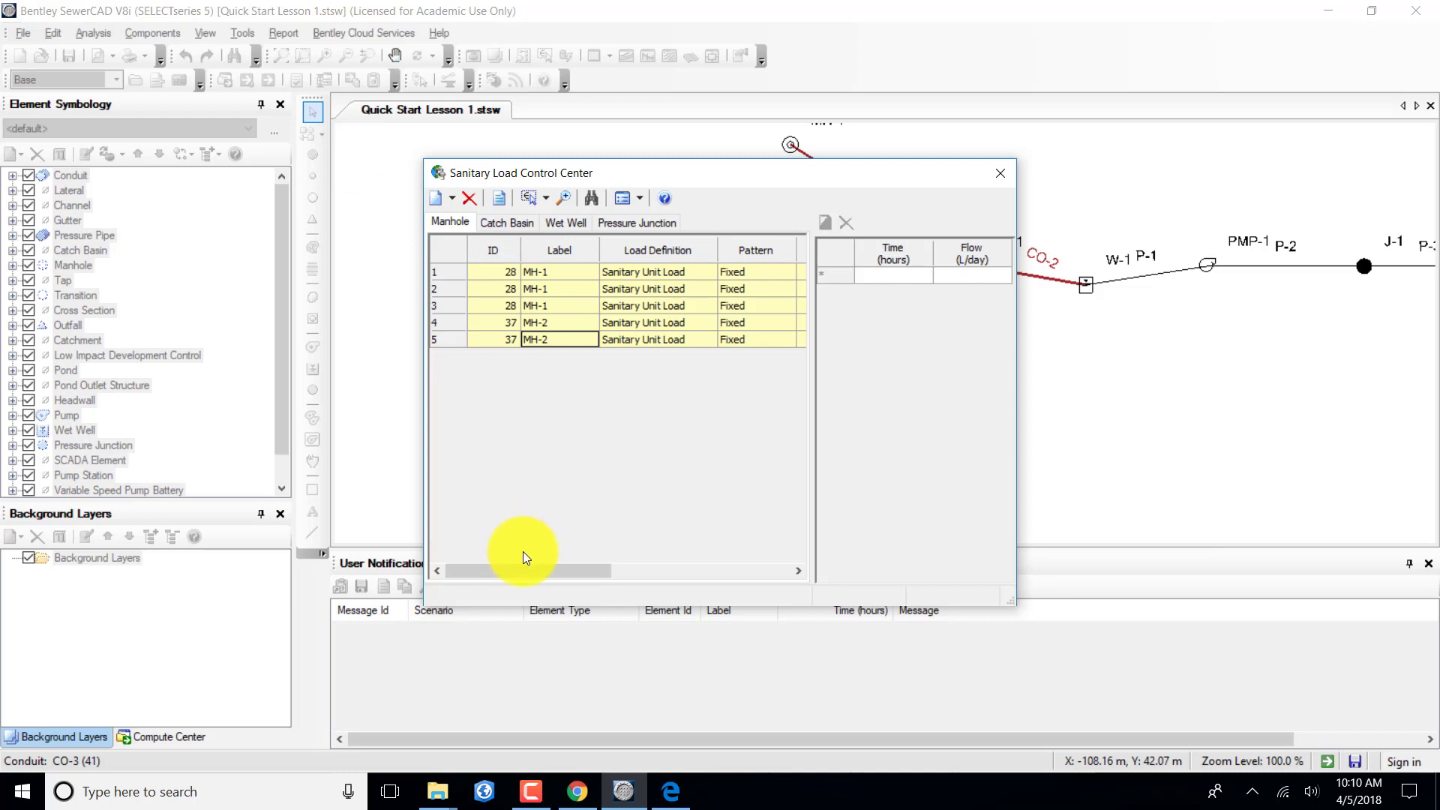
Assign the Hotel (Residential) unit sanitary load to the new MH-2 entry with a loading unit count of 1000.
drag(555, 570, 703, 571)
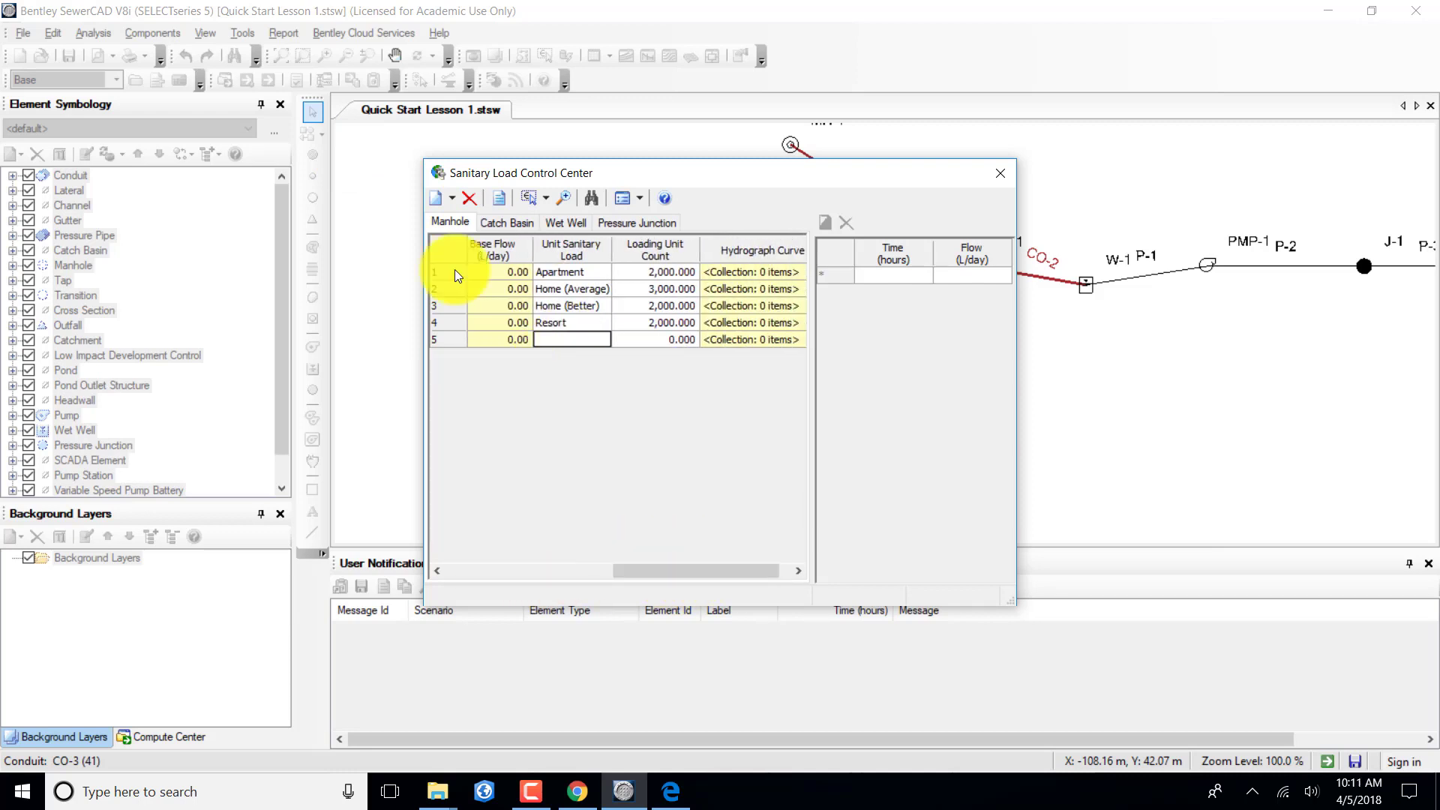
click(575, 339)
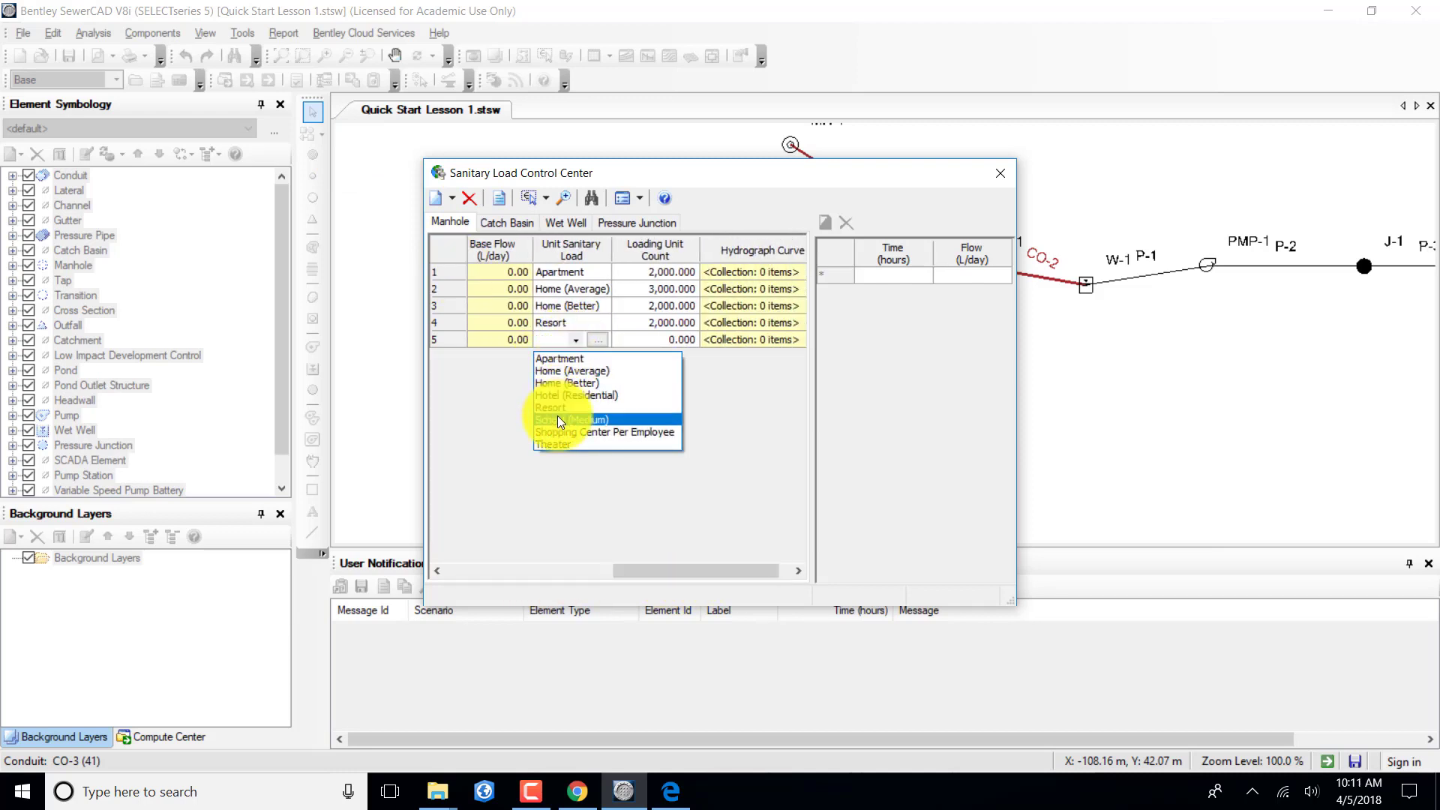
click(564, 395)
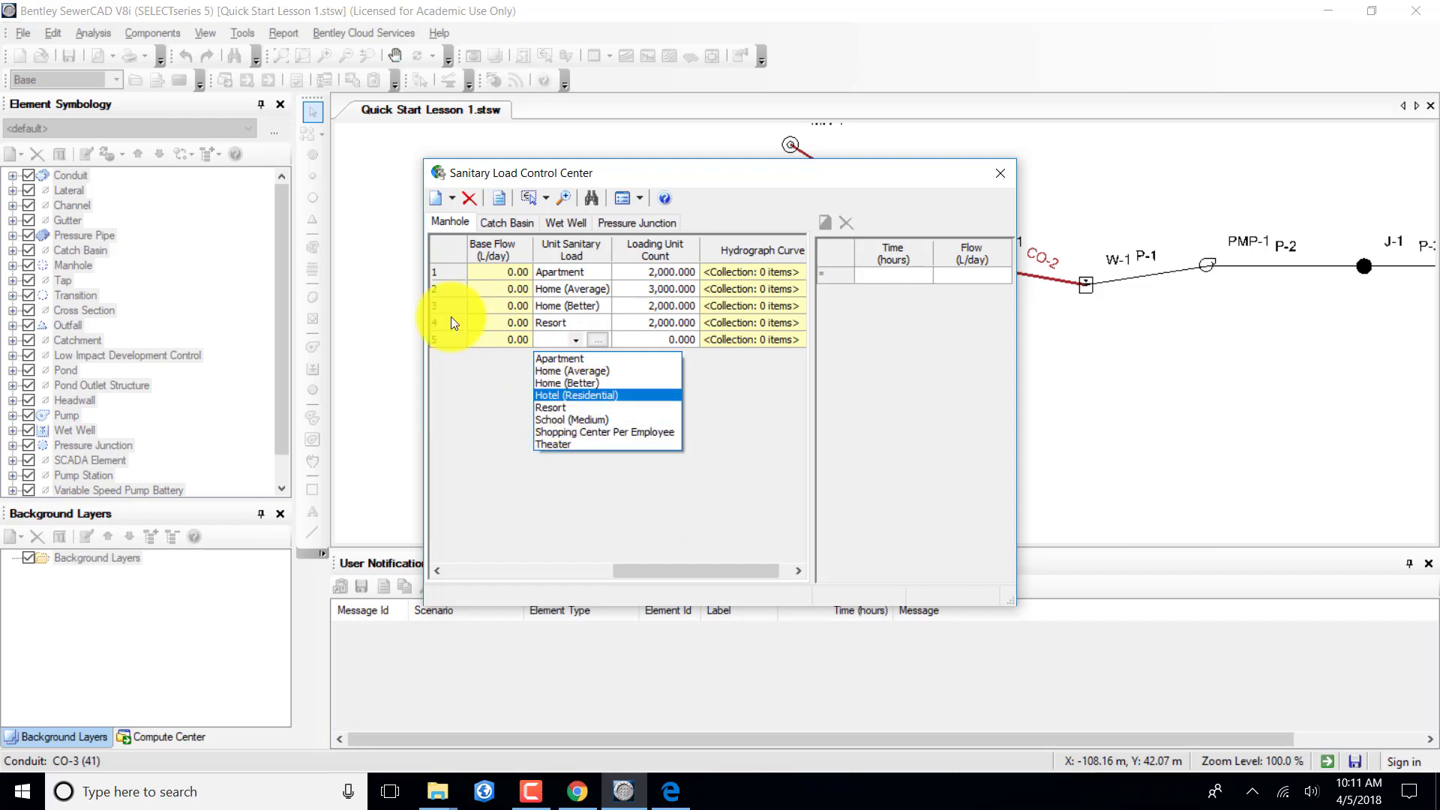
click(616, 344)
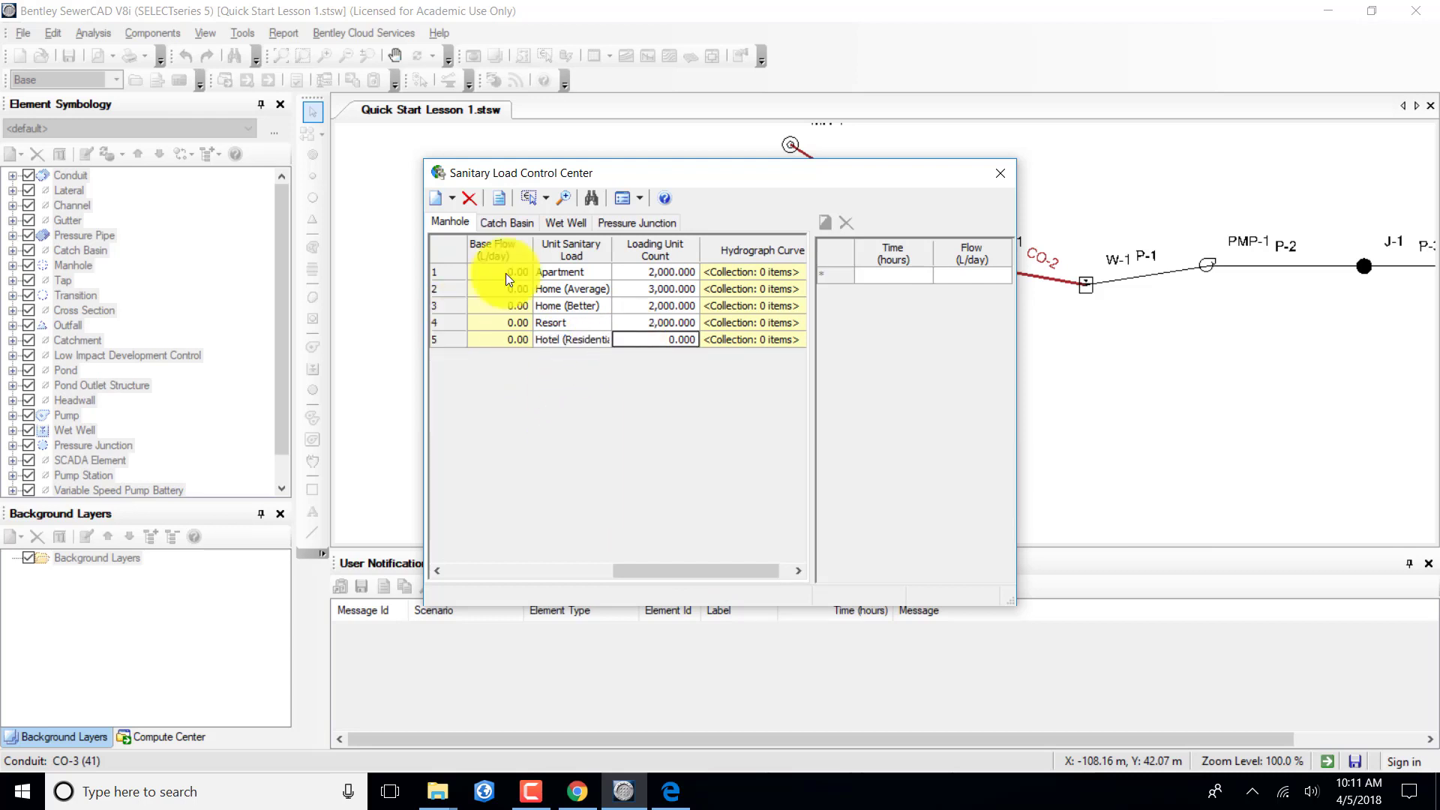
key(F2)
text(1000)
key(Return)
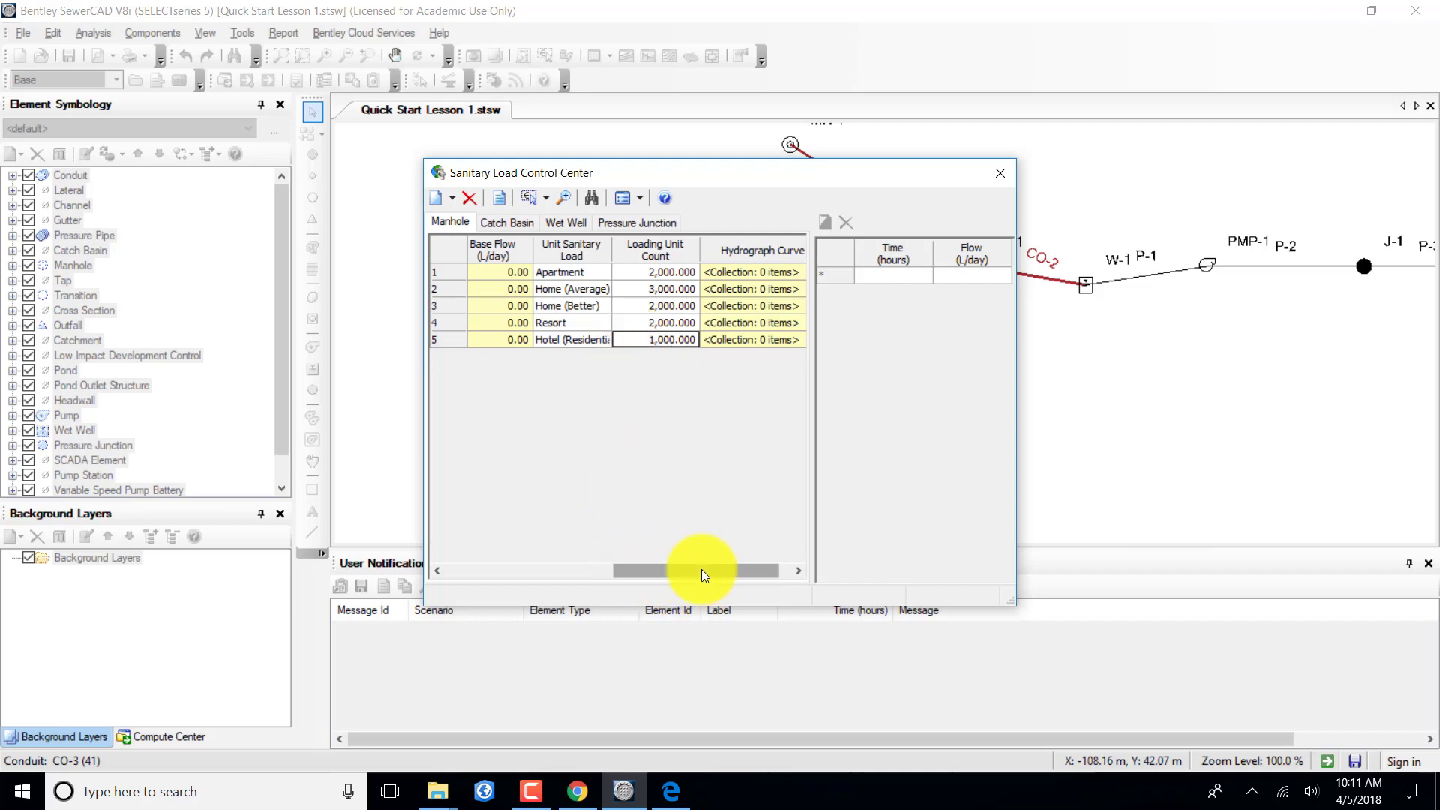
Check the pressure junction and wet well loads and close the Sanitary Load Control Center.
drag(701, 569, 452, 546)
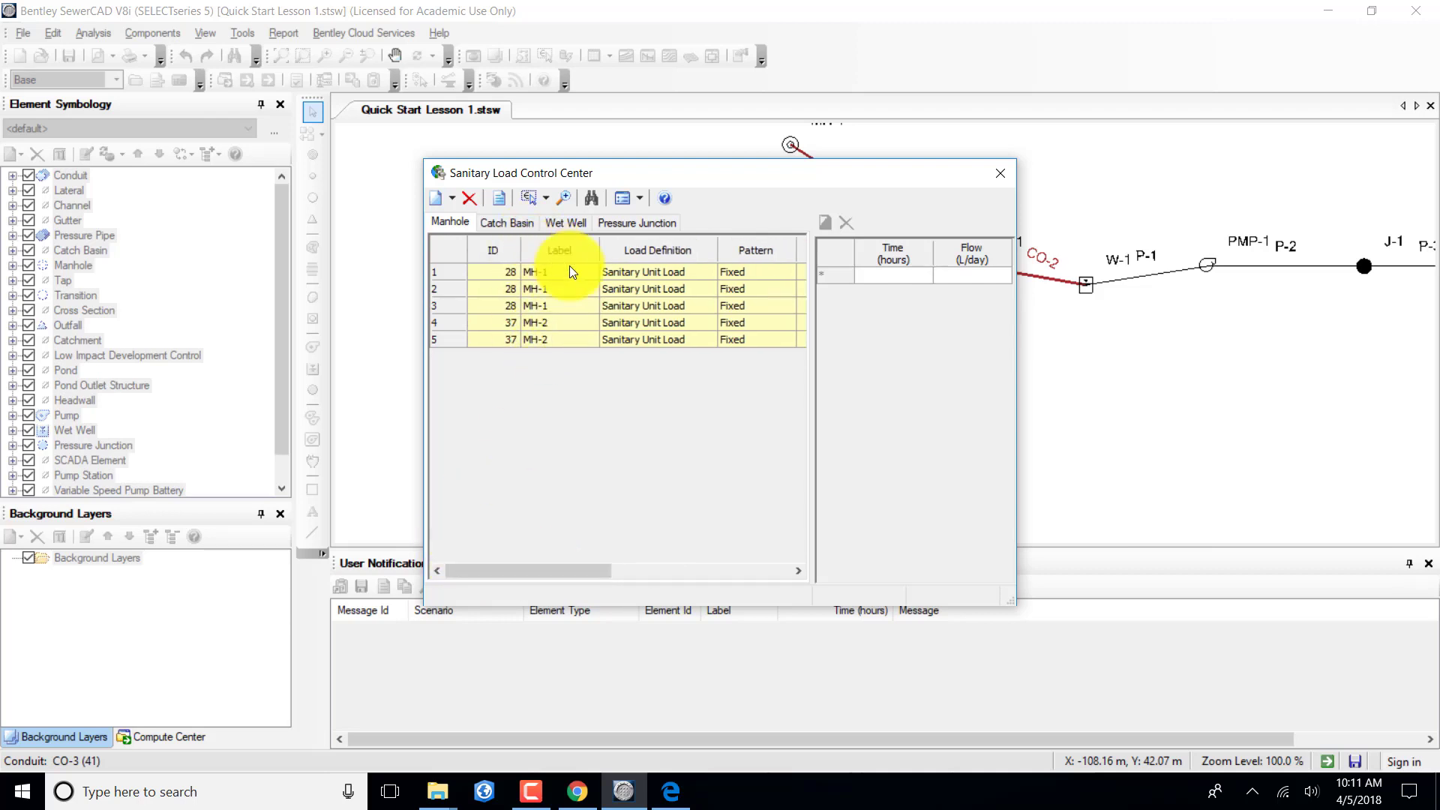
click(614, 222)
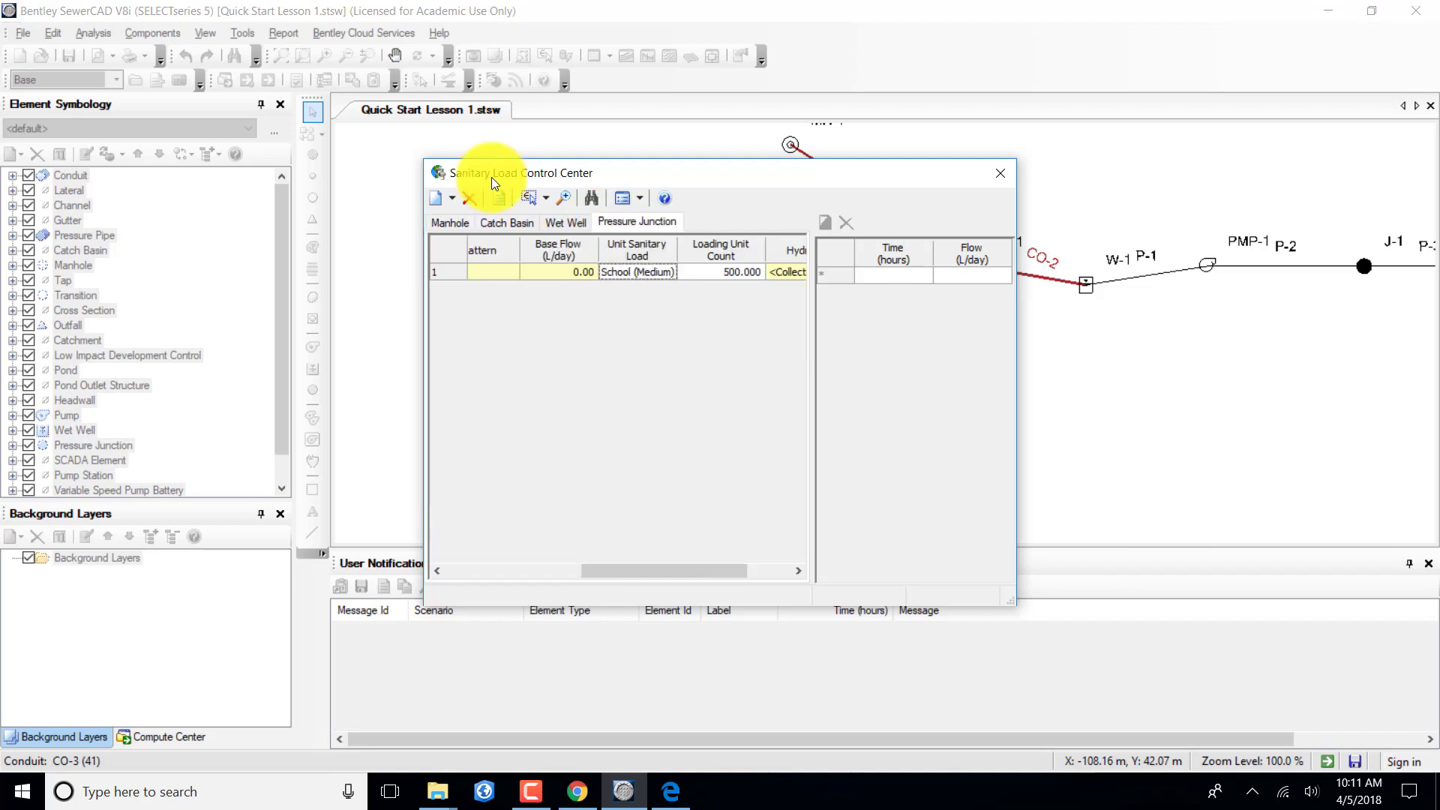
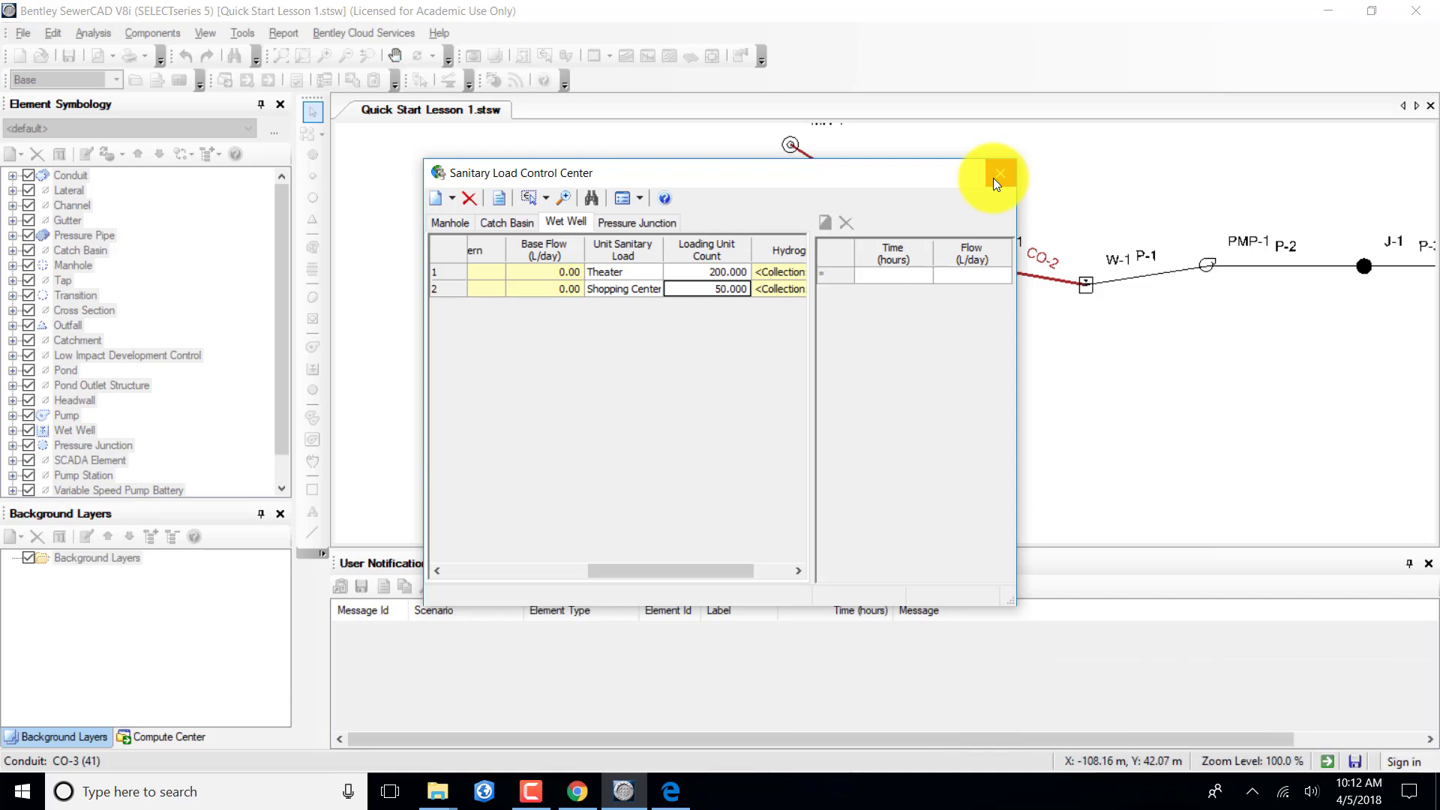
click(997, 174)
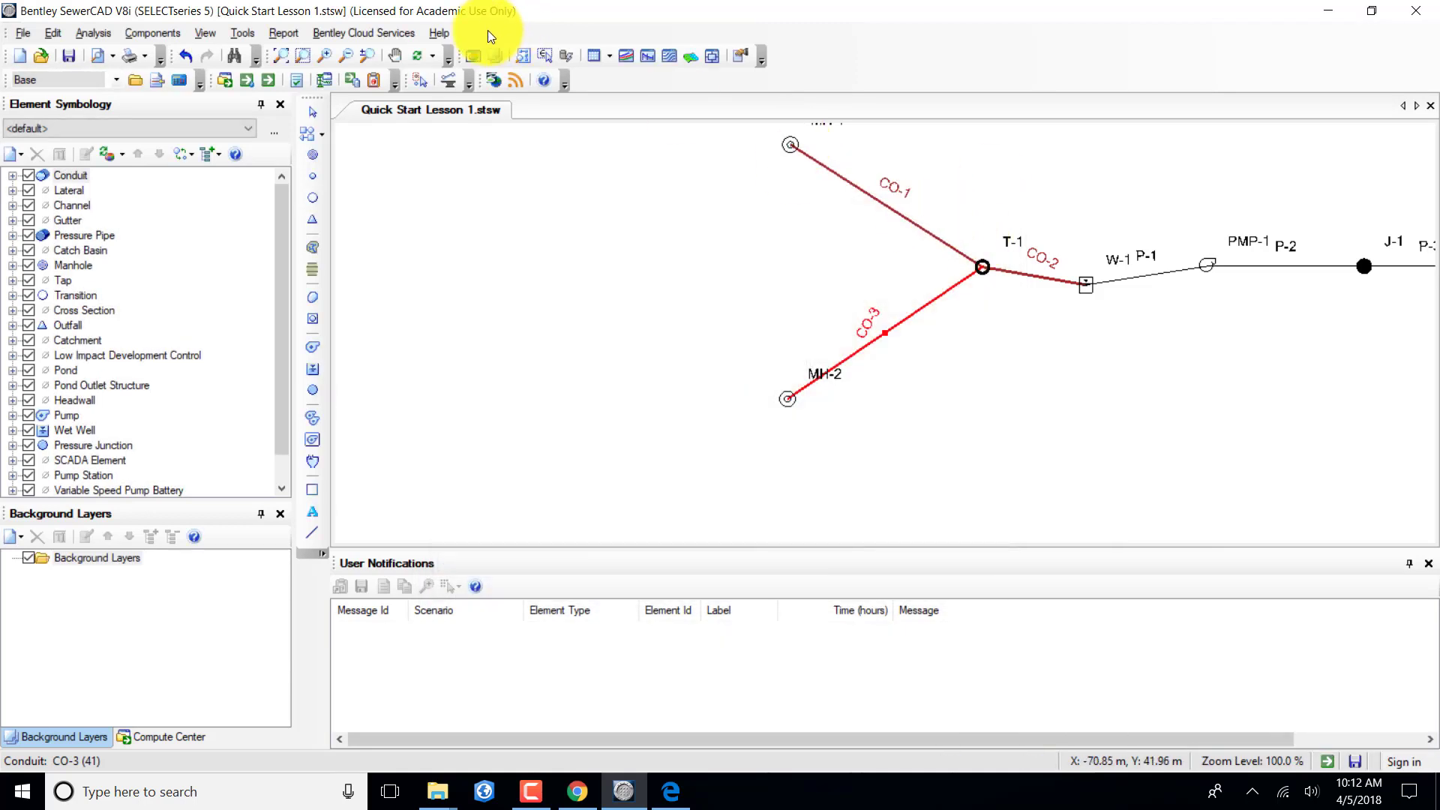
Create an Equation-Population Factor extreme flow definition and set its cutoff value to 5.
click(146, 33)
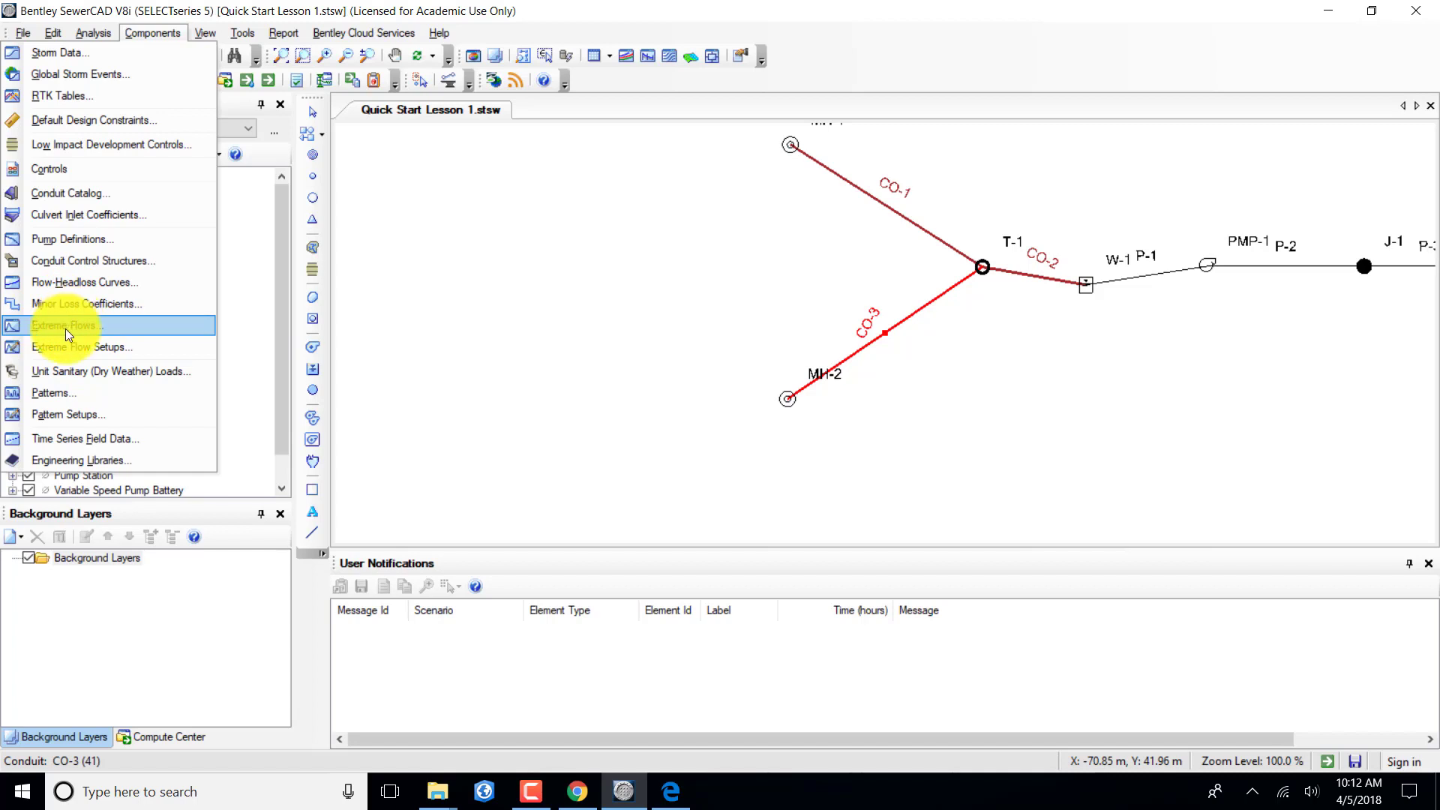
click(52, 263)
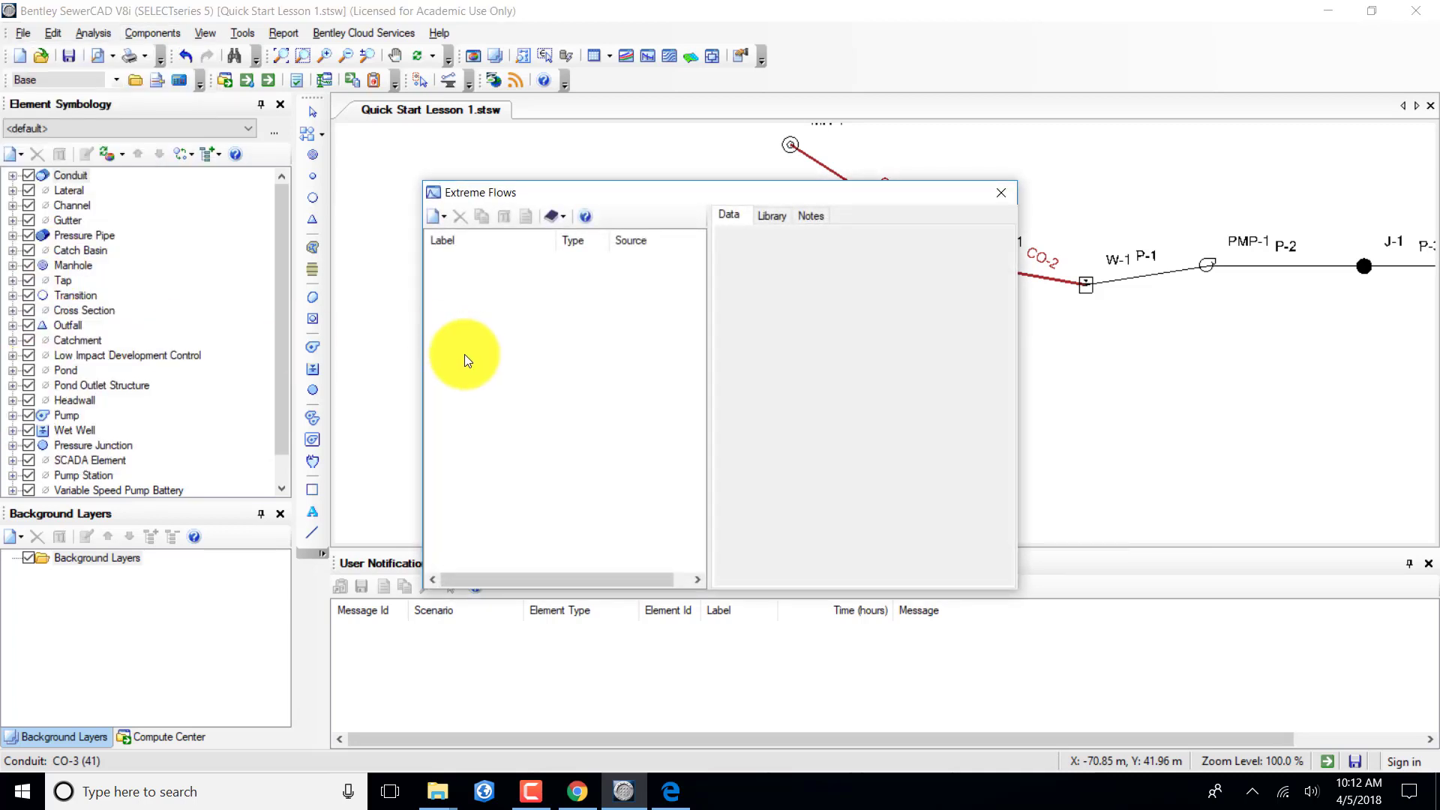
click(433, 215)
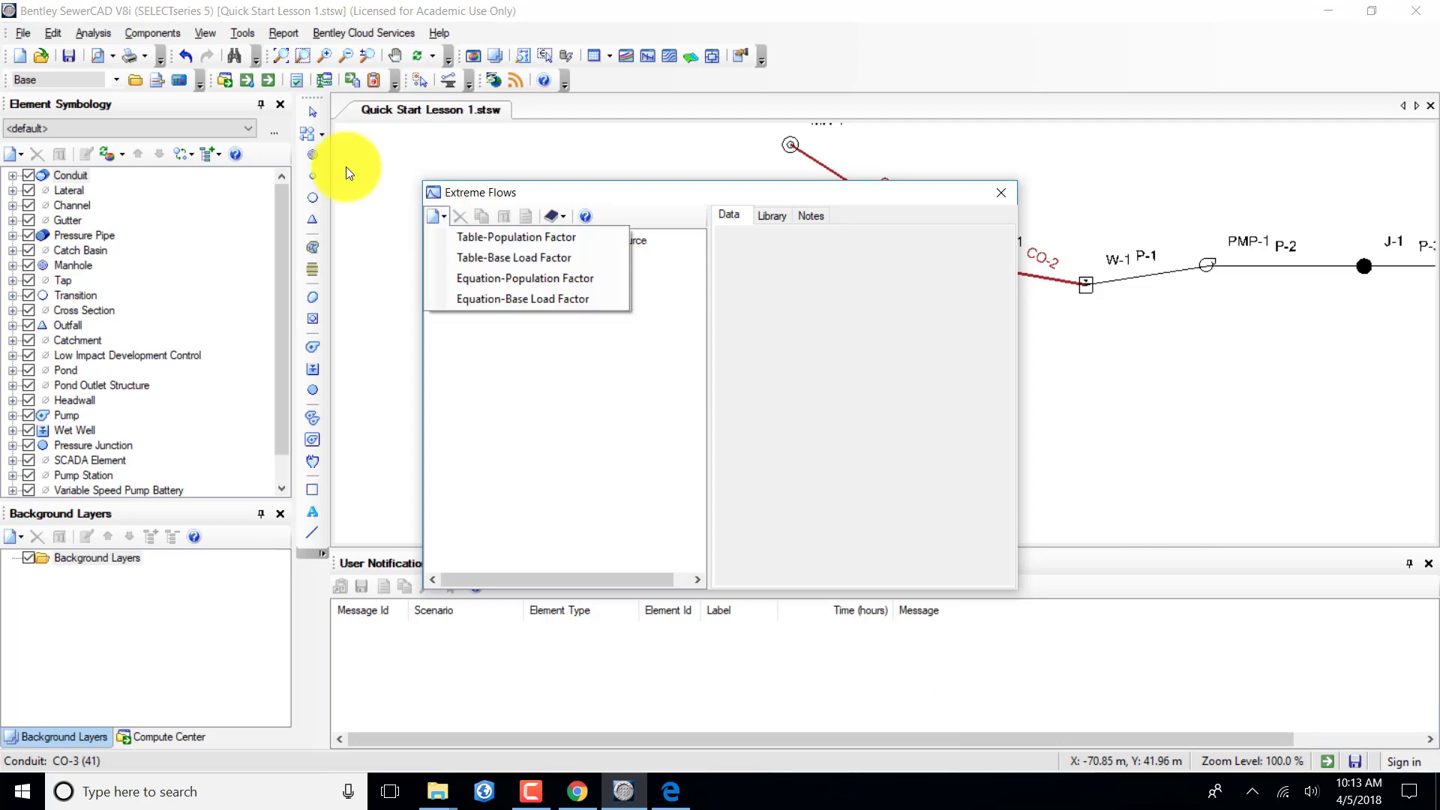
click(493, 278)
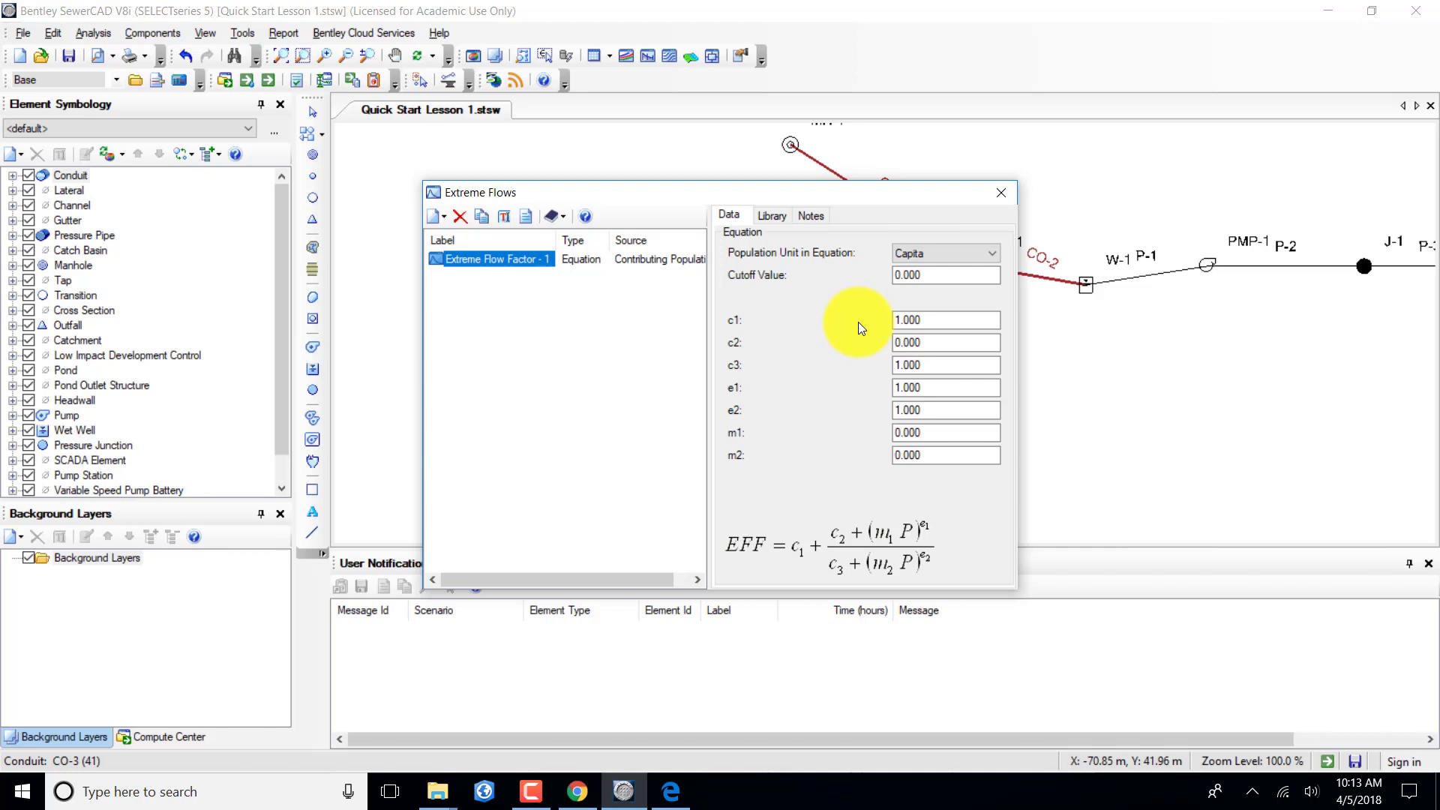
click(927, 274)
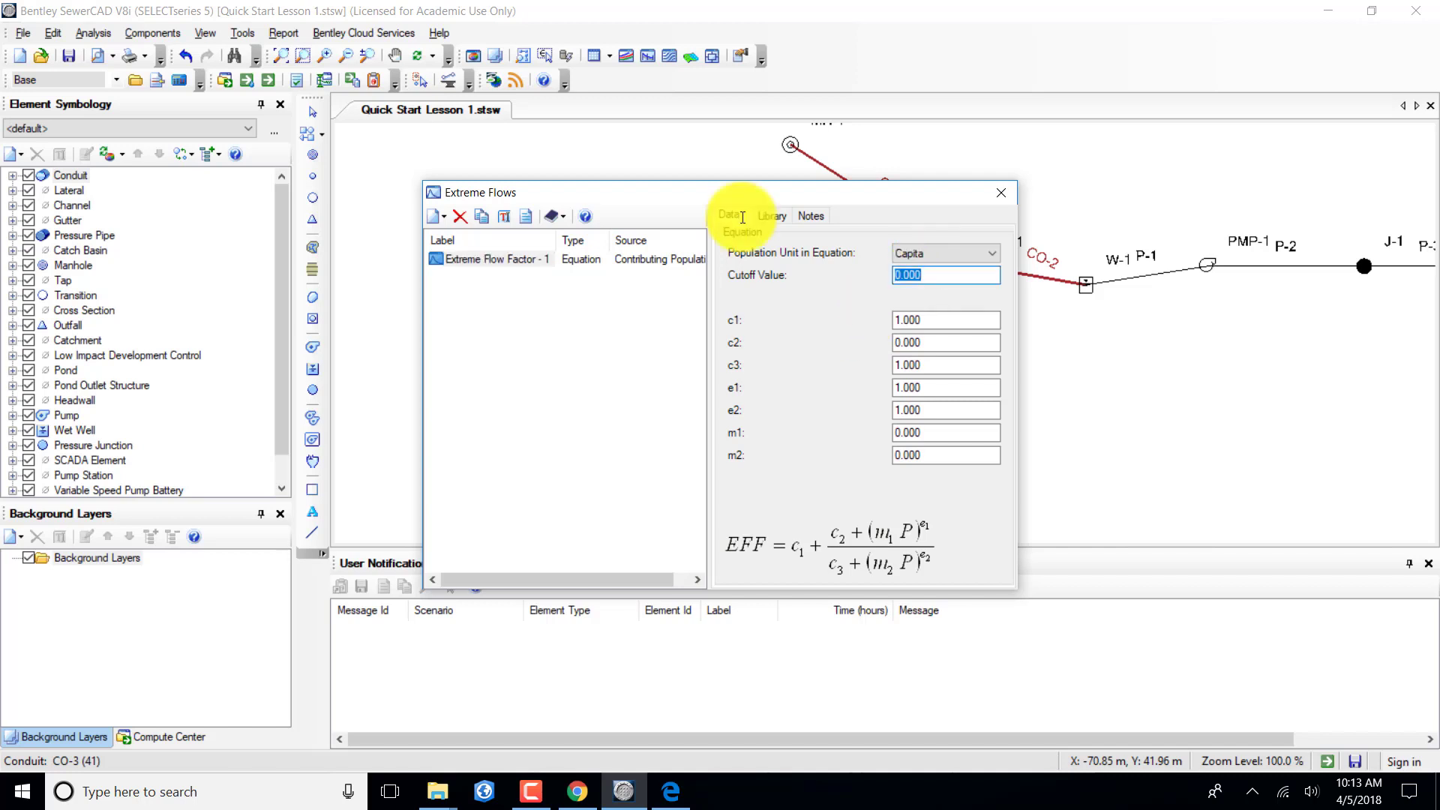
text(5)
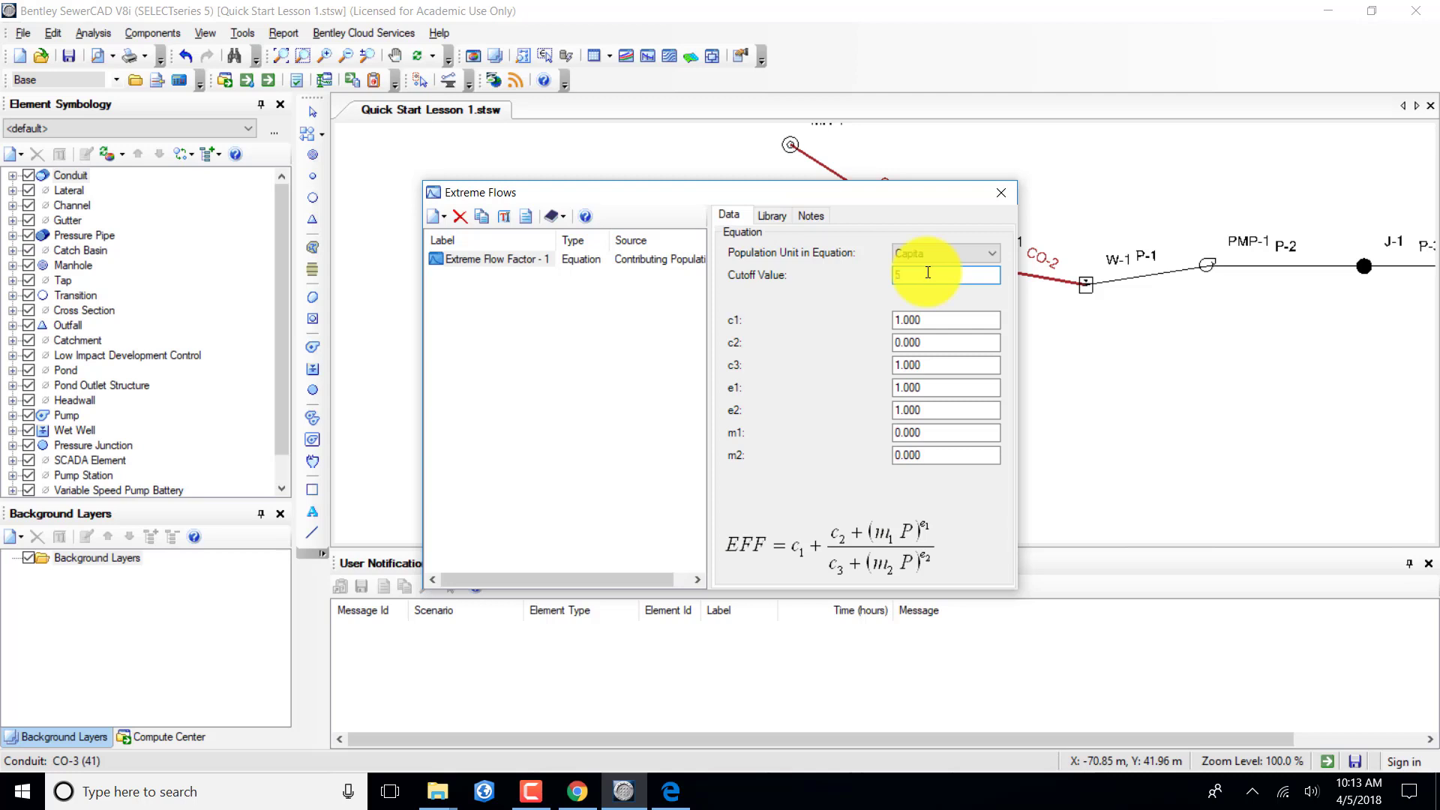
Complete the cutoff value as 5.000 and set coefficient c1 of the extreme flow equation to 0.
text(.000)
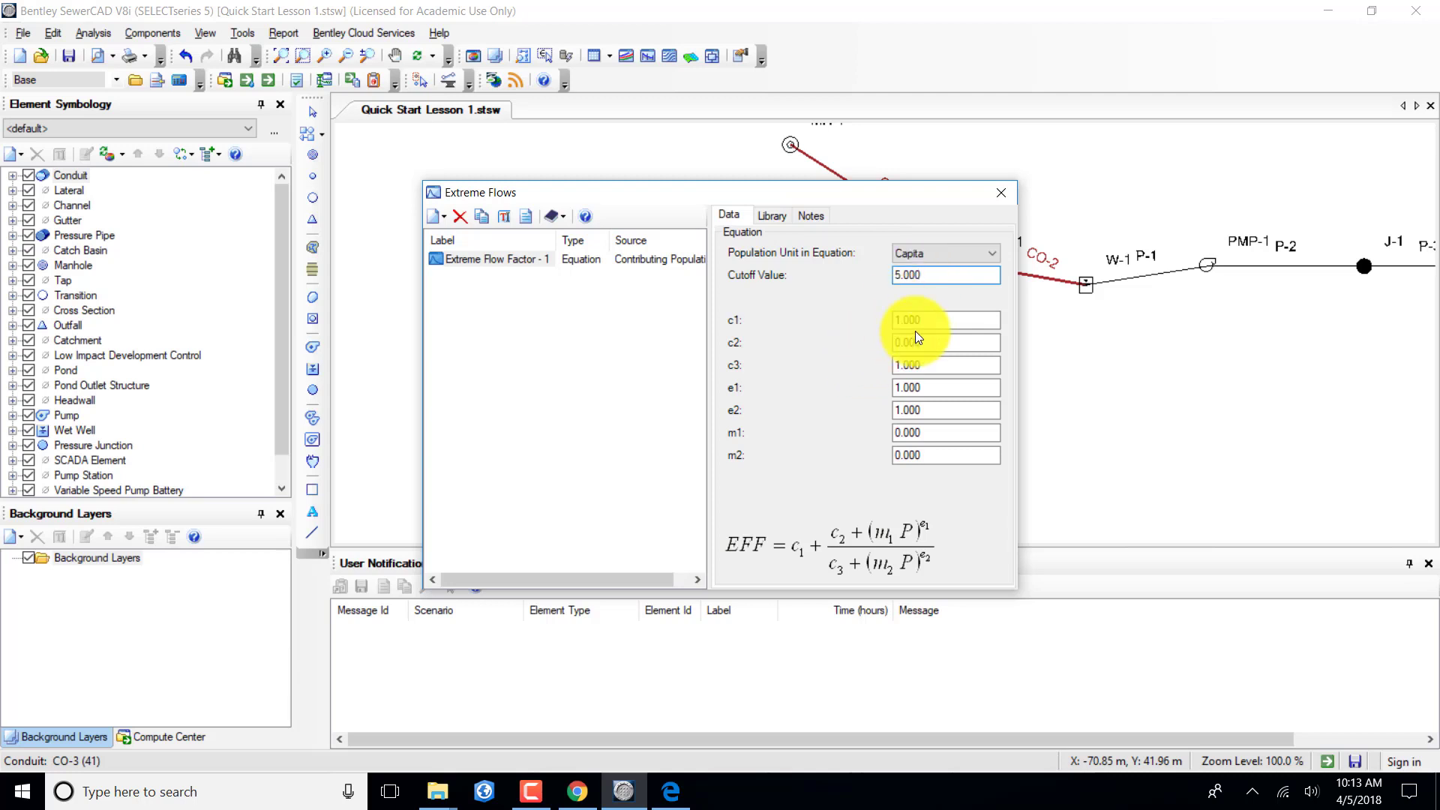
click(908, 320)
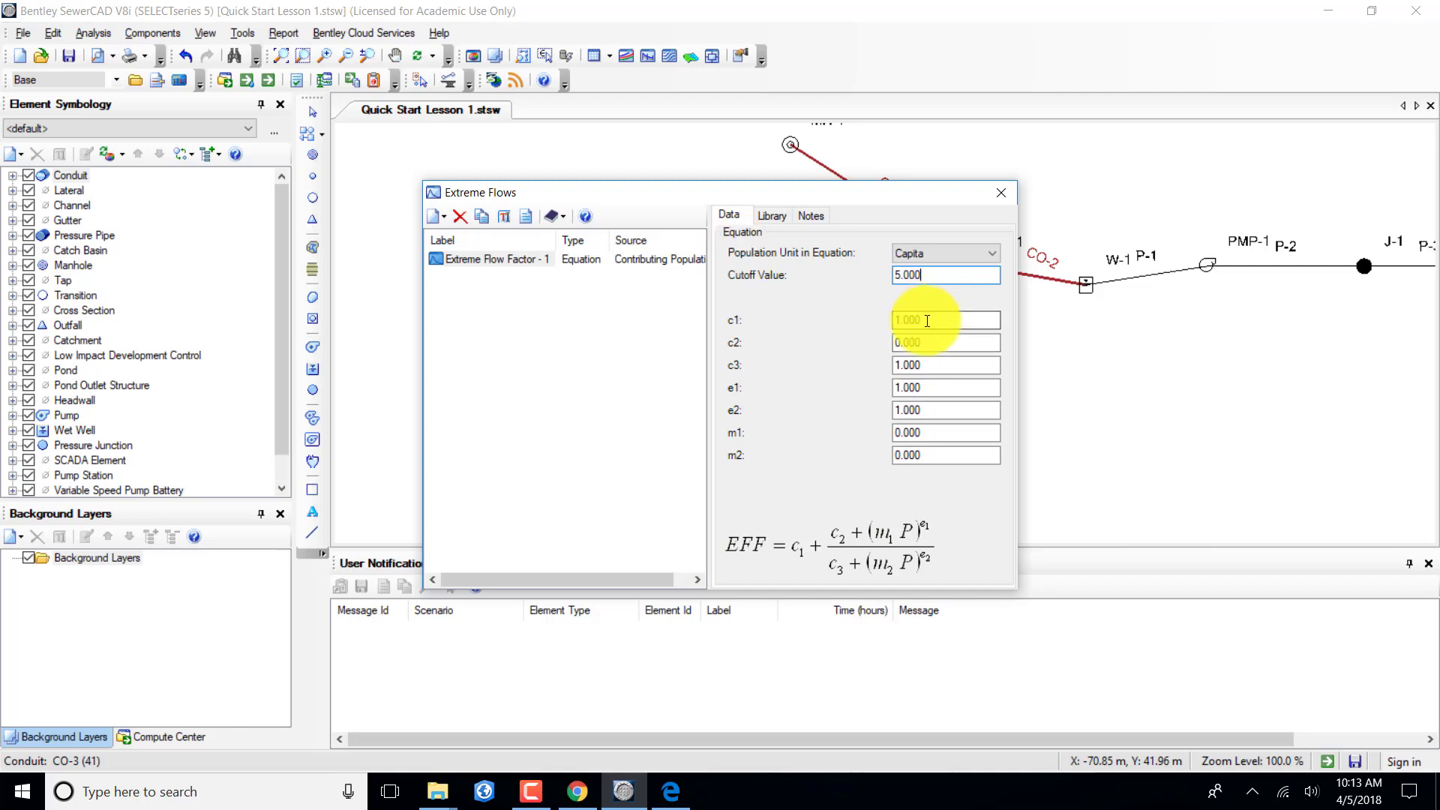
key(Delete)
key(Delete)
key(Delete)
key(Delete)
key(Delete)
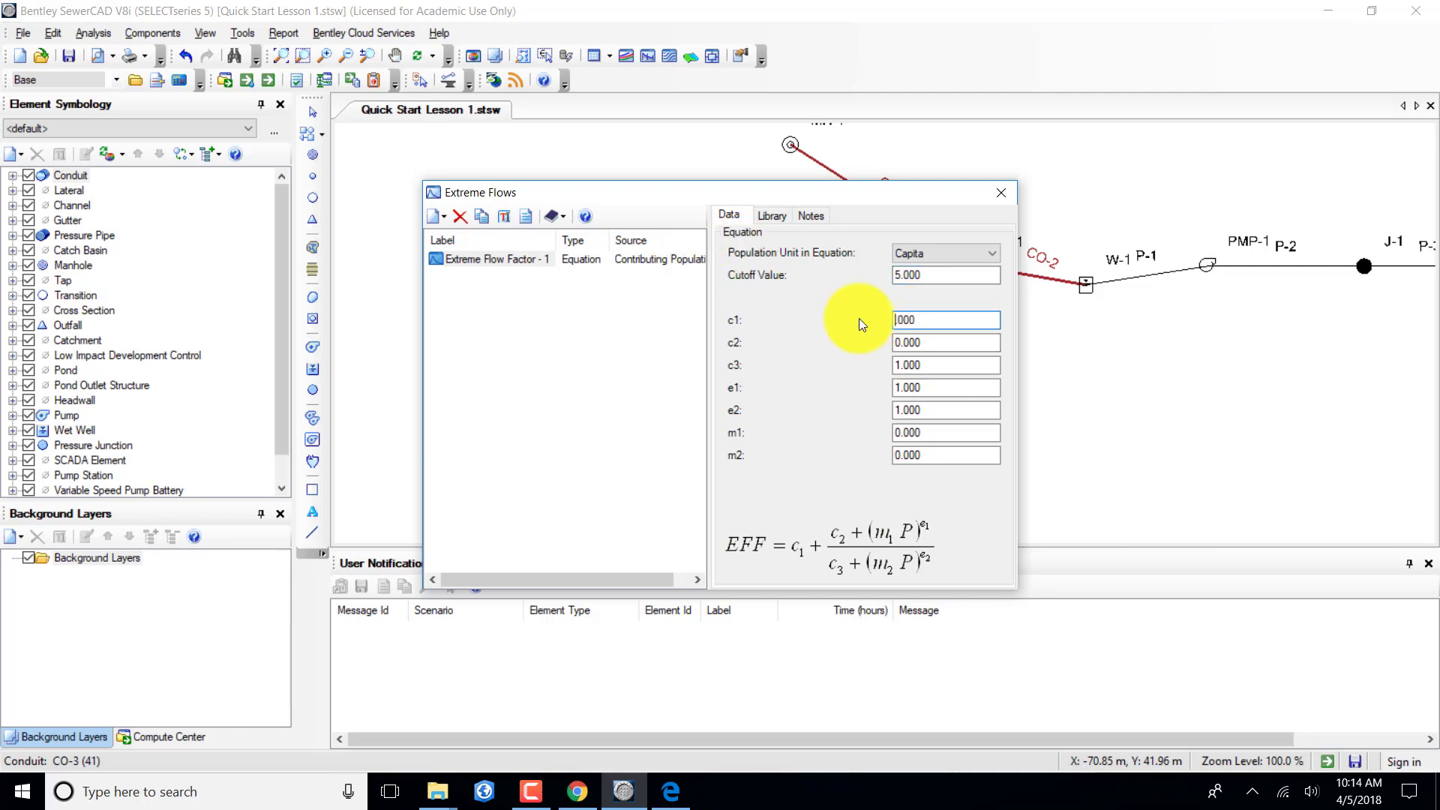
text(0)
key(Tab)
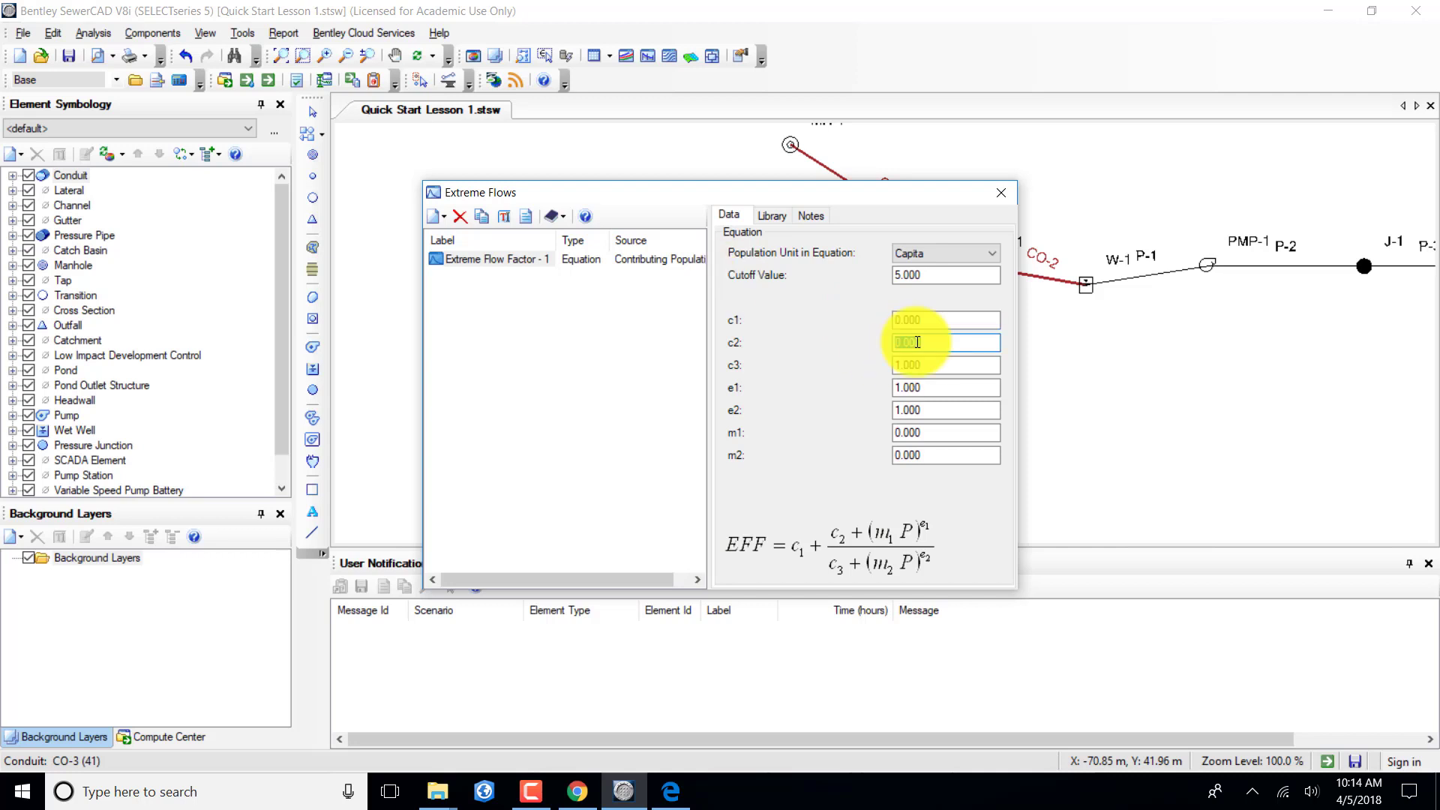
Set coefficient c2 to 5.000 and coefficient c3 to 0 in the extreme flow equation.
text(5.000)
key(Tab)
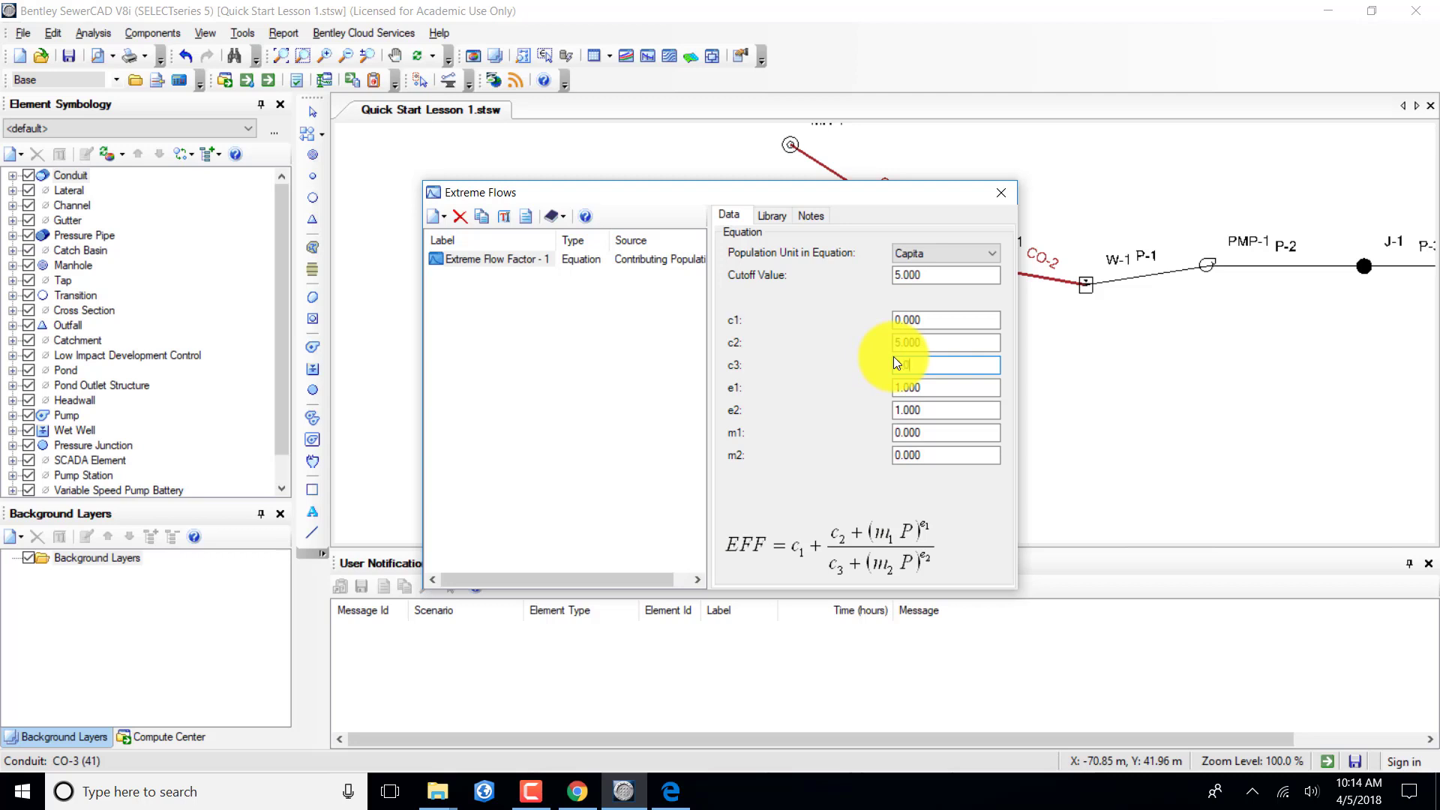
key(Tab)
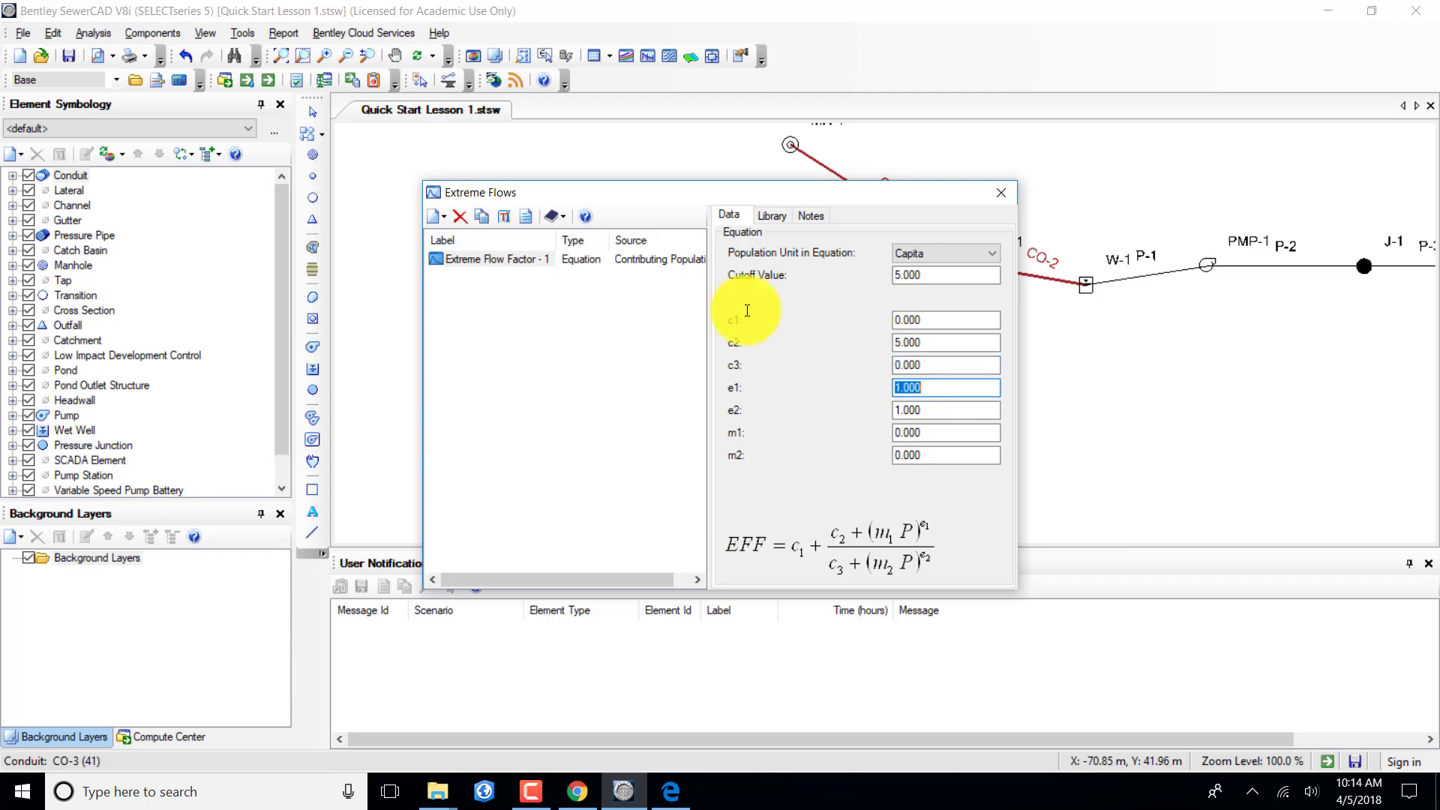
Set e2 to 0.2 and m2 to 1 in the extreme flow equation, and close the Extreme Flows dialog.
click(922, 409)
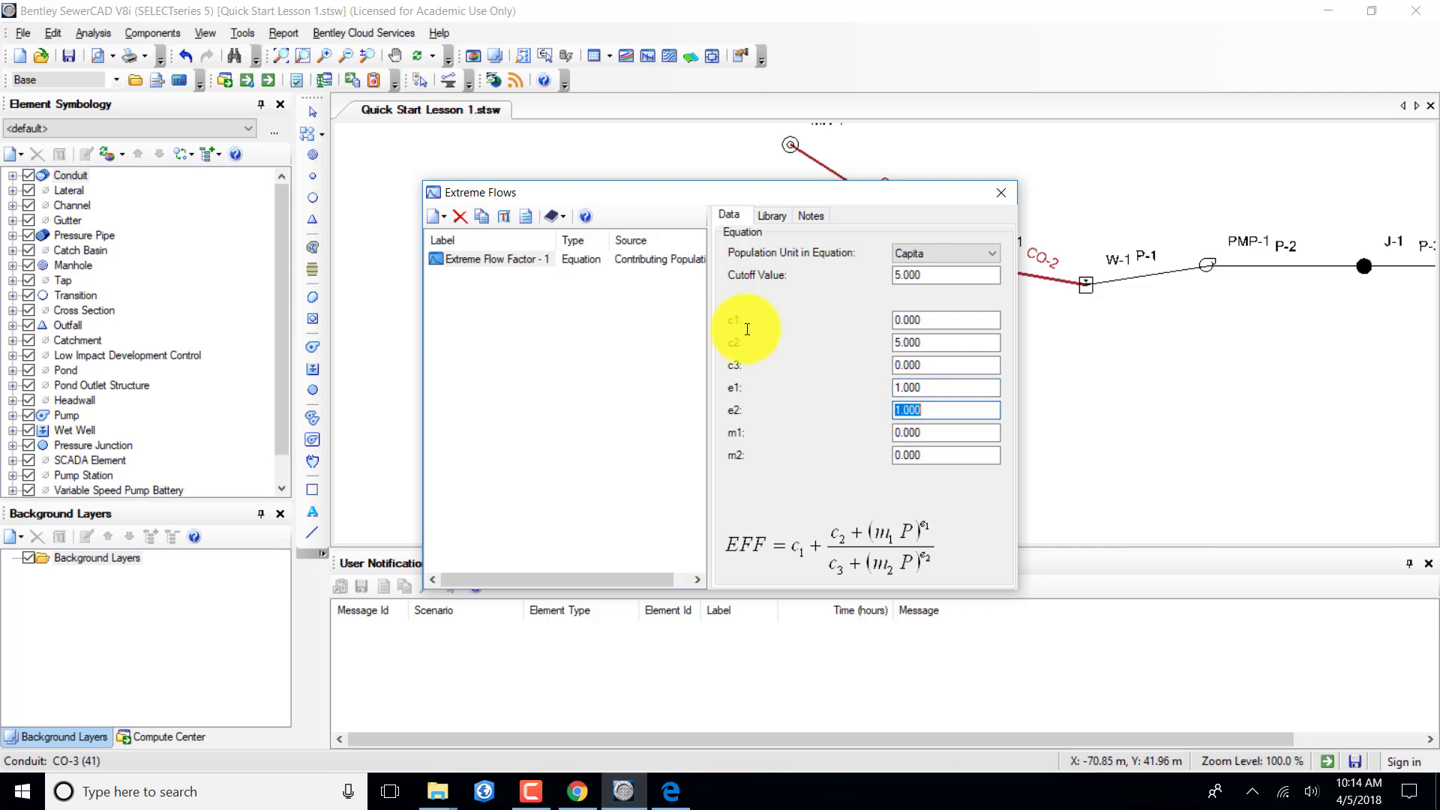
key(End)
drag(921, 410, 882, 410)
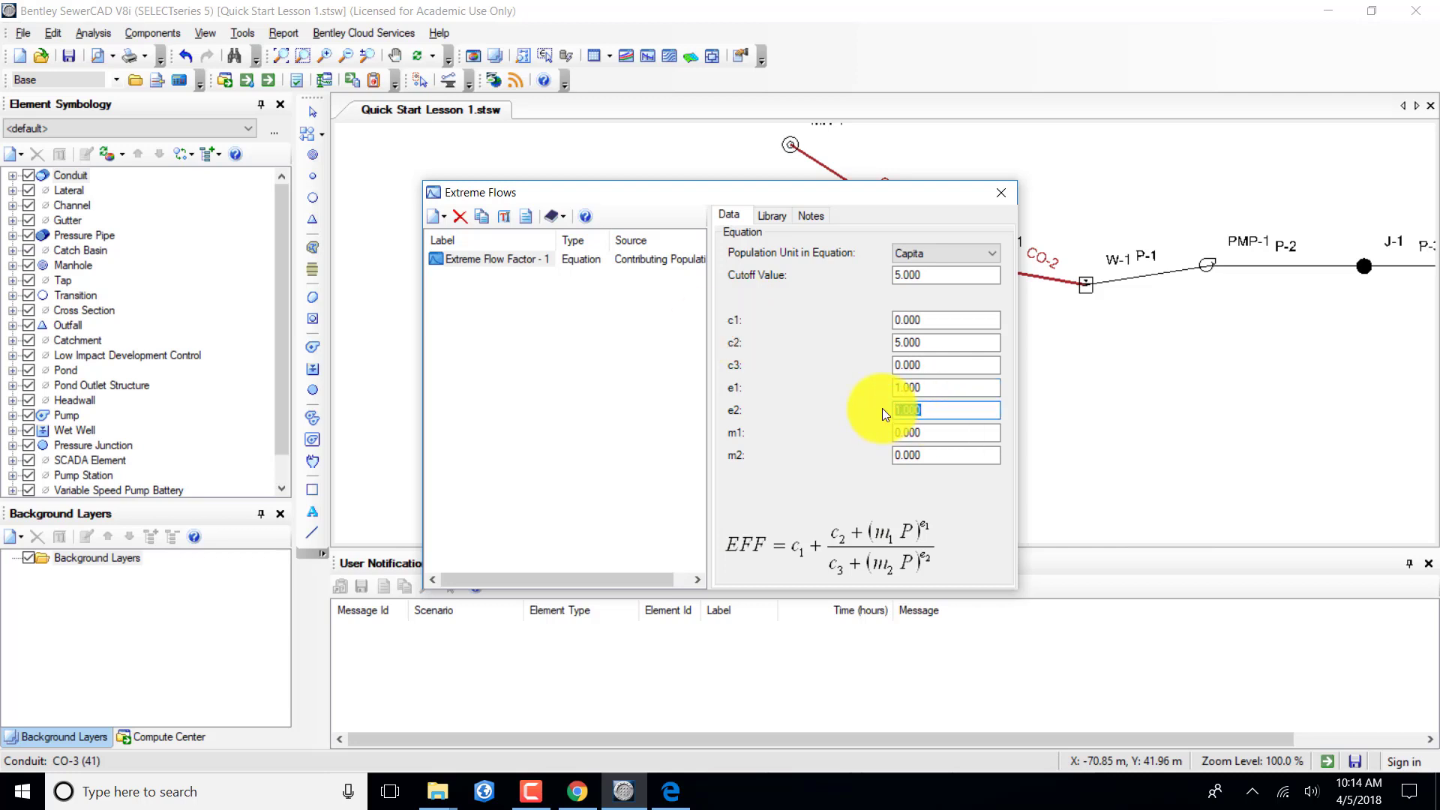
text(0.2)
key(Tab)
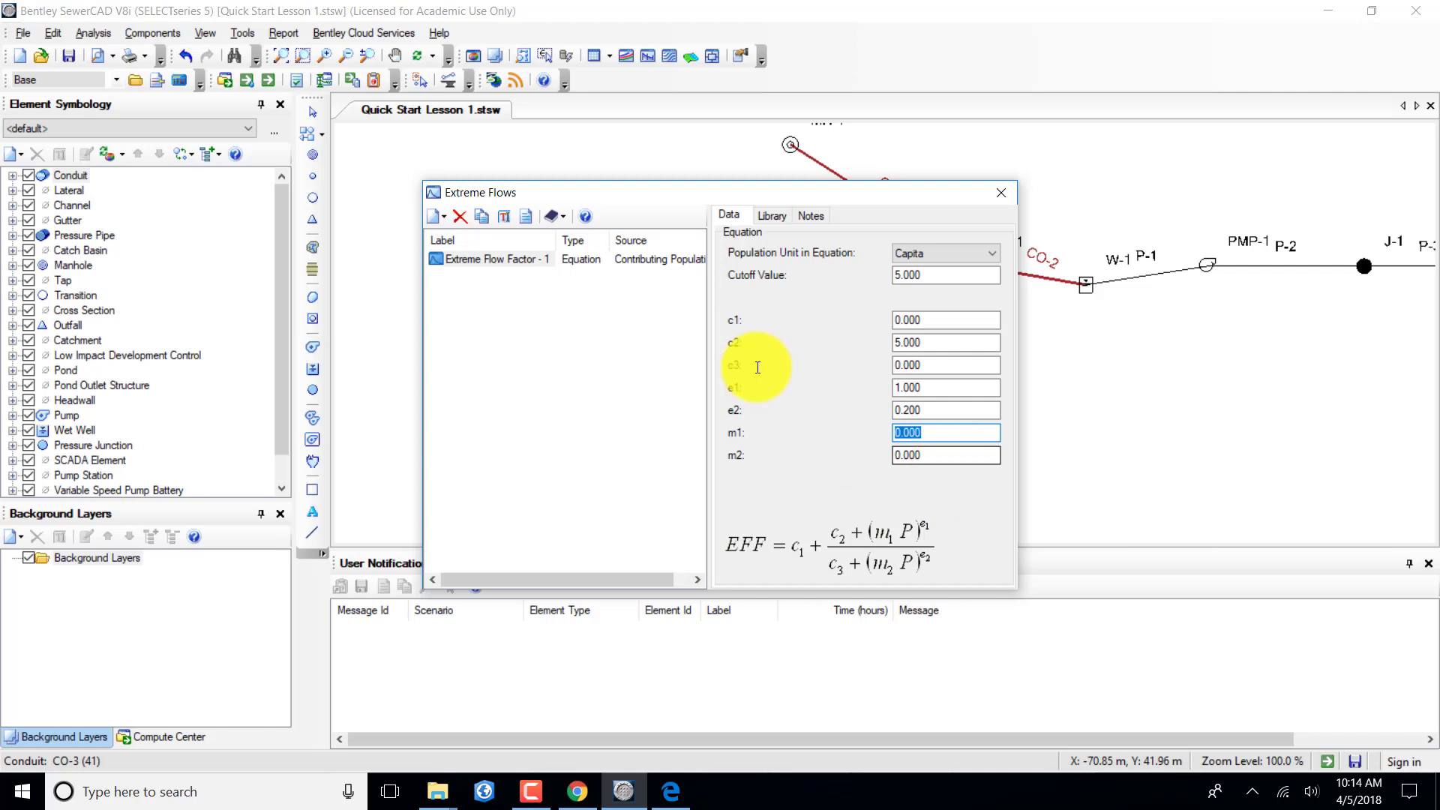
click(907, 457)
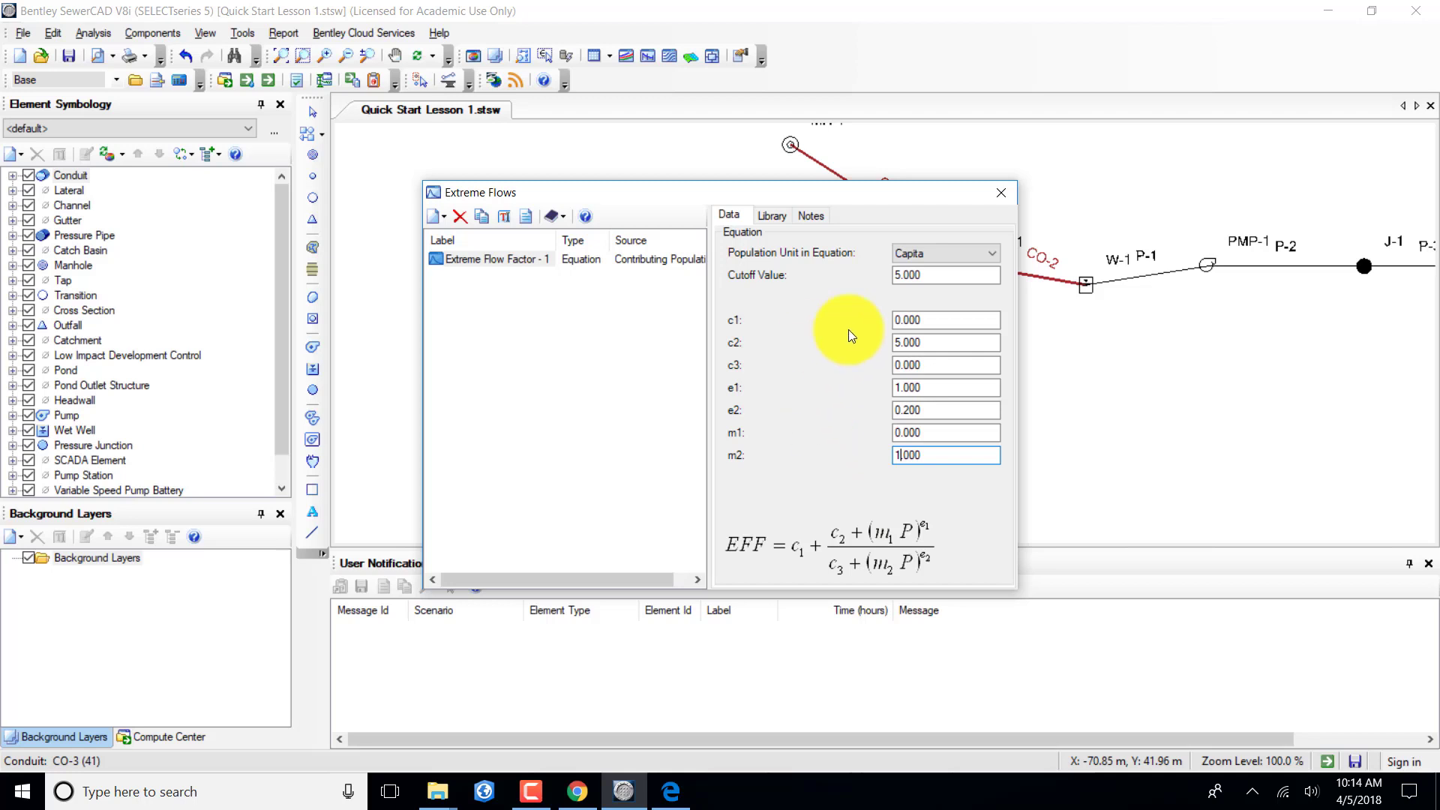
drag(810, 190, 822, 141)
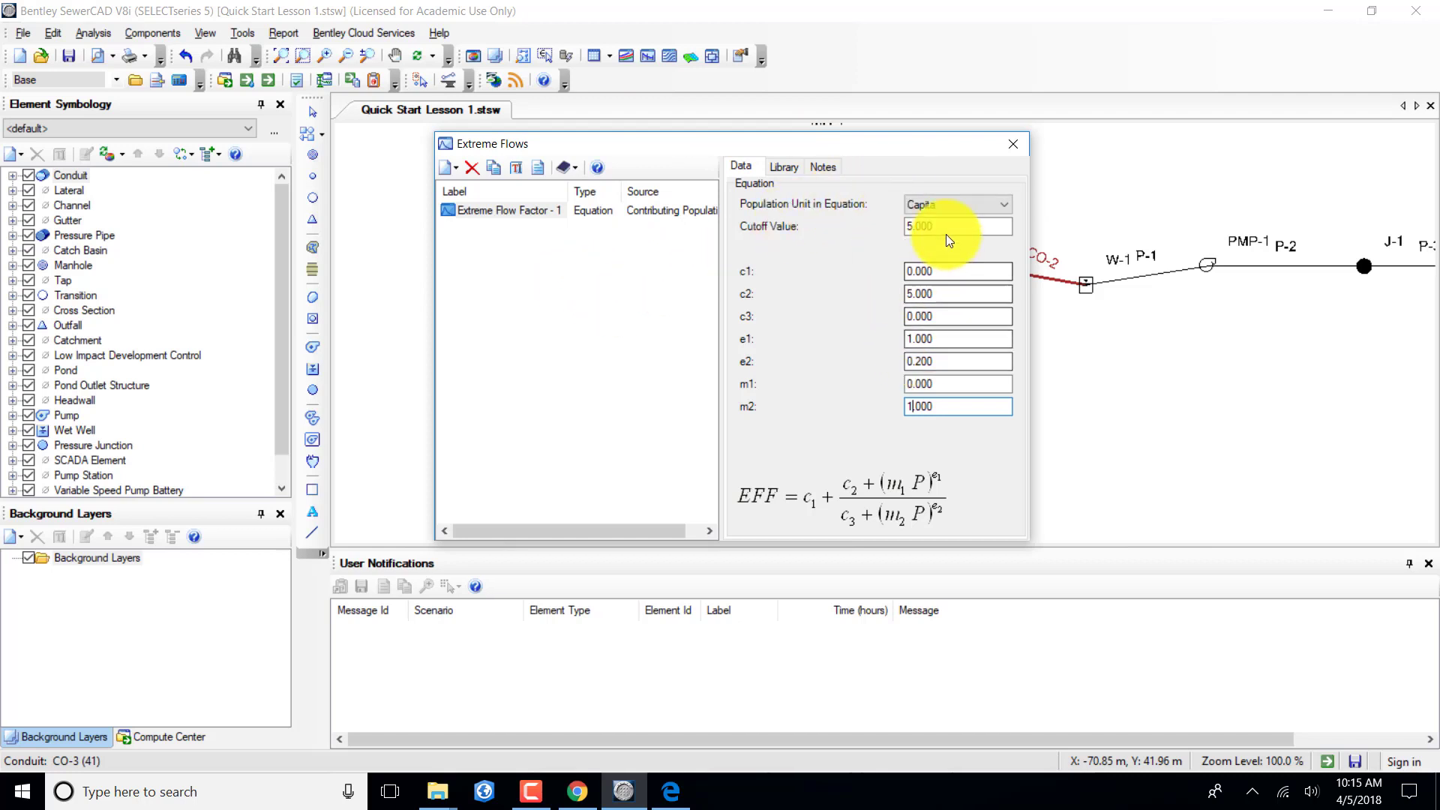
click(1009, 144)
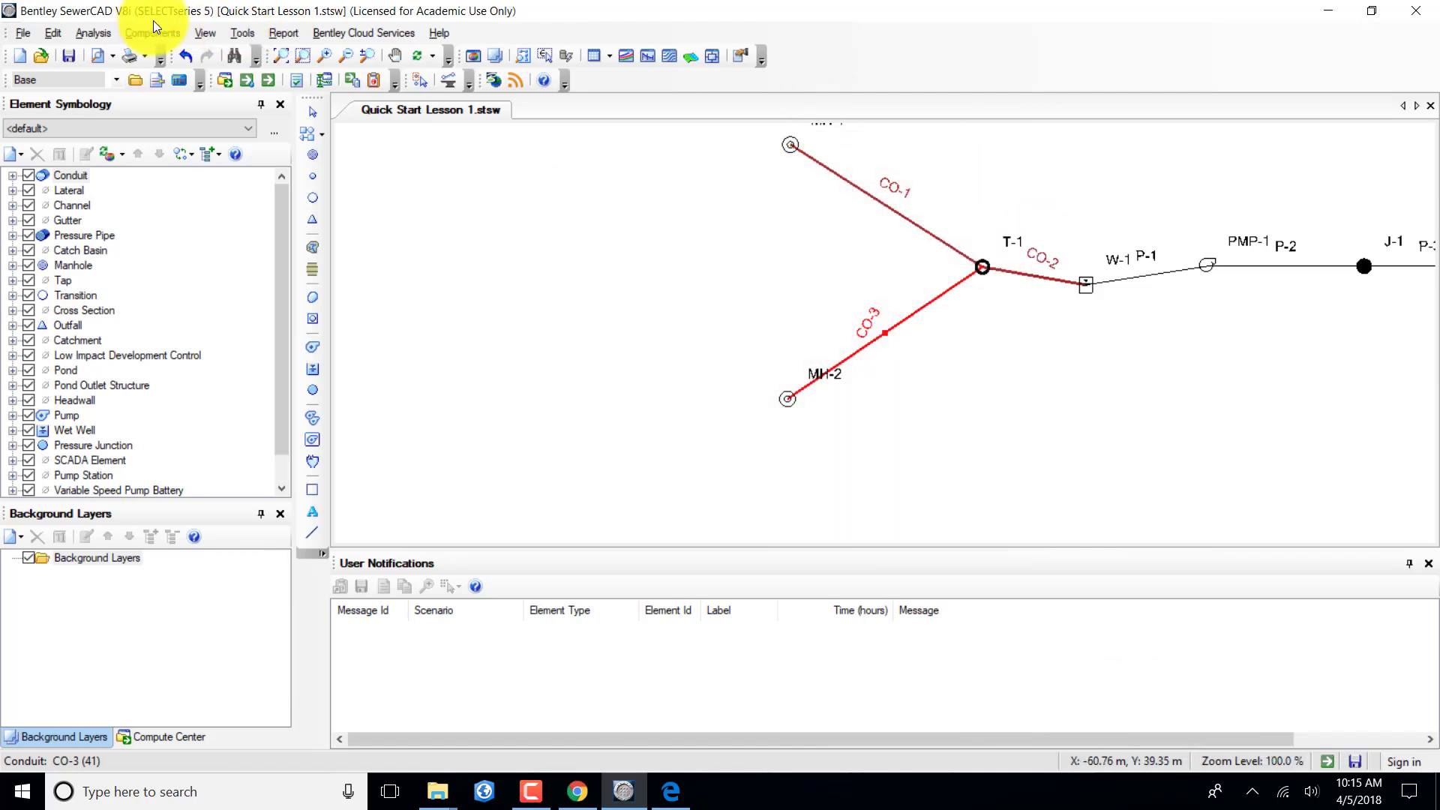
Create a new extreme flow setup named Base Extreme Flow Setup.
click(125, 30)
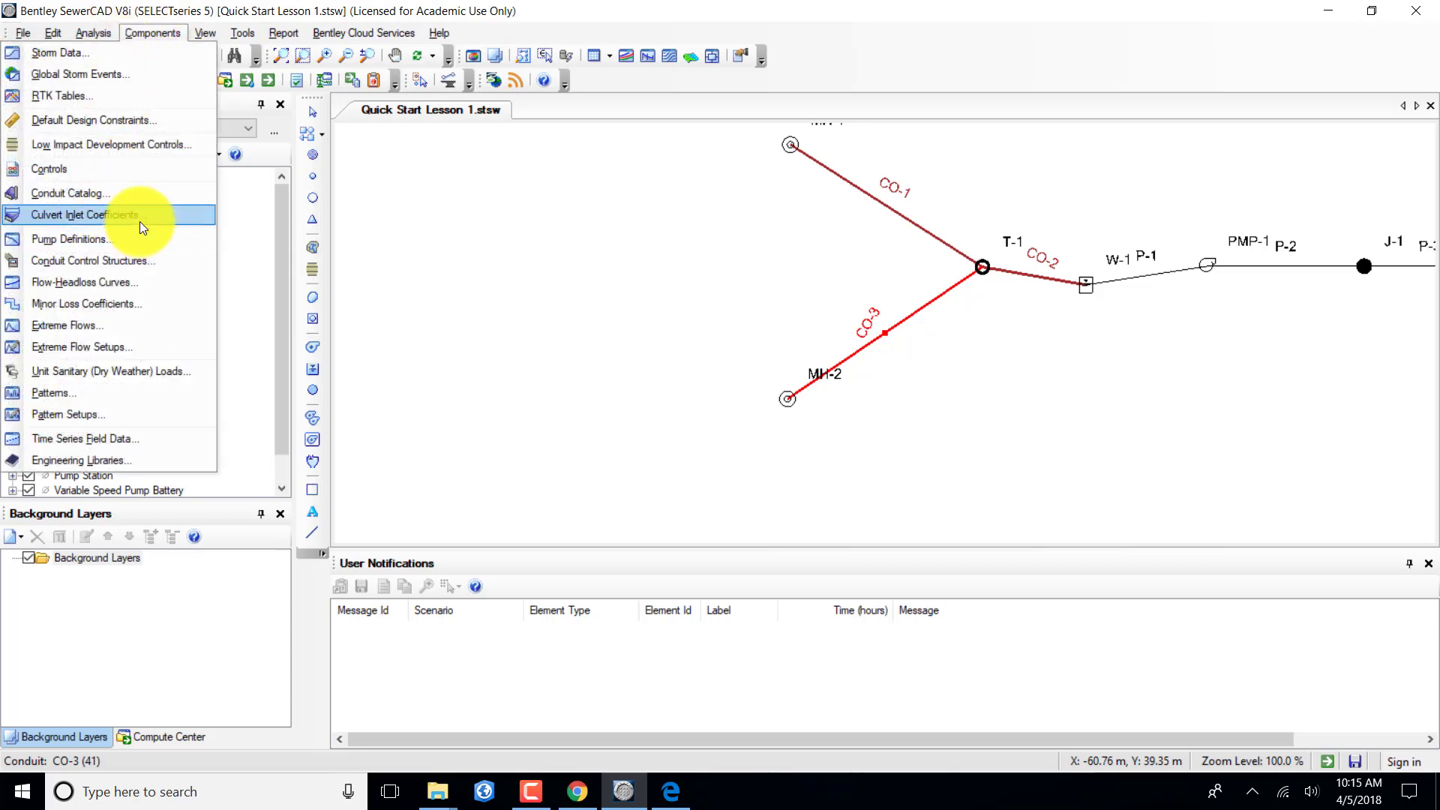
click(127, 347)
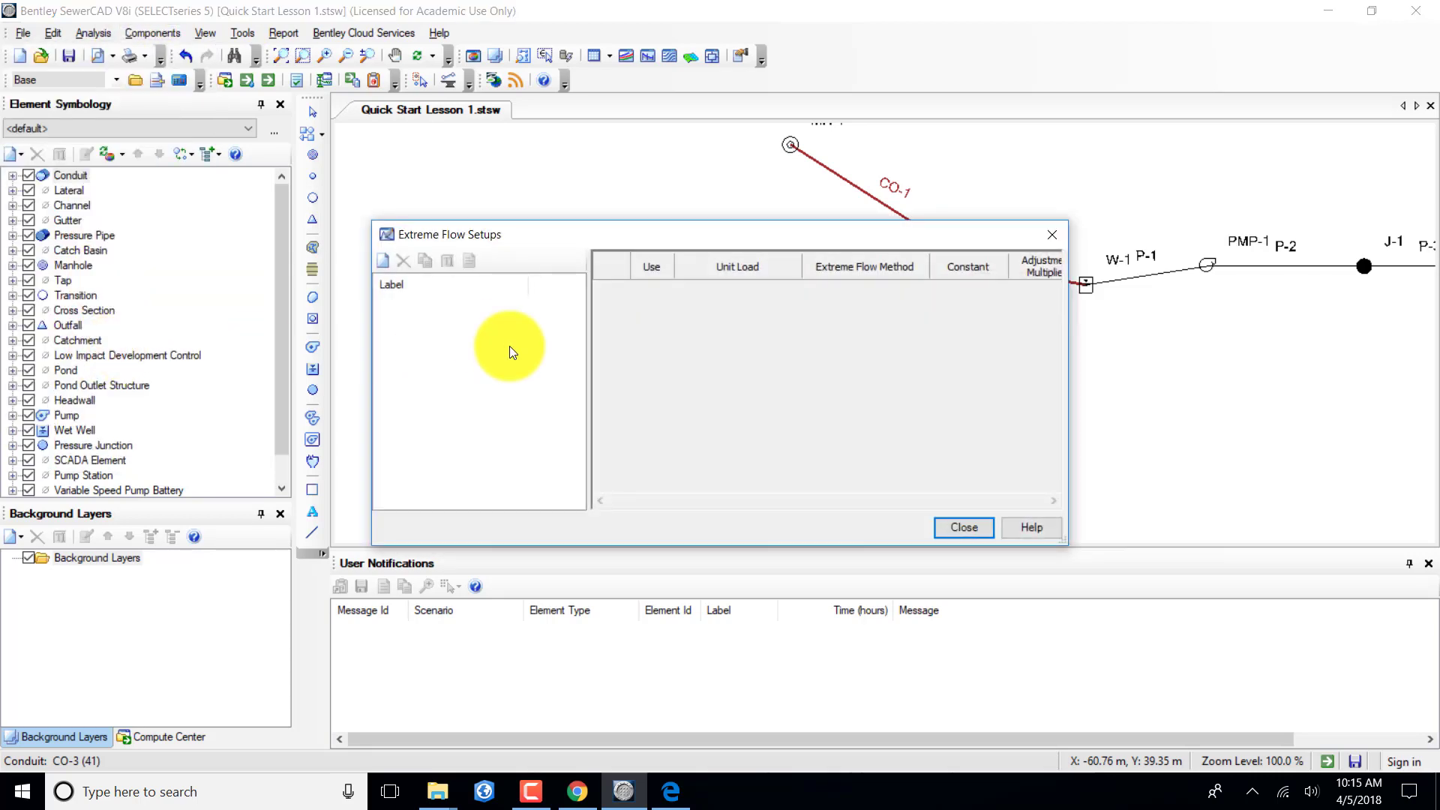
click(383, 259)
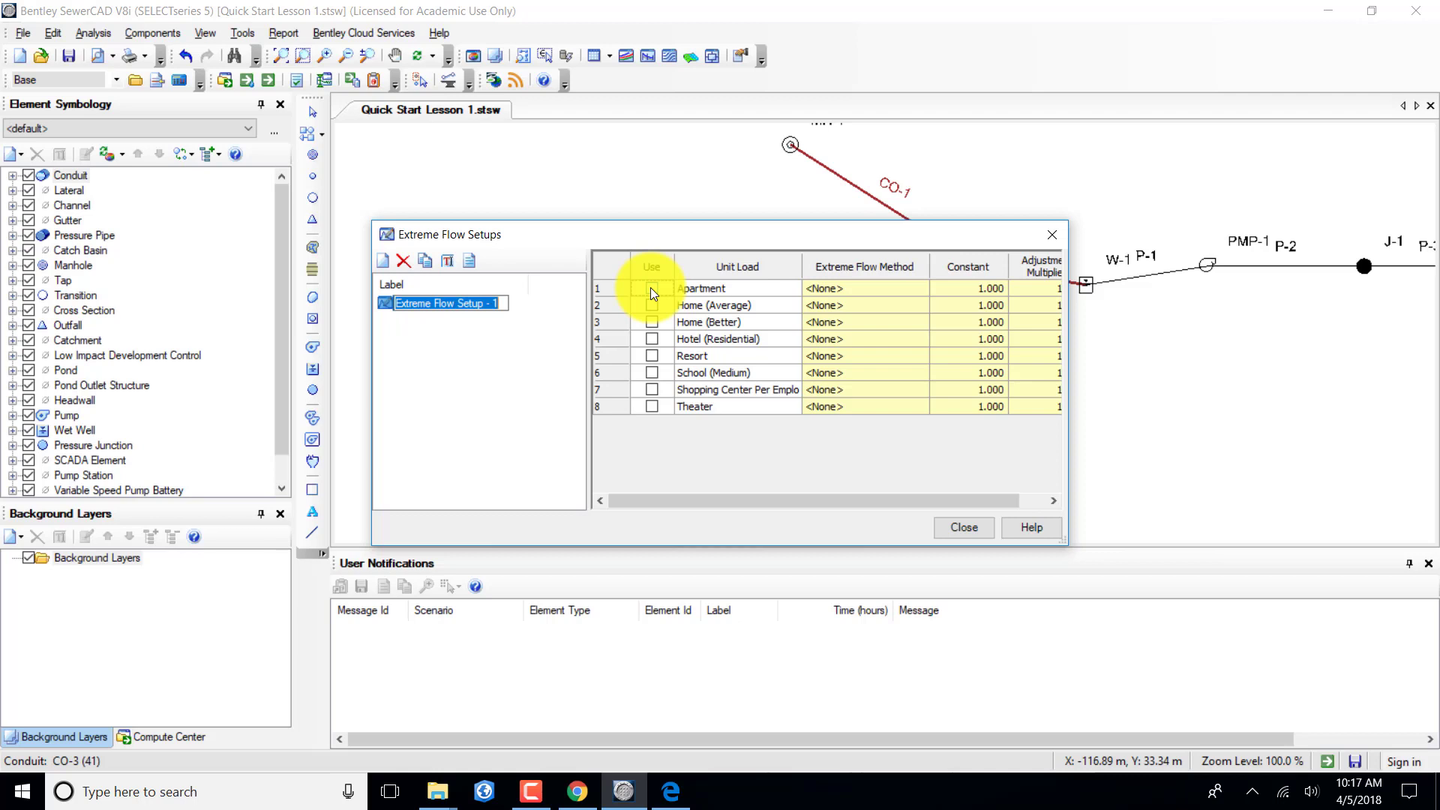
text(Base)
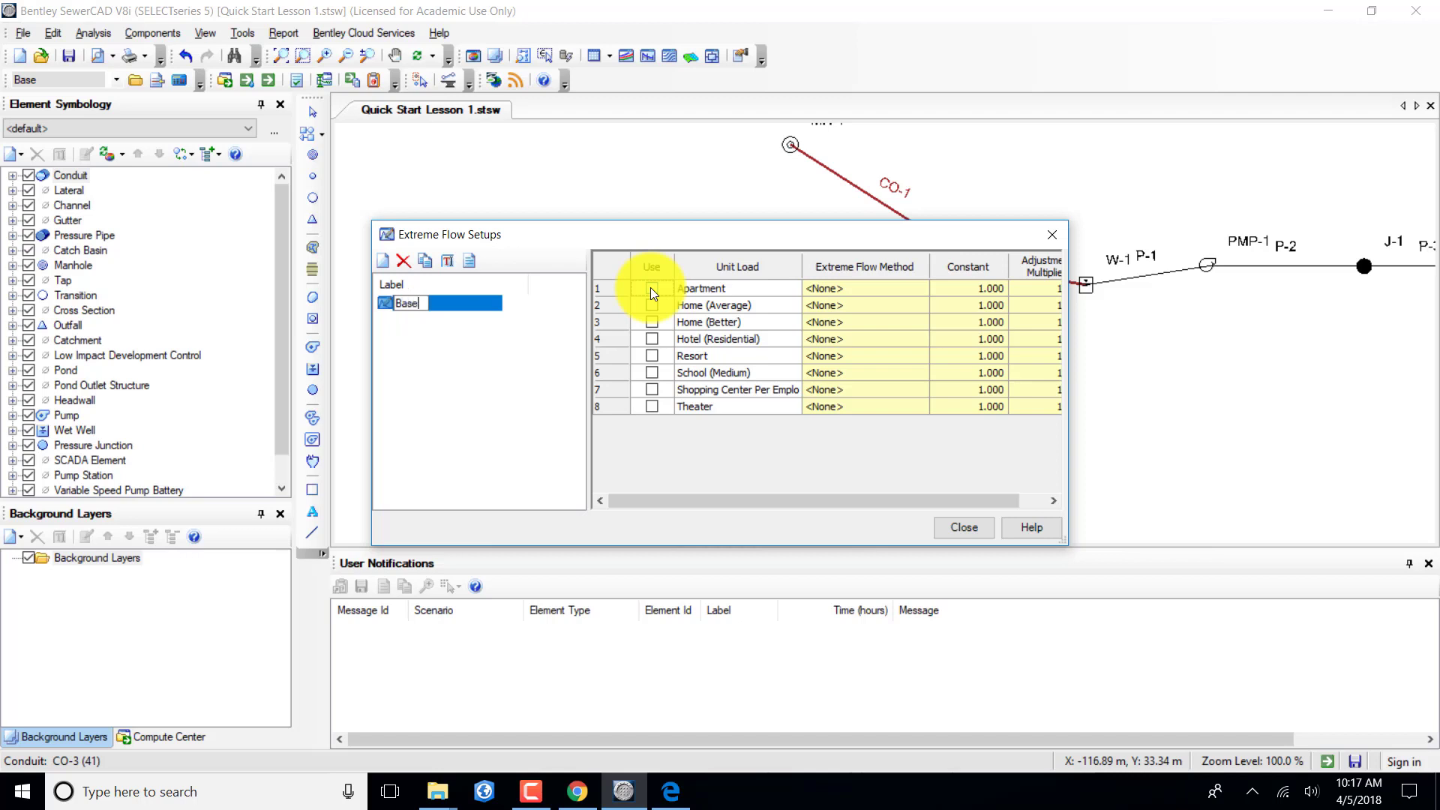
text( Extreme Flow Setup)
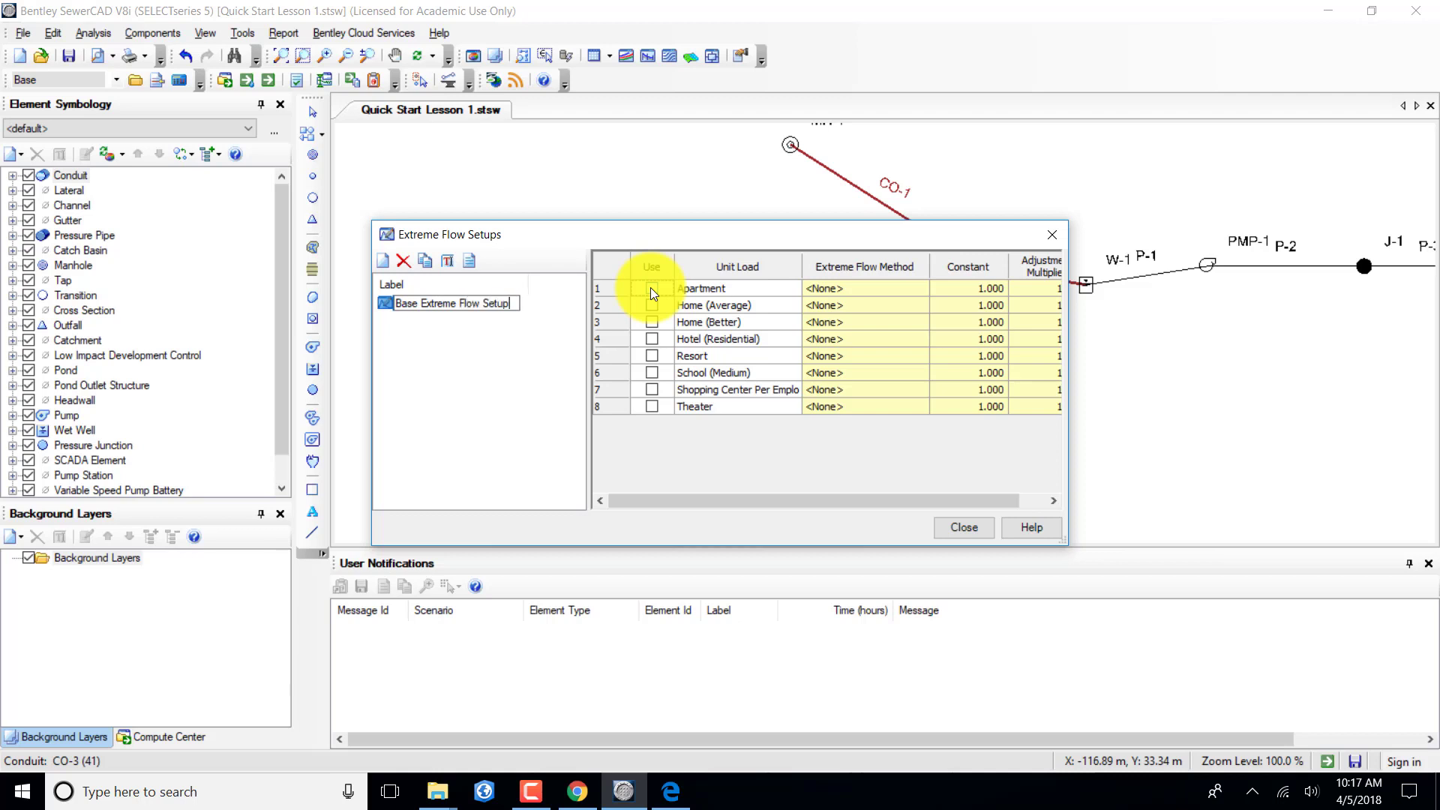
key(Return)
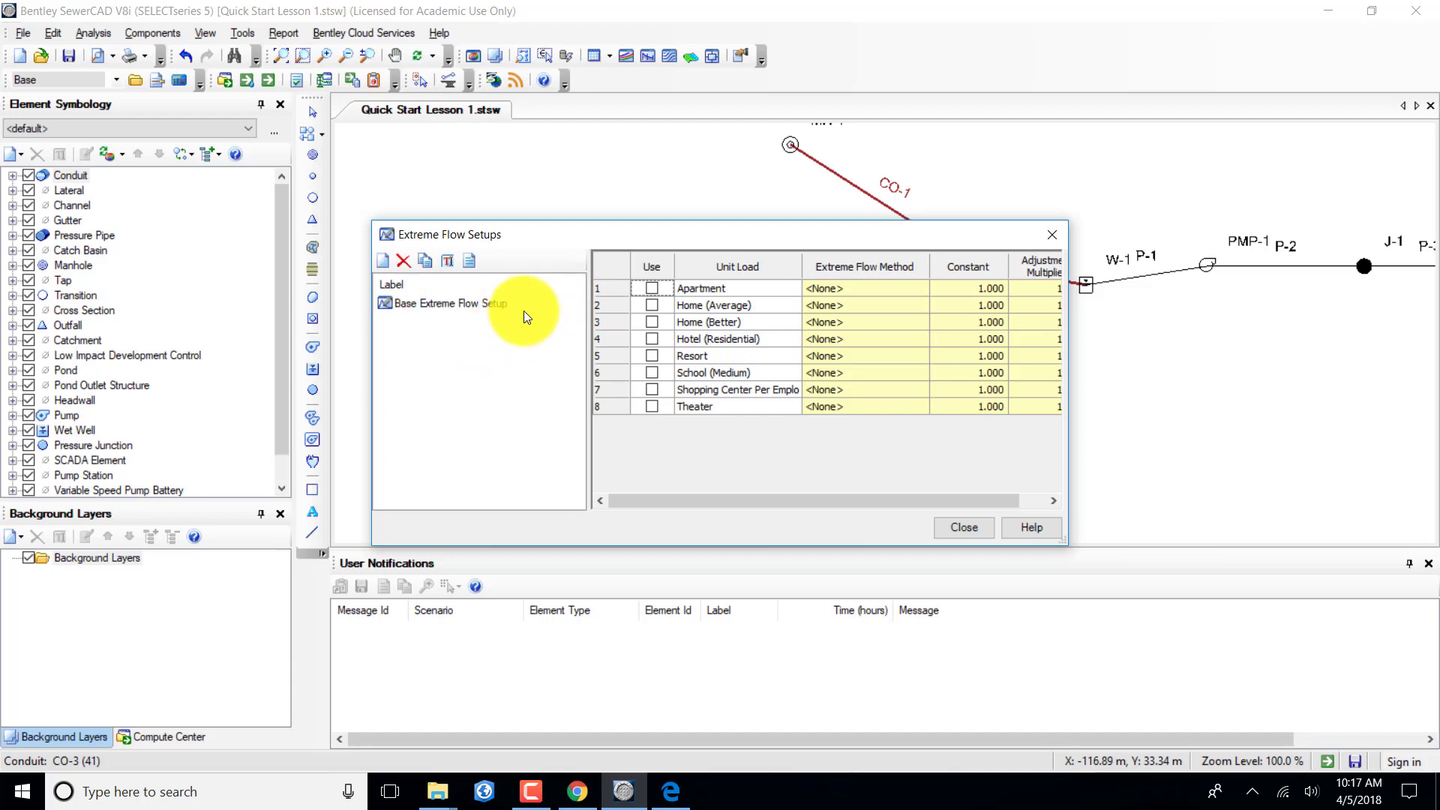
Enable use of every listed unit load, from Apartment through Theater, in the Base Extreme Flow Setup.
click(652, 288)
click(651, 304)
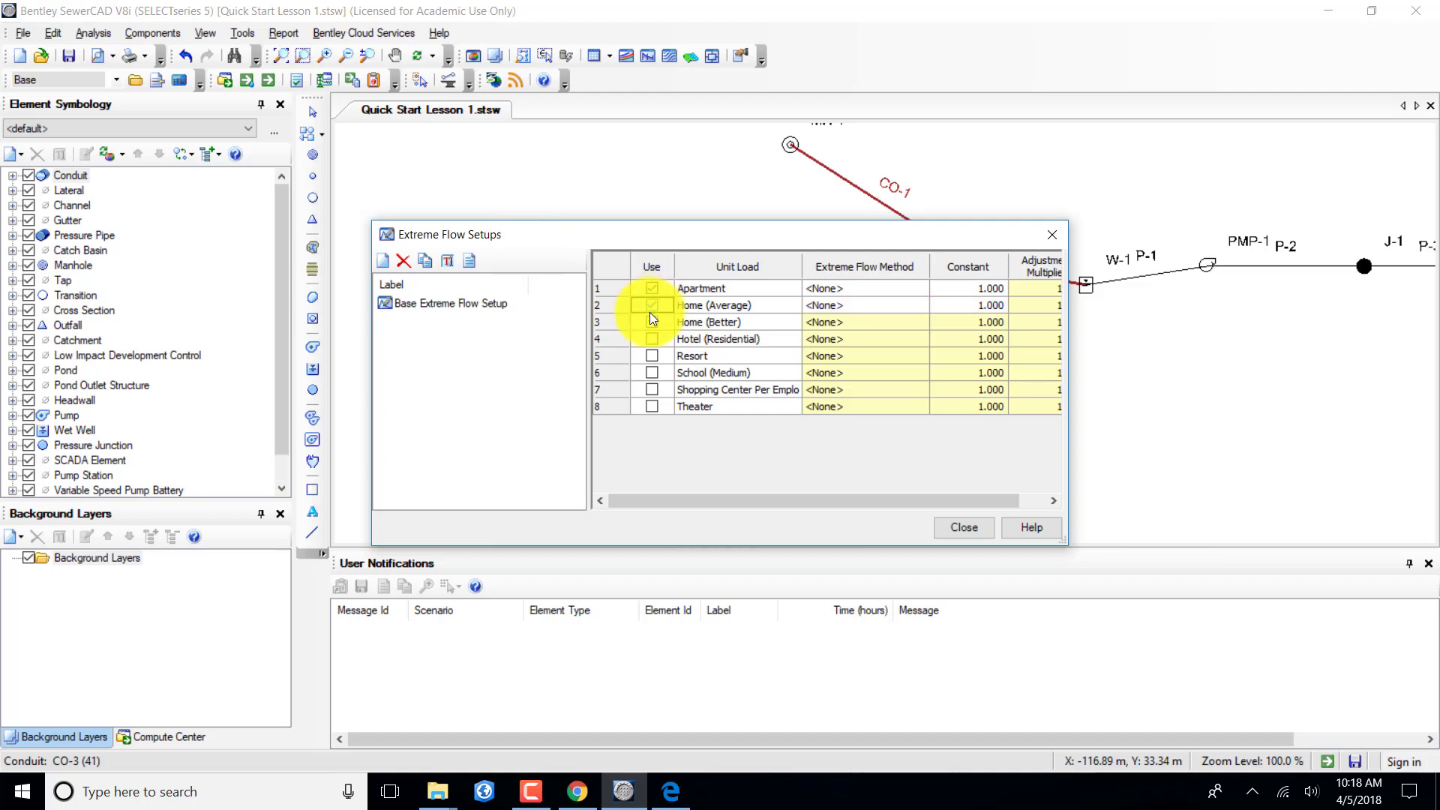
click(652, 322)
click(651, 339)
click(652, 355)
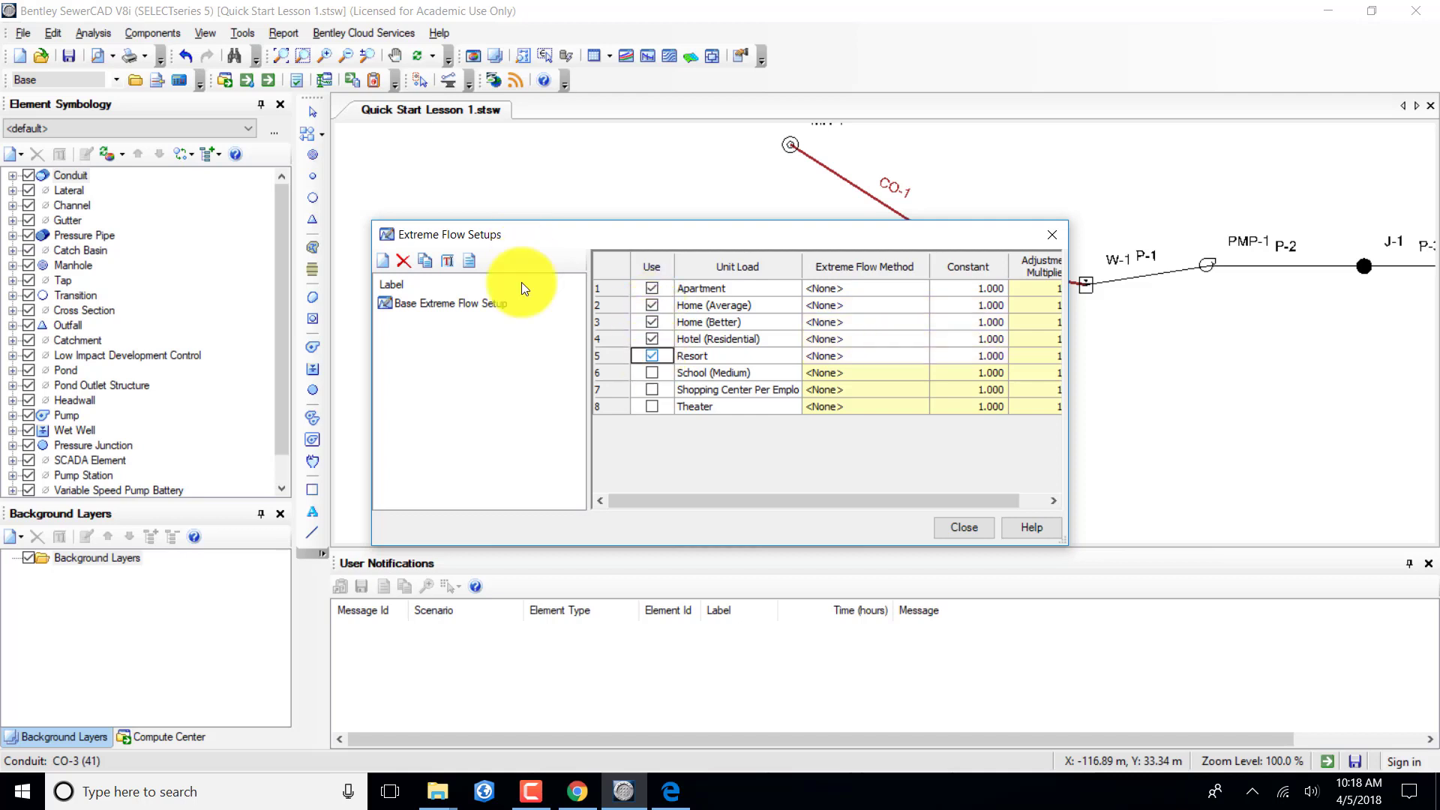
click(651, 372)
click(652, 389)
click(651, 406)
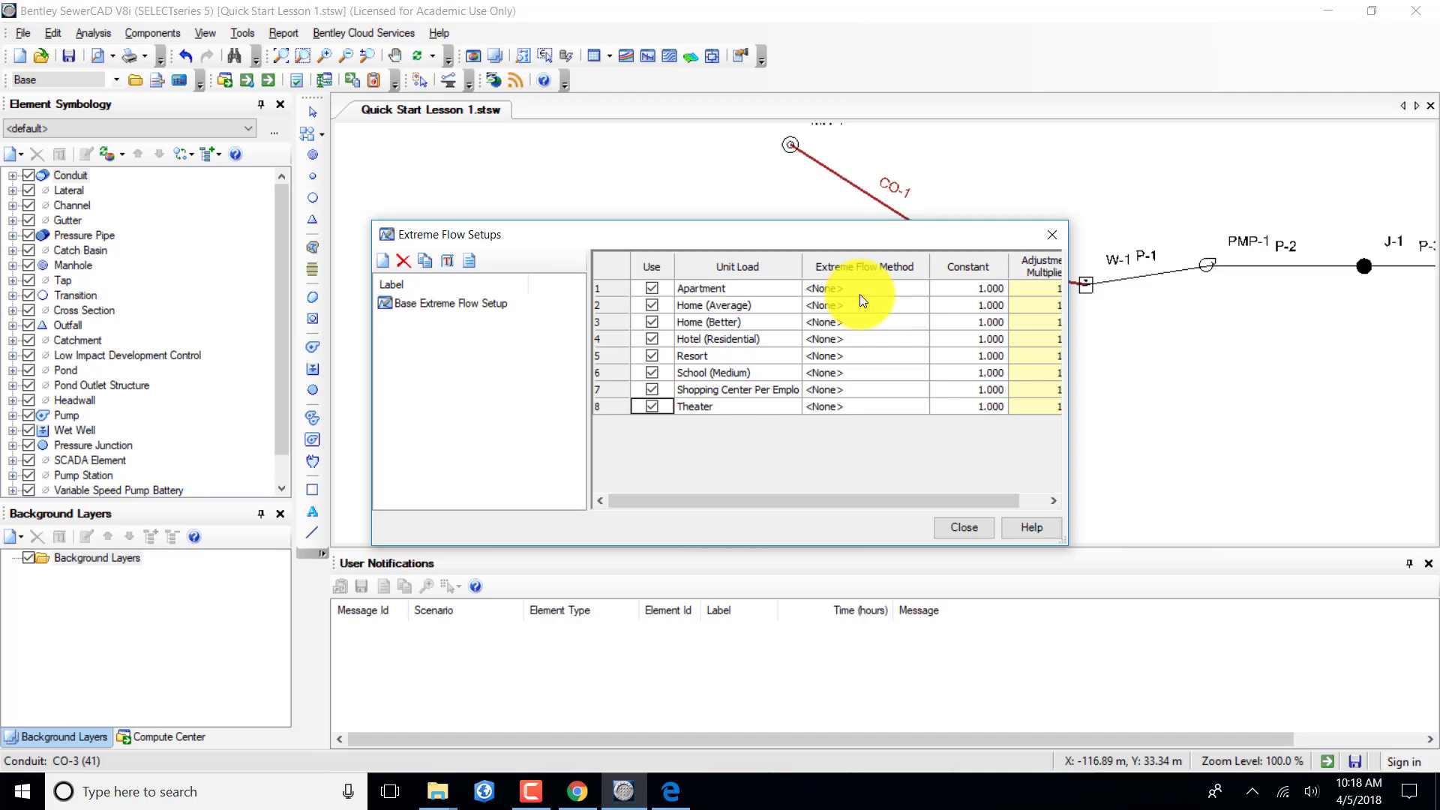
right_click(664, 268)
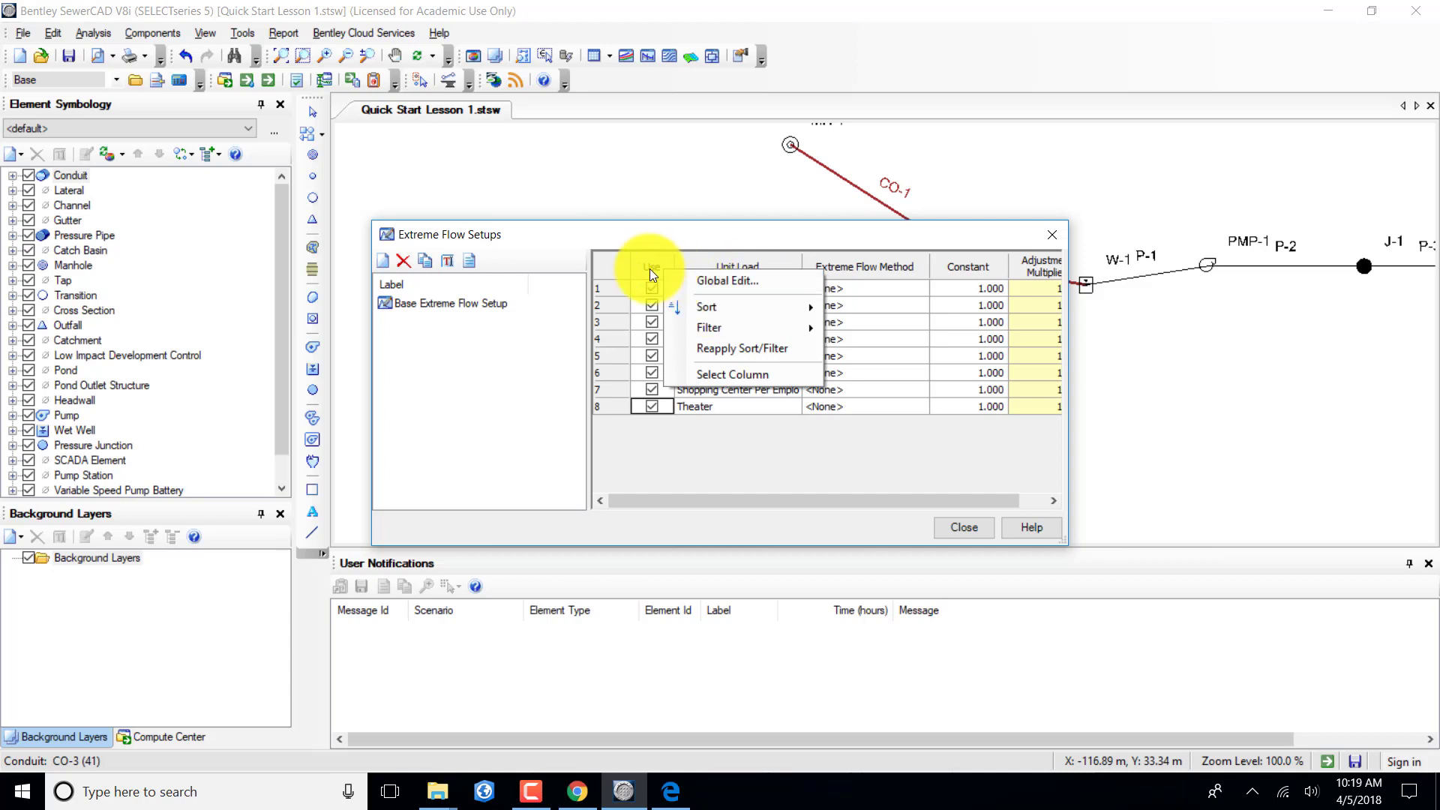
key(Escape)
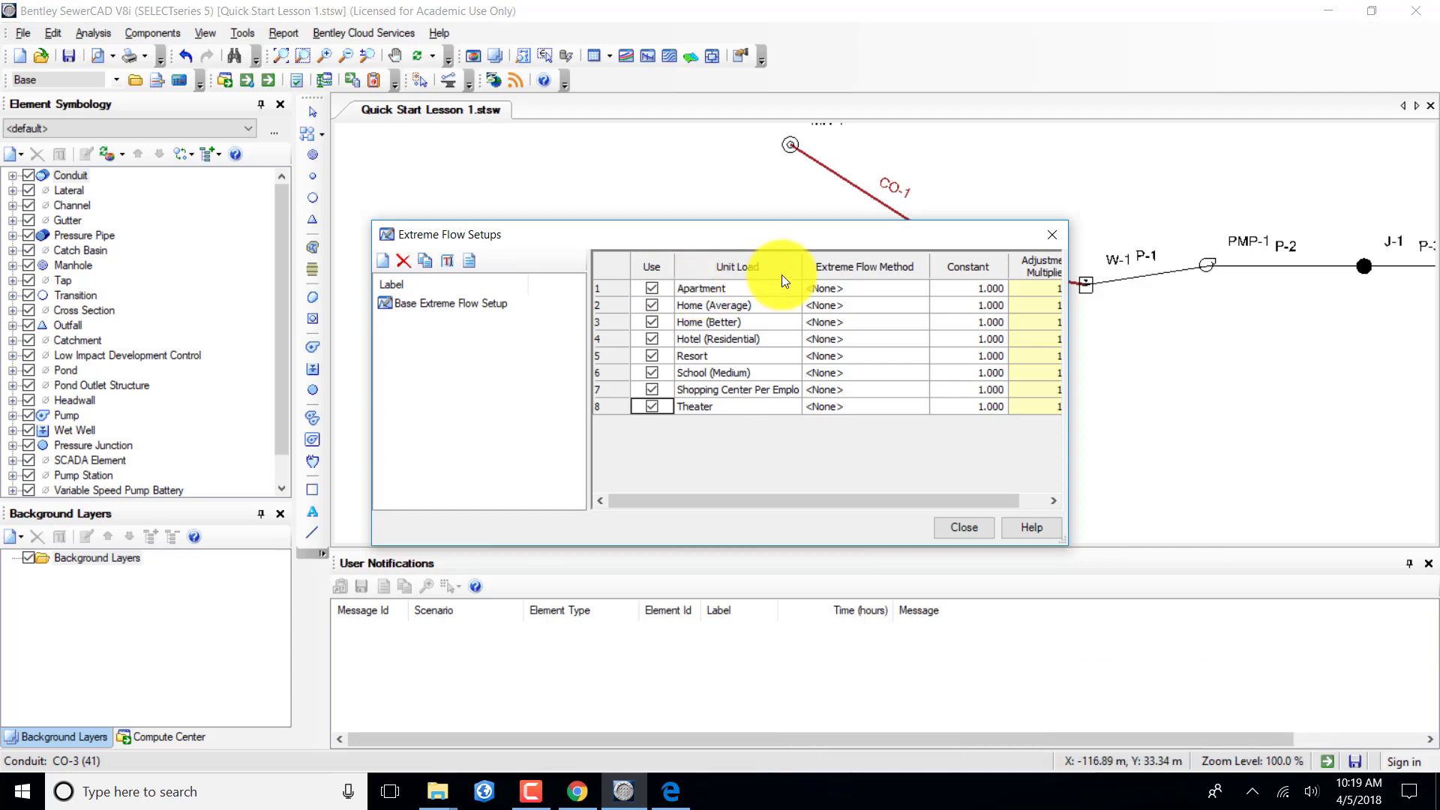
right_click(859, 270)
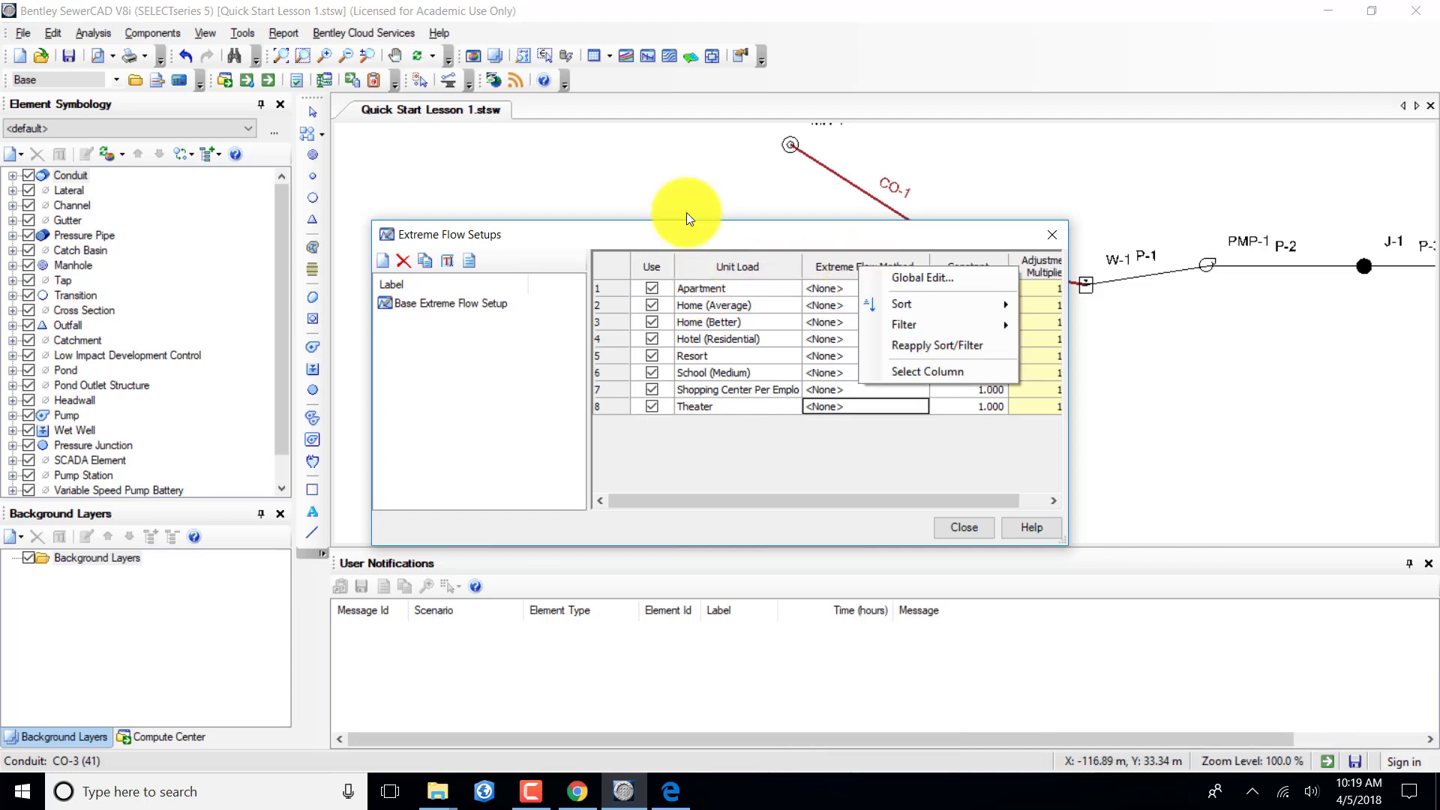
click(899, 277)
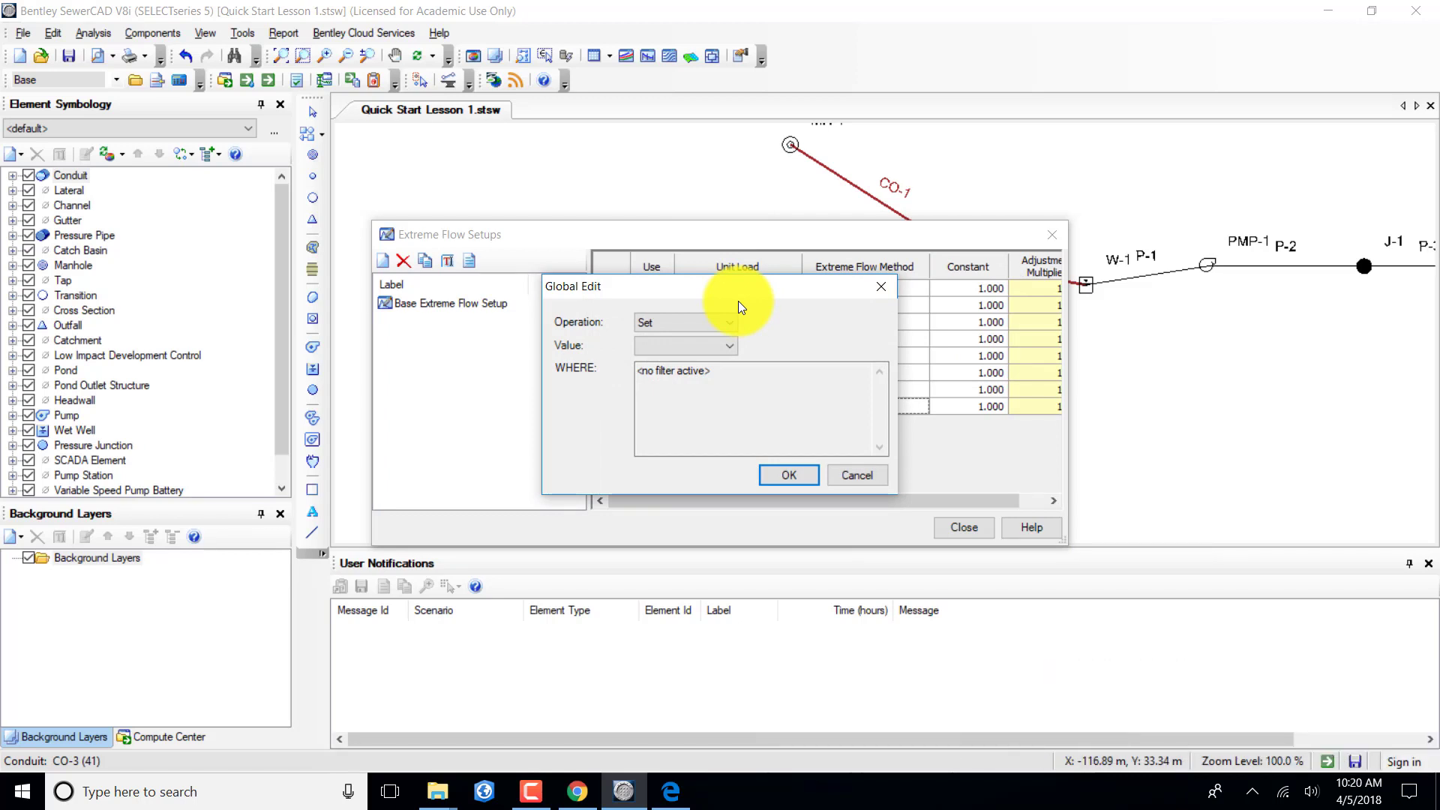
click(861, 474)
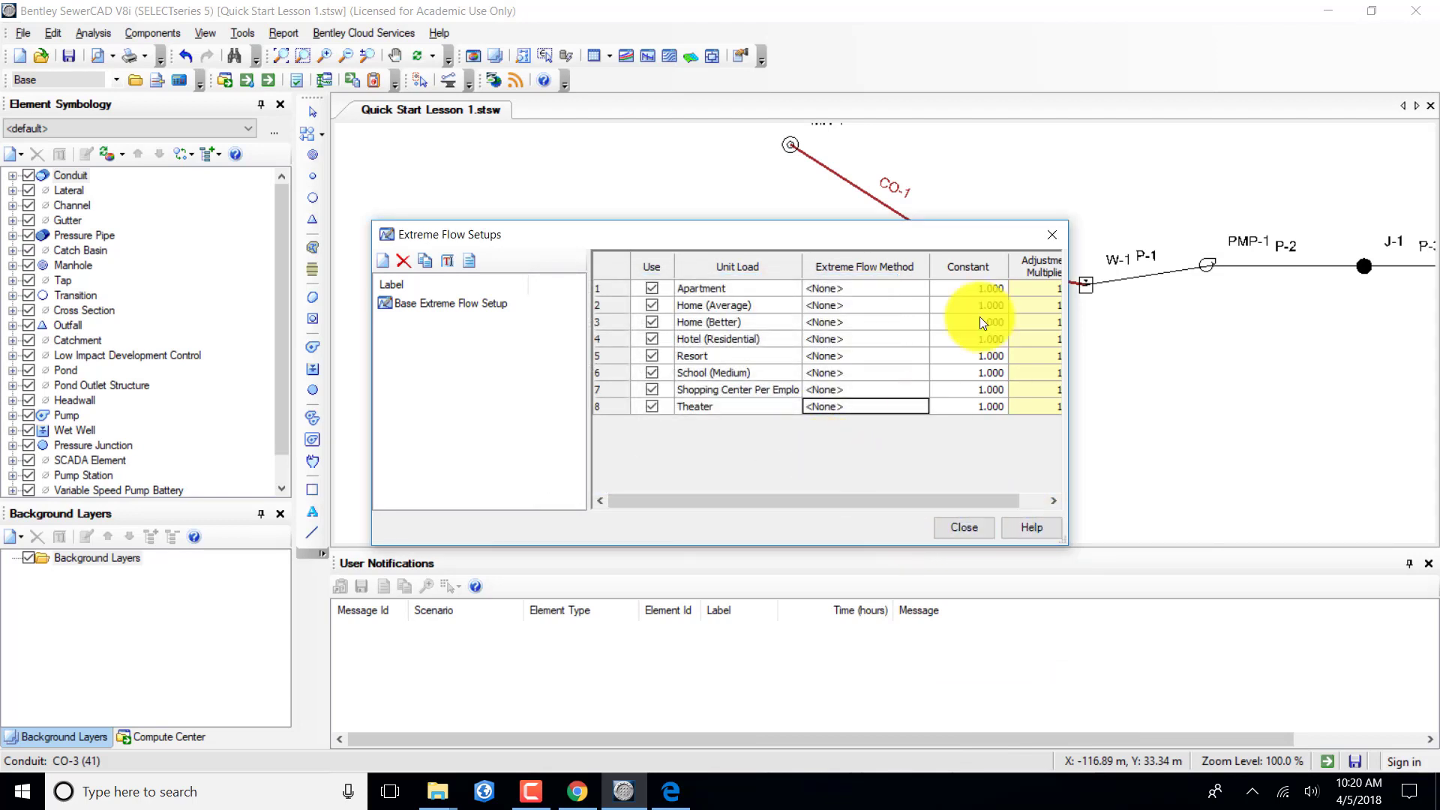
click(1050, 234)
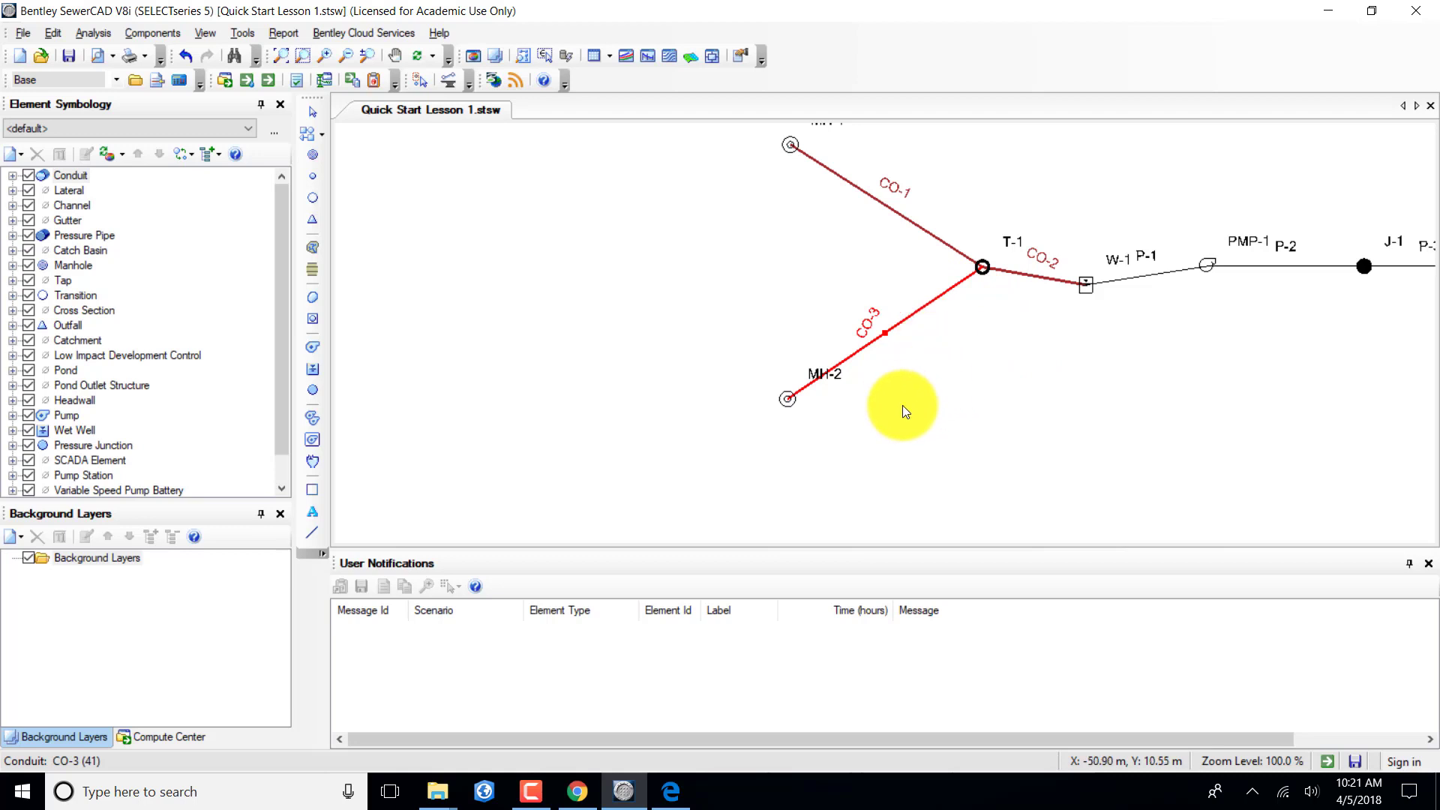
Rename the extreme flow factor definition to Babbit and close the Extreme Flows dialog.
click(161, 33)
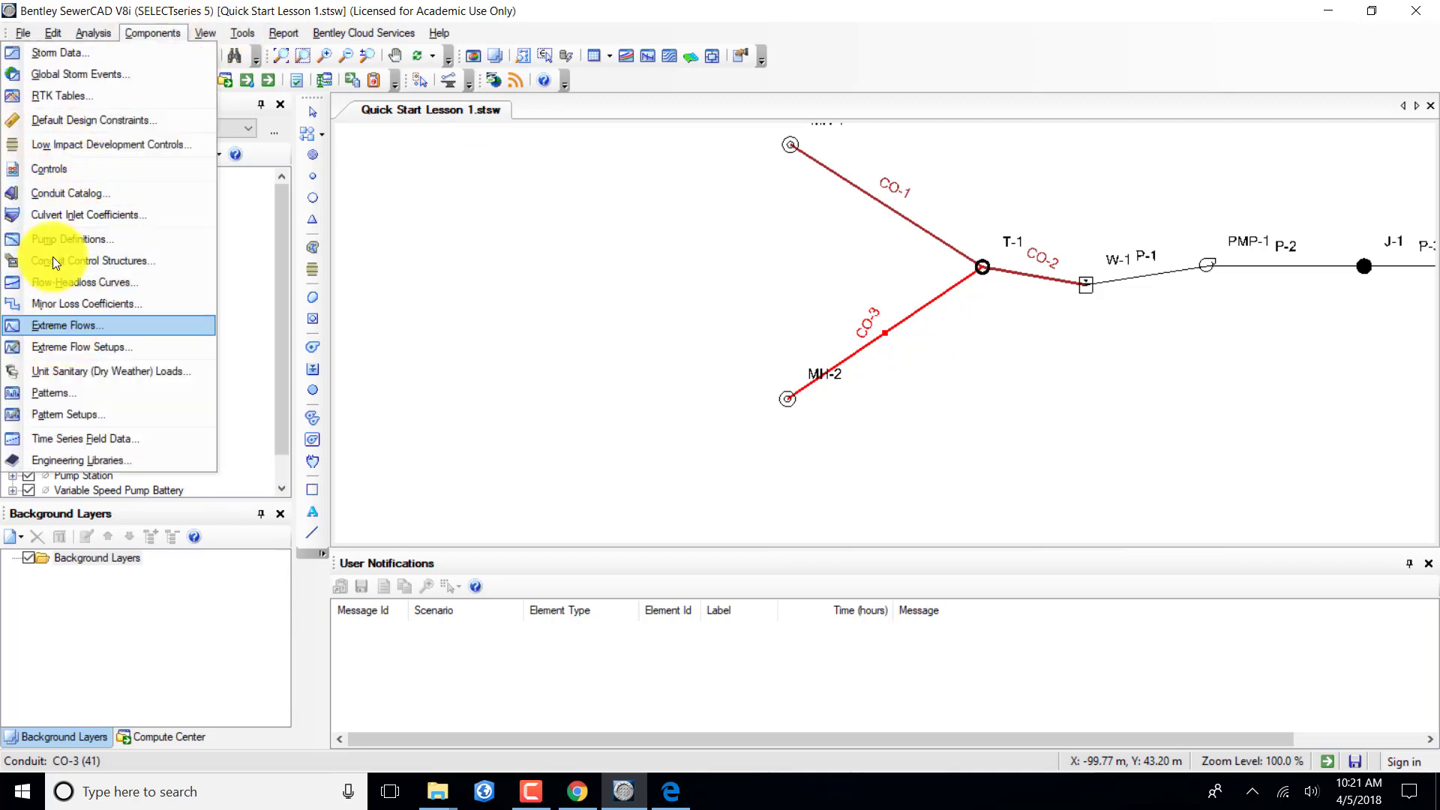
click(66, 325)
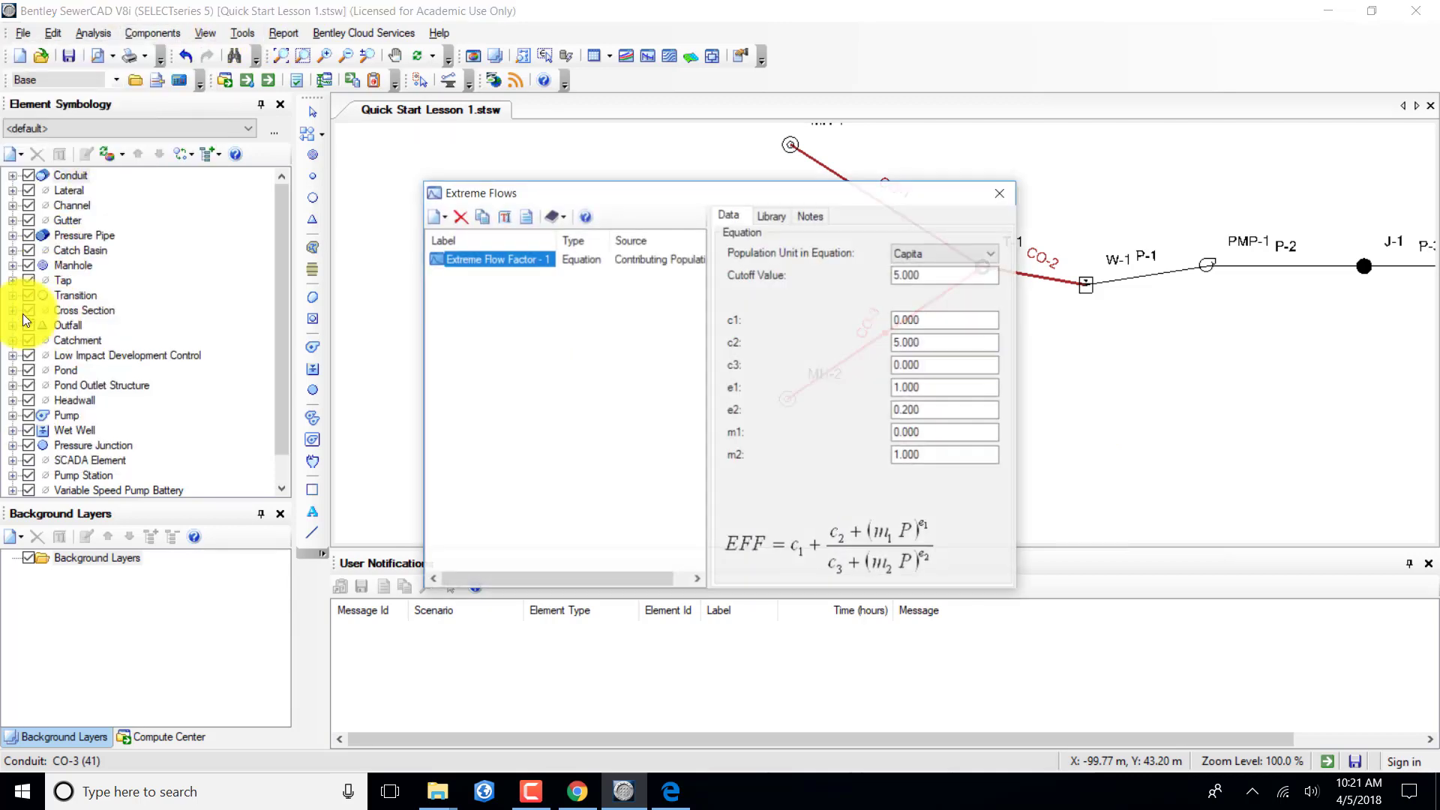
right_click(497, 262)
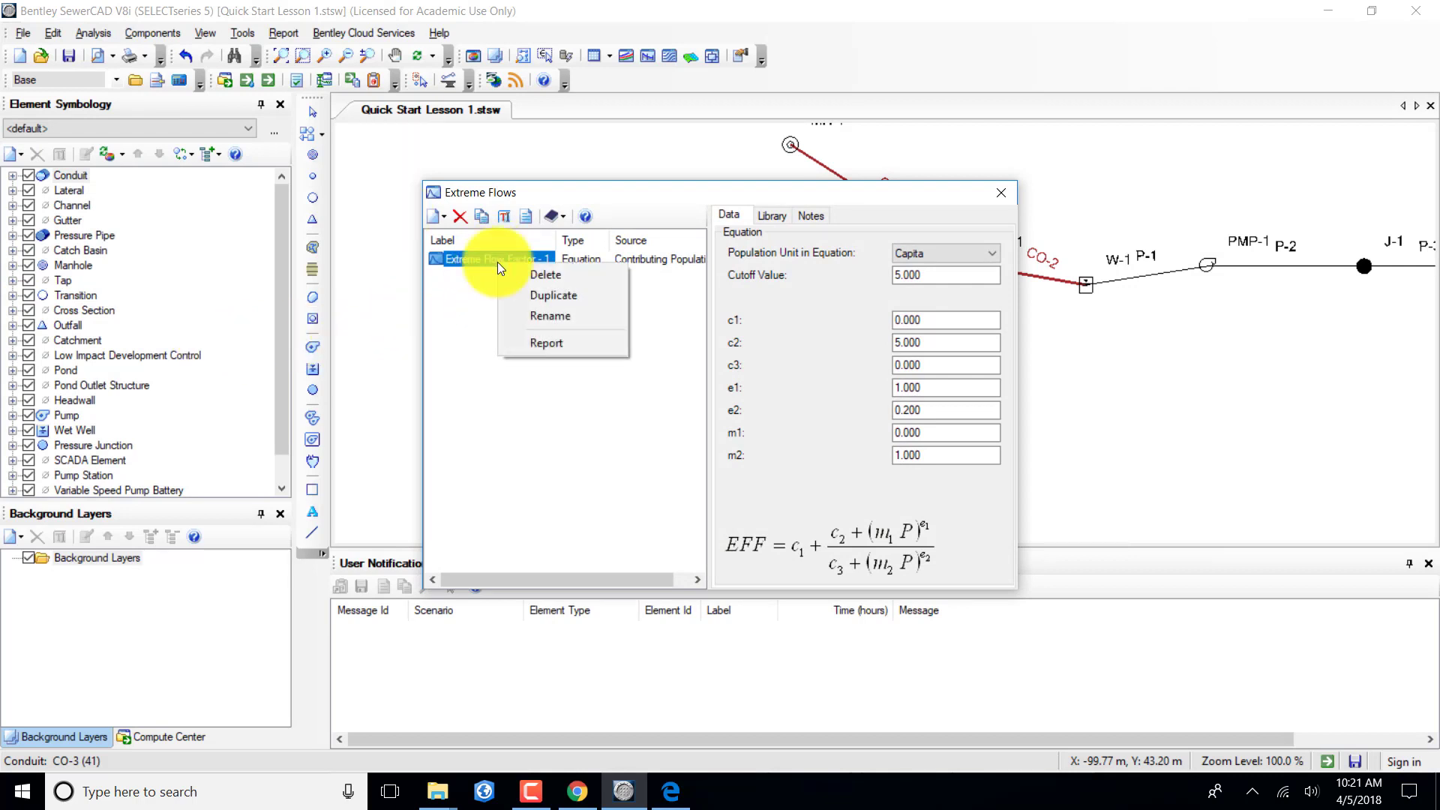
click(552, 315)
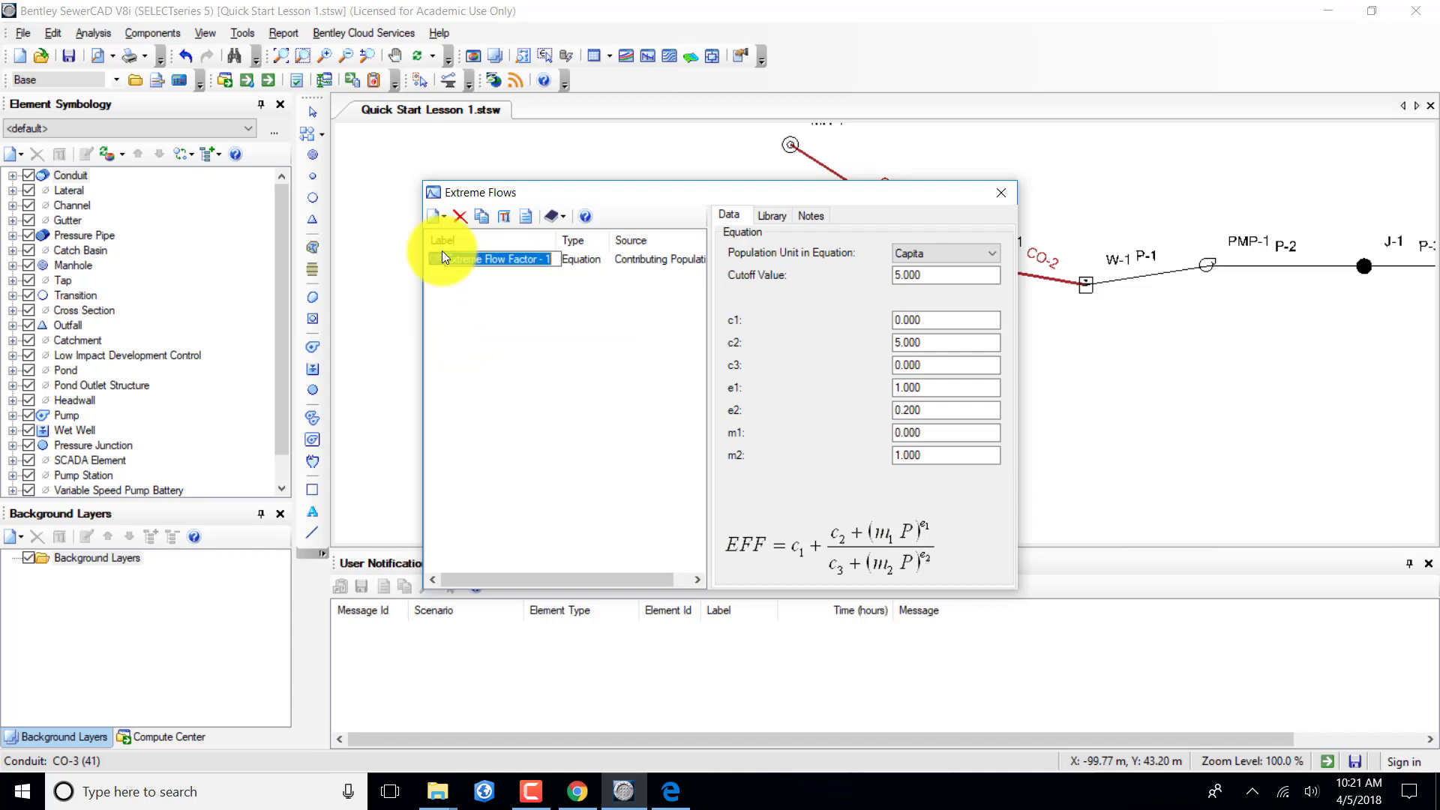
key(BackSpace)
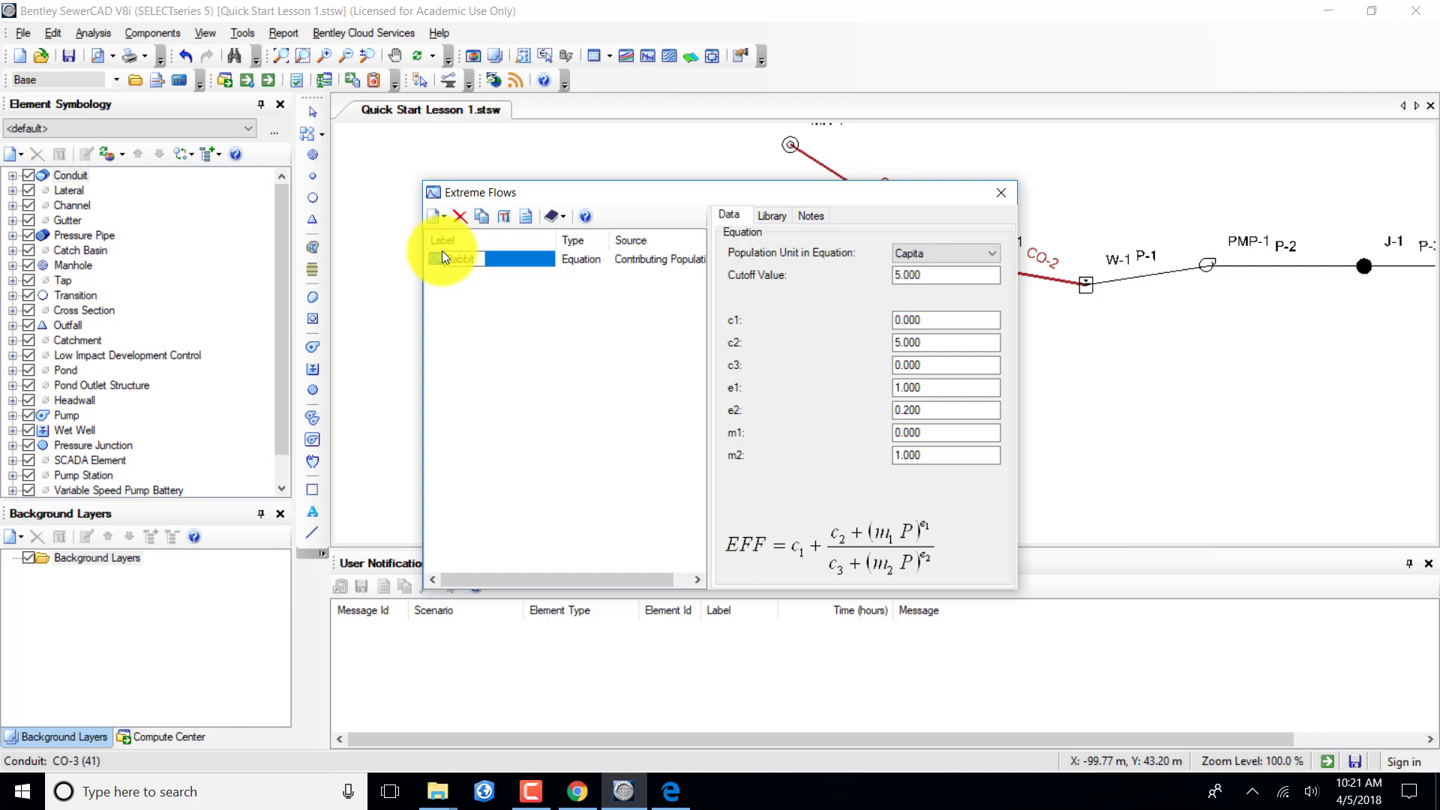
key(Return)
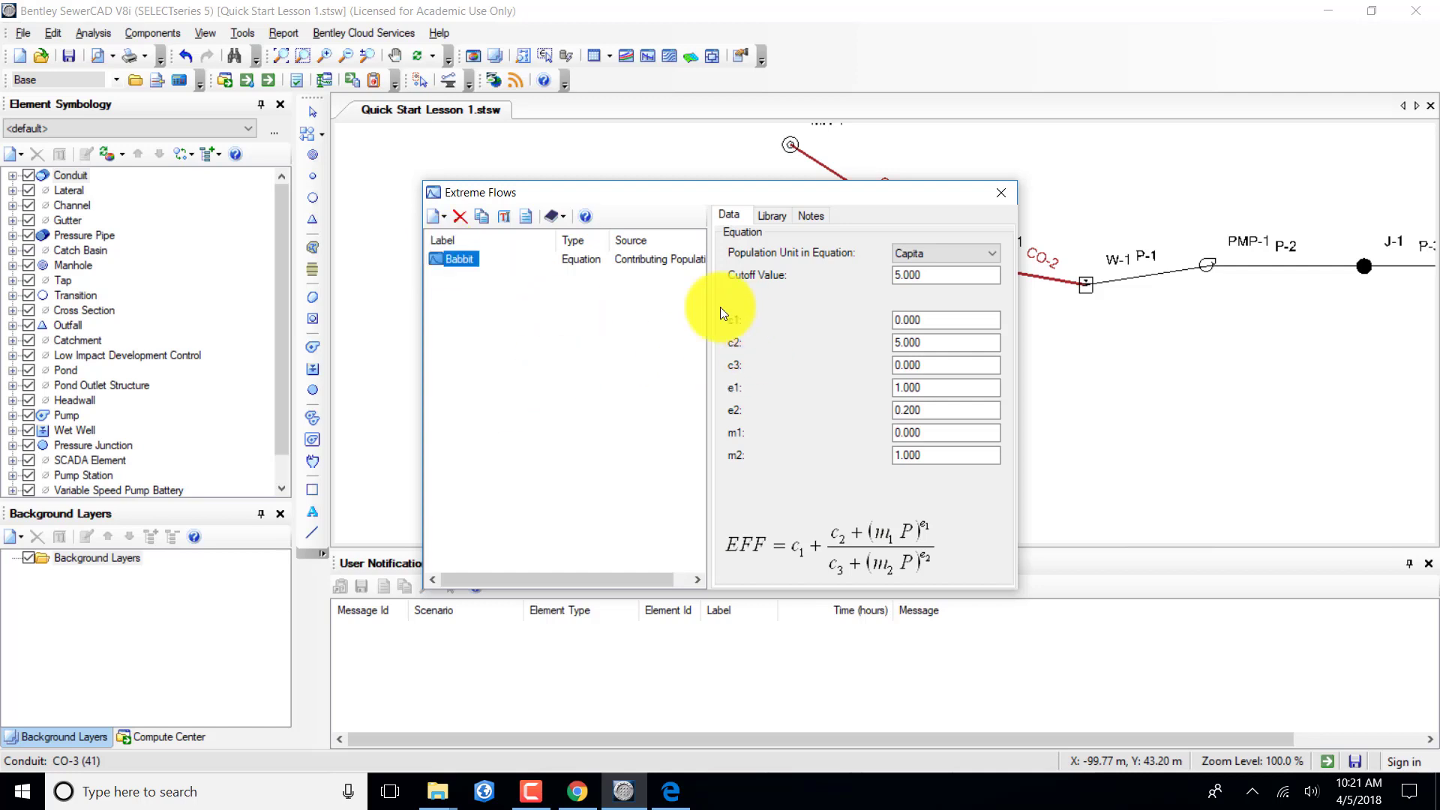
click(1003, 193)
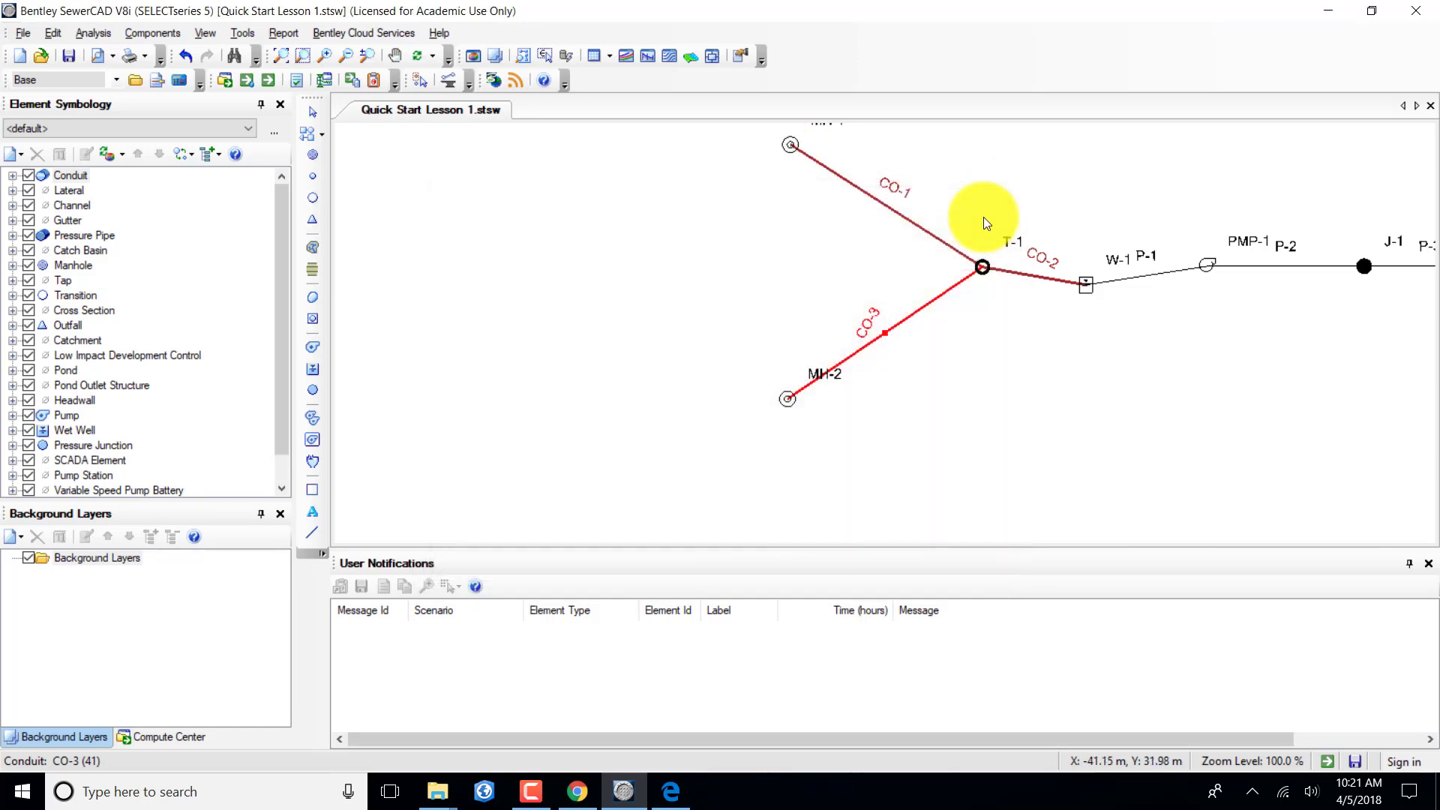
Enable use of every unit load, from Apartment through Theater, in Extreme Flow Setup - 1 with a global edit.
click(152, 35)
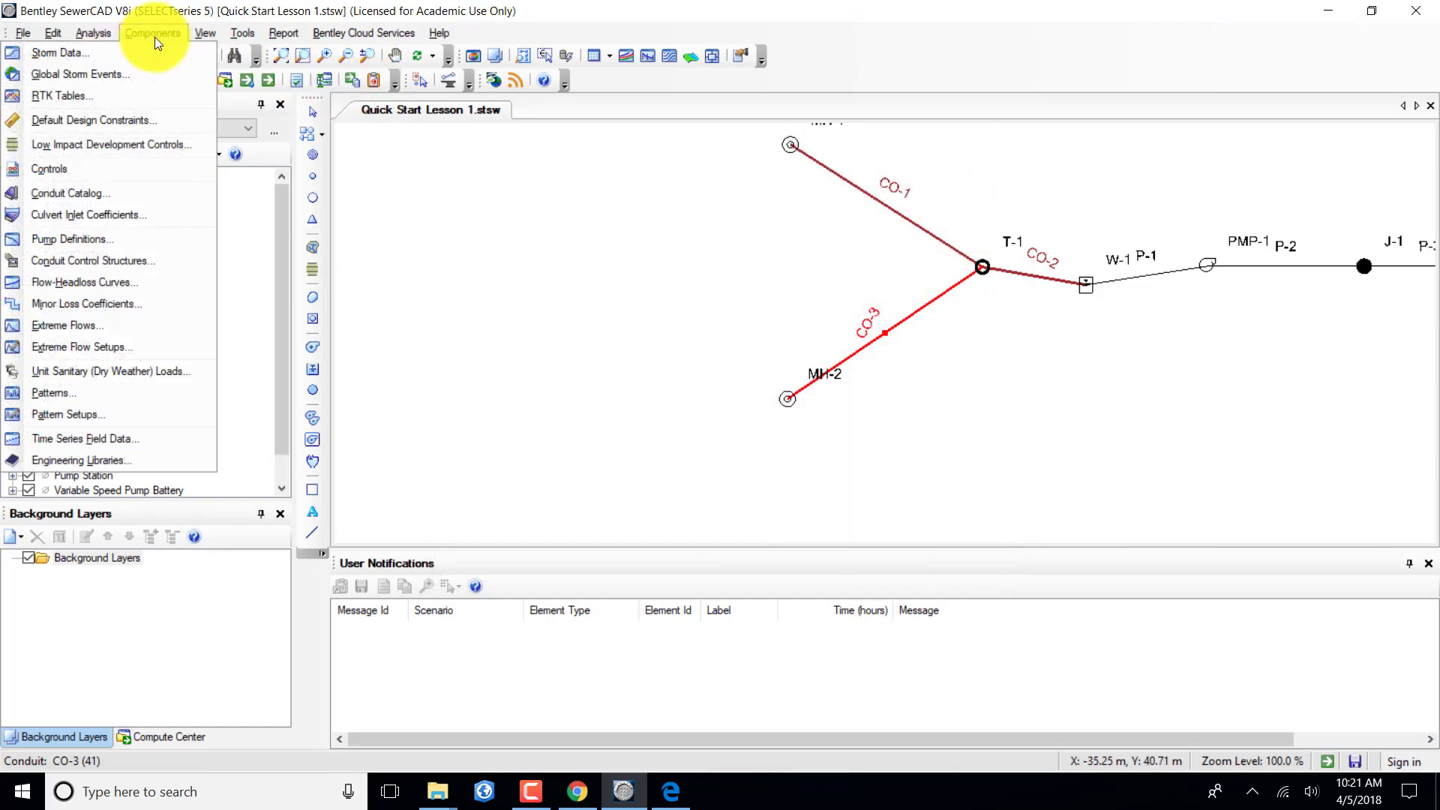
click(41, 346)
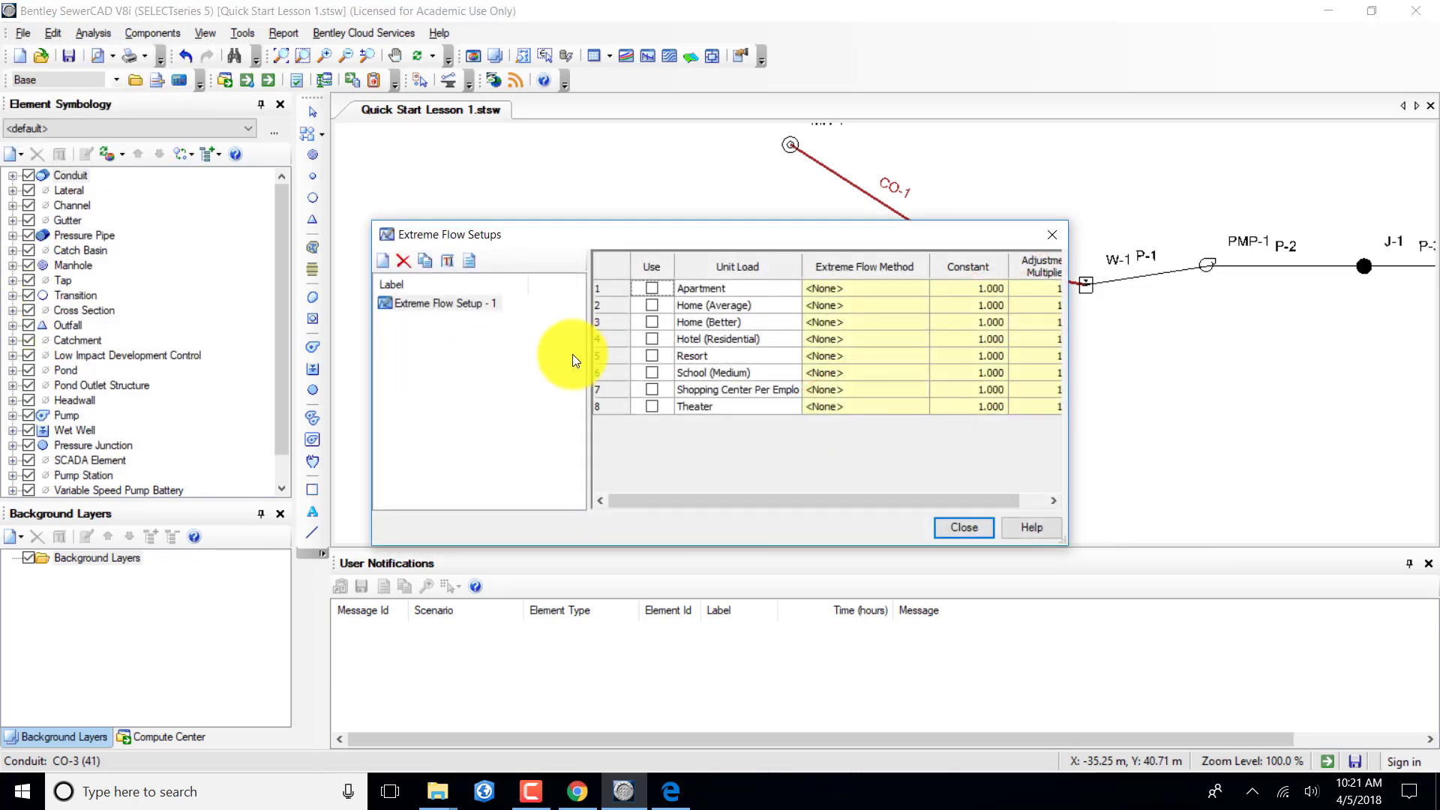
right_click(652, 268)
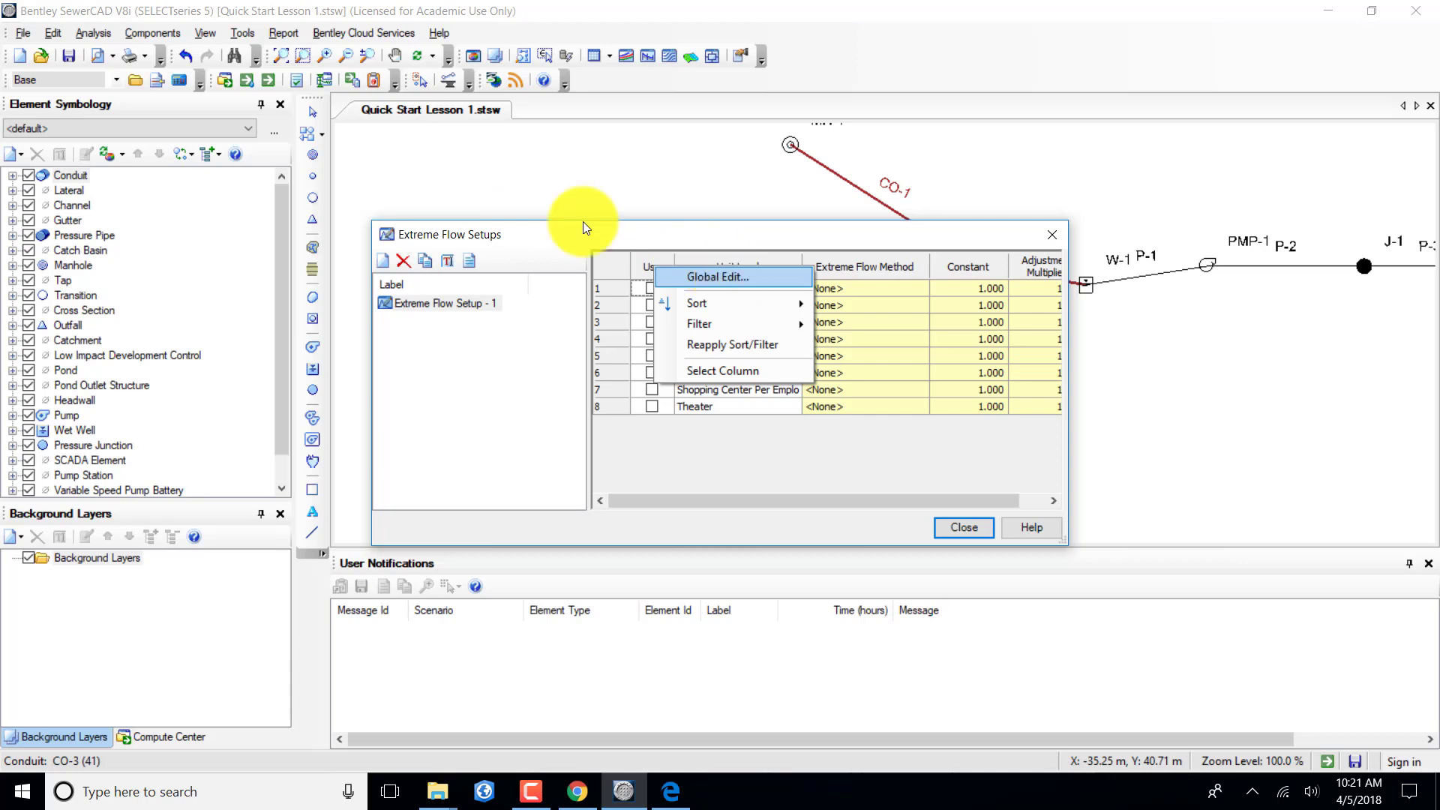
key(Return)
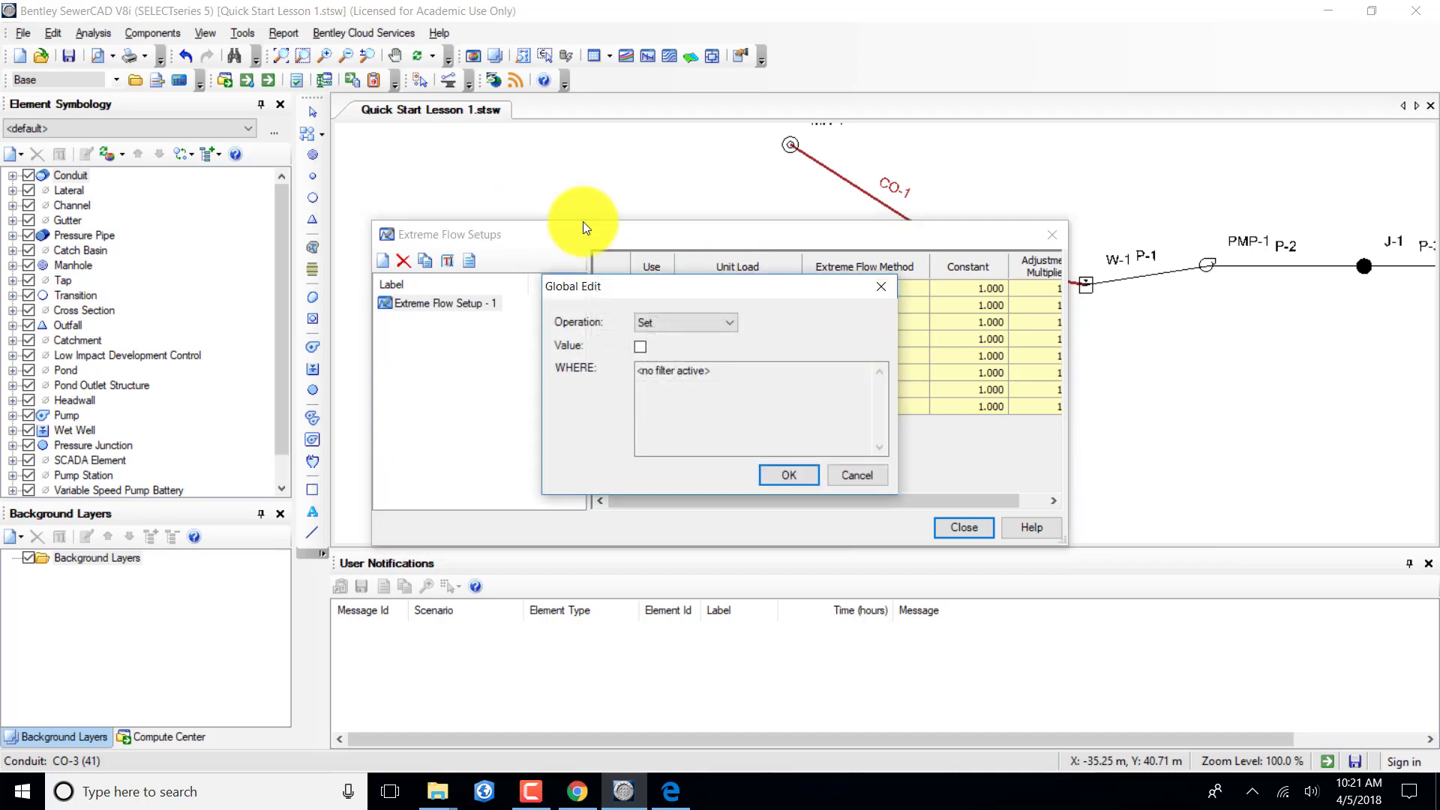
click(641, 348)
click(780, 474)
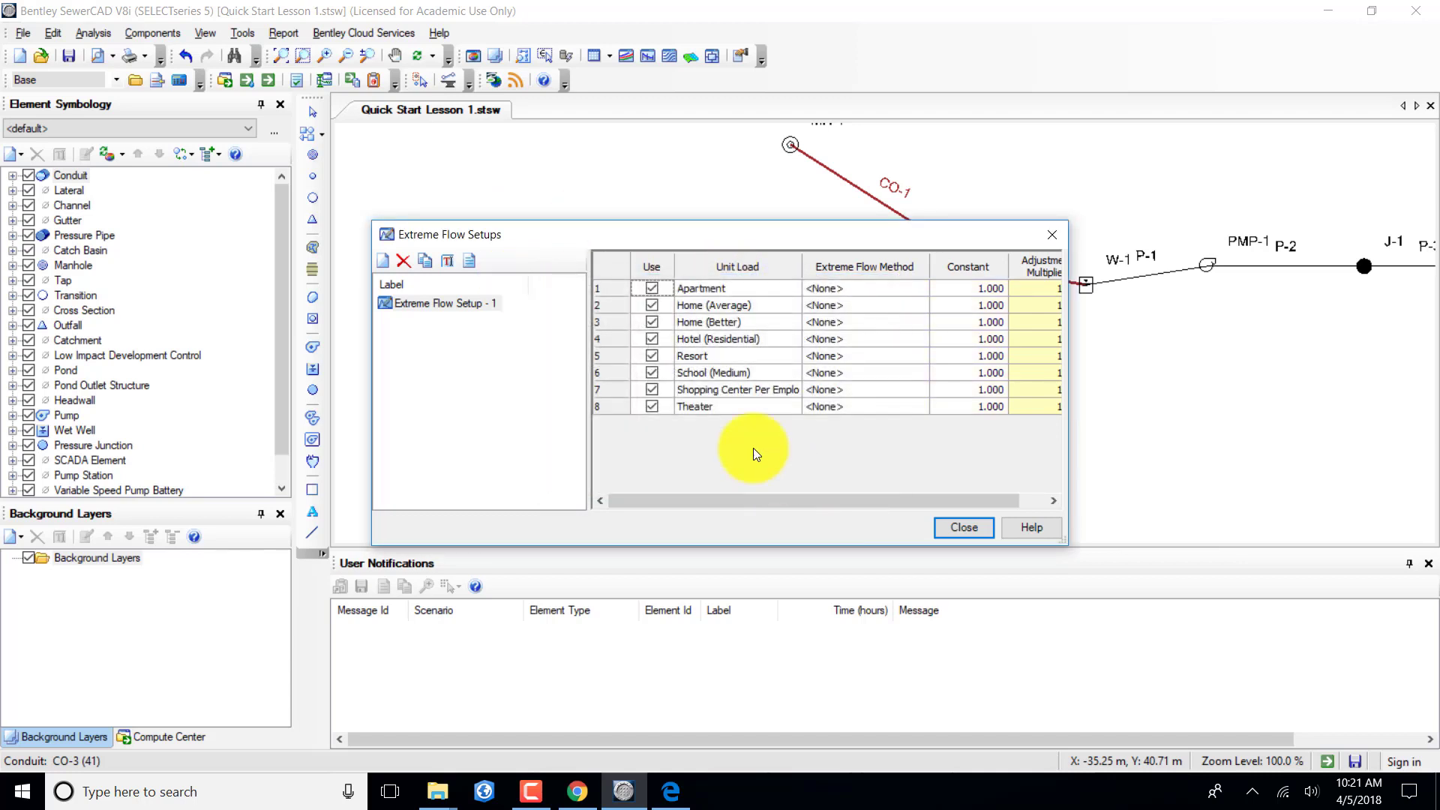
Globally set the extreme flow method to Babbit for all unit loads and close the Extreme Flow Setups dialog.
right_click(879, 268)
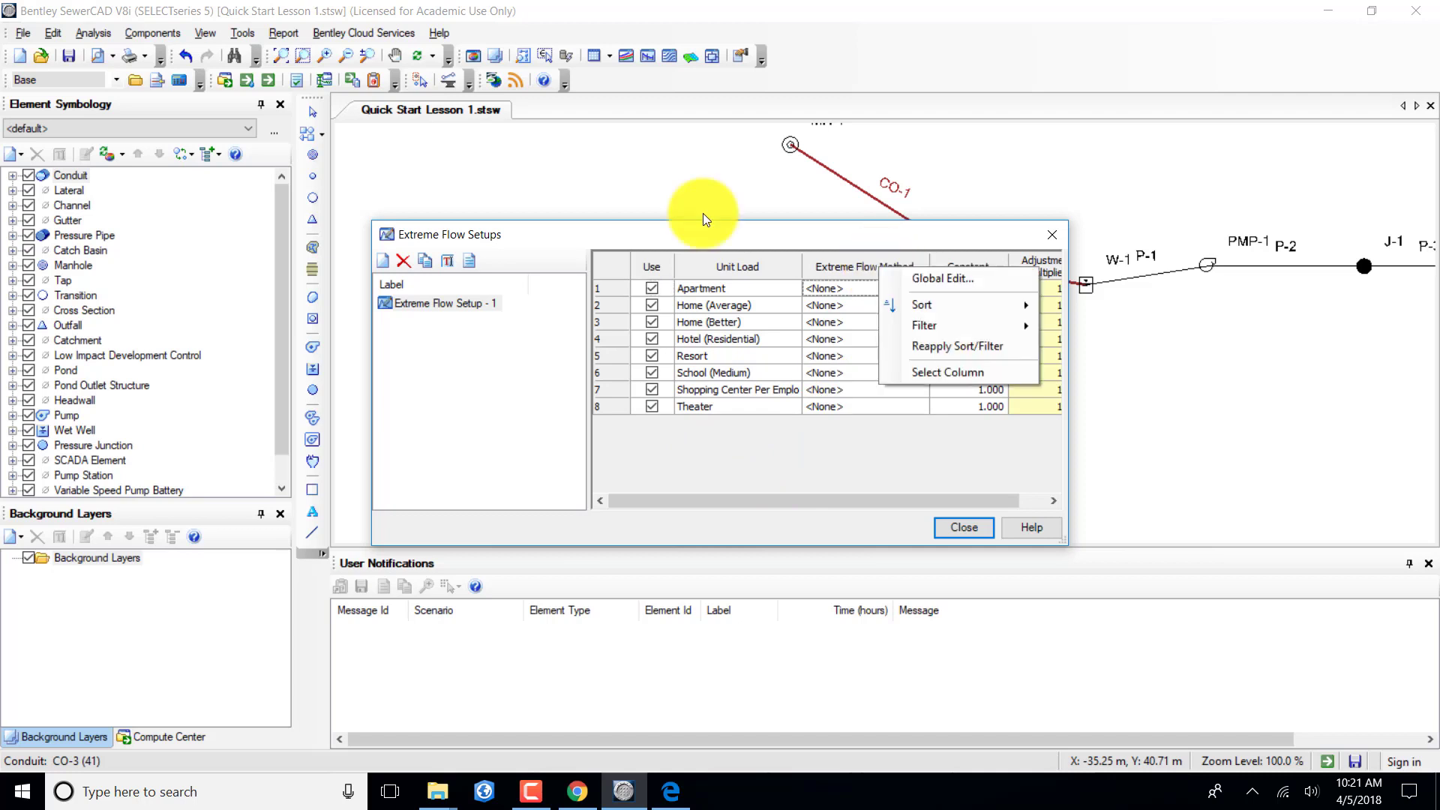
click(922, 279)
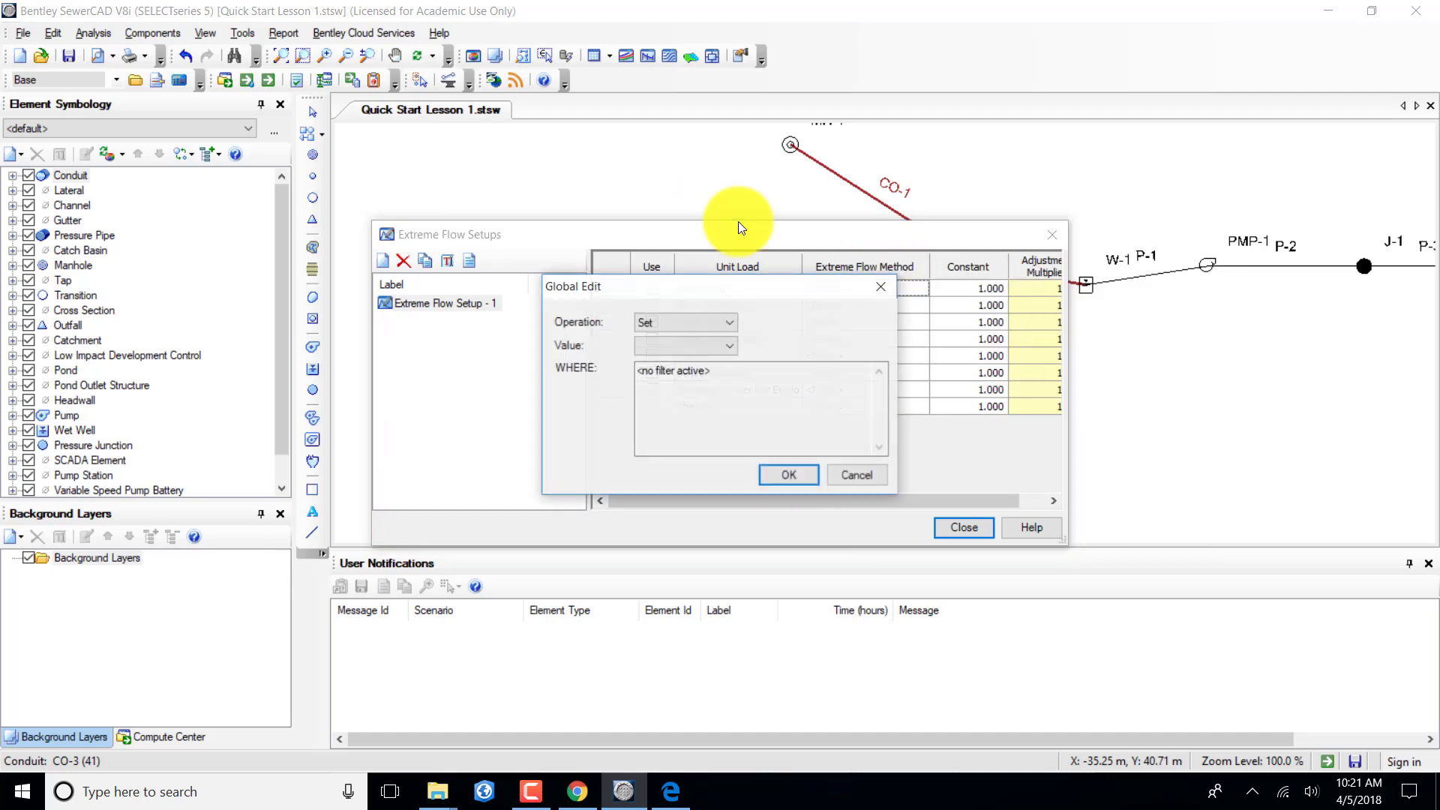
click(727, 346)
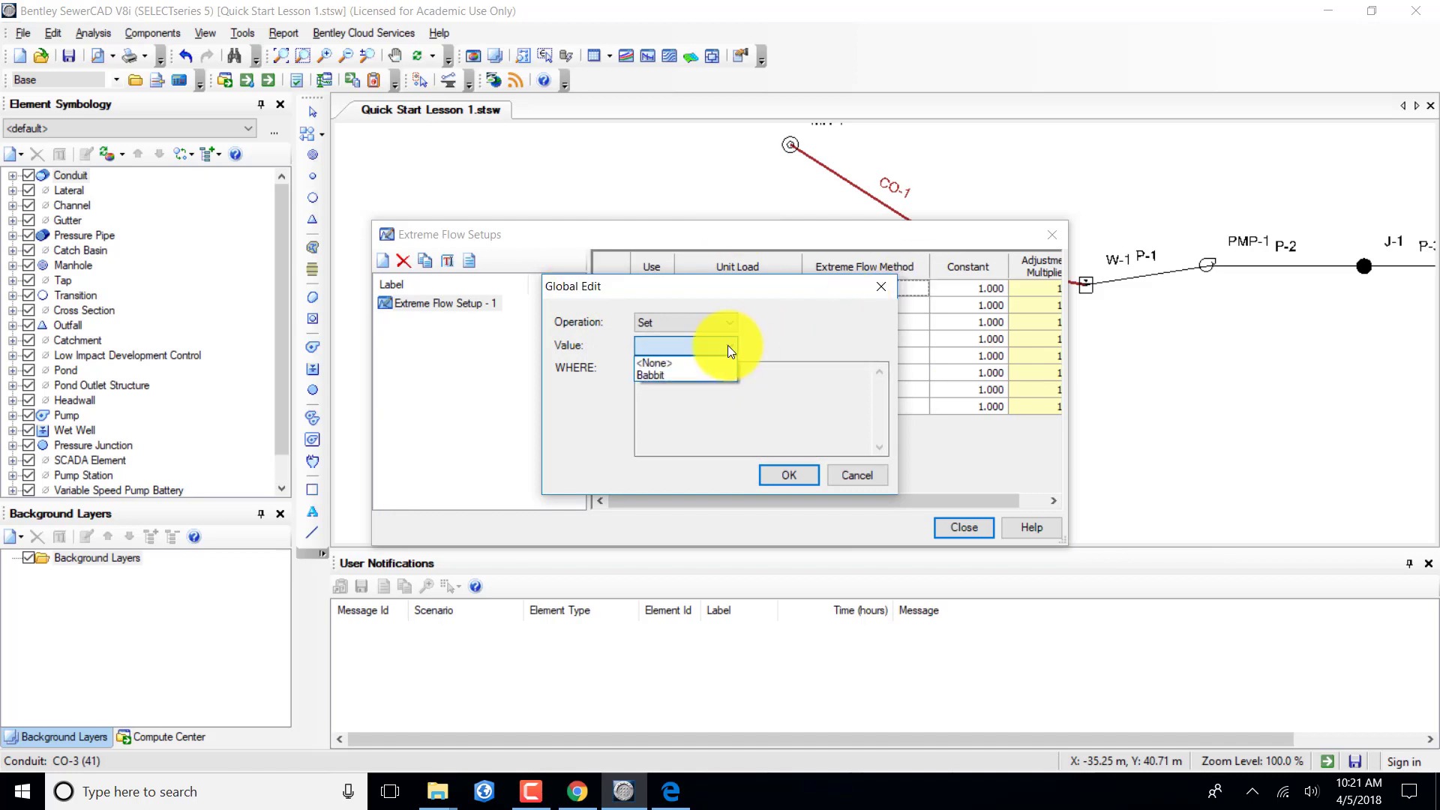
click(650, 375)
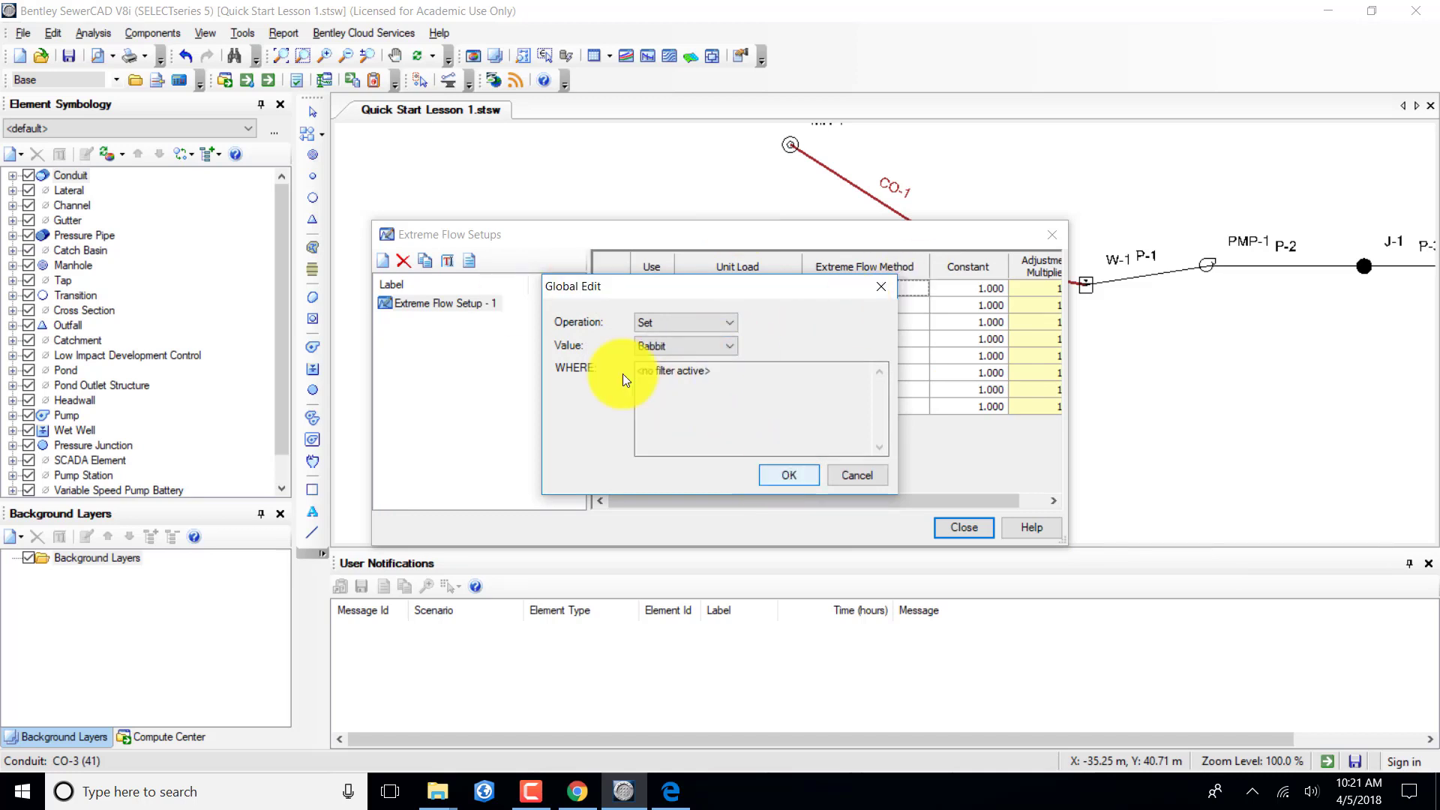
click(772, 478)
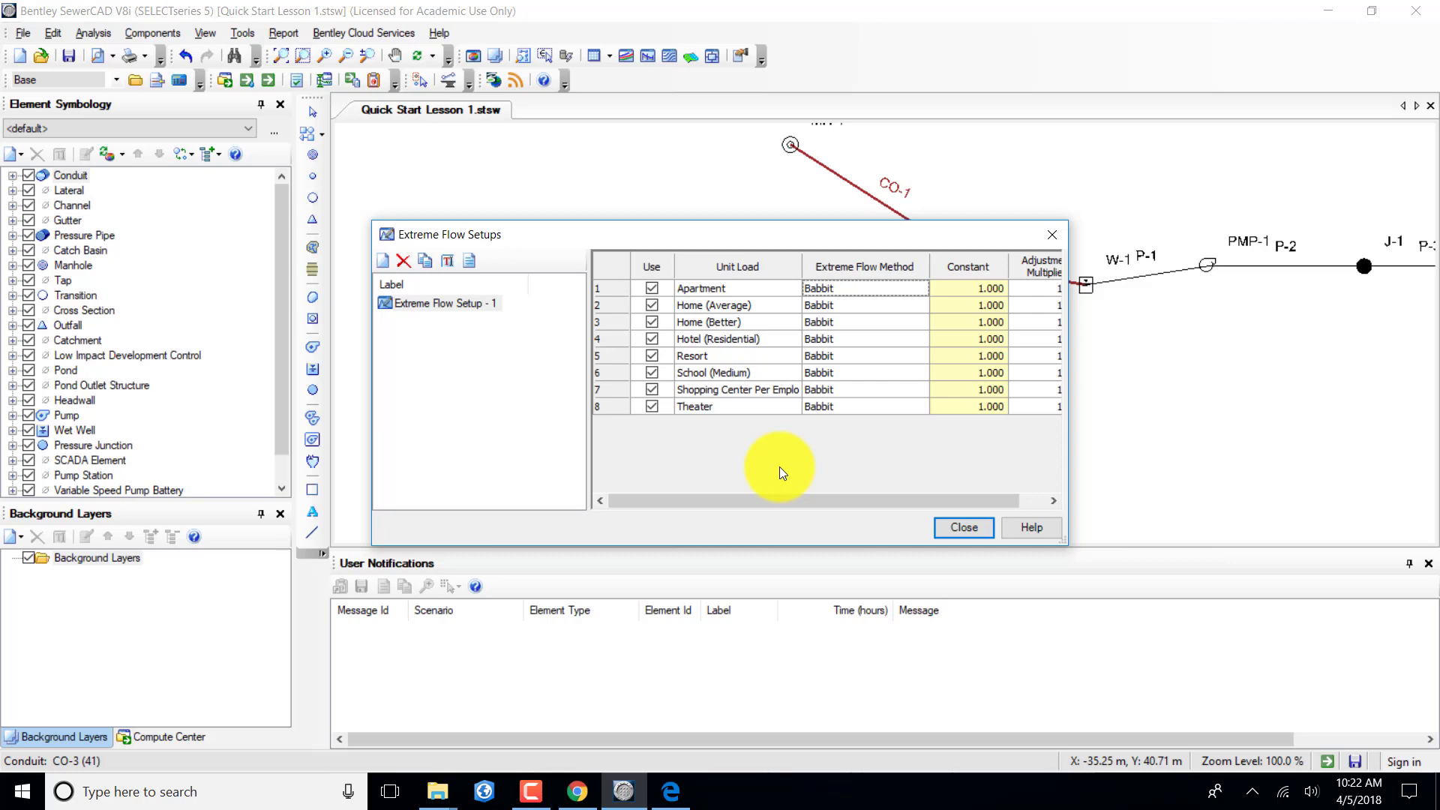
drag(817, 493, 902, 493)
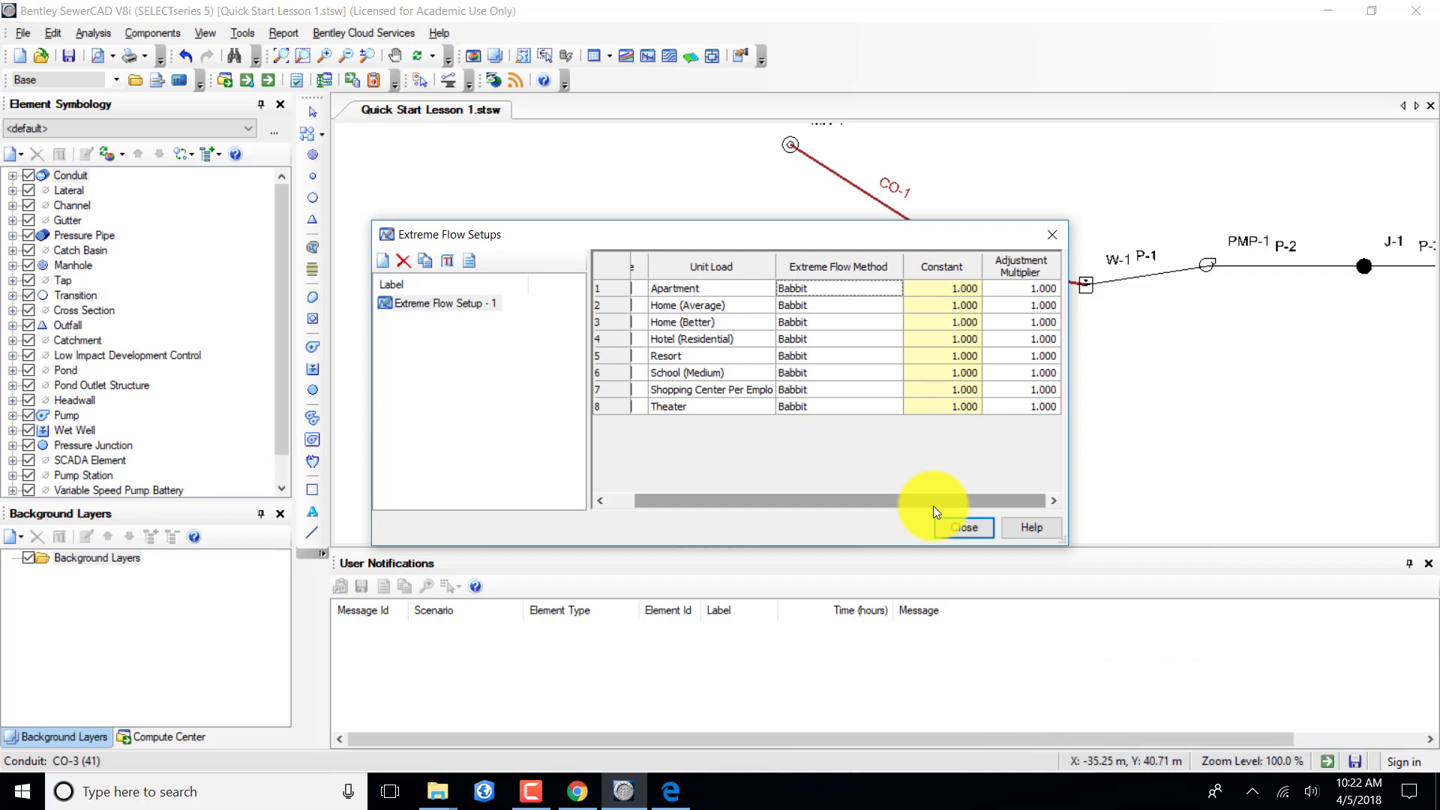
click(957, 526)
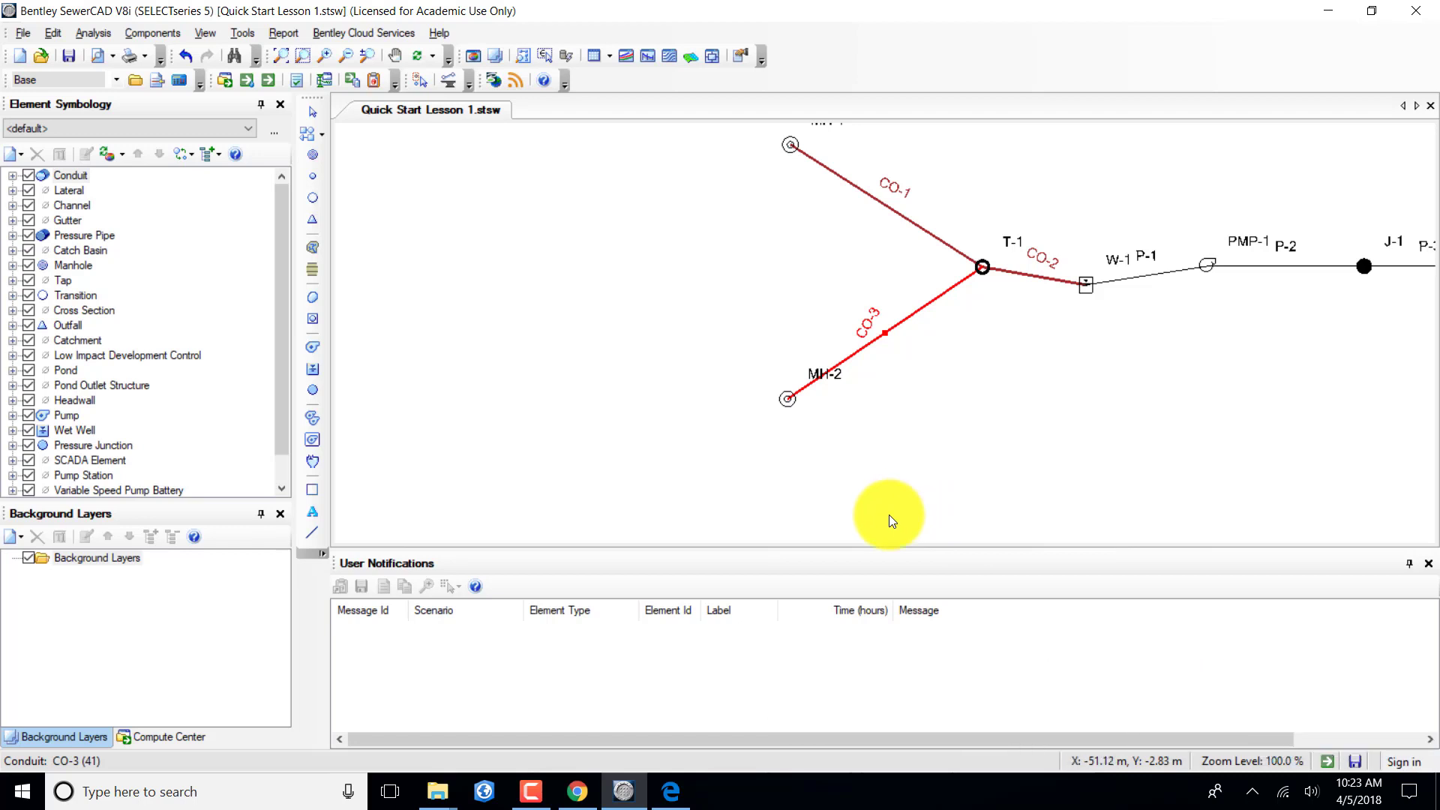
Assign Extreme Flow Setup - 1 as the extreme flow setup in the Base Calculation Options and close the calculation options.
click(92, 33)
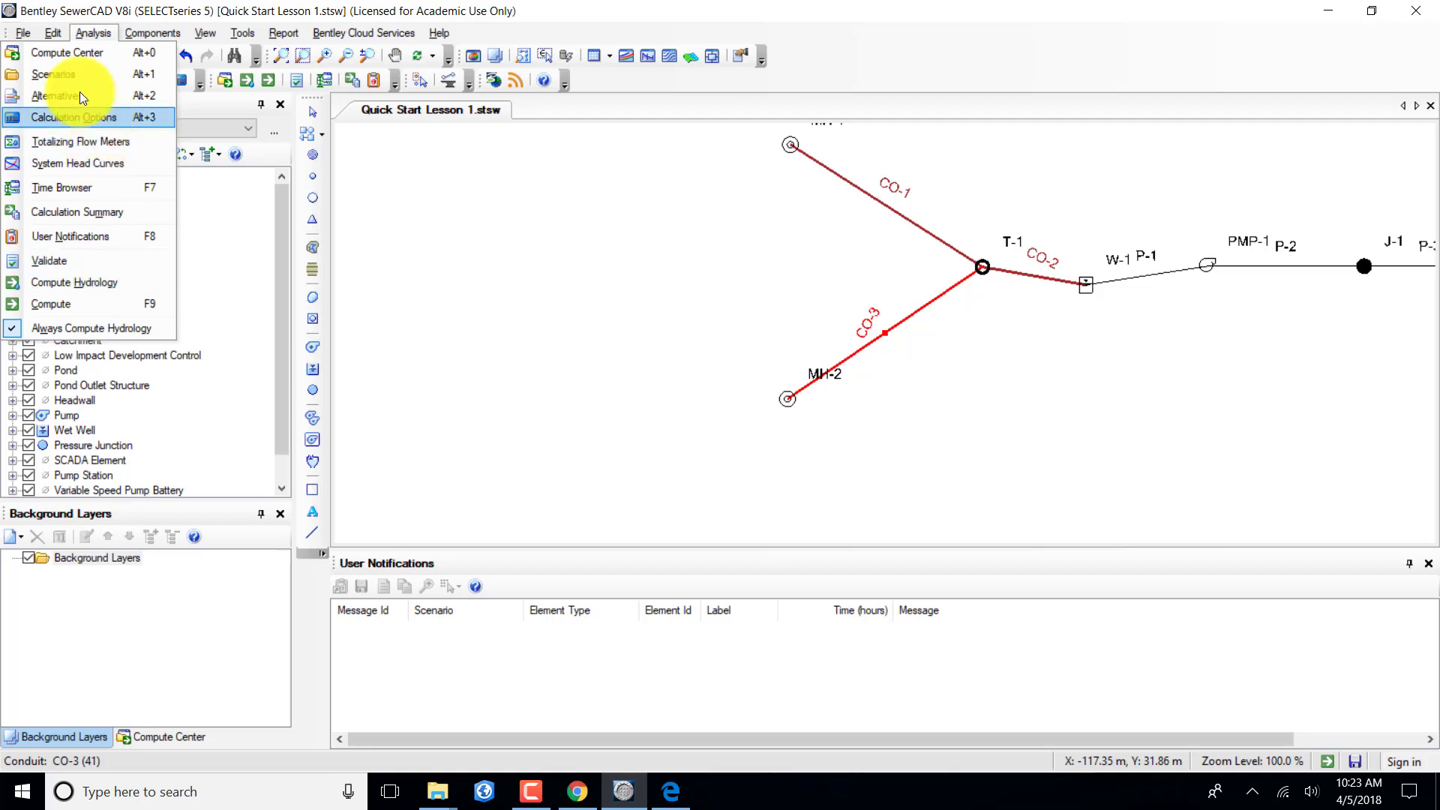
click(84, 117)
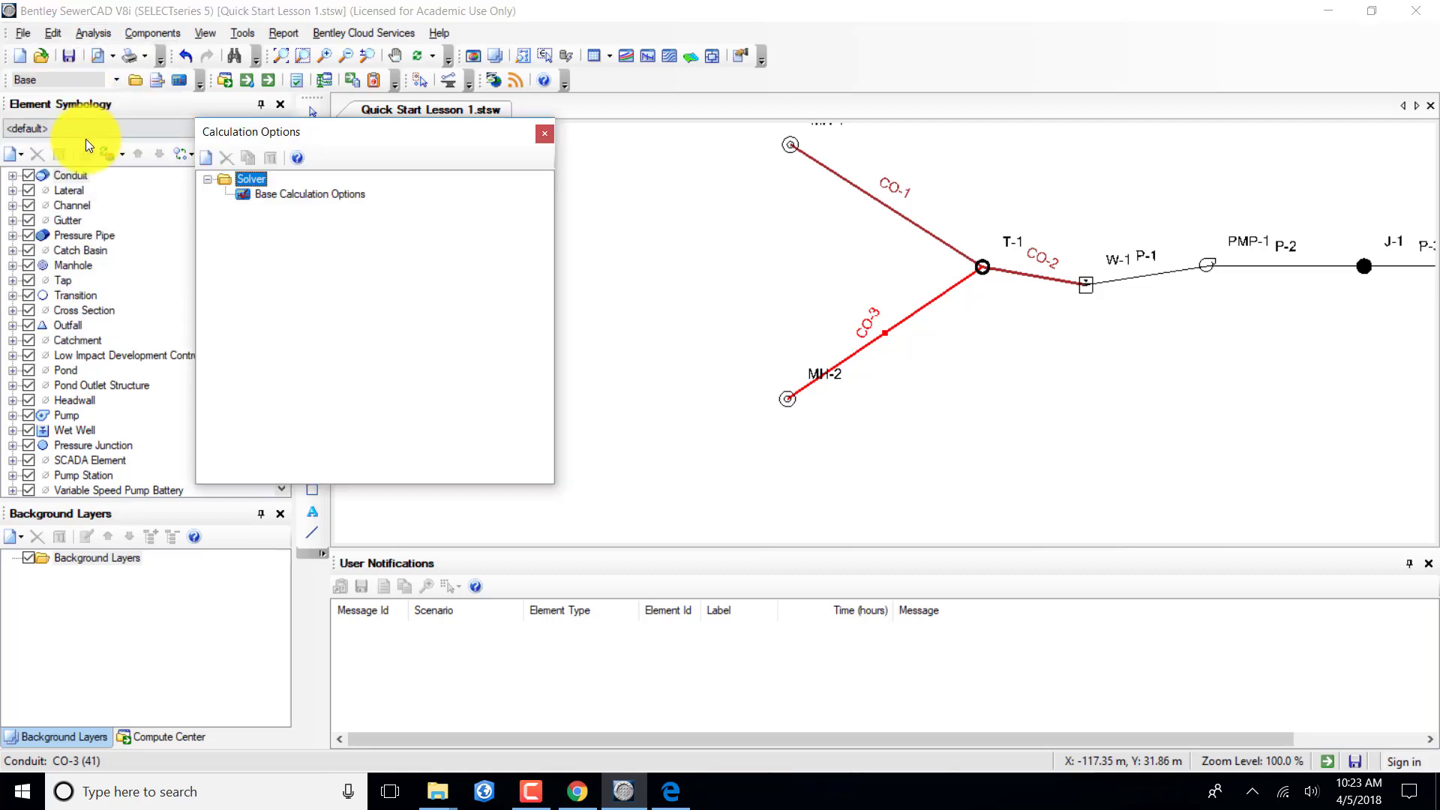
click(345, 196)
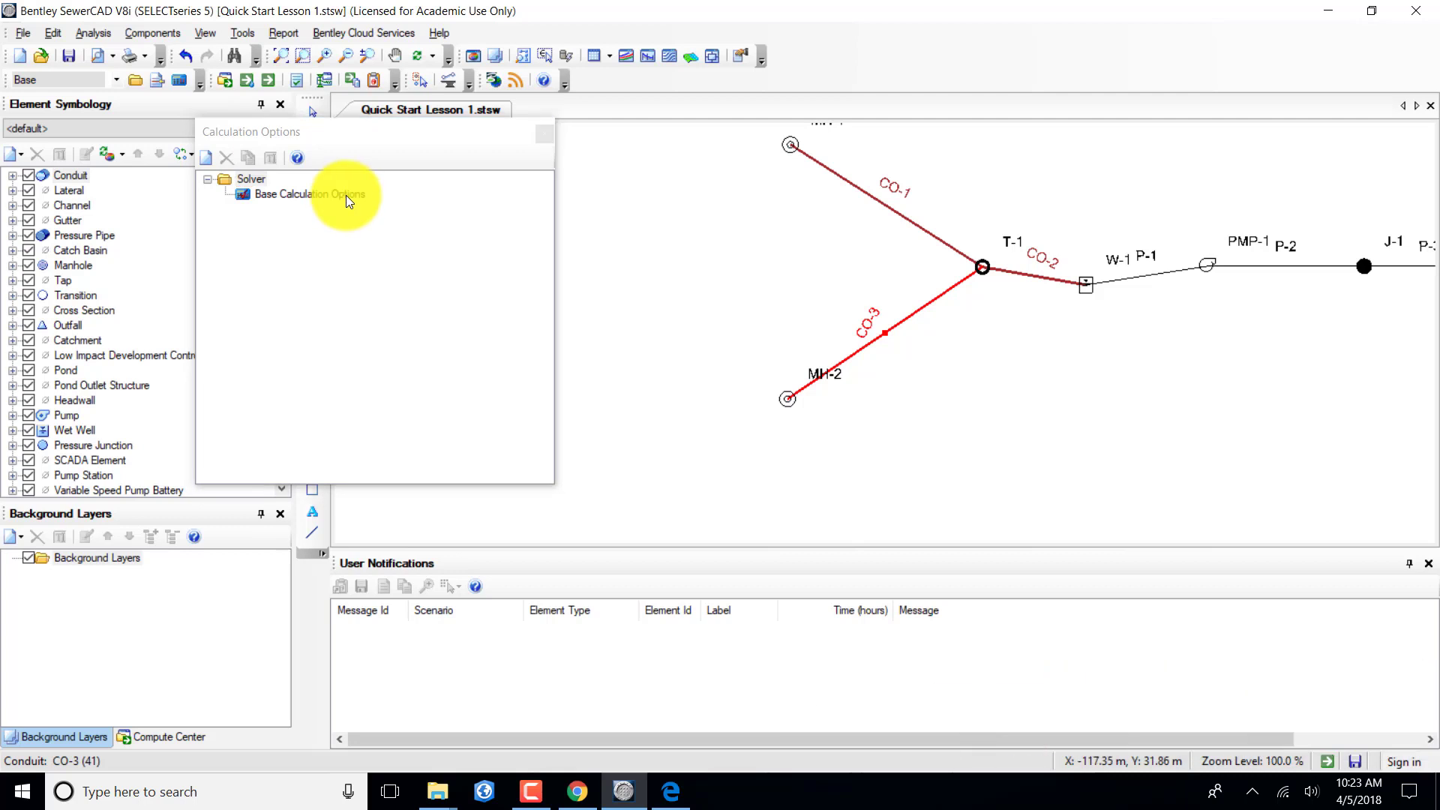
click(276, 158)
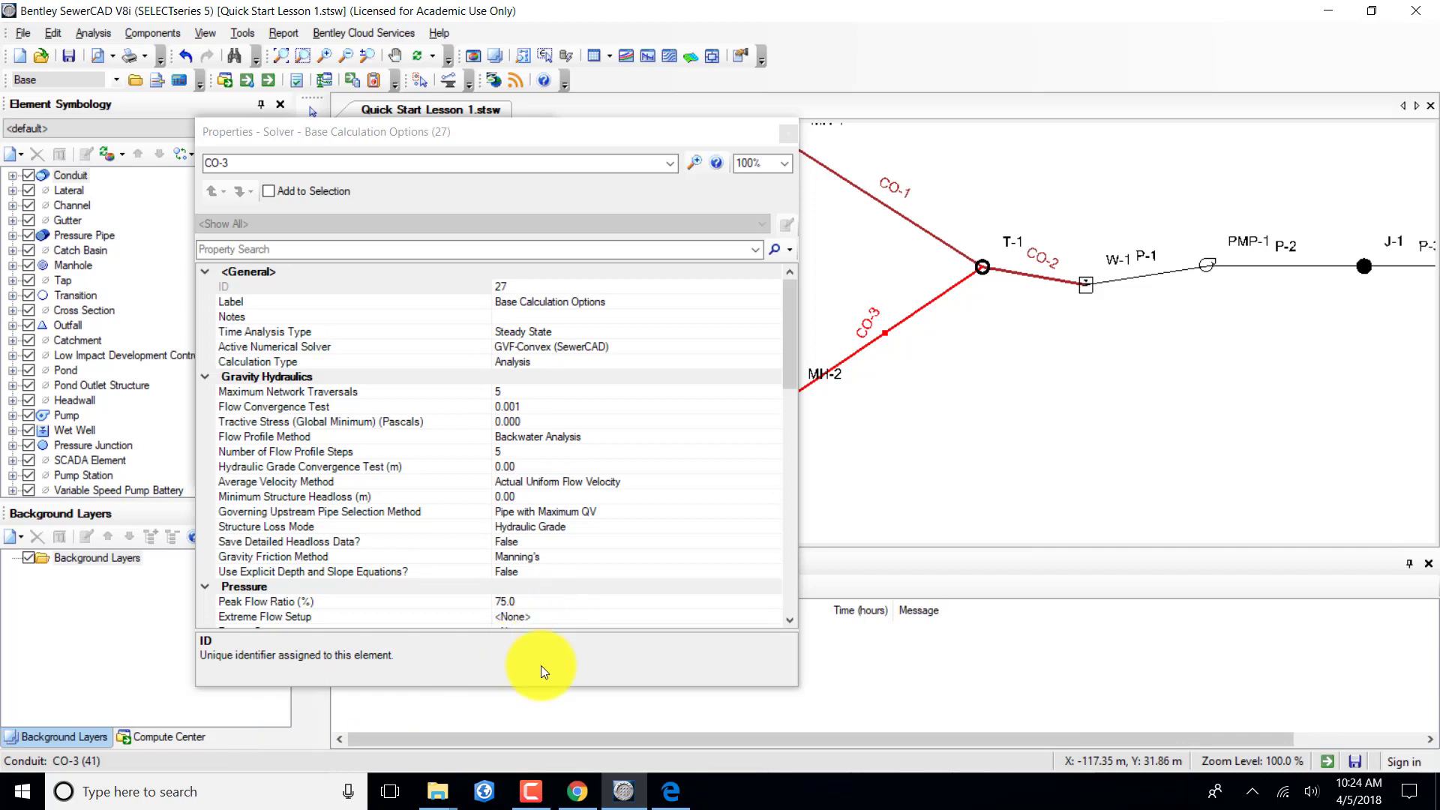
drag(537, 689, 537, 691)
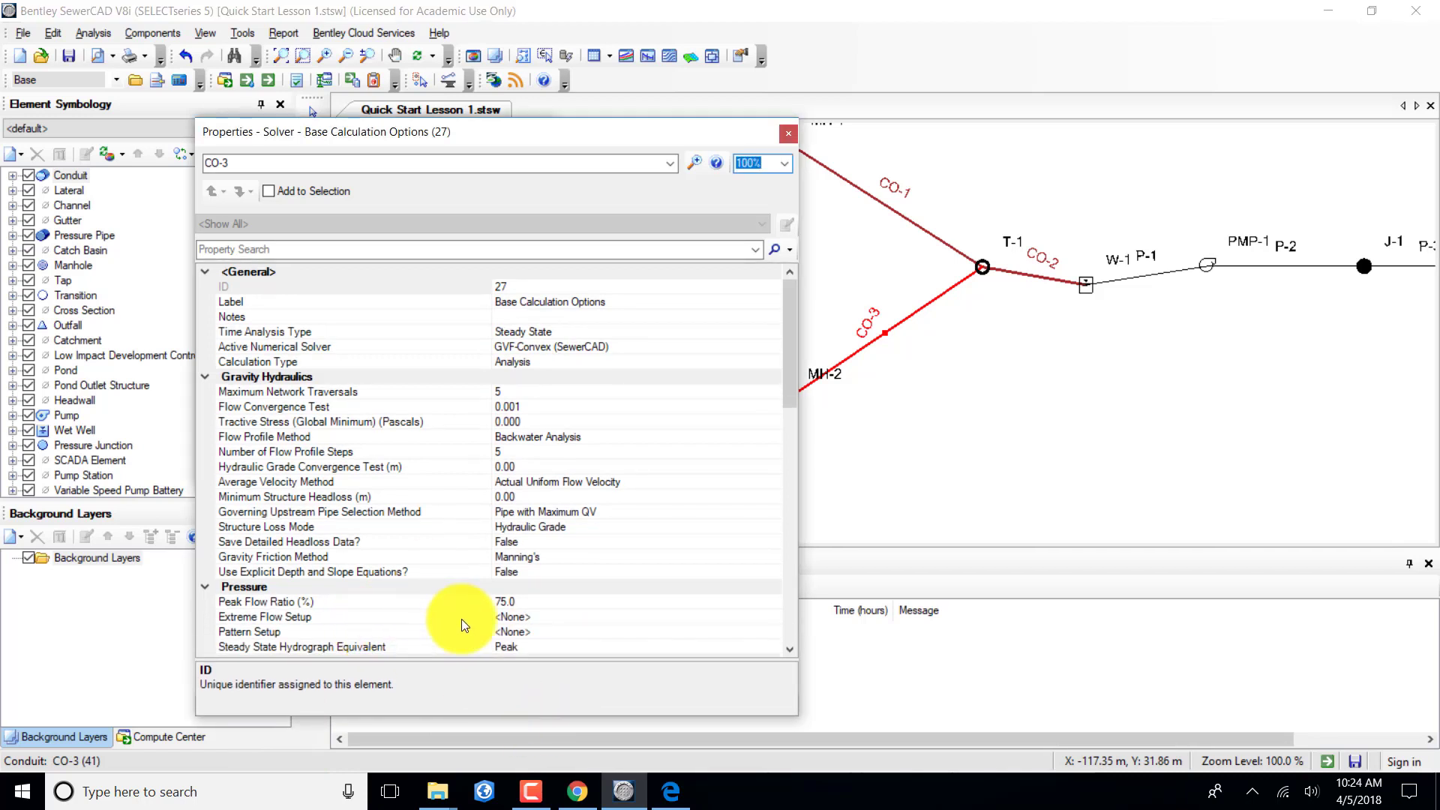
click(542, 618)
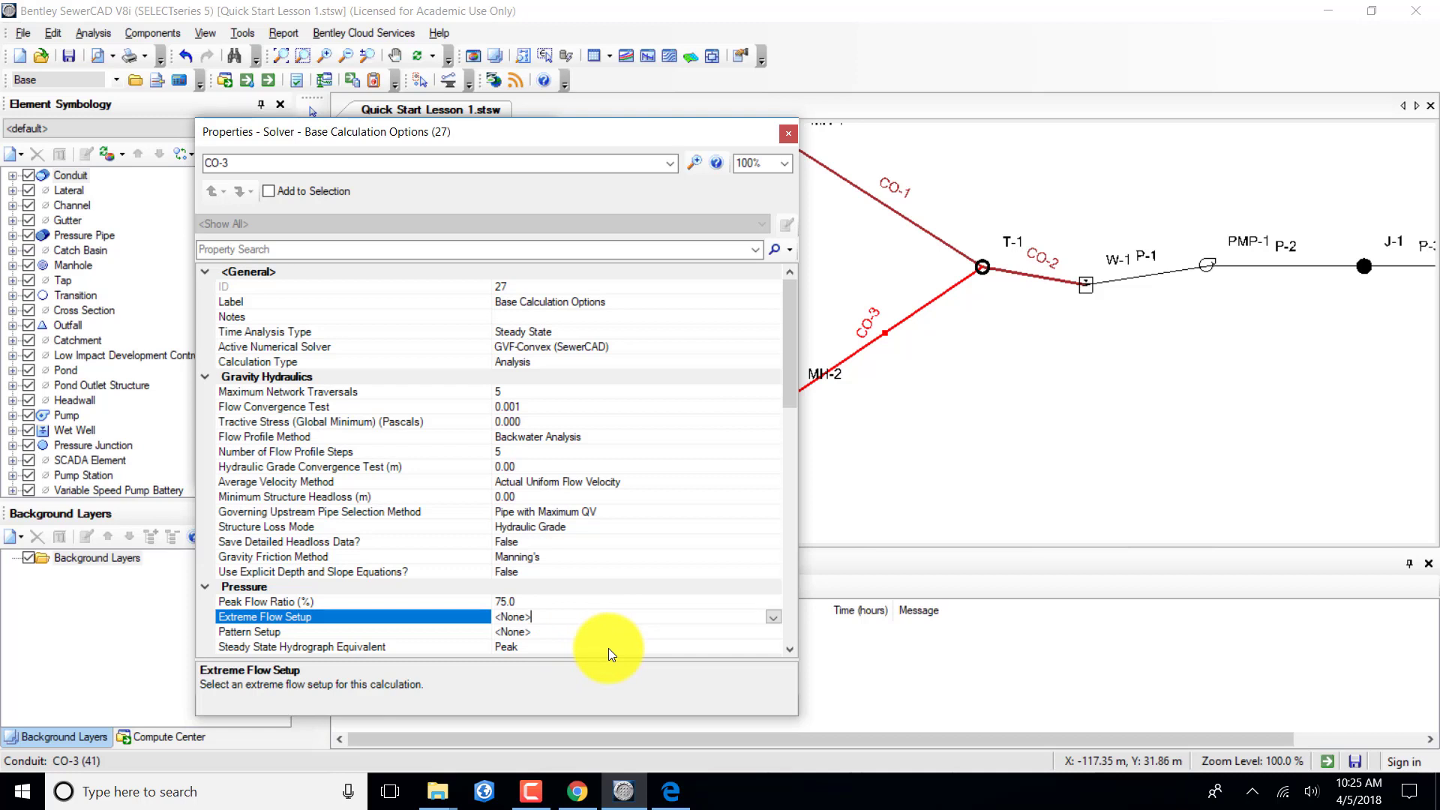
click(772, 616)
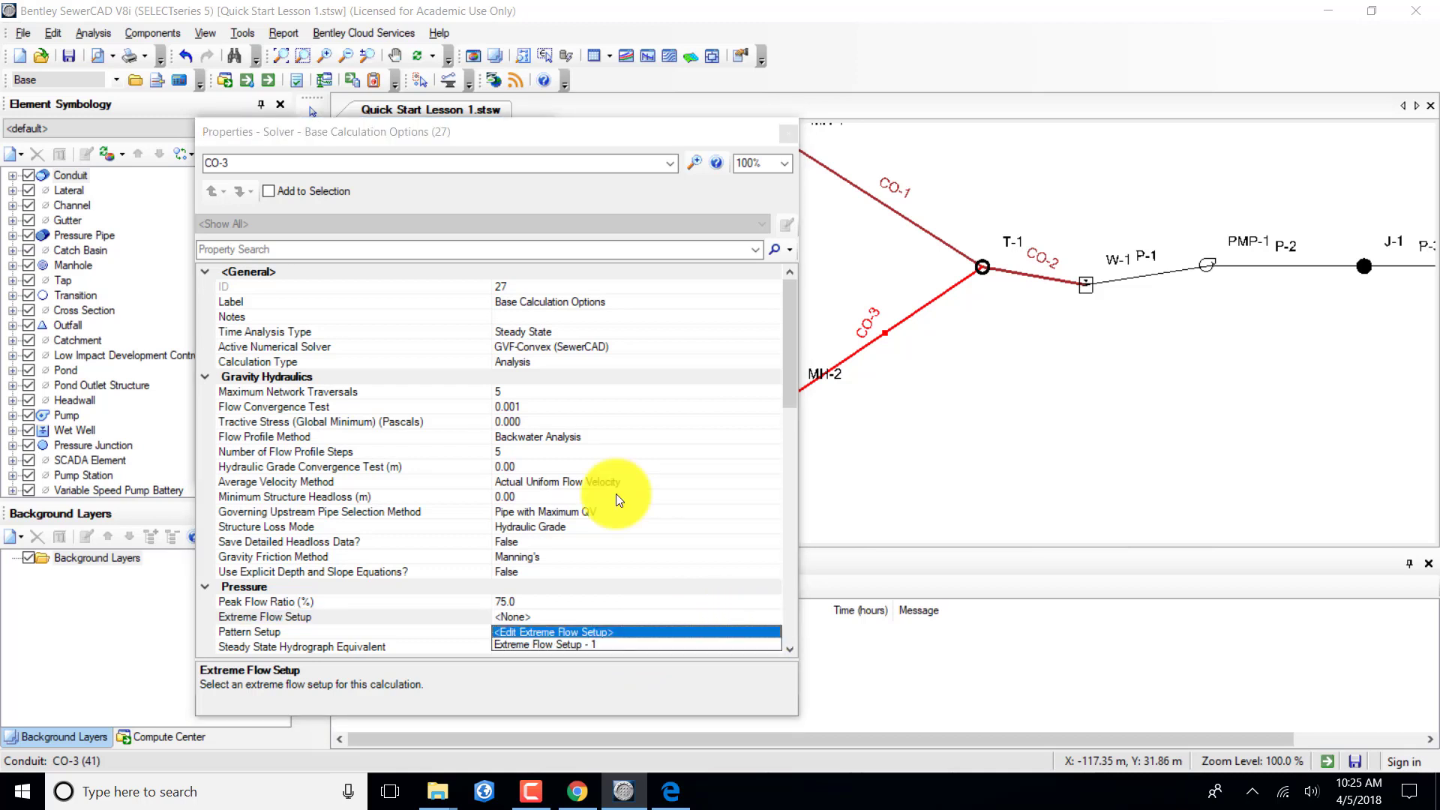
click(560, 643)
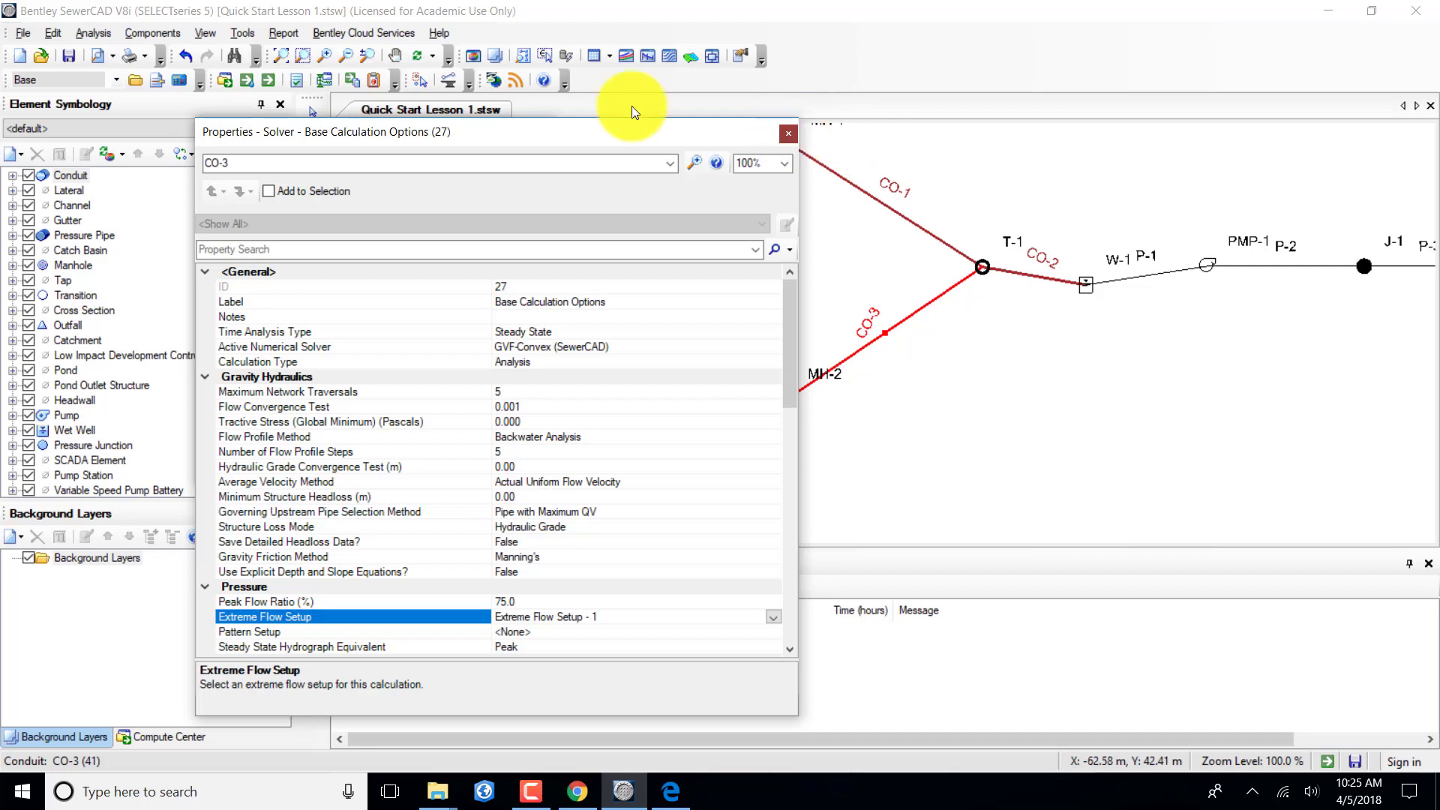
key(Escape)
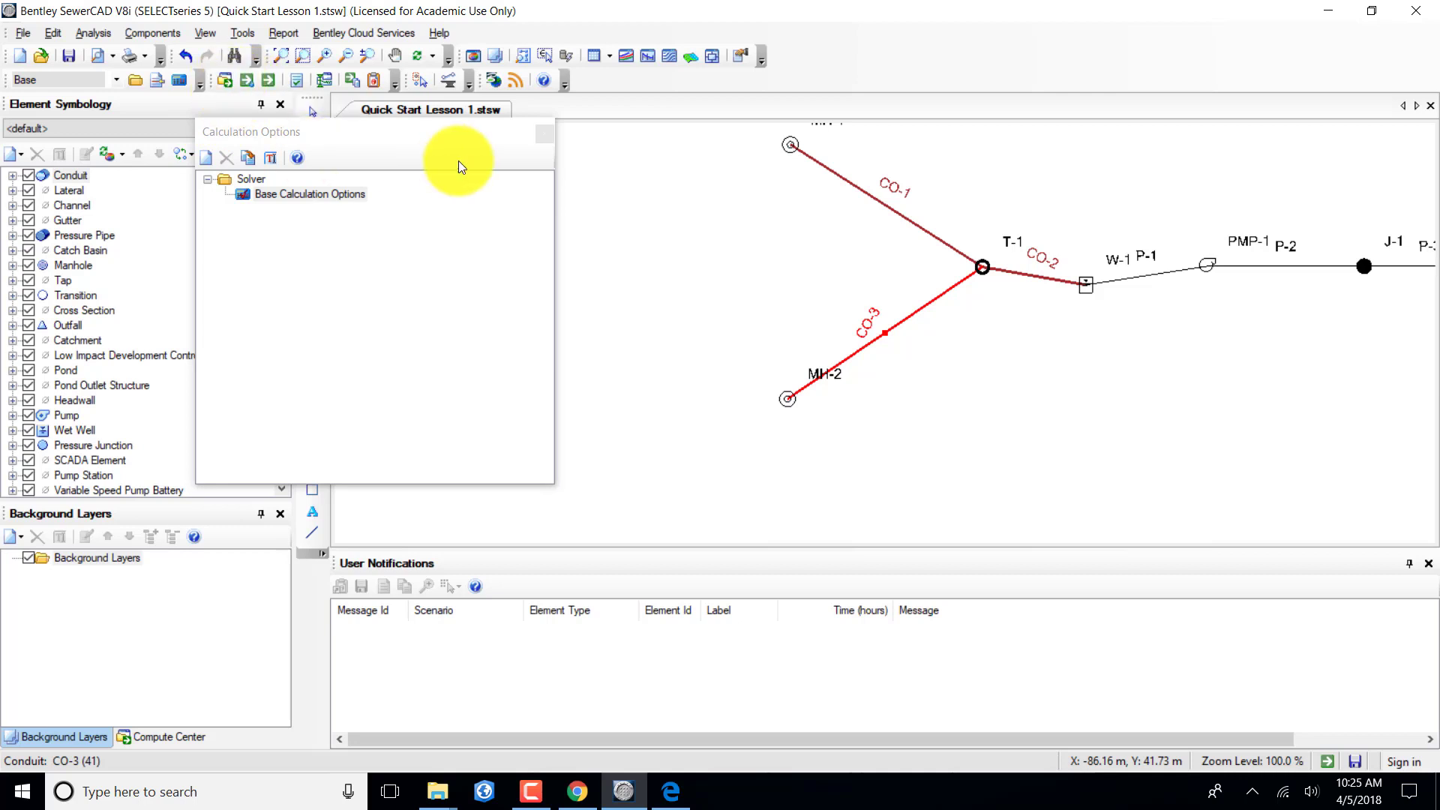
click(545, 136)
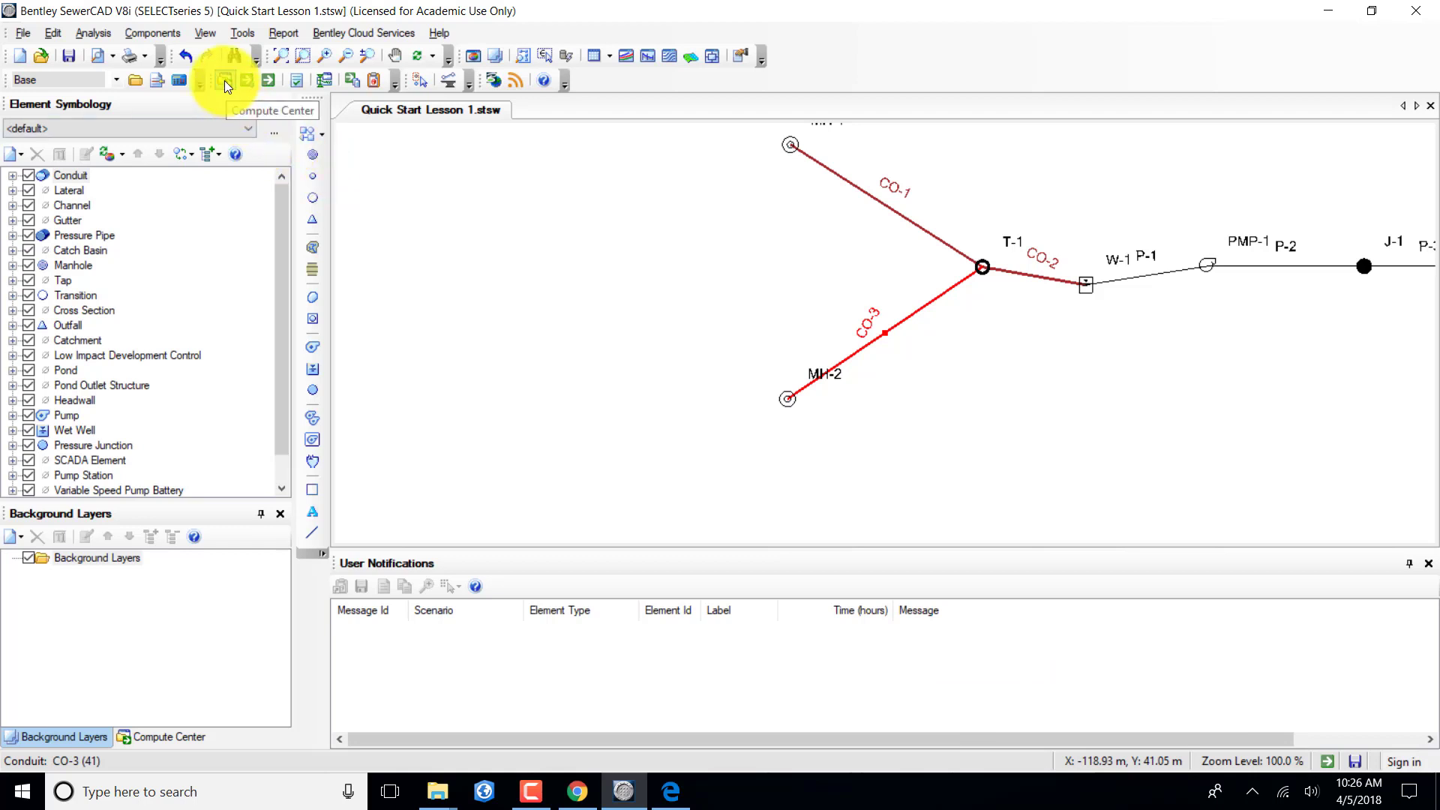
Validate the model and select the notification about conduit CO-2's invert.
click(297, 80)
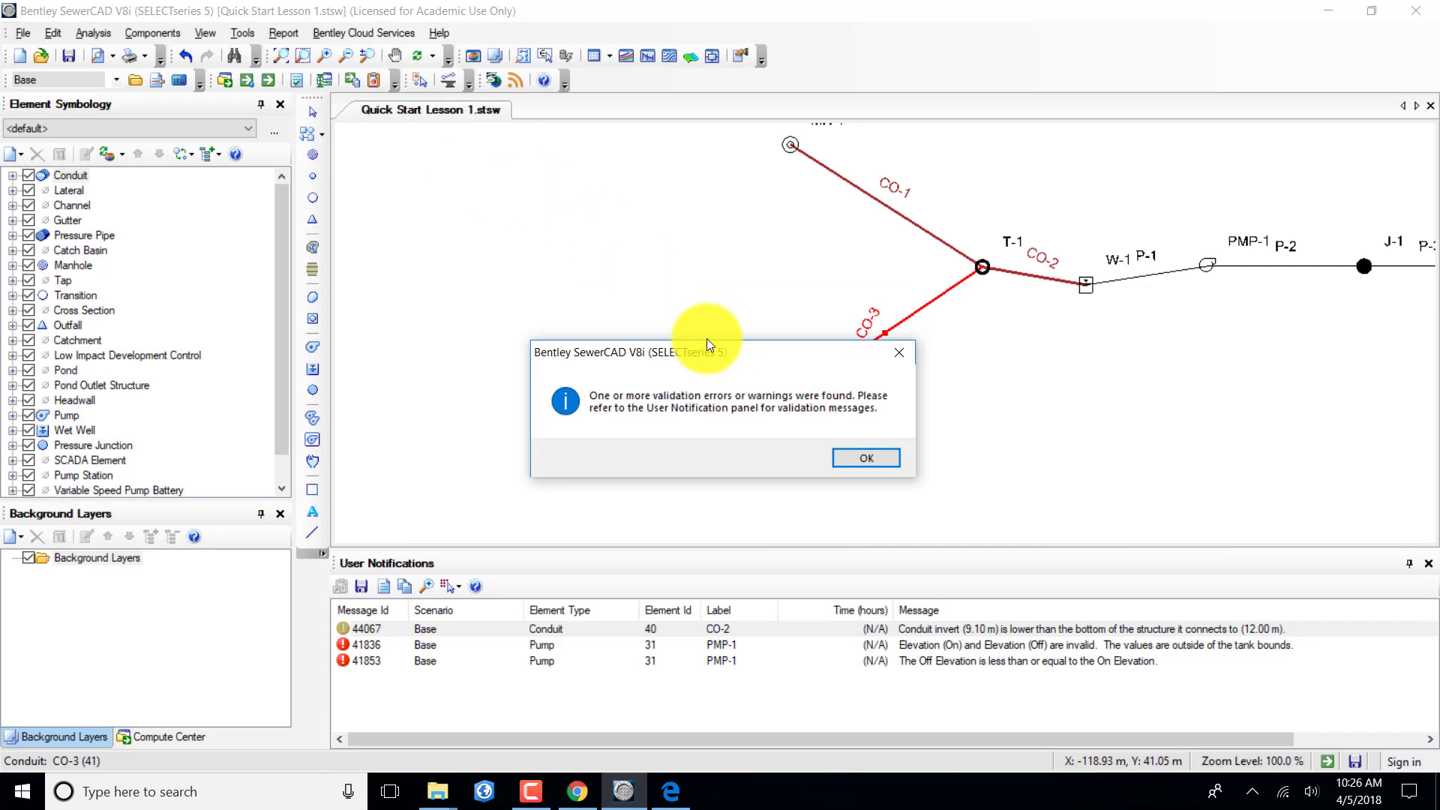
click(848, 457)
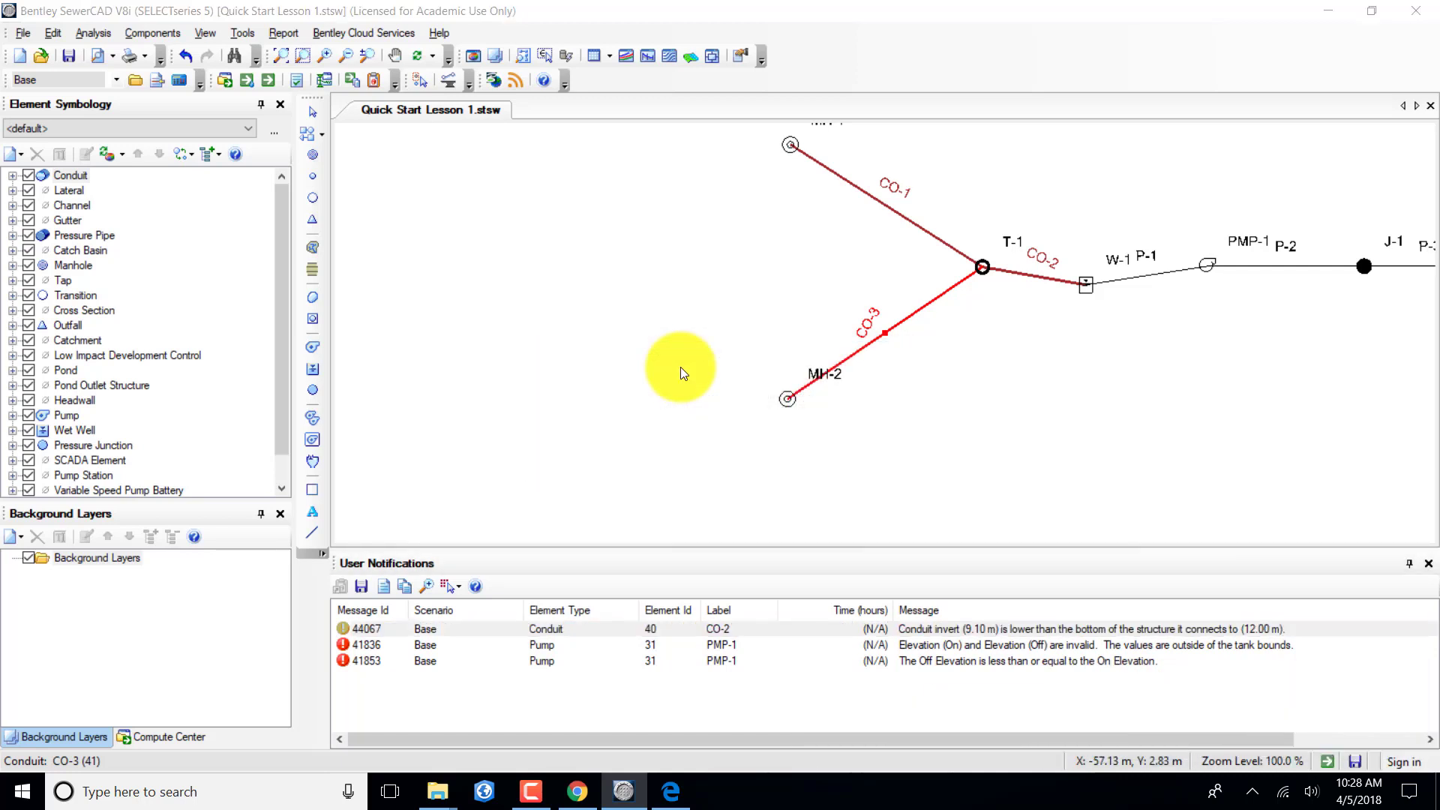
click(1092, 628)
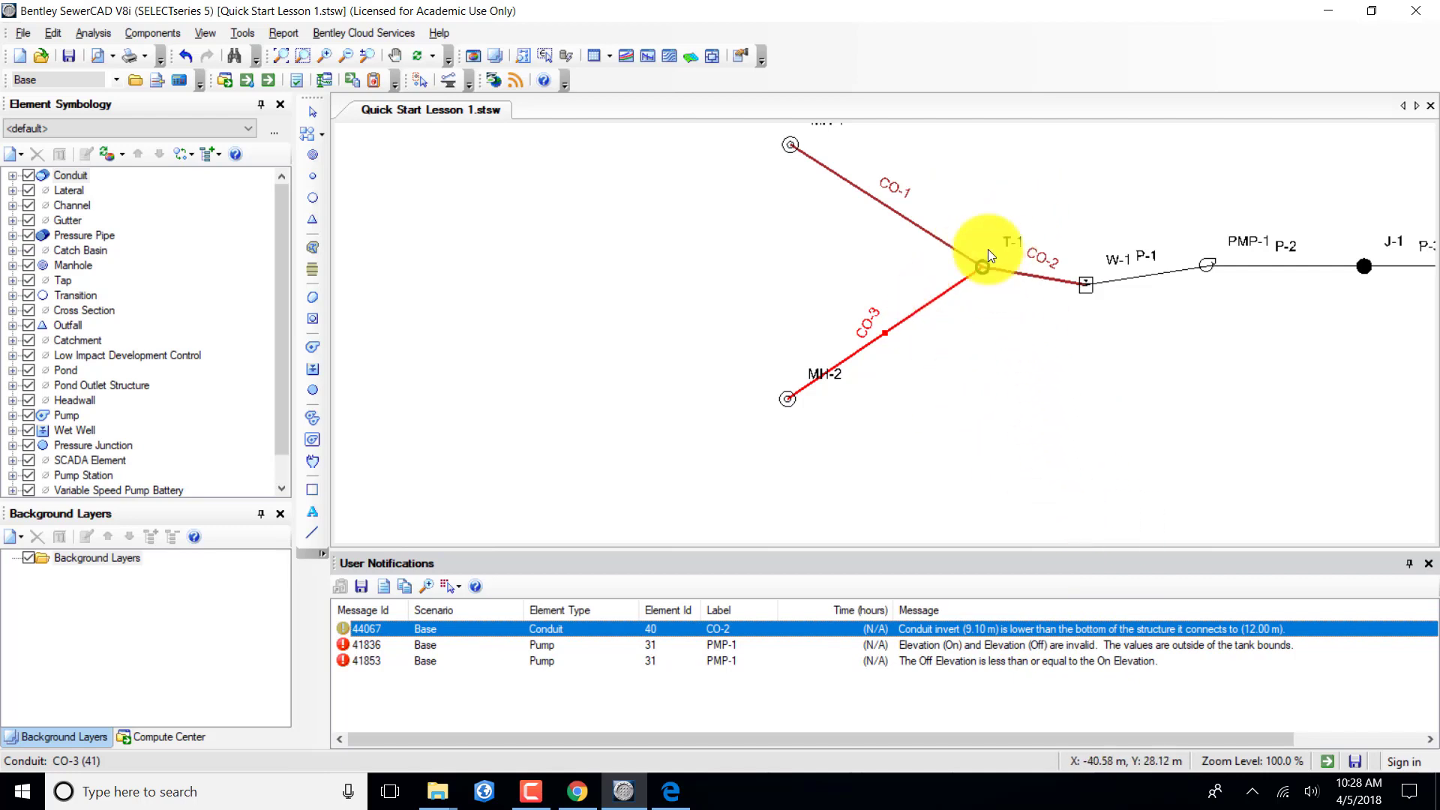
Display the properties of transition T-1 beside the network to check its ground, invert and top elevations.
right_click(1010, 240)
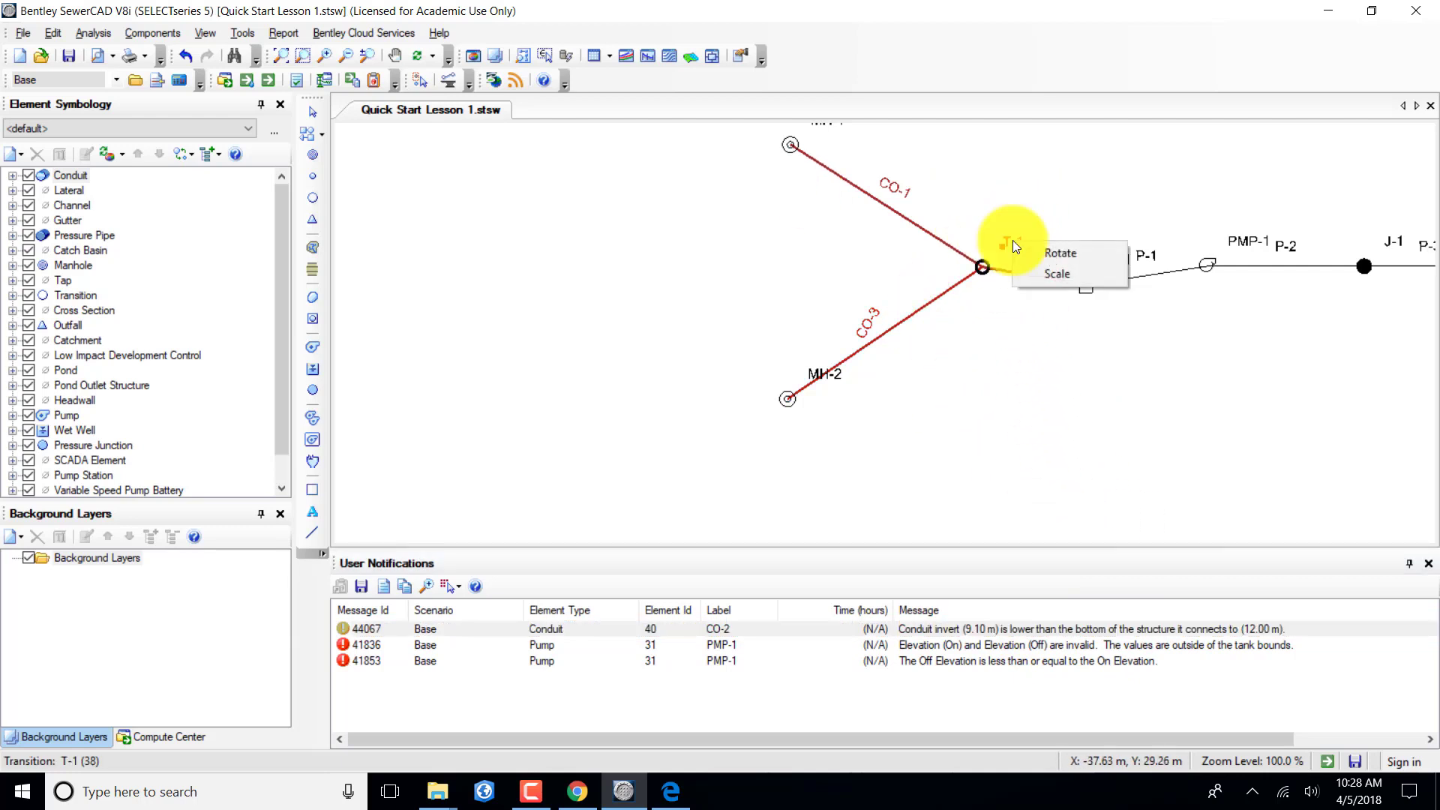
click(805, 193)
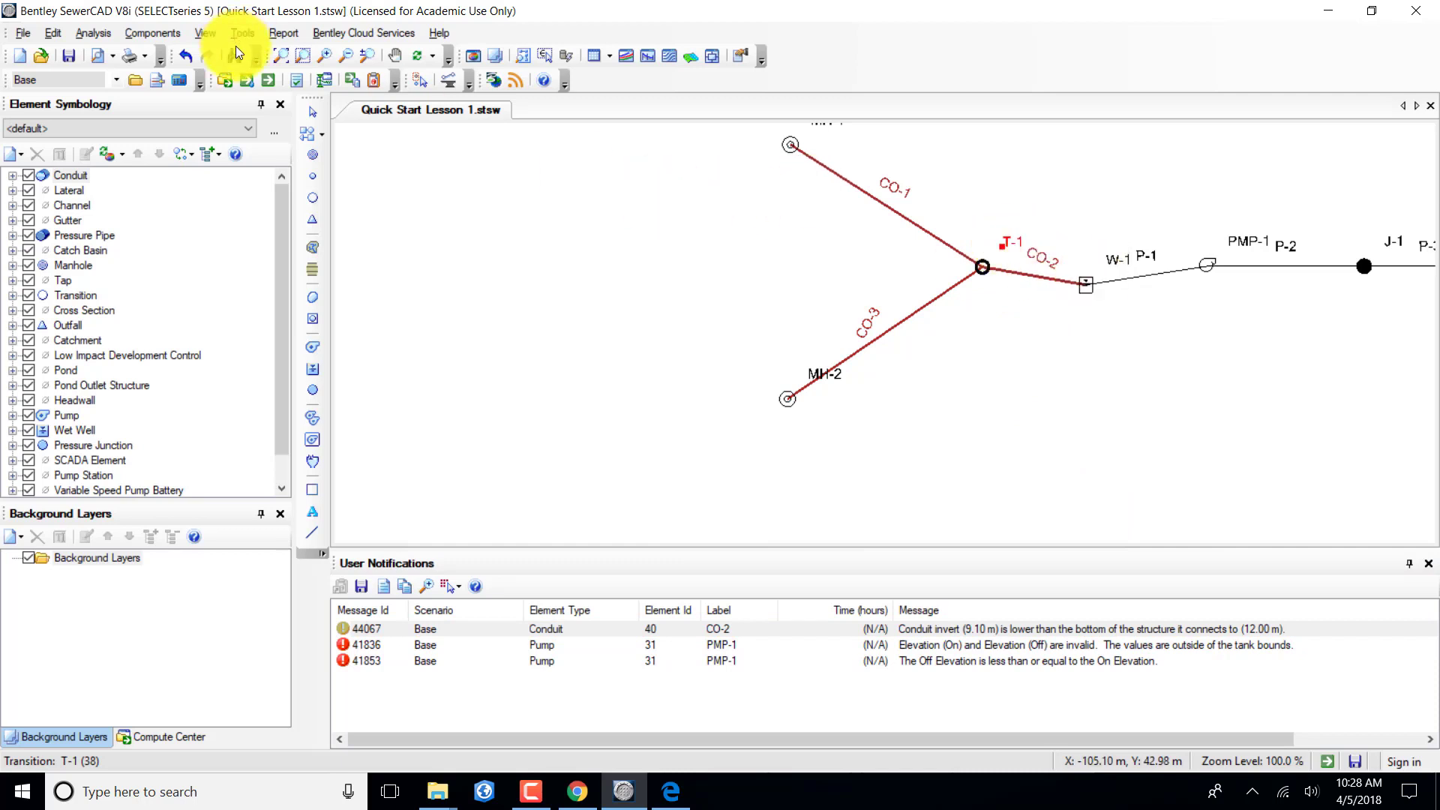
double_click(1008, 239)
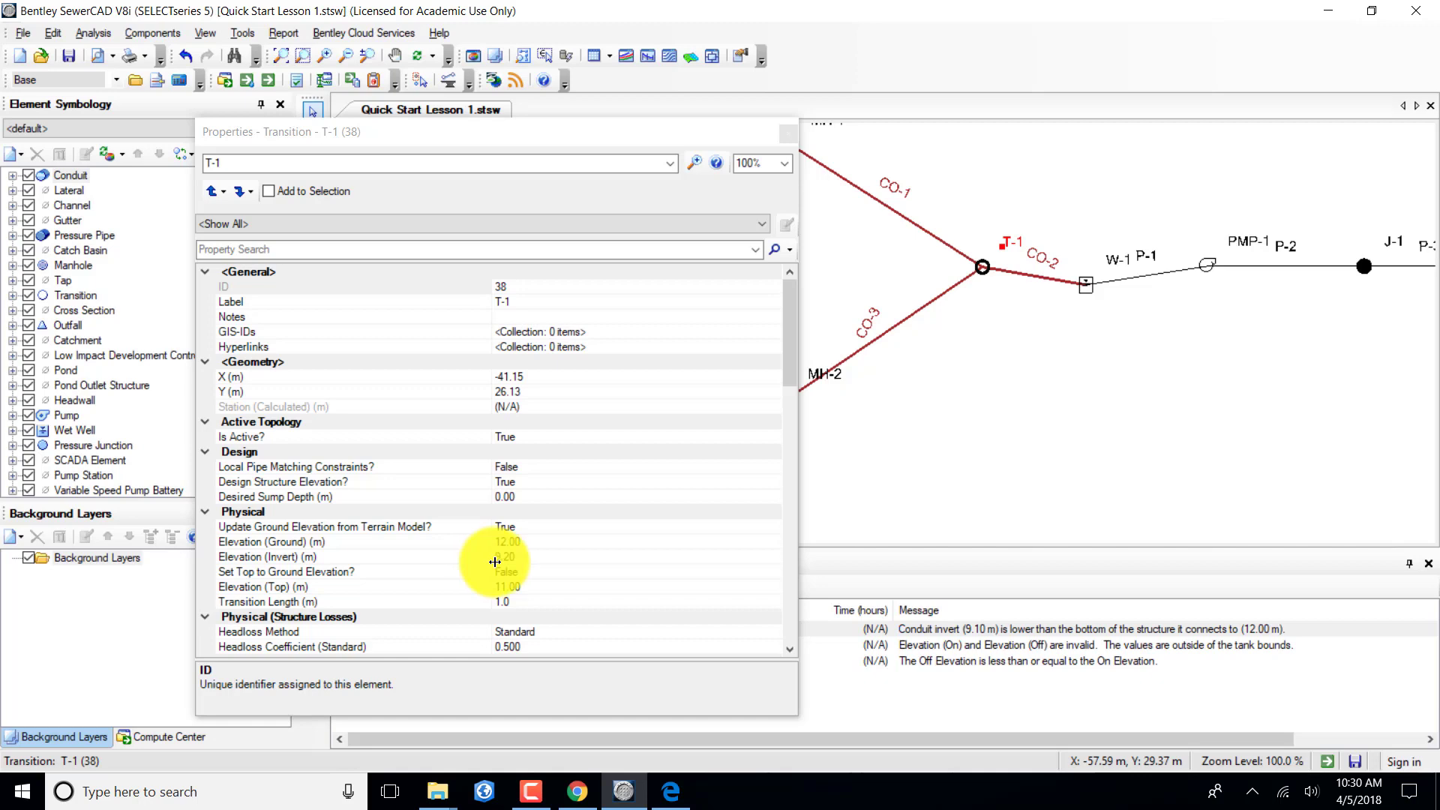
drag(538, 130, 390, 264)
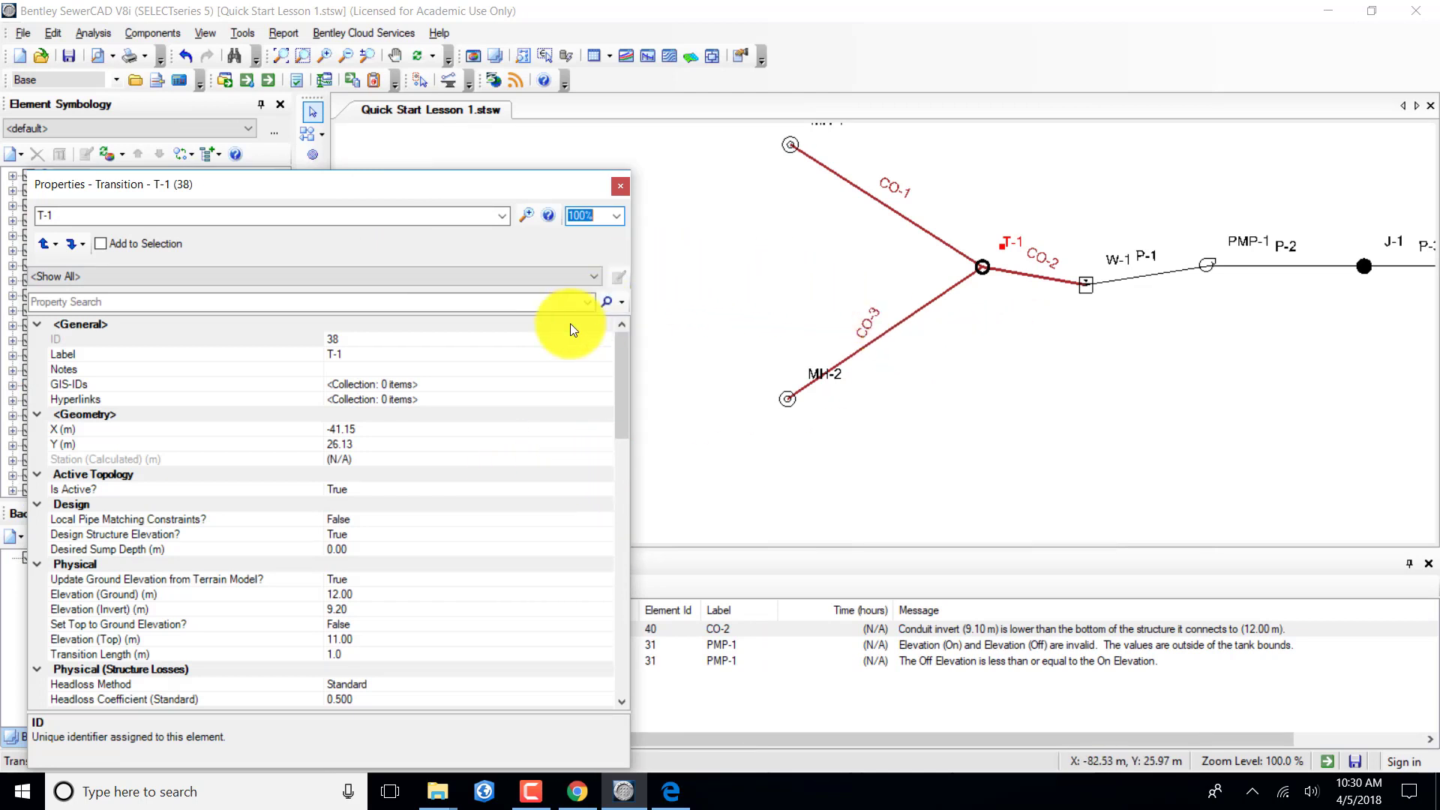
Switch the properties to conduit CO-2 and examine its physical data, including the start and stop inverts.
click(500, 217)
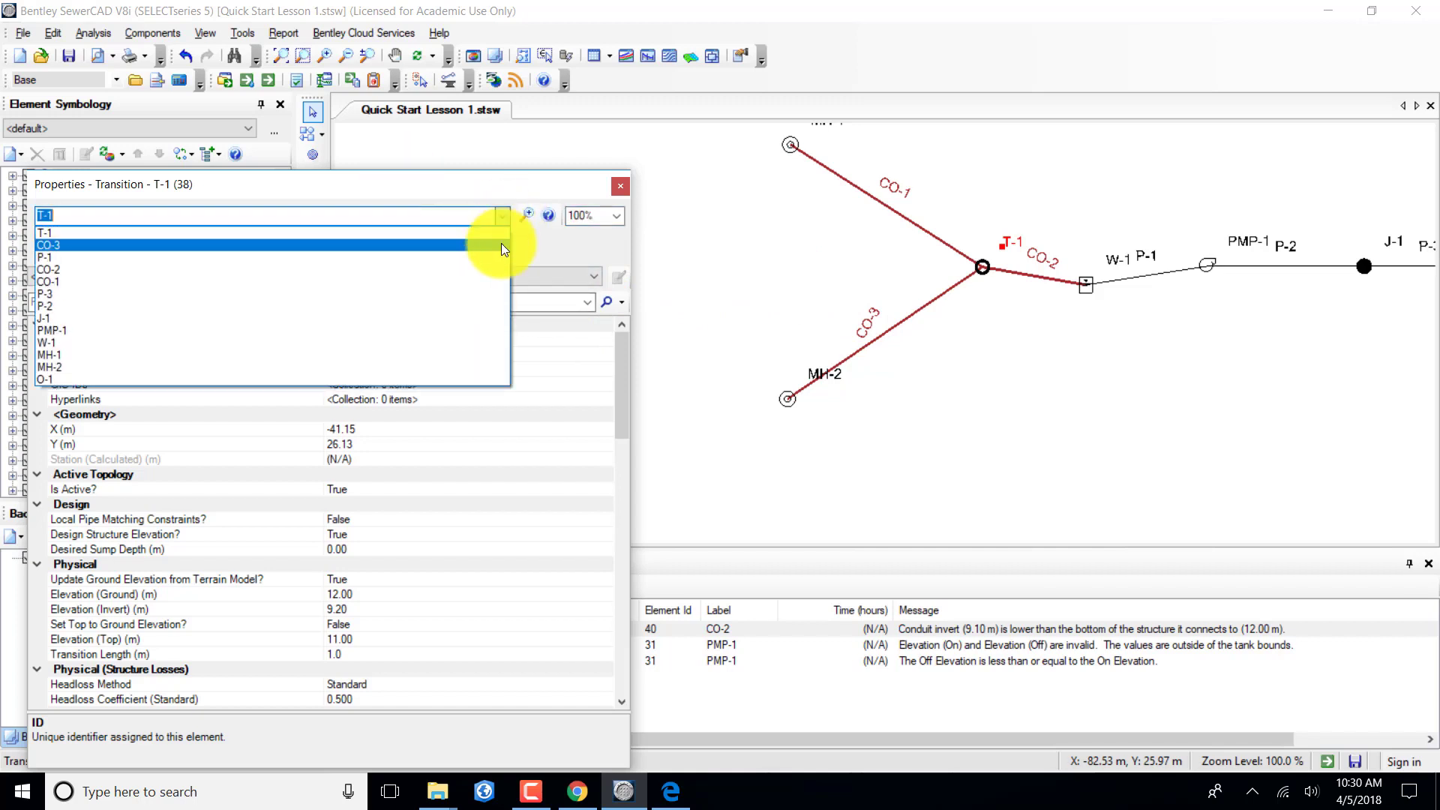
click(34, 215)
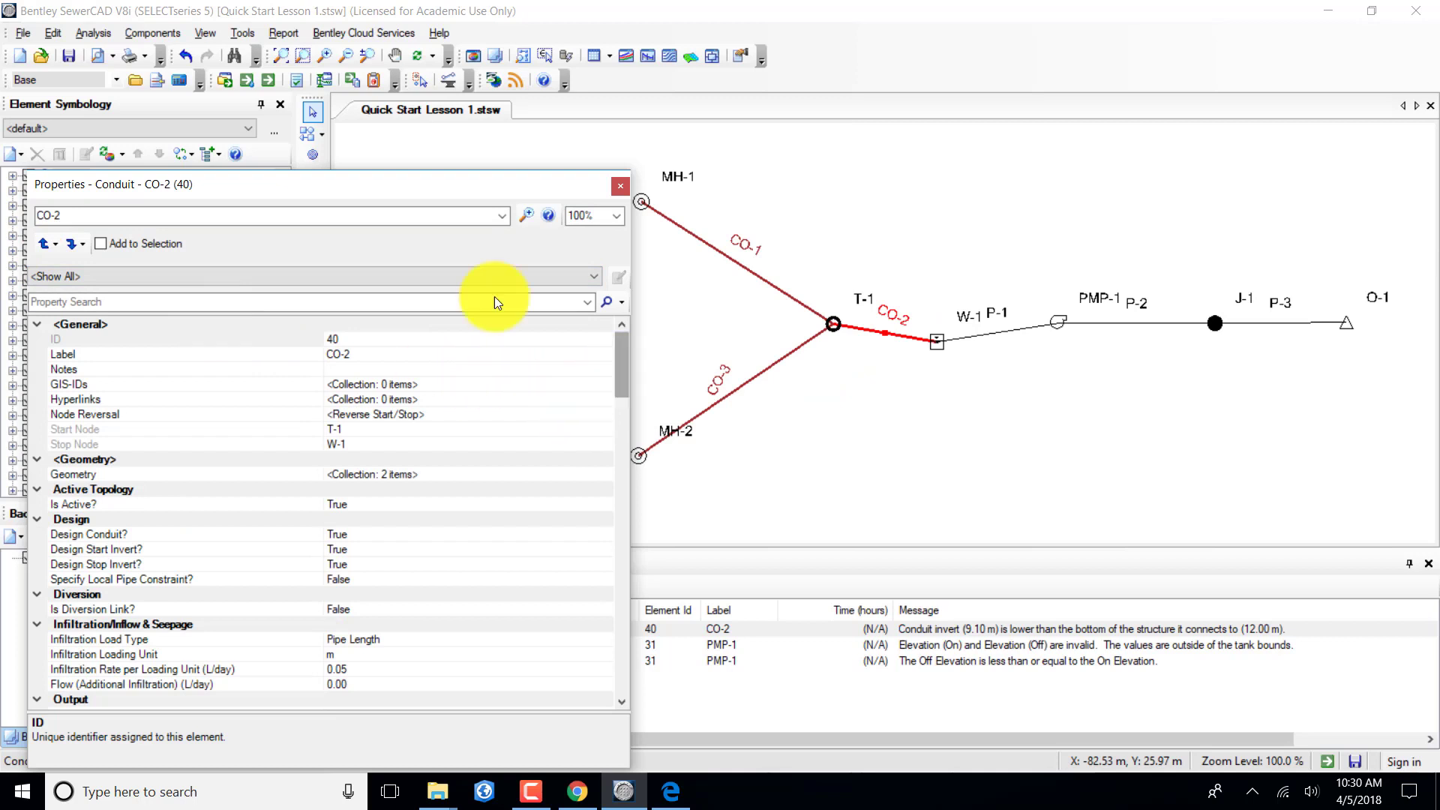
drag(622, 371, 619, 431)
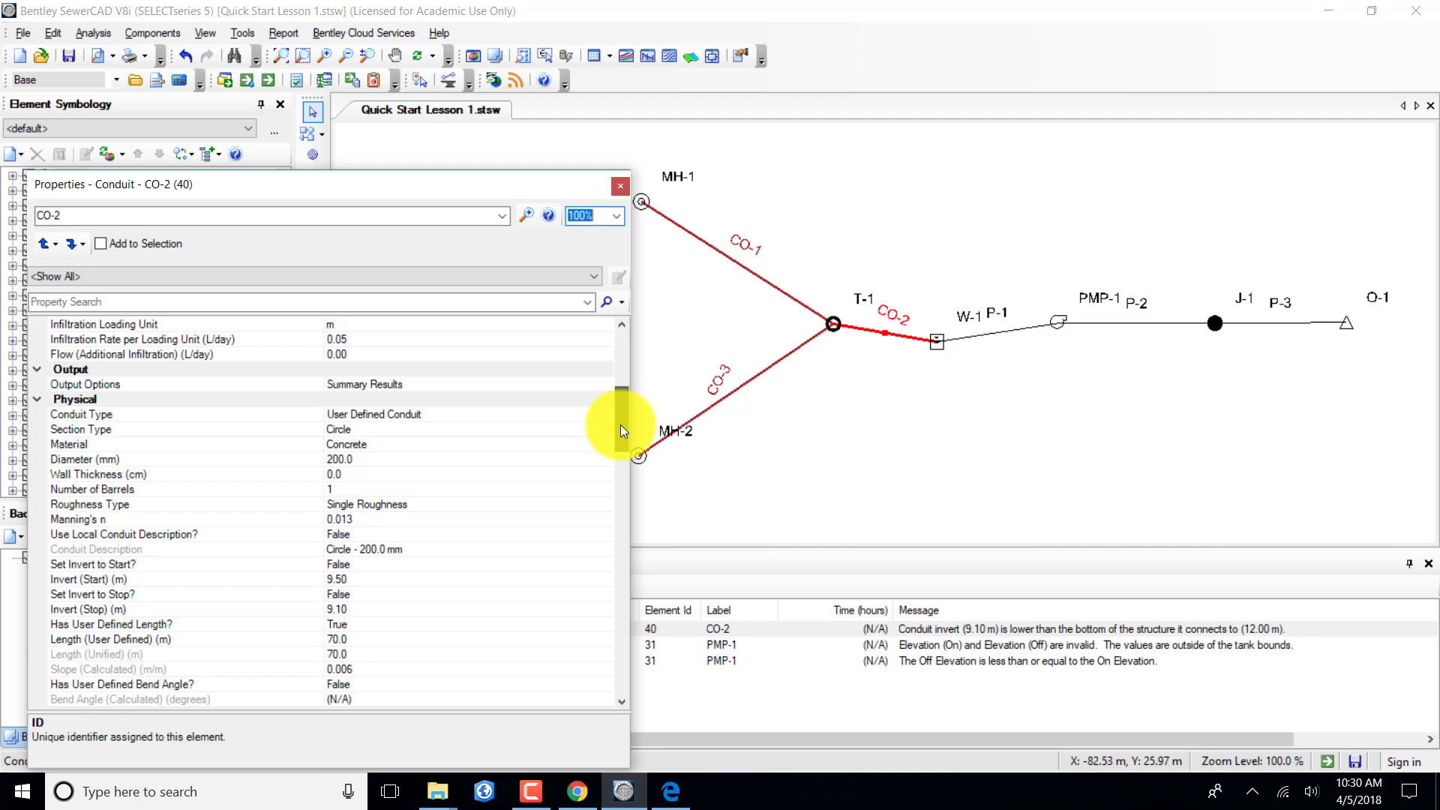
drag(620, 431, 620, 440)
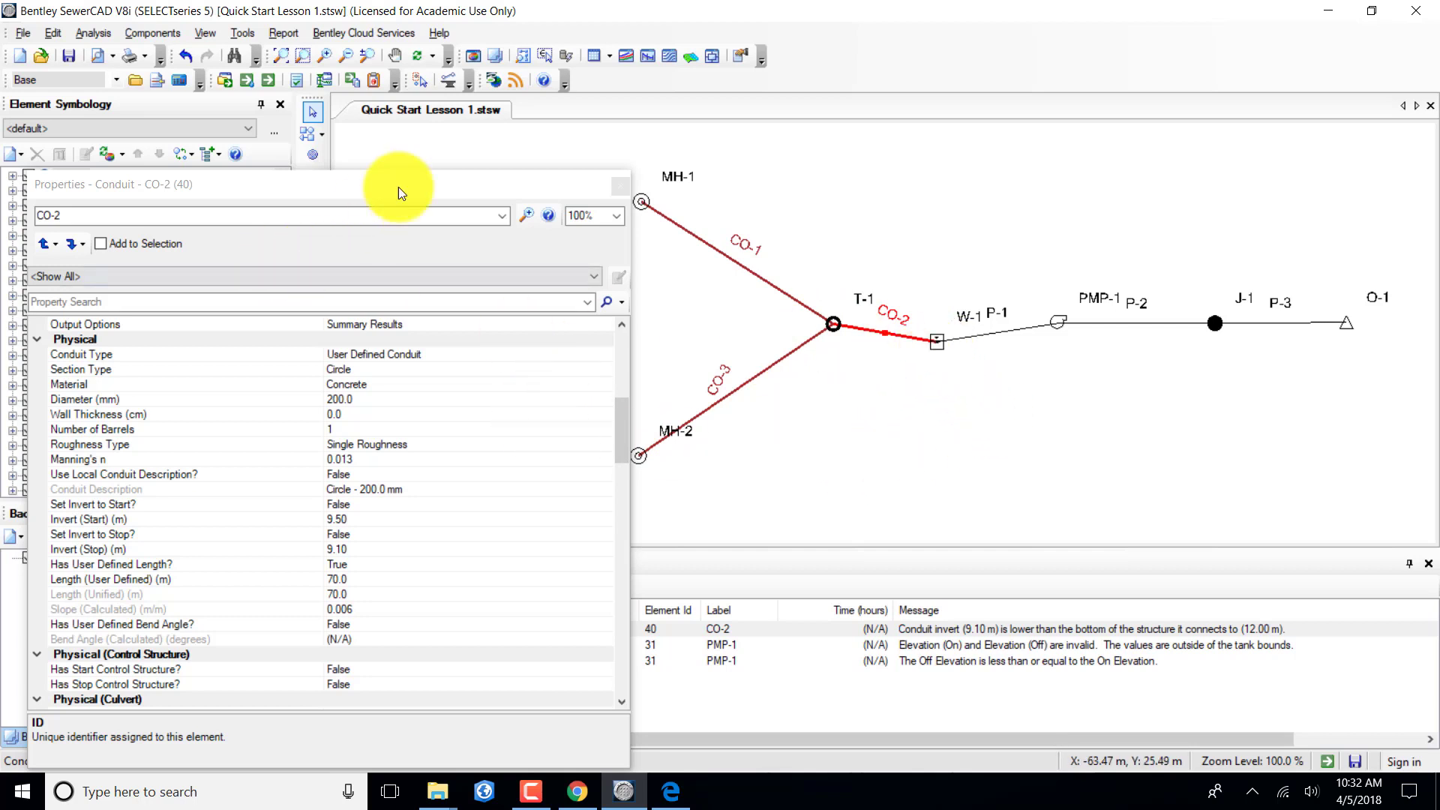
Switch the properties to wet well W-1 and examine its operating range elevations and levels.
click(501, 216)
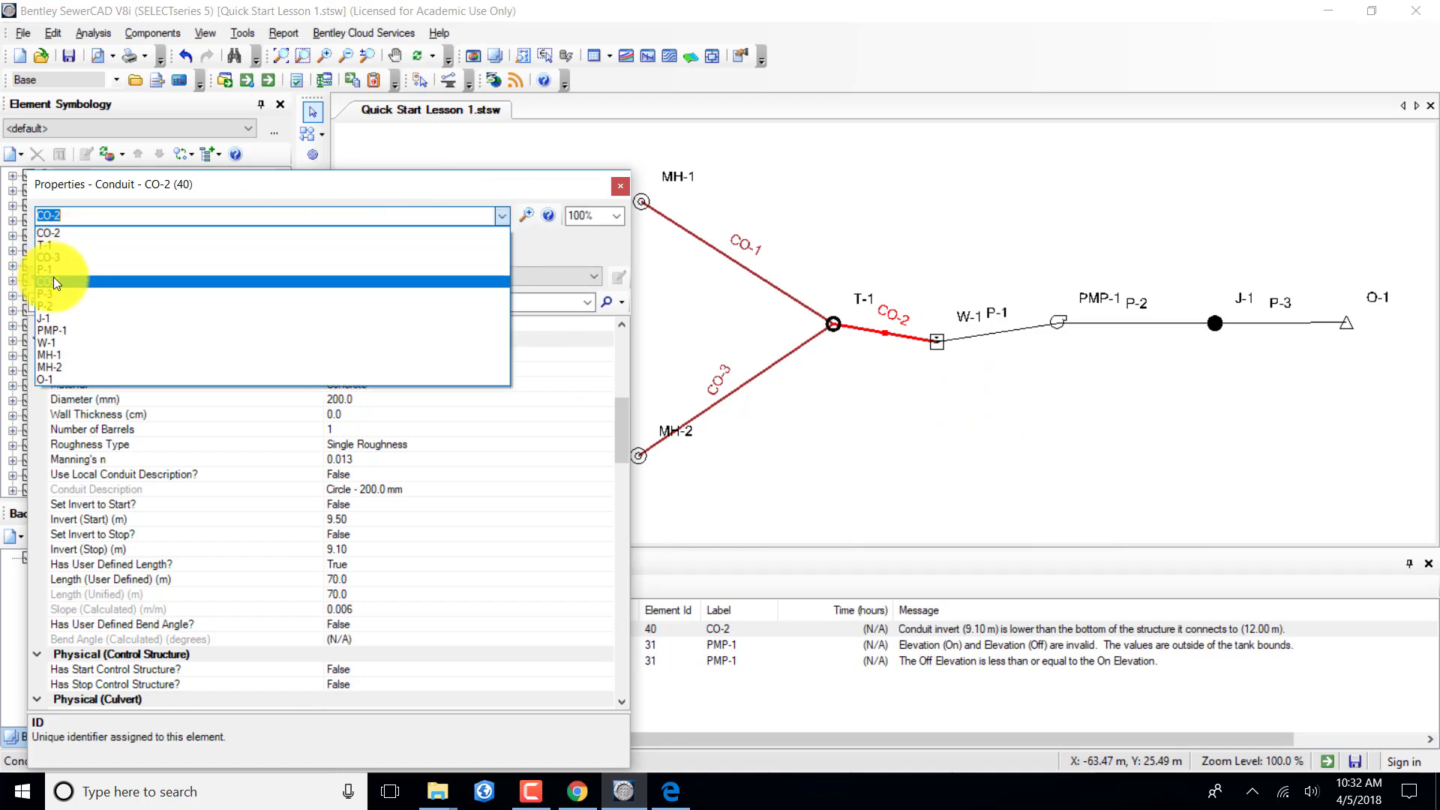
click(49, 342)
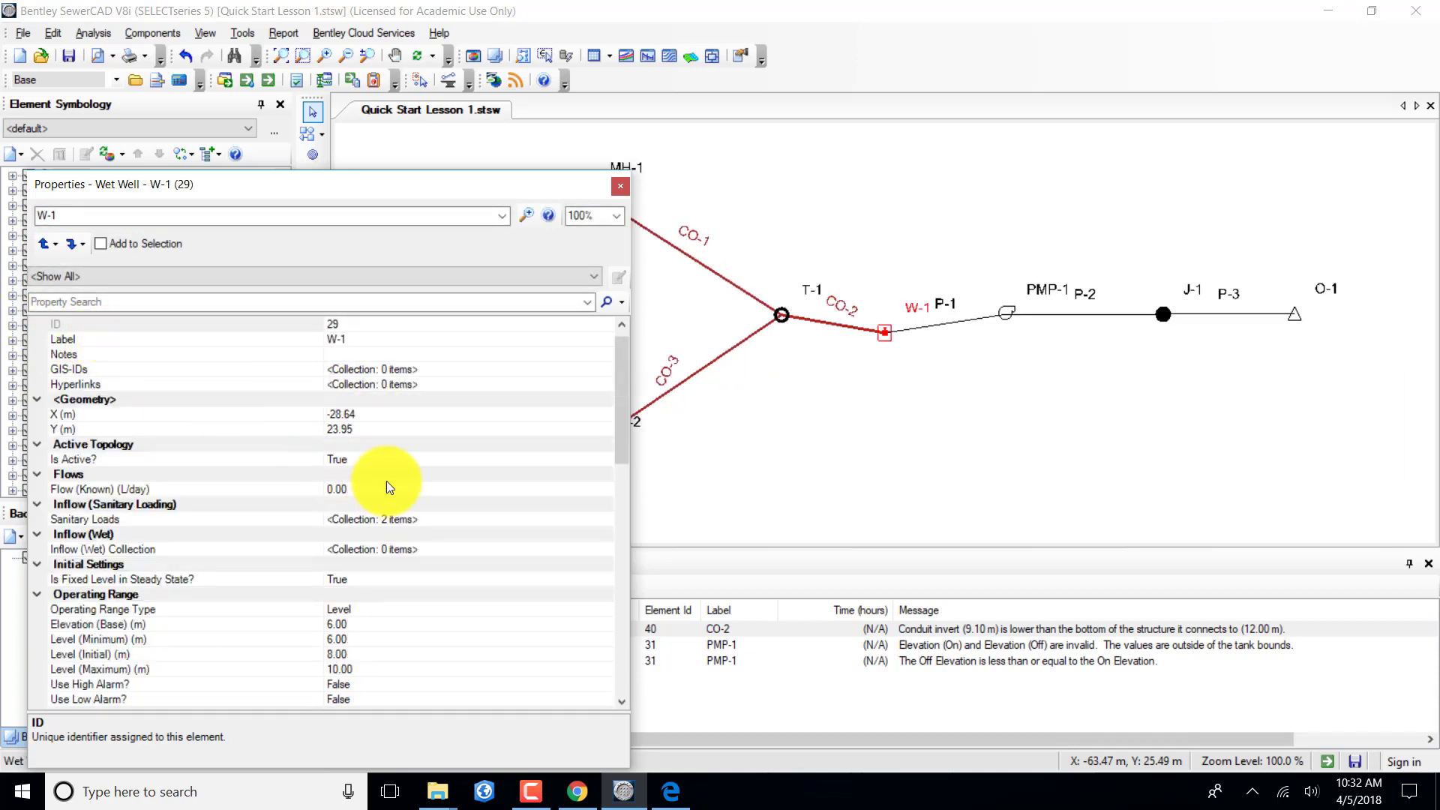
scroll(445, 487, down, 1)
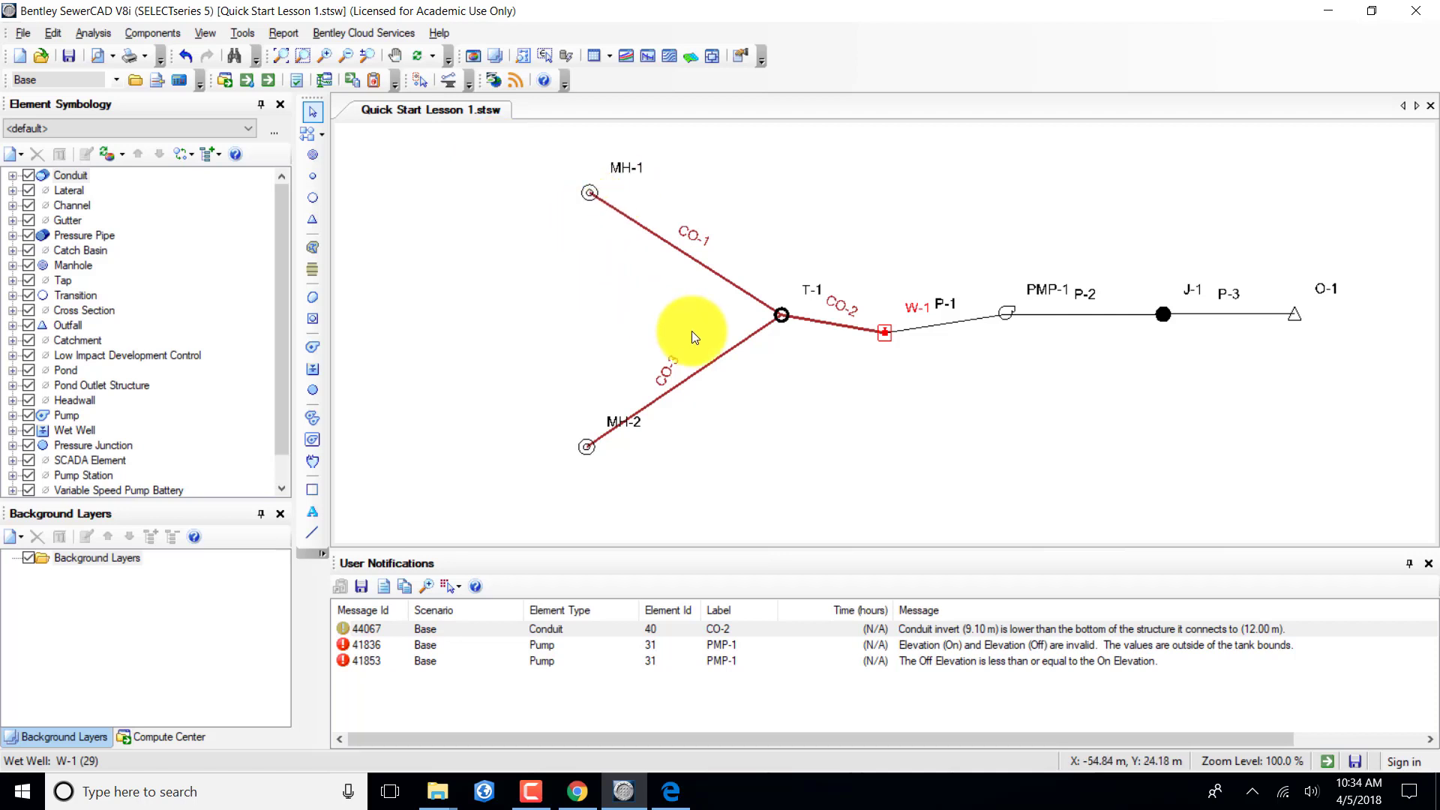
click(780, 314)
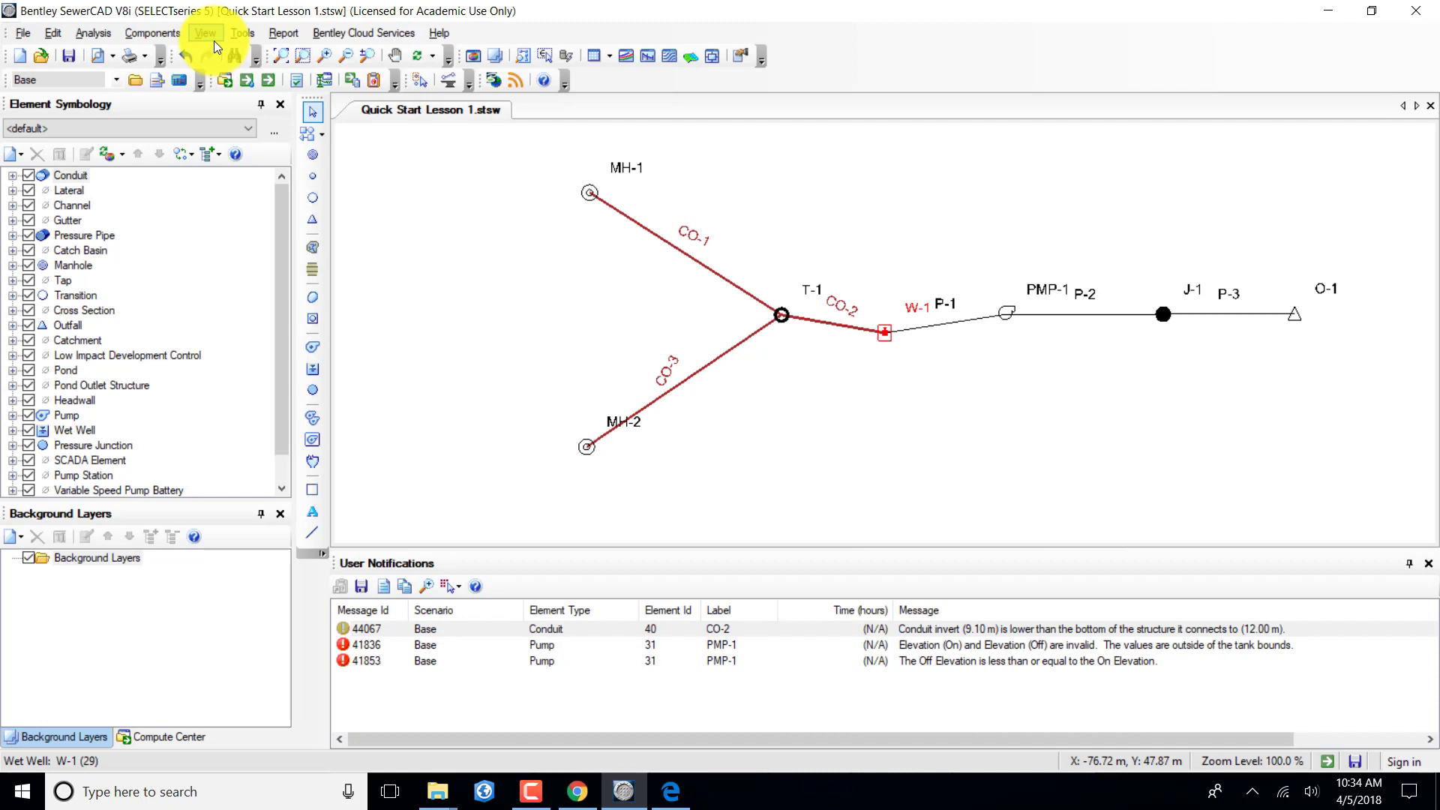
Display the predefined Conduit Table from the FlexTables, review the inverts and remaining columns of all conduits, and close it.
key(alt+v)
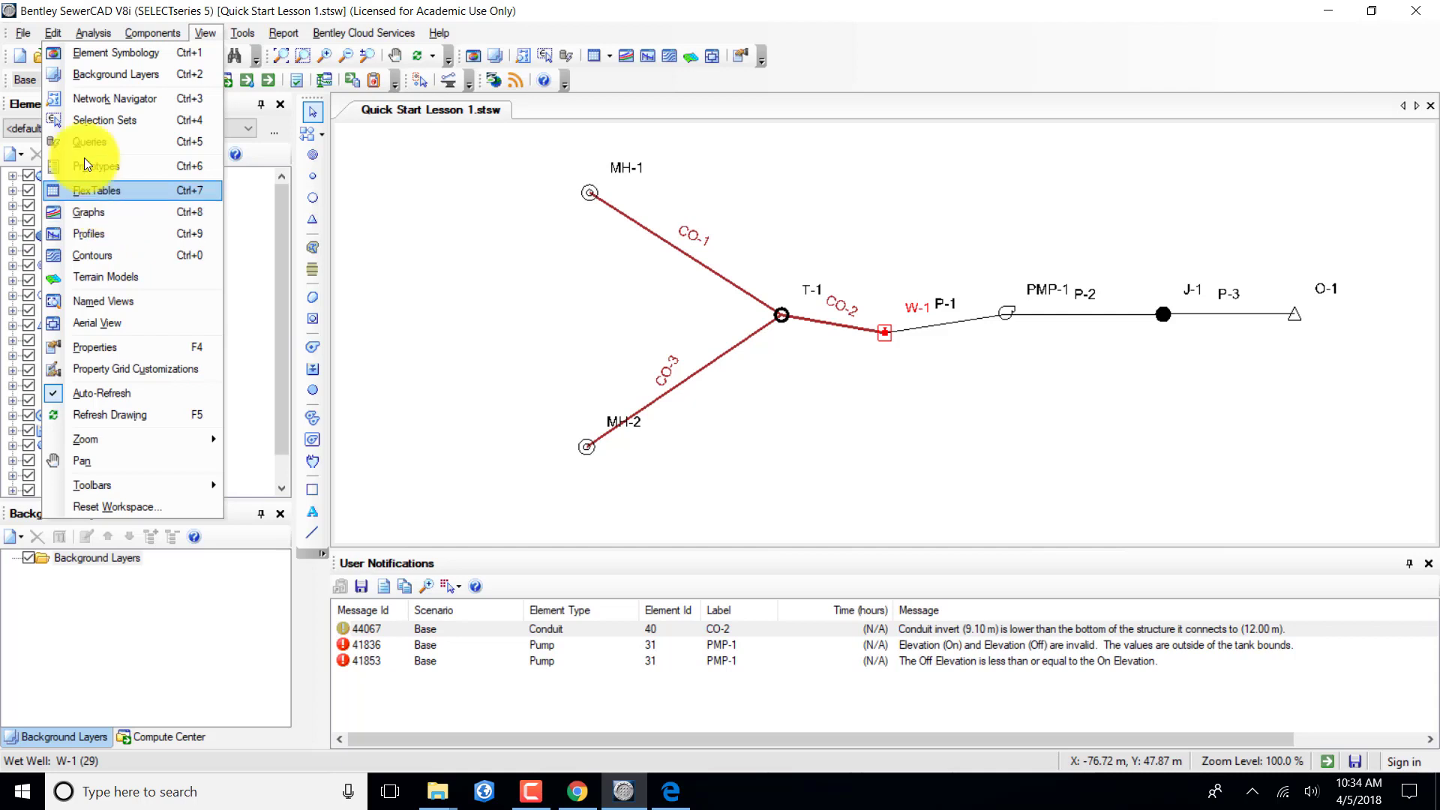
click(86, 190)
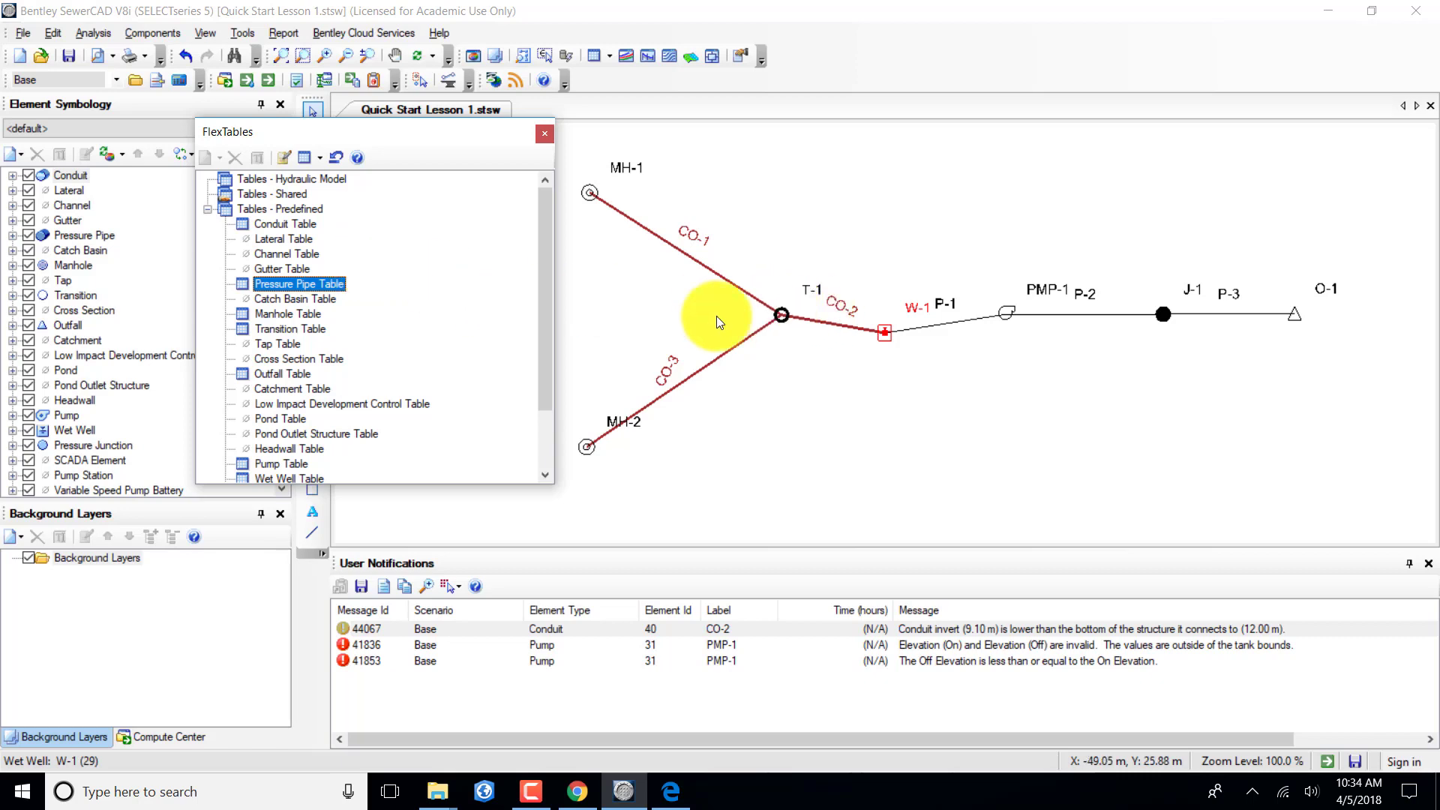
double_click(305, 223)
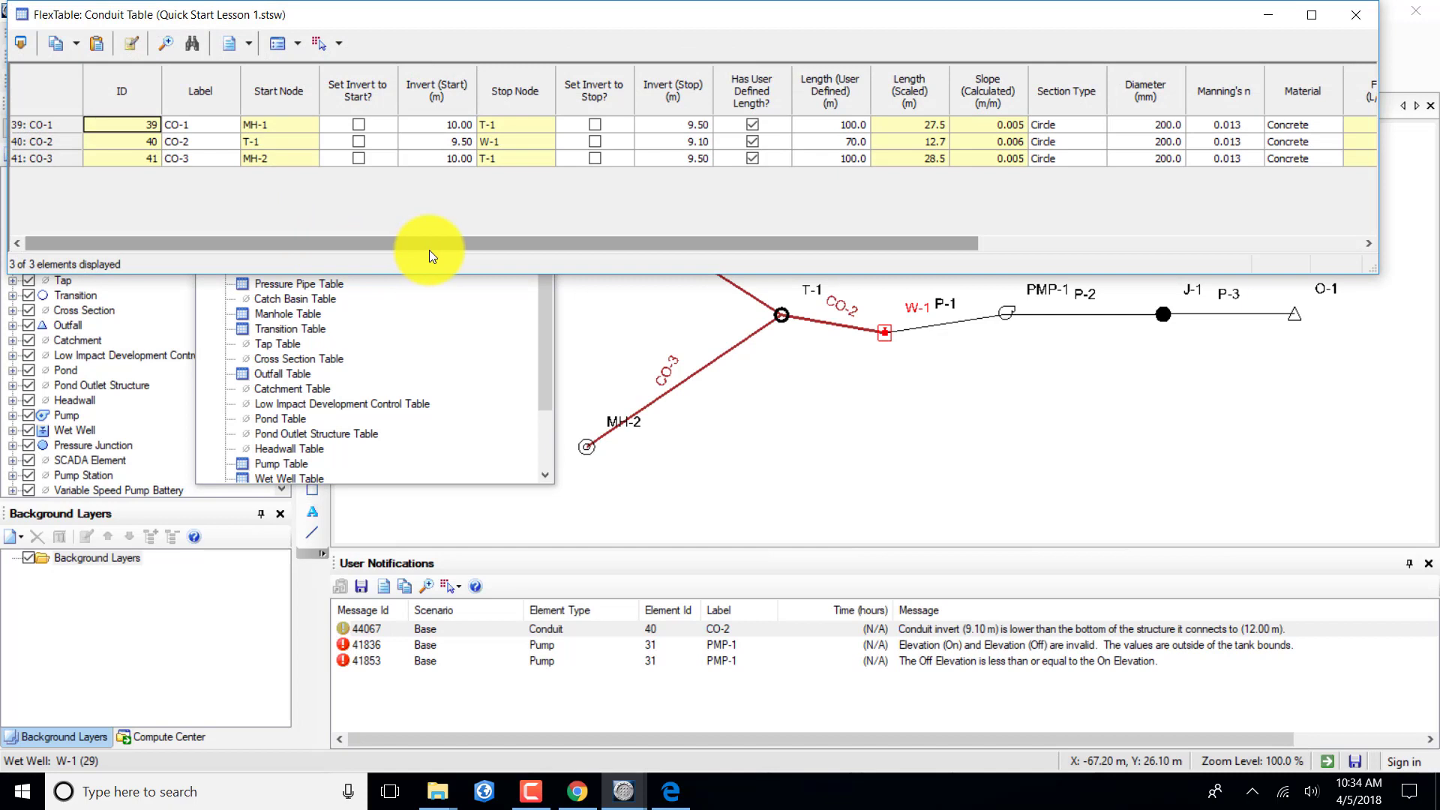
drag(454, 254, 428, 243)
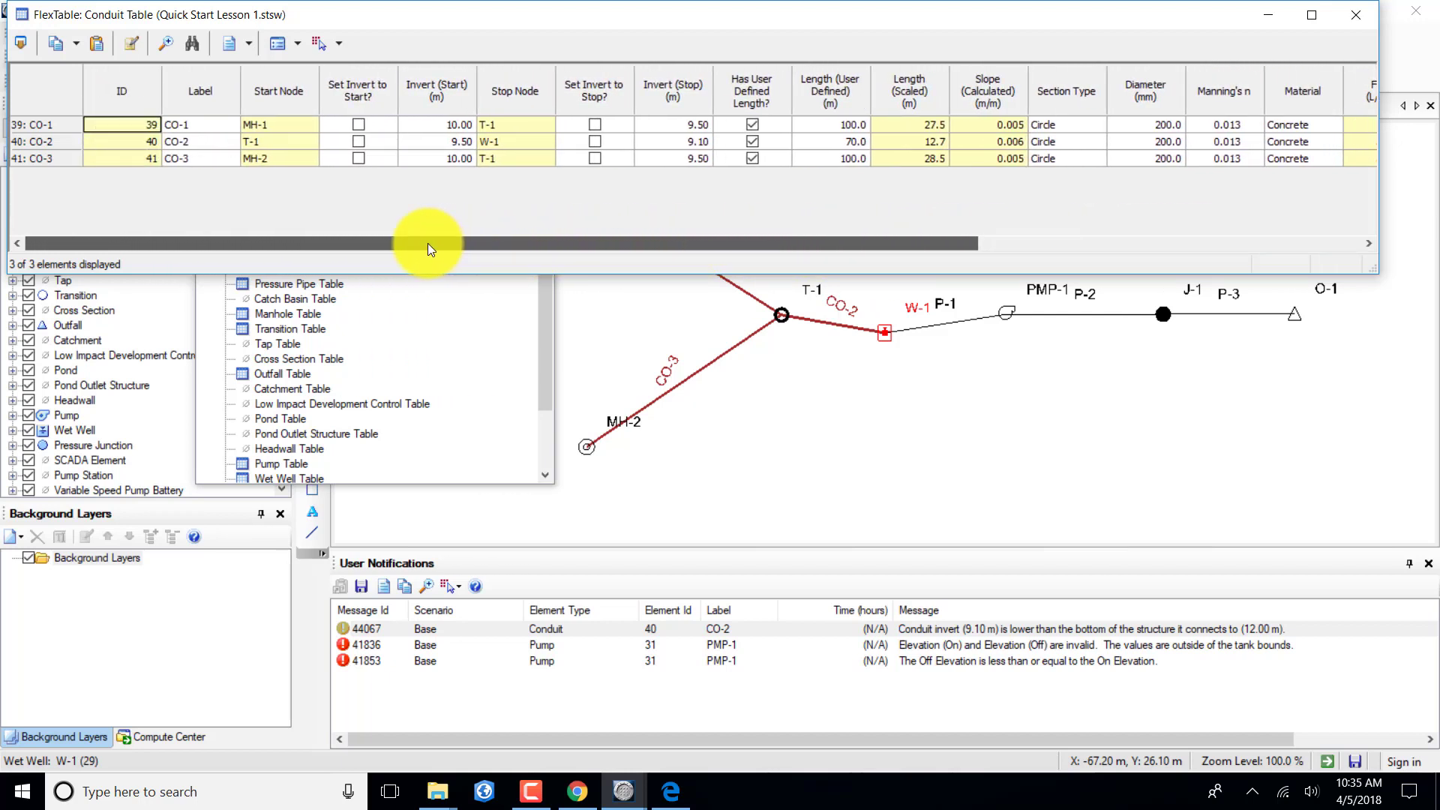
drag(427, 243, 866, 246)
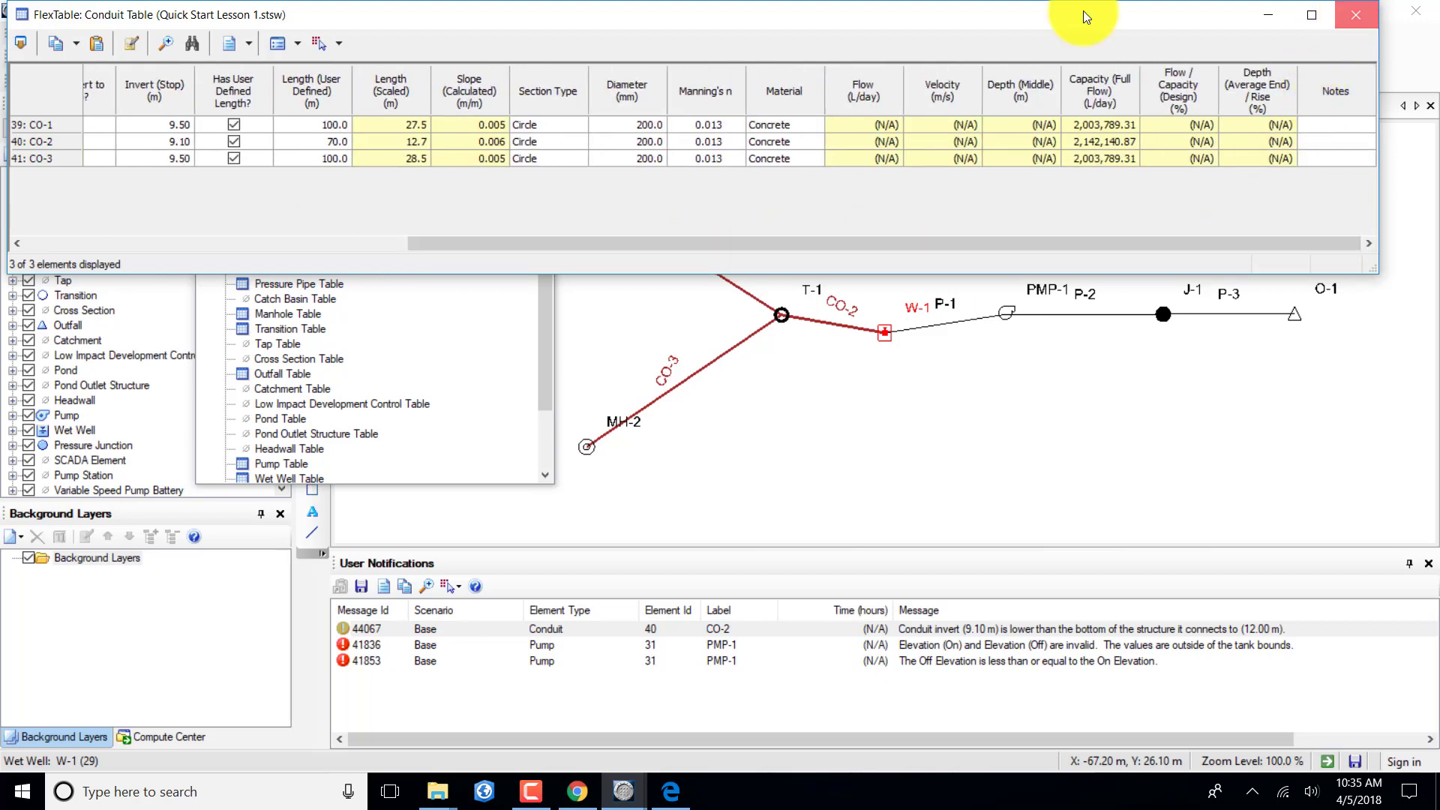
click(1356, 15)
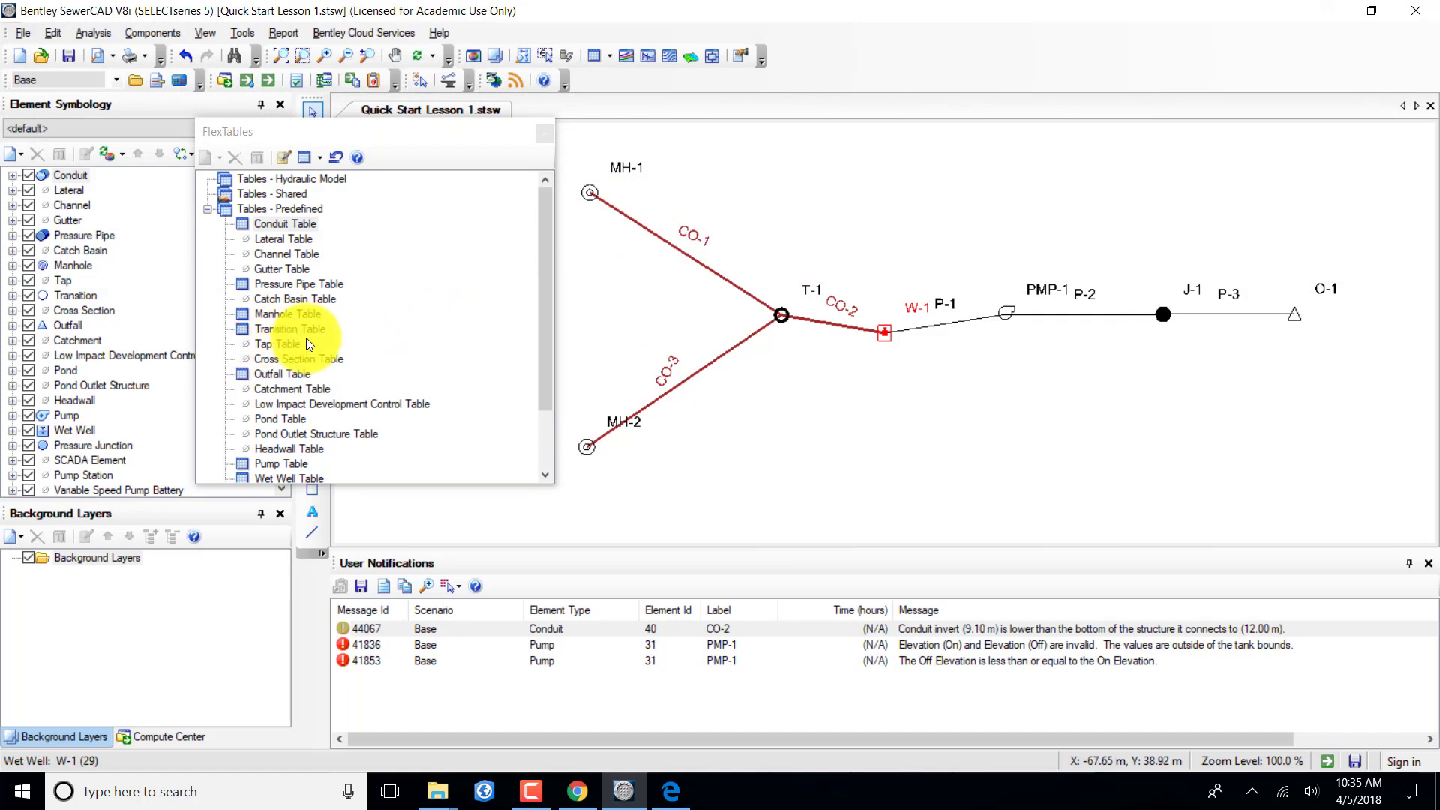
Review the elevations in the predefined Wet Well Table and Transition Table, closing each table after checking it.
double_click(290, 478)
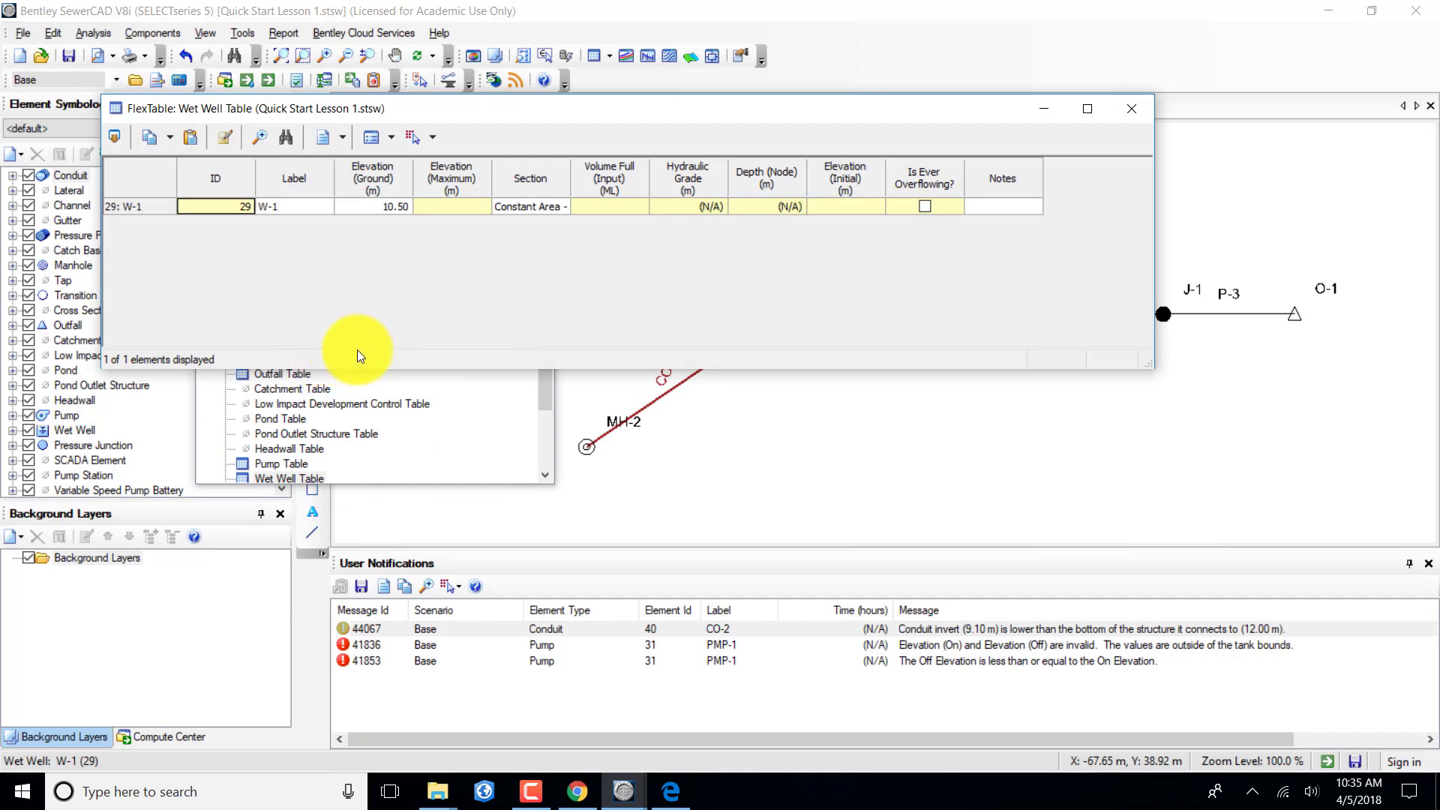
click(1128, 111)
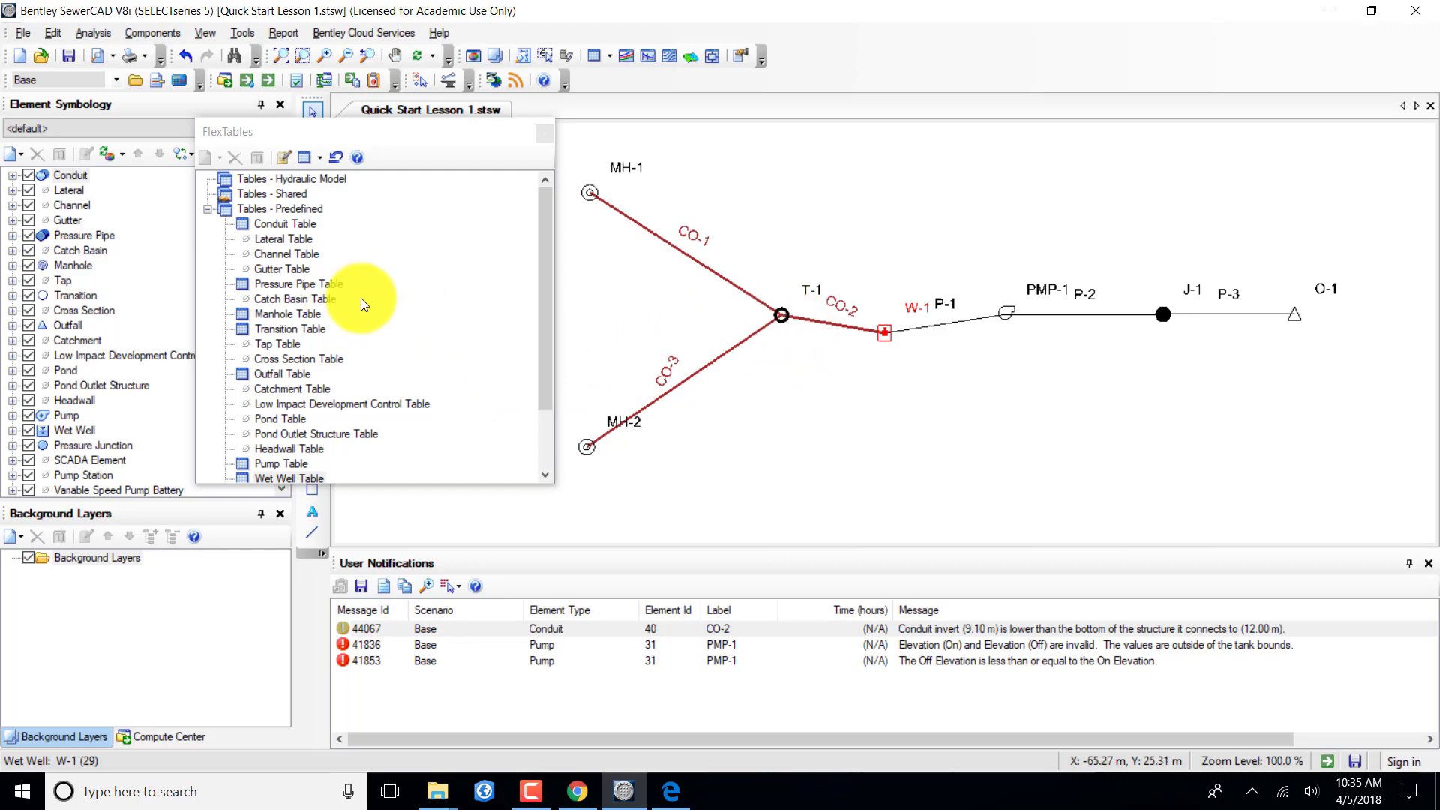
double_click(303, 330)
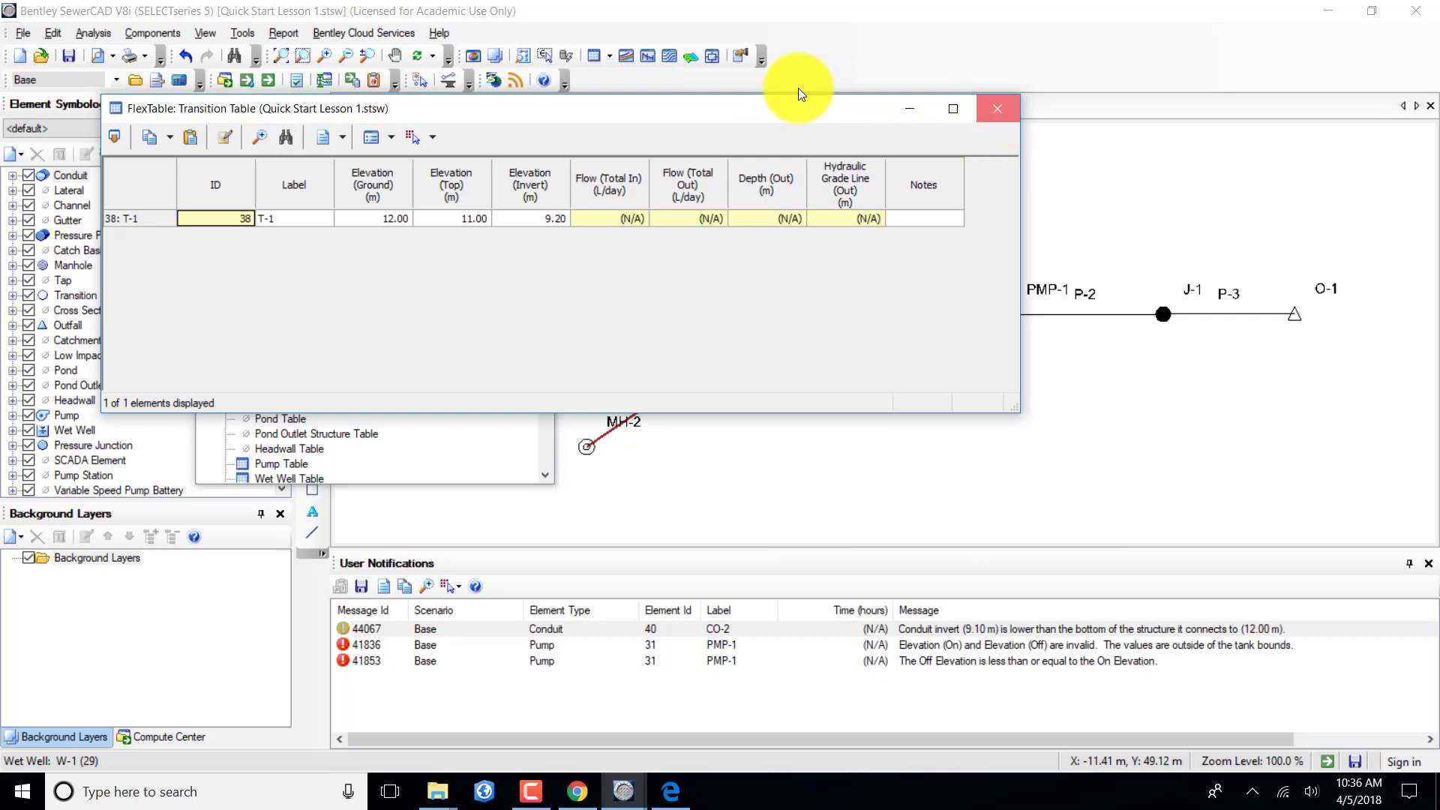
key(alt+F4)
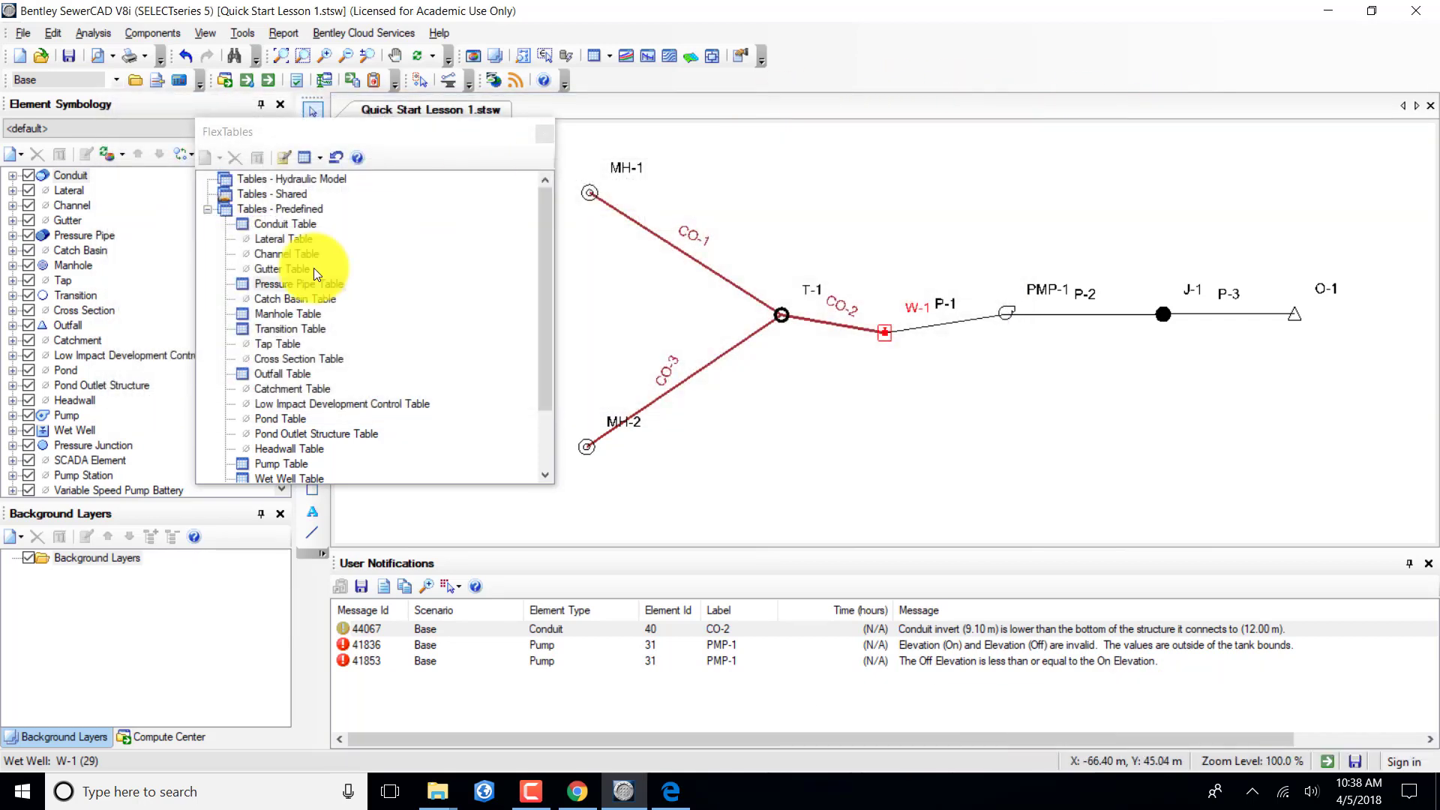
Enable Set Invert to Start for pipe P-1 in the Pressure Pipe Table, close the table and validate the model again.
double_click(286, 282)
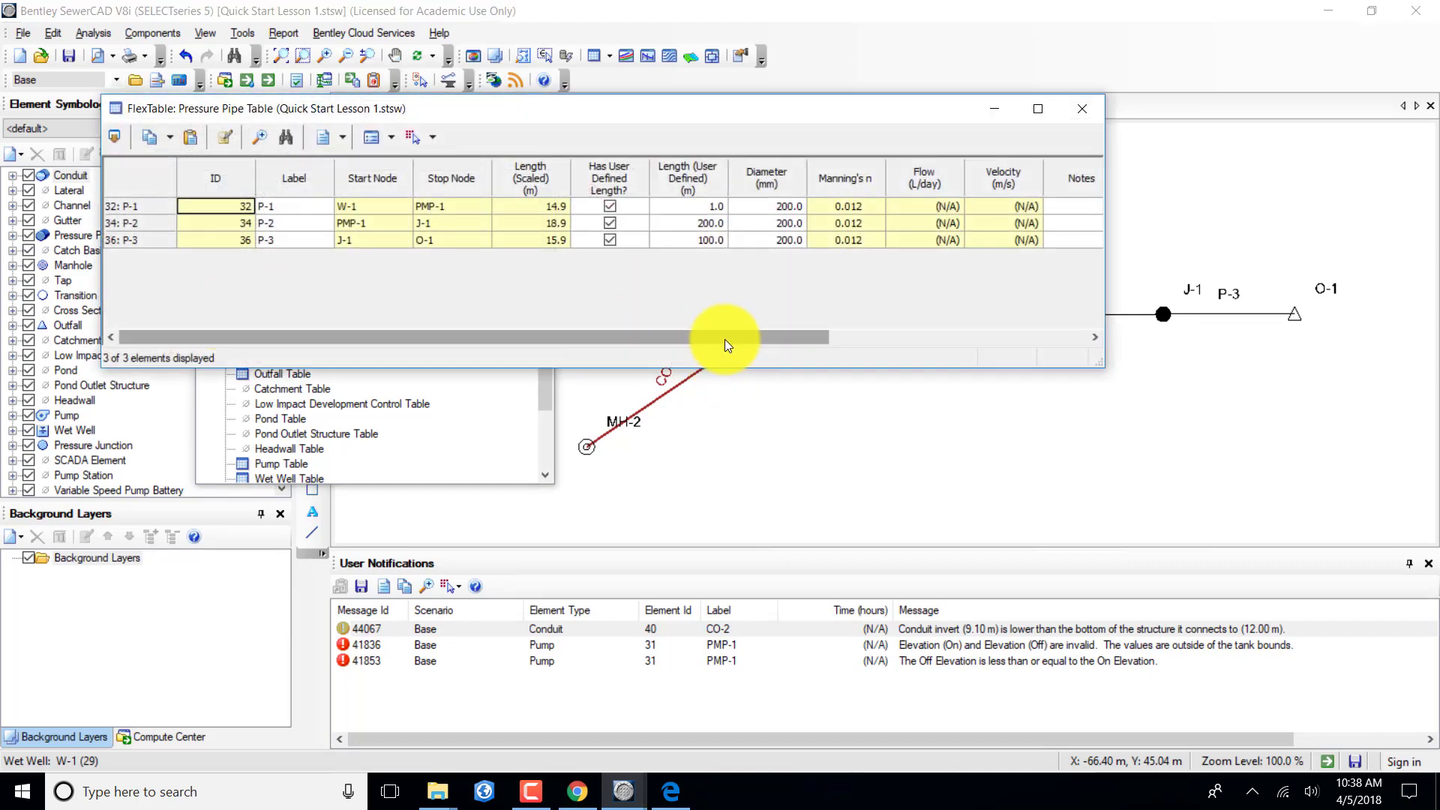
drag(724, 339, 967, 346)
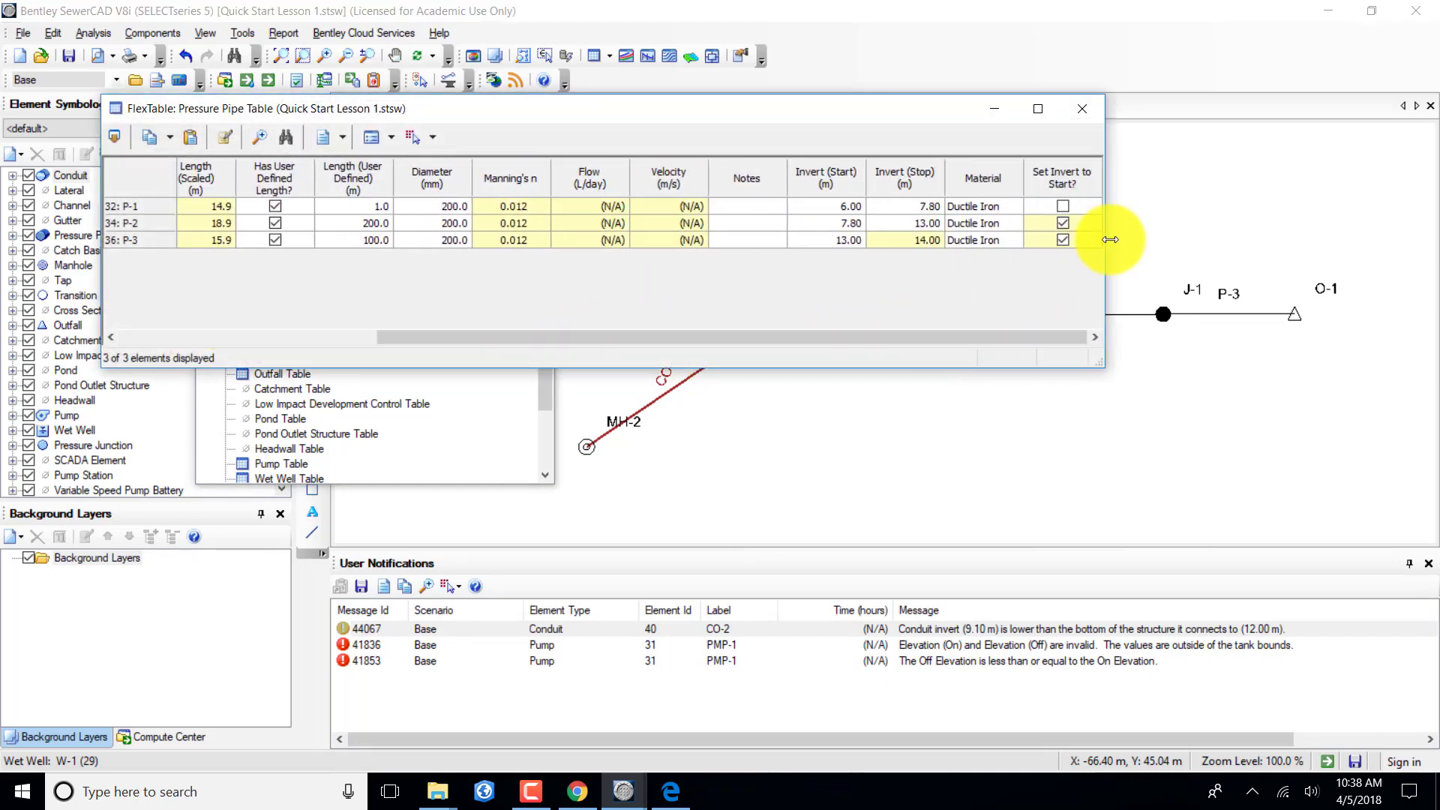
click(1062, 206)
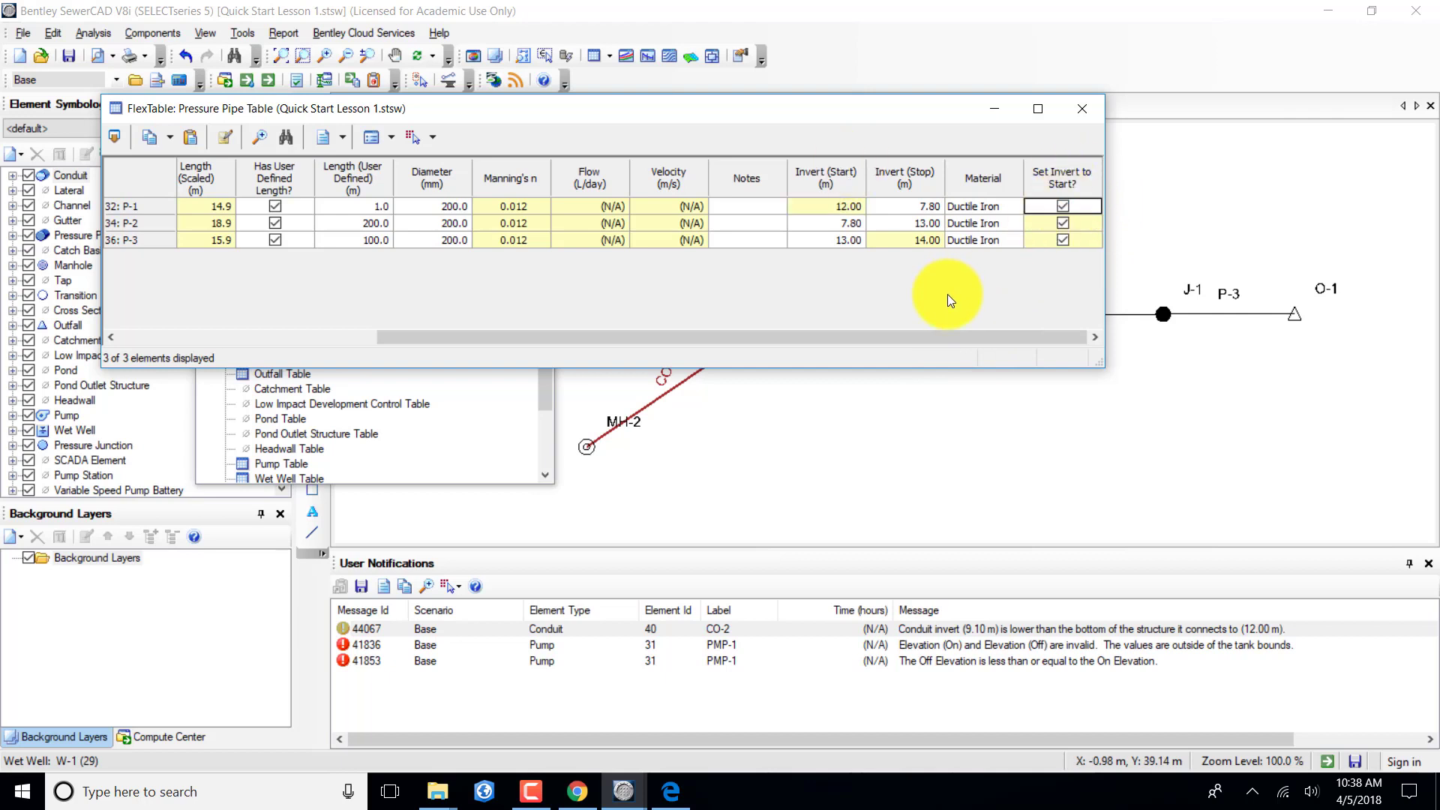
click(1092, 109)
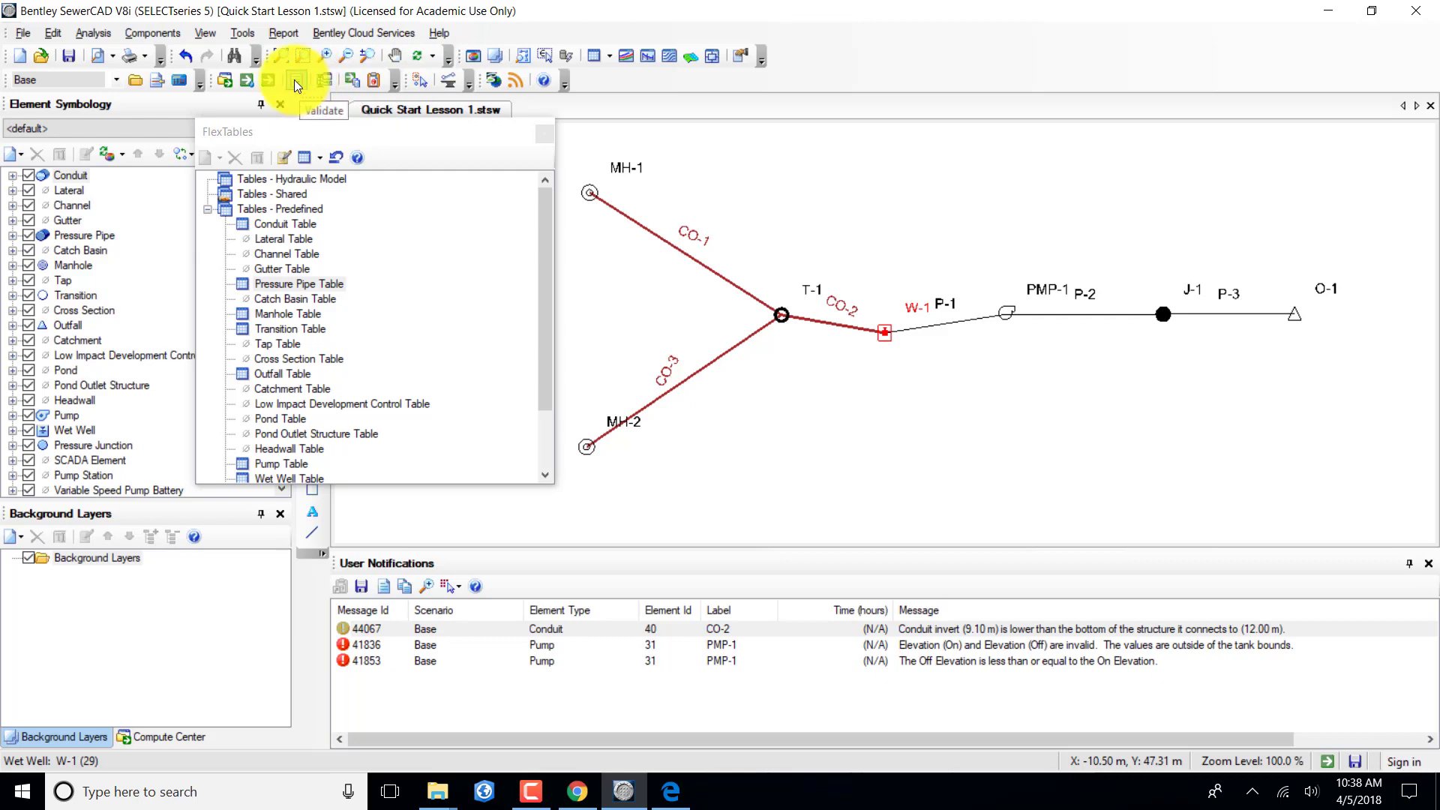
click(294, 79)
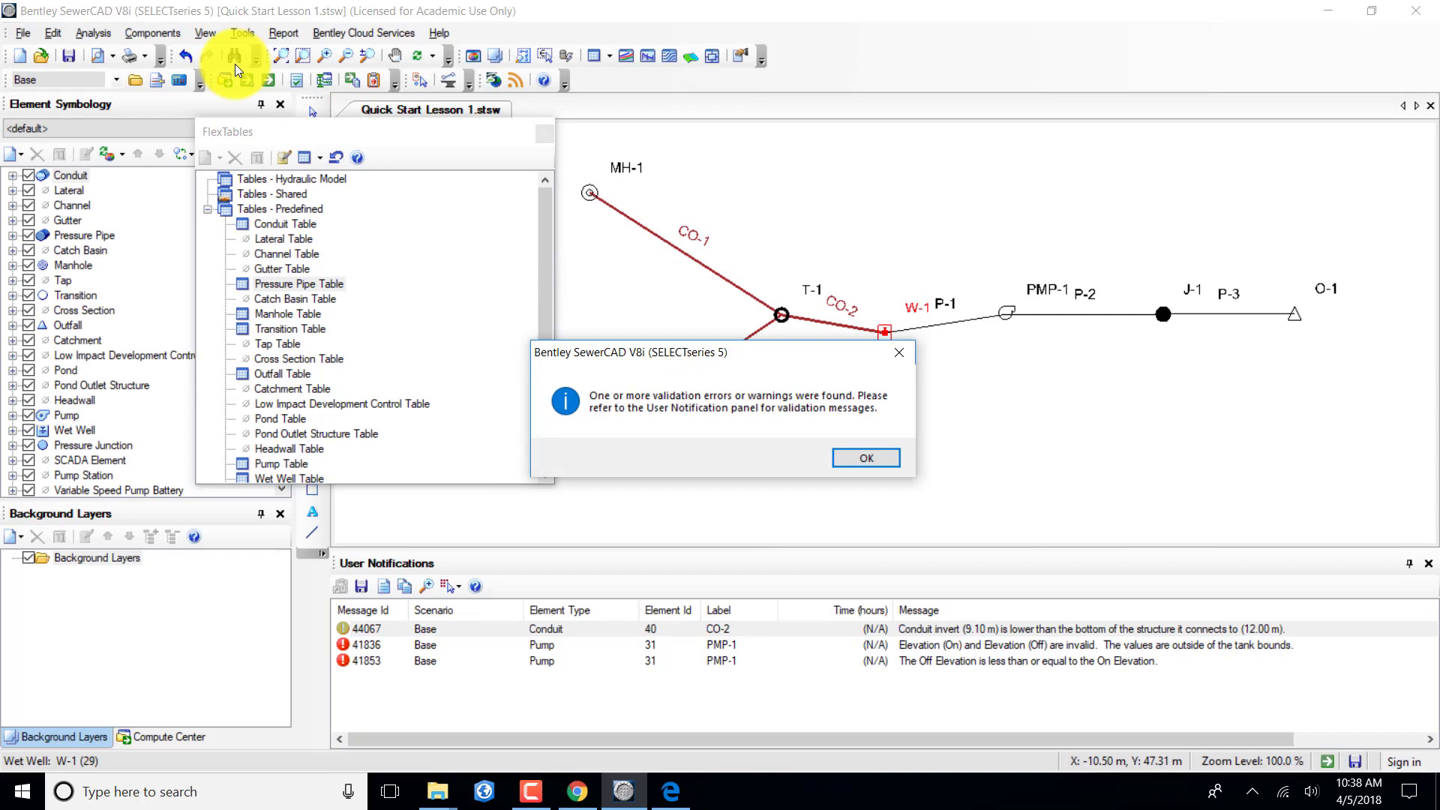
click(875, 461)
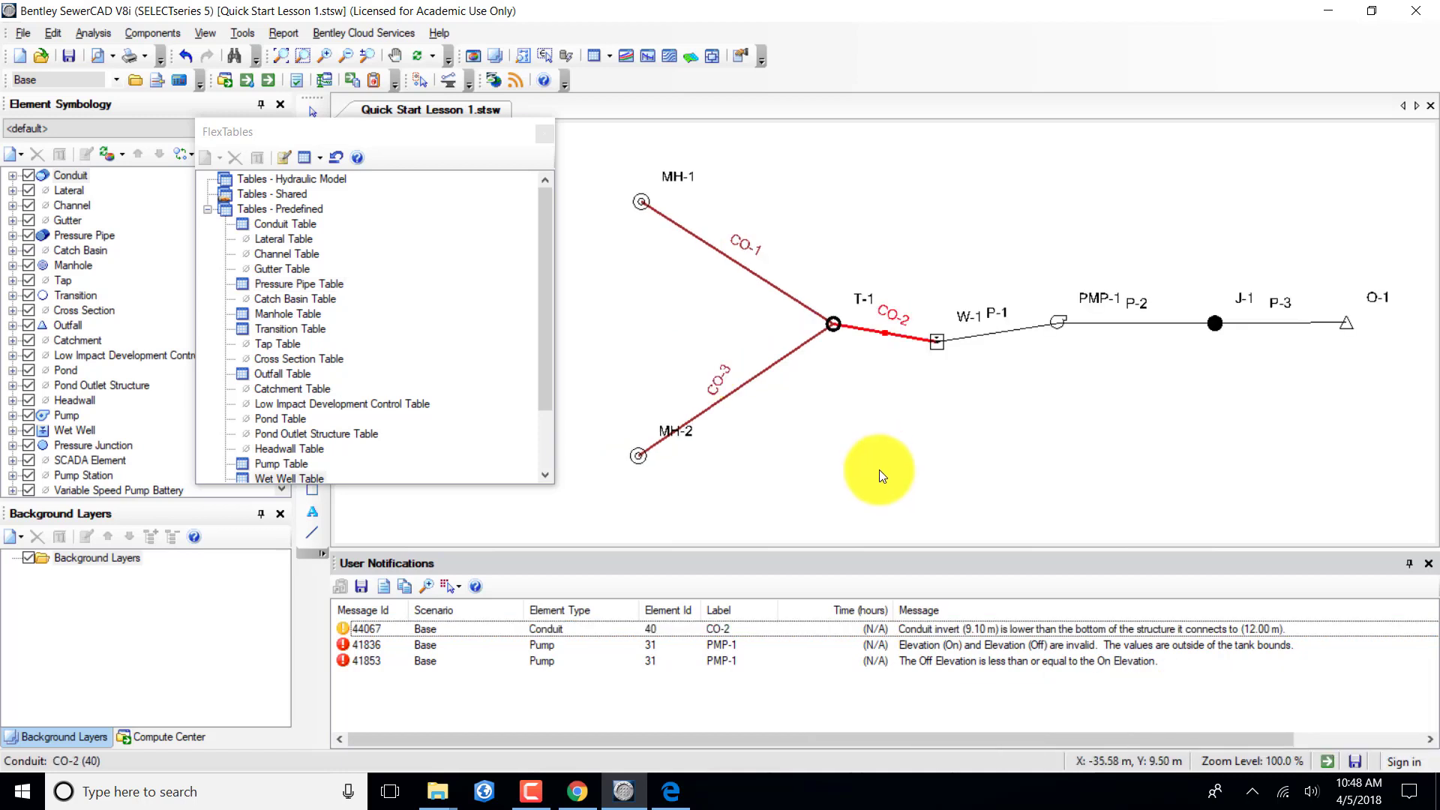
Add the Elevation (Base) and Elevation (Minimum) columns to the predefined Wet Well Table.
double_click(303, 475)
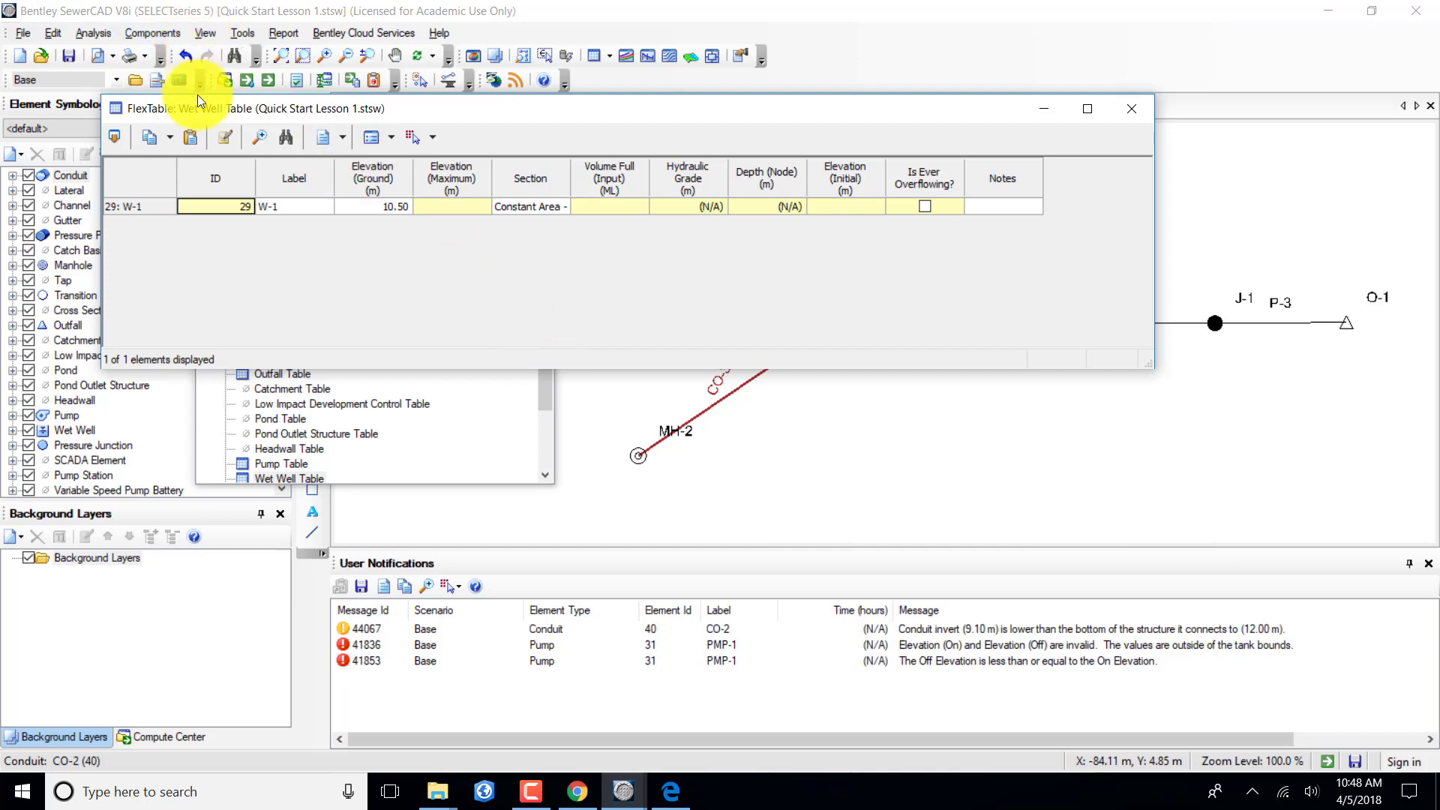
click(226, 137)
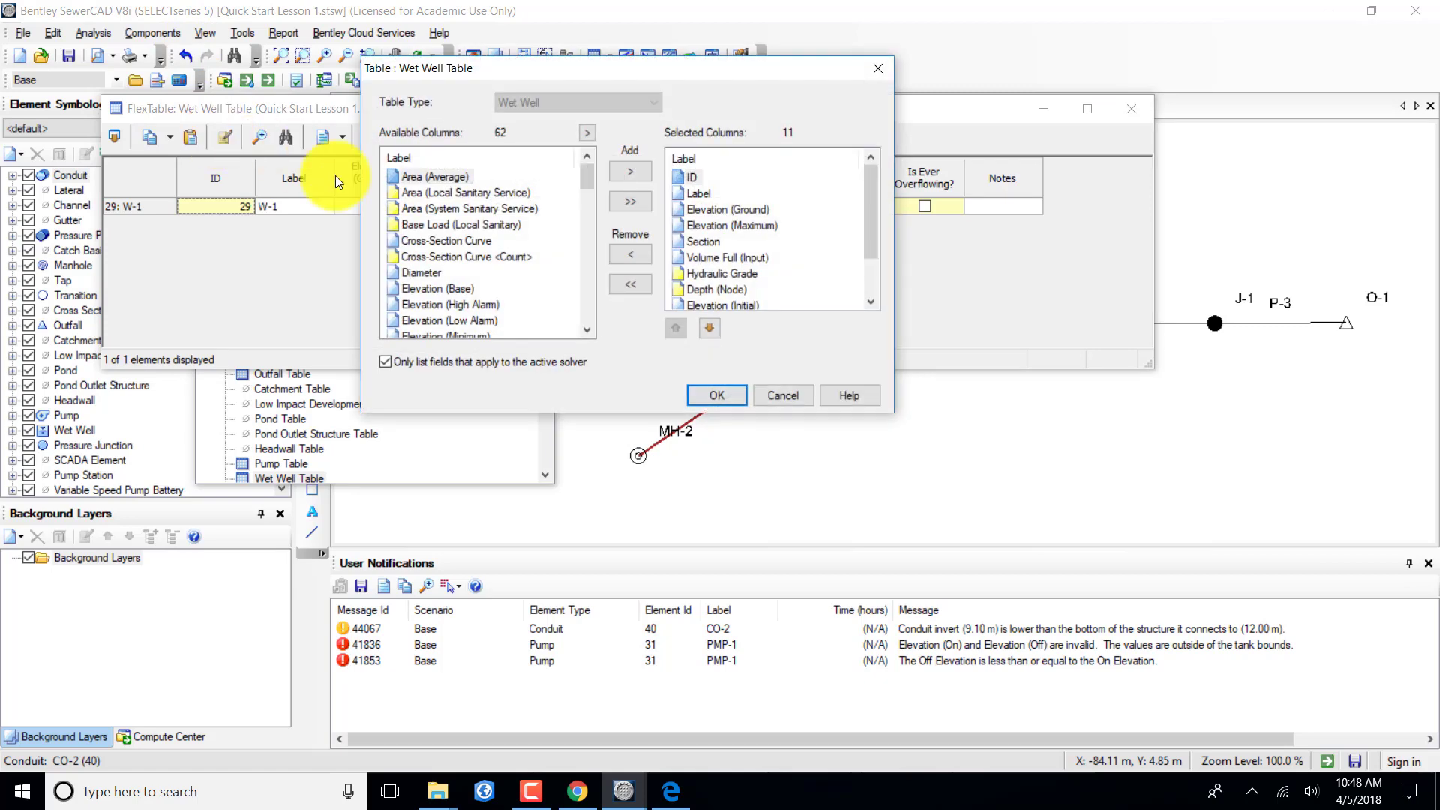
click(442, 288)
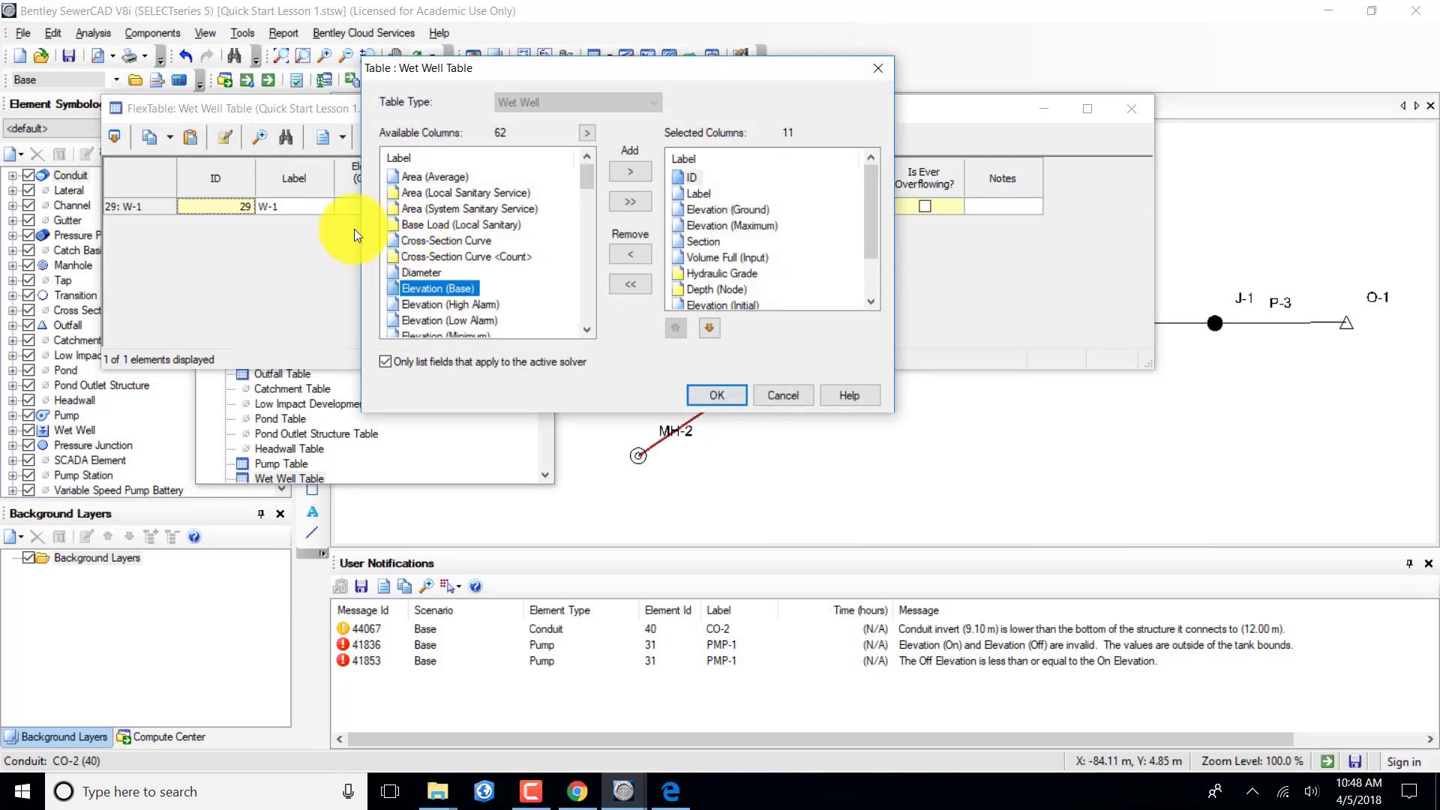
click(616, 170)
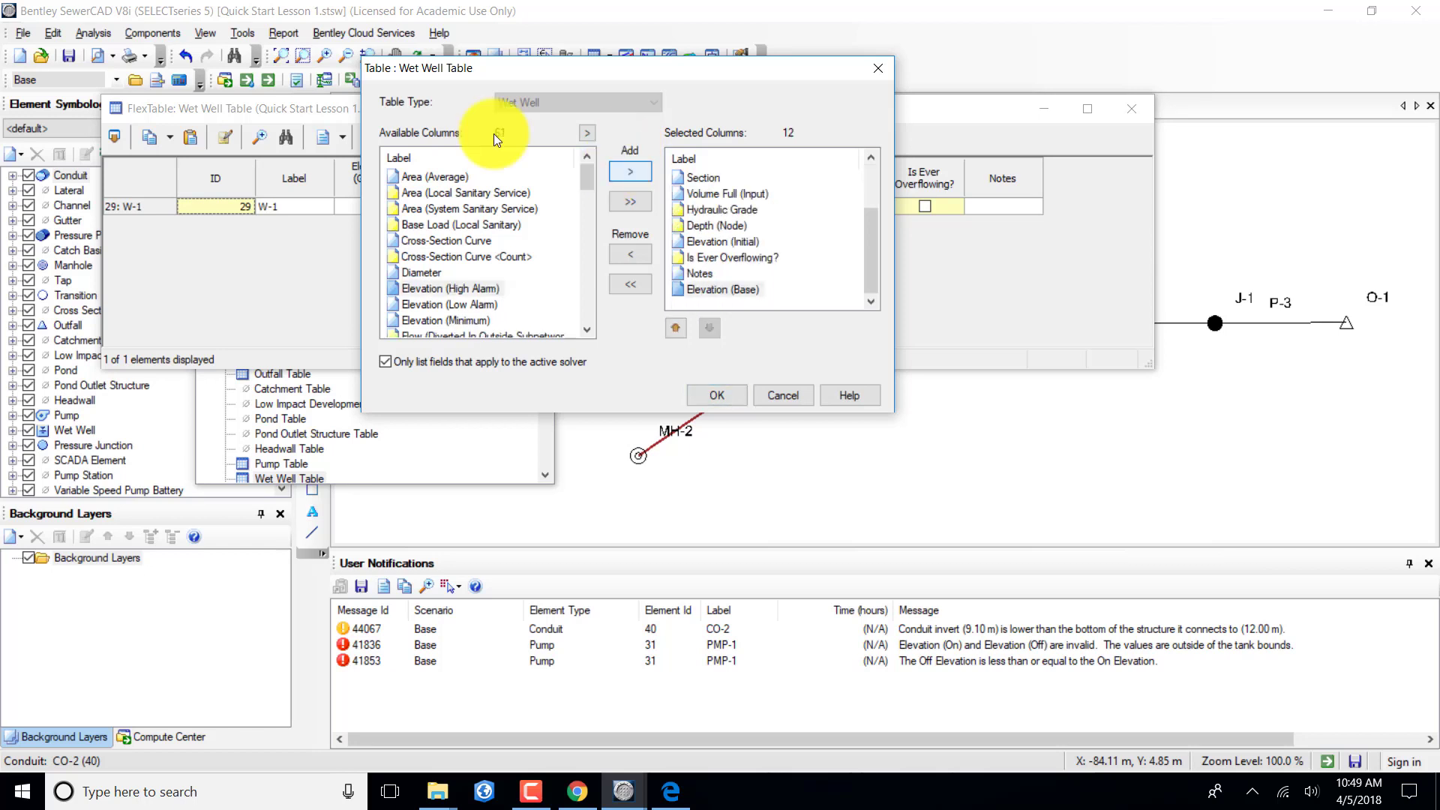
click(449, 321)
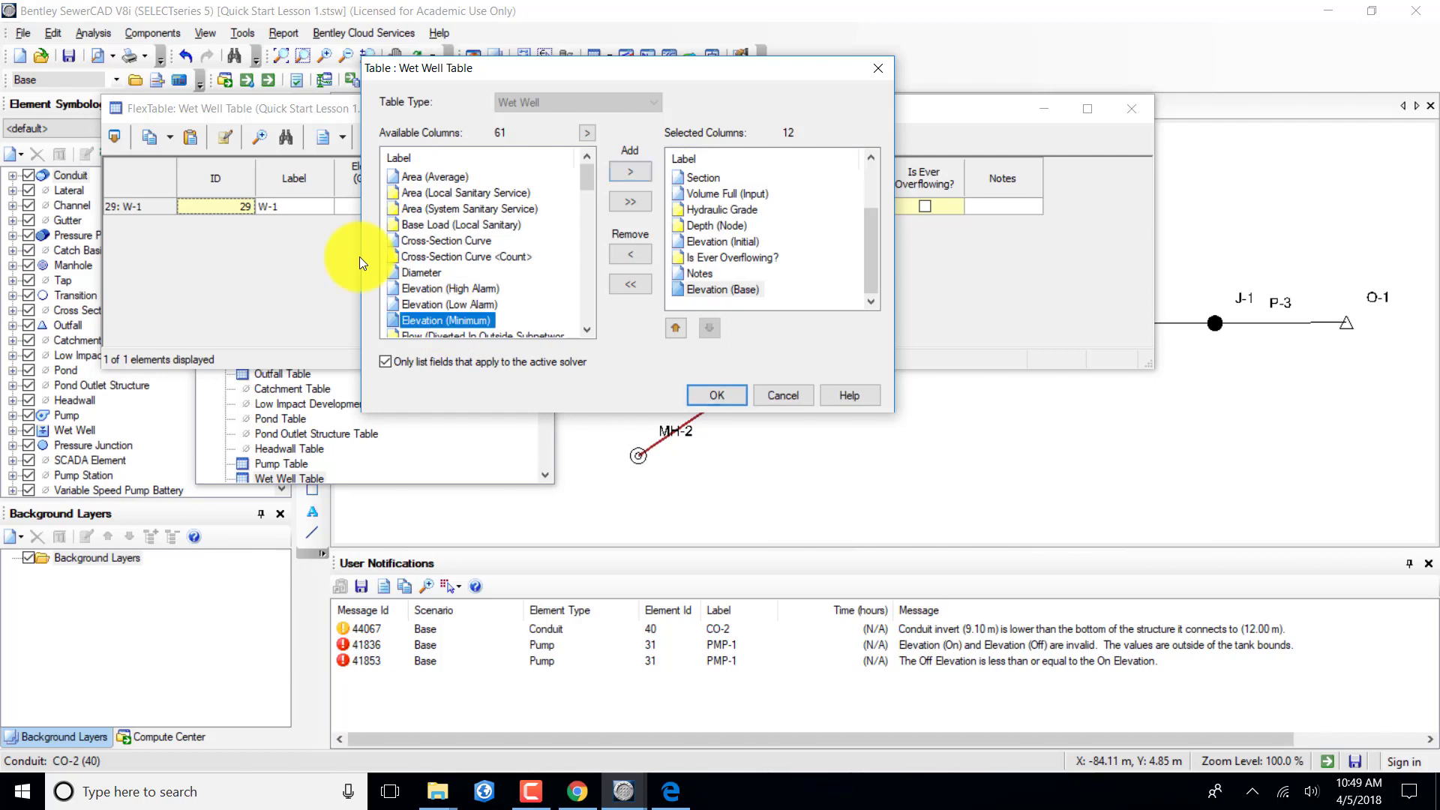
click(620, 169)
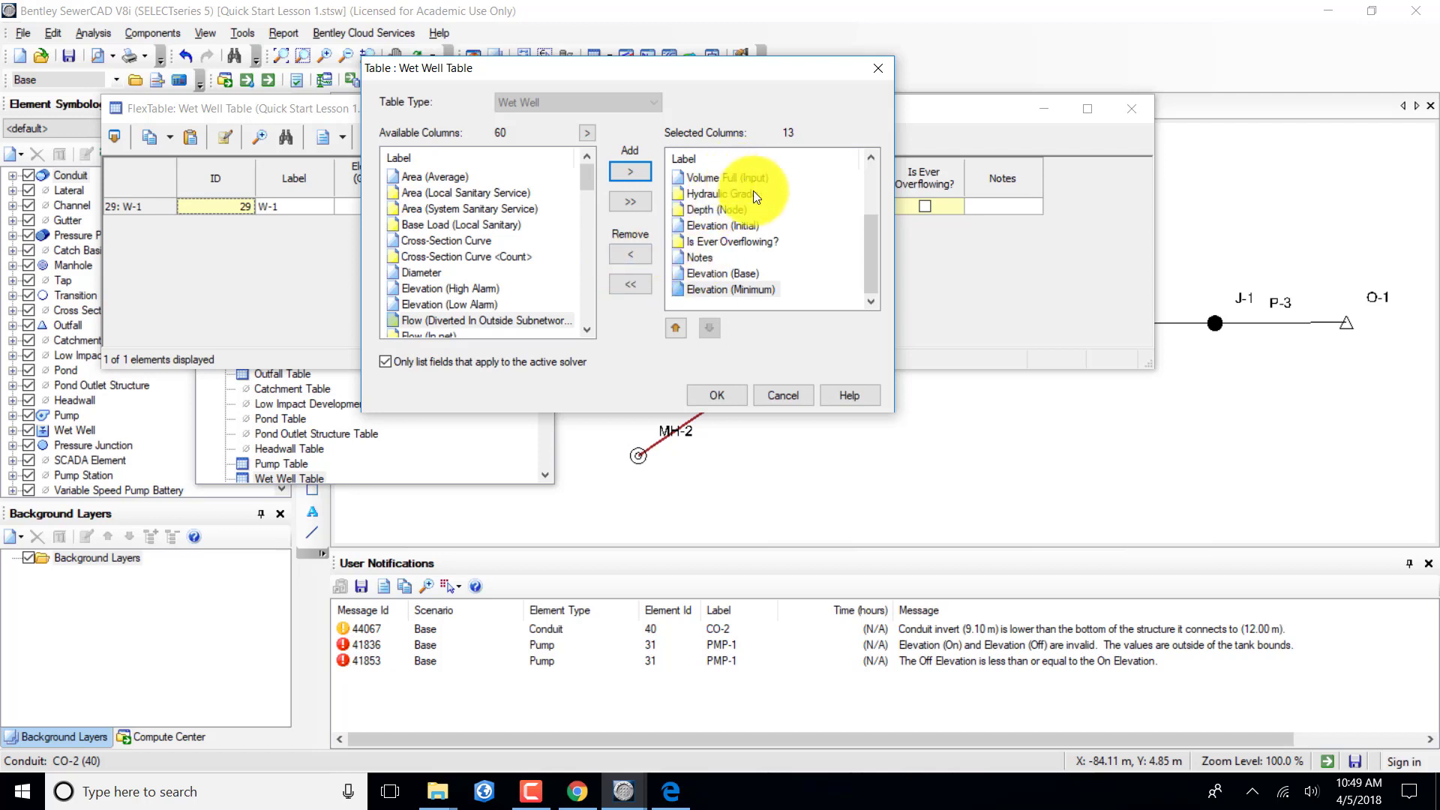
drag(863, 254, 870, 207)
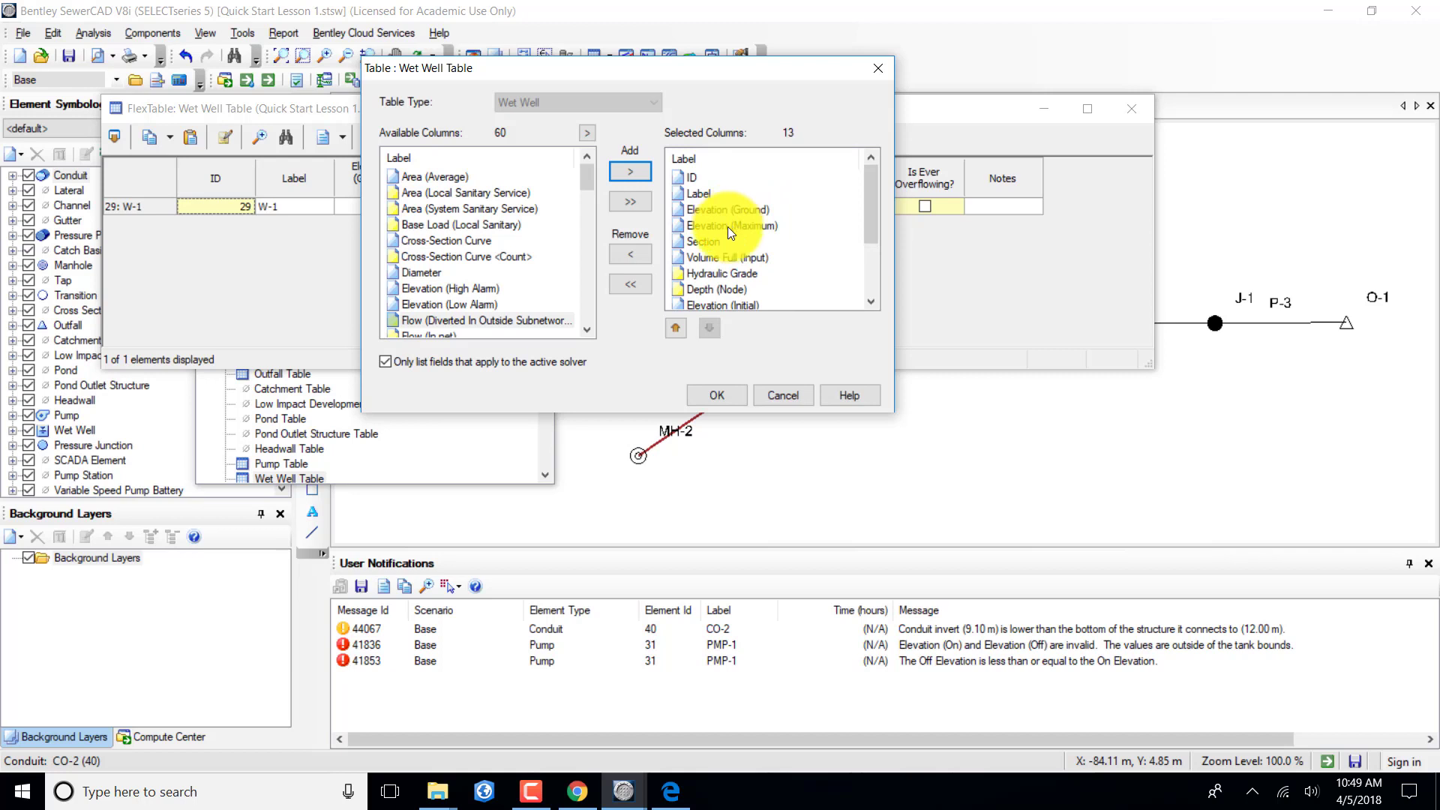
click(716, 395)
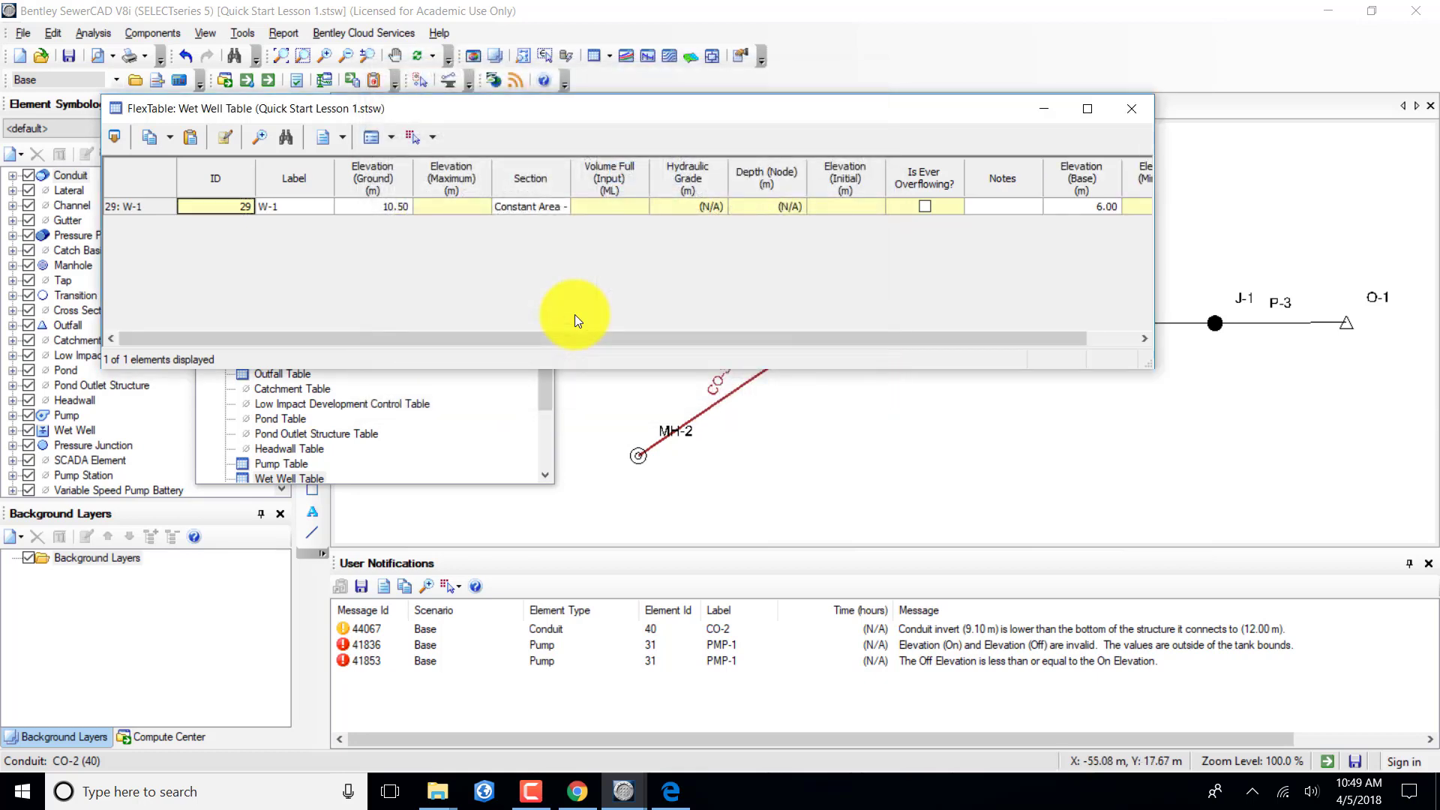
Check wet well W-1's values in the added base and minimum elevation columns, and close the table.
drag(659, 345, 802, 336)
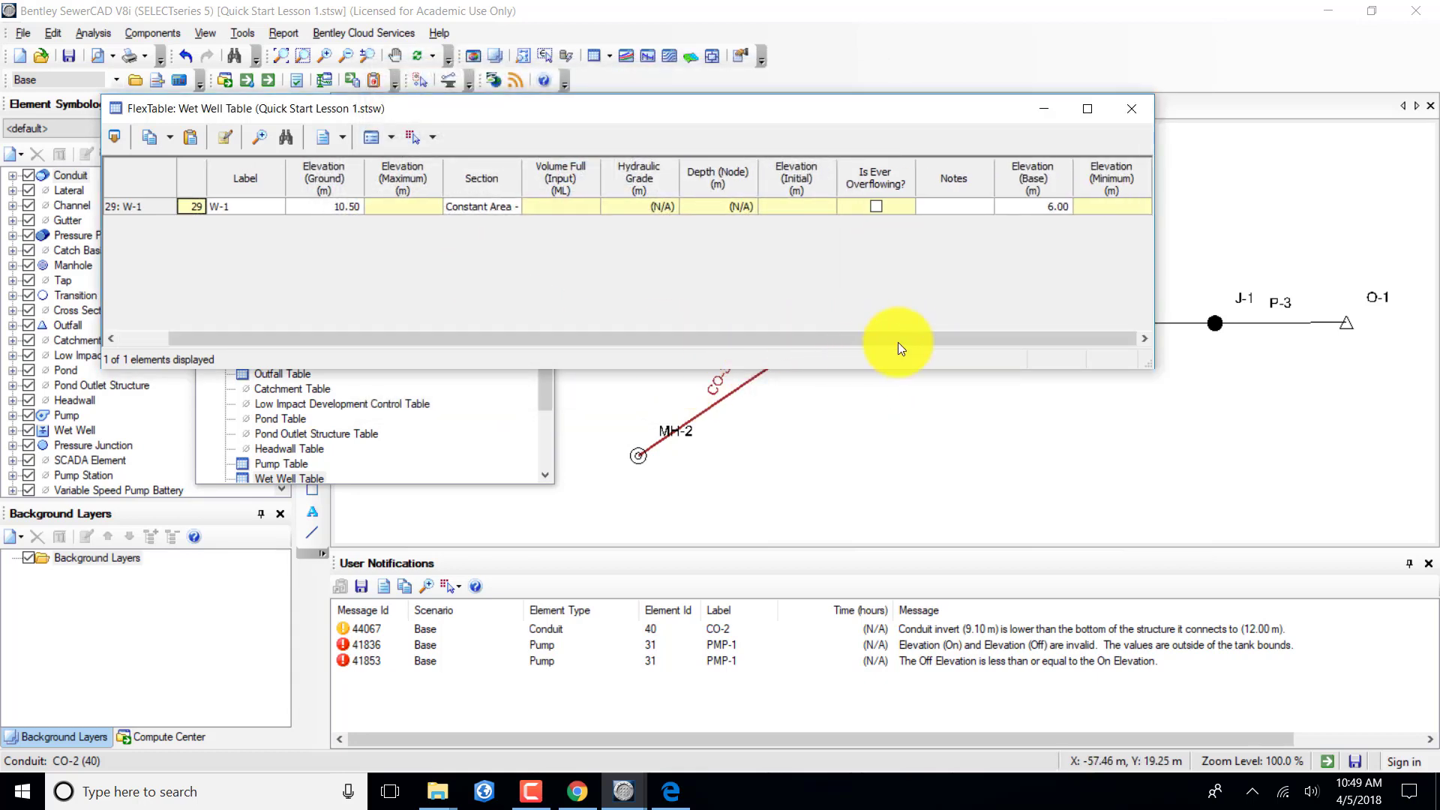
click(1108, 210)
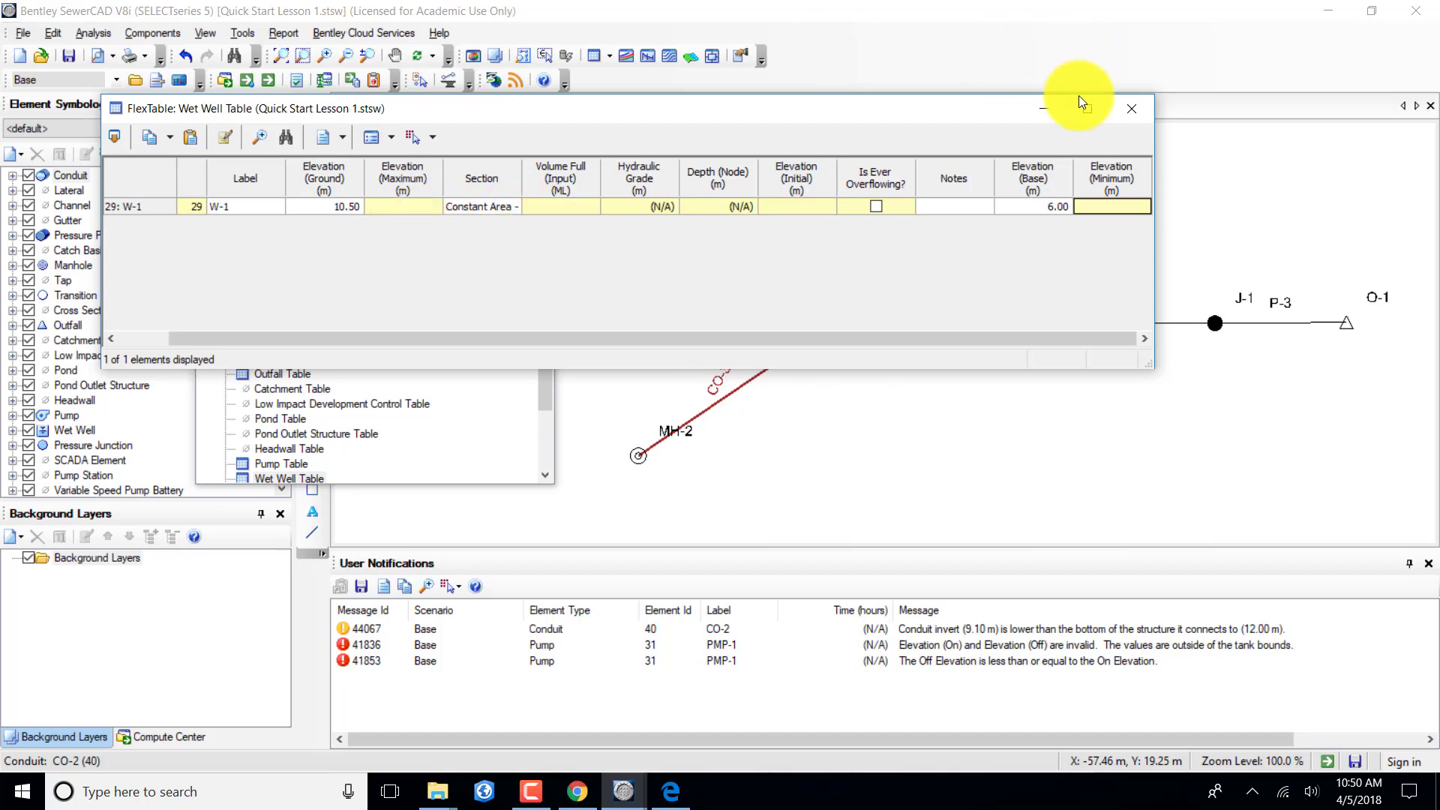
click(1136, 111)
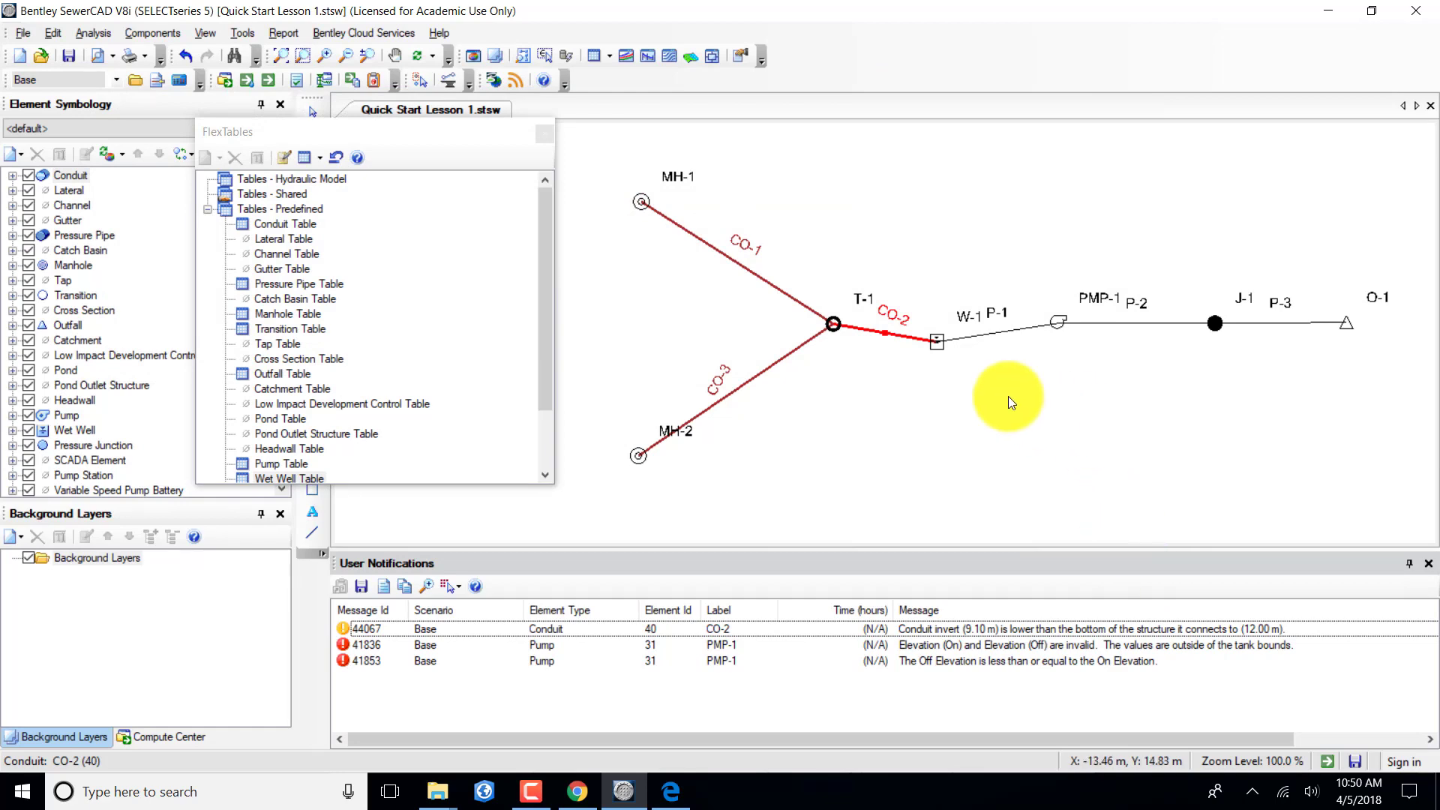
Display the properties of wet well W-1 from the drawing and examine its operating range, physical data and results.
click(939, 341)
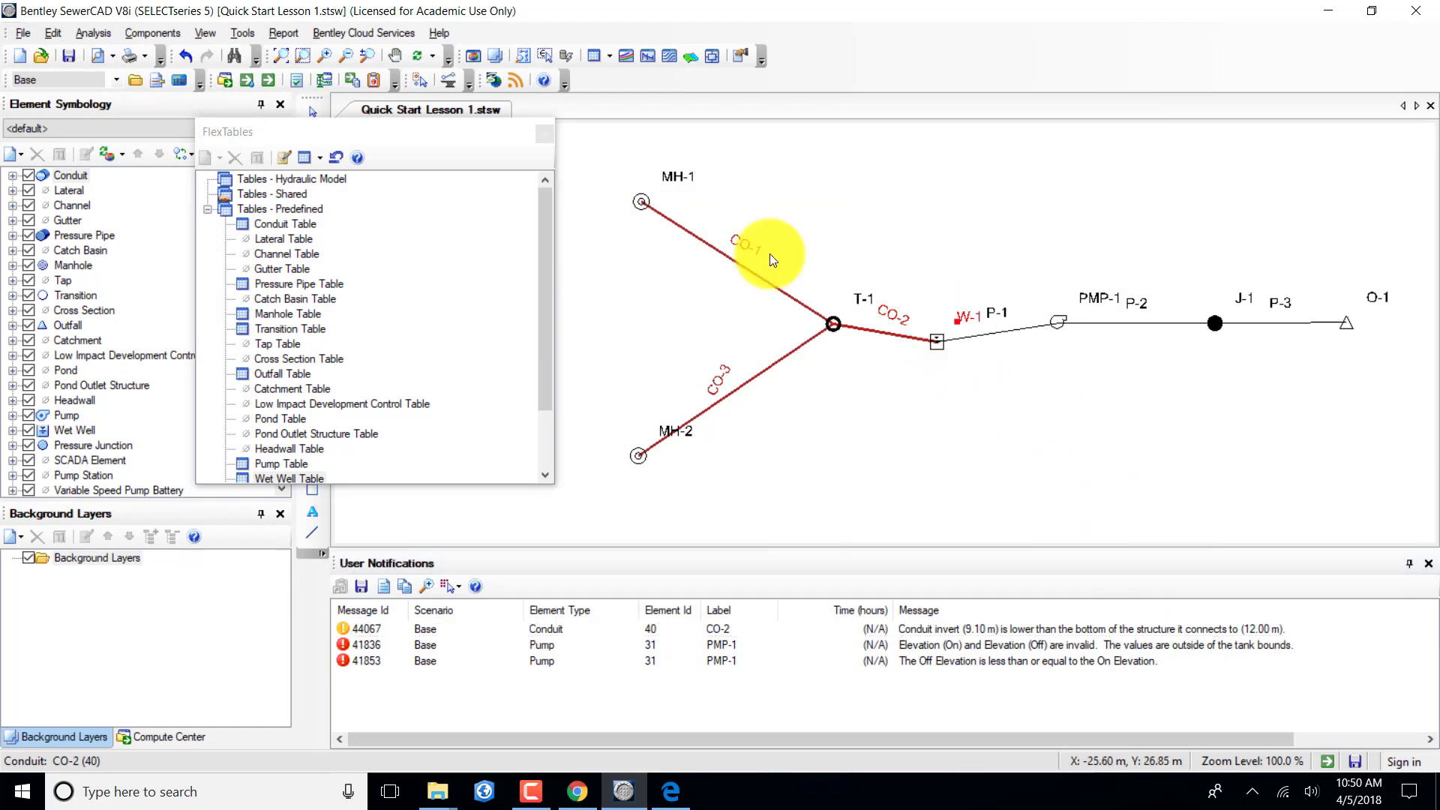
key(F4)
drag(621, 403, 623, 484)
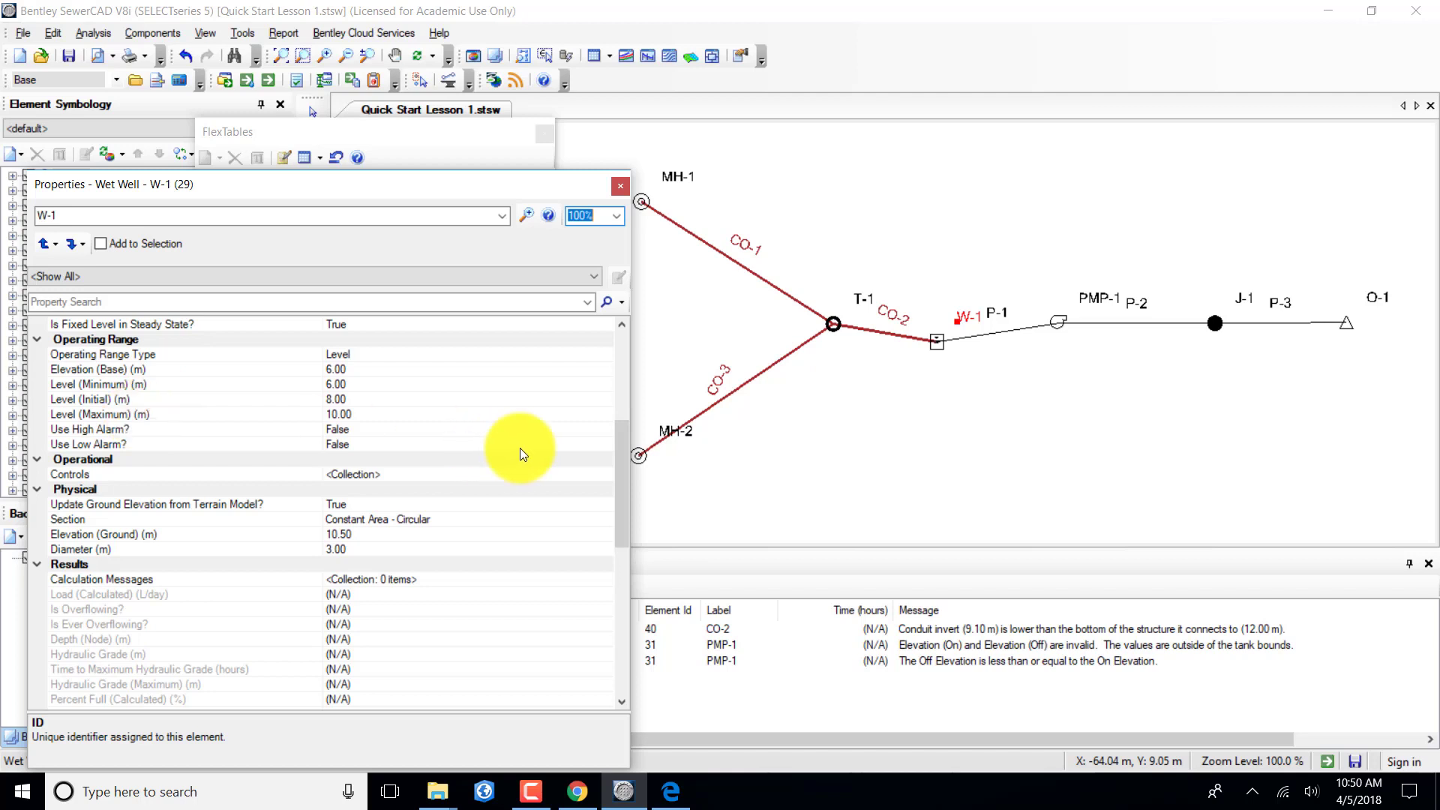
mouse_move(626, 462)
mouse_down()
mouse_move(623, 372)
mouse_move(622, 462)
mouse_up()
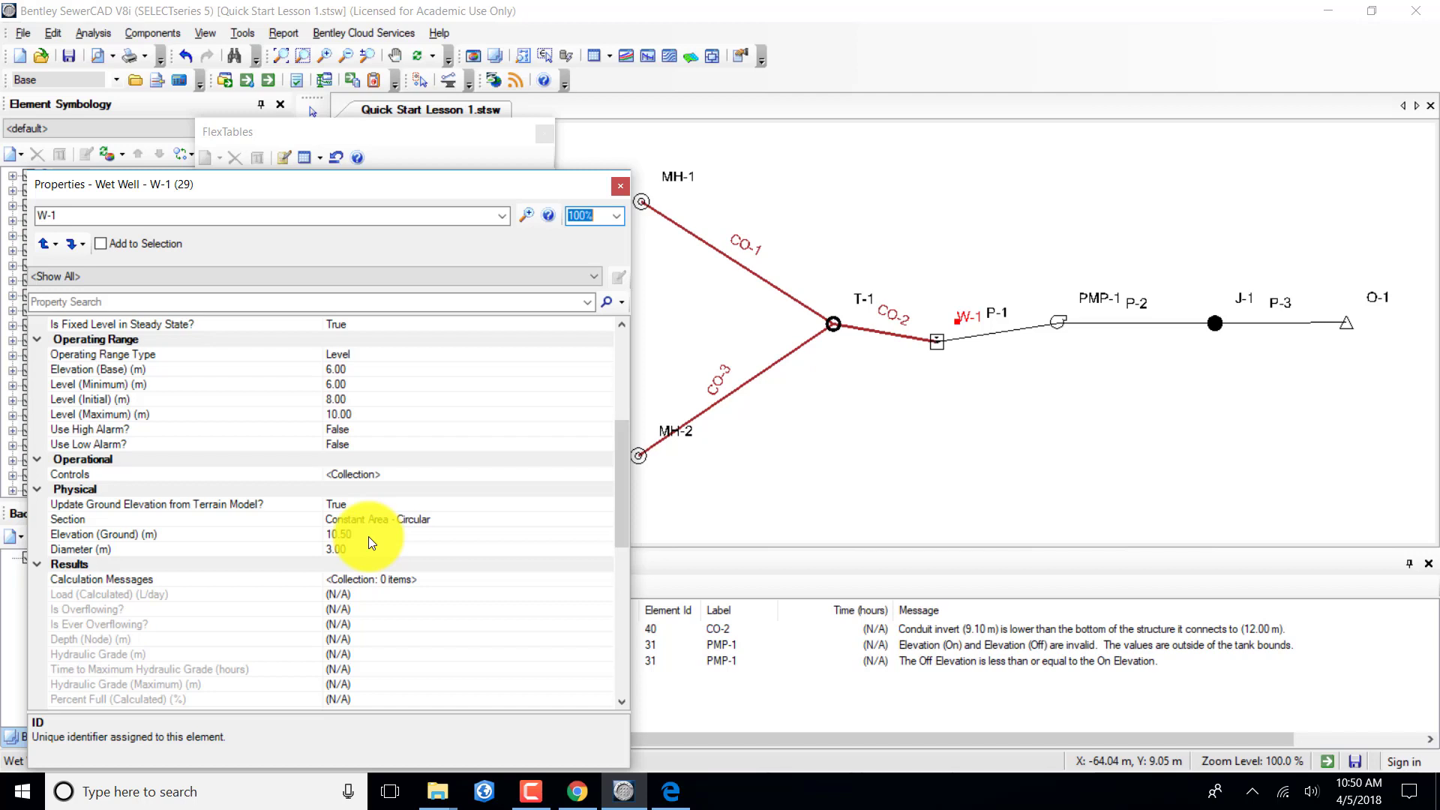
scroll(367, 537, down, 1)
scroll(367, 537, down, 1)
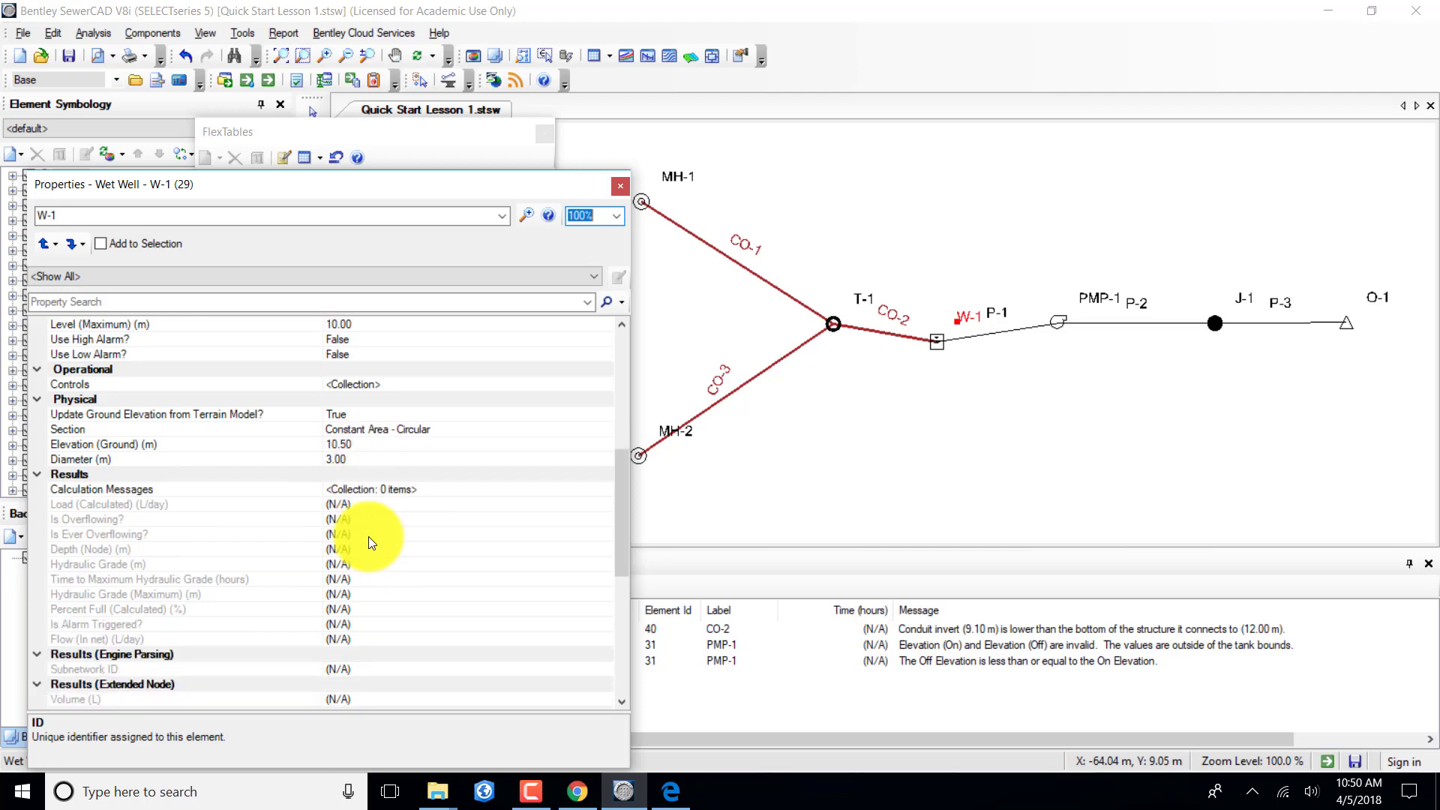
Try setting wet well W-1's Update Ground Elevation from Terrain Model option to False, restore it to True, and close the properties.
scroll(368, 537, down, 1)
scroll(367, 537, up, 2)
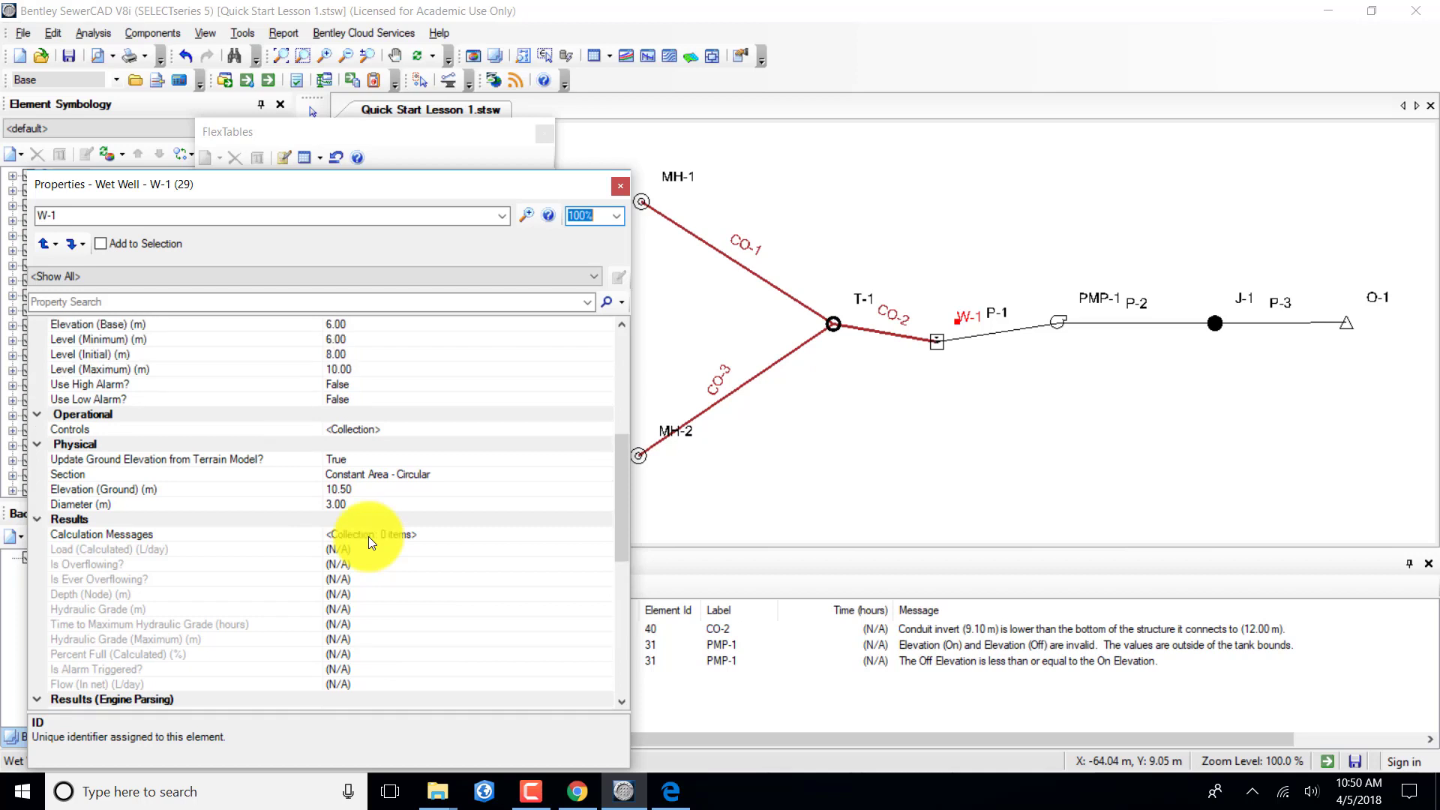
click(358, 459)
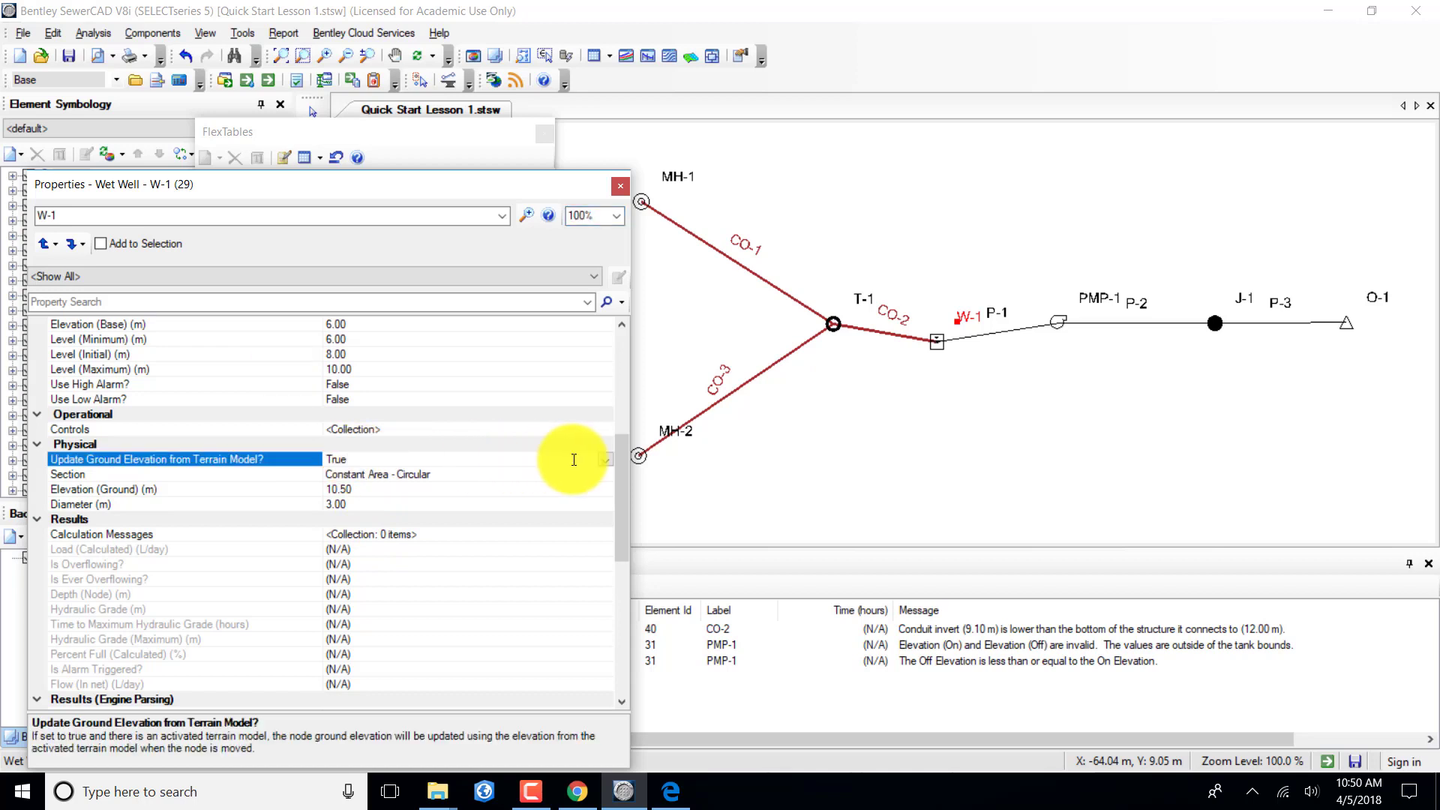
click(608, 460)
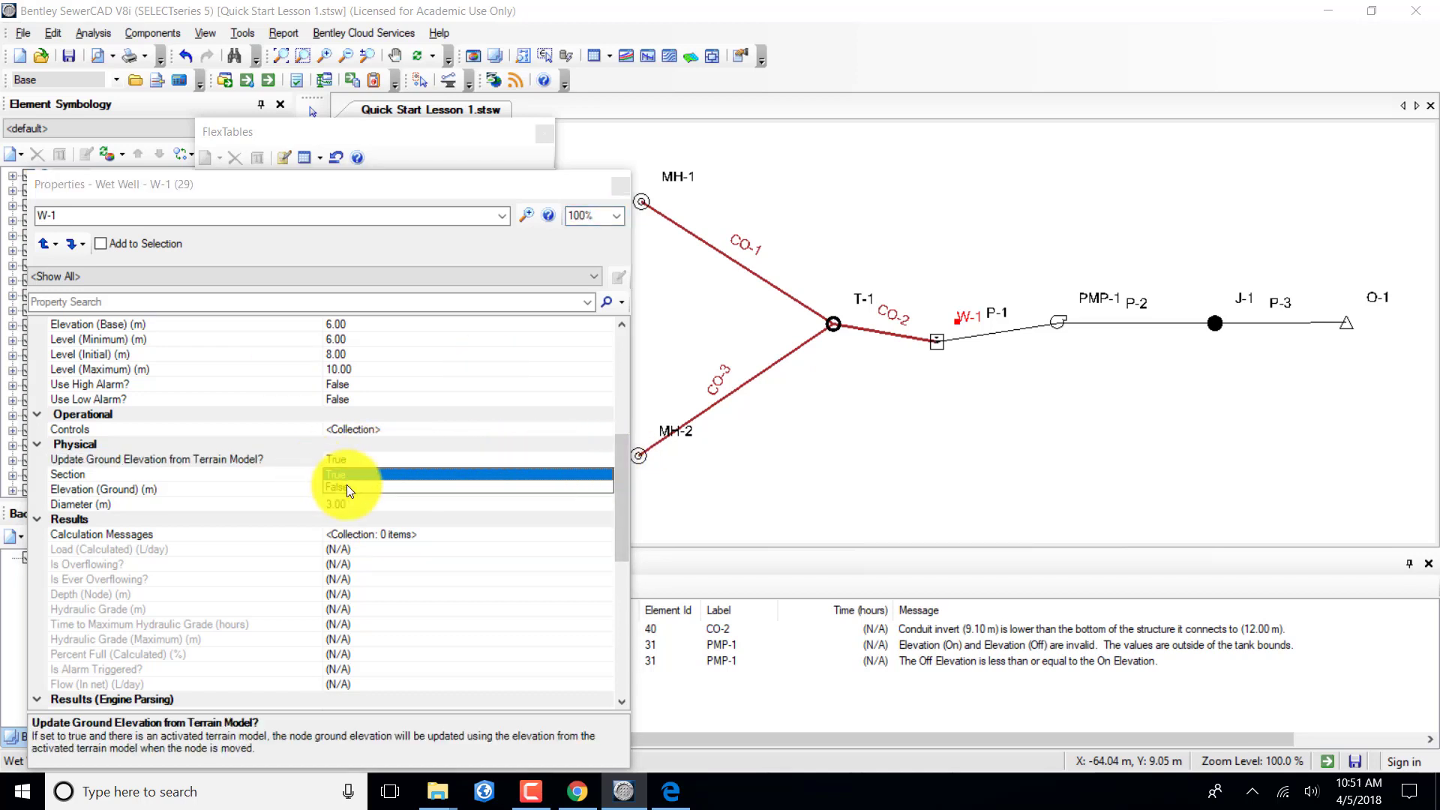
click(349, 485)
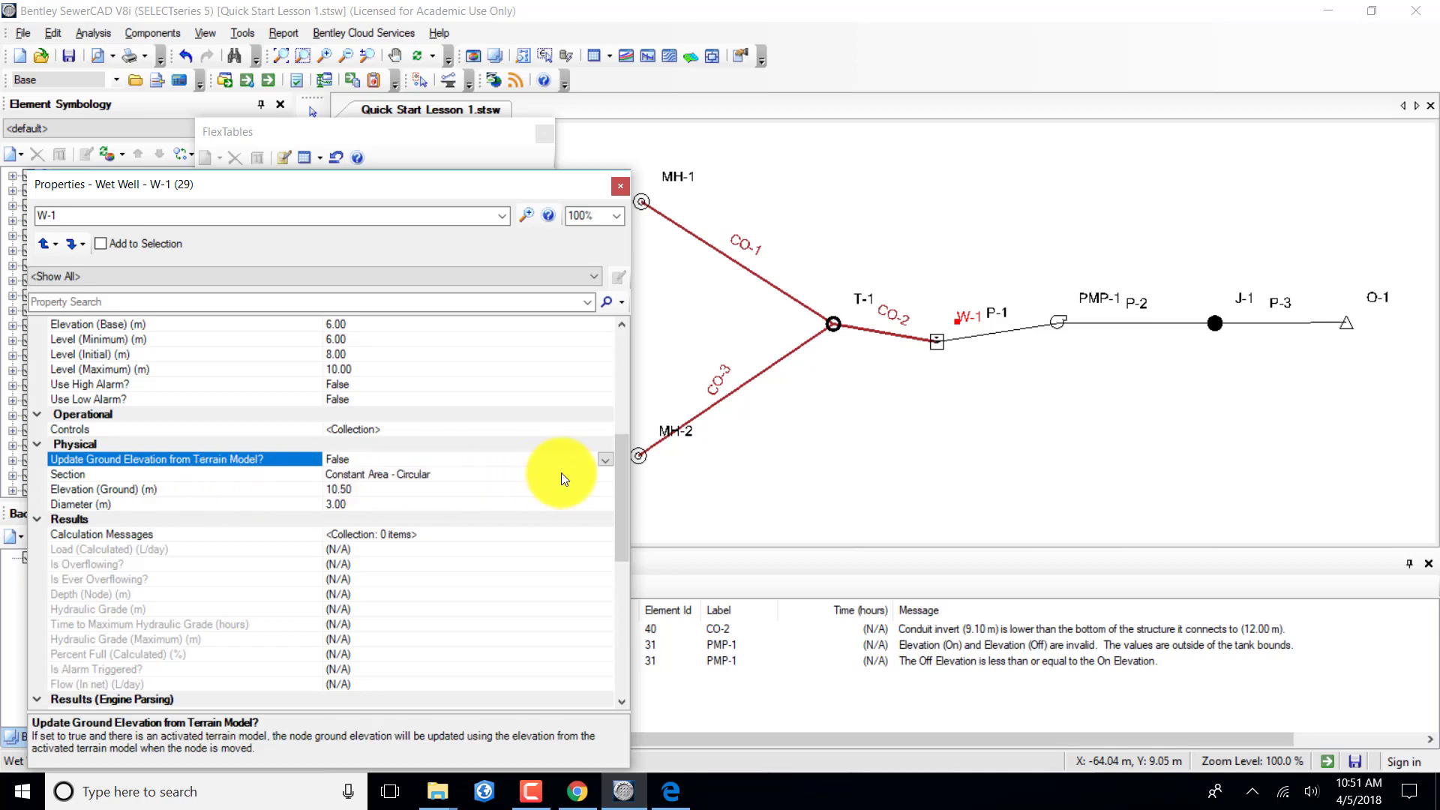
click(604, 459)
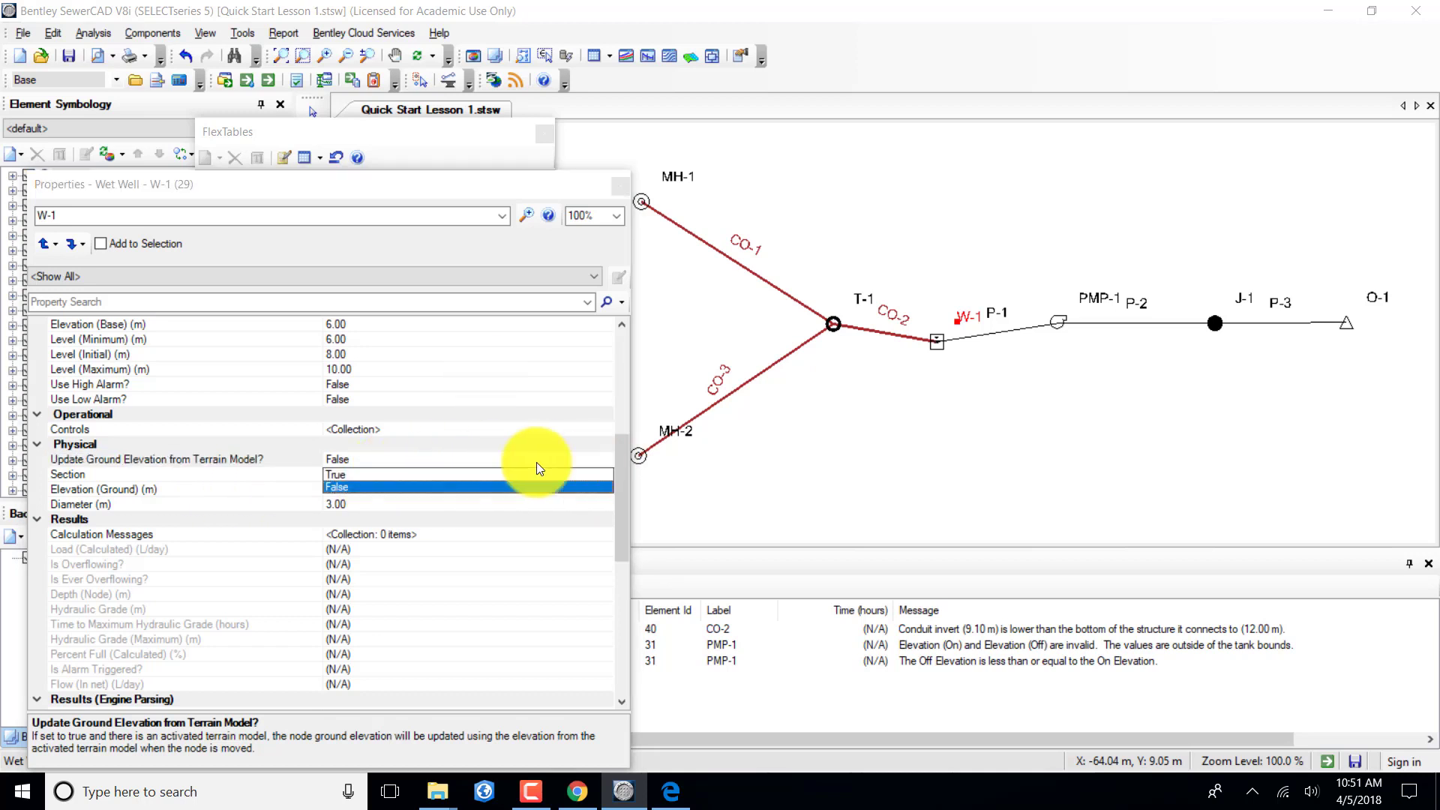
click(341, 483)
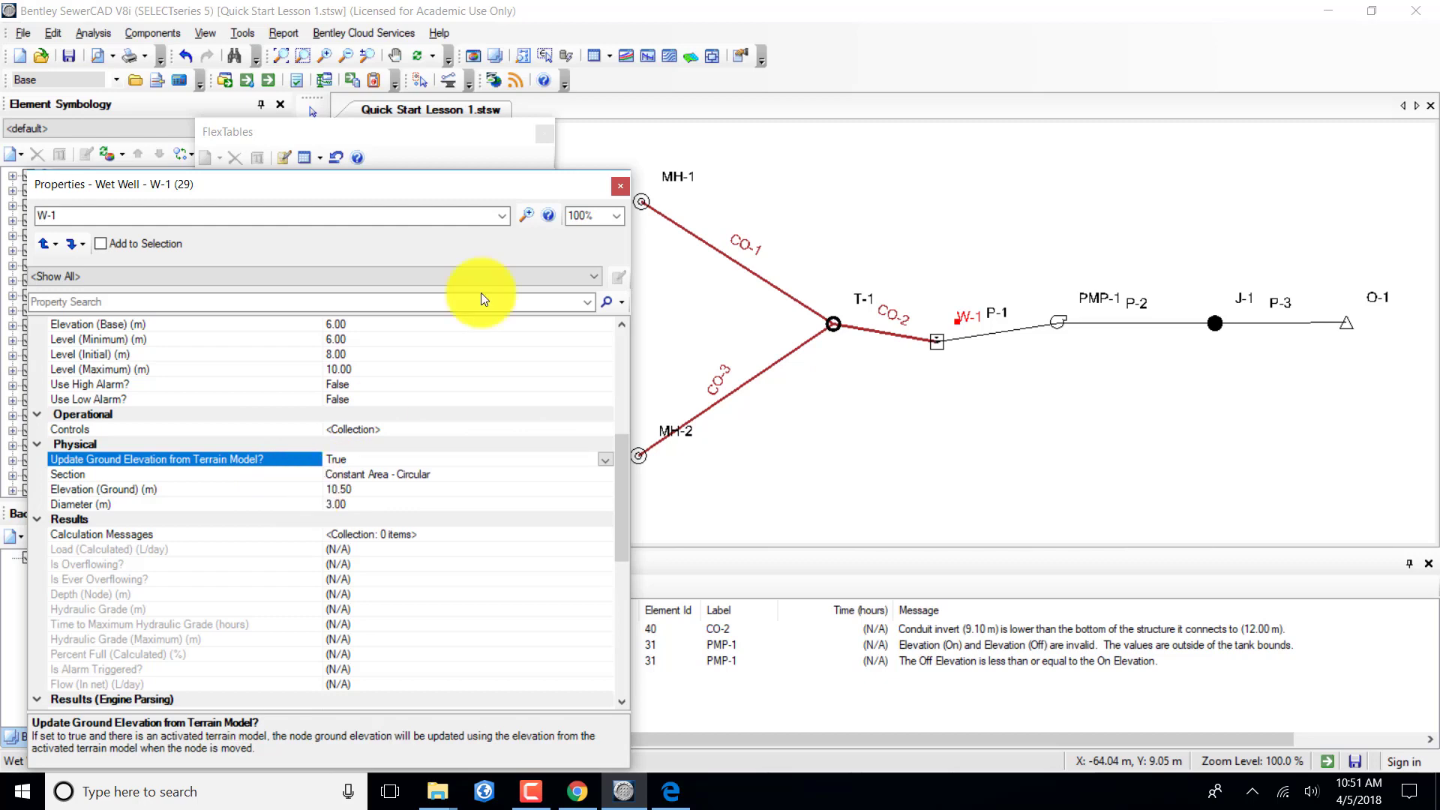
click(619, 188)
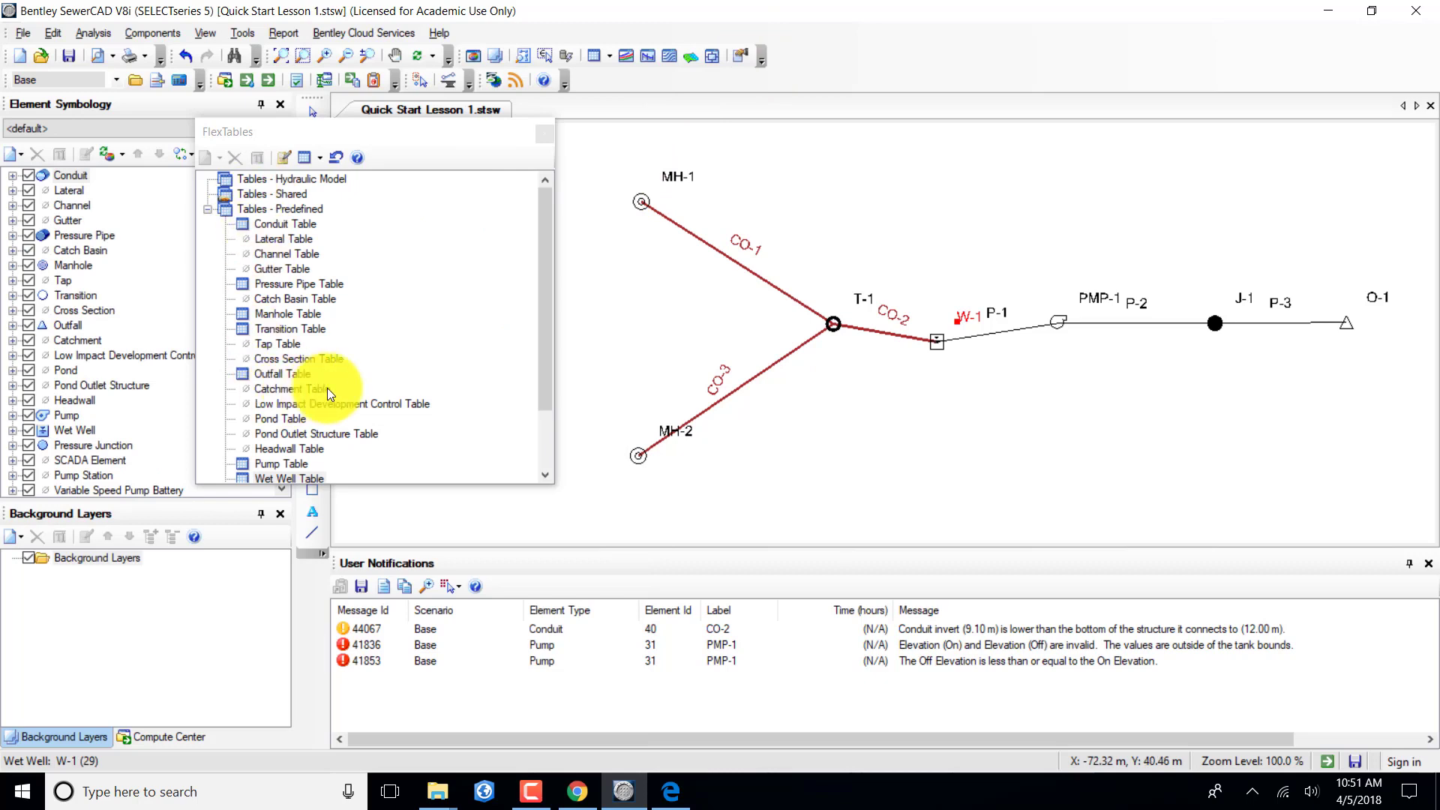
Look through the available columns for the predefined Wet Well Table without adding any, and accept the column setup.
double_click(282, 478)
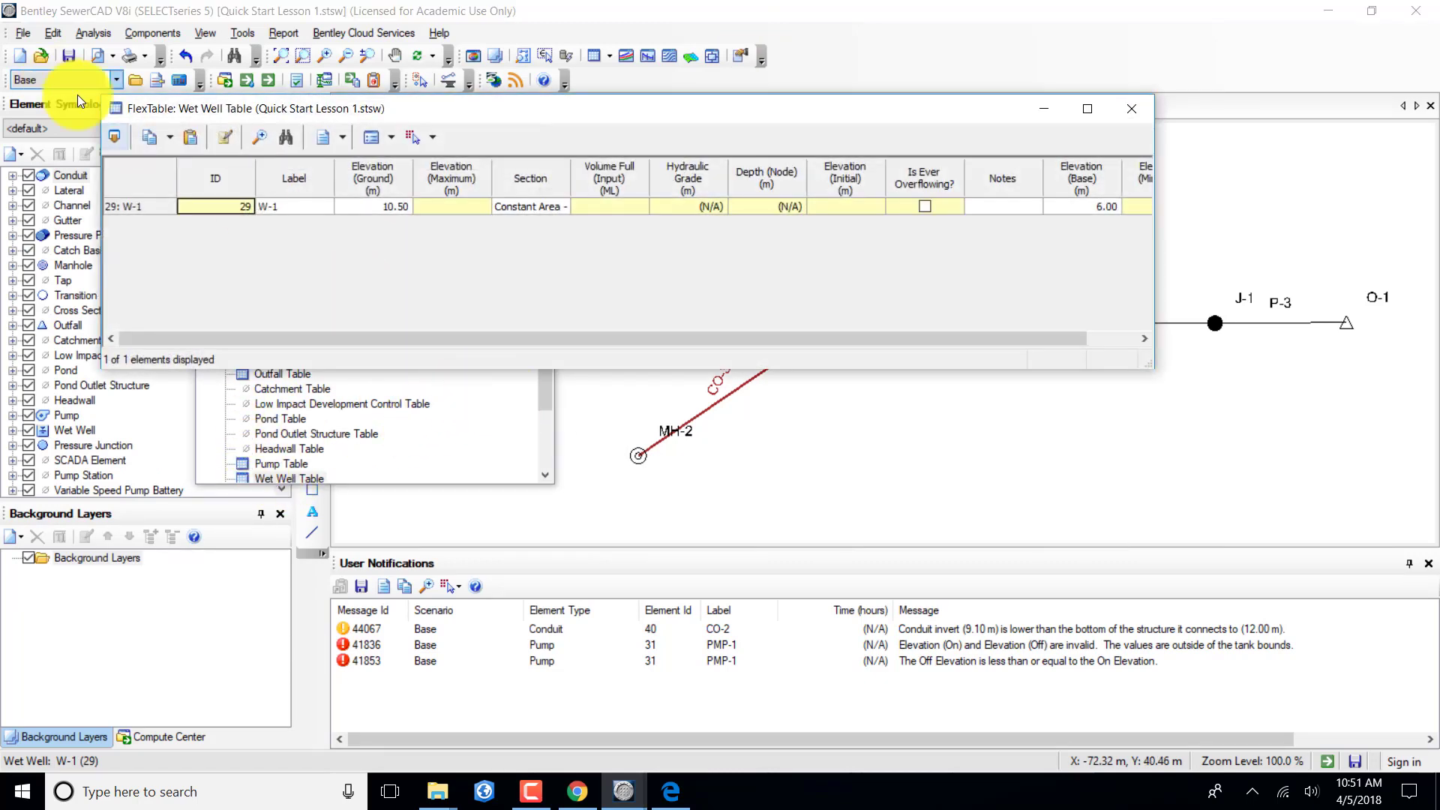
click(226, 137)
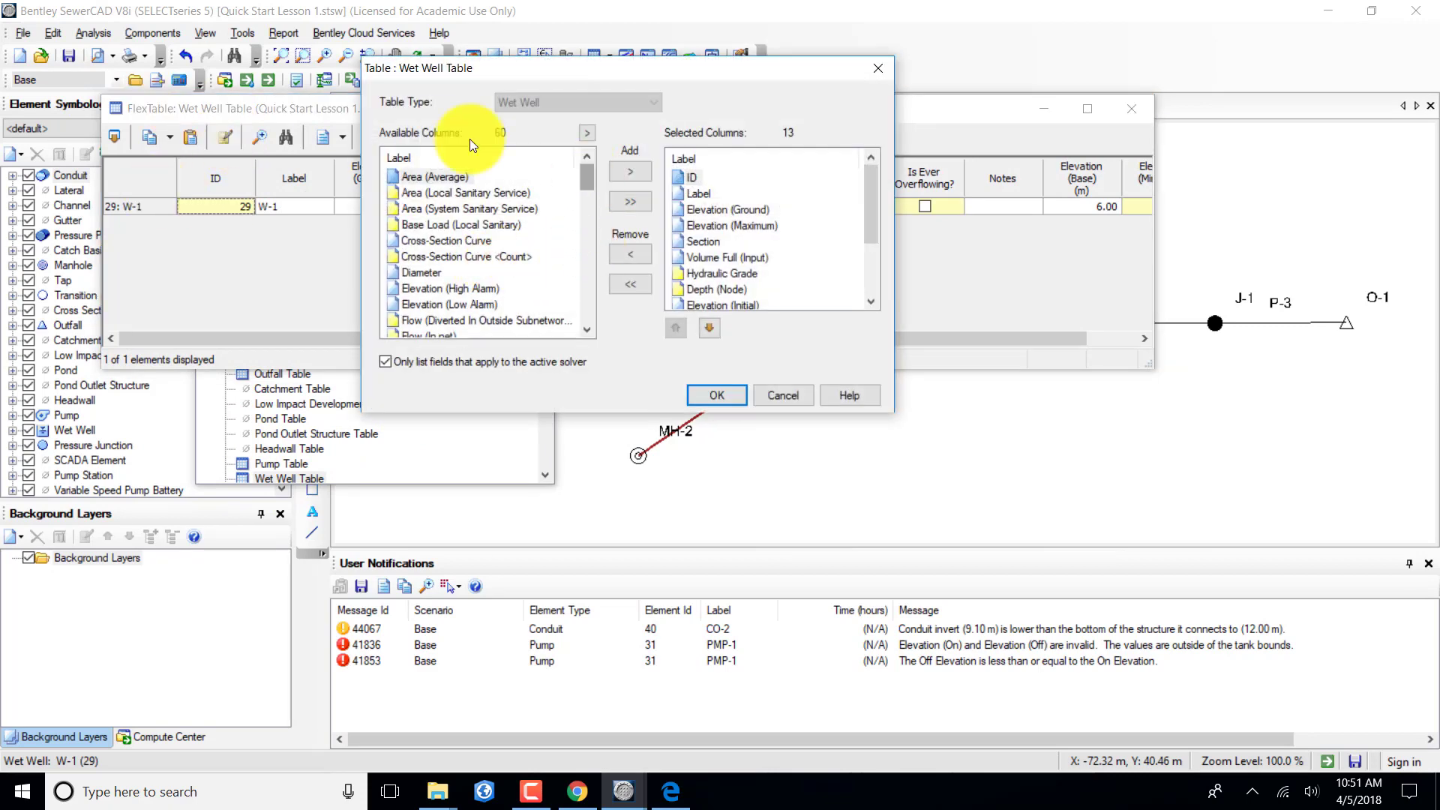
drag(587, 179, 587, 300)
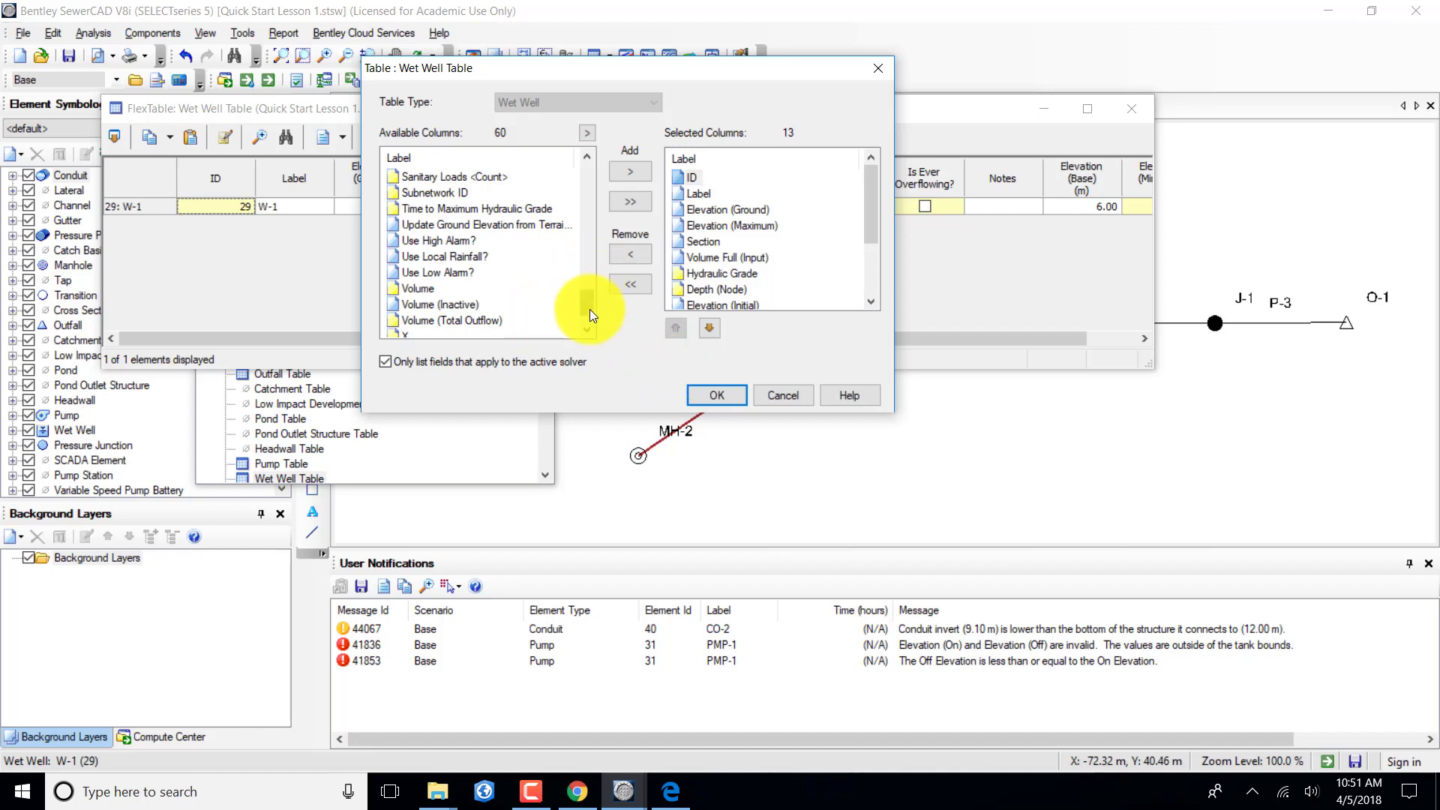
drag(589, 309, 591, 299)
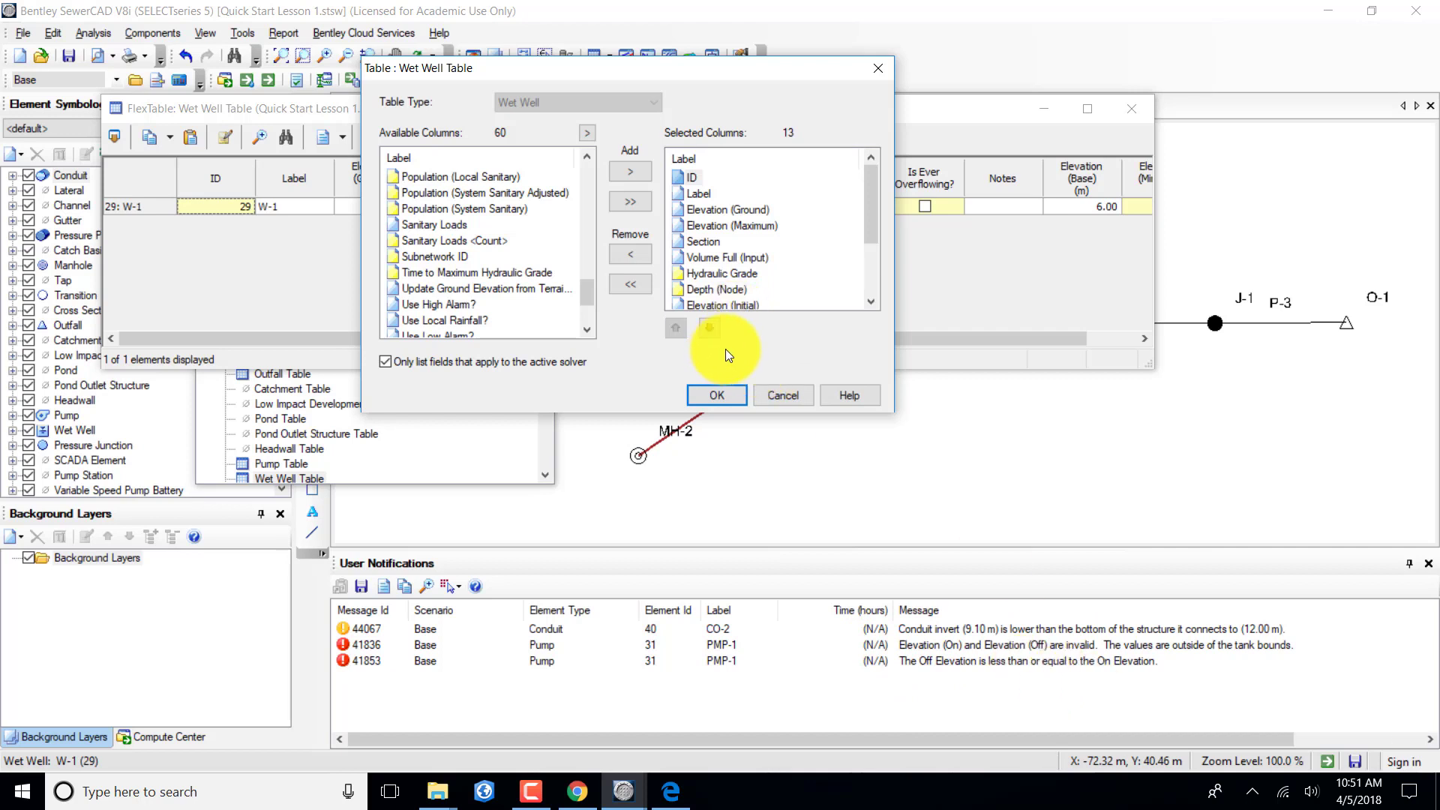
click(727, 396)
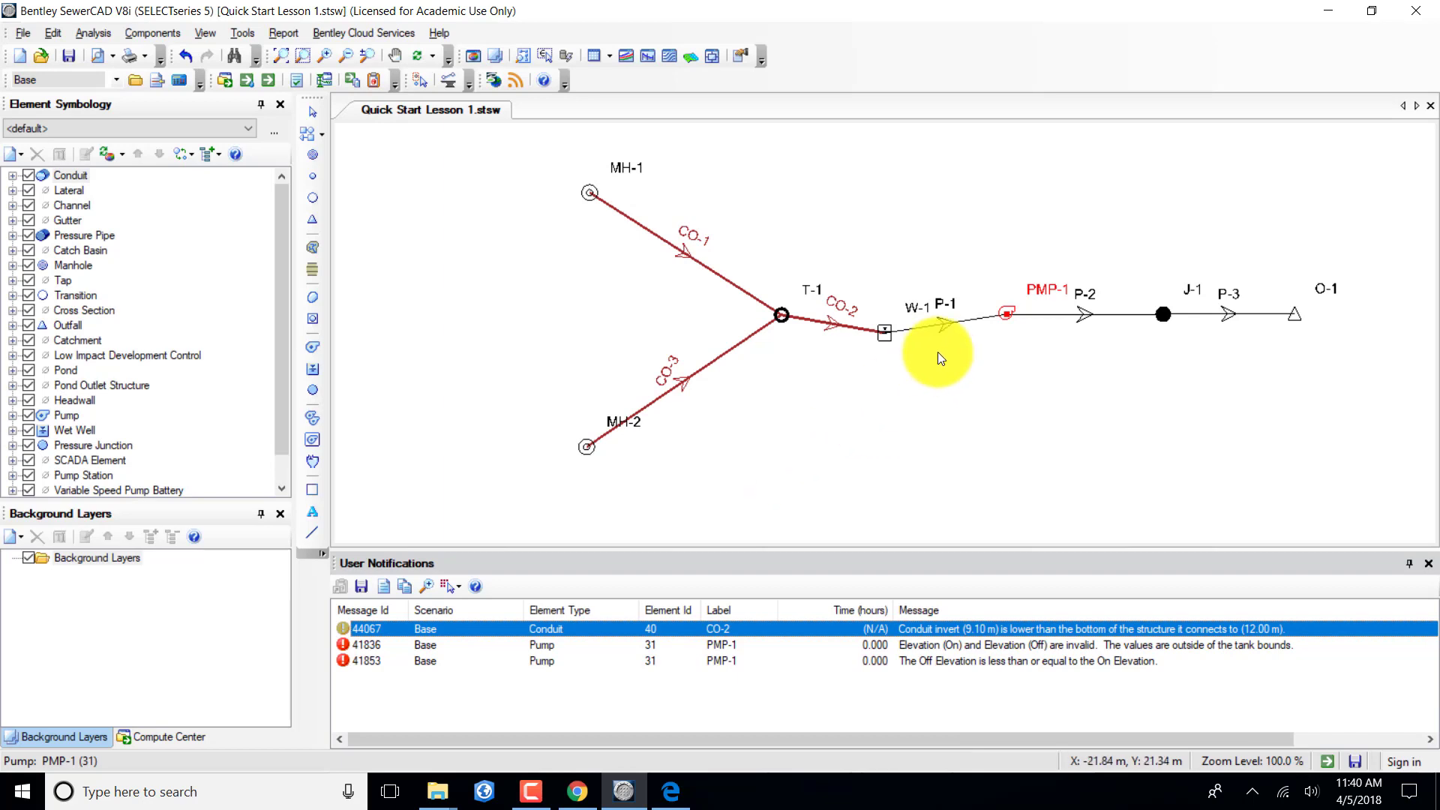
Display wet well W-1's properties from the drawing and set its Level (Minimum) to 3 m.
double_click(884, 332)
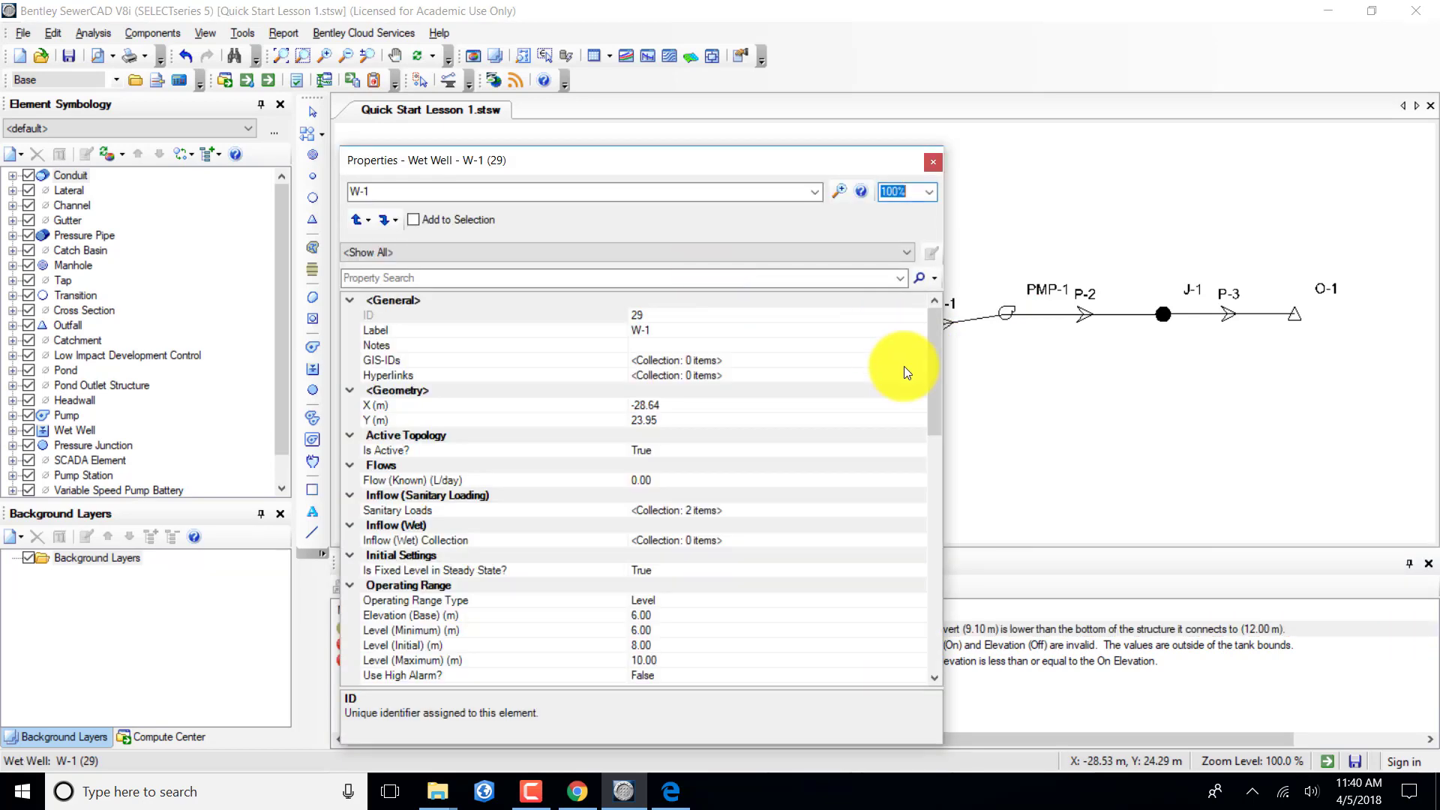
scroll(862, 405, down, 2)
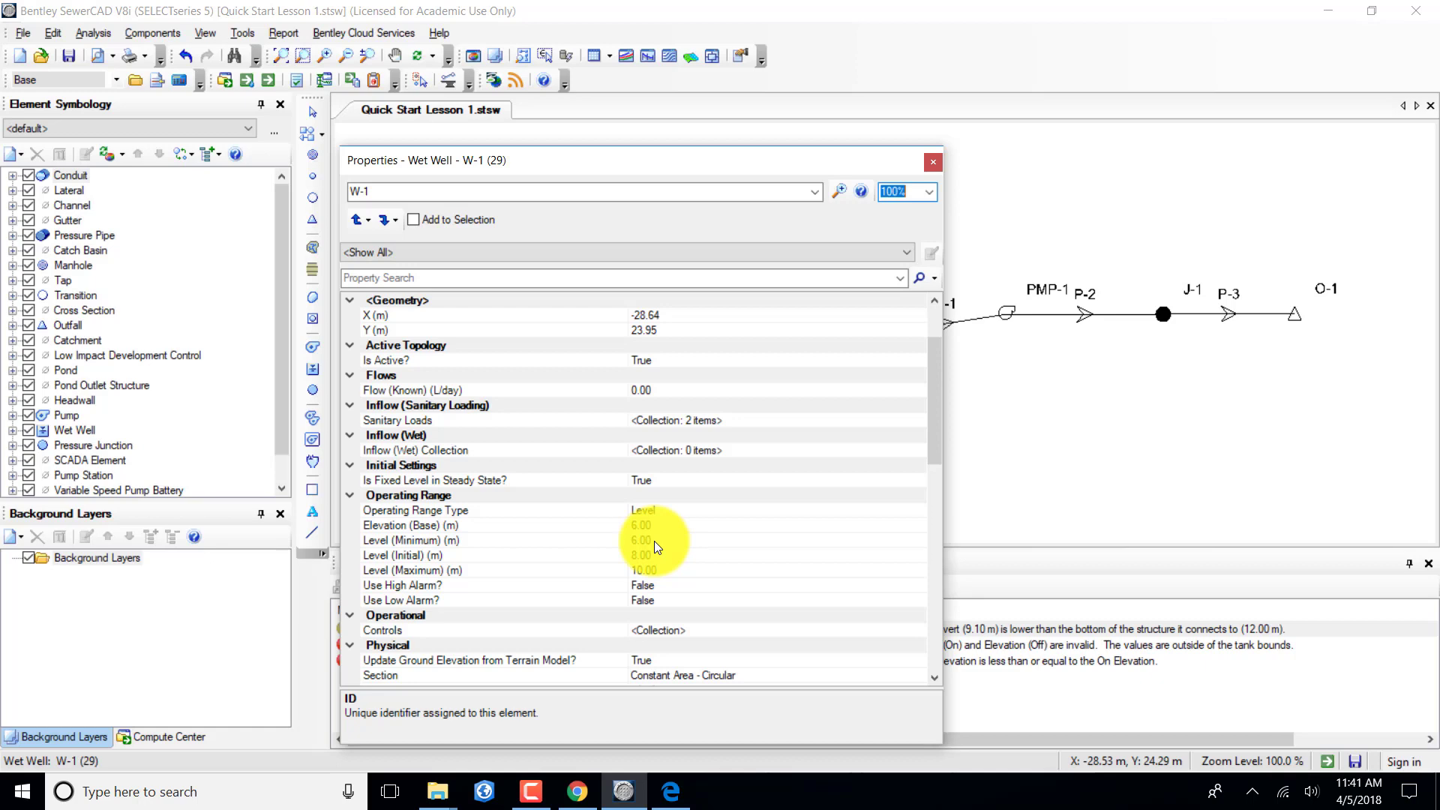
mouse_move(699, 155)
mouse_down()
mouse_move(441, 162)
mouse_move(803, 227)
mouse_move(987, 65)
mouse_up()
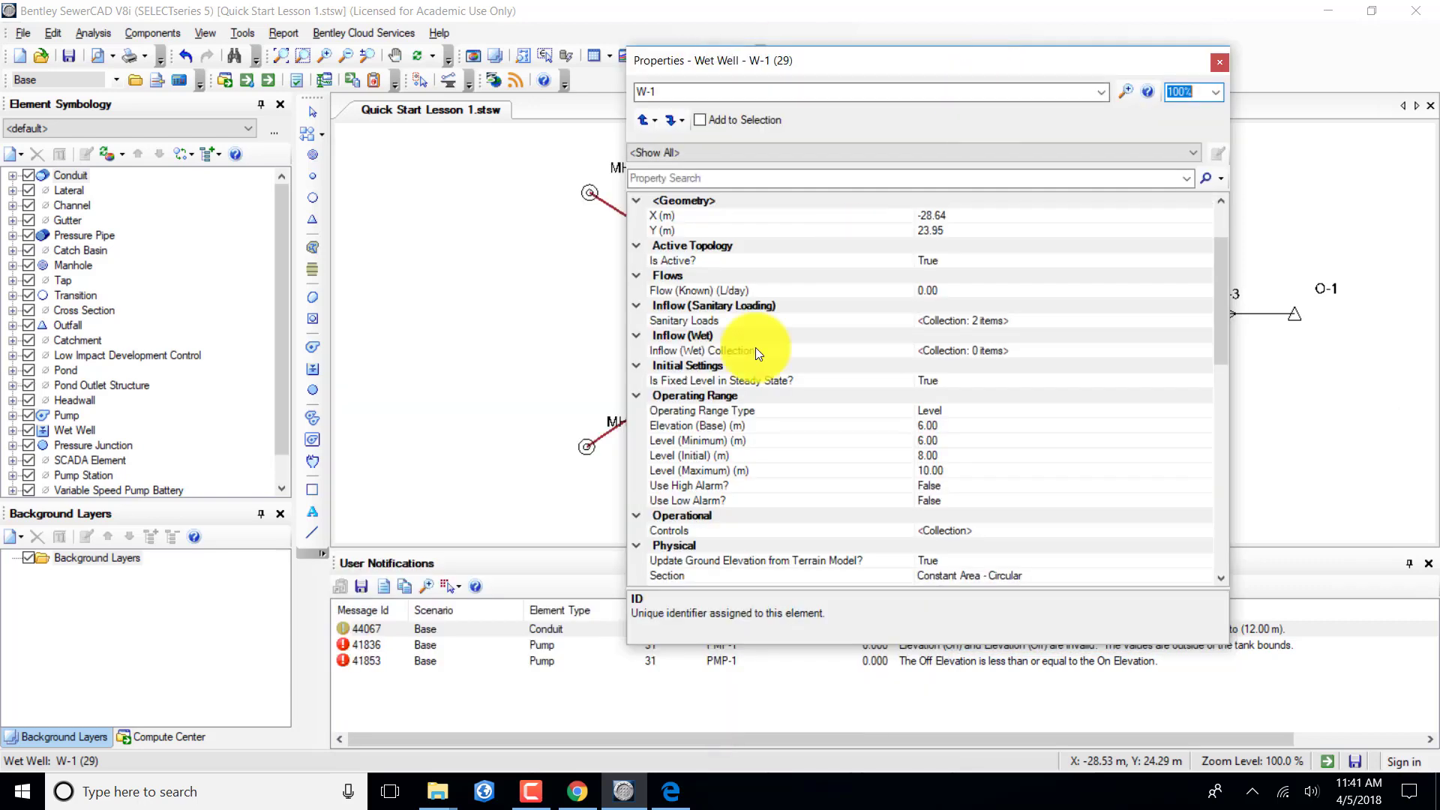
click(352, 564)
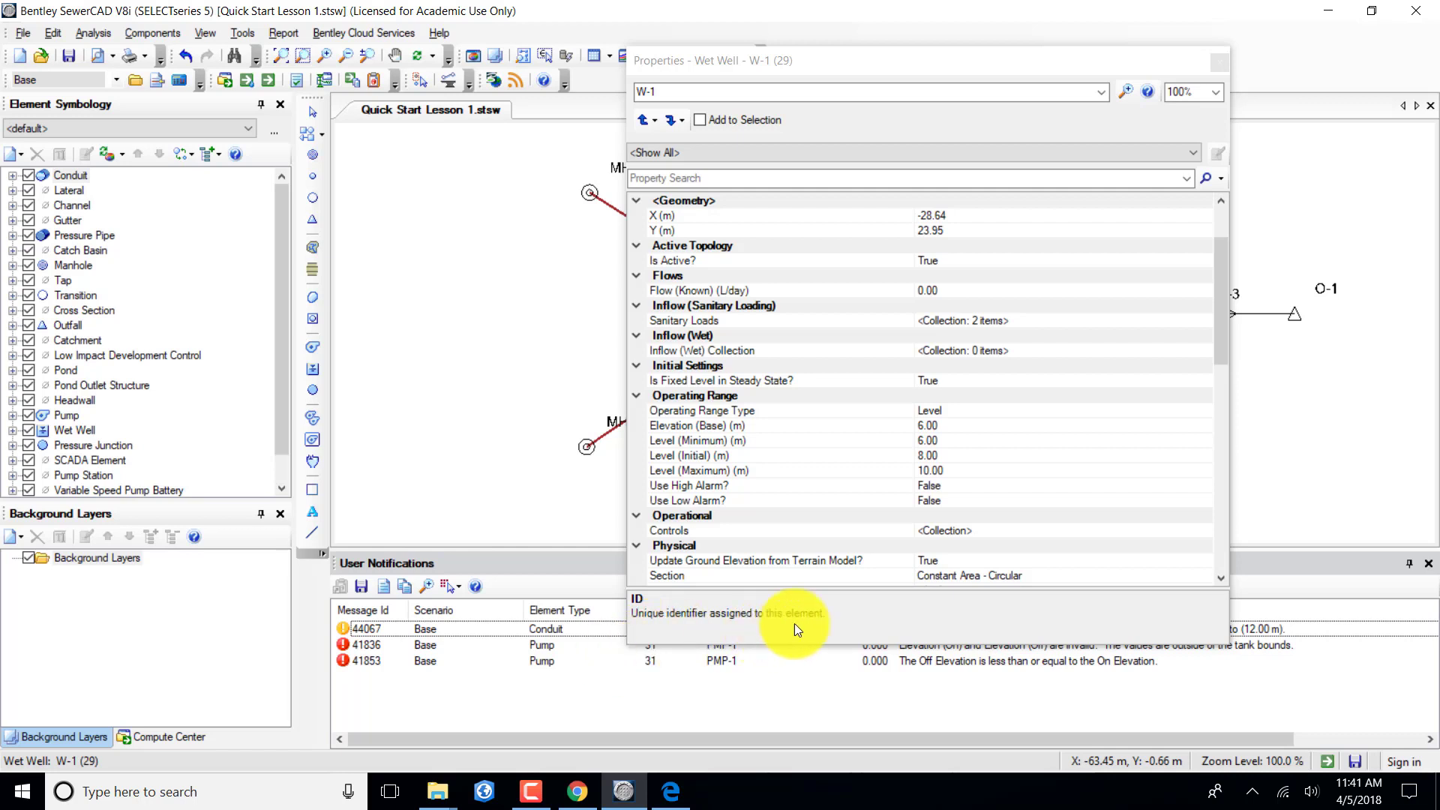
click(951, 443)
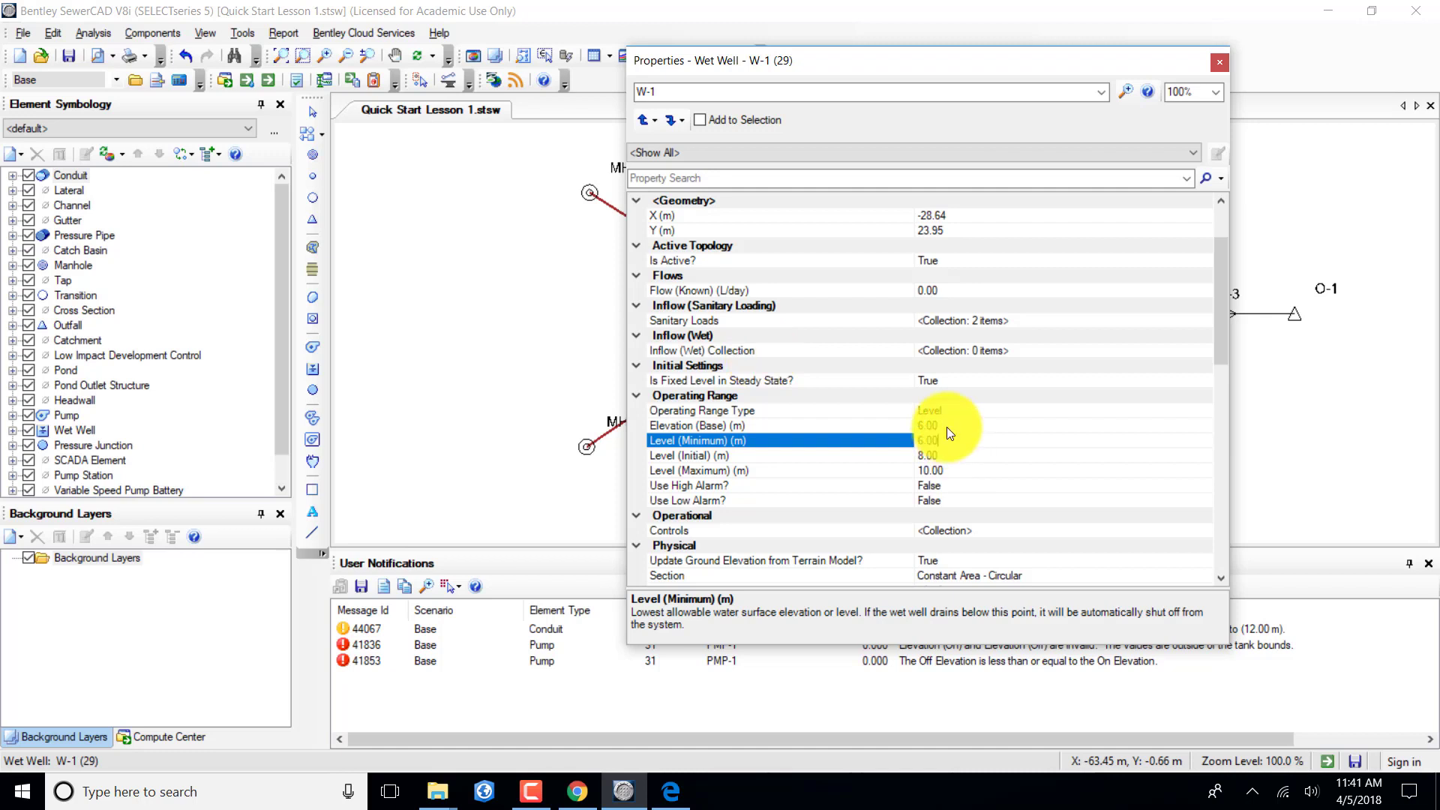
double_click(906, 442)
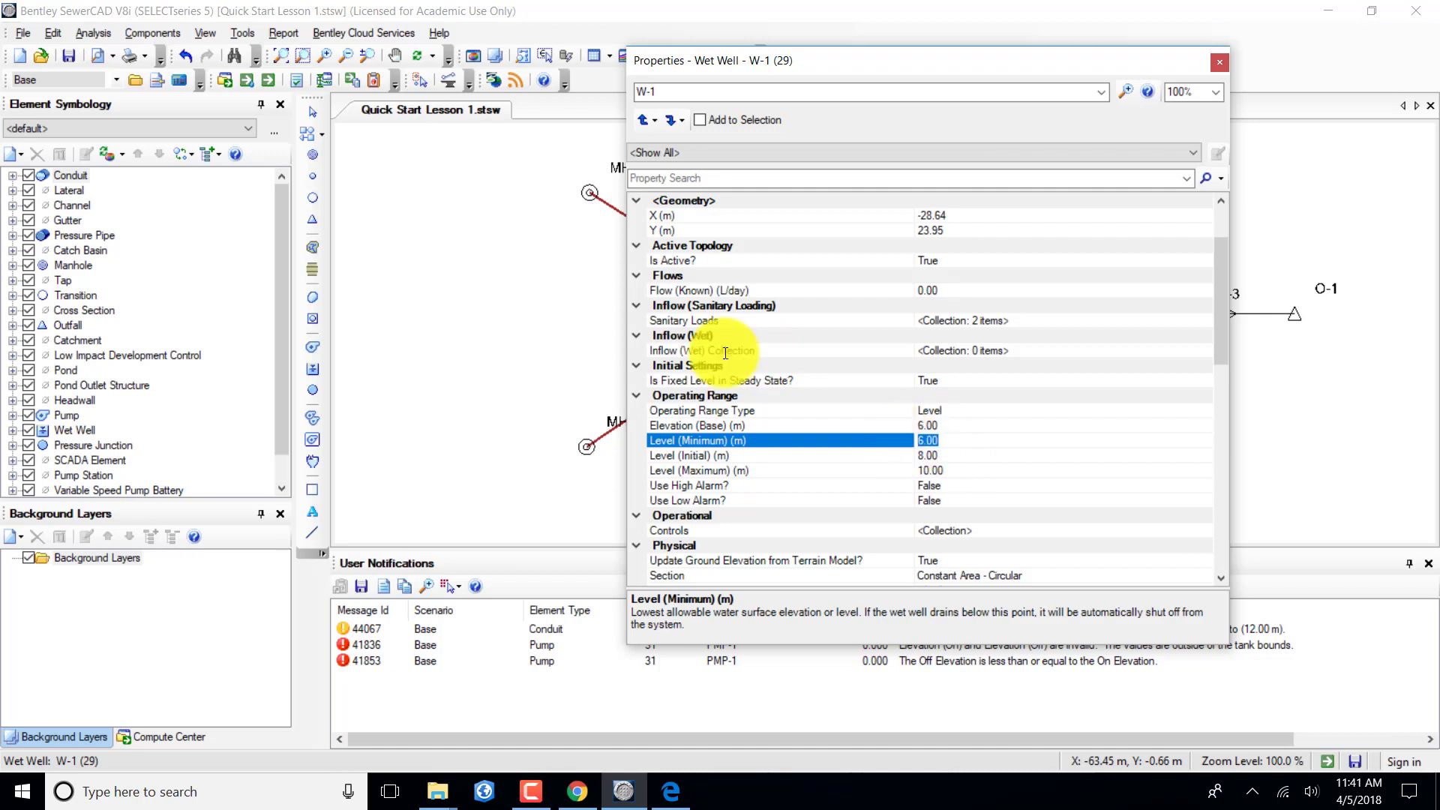
text(3)
key(Return)
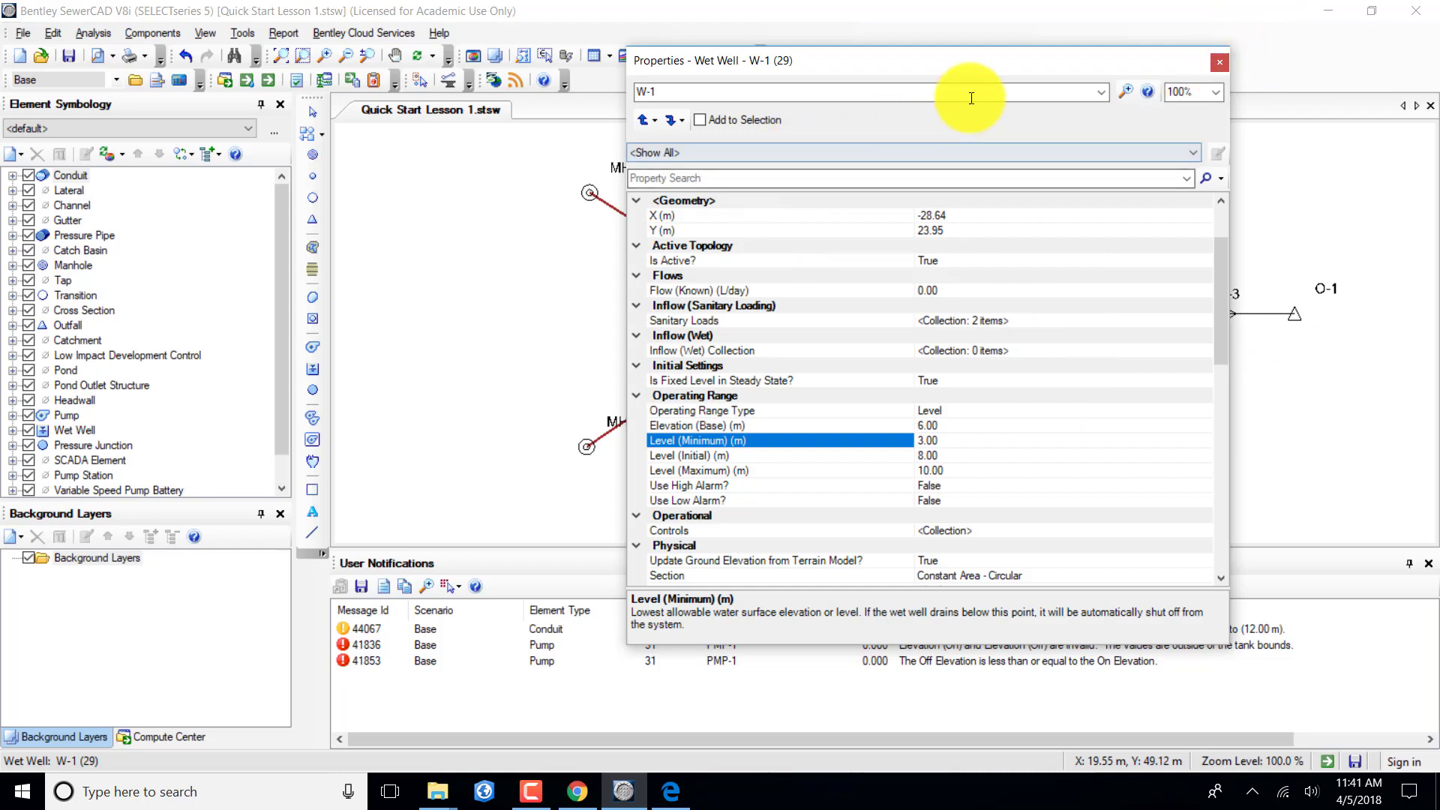
Switch the properties to pump PMP-1, set Ignore On and Off Elevations to True, and close the properties.
click(1100, 91)
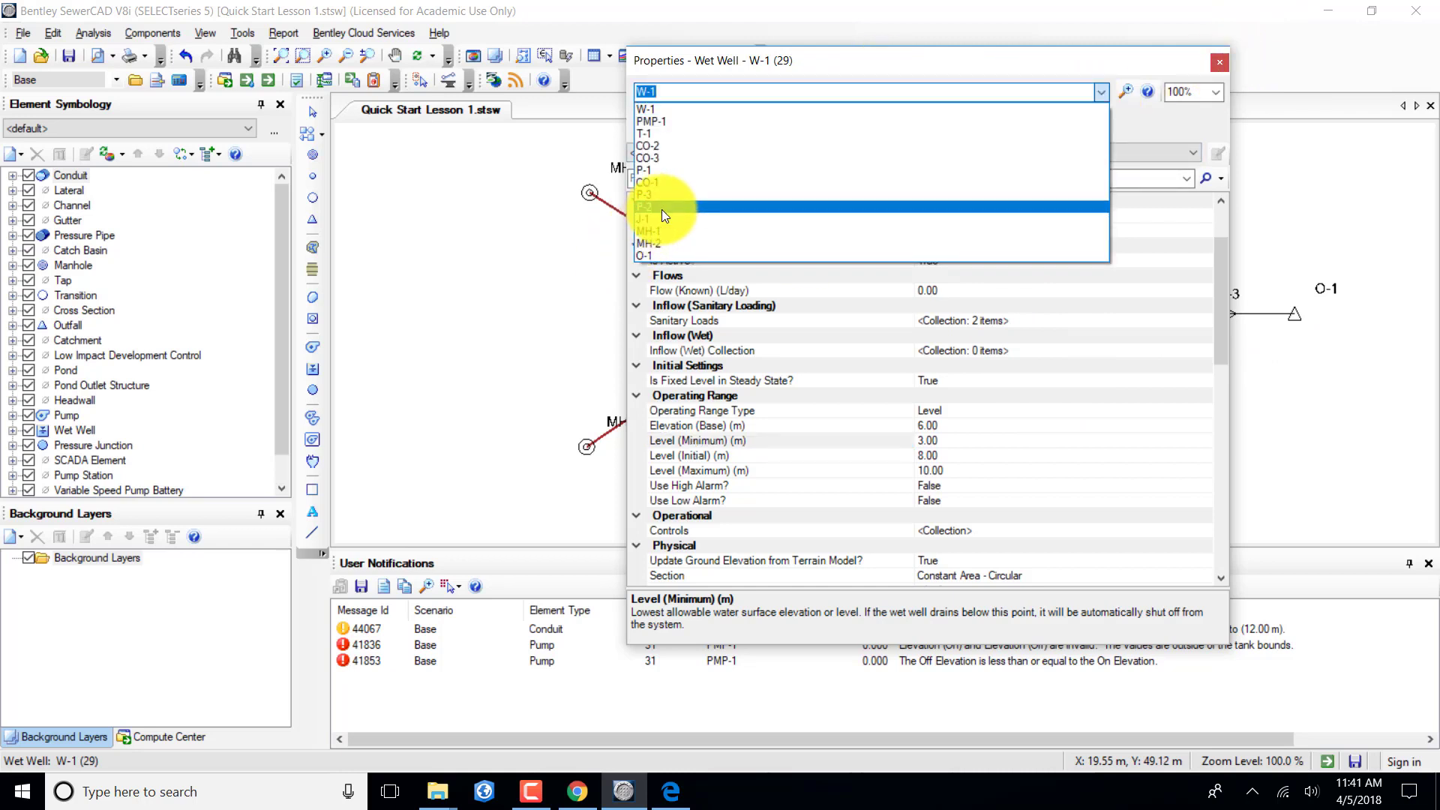
click(665, 122)
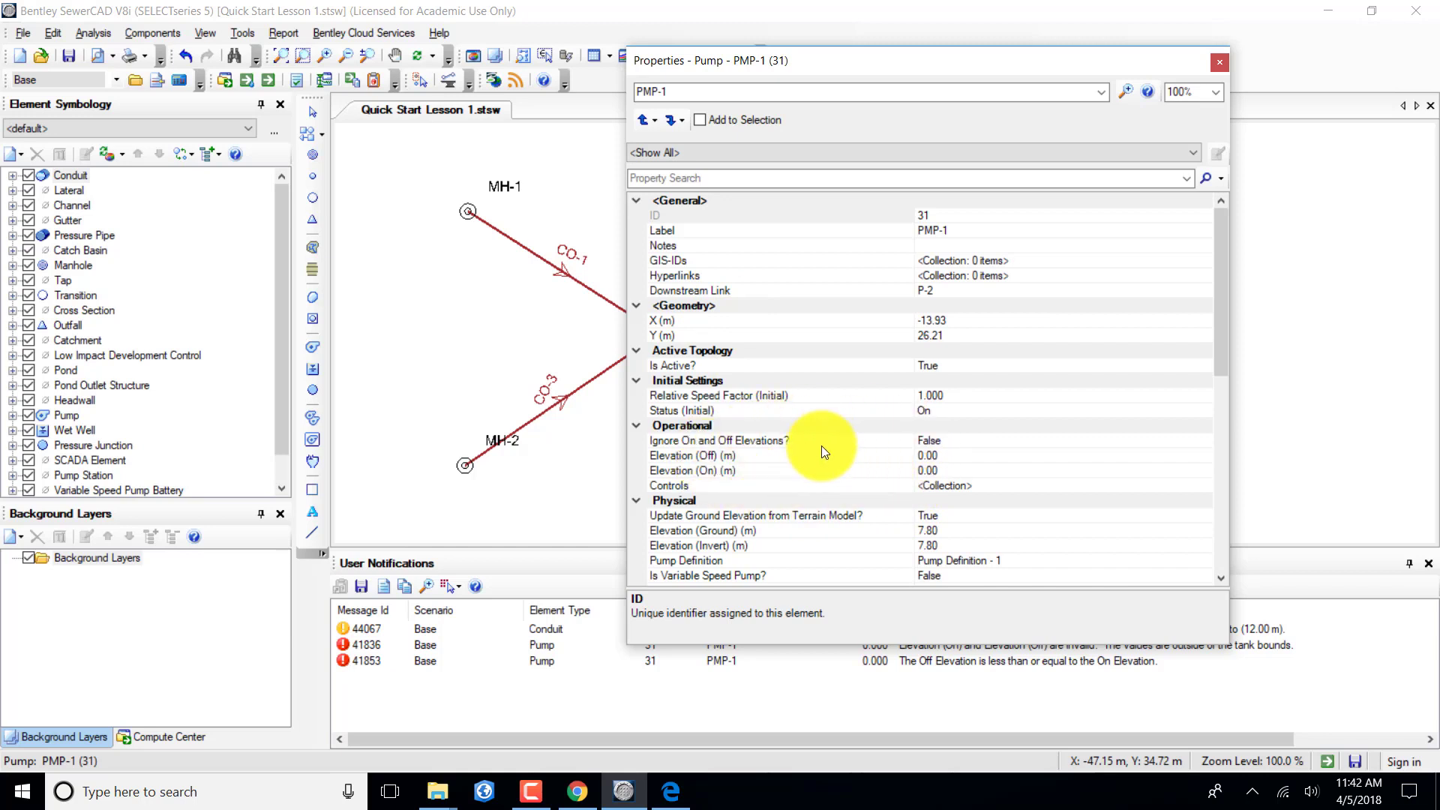
click(962, 441)
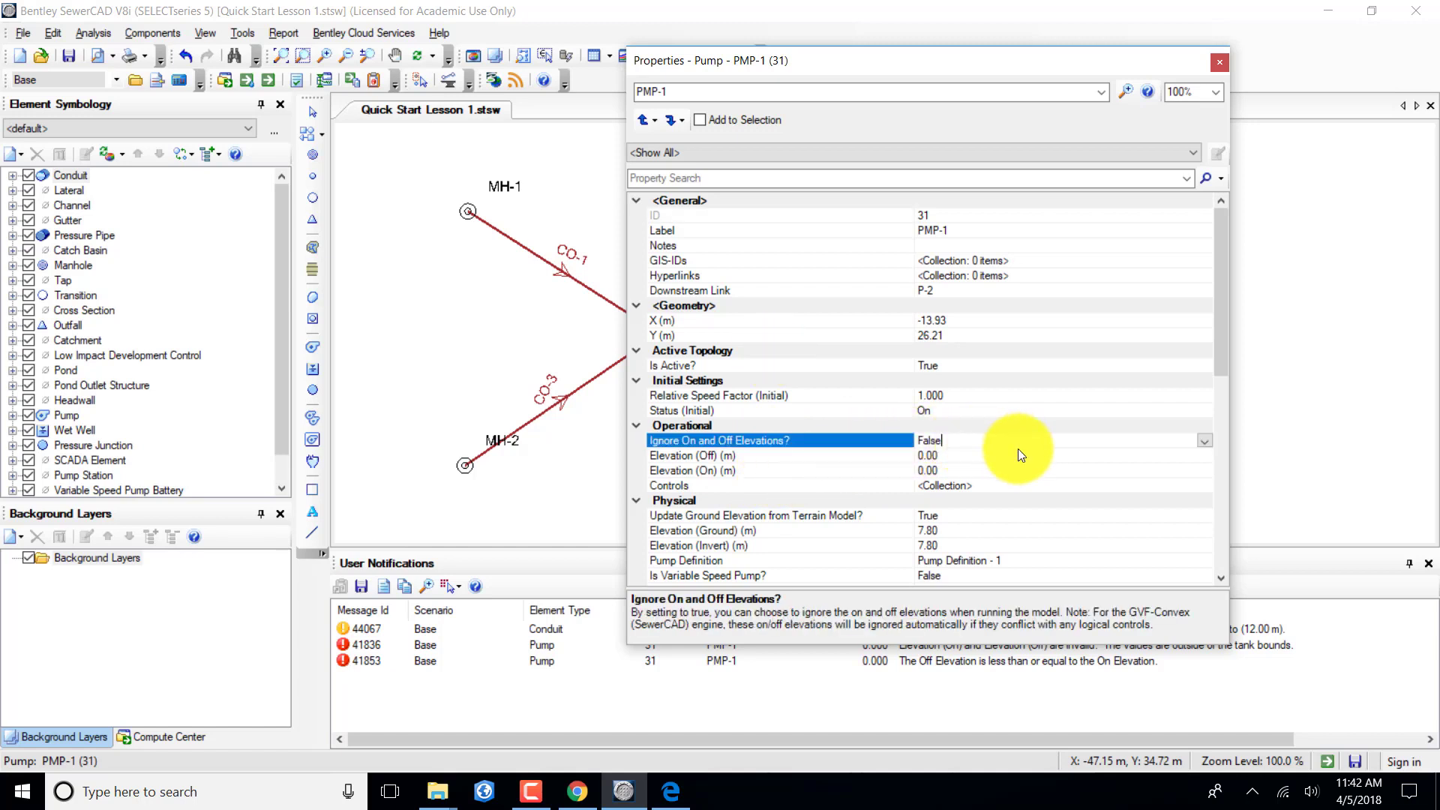
click(1204, 440)
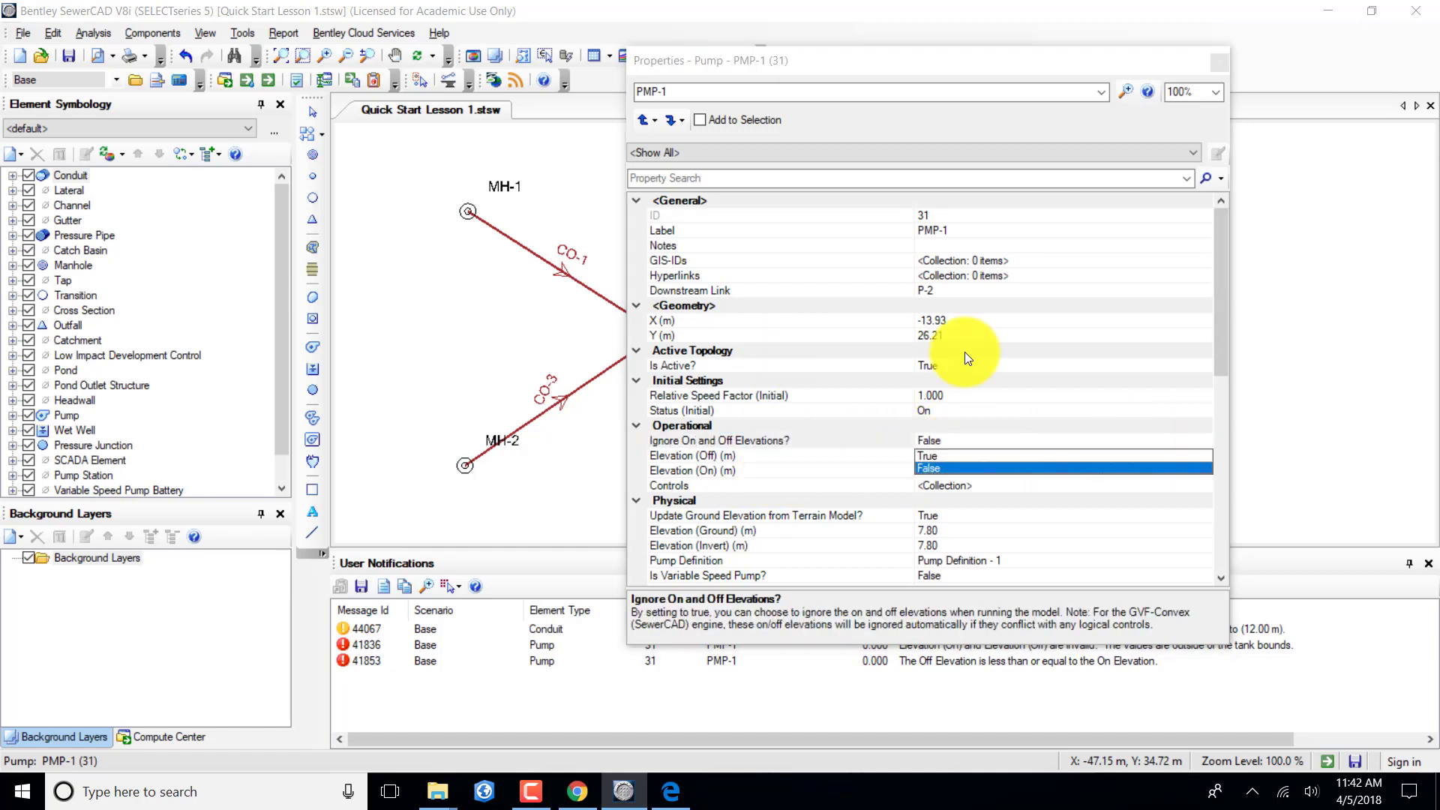
click(954, 453)
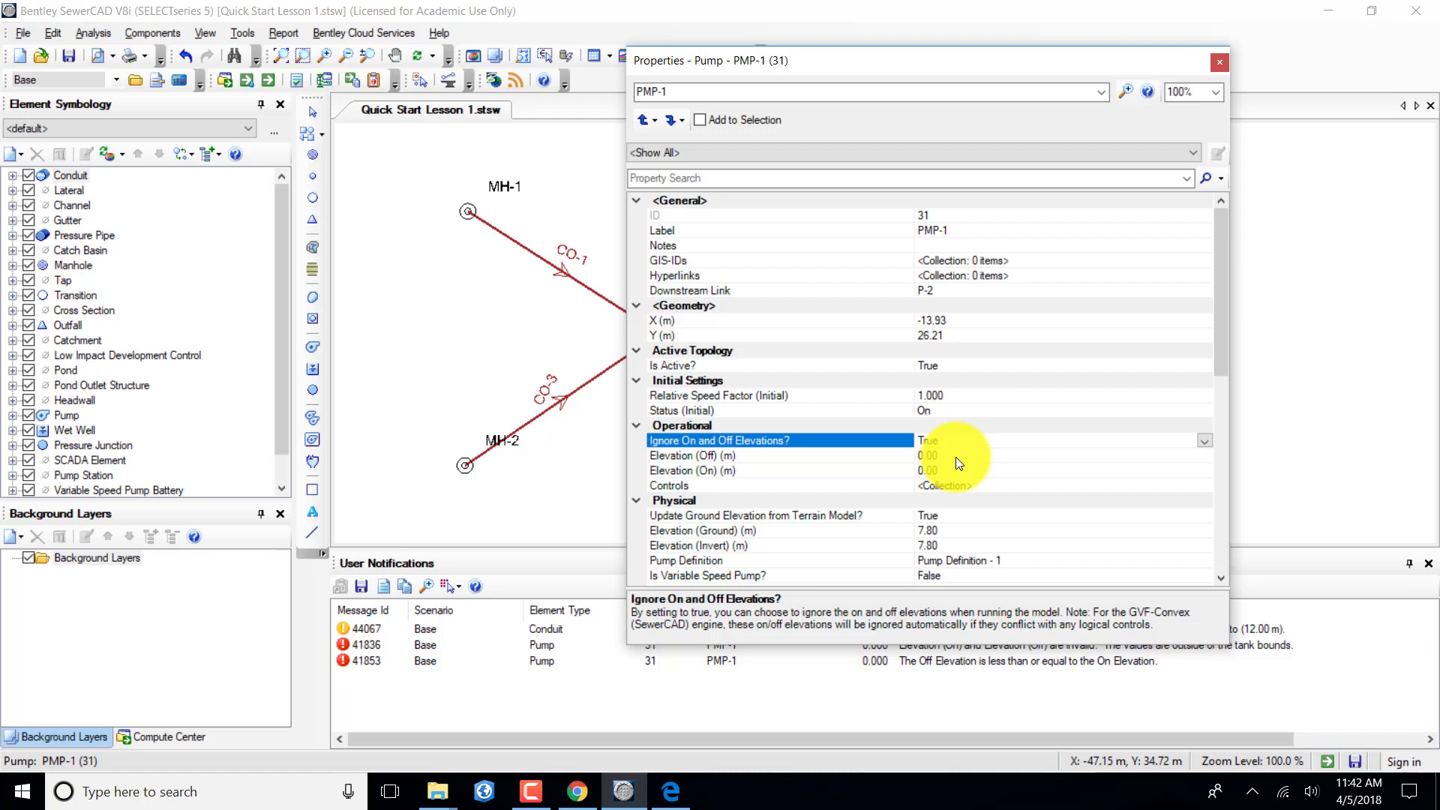
click(1220, 63)
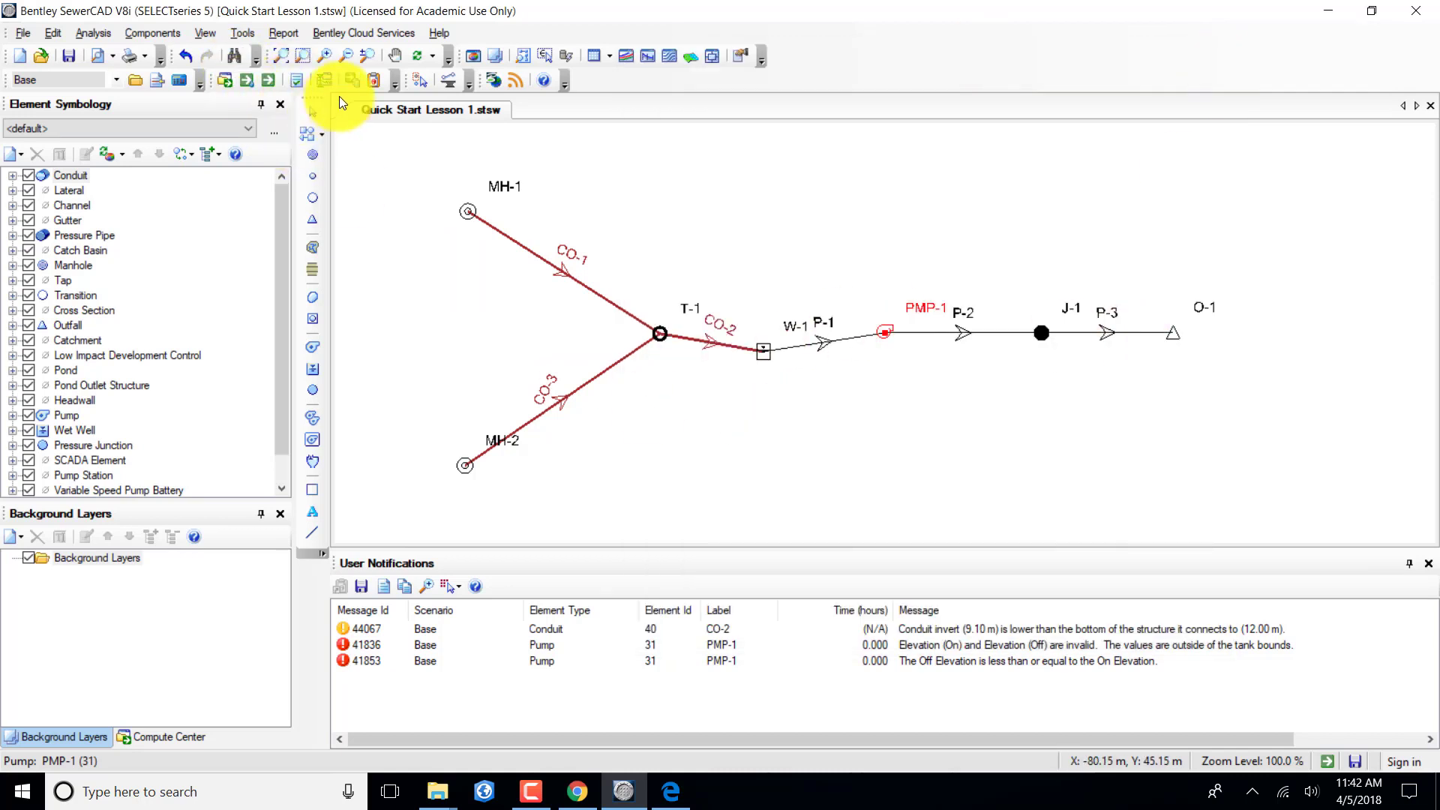
Validate the model again and compute the Base scenario, closing the detailed calculation summary after reviewing its executive summary.
click(297, 80)
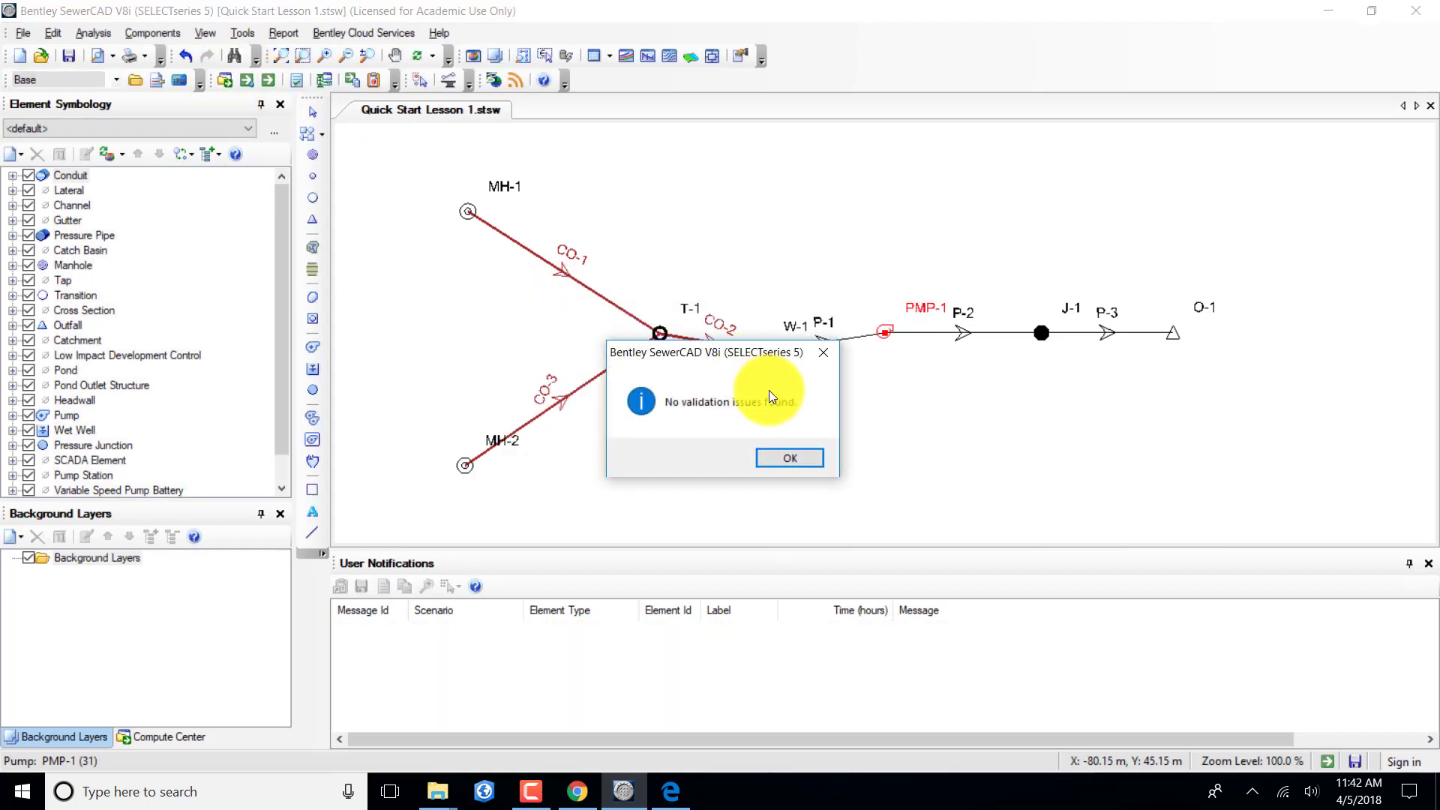
click(797, 459)
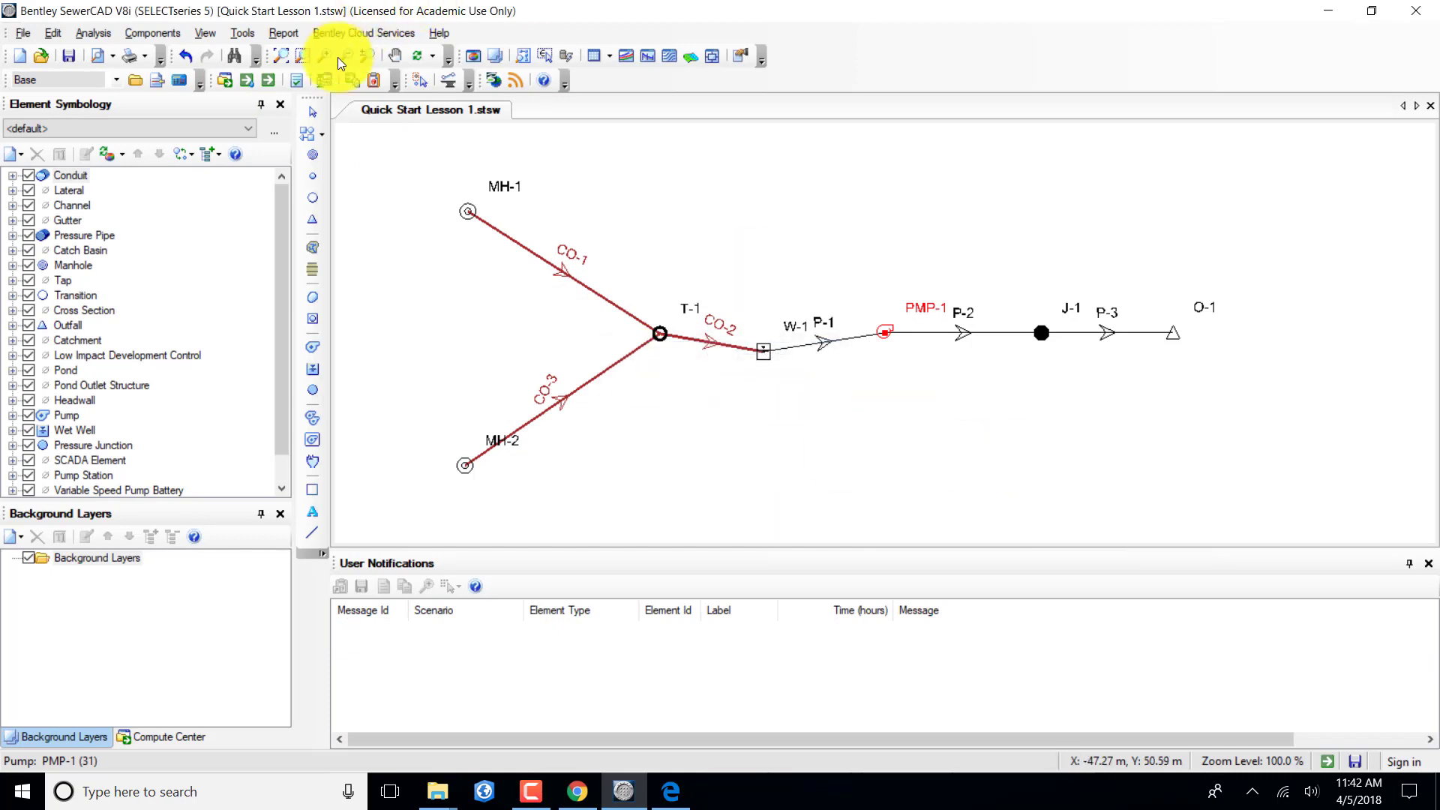
click(267, 81)
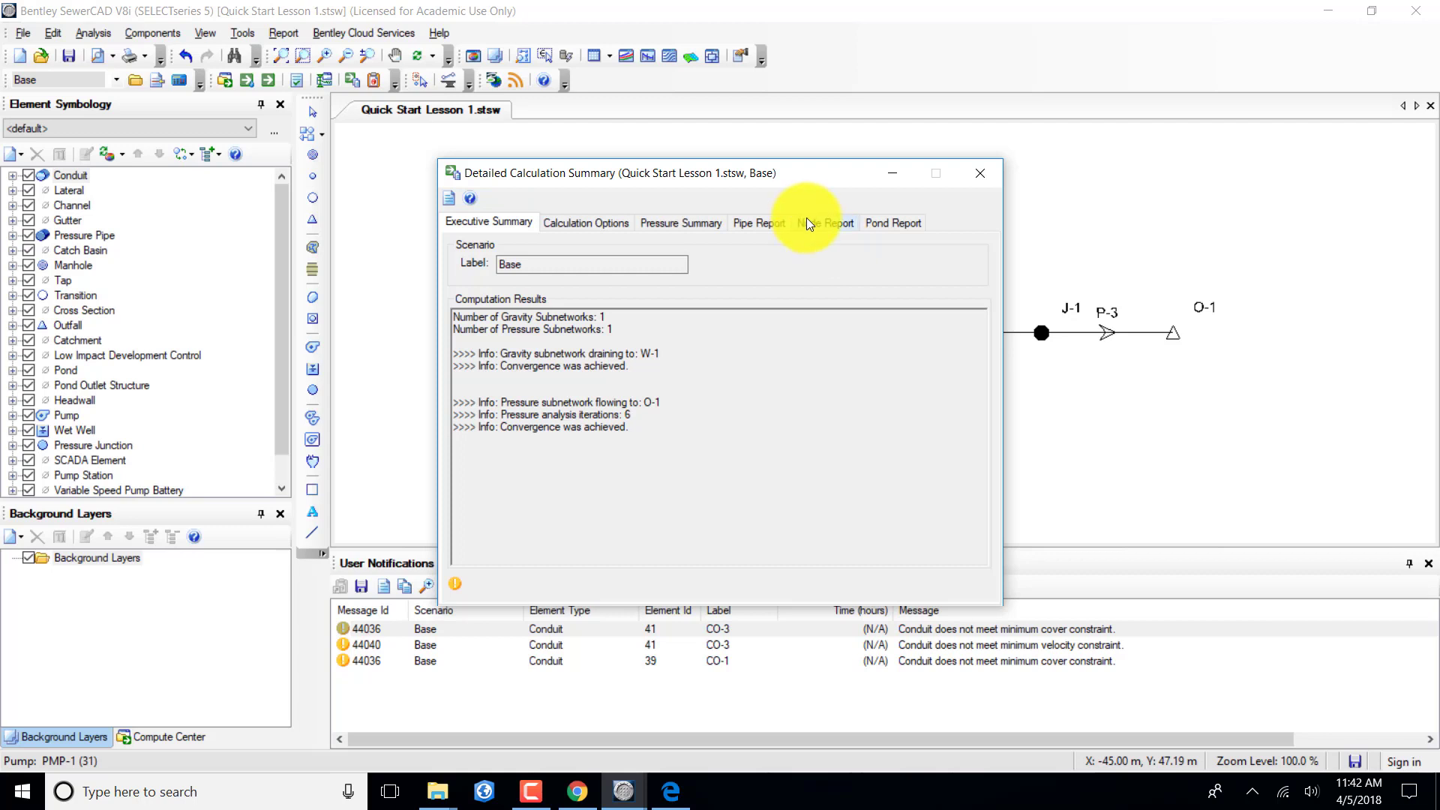
drag(845, 179, 938, 64)
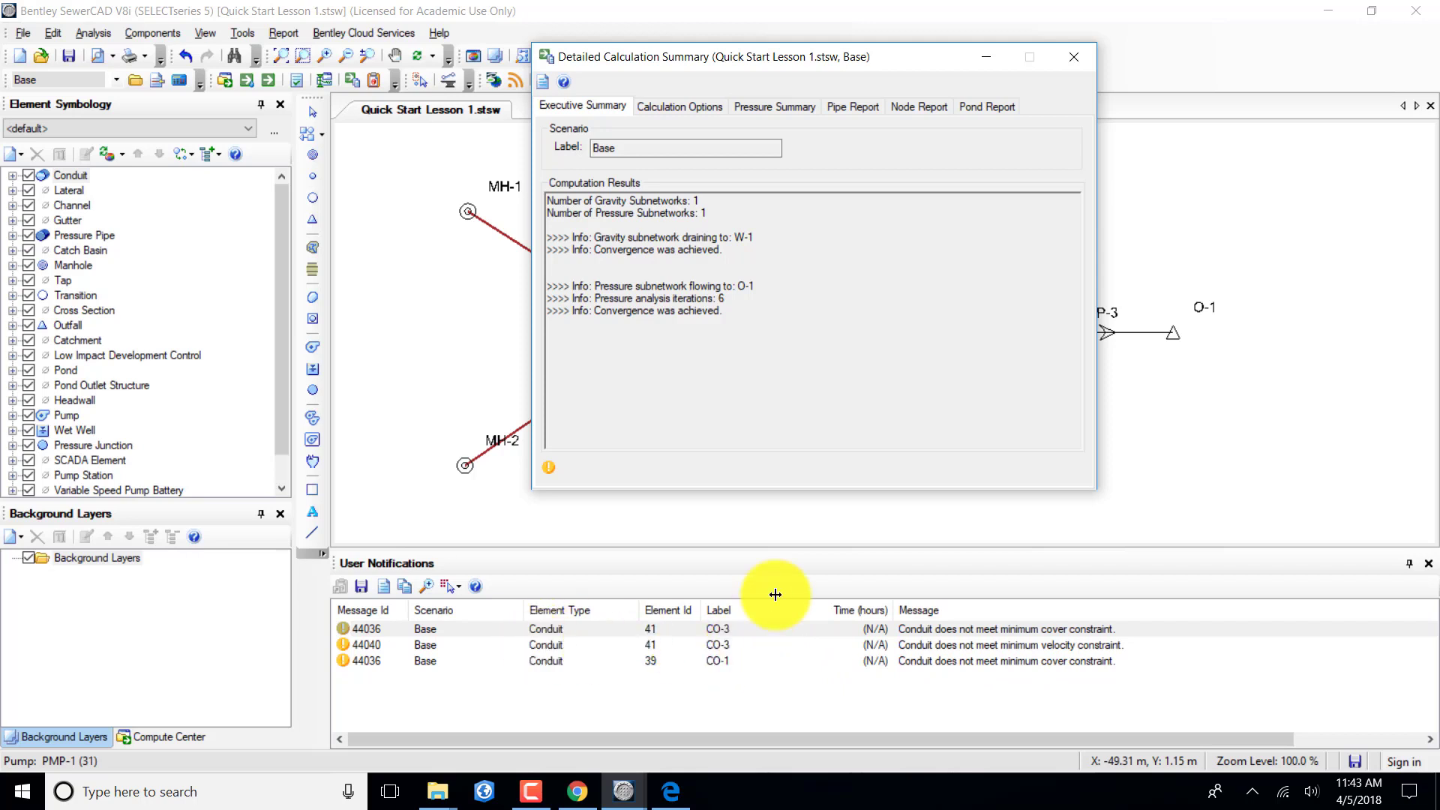
mouse_move(842, 59)
mouse_down()
mouse_move(870, 102)
mouse_move(1153, 196)
mouse_move(1156, 120)
mouse_up()
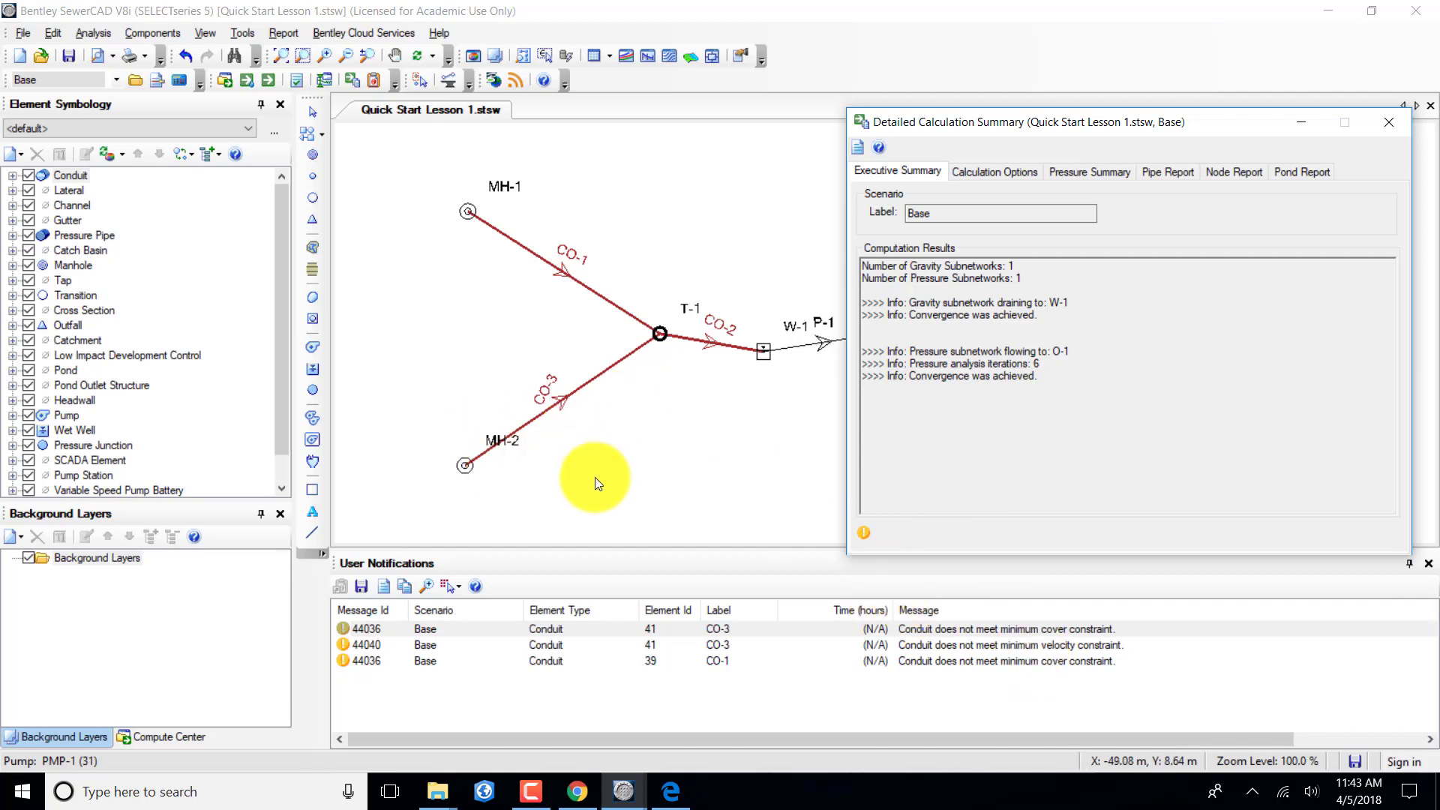
click(1385, 122)
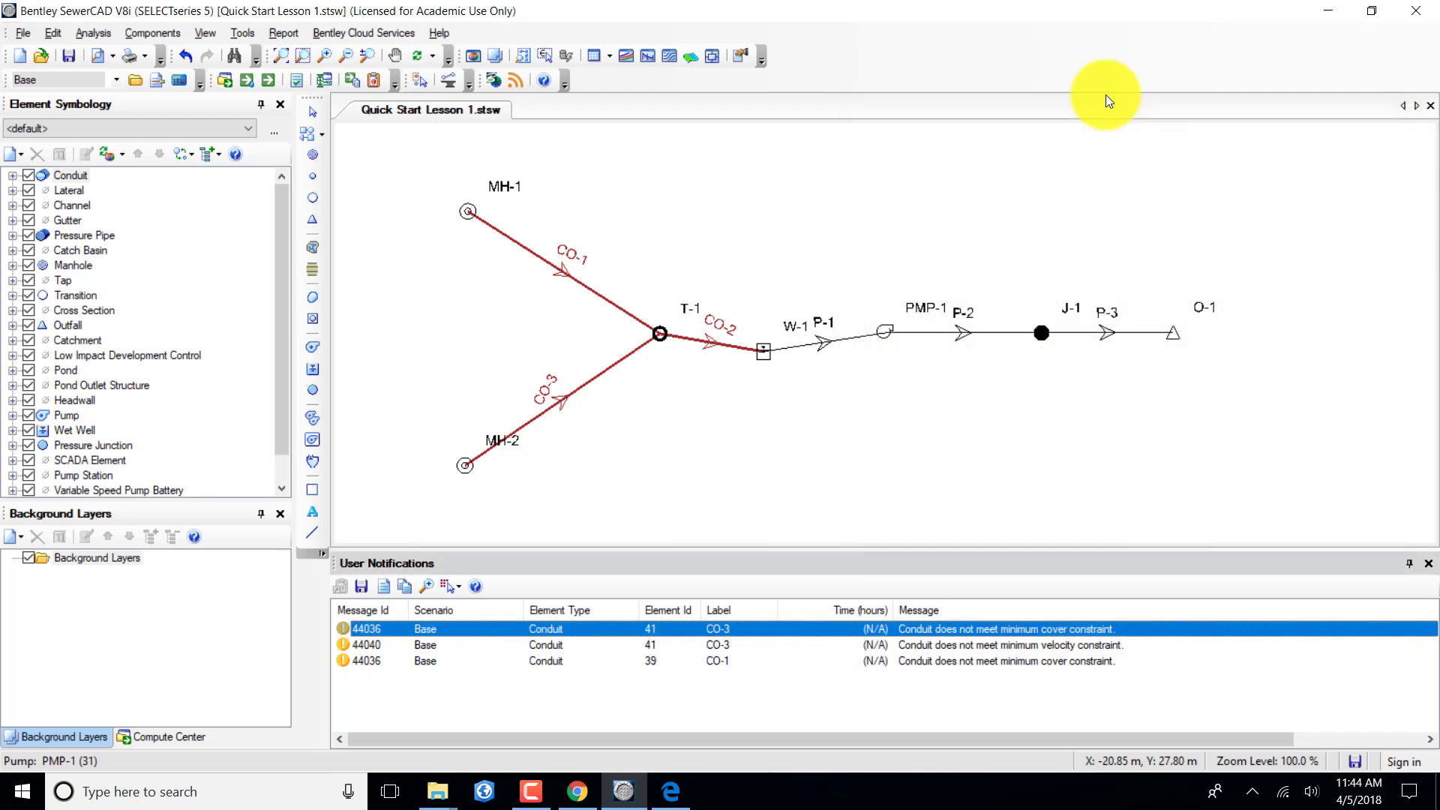